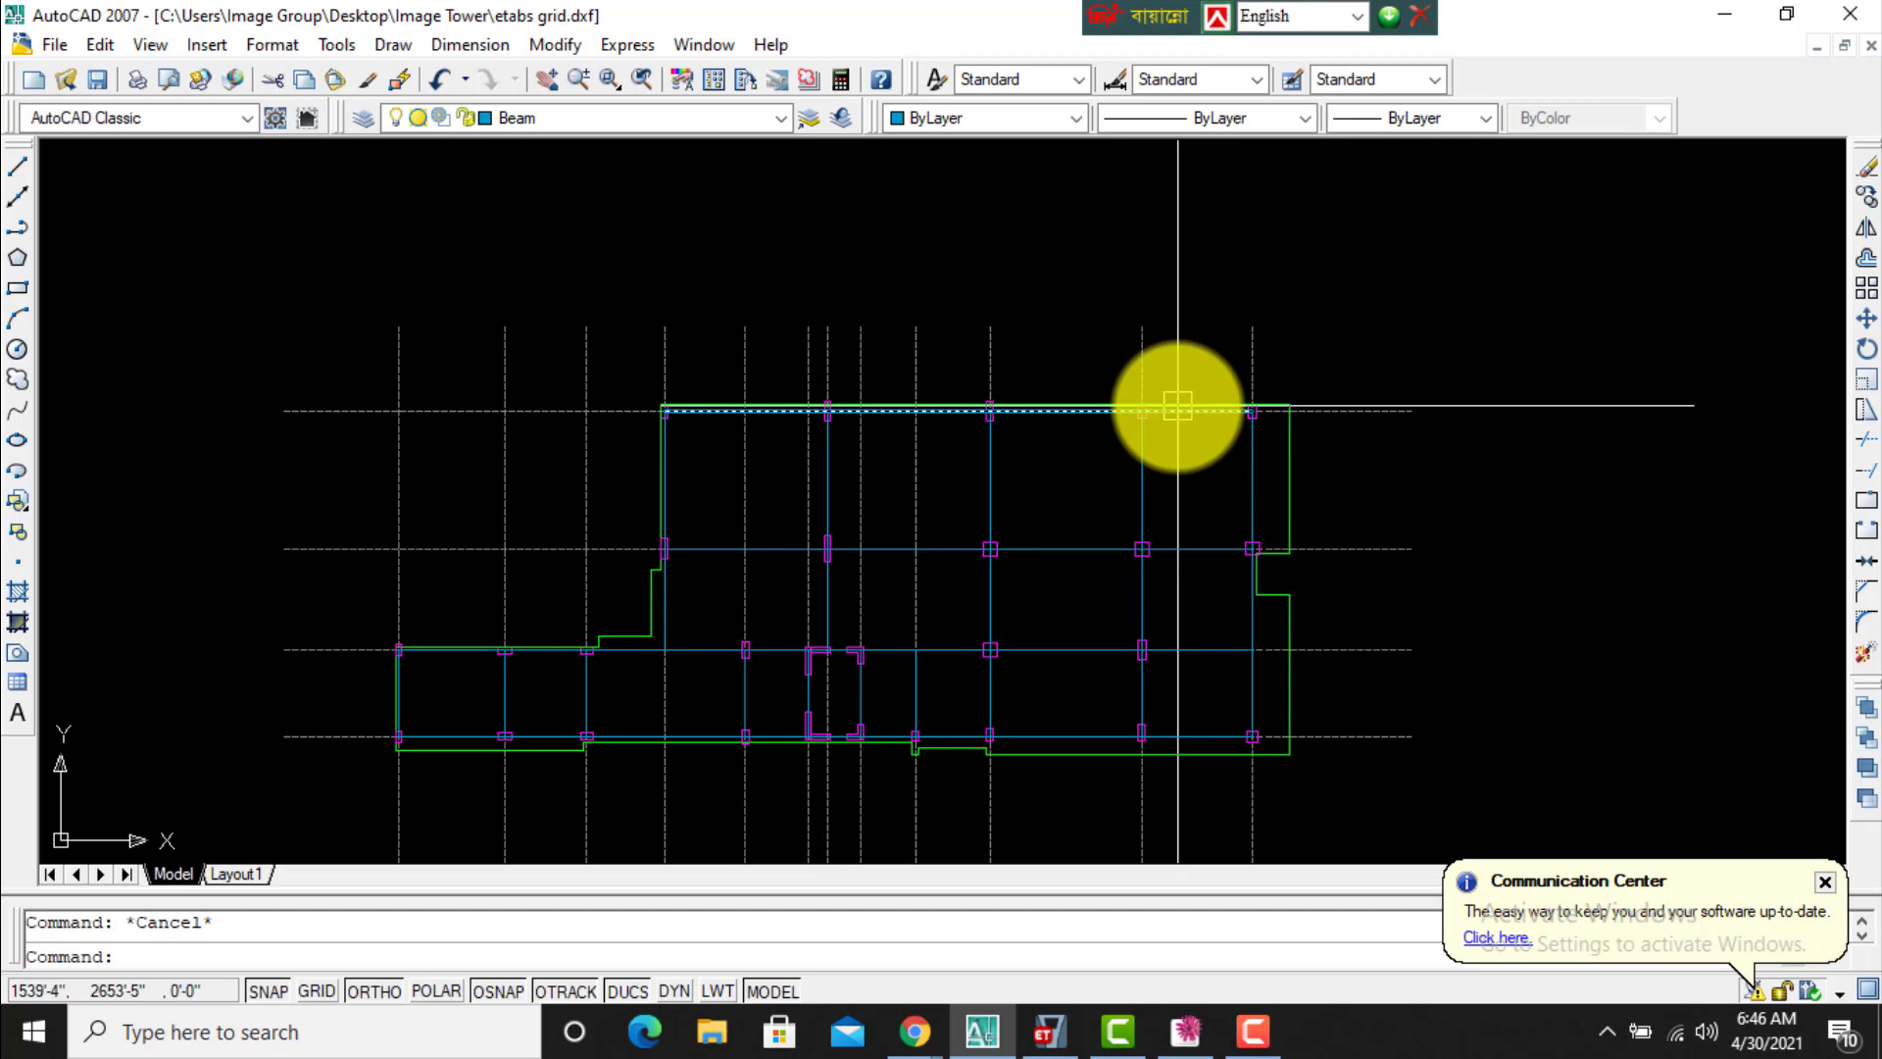
Examine the floor plan's grid lines, beams and columns, including the stepped slab edge and the upper right corner.
middle_drag(1178, 405, 1192, 315)
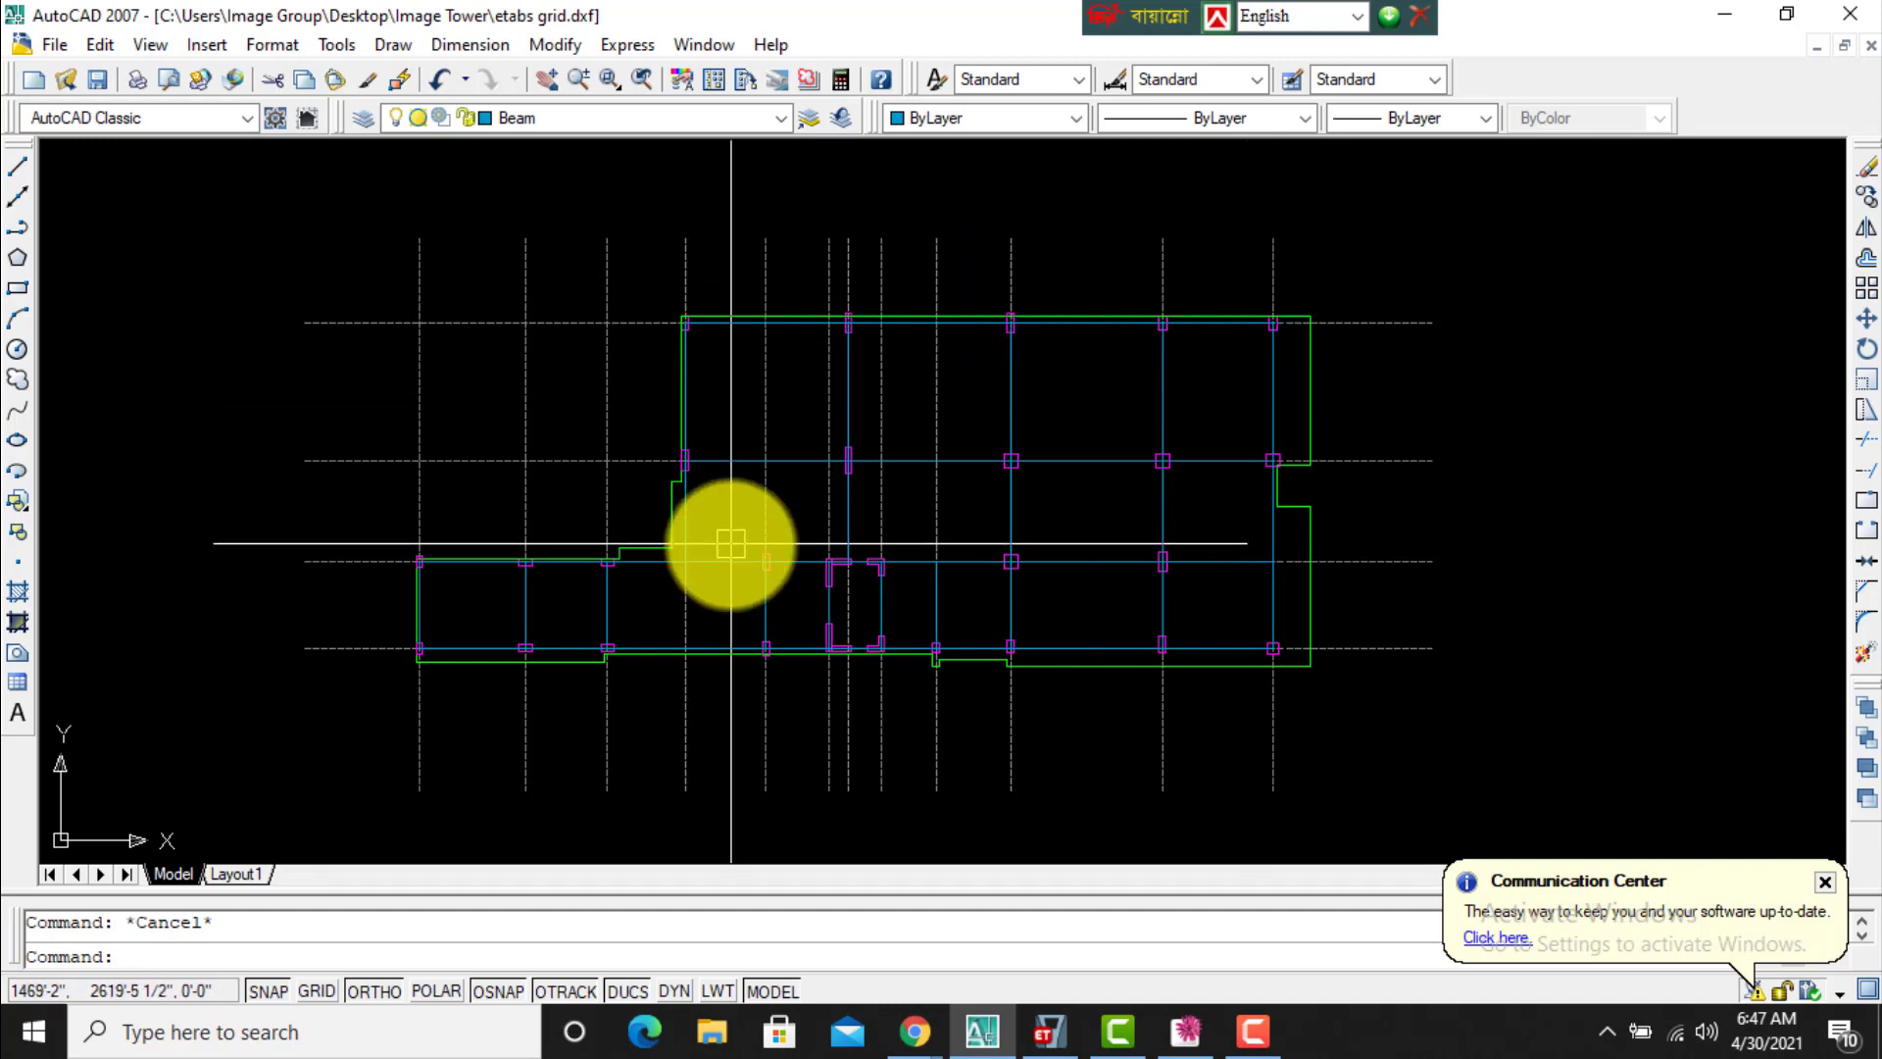
scroll(731, 543, up, 5)
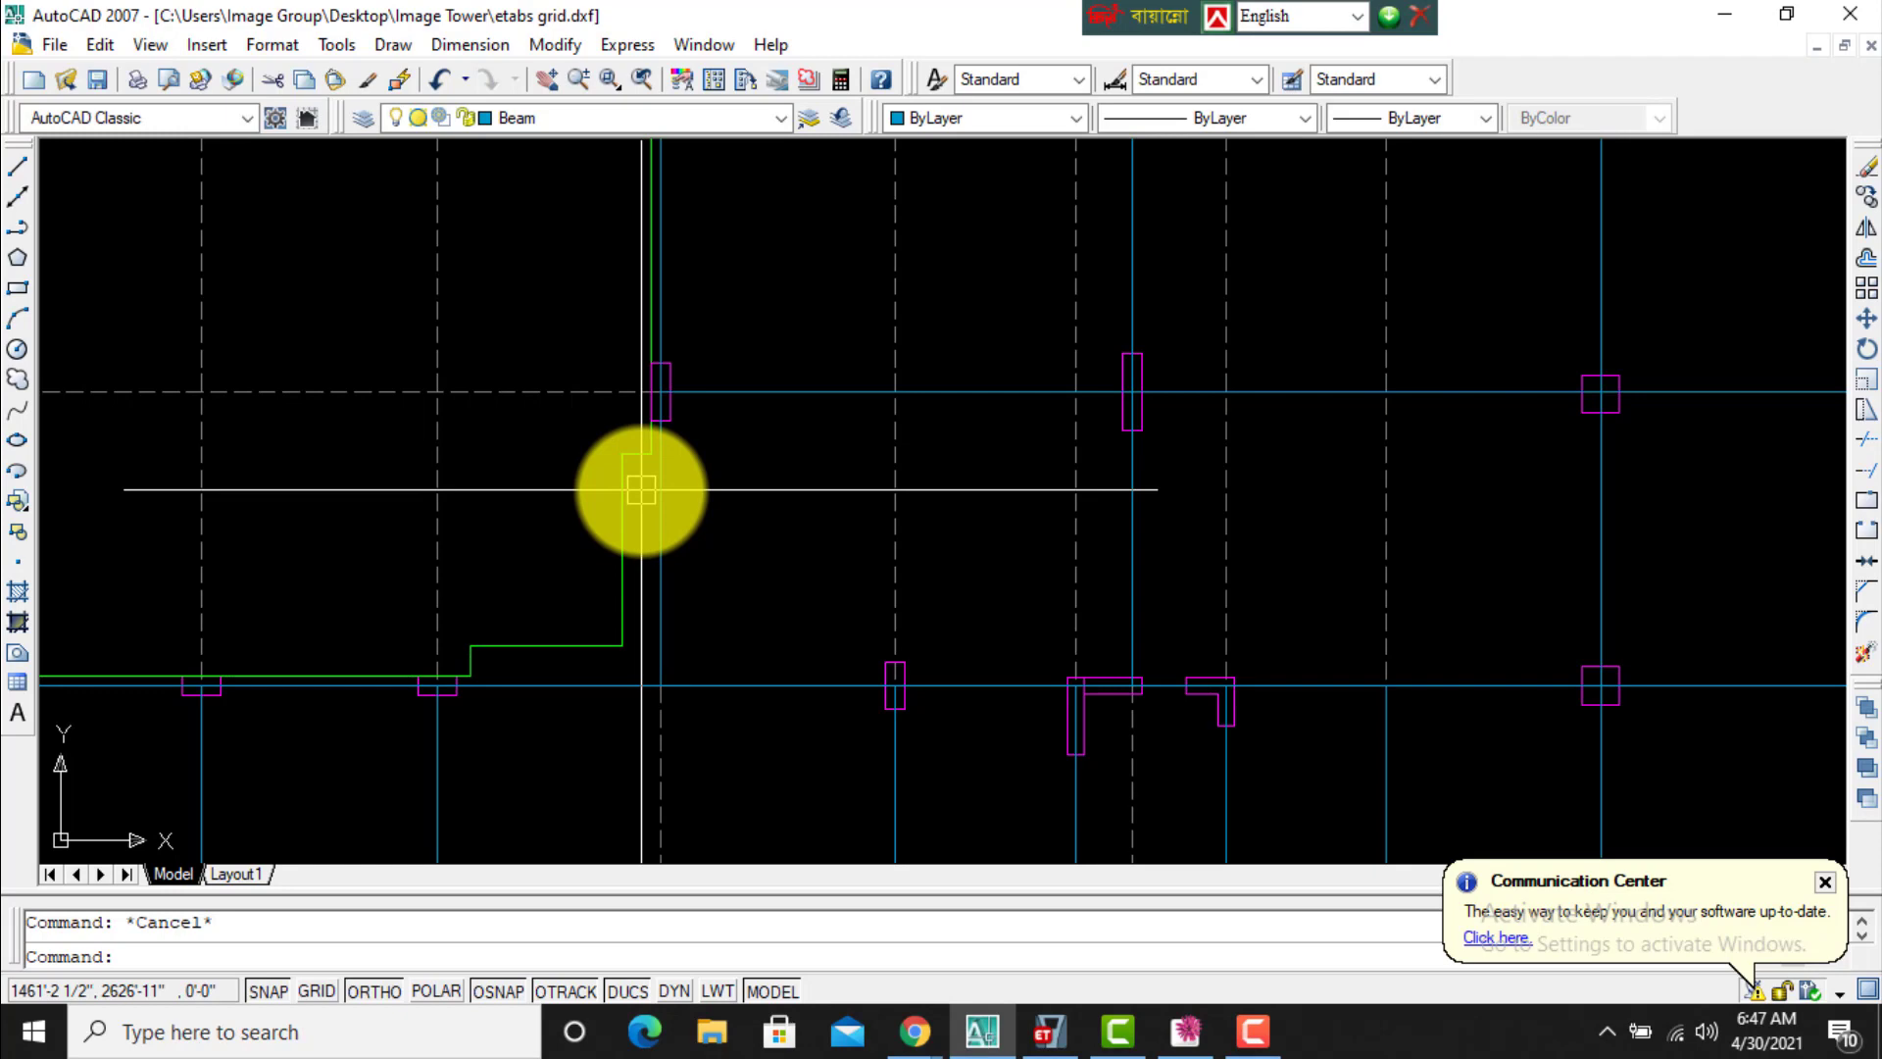
scroll(641, 489, down, 5)
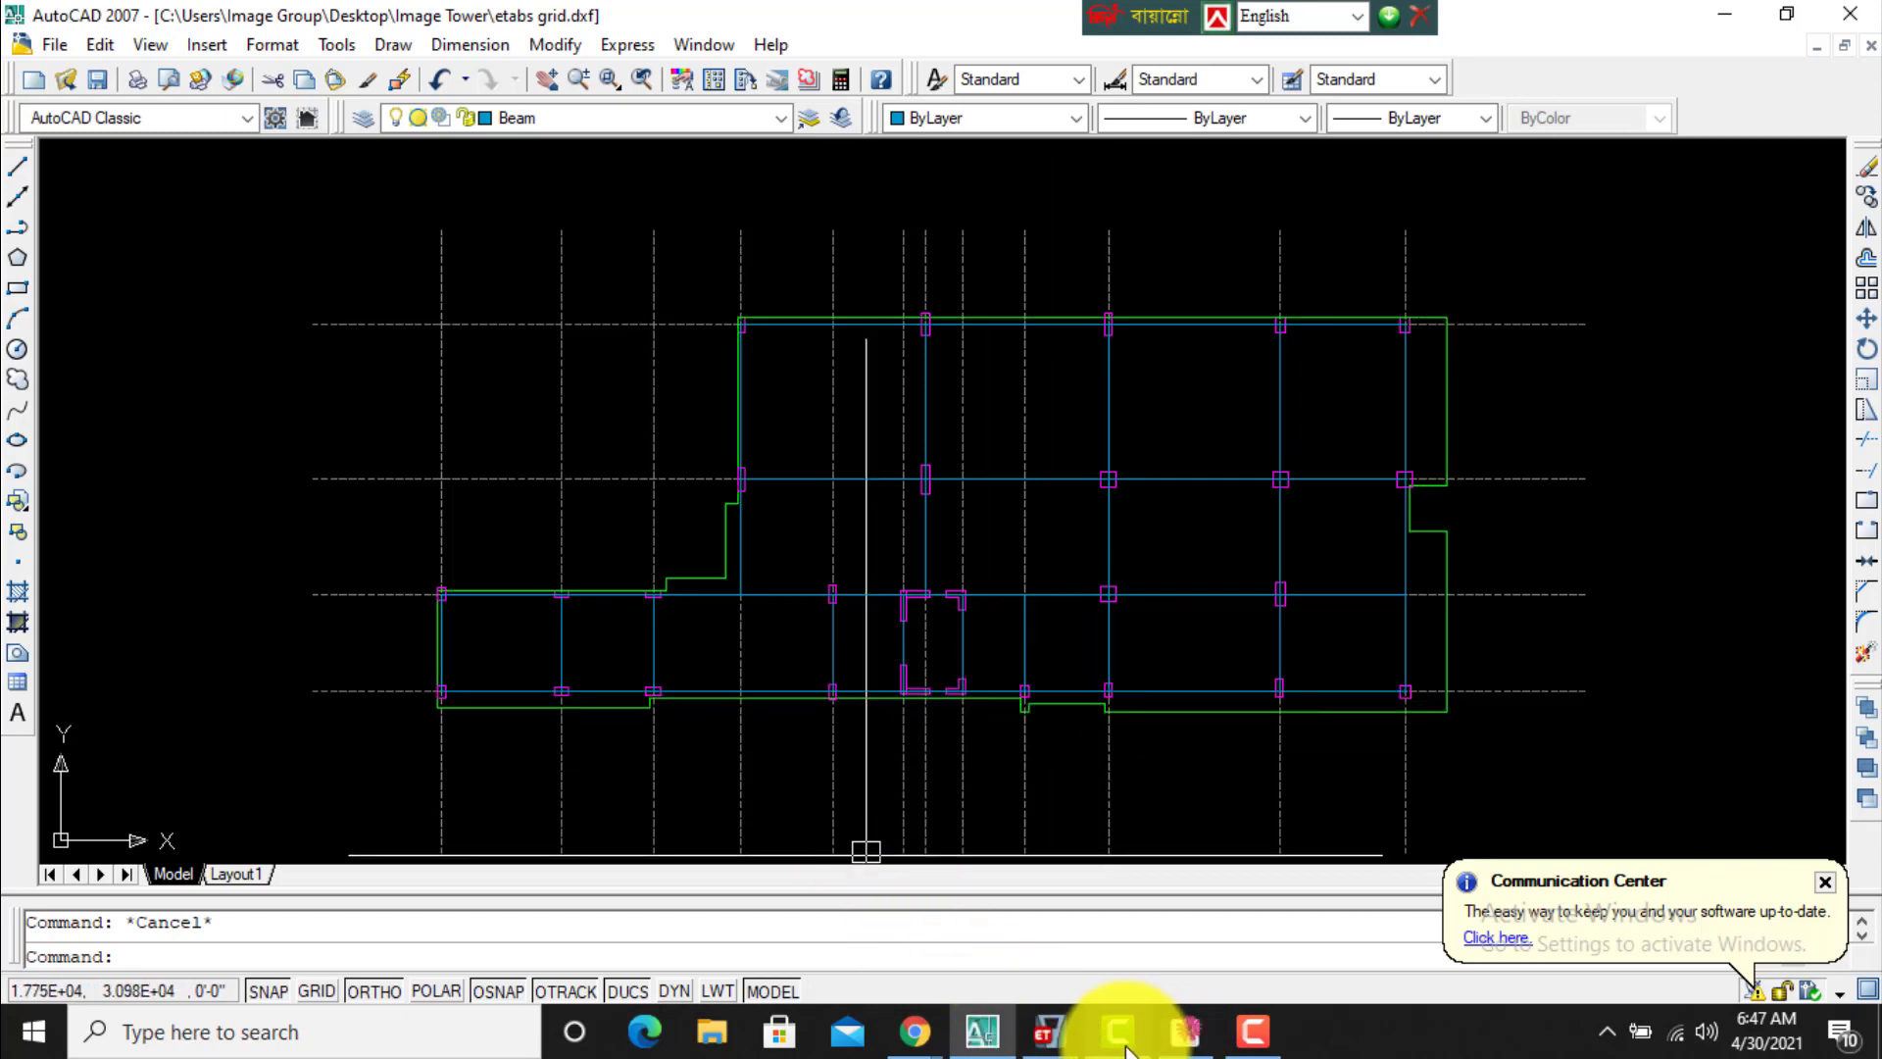
mouse_move(1251, 1045)
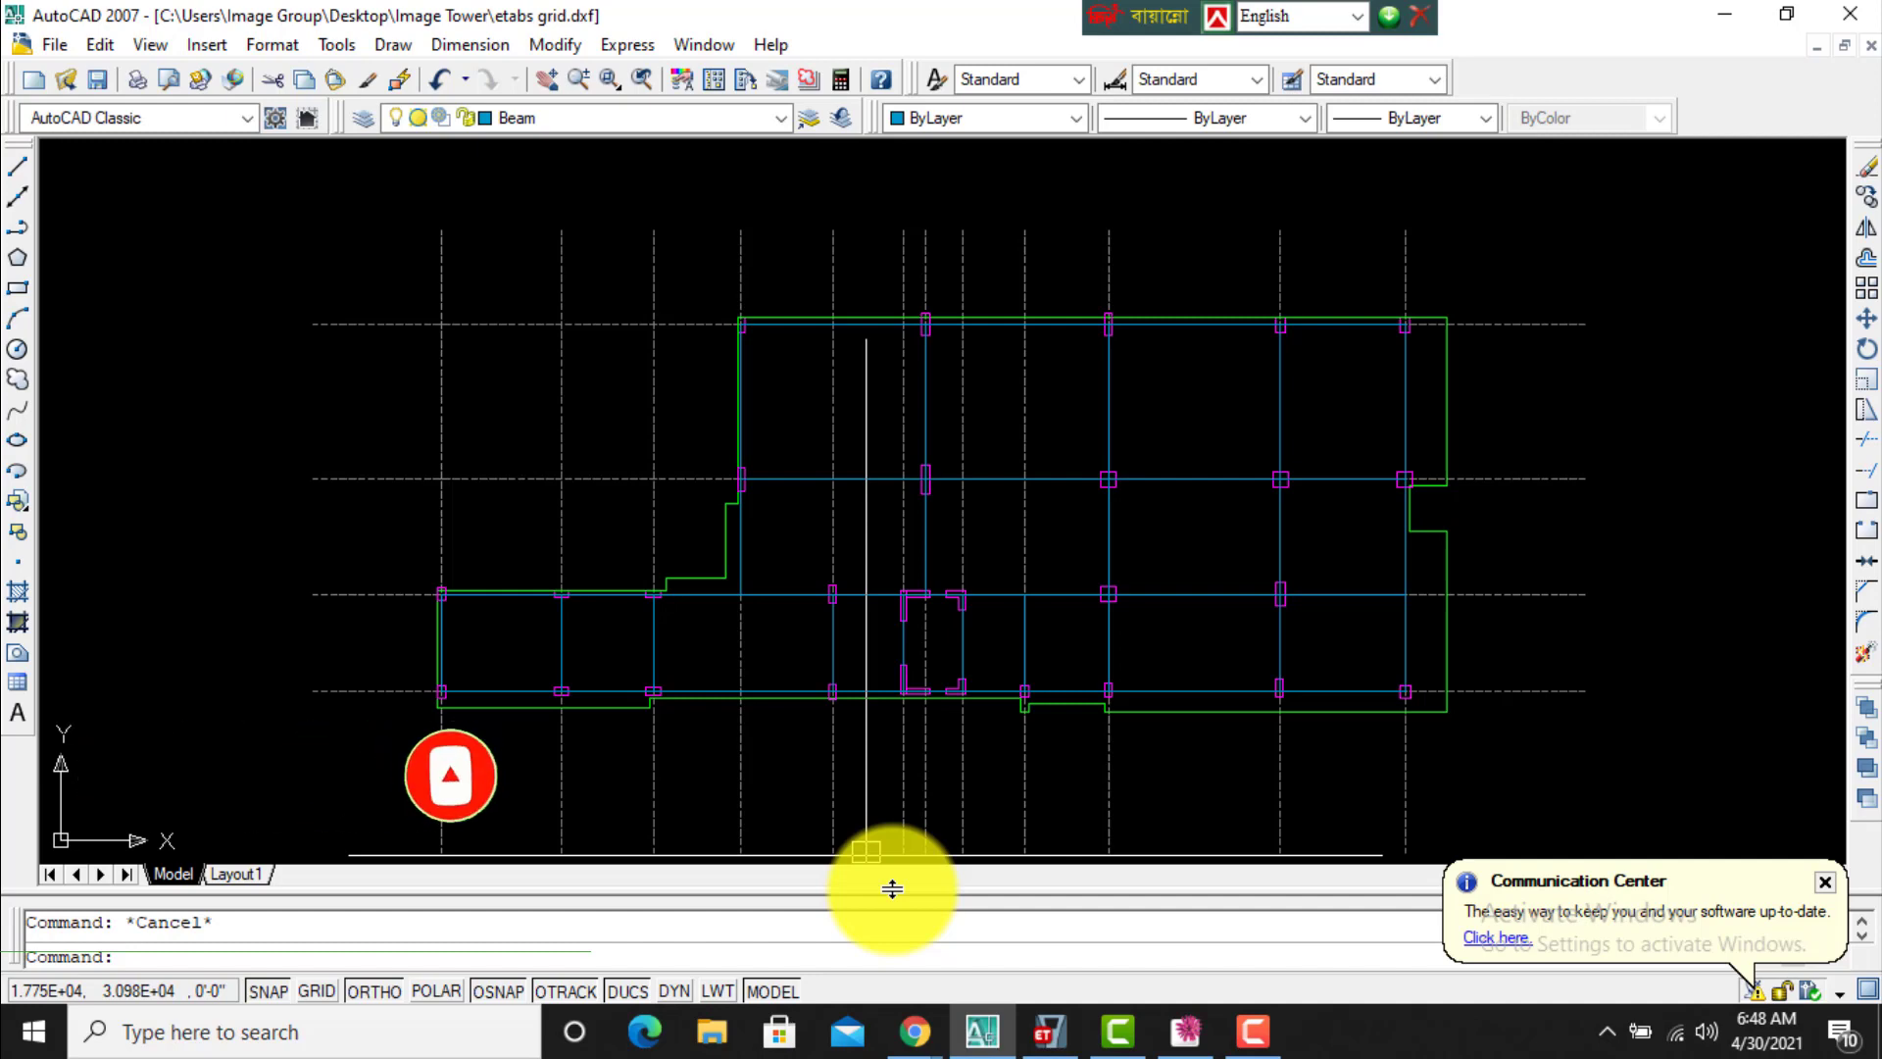
scroll(1435, 605, up, 8)
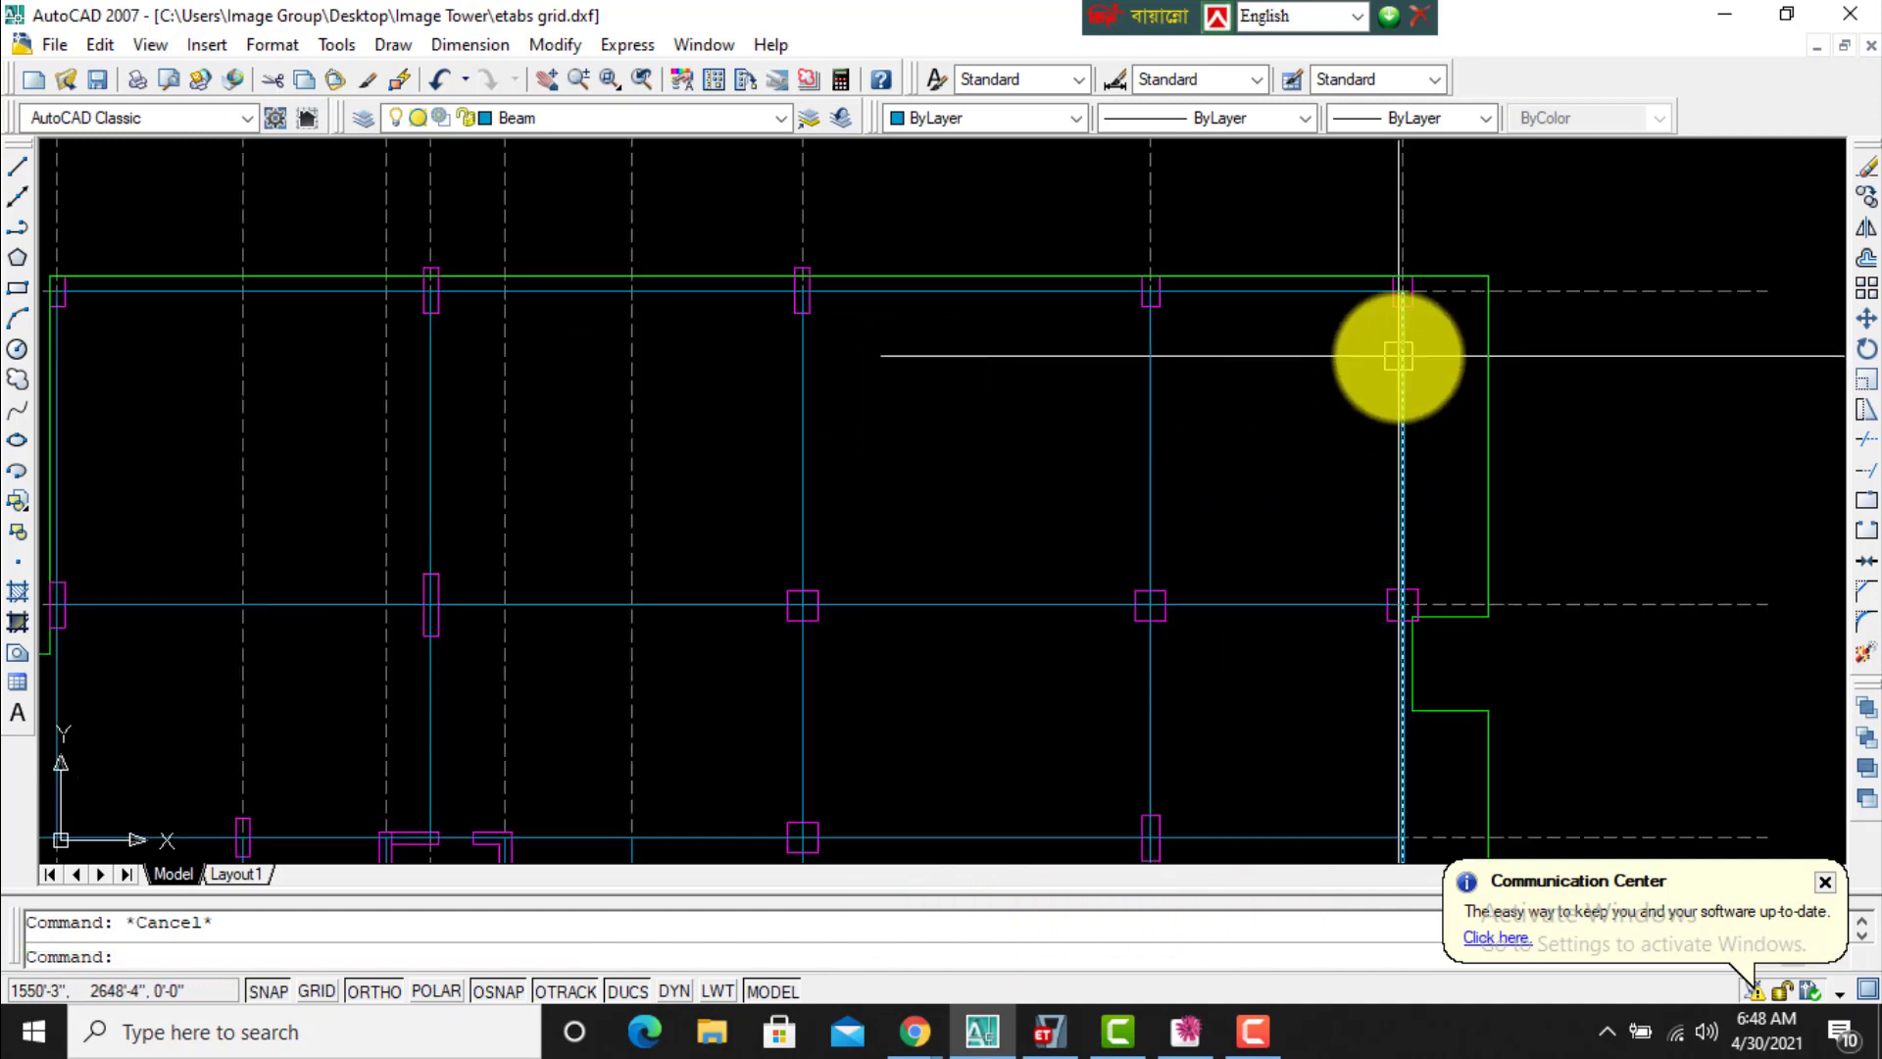
scroll(1426, 265, down, 3)
scroll(1416, 263, up, 2)
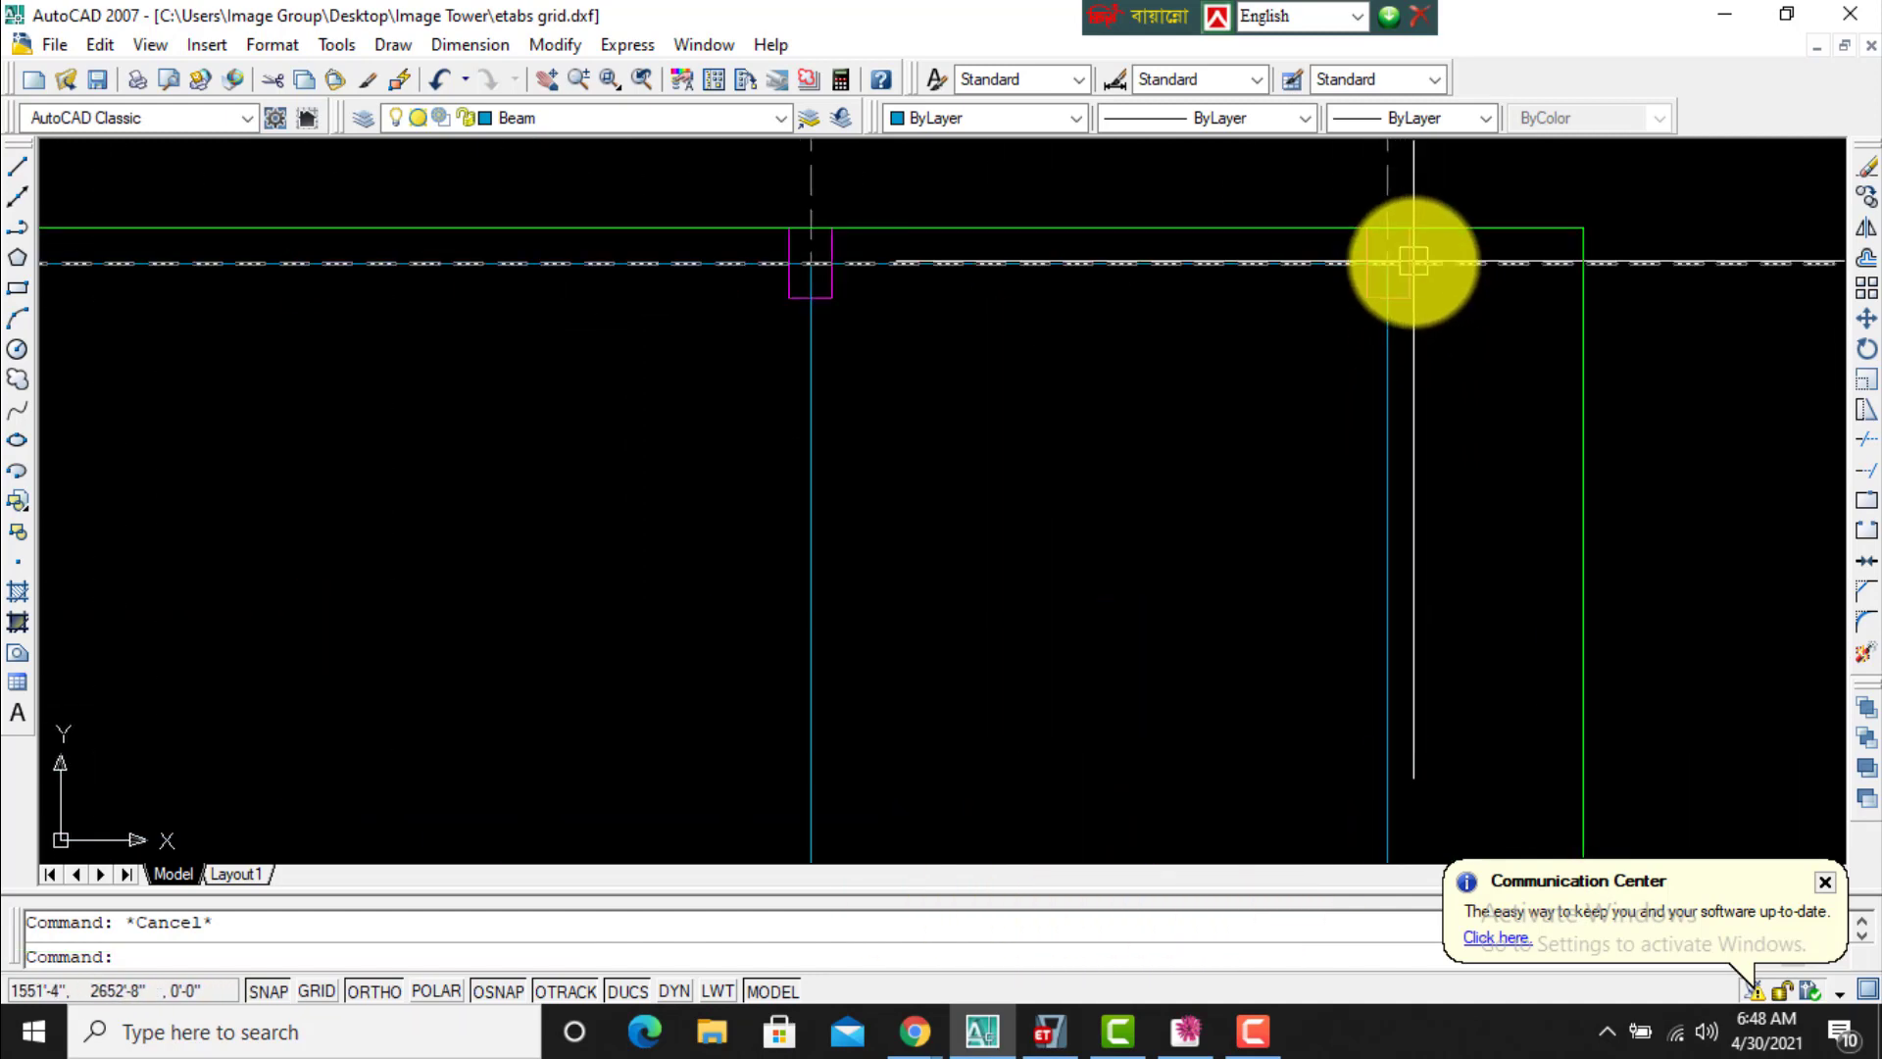
scroll(1392, 353, down, 4)
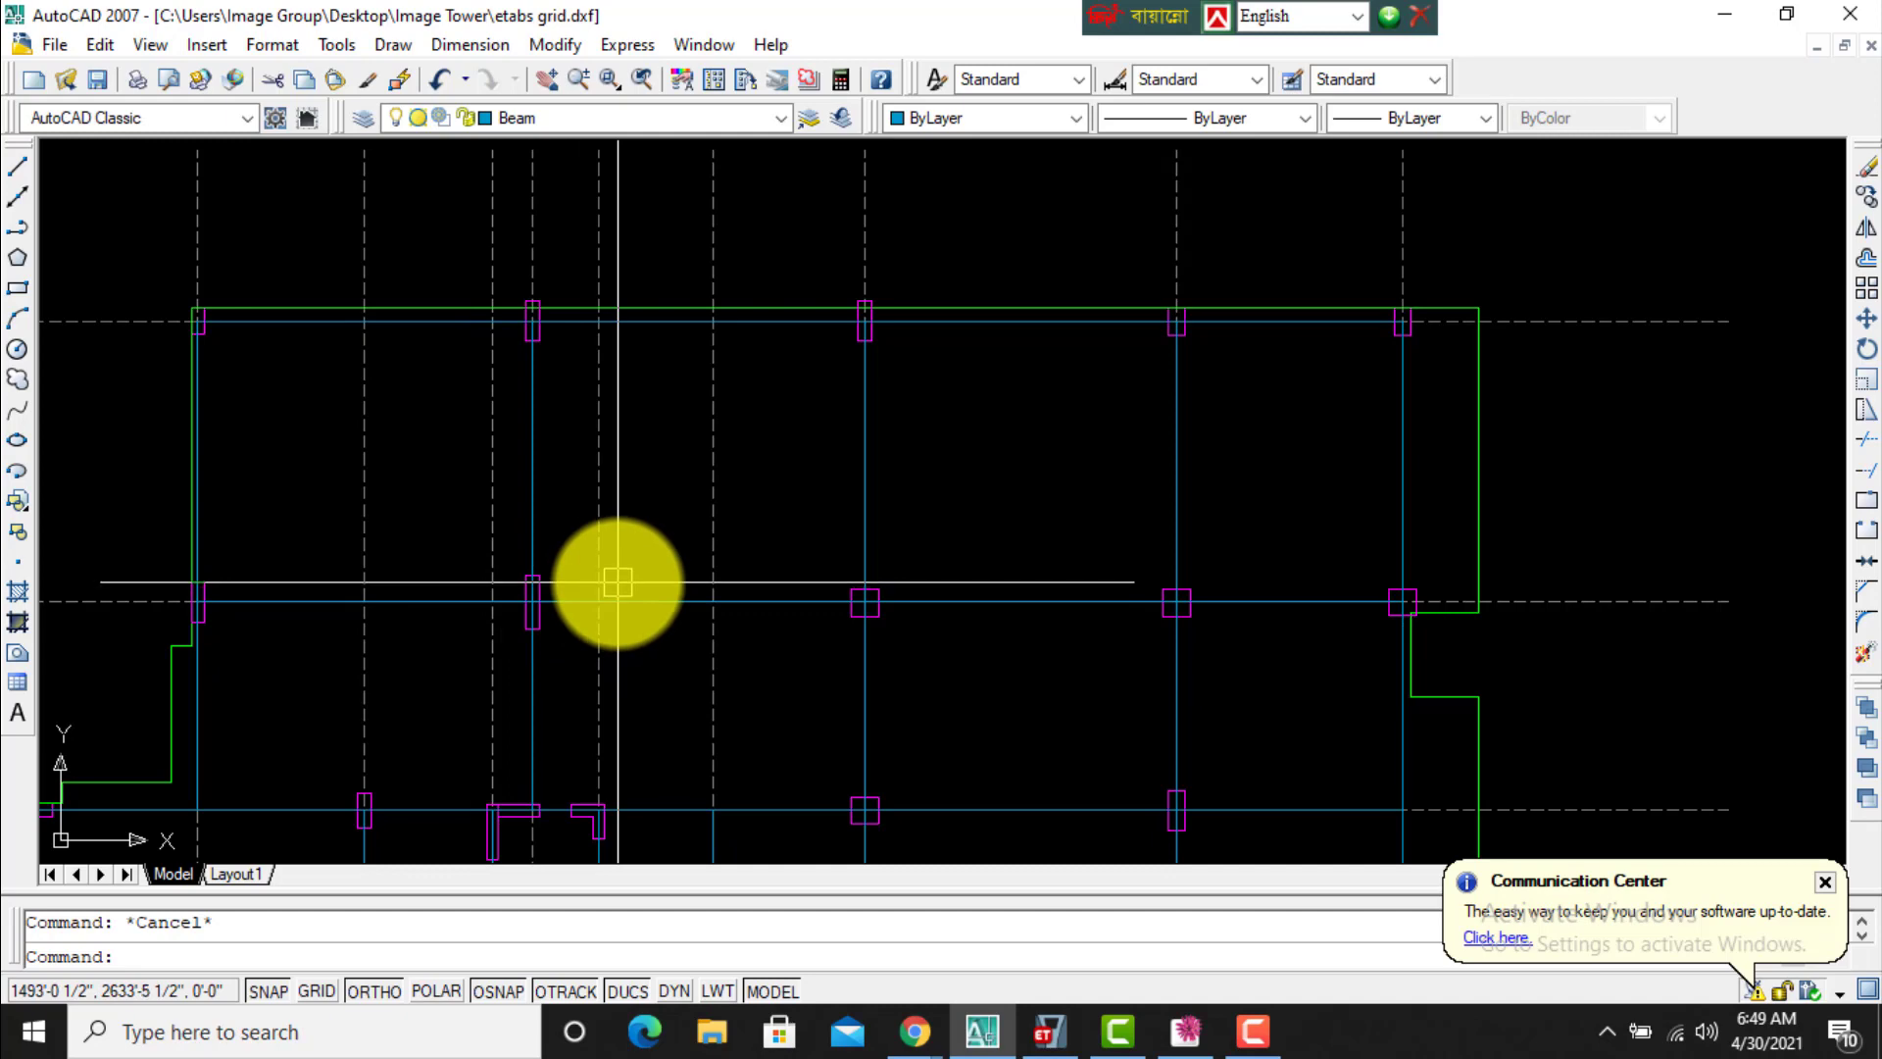
Inspect the beam and columns along the plan's upper edge, selecting the second column from the left to check its layer.
click(1397, 321)
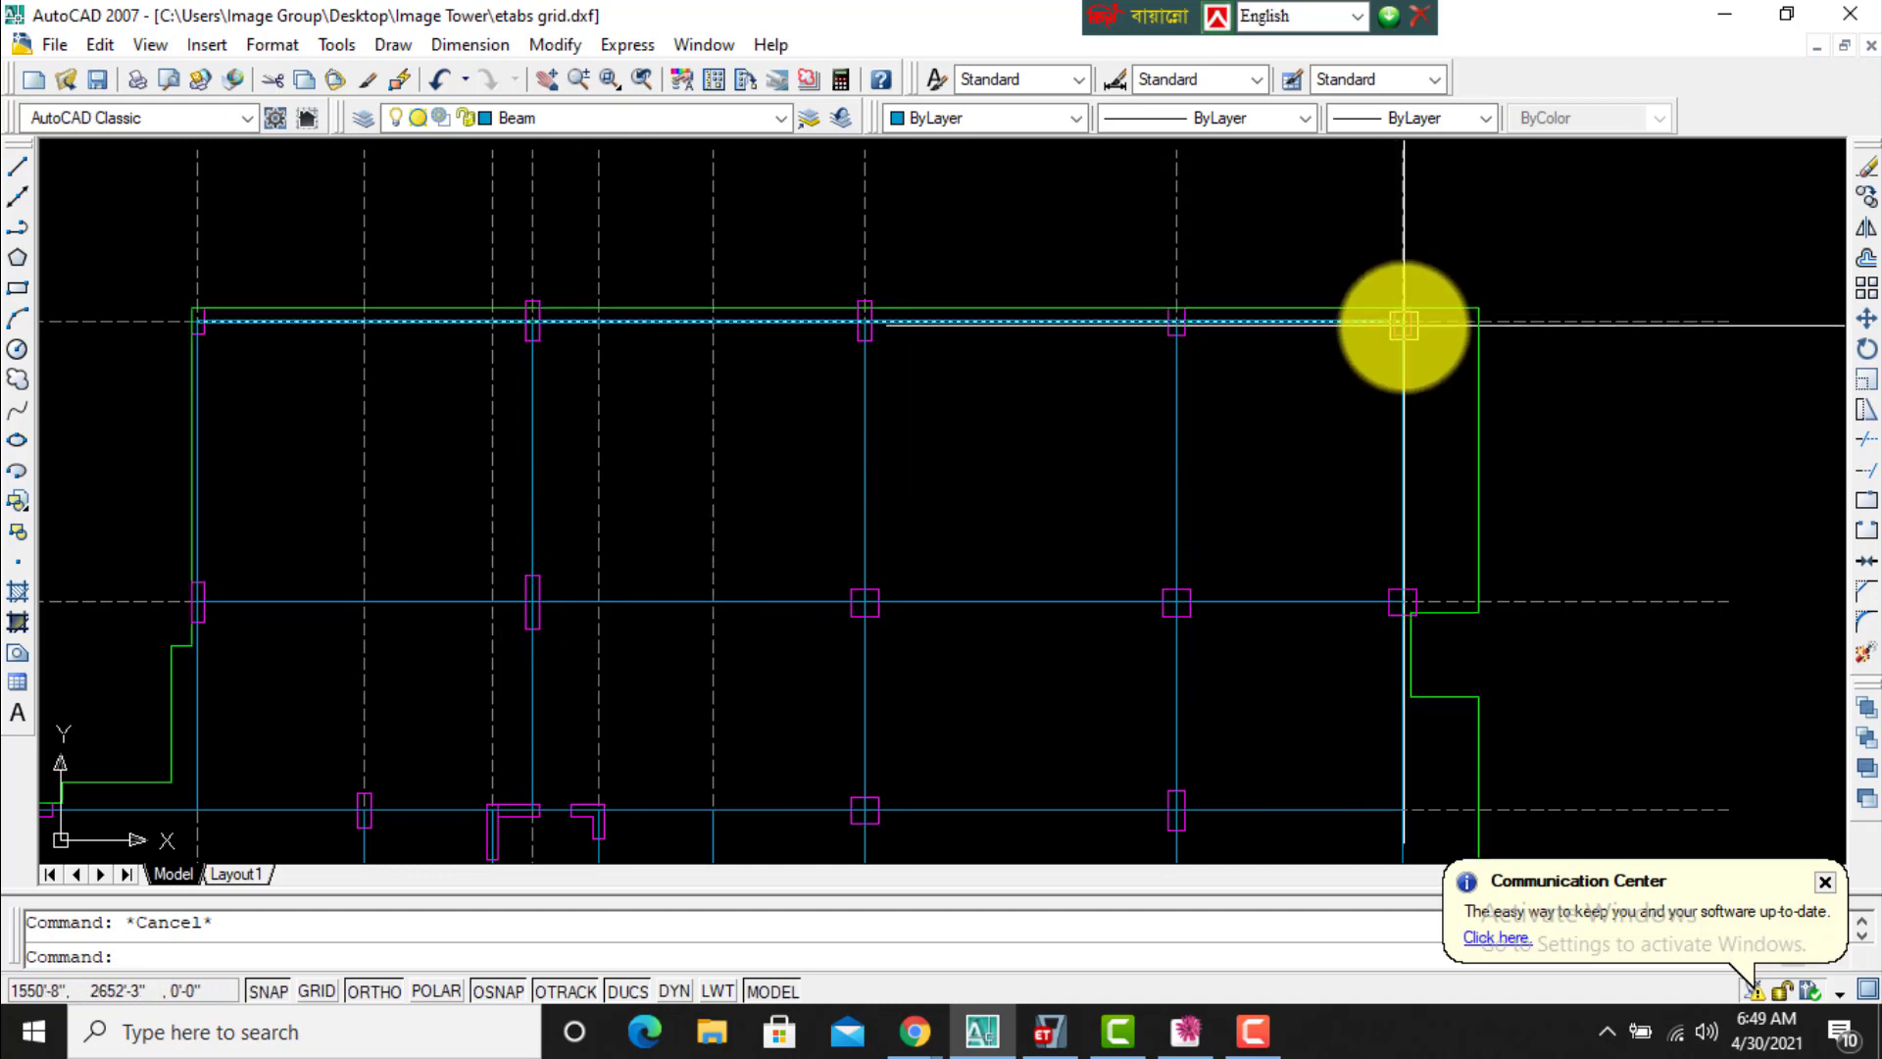
key(Escape)
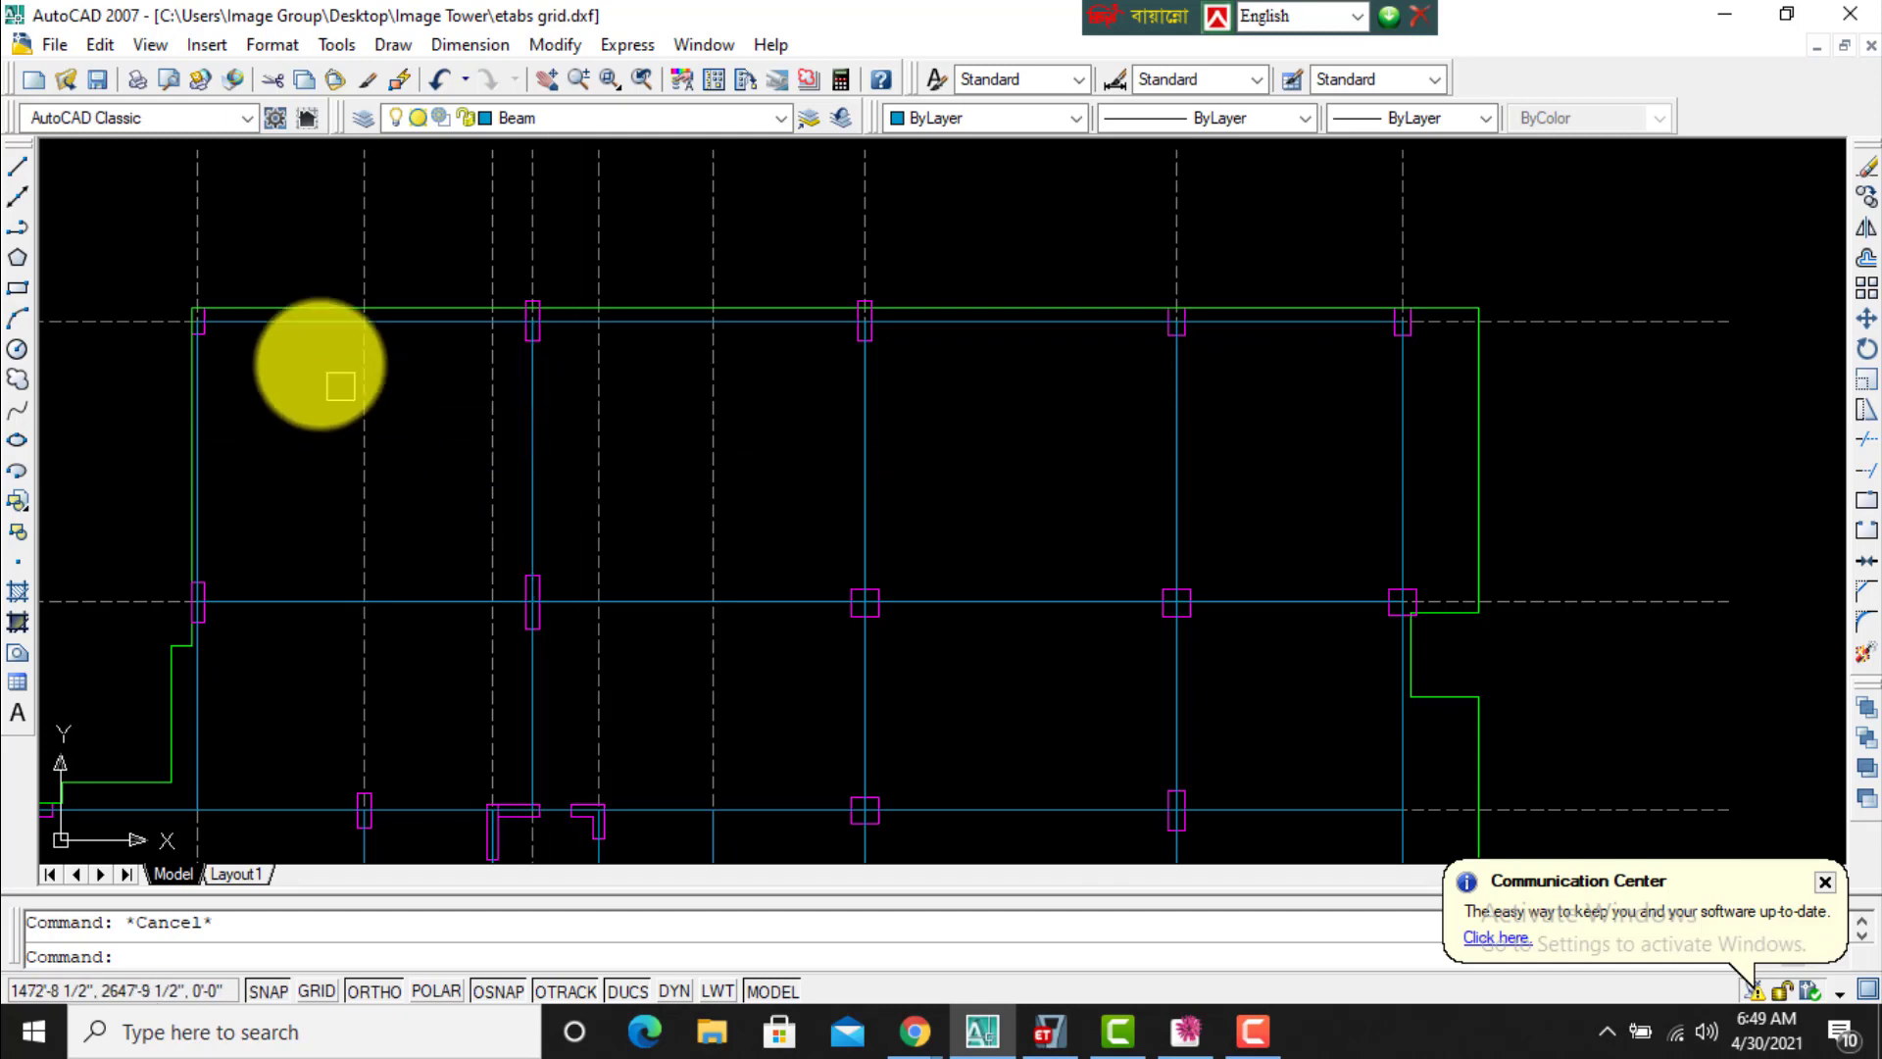
scroll(160, 323, up, 2)
scroll(284, 304, up, 3)
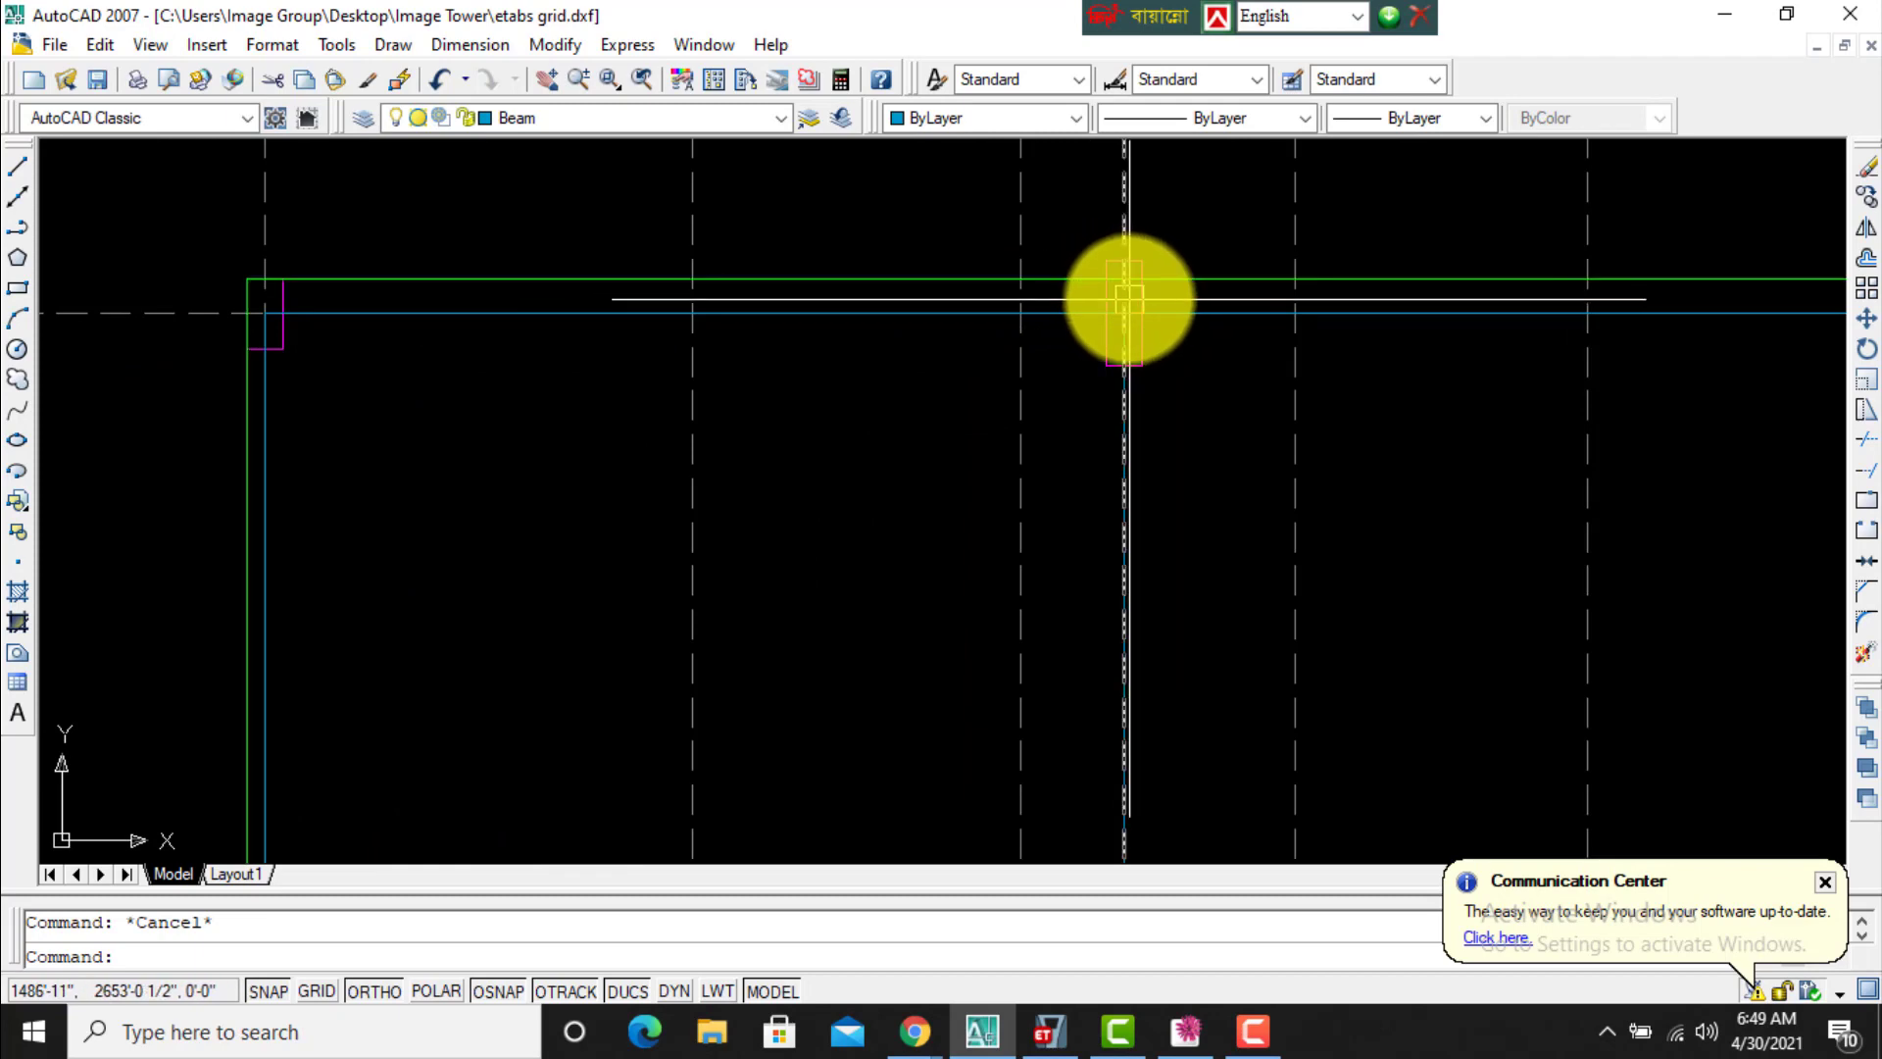
click(1138, 299)
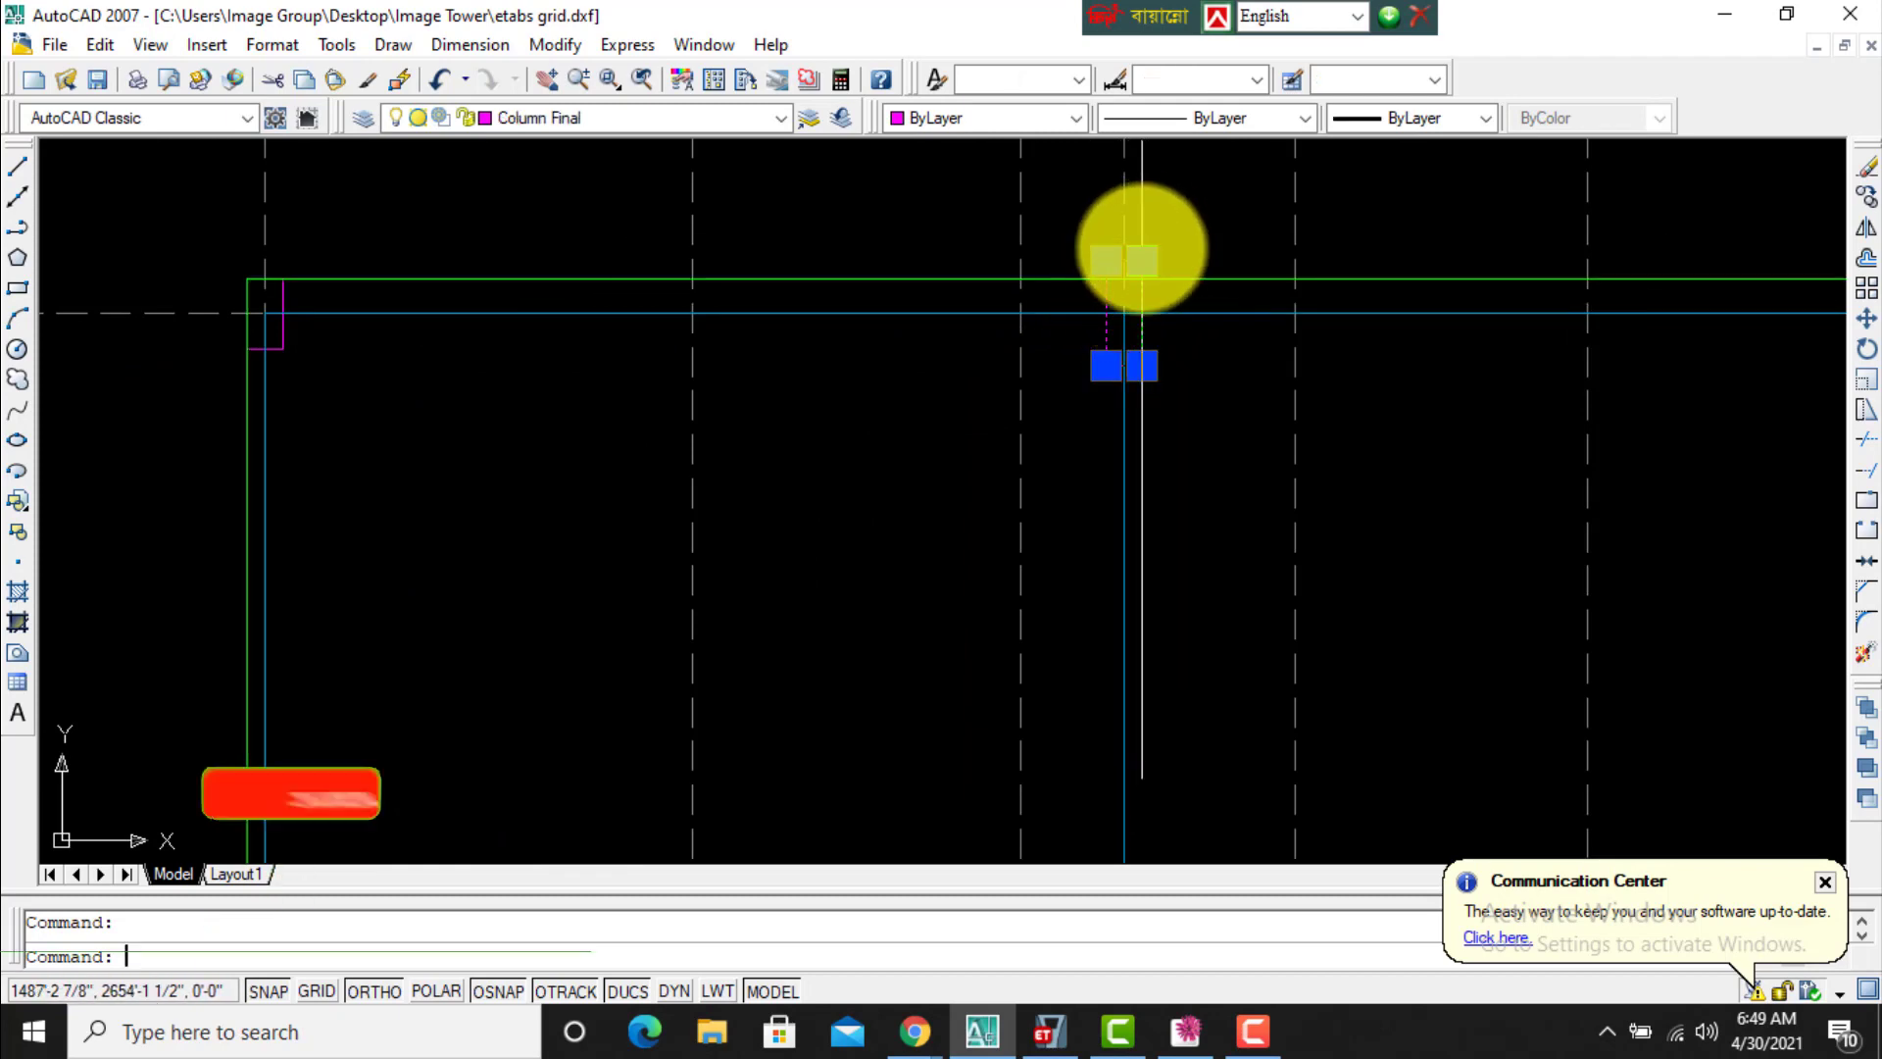
key(Escape)
text(l)
key(Return)
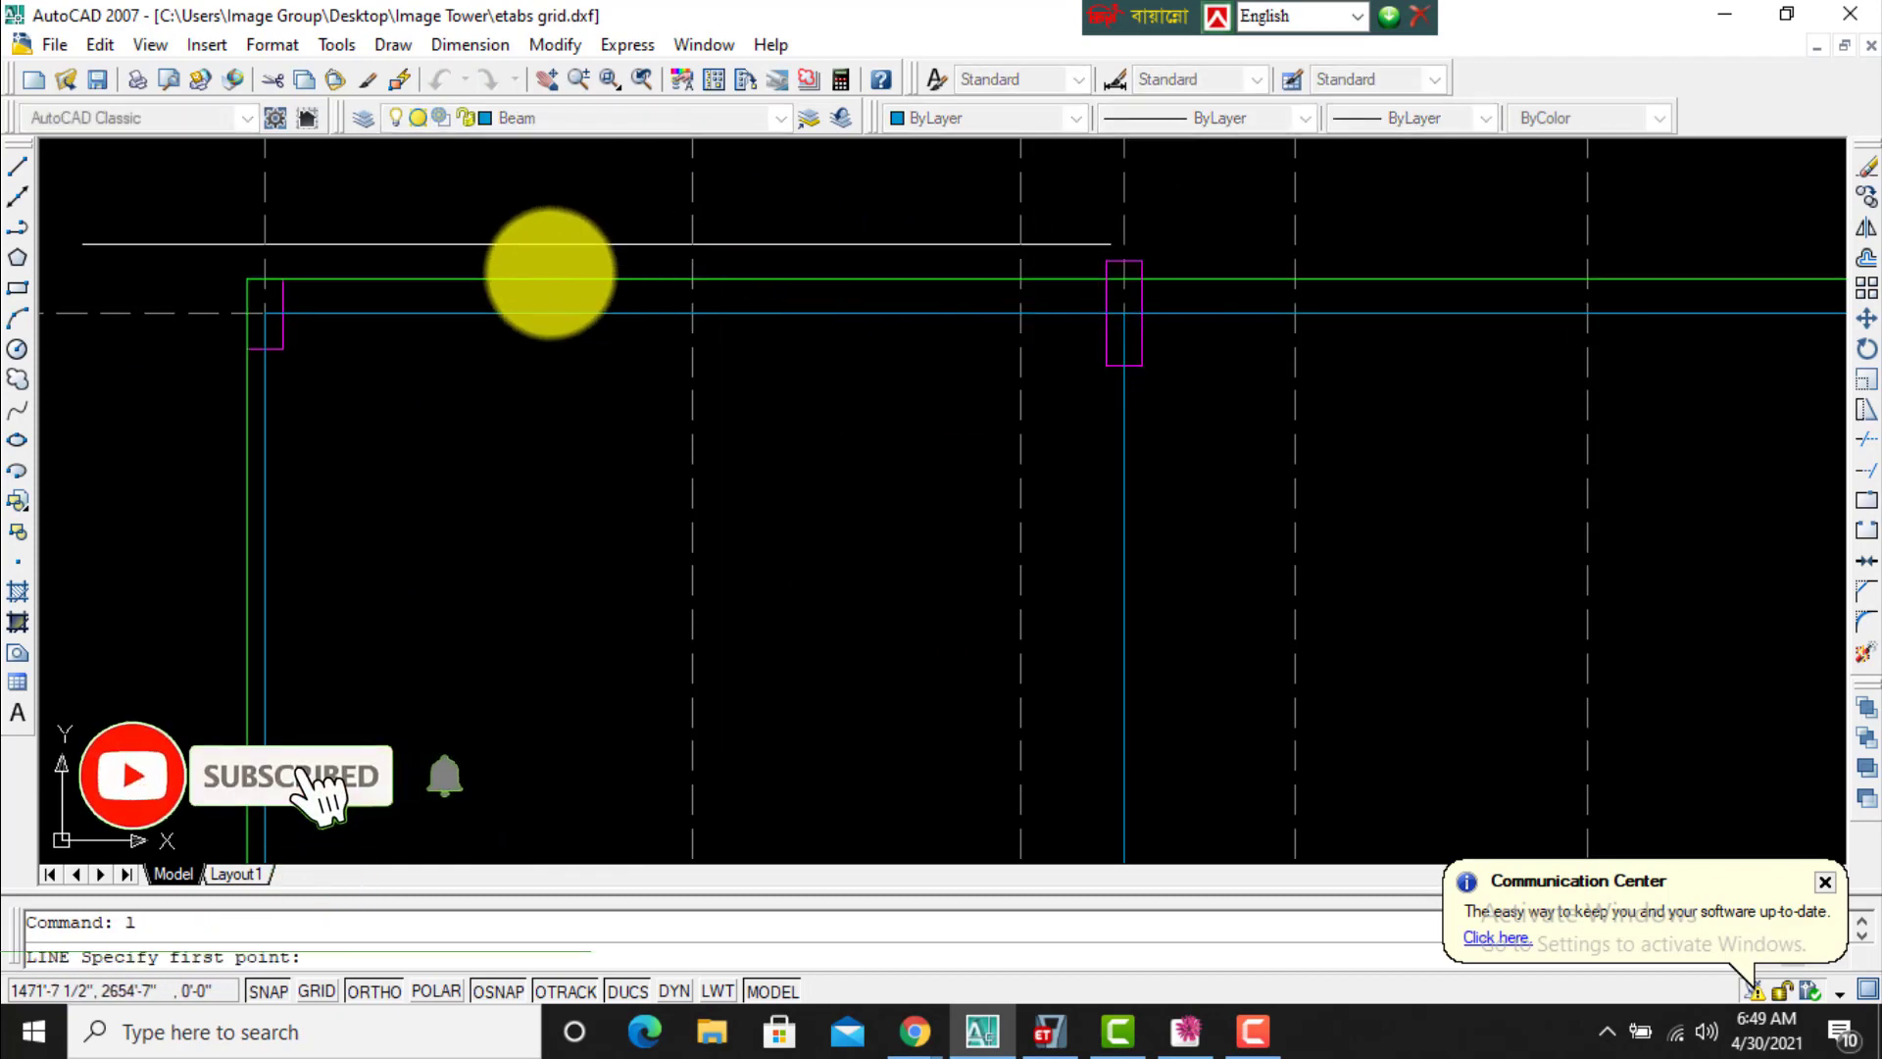
click(294, 290)
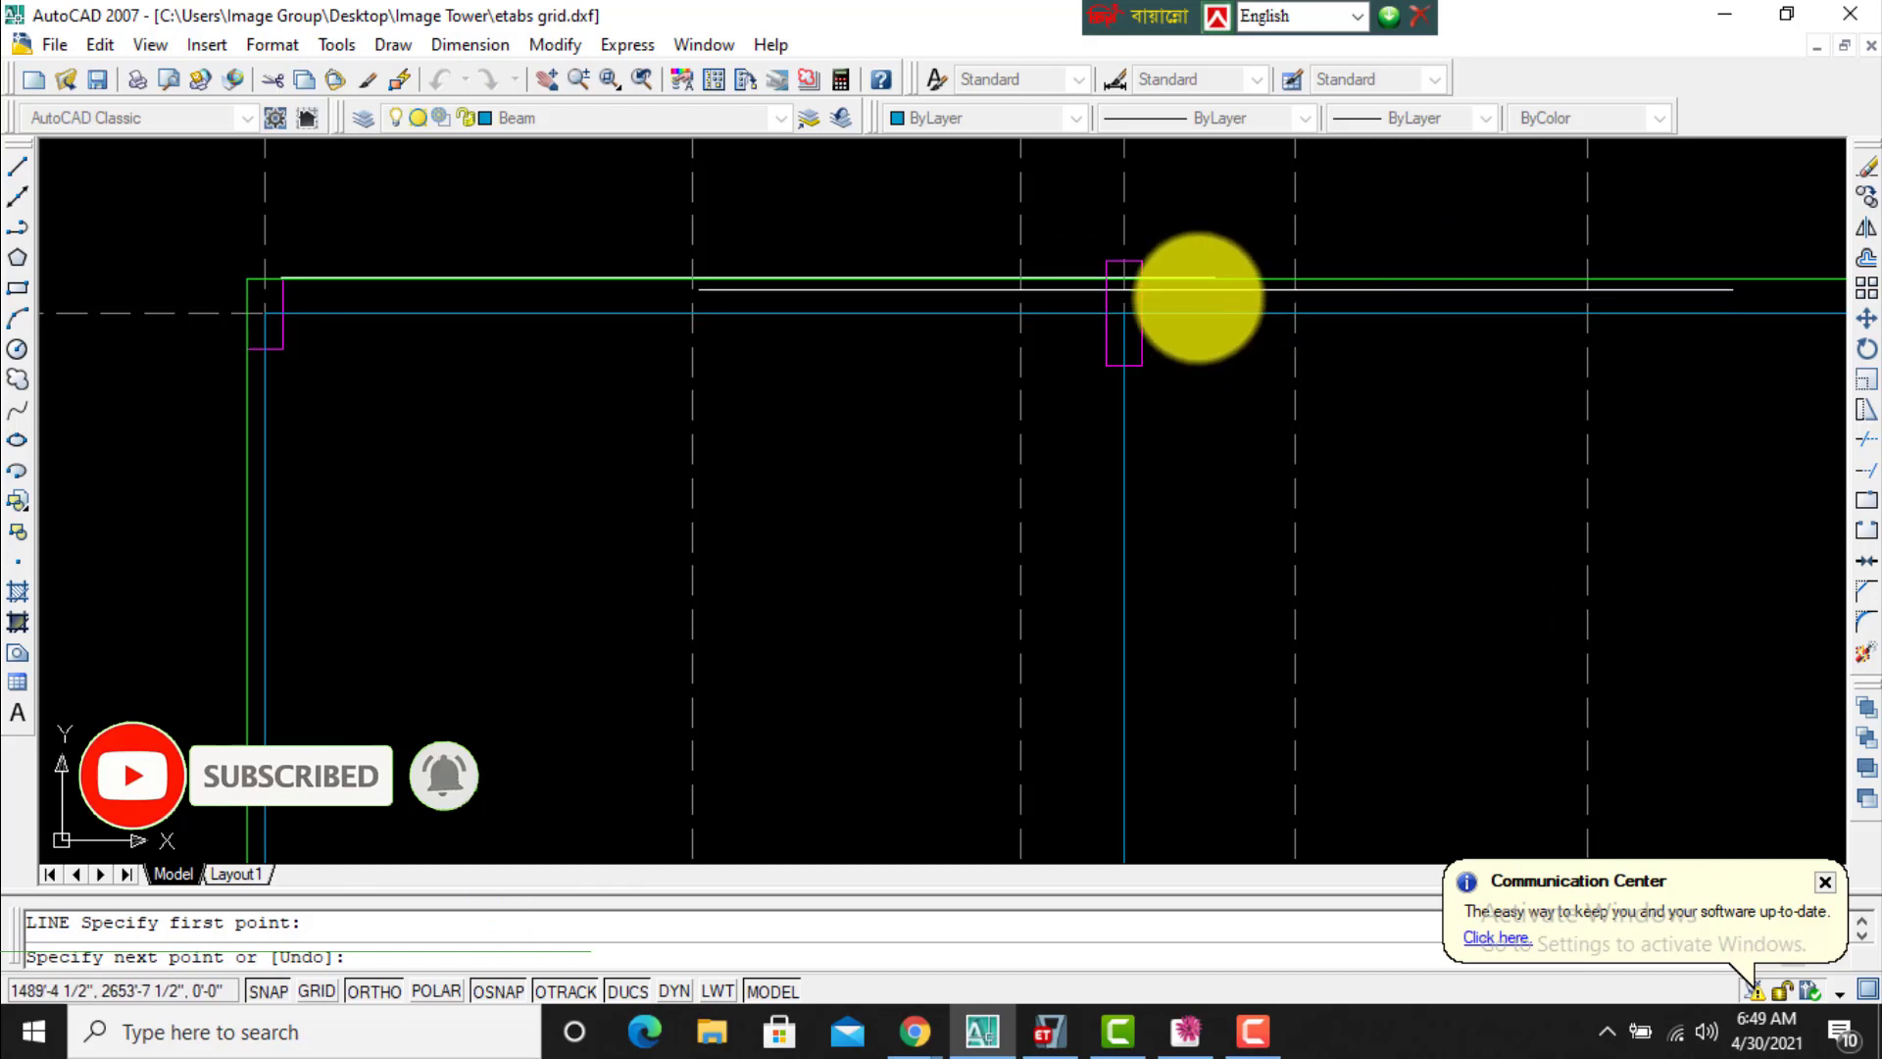
key(Escape)
key(Escape)
Examine how the upper-edge and lower right columns sit relative to the beams, grid lines and slab outline.
scroll(1147, 314, down, 3)
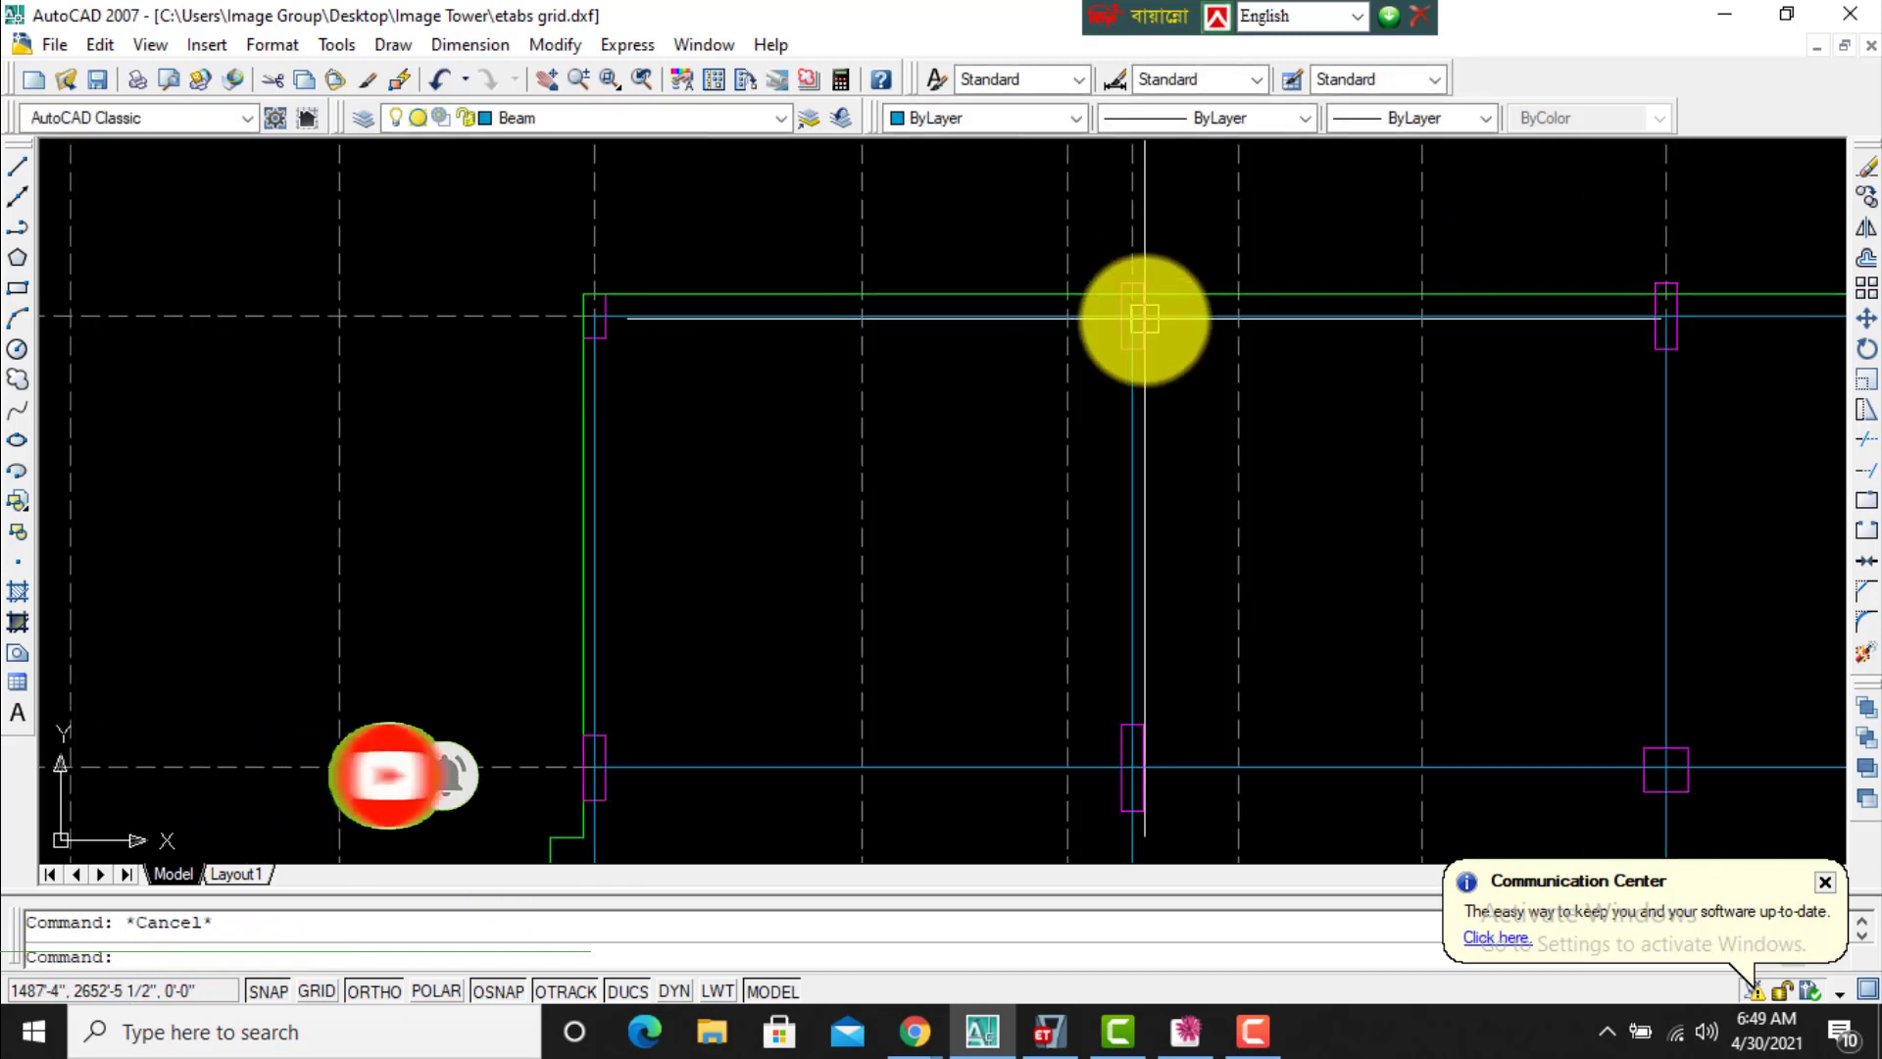
scroll(778, 327, down, 2)
scroll(1026, 328, up, 6)
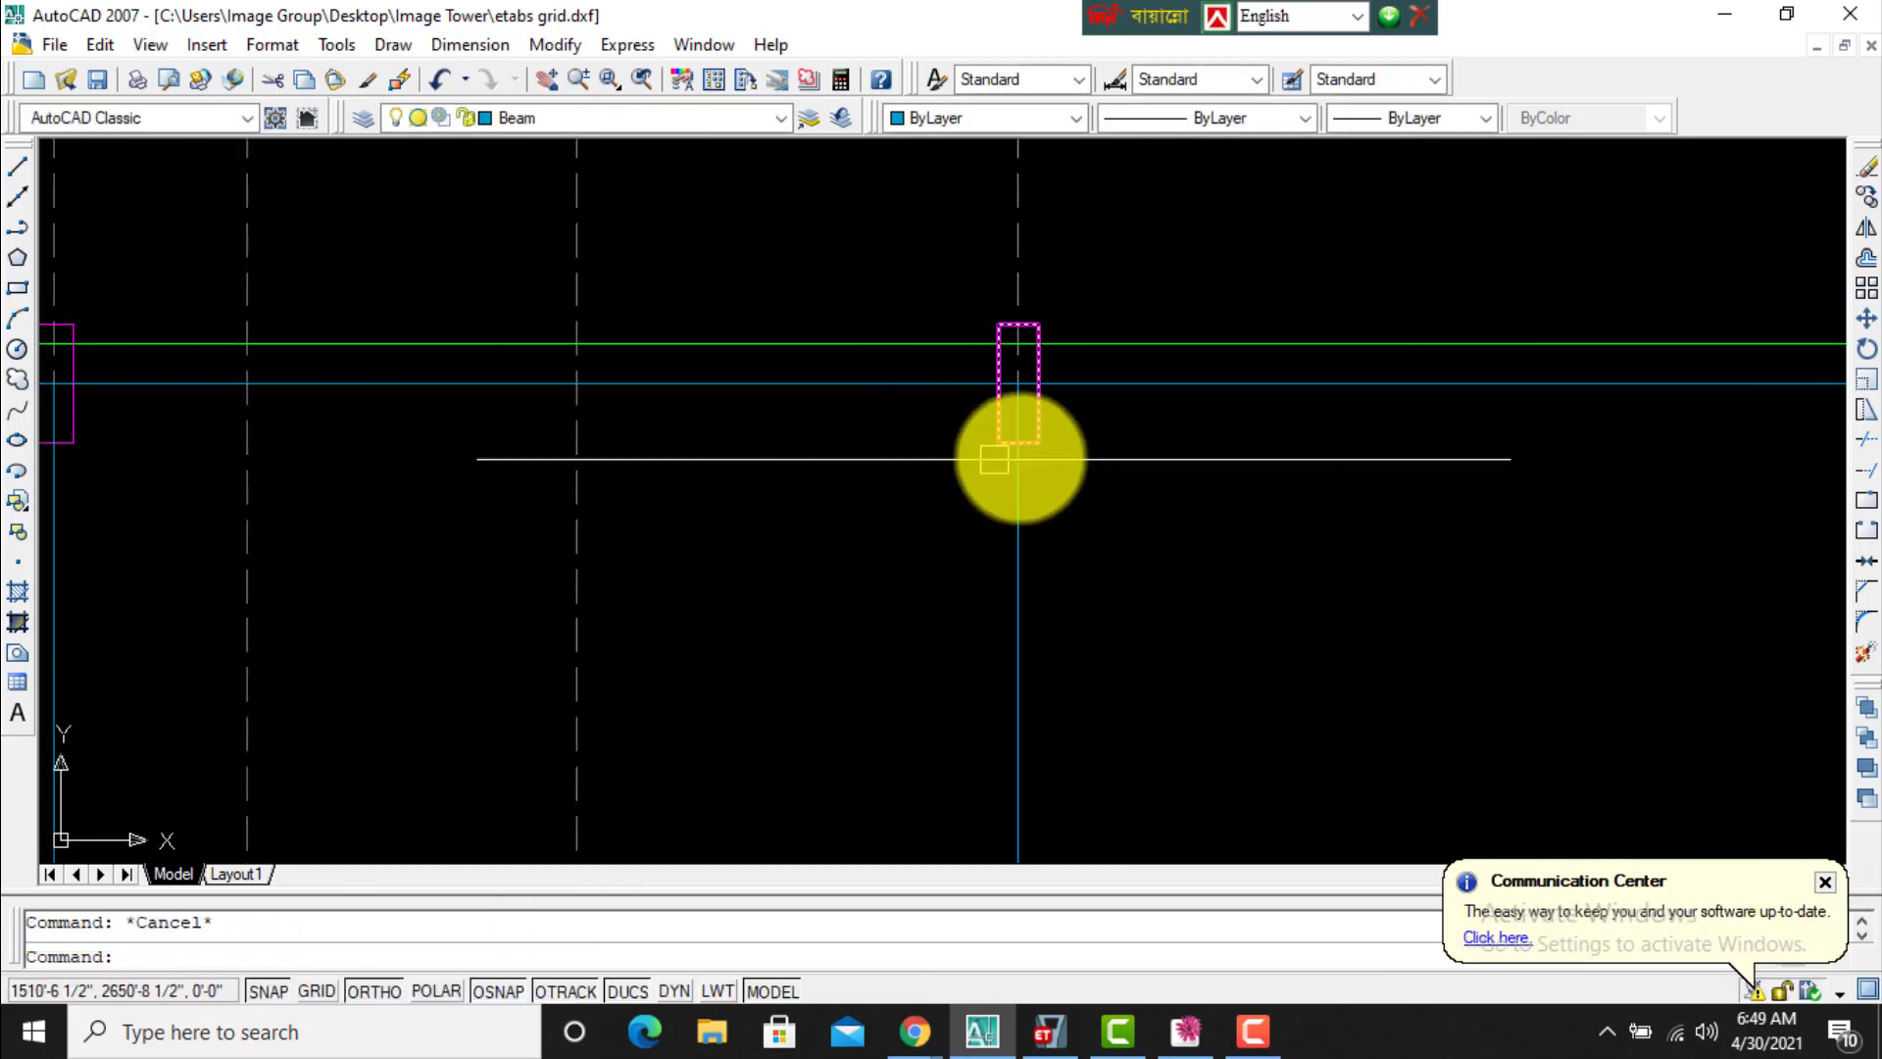
scroll(1039, 375, up, 3)
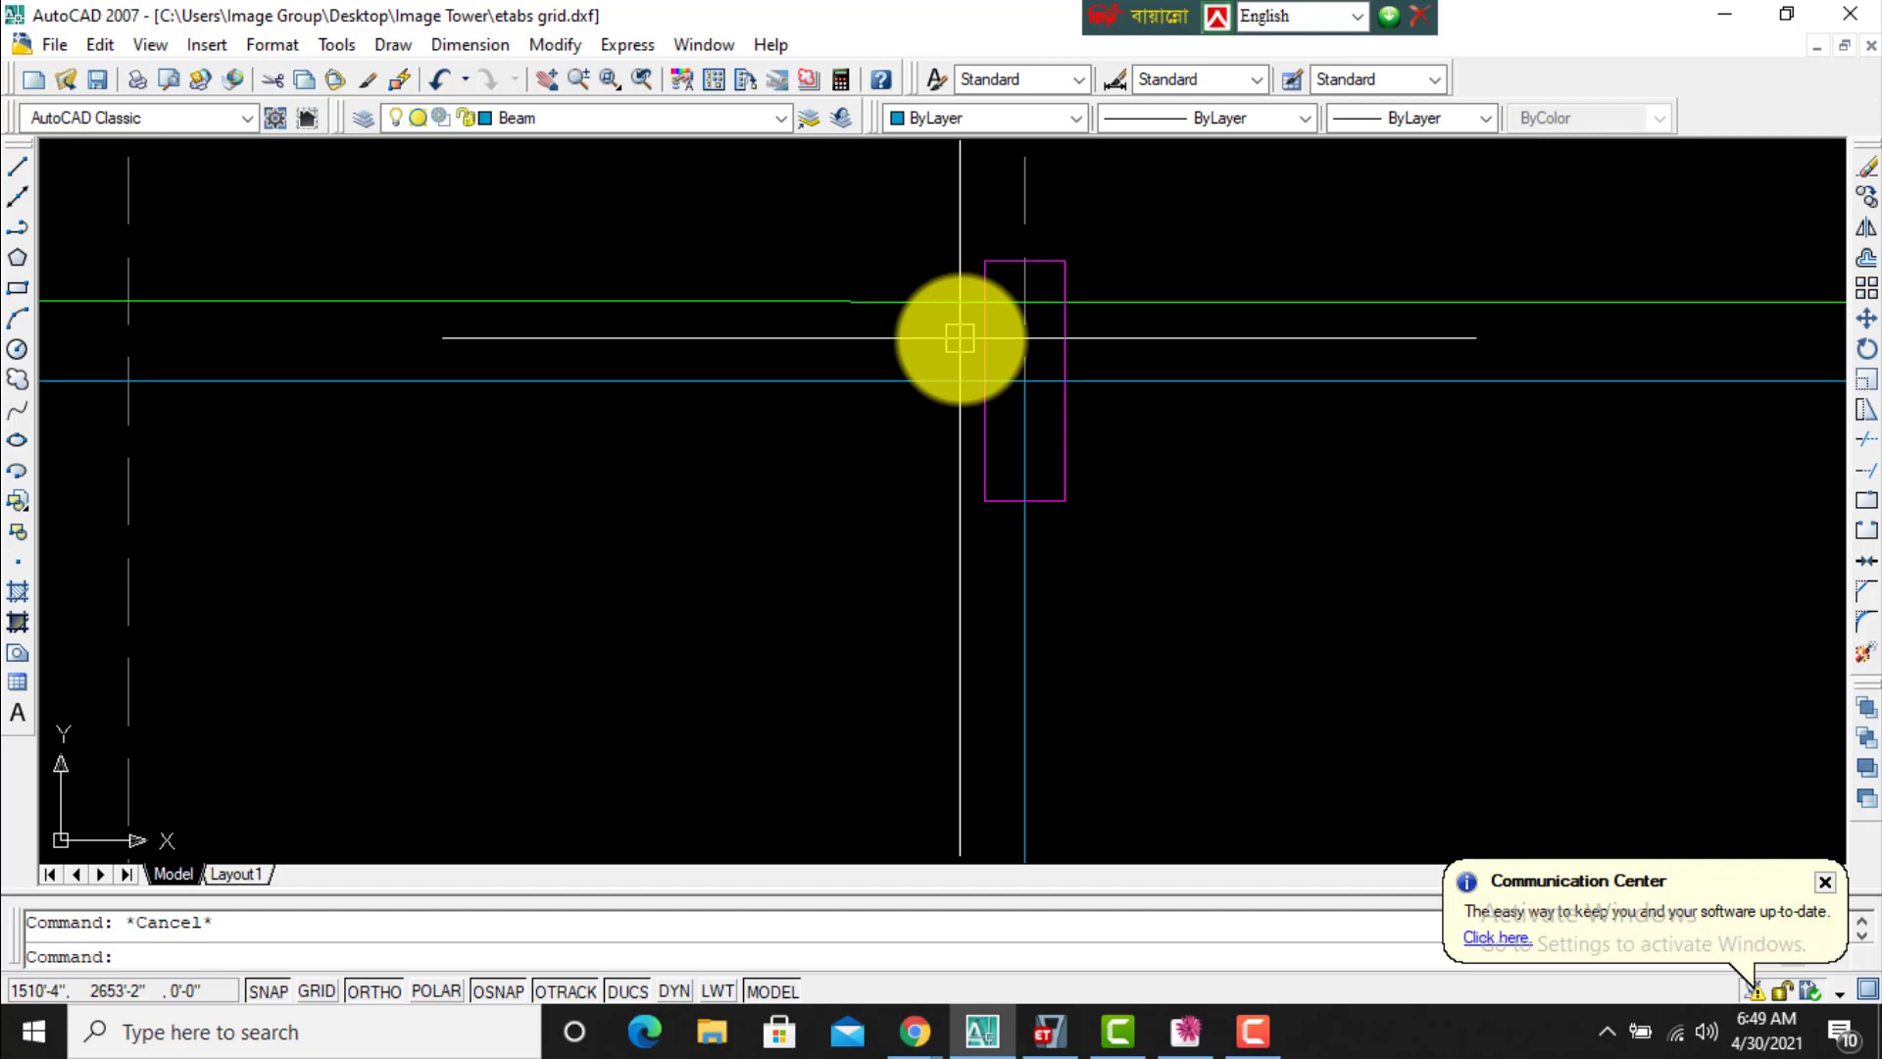
scroll(959, 338, down, 4)
scroll(1601, 369, down, 2)
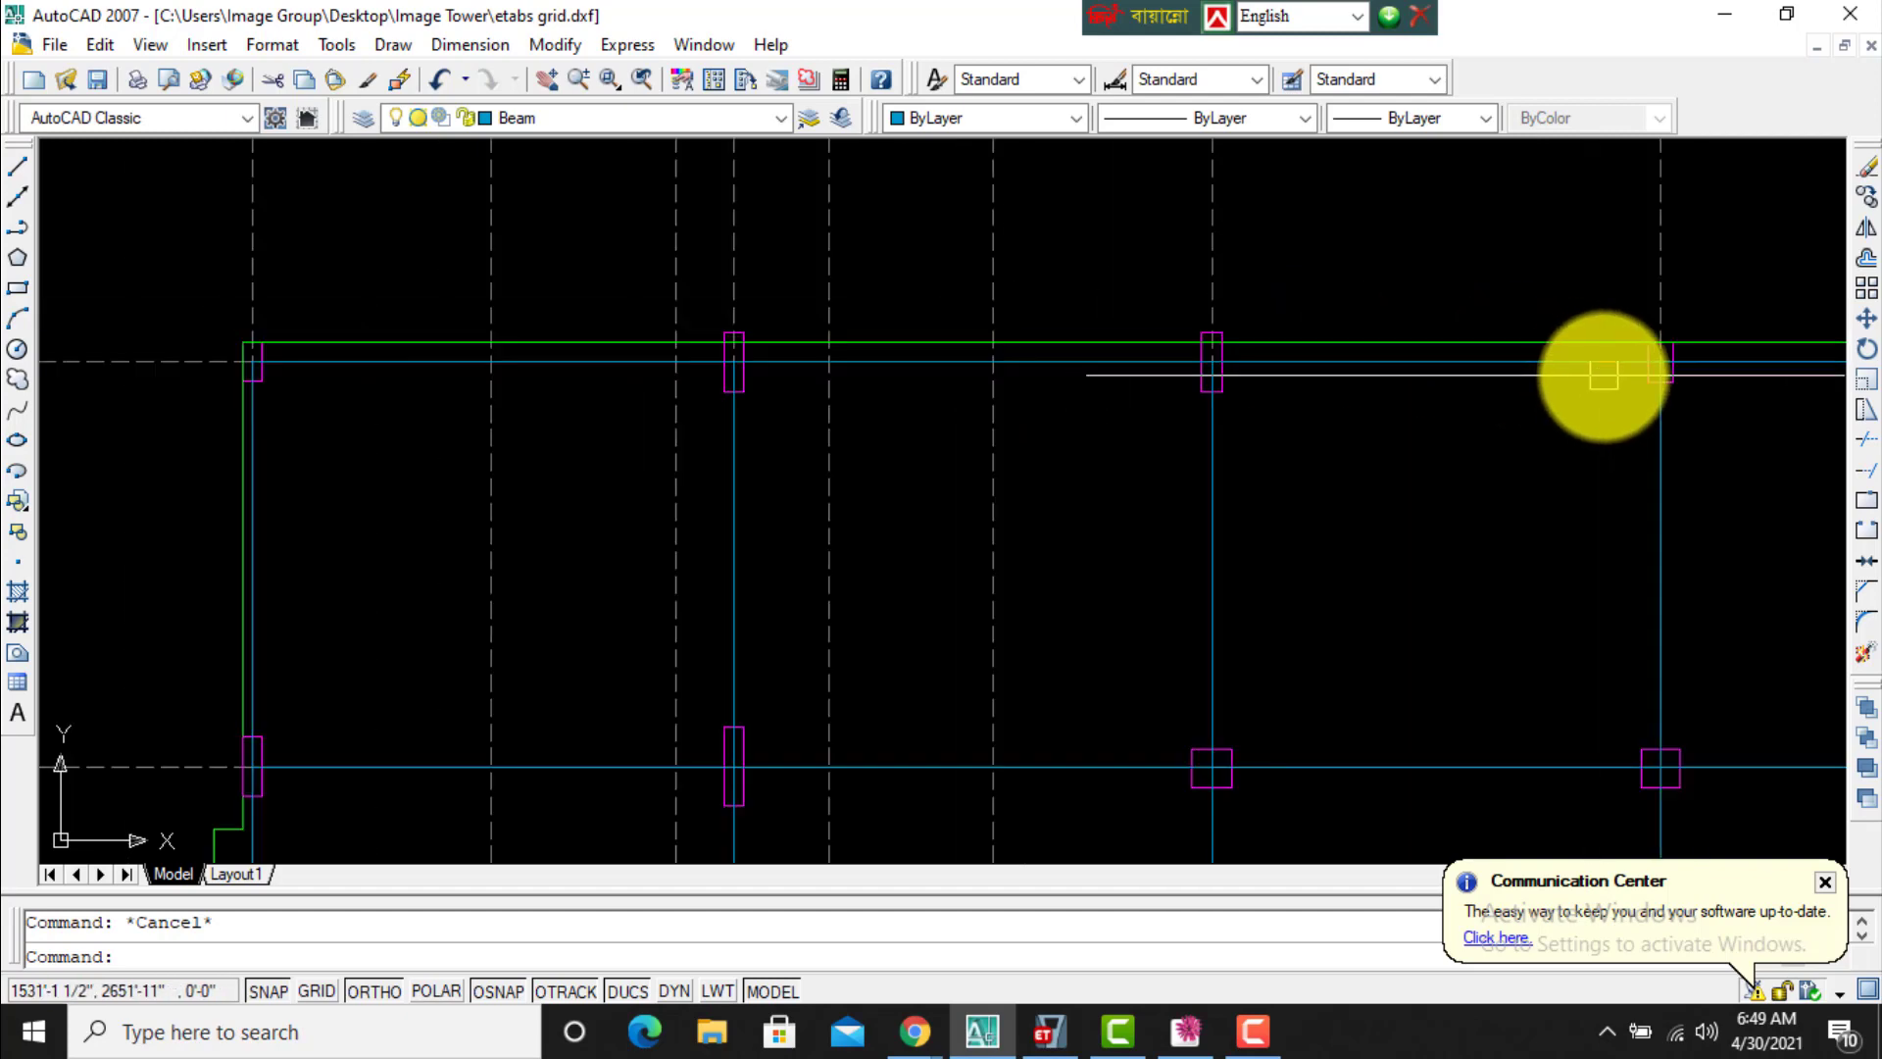
middle_drag(1276, 379, 1134, 304)
scroll(1516, 294, down, 3)
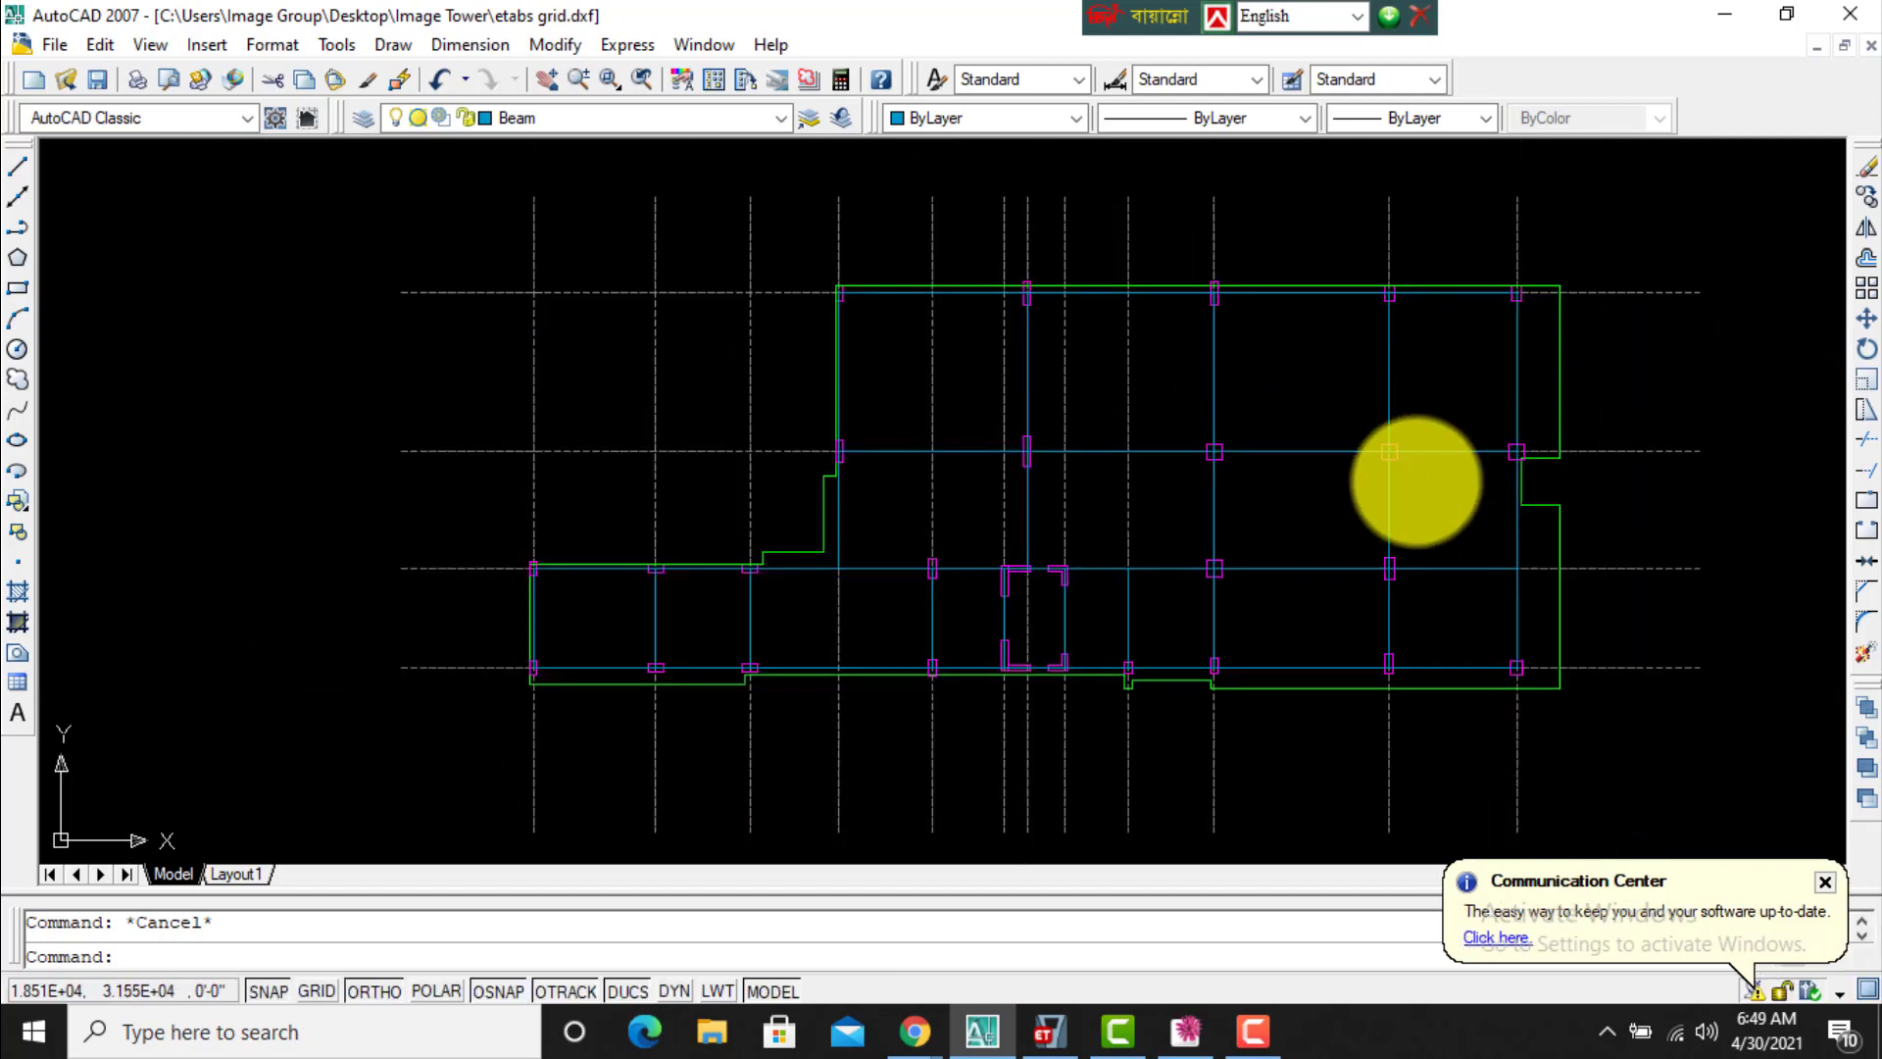
middle_drag(1326, 615, 1277, 491)
scroll(1498, 546, up, 3)
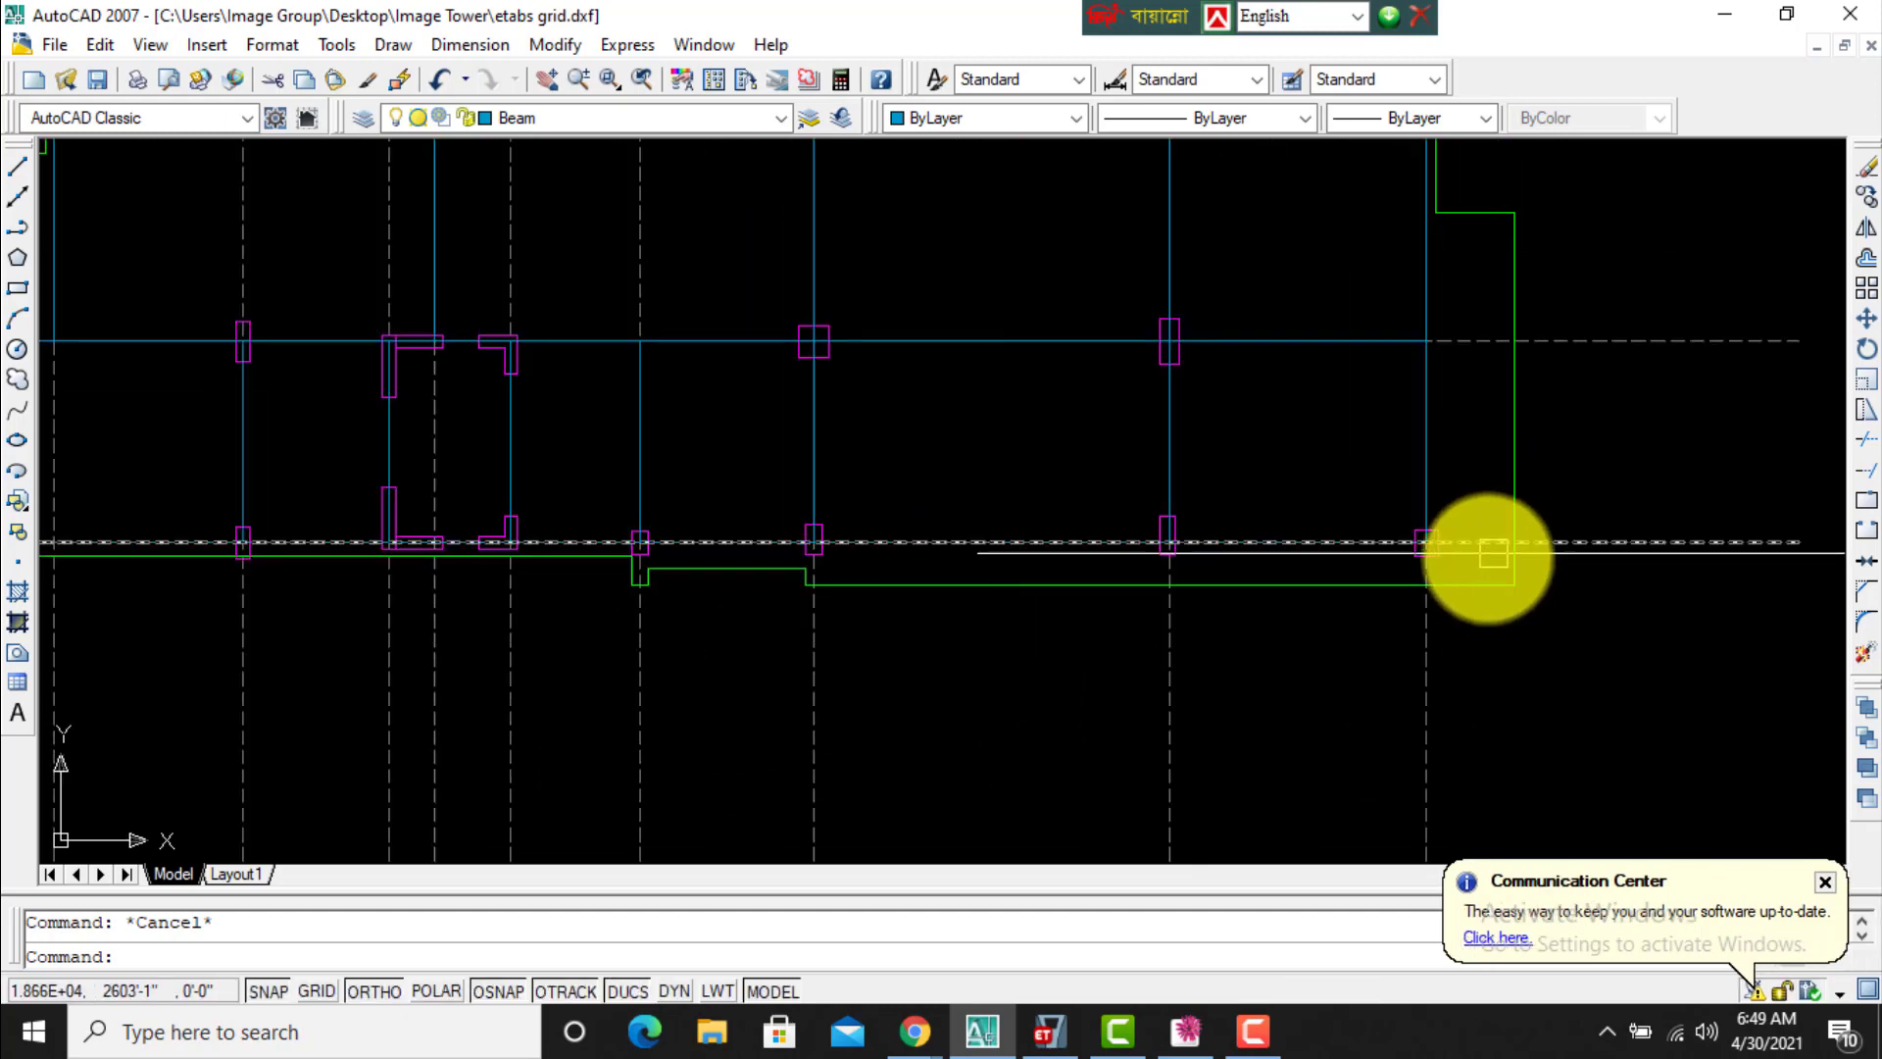
middle_drag(1492, 560, 1811, 462)
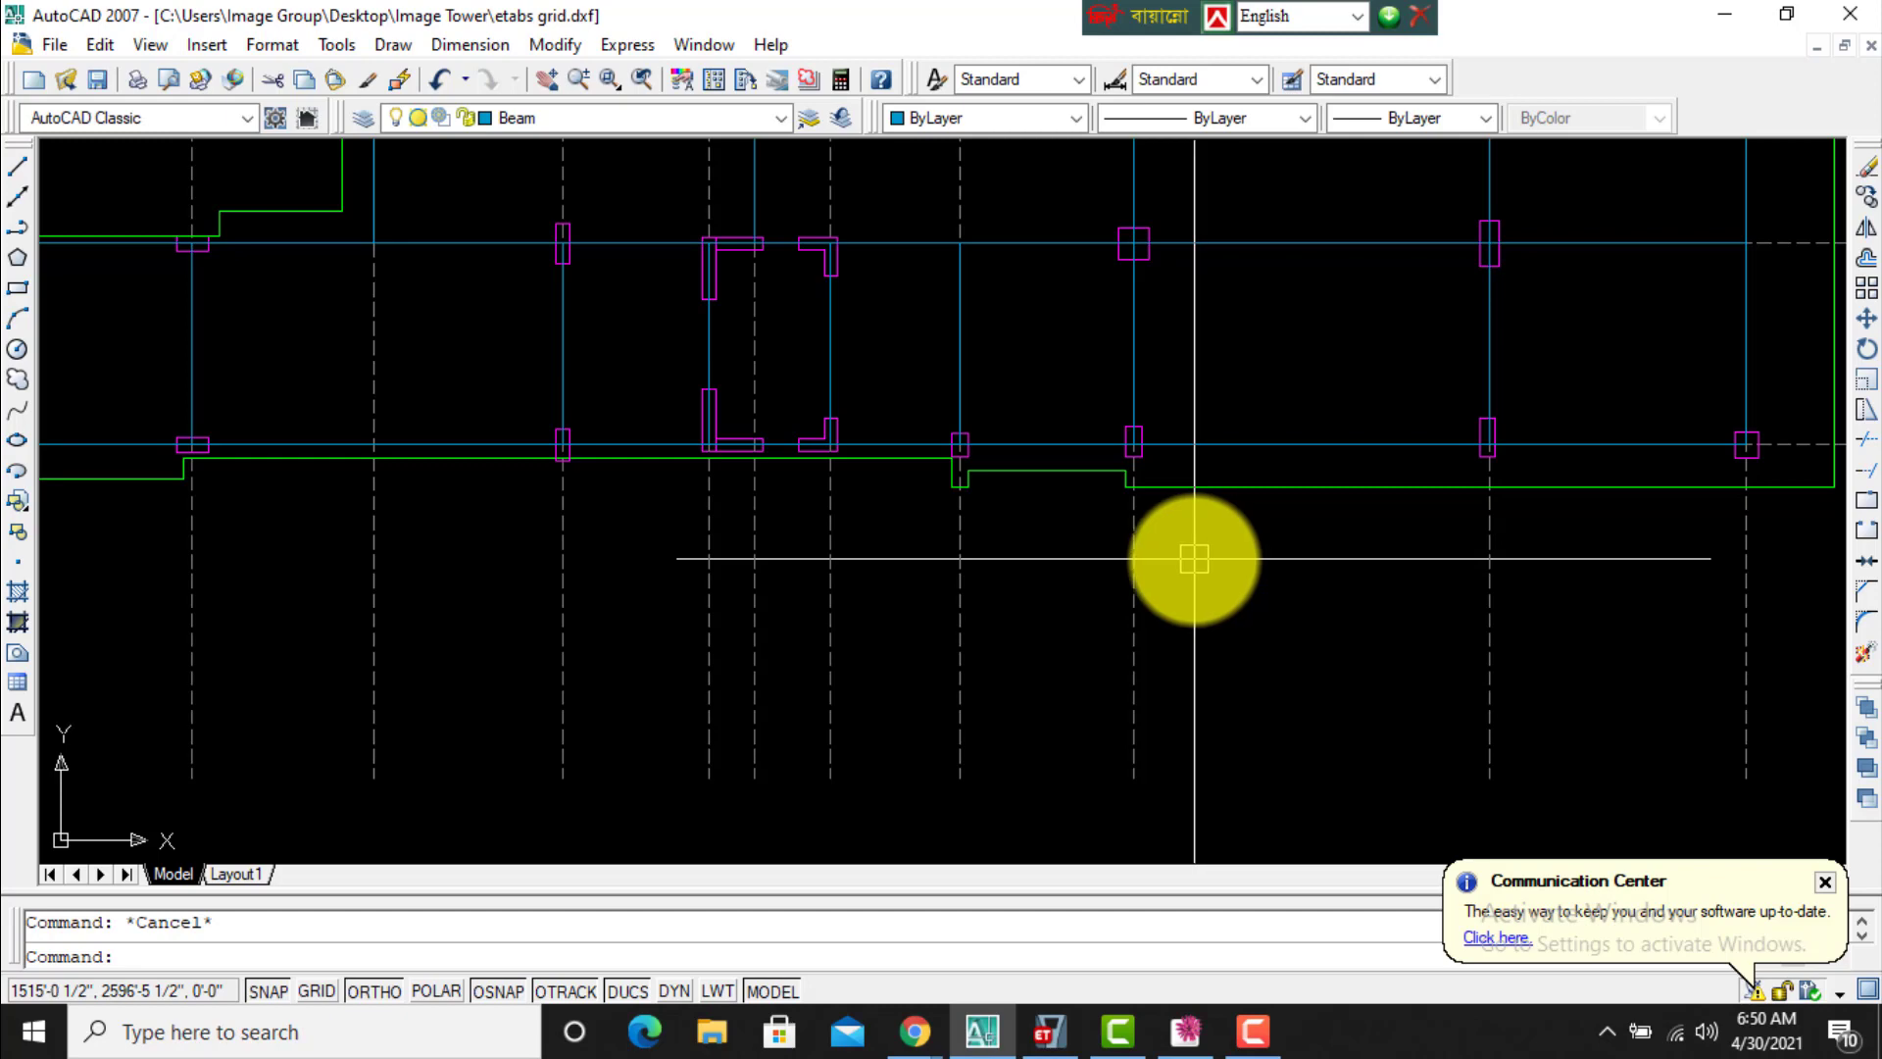
Examine the L-shaped core walls and the columns of the lower left wing against the beam lines.
scroll(1071, 496, down, 2)
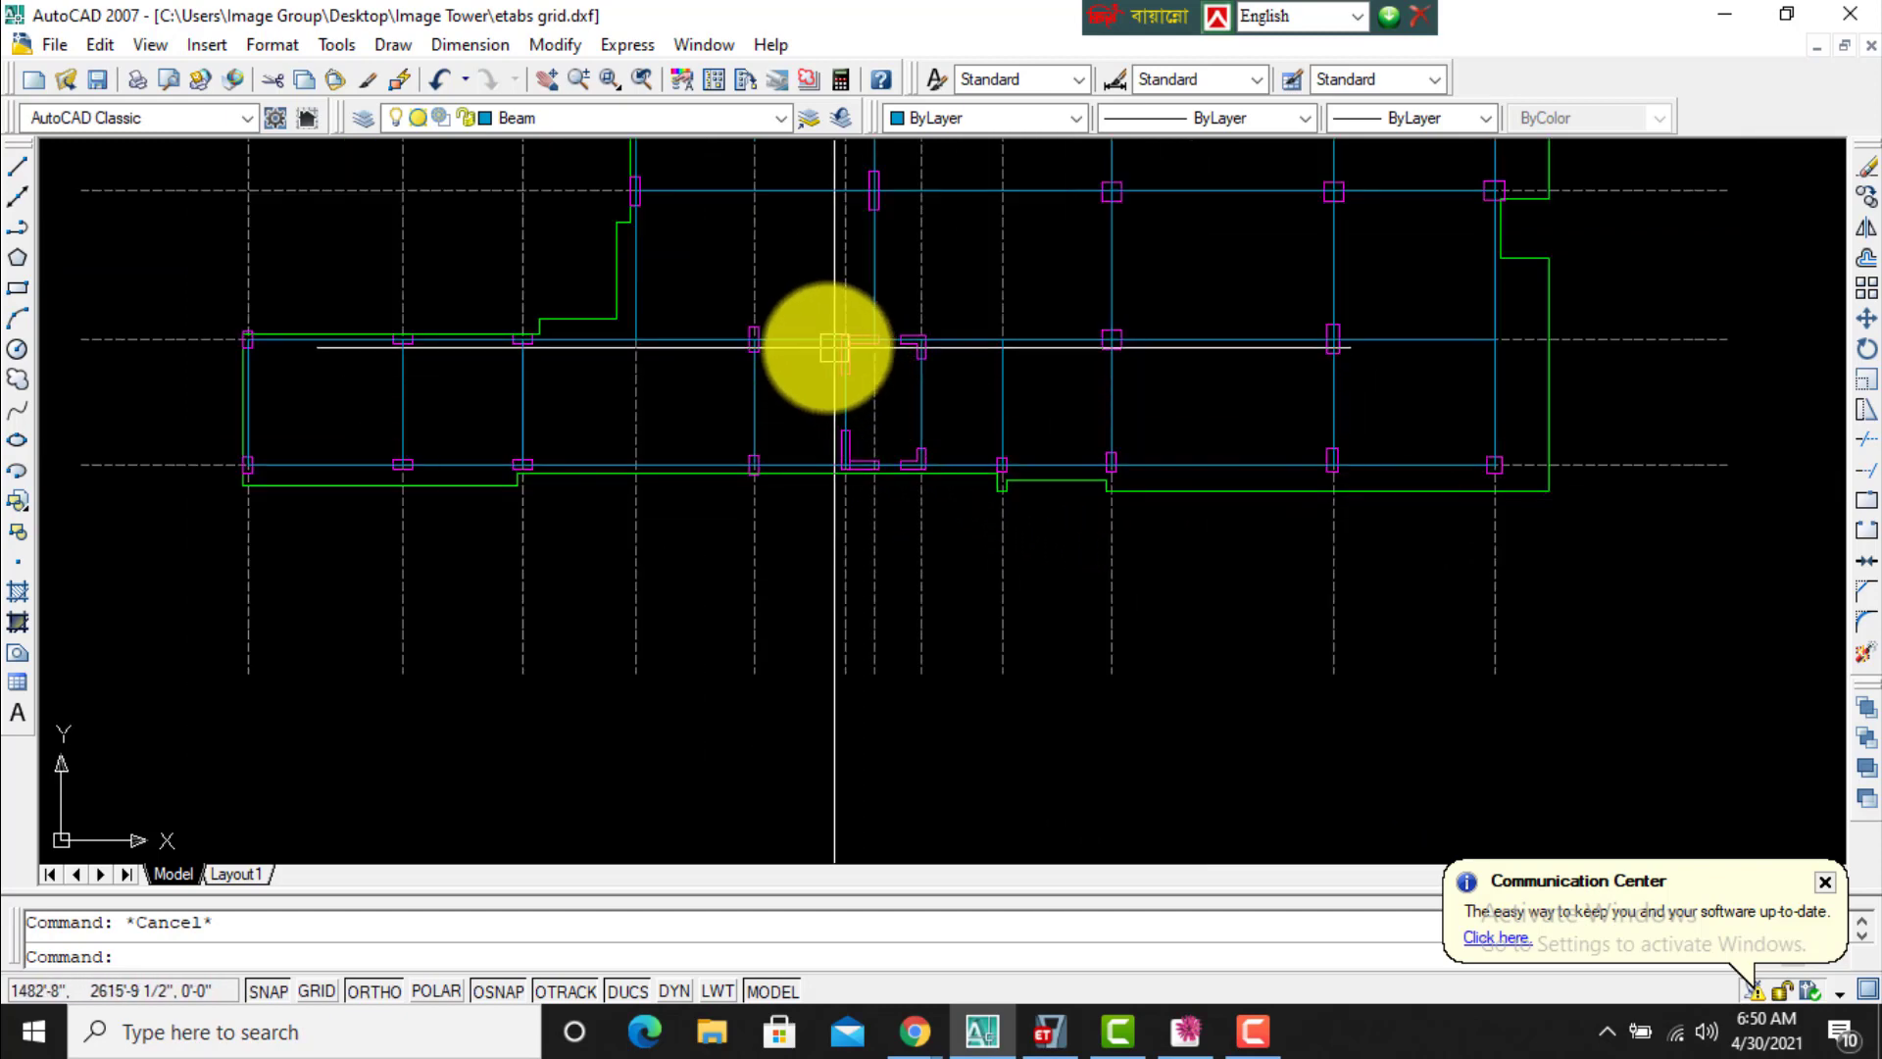
scroll(835, 345, up, 3)
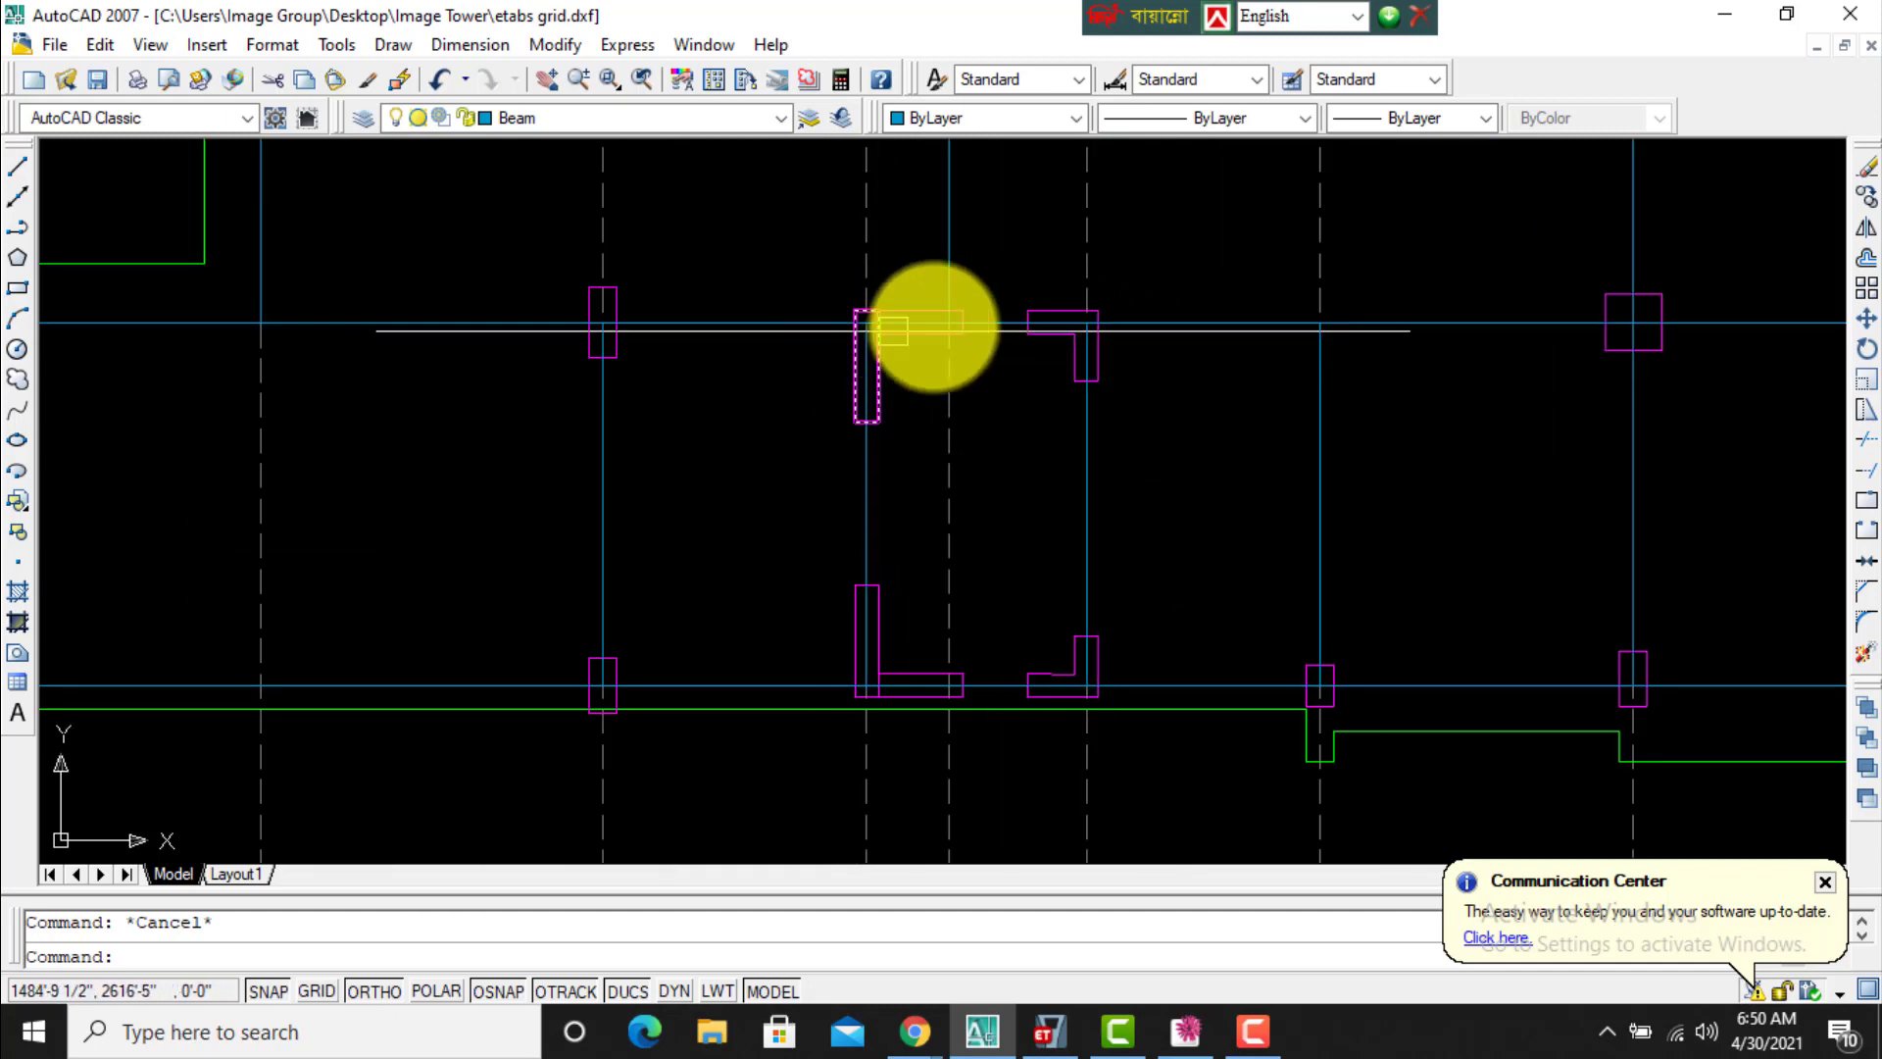
scroll(895, 327, up, 3)
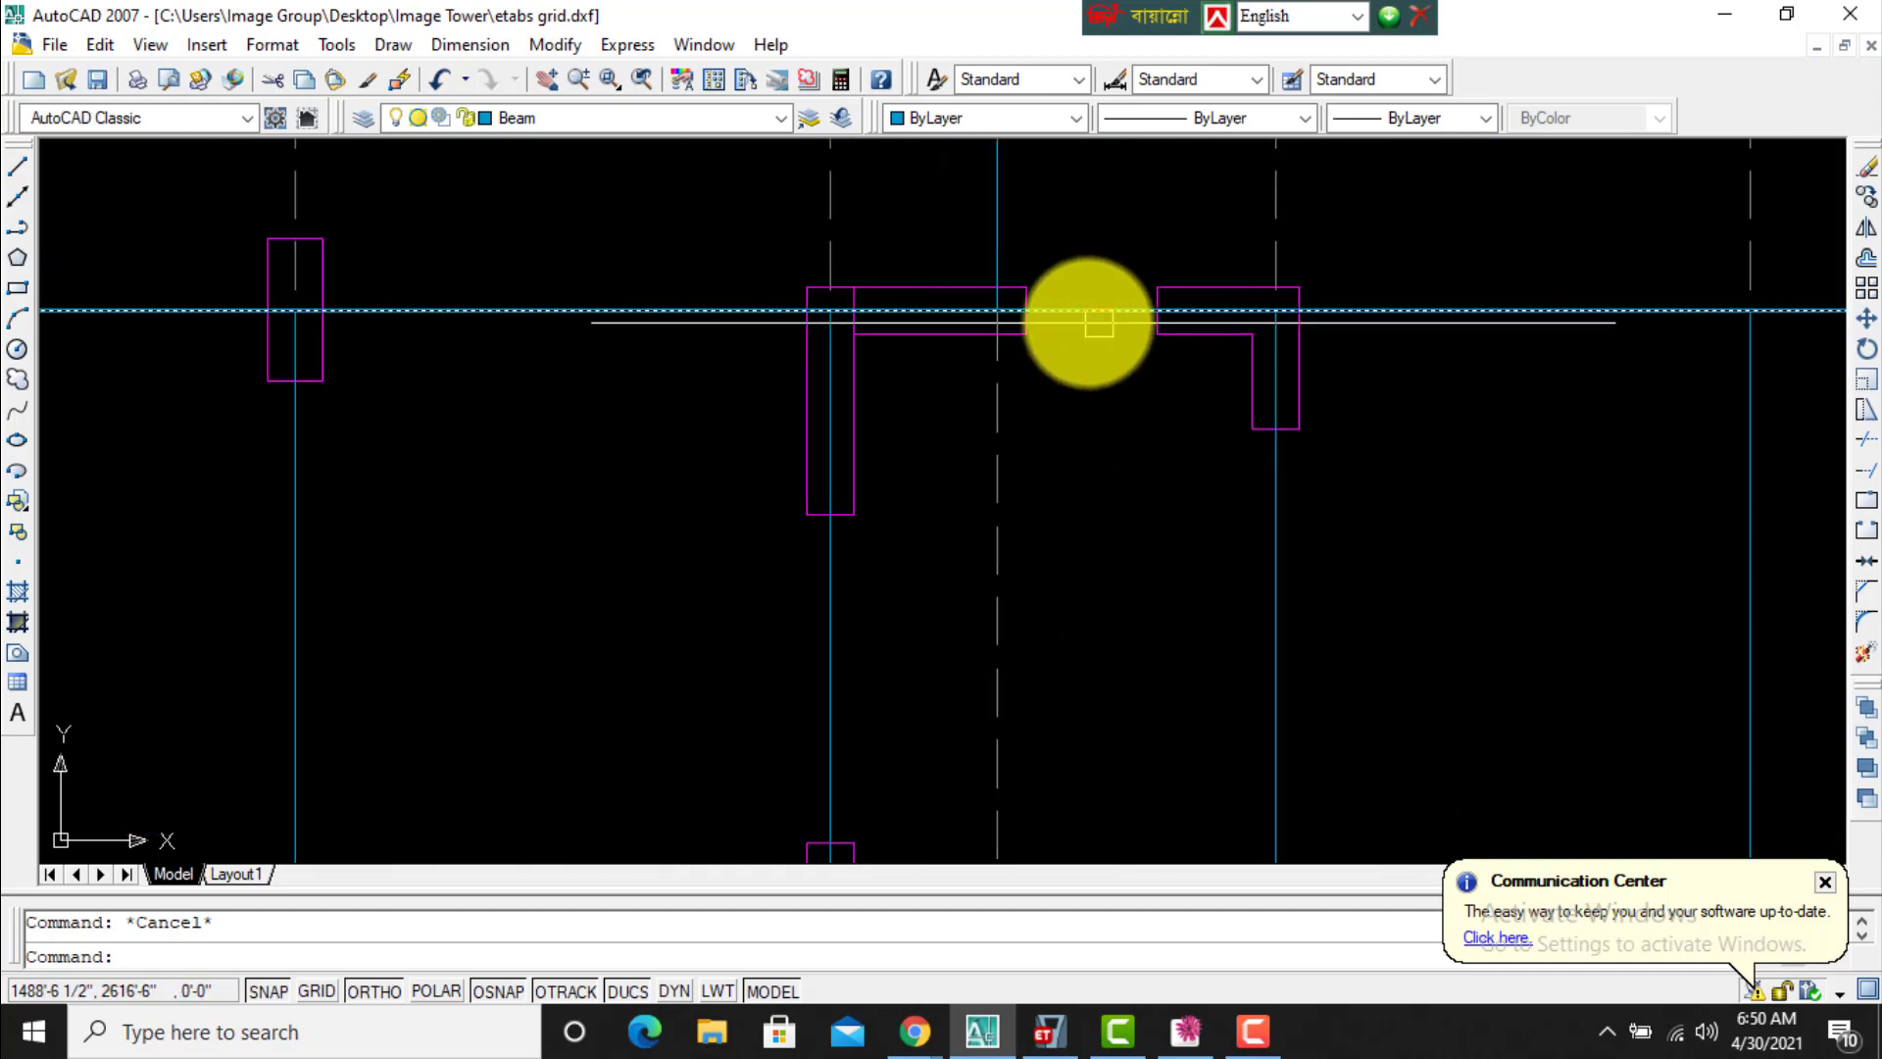
scroll(1088, 324, down, 2)
middle_drag(575, 366, 1172, 357)
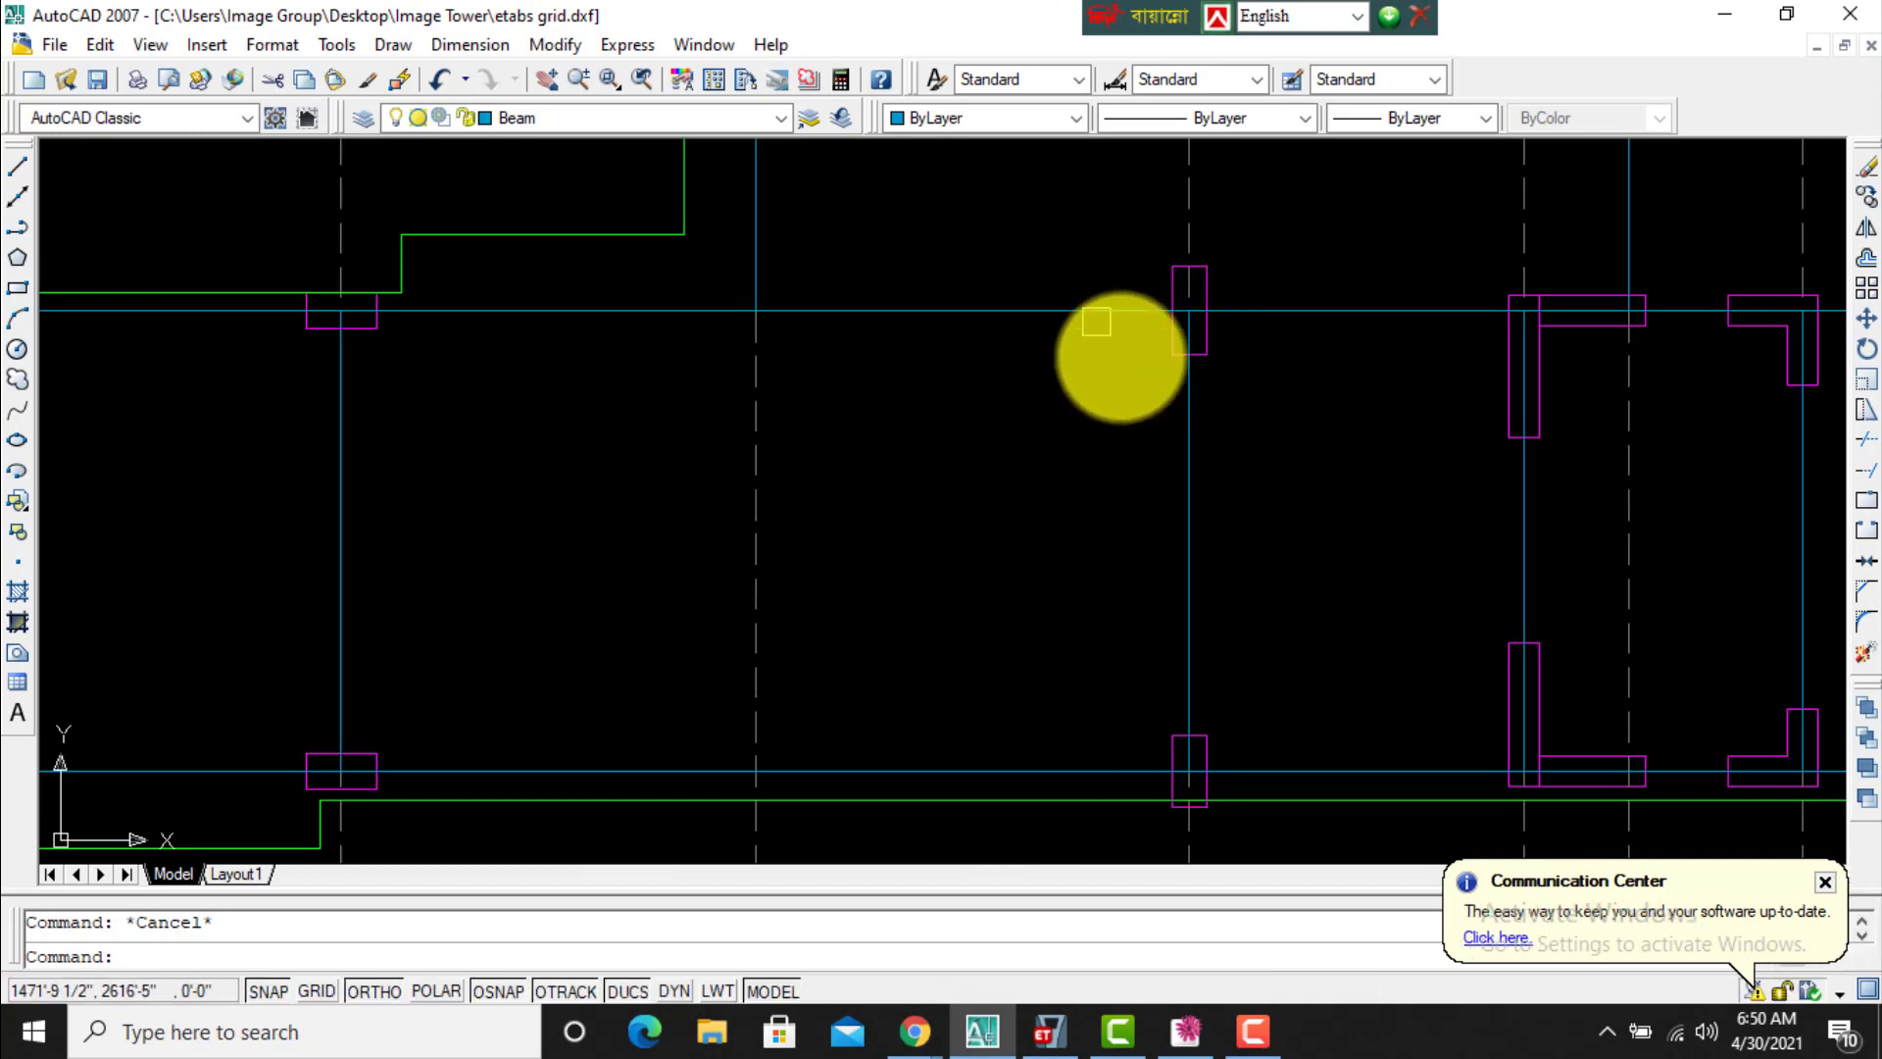
scroll(1128, 323, down, 3)
scroll(748, 349, up, 3)
middle_drag(748, 349, 924, 285)
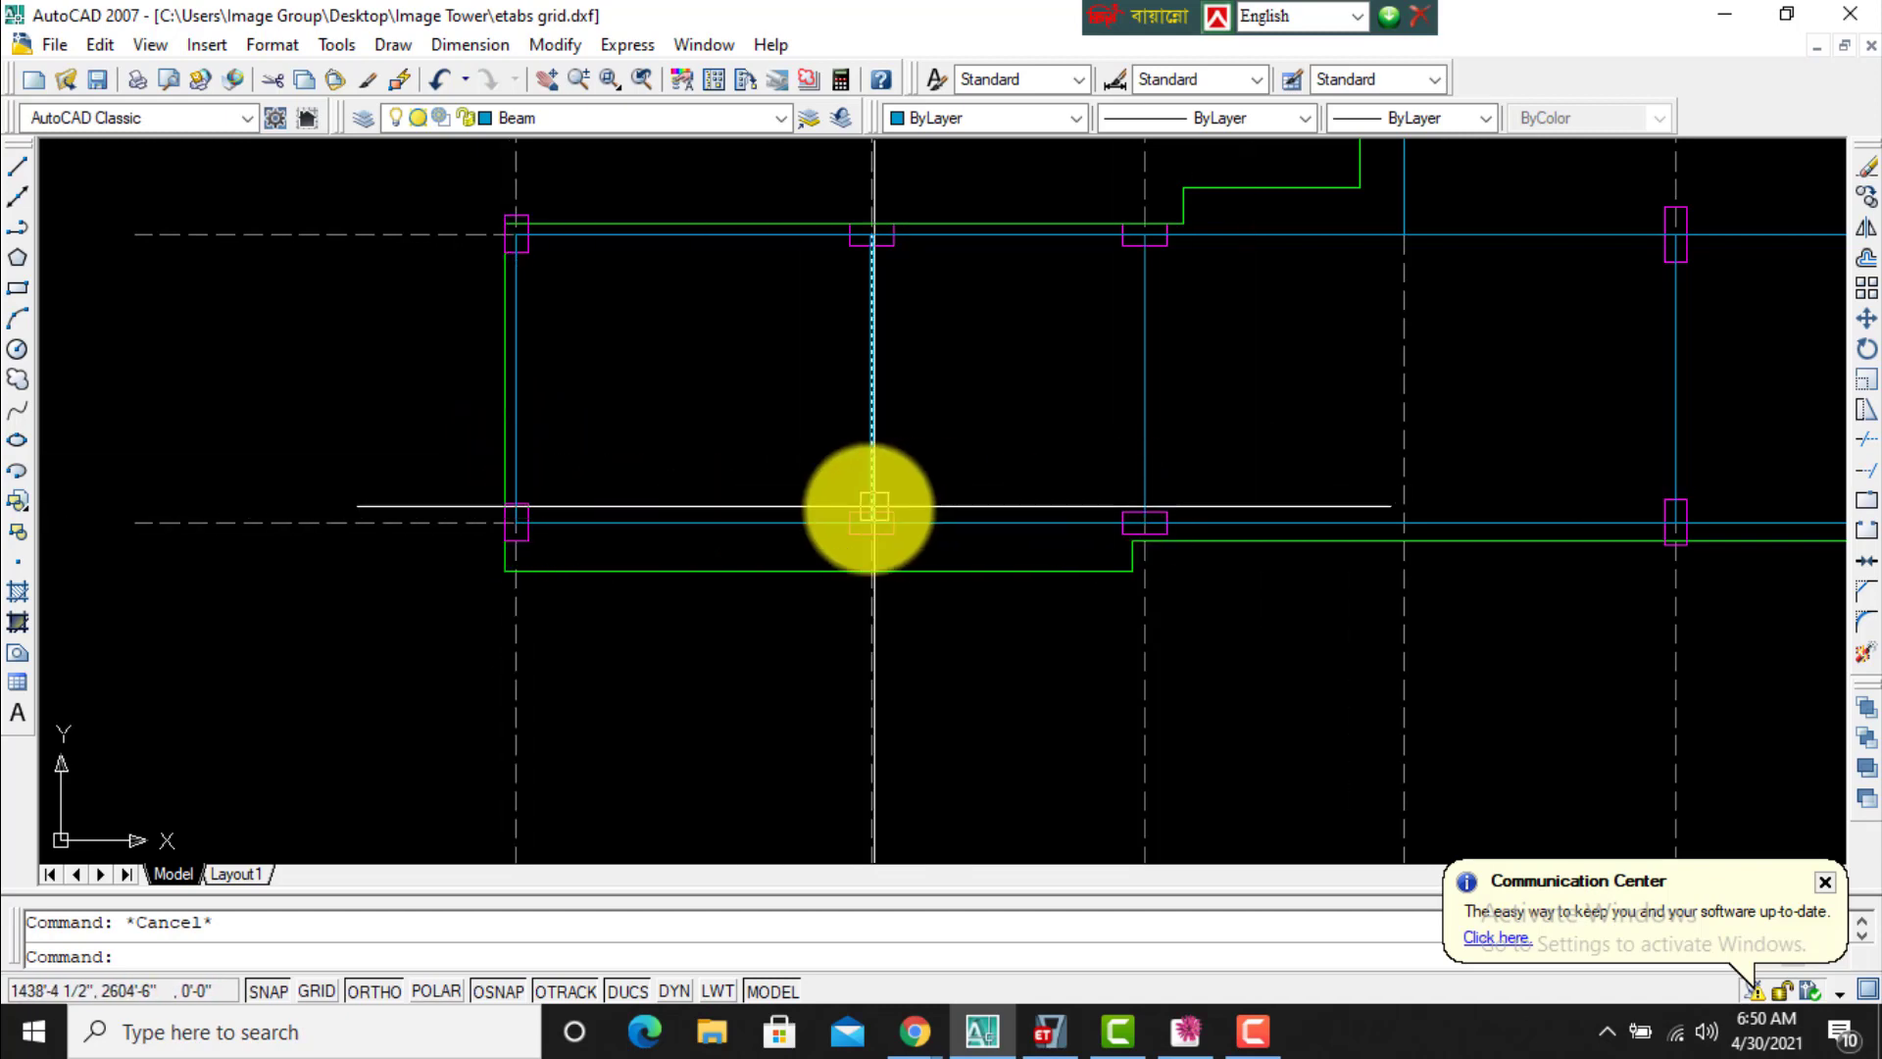
Check the layers of the slab outline, corner column, upper beam and grid line in the lower left wing by selecting each.
click(739, 572)
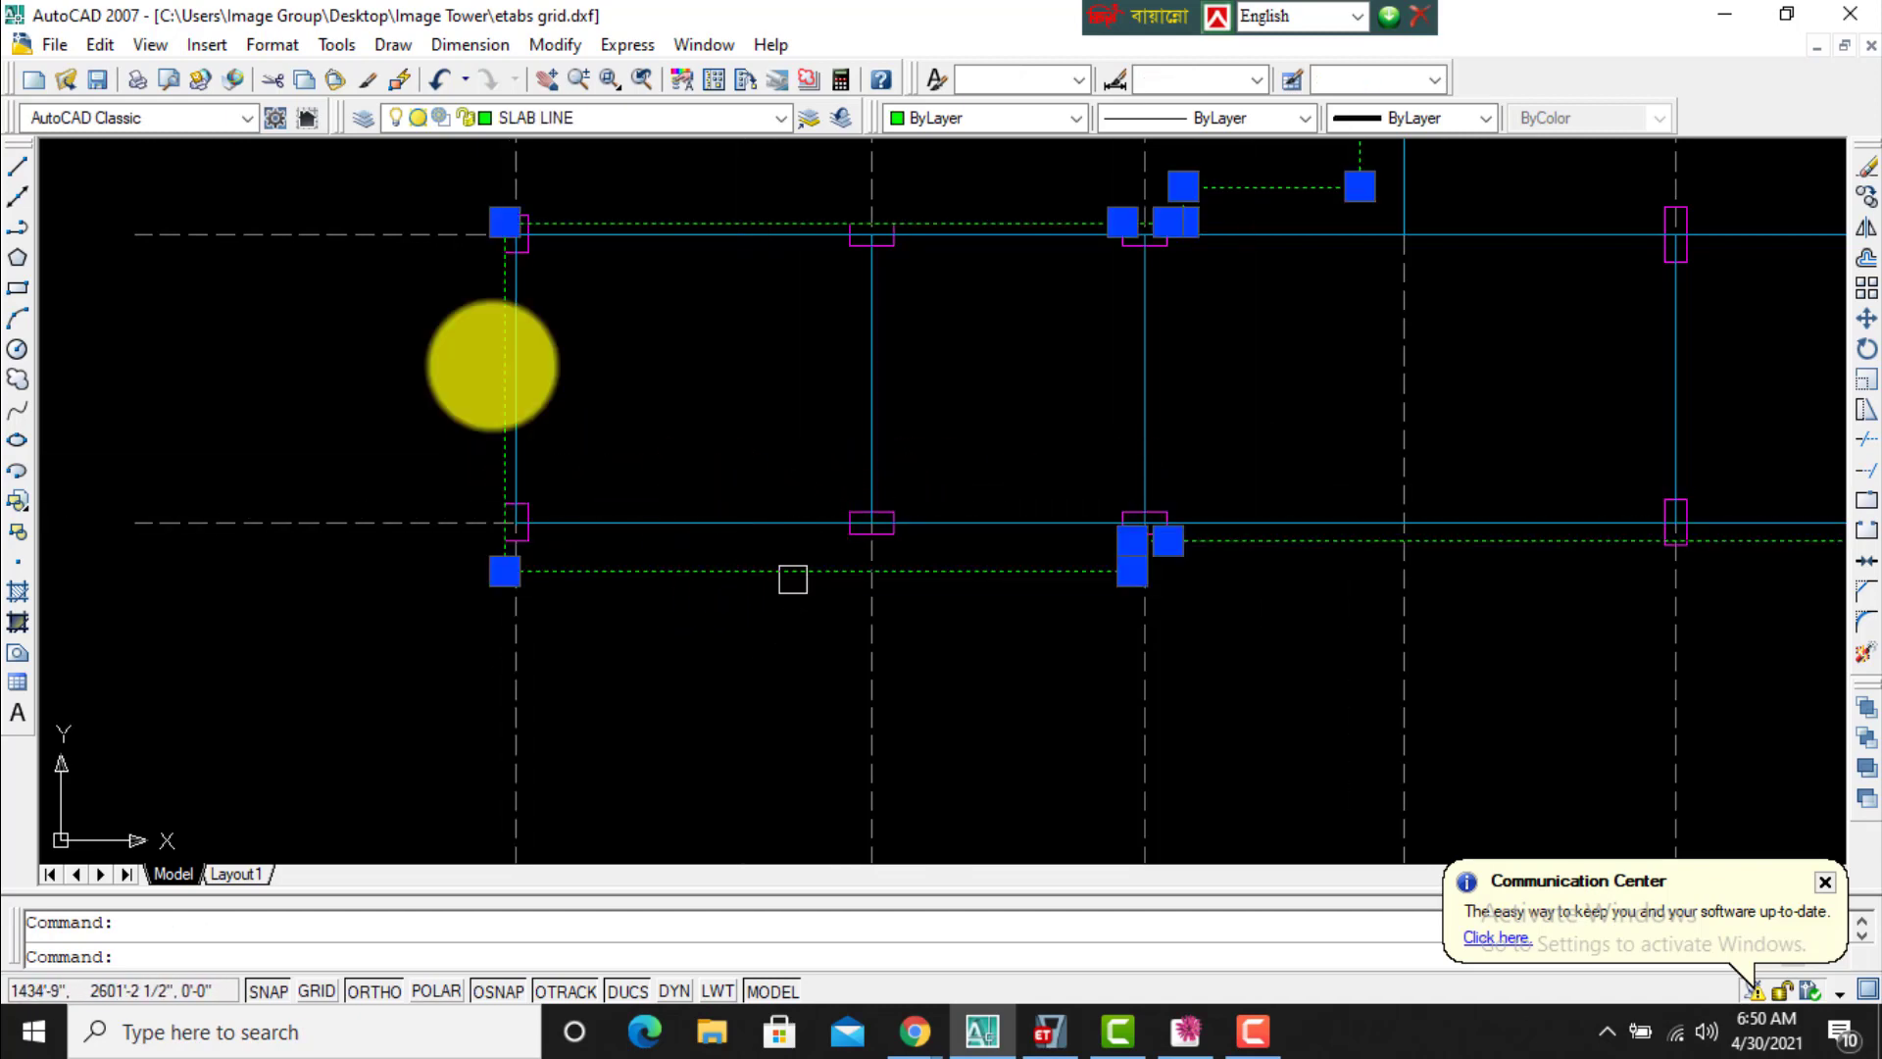
key(Escape)
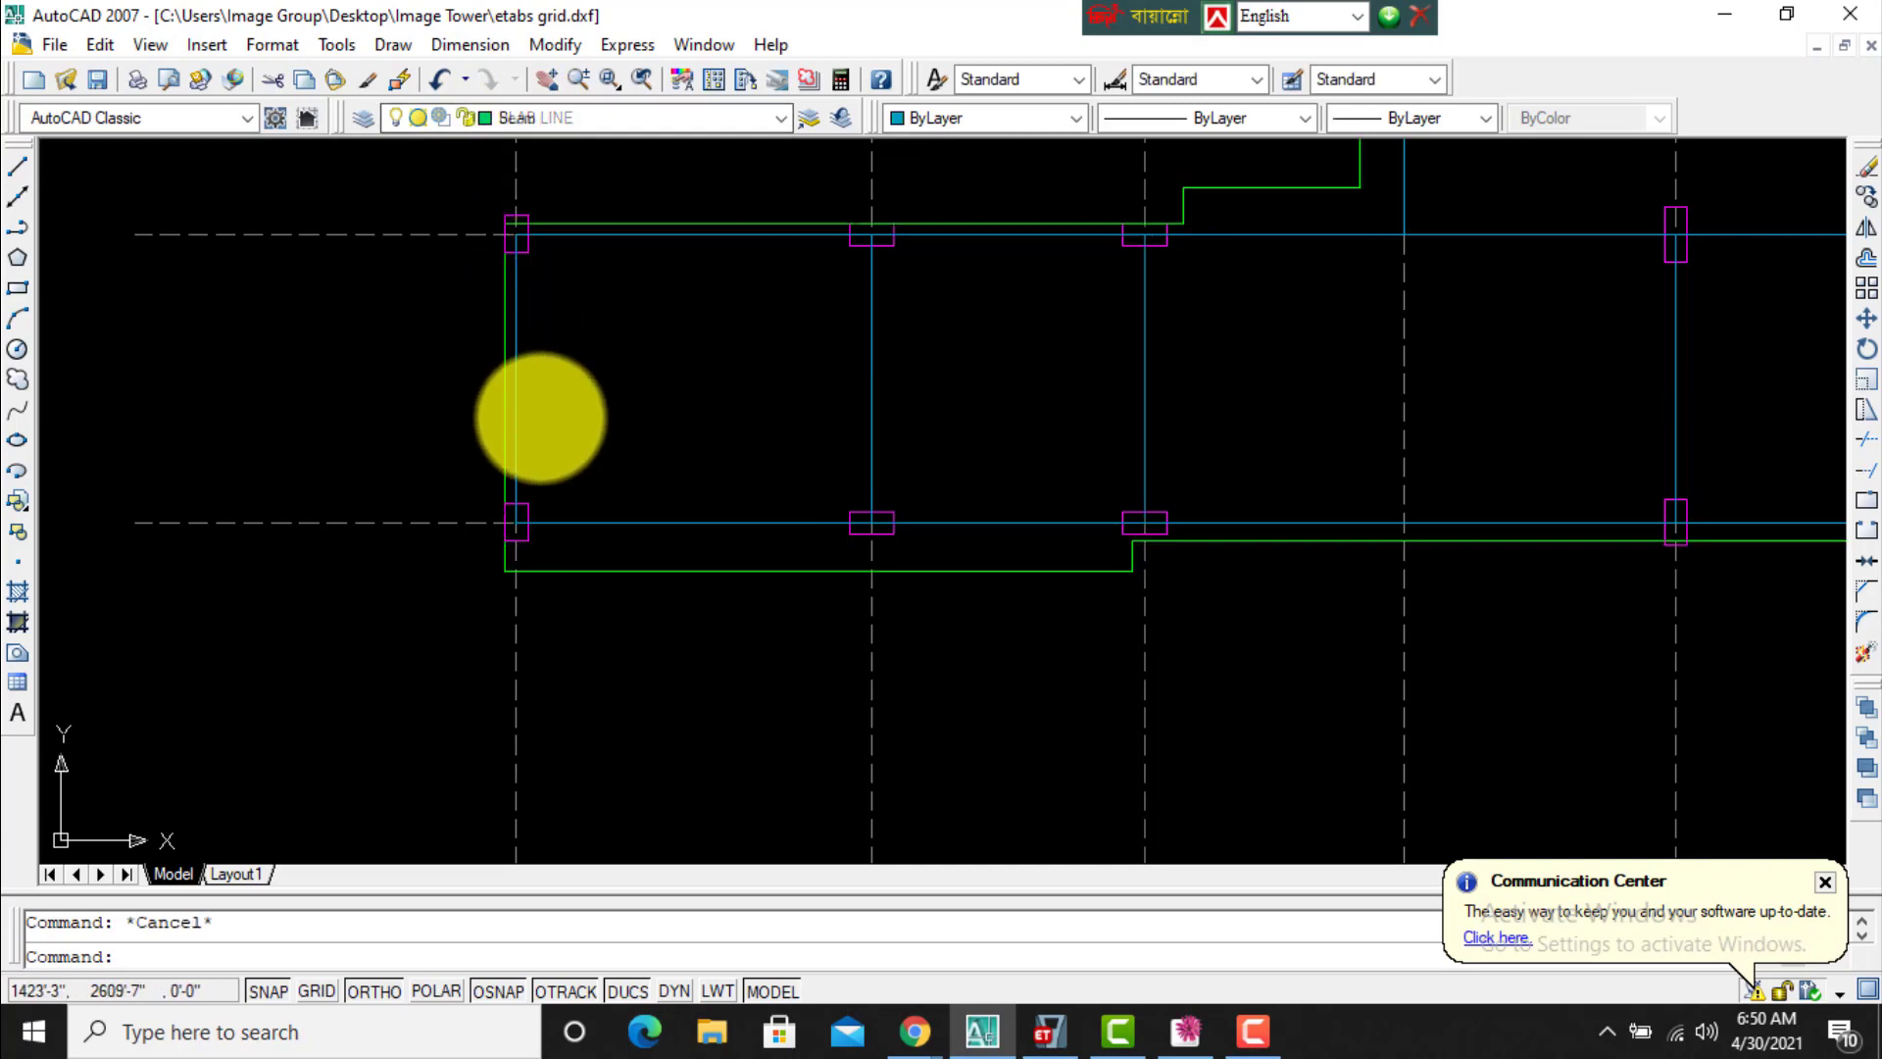
click(528, 506)
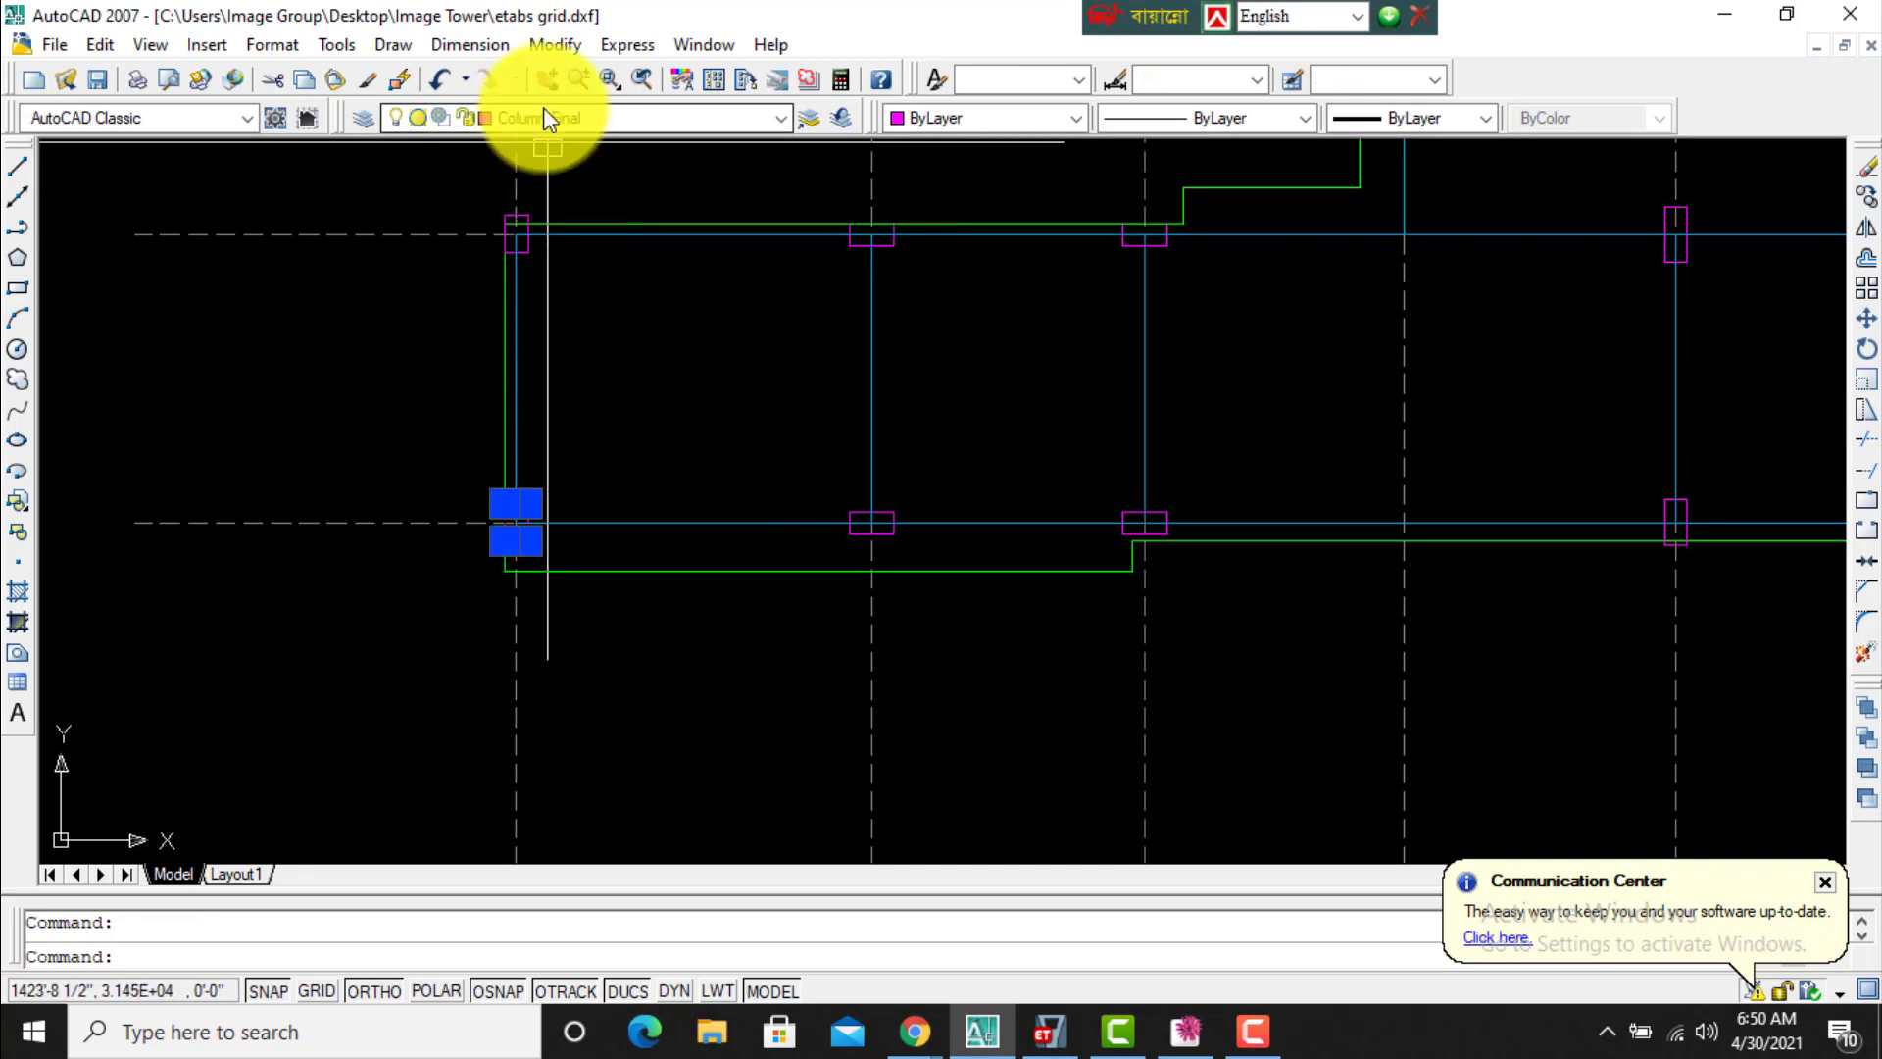
key(Escape)
click(673, 235)
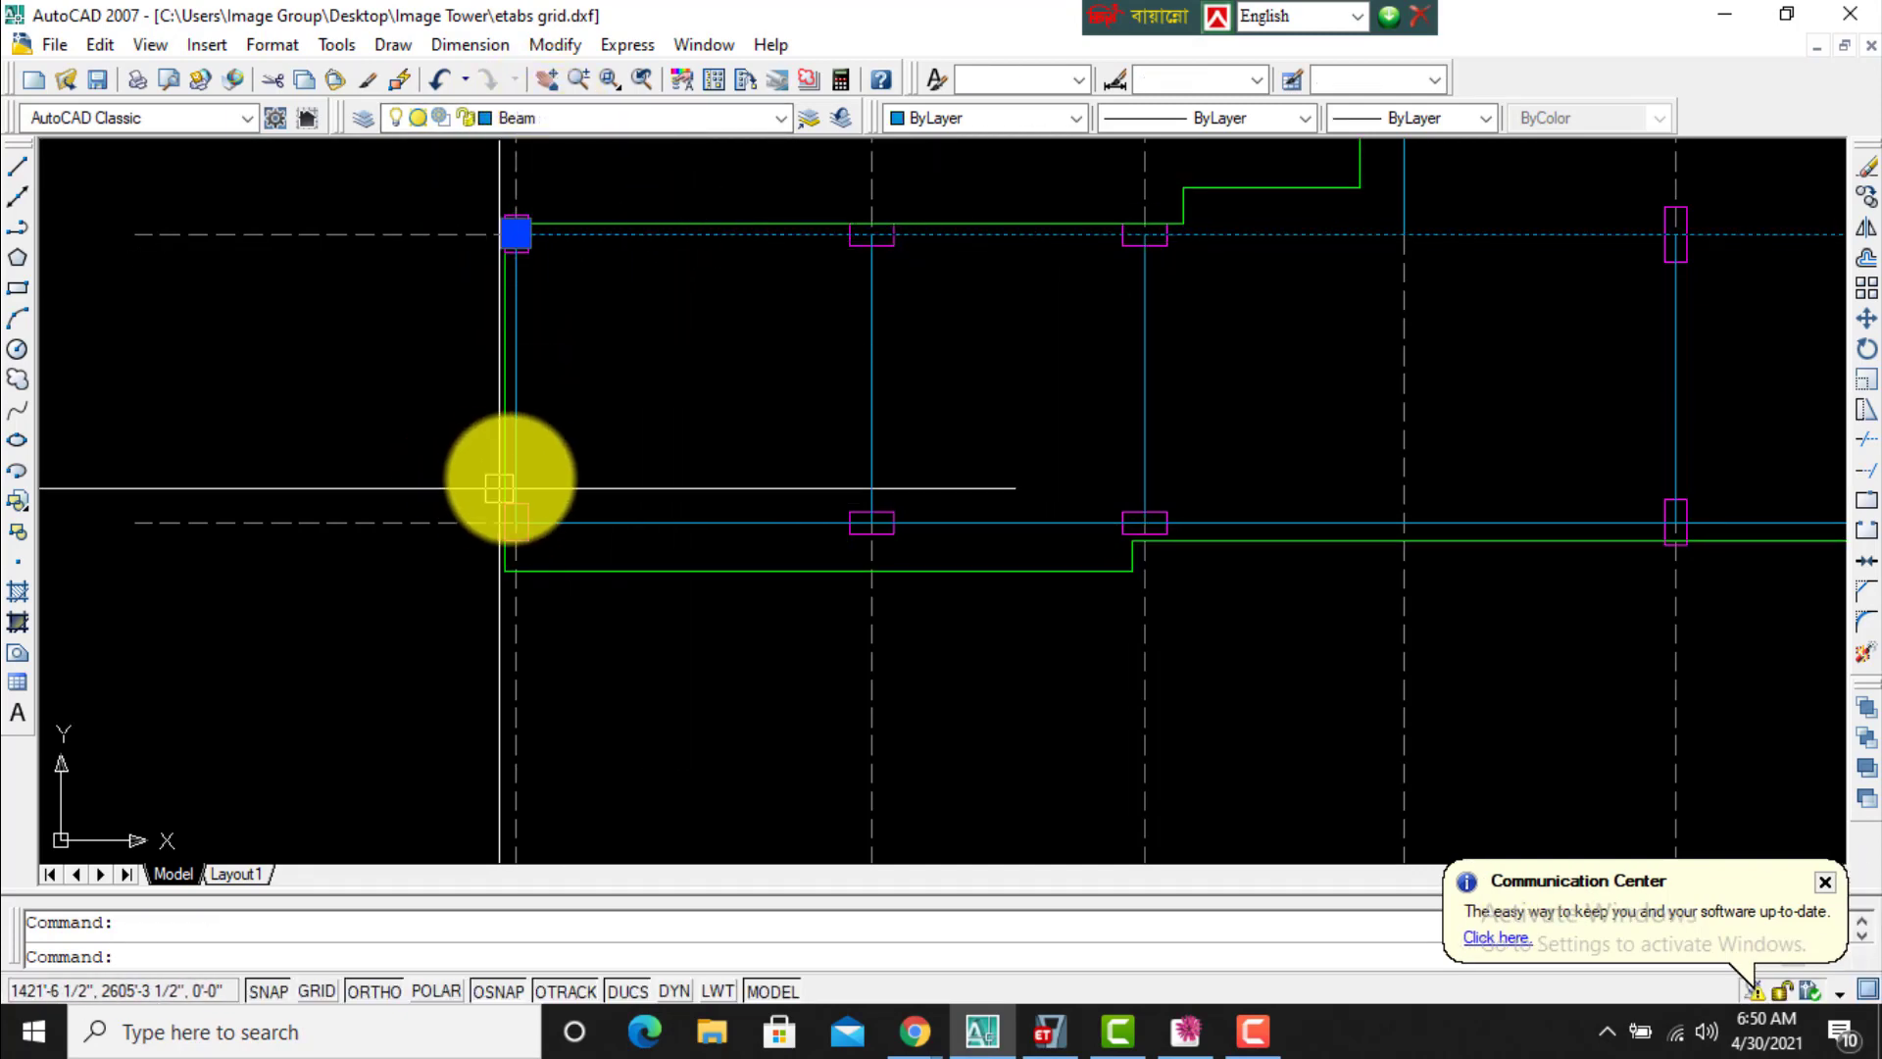
key(Escape)
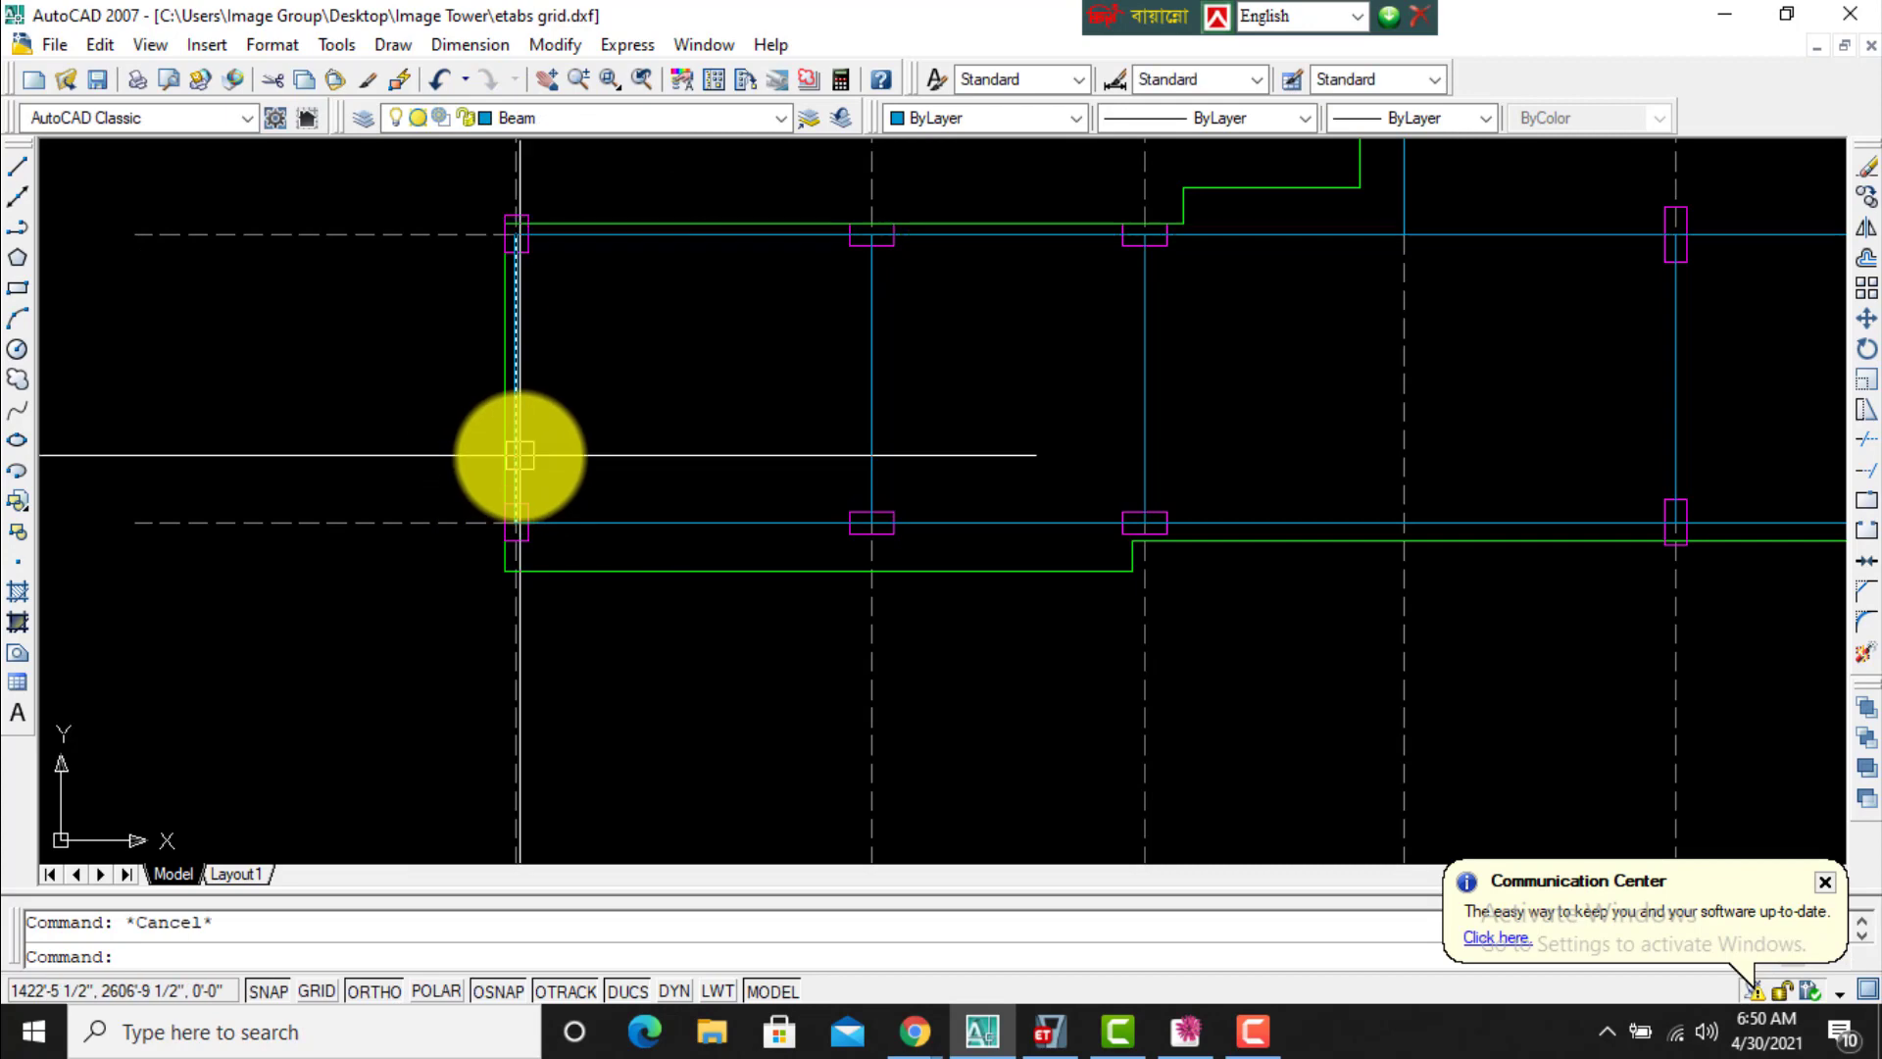
click(407, 235)
key(Escape)
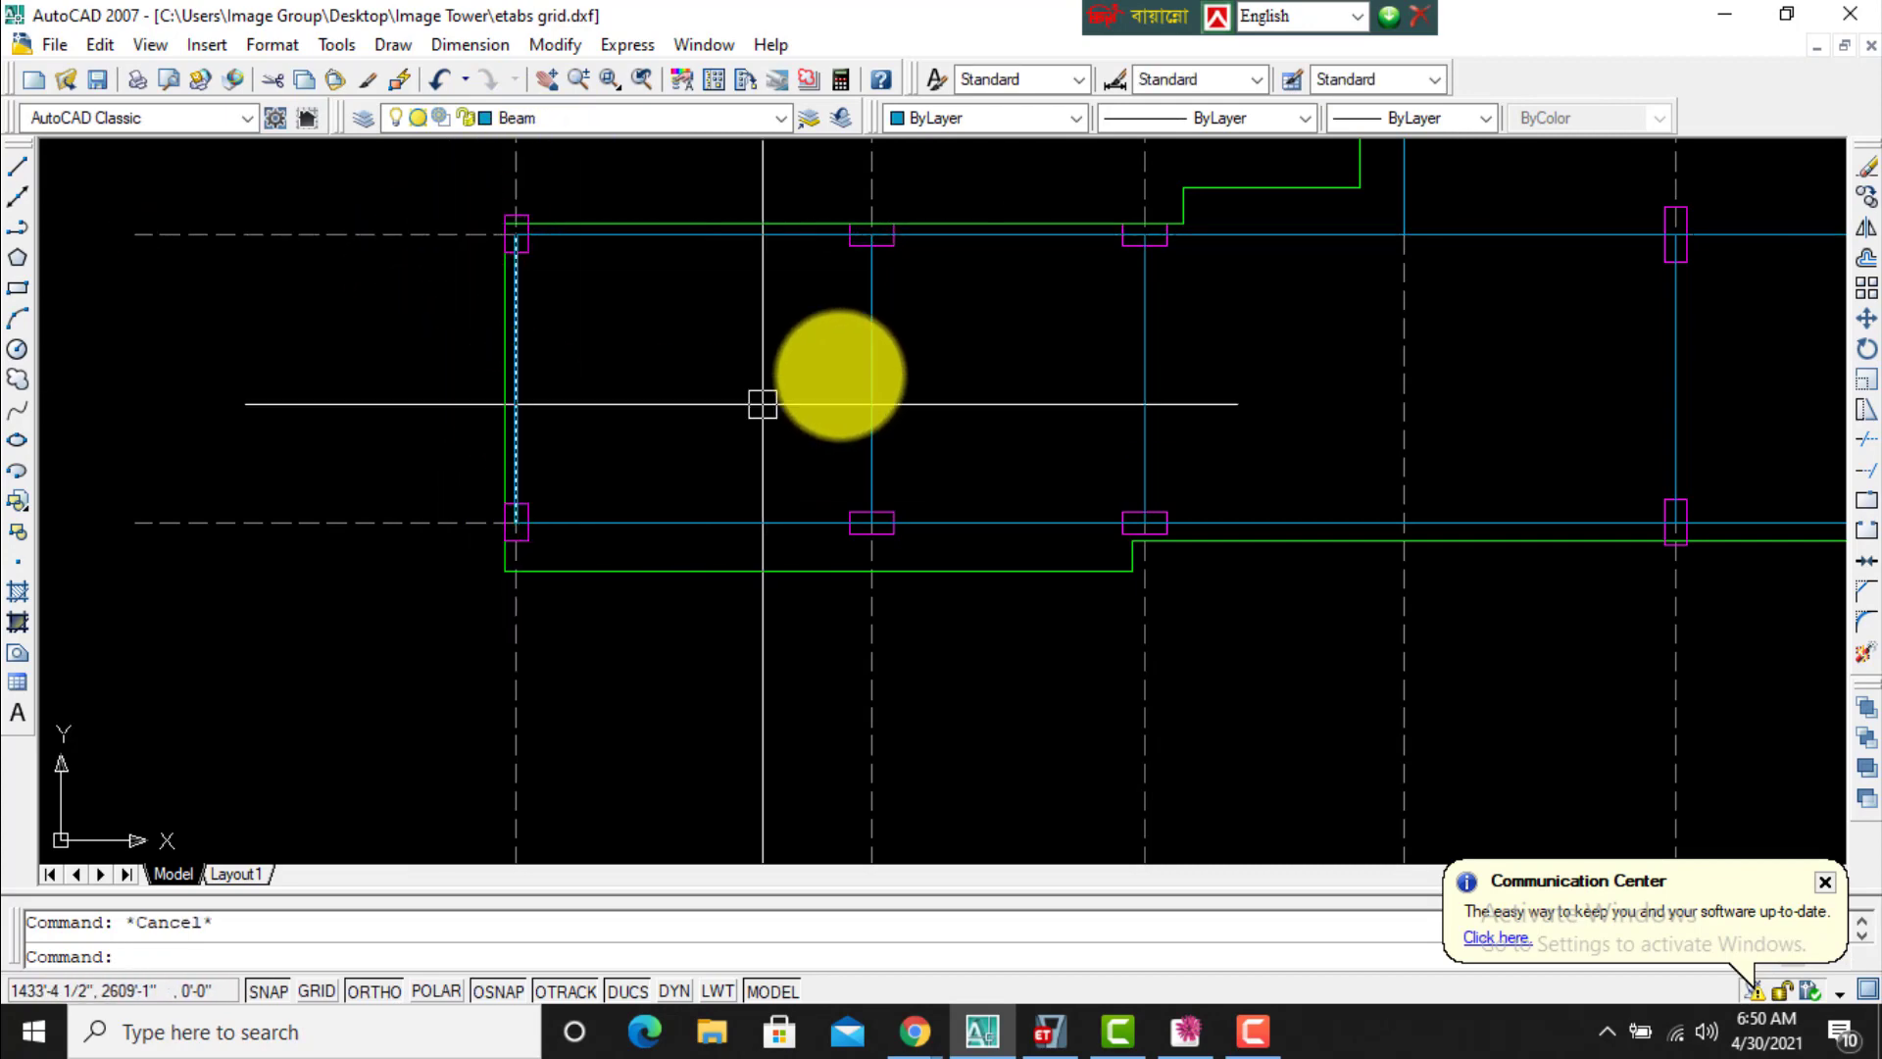
Save the drawing over etabs grid.dxf in the Image Tower folder in AutoCAD 2007 DXF format.
scroll(762, 403, down, 5)
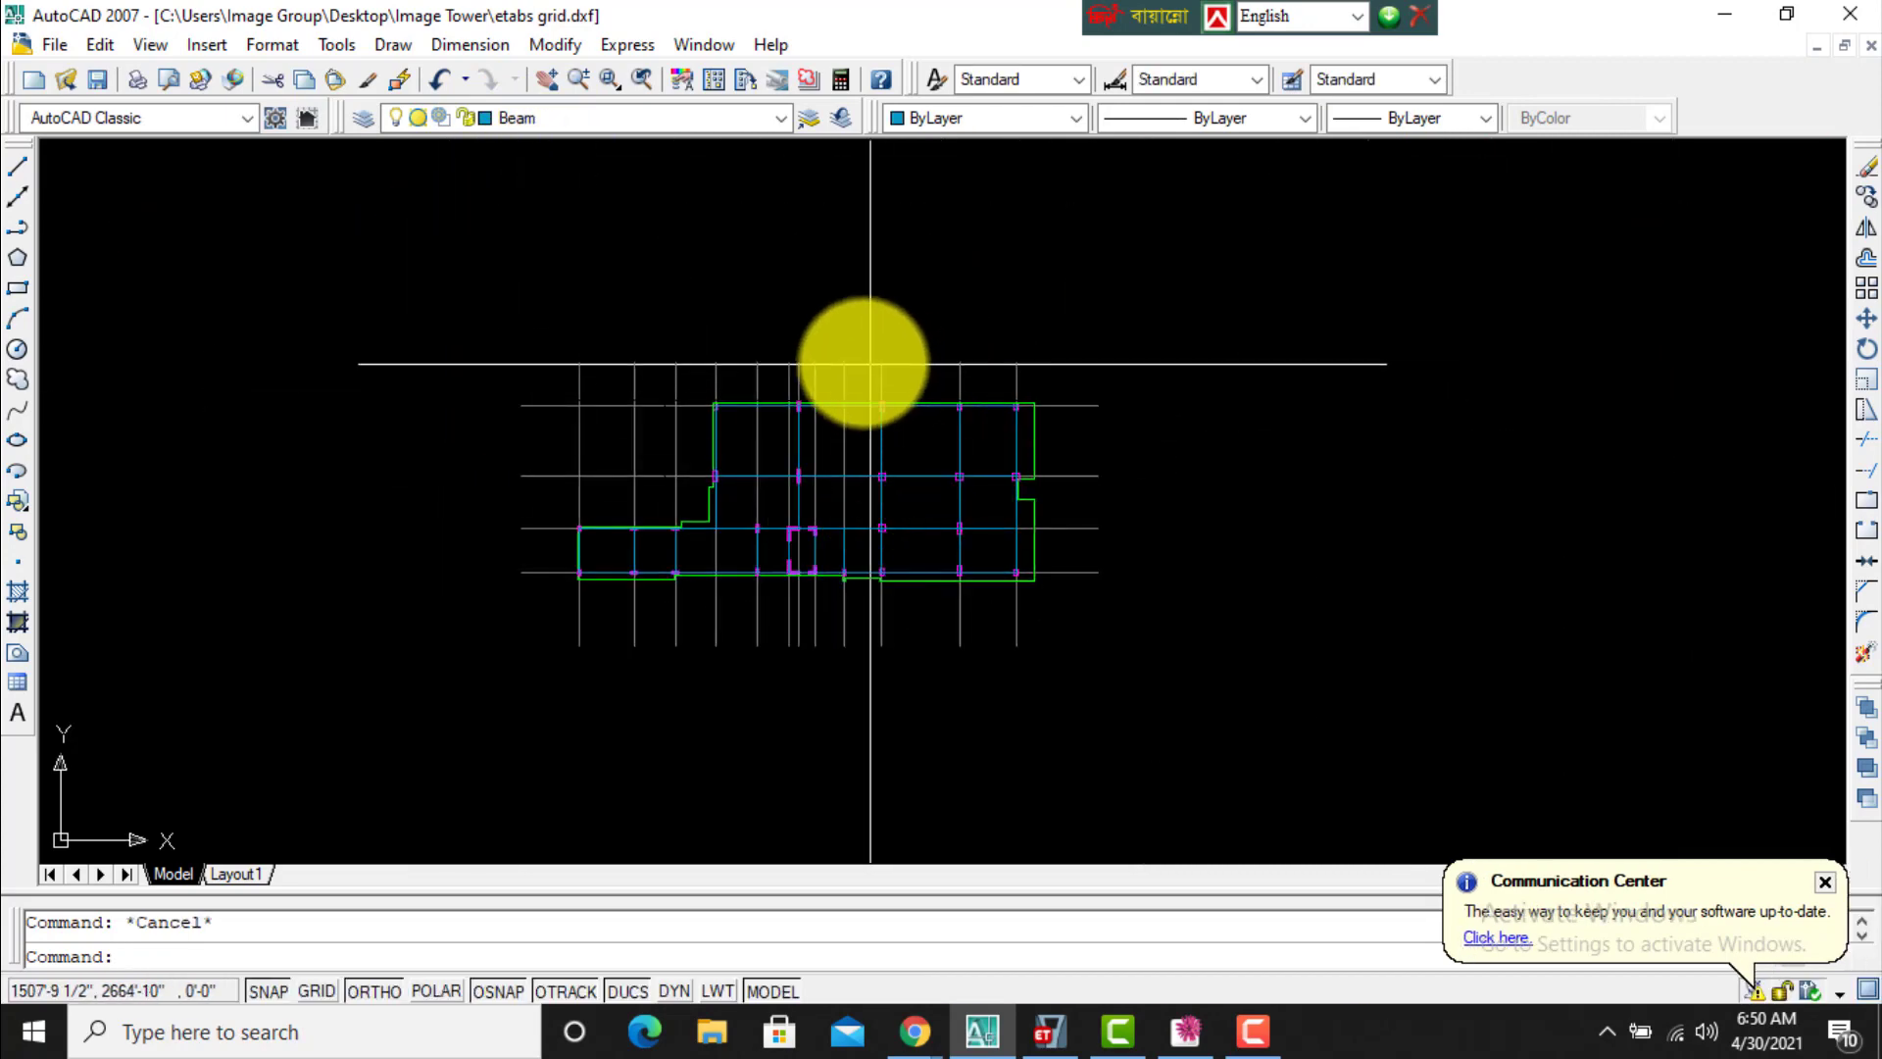
click(55, 44)
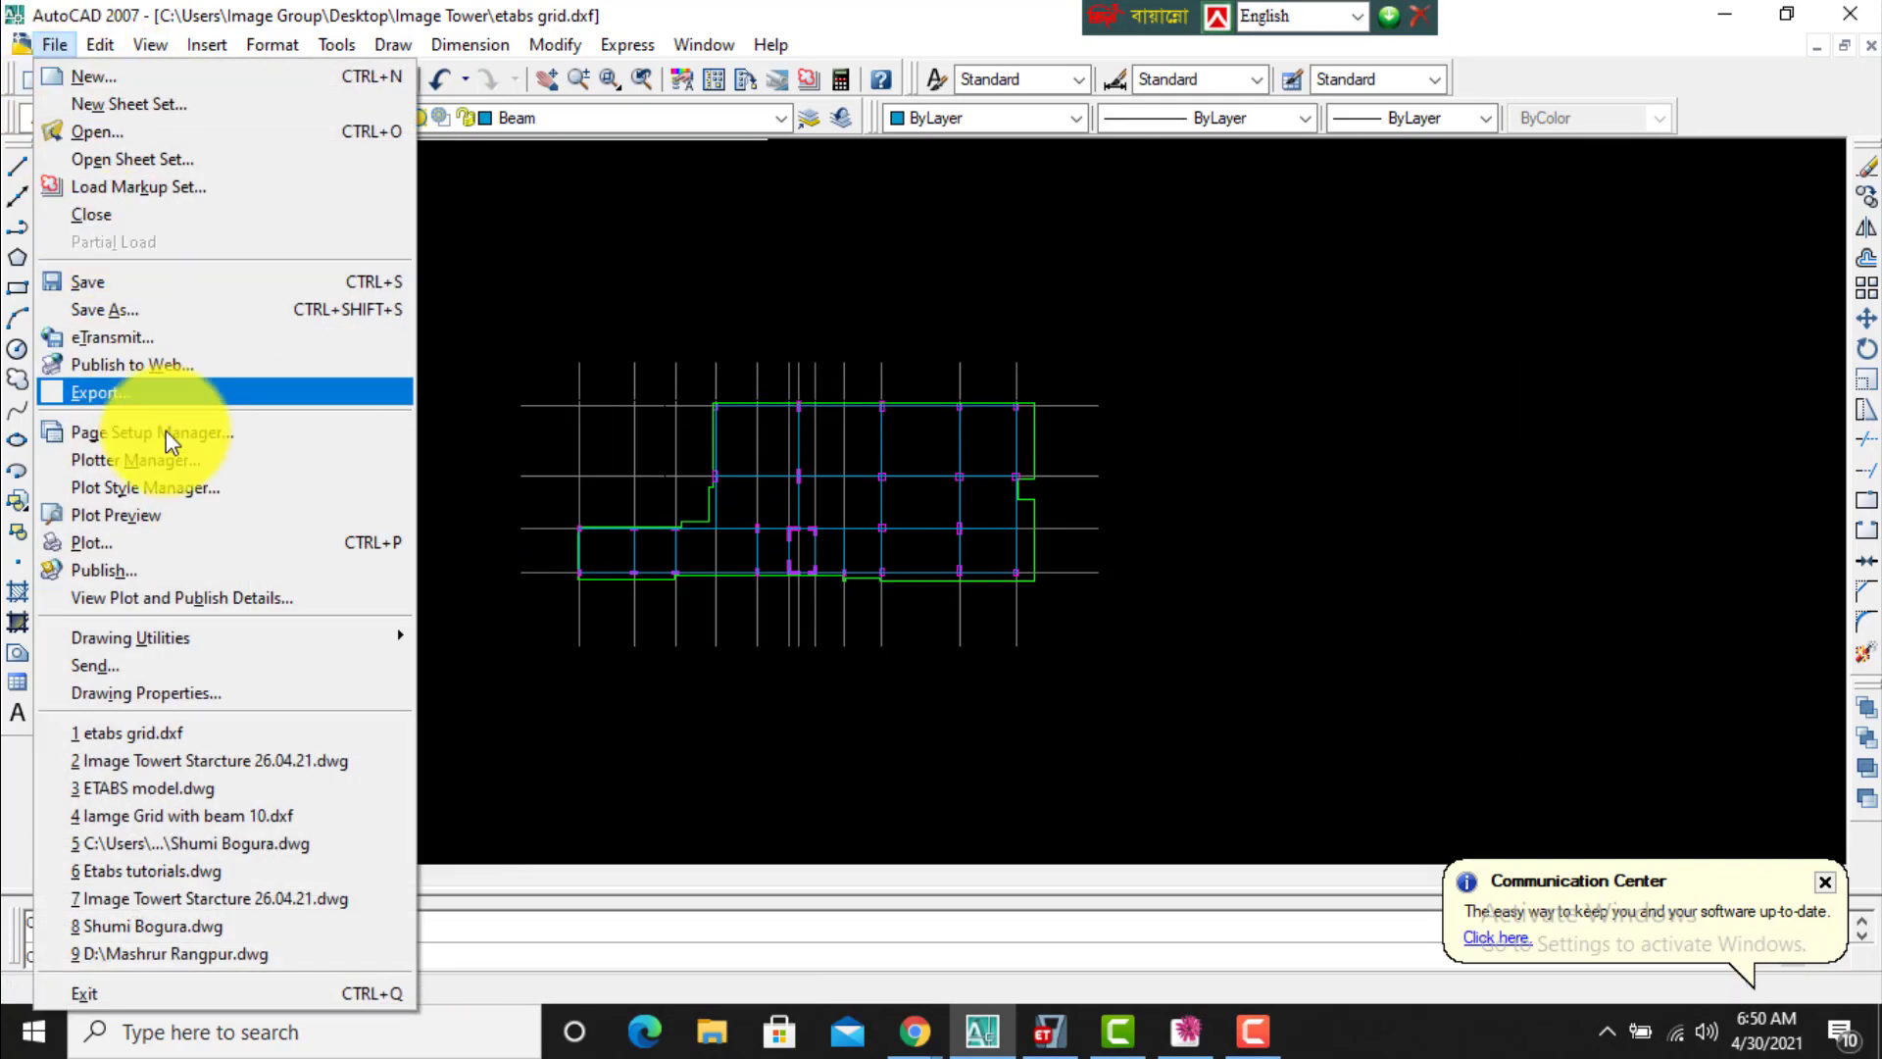
click(192, 312)
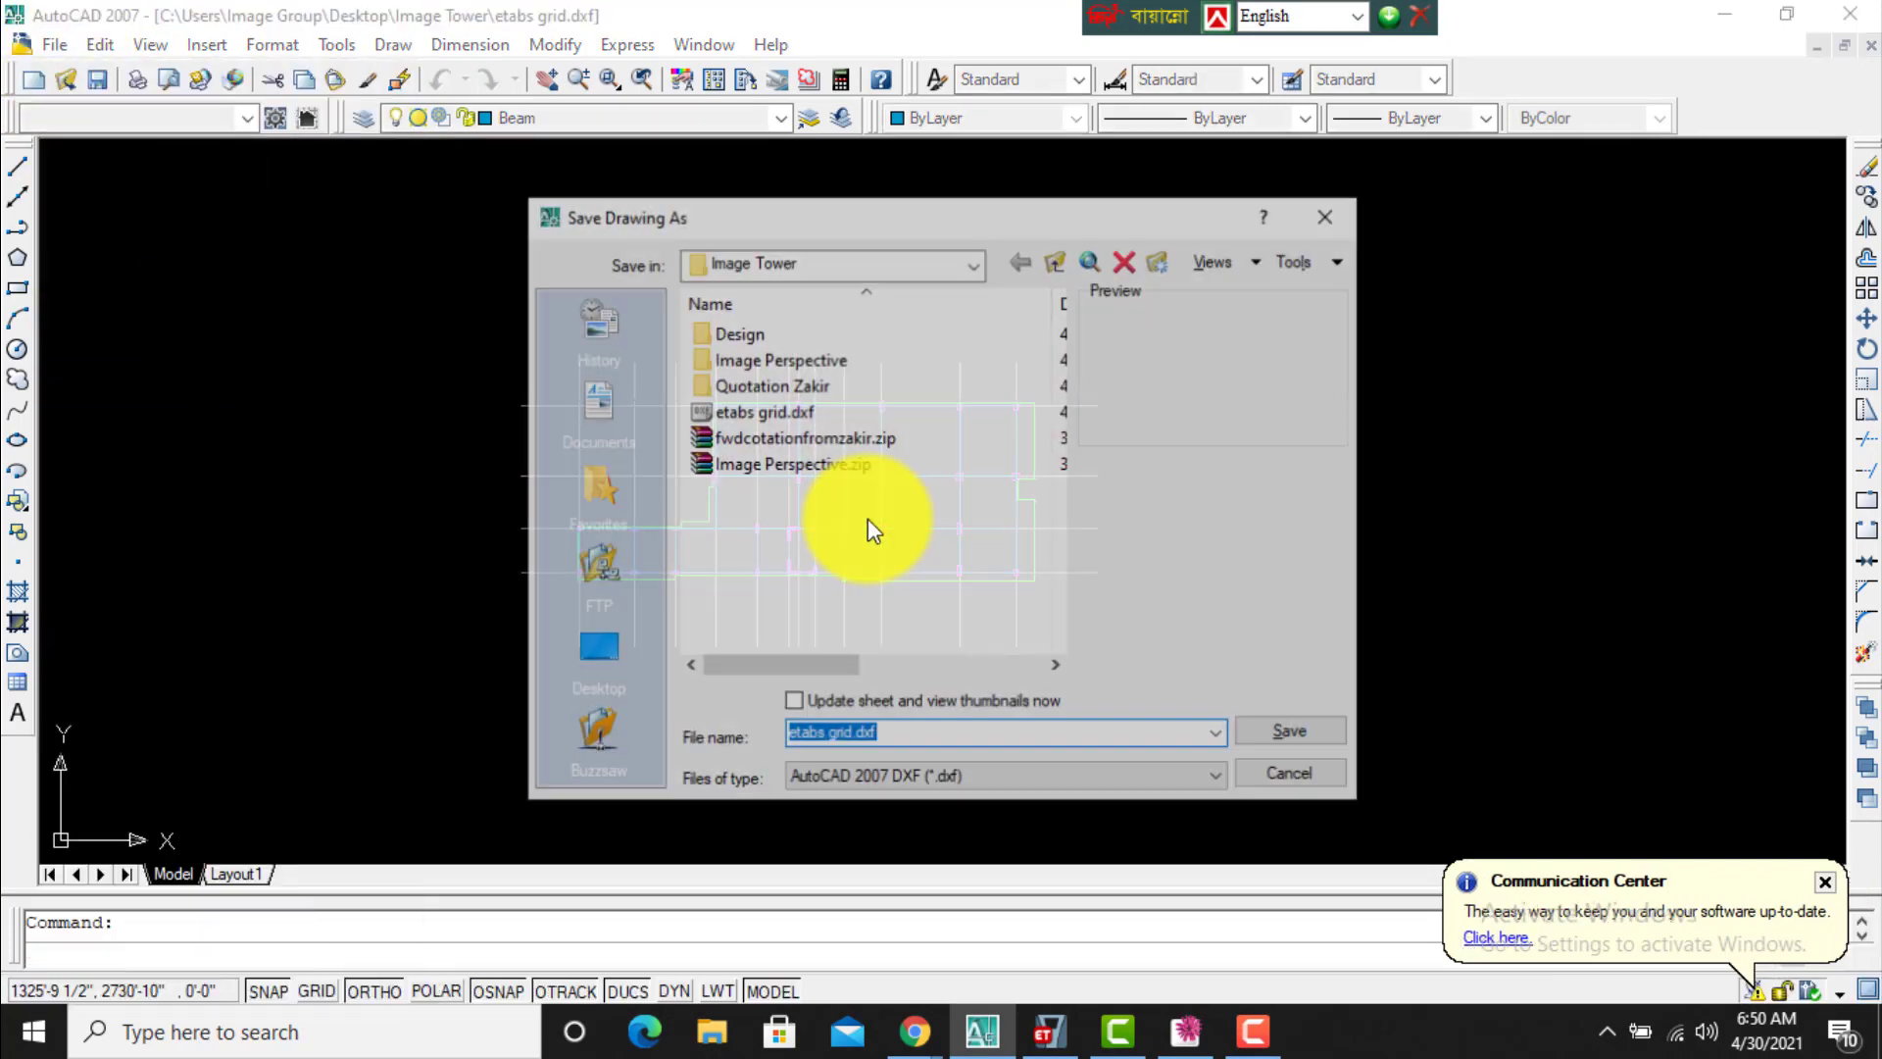
click(867, 779)
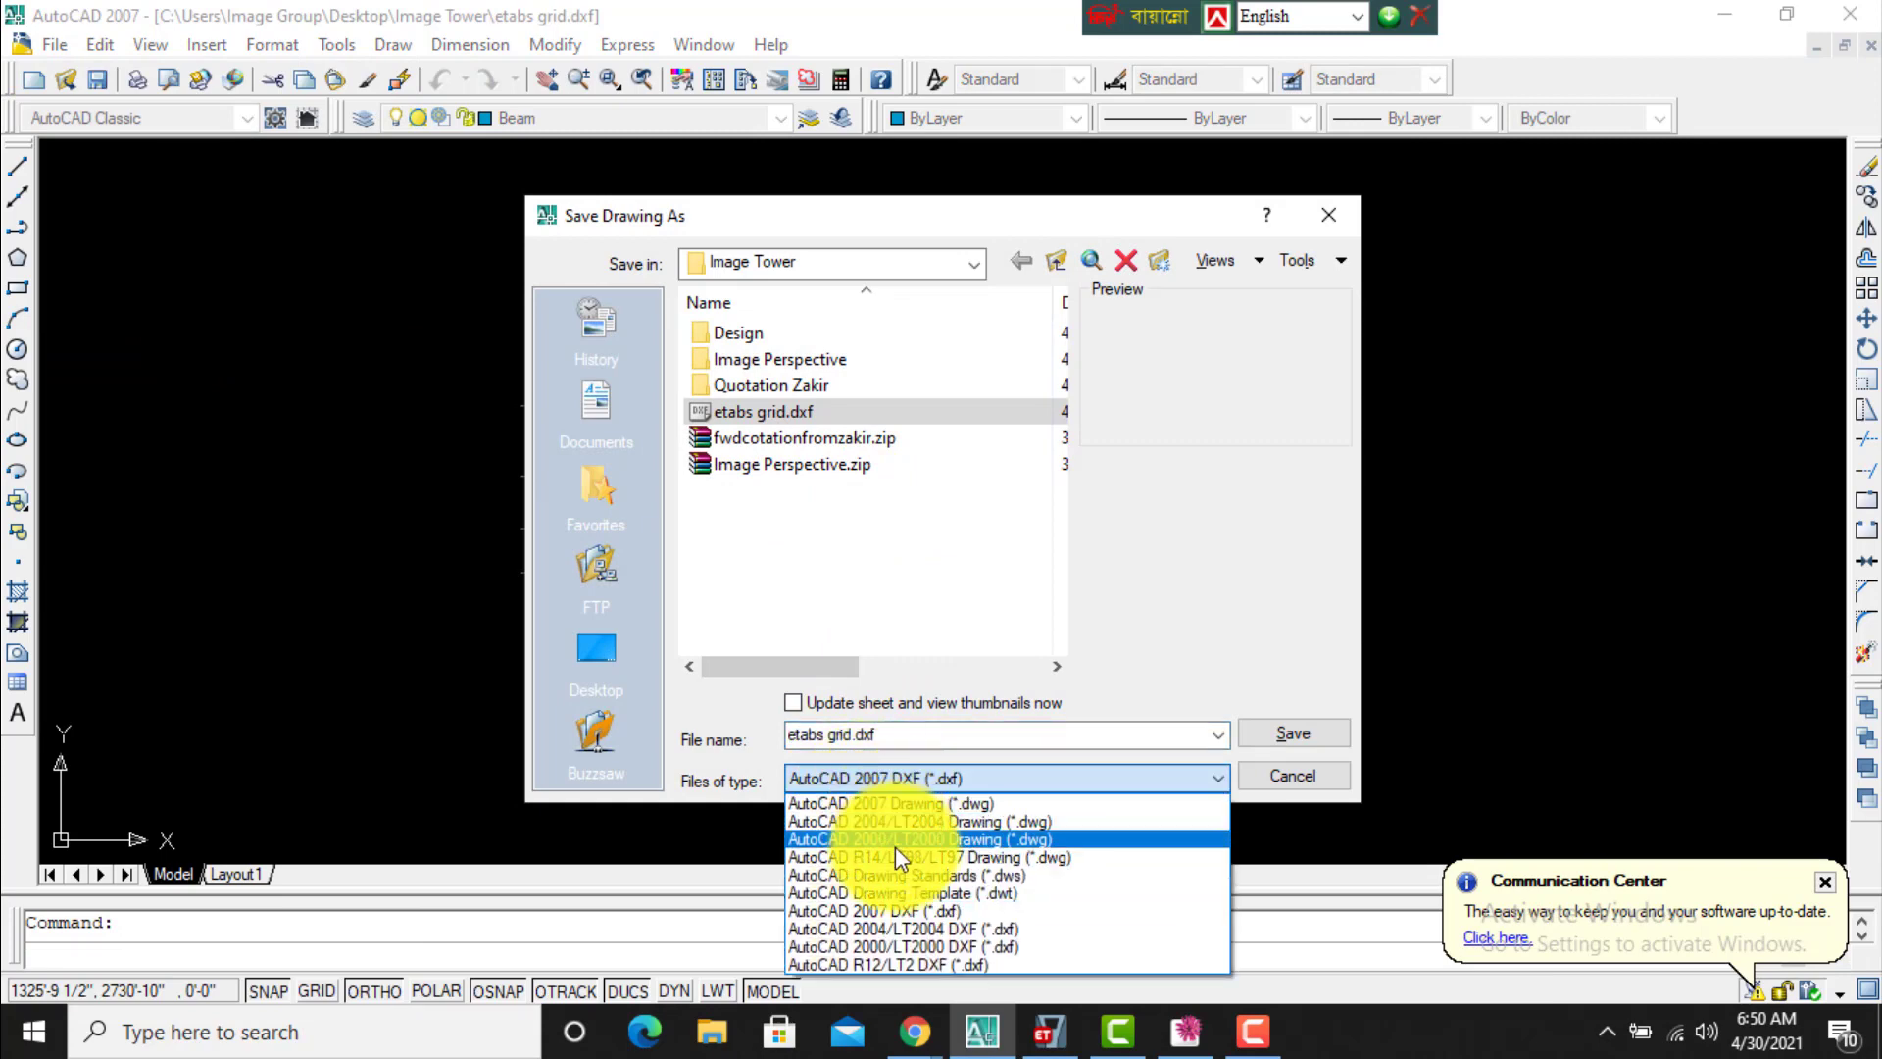
click(900, 911)
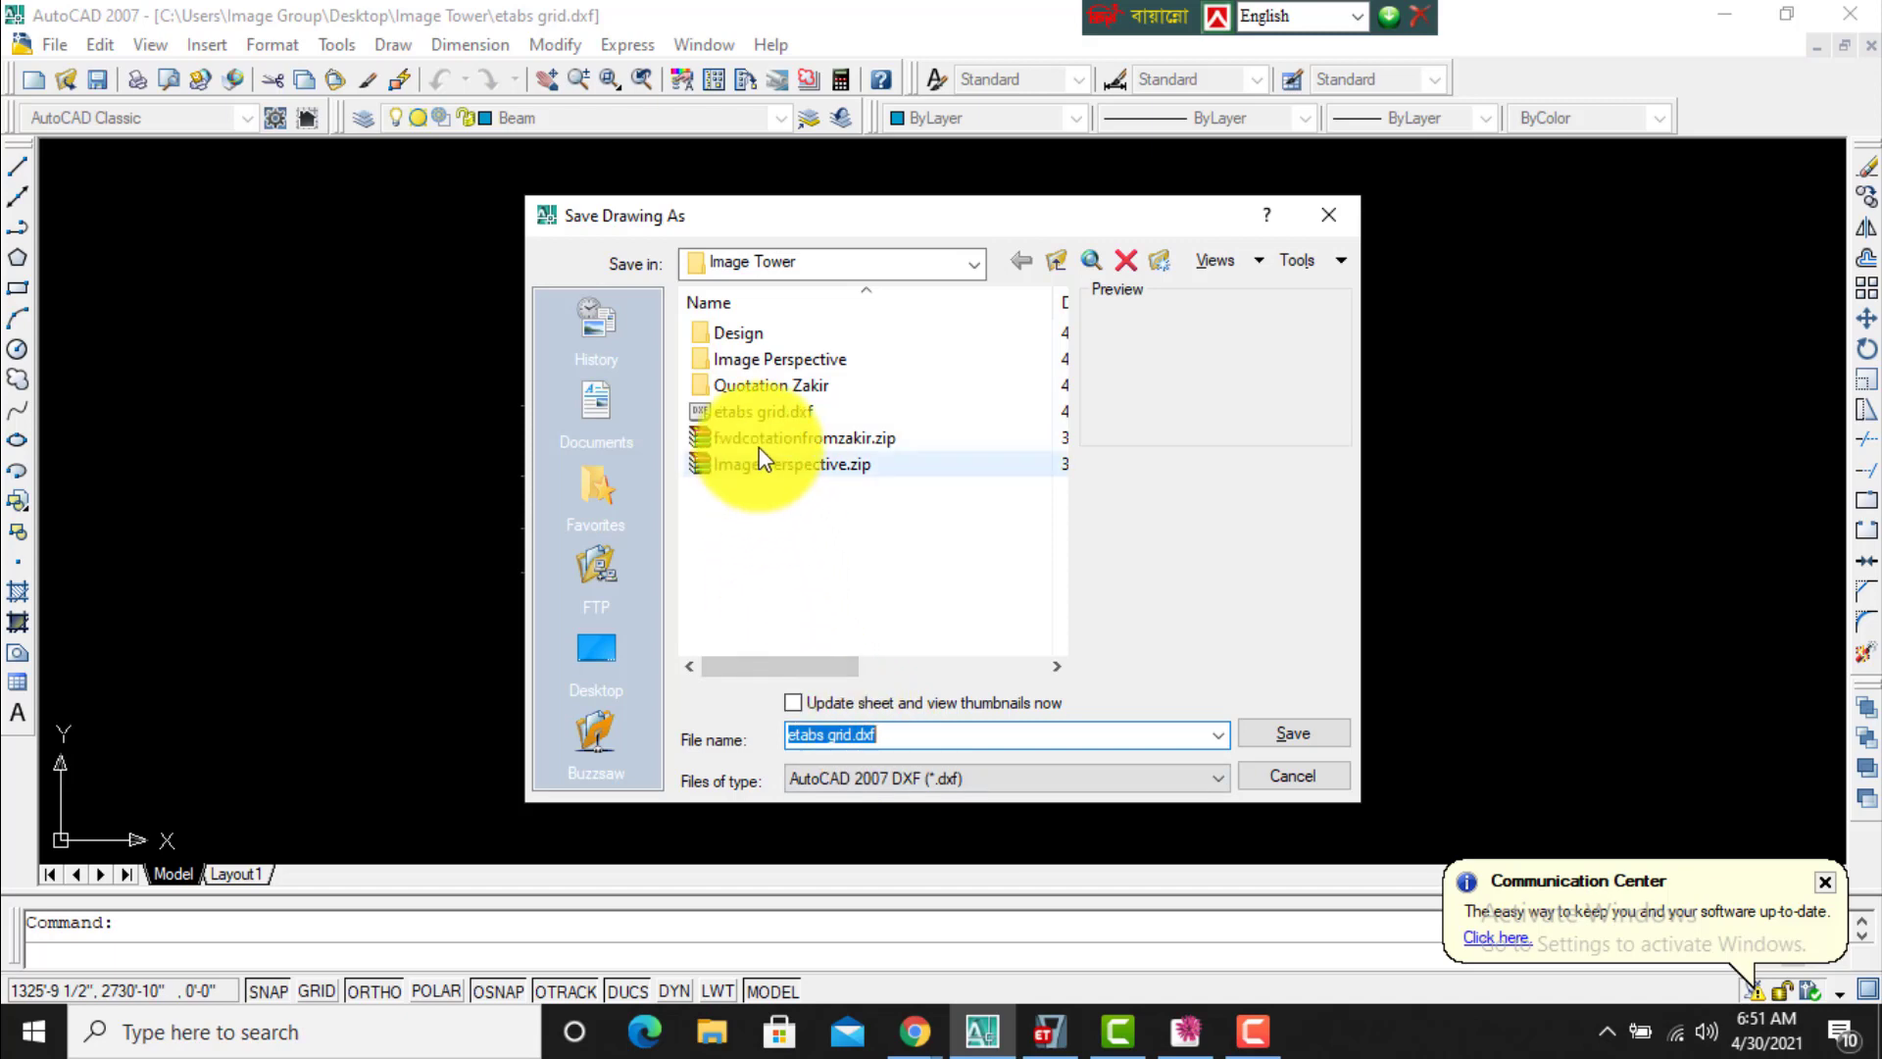
click(767, 410)
click(1294, 735)
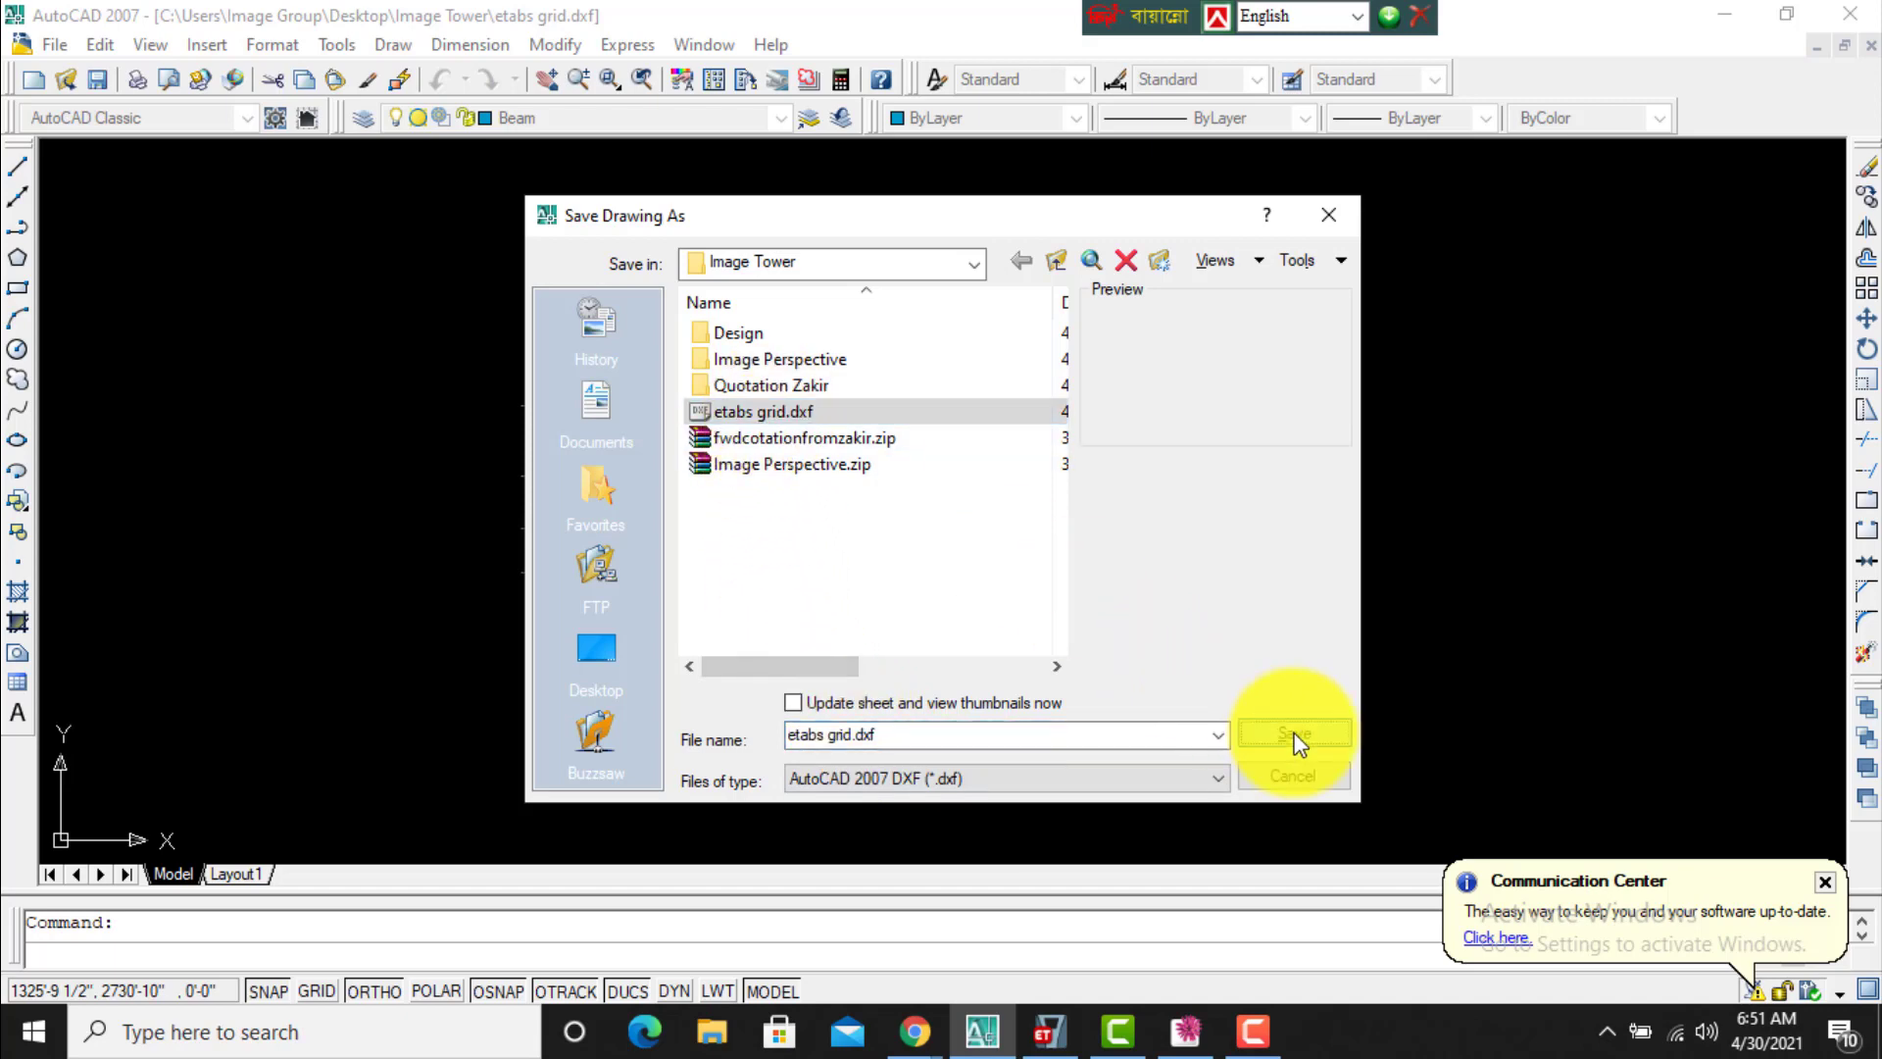
click(945, 579)
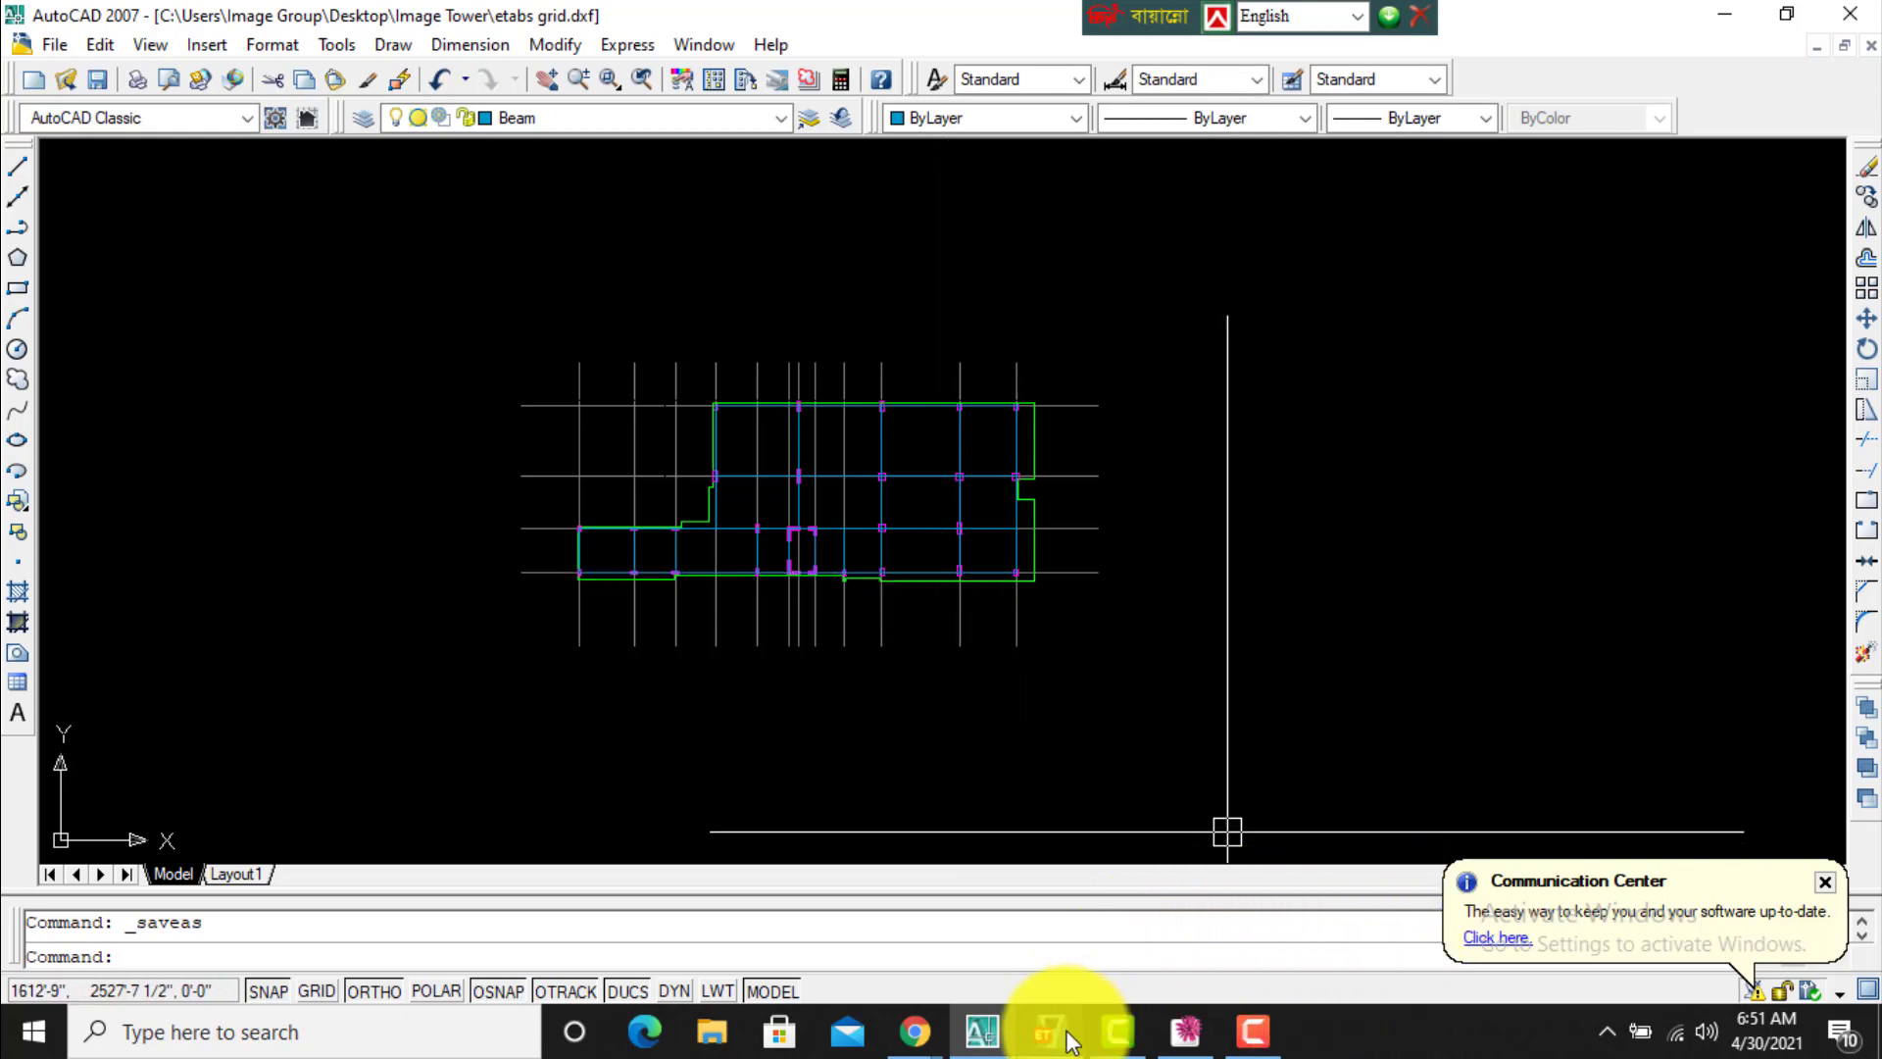
Switch to ETABS and start a new model using built-in settings with U.S. Customary units, AISC14, AISC 360-10 and ACI 318-08.
mouse_move(1071, 1042)
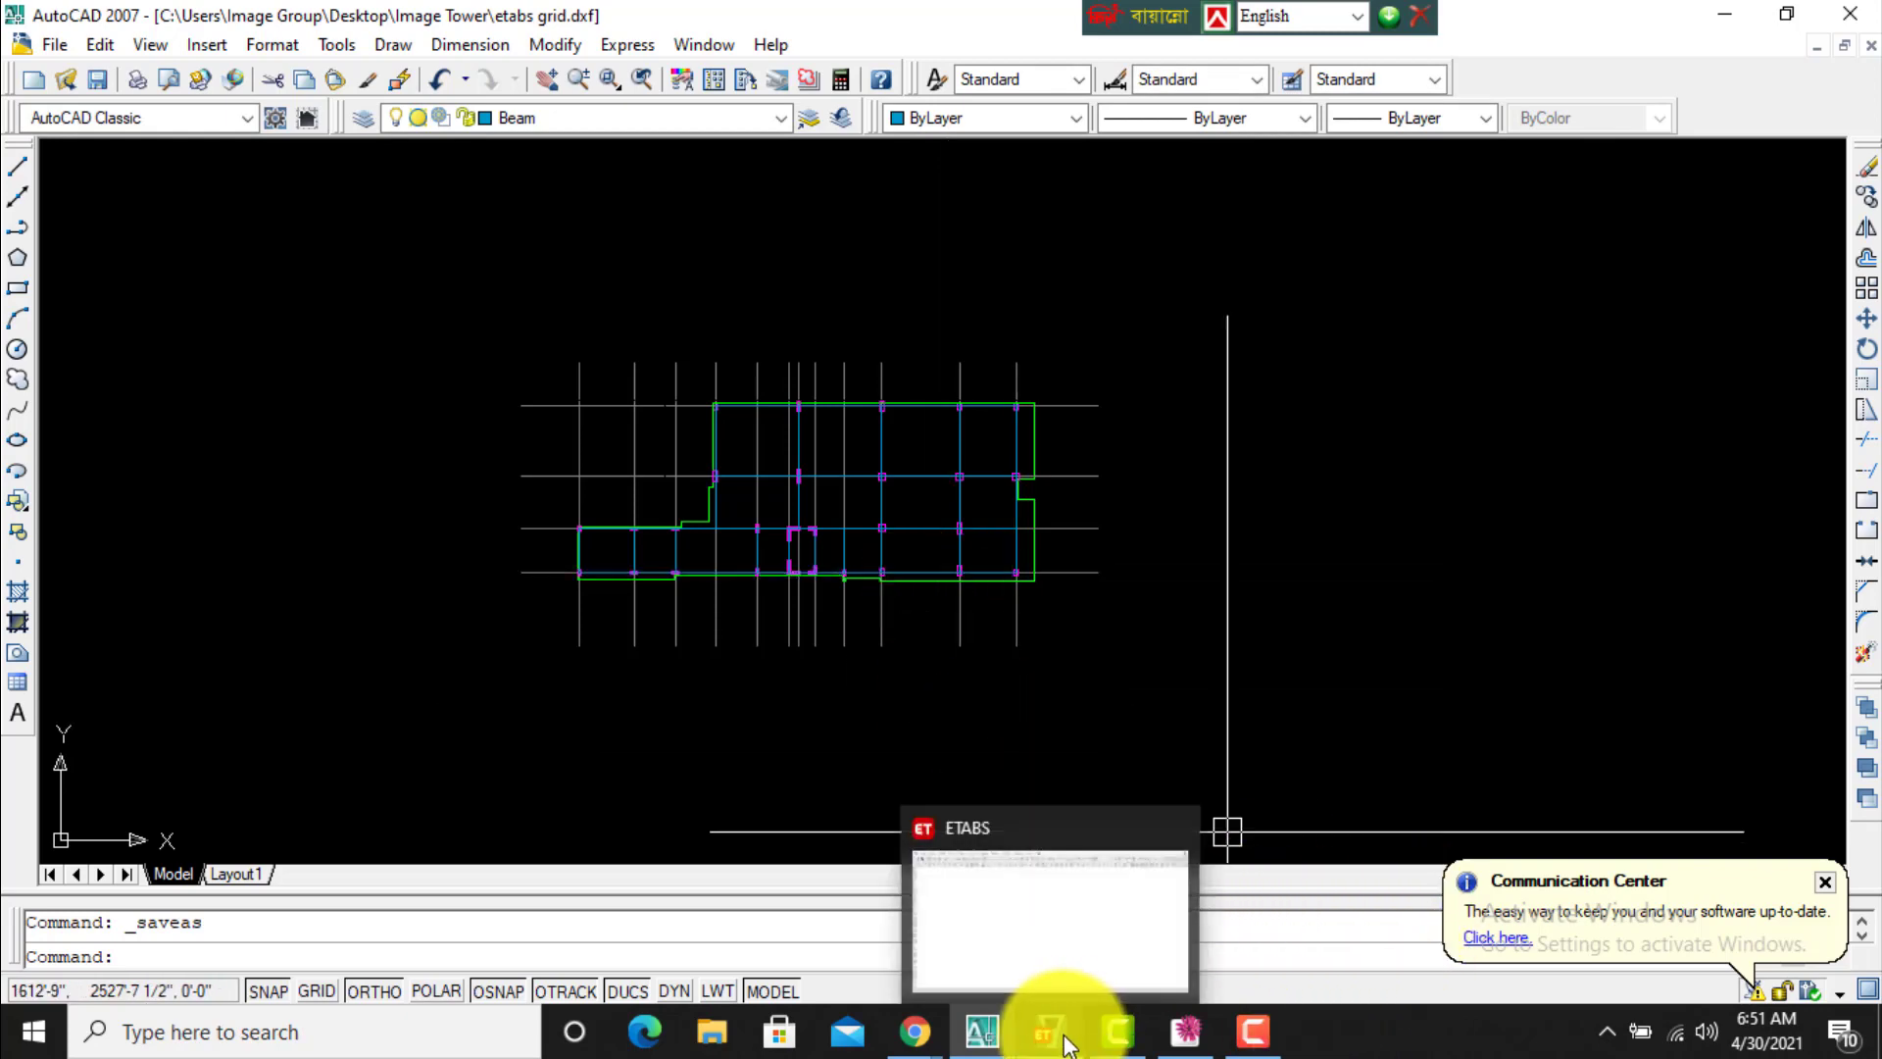
click(1066, 1031)
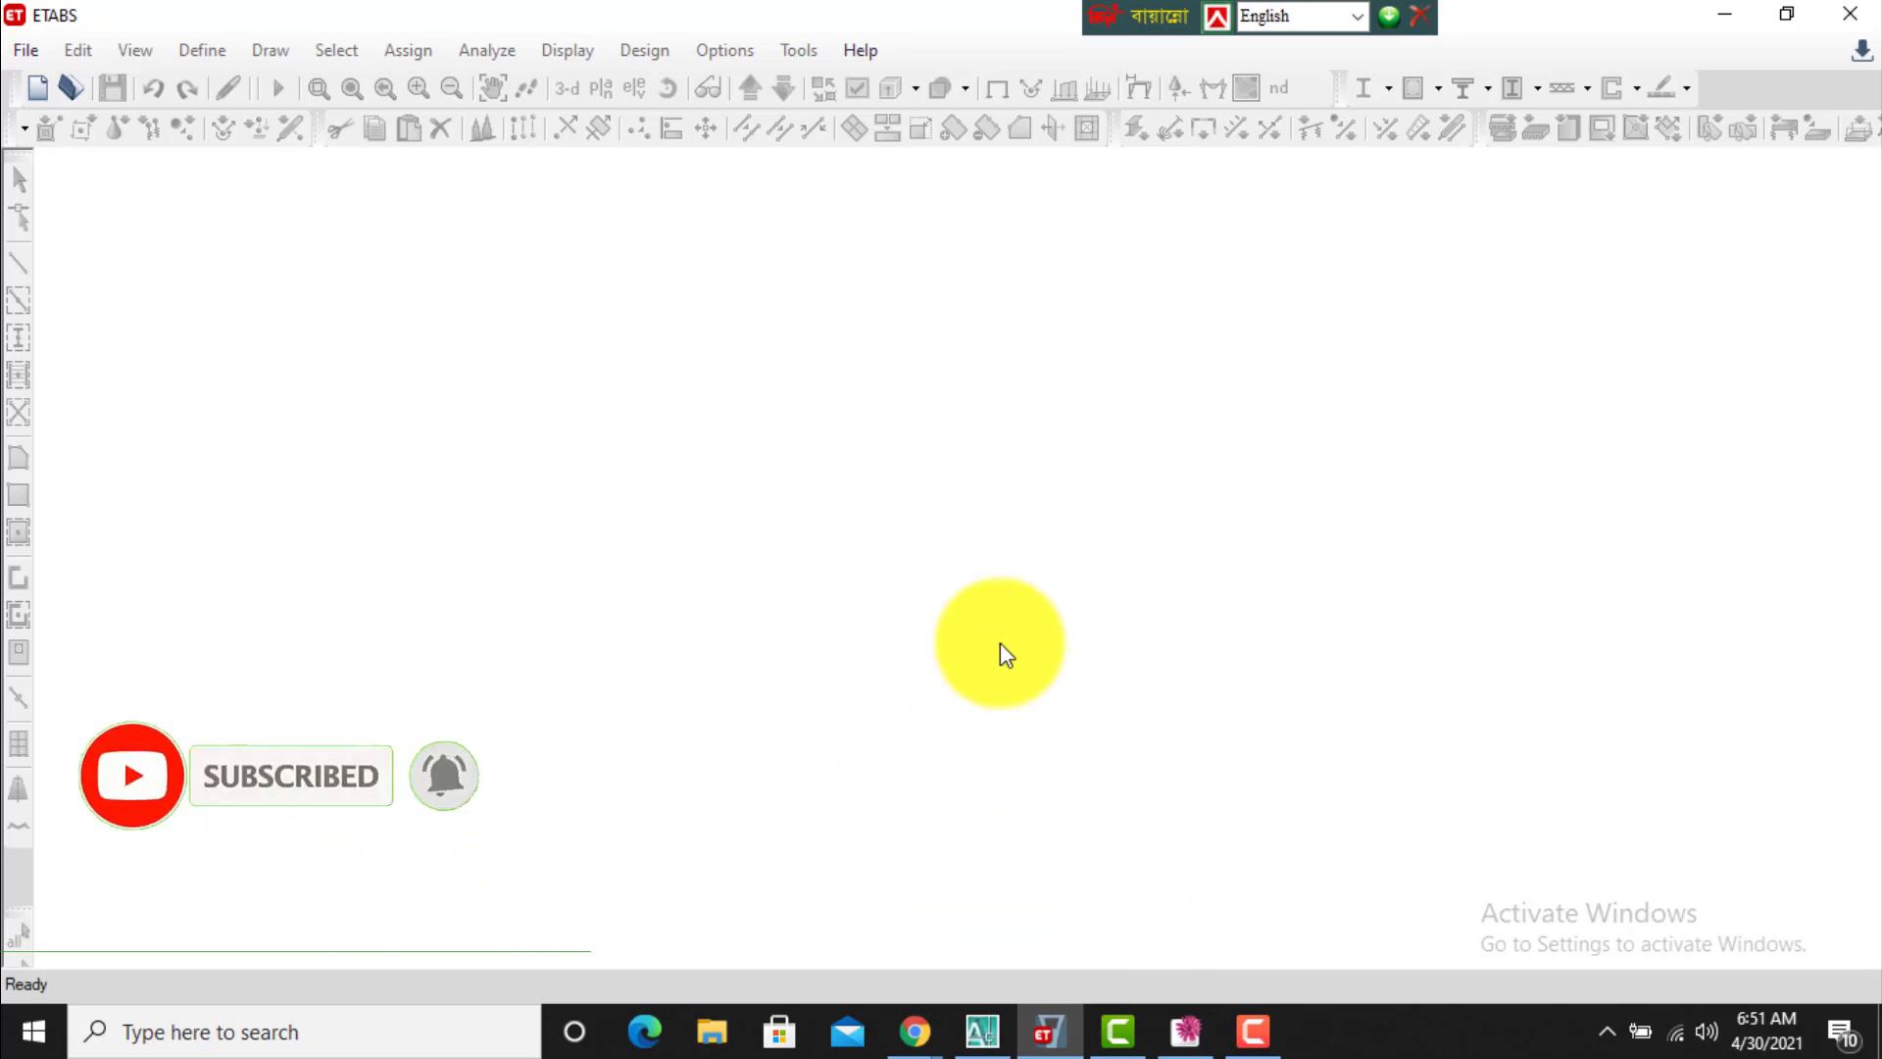
click(37, 90)
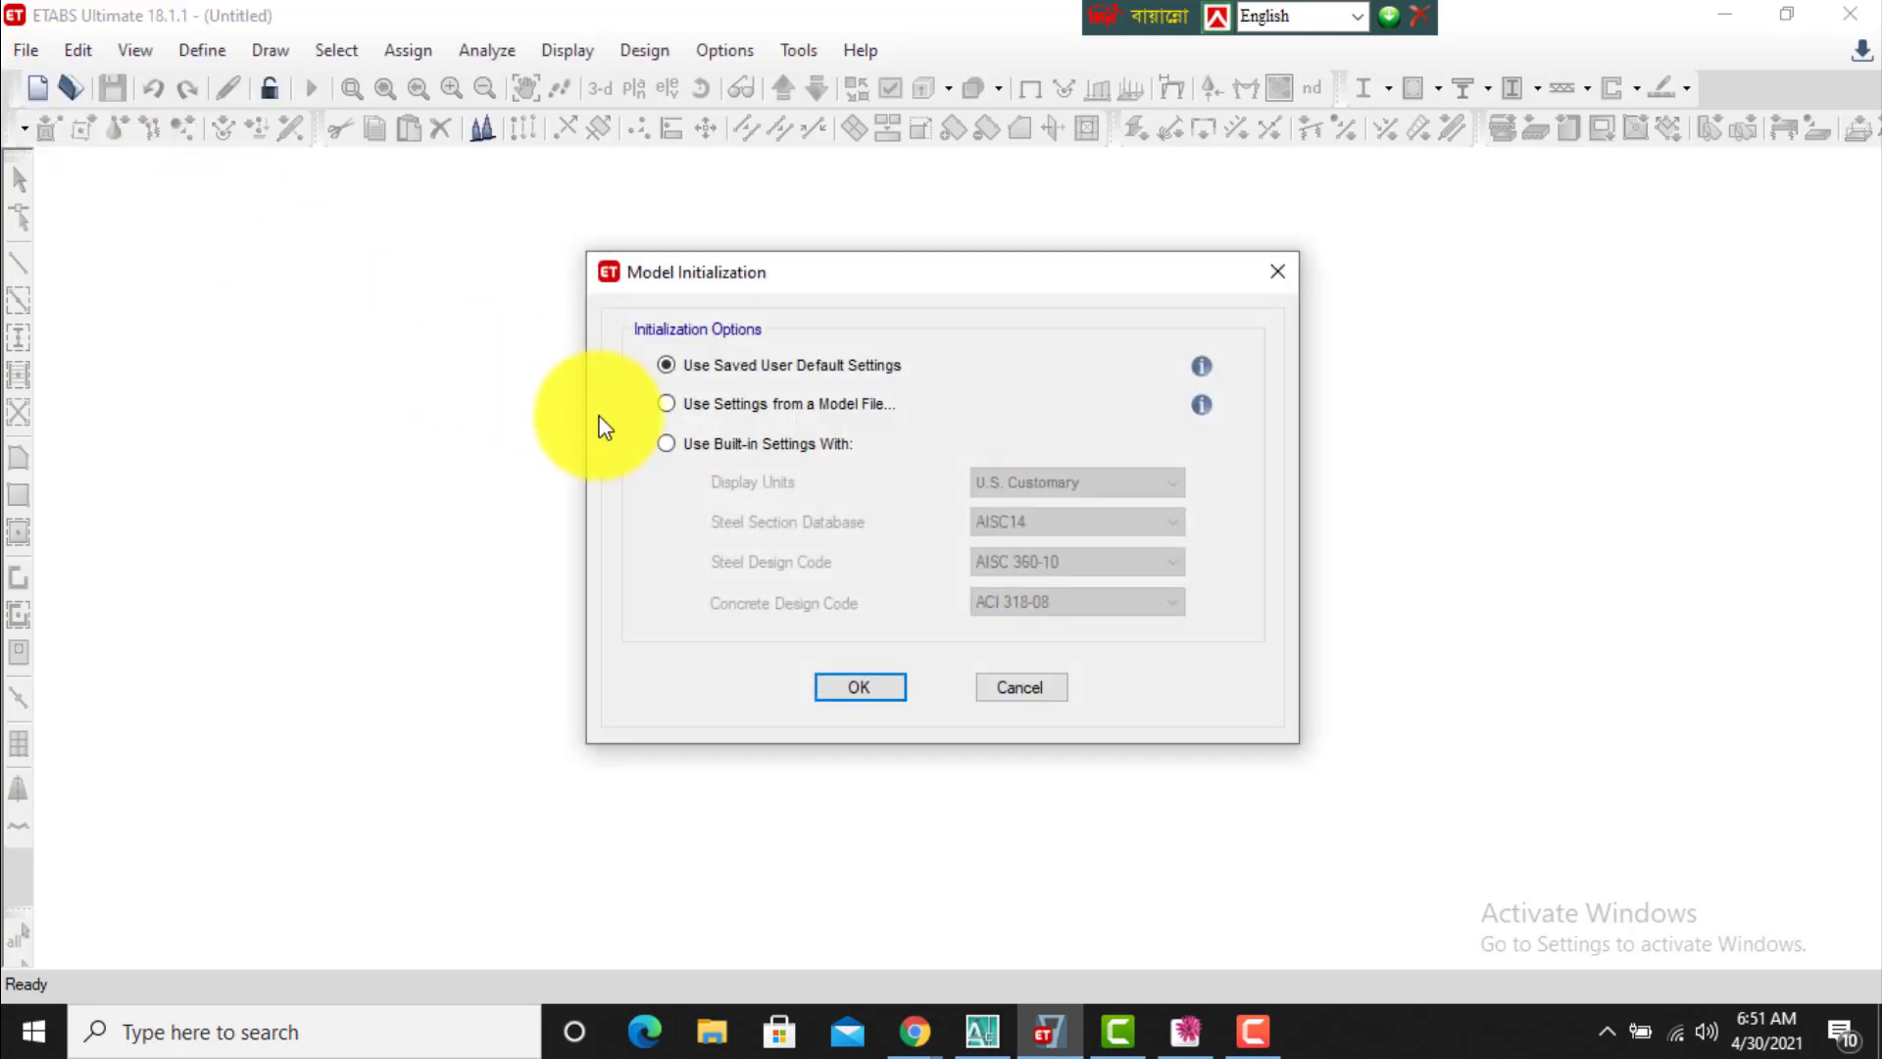
click(704, 453)
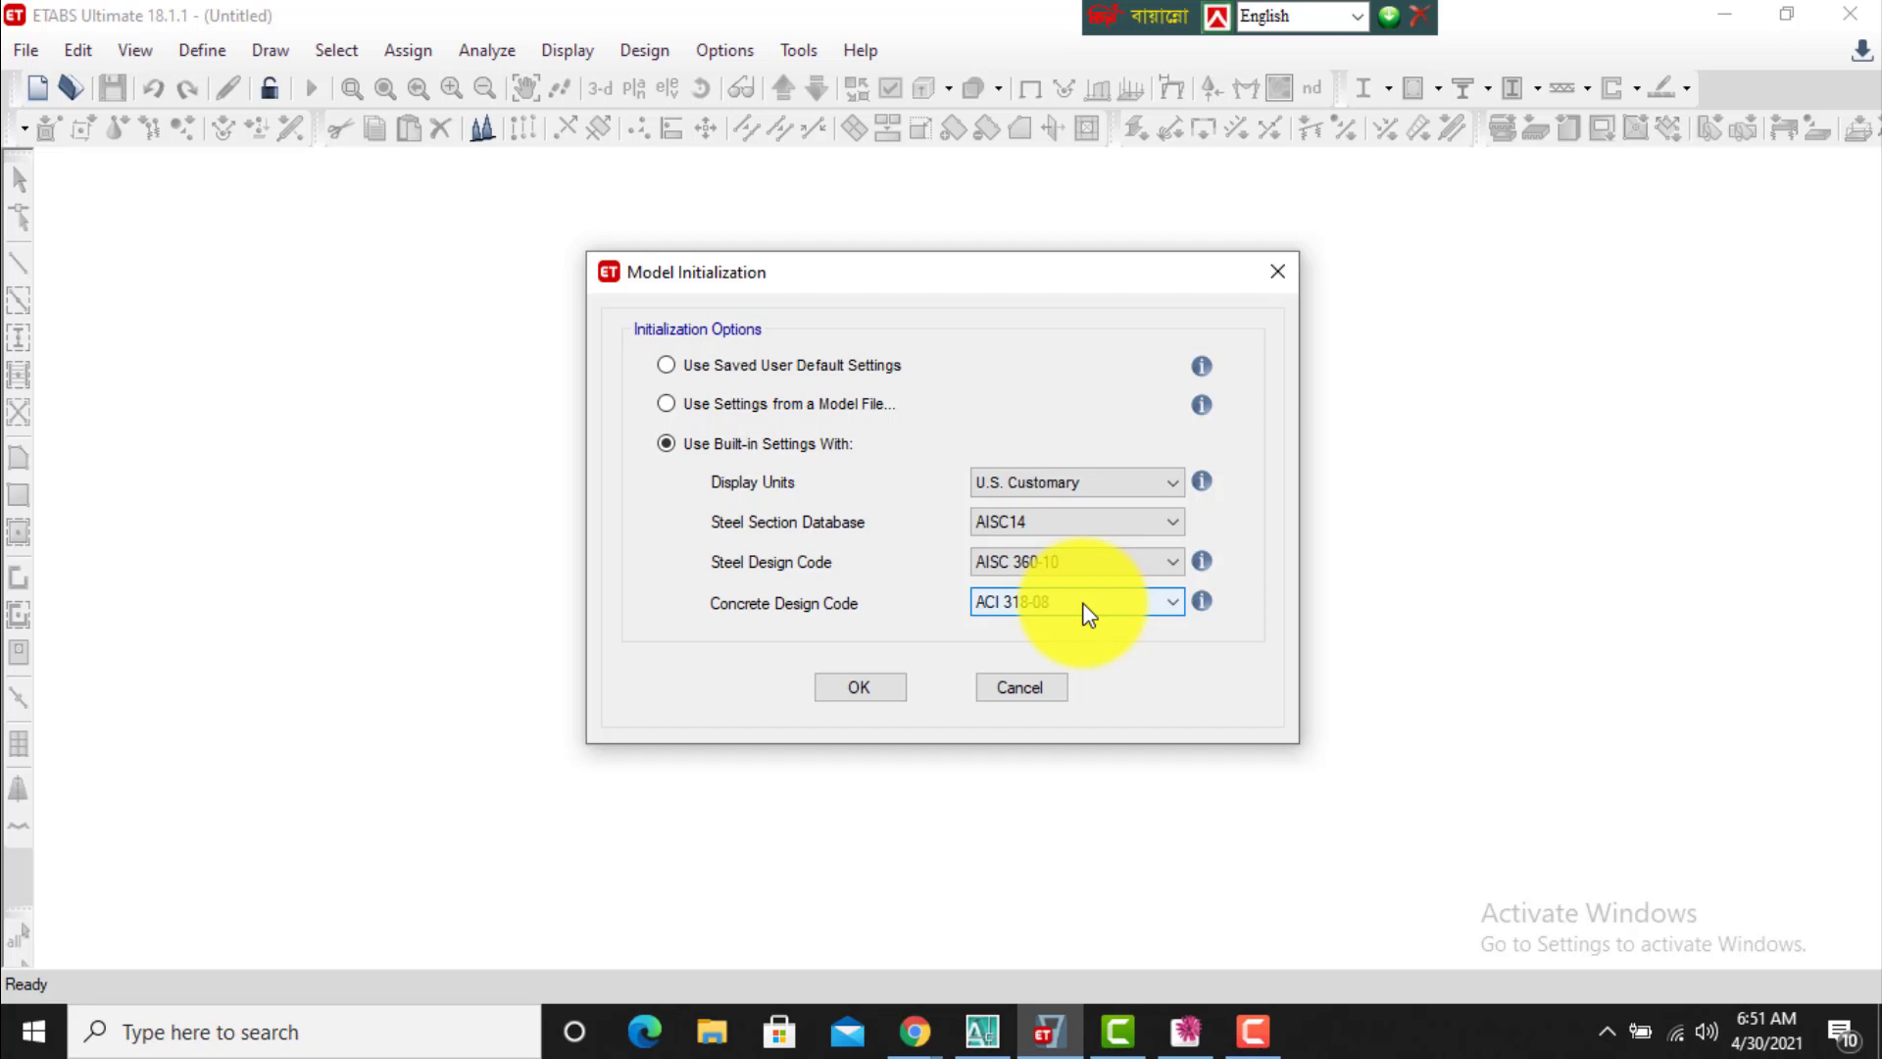
click(875, 688)
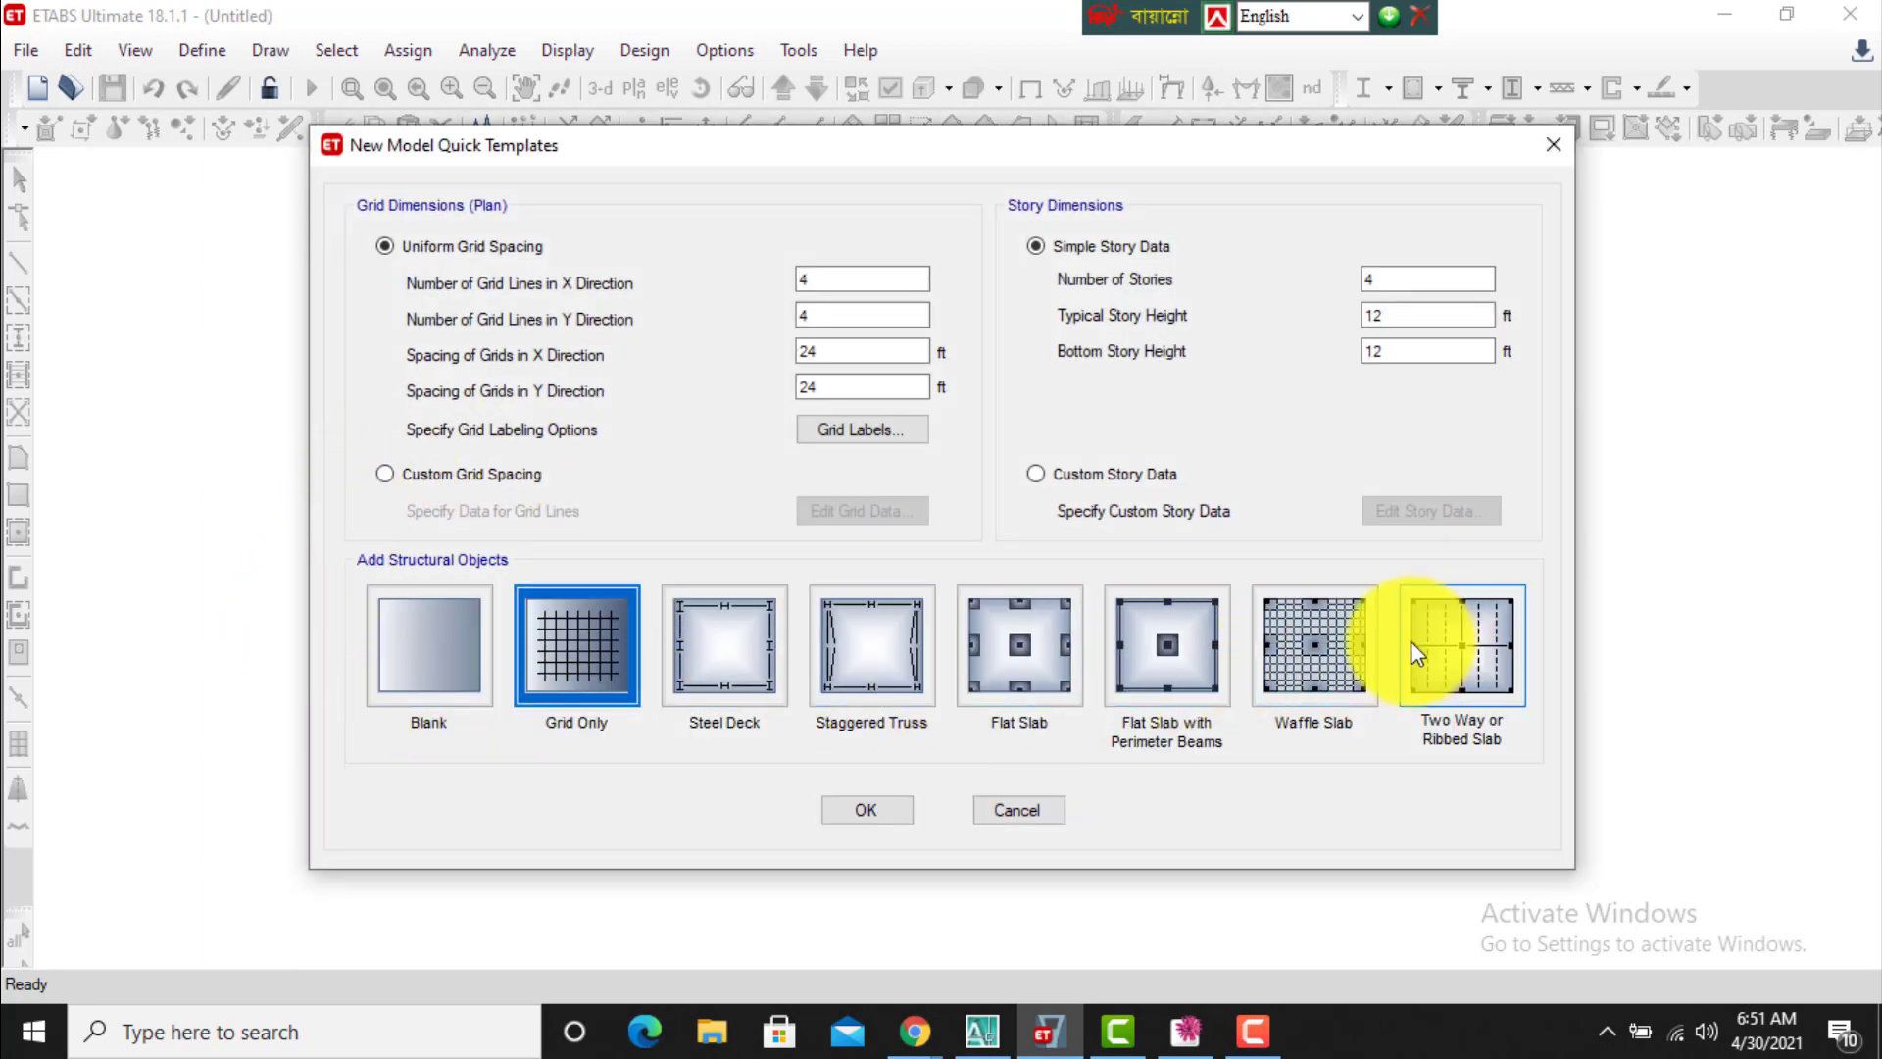
Create a blank model with 9 stories, a typical story height of 11 ft and a bottom story height of 10 ft.
double_click(1416, 282)
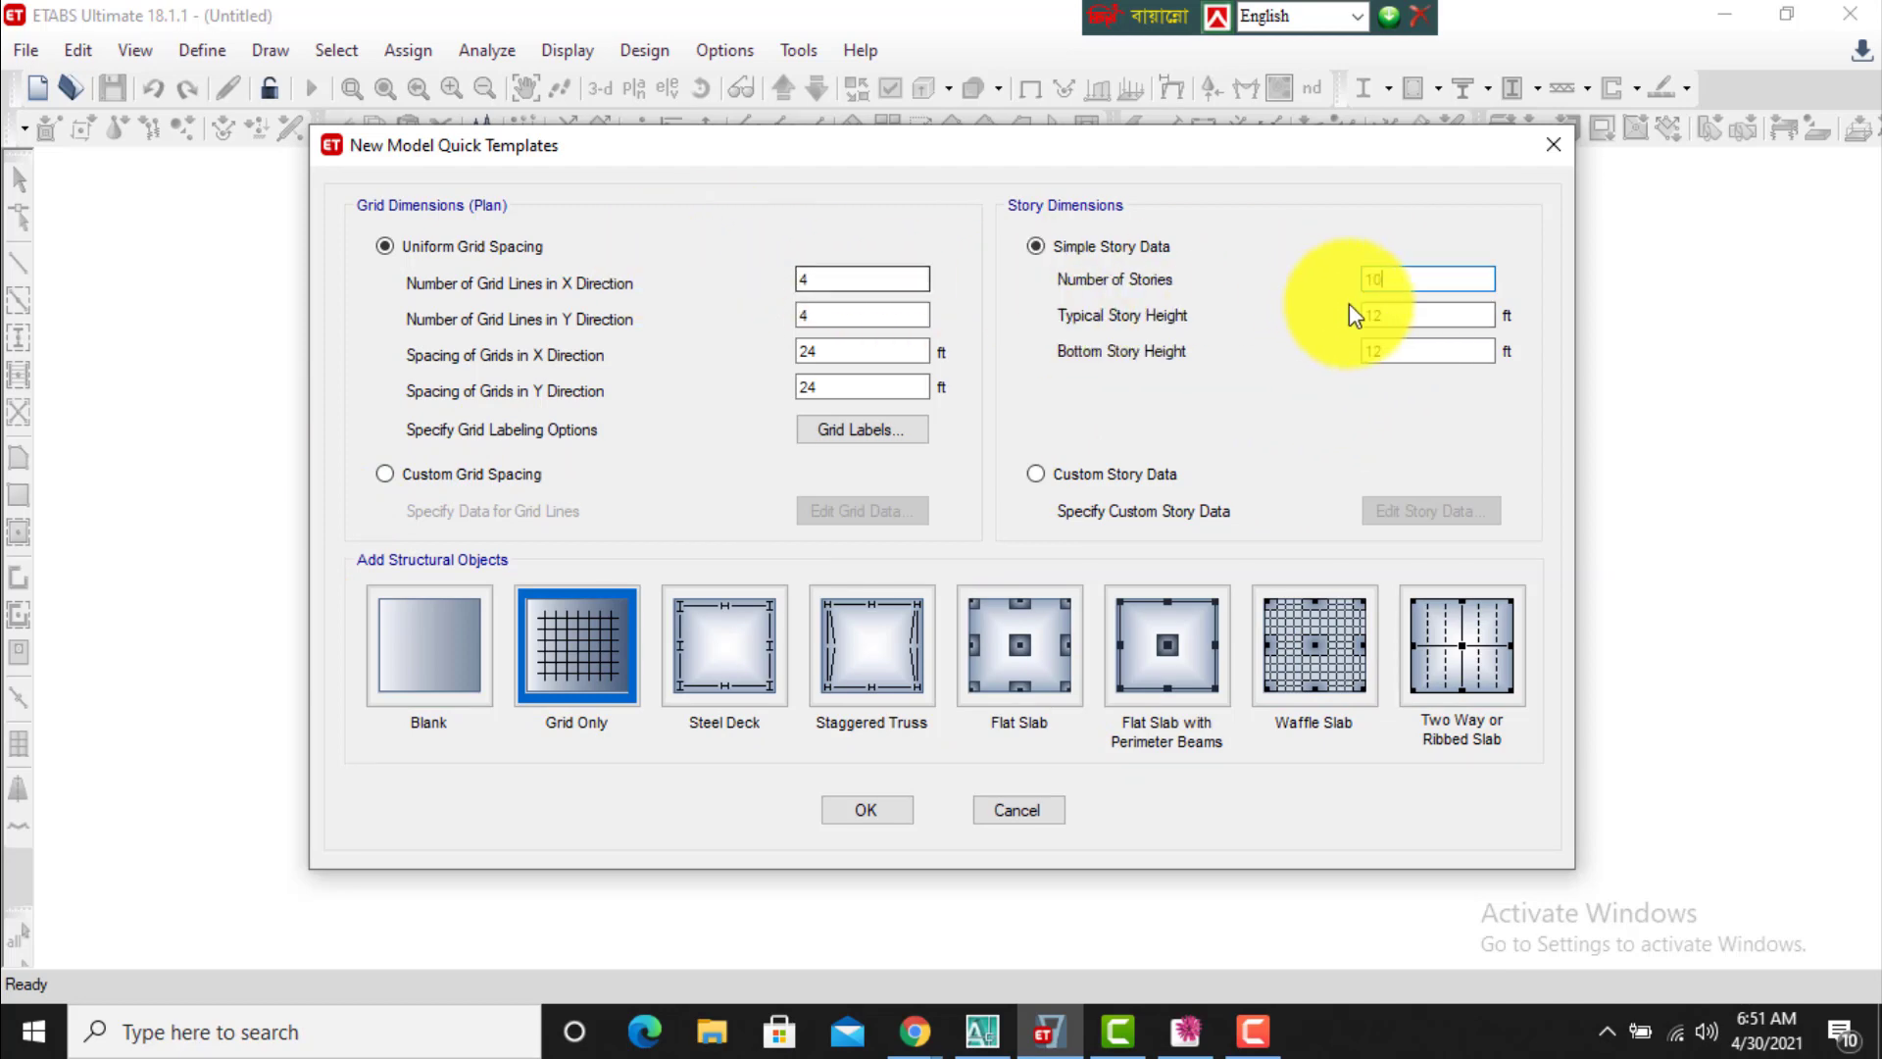
double_click(1423, 315)
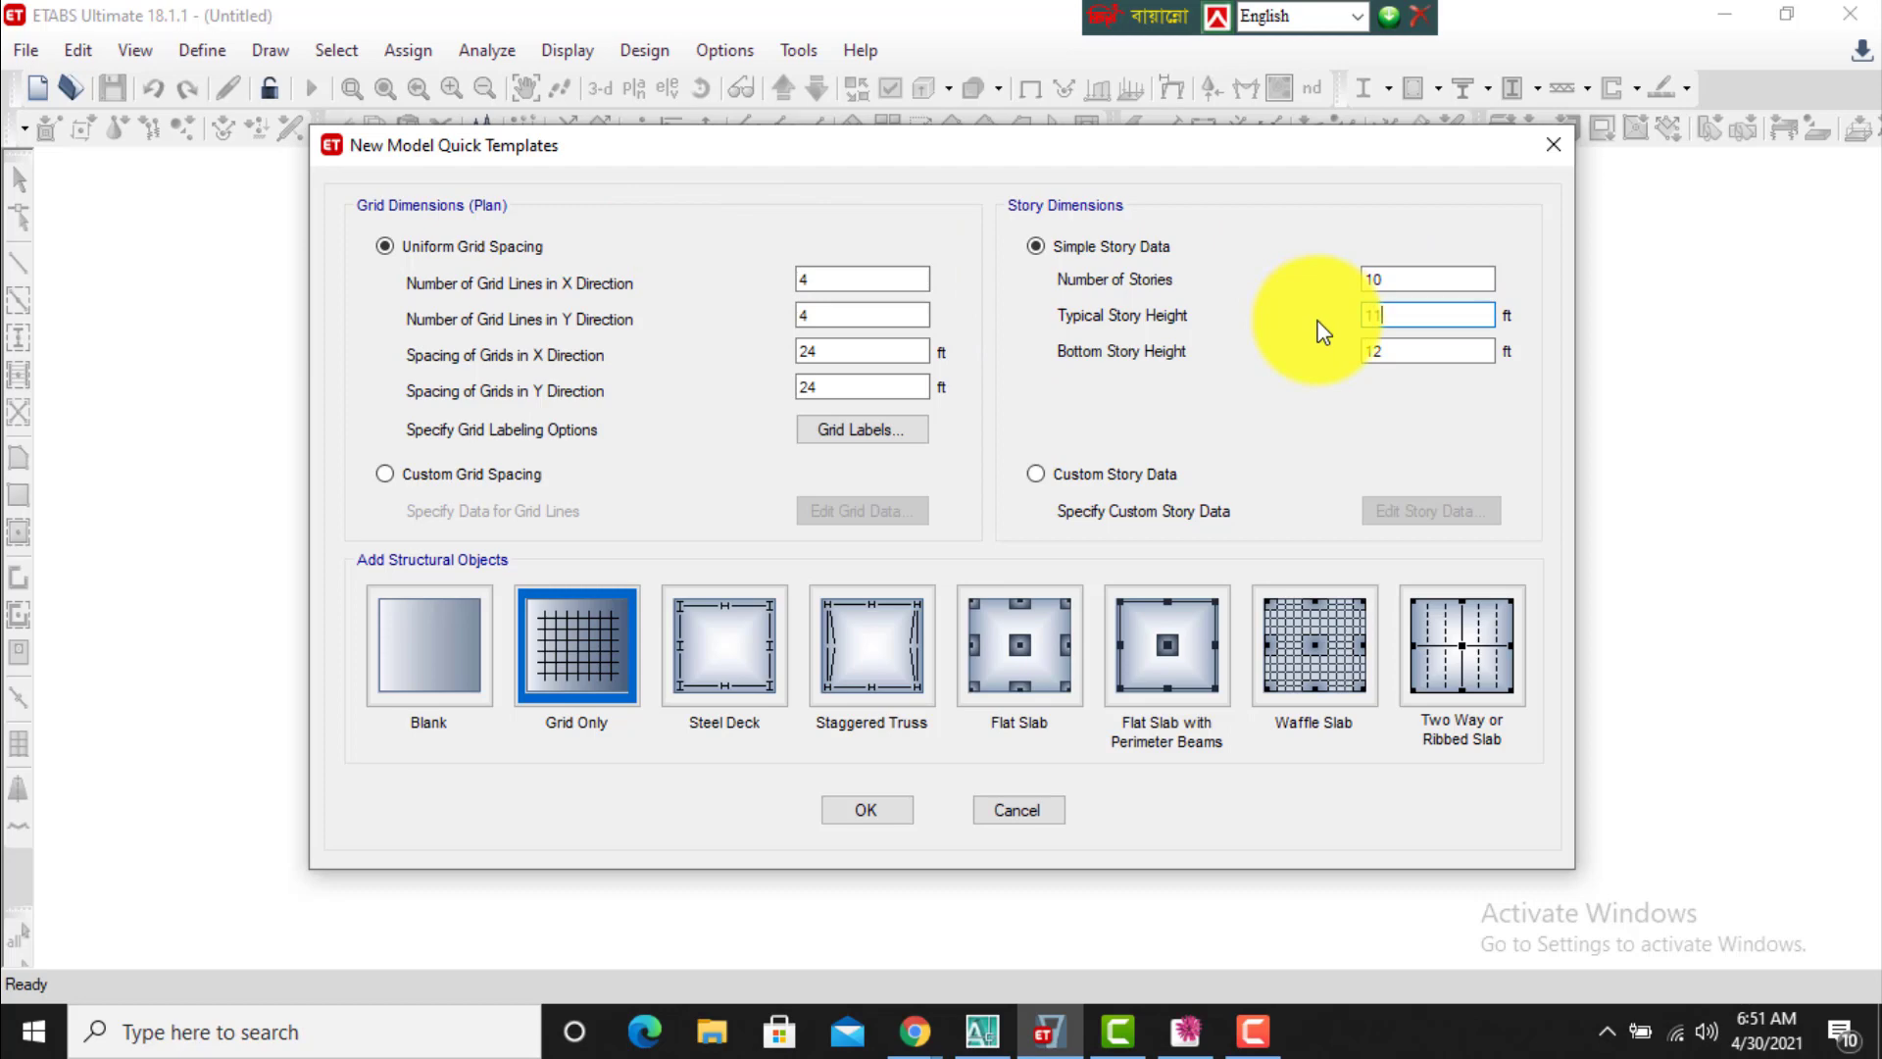
text(11)
double_click(1402, 351)
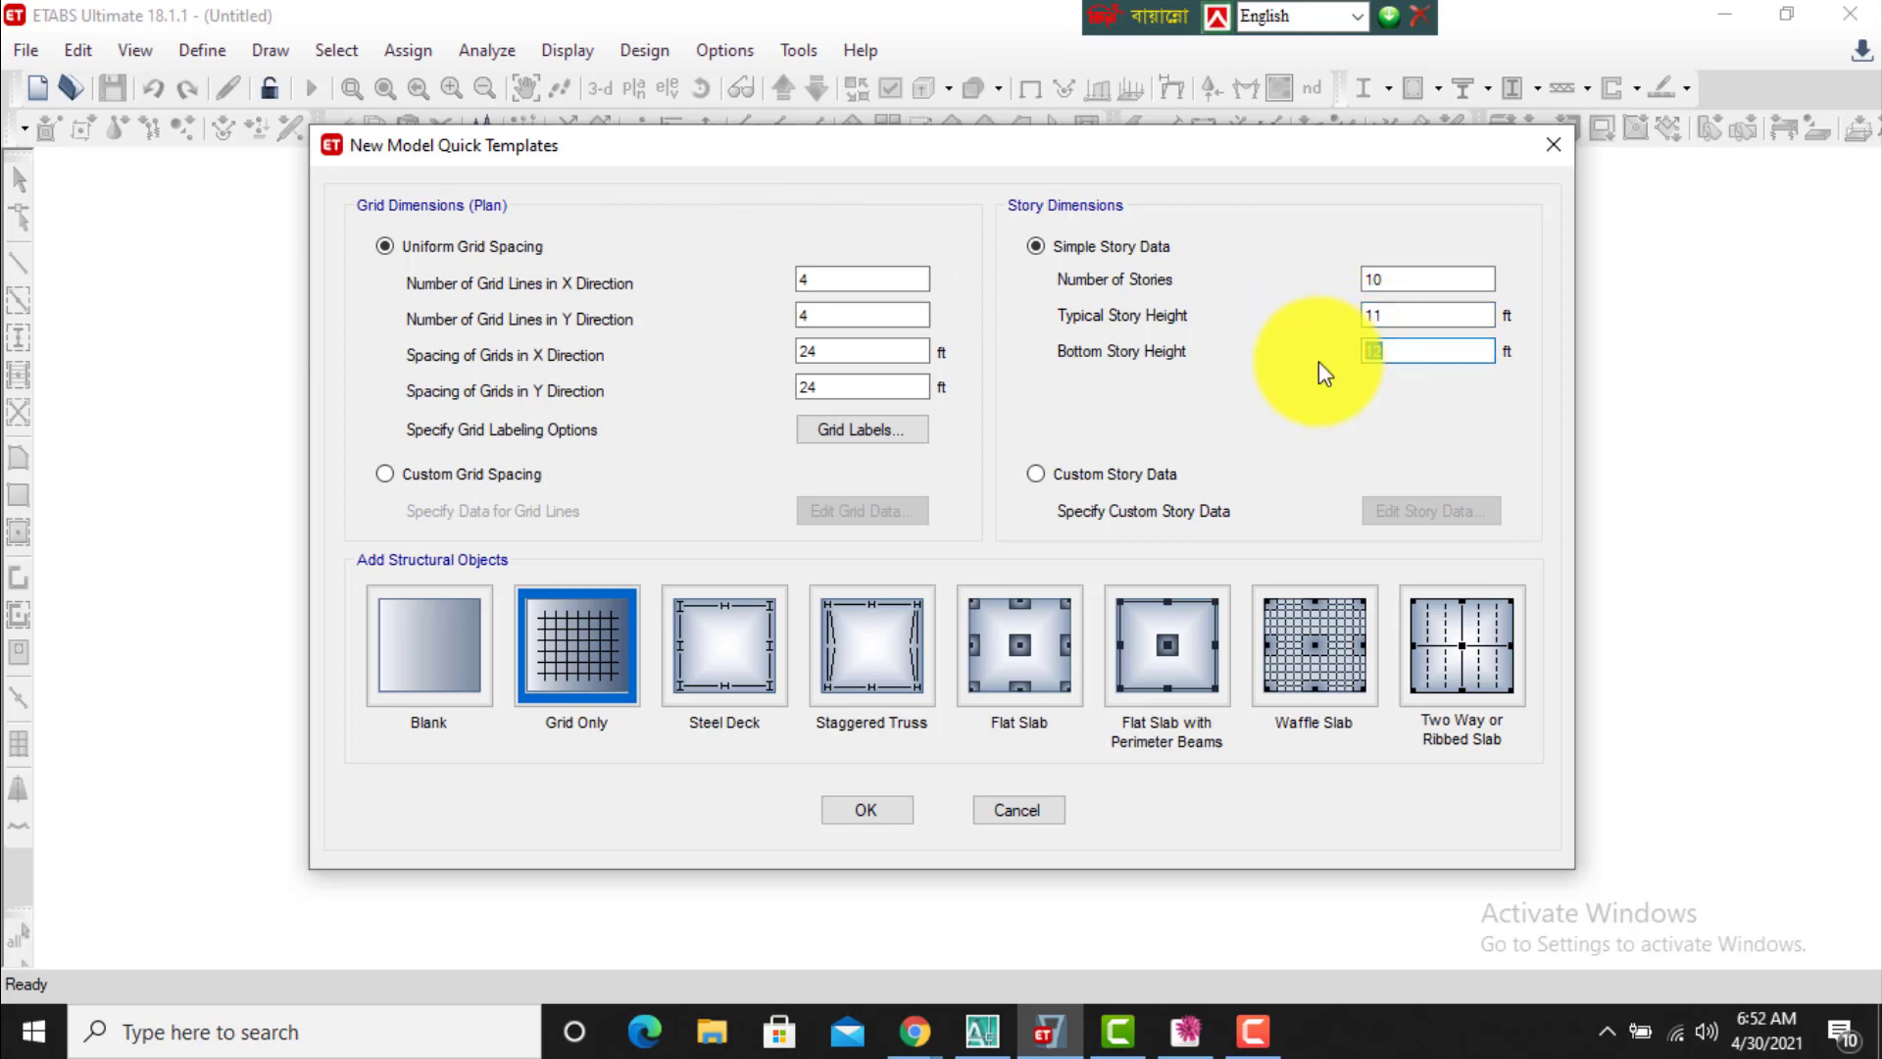
text(10)
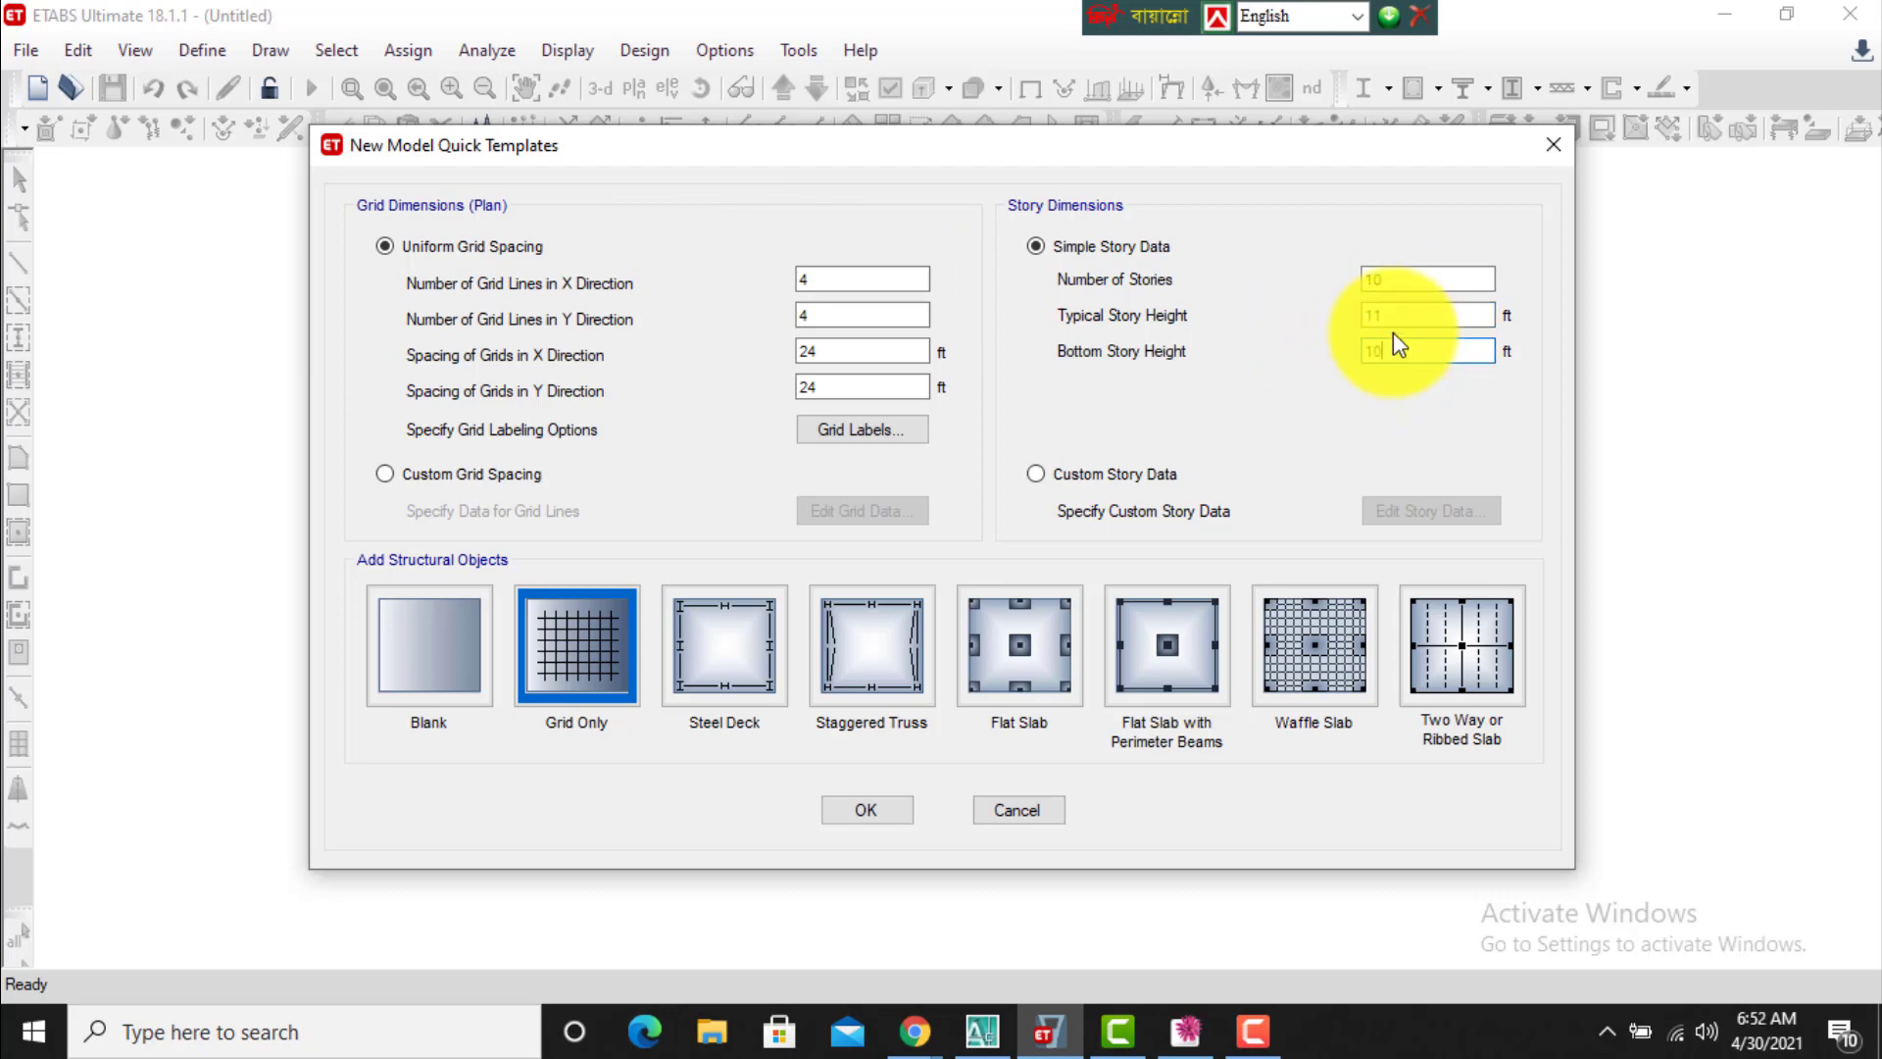
double_click(1400, 281)
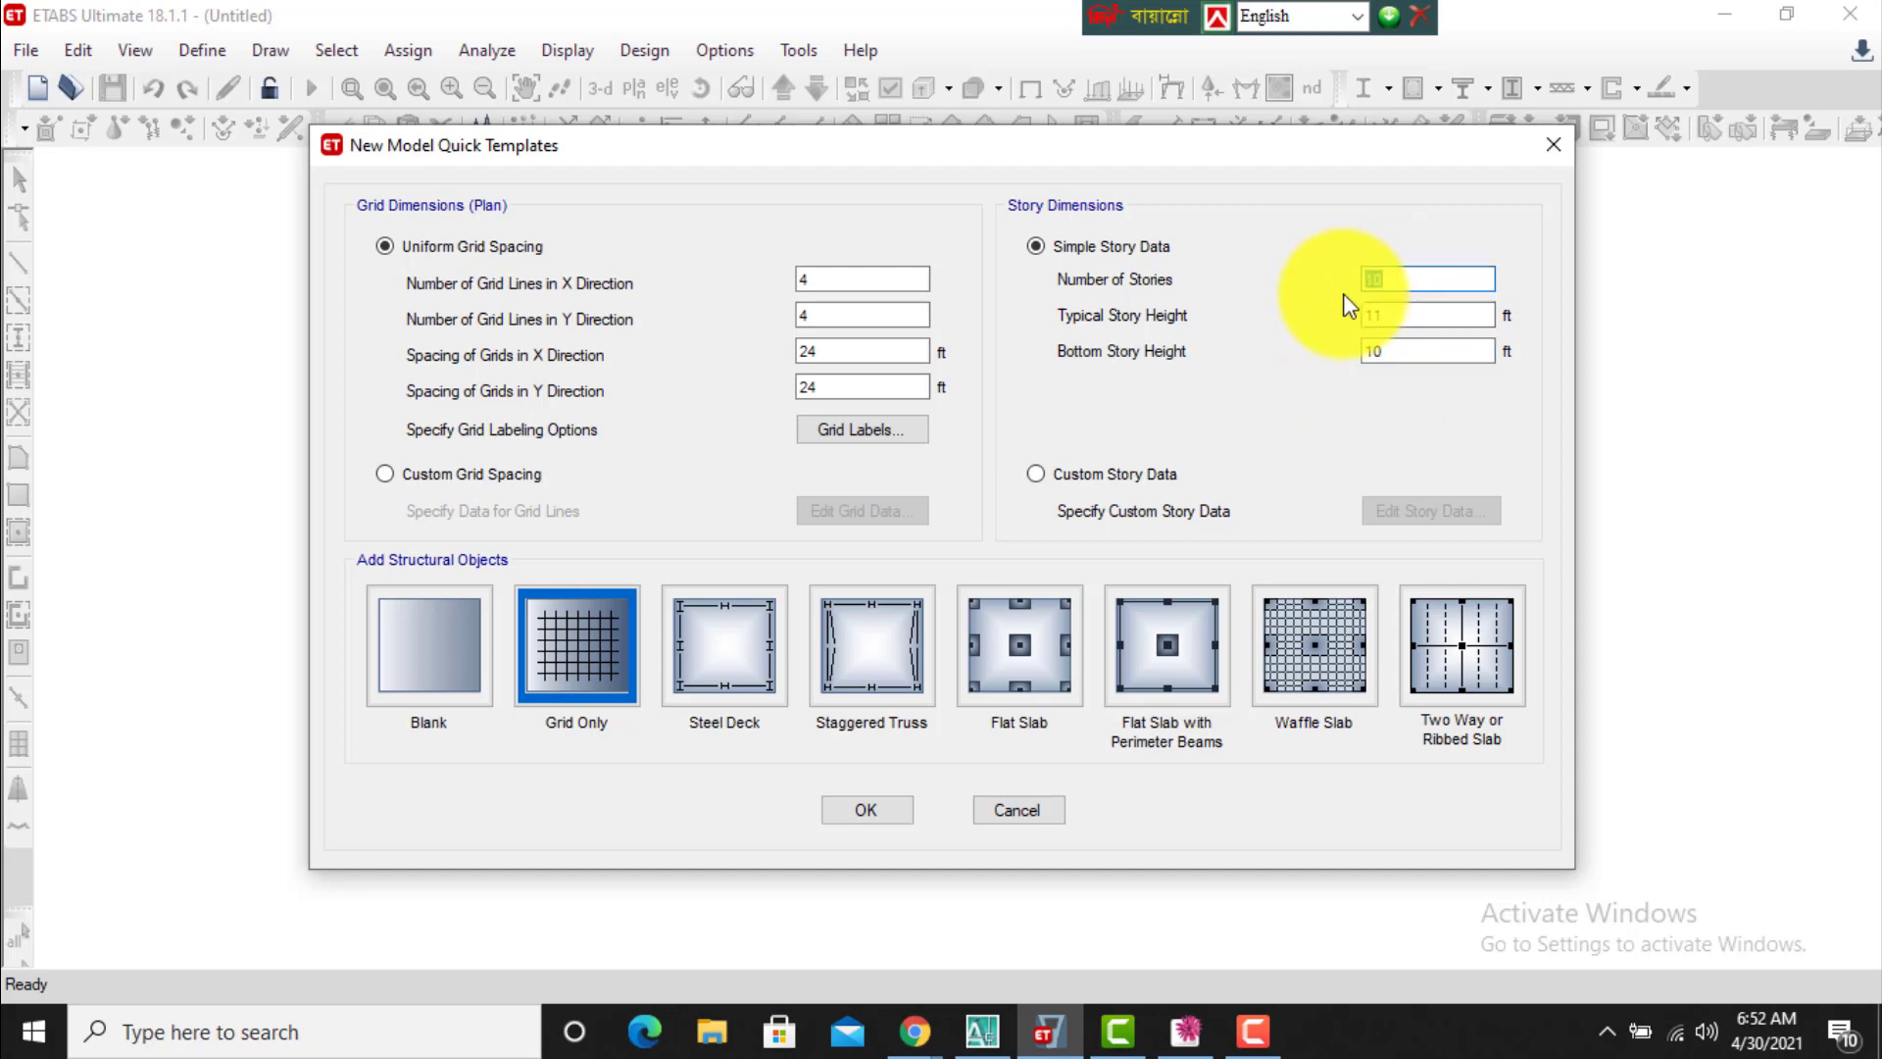
text(9)
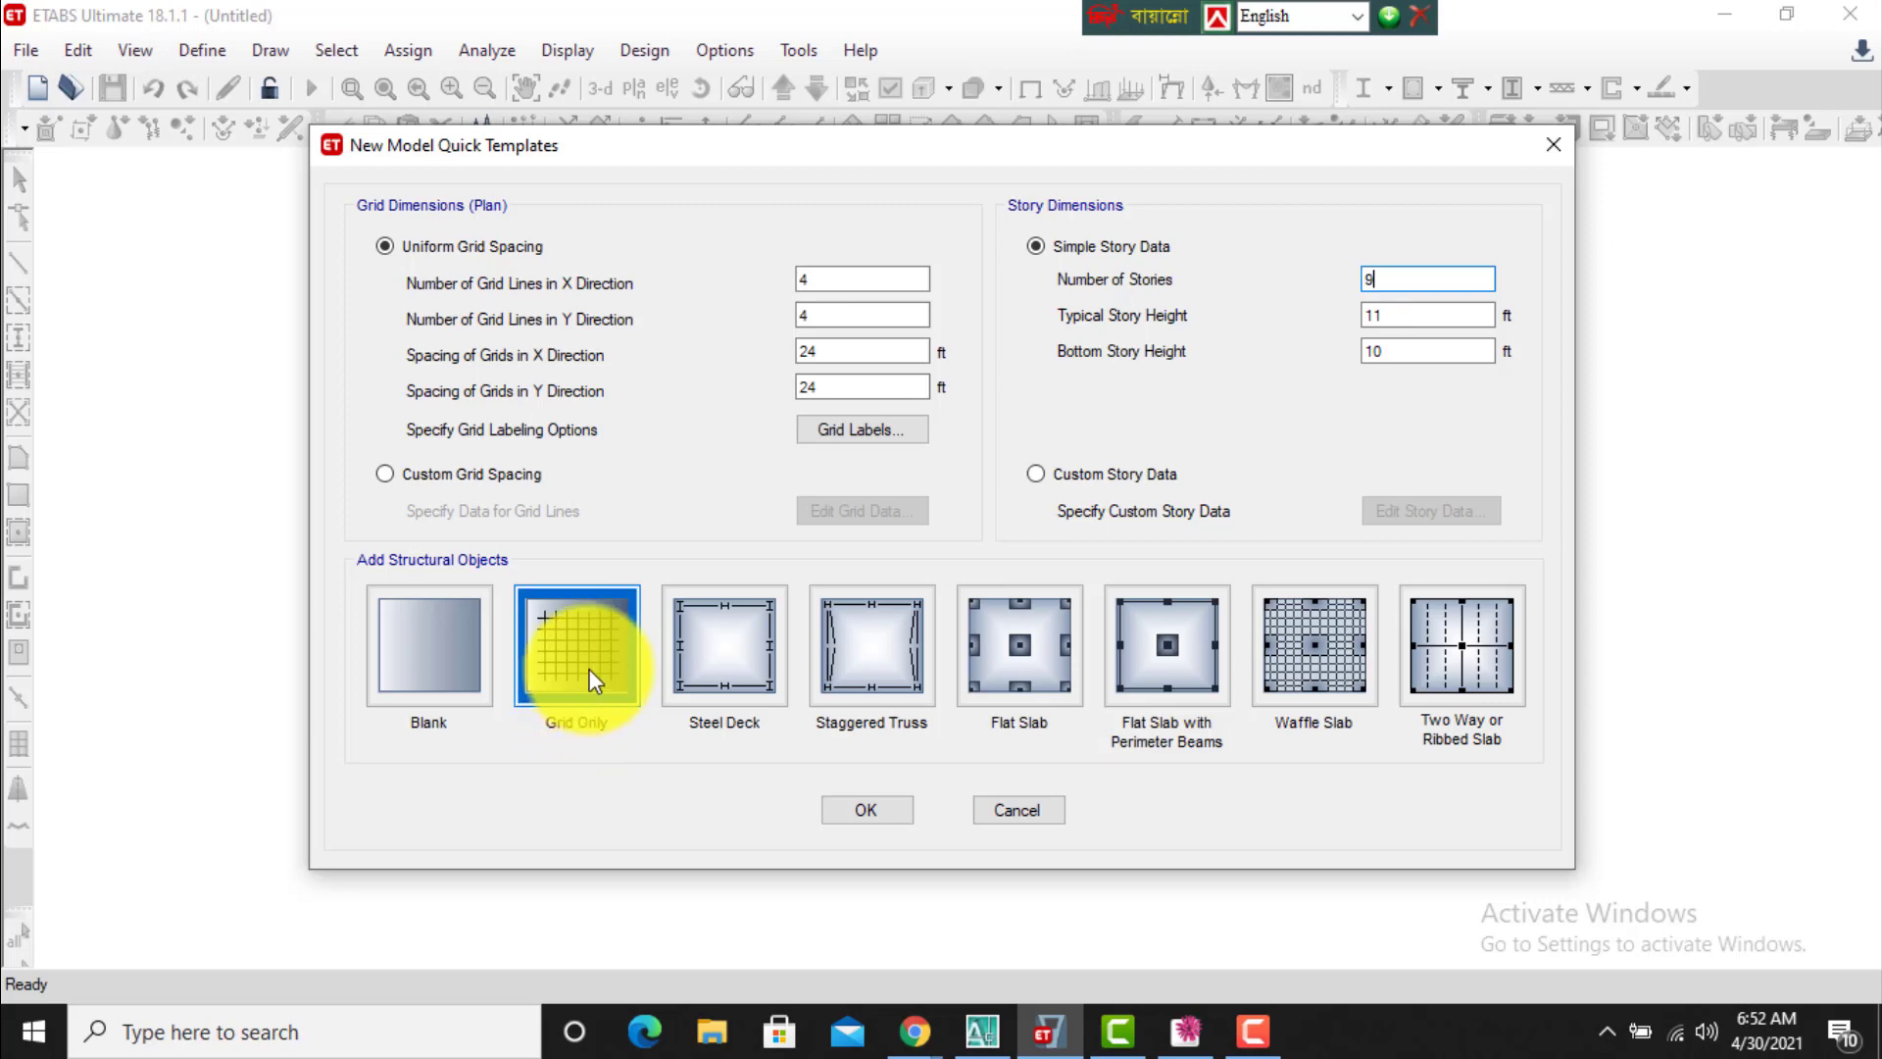
click(417, 649)
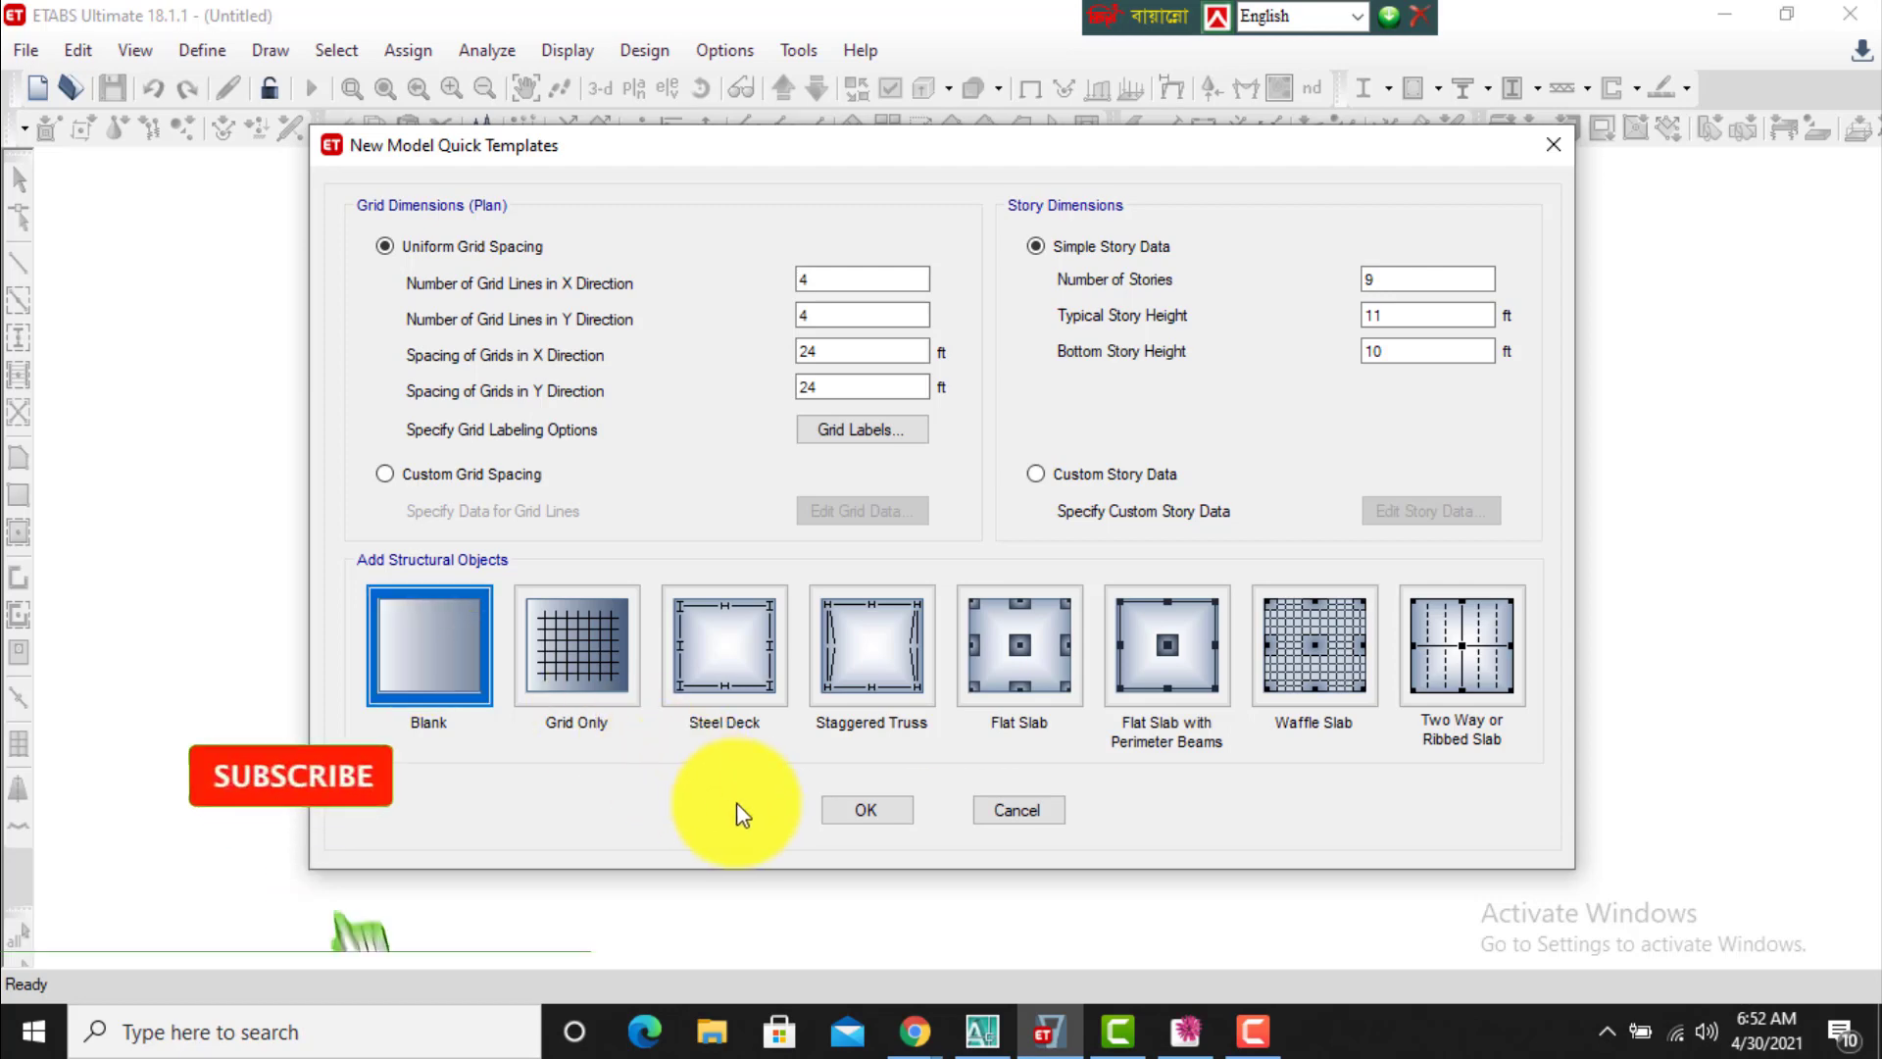
click(861, 809)
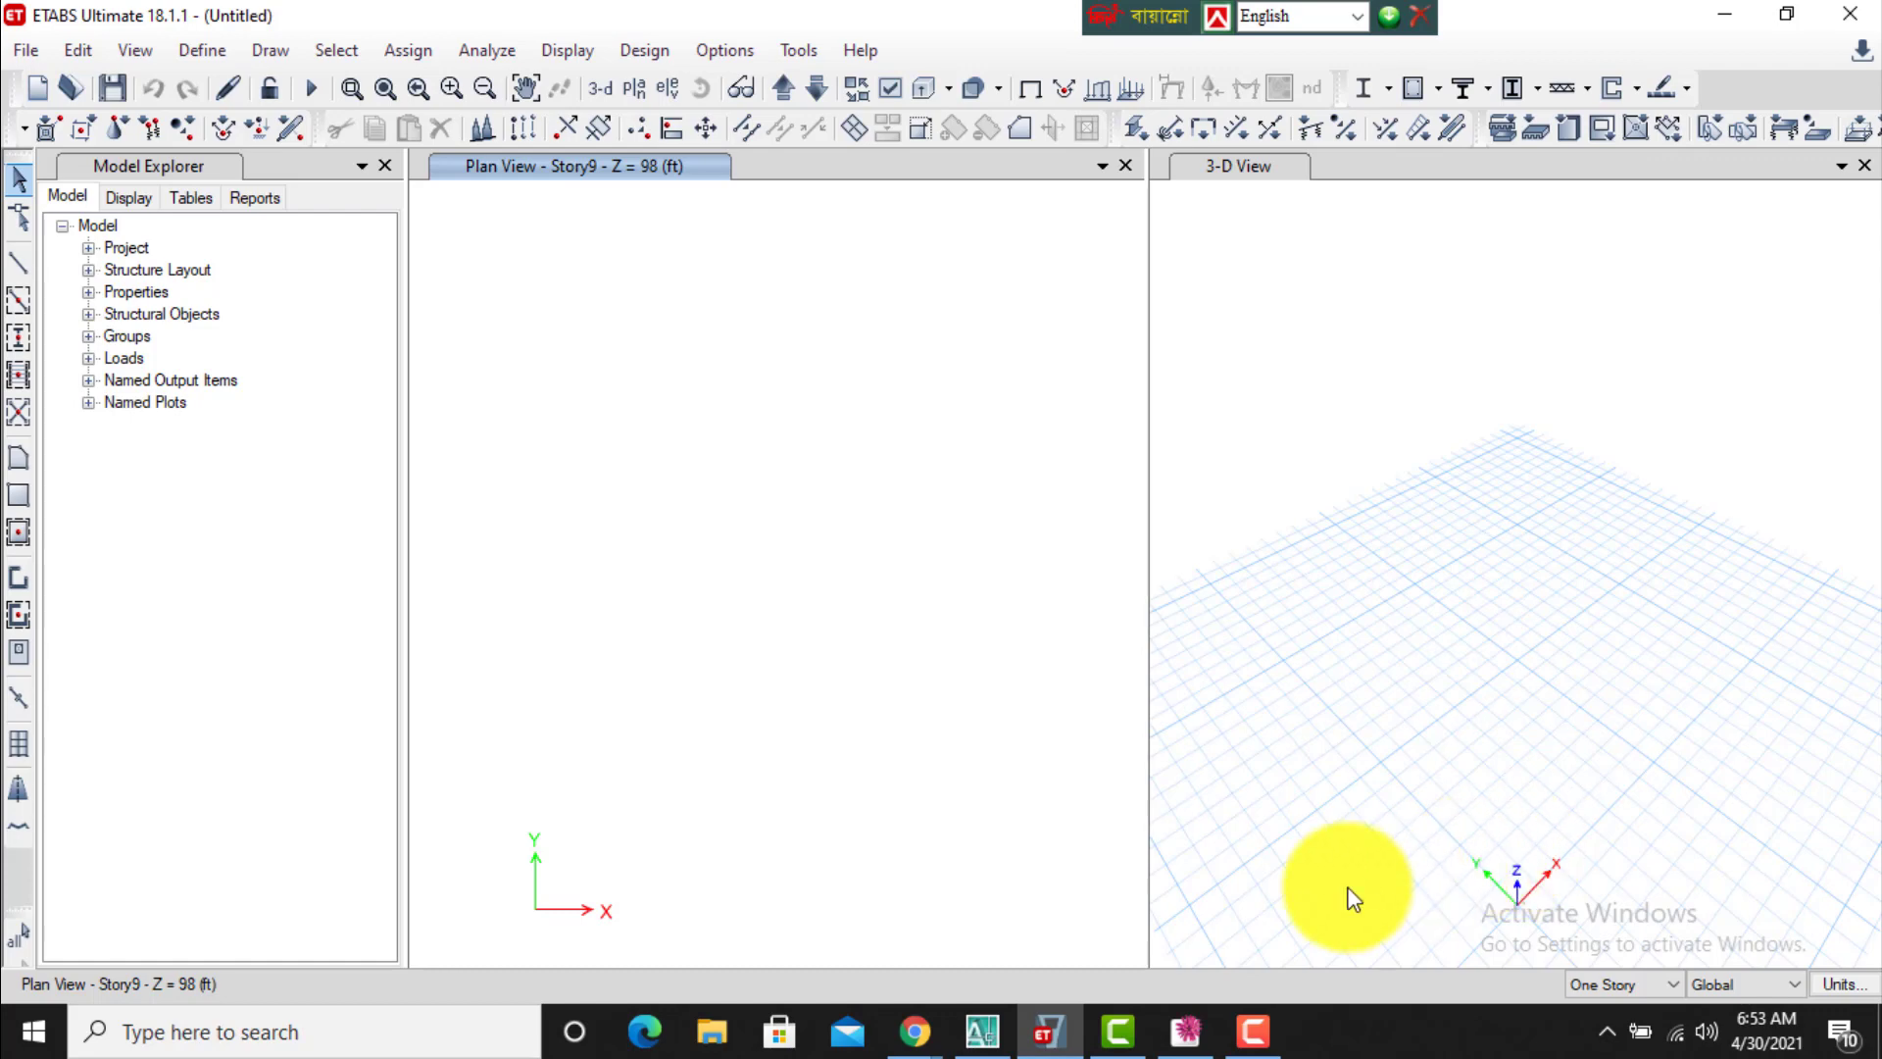
scroll(674, 601, down, 5)
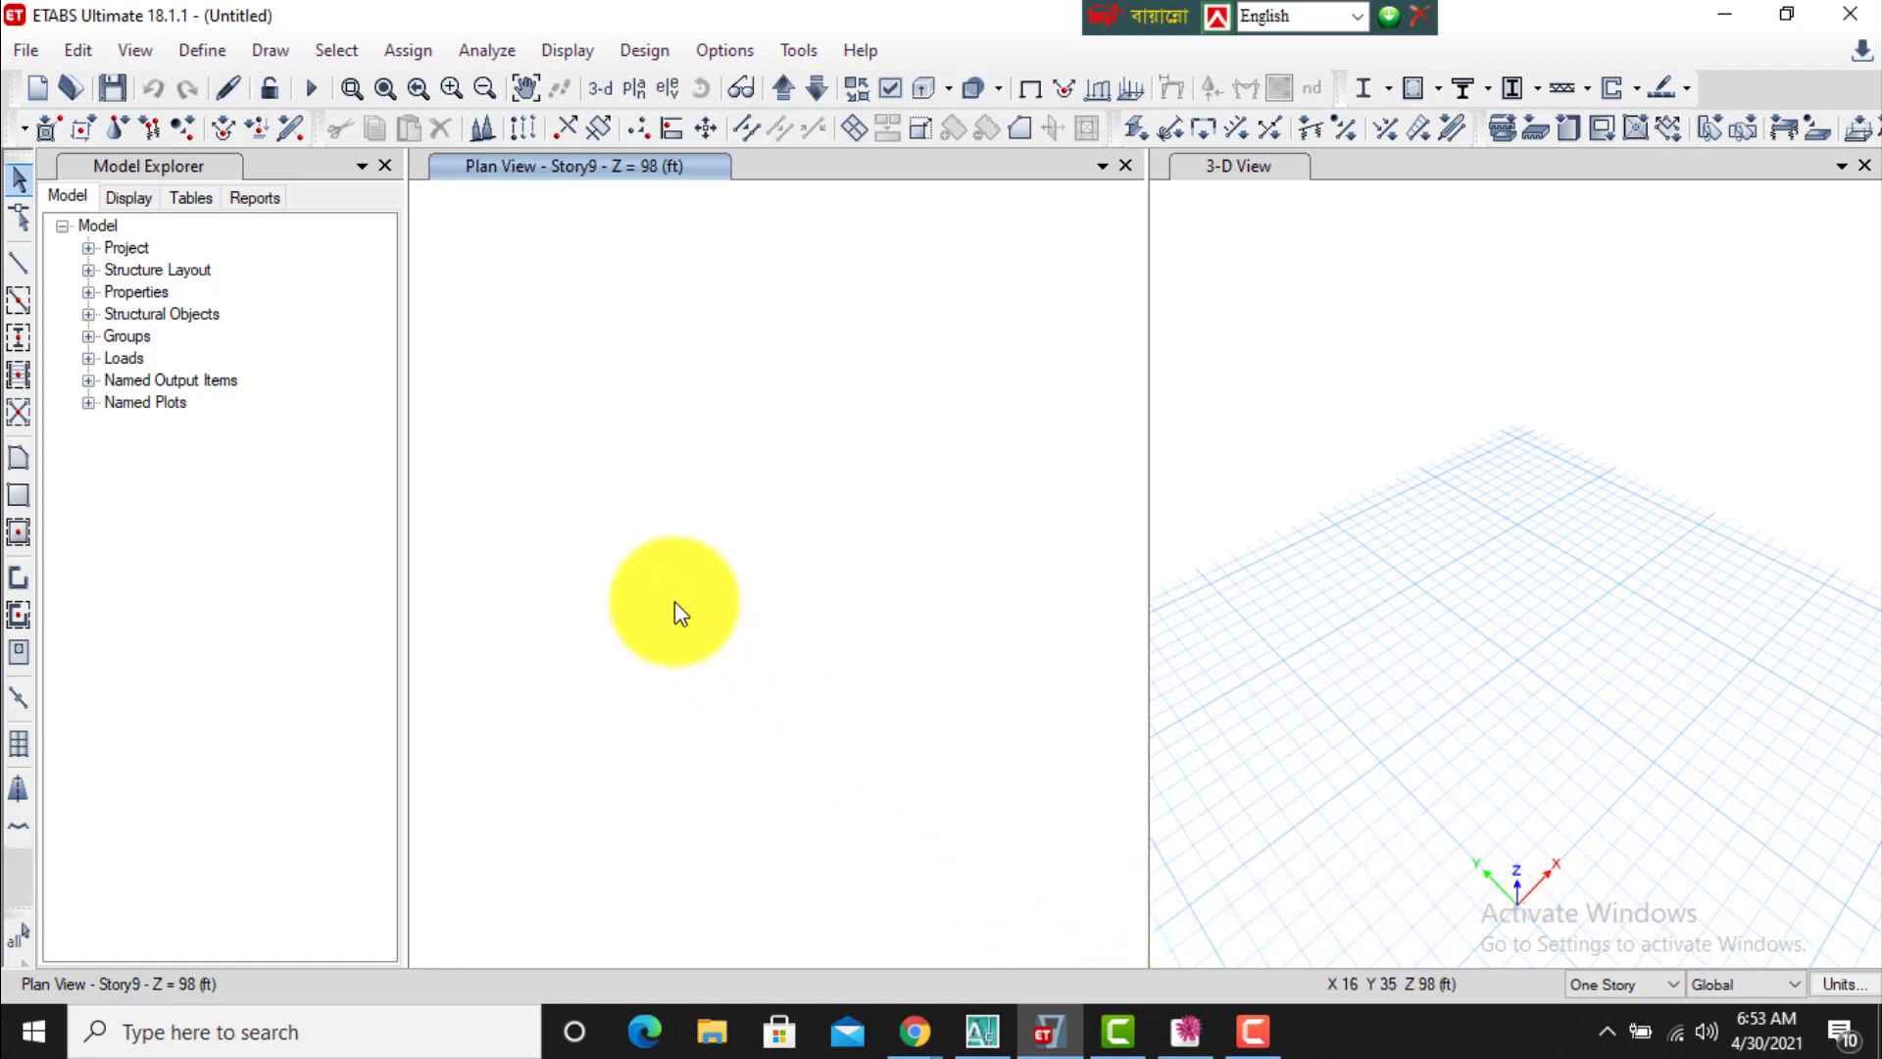
scroll(686, 632, up, 6)
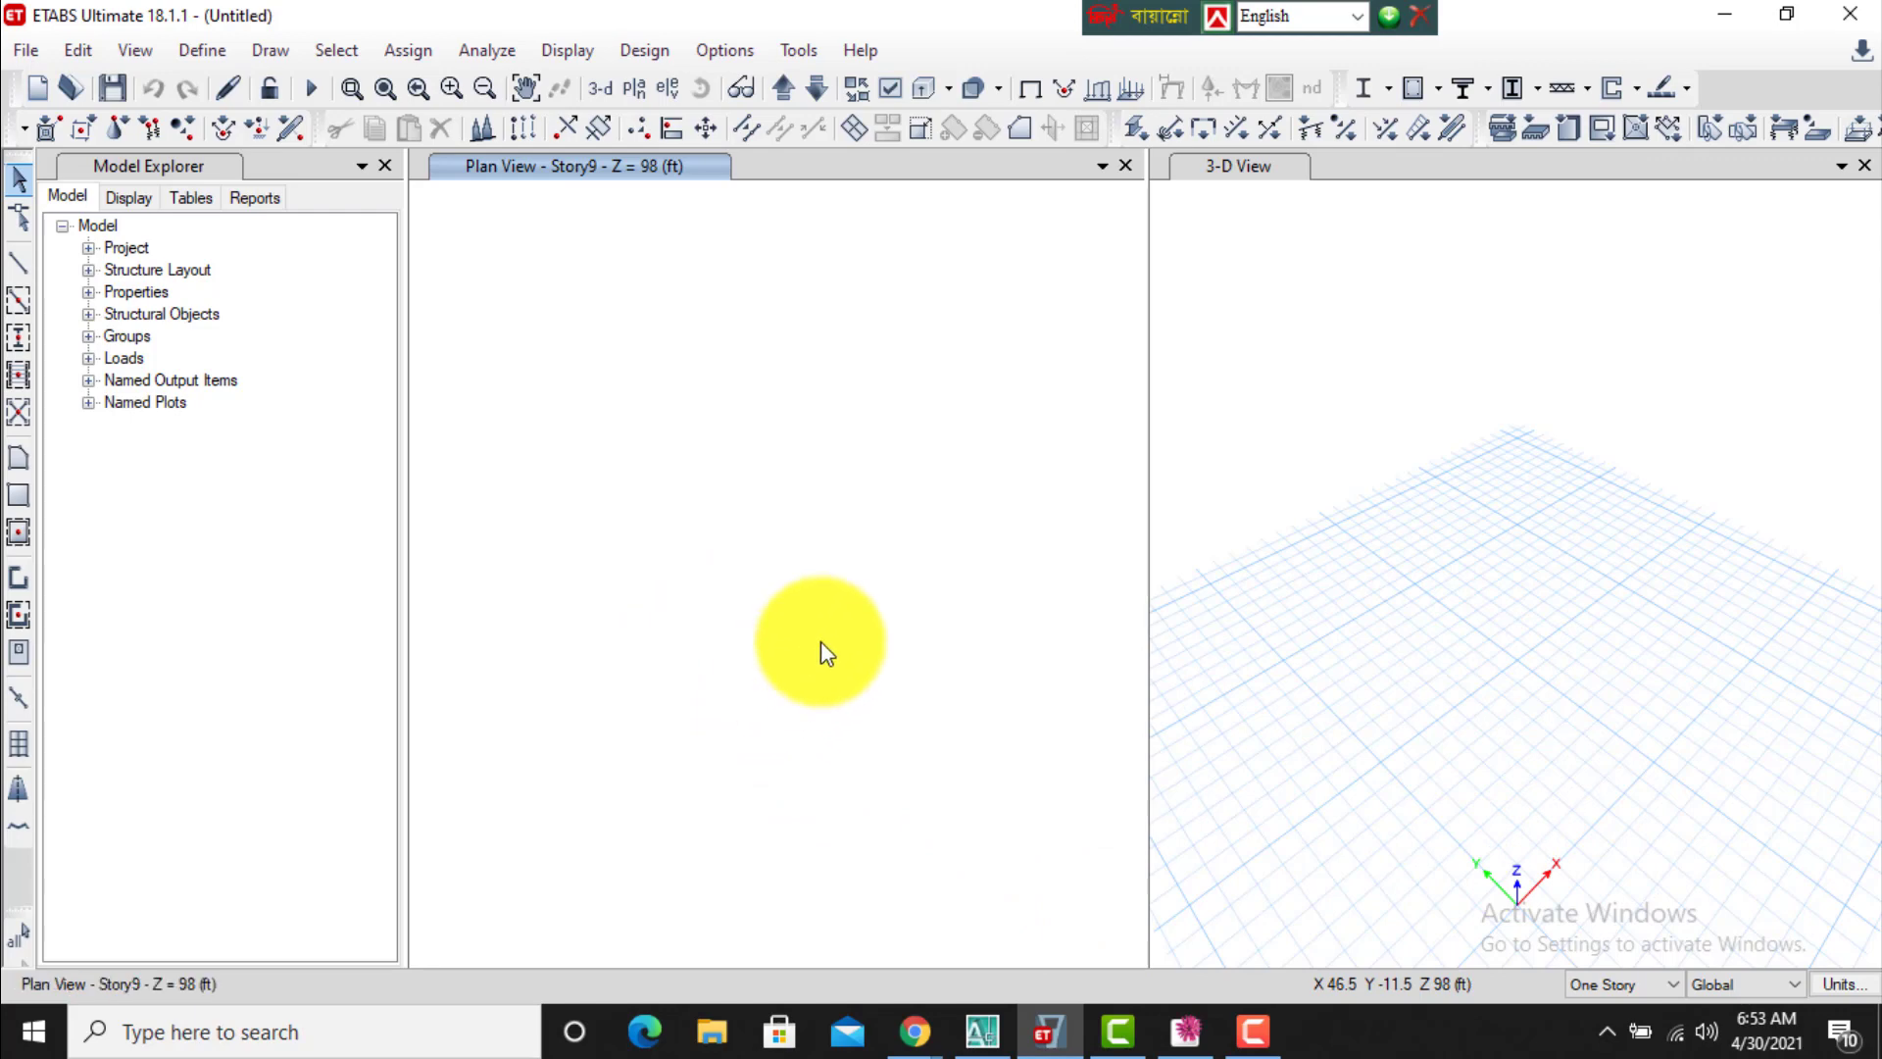
click(1502, 630)
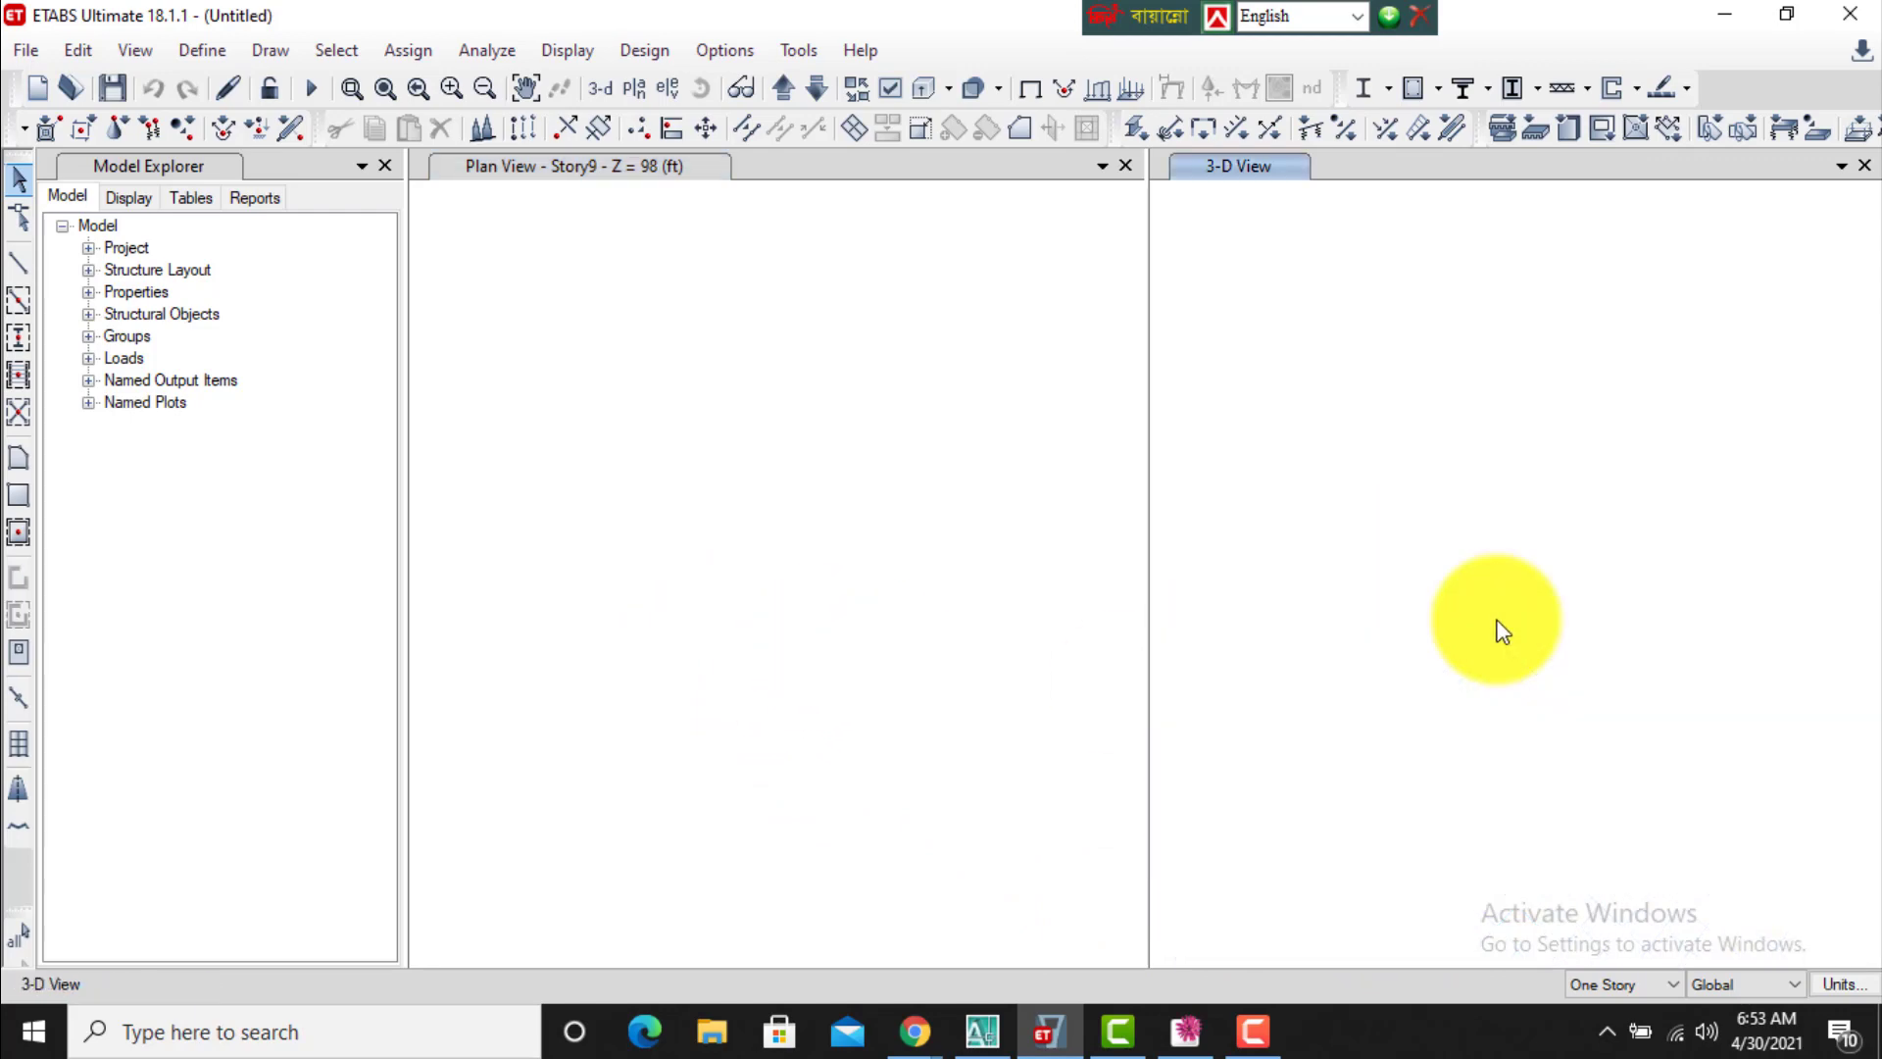
scroll(1494, 637, down, 5)
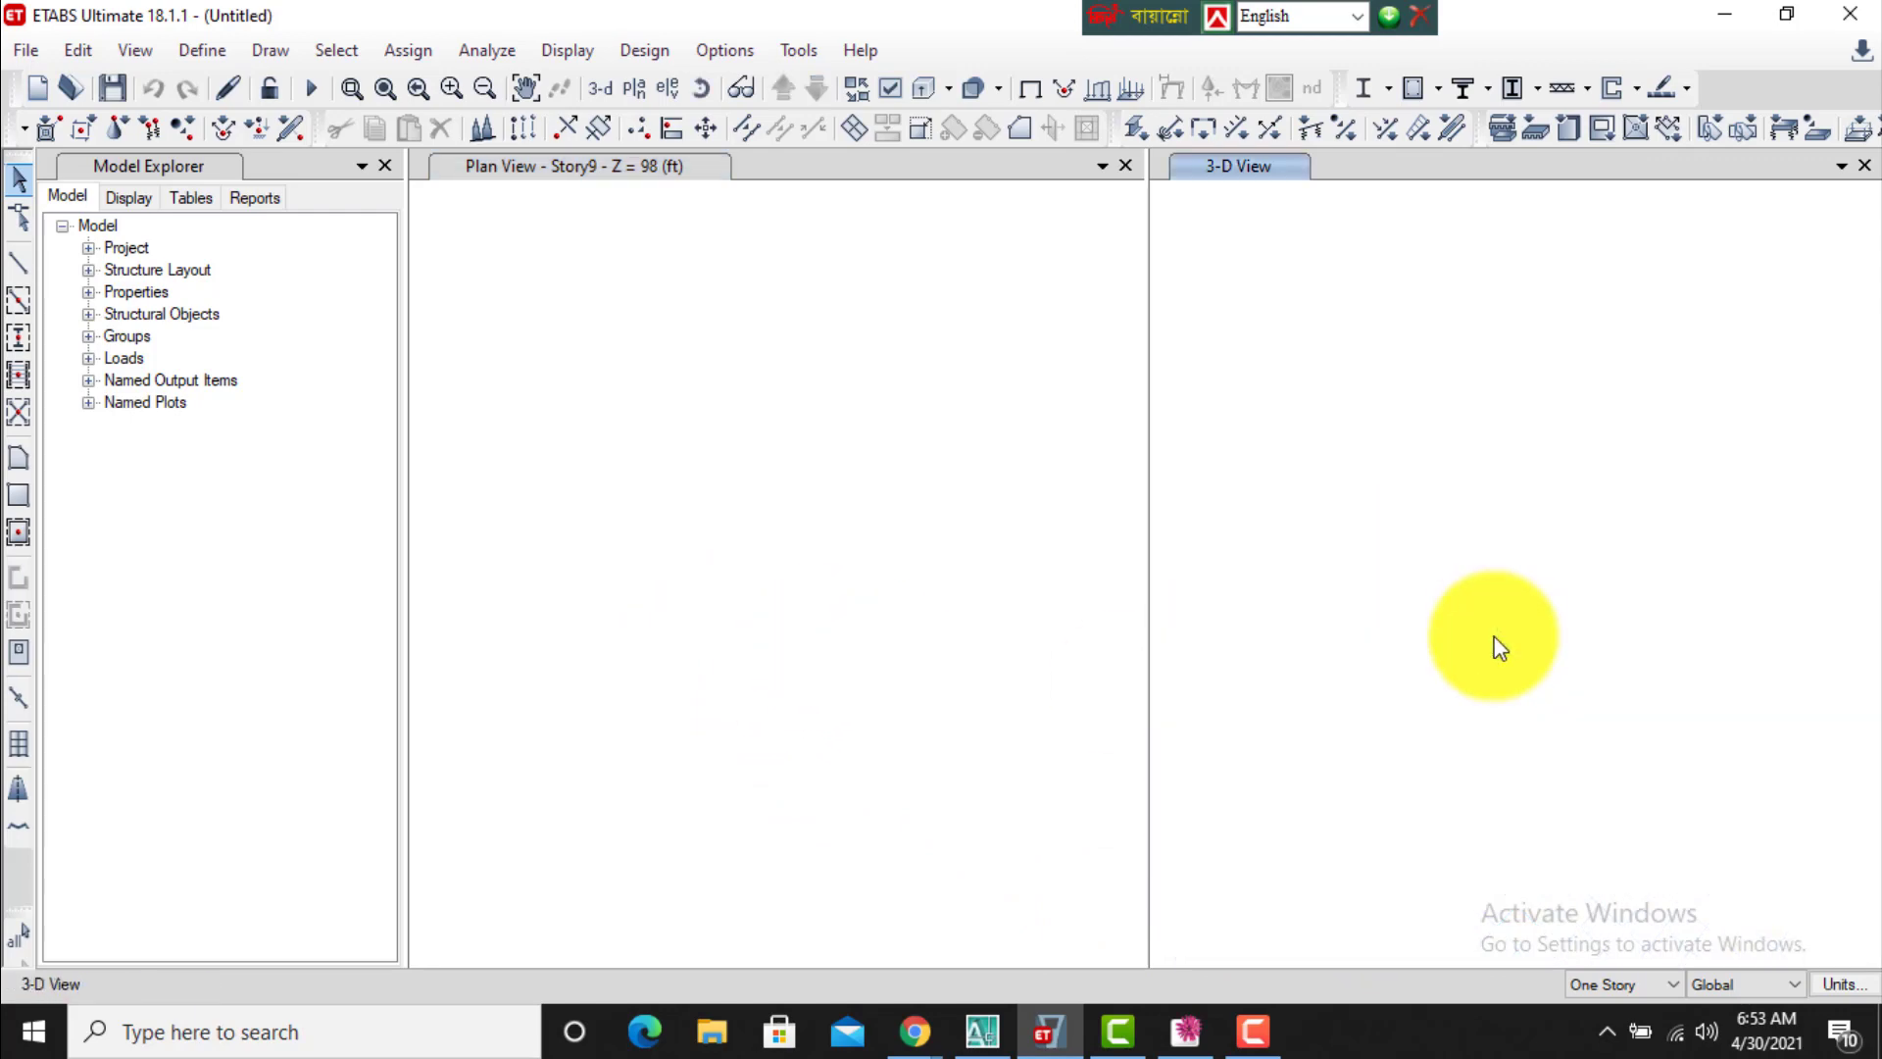
scroll(1590, 447, up, 4)
middle_drag(1590, 447, 1527, 845)
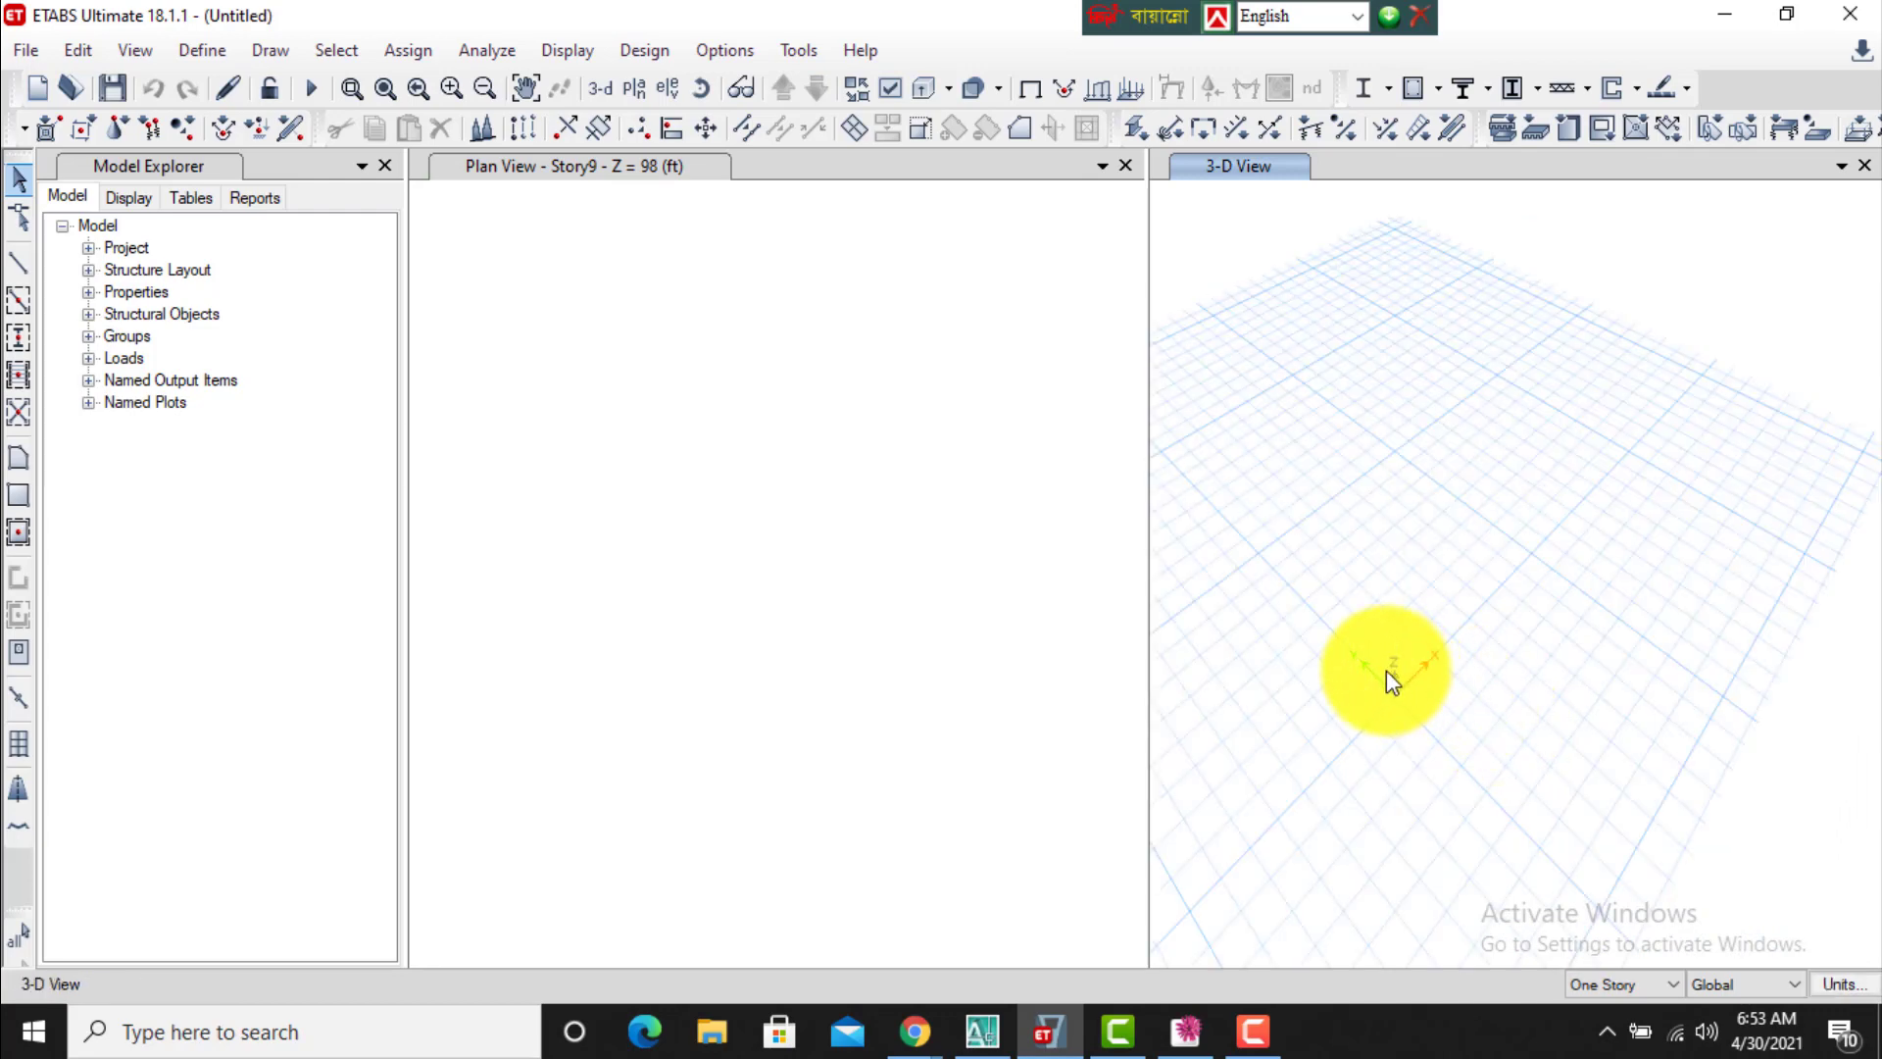
scroll(921, 636, up, 3)
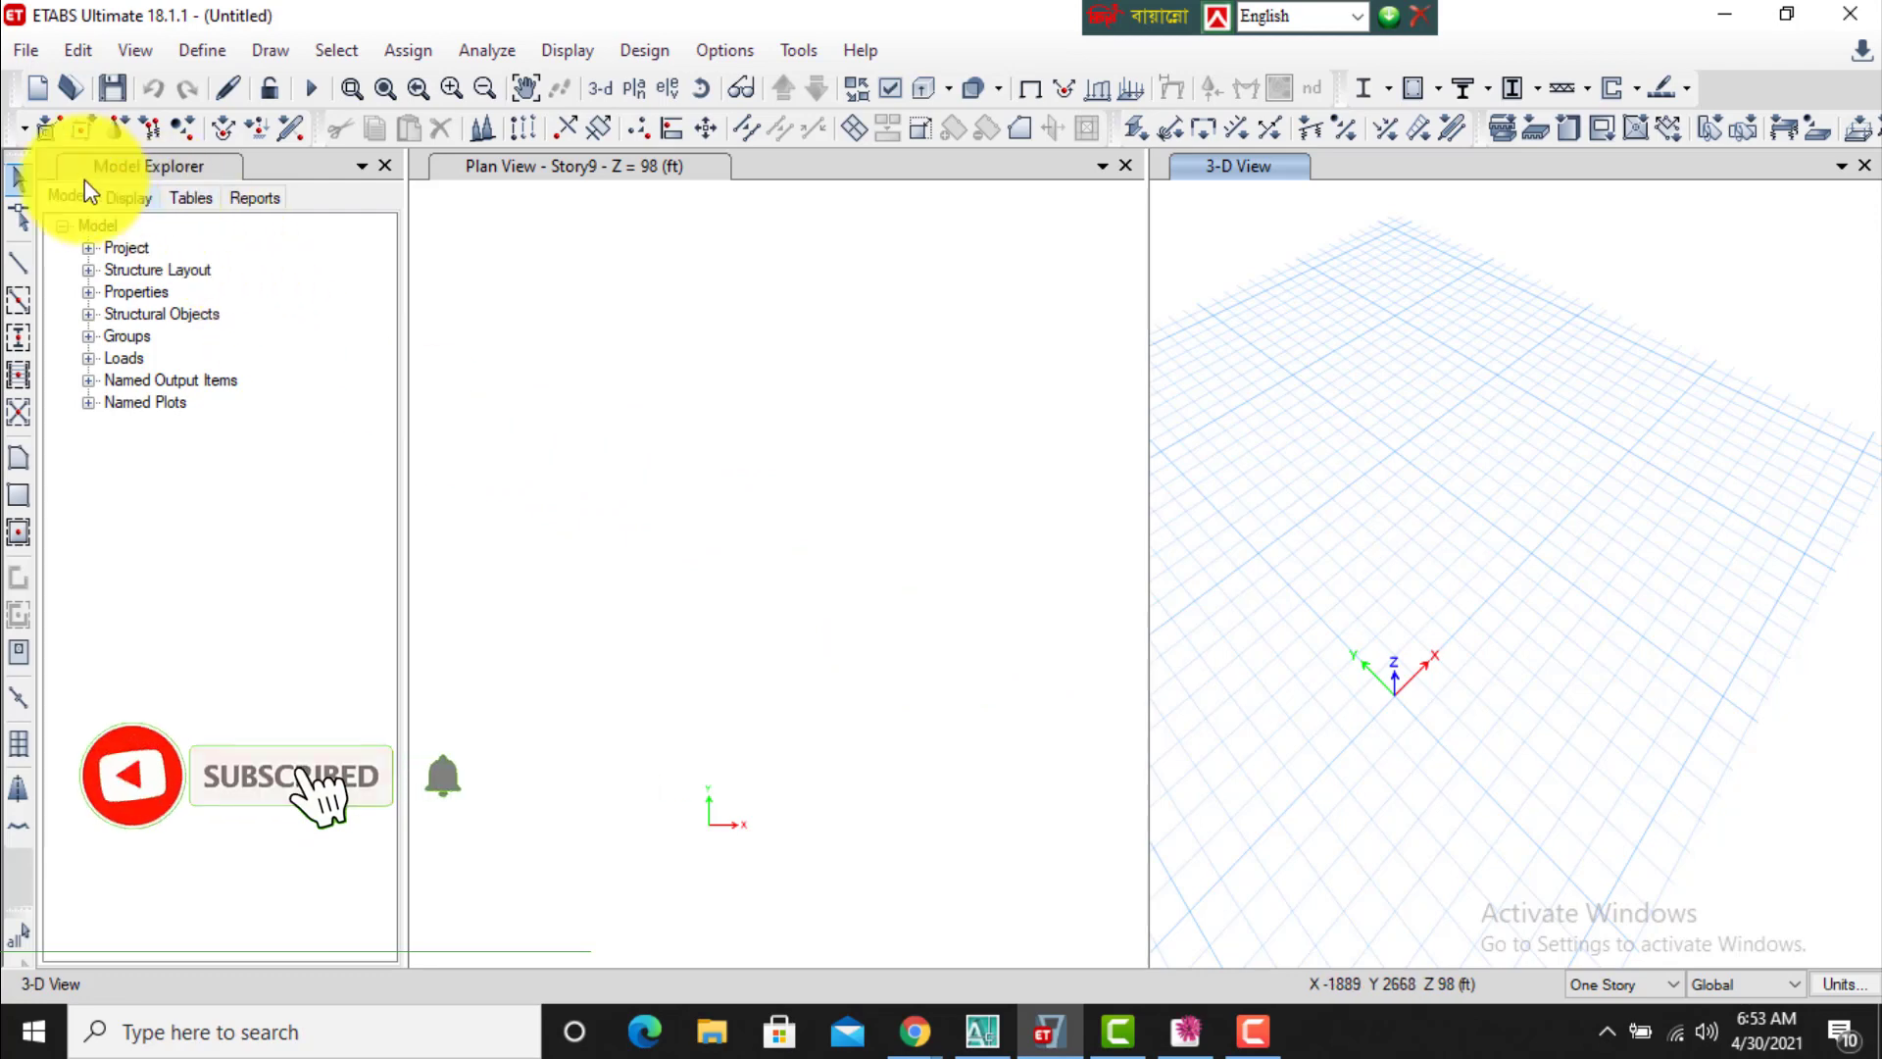
Open etabs grid.dxf from the Image Tower folder for import as an architectural plan.
click(28, 59)
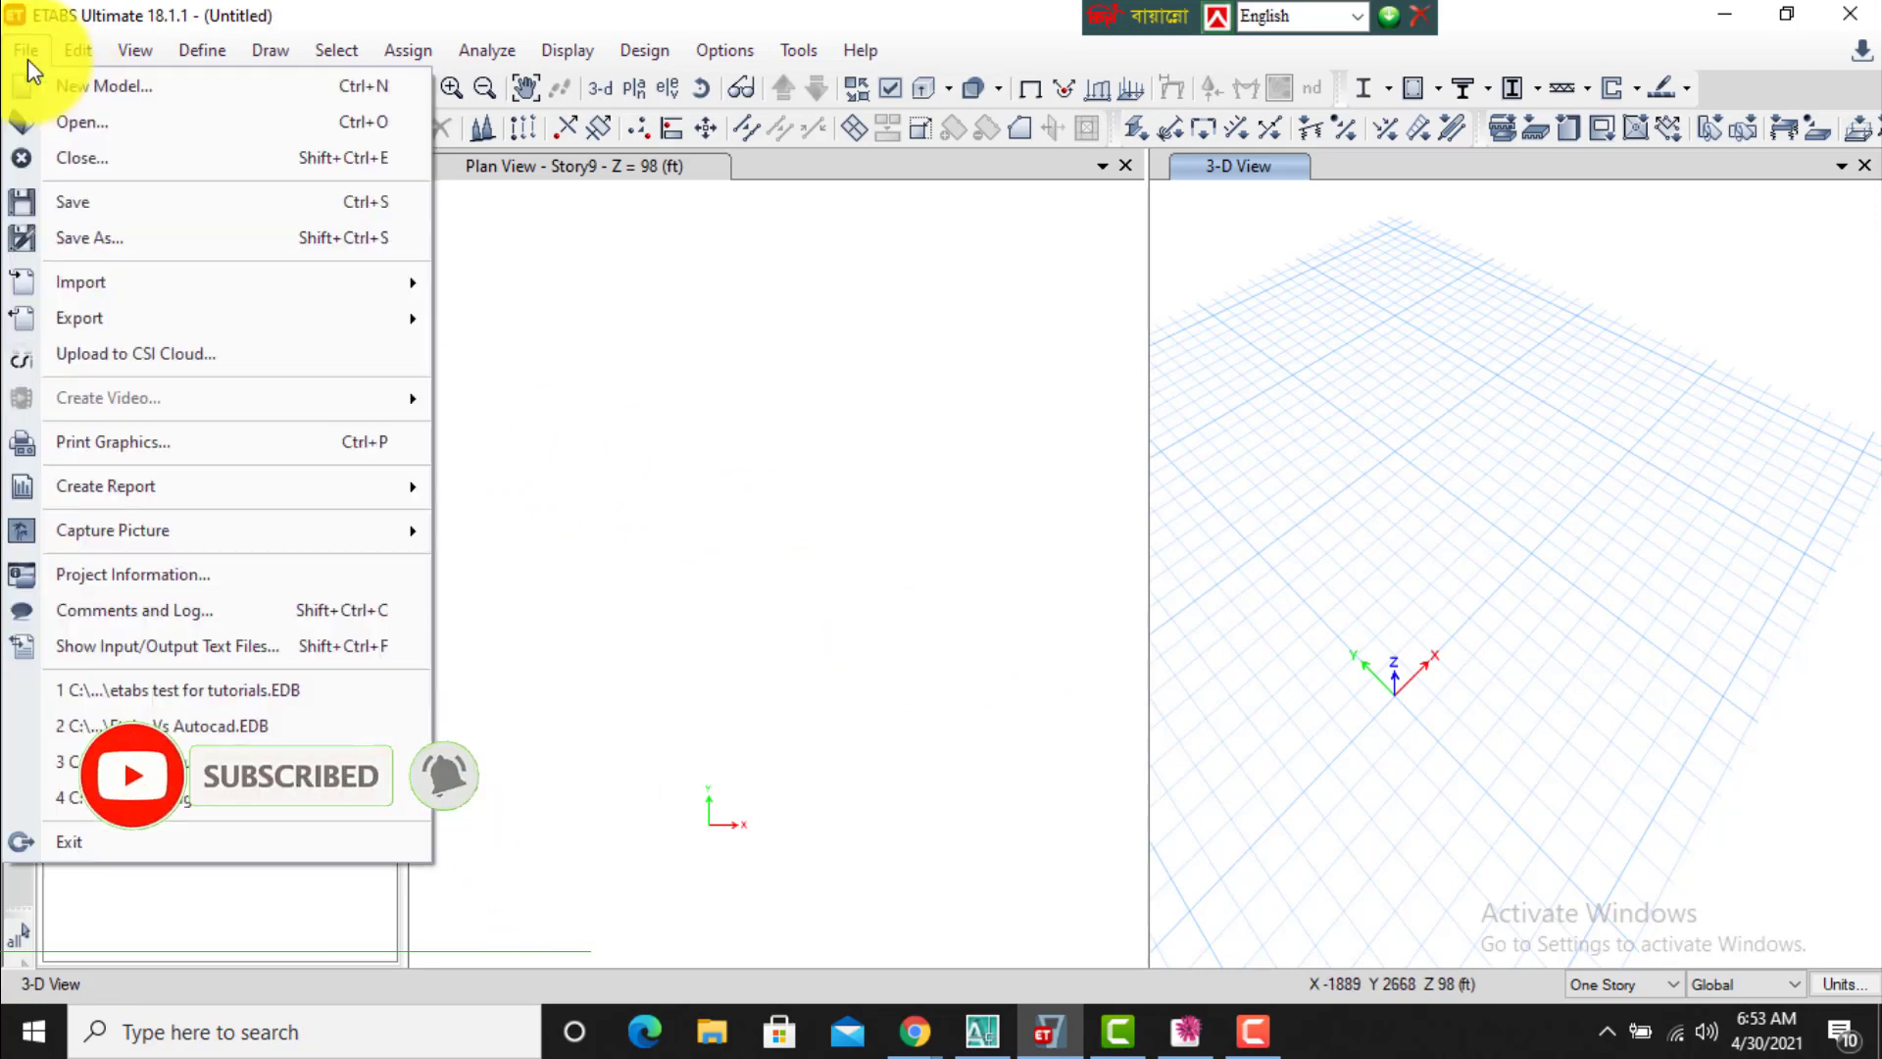
mouse_move(127, 292)
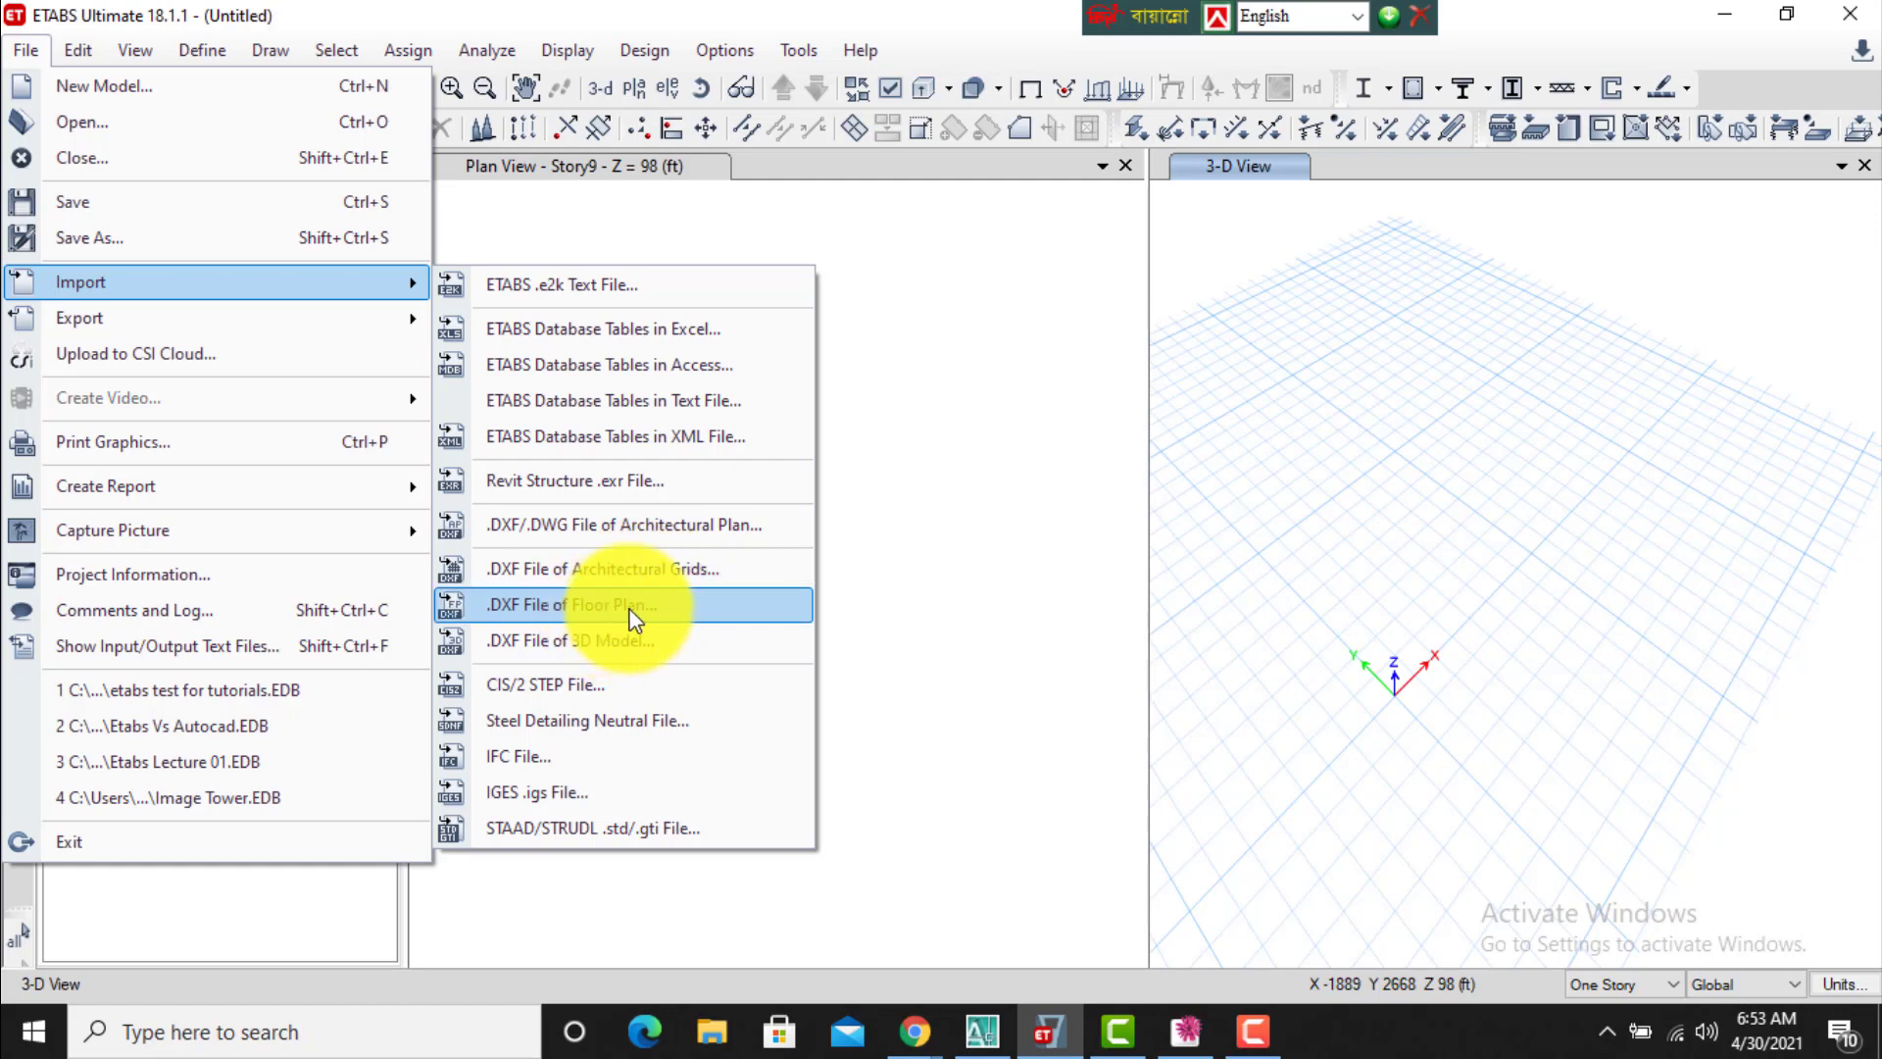
click(711, 527)
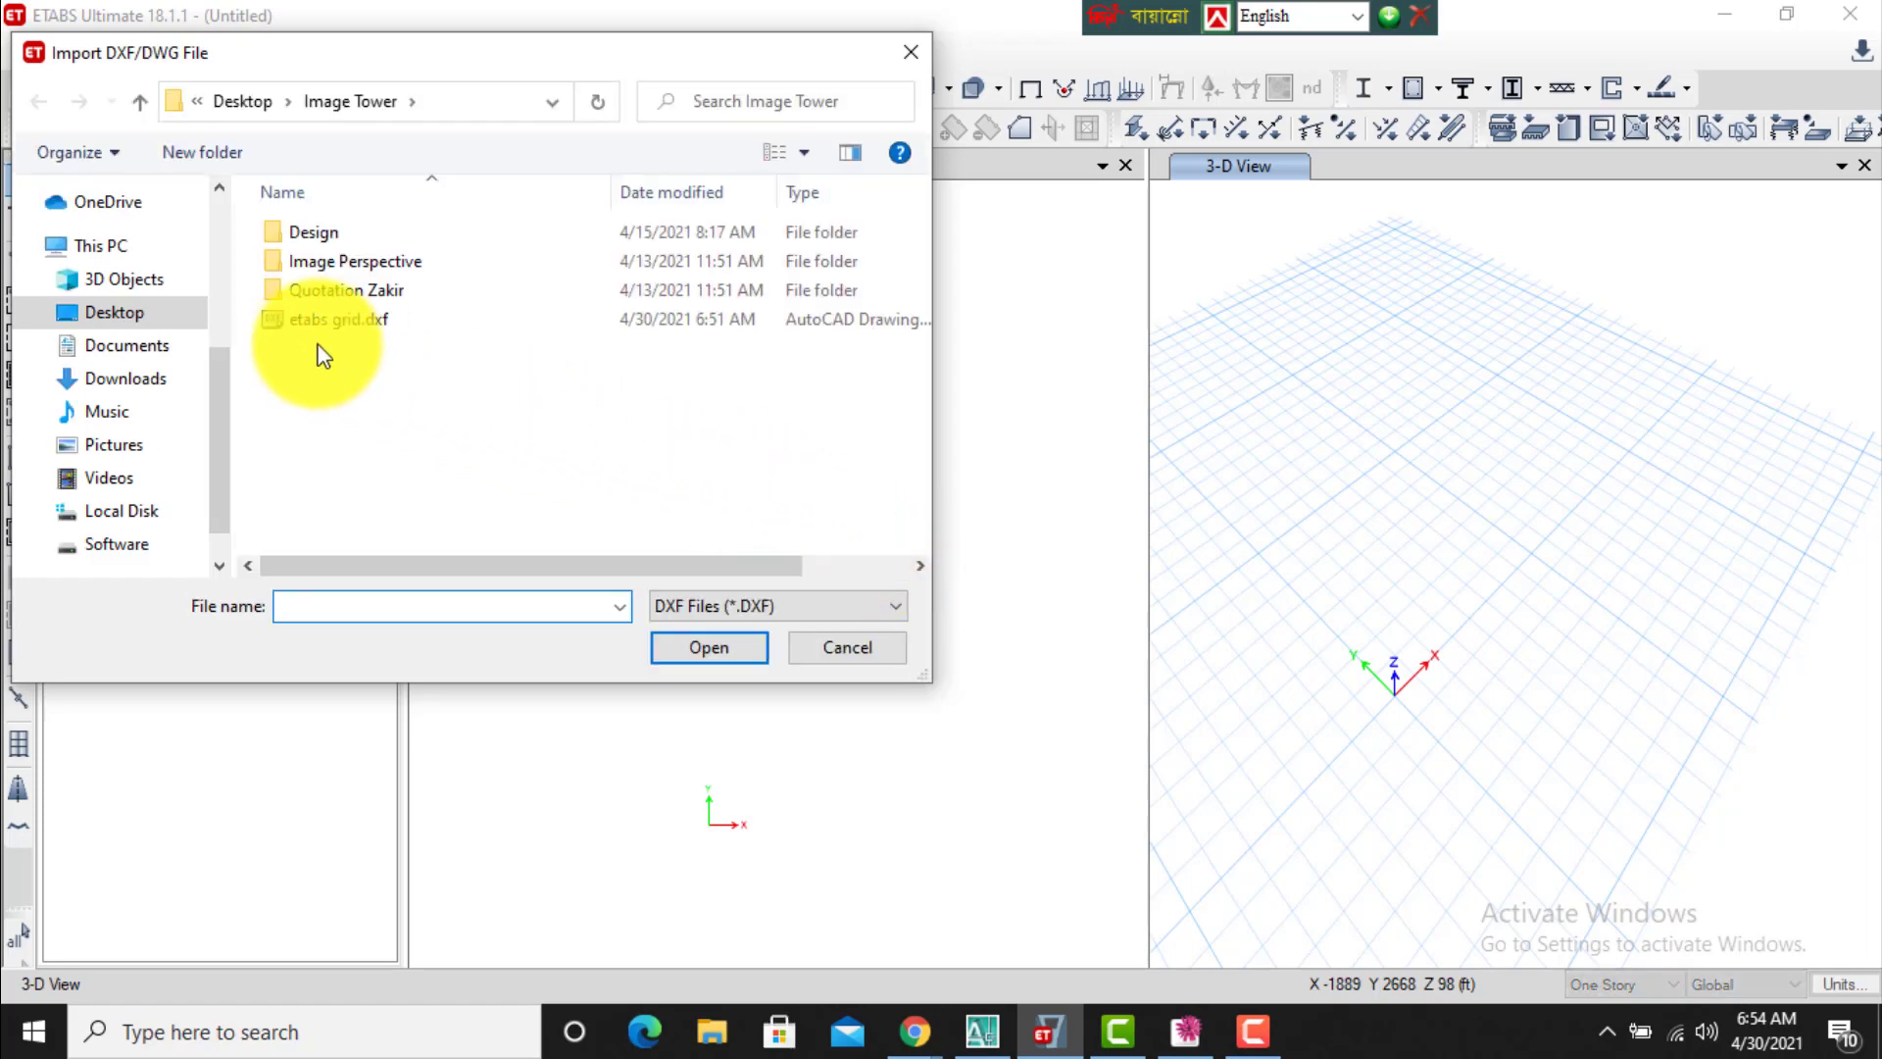
click(316, 323)
click(732, 658)
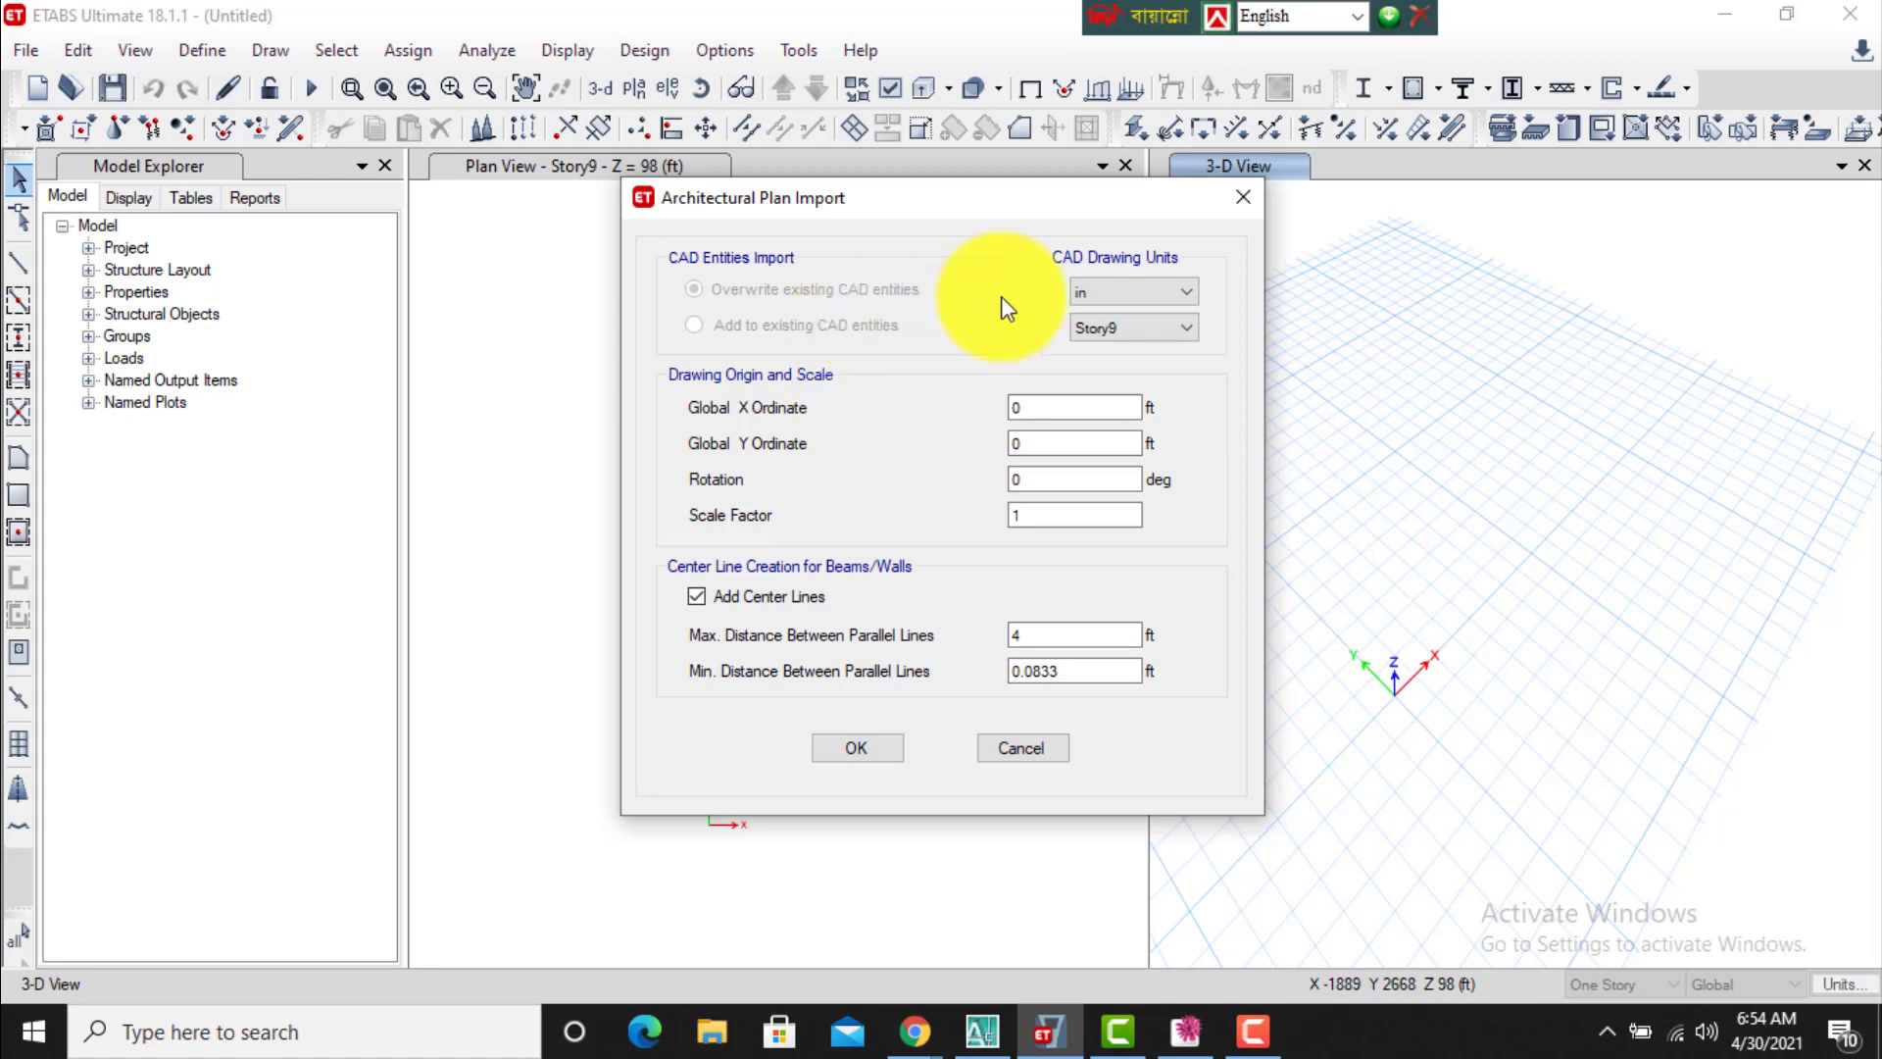
Try to import the architectural plan onto Story9 with inch drawing units and Add Center Lines turned off.
click(1149, 290)
click(1149, 290)
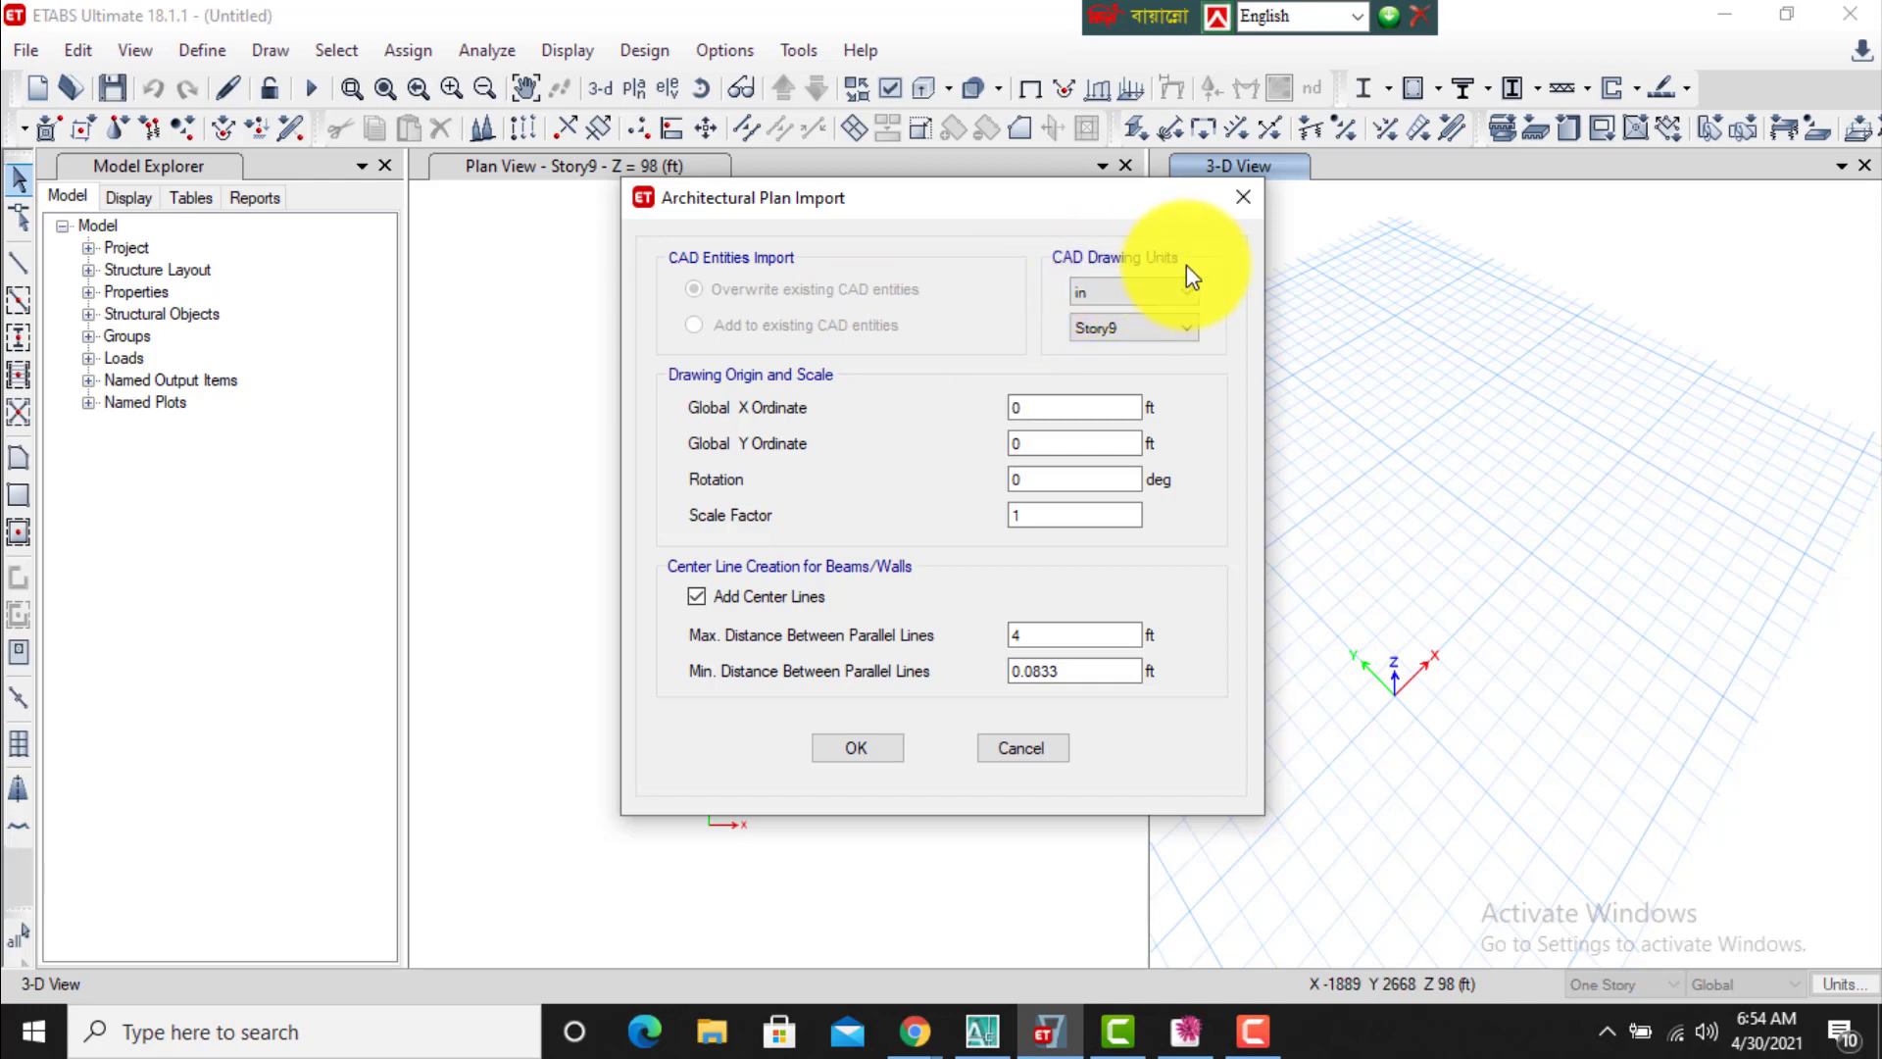
click(1143, 333)
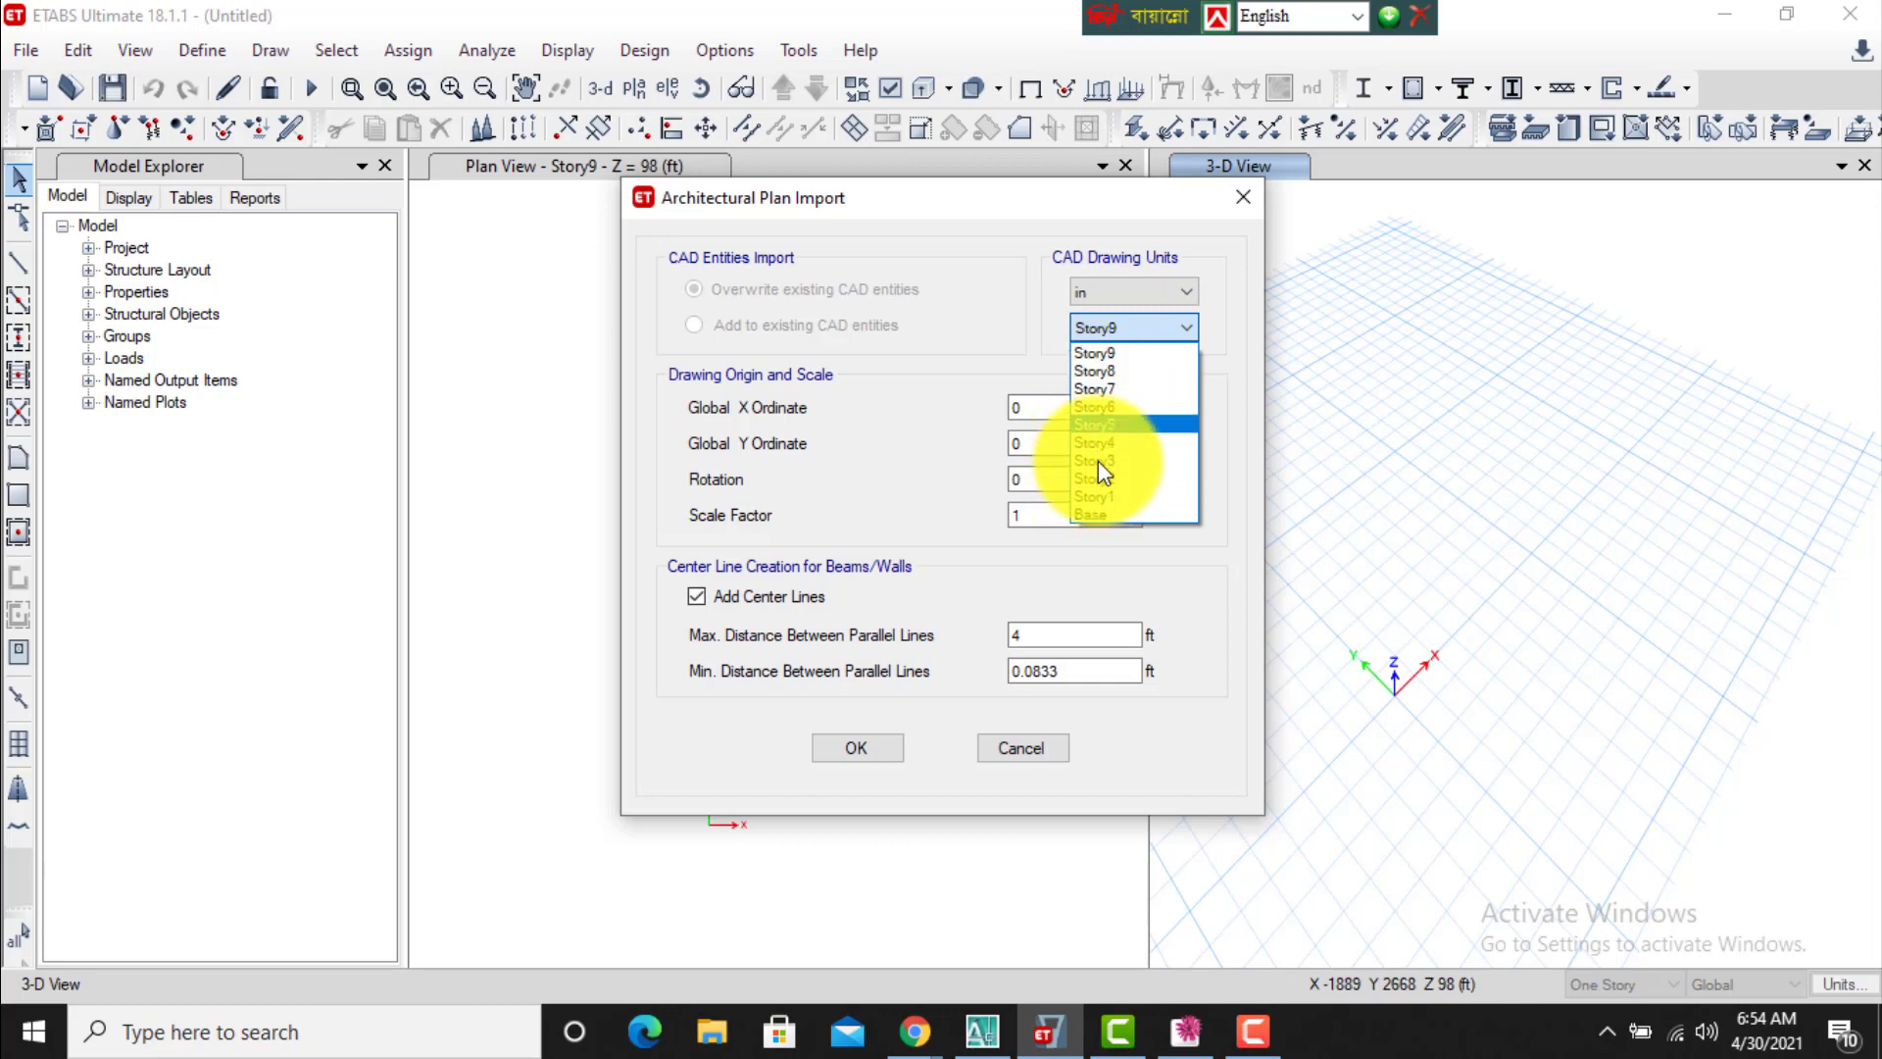
click(1000, 366)
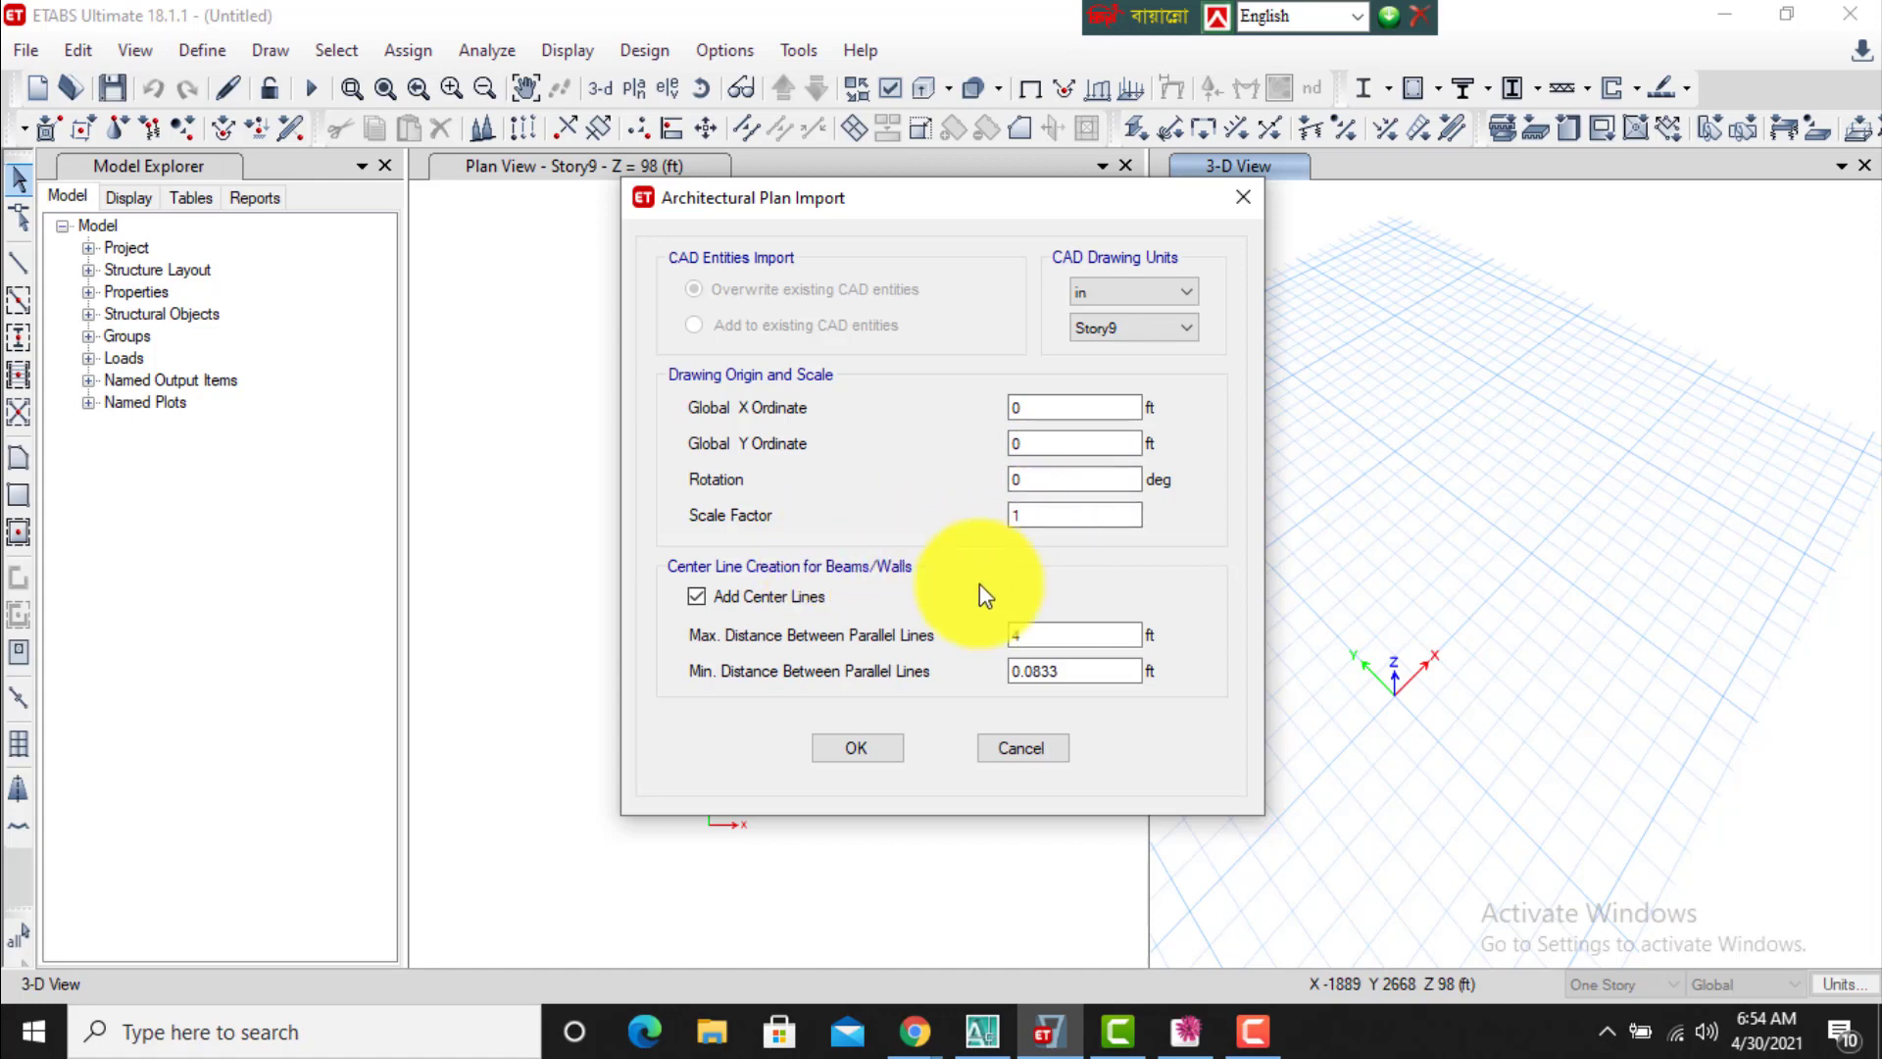
click(697, 597)
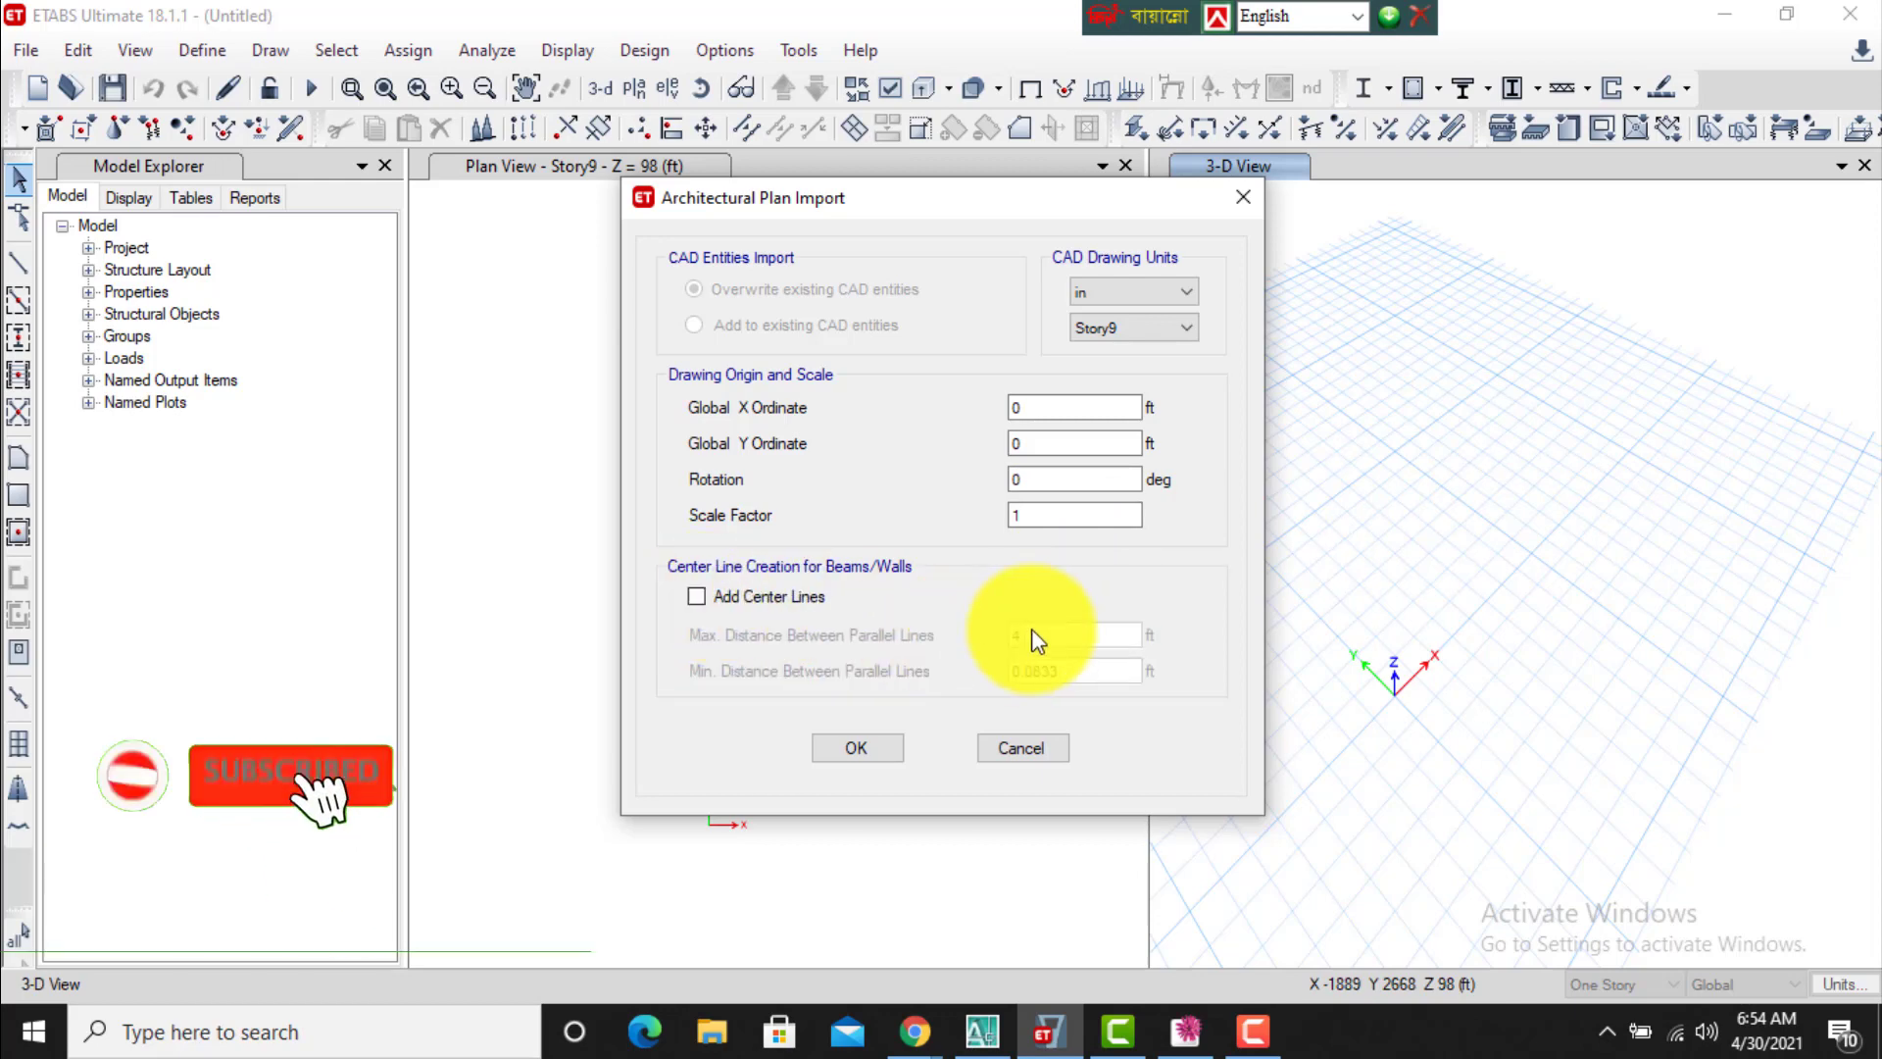
click(856, 747)
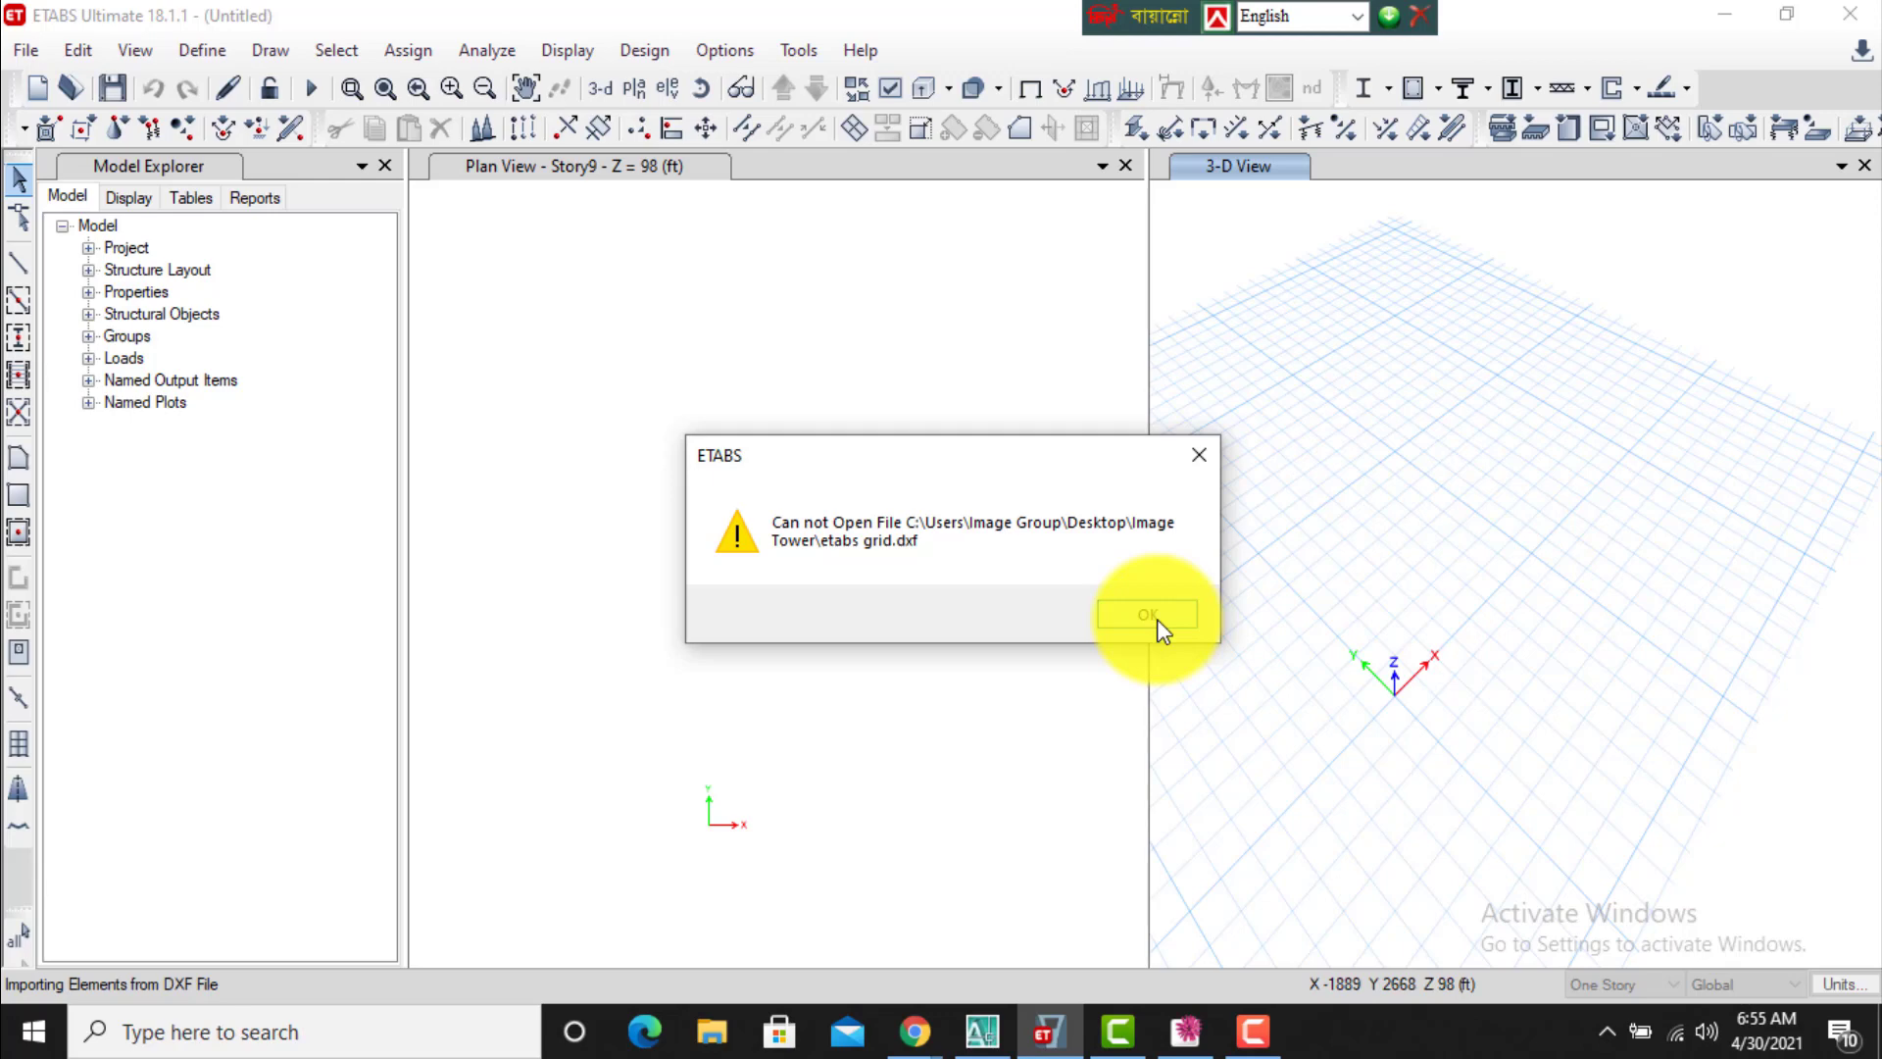
click(977, 1031)
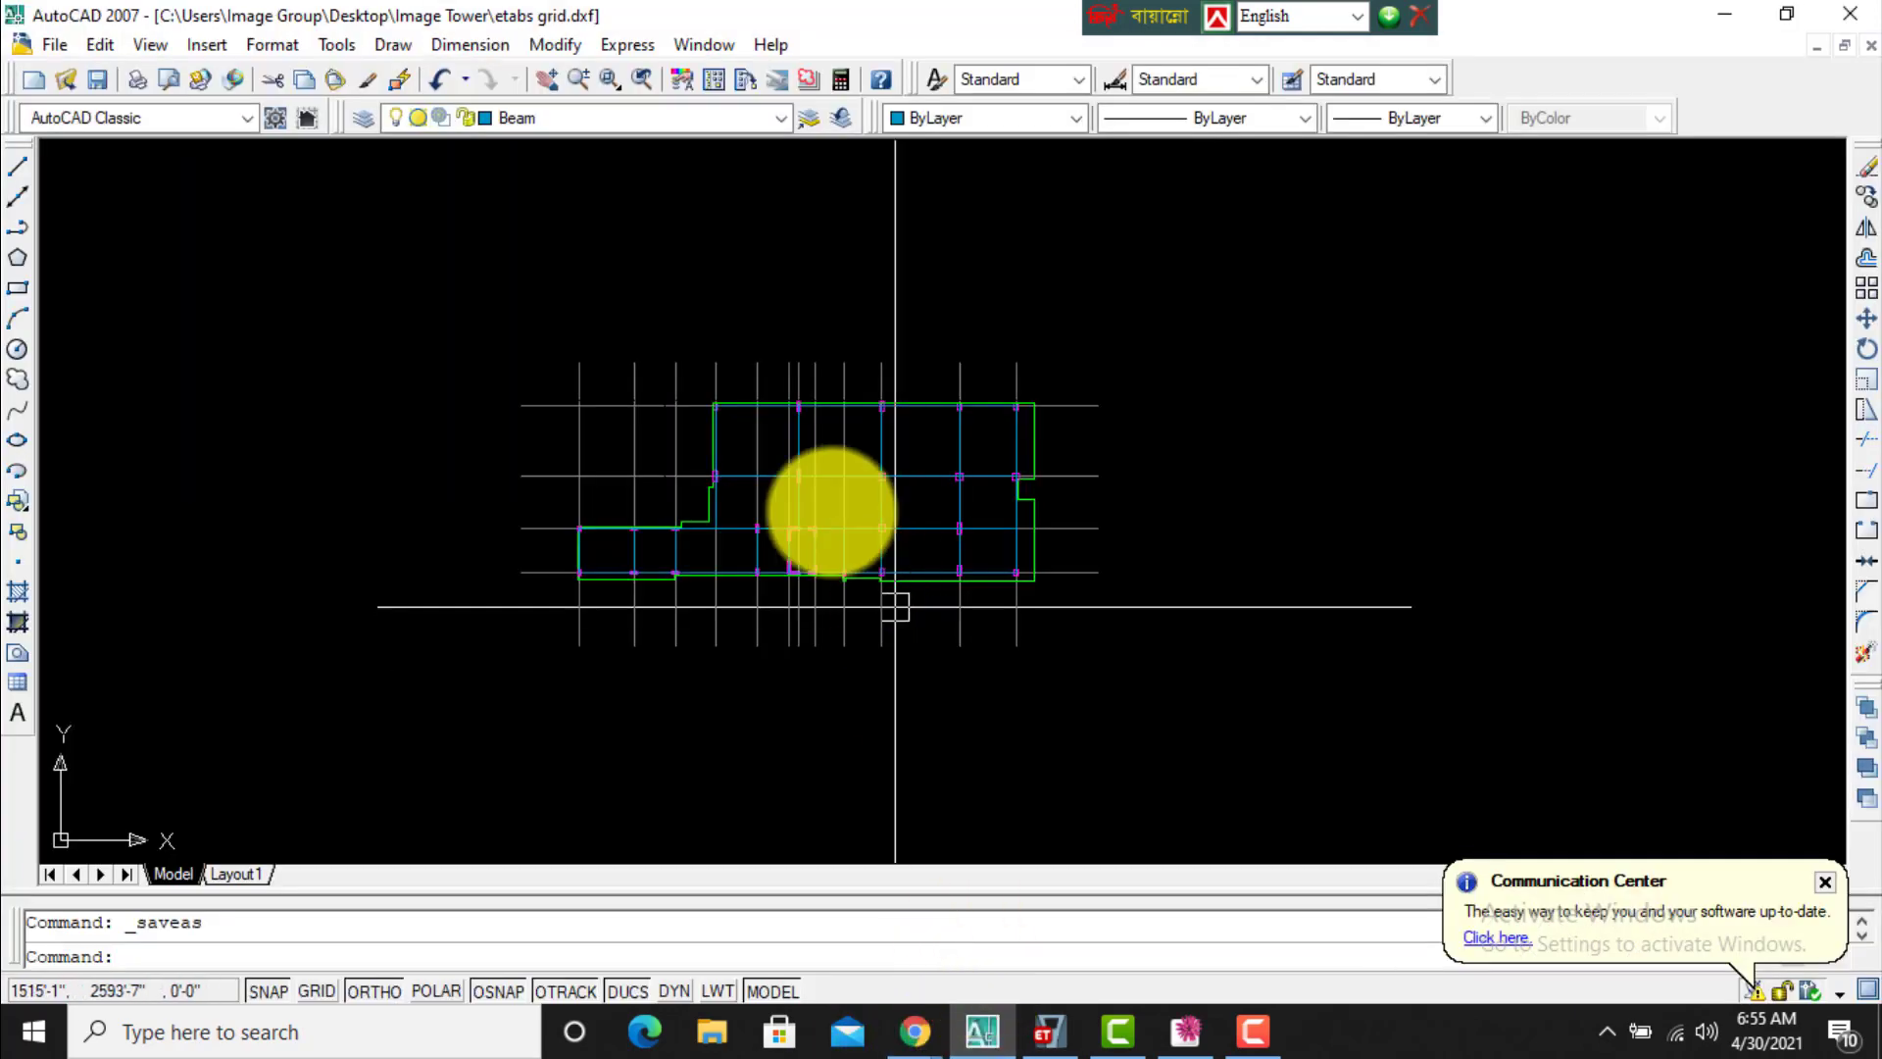
click(1059, 1041)
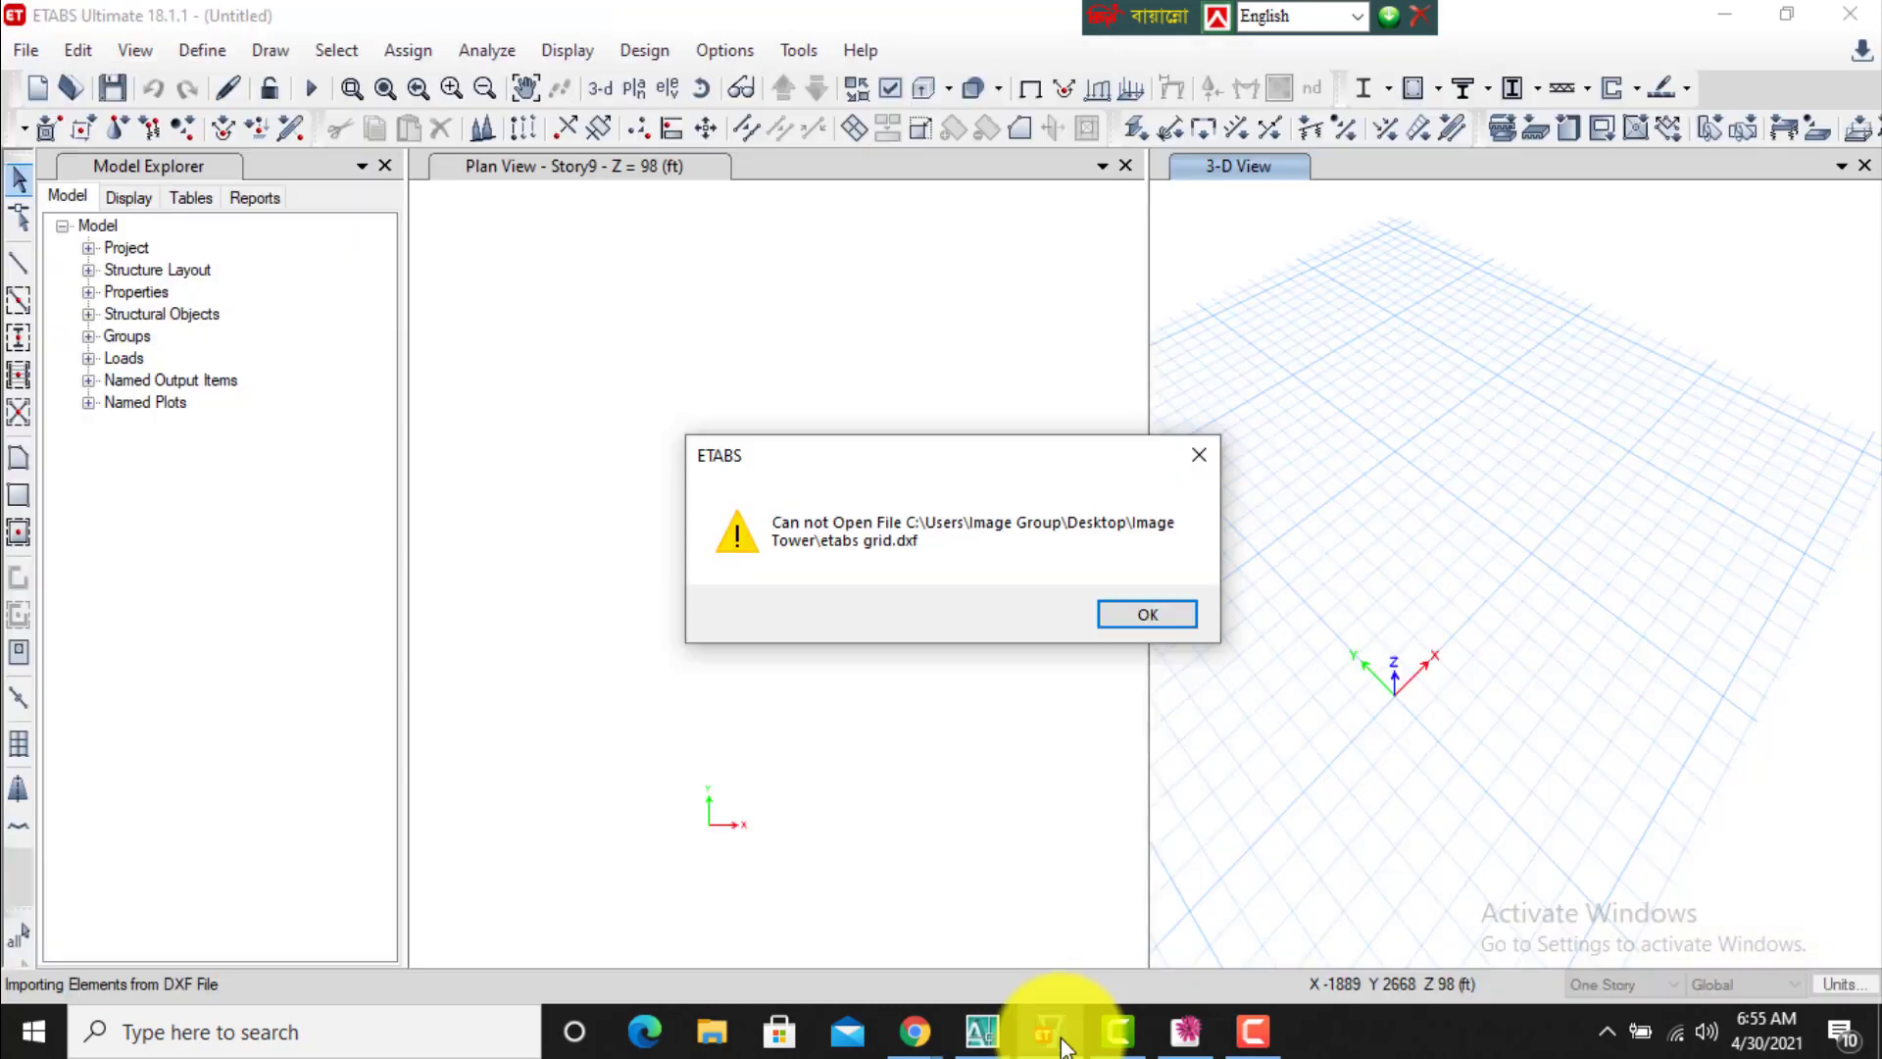
click(978, 1037)
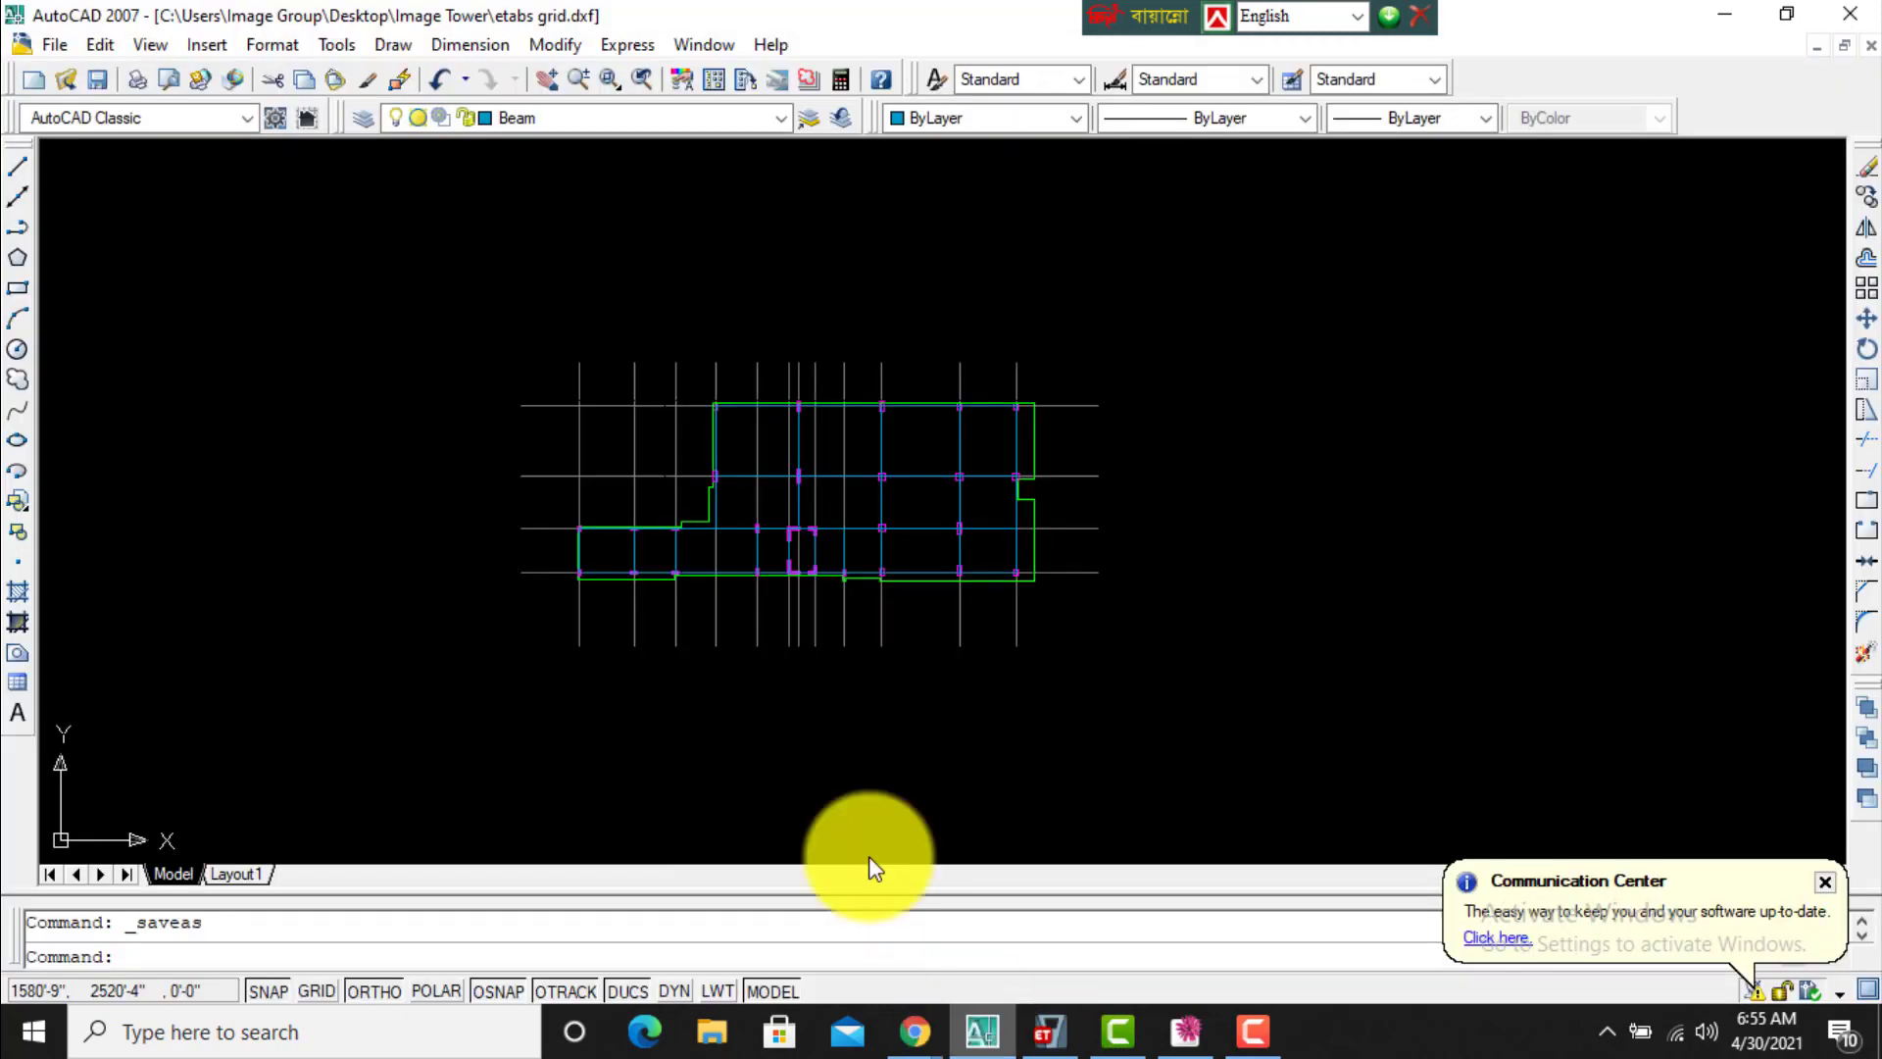
click(55, 46)
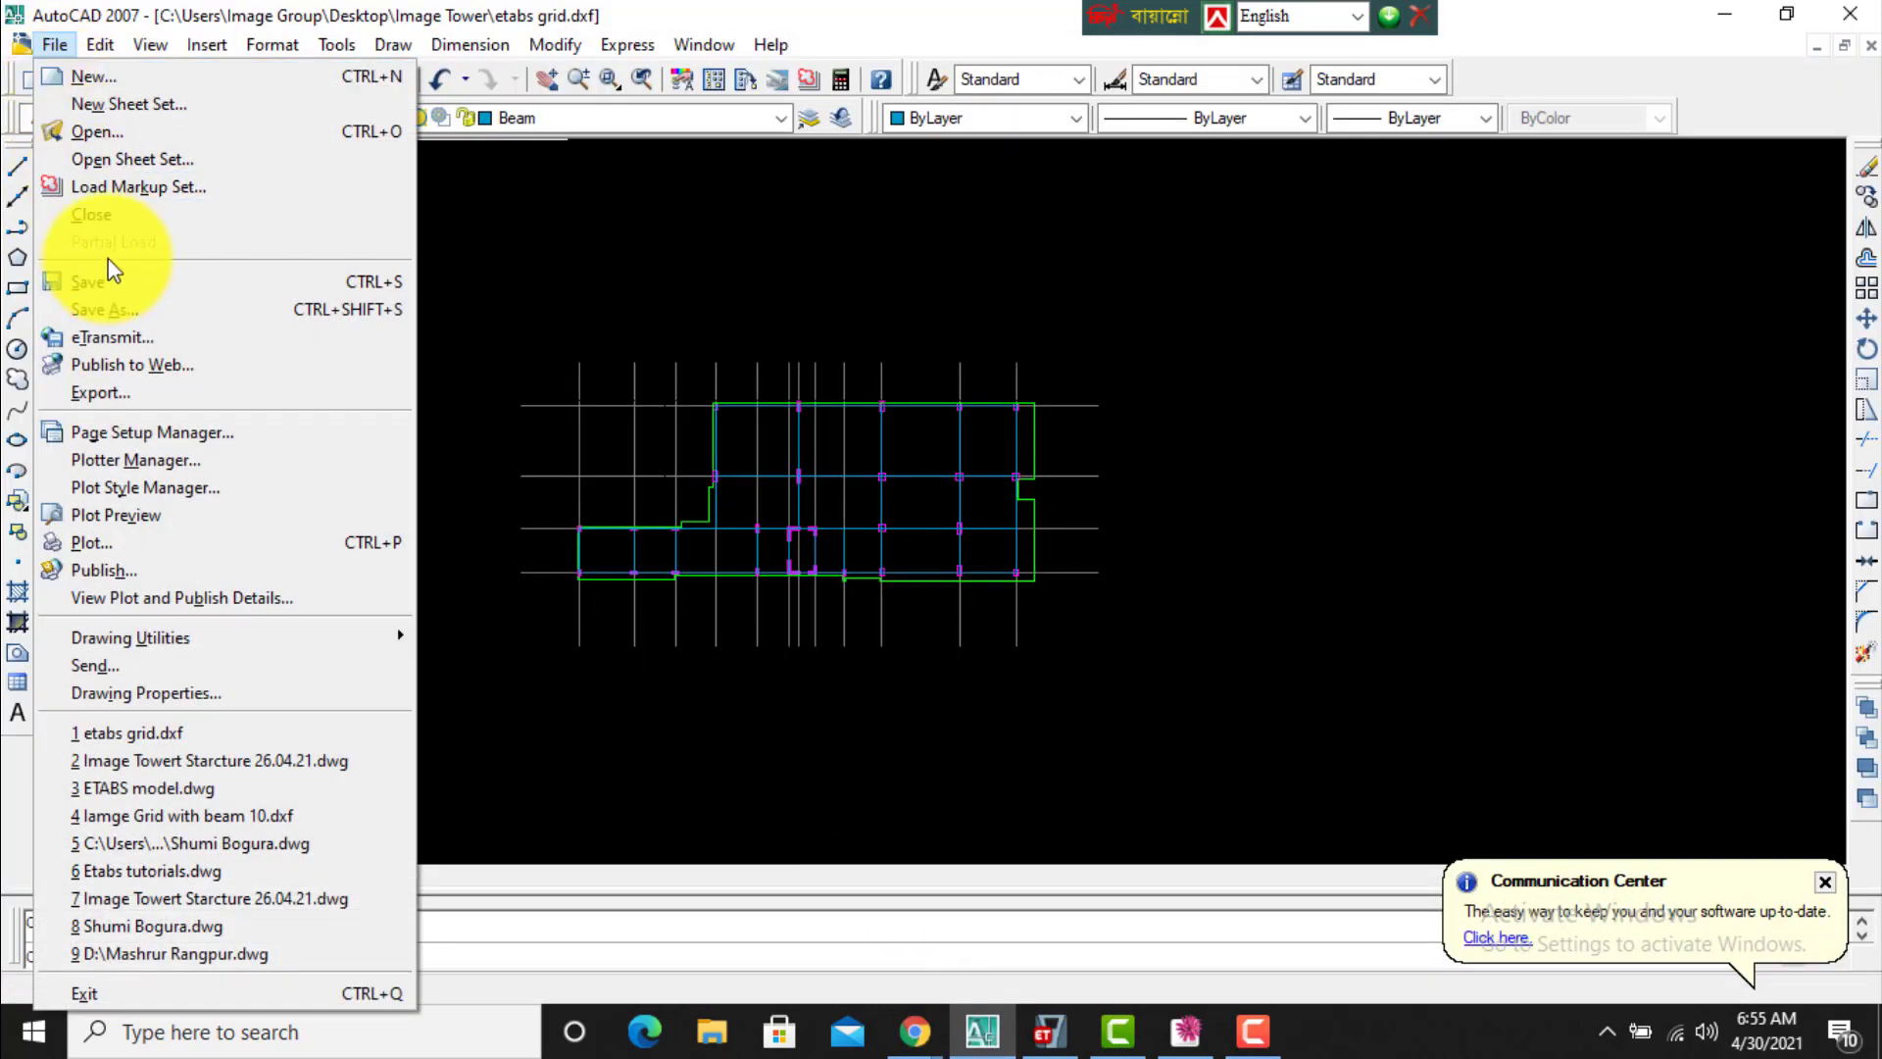
click(116, 215)
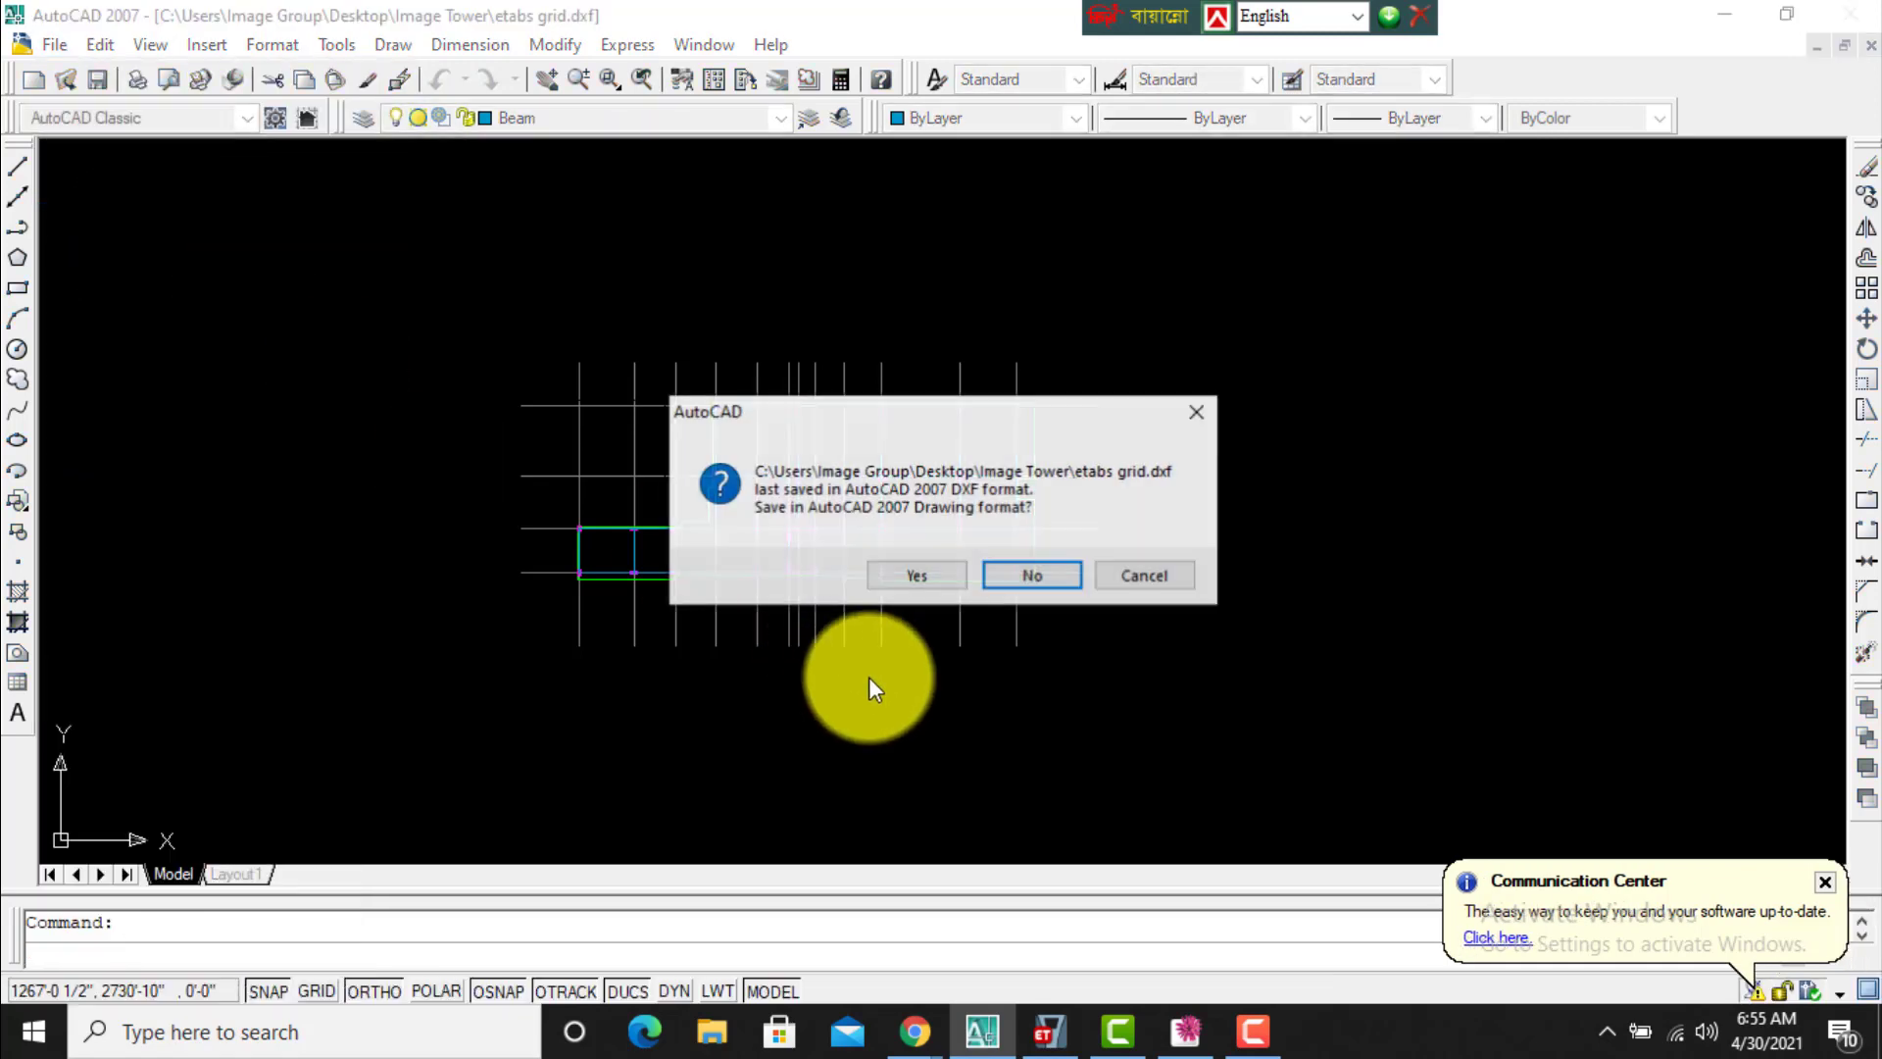
click(939, 580)
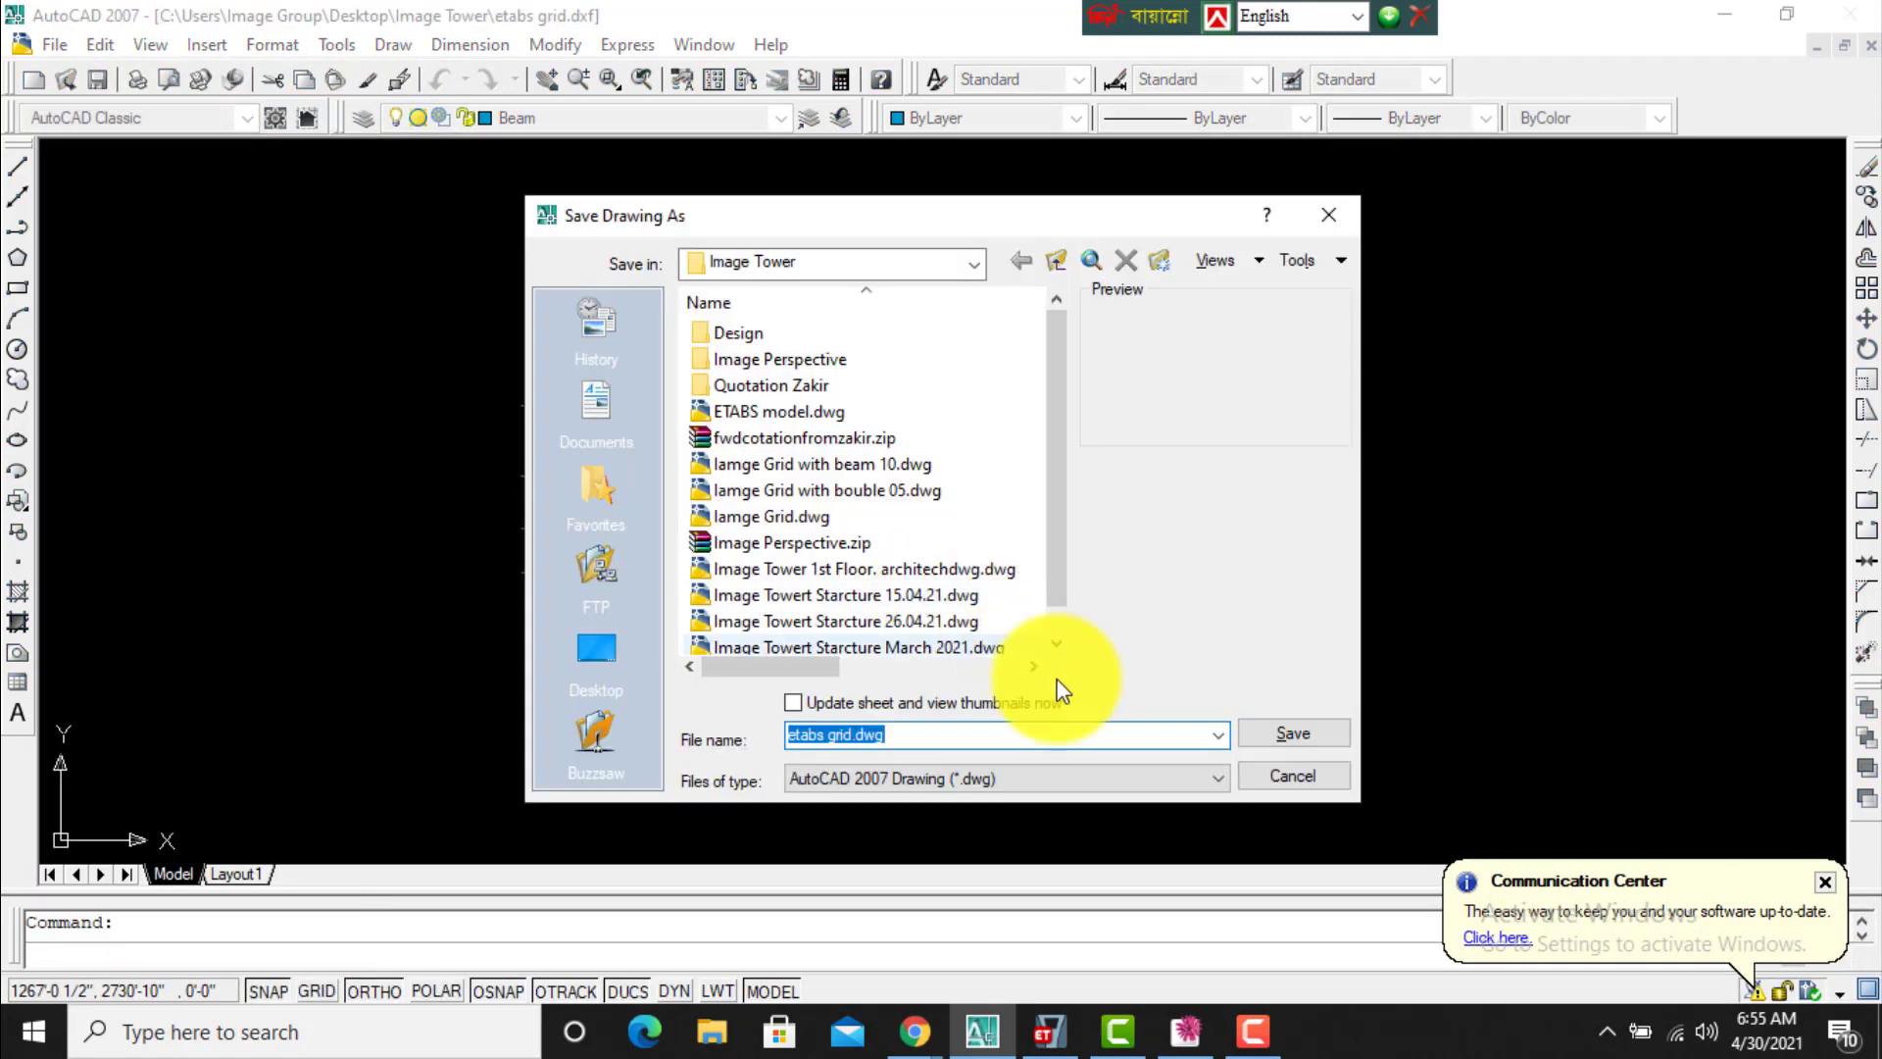
click(1262, 781)
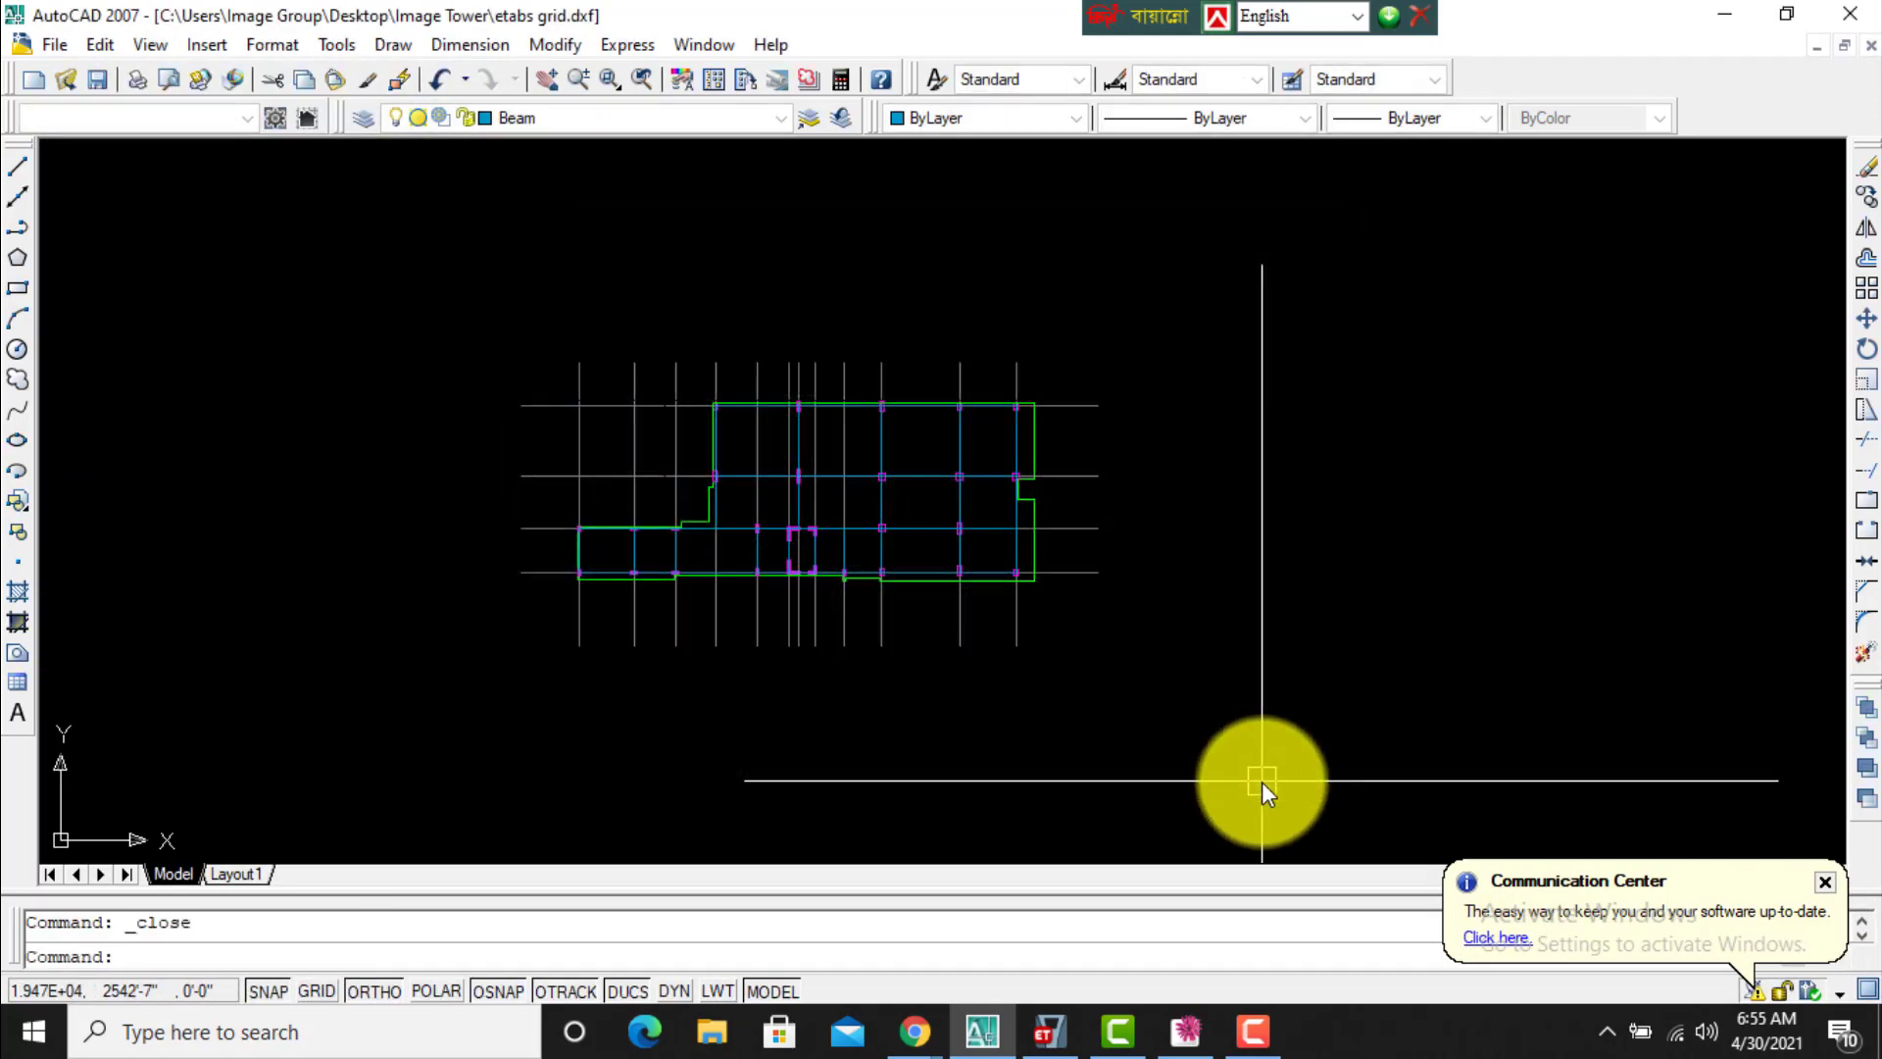
Switch to ETABS and try again to import etabs grid.dxf as an architectural plan on Story9 in inches, without center lines.
click(1049, 1031)
click(1157, 617)
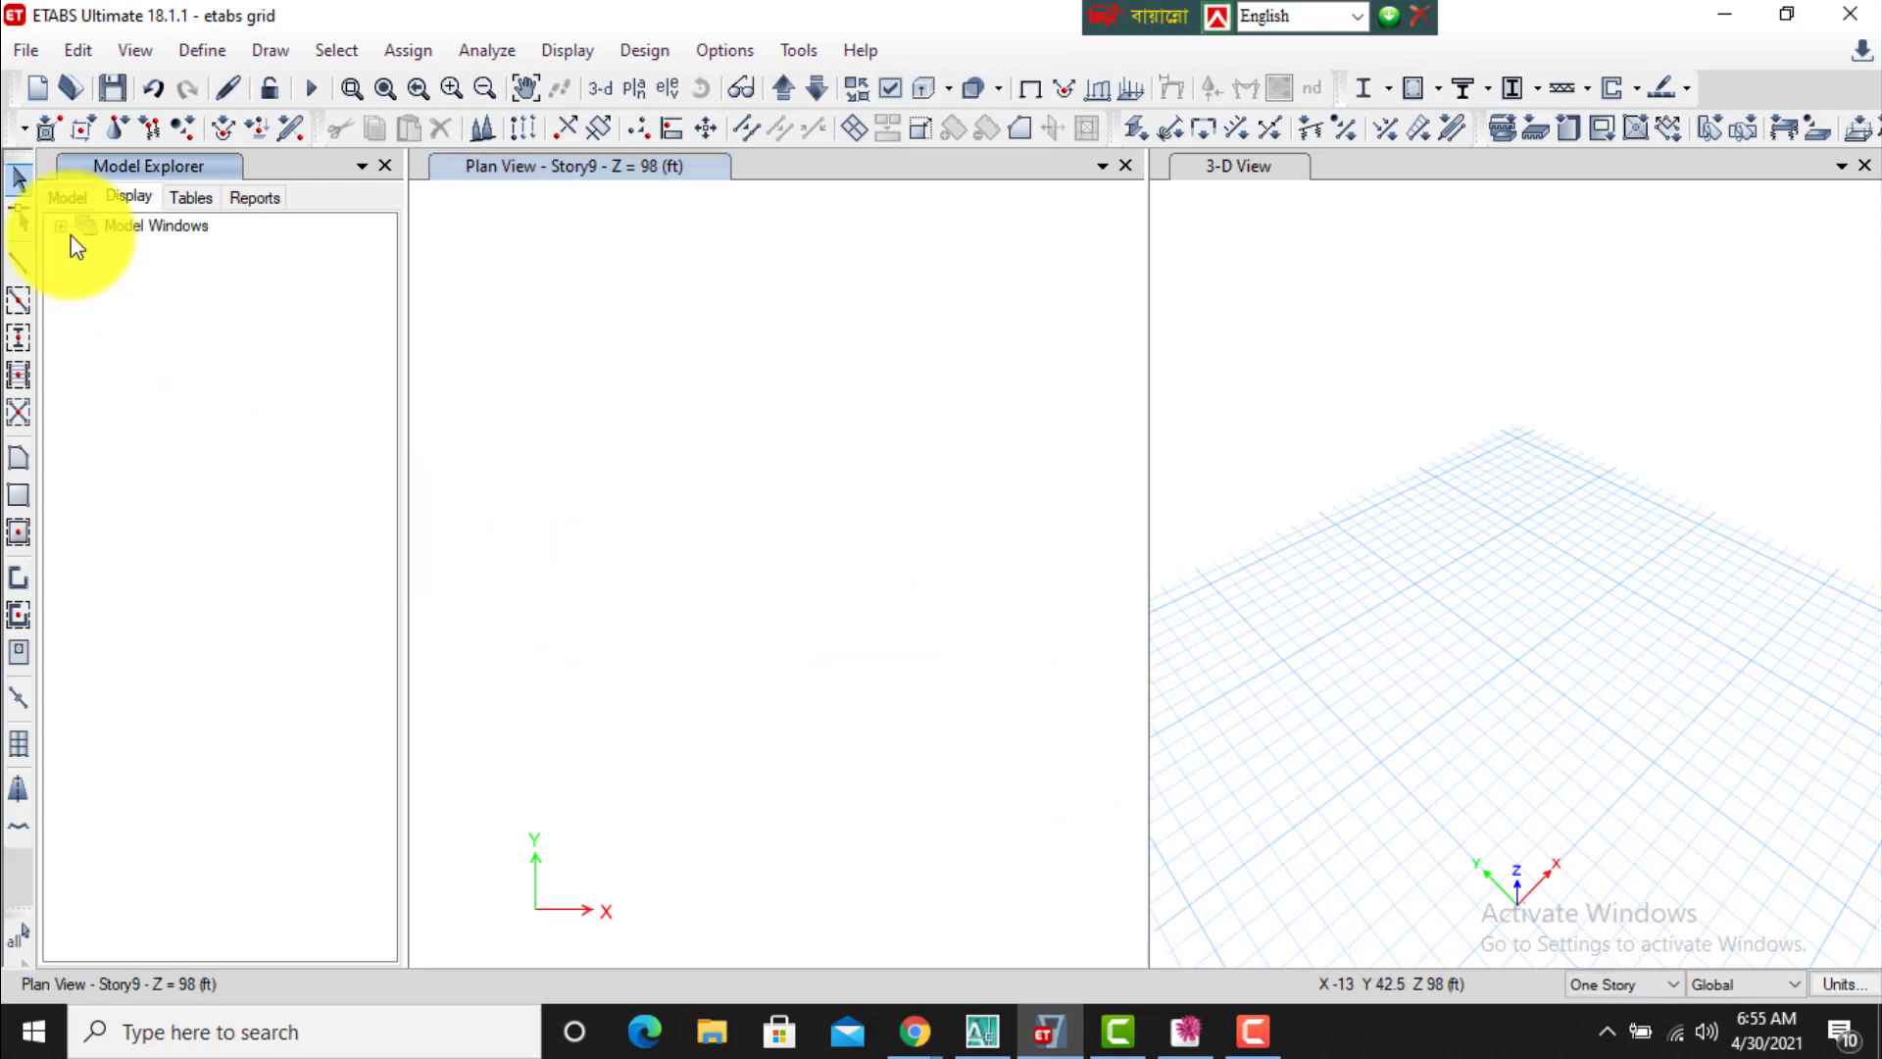
click(26, 50)
mouse_move(127, 294)
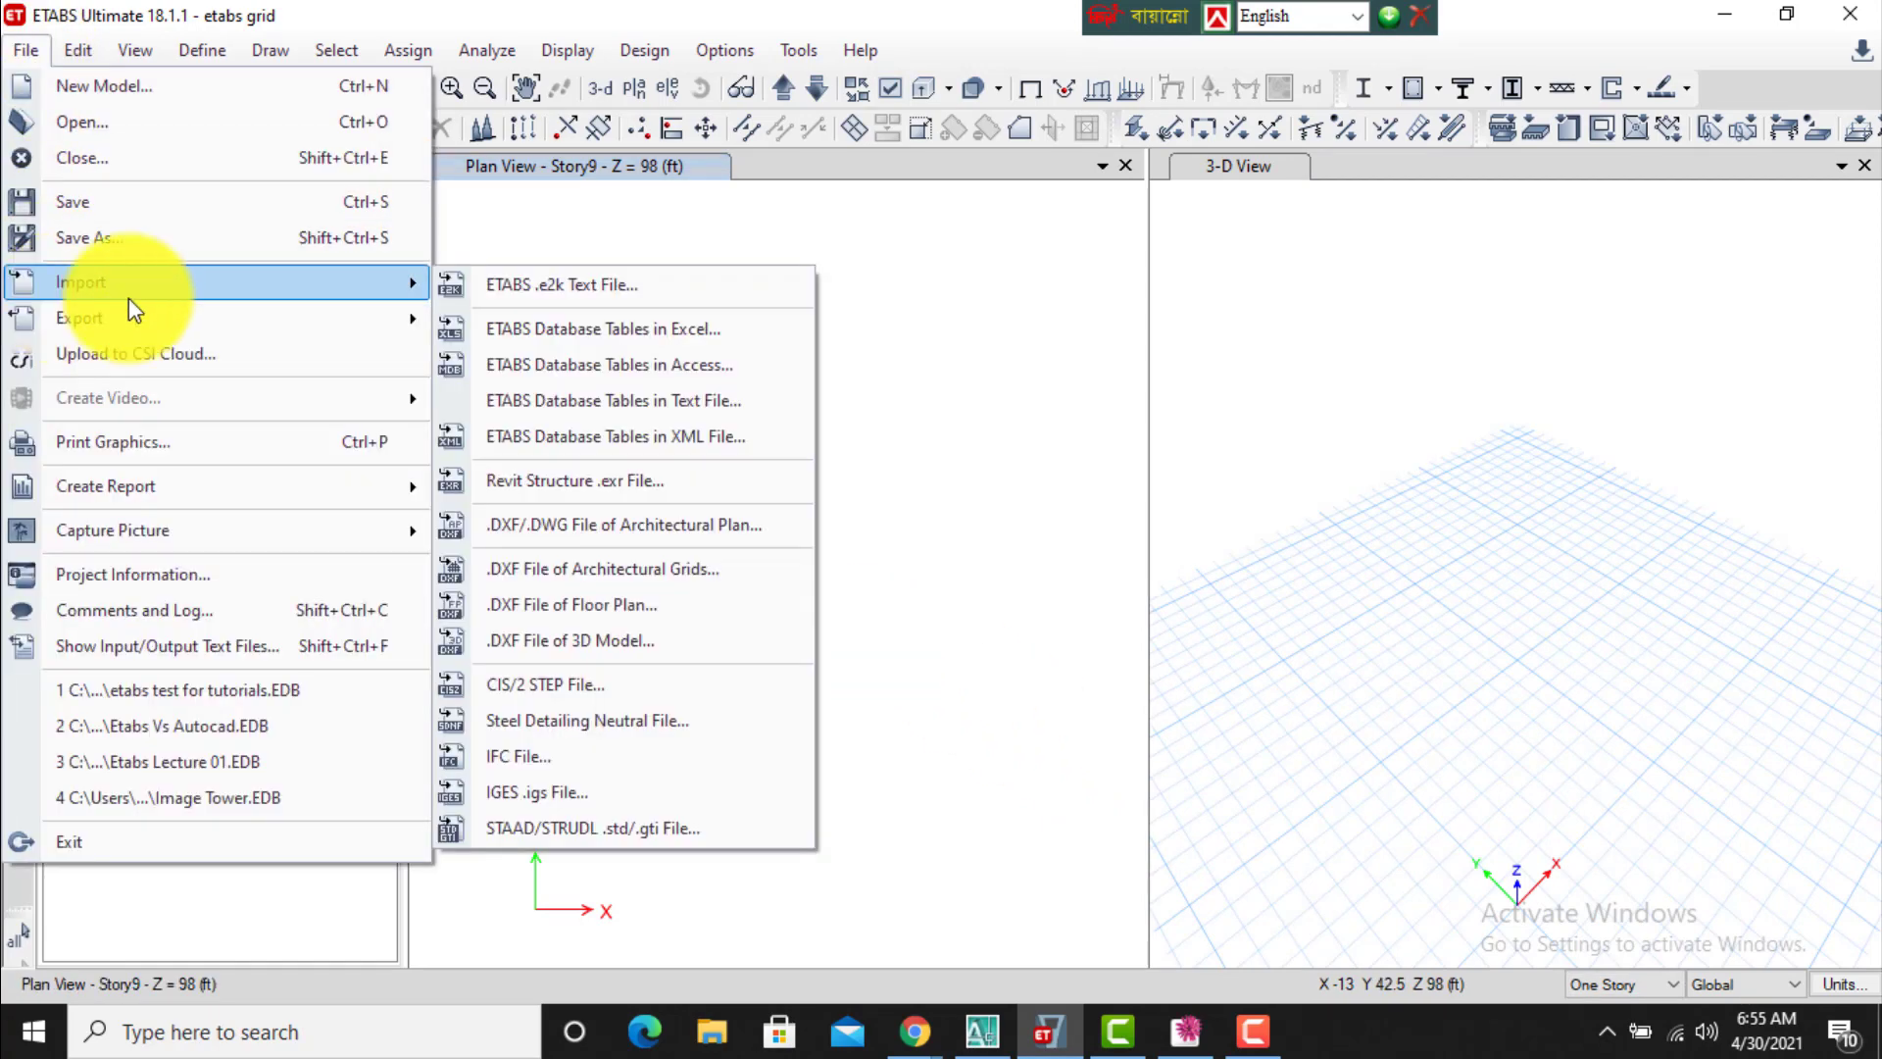
click(750, 528)
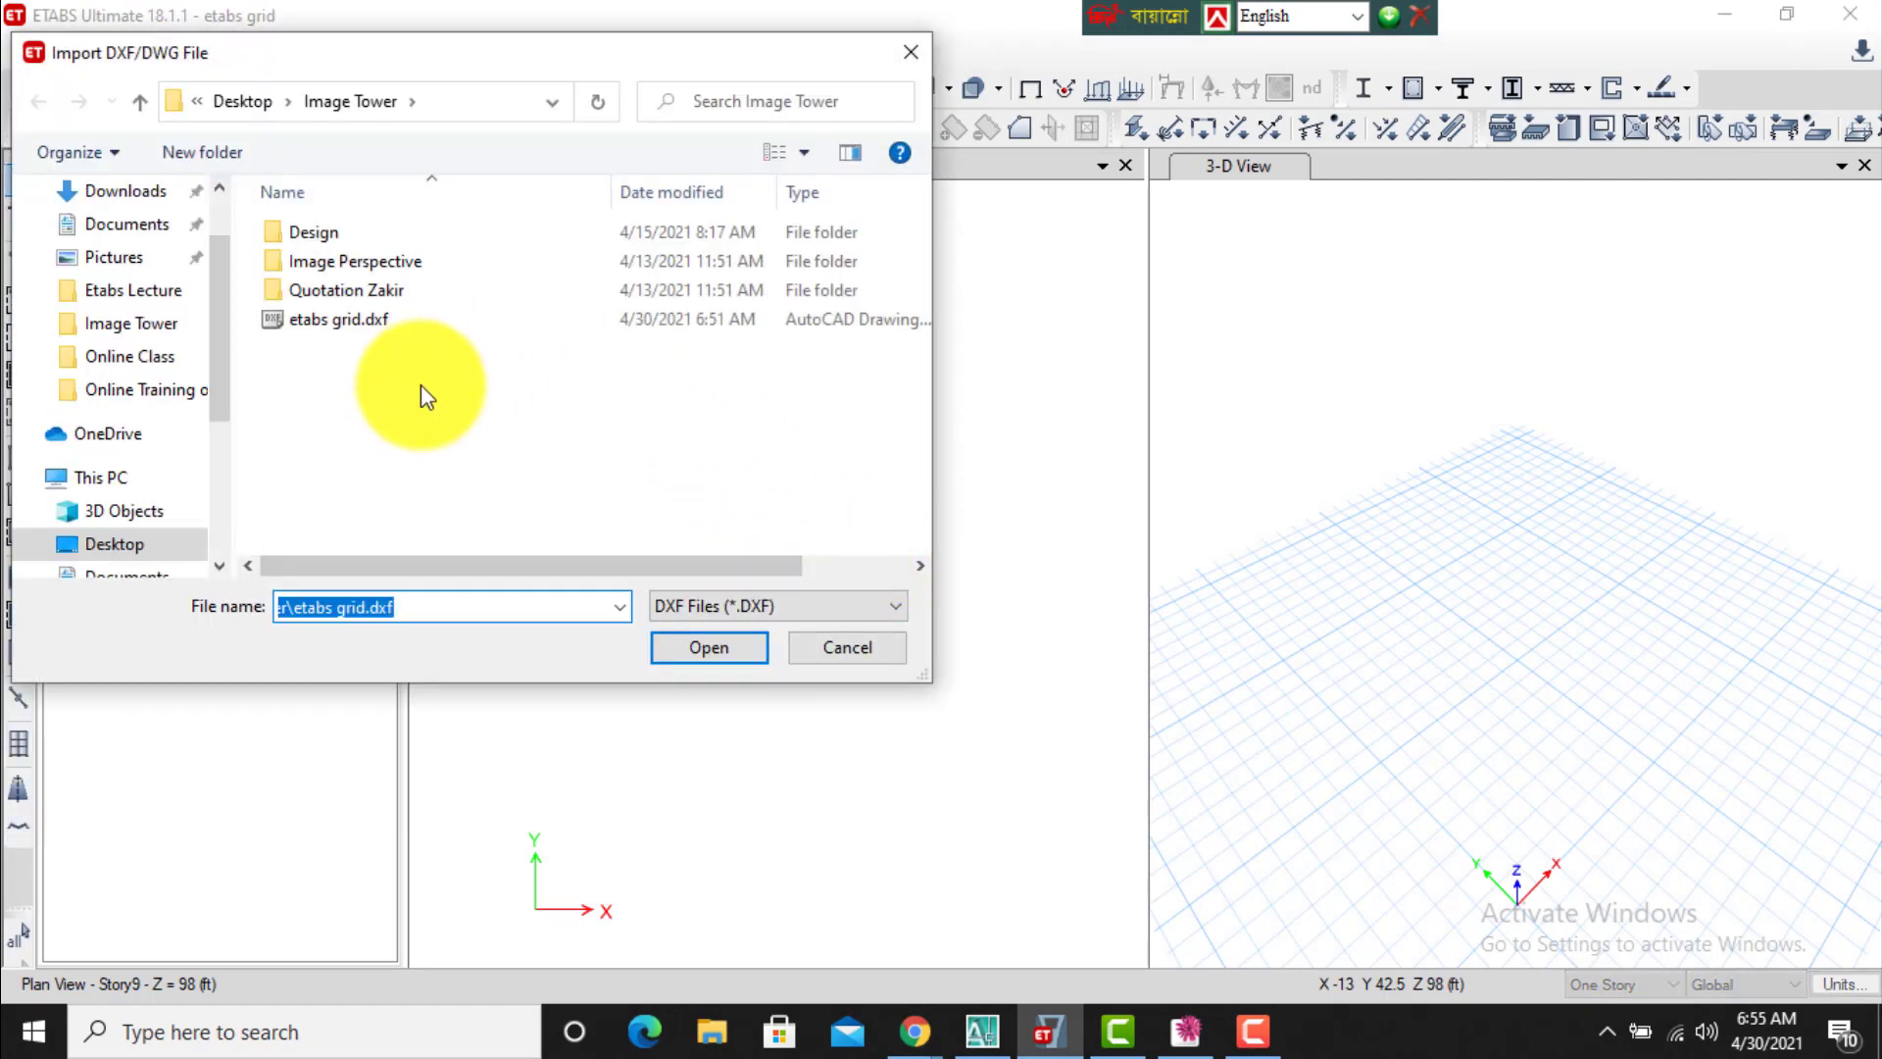
click(349, 320)
click(745, 649)
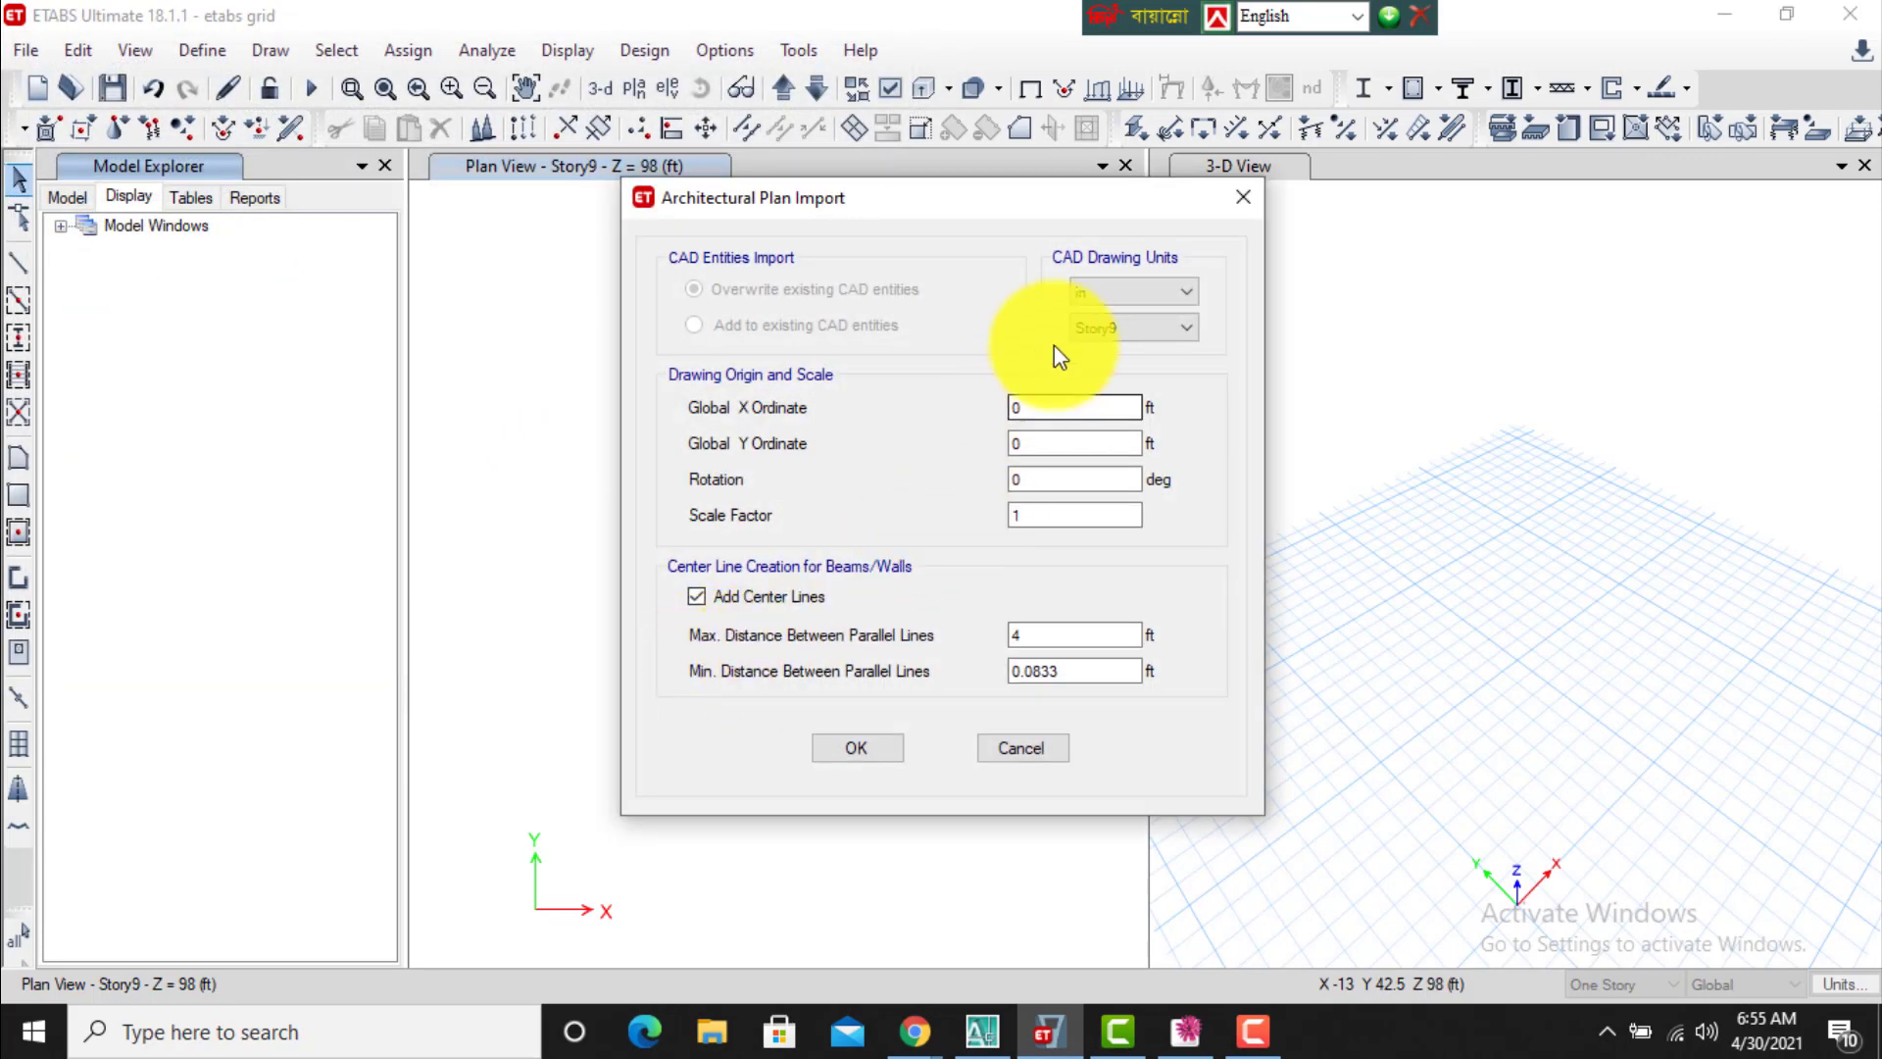
click(727, 603)
click(855, 749)
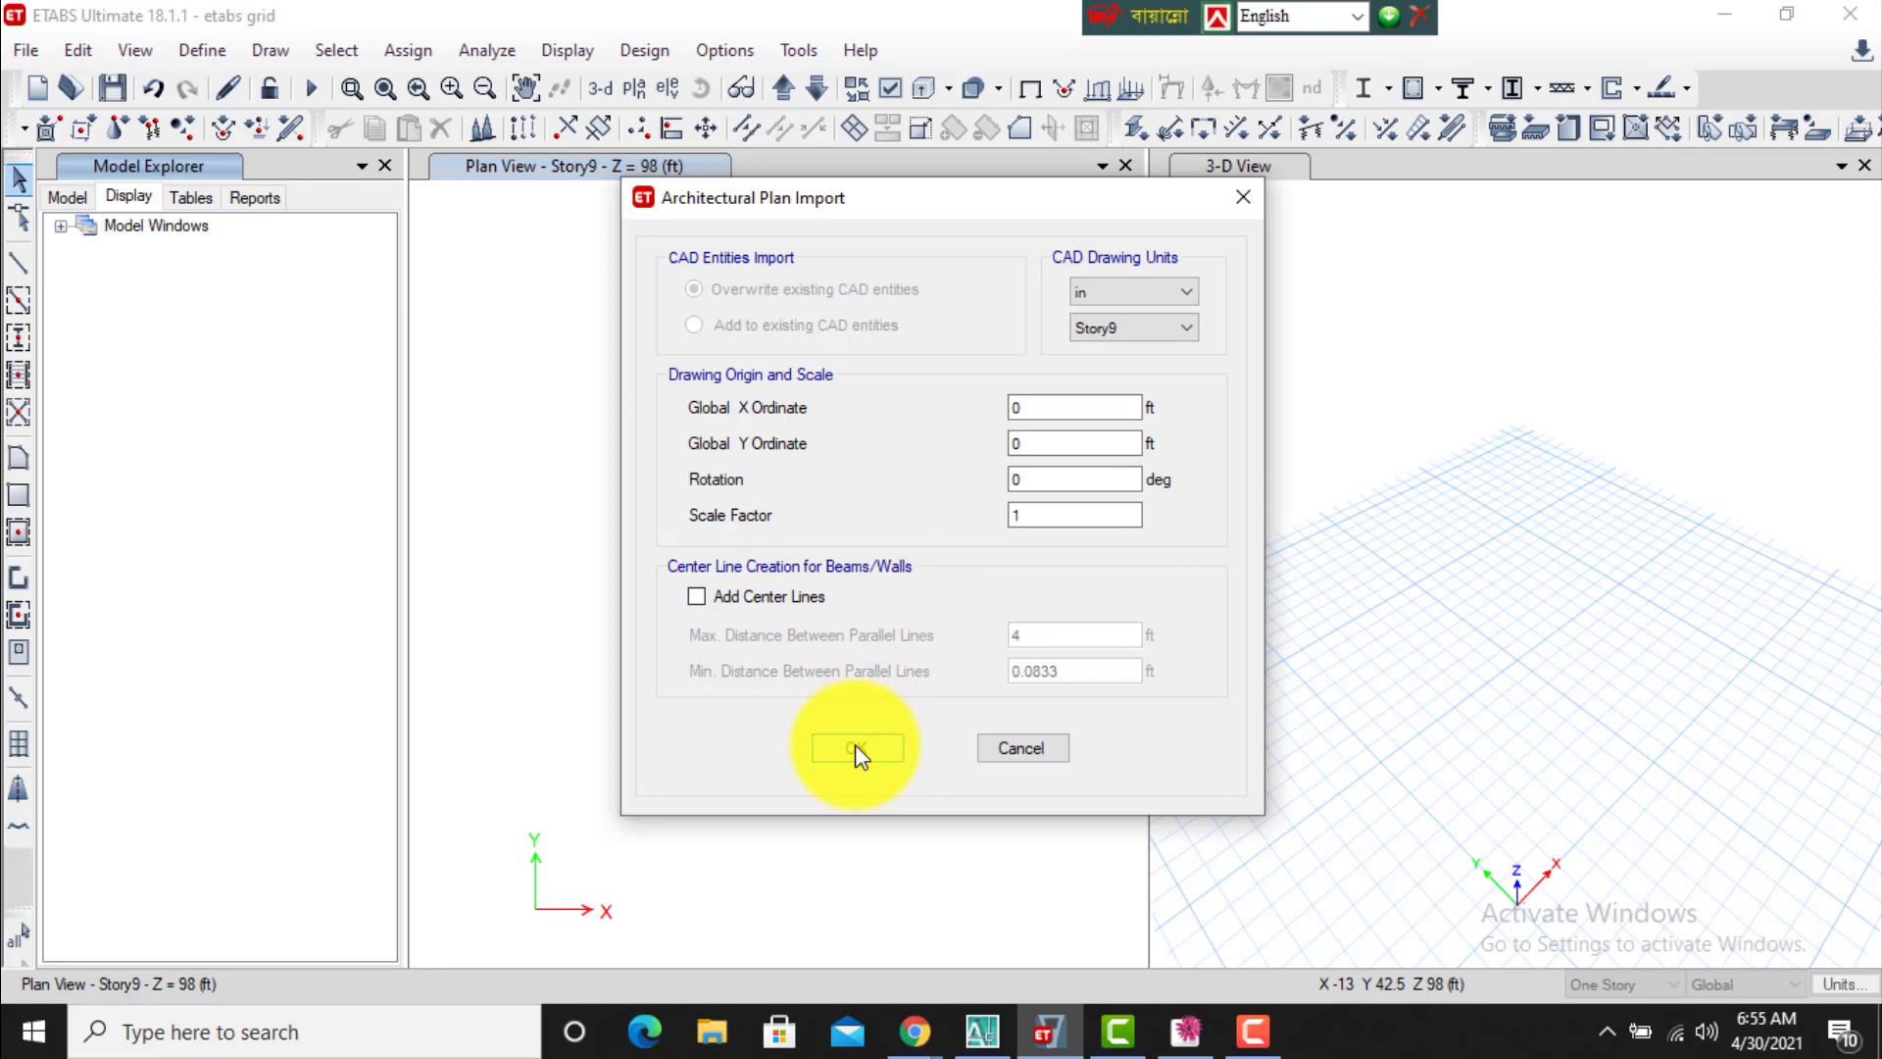
click(1143, 613)
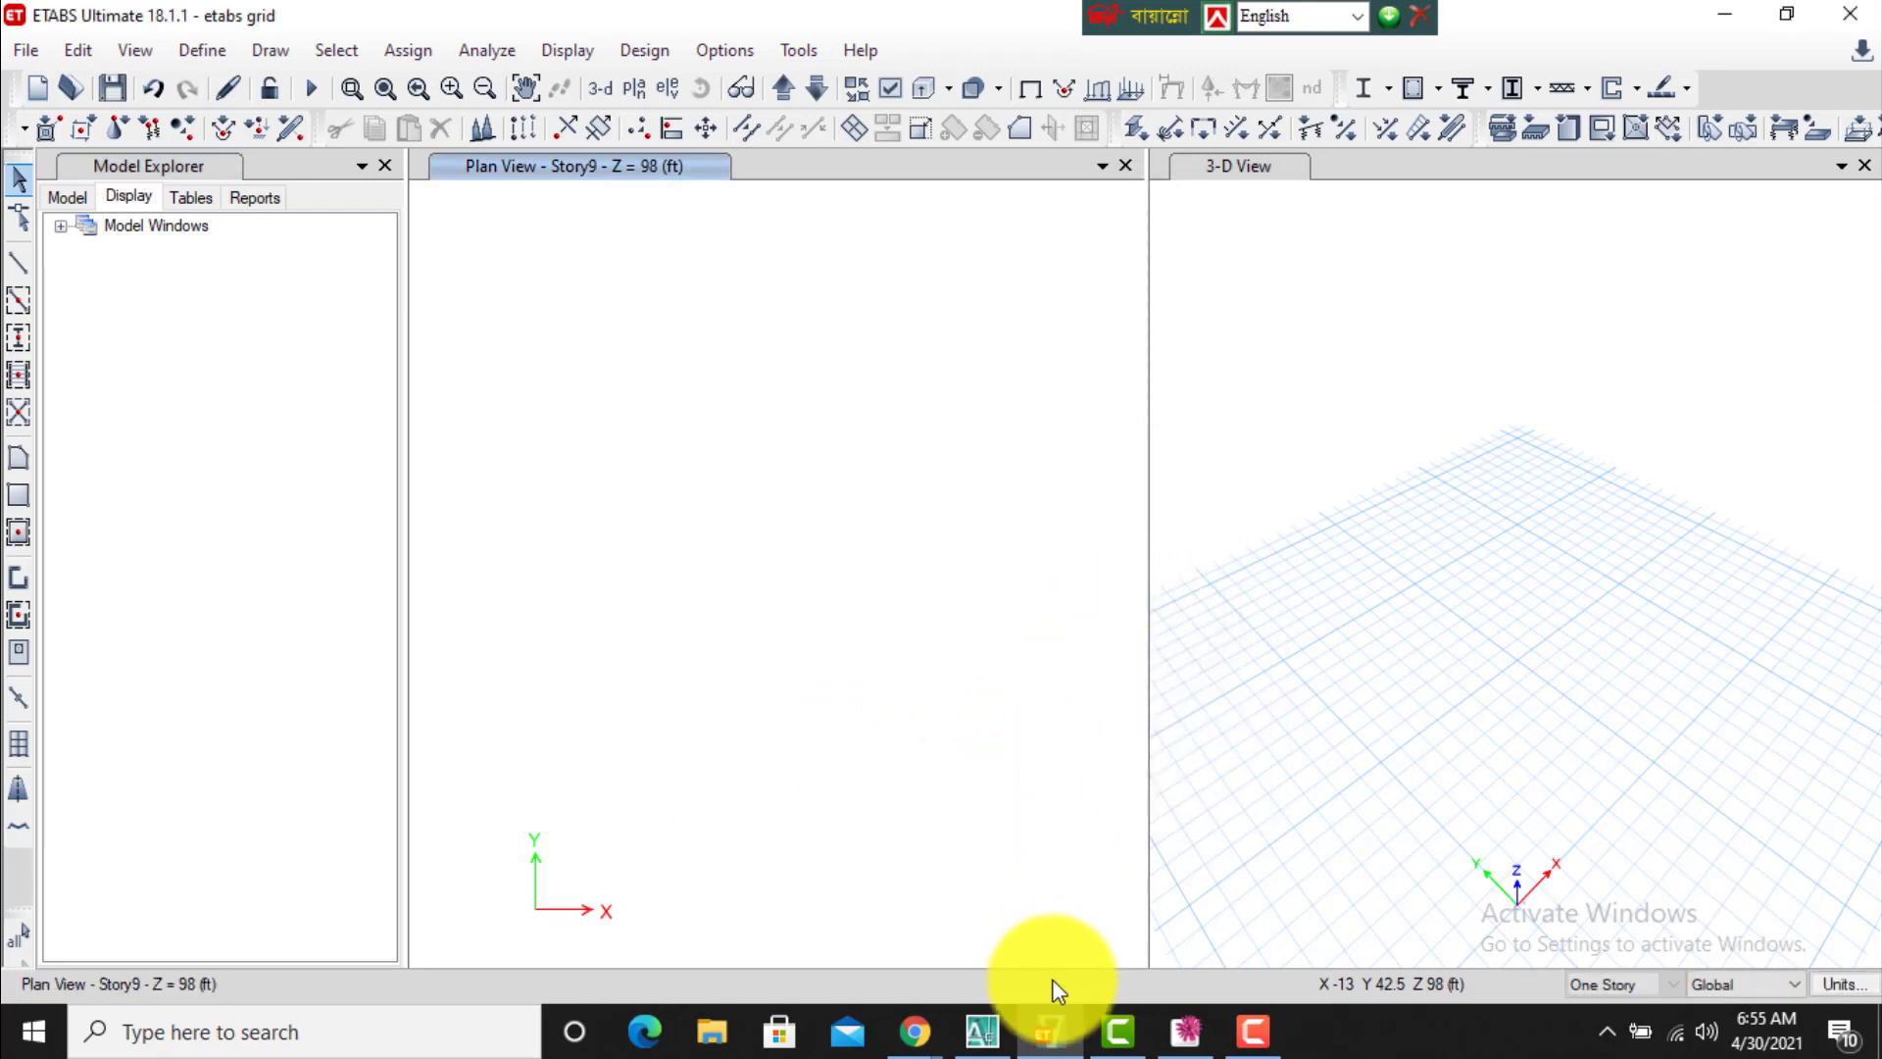
Switch to AutoCAD and close etabs grid.dxf without saving it in drawing format.
click(986, 1034)
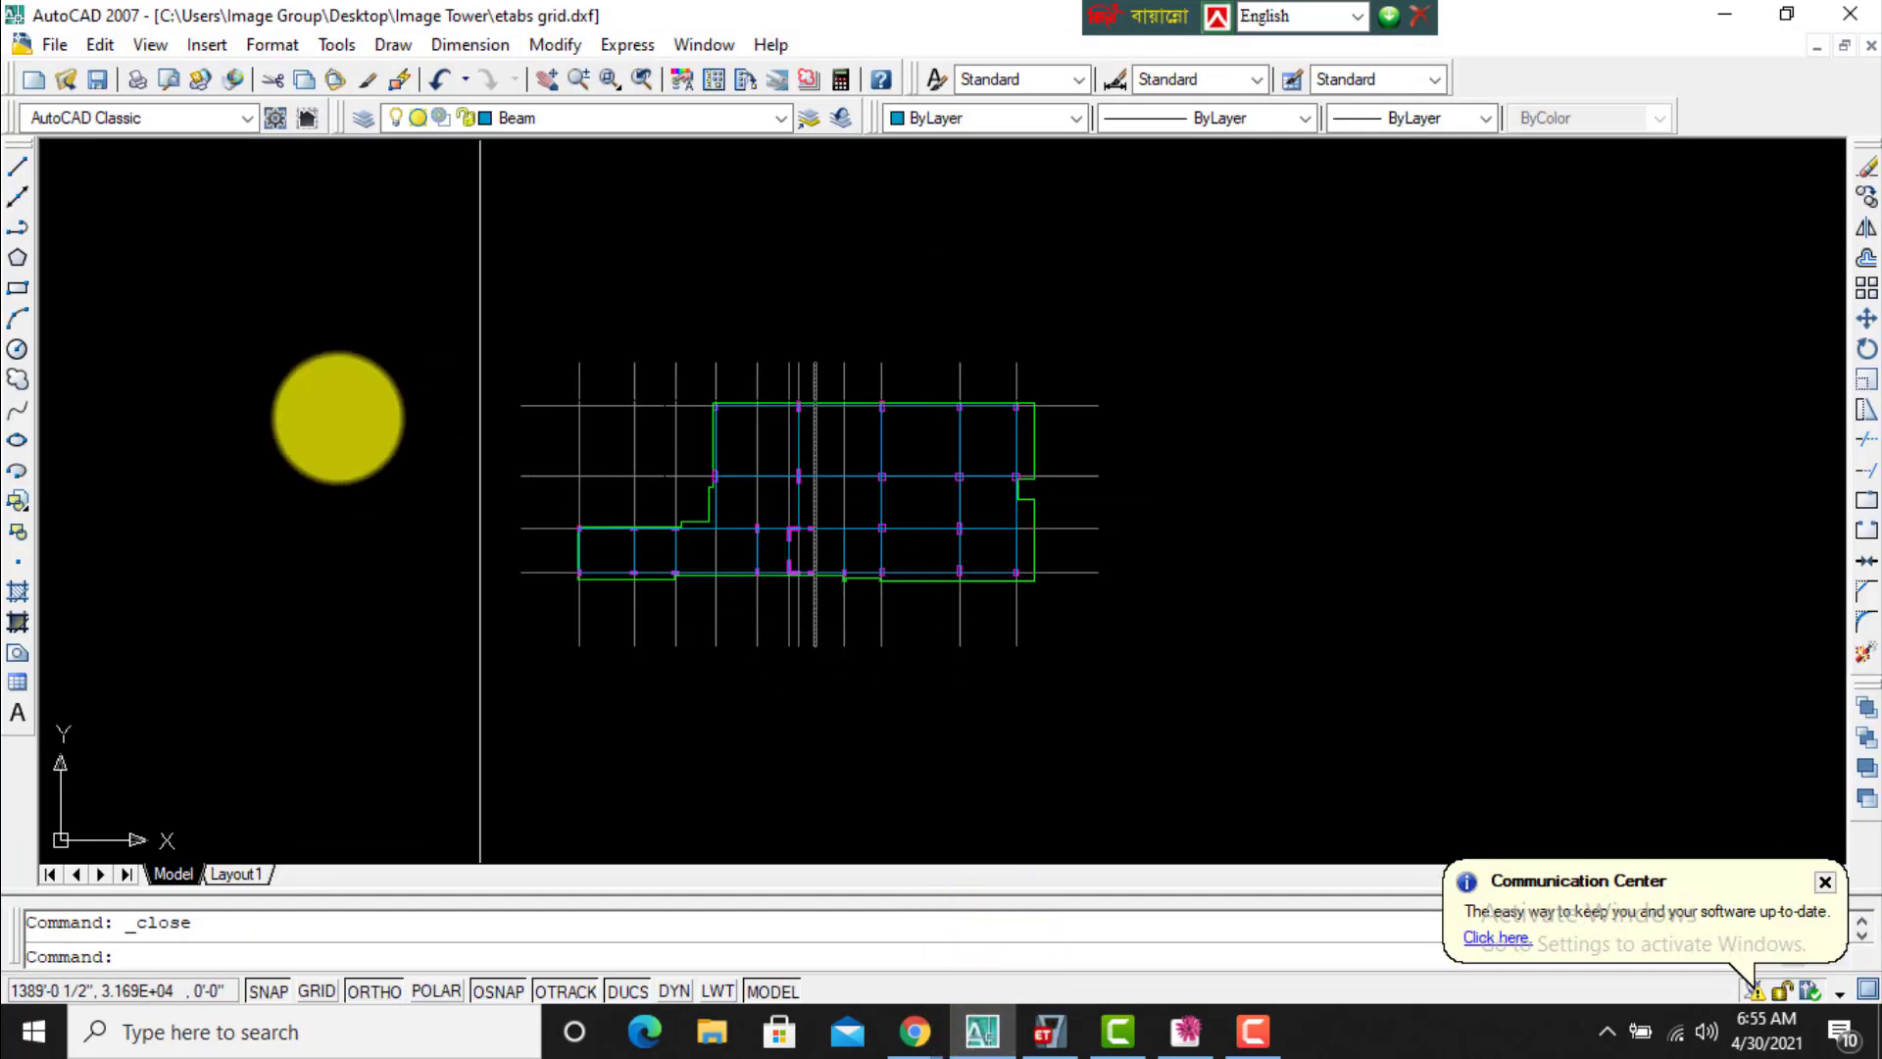
click(61, 44)
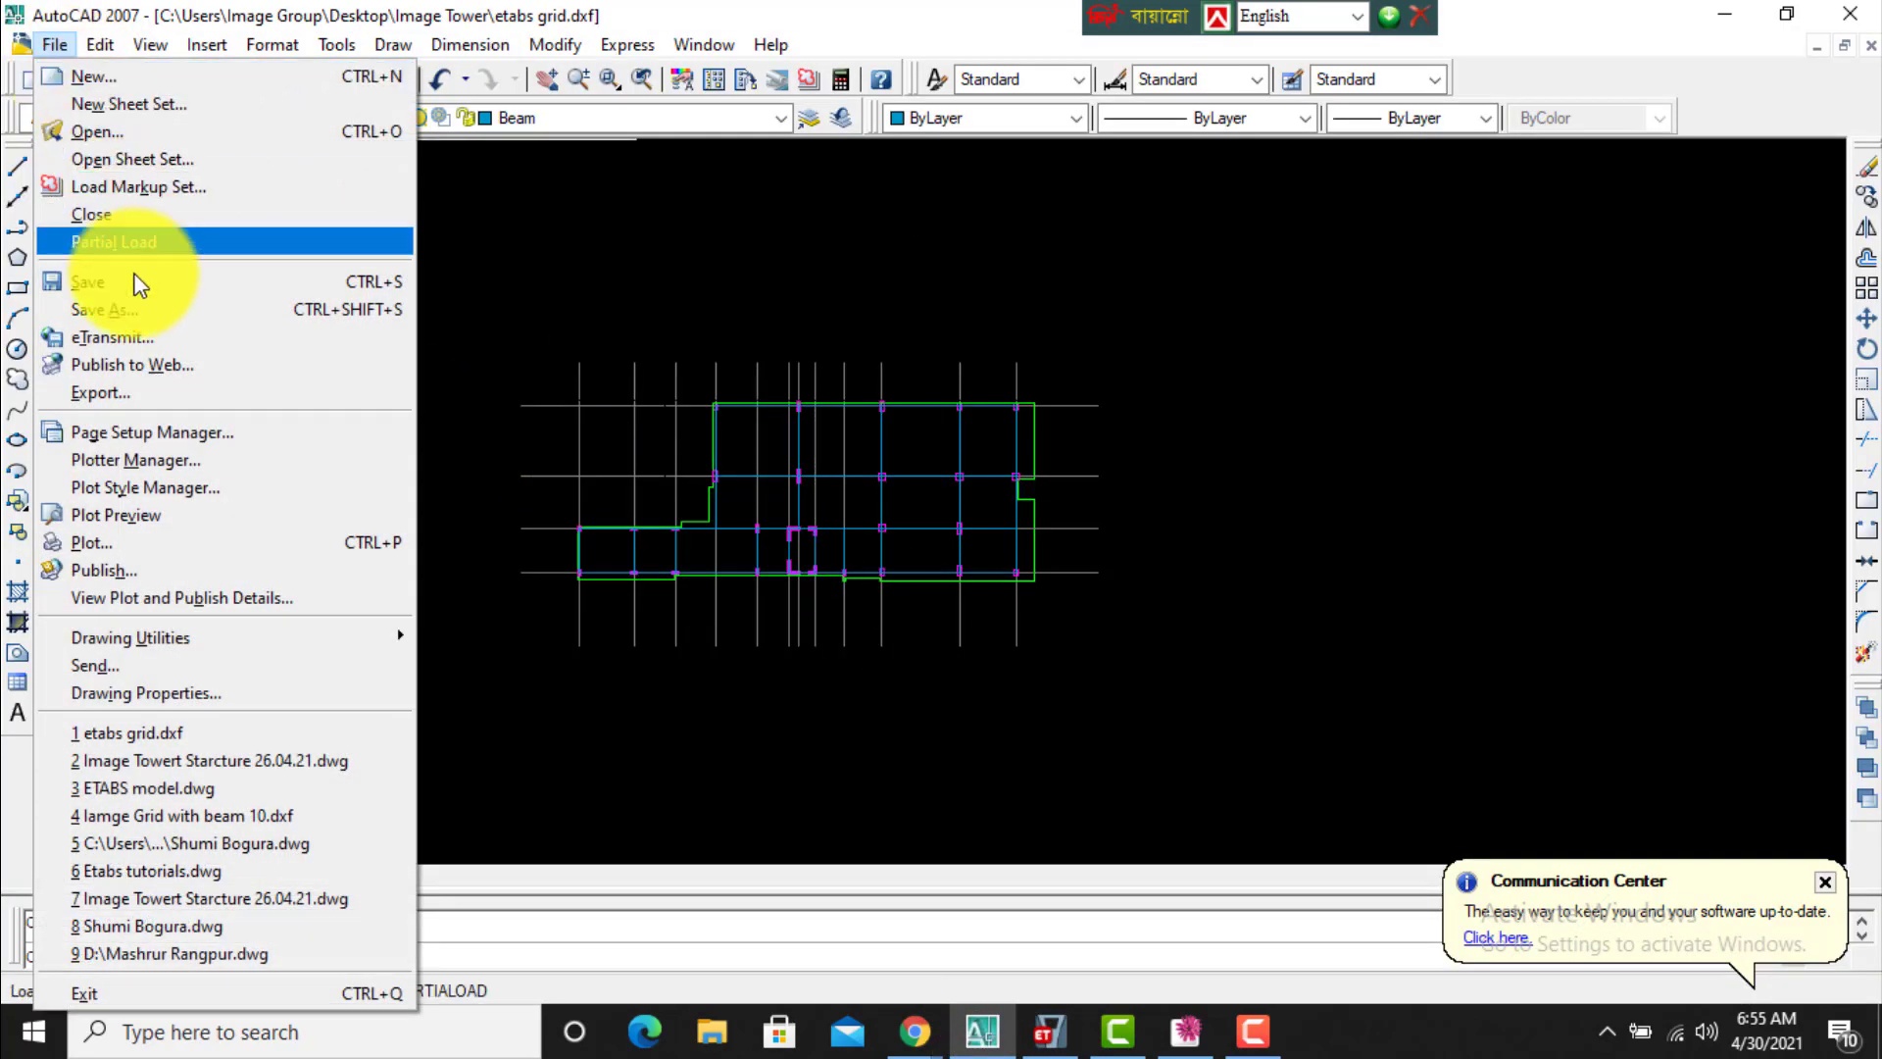
click(149, 215)
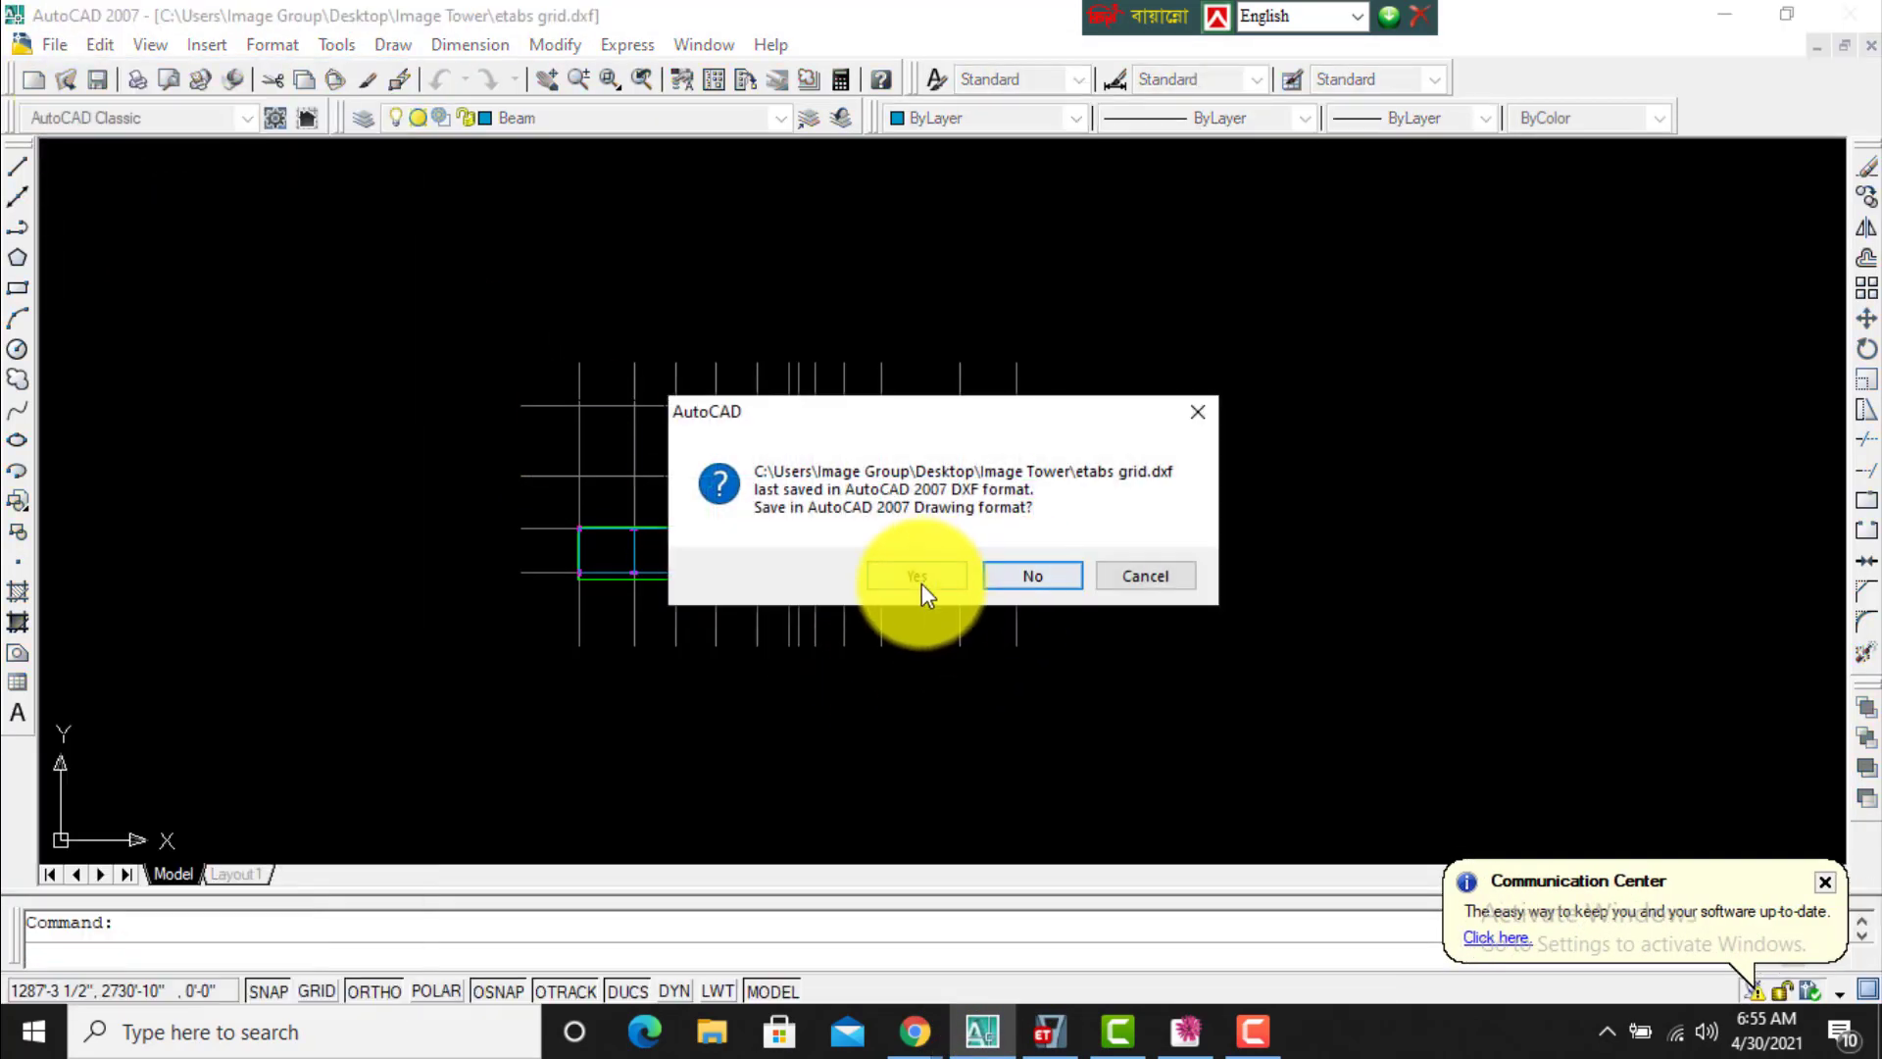
click(1033, 576)
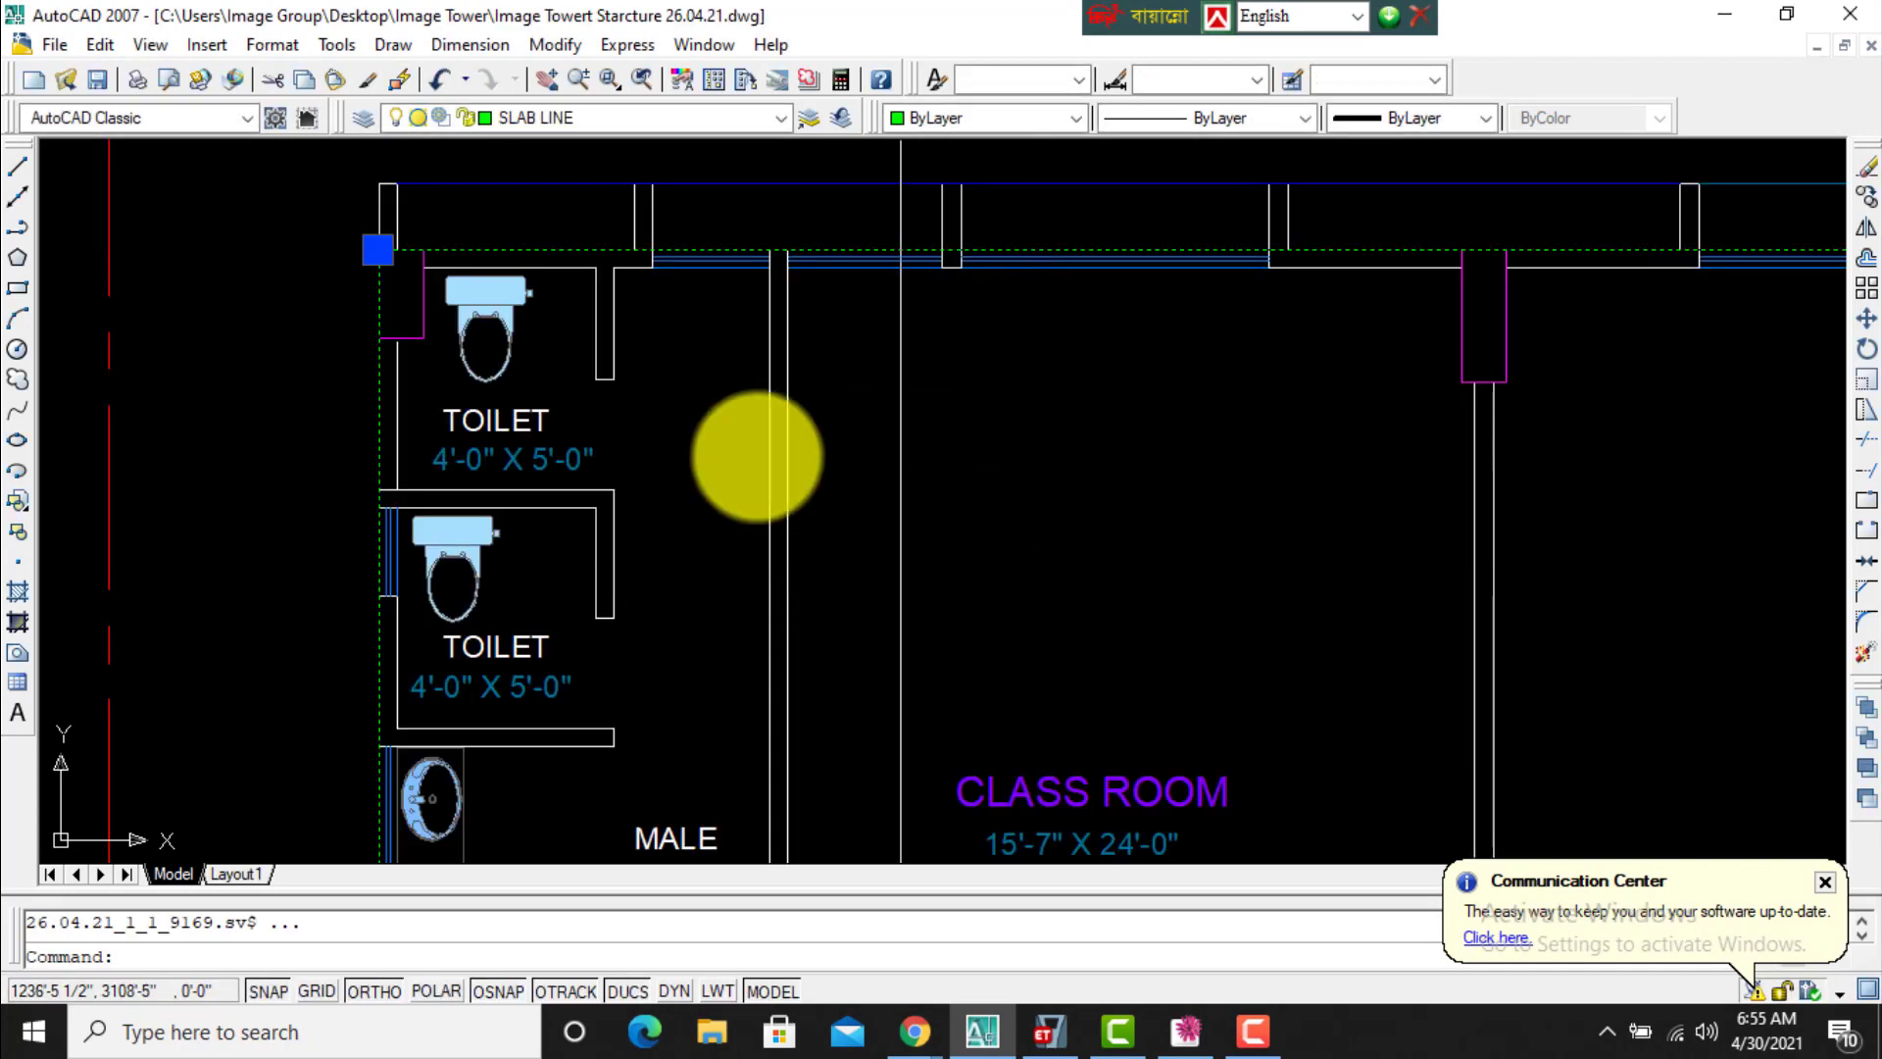
Close the drawing Image Towert Starcture 26.04.21.dwg without saving its changes.
key(Escape)
scroll(350, 402, down, 7)
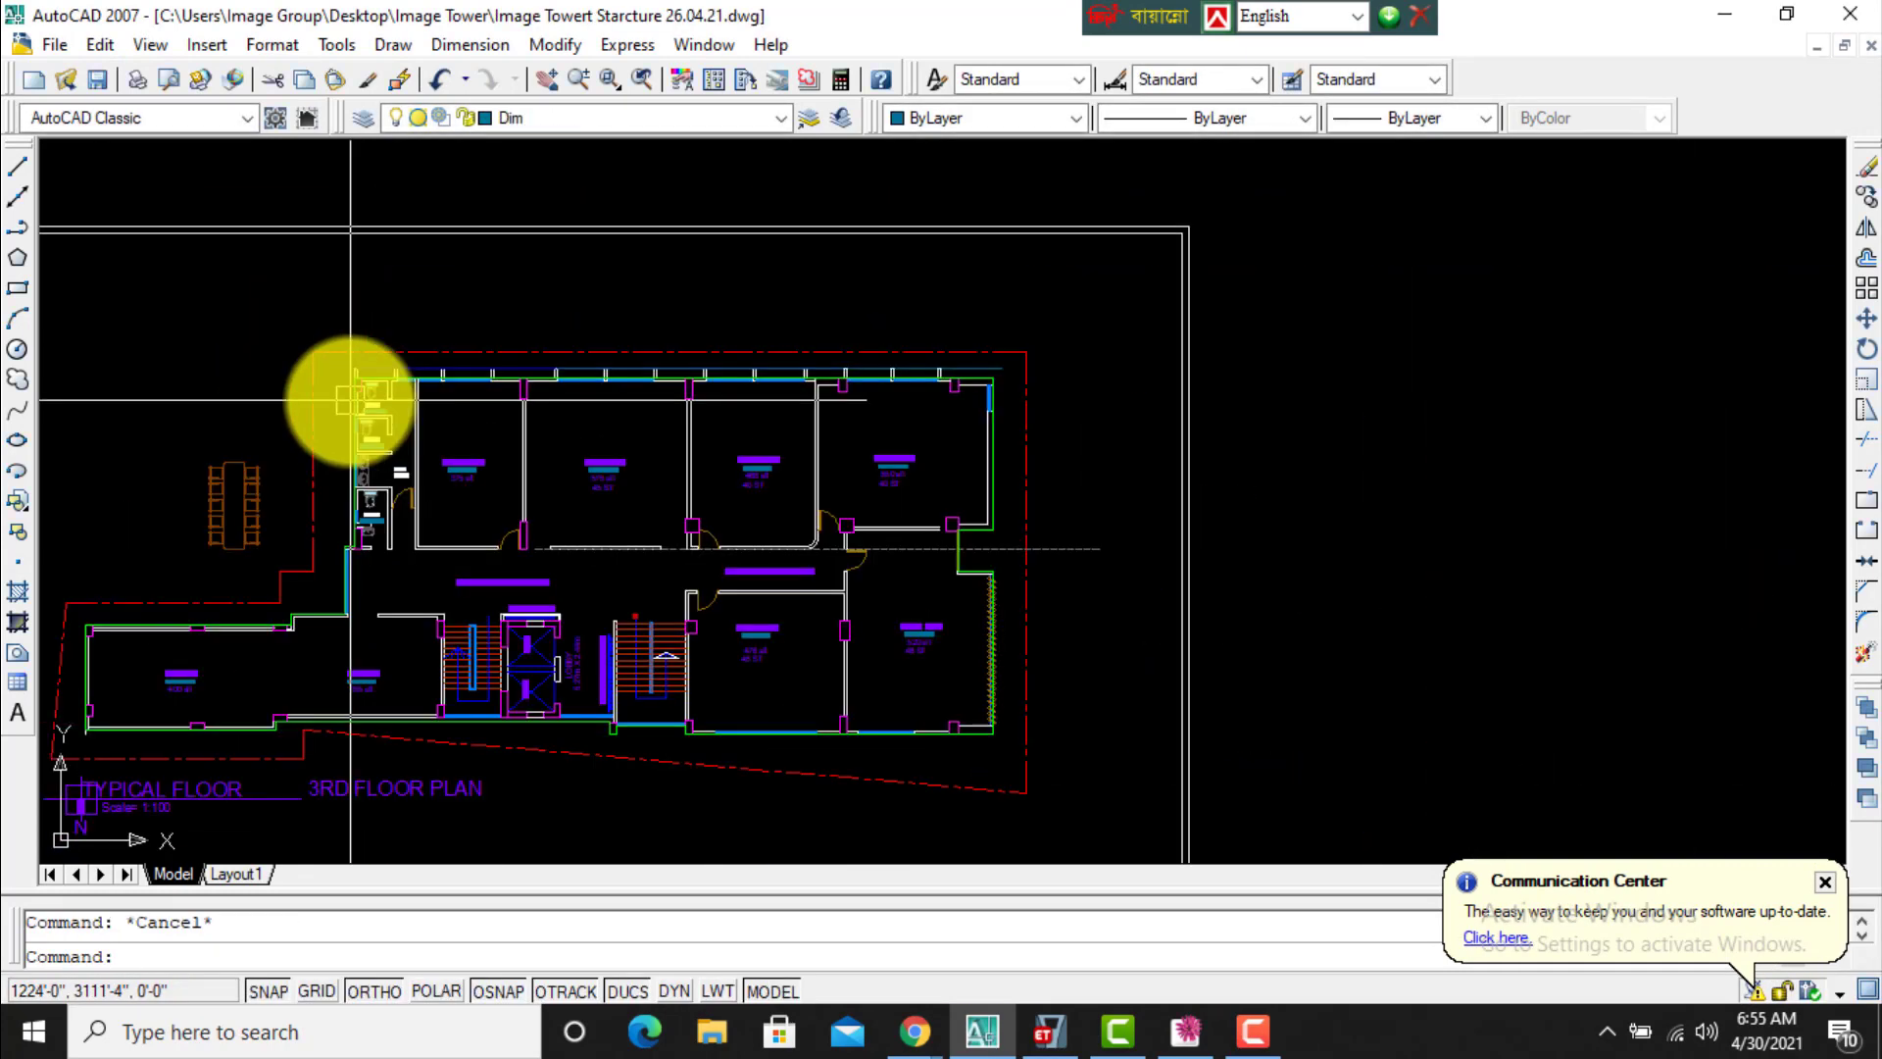
click(65, 43)
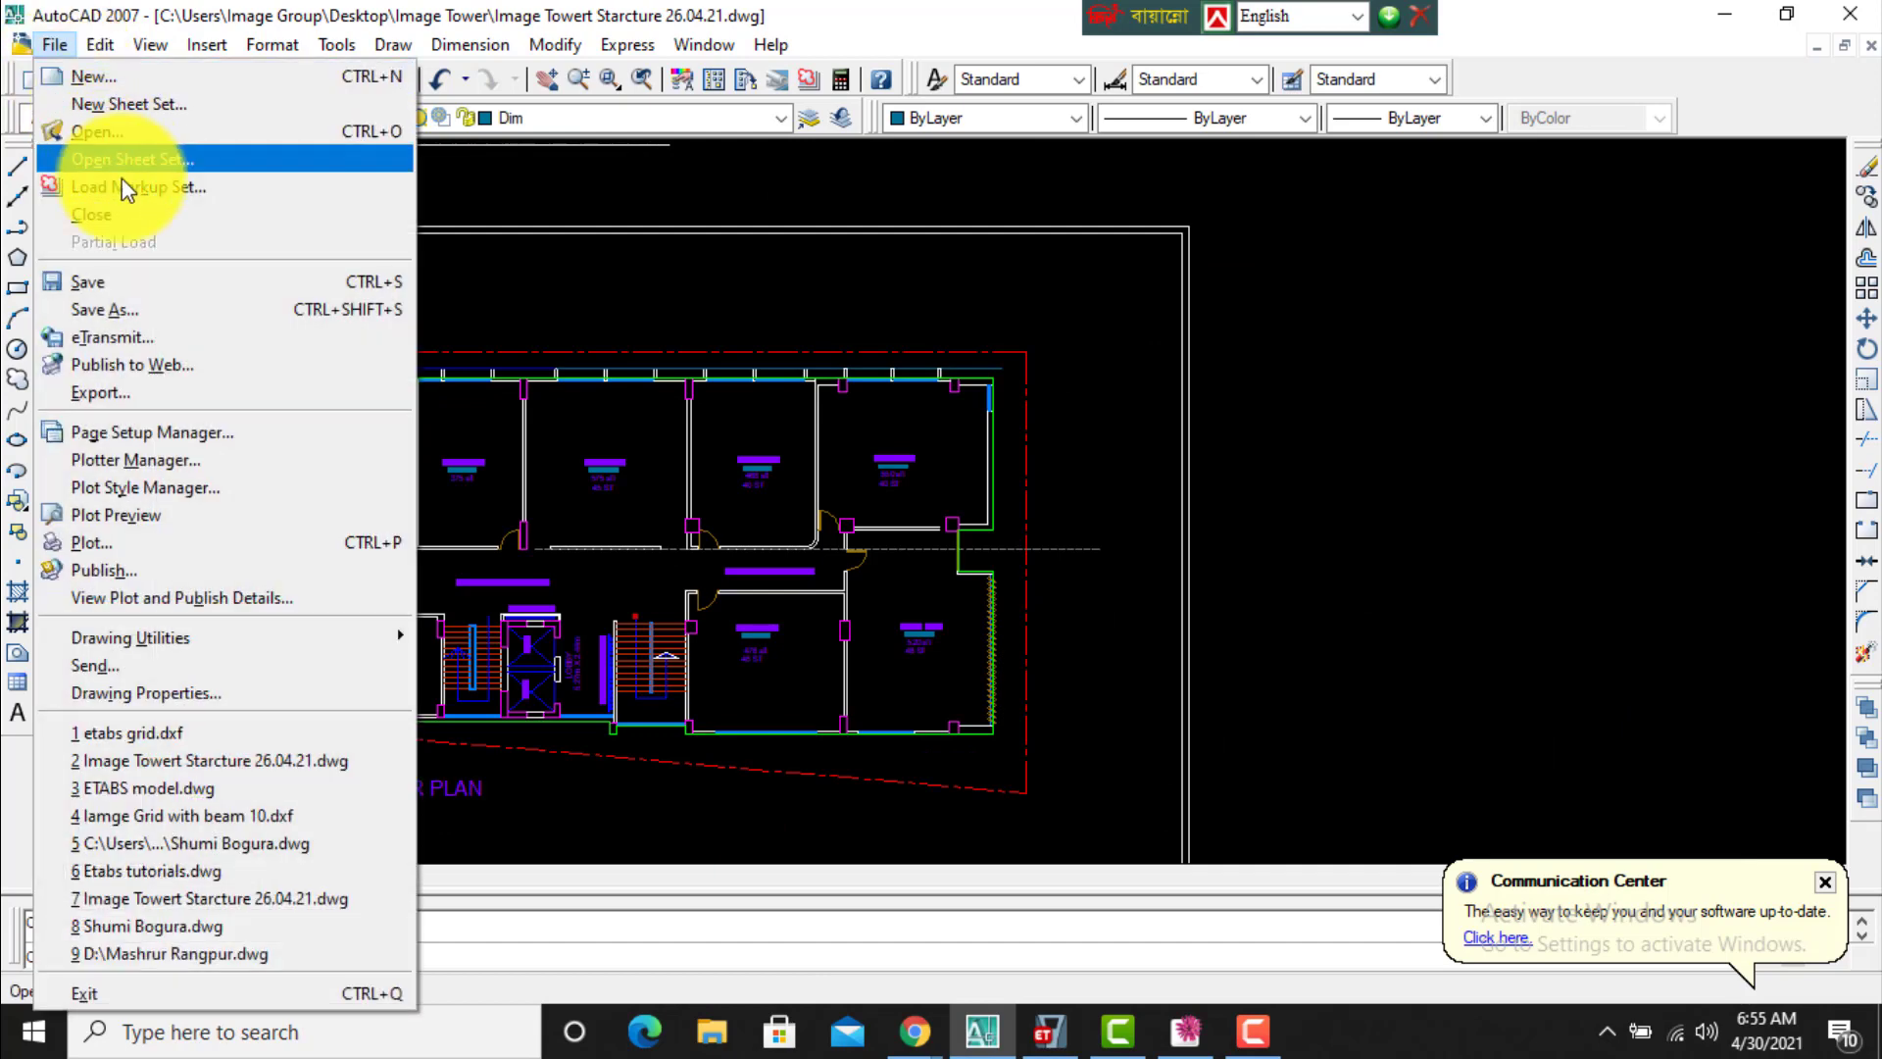
click(128, 204)
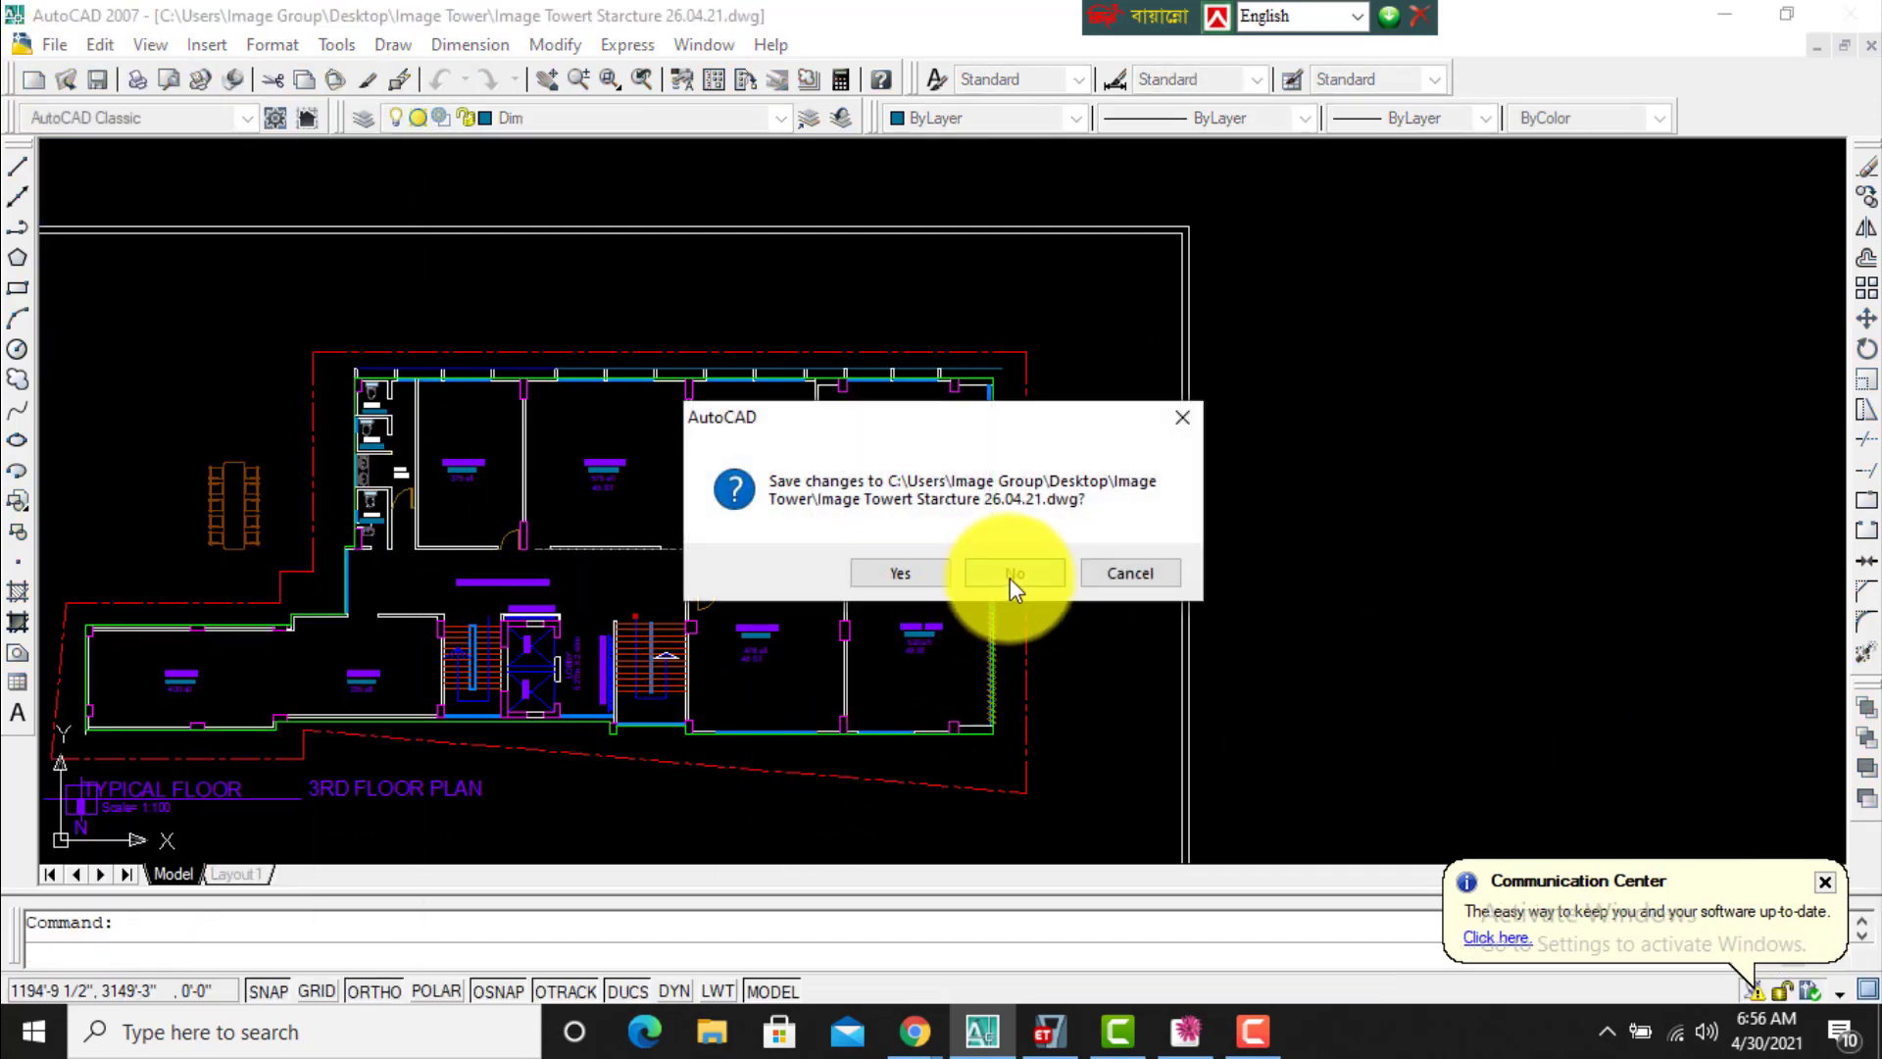
click(1009, 573)
Switch to ETABS and import etabs grid.dxf as an architectural plan on Story9 with inch drawing units and Add Center Lines on.
click(1044, 1034)
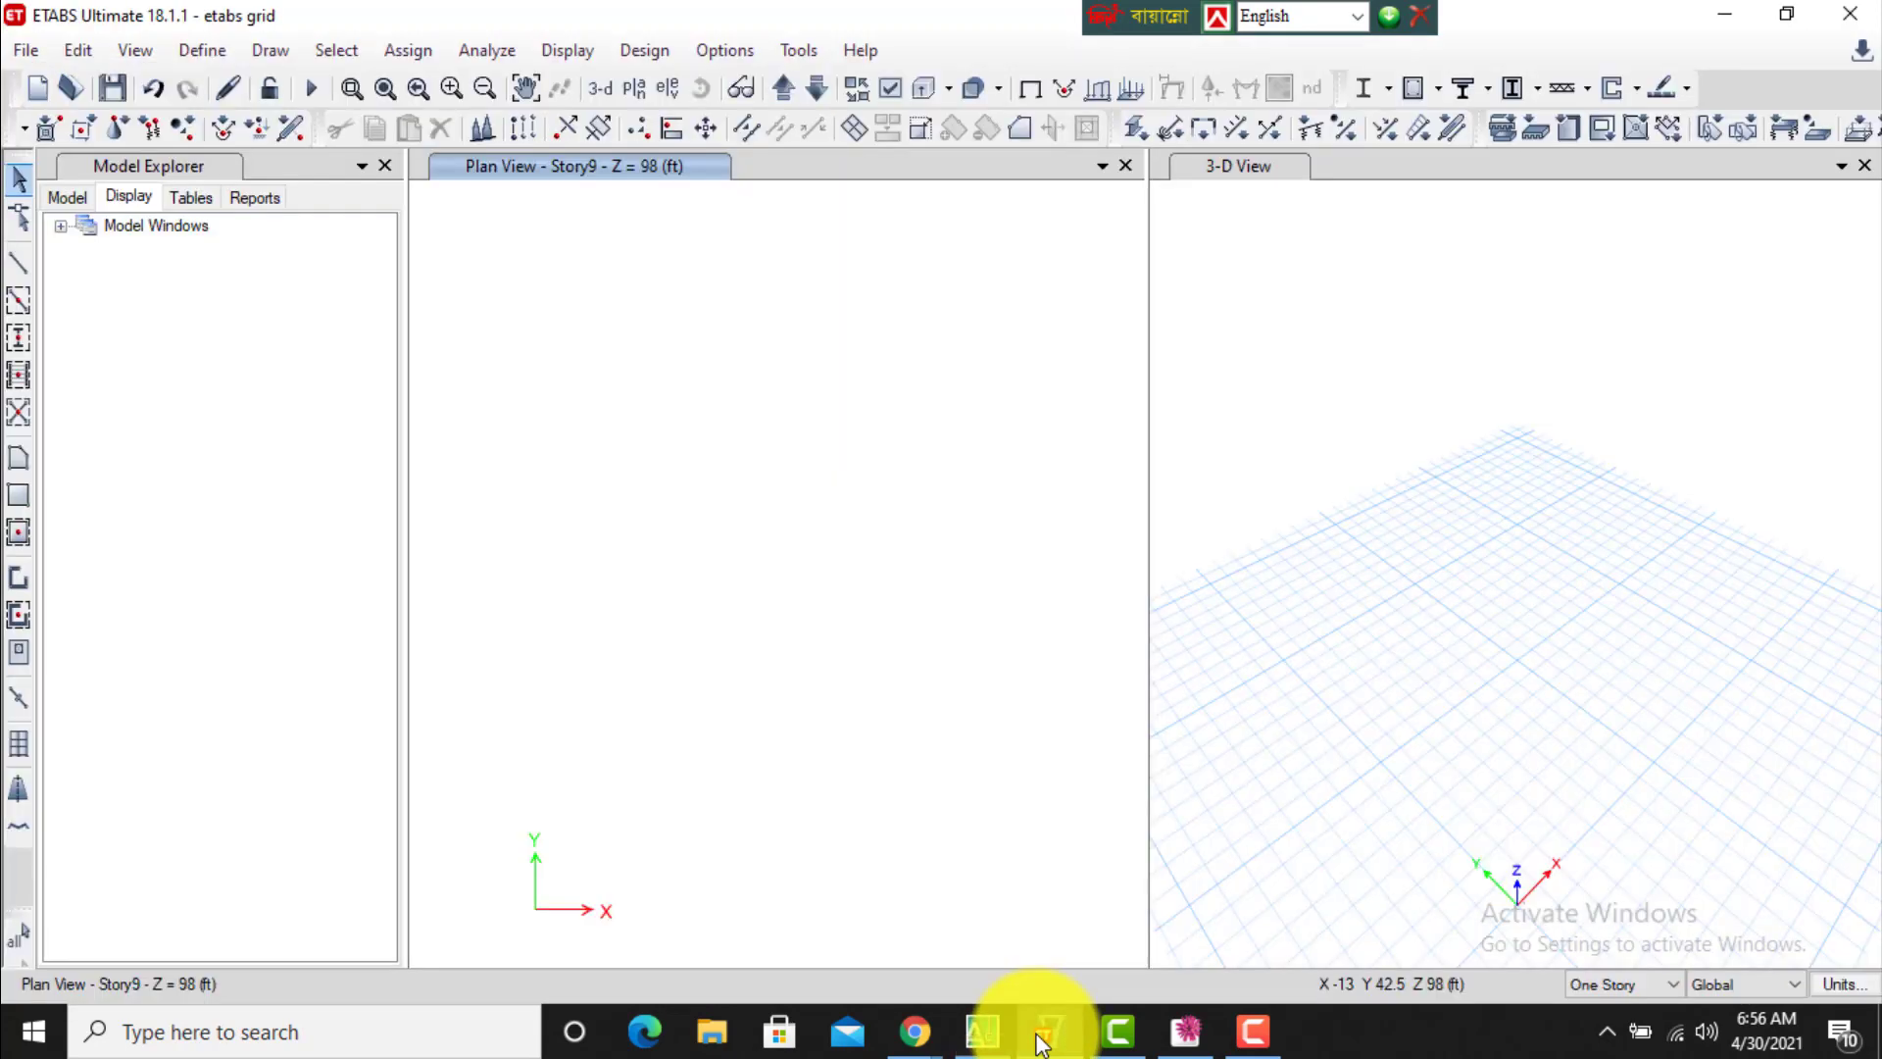
click(27, 51)
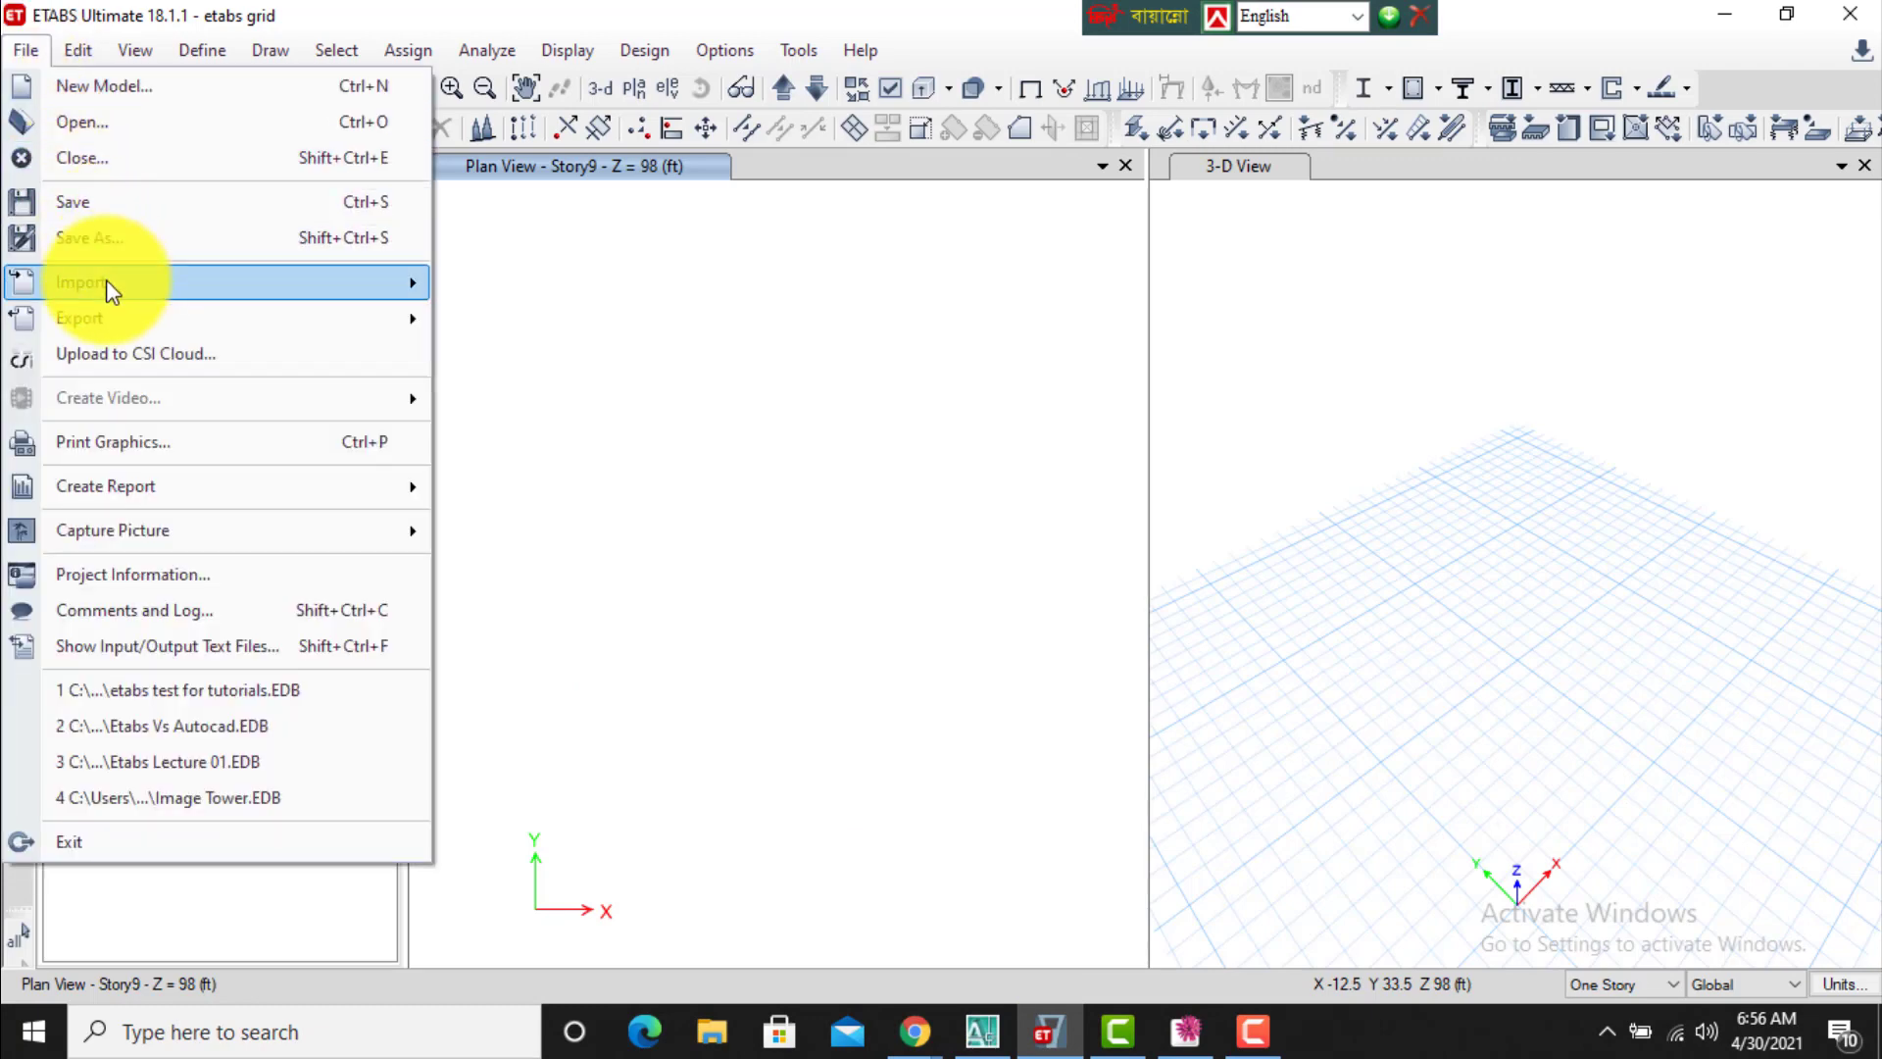
mouse_move(106, 280)
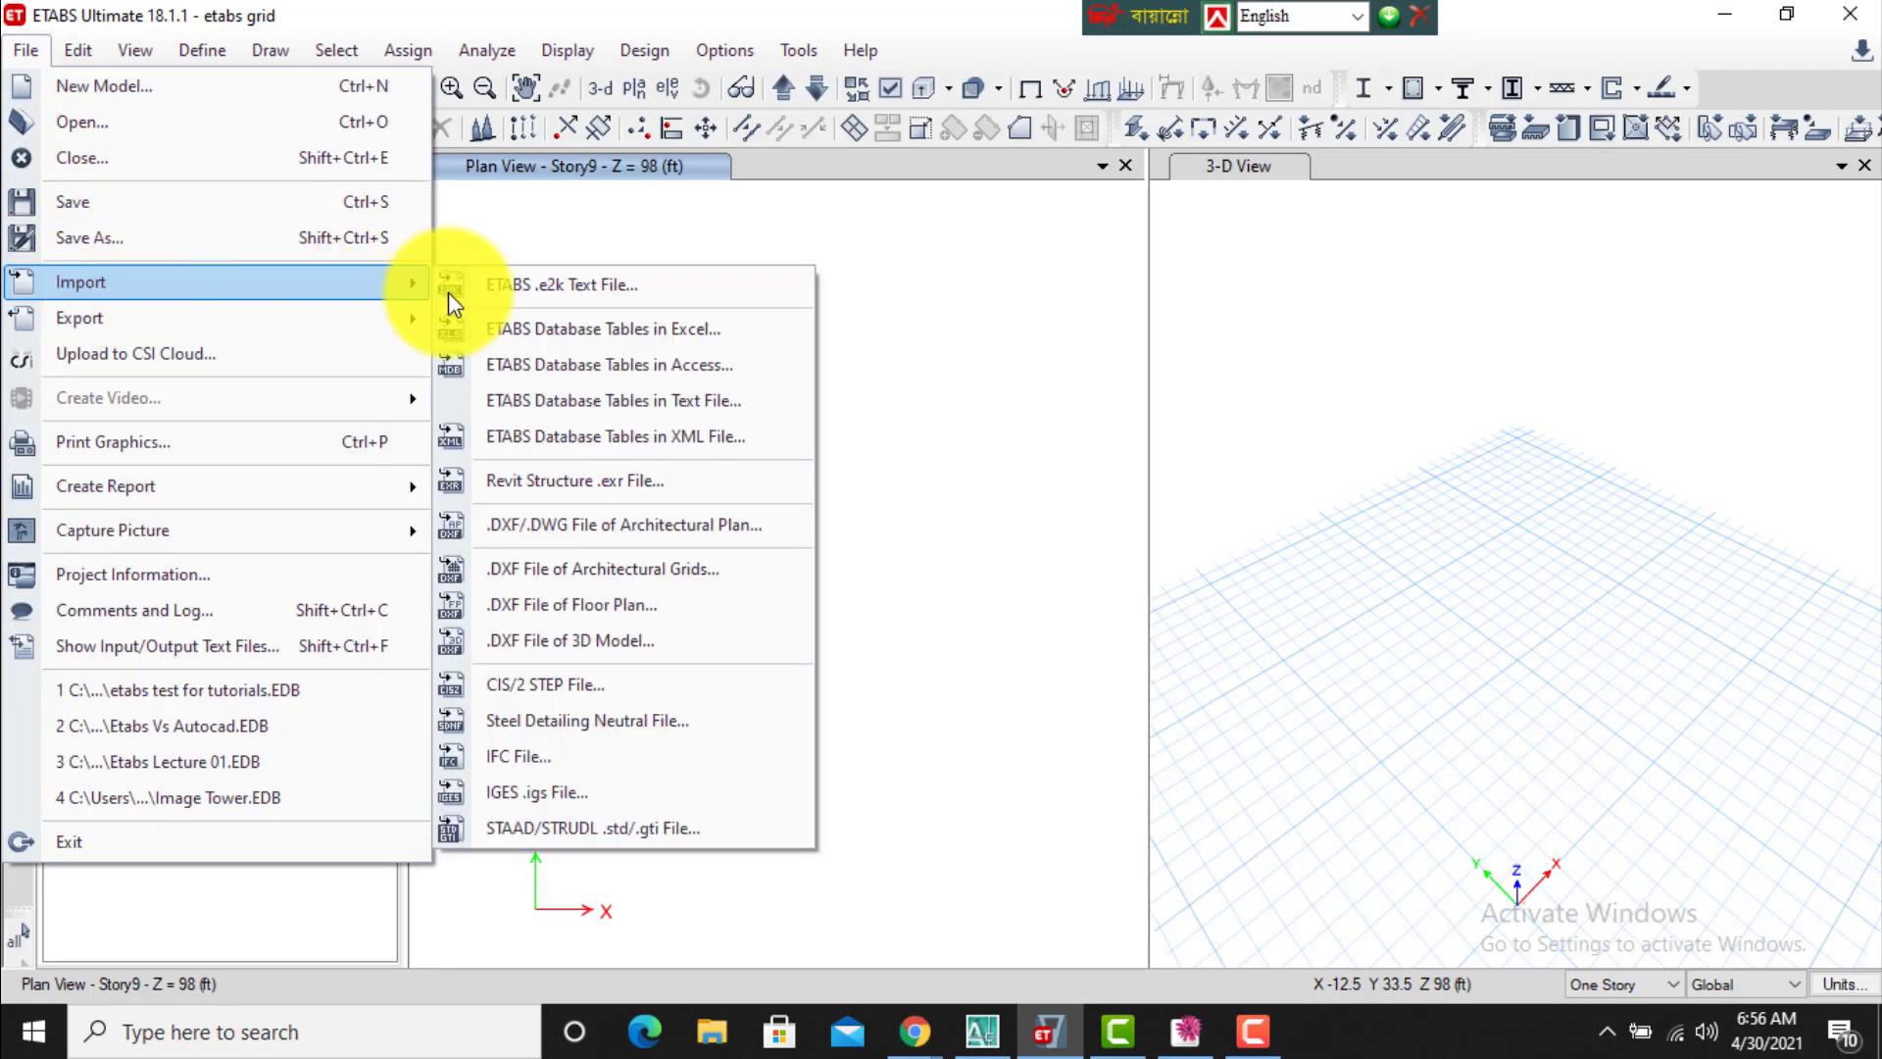
click(637, 526)
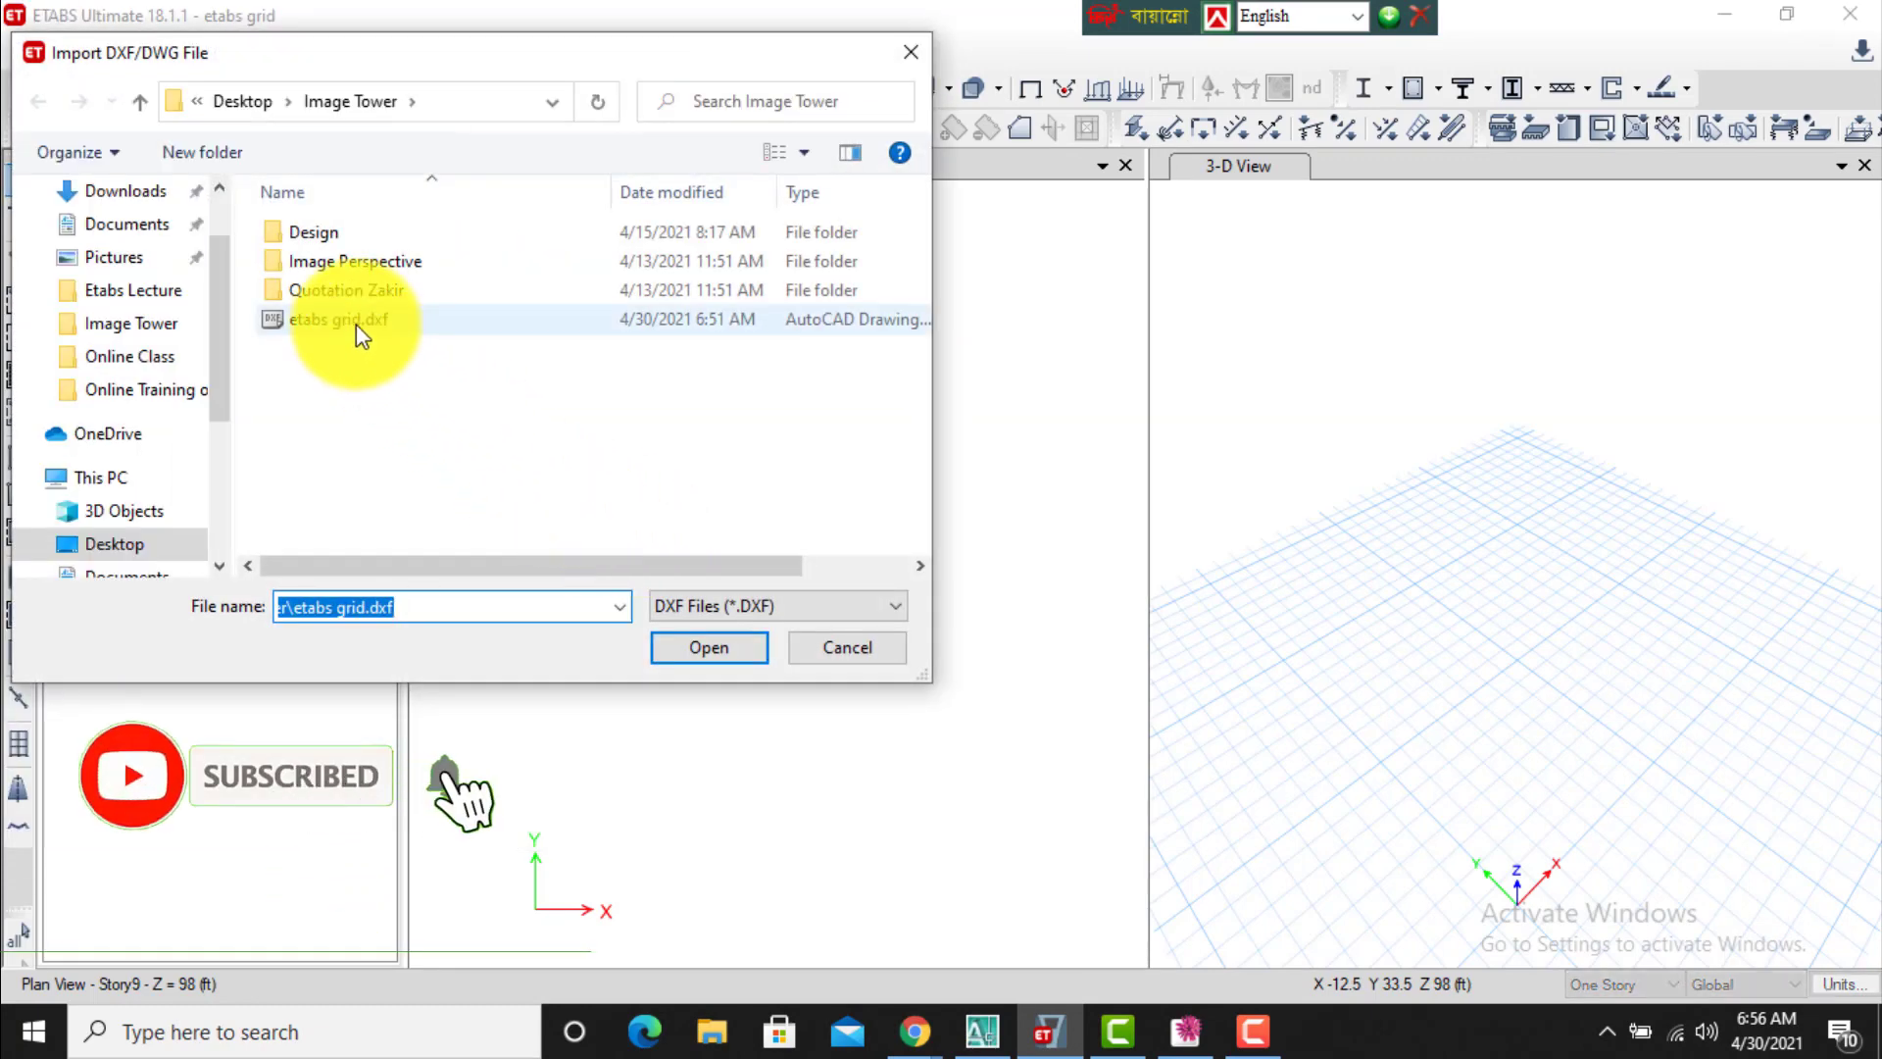
double_click(356, 319)
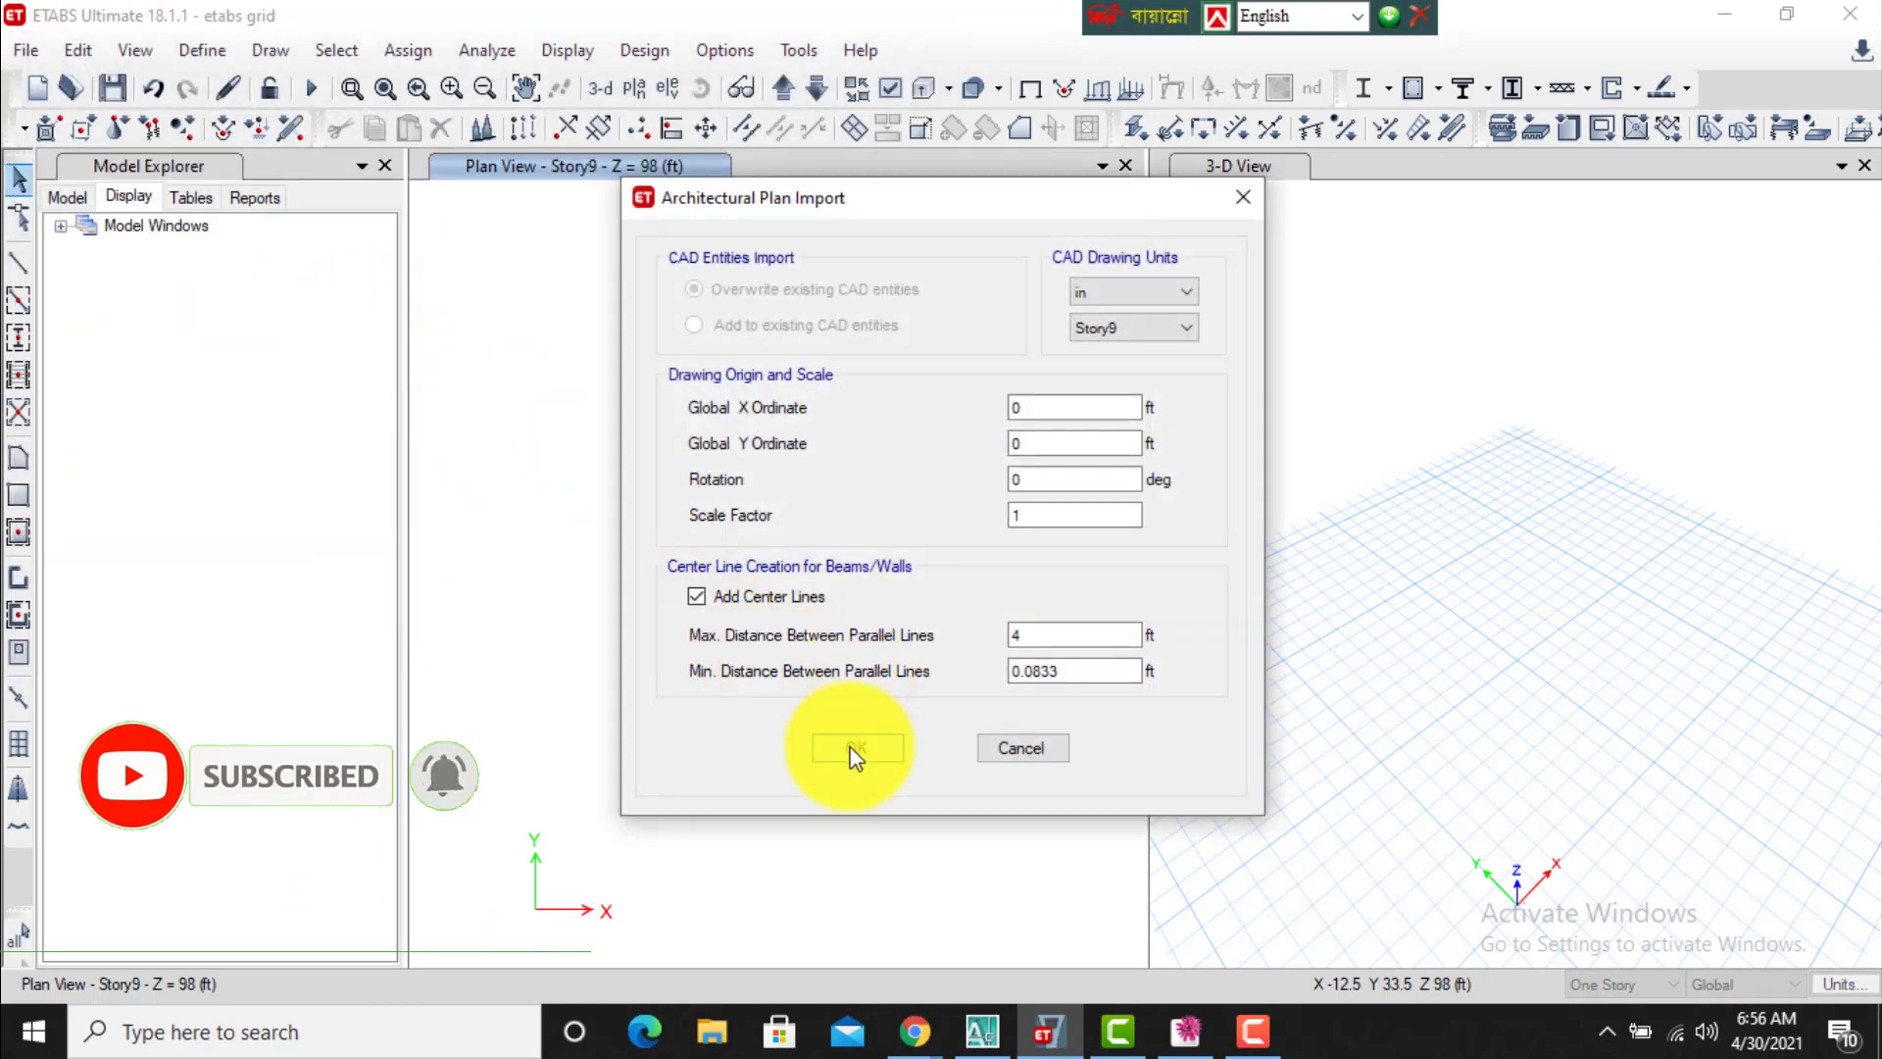
click(831, 749)
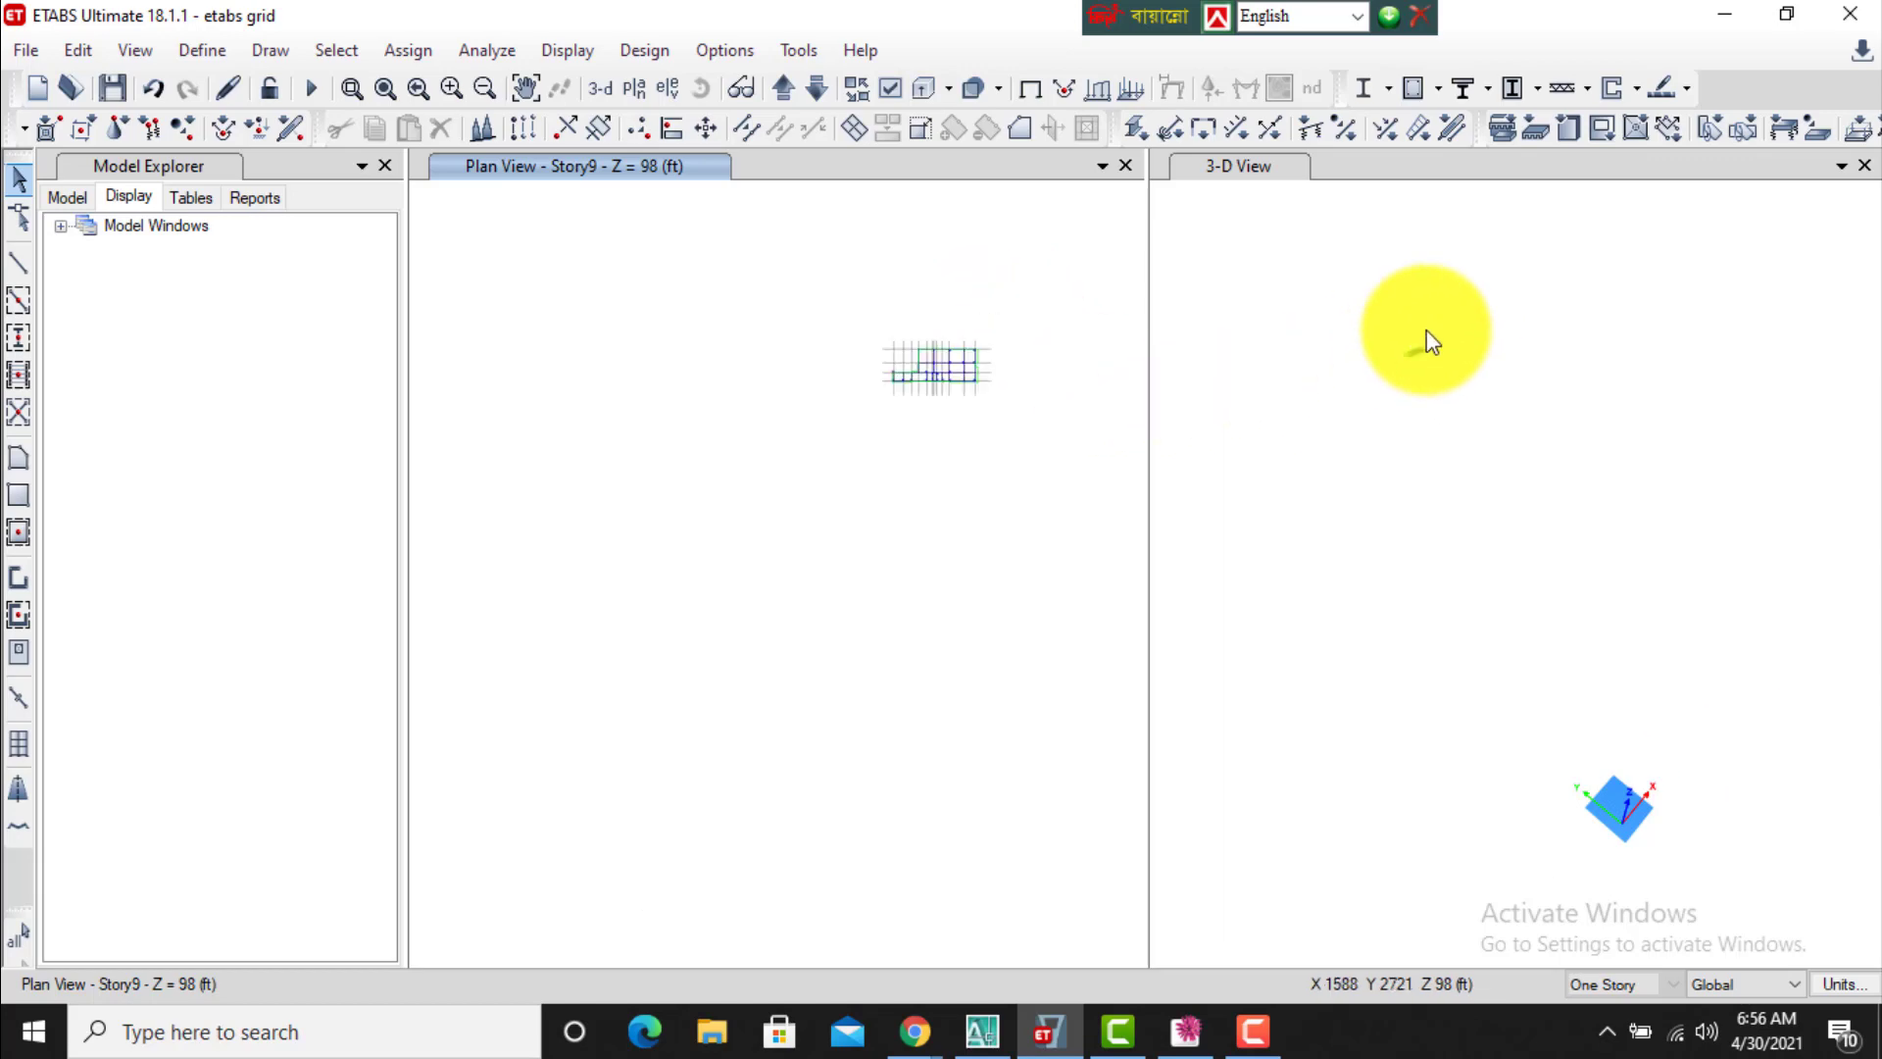
Examine the imported plan's layout and its position relative to the global origin in the Story9 plan view.
scroll(979, 471, up, 2)
scroll(820, 502, up, 1)
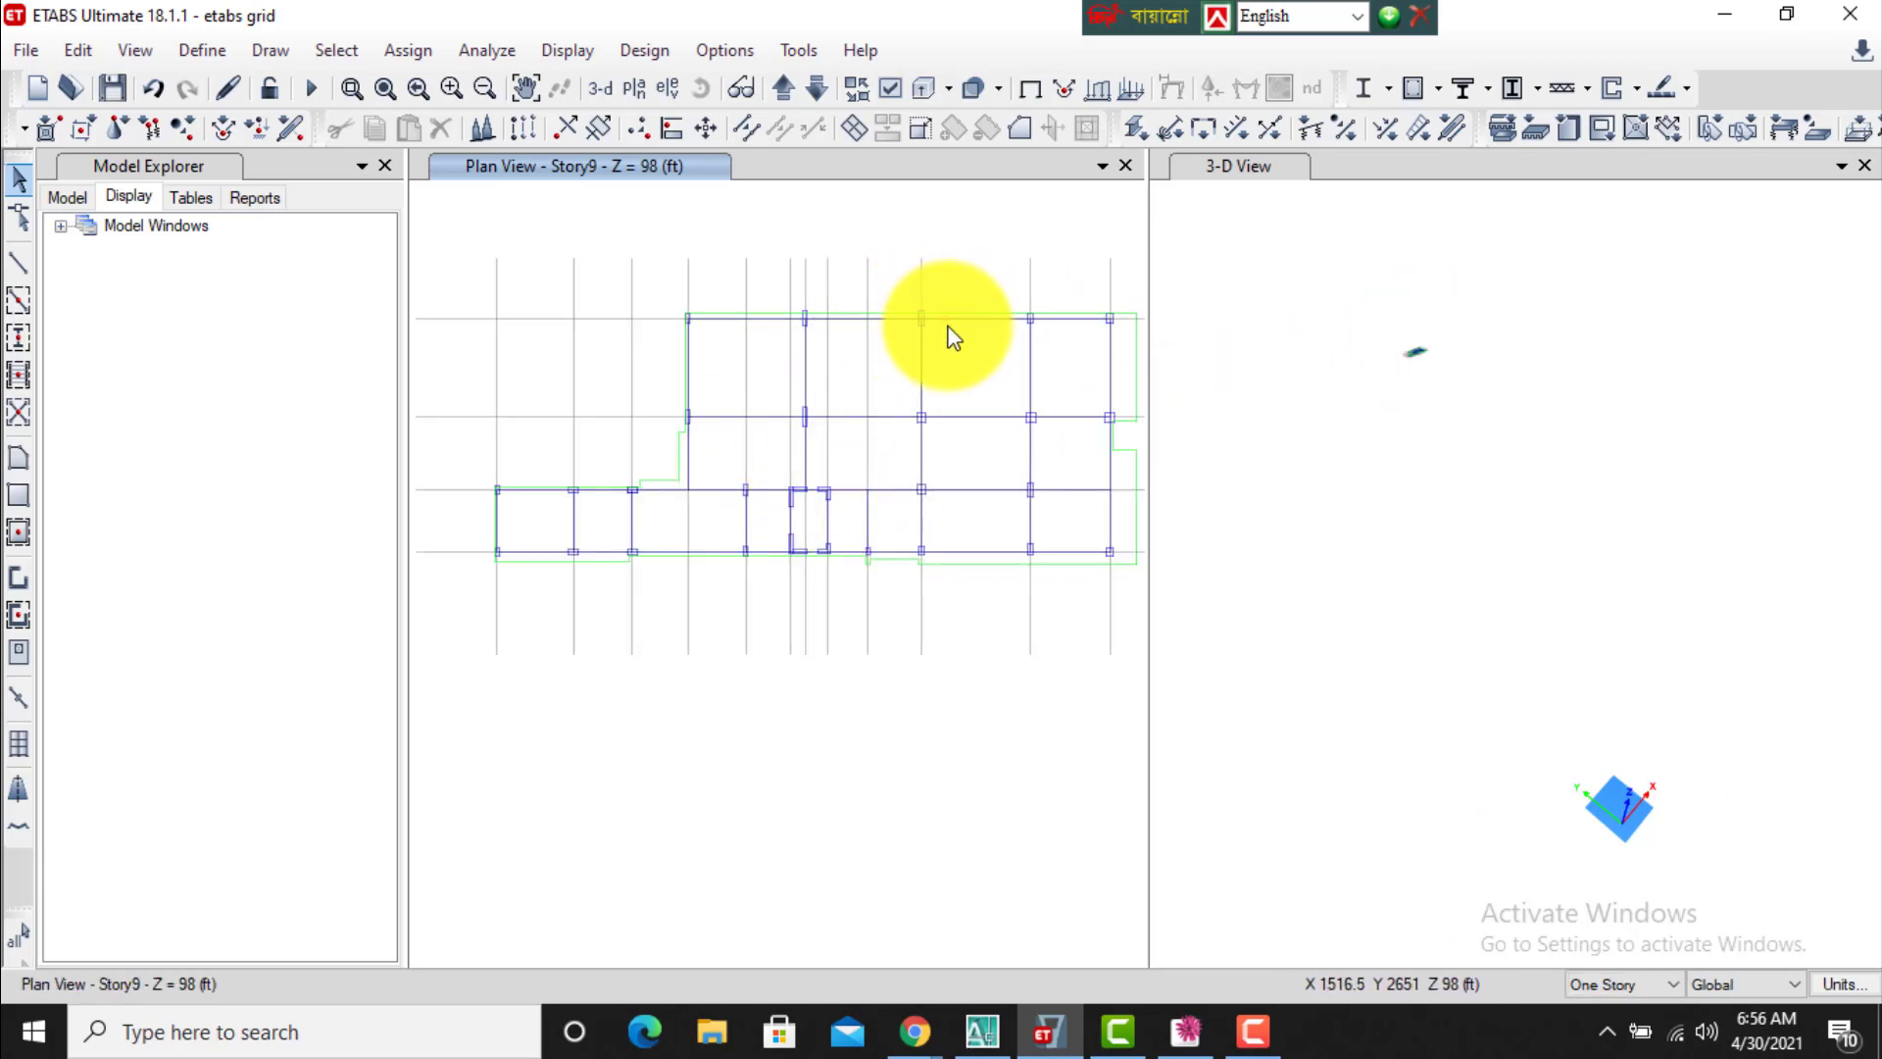
middle_drag(860, 345, 837, 366)
scroll(833, 372, down, 5)
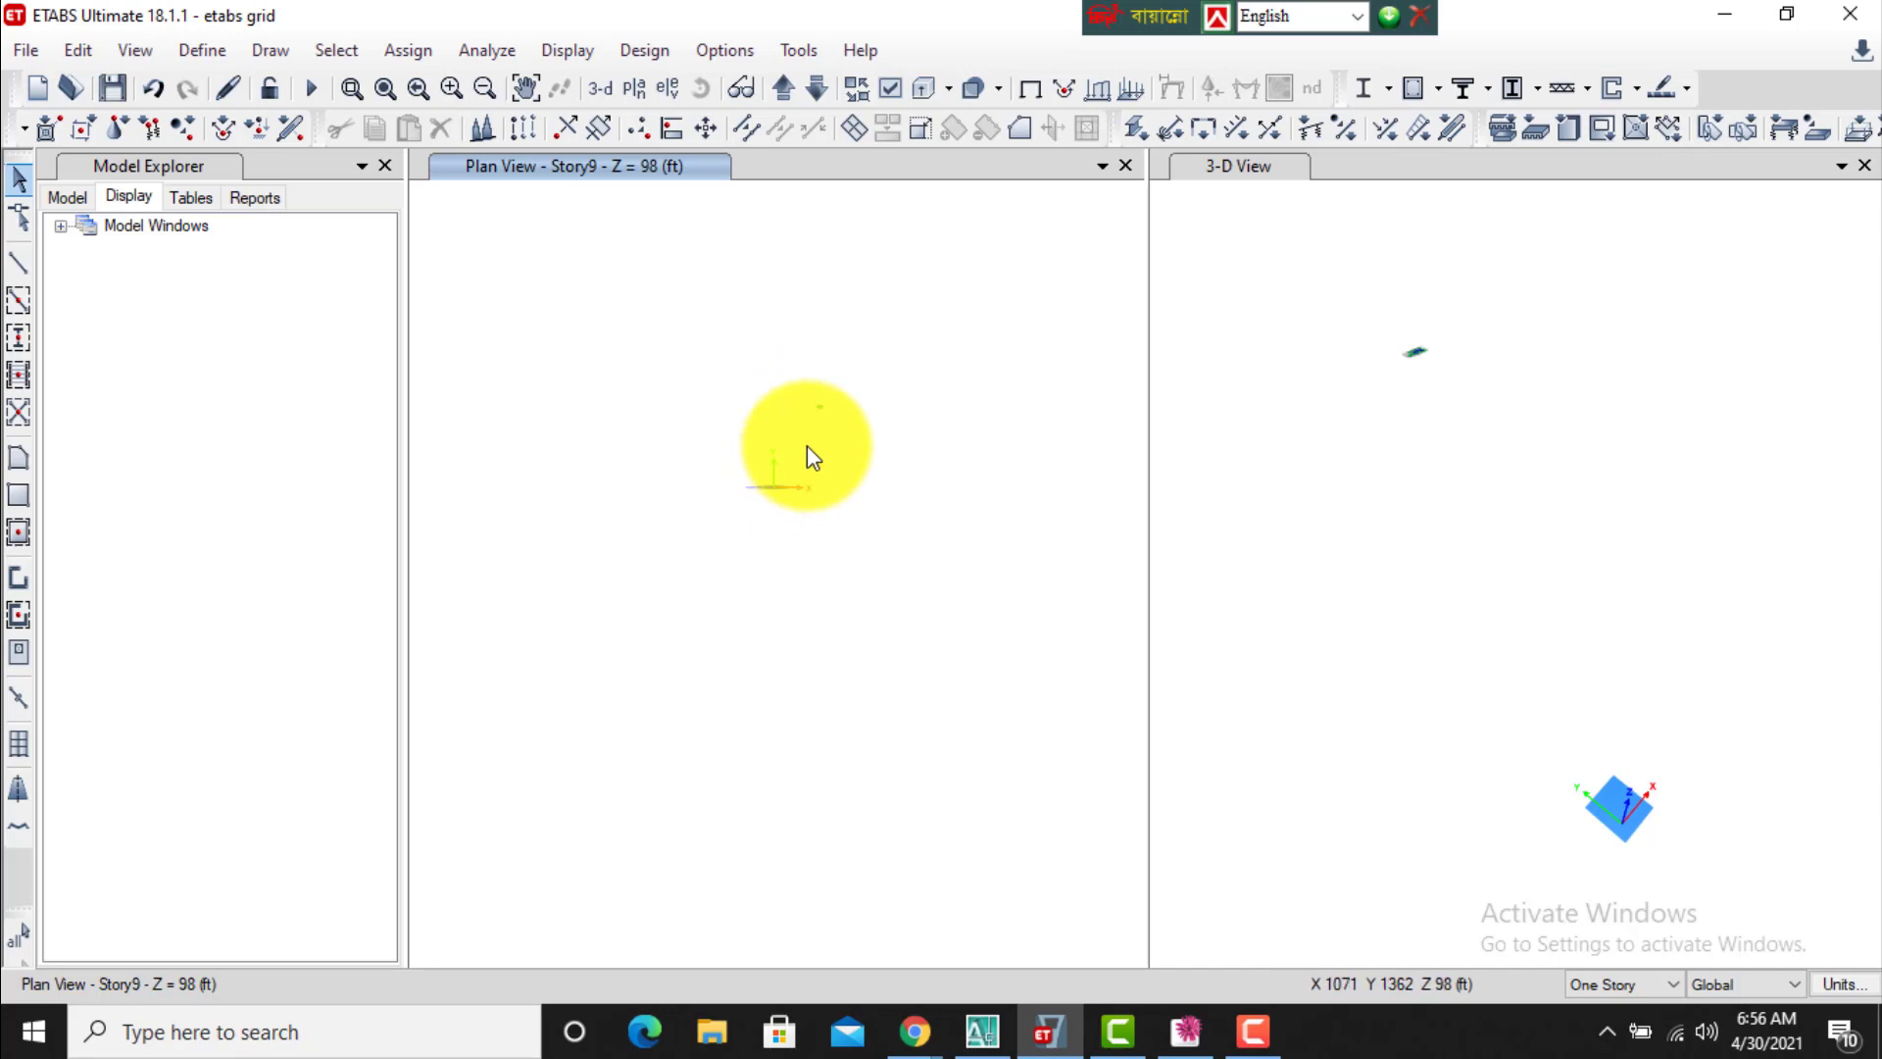
scroll(808, 445, up, 3)
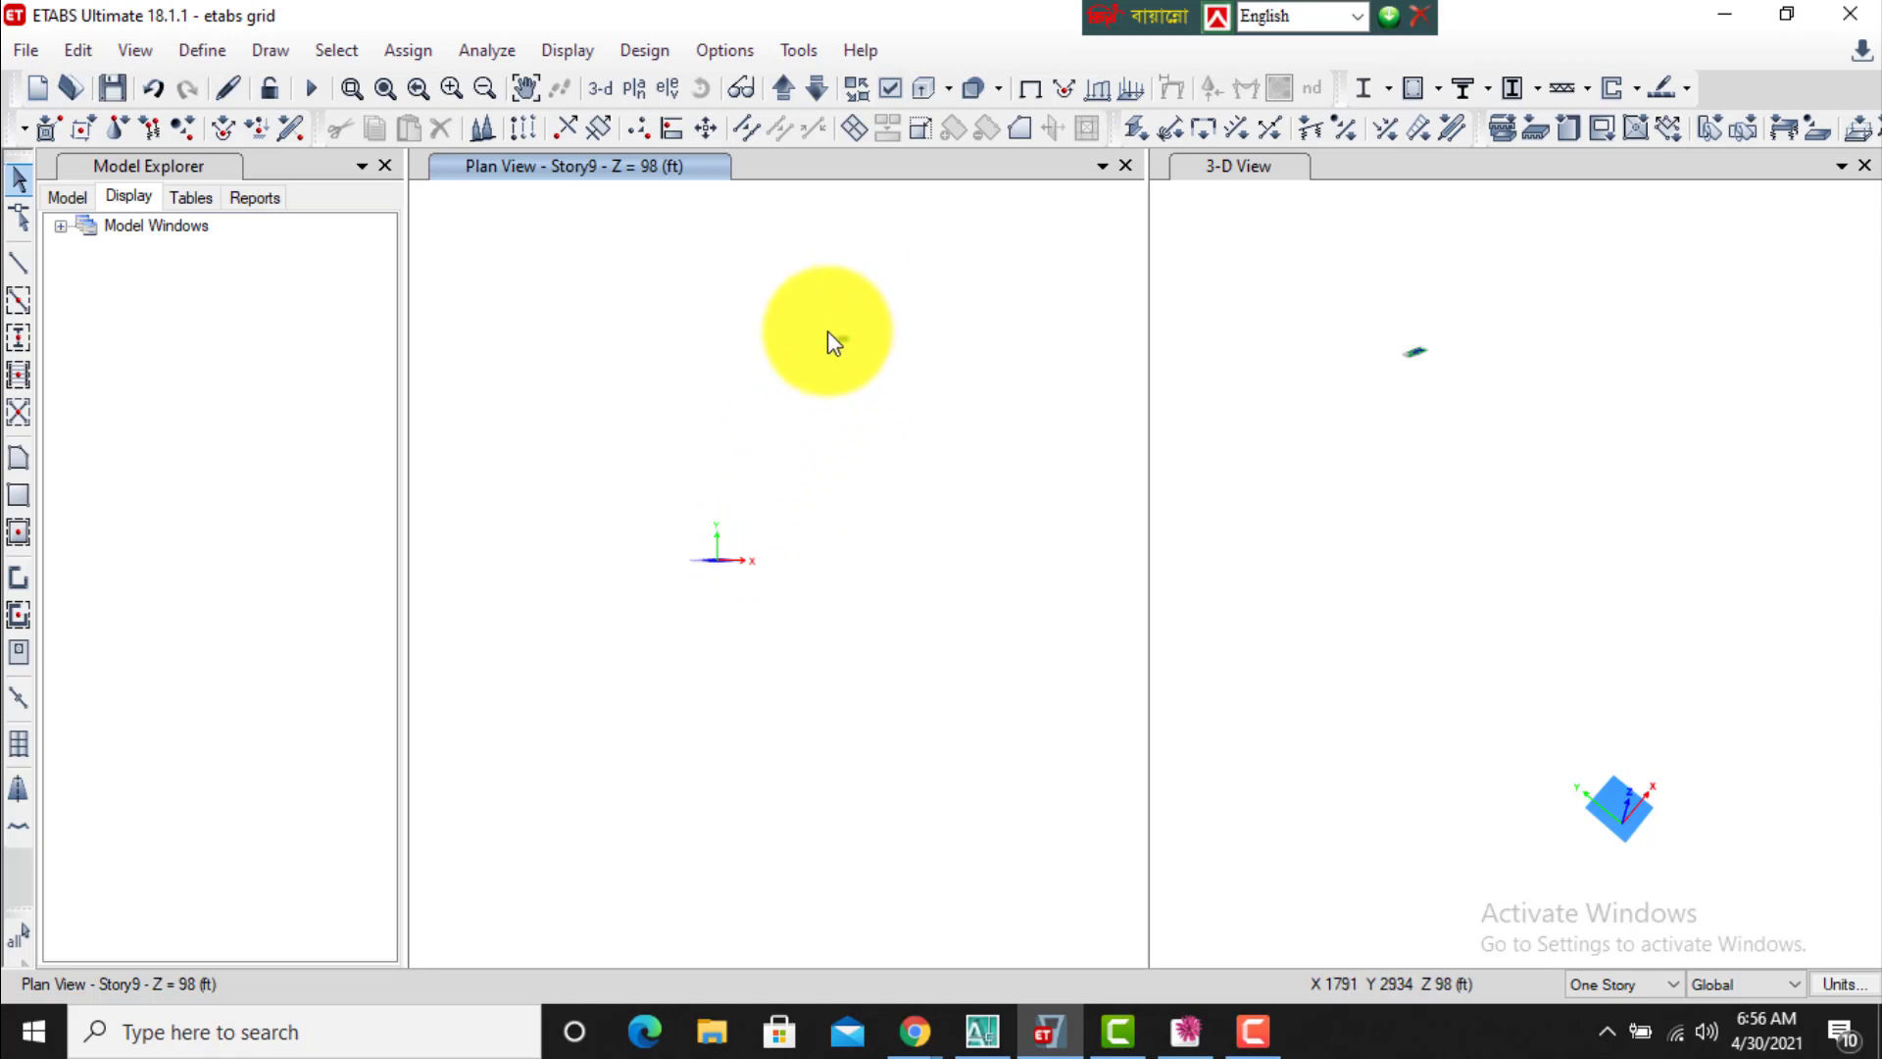
drag(821, 320, 876, 382)
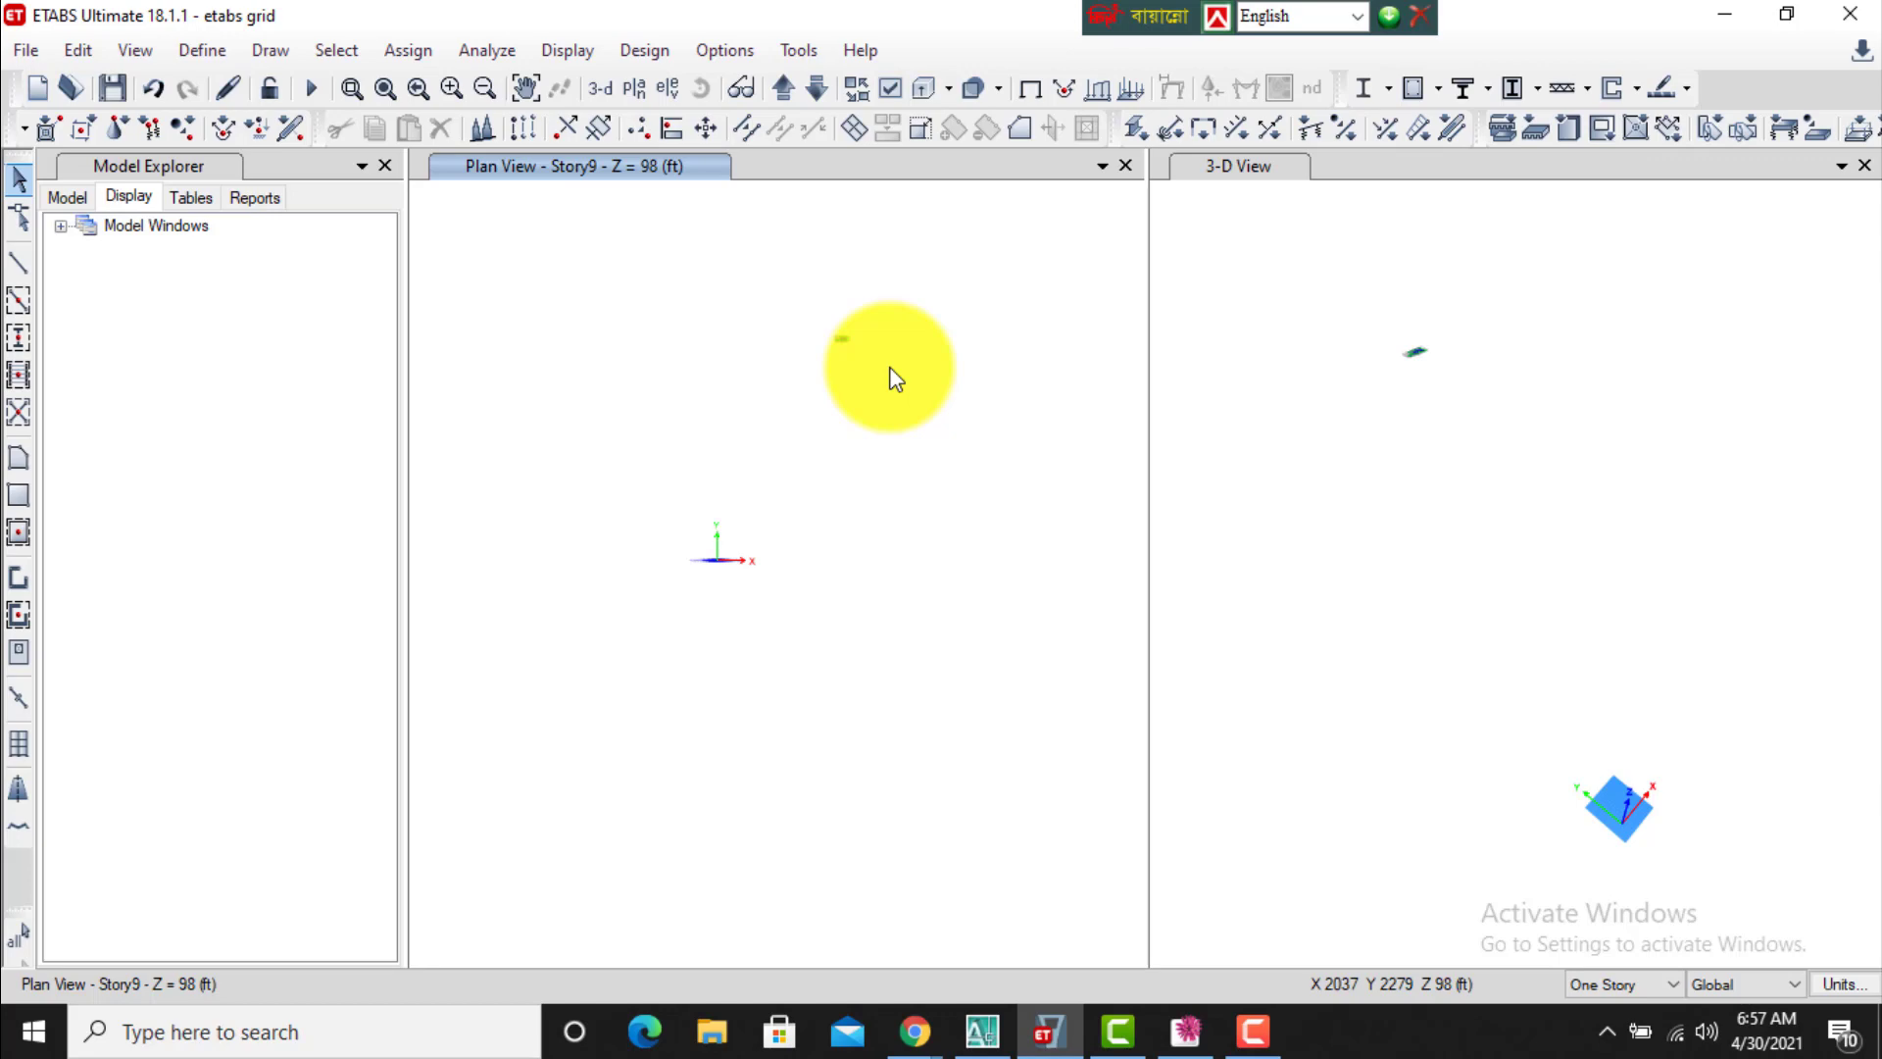
Close the current ETABS model without saving its changes.
click(25, 51)
click(92, 159)
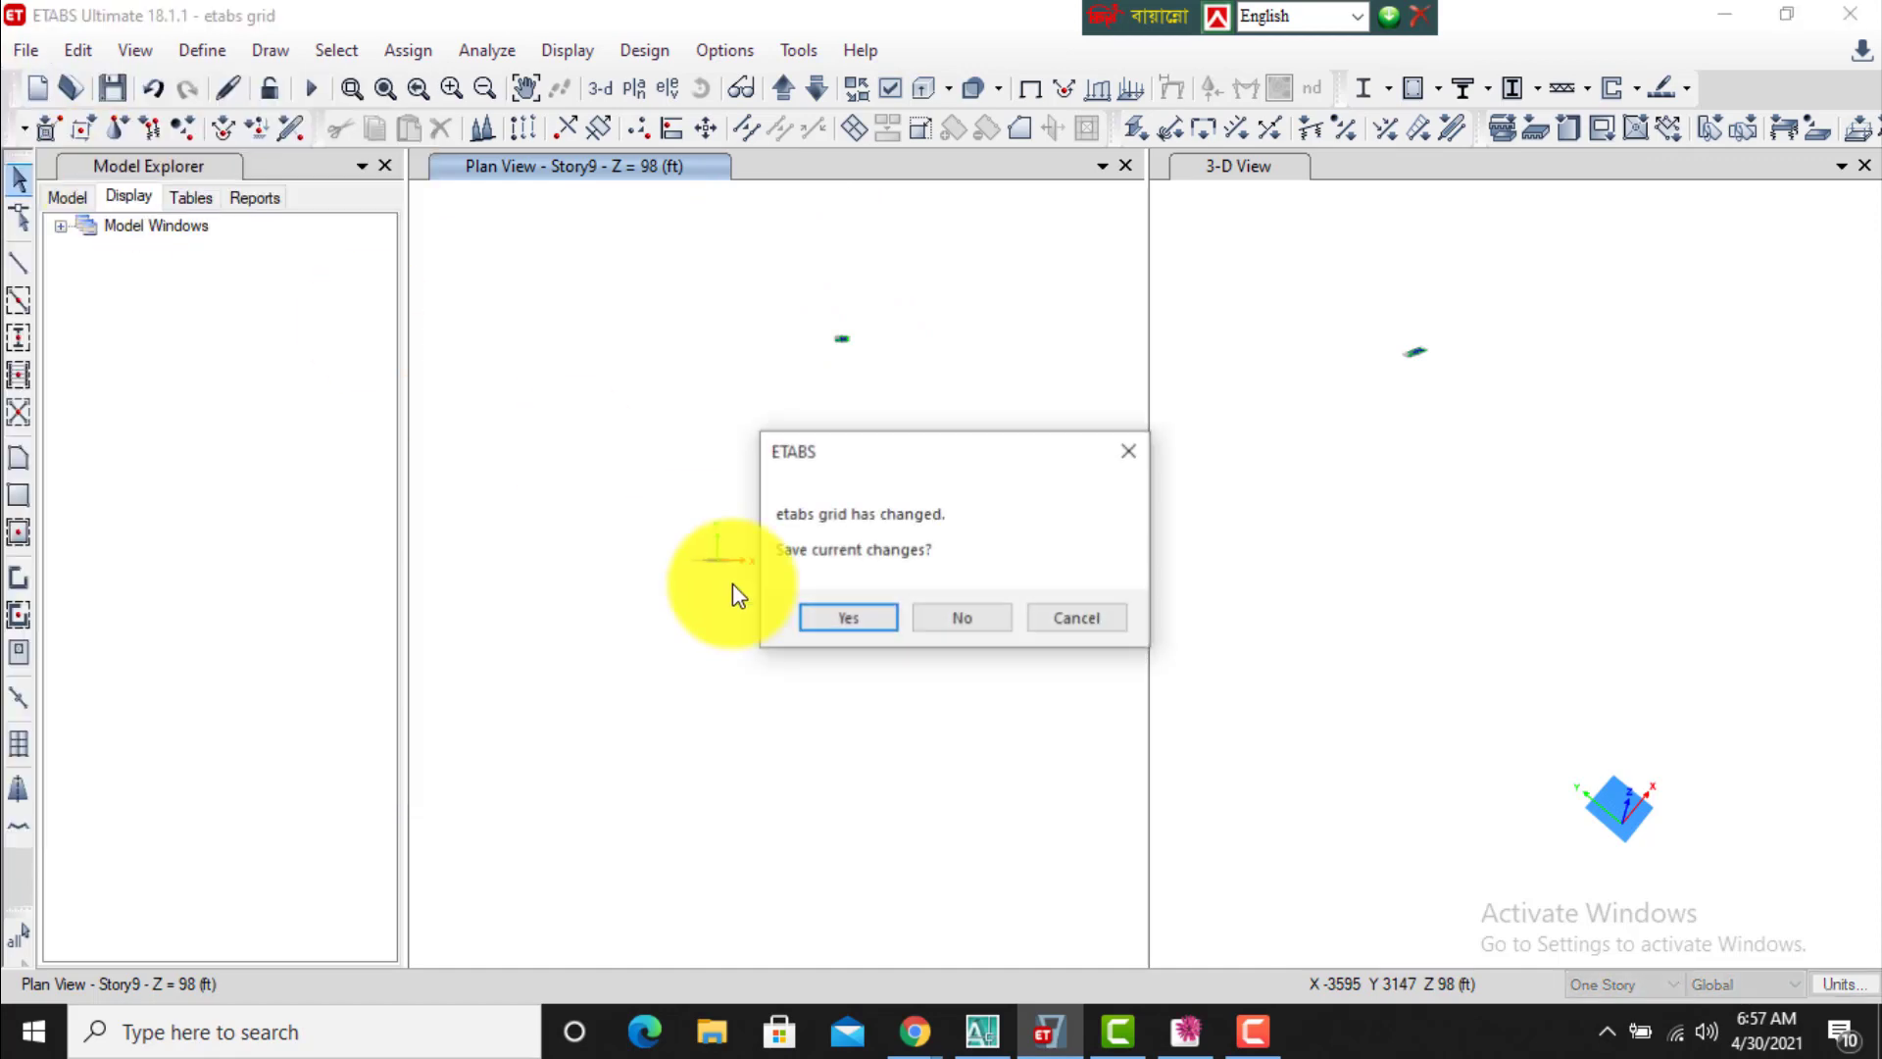
click(987, 620)
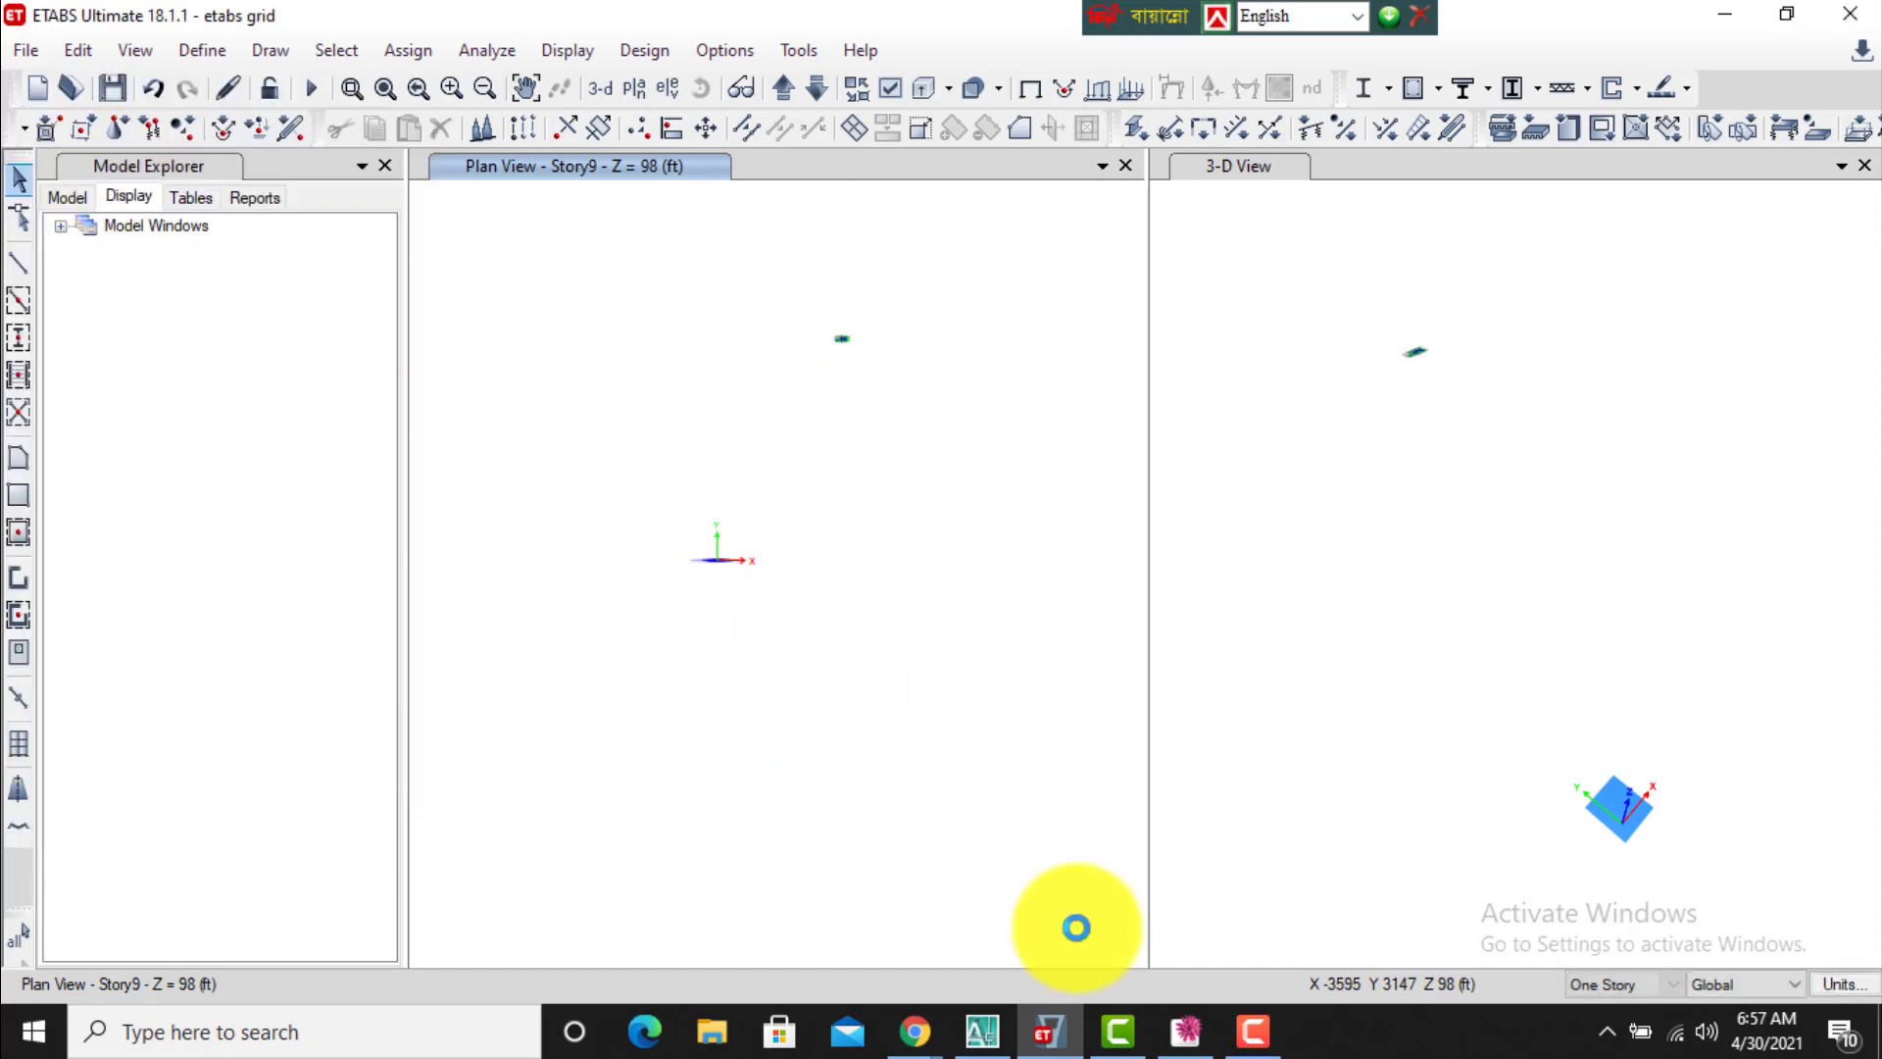
Switch to AutoCAD and reopen the recent file etabs grid.dxf.
click(1007, 1042)
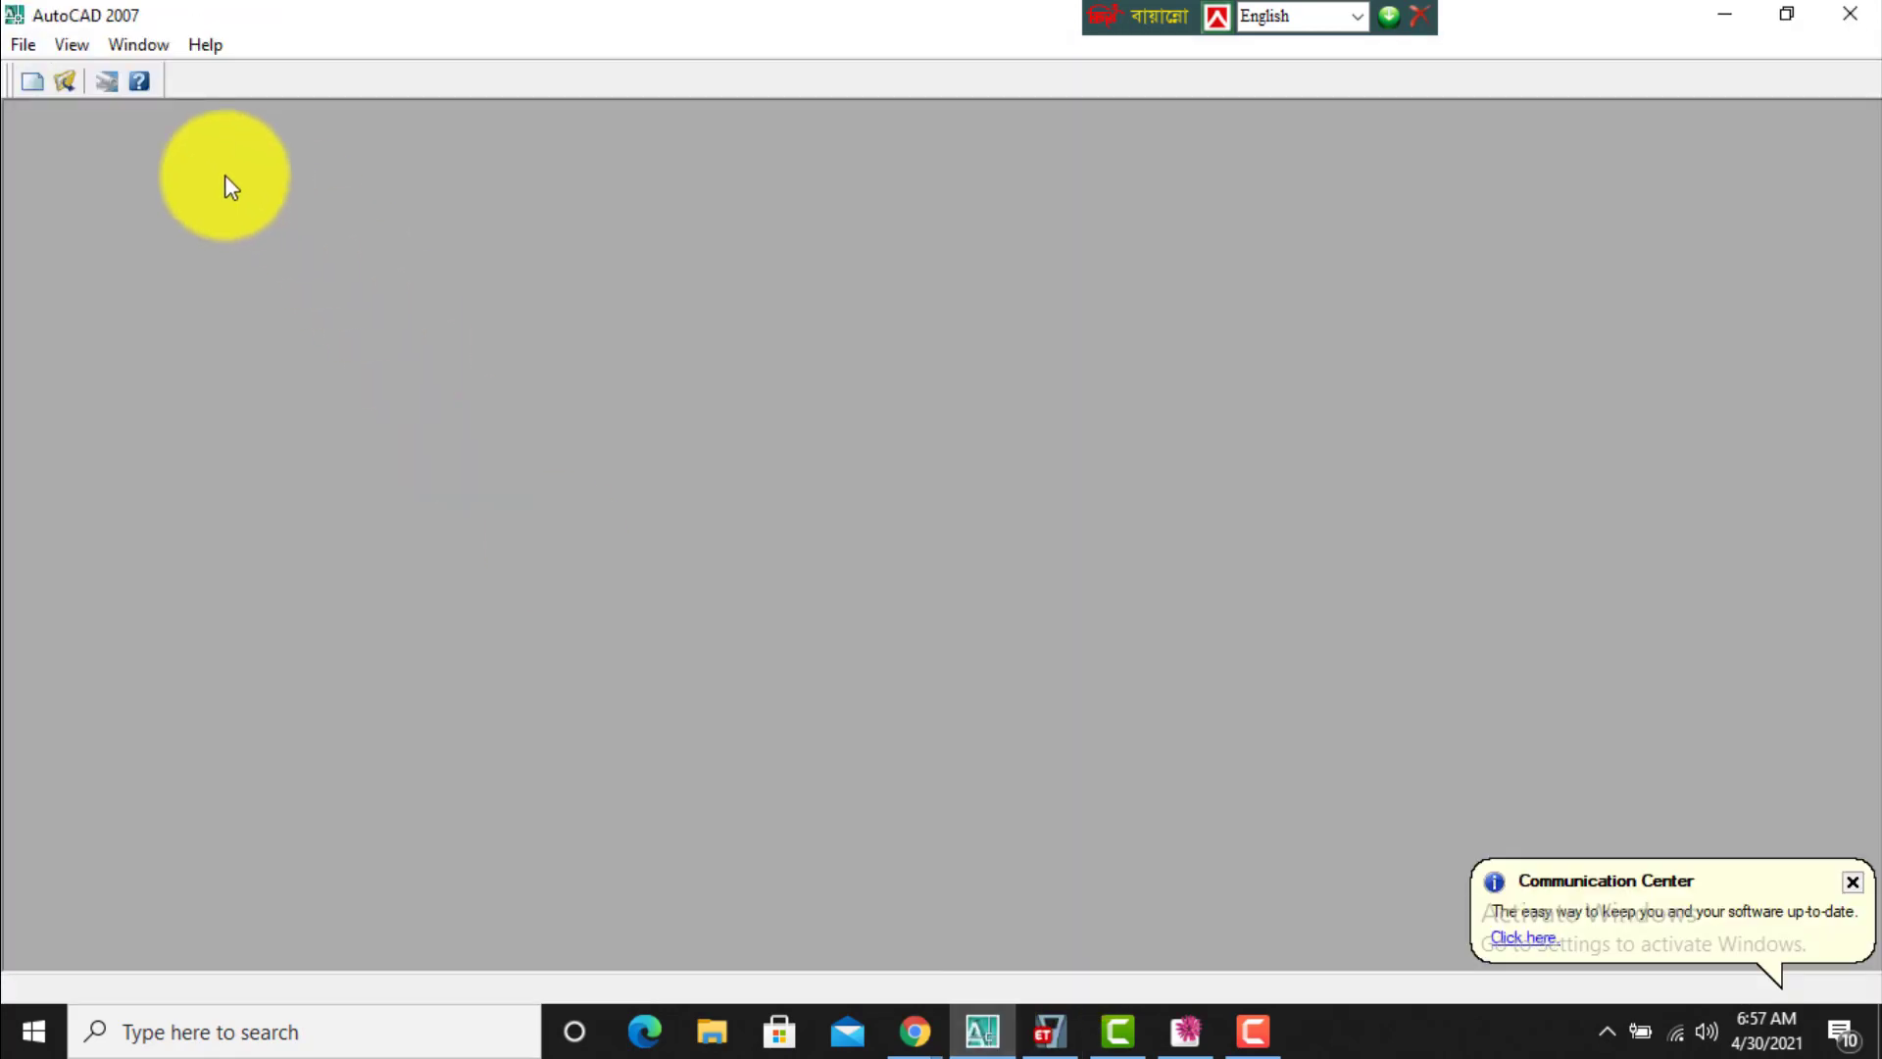
click(27, 43)
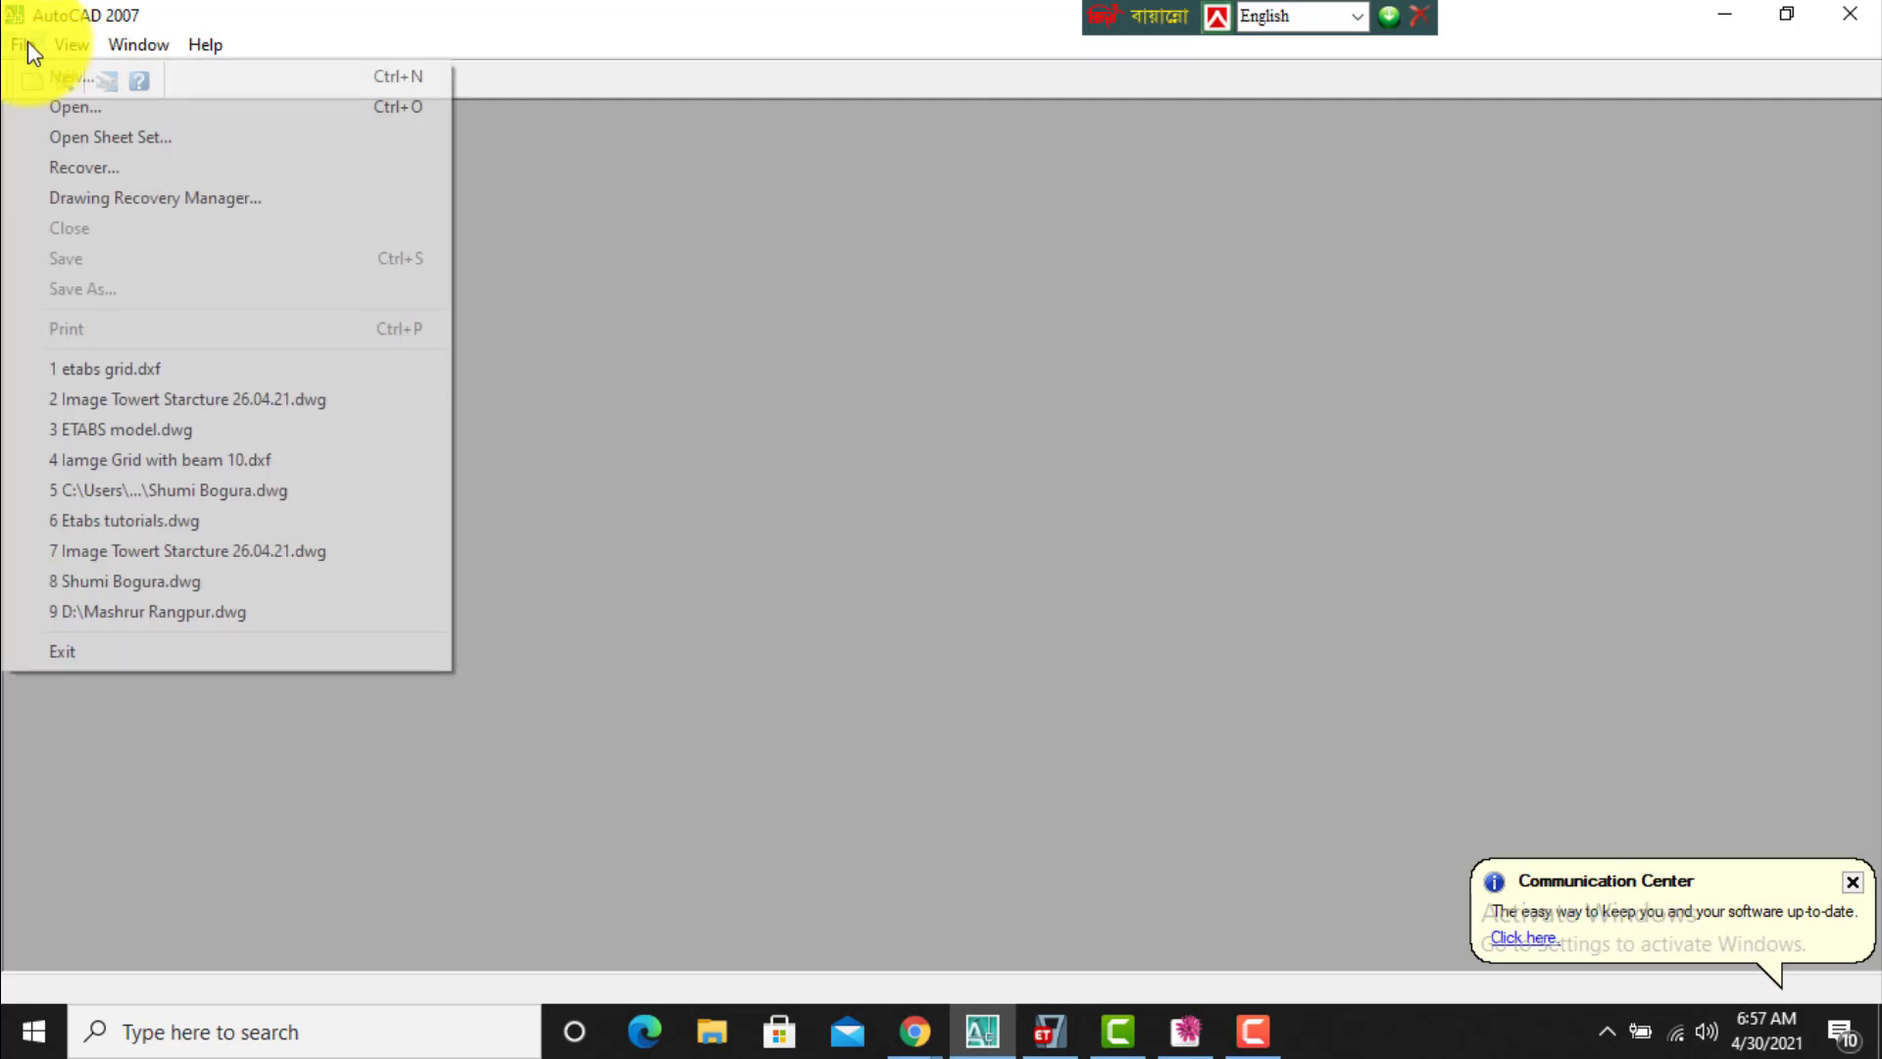
click(208, 367)
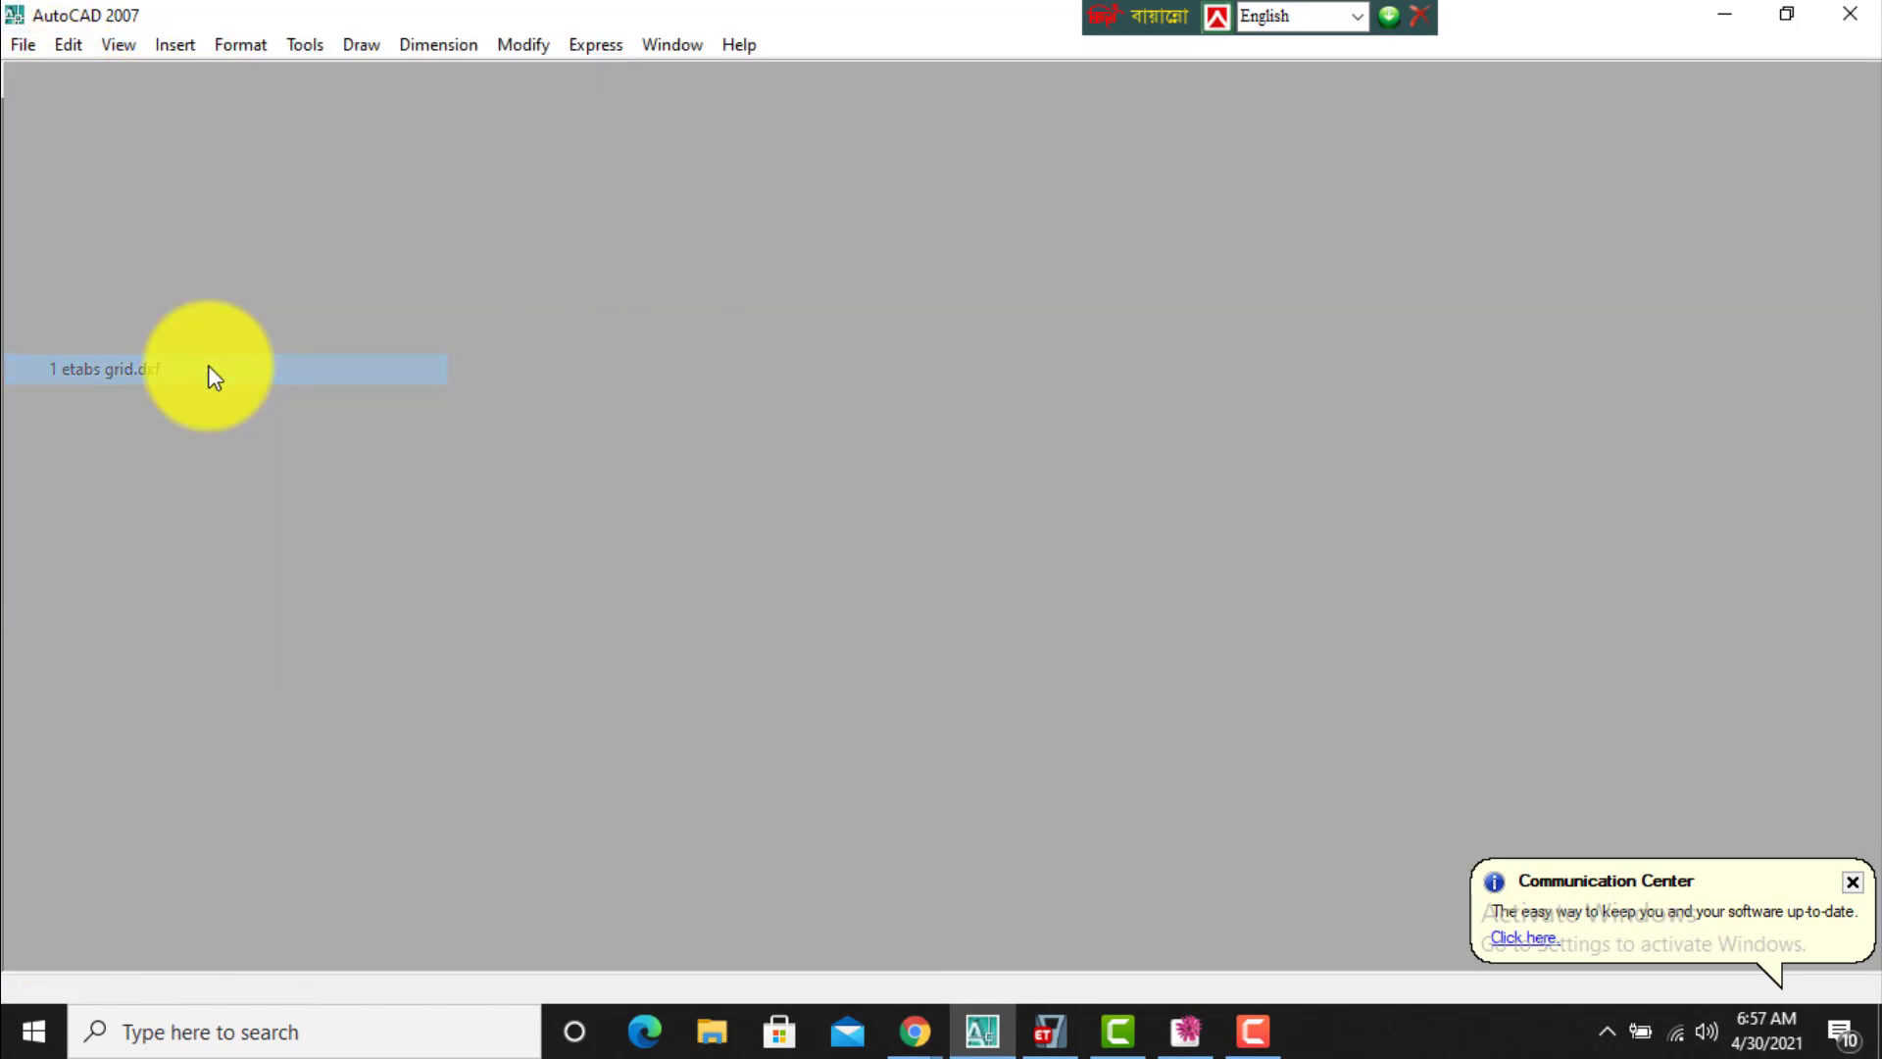
scroll(1072, 369, down, 4)
scroll(1072, 369, up, 1)
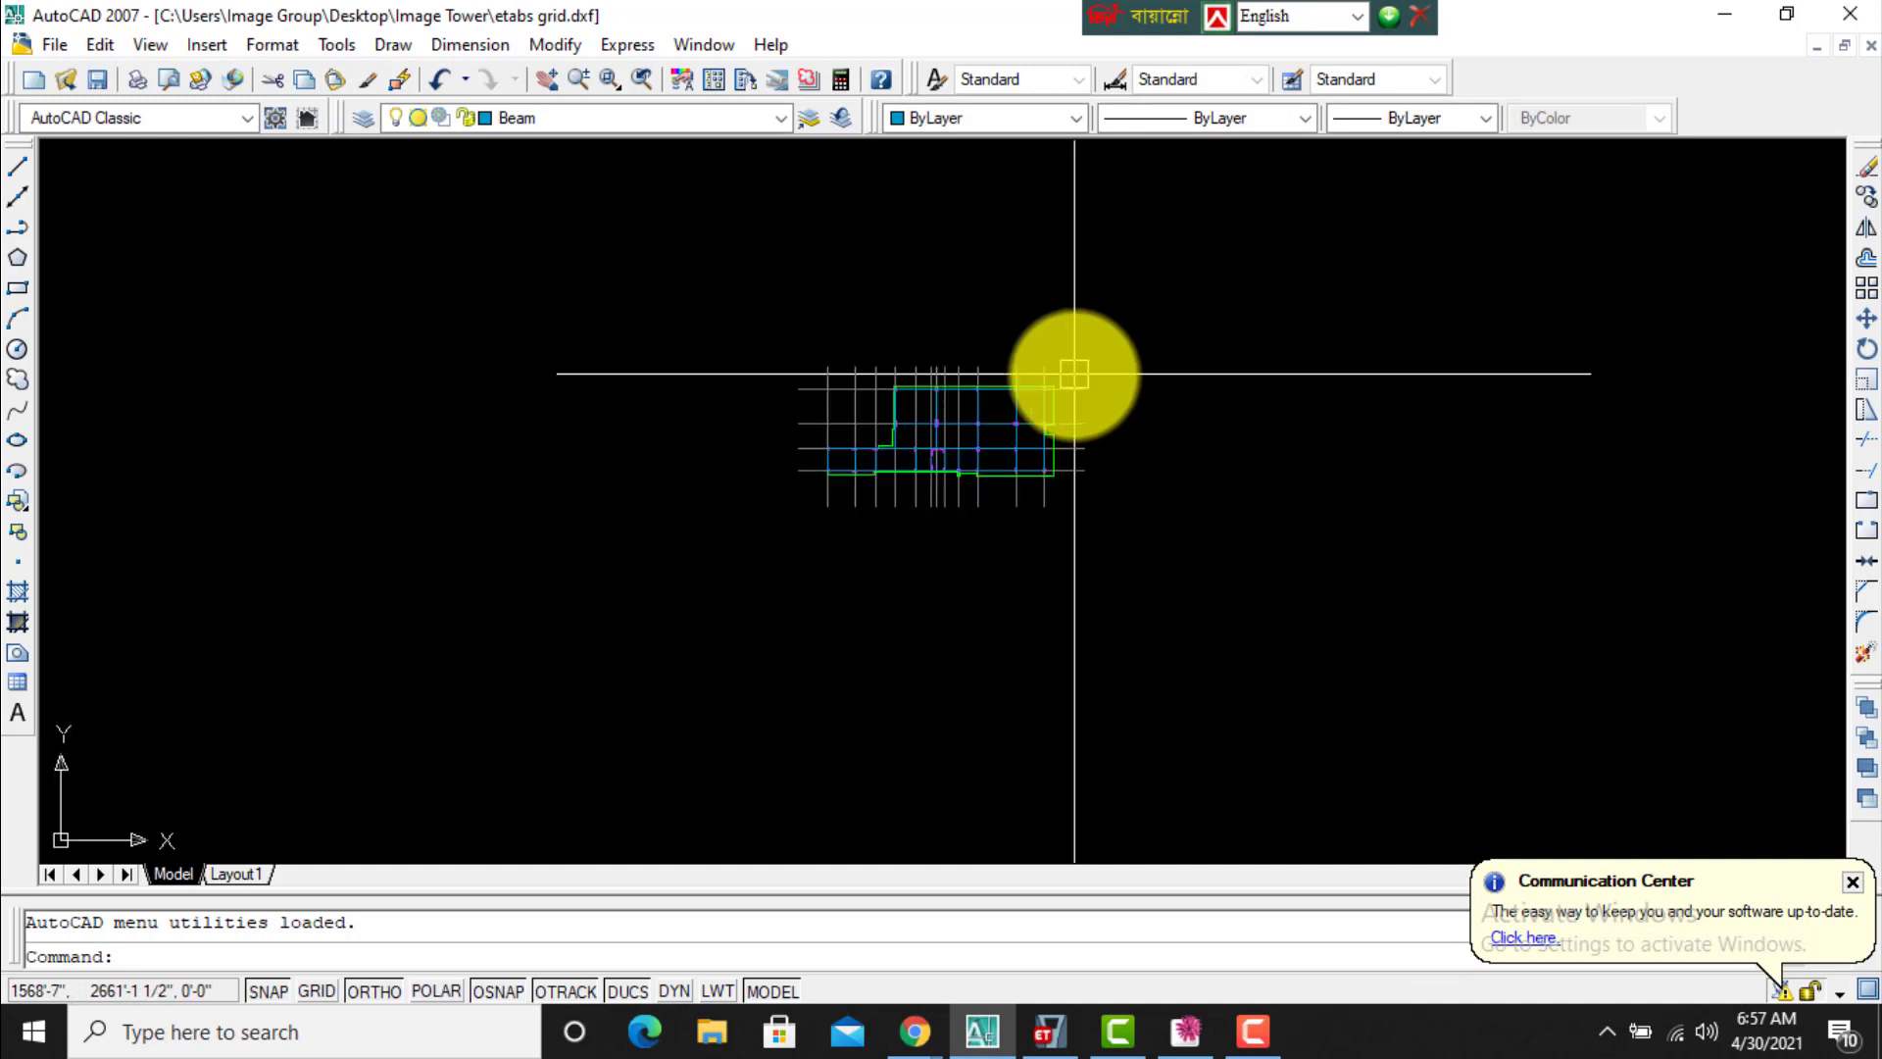
scroll(1072, 369, down, 3)
scroll(1000, 407, up, 4)
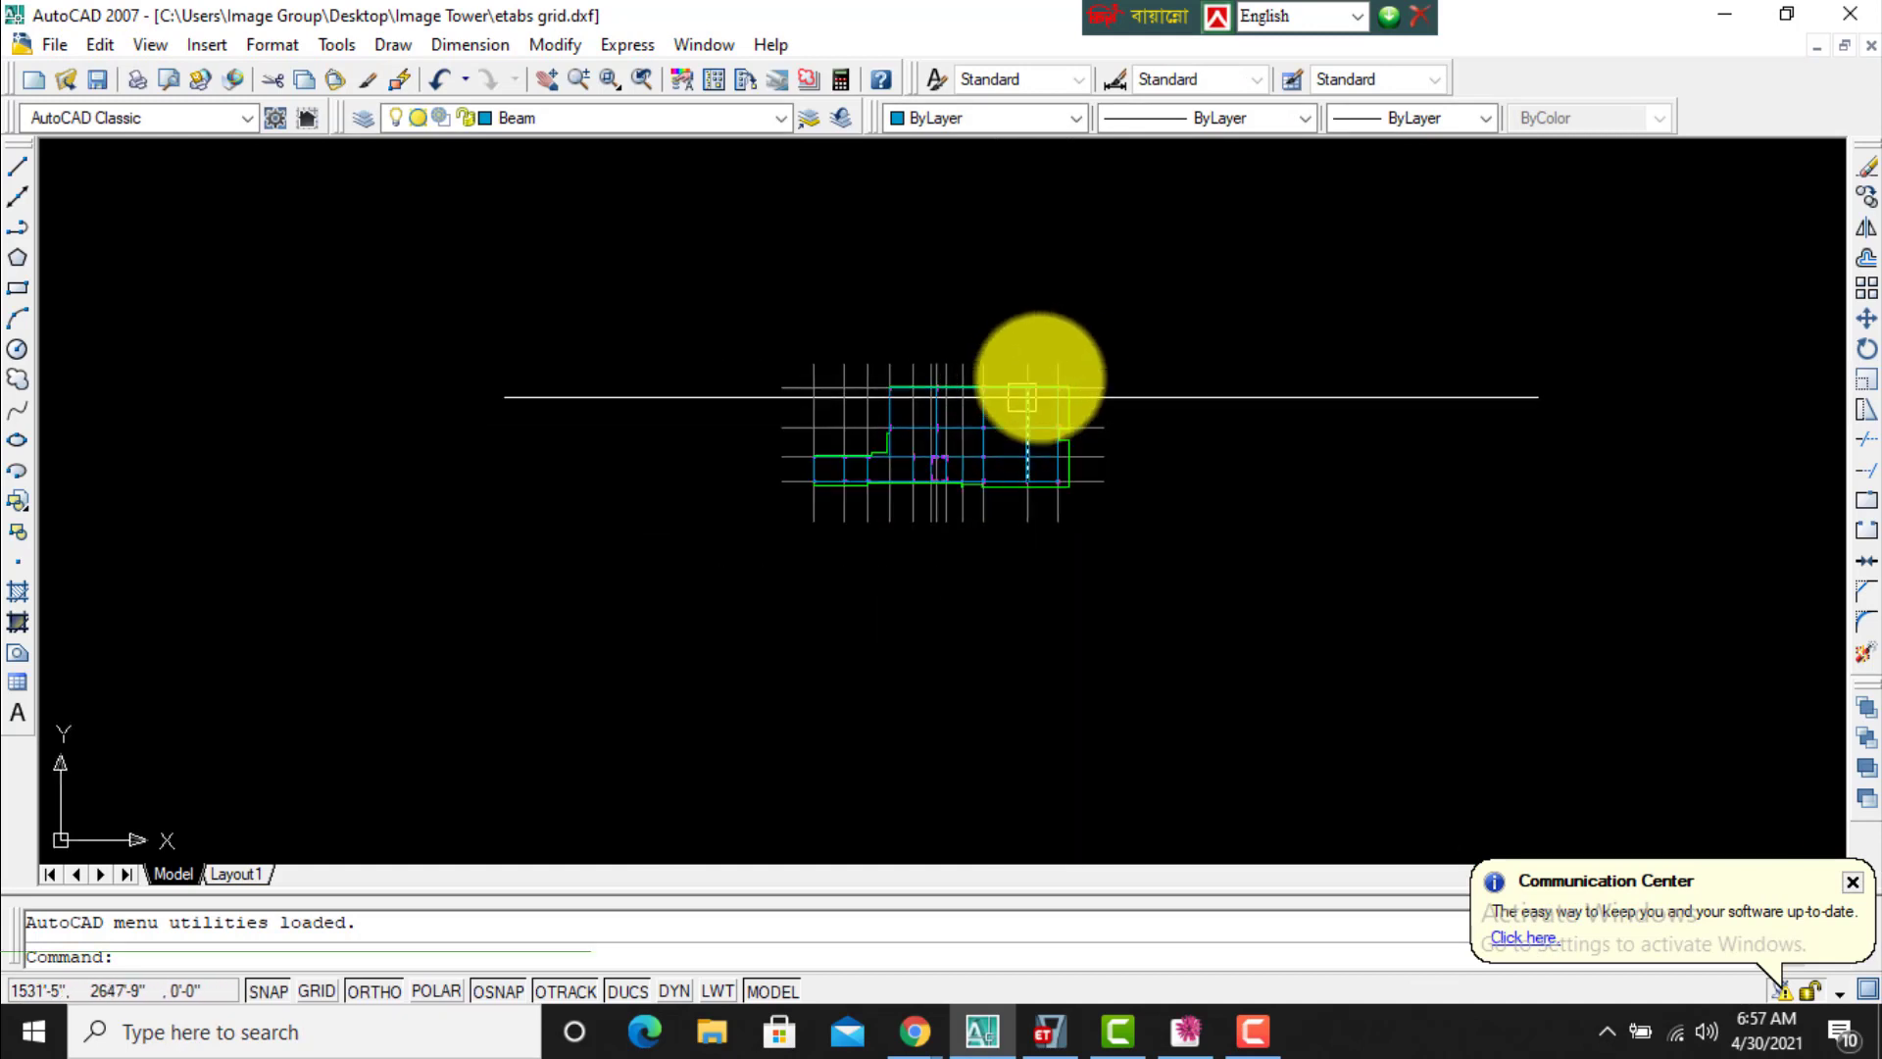
click(1056, 385)
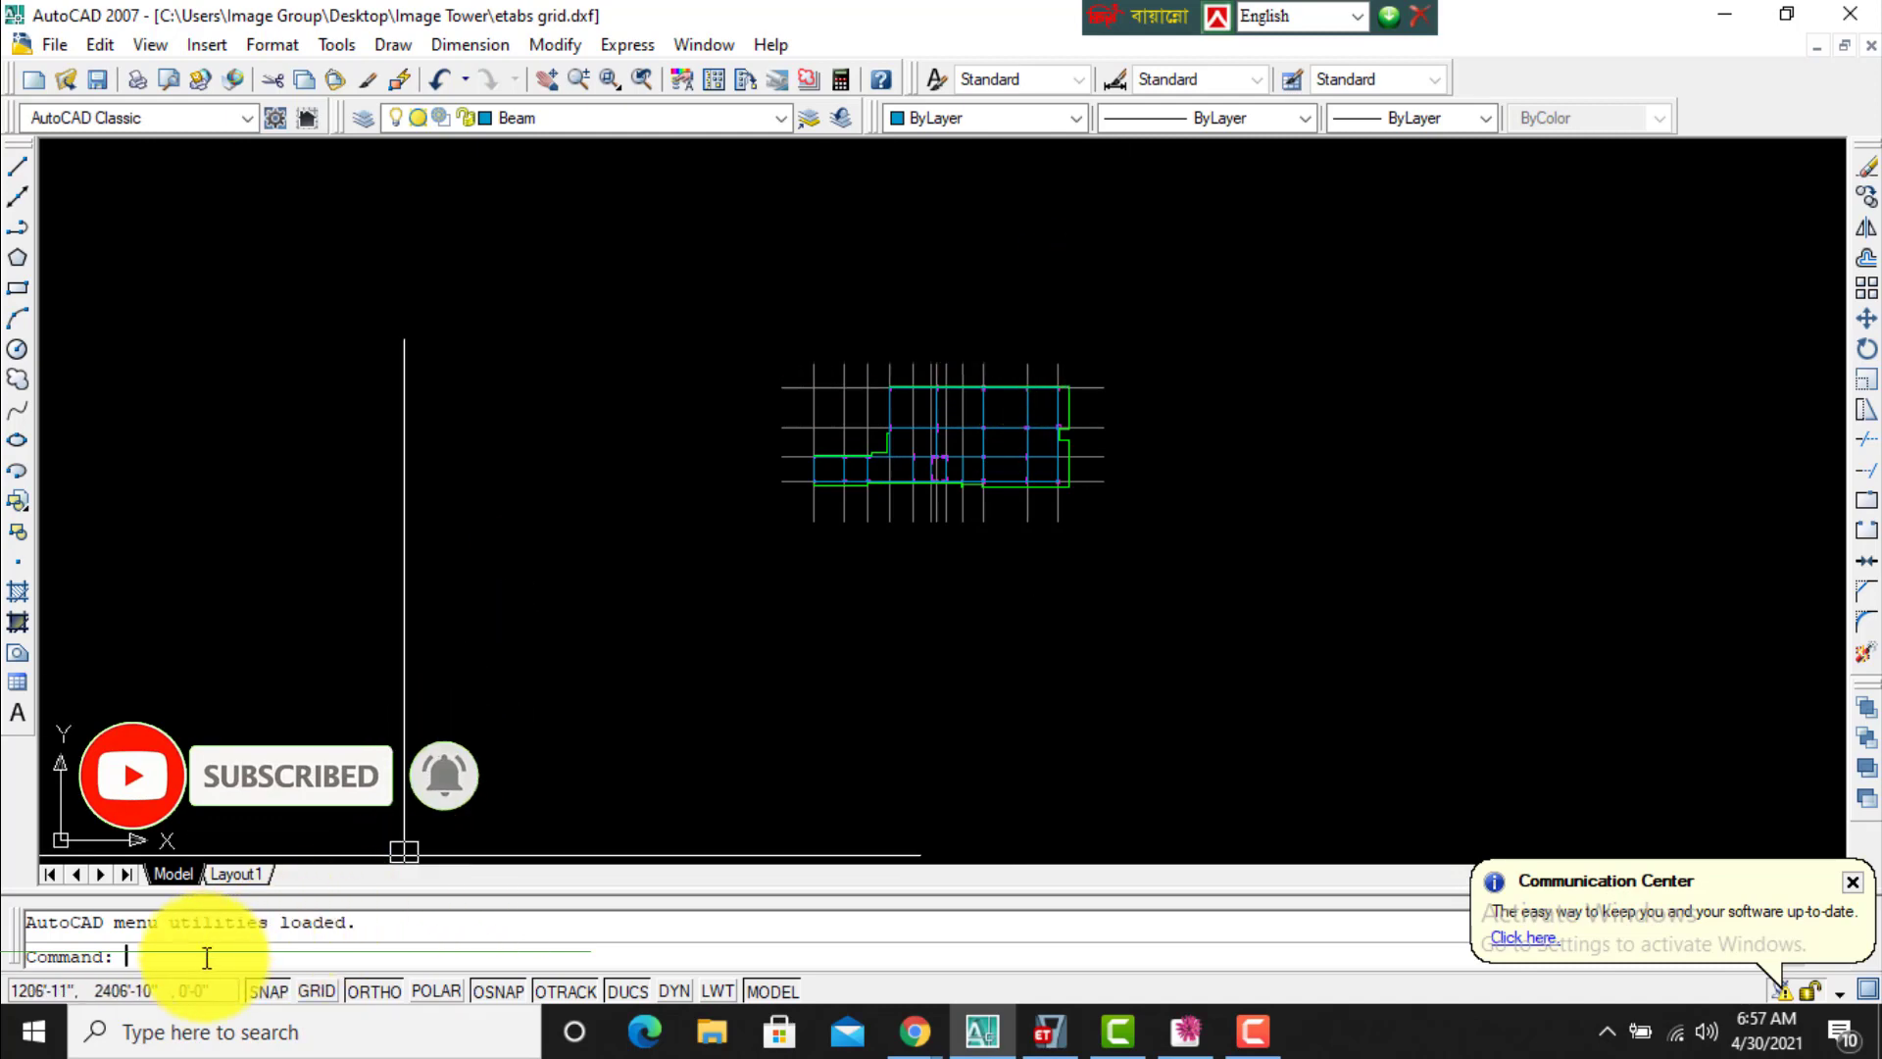
text(poun)
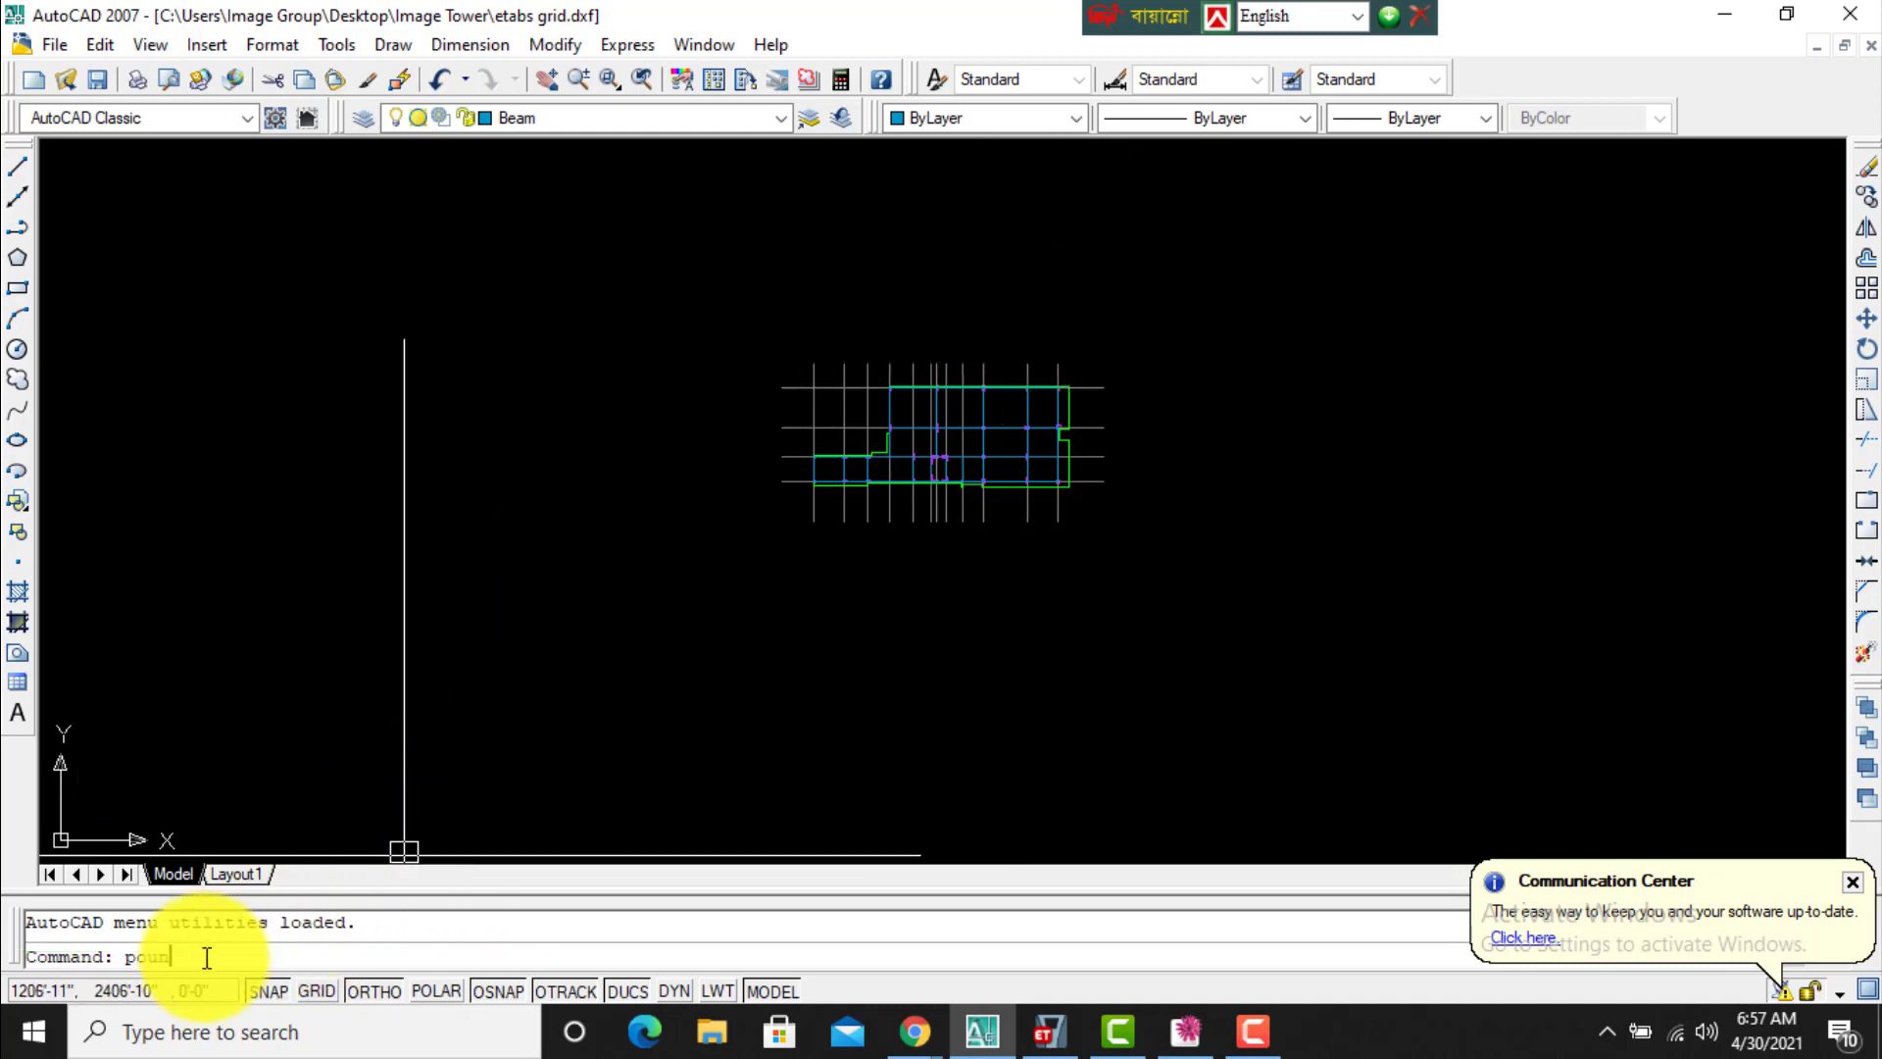
text(t)
key(Return)
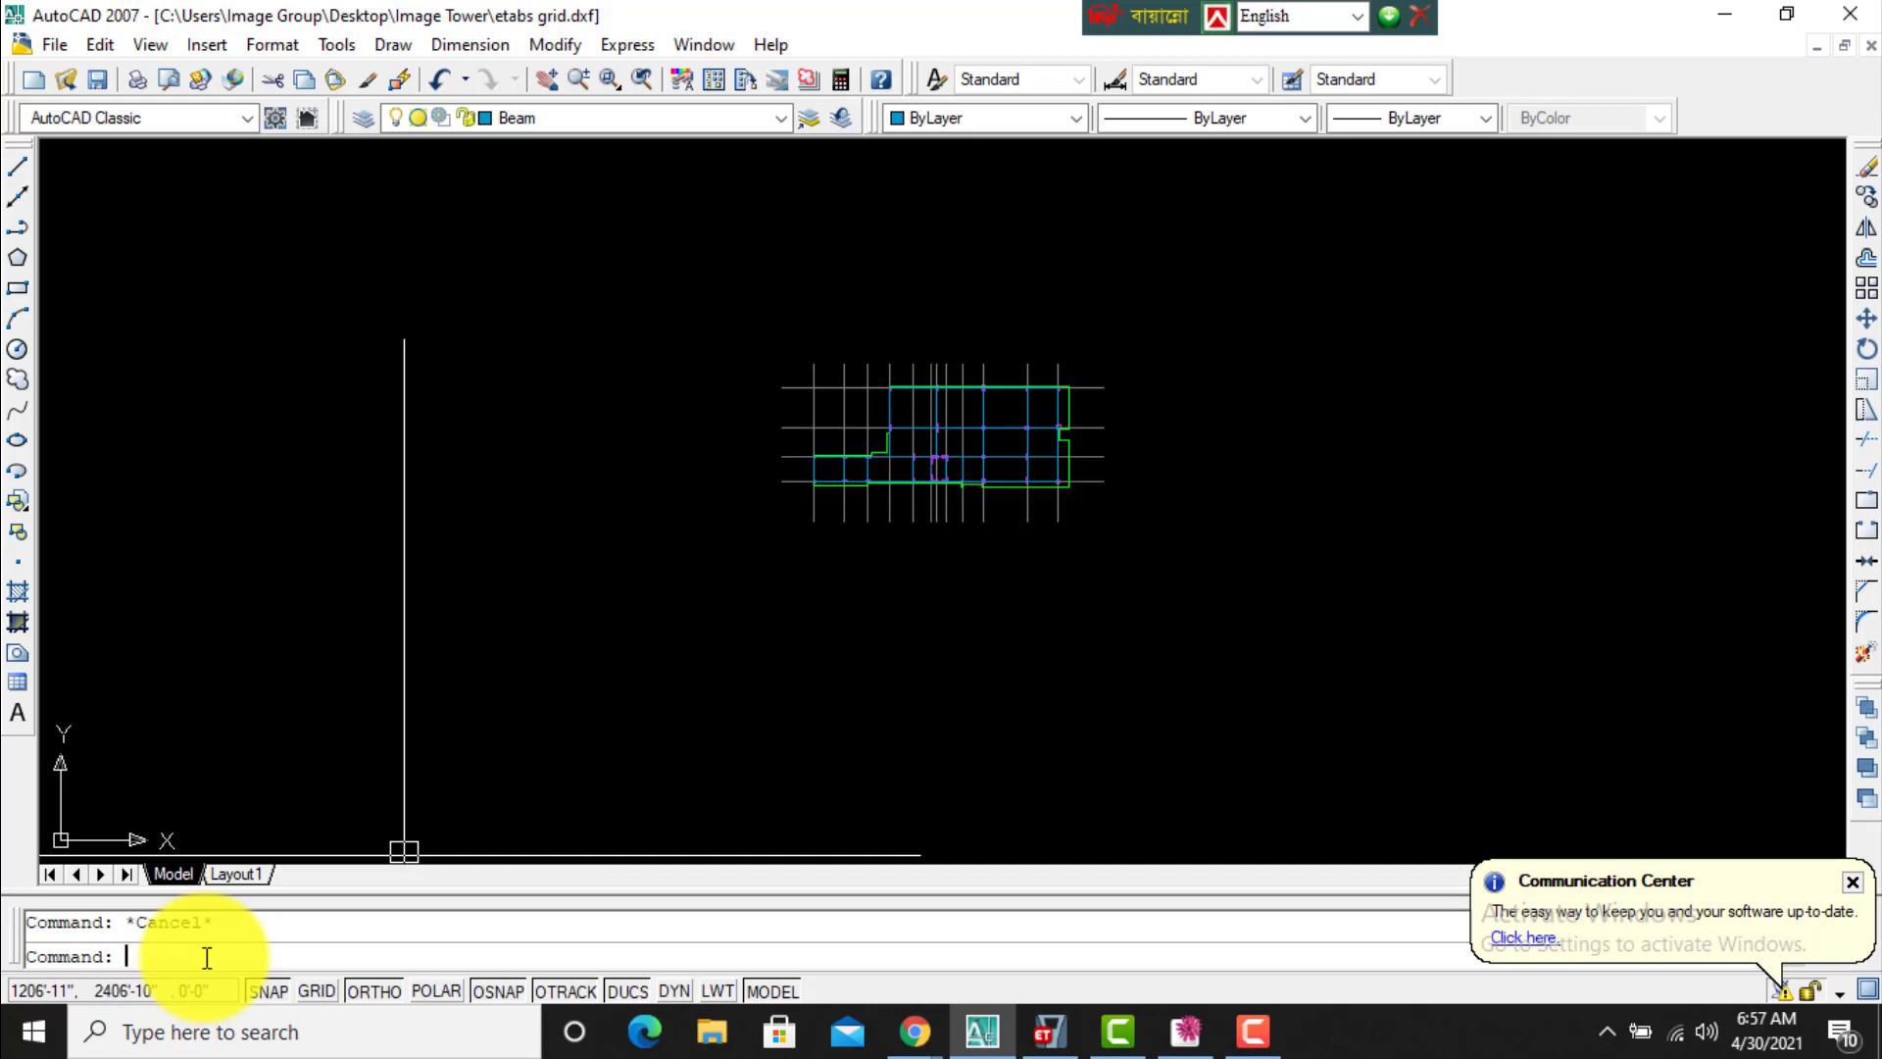
Draw a vertical reference line about 4935 feet long, starting at 0,0,0 and running upward.
key(Return)
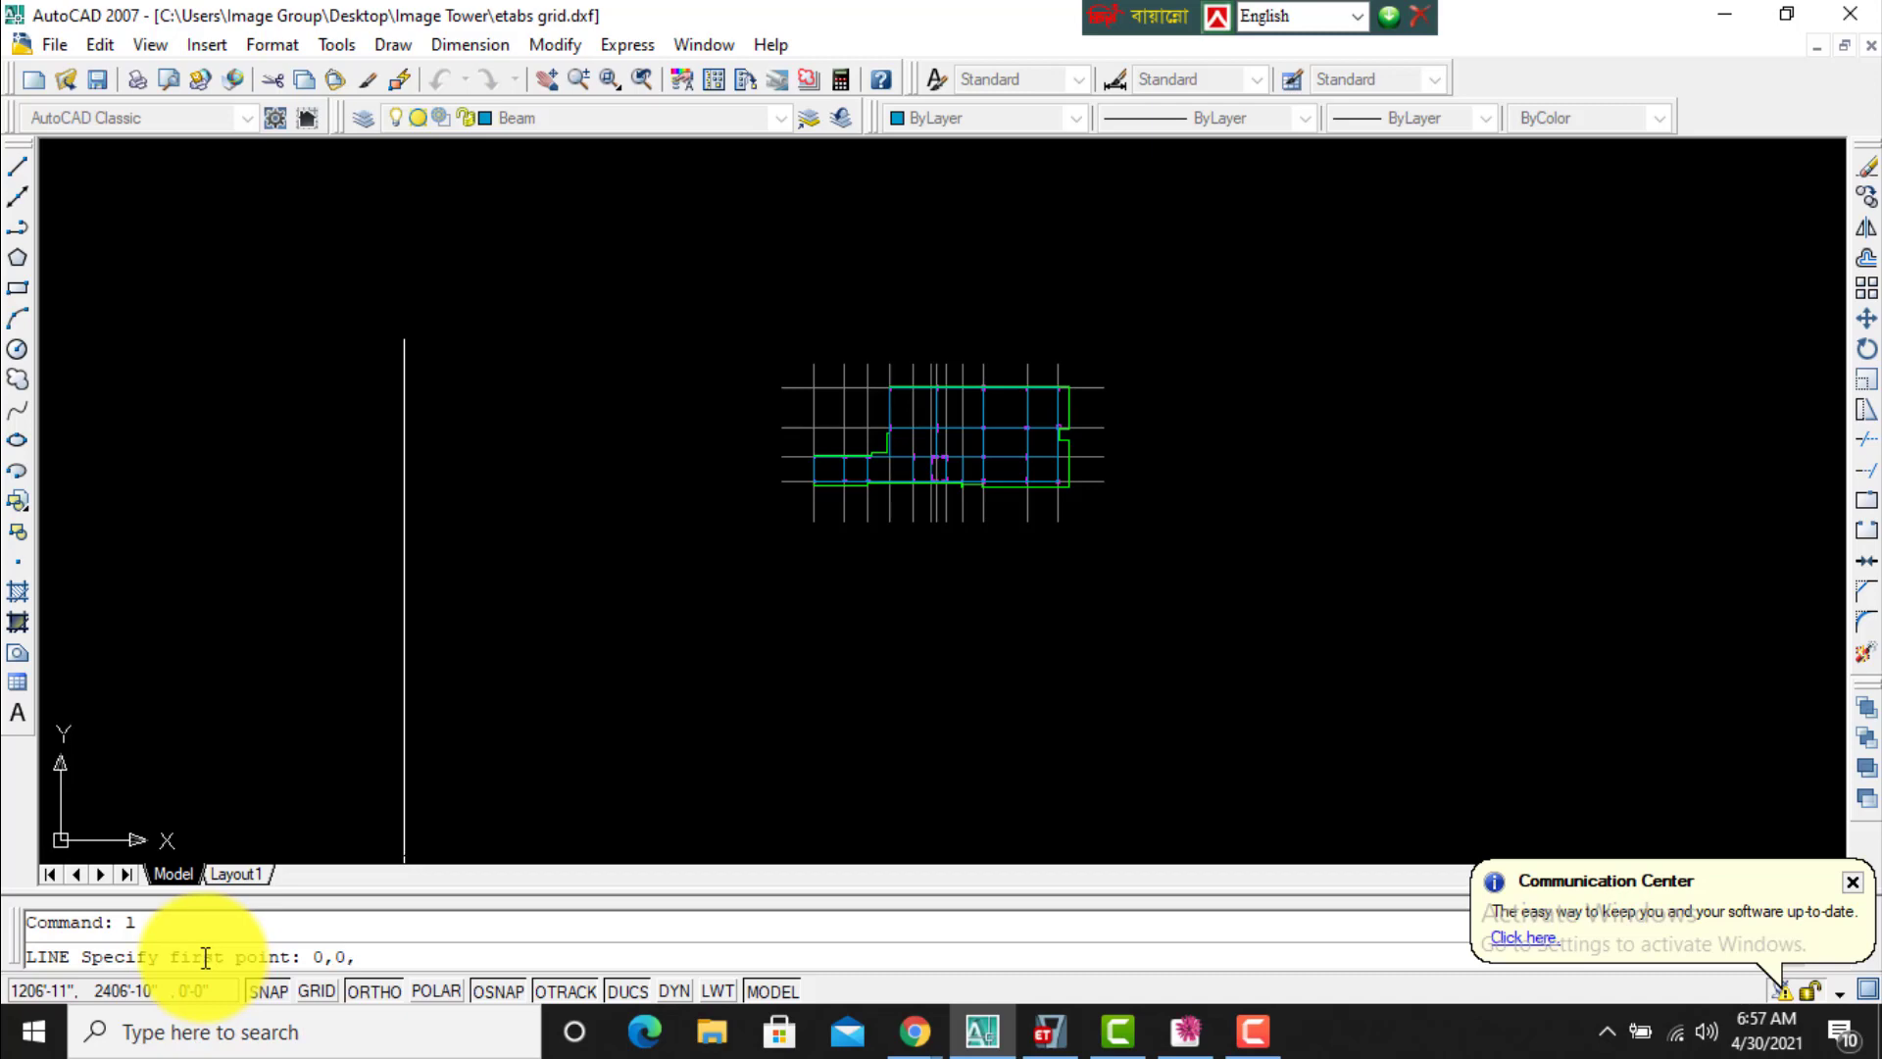
key(Return)
scroll(544, 678, down, 8)
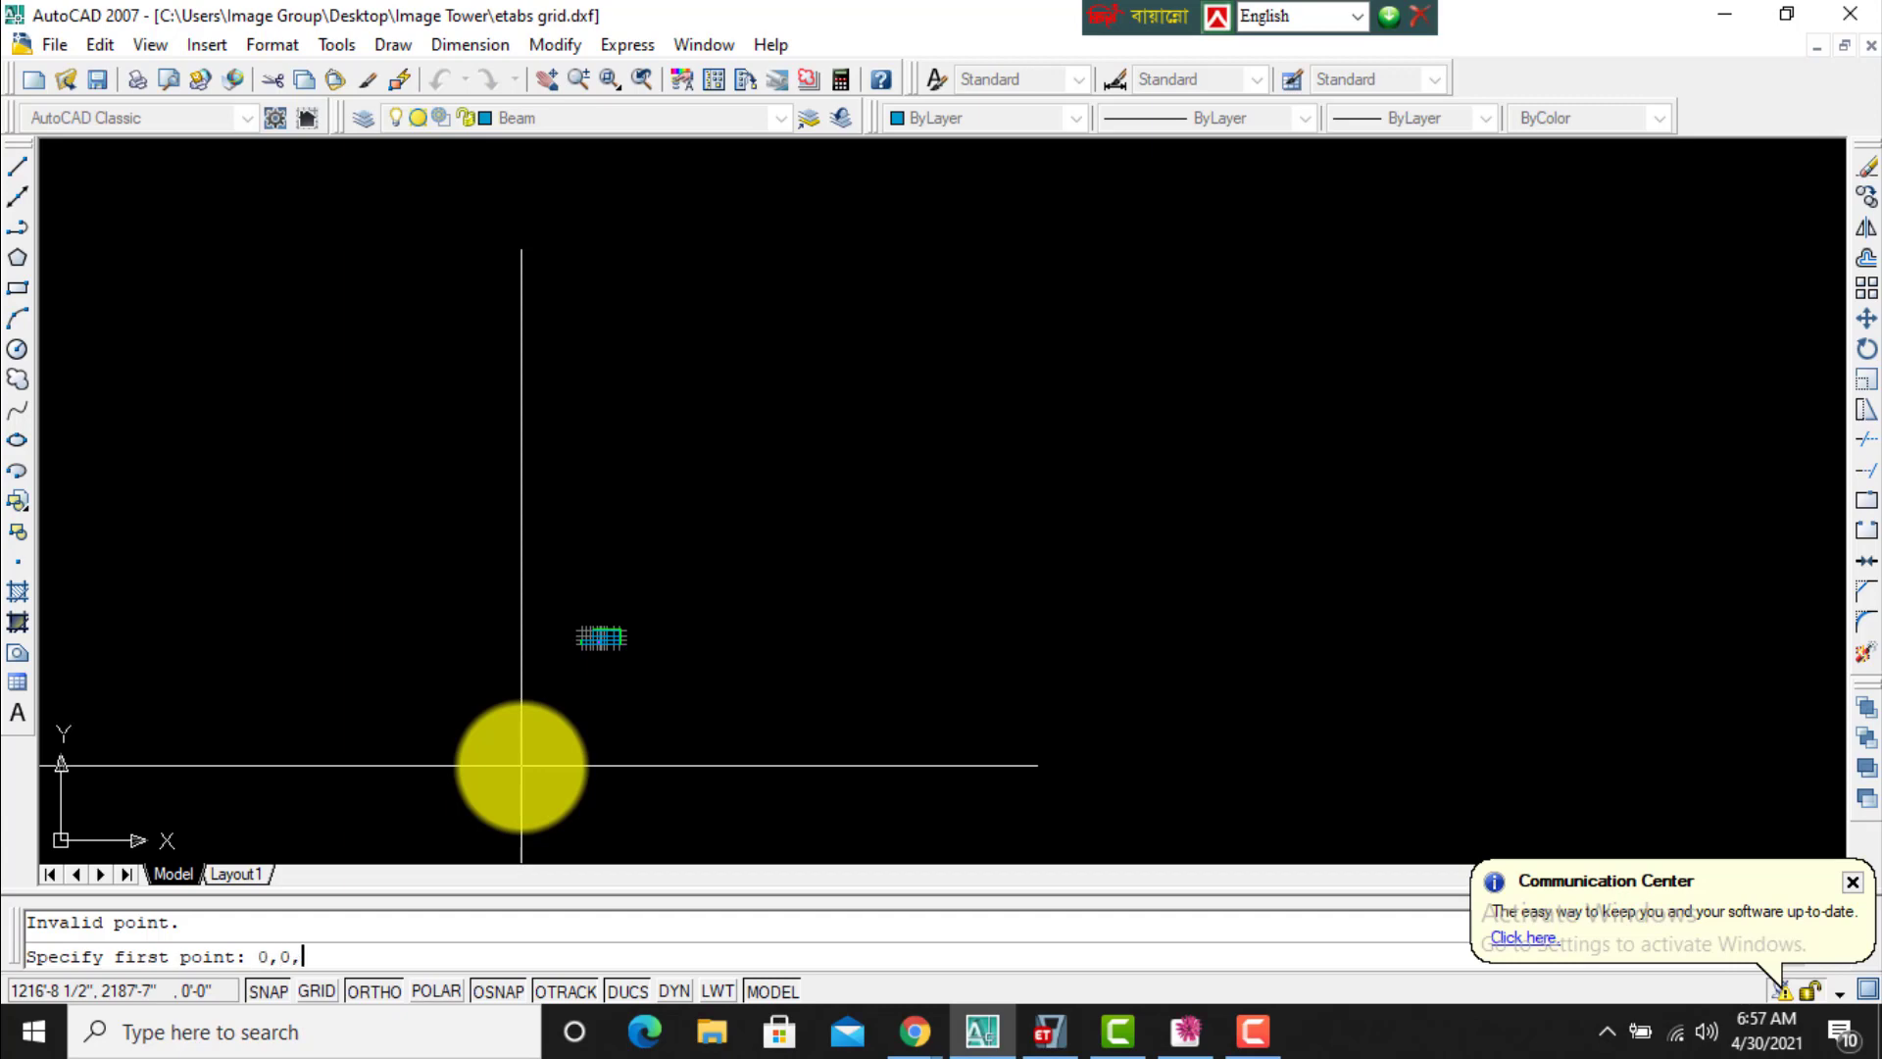
key(Return)
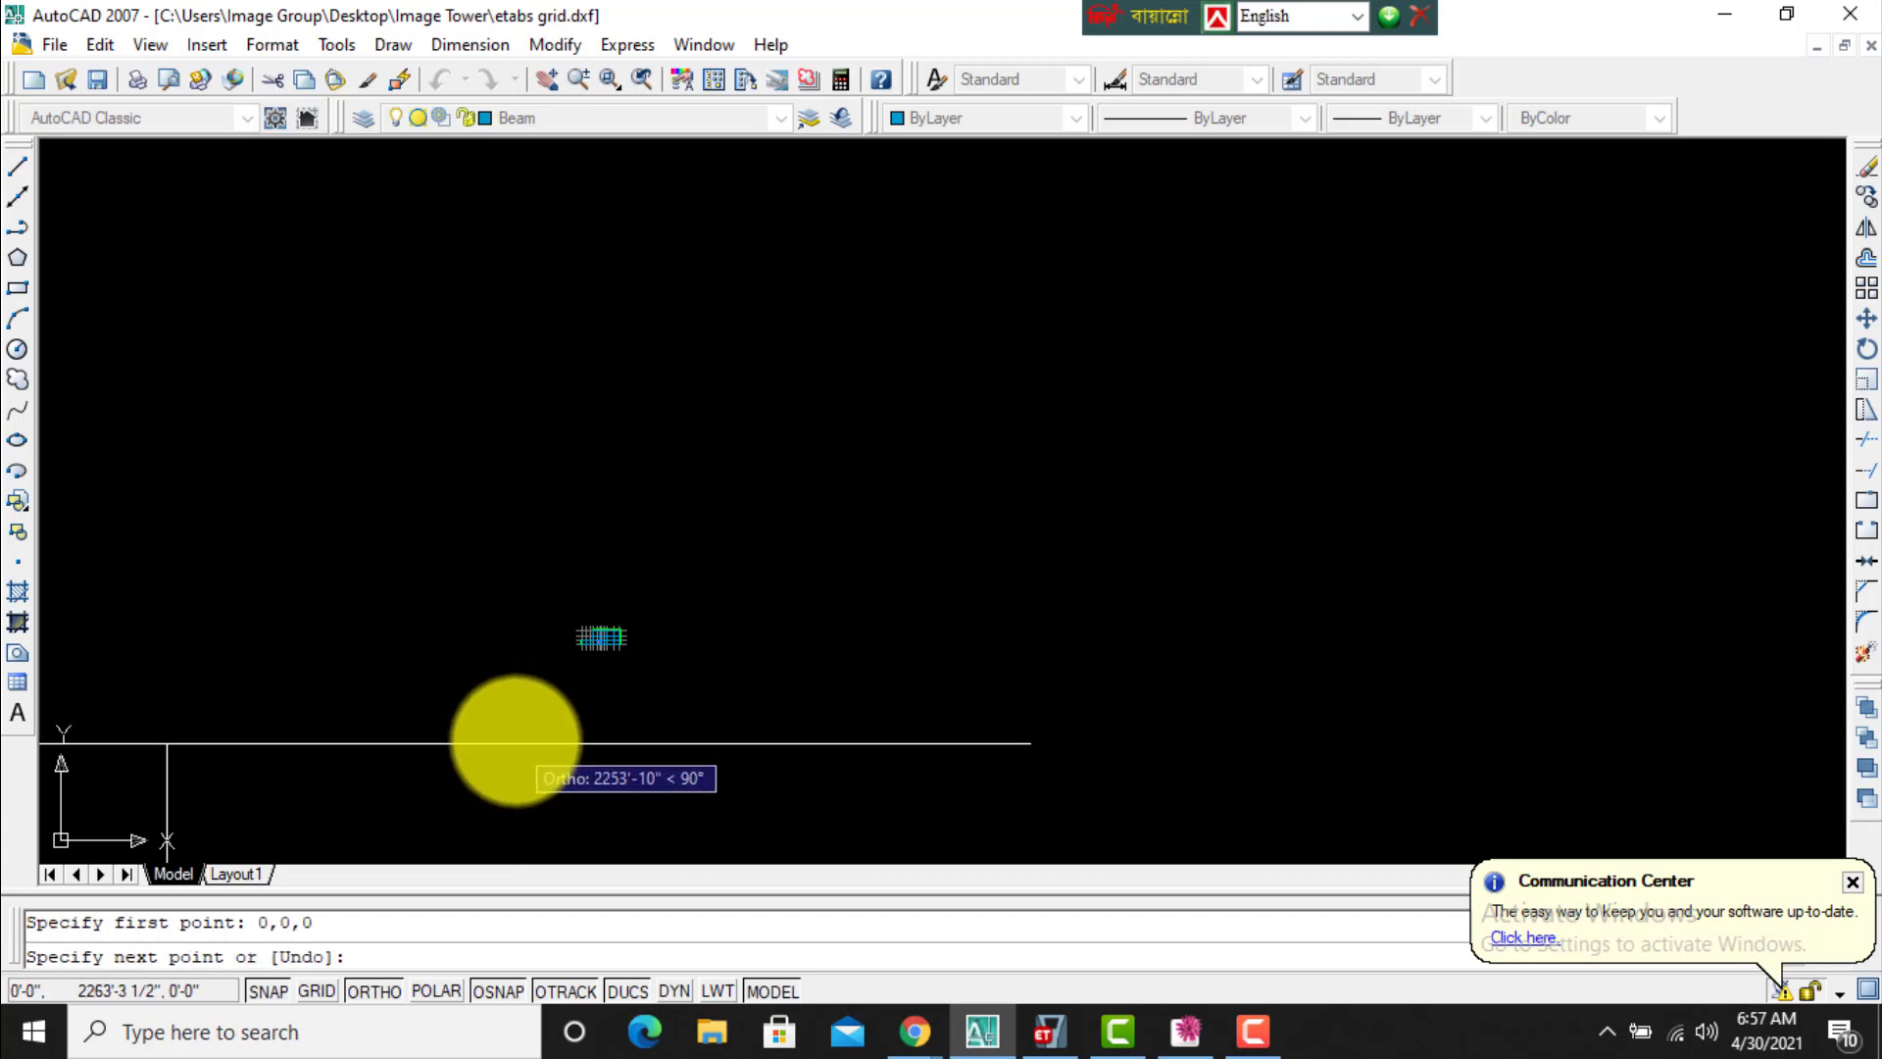
scroll(791, 517, down, 5)
click(829, 400)
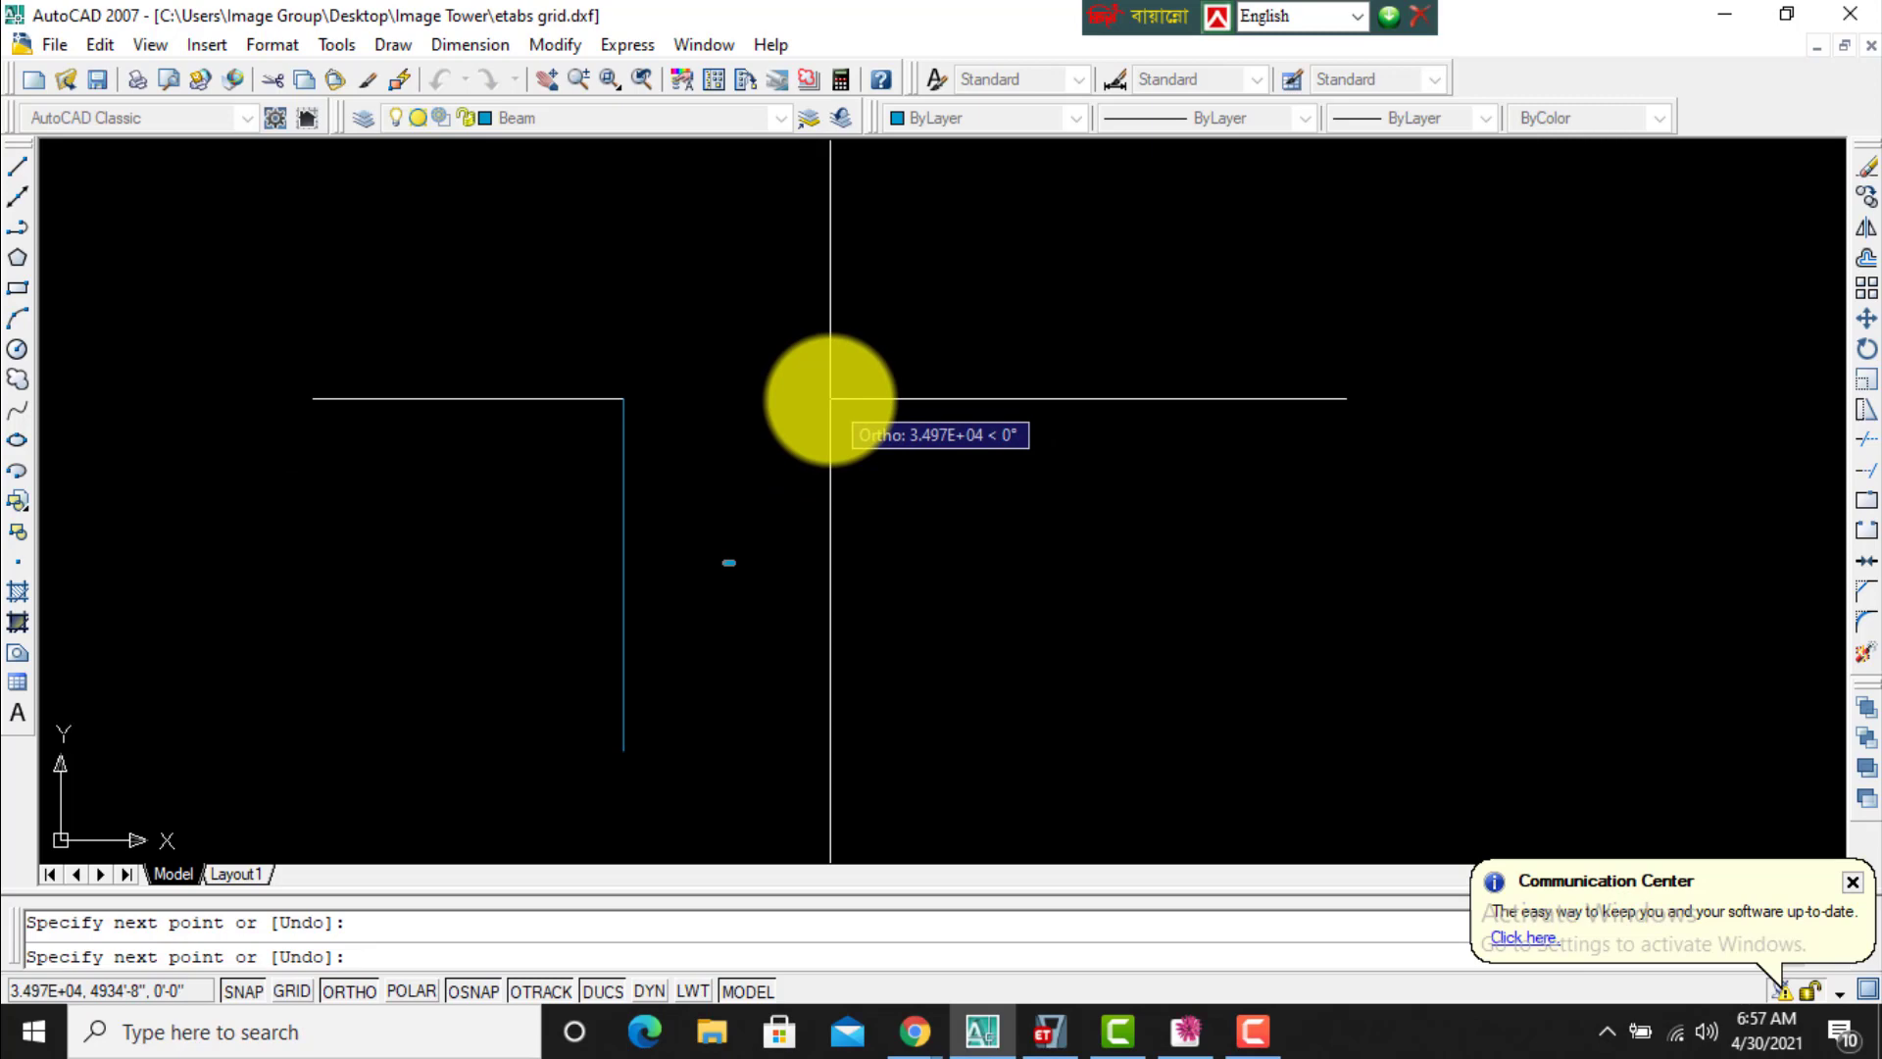
key(Return)
Draw a marker circle centred on the lower end of the vertical reference line.
scroll(706, 630, up, 5)
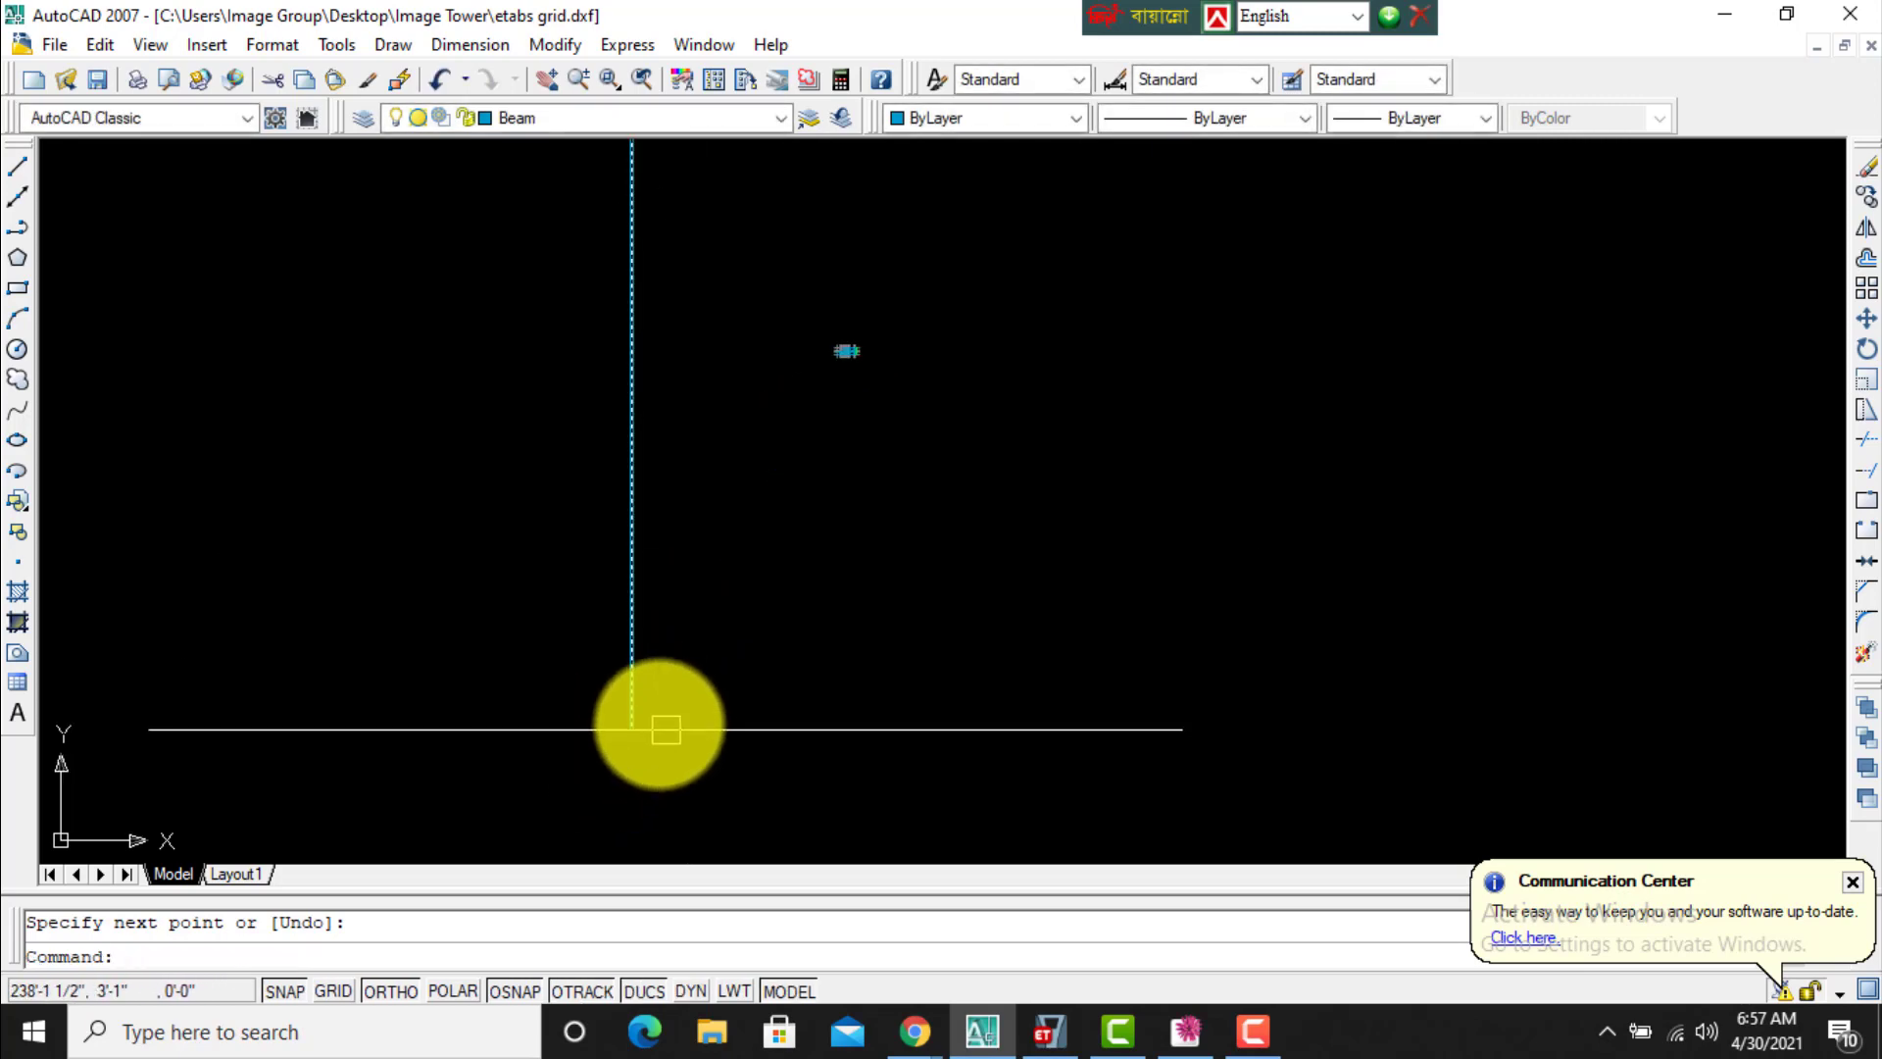
text(c)
key(Return)
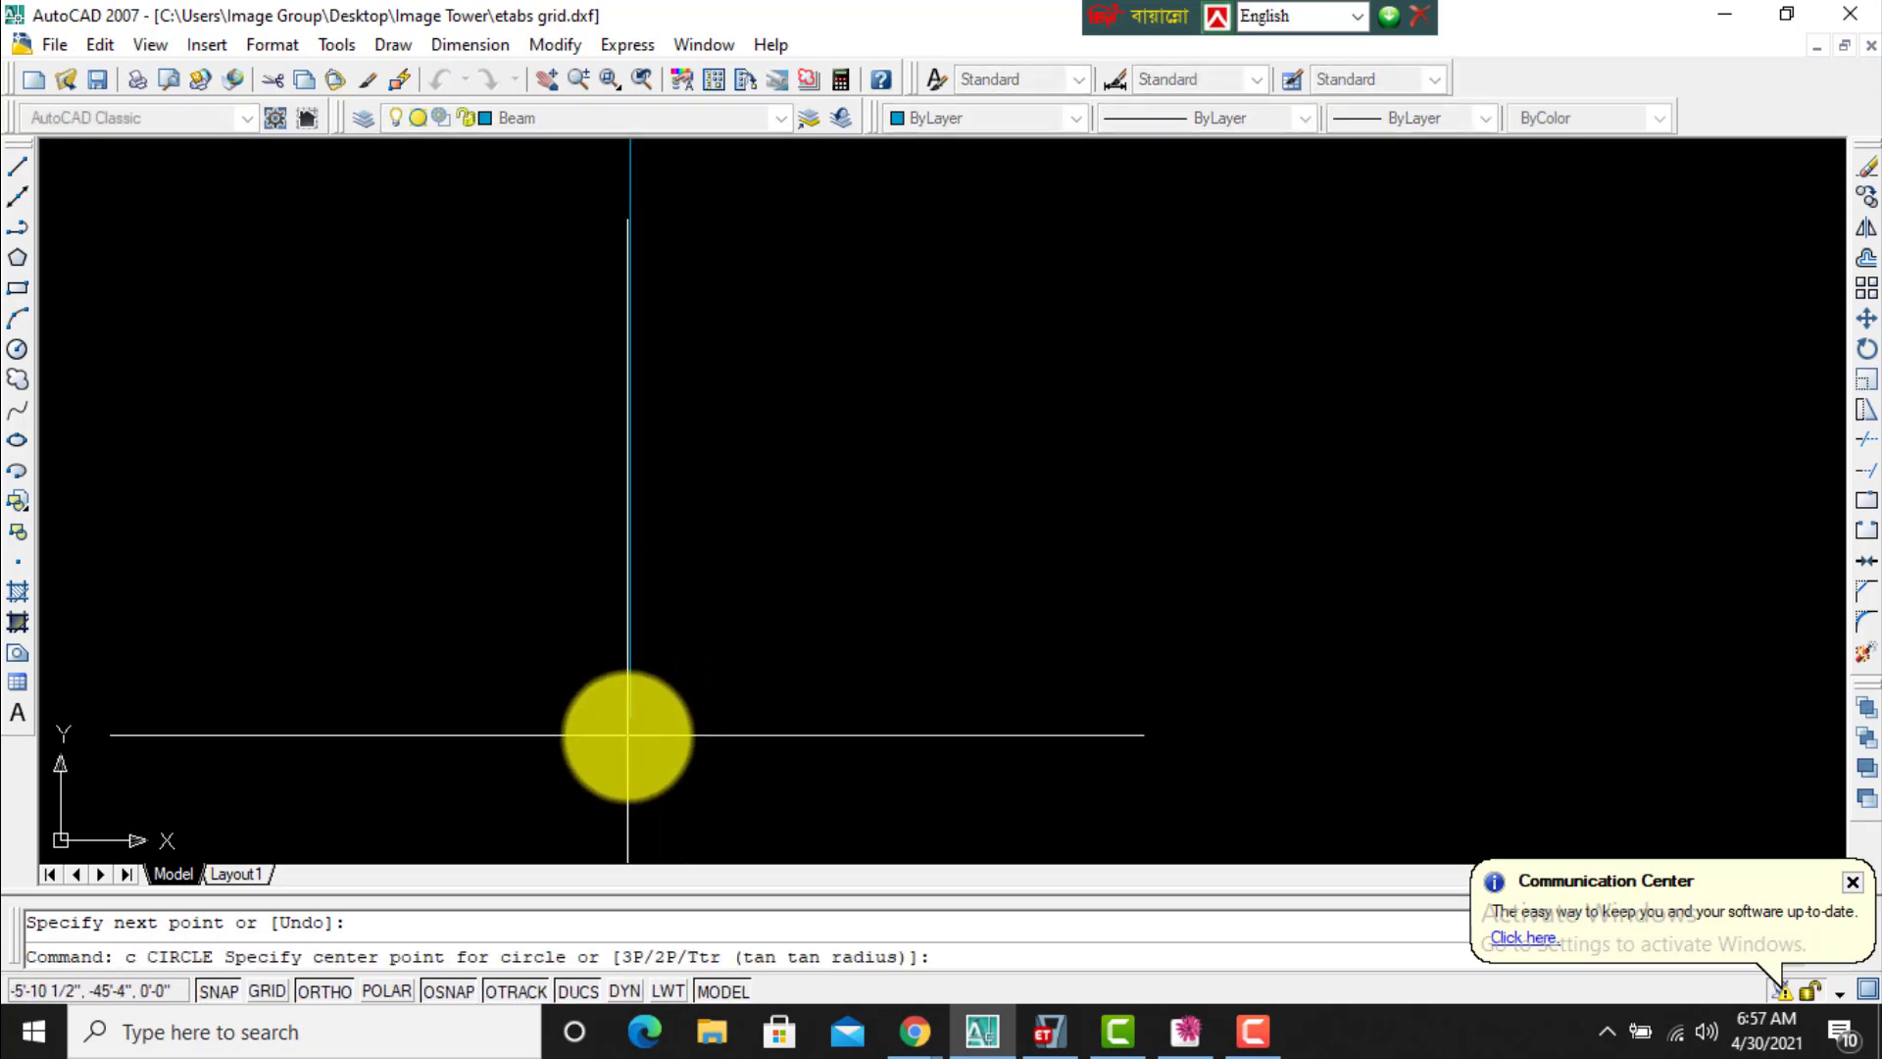
click(628, 716)
click(645, 747)
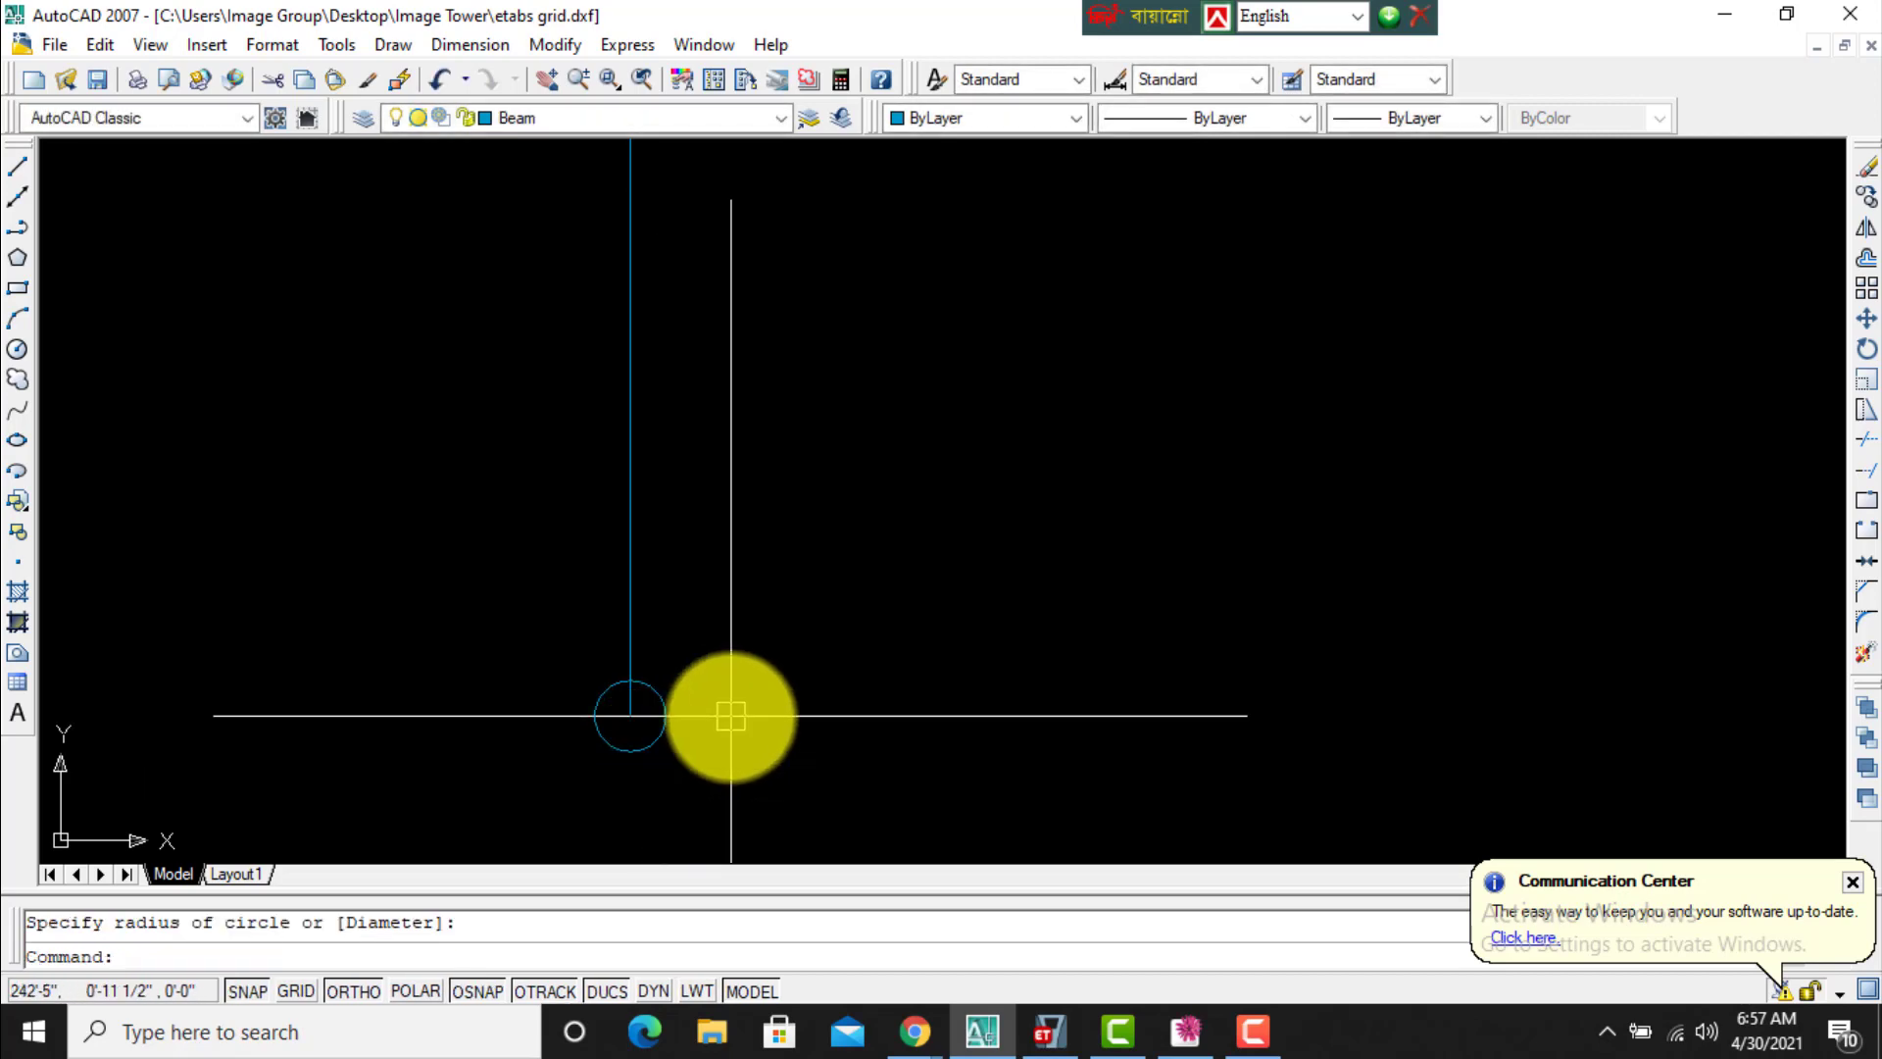
scroll(730, 715, down, 3)
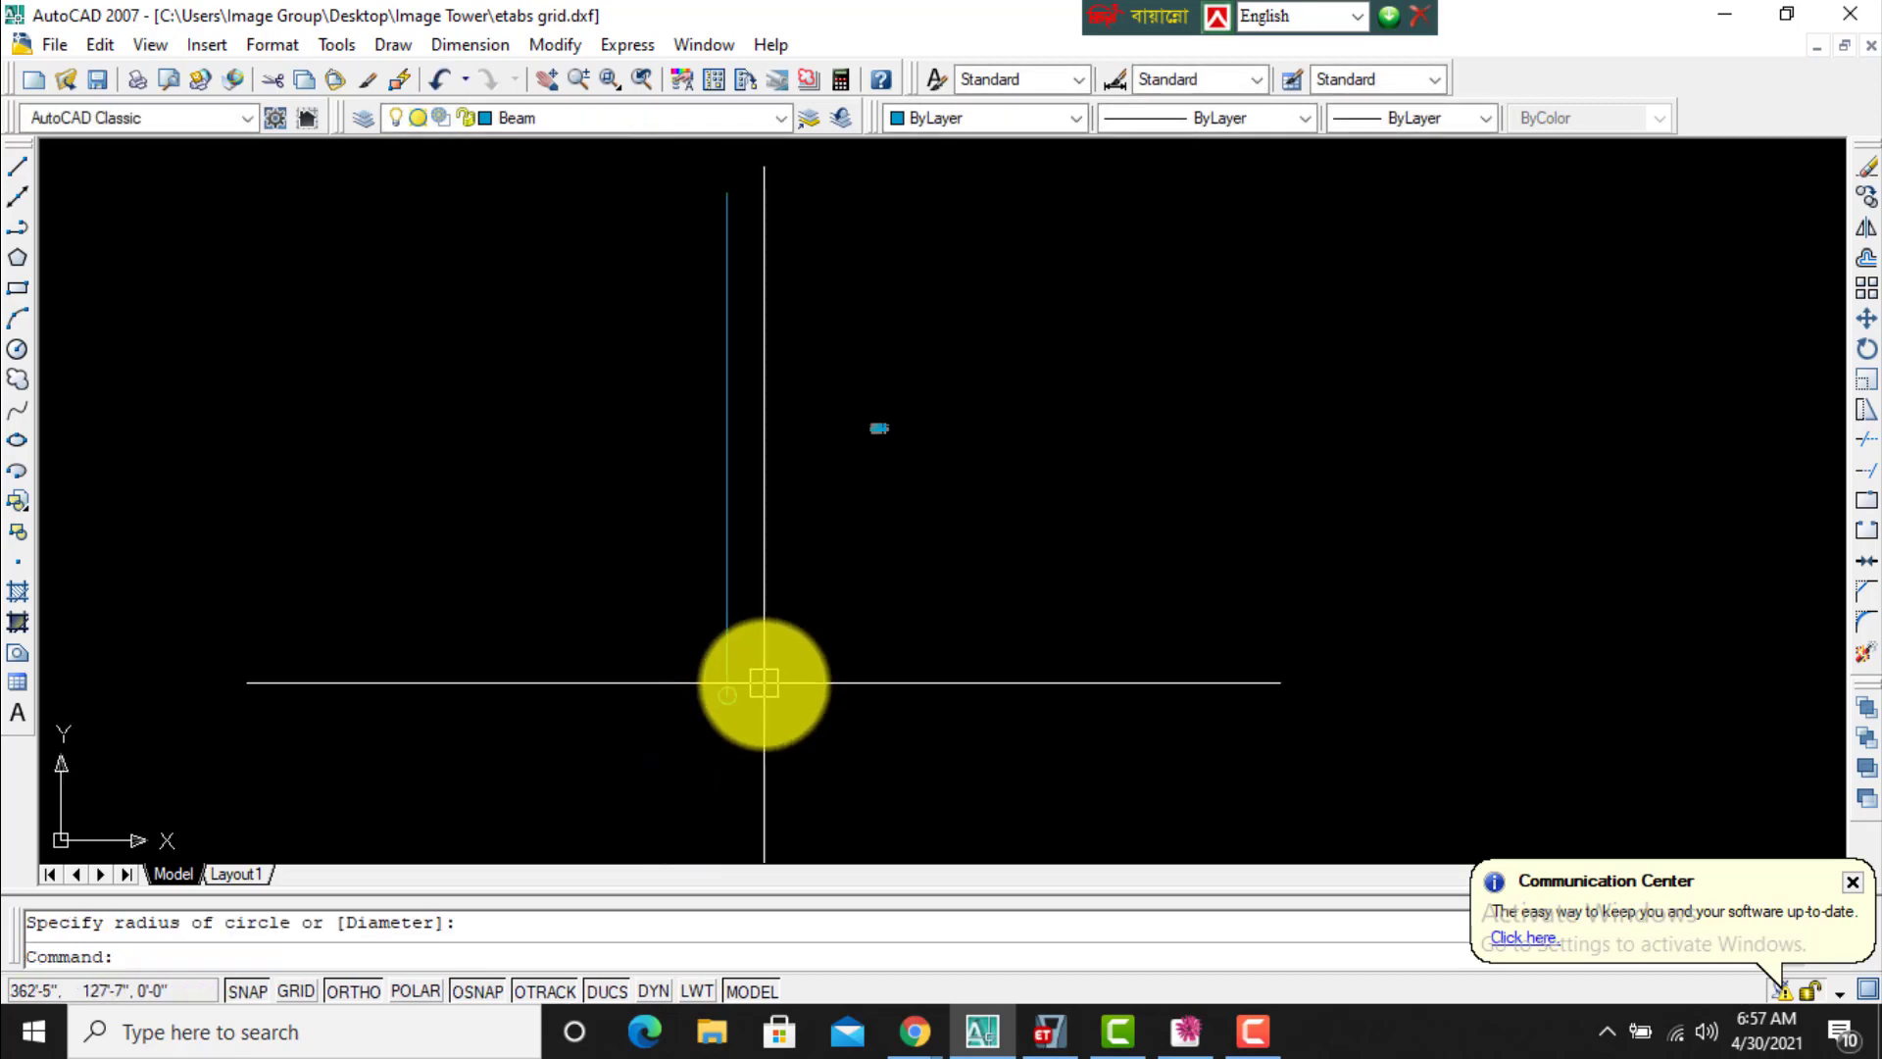
key(Escape)
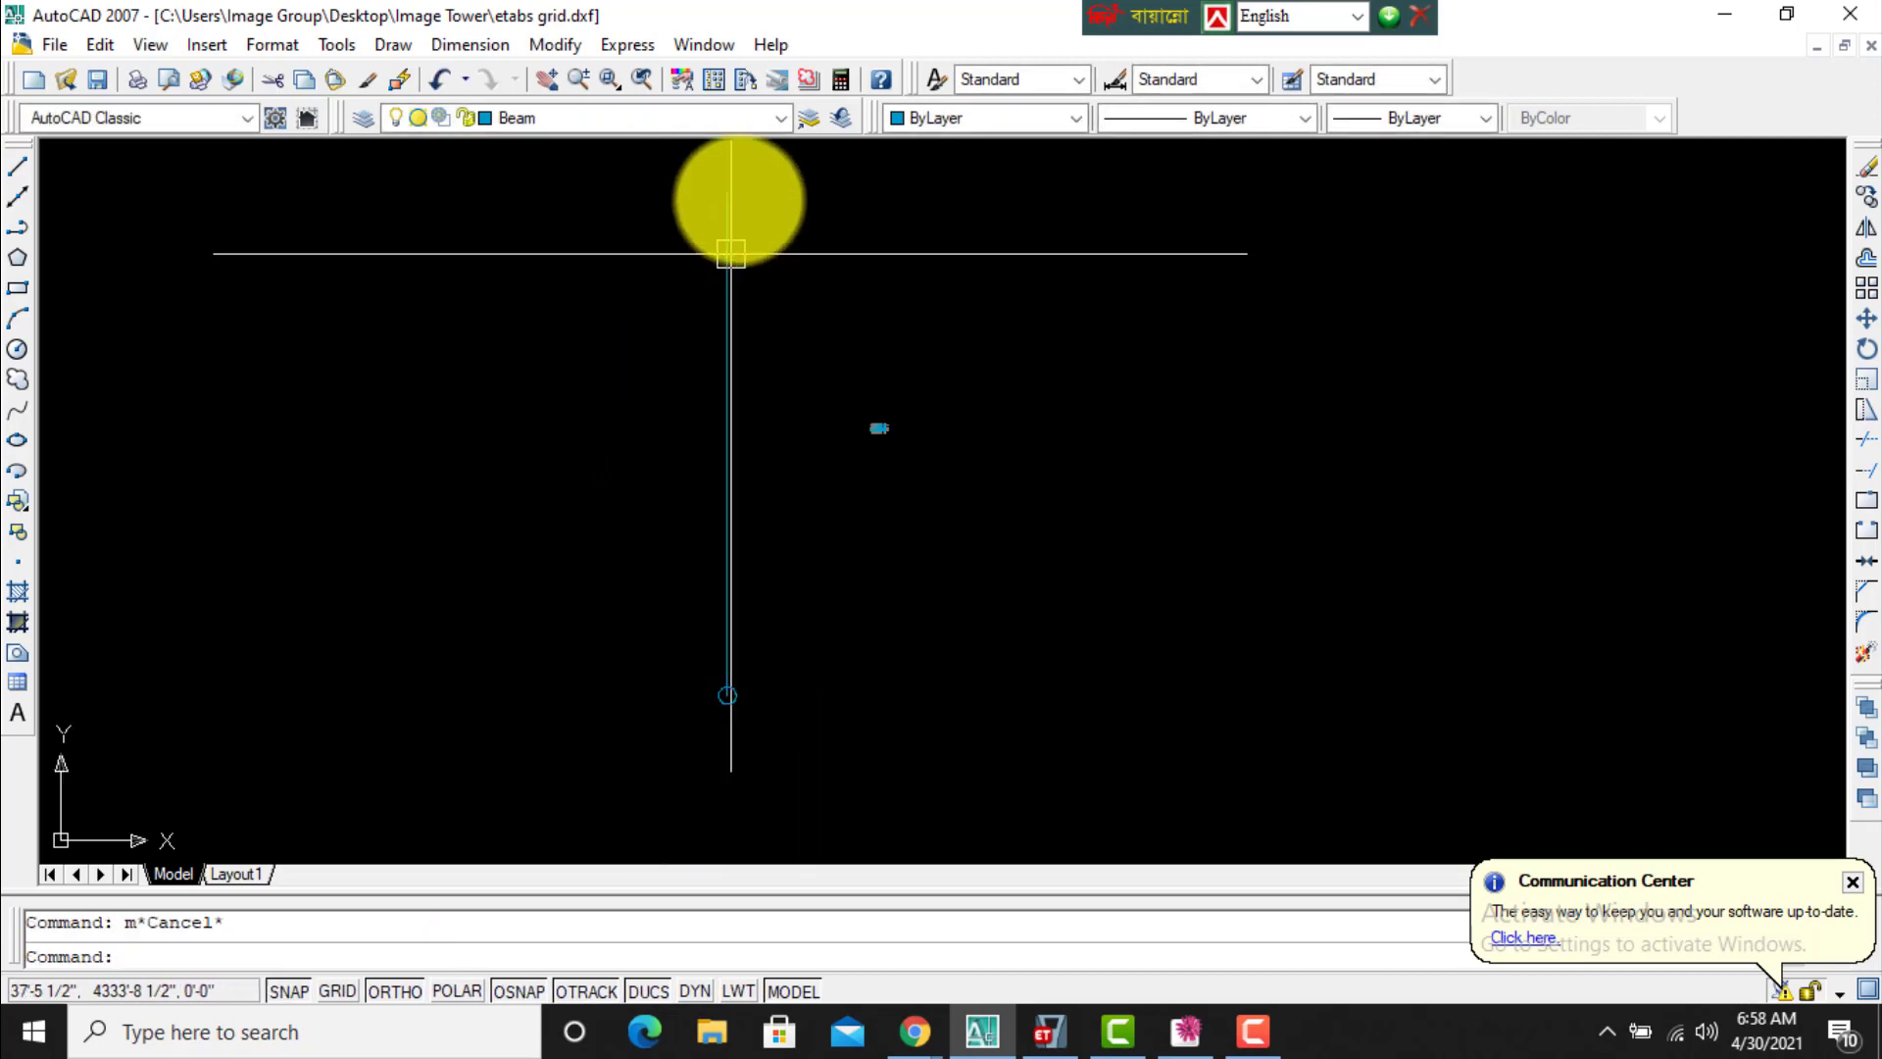
click(737, 118)
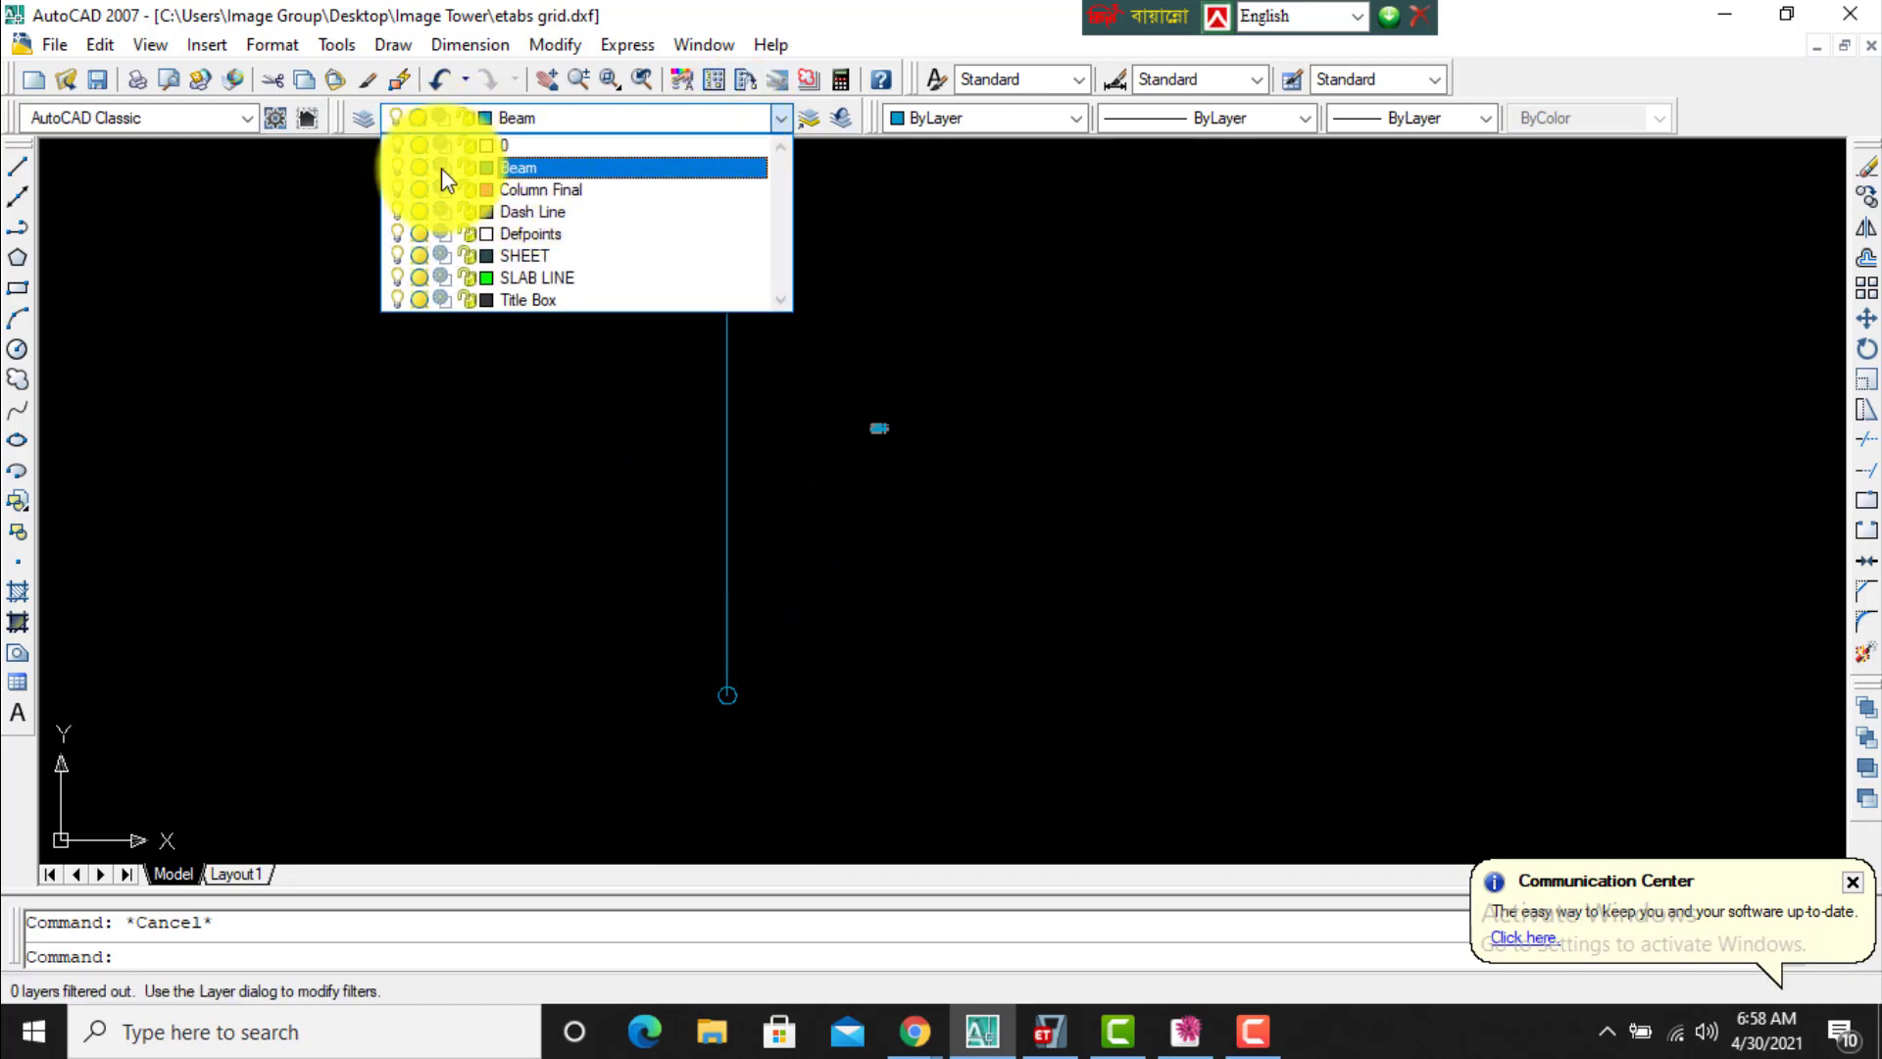
click(932, 324)
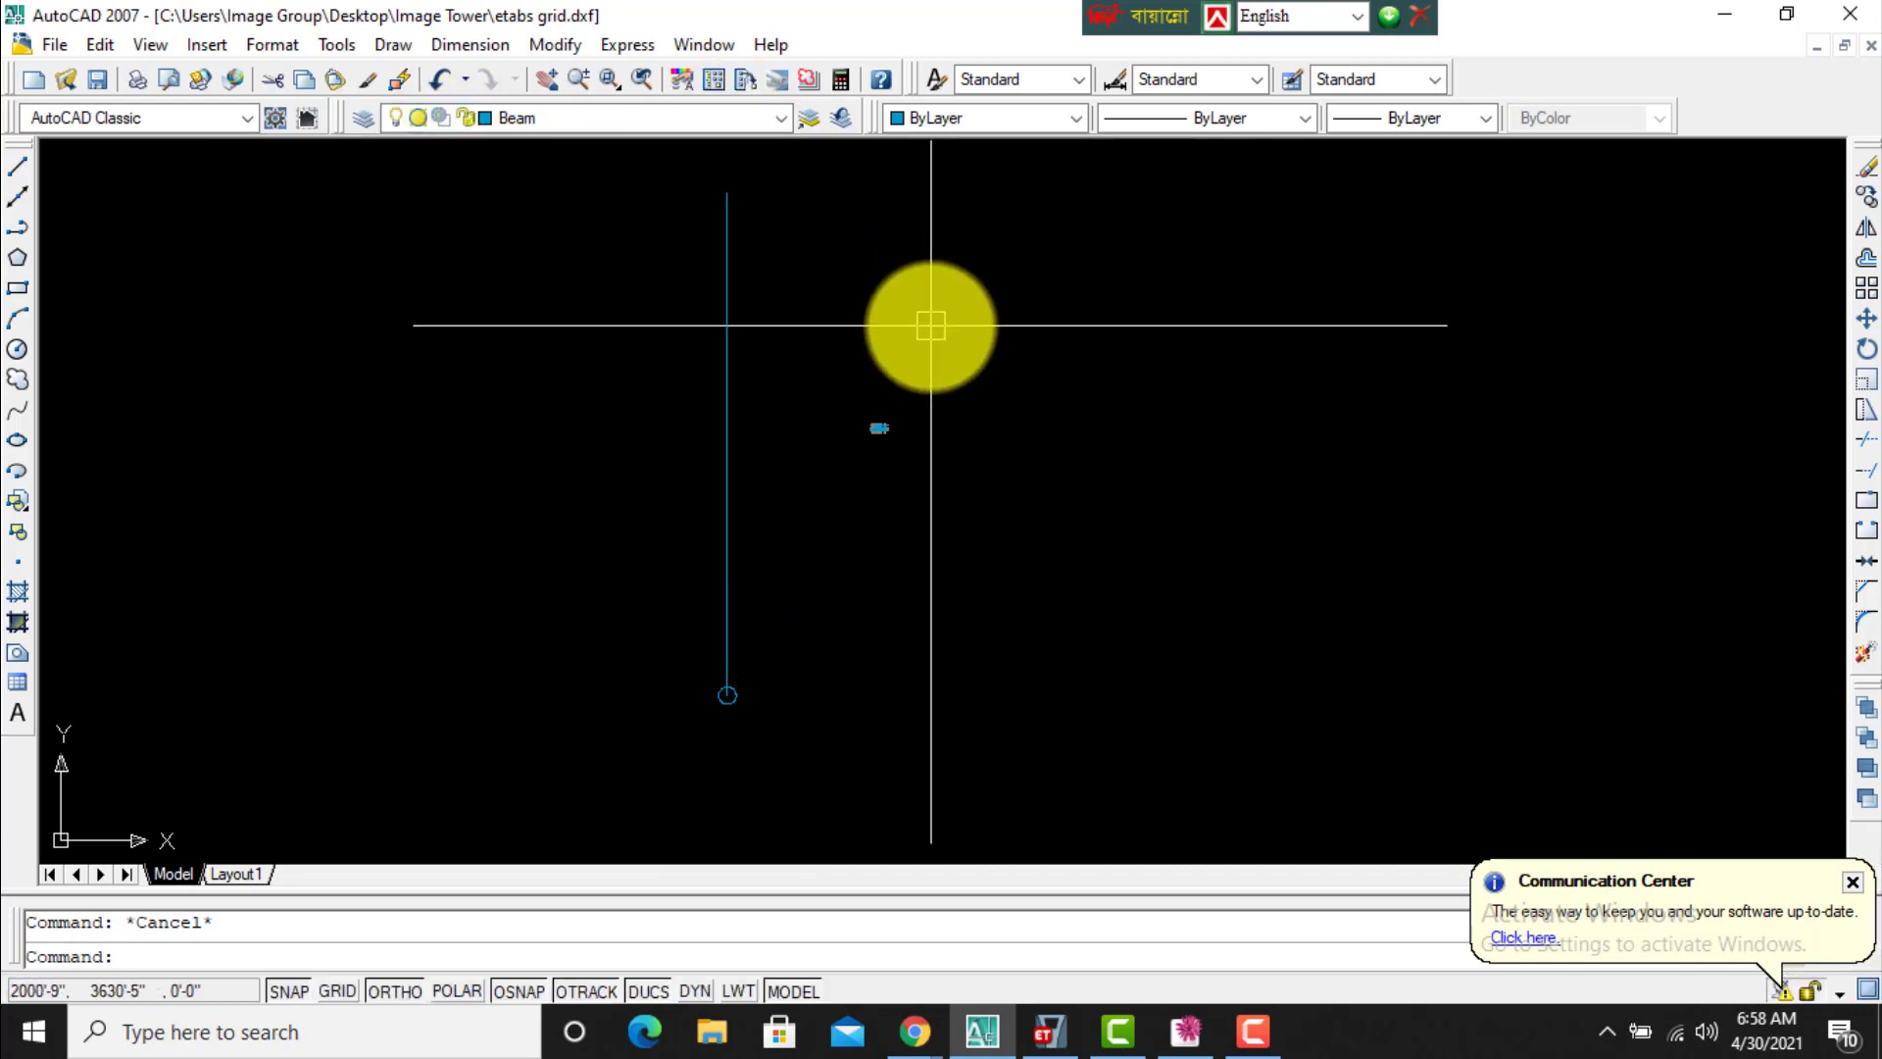
Move the whole building plan straight down to roughly the height of the marker circle.
text(m)
key(space)
click(811, 367)
click(939, 492)
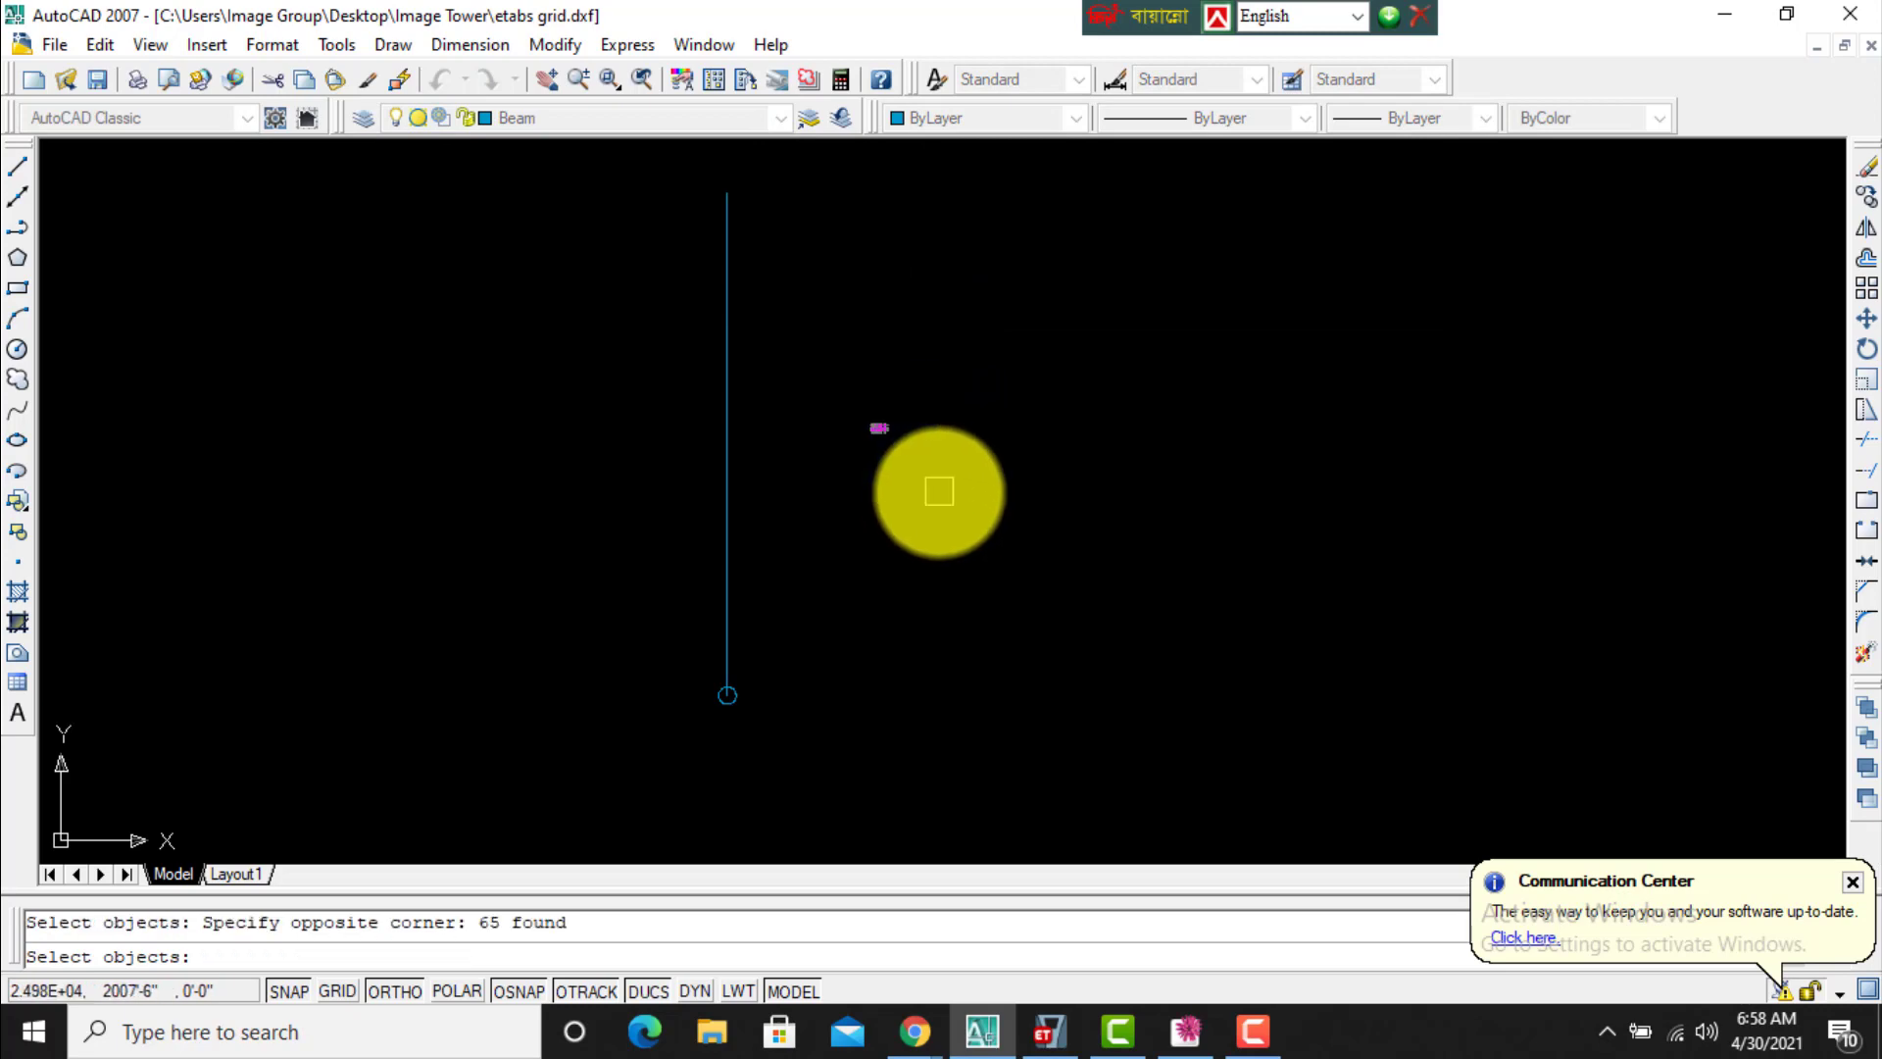
key(space)
click(932, 481)
click(928, 722)
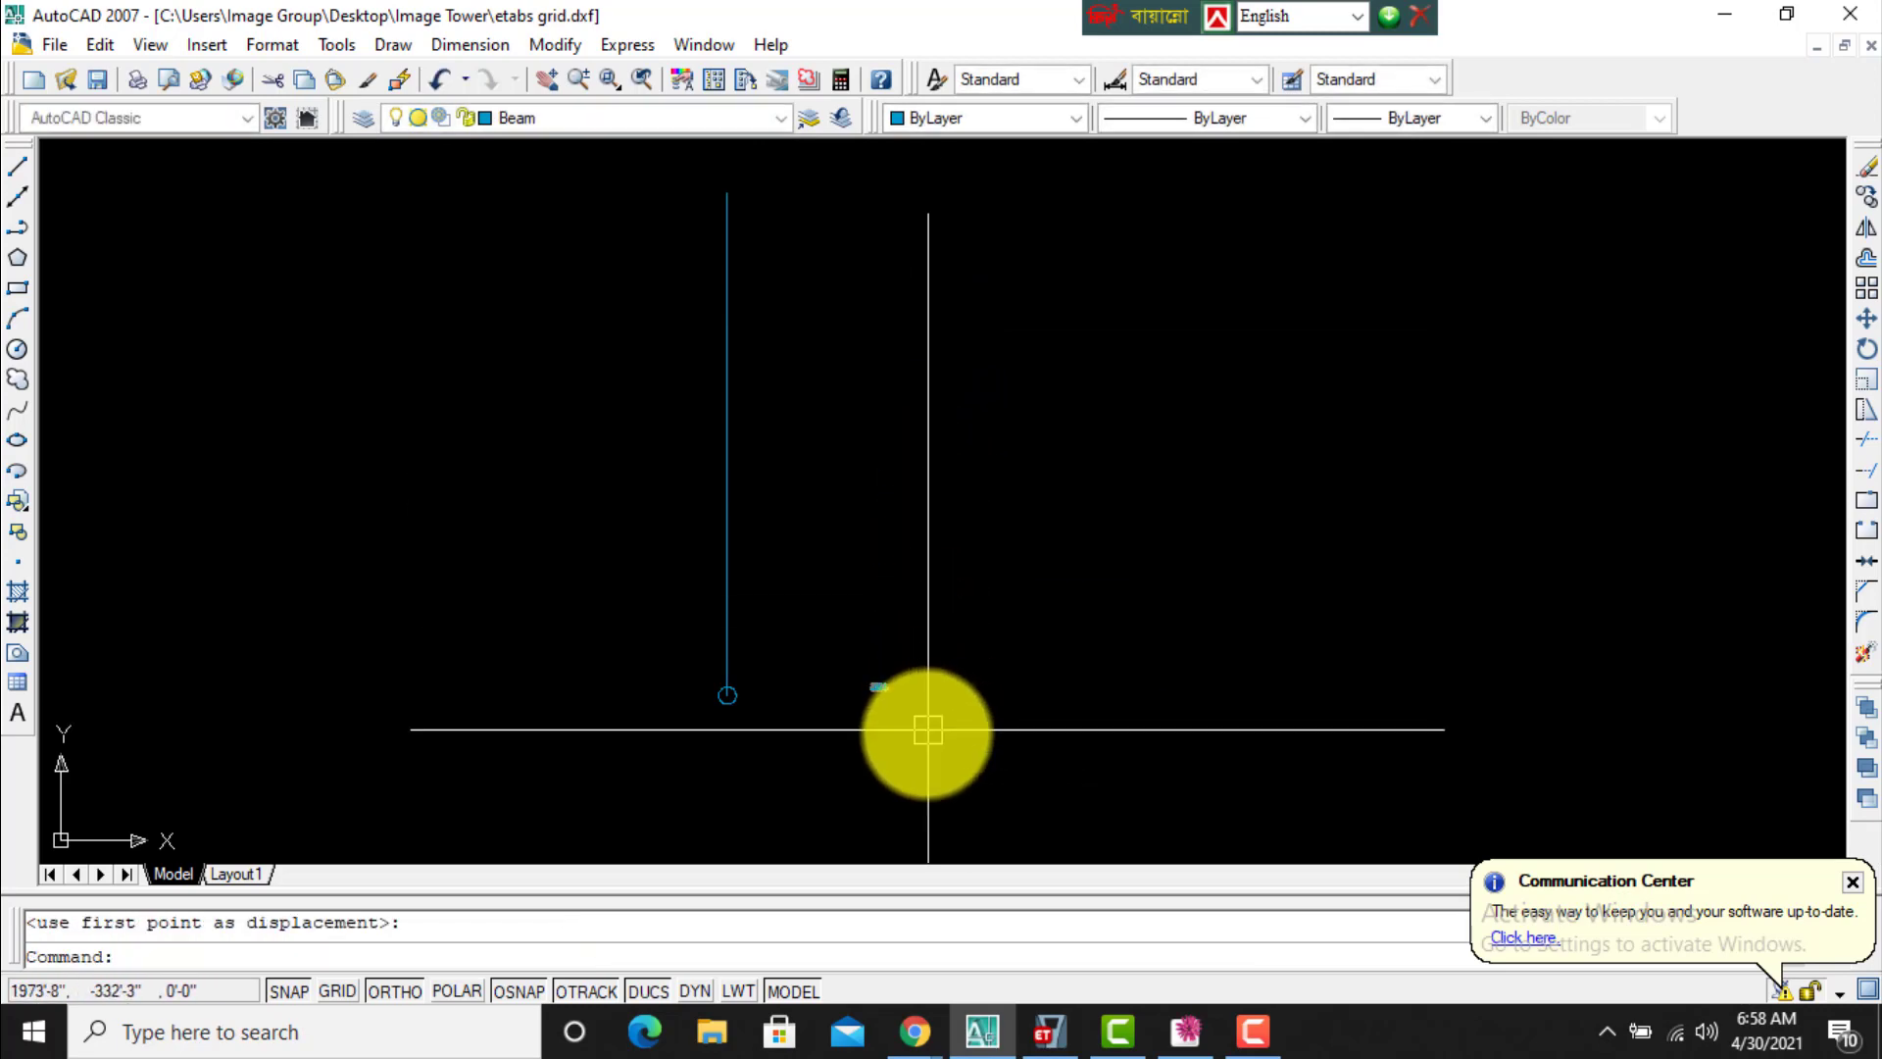
Move the whole plan horizontally to the left until it sits just beside the marker circle.
key(space)
click(826, 649)
click(986, 752)
key(space)
click(1070, 736)
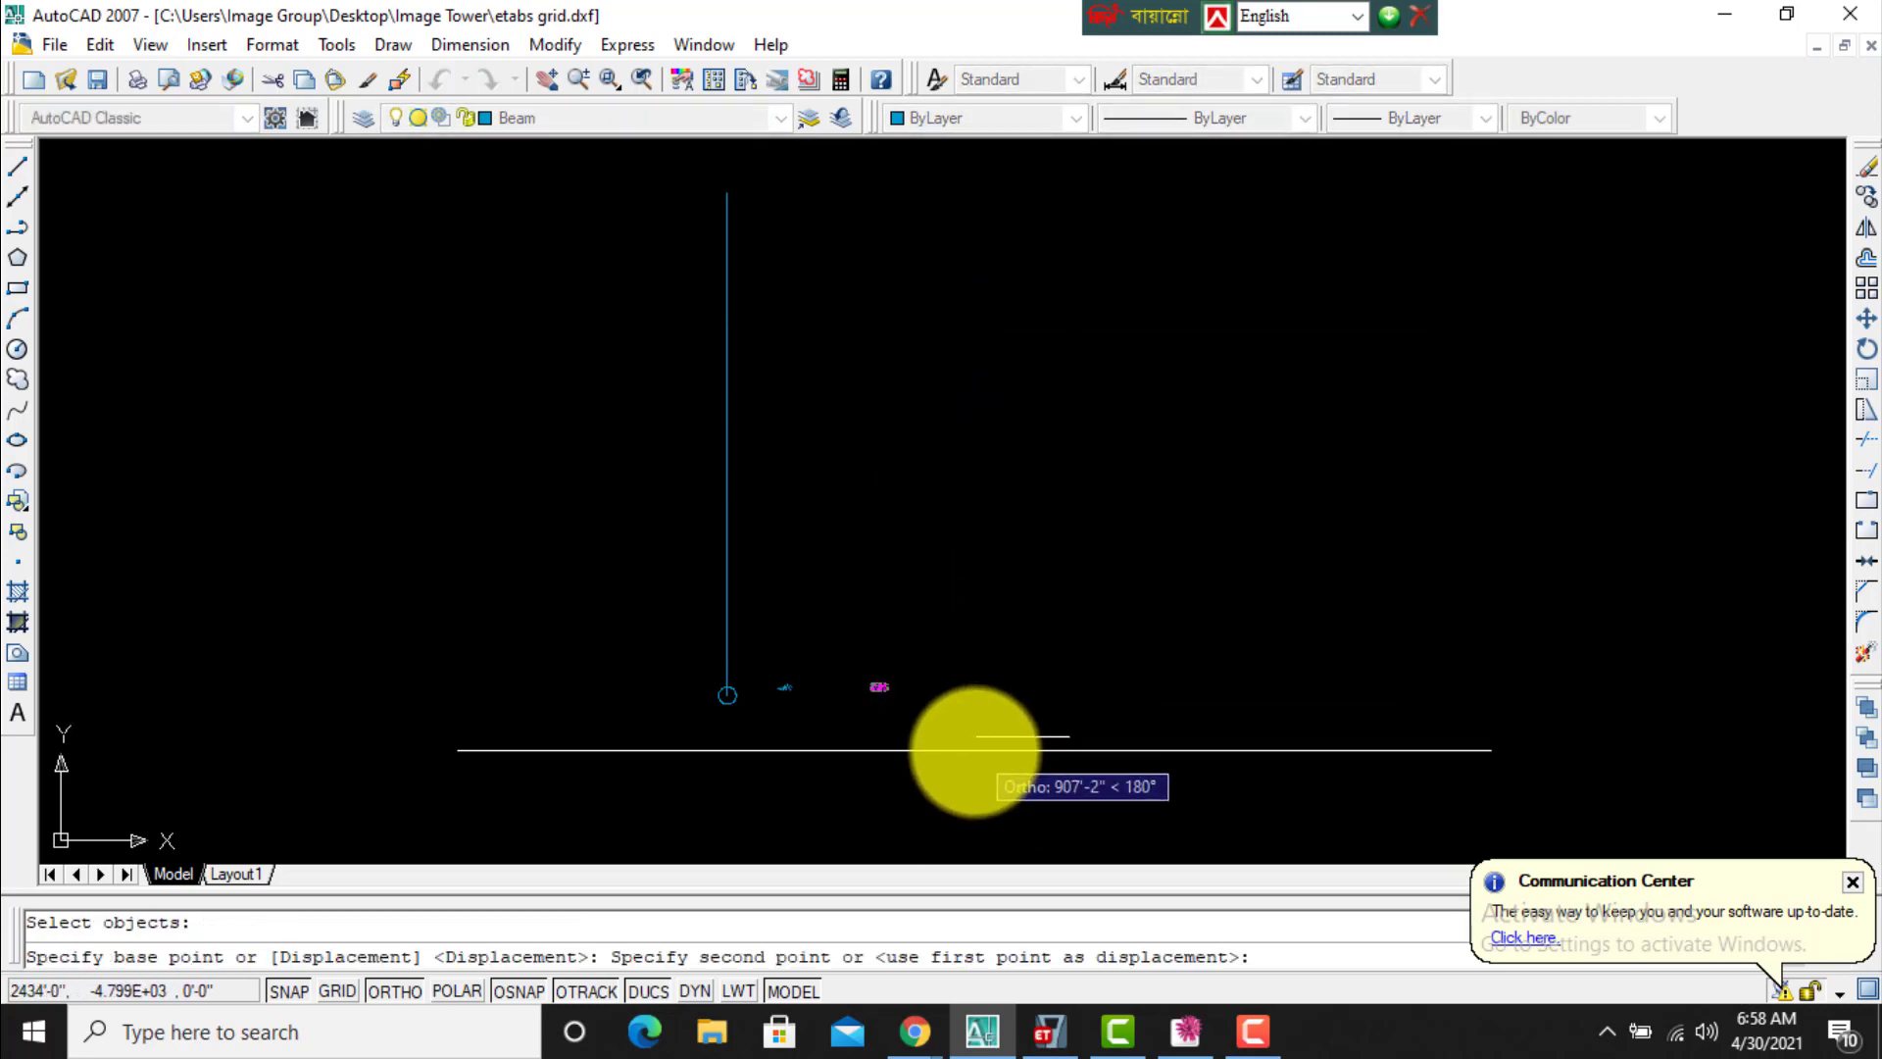
click(949, 760)
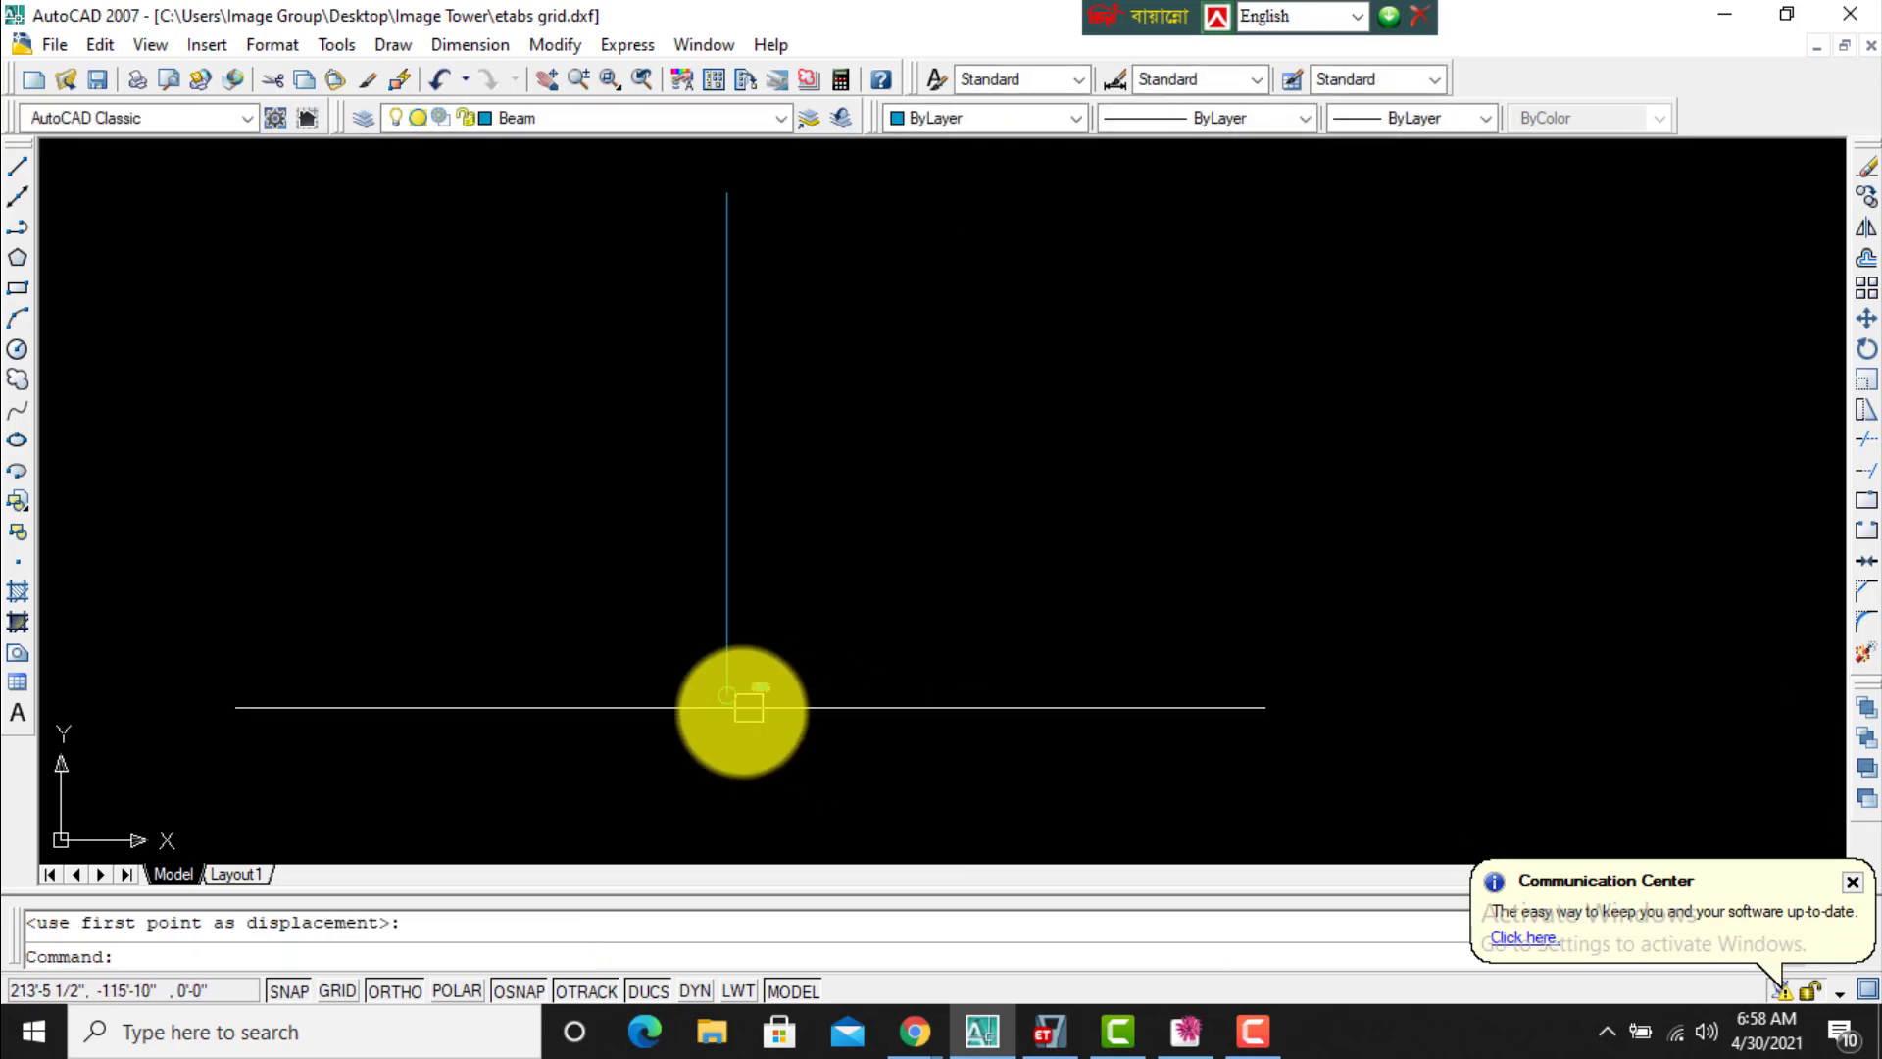
Move the plan horizontally once more so that its left end overlaps the marker circle.
scroll(760, 694, up, 8)
scroll(743, 663, up, 5)
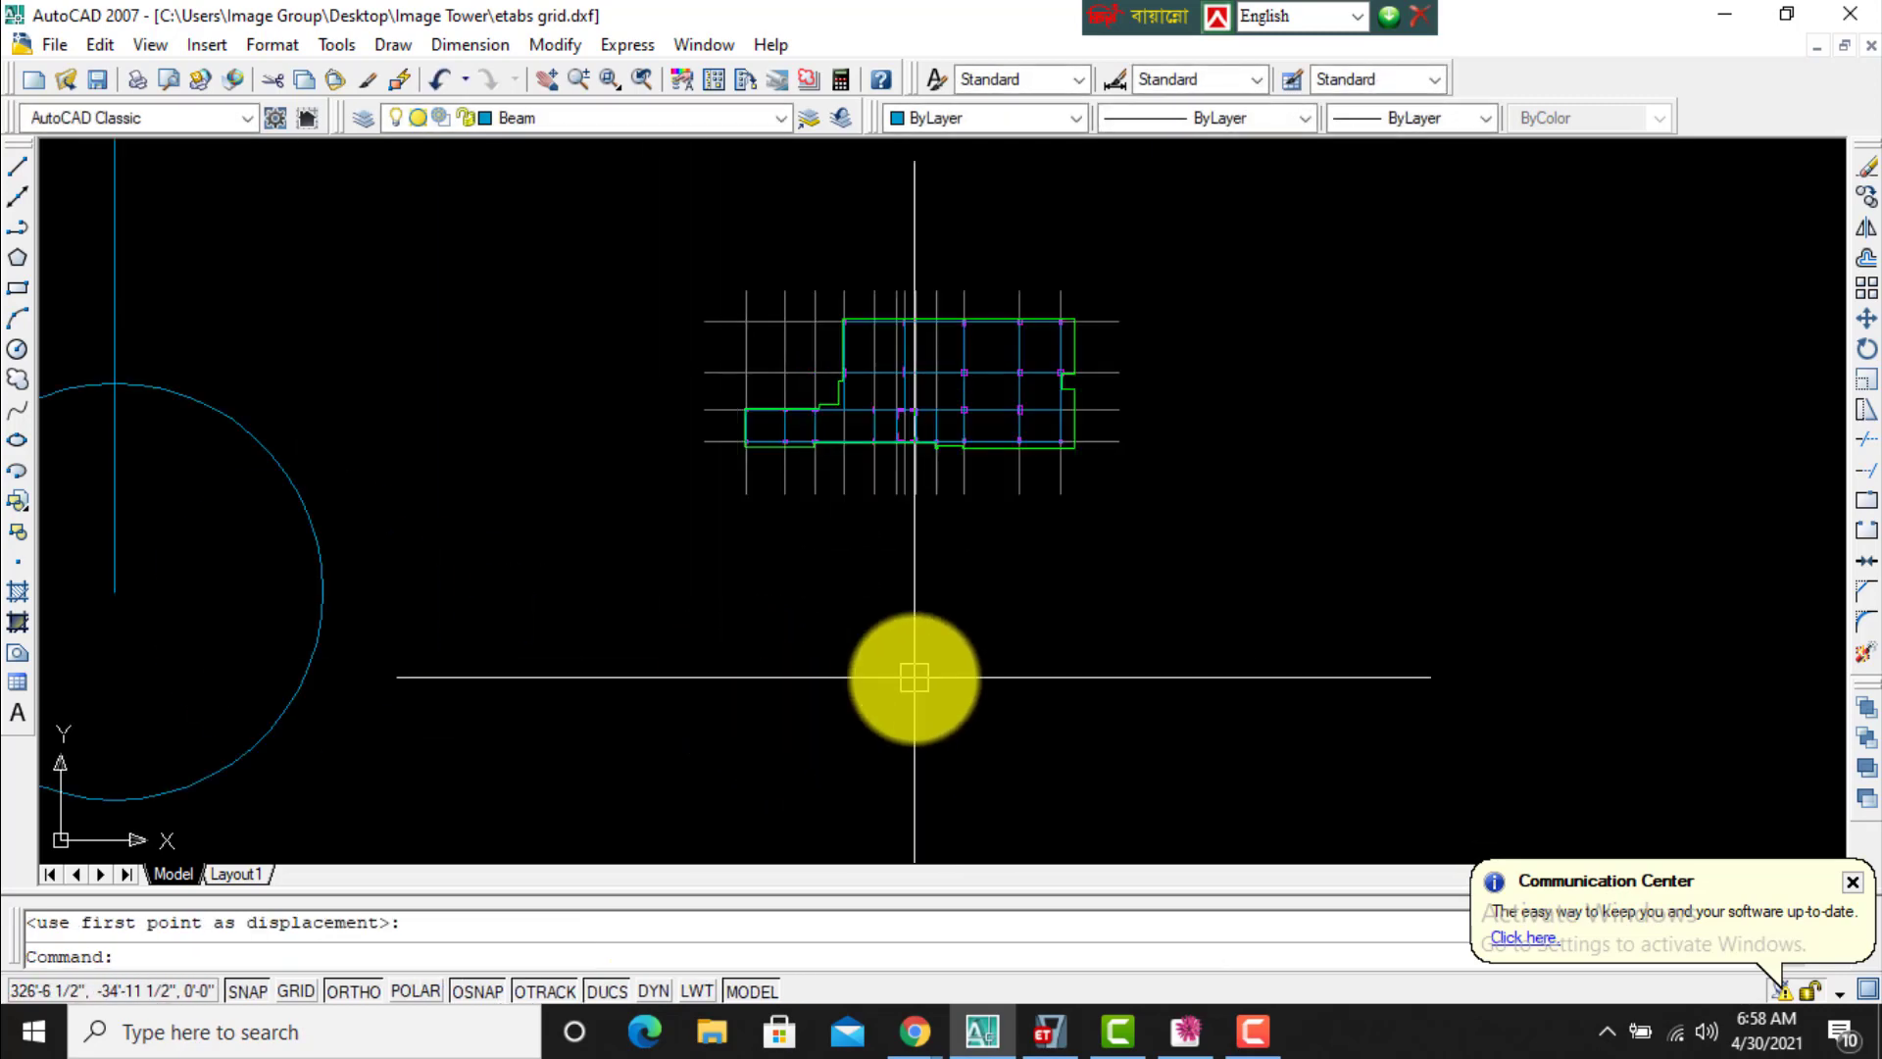
key(space)
scroll(1039, 579, down, 2)
click(1181, 371)
click(775, 630)
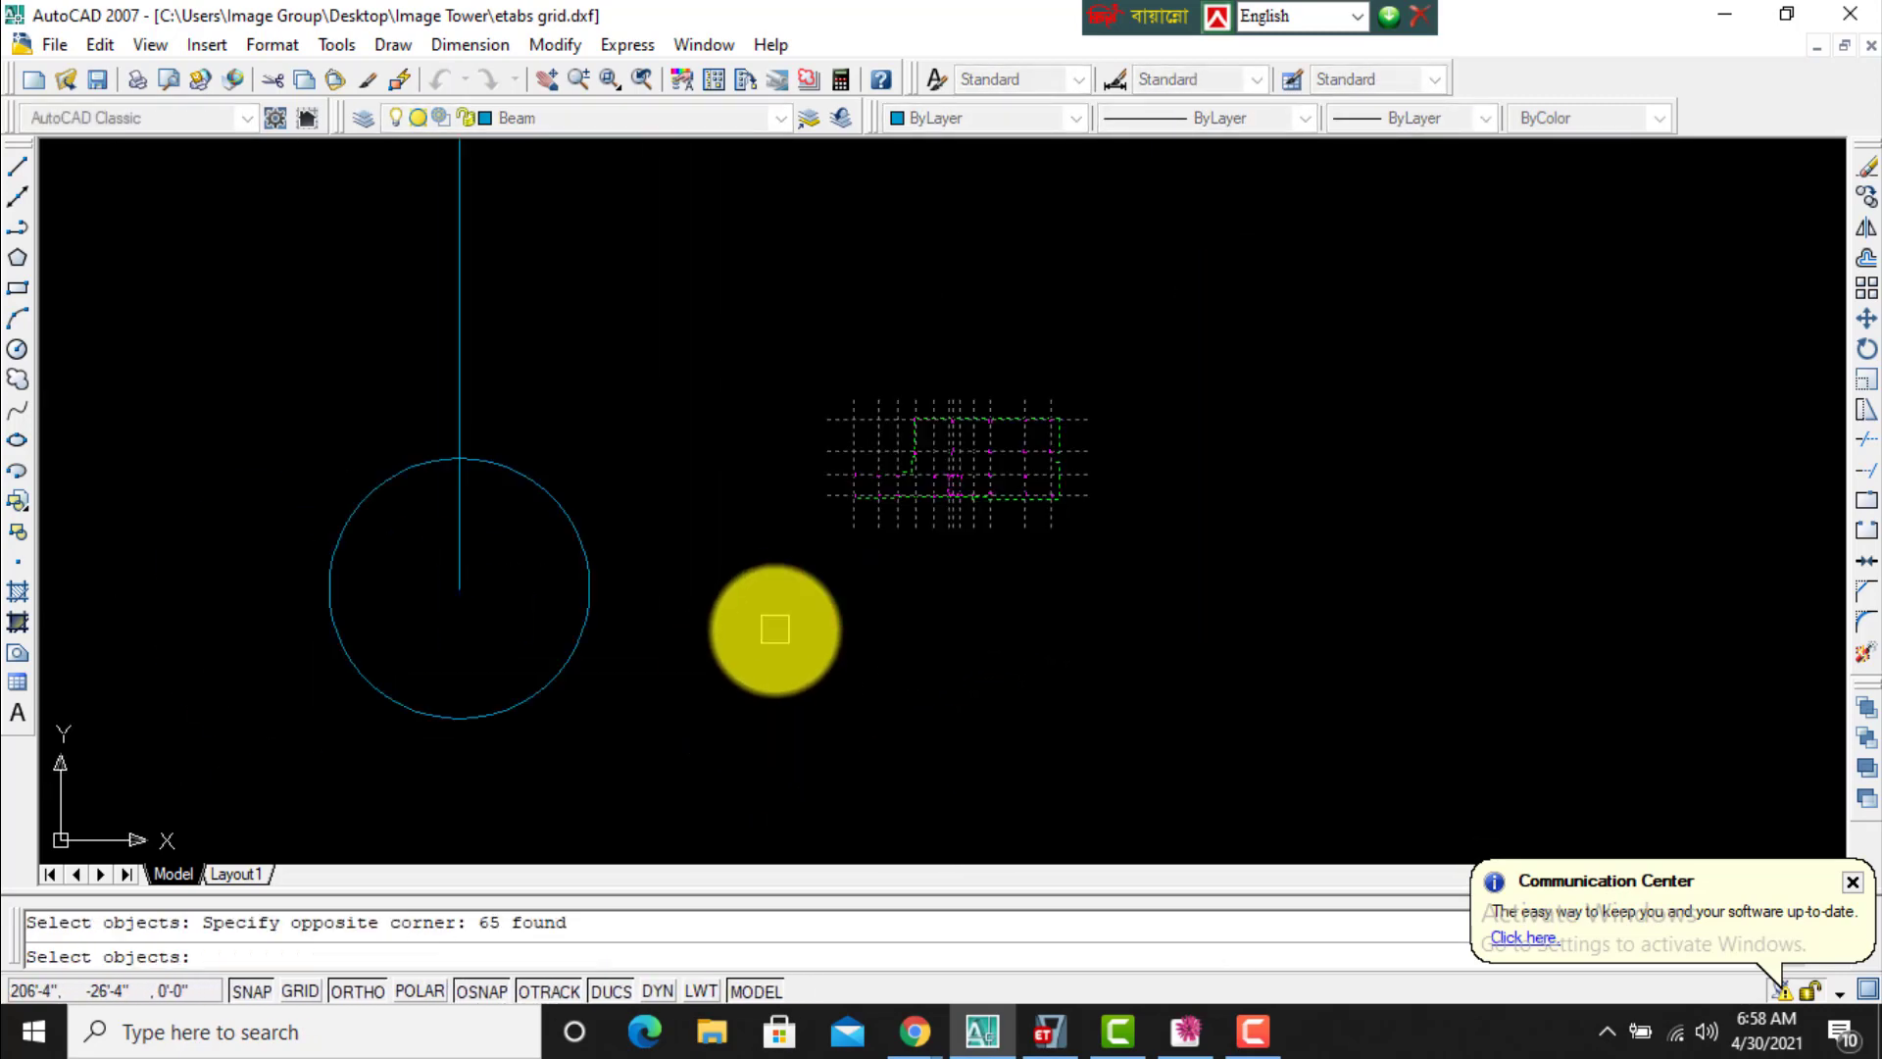
key(space)
click(1309, 607)
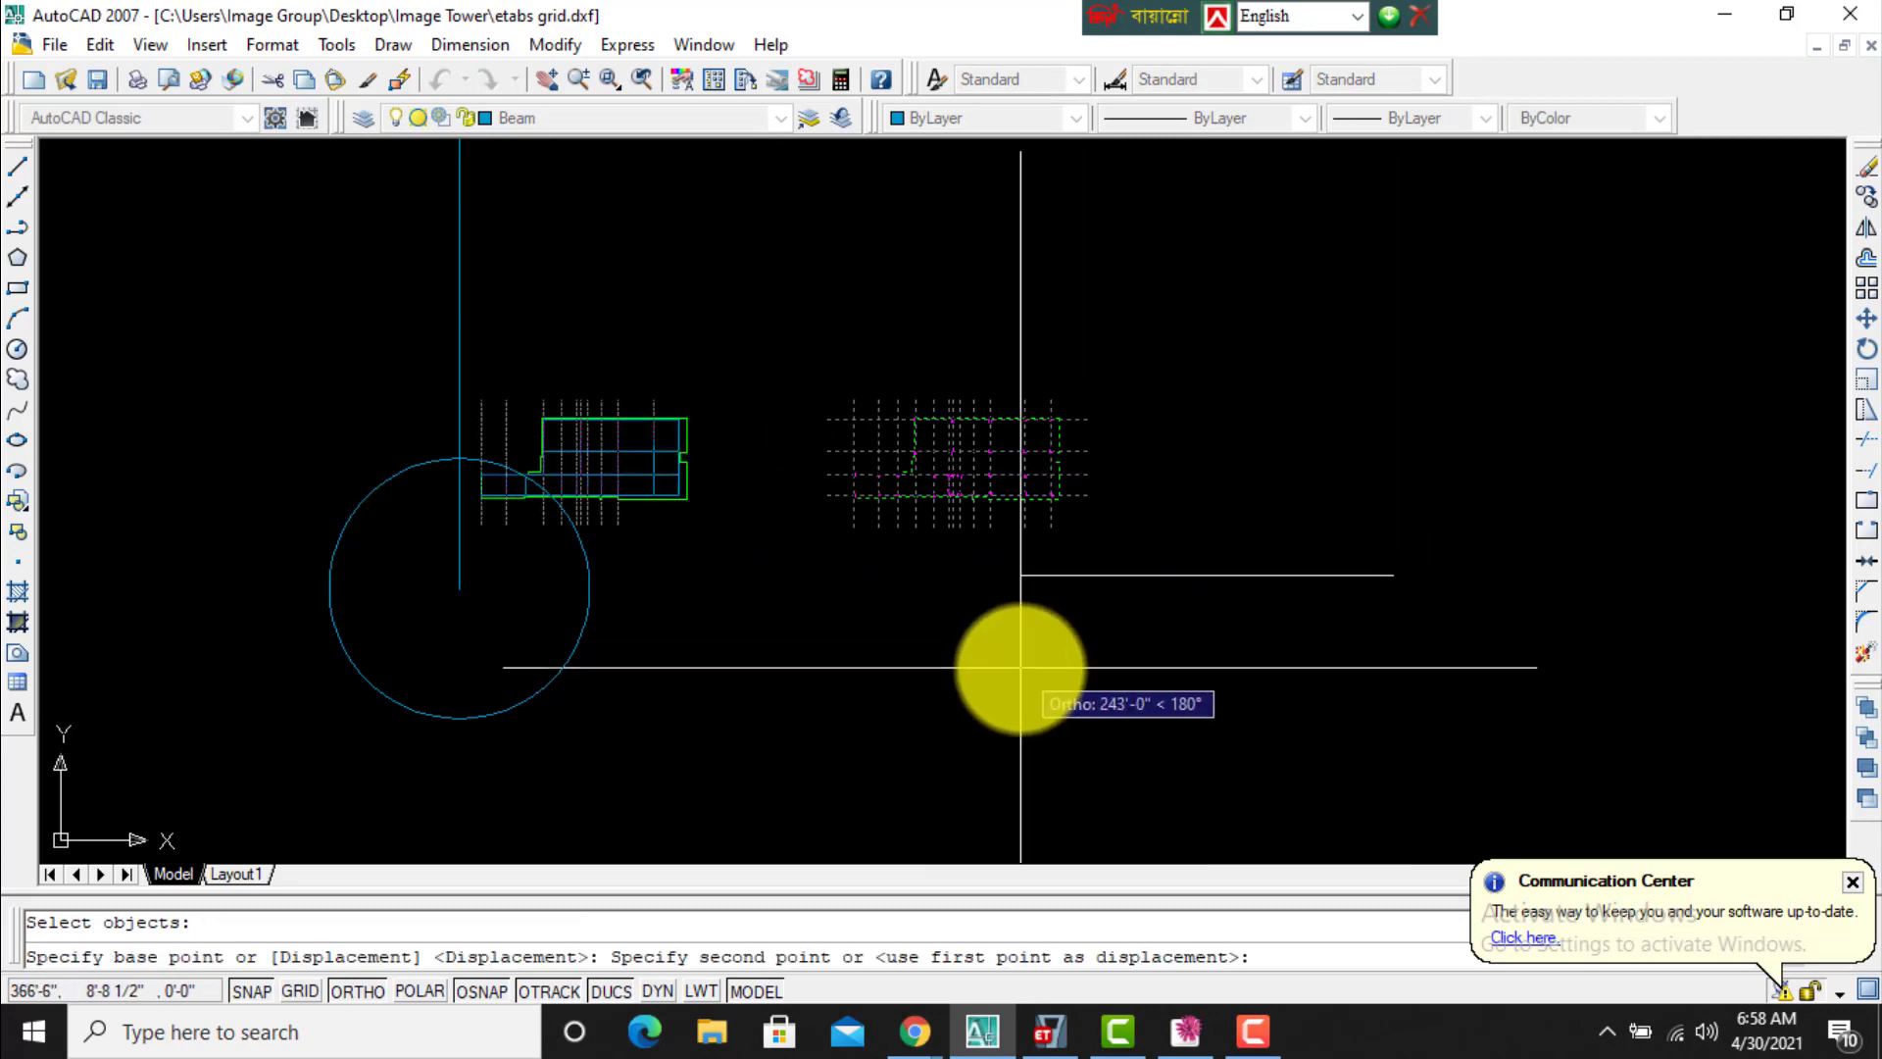
click(1076, 657)
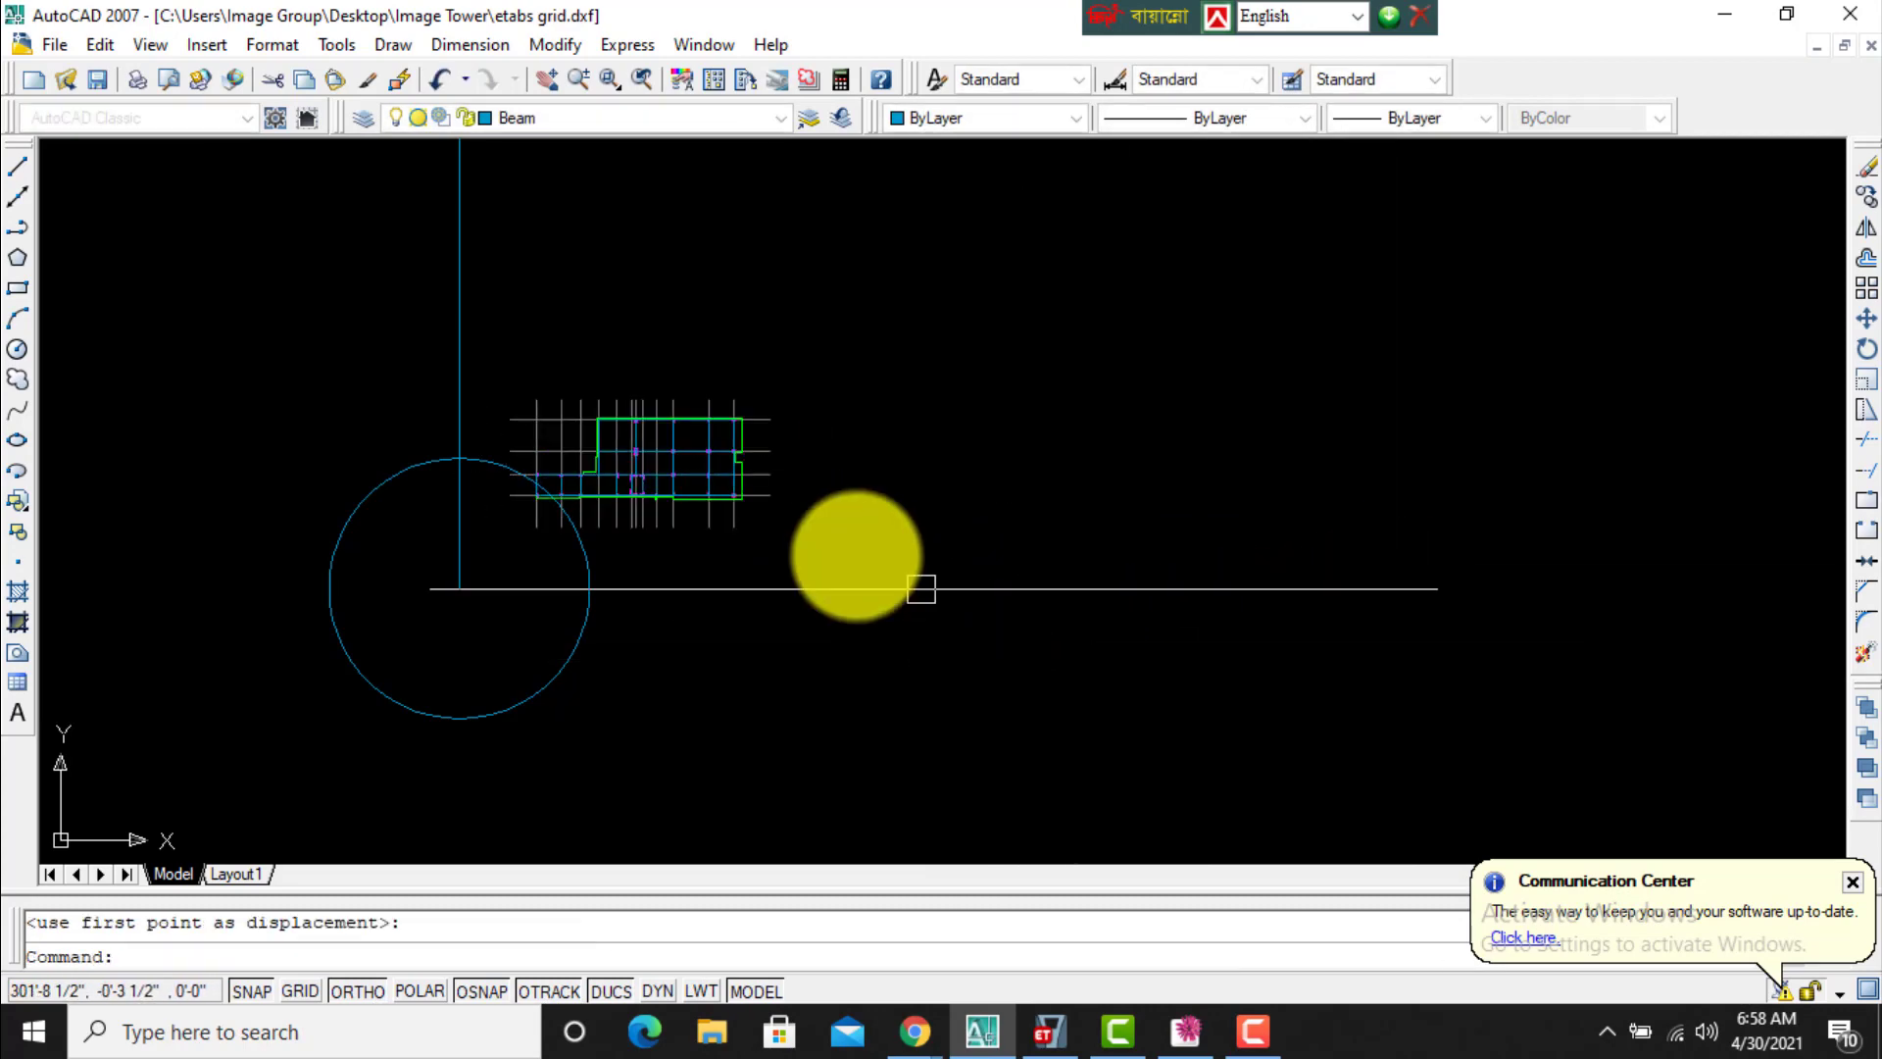
scroll(549, 510, up, 9)
scroll(678, 453, up, 5)
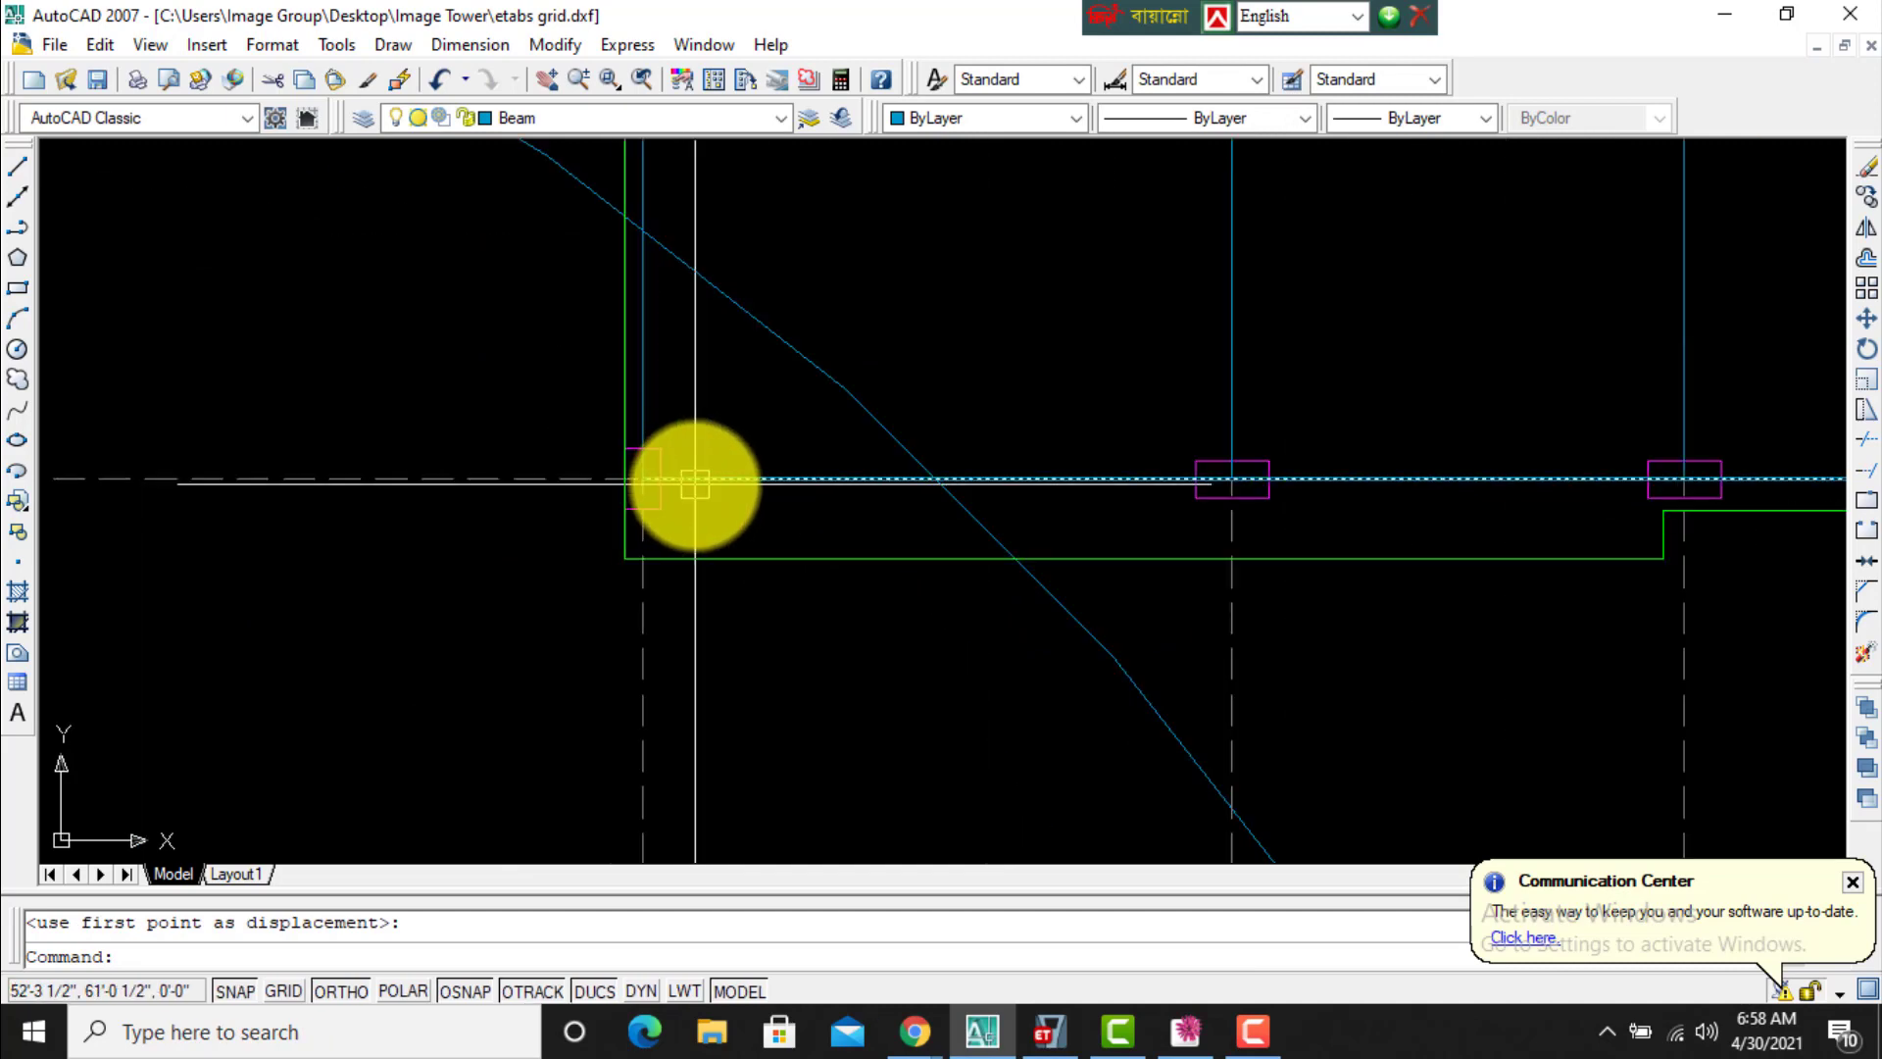
text(l)
key(Return)
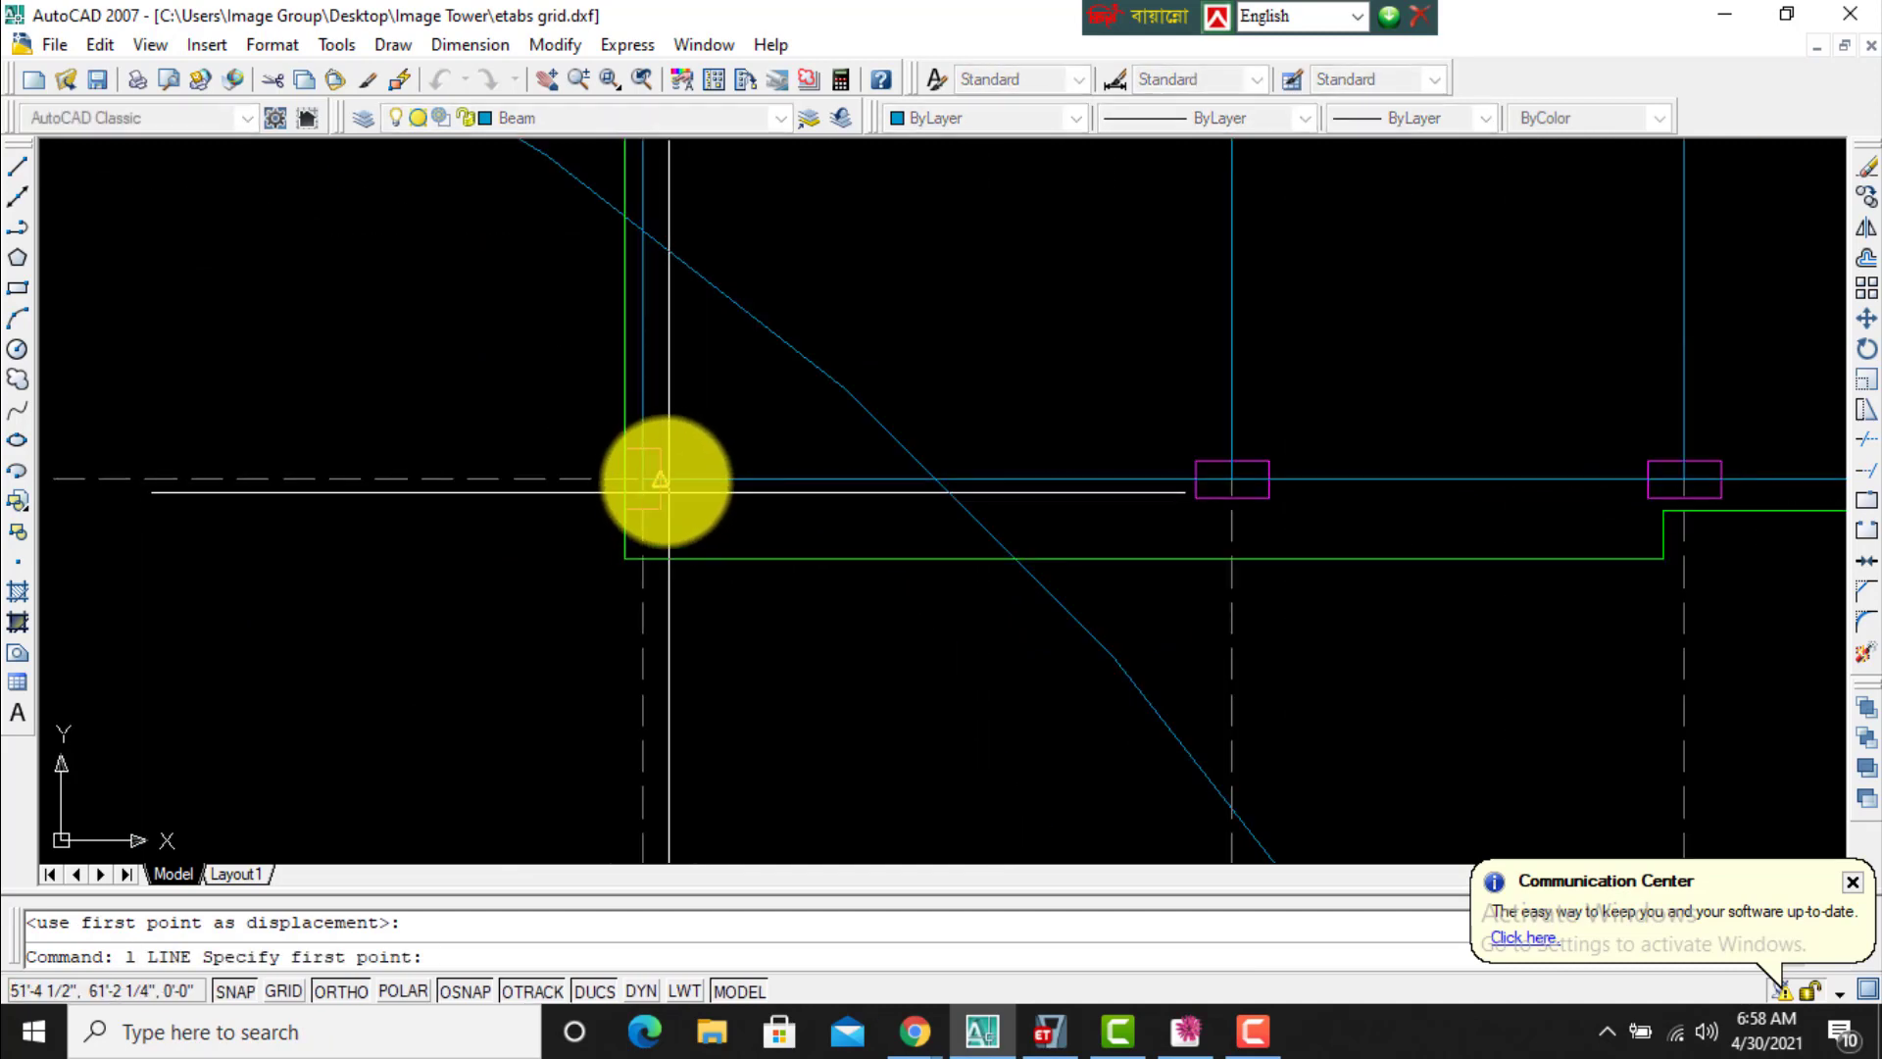
scroll(686, 446, down, 5)
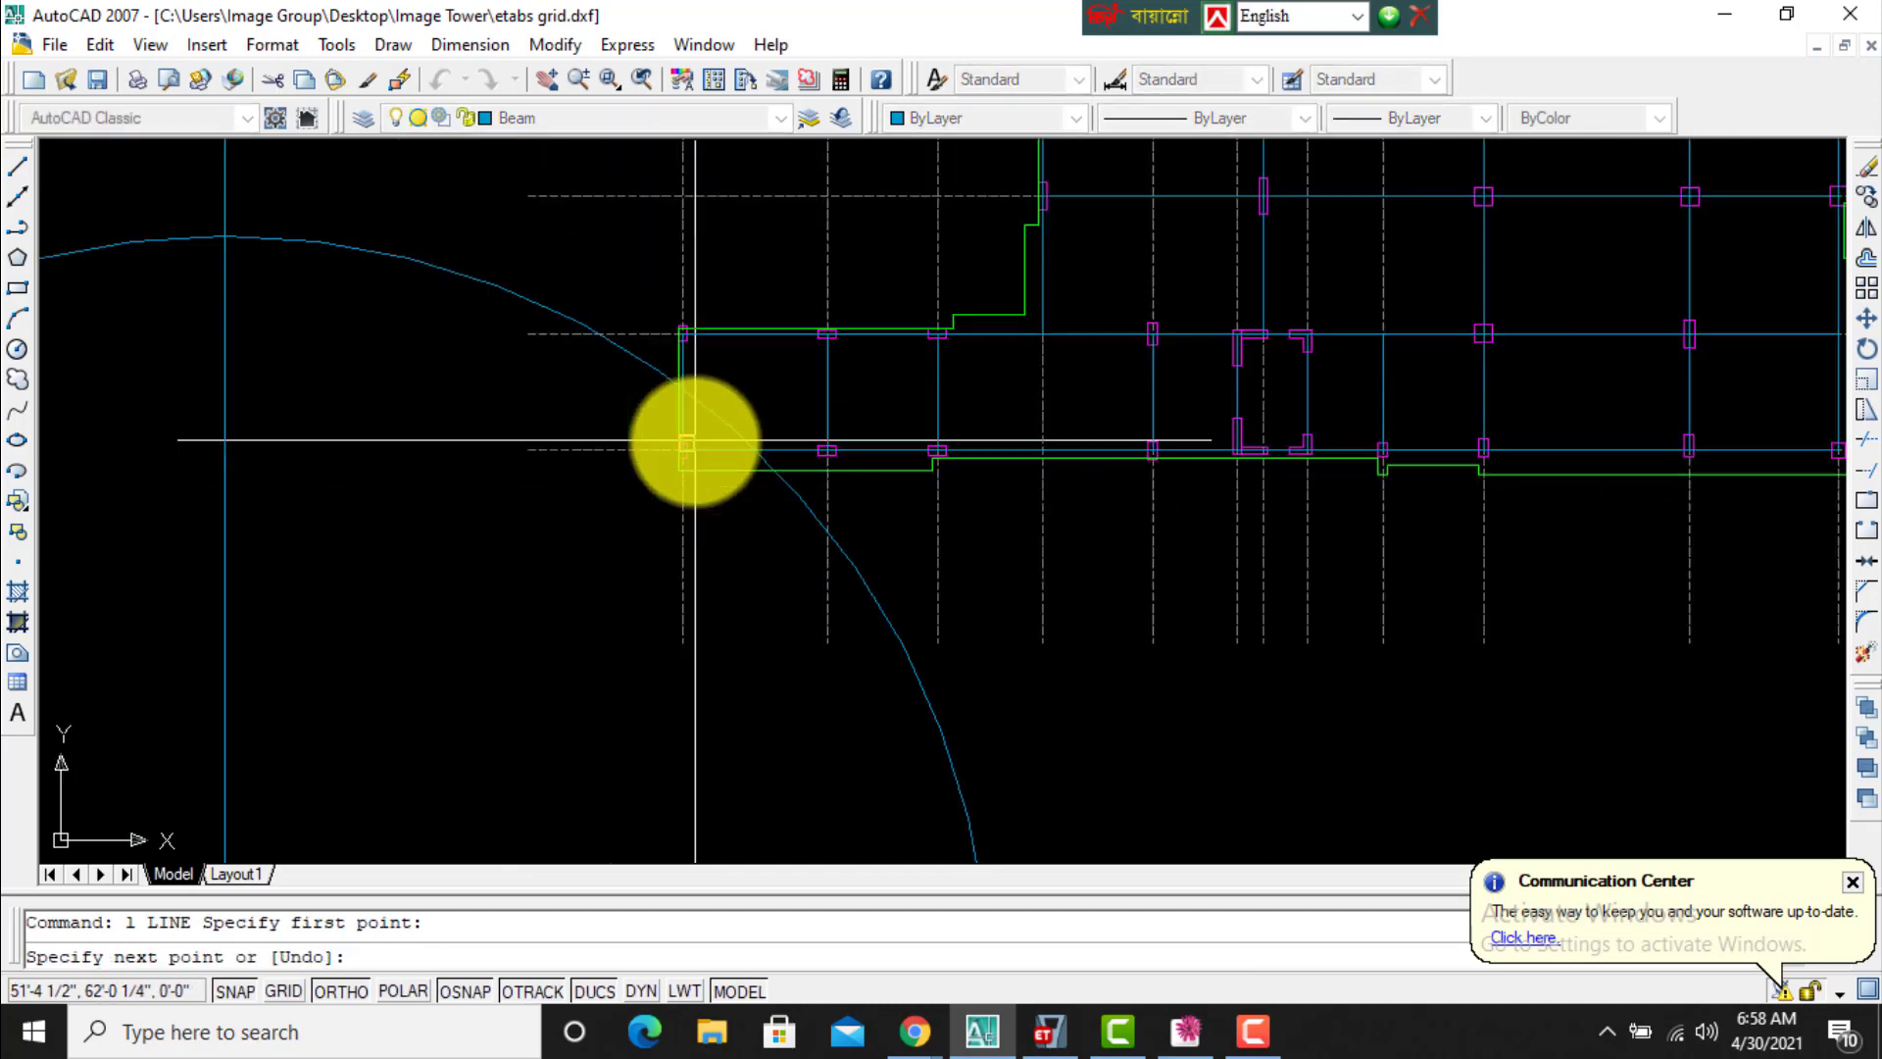
scroll(691, 443, down, 4)
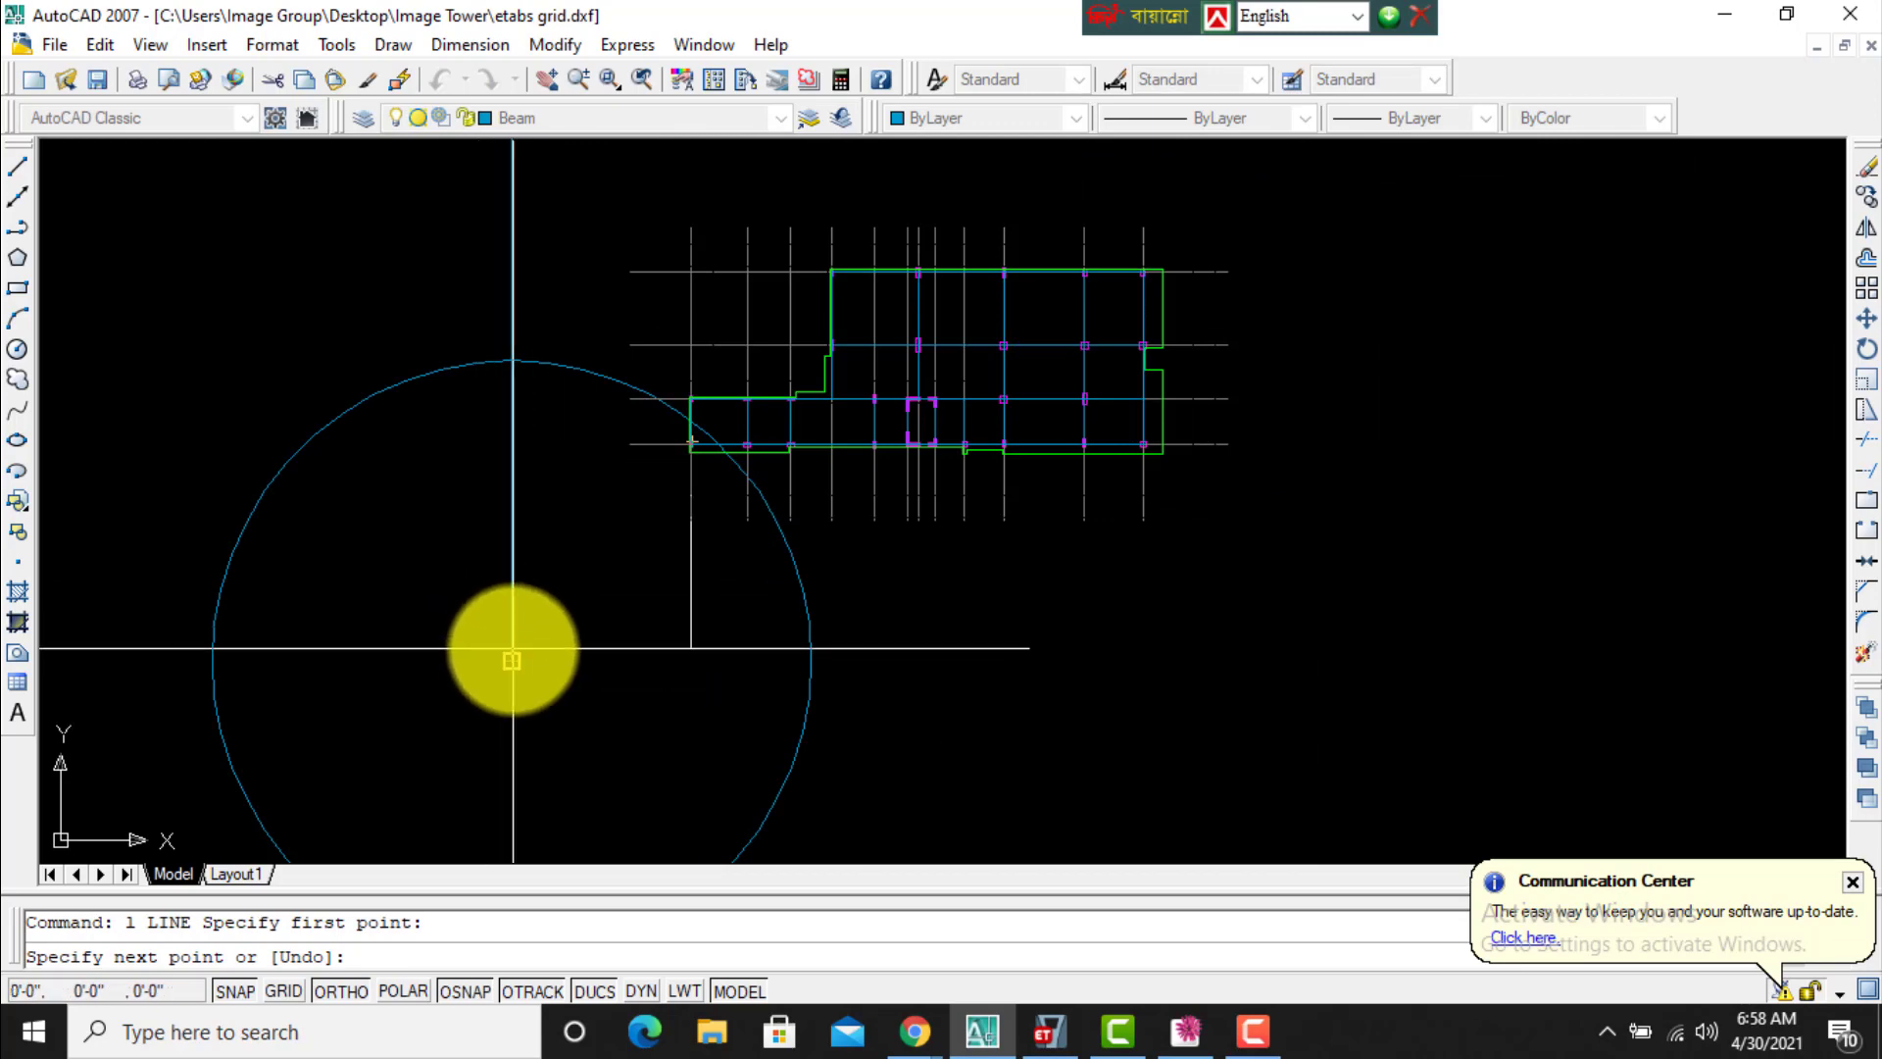
key(Escape)
Move the whole plan from the grid intersection at its lower-left column onto the reference line's lower end at 0,0,0.
text(m)
key(Return)
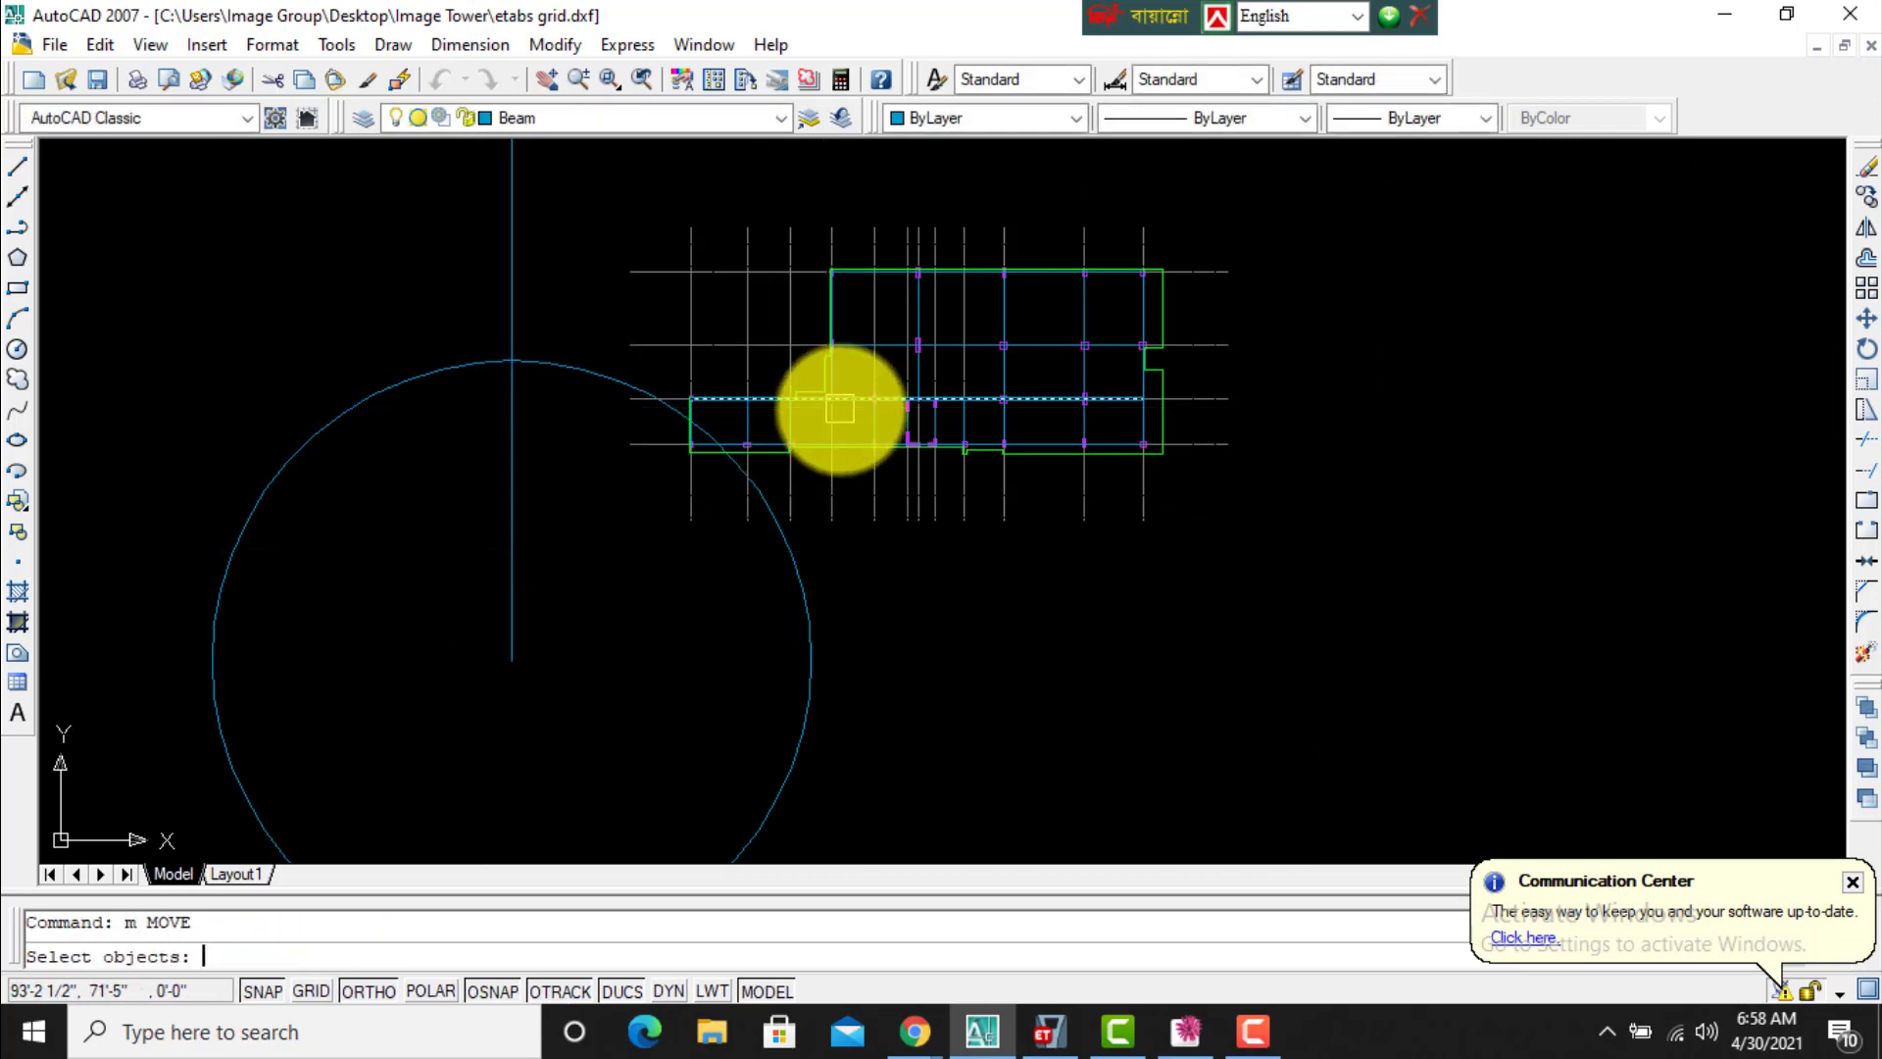
click(578, 179)
click(1357, 652)
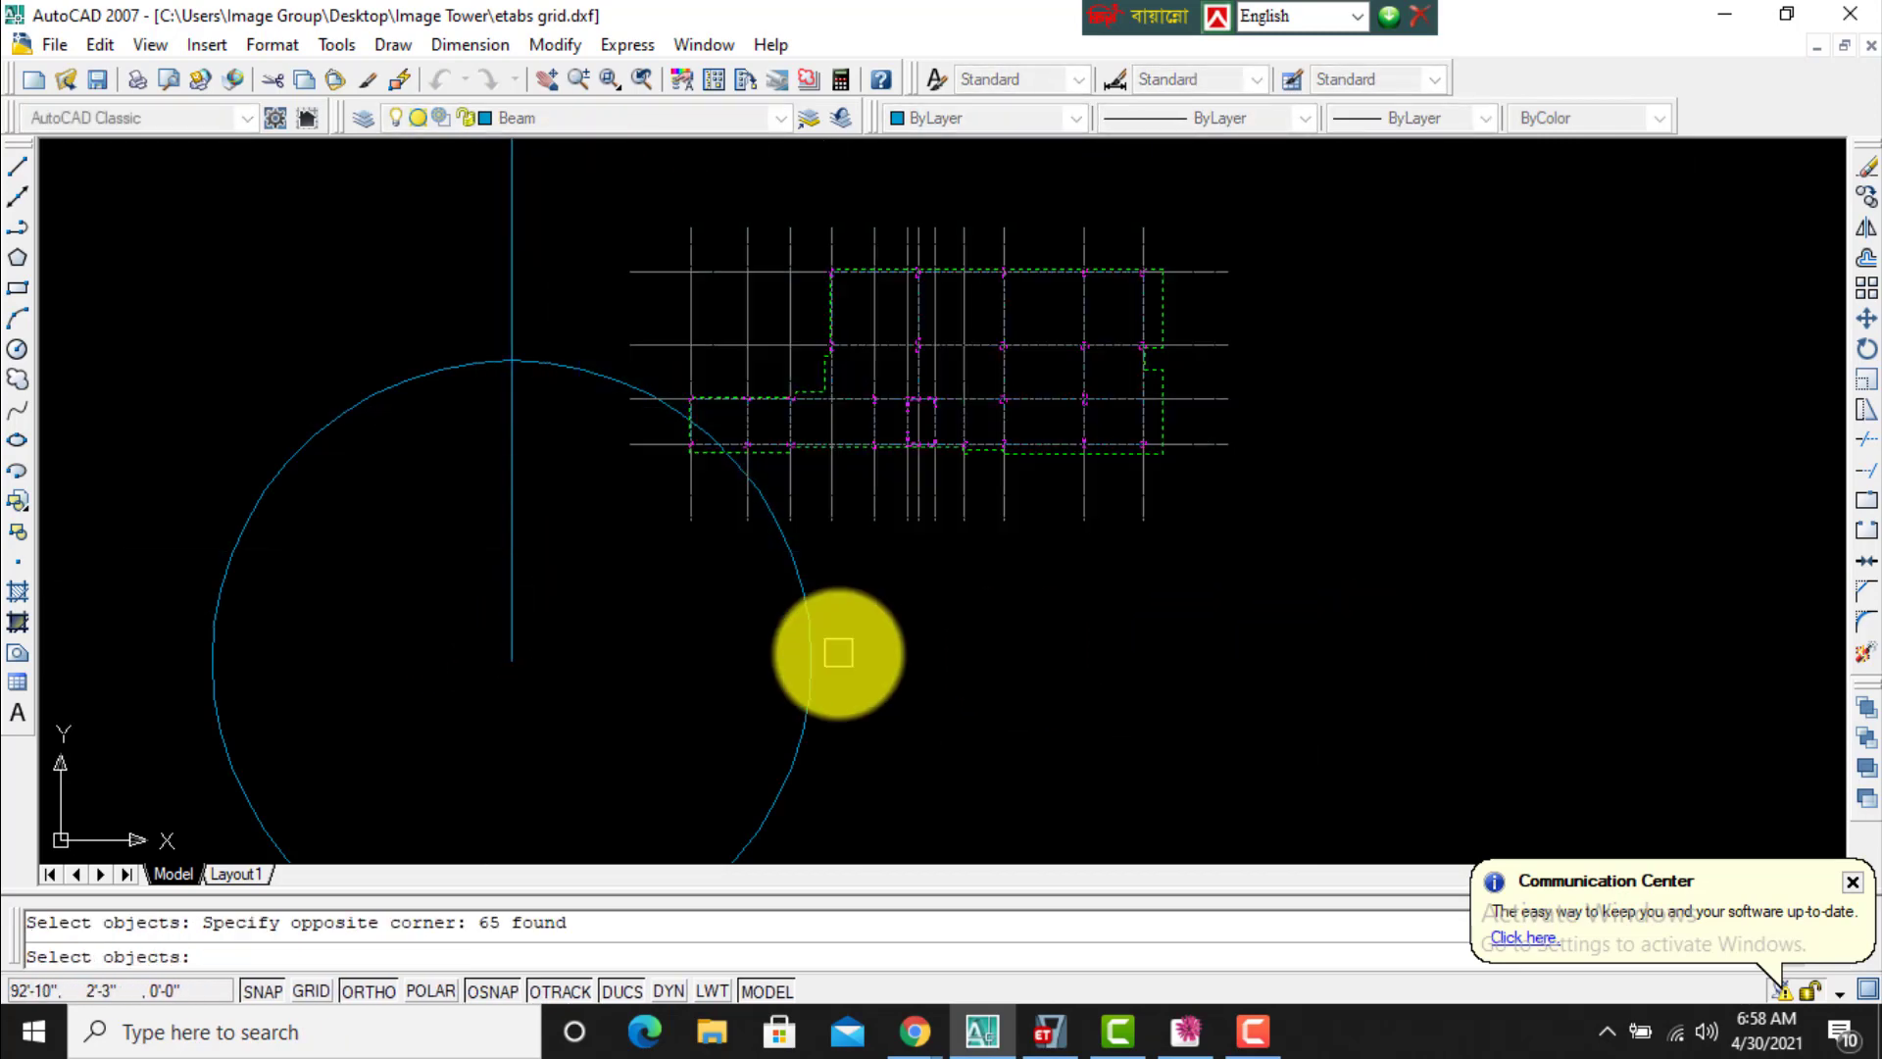
key(Return)
scroll(672, 428, up, 6)
click(607, 383)
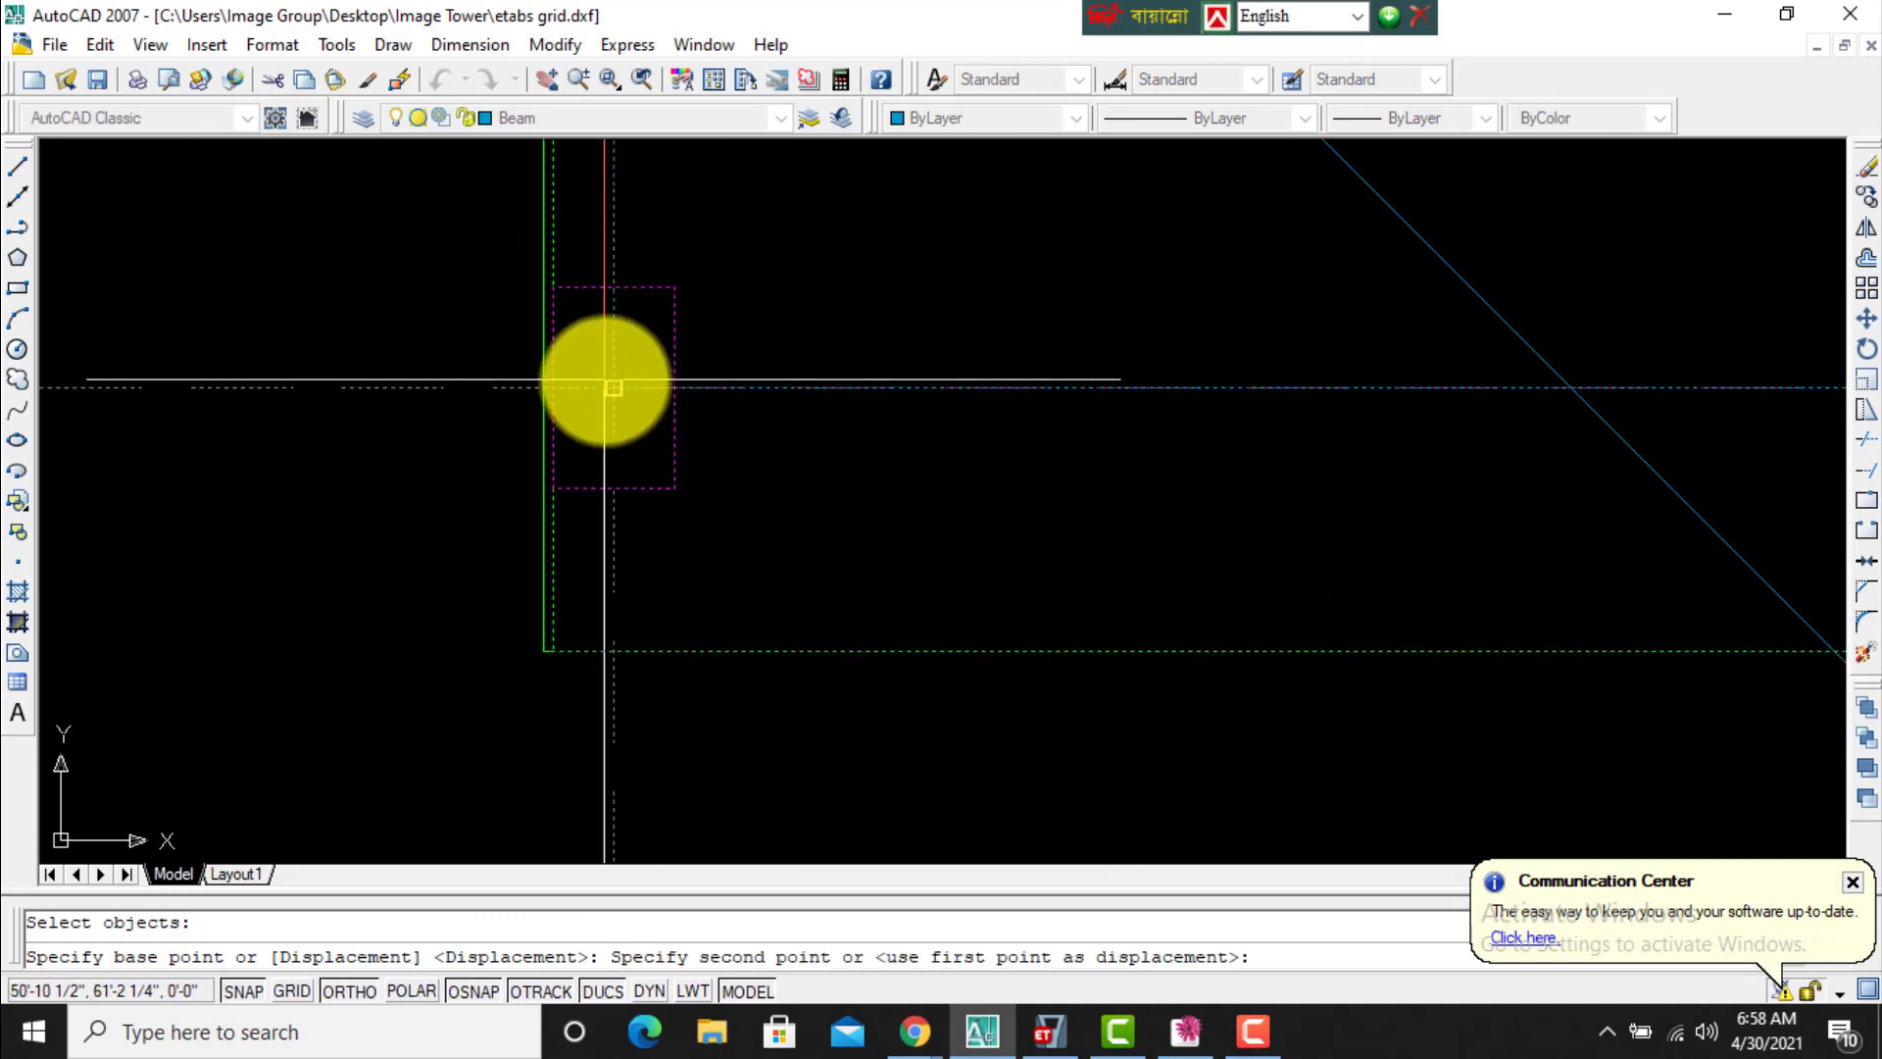
scroll(610, 382, down, 5)
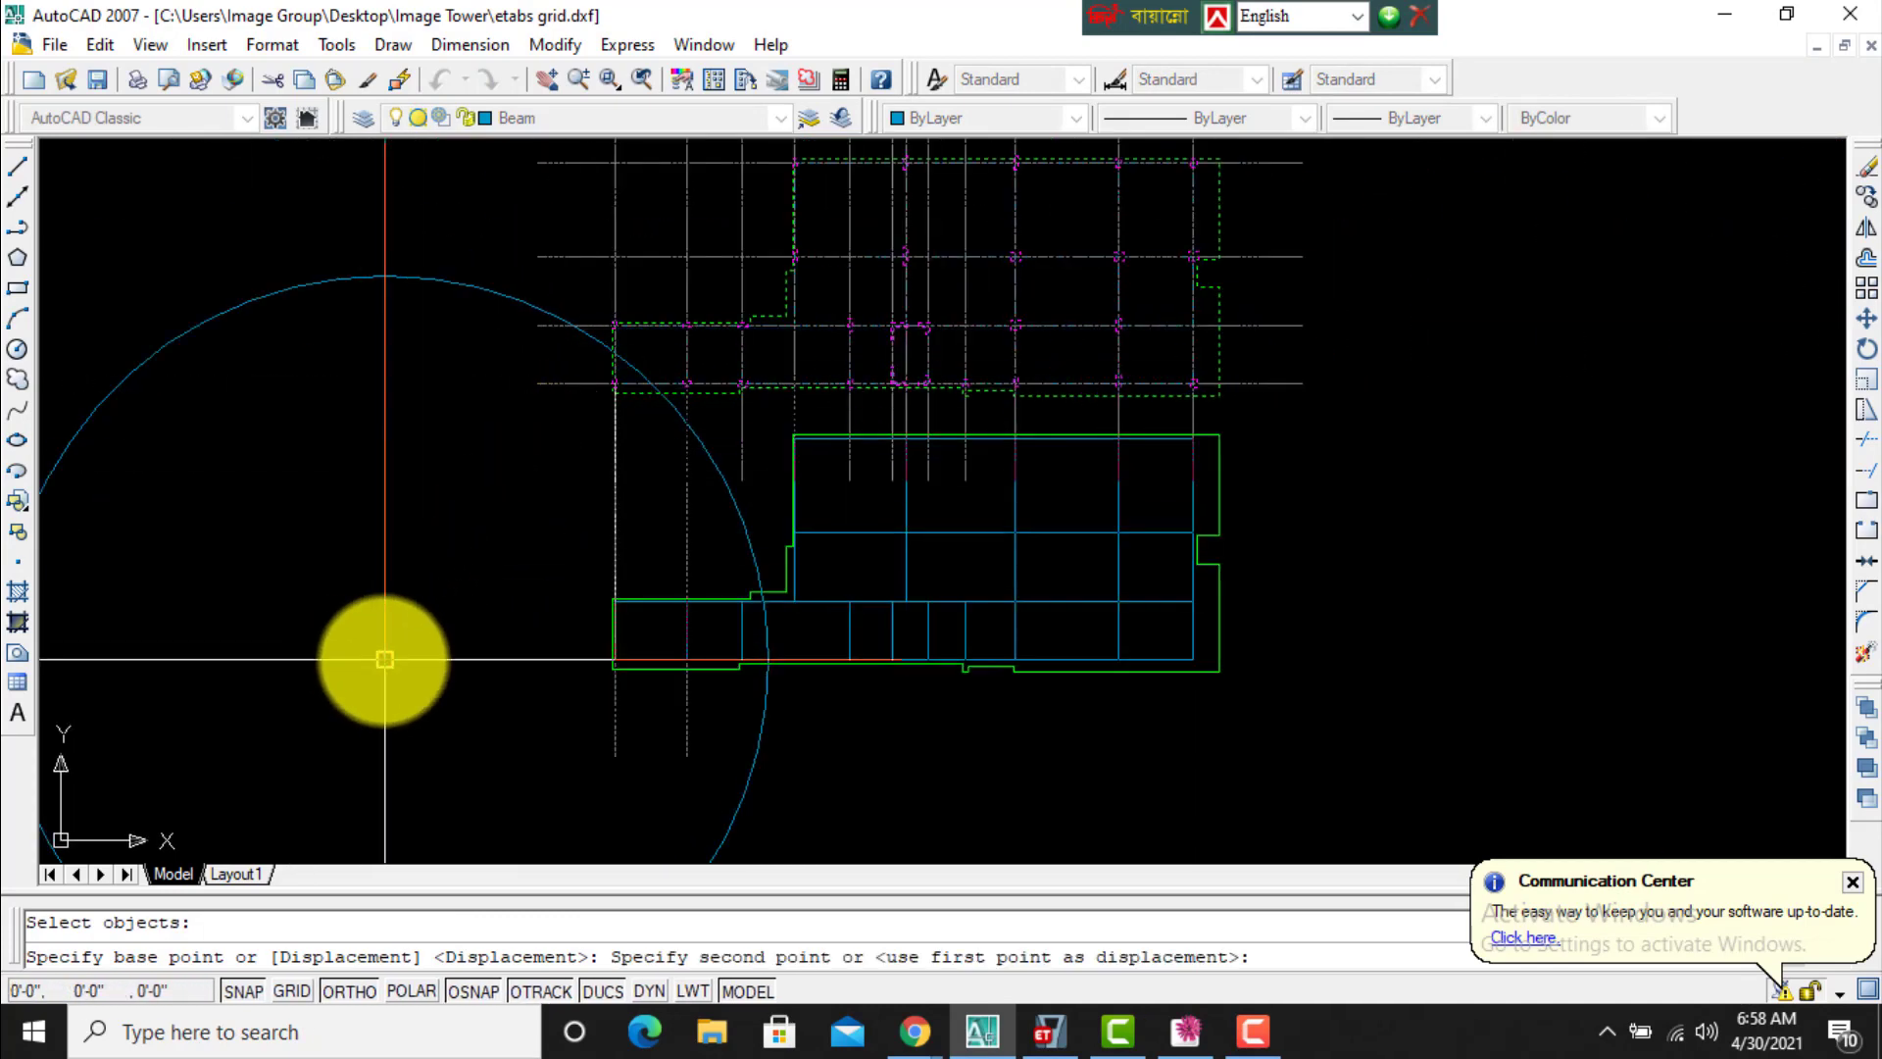
click(385, 661)
key(Escape)
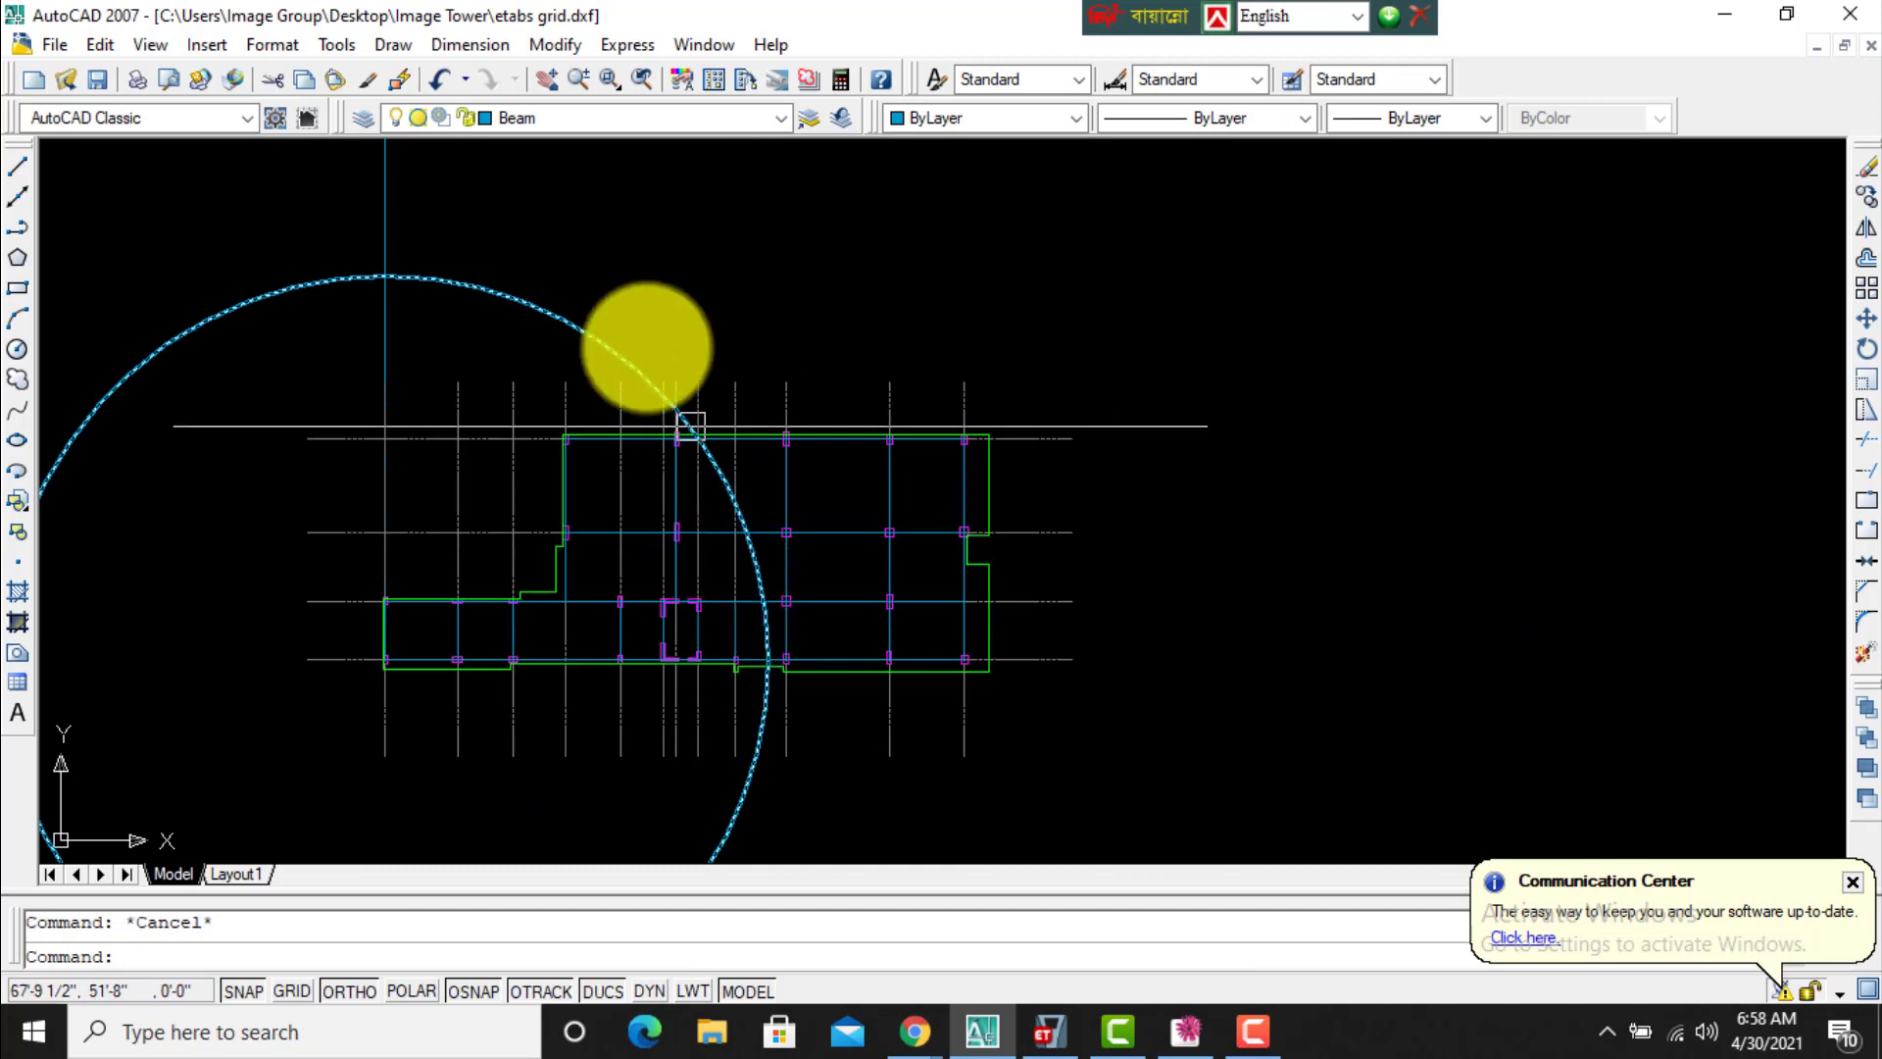
Erase the marker circle and the vertical reference line.
click(521, 202)
click(443, 432)
key(Delete)
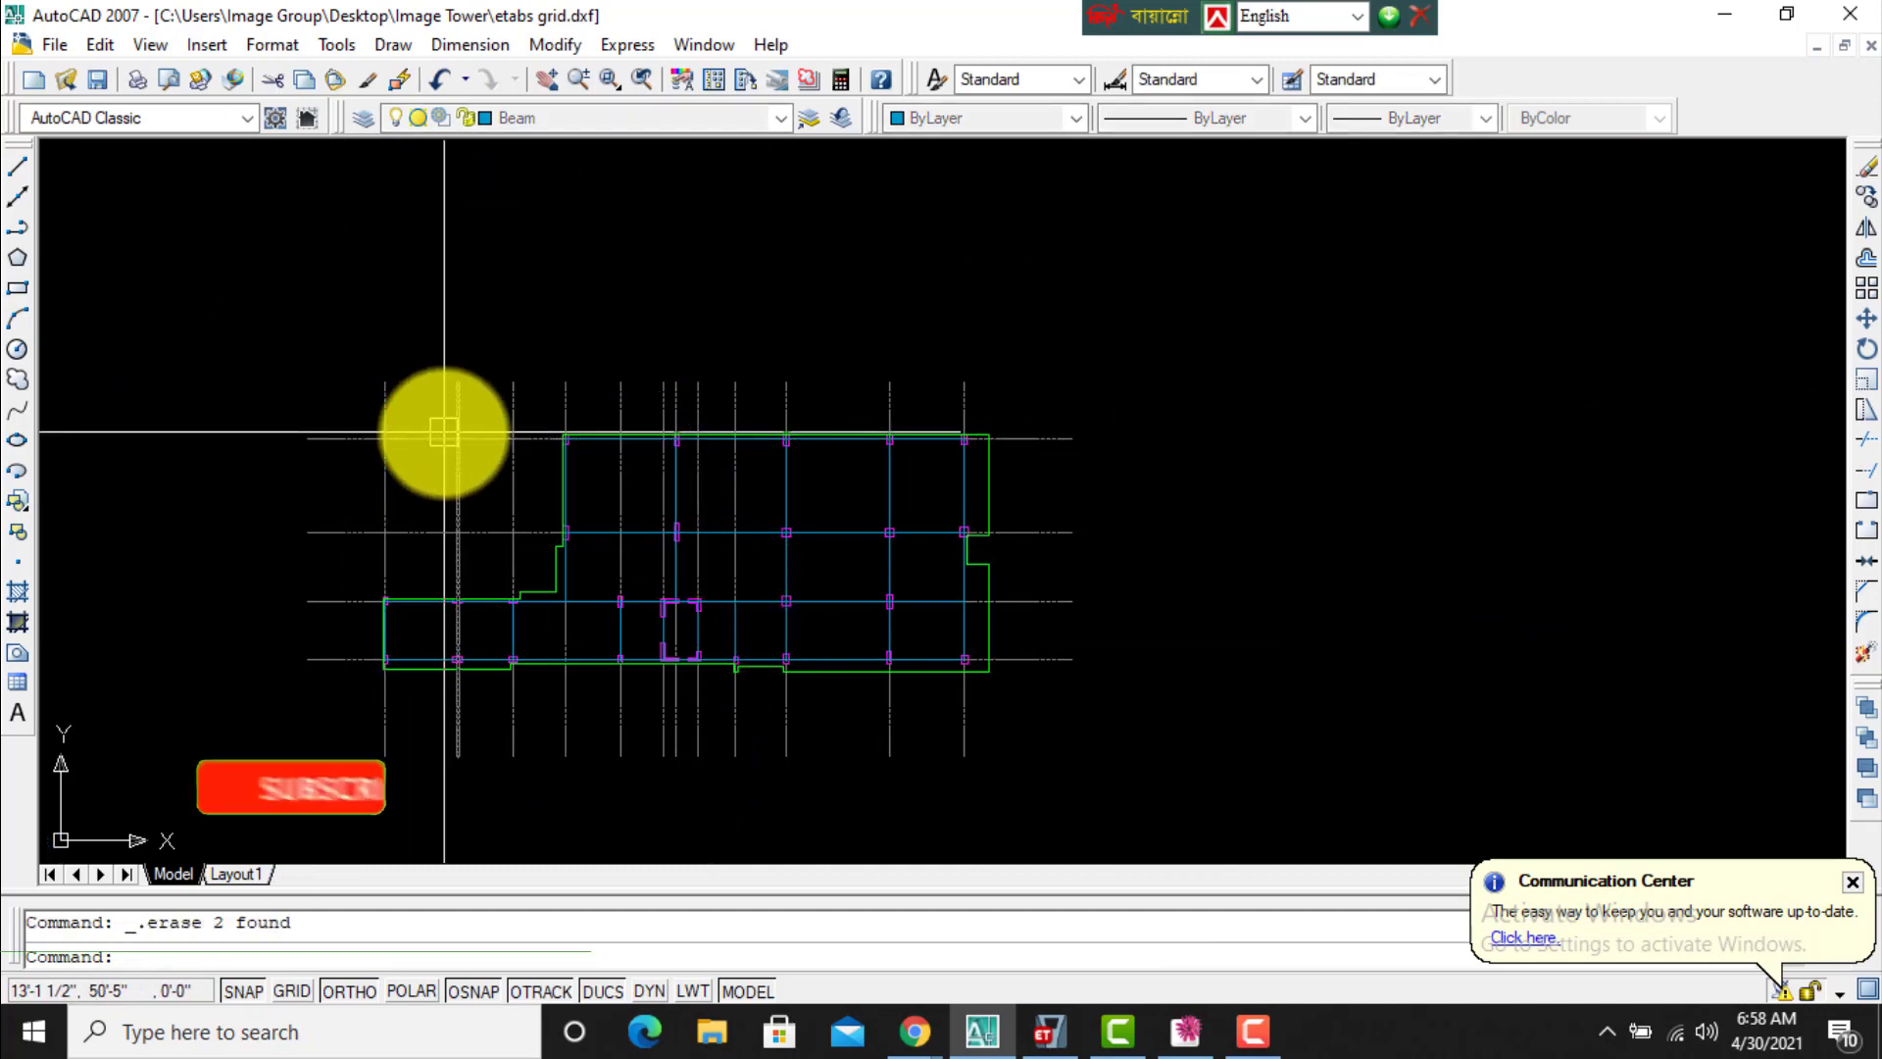
scroll(546, 400, down, 4)
scroll(546, 400, up, 2)
scroll(903, 327, down, 2)
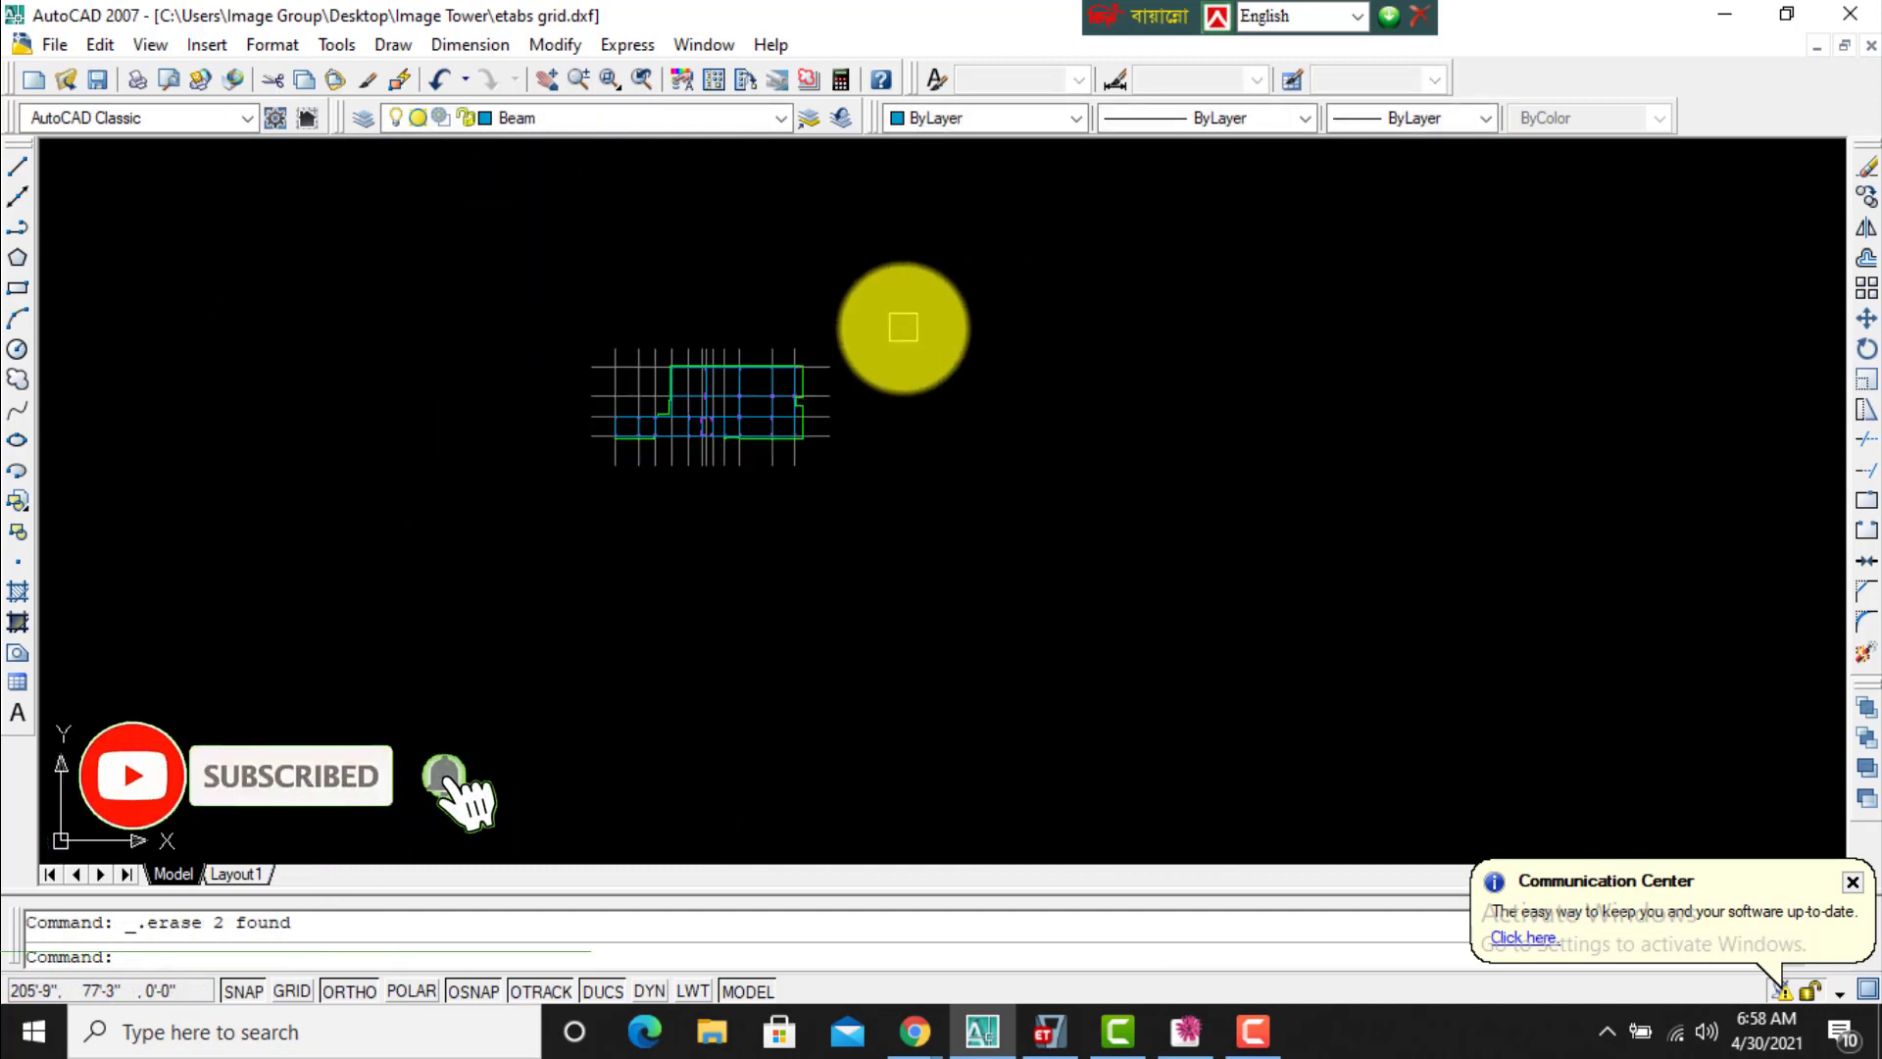
Save the drawing as etabs grid 01.dwg in the Image Tower folder.
key(ctrl+s)
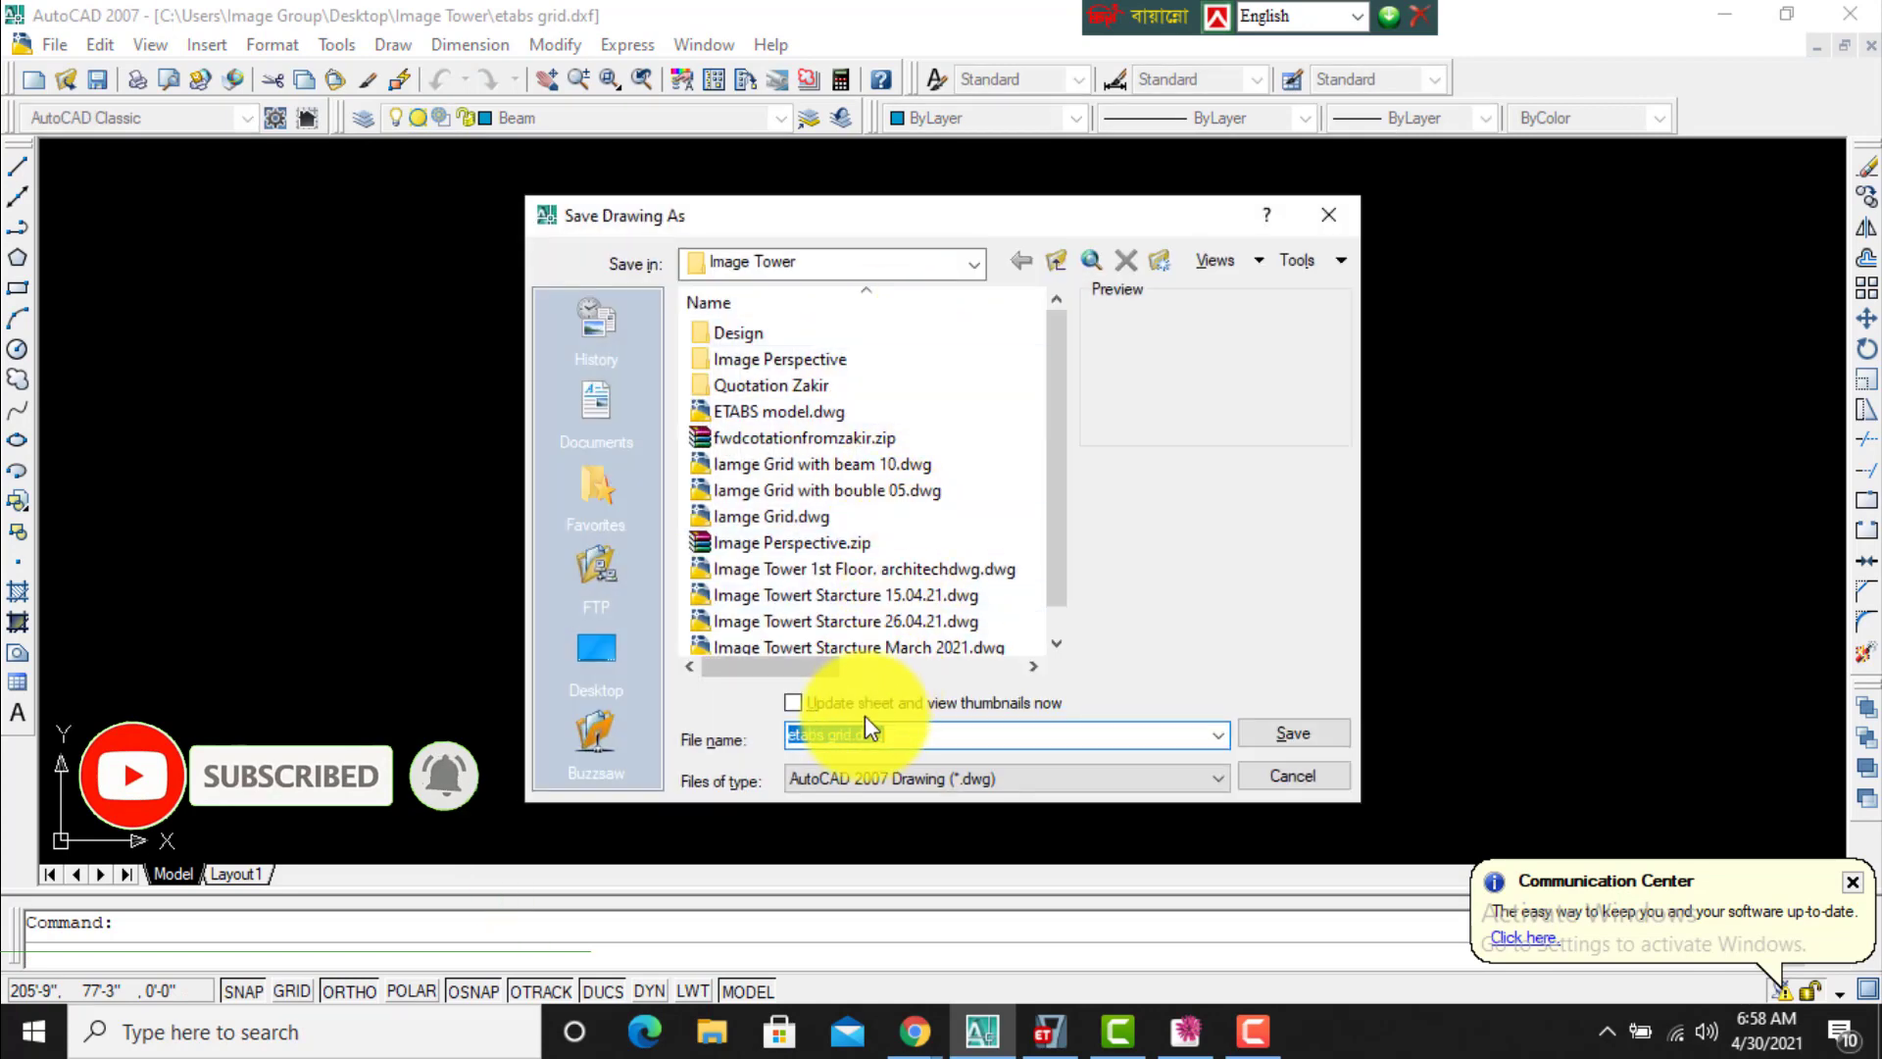
click(854, 736)
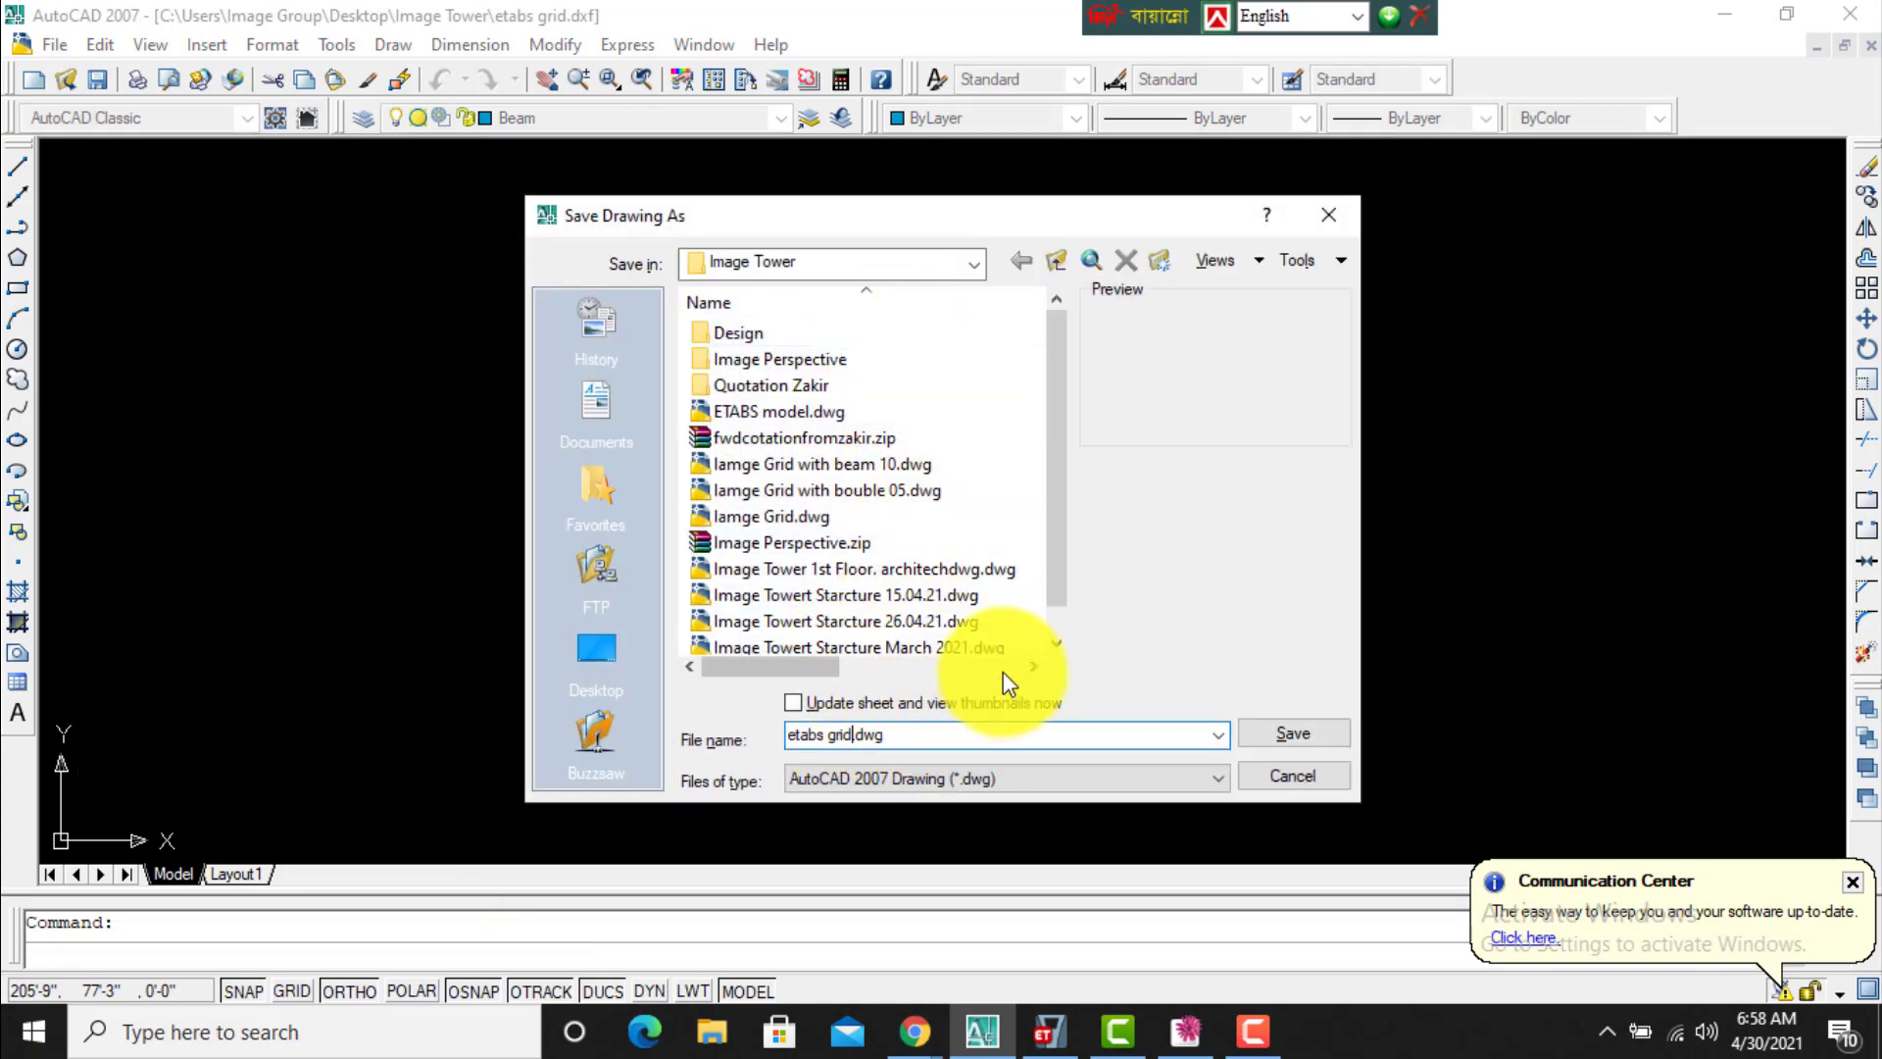
text(01)
key(Return)
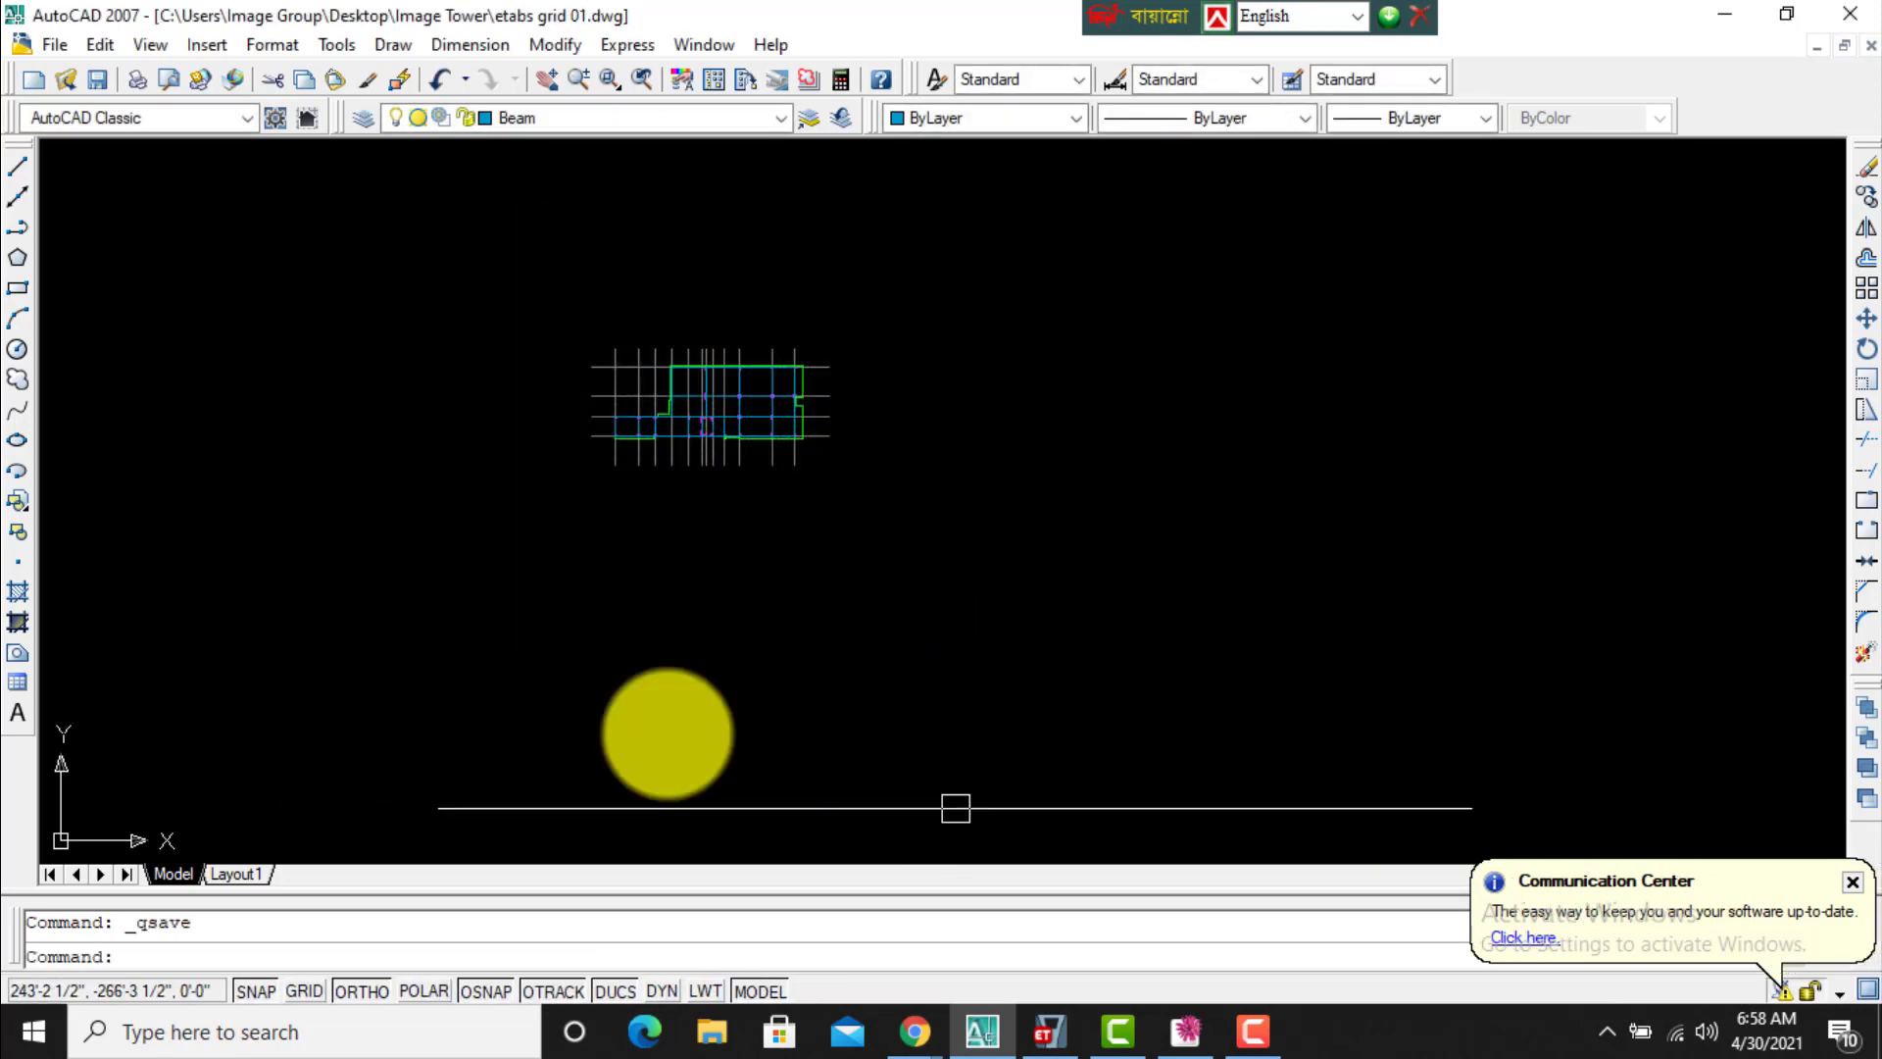
Save the drawing in AutoCAD 2007 DXF format over the existing etabs grid.dxf, replacing that file.
click(64, 43)
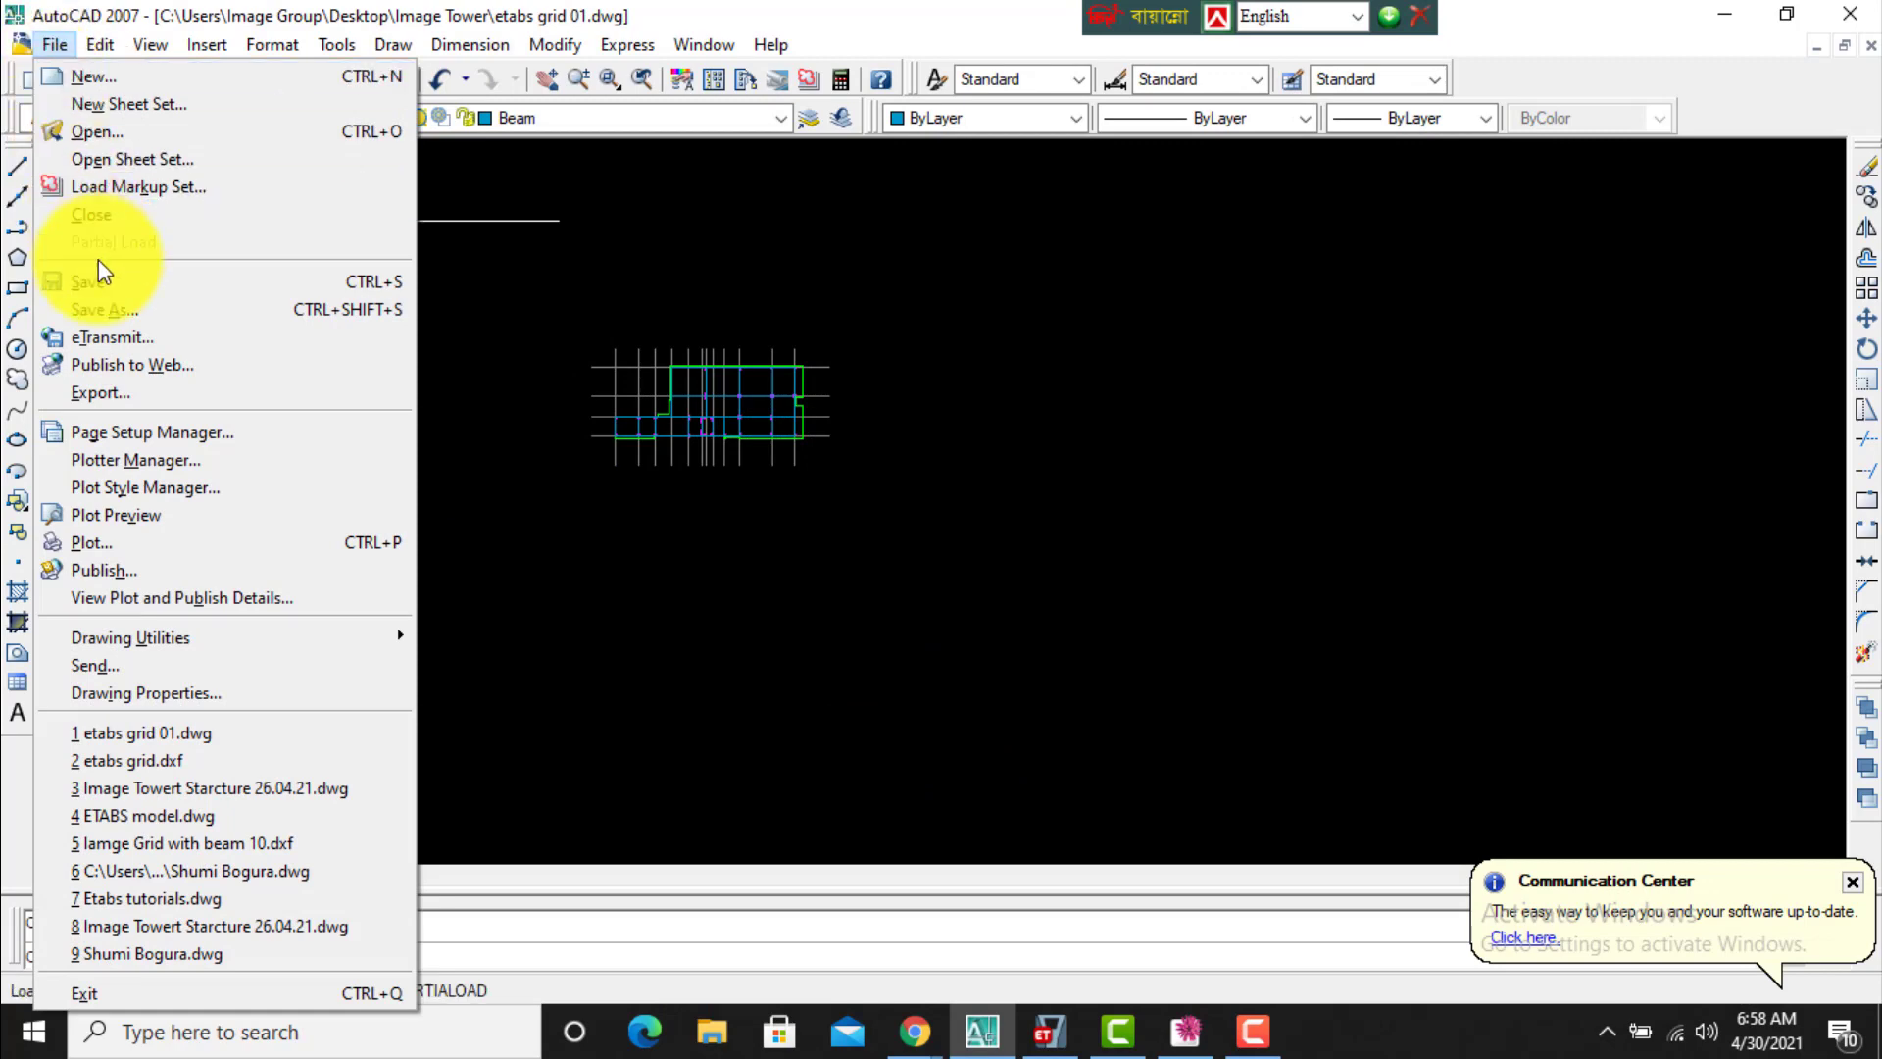
click(106, 304)
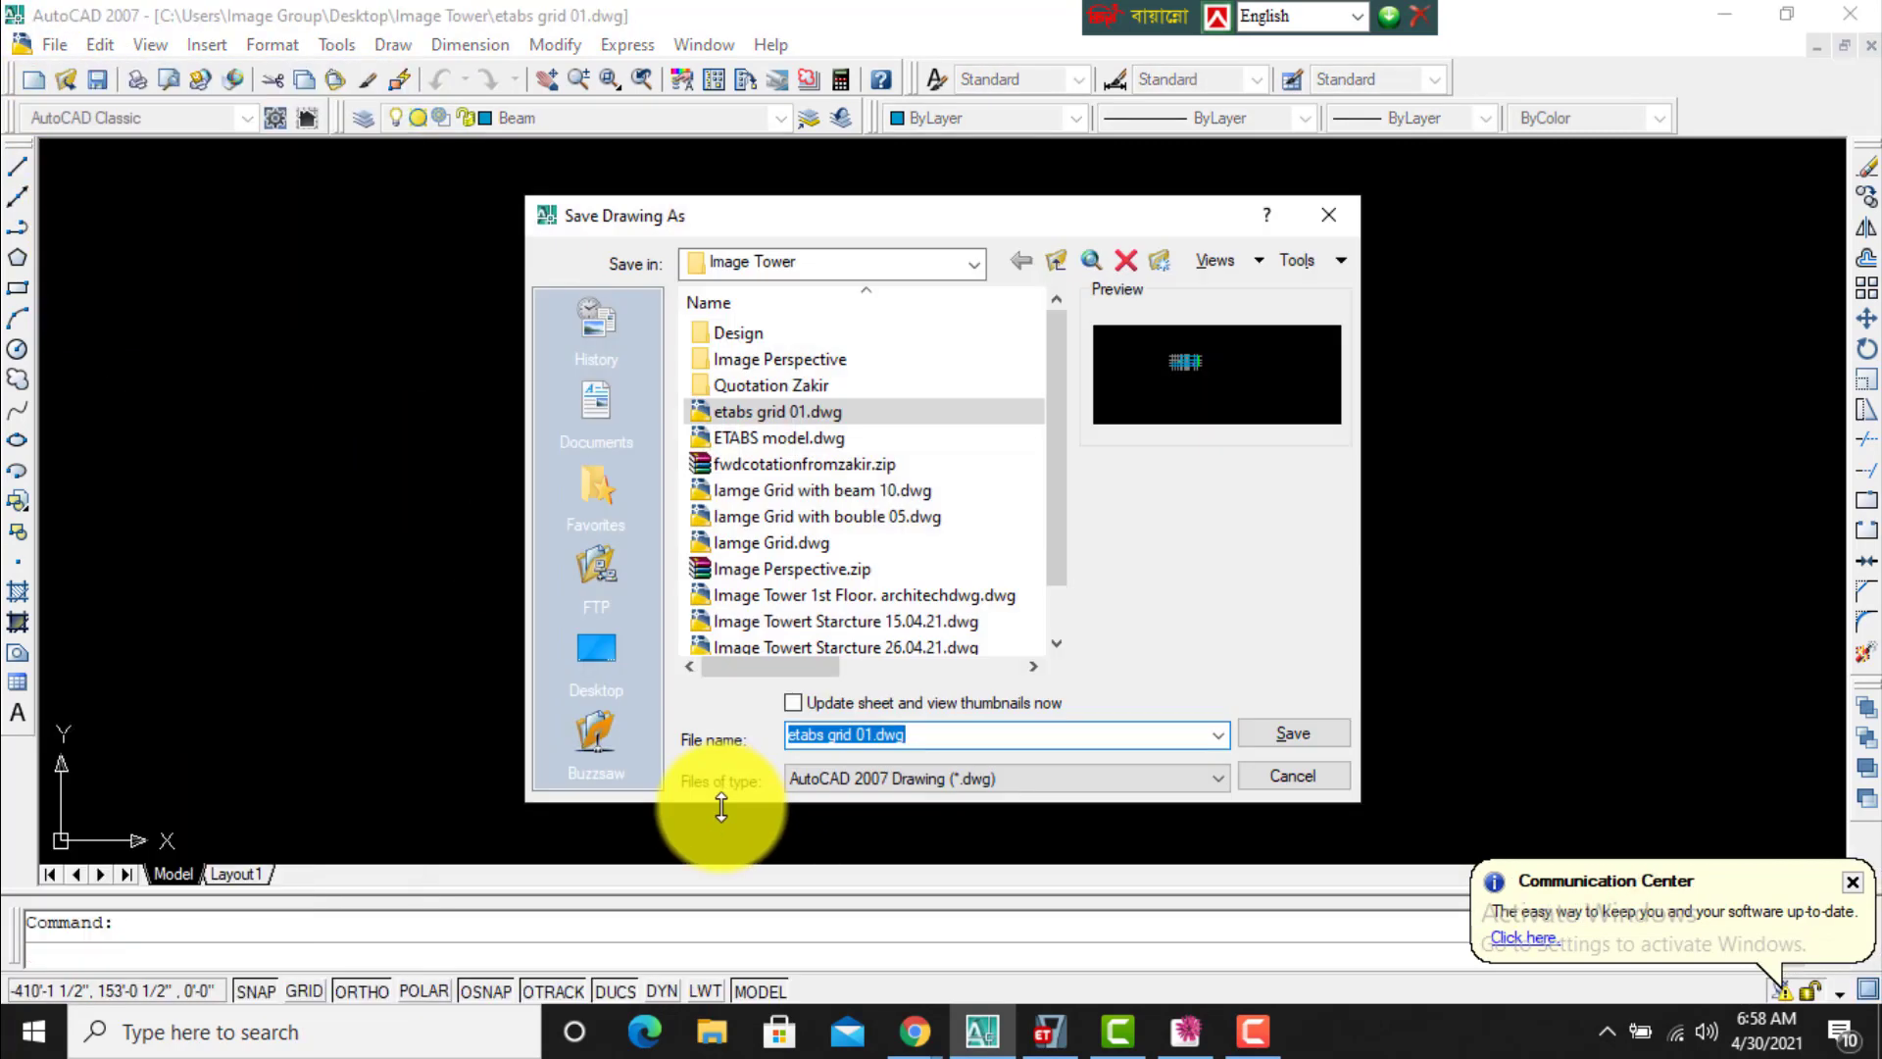
click(892, 778)
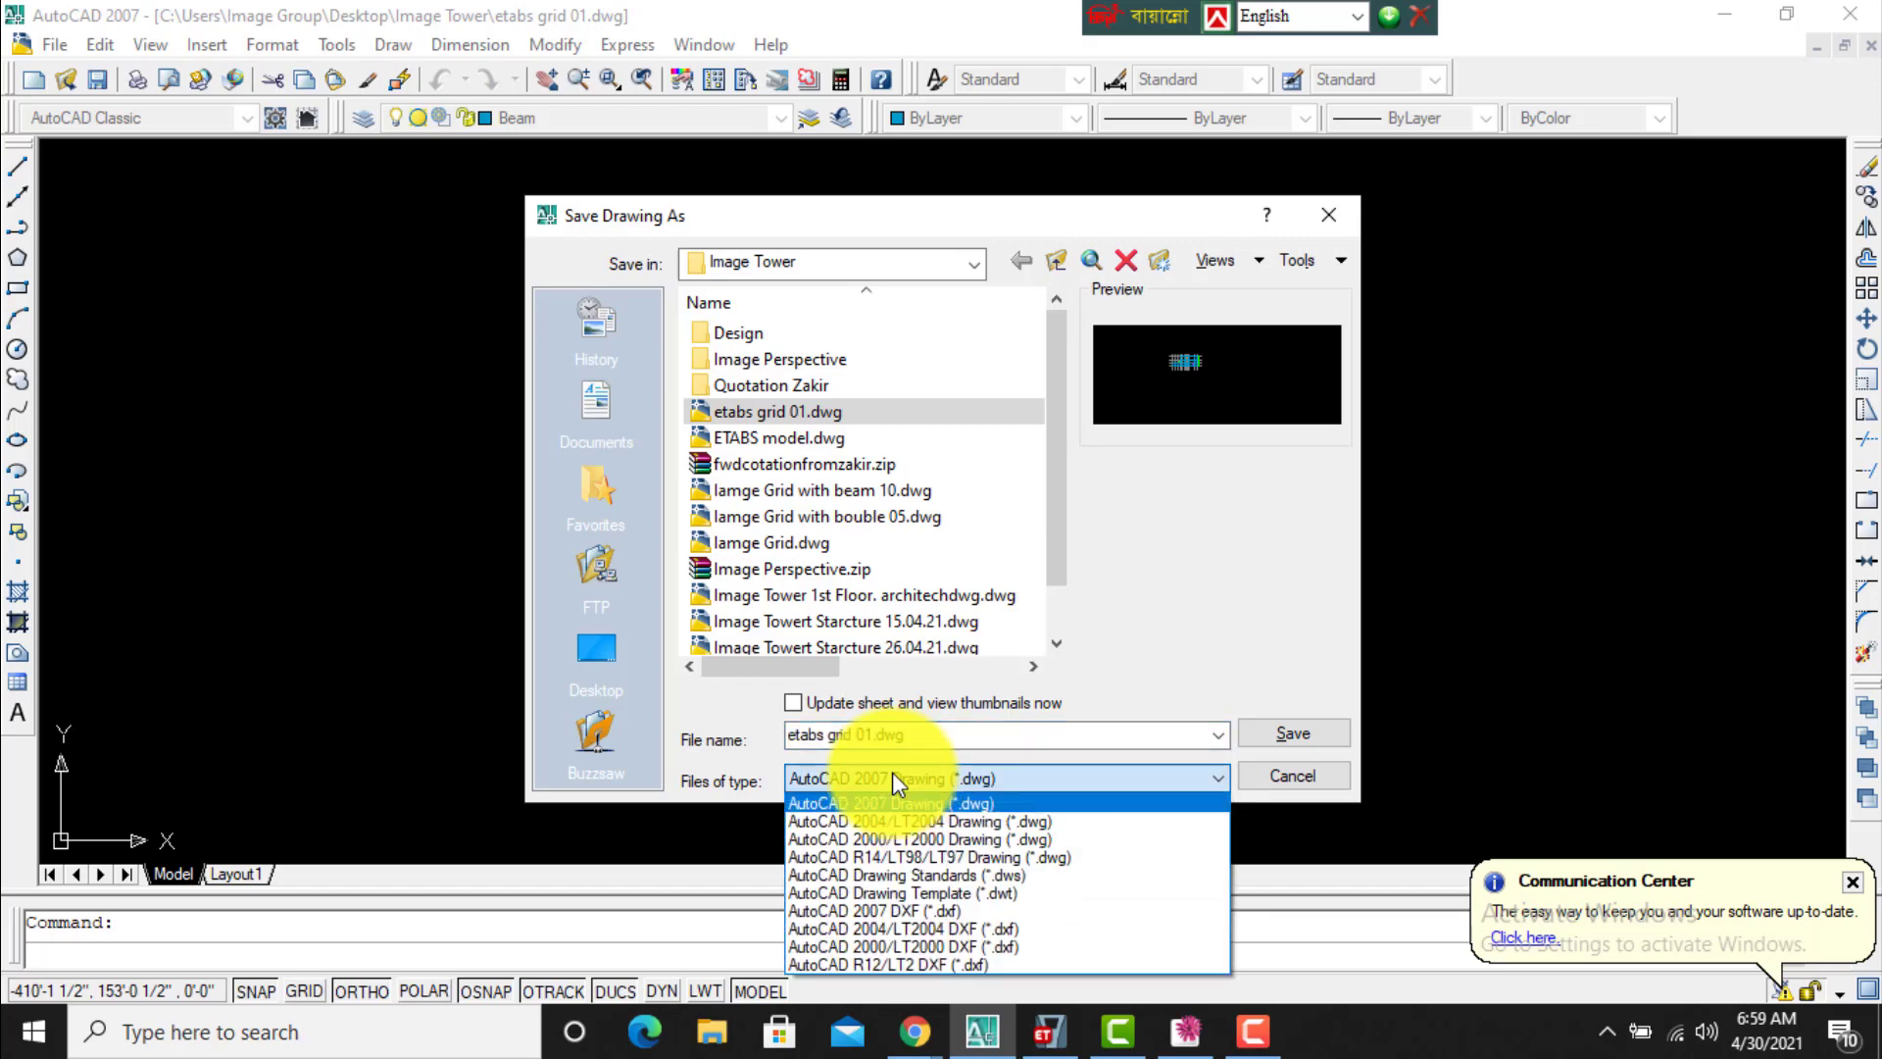
click(930, 913)
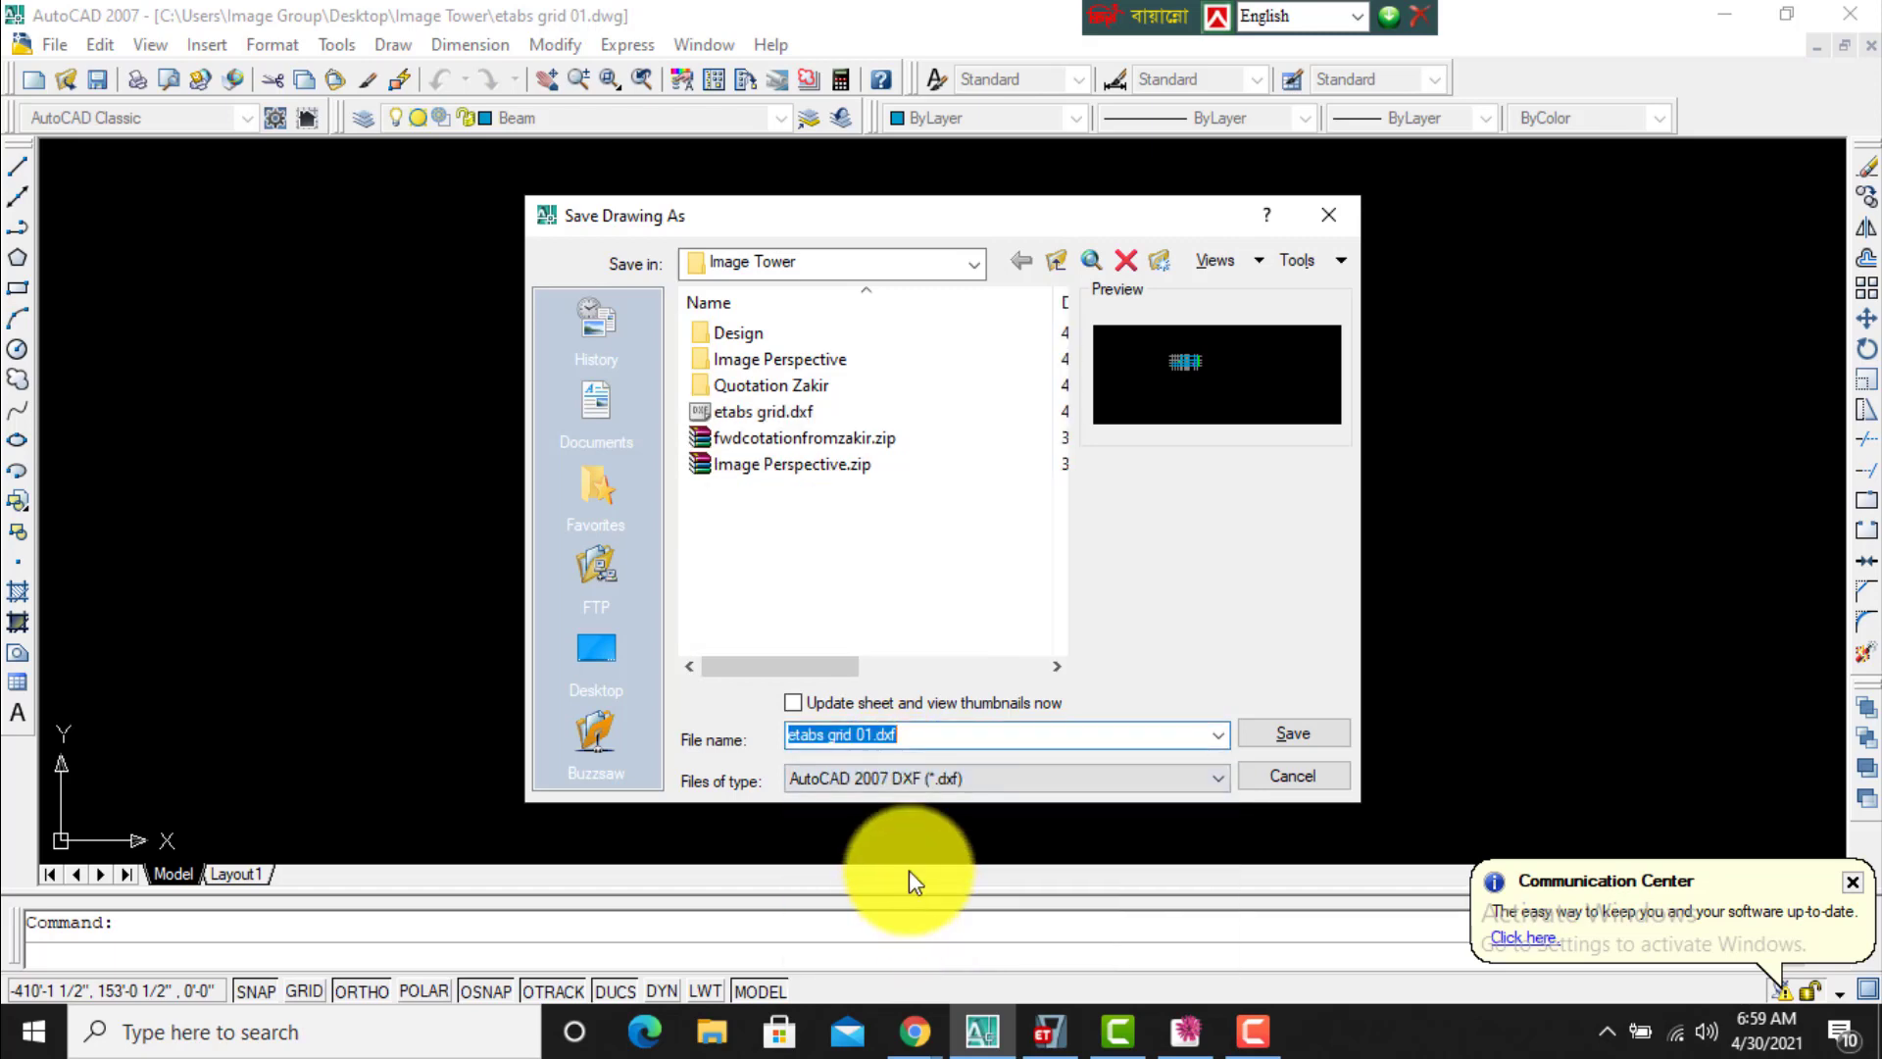
click(773, 408)
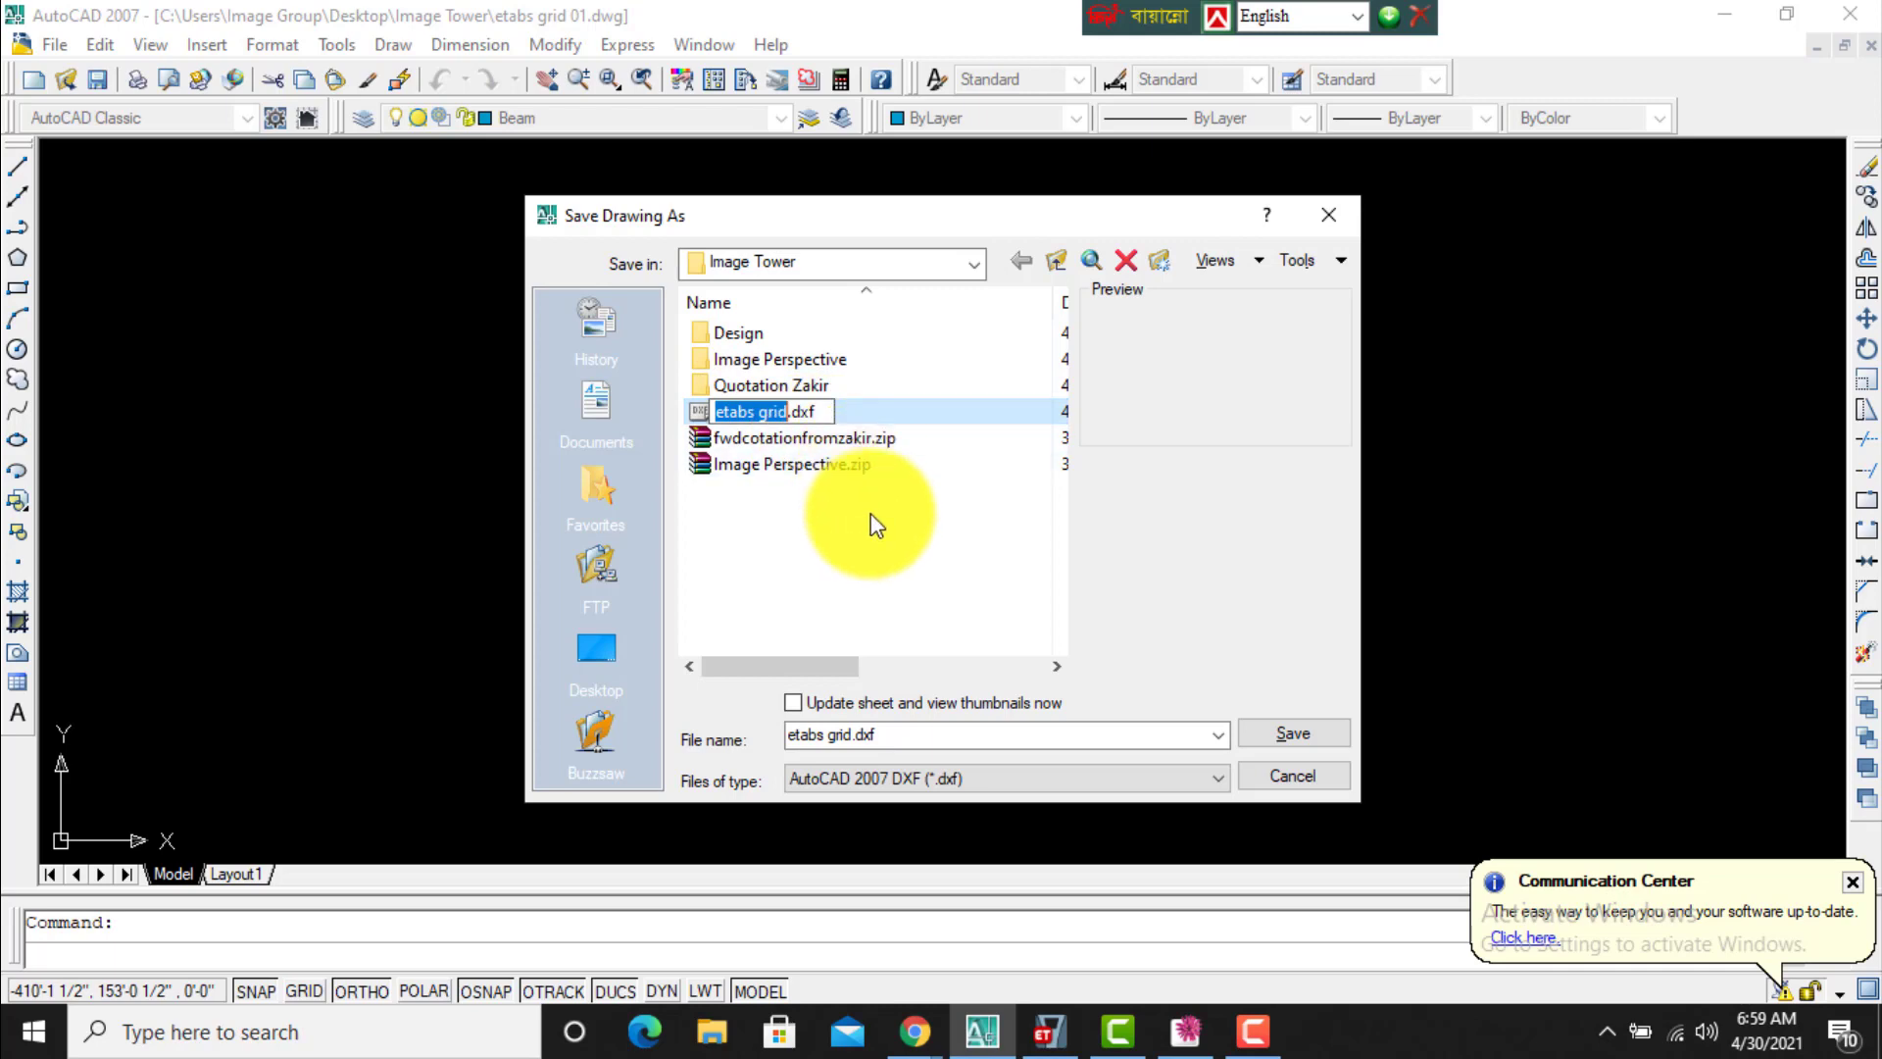
click(1316, 733)
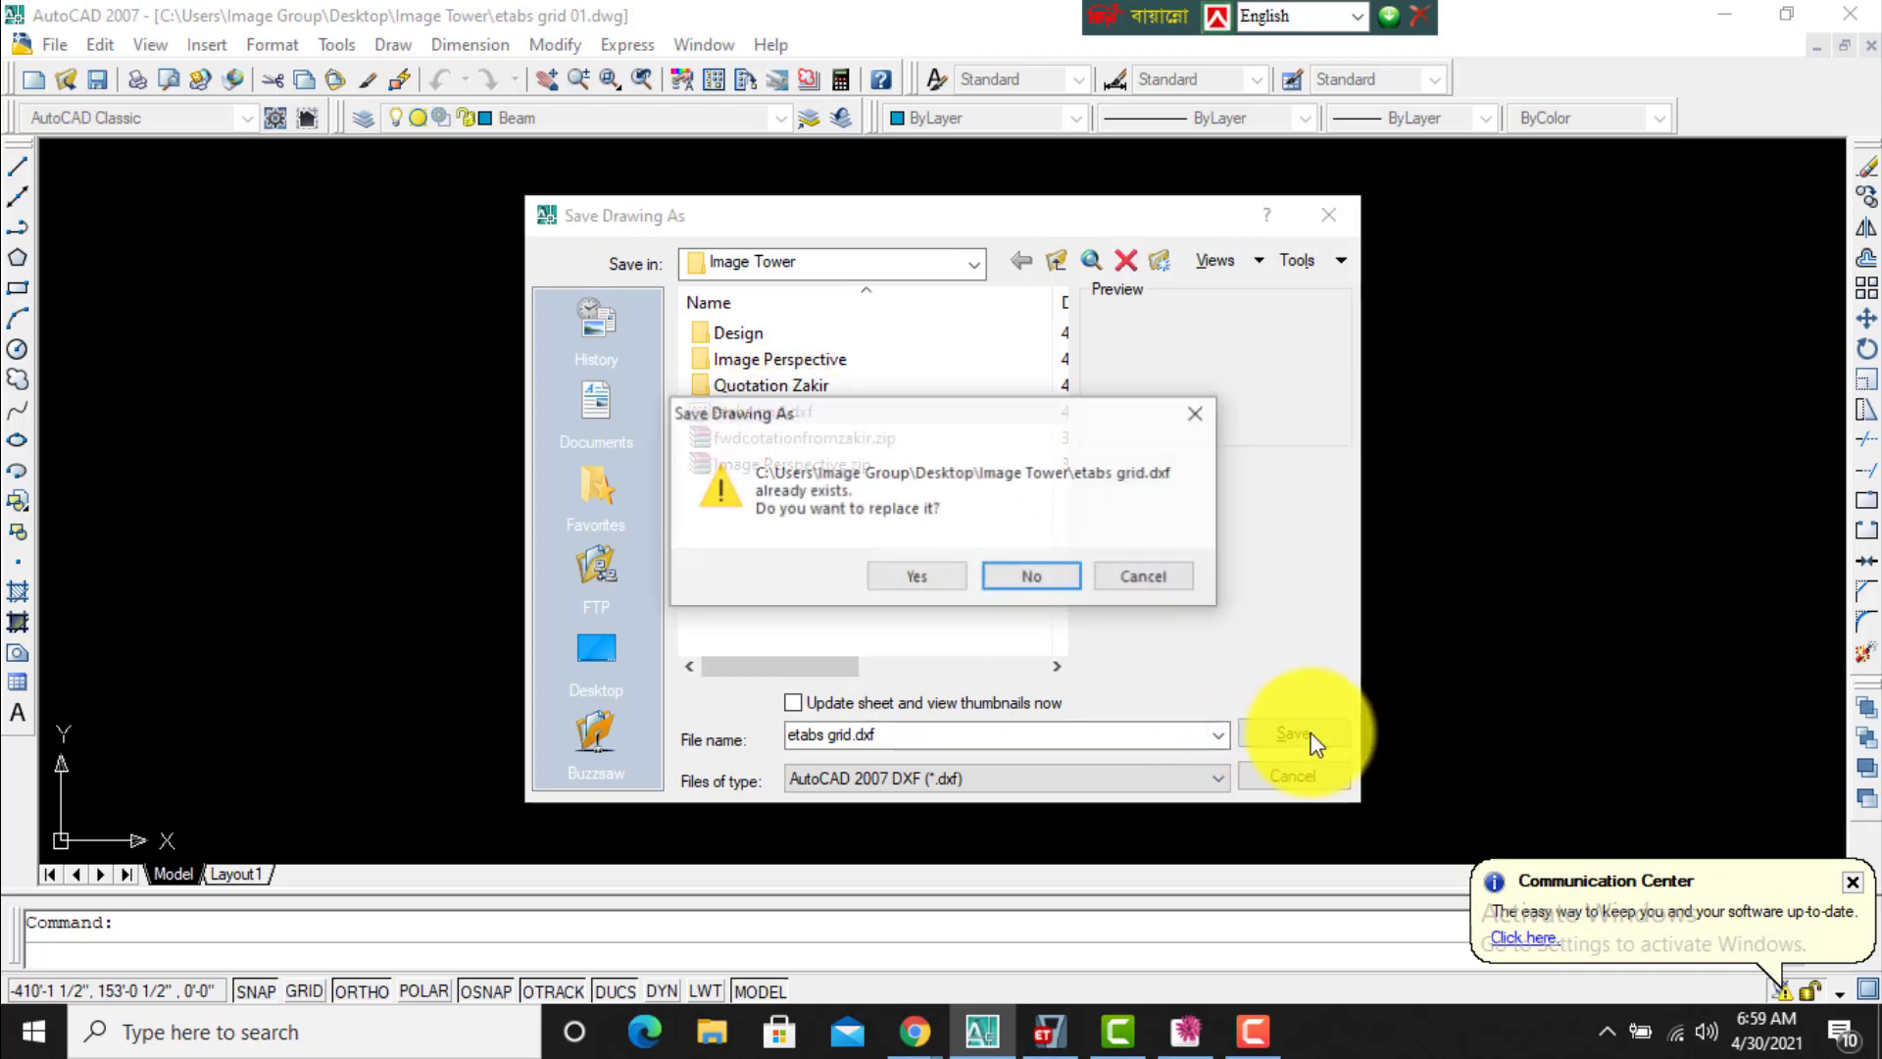
click(890, 585)
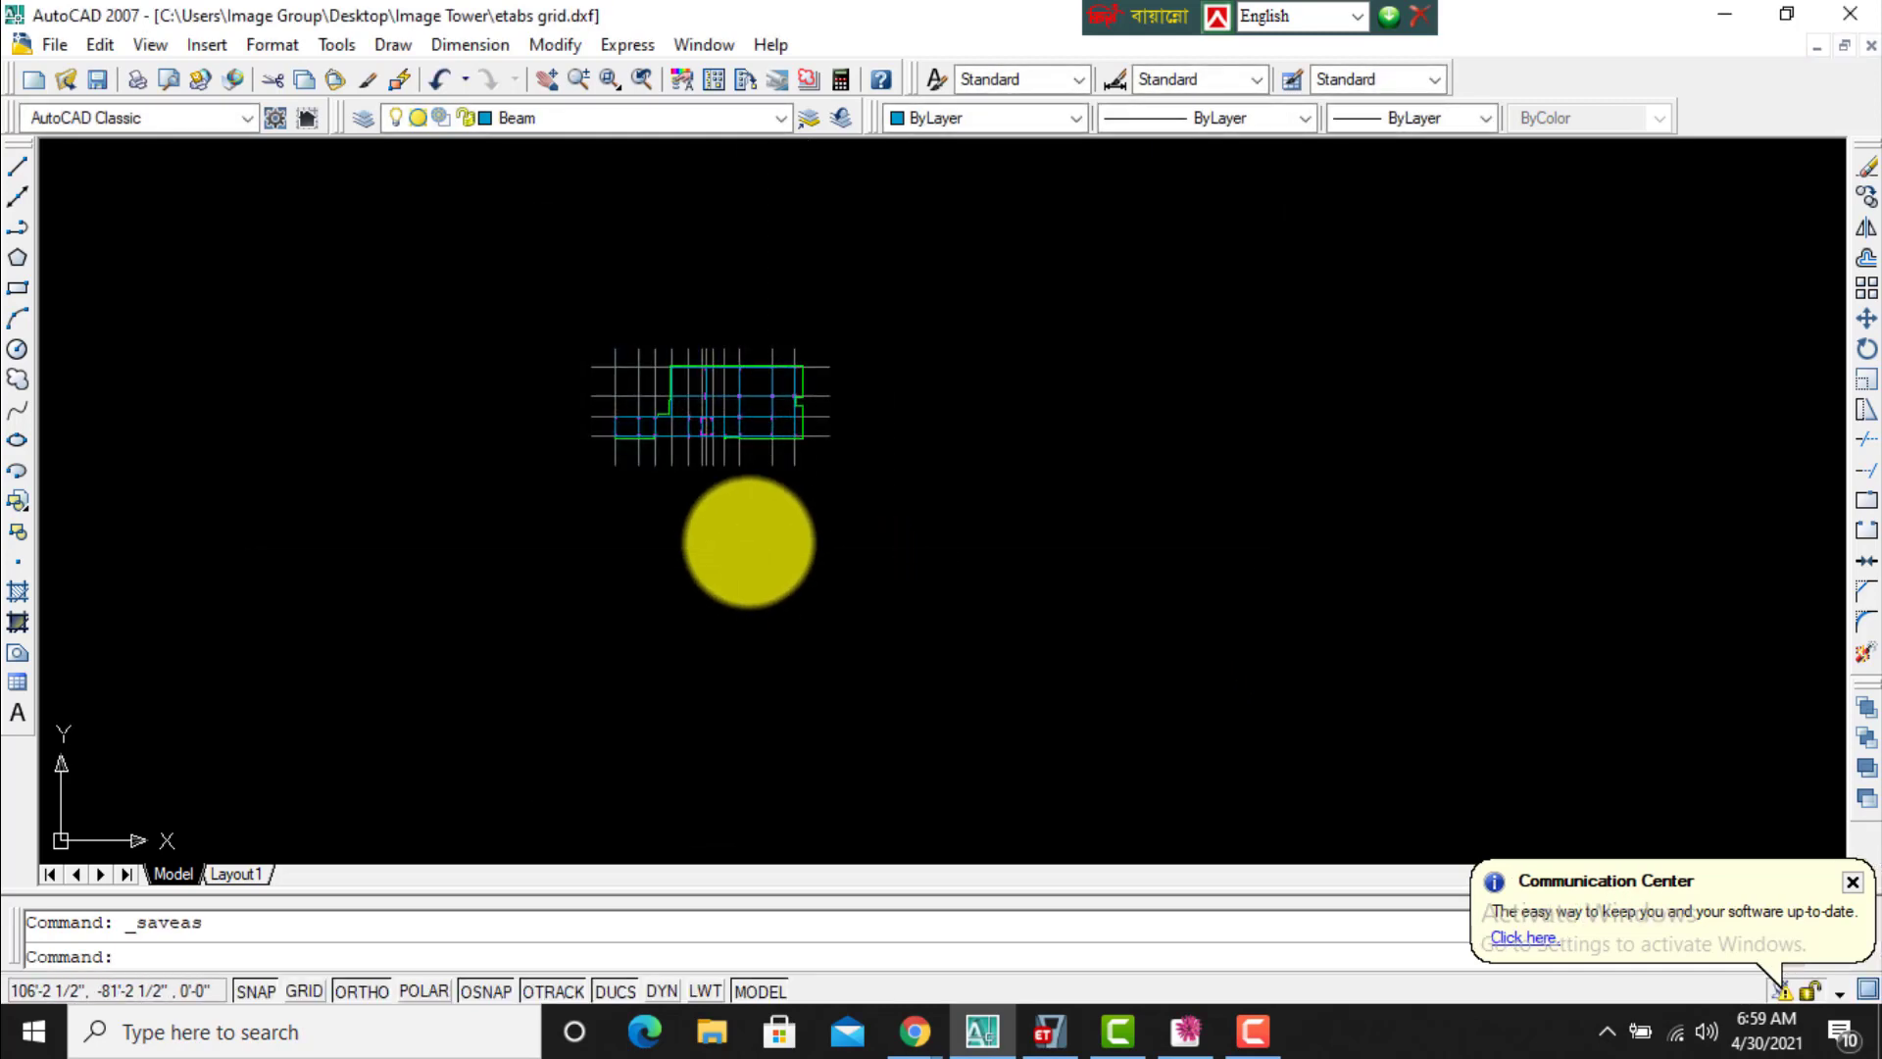
click(54, 45)
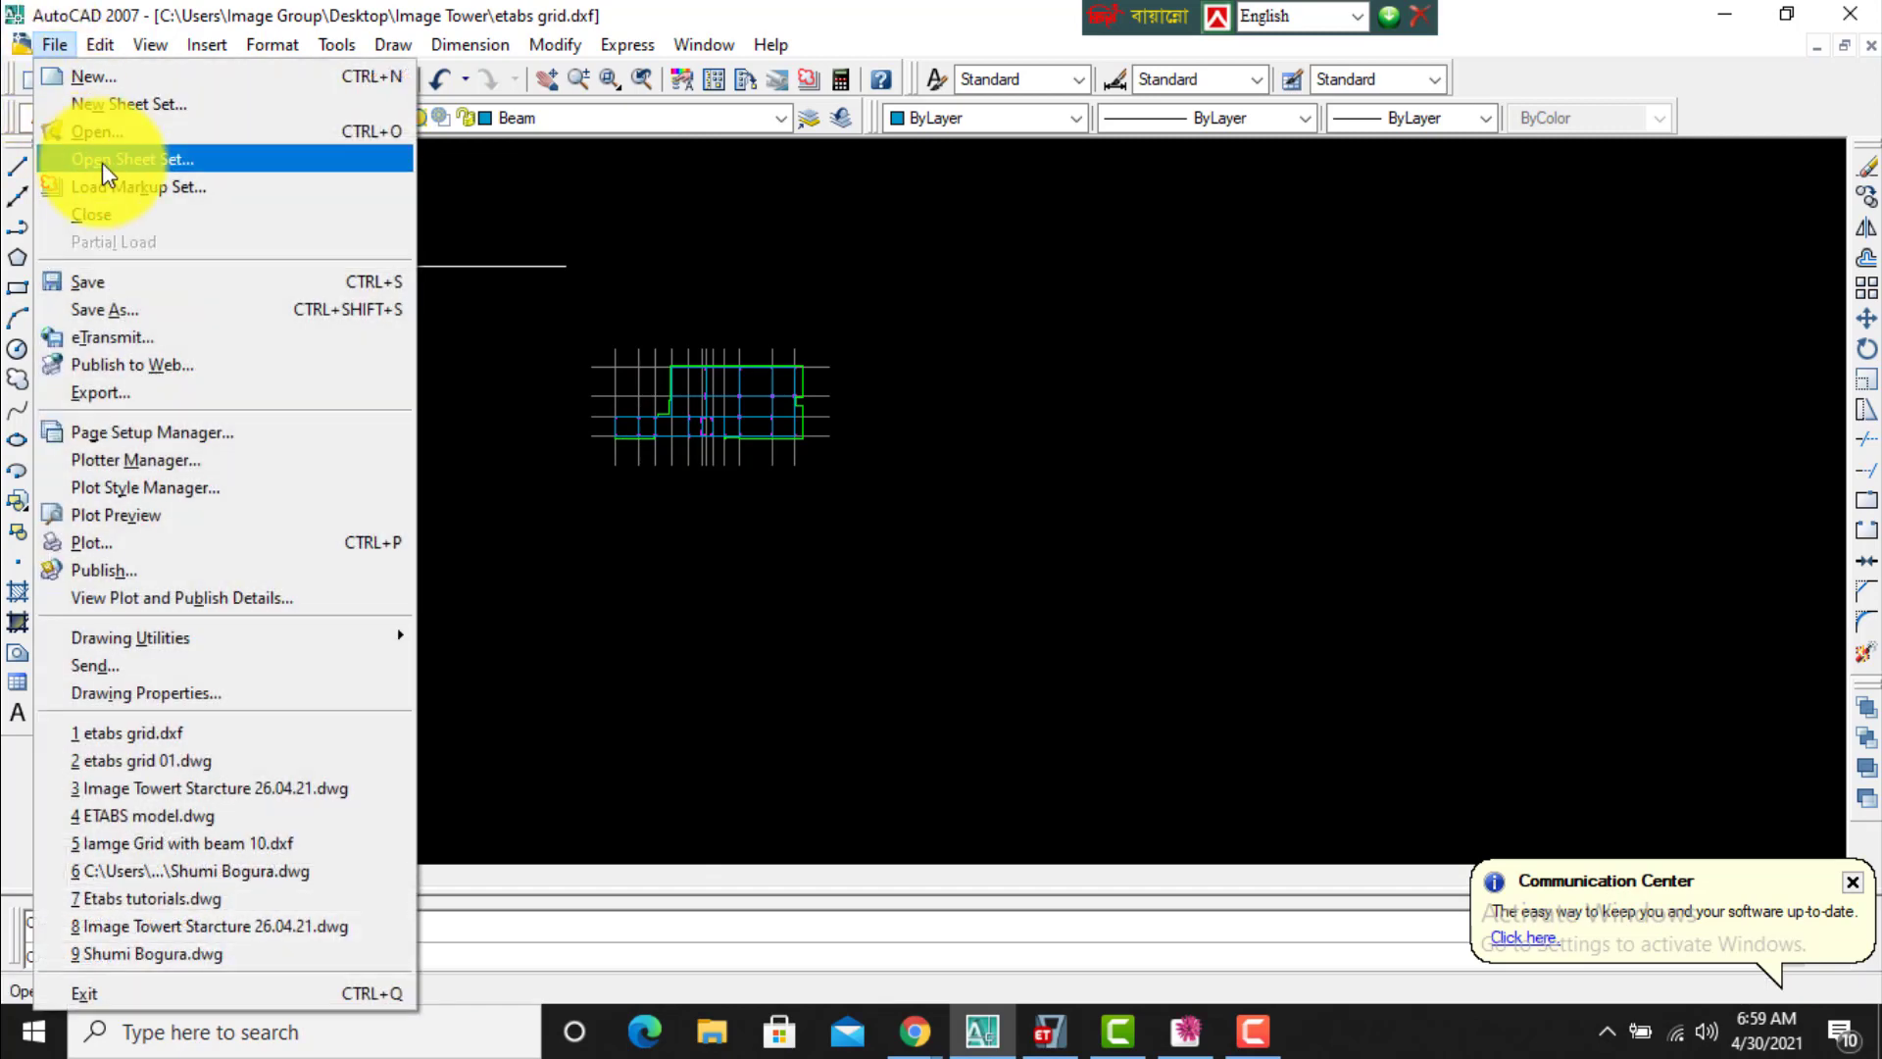
click(118, 213)
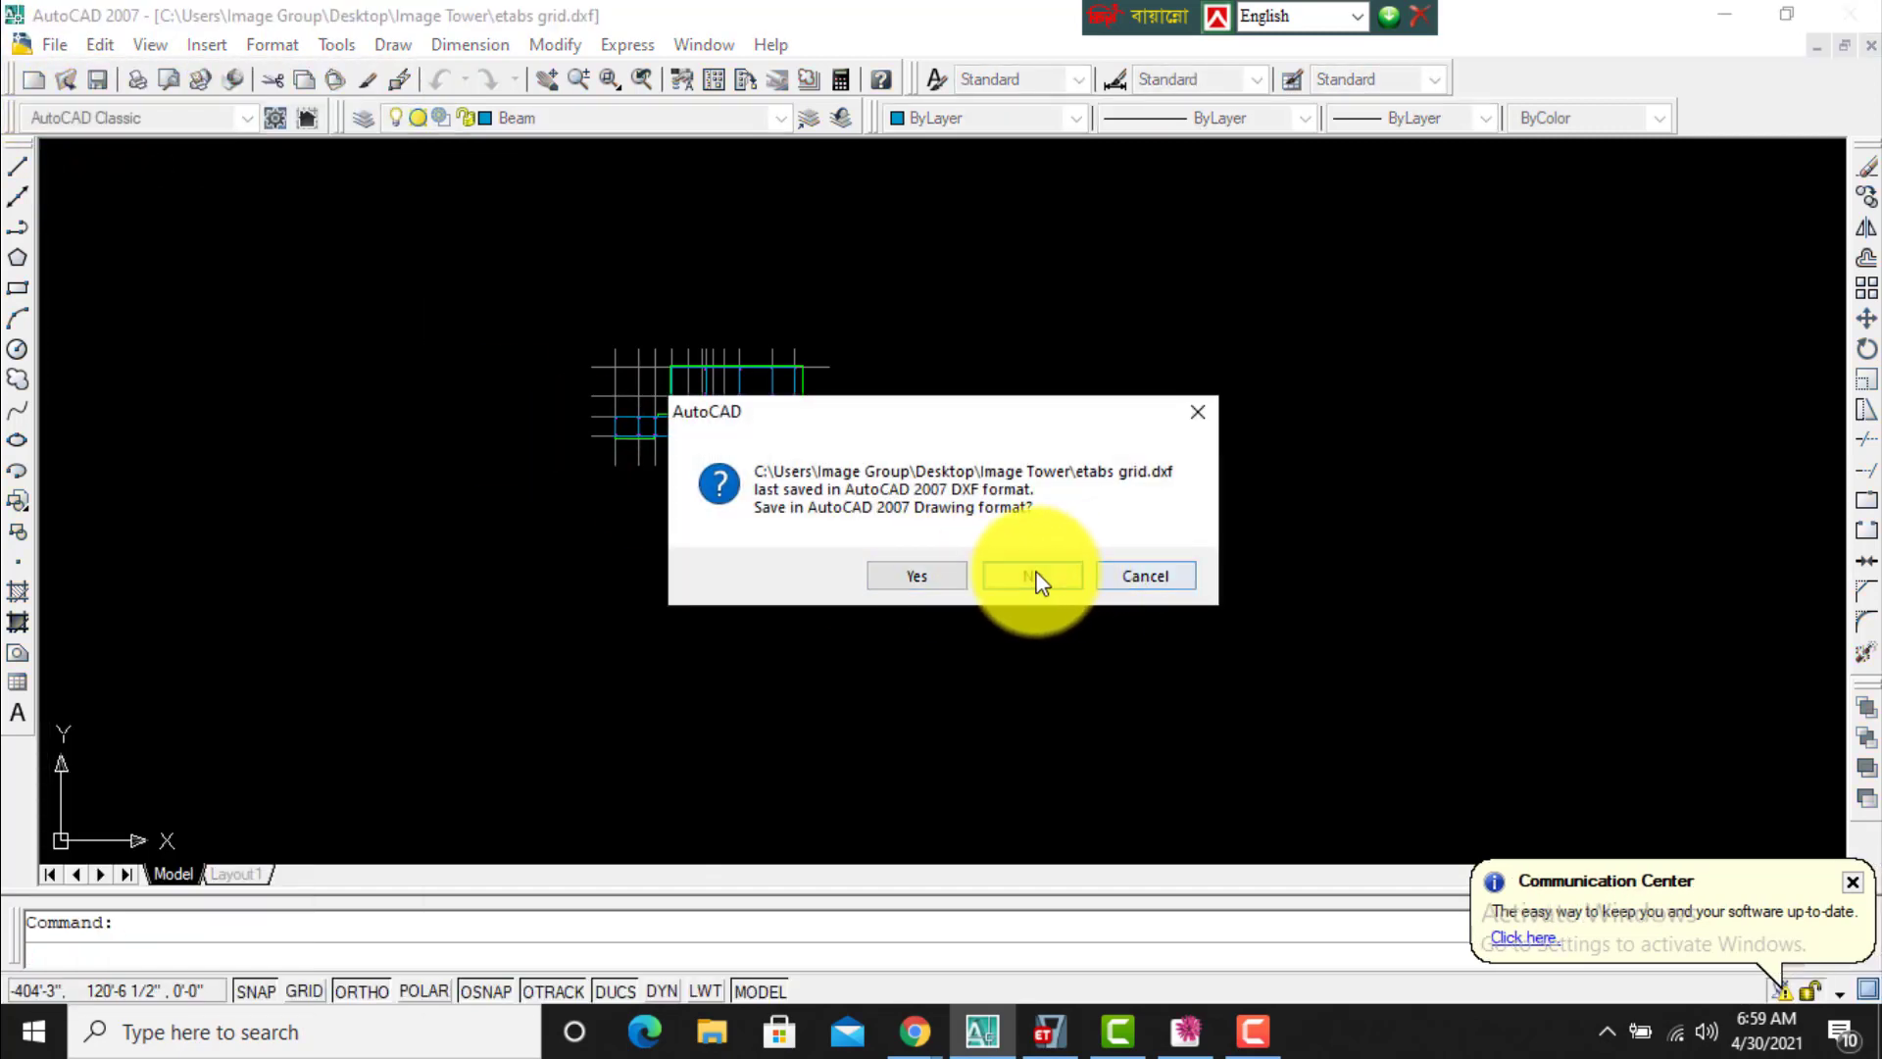
click(957, 575)
click(1284, 776)
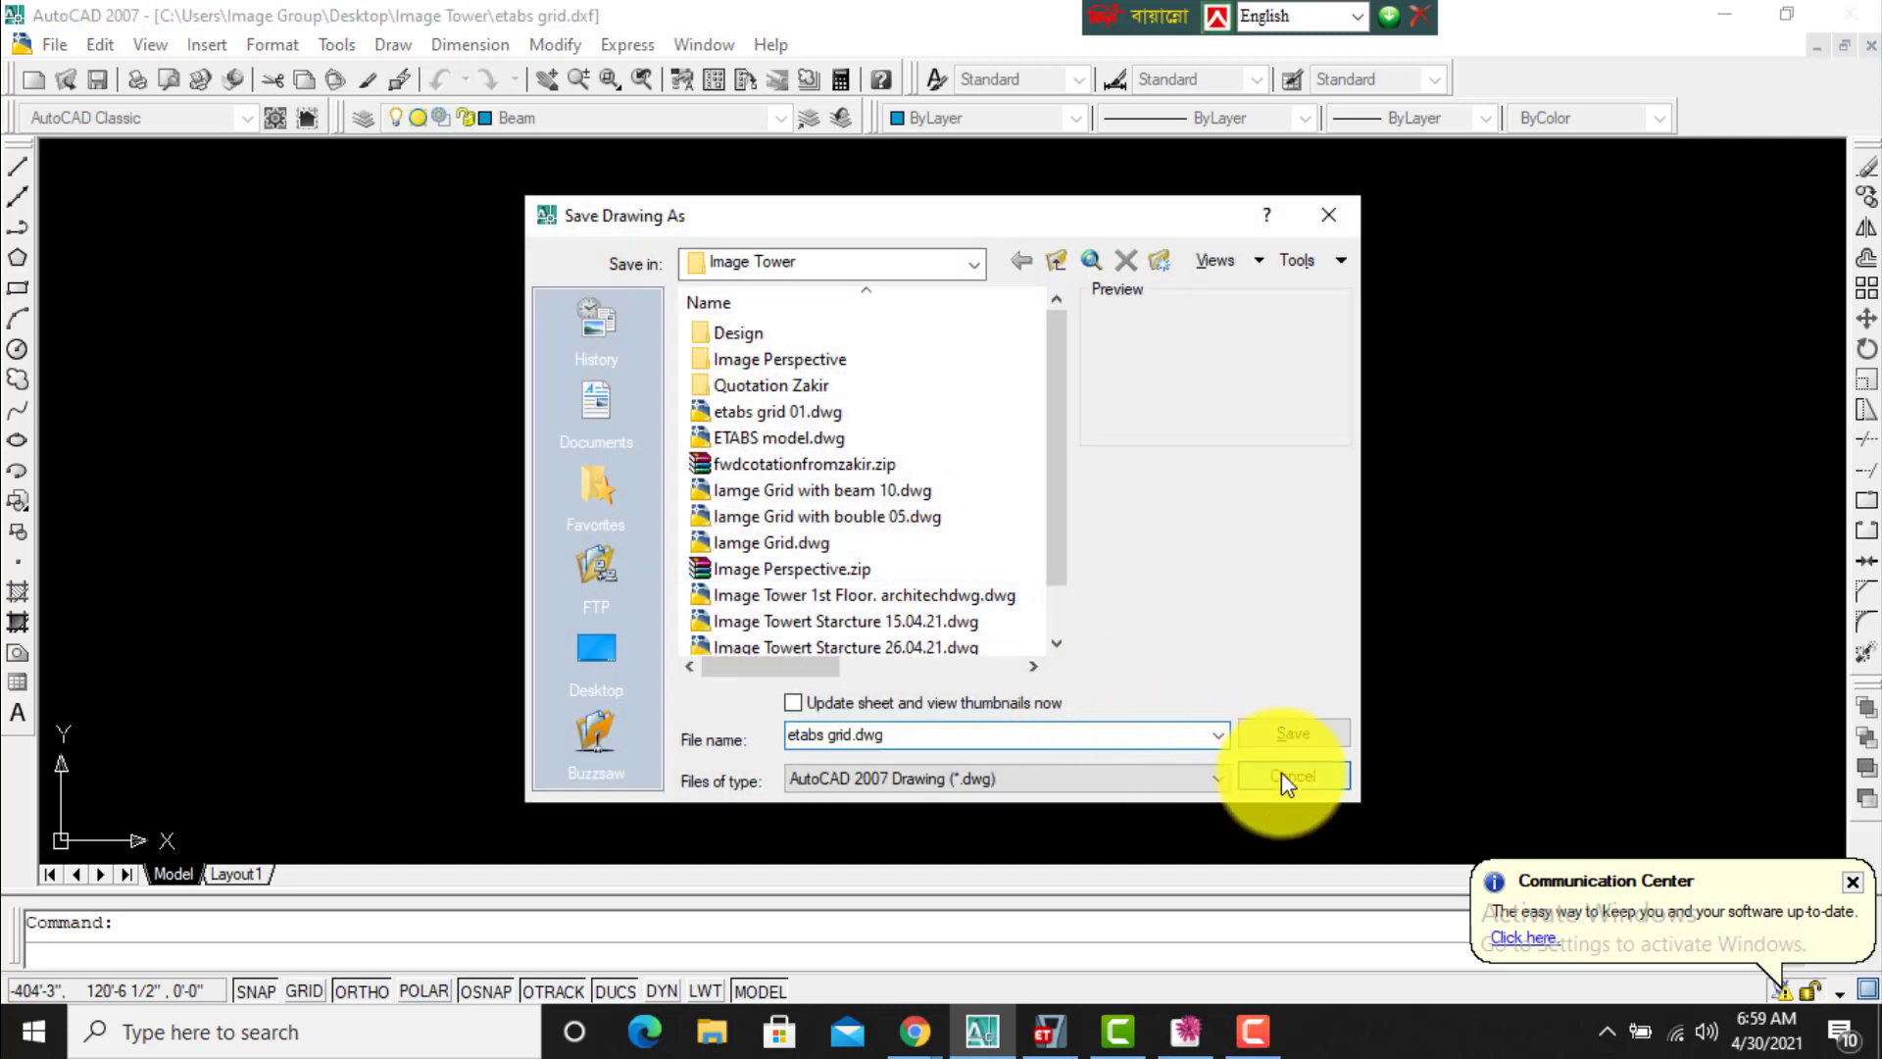
Close the etabs grid.dxf drawing without saving it in AutoCAD 2007 Drawing format.
click(54, 45)
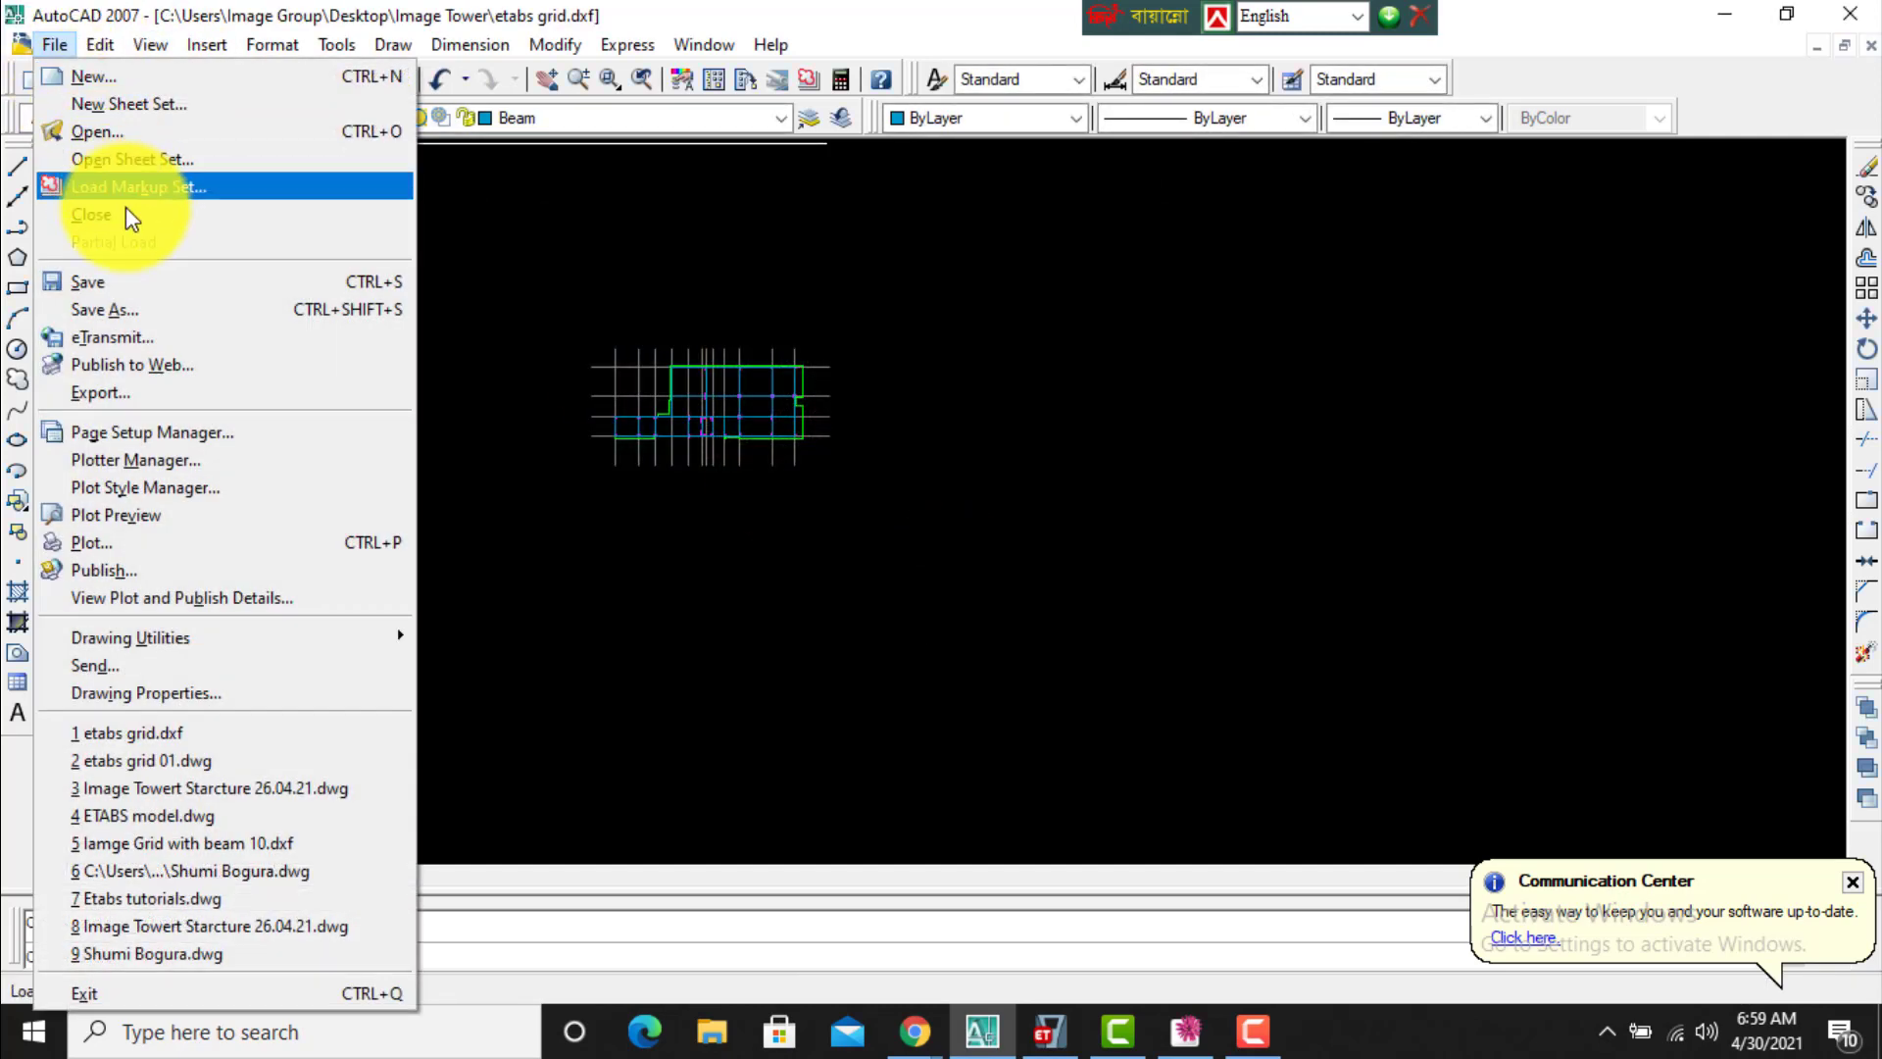
click(126, 211)
click(1010, 575)
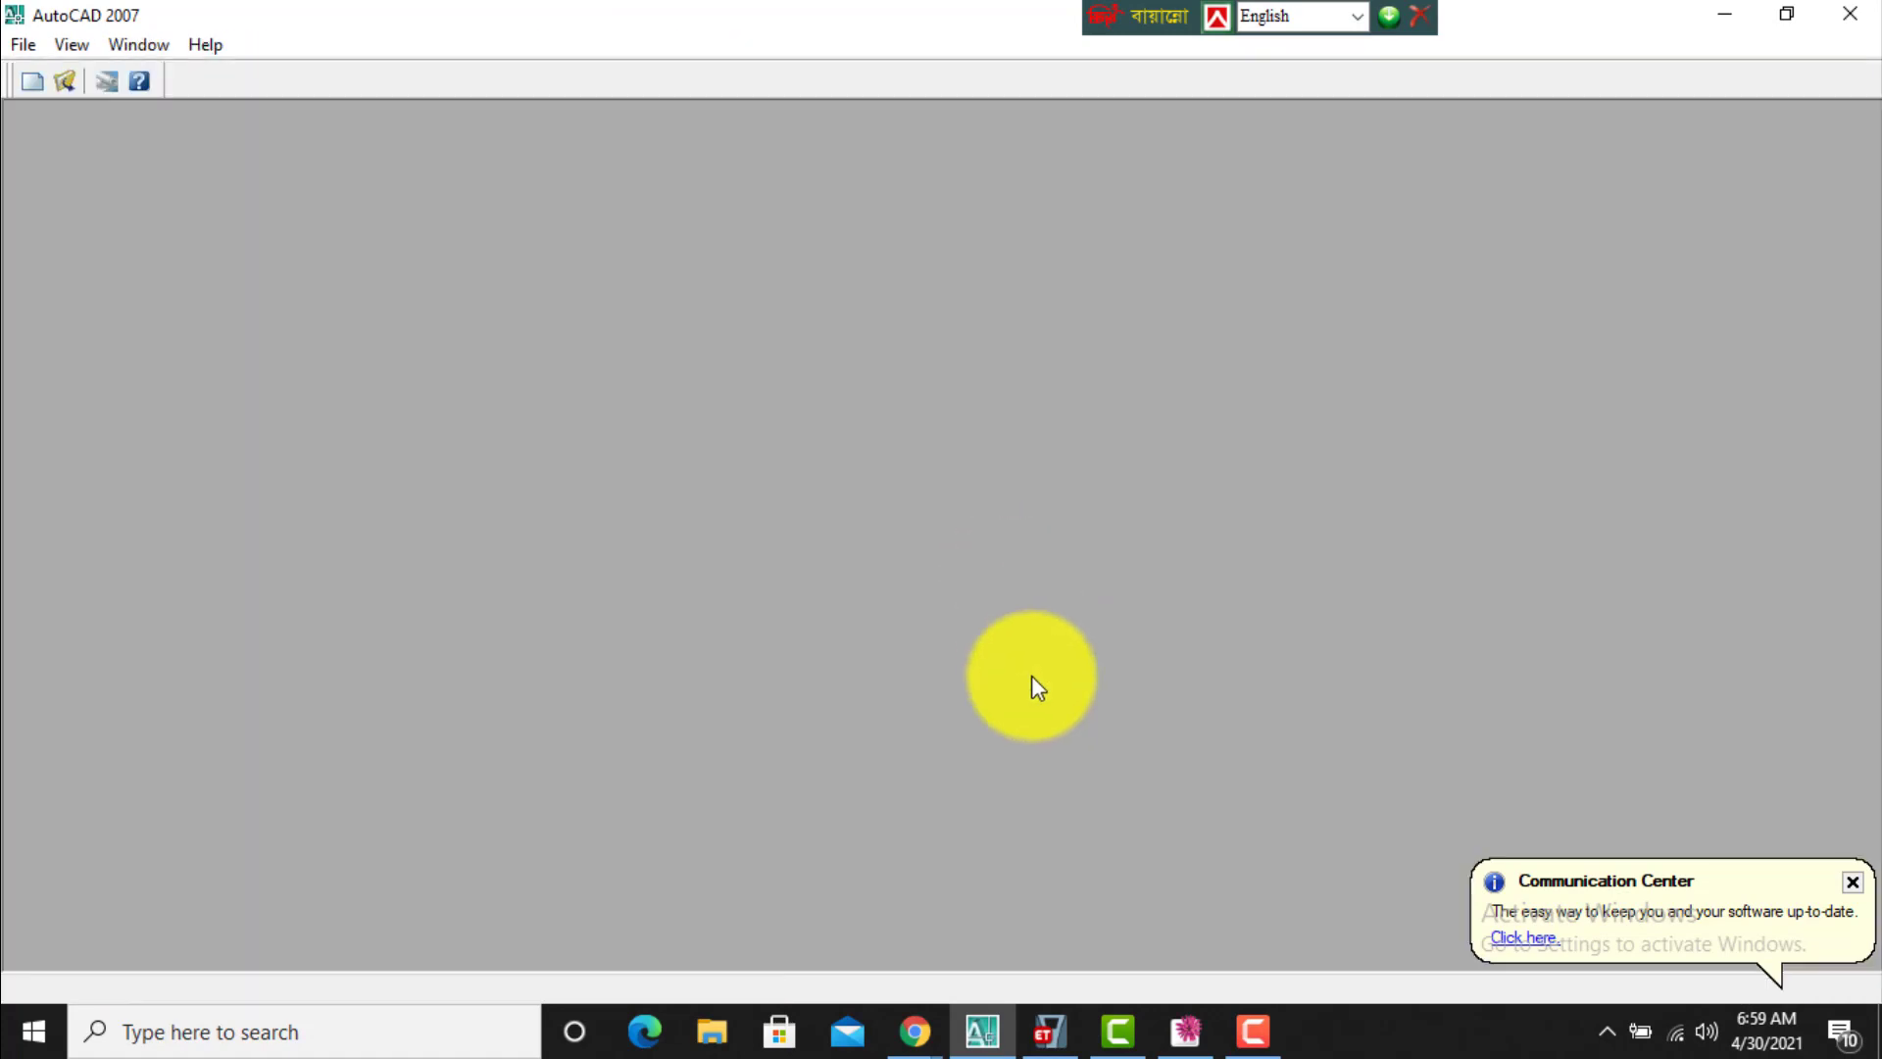
Switch to ETABS and start a new model with built-in U.S. Customary, AISC14, AISC 360-10 and ACI 318-08 settings.
click(1048, 1029)
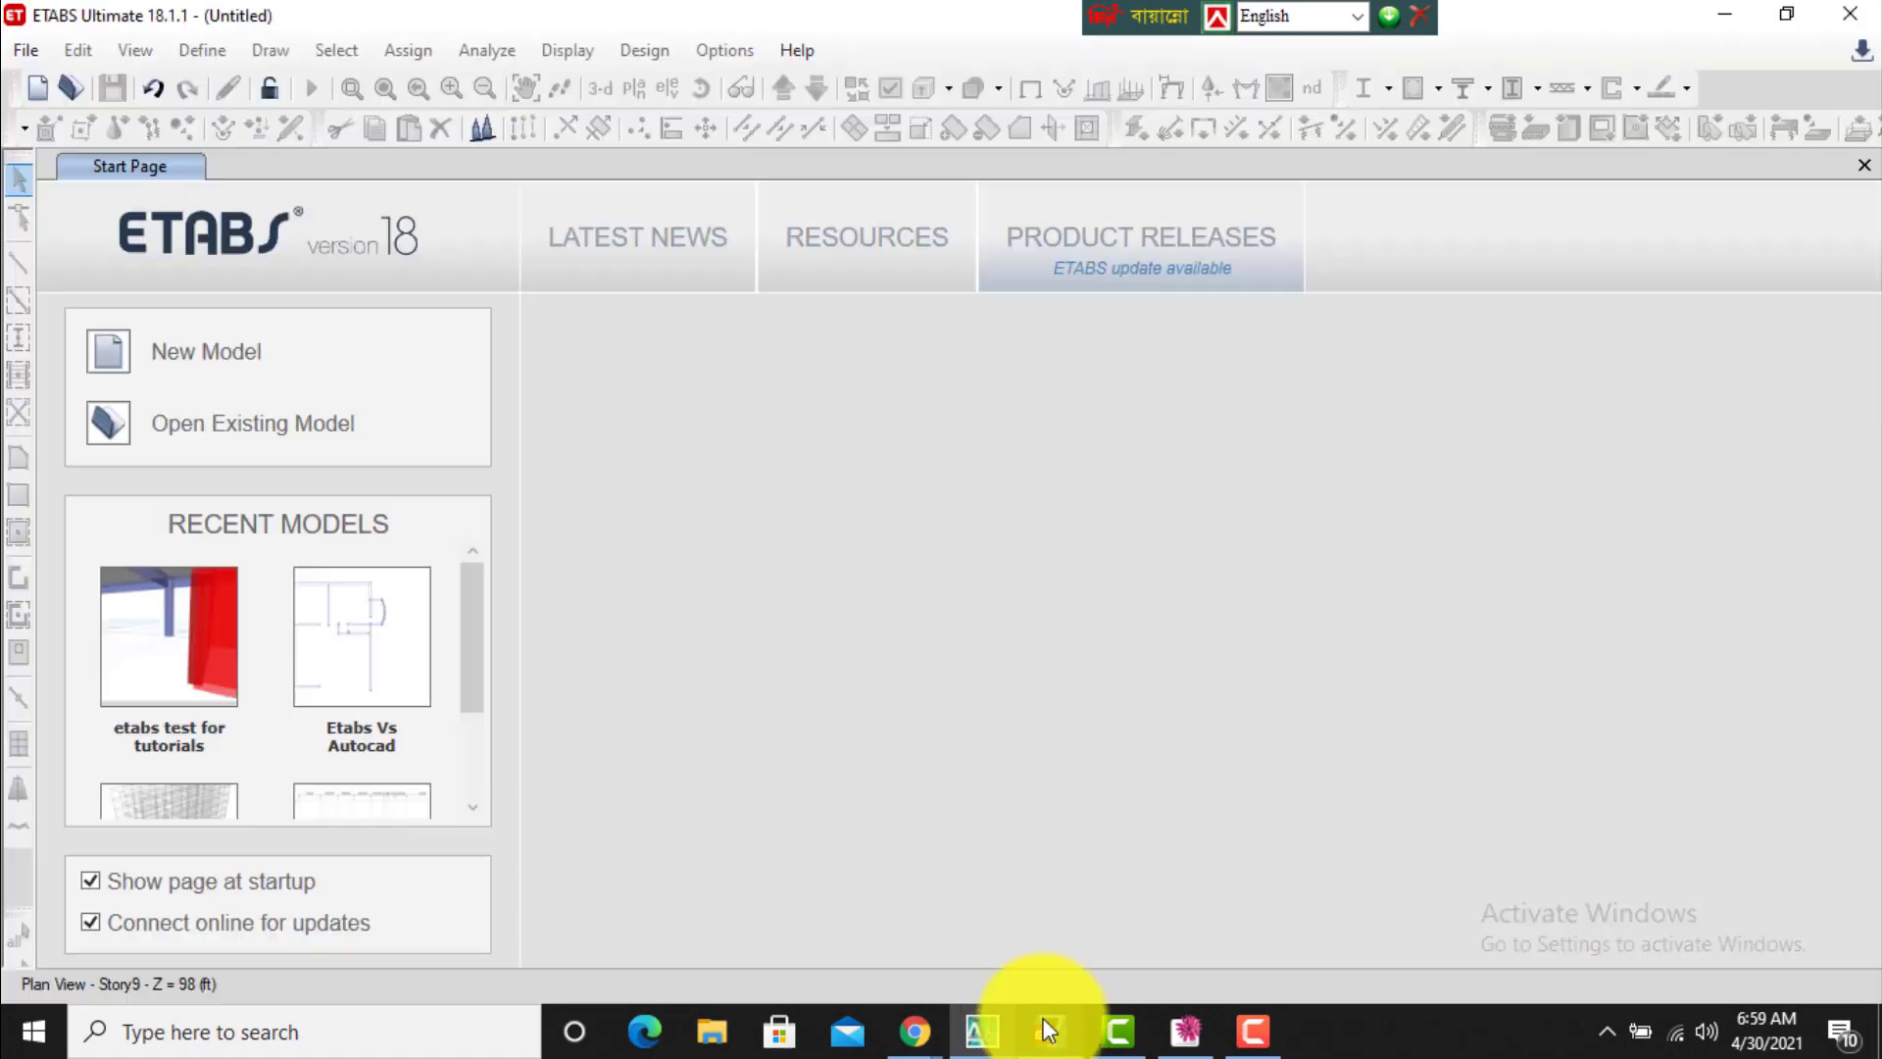
click(194, 371)
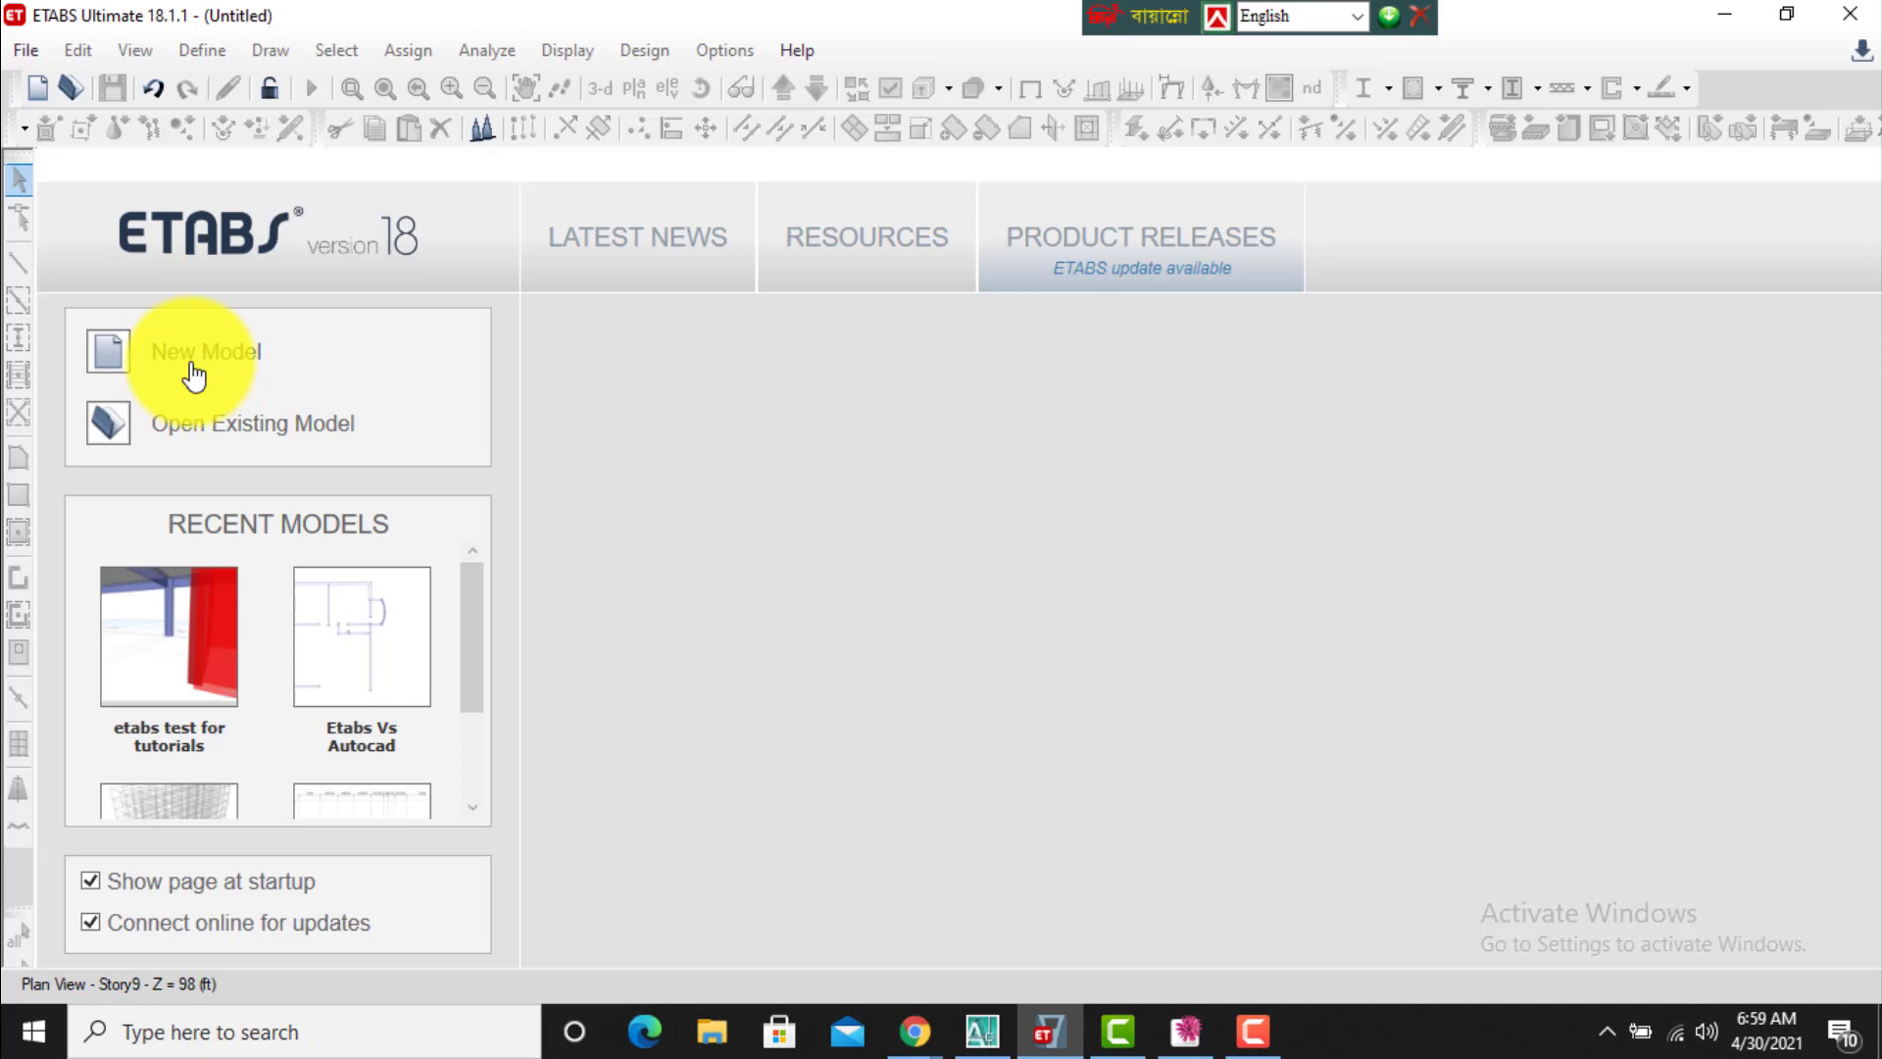
click(708, 451)
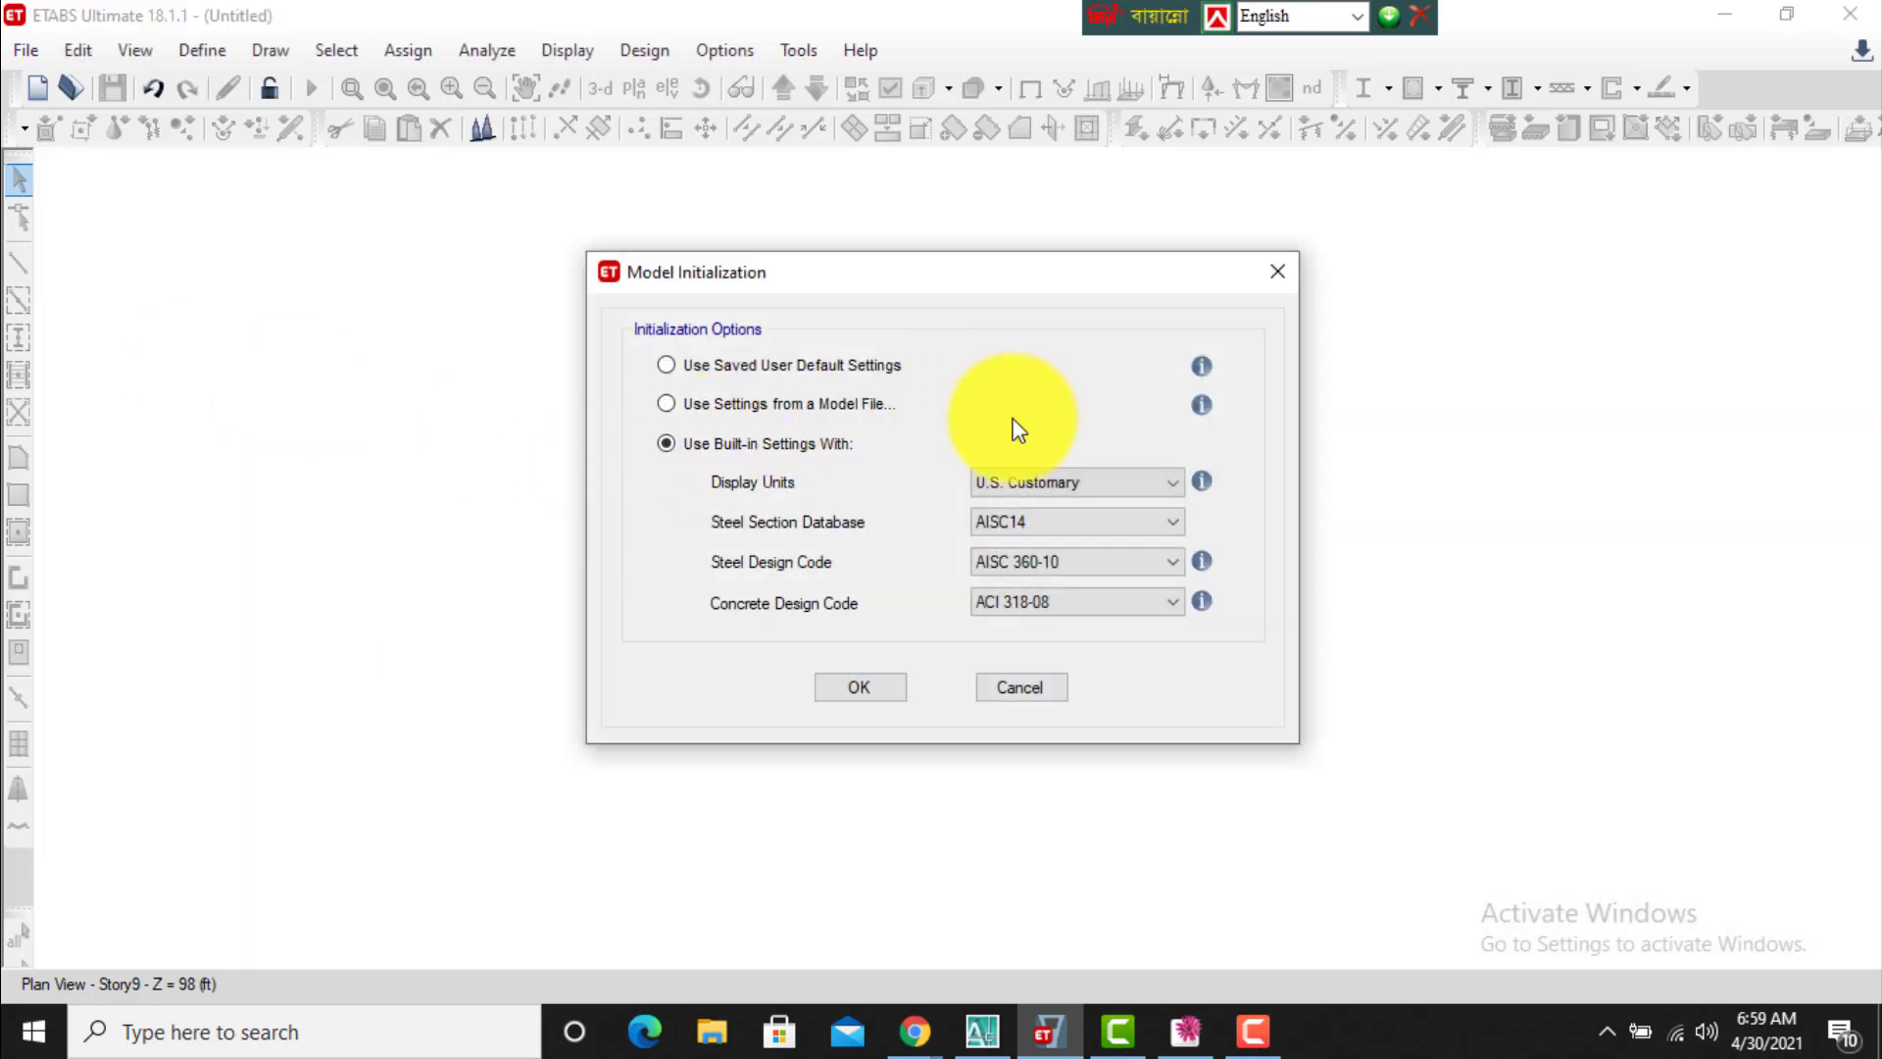
click(1062, 600)
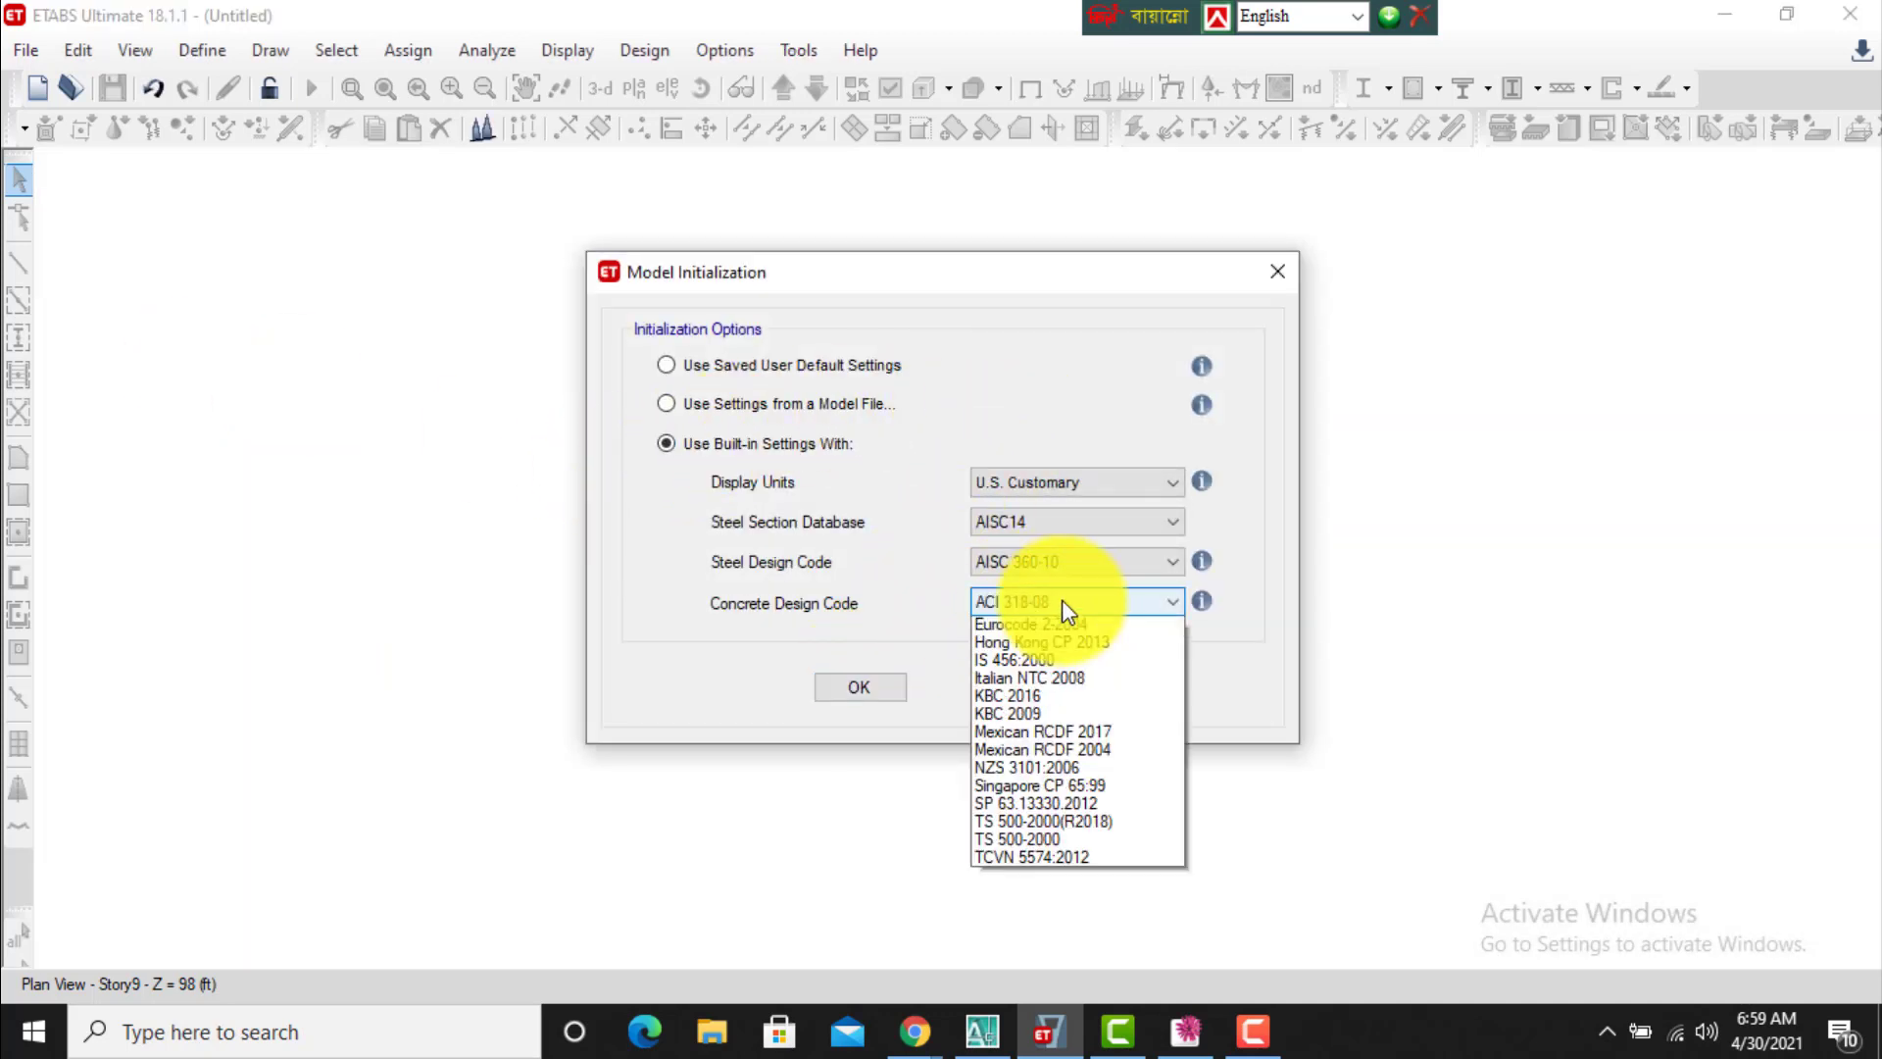
click(1061, 602)
click(888, 692)
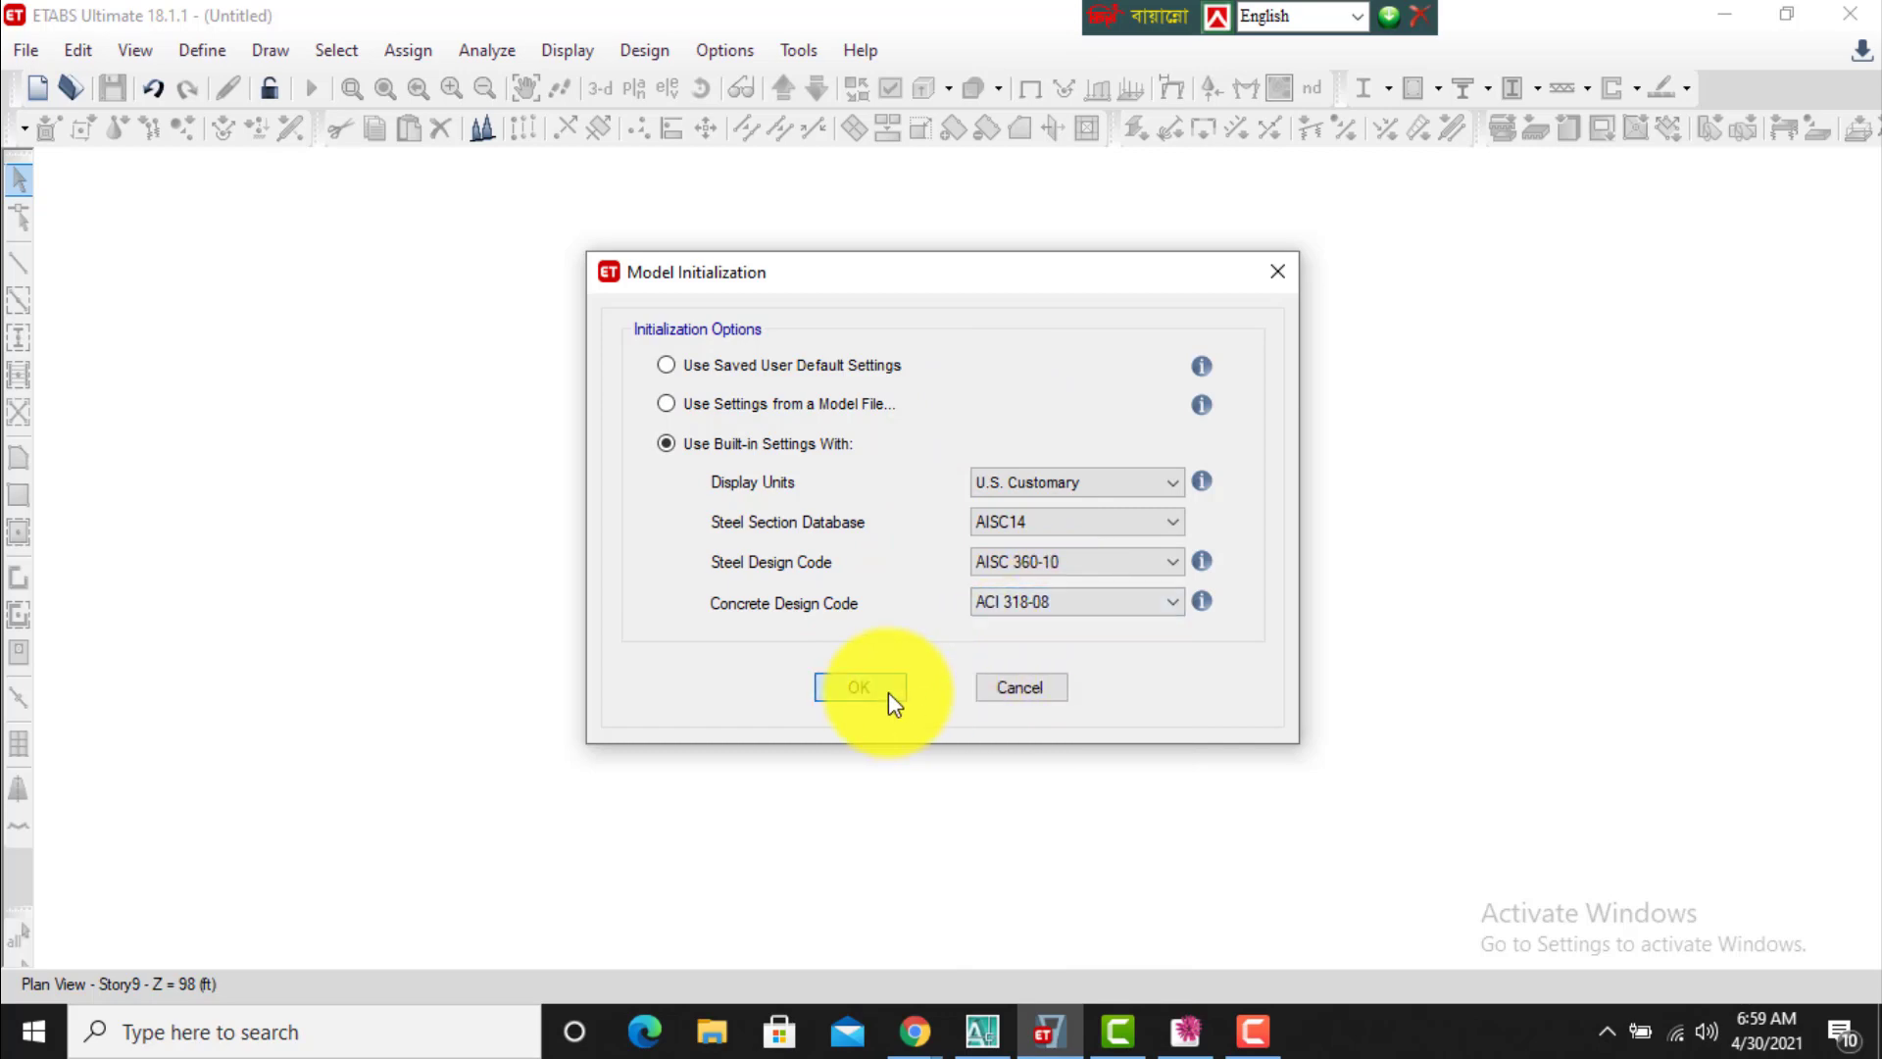
Create the model from the Blank template with 9 stories, a typical story height of 11 ft and a bottom story height of 10 ft.
double_click(1399, 279)
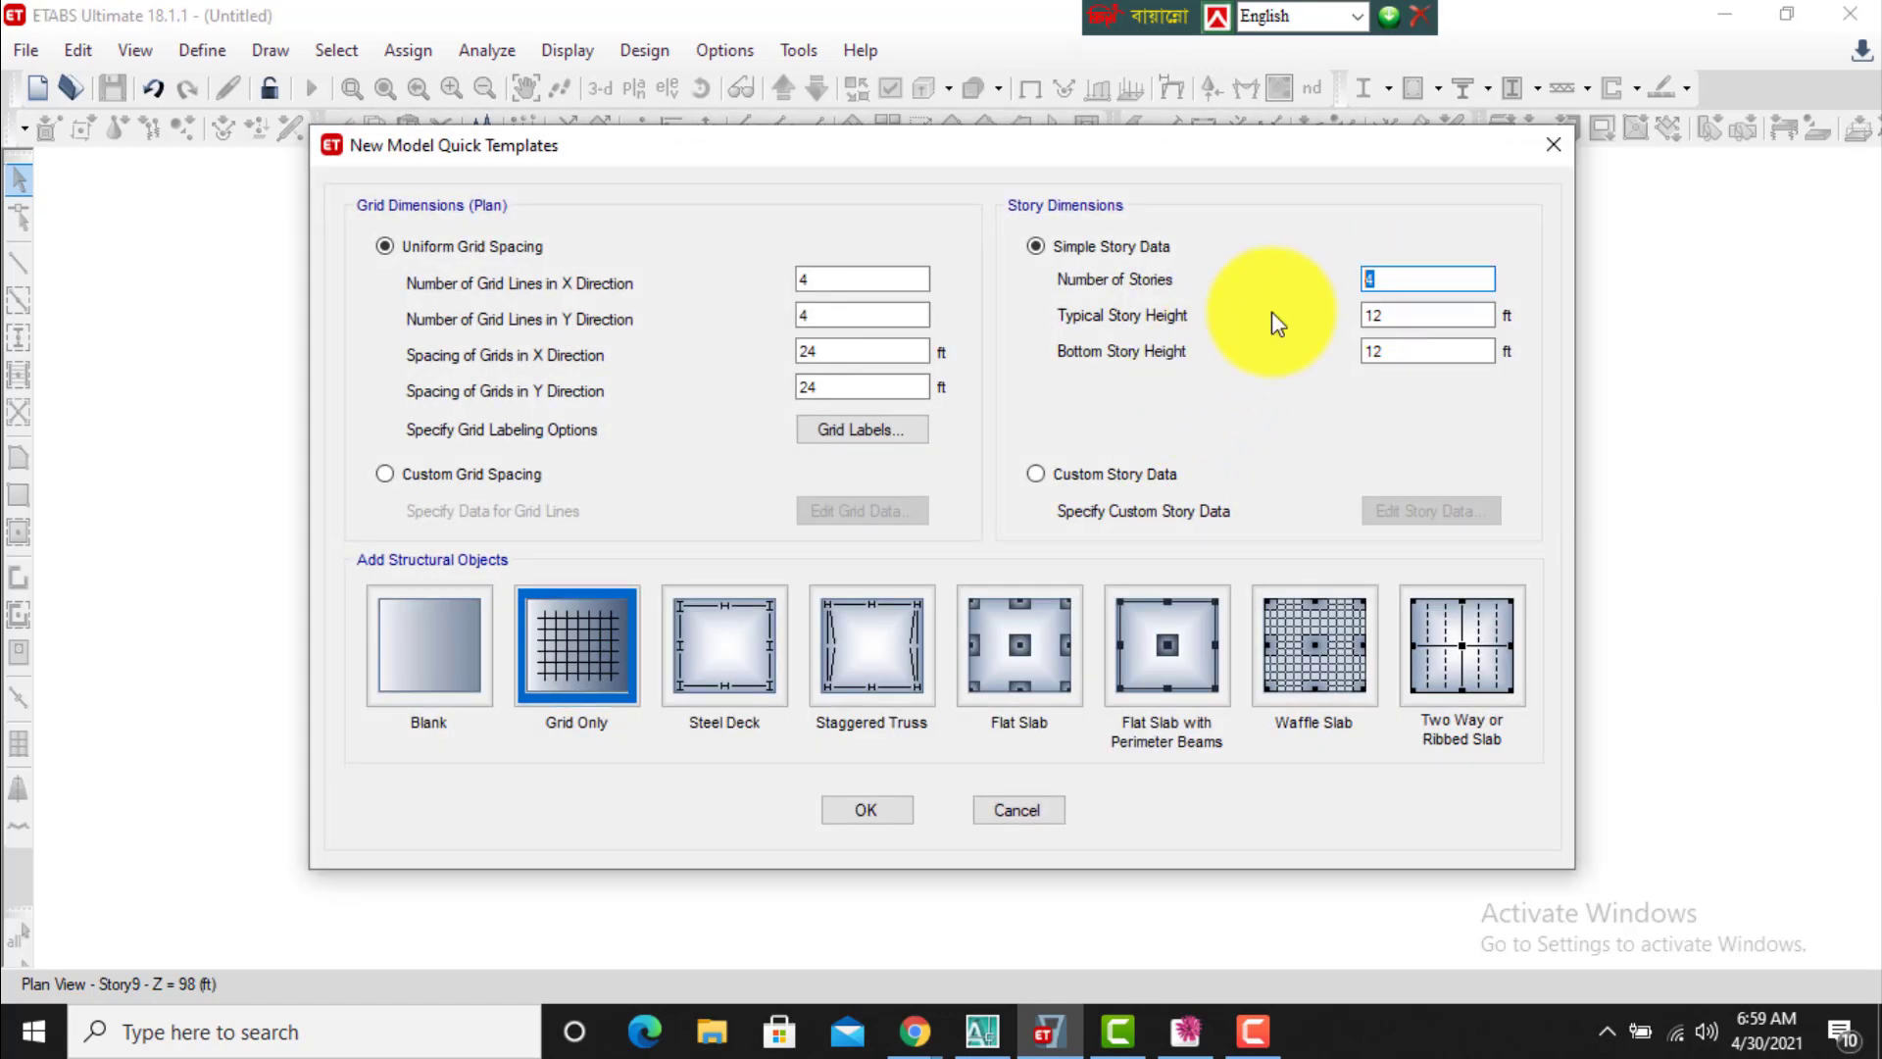
text(9)
key(Tab)
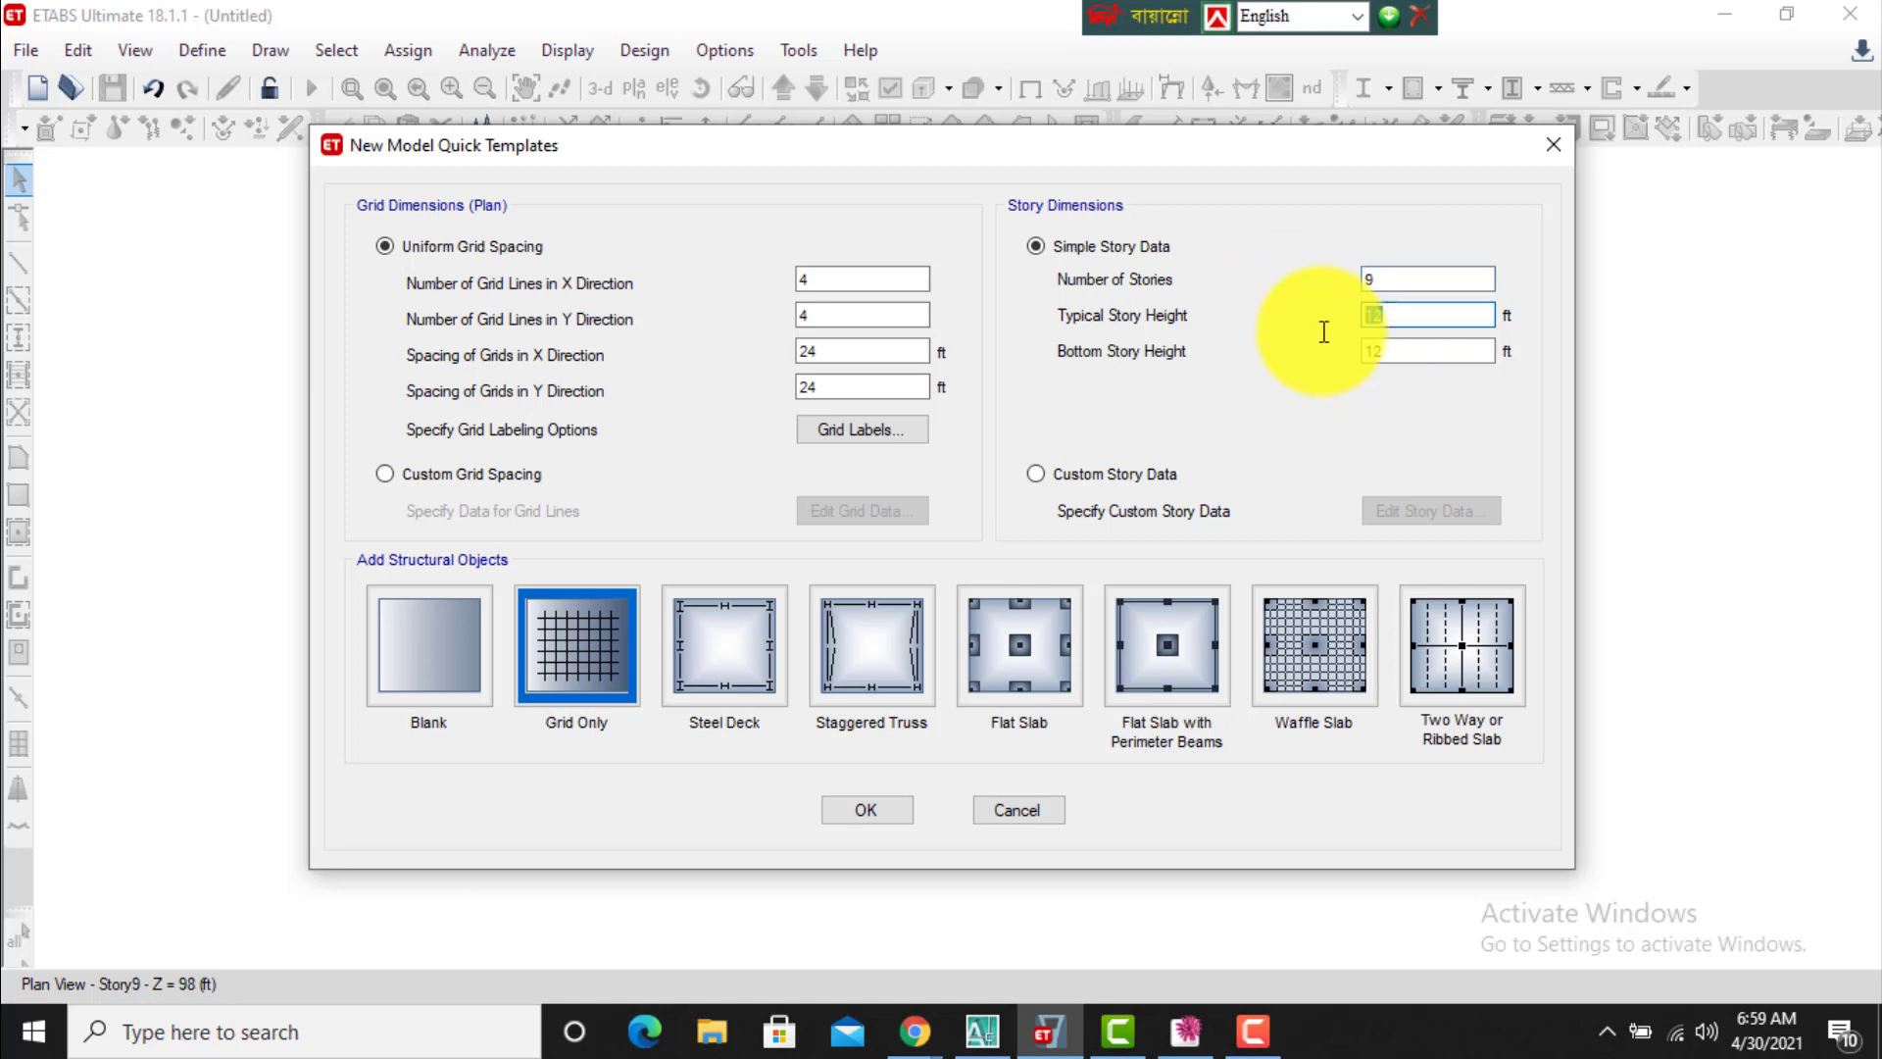
text(11)
key(Tab)
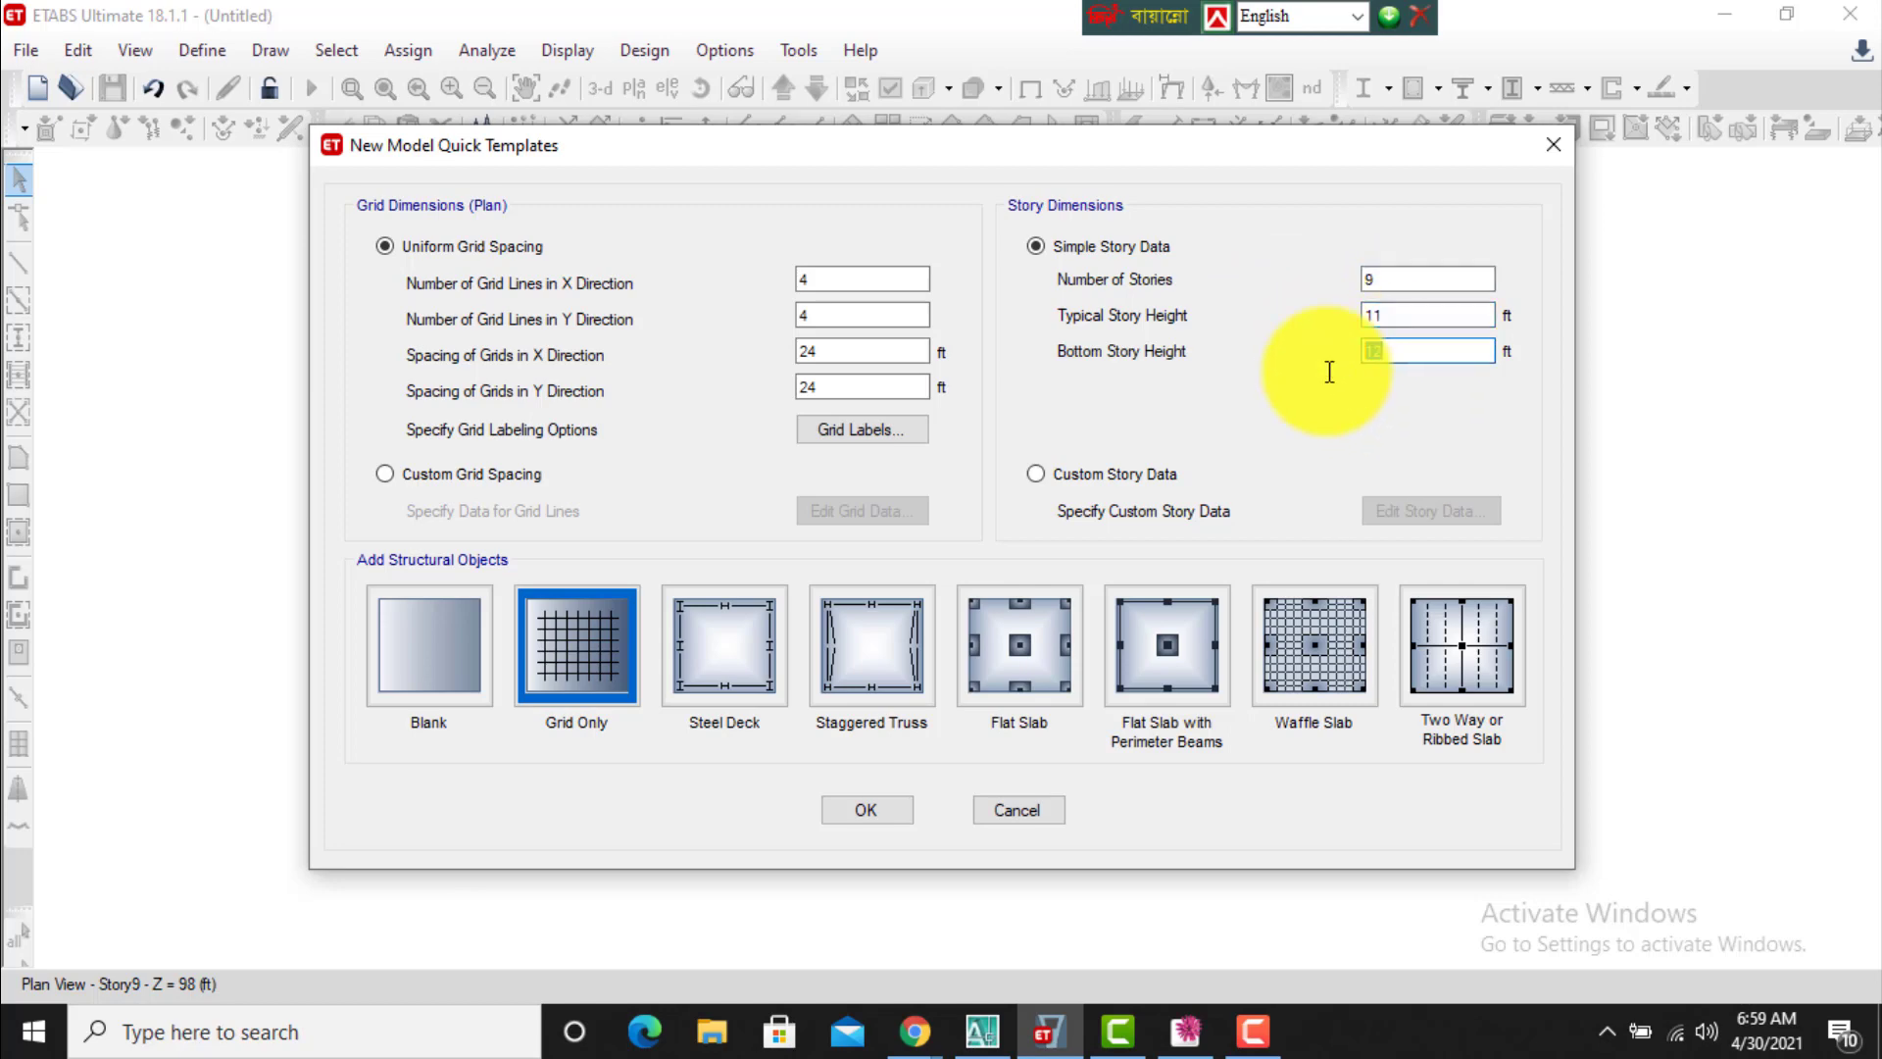
text(10)
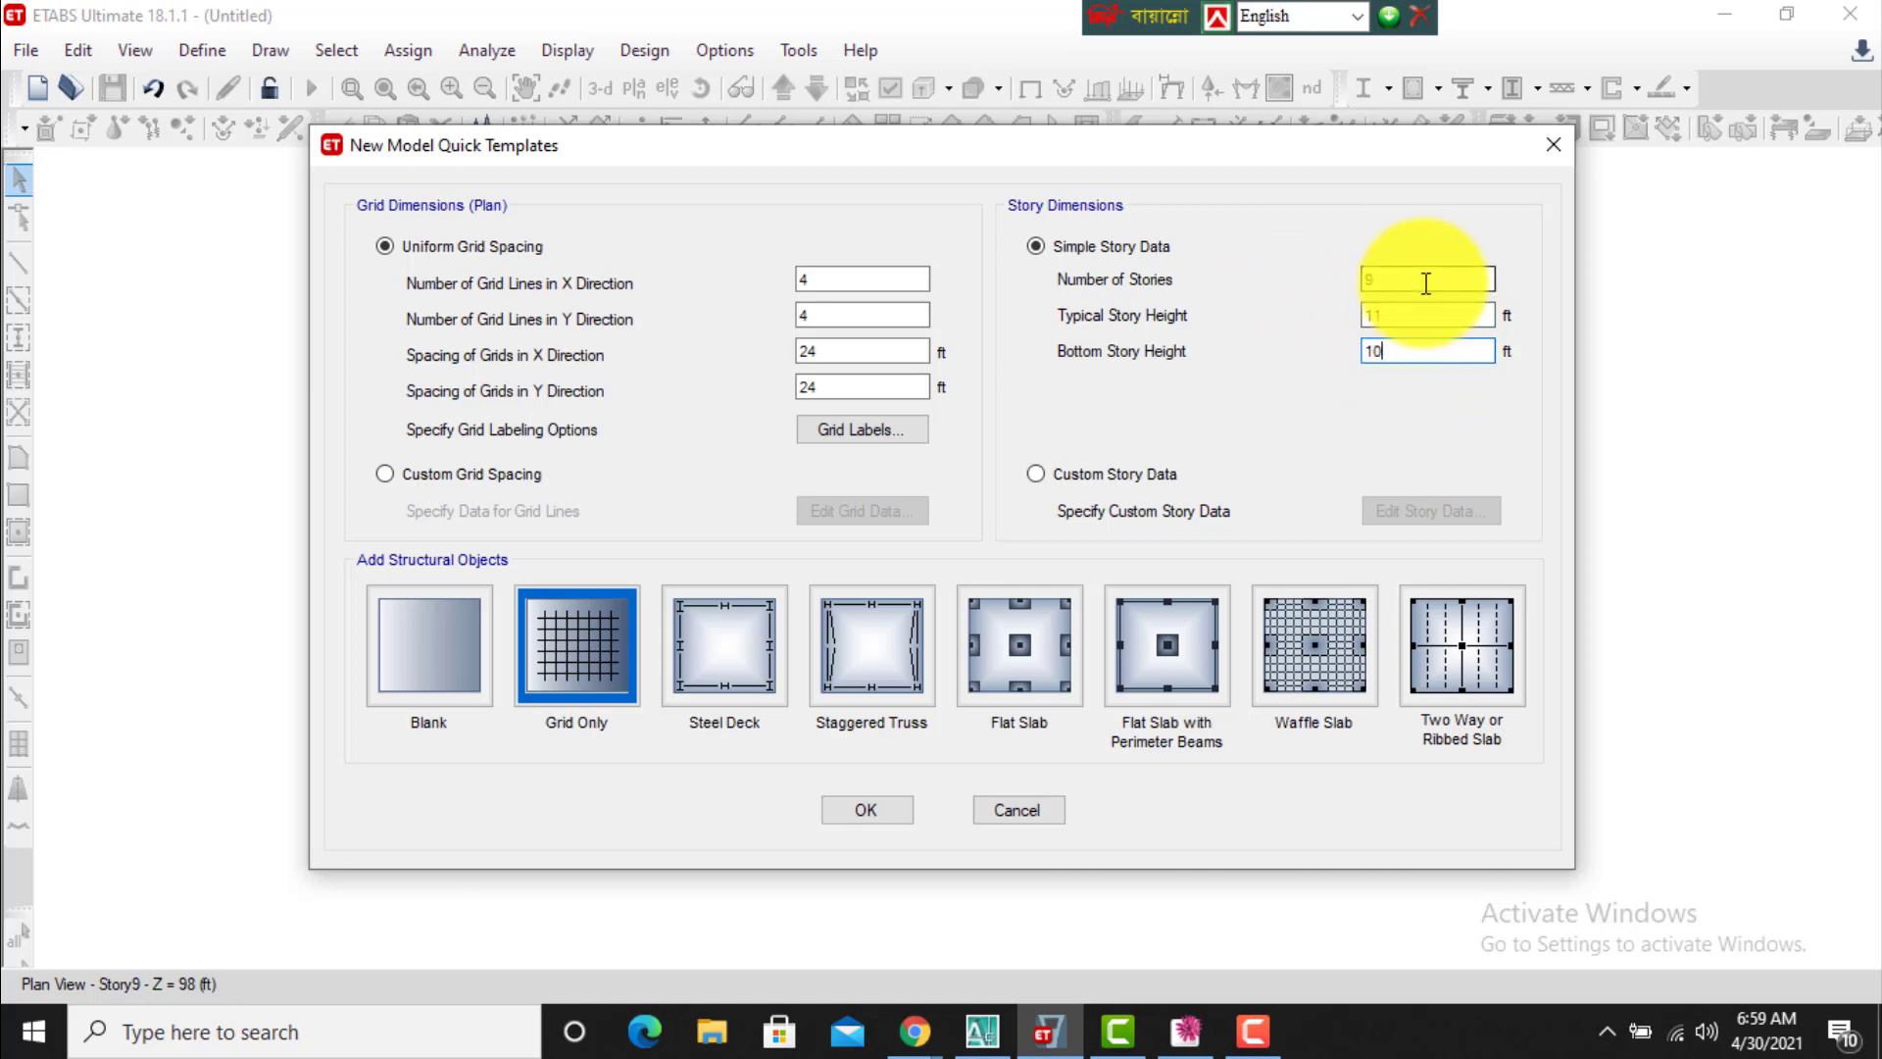
click(459, 678)
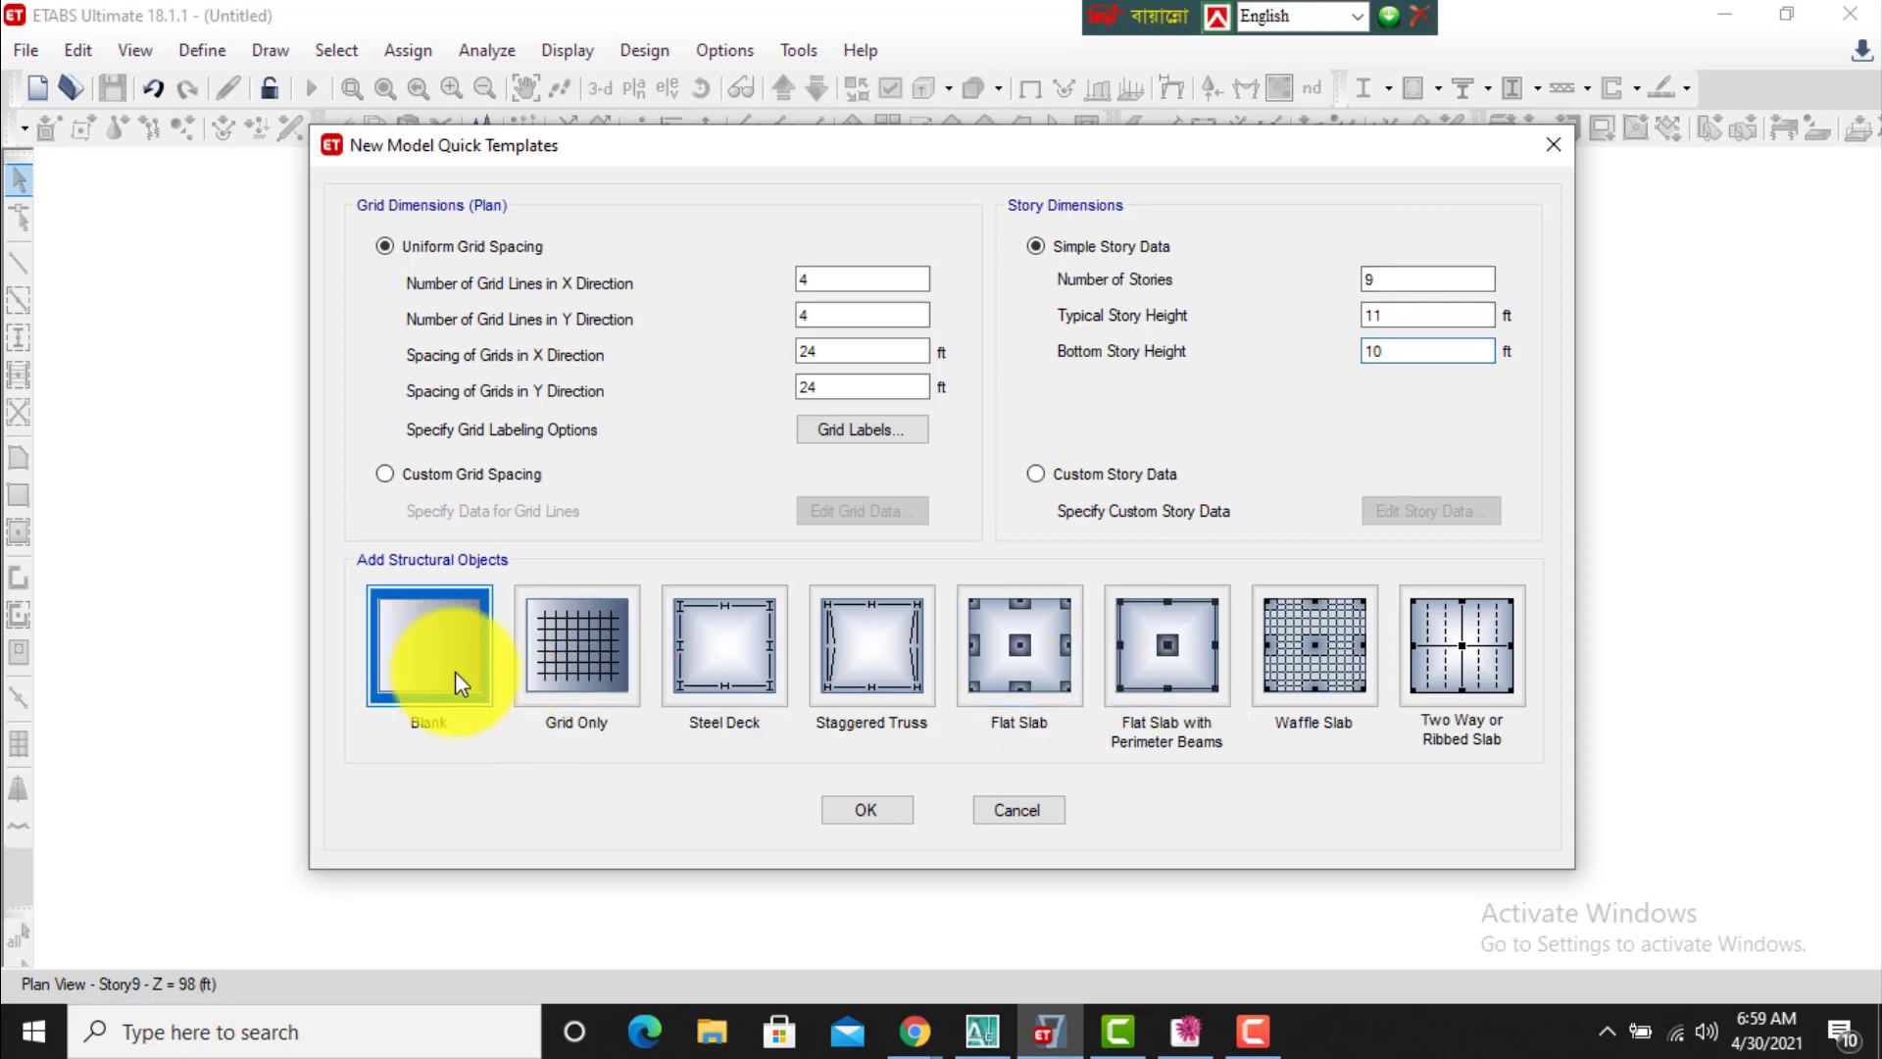
click(868, 812)
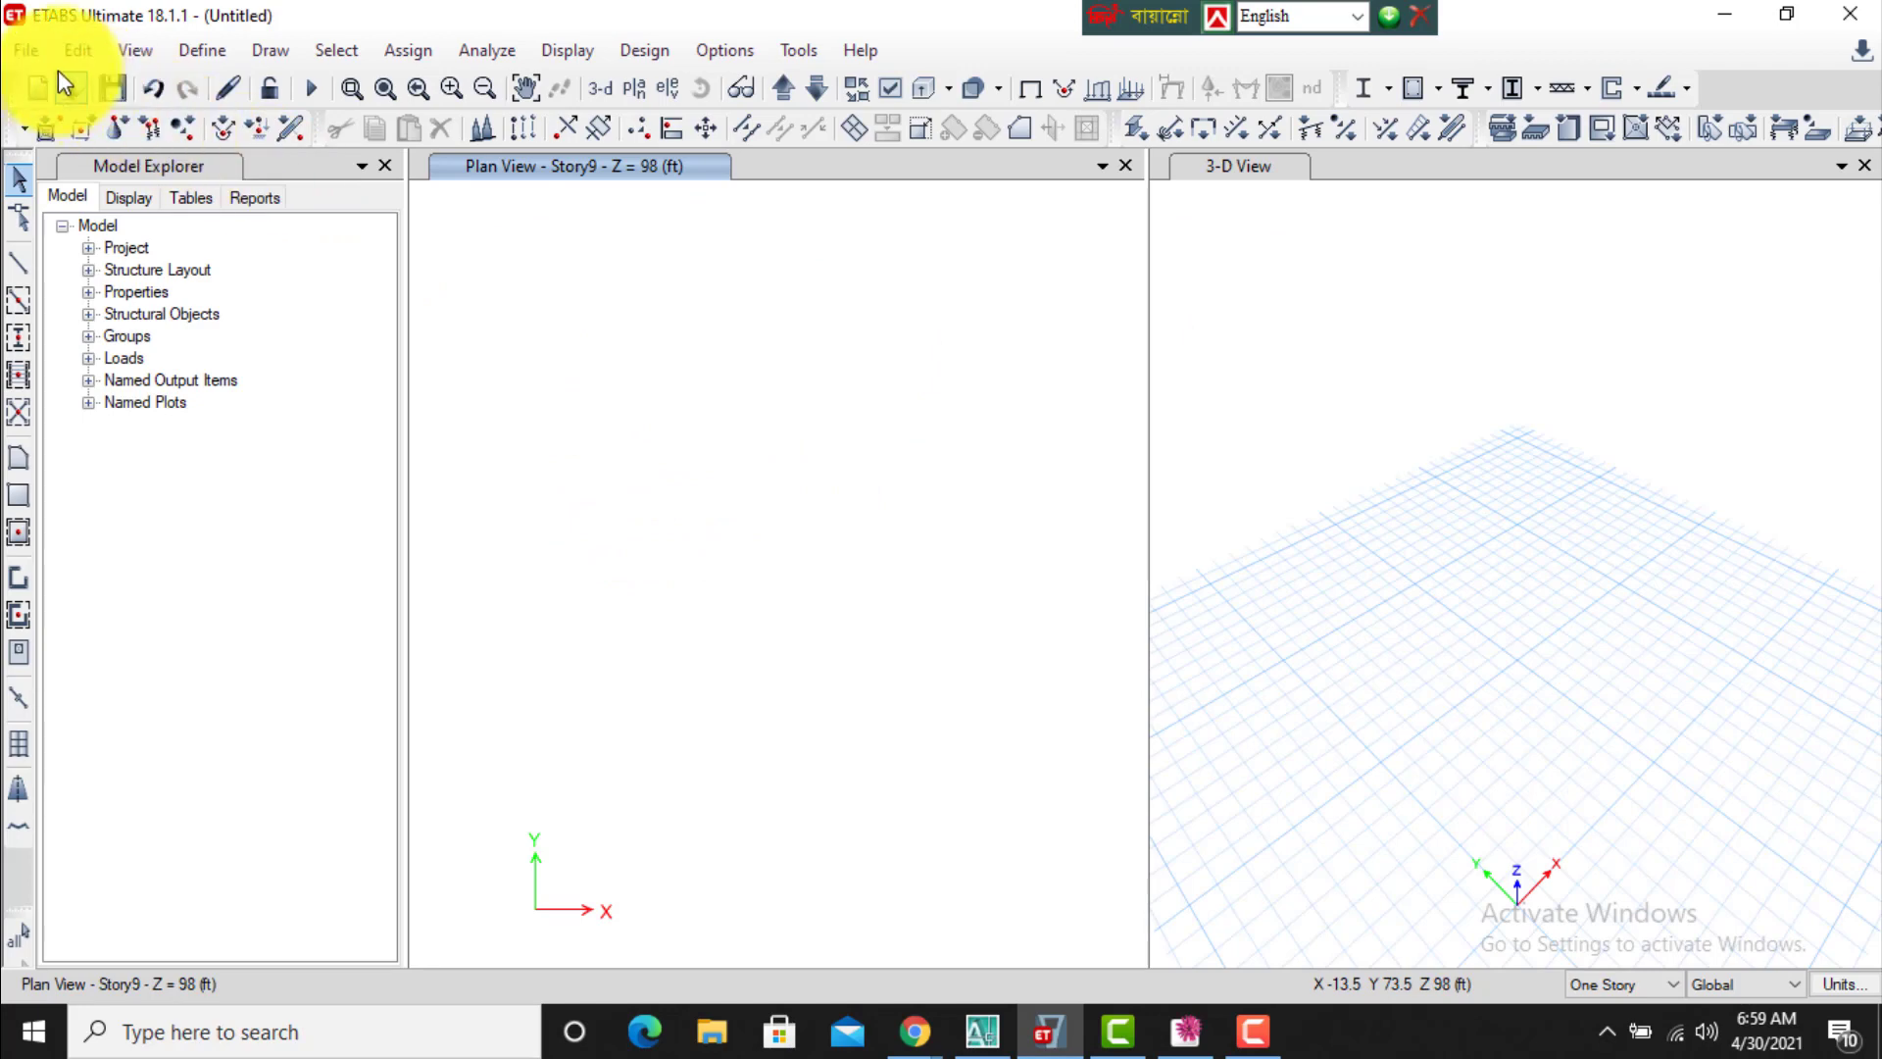
Import etabs grid.dxf as an architectural plan on Story9 in inches at origin 0,0, with Add Center Lines turned off.
click(37, 51)
mouse_move(57, 282)
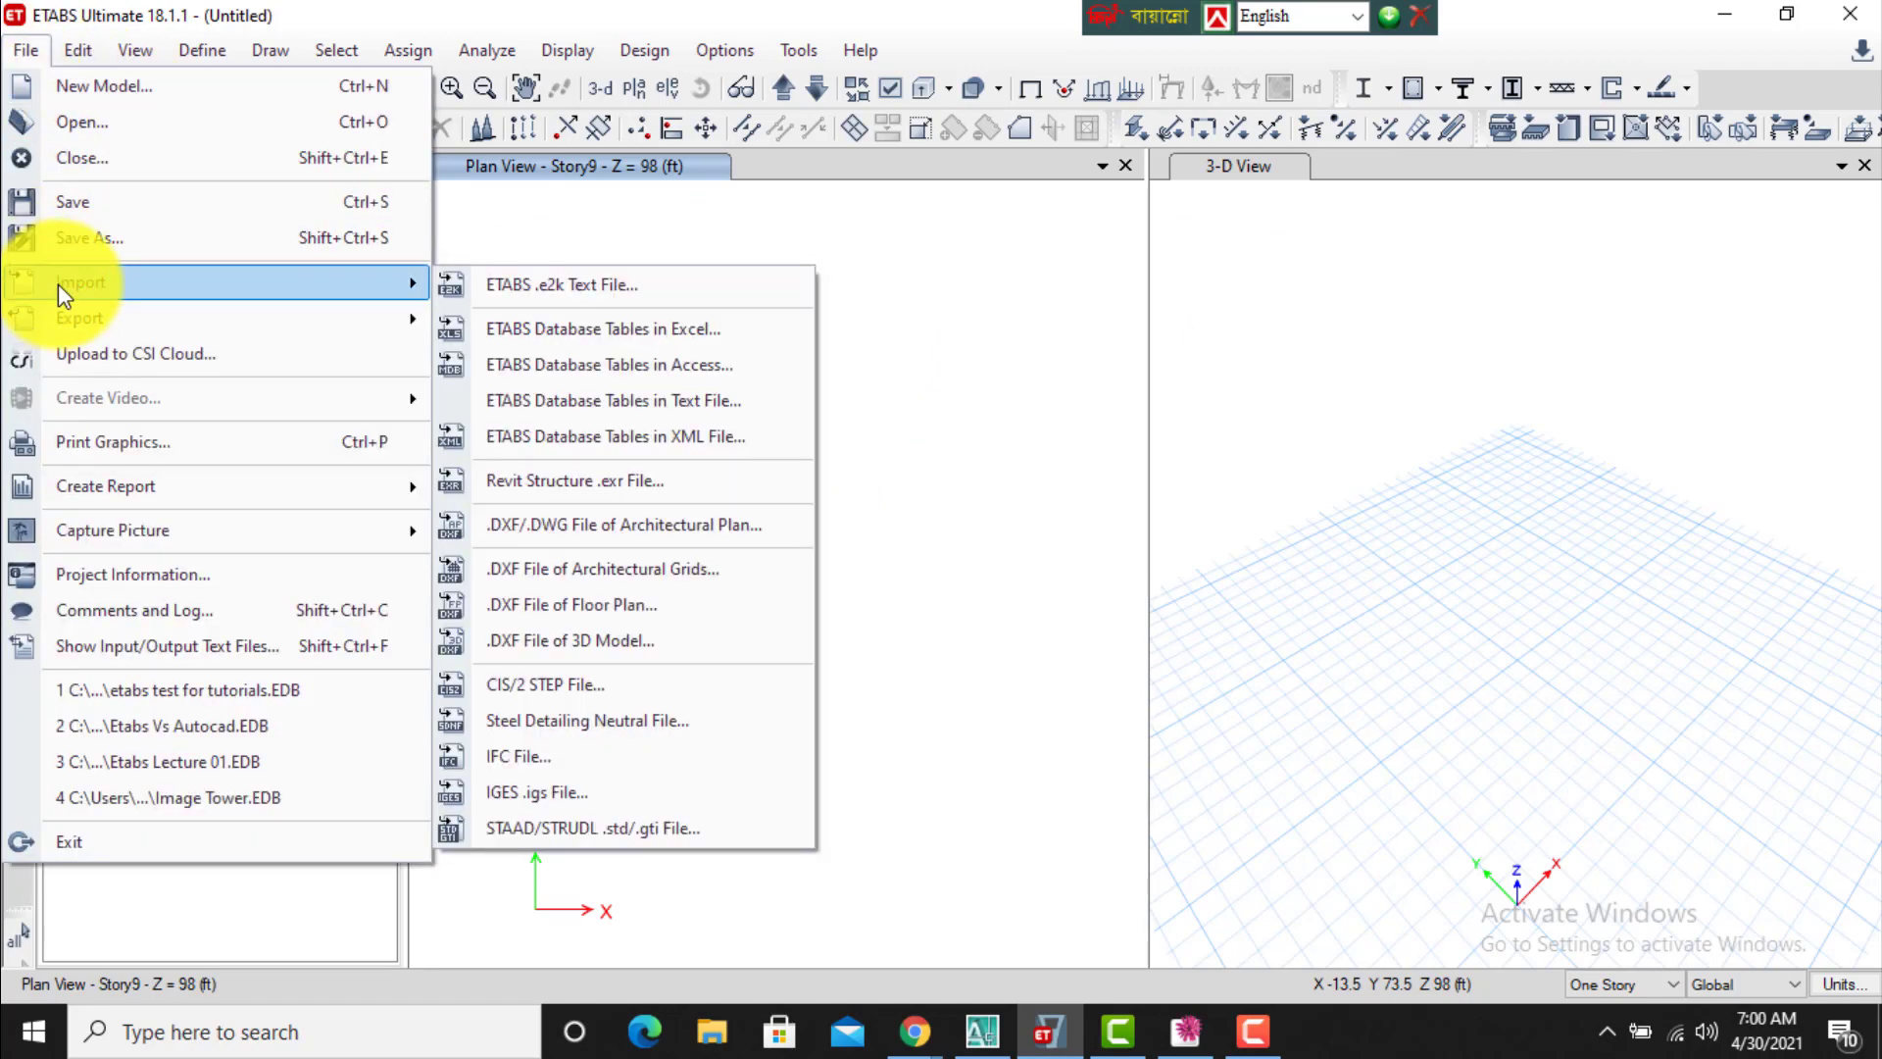
click(702, 525)
click(298, 319)
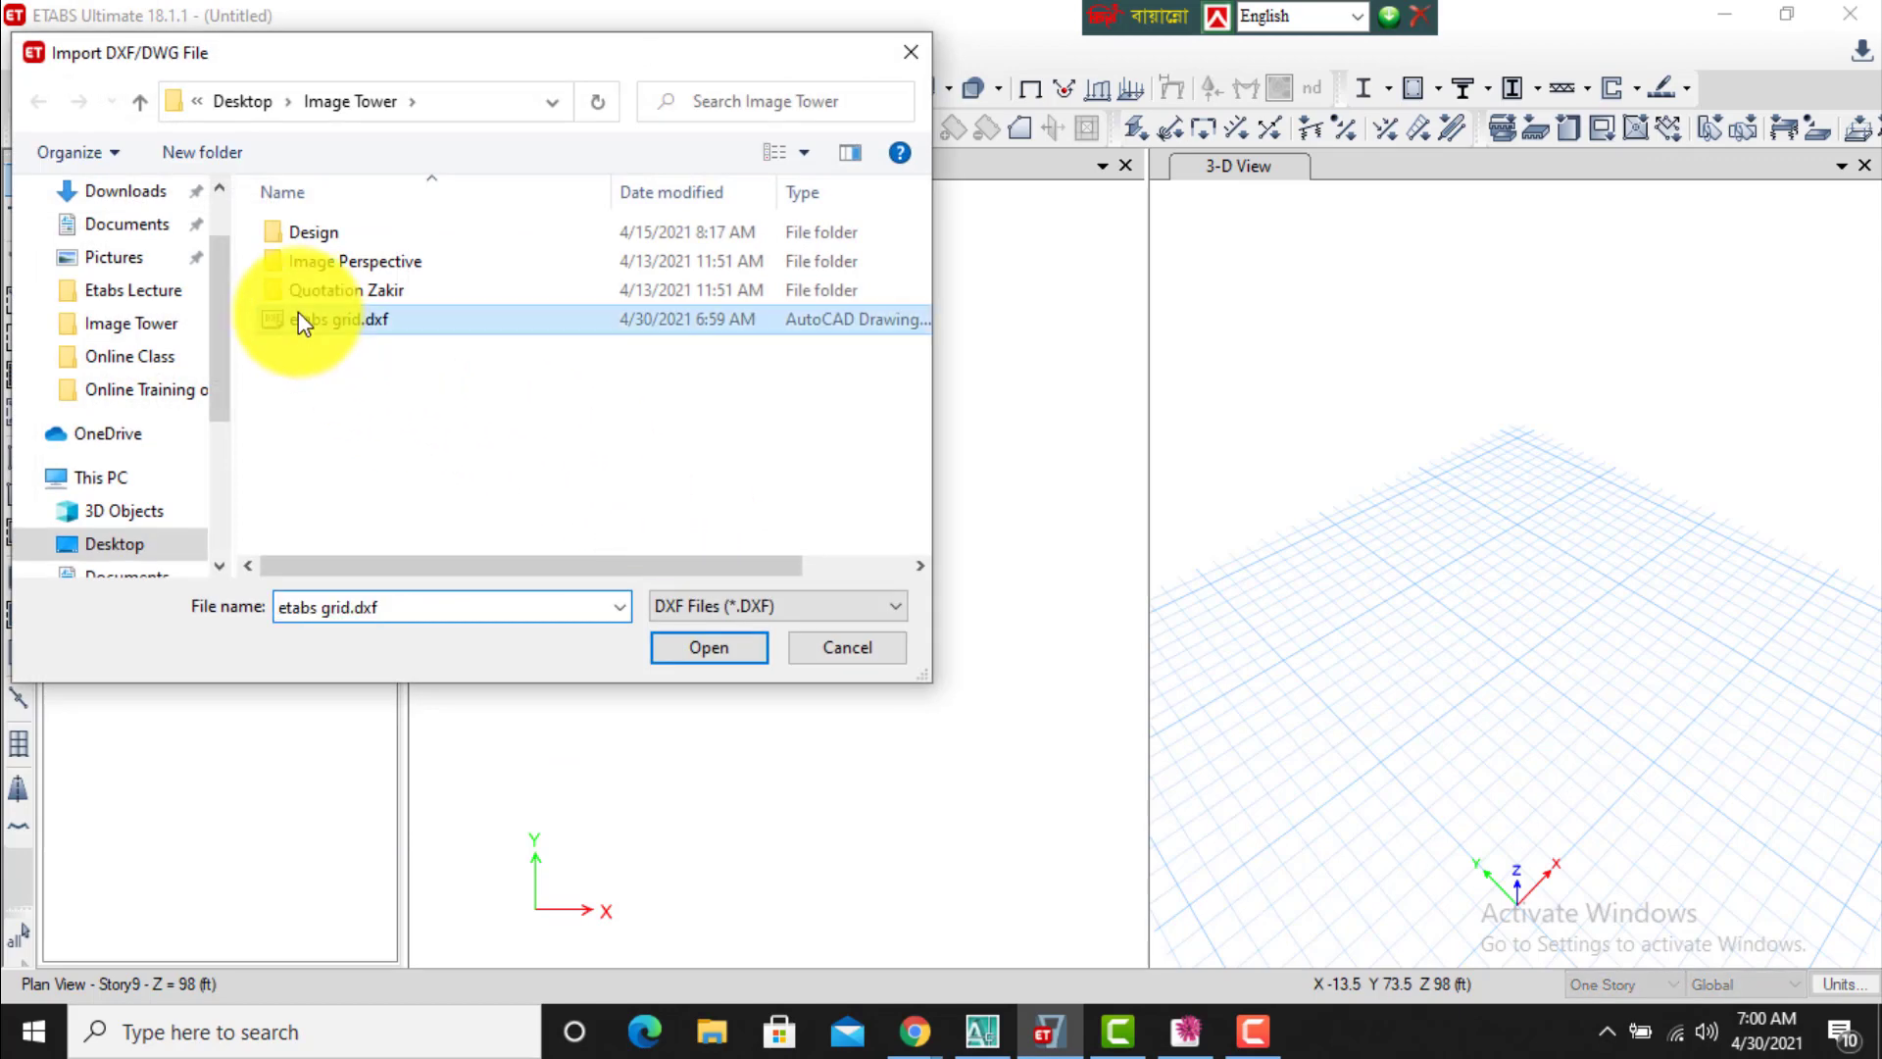
click(708, 642)
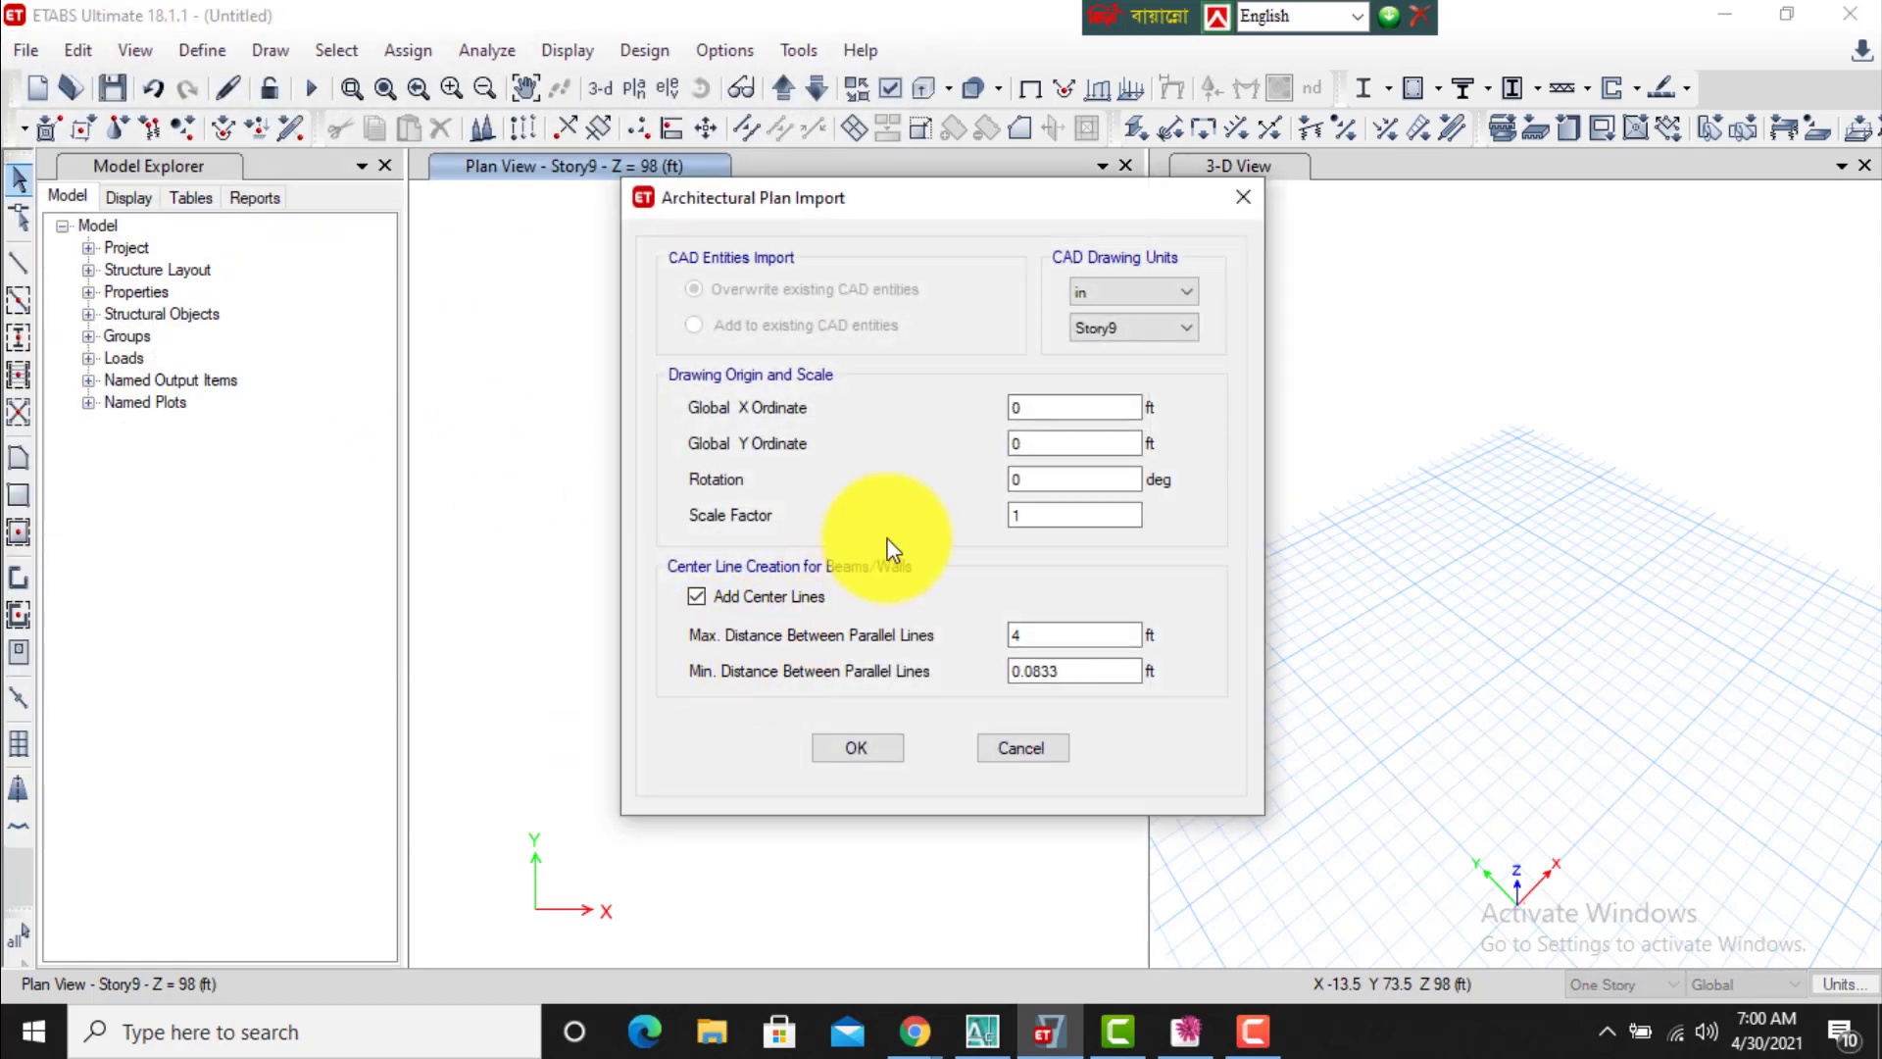
click(711, 602)
click(851, 749)
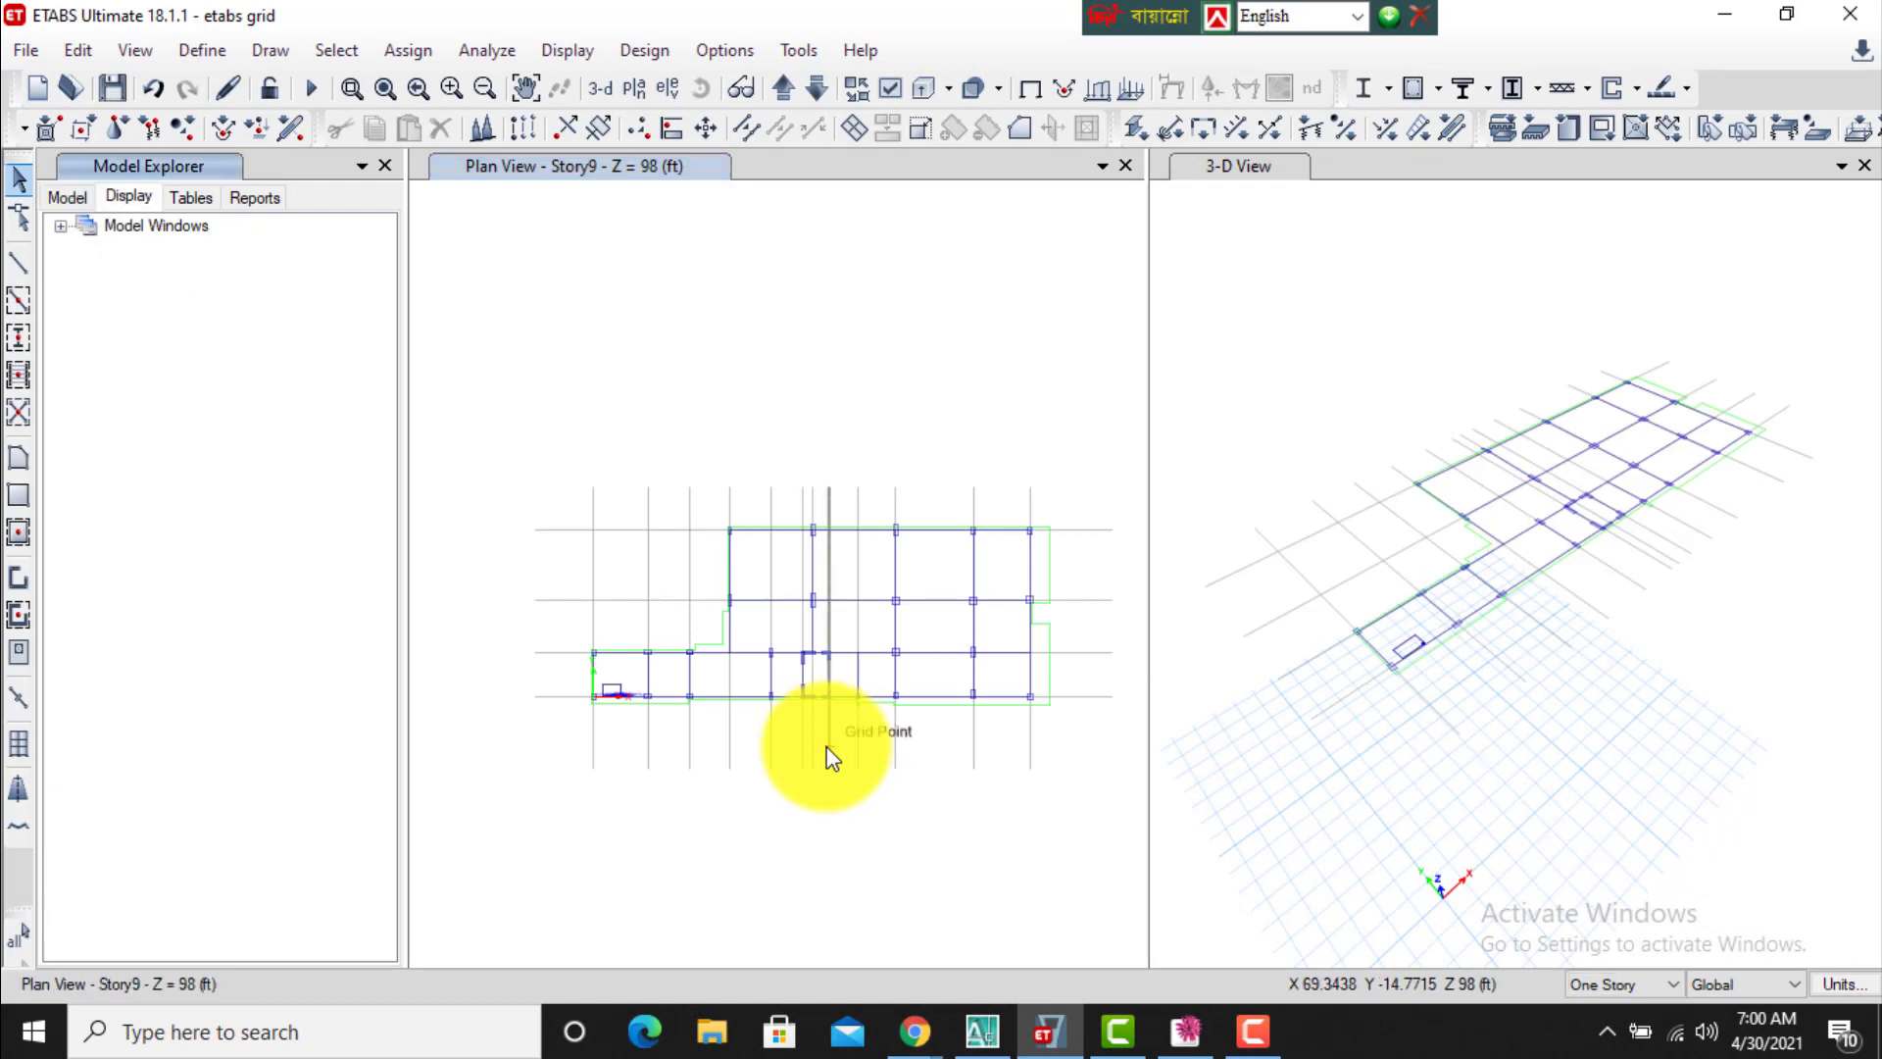
Examine in the Story9 plan view how the imported plan's lower-left column sits relative to the global origin.
click(827, 750)
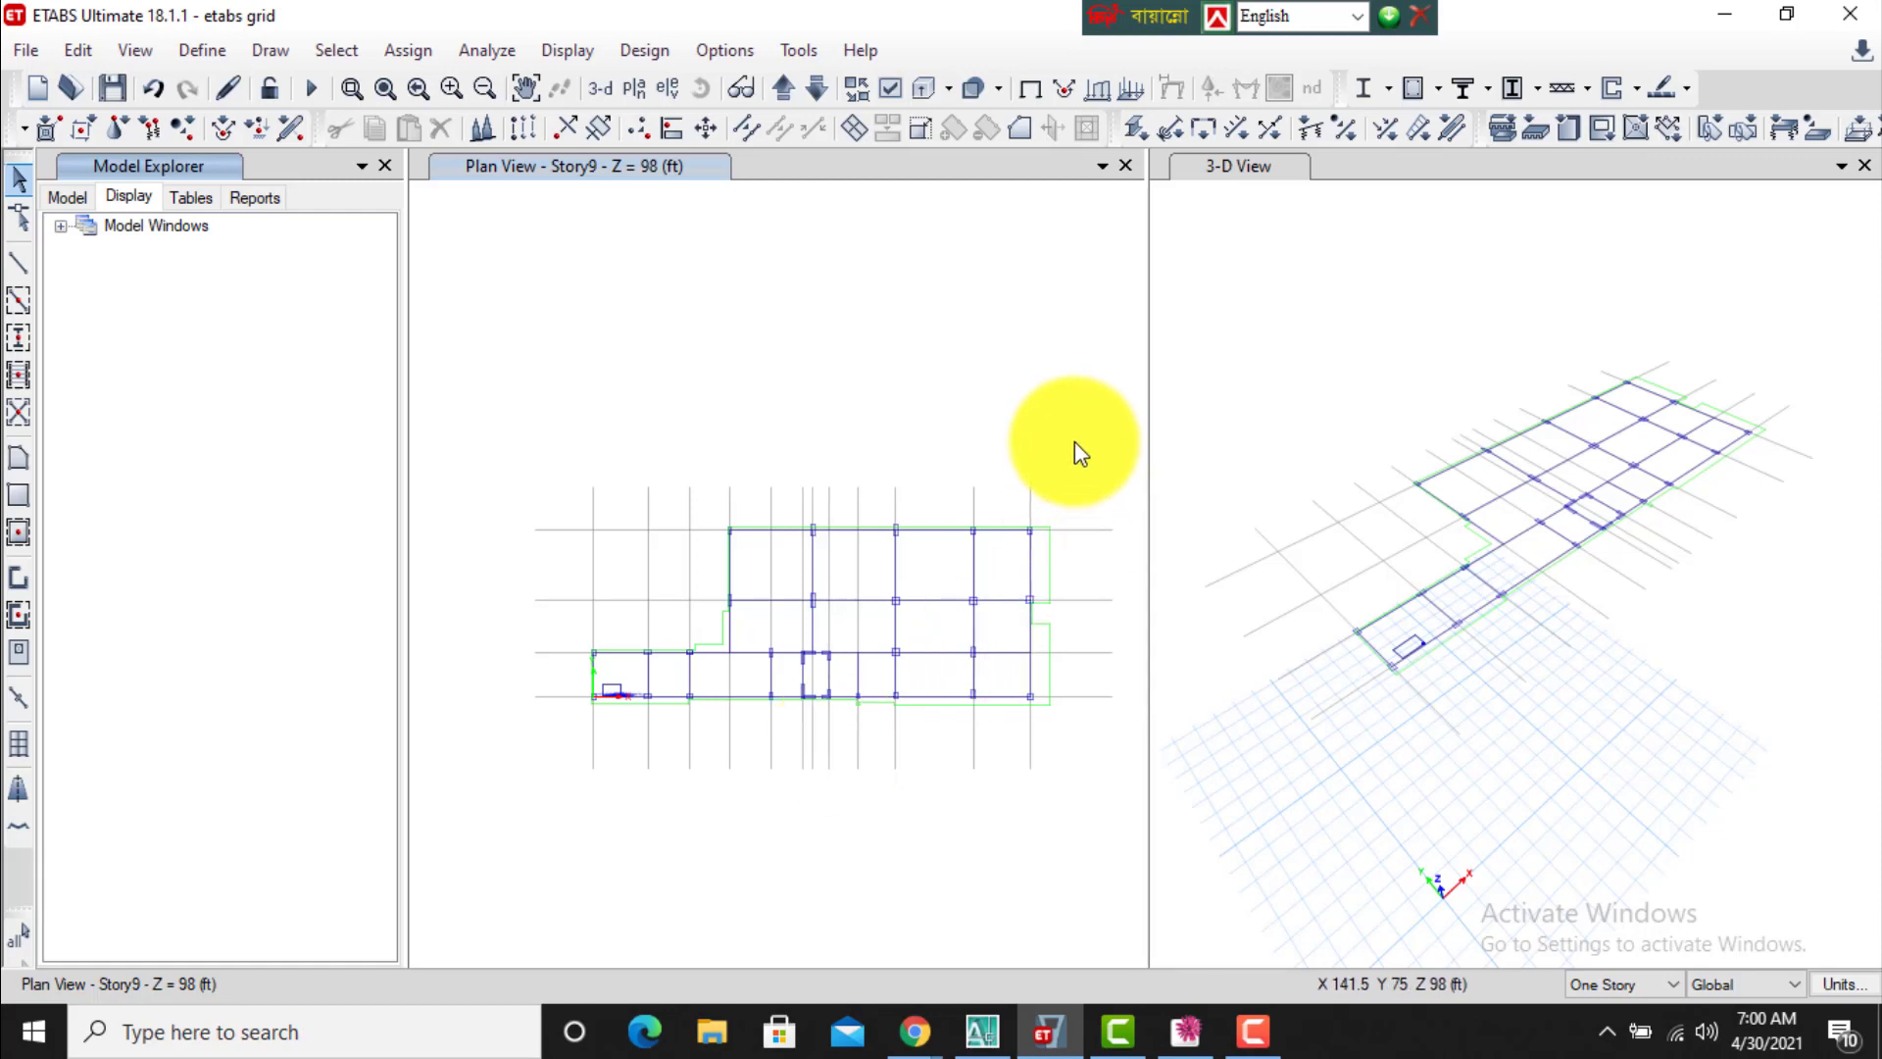
scroll(694, 730, up, 3)
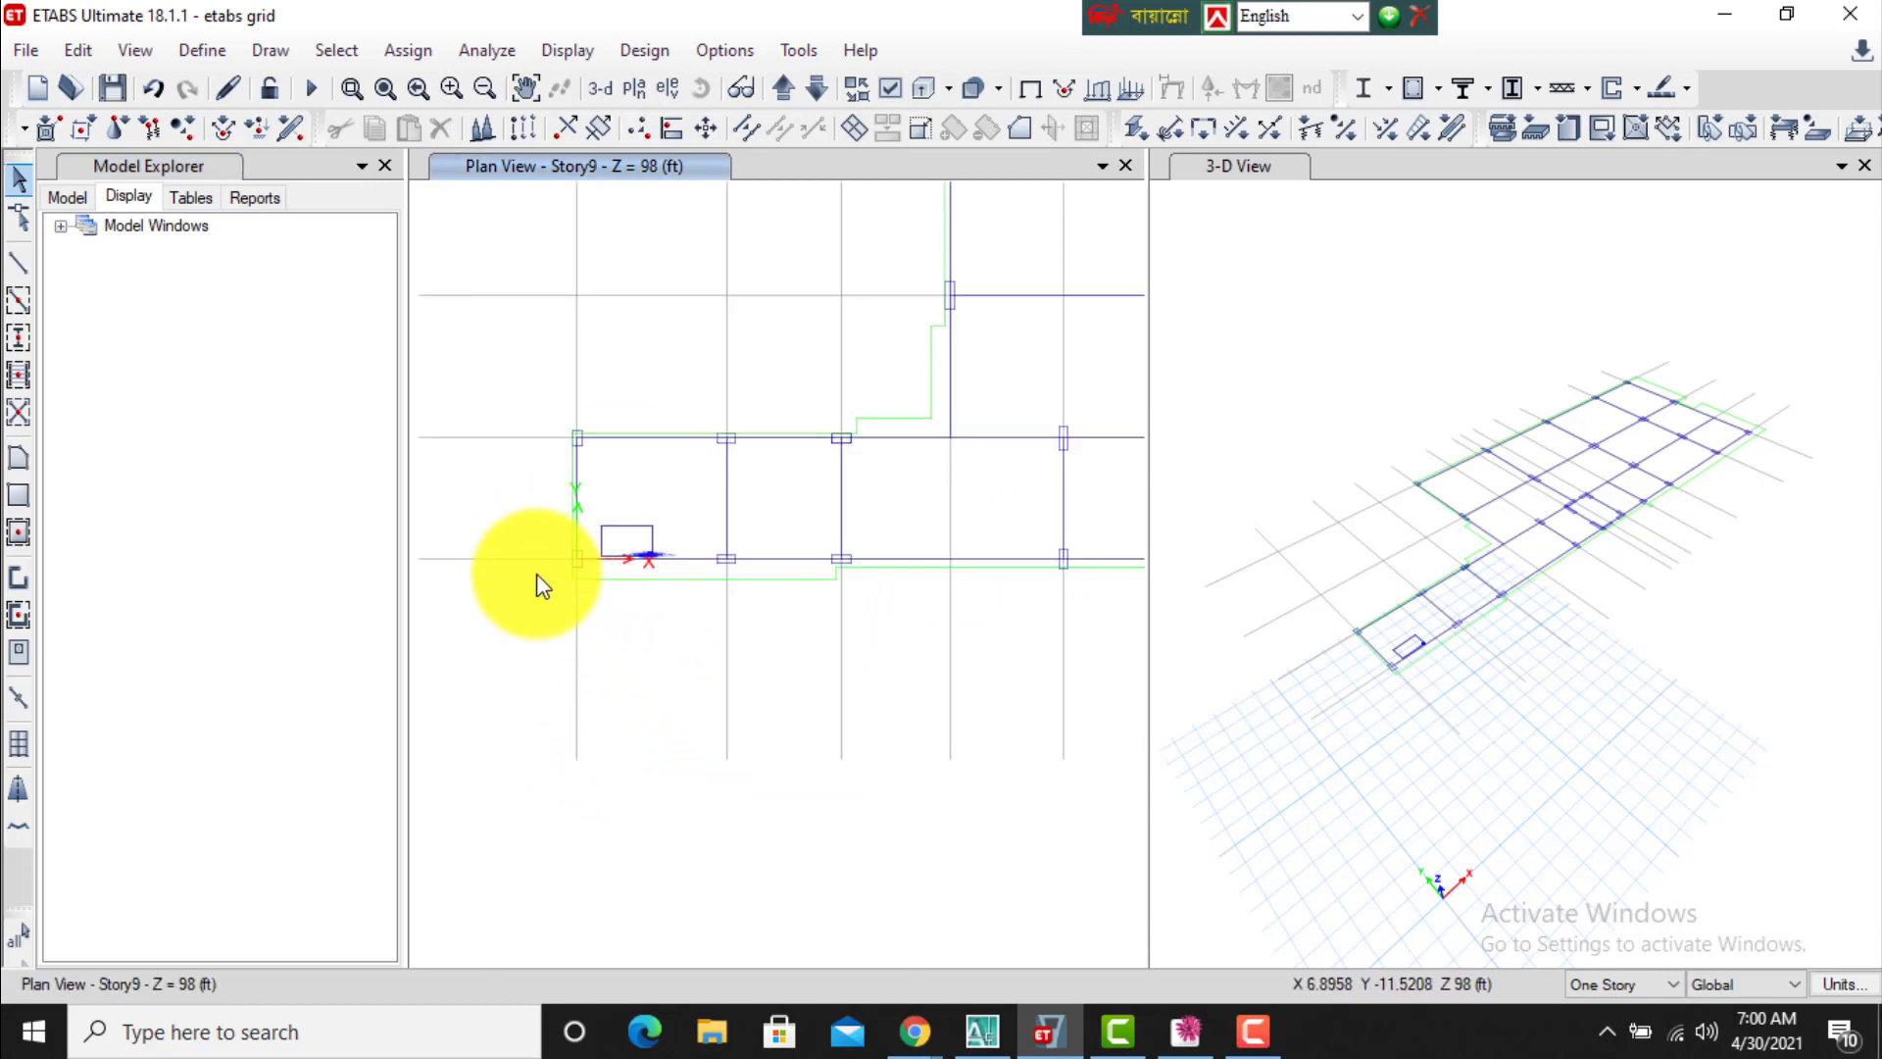
scroll(549, 584, up, 2)
scroll(651, 601, up, 2)
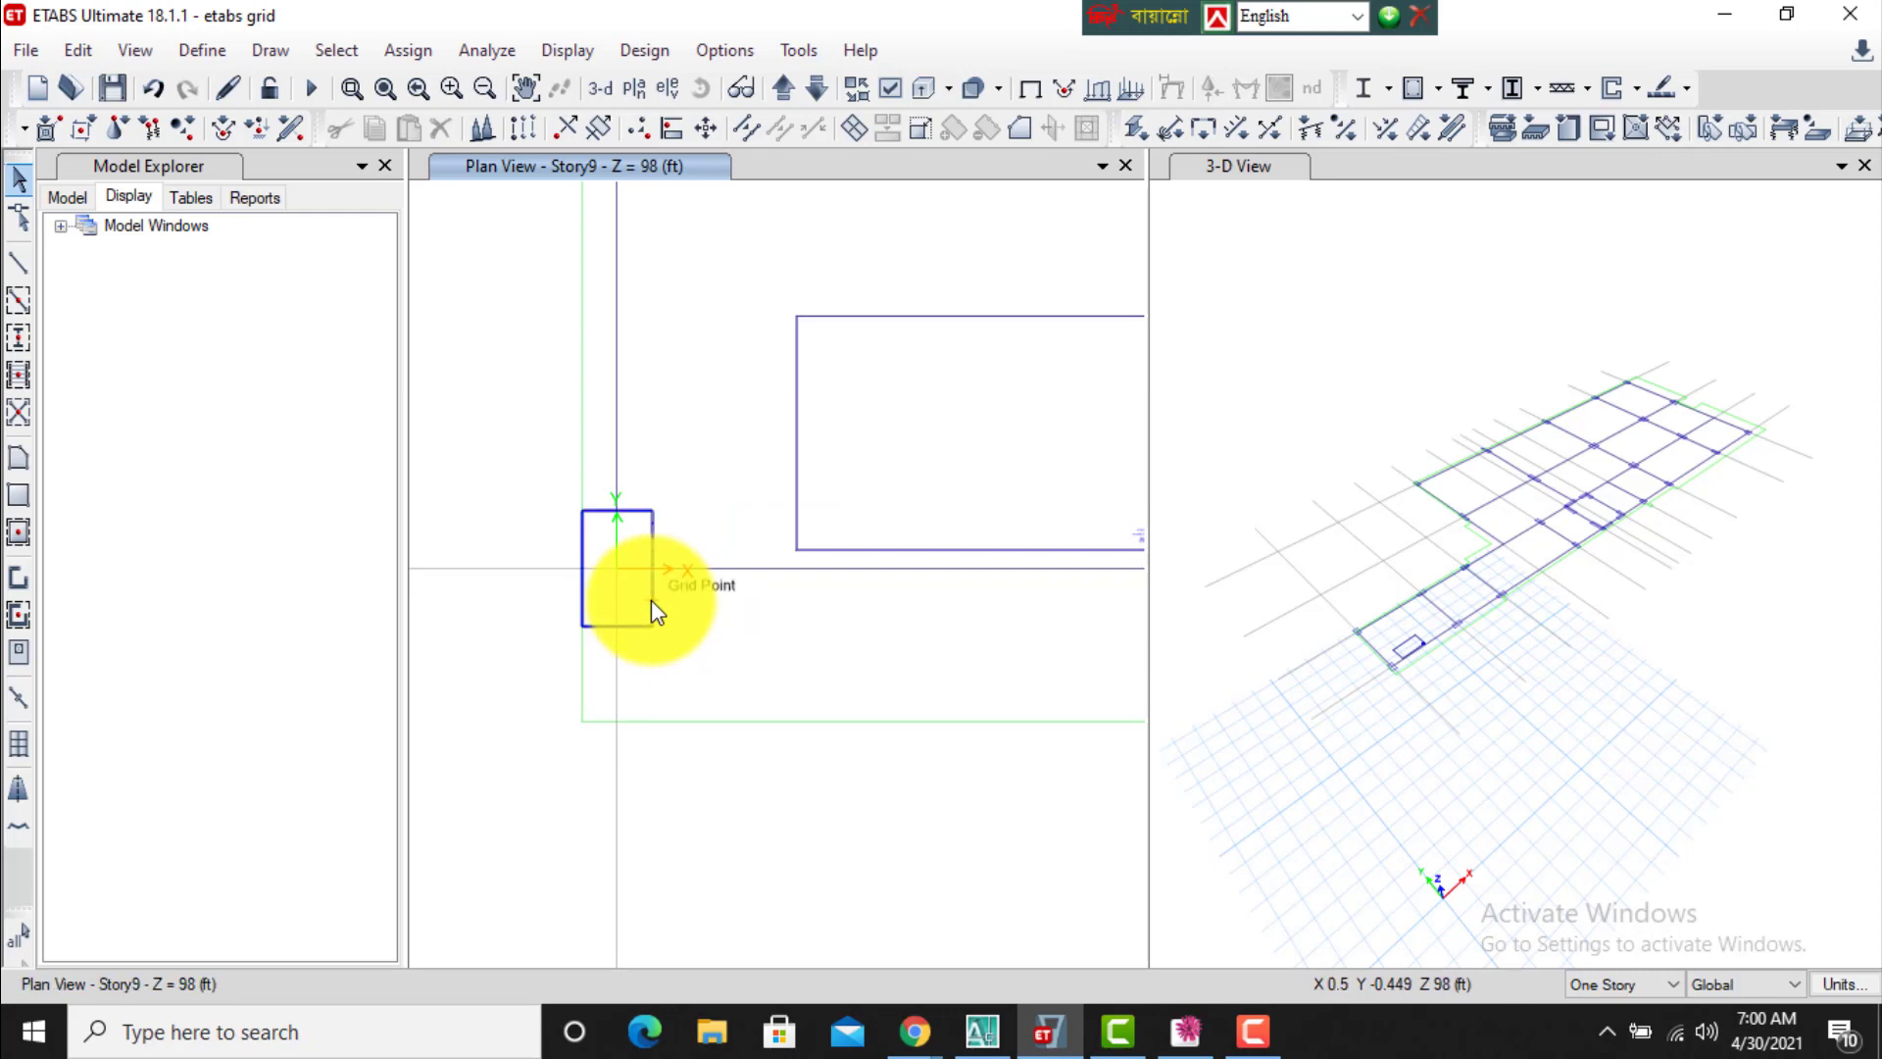
scroll(651, 600, down, 4)
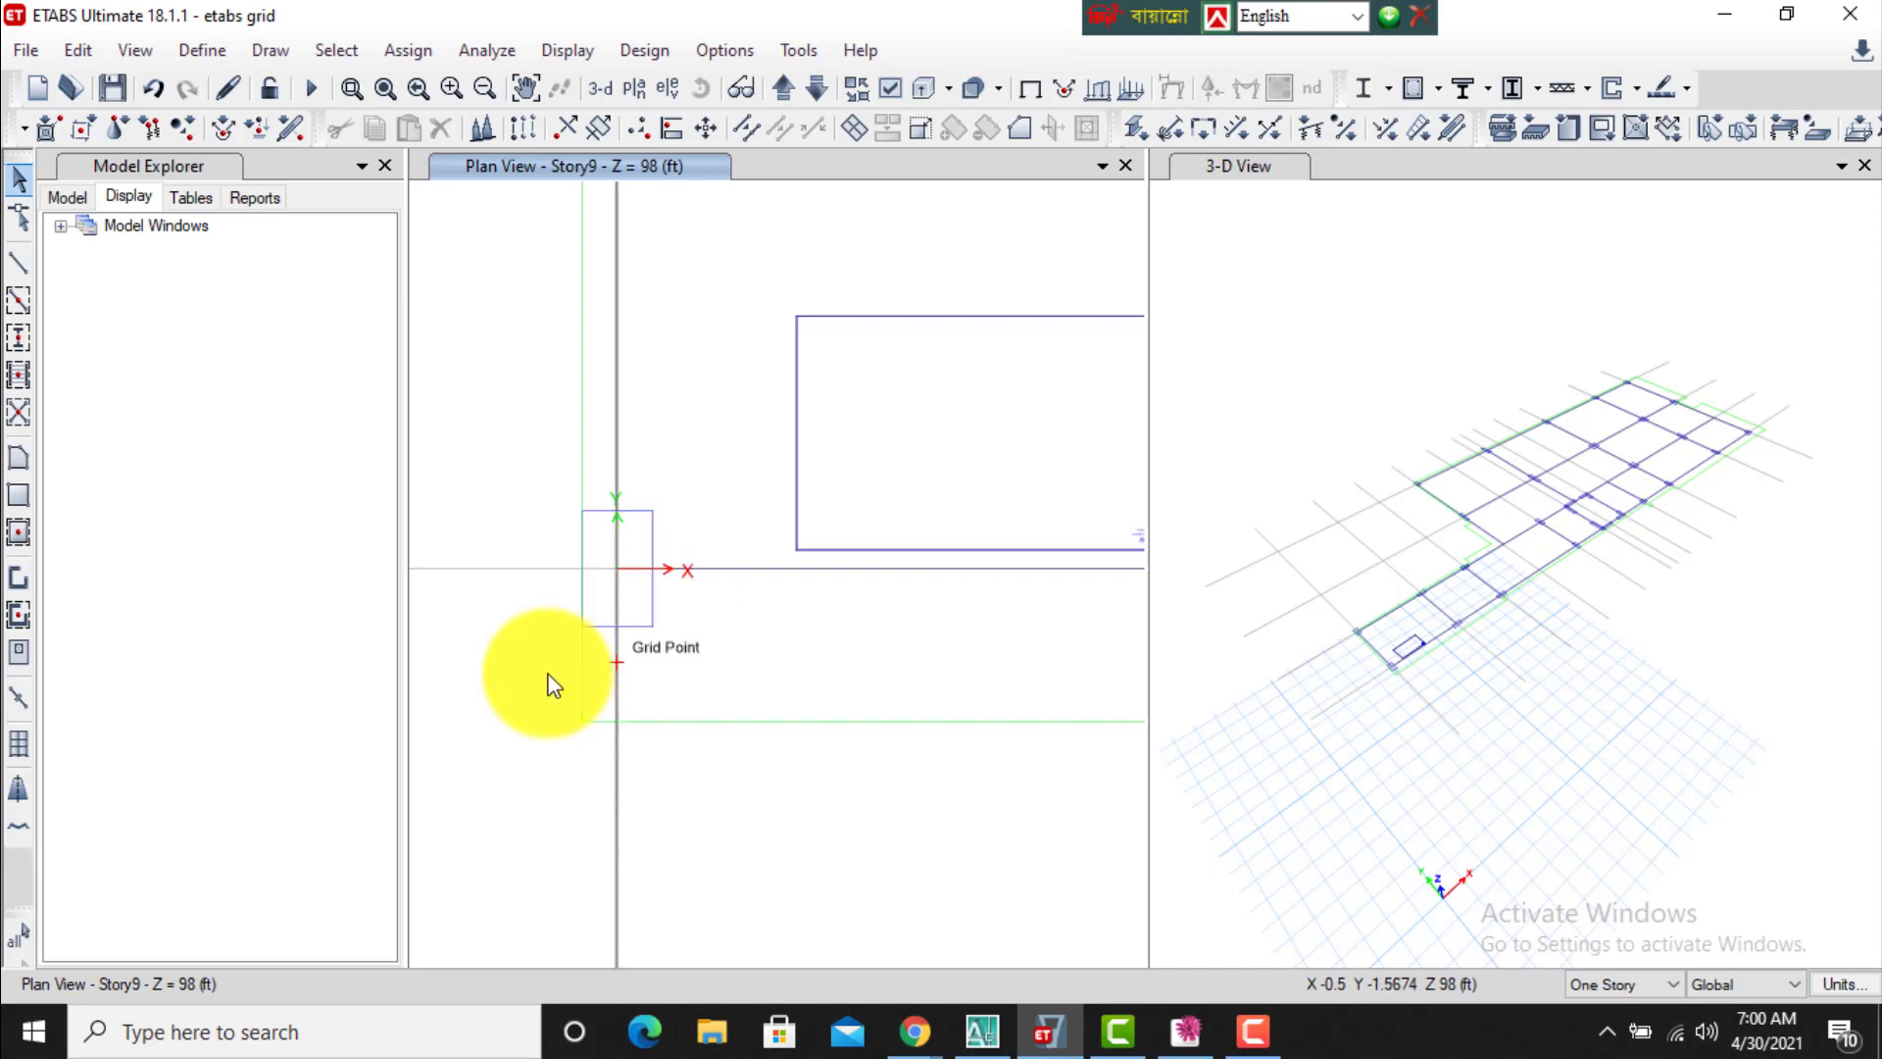
scroll(655, 645, up, 3)
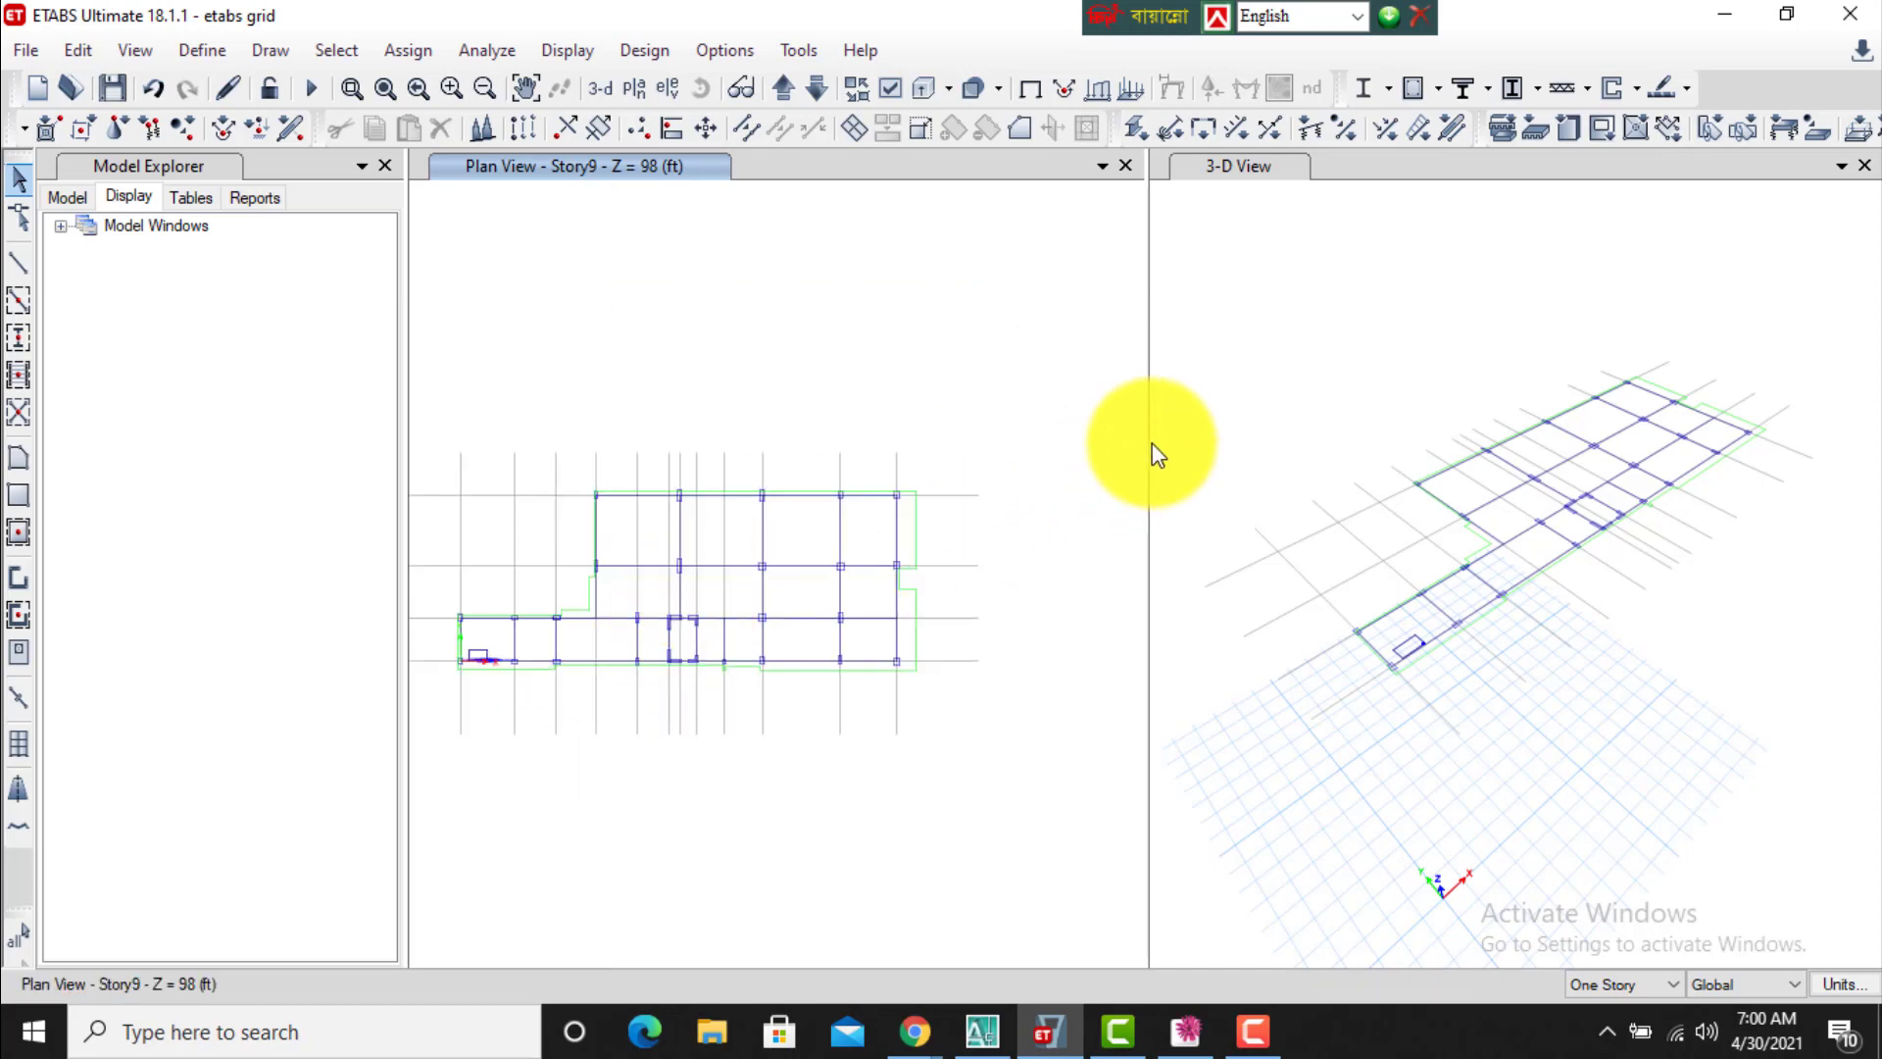
Widen the Story9 plan view pane at the expense of the 3-D view and make the plan view active.
drag(1149, 441, 1453, 425)
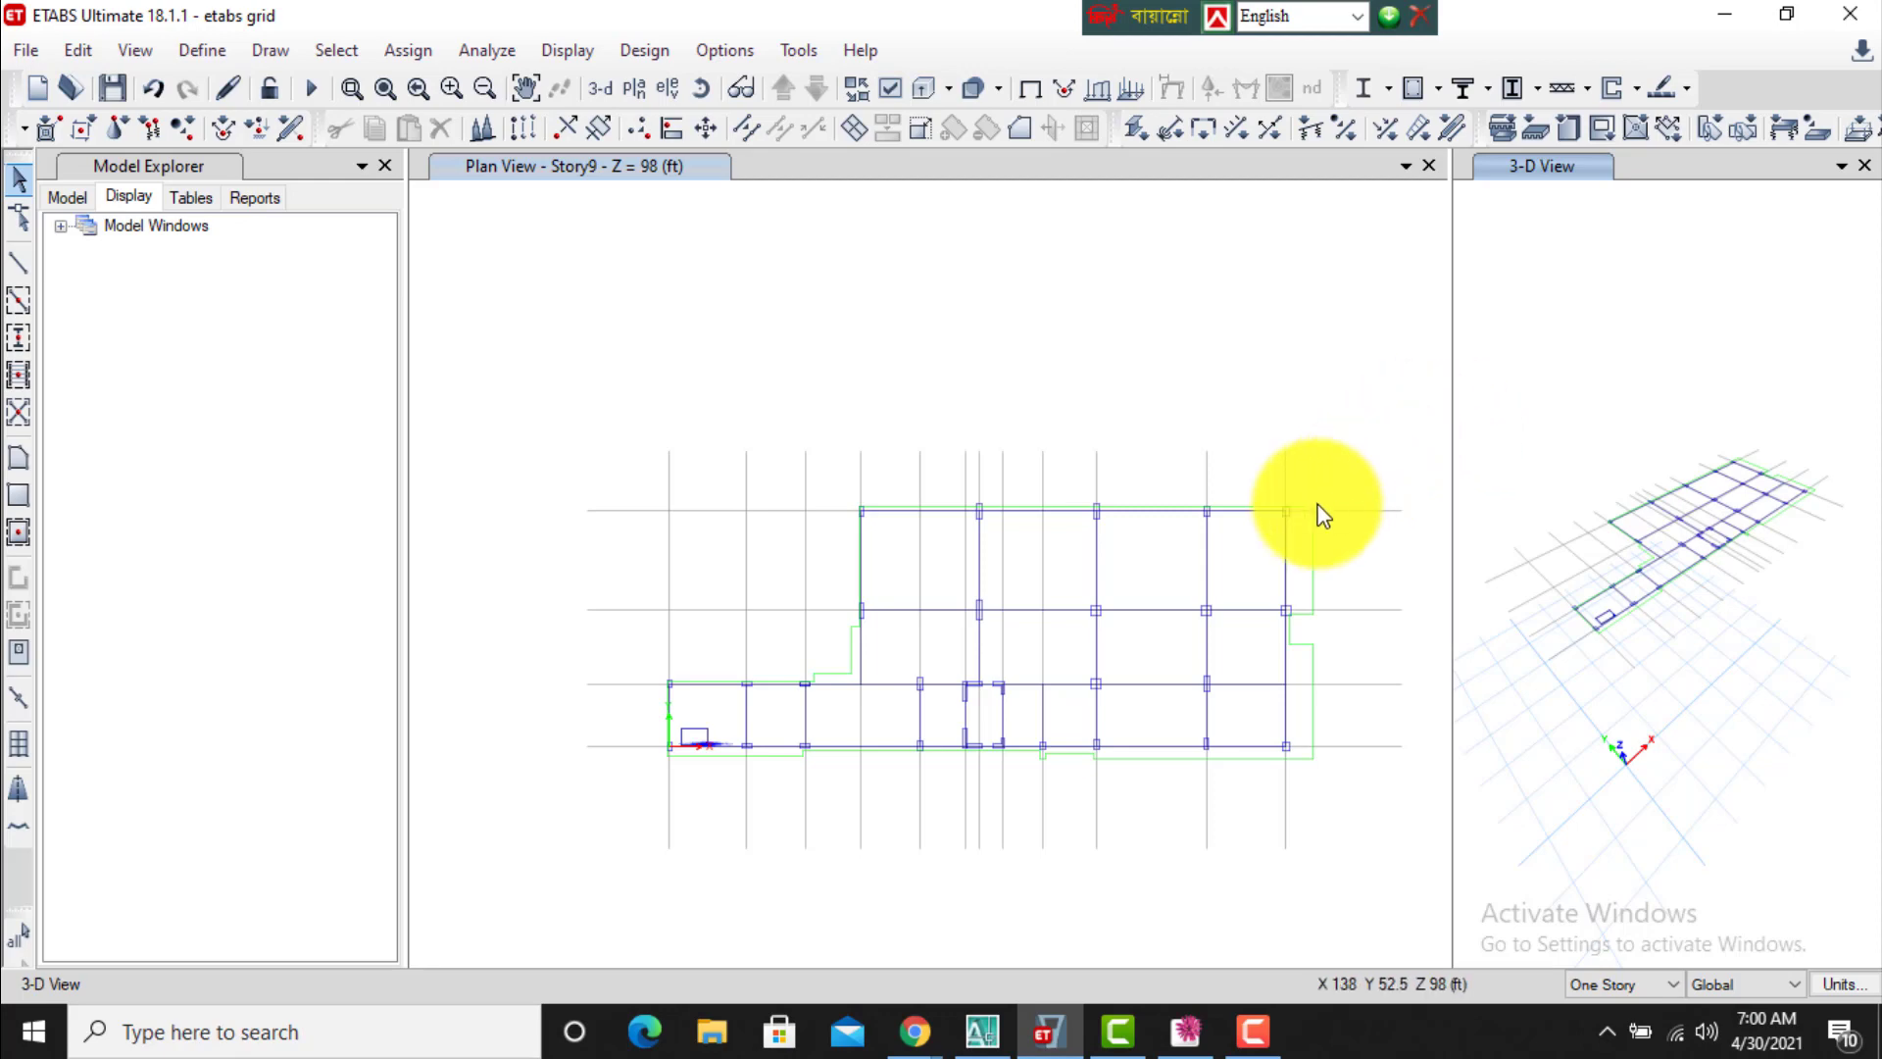
click(1344, 454)
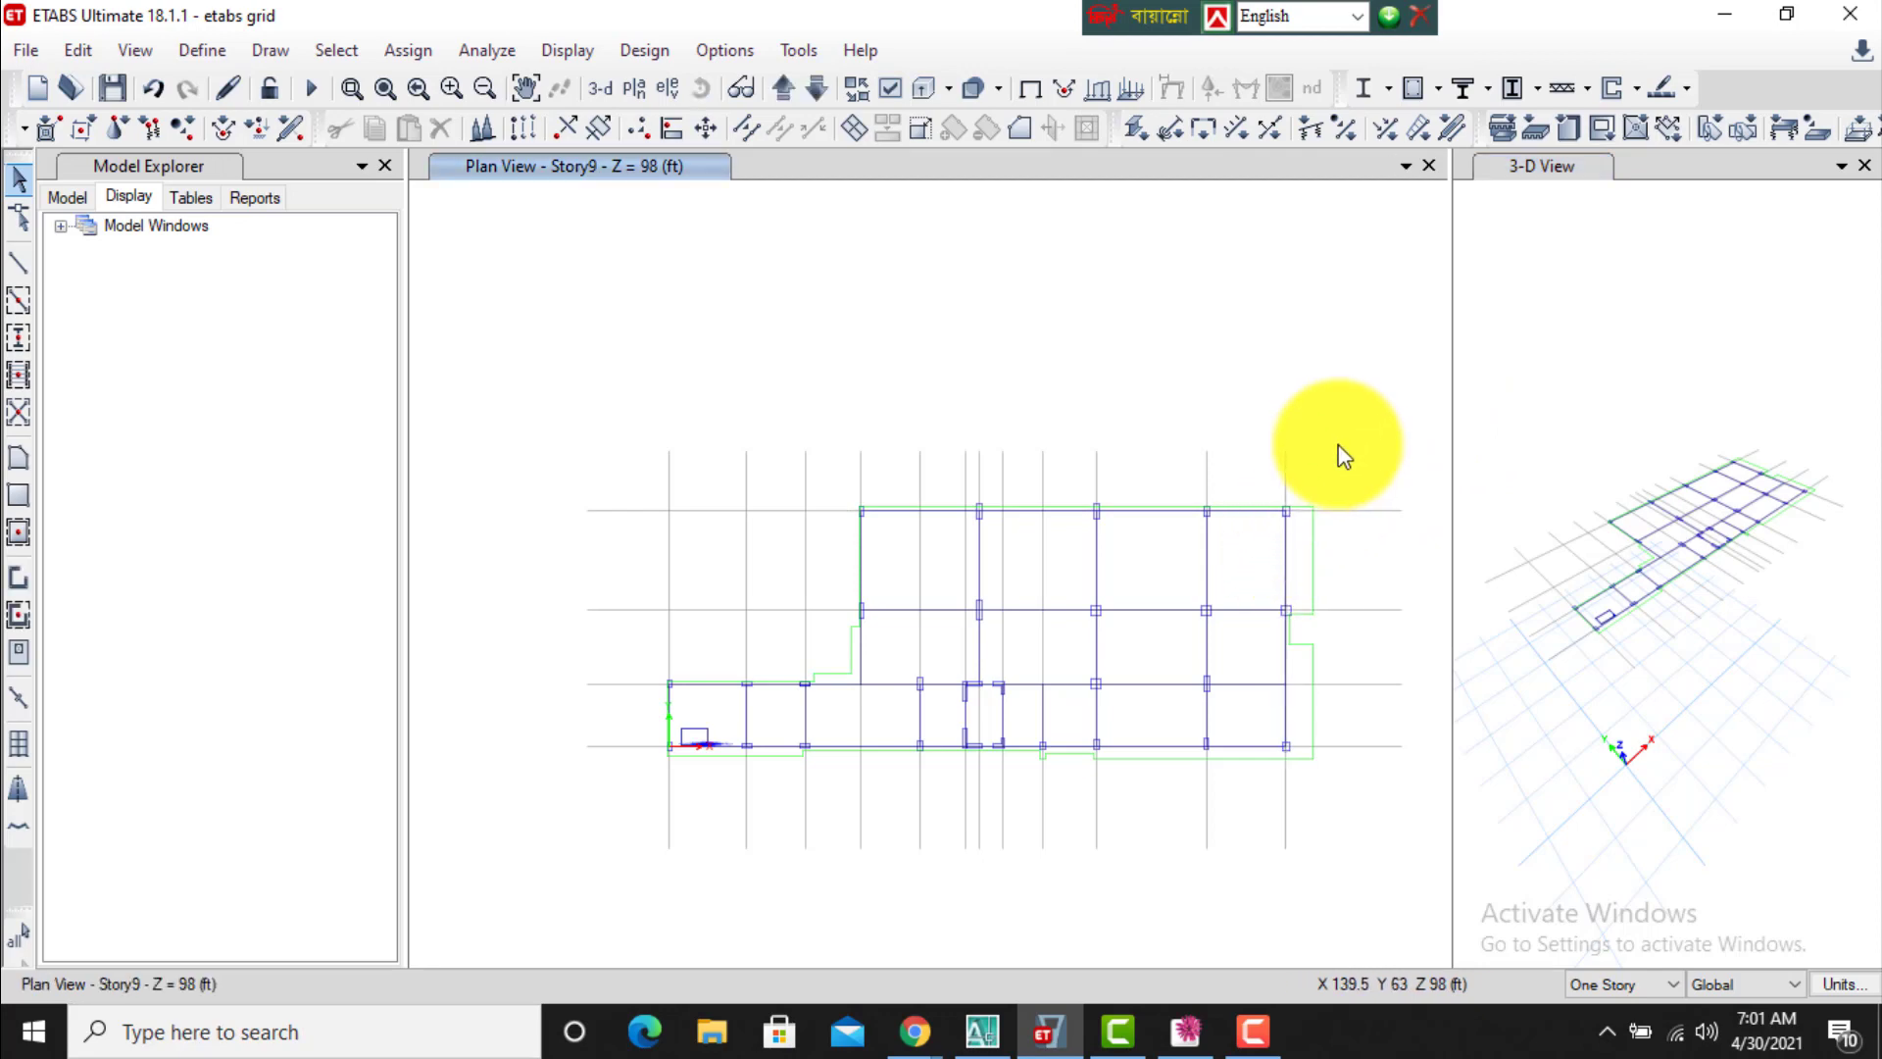
Save the etabs grid model, and save it again under the new name IMAGE TOWER ETABS.
click(29, 53)
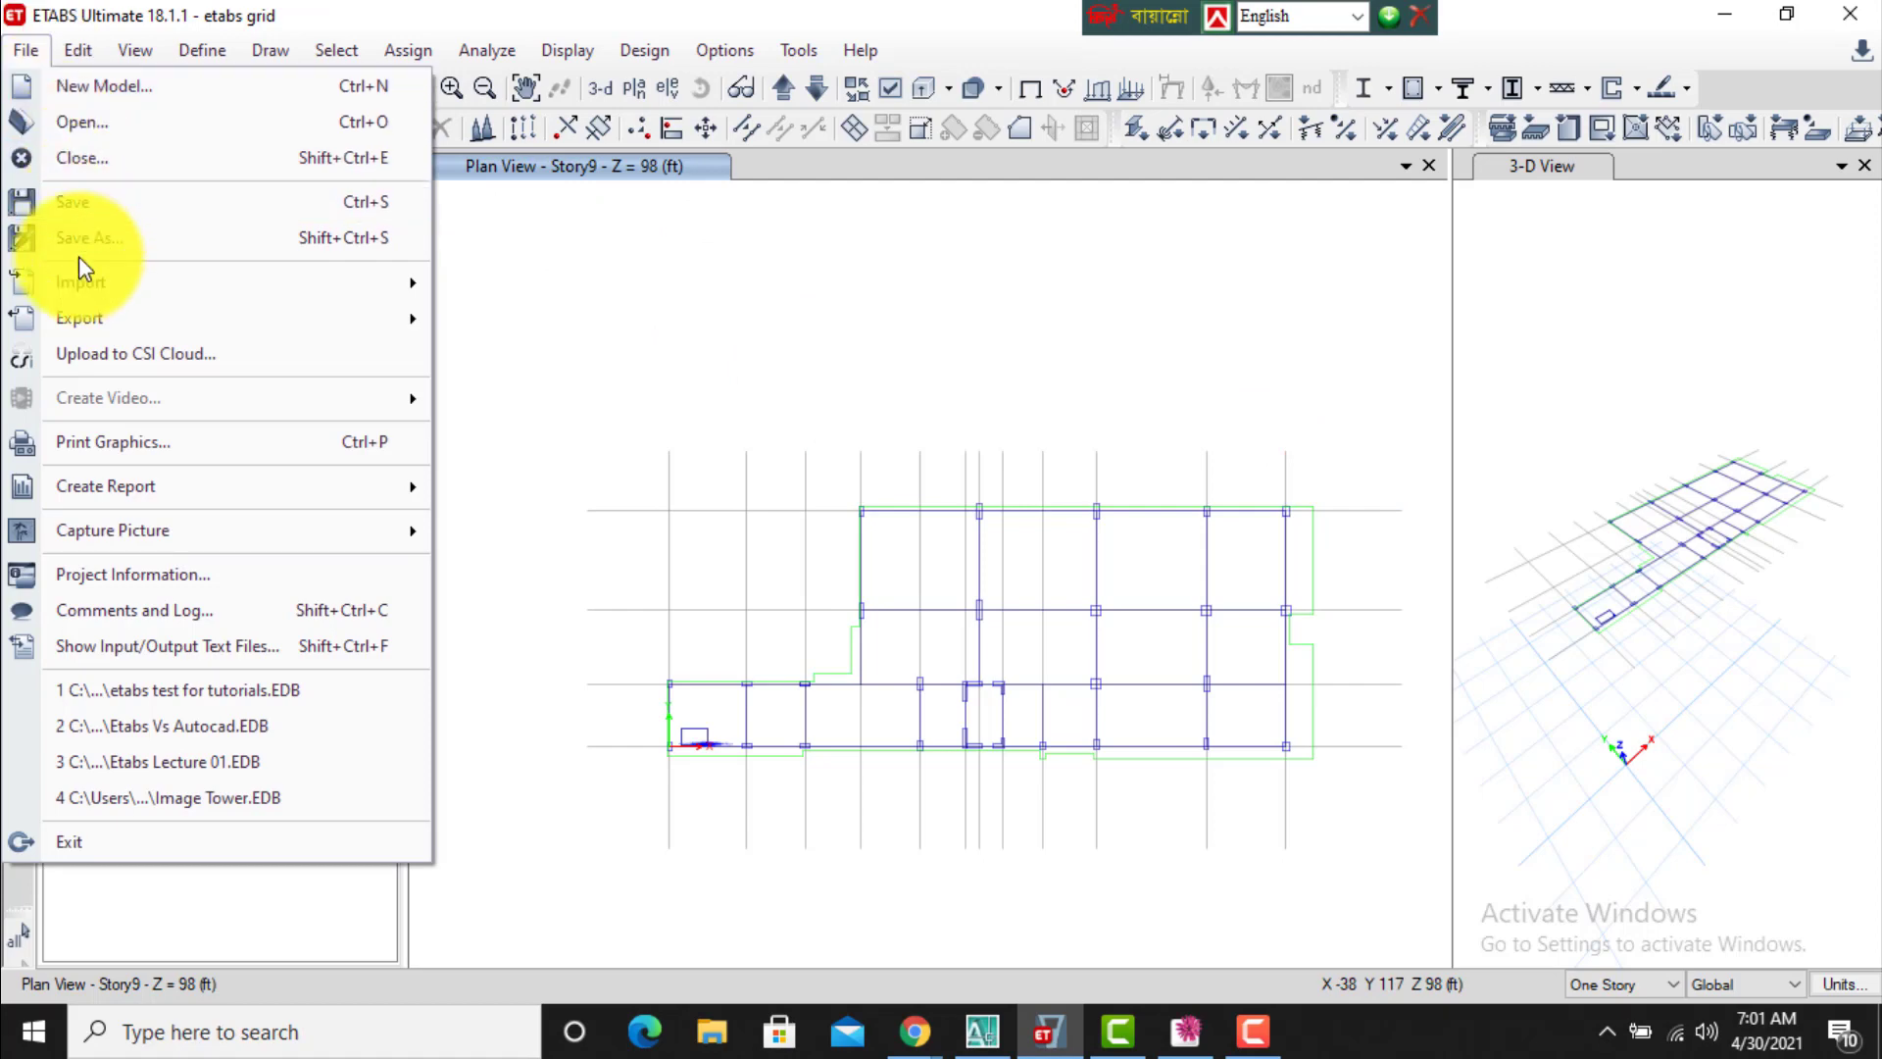
click(74, 202)
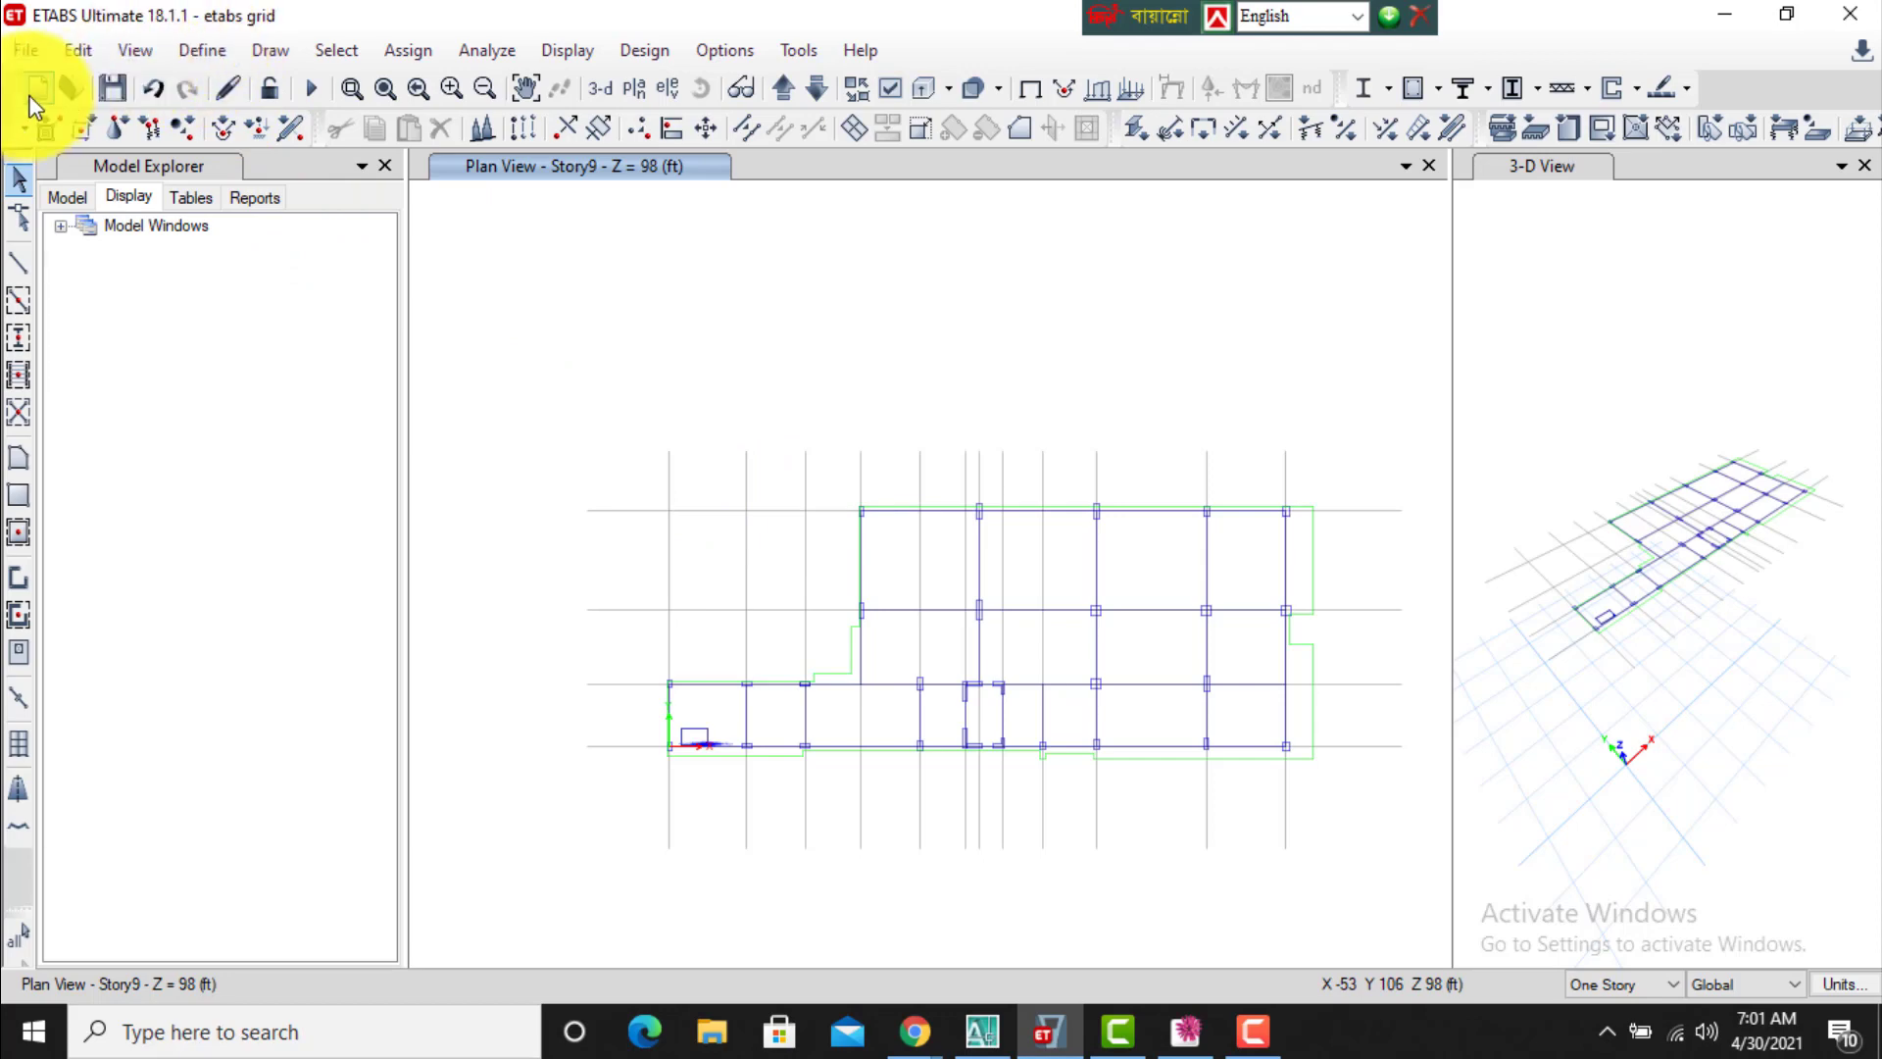
click(34, 55)
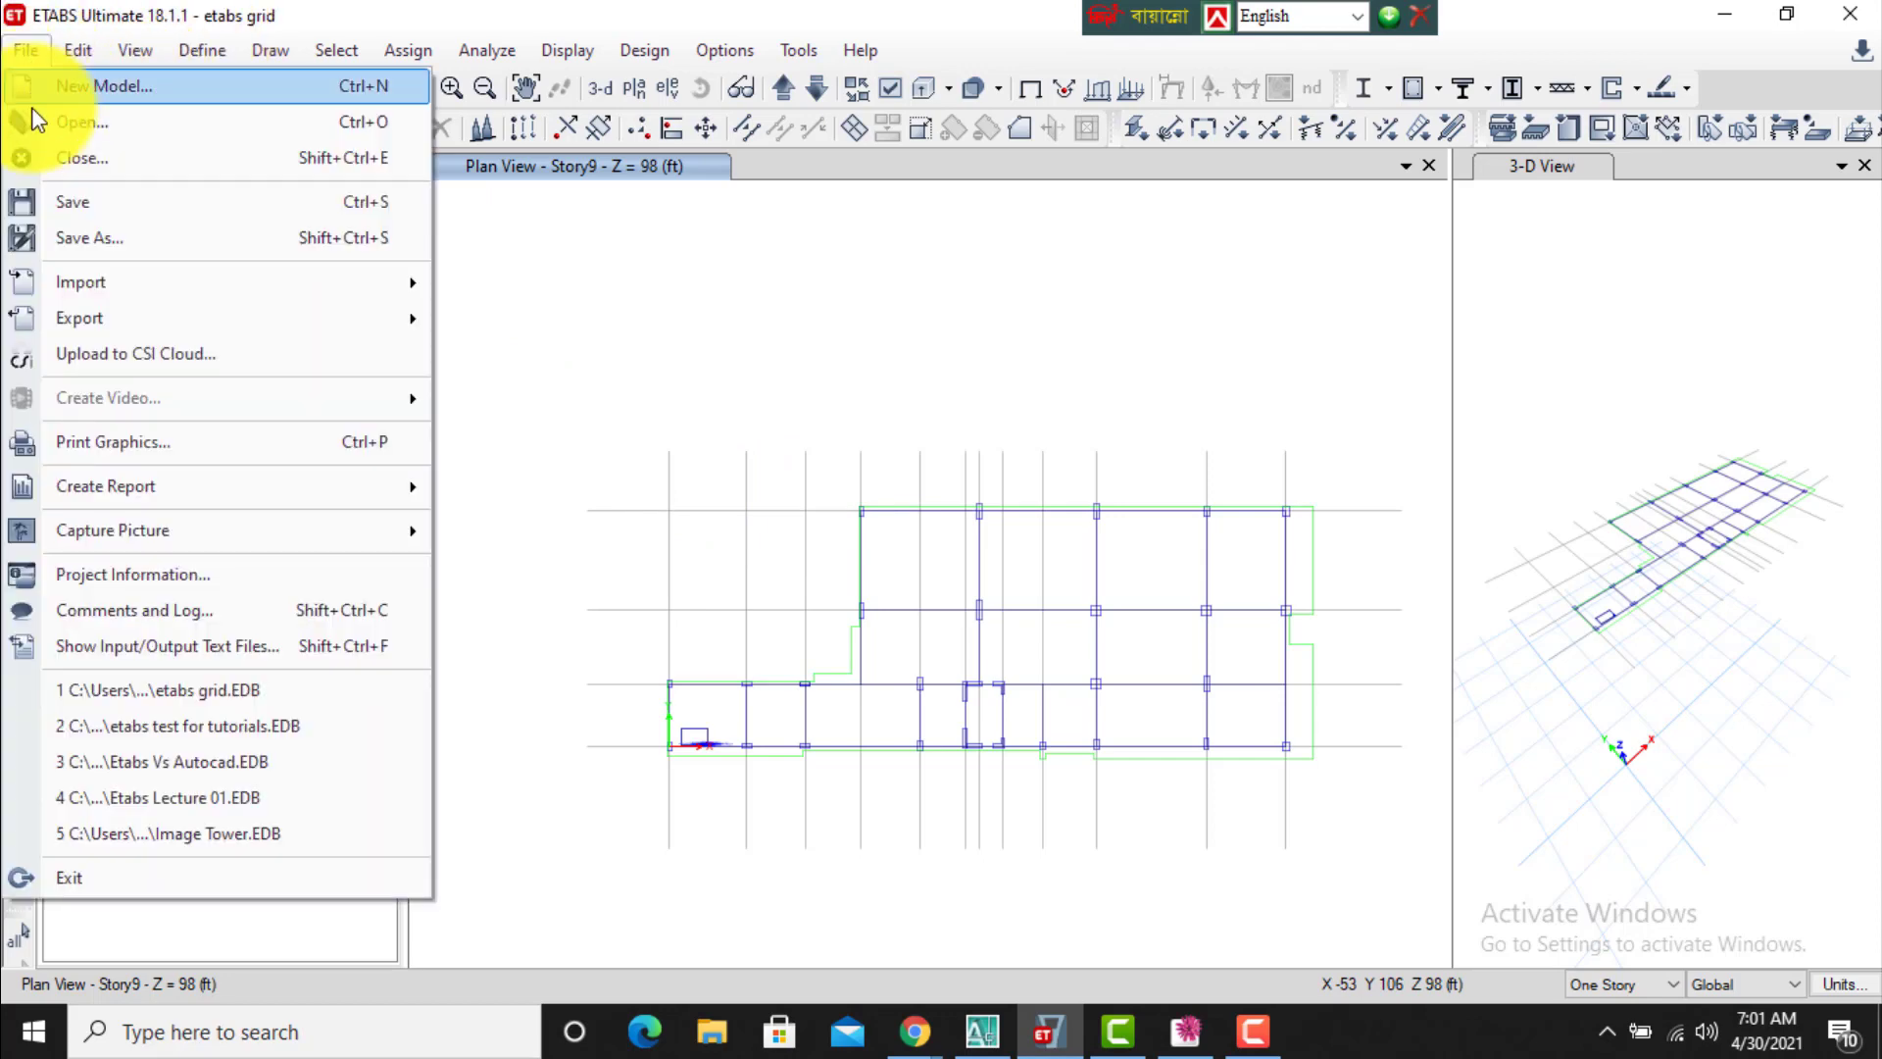
click(106, 232)
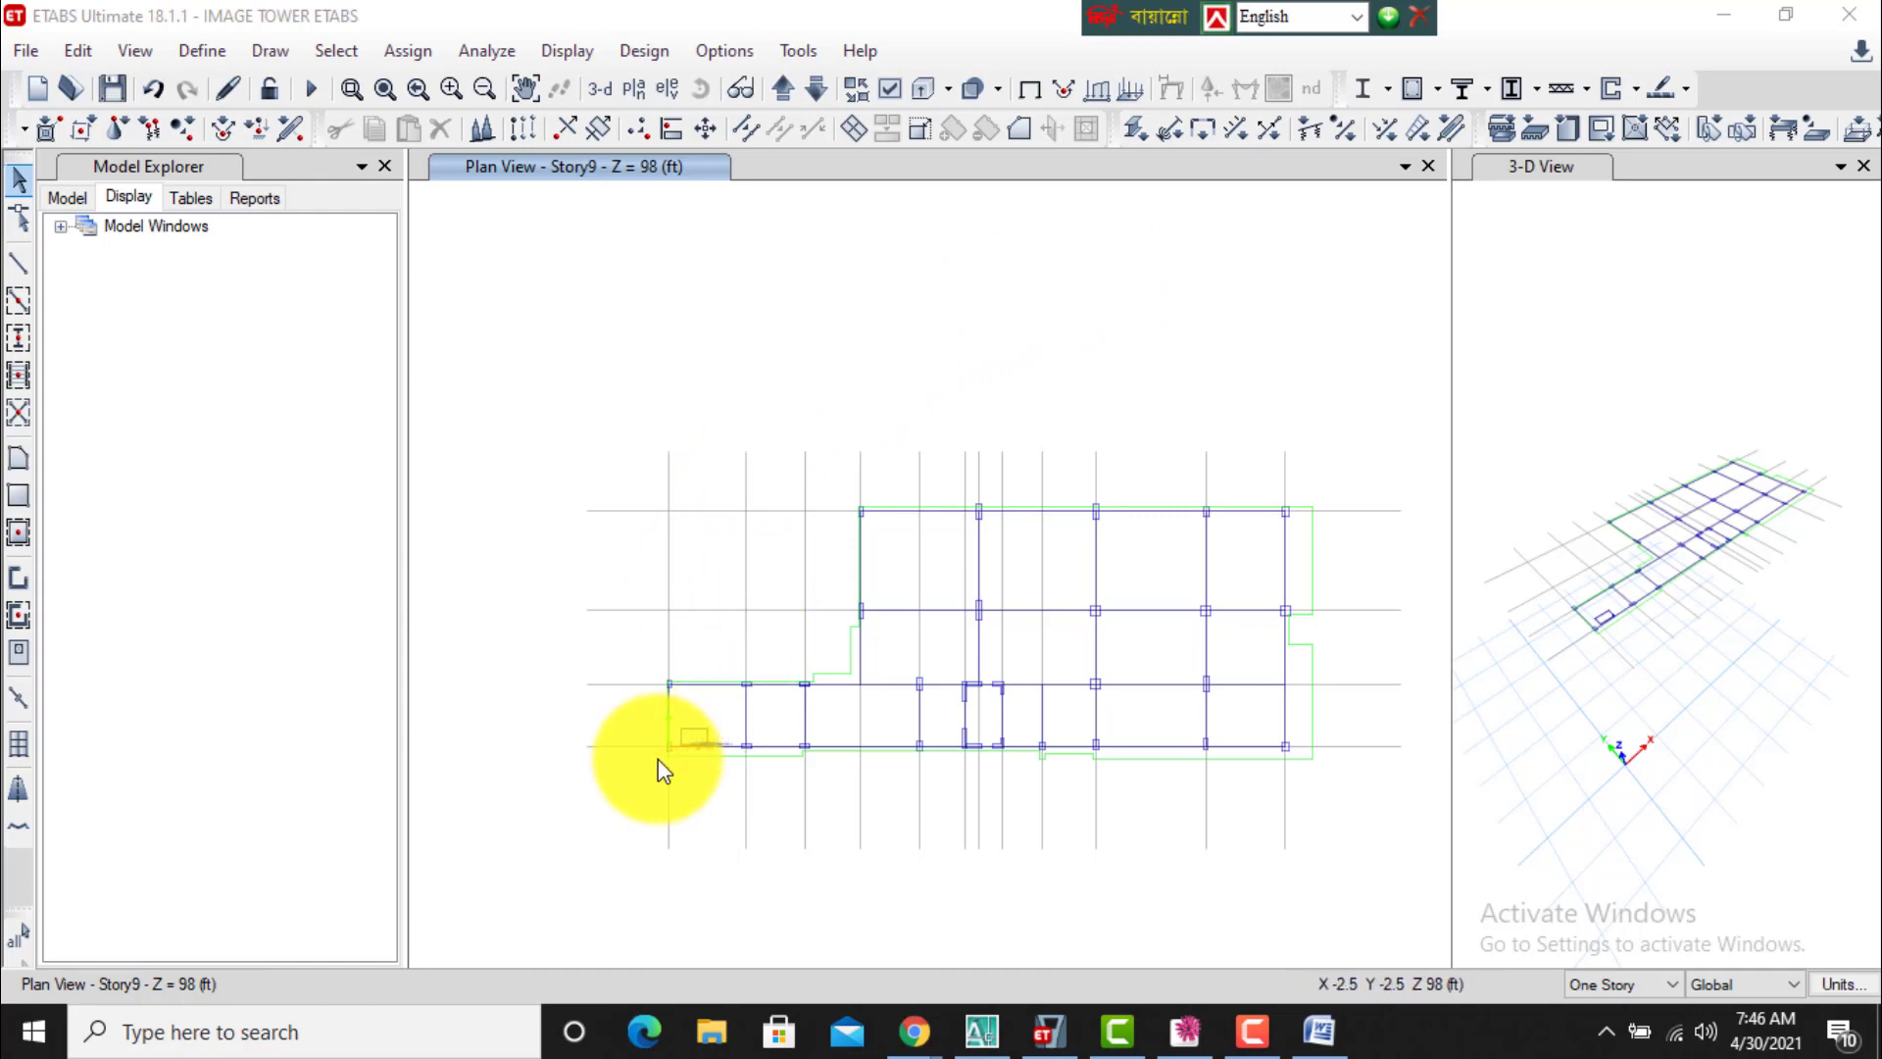
Examine the imported plan's corner columns against the global origin, and check whether its lines can be selected as objects.
scroll(660, 763, up, 3)
scroll(945, 516, up, 2)
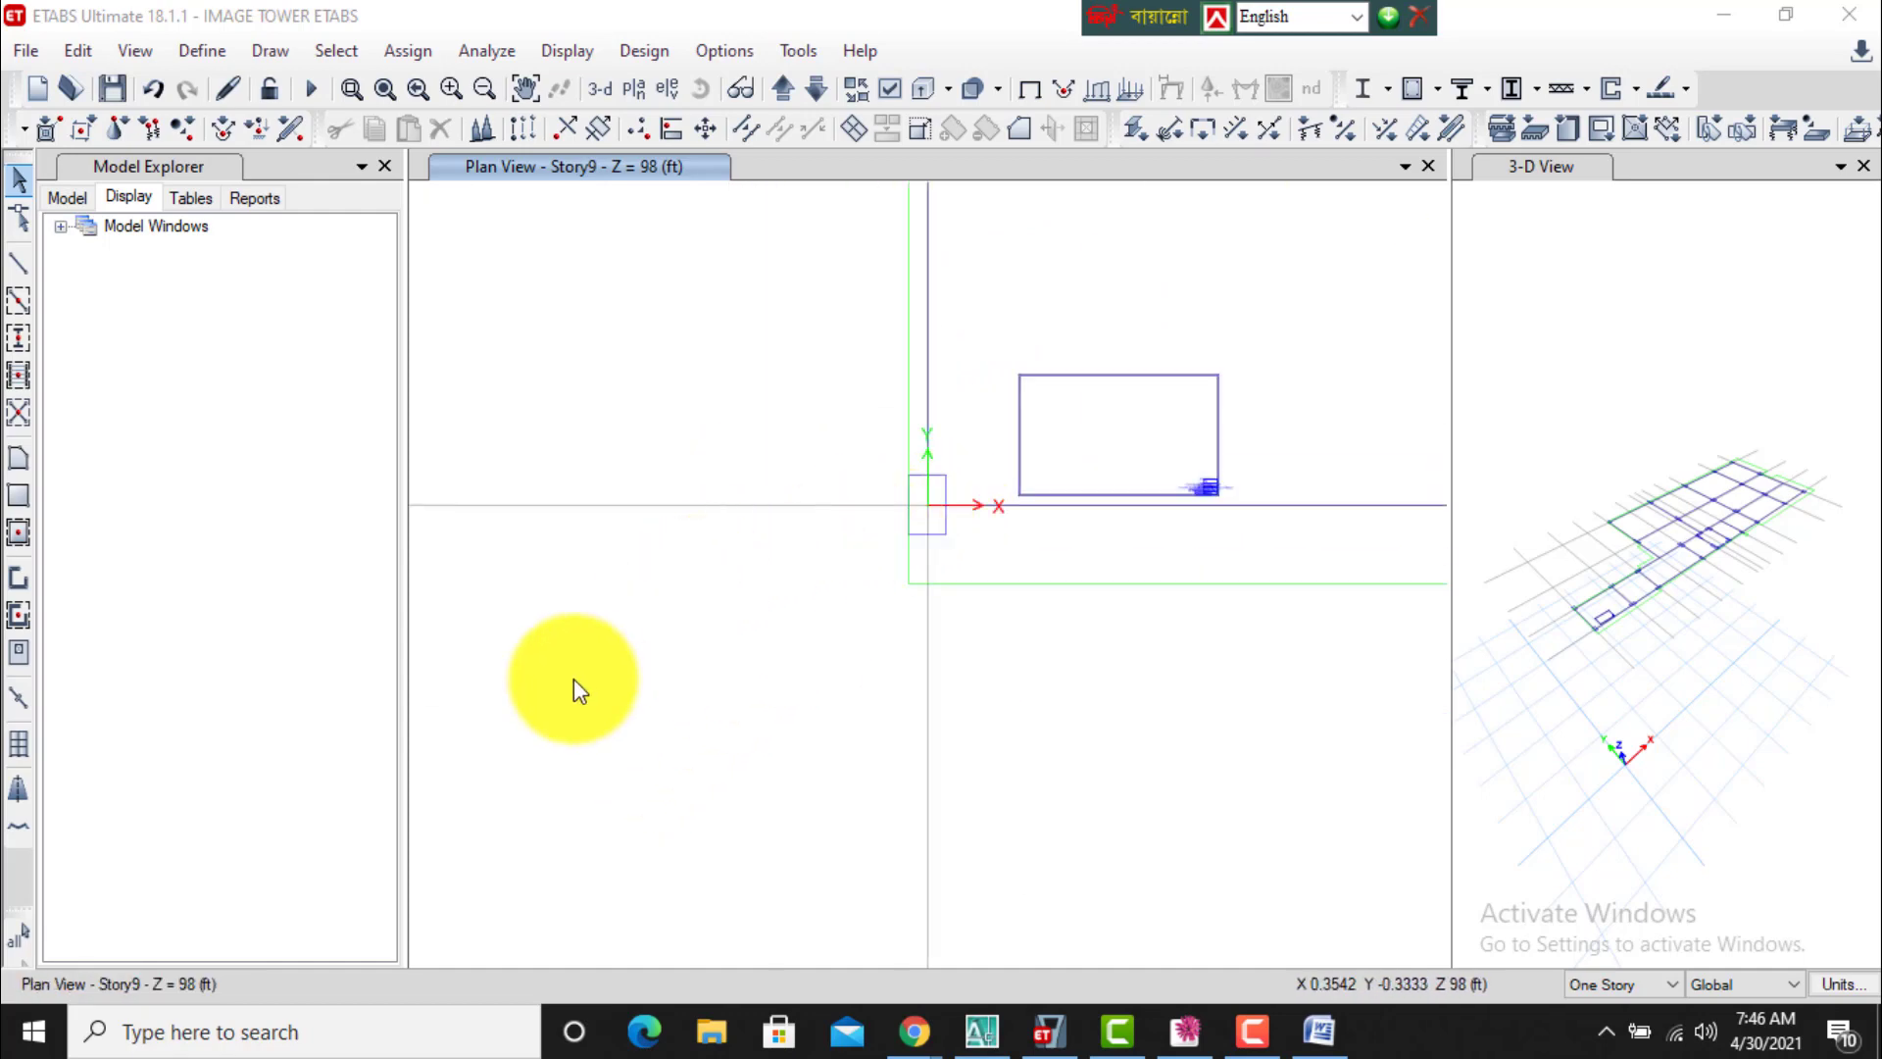
scroll(564, 667, down, 3)
middle_drag(771, 568, 757, 687)
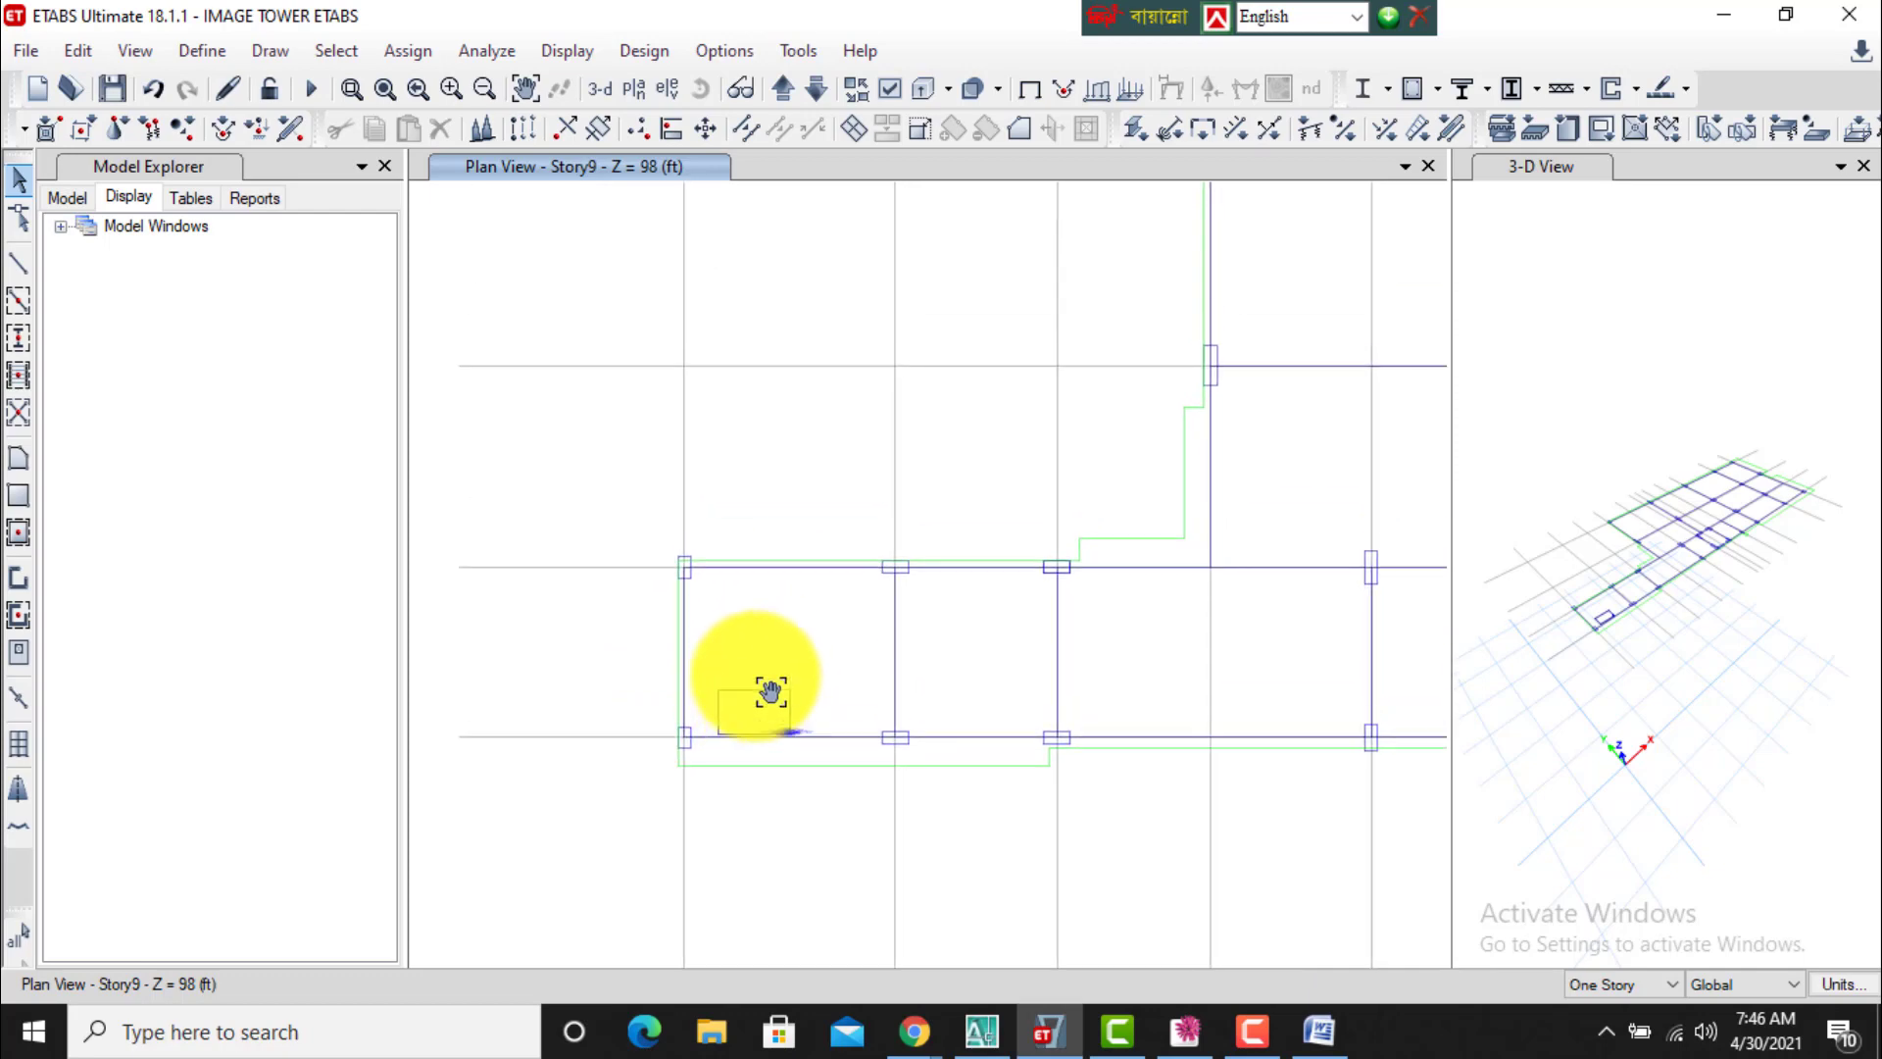
scroll(737, 692, down, 3)
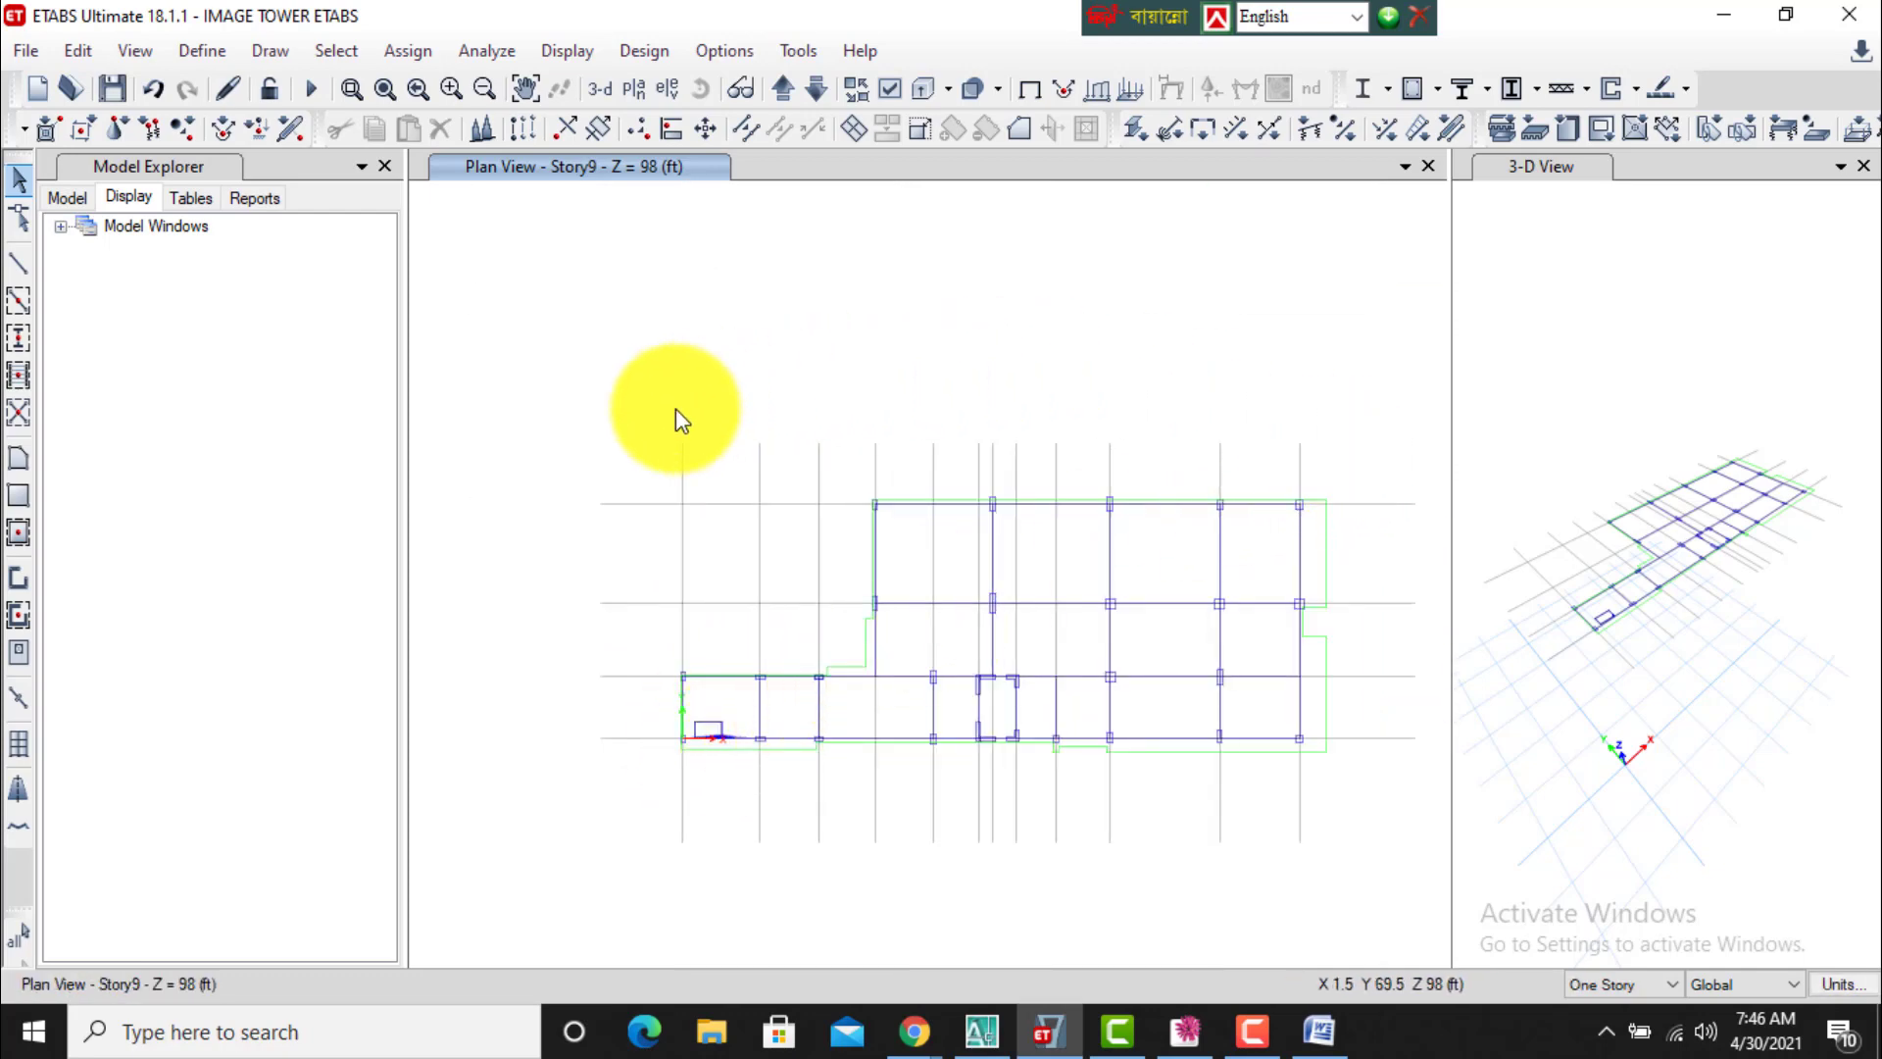
drag(599, 370, 1422, 854)
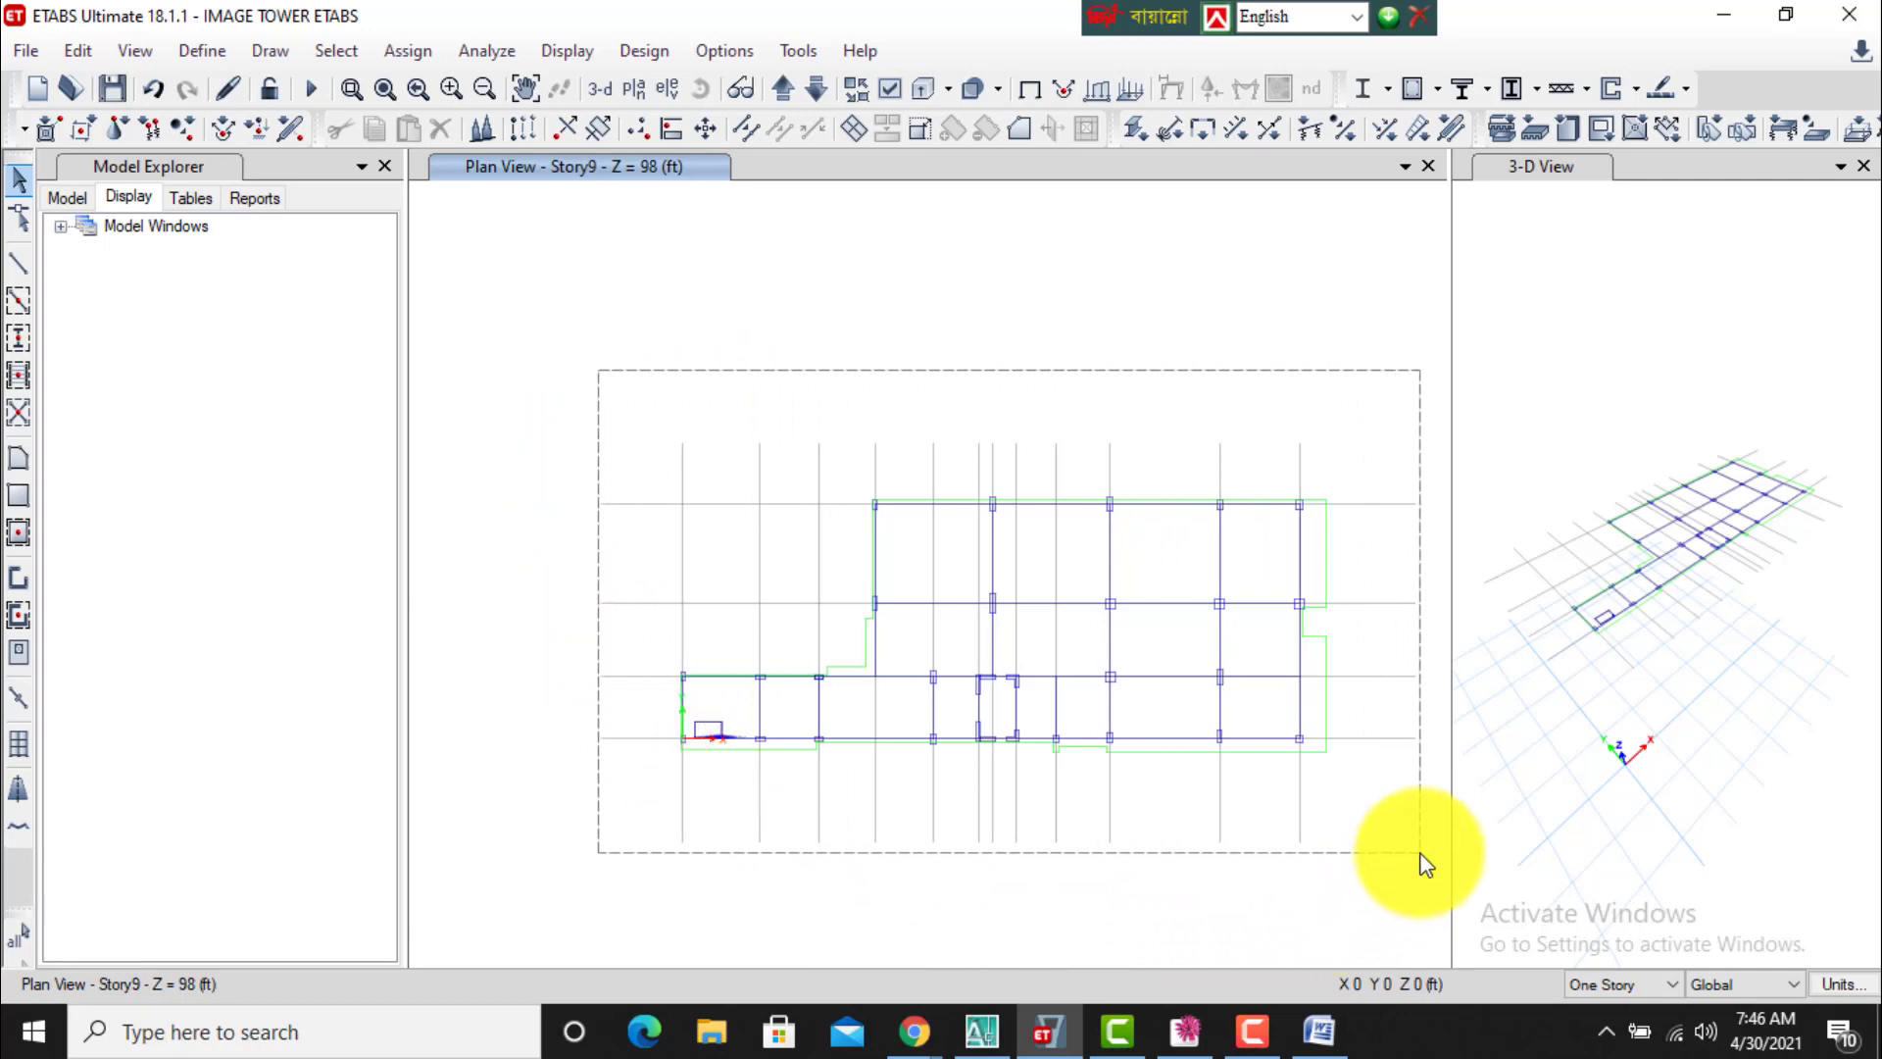
drag(1421, 853, 1421, 854)
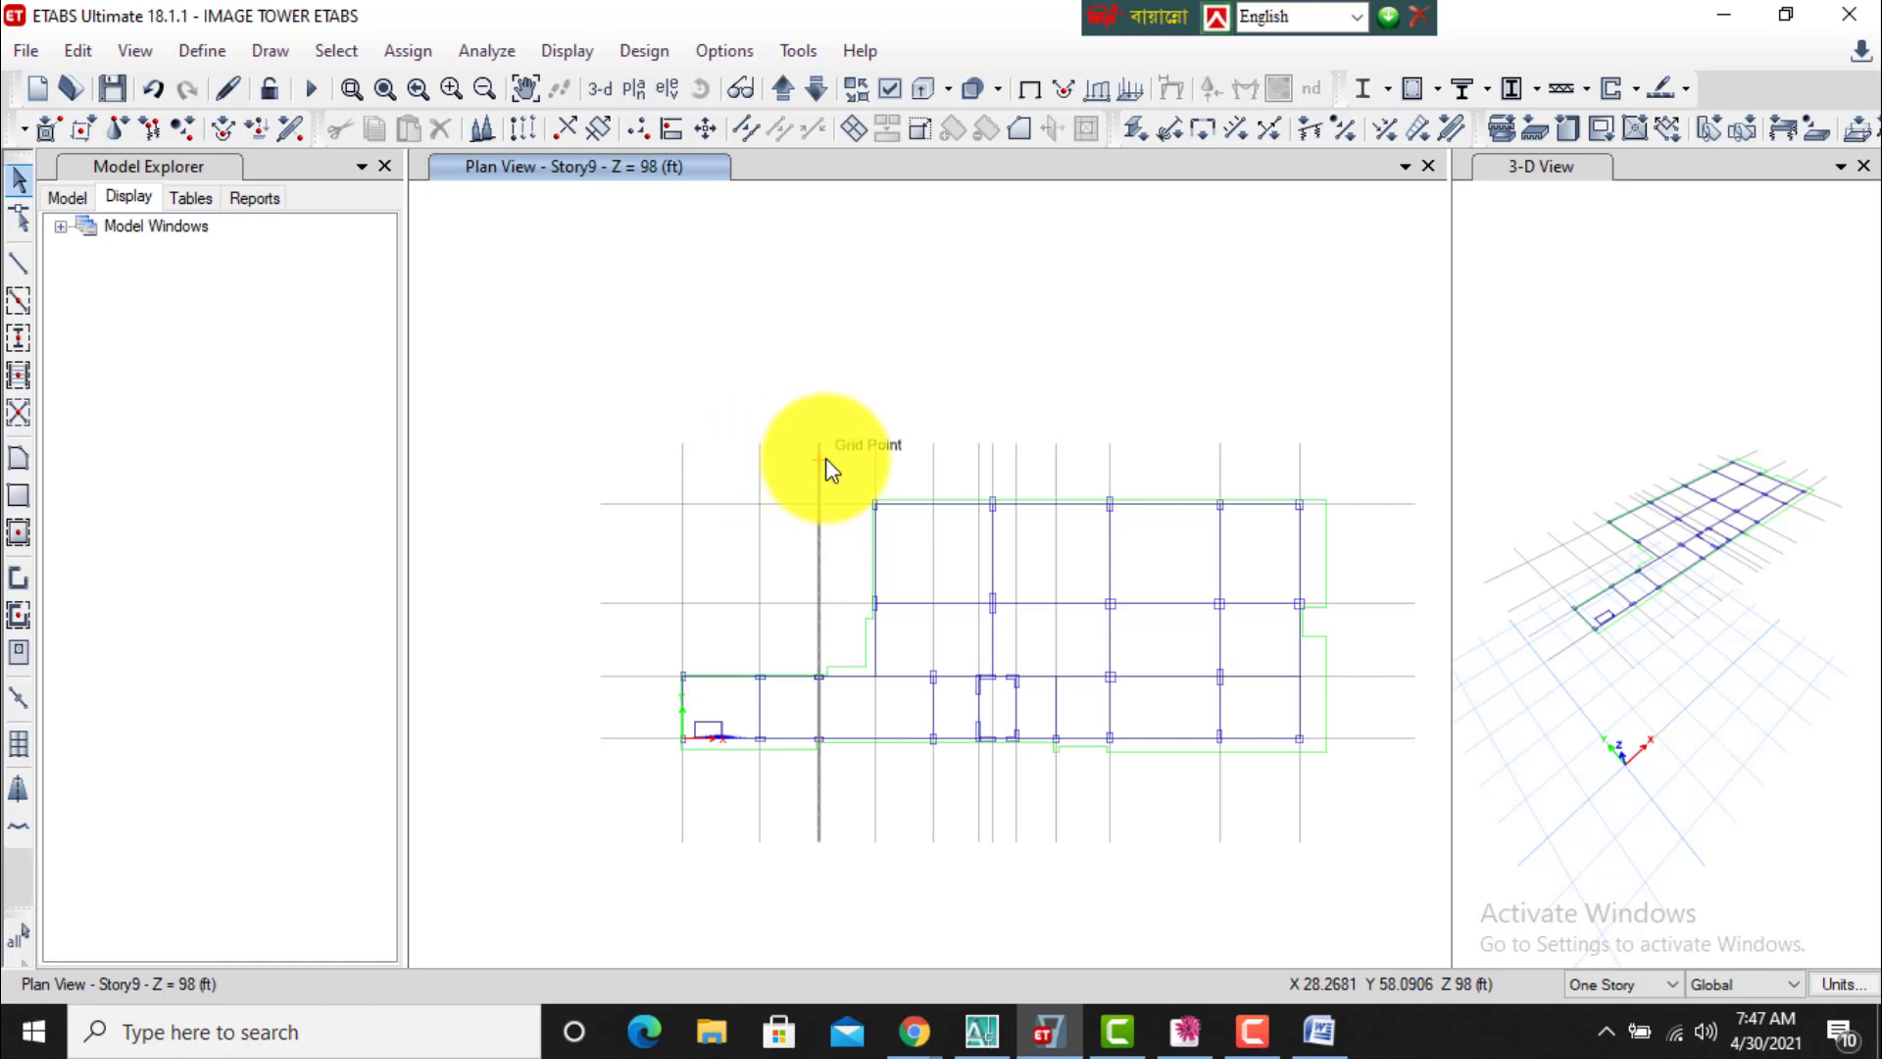
scroll(909, 502, up, 5)
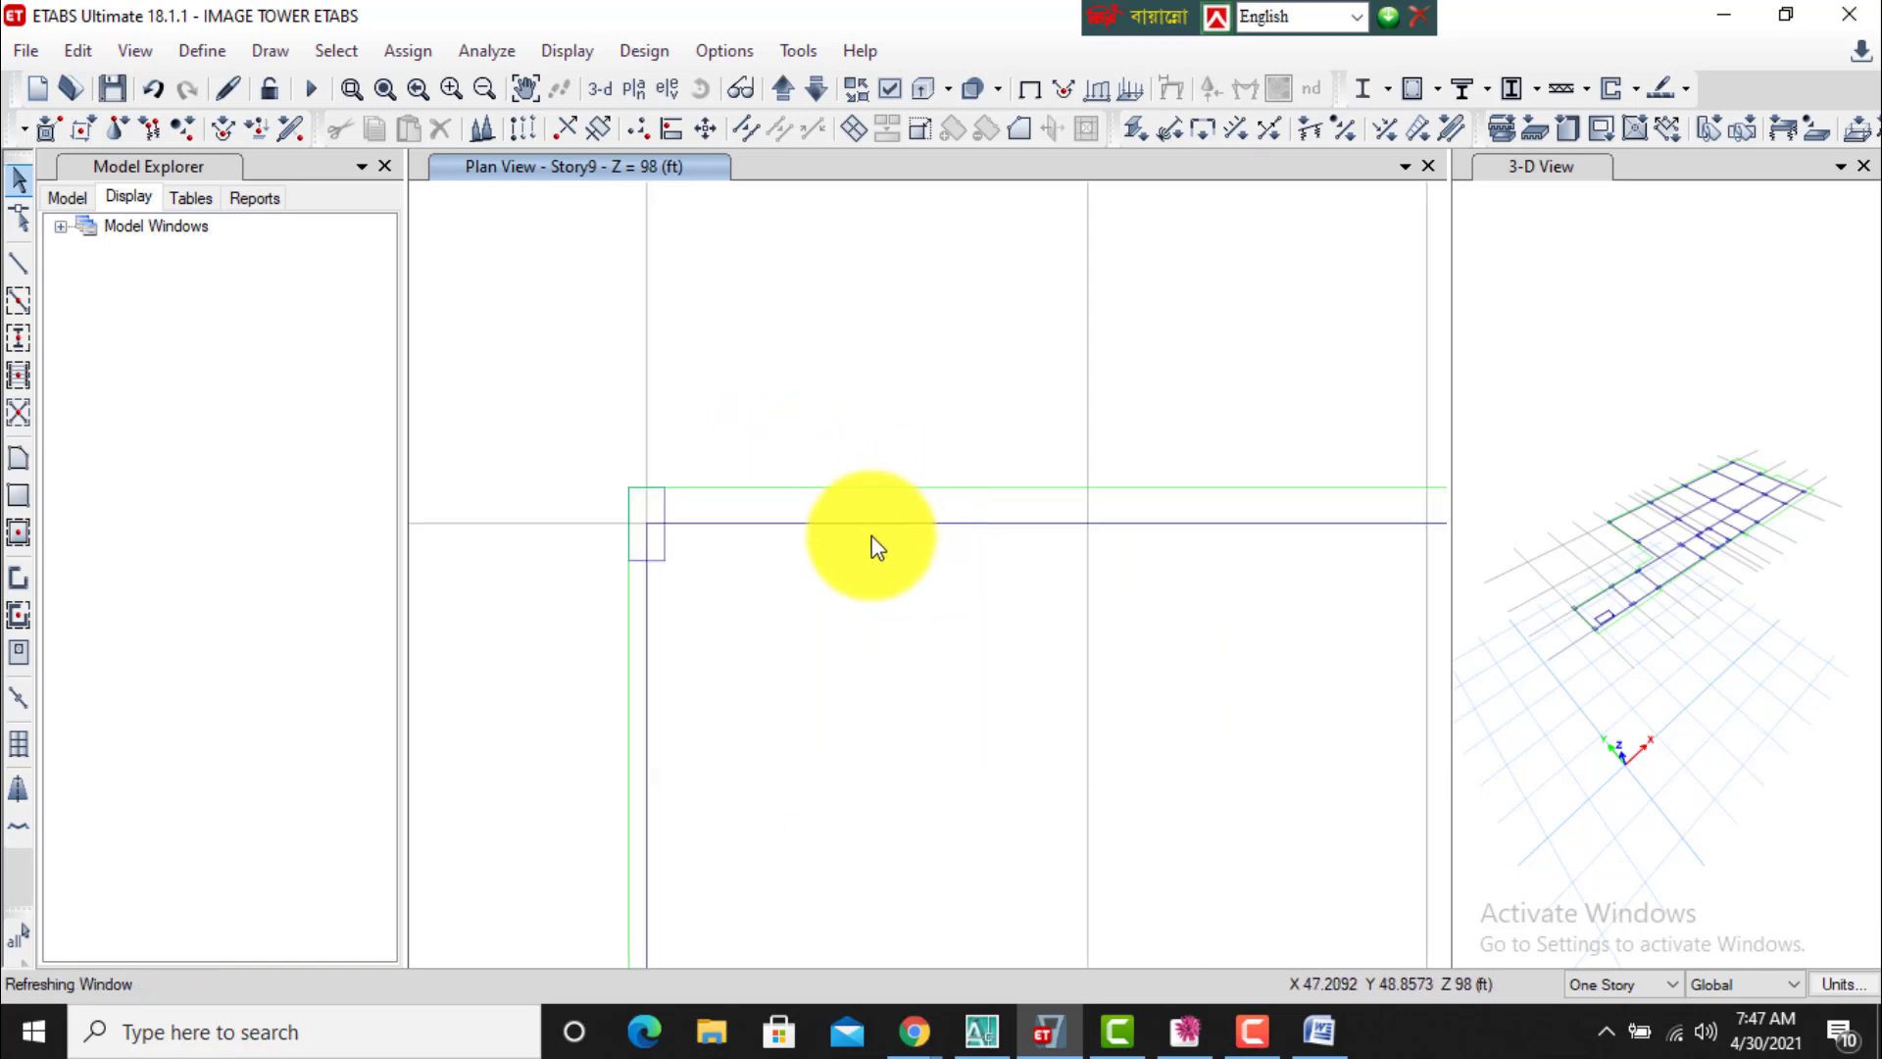
click(708, 522)
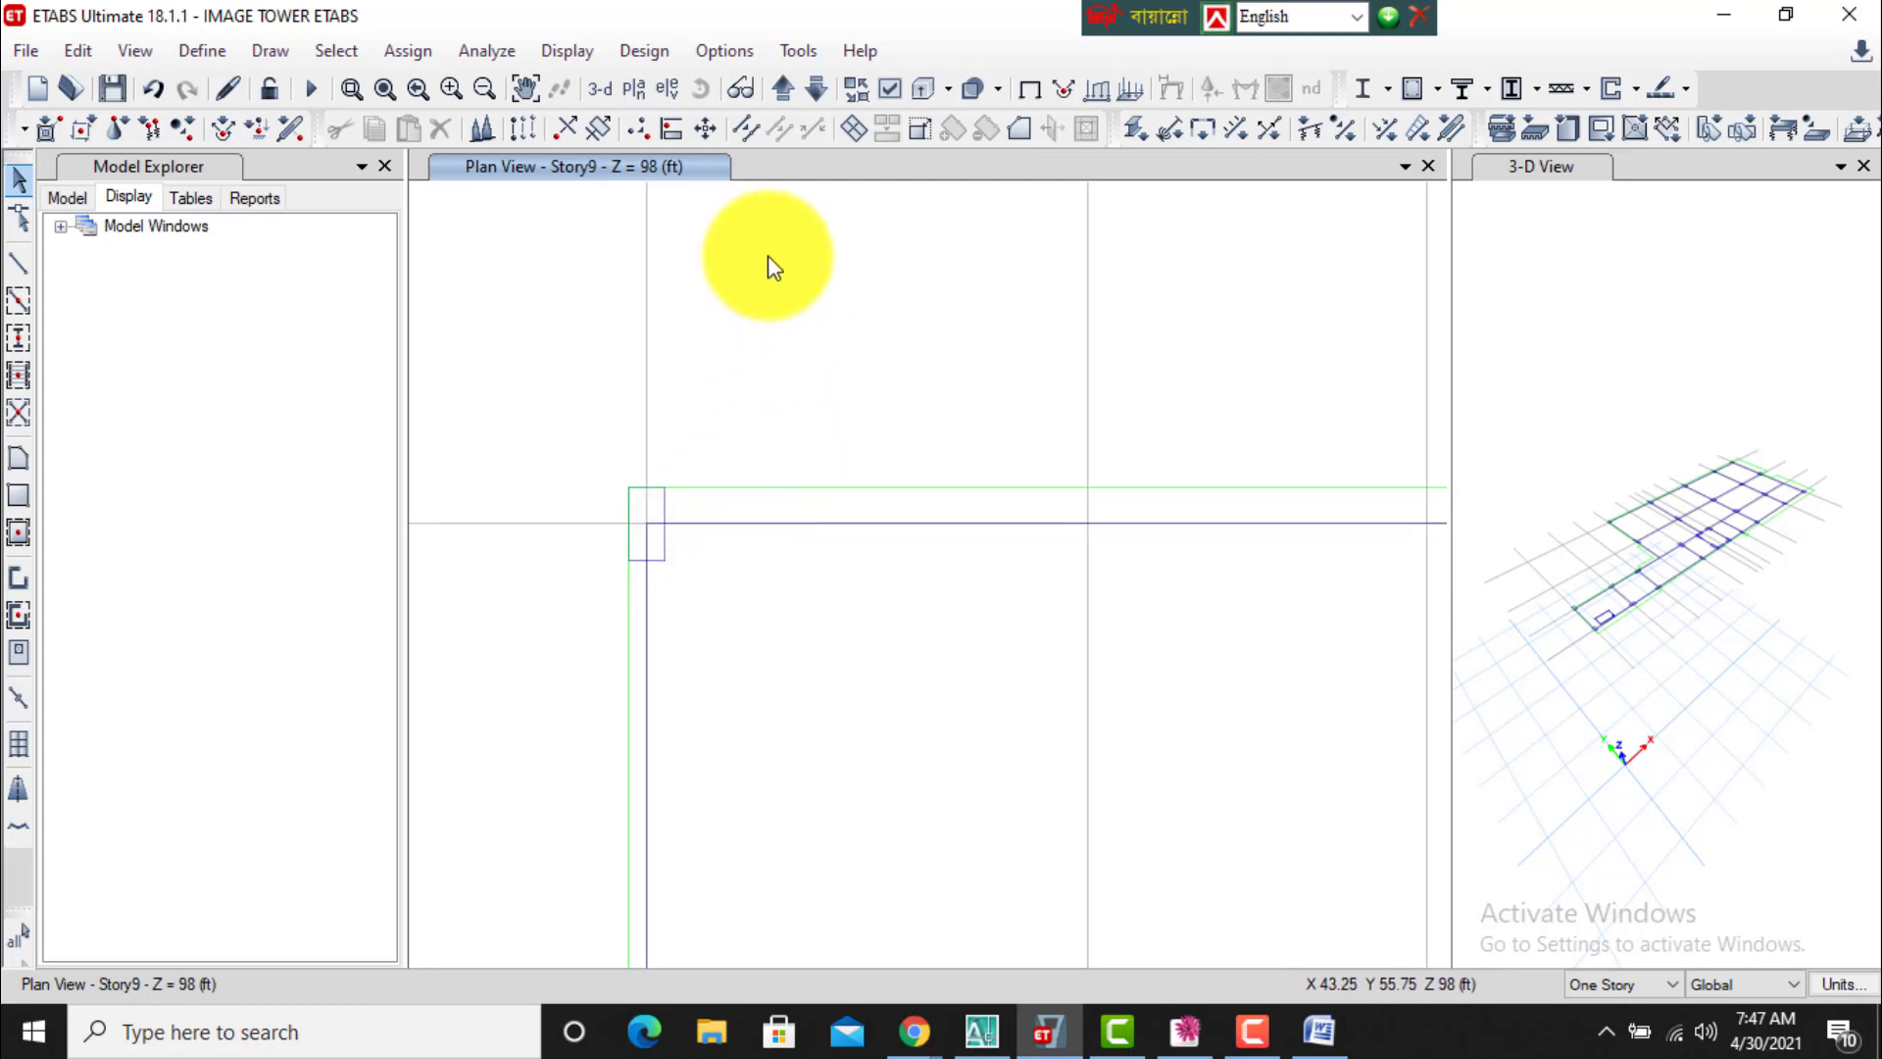
Open the Architectural Plan Options and review the imported Column Final, Dash Line, SHEET, SLAB LINE and Beam layers.
click(724, 51)
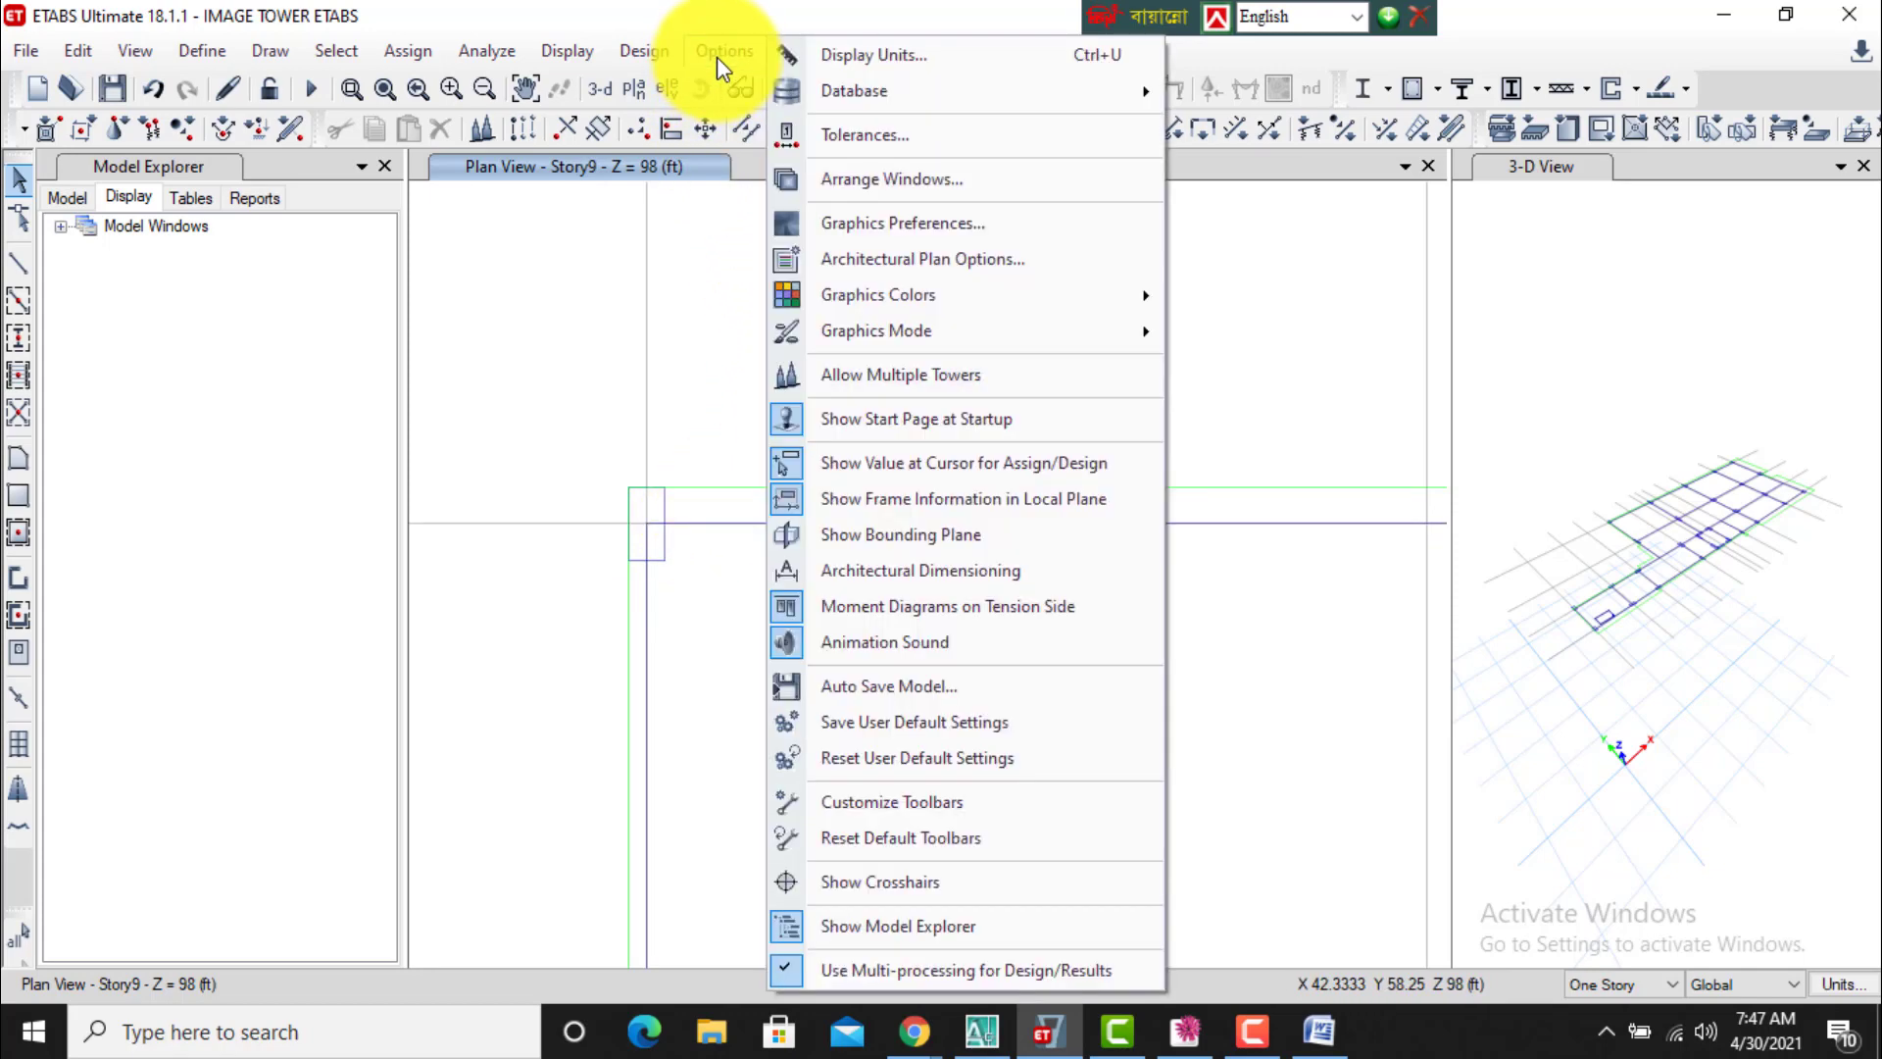
click(849, 265)
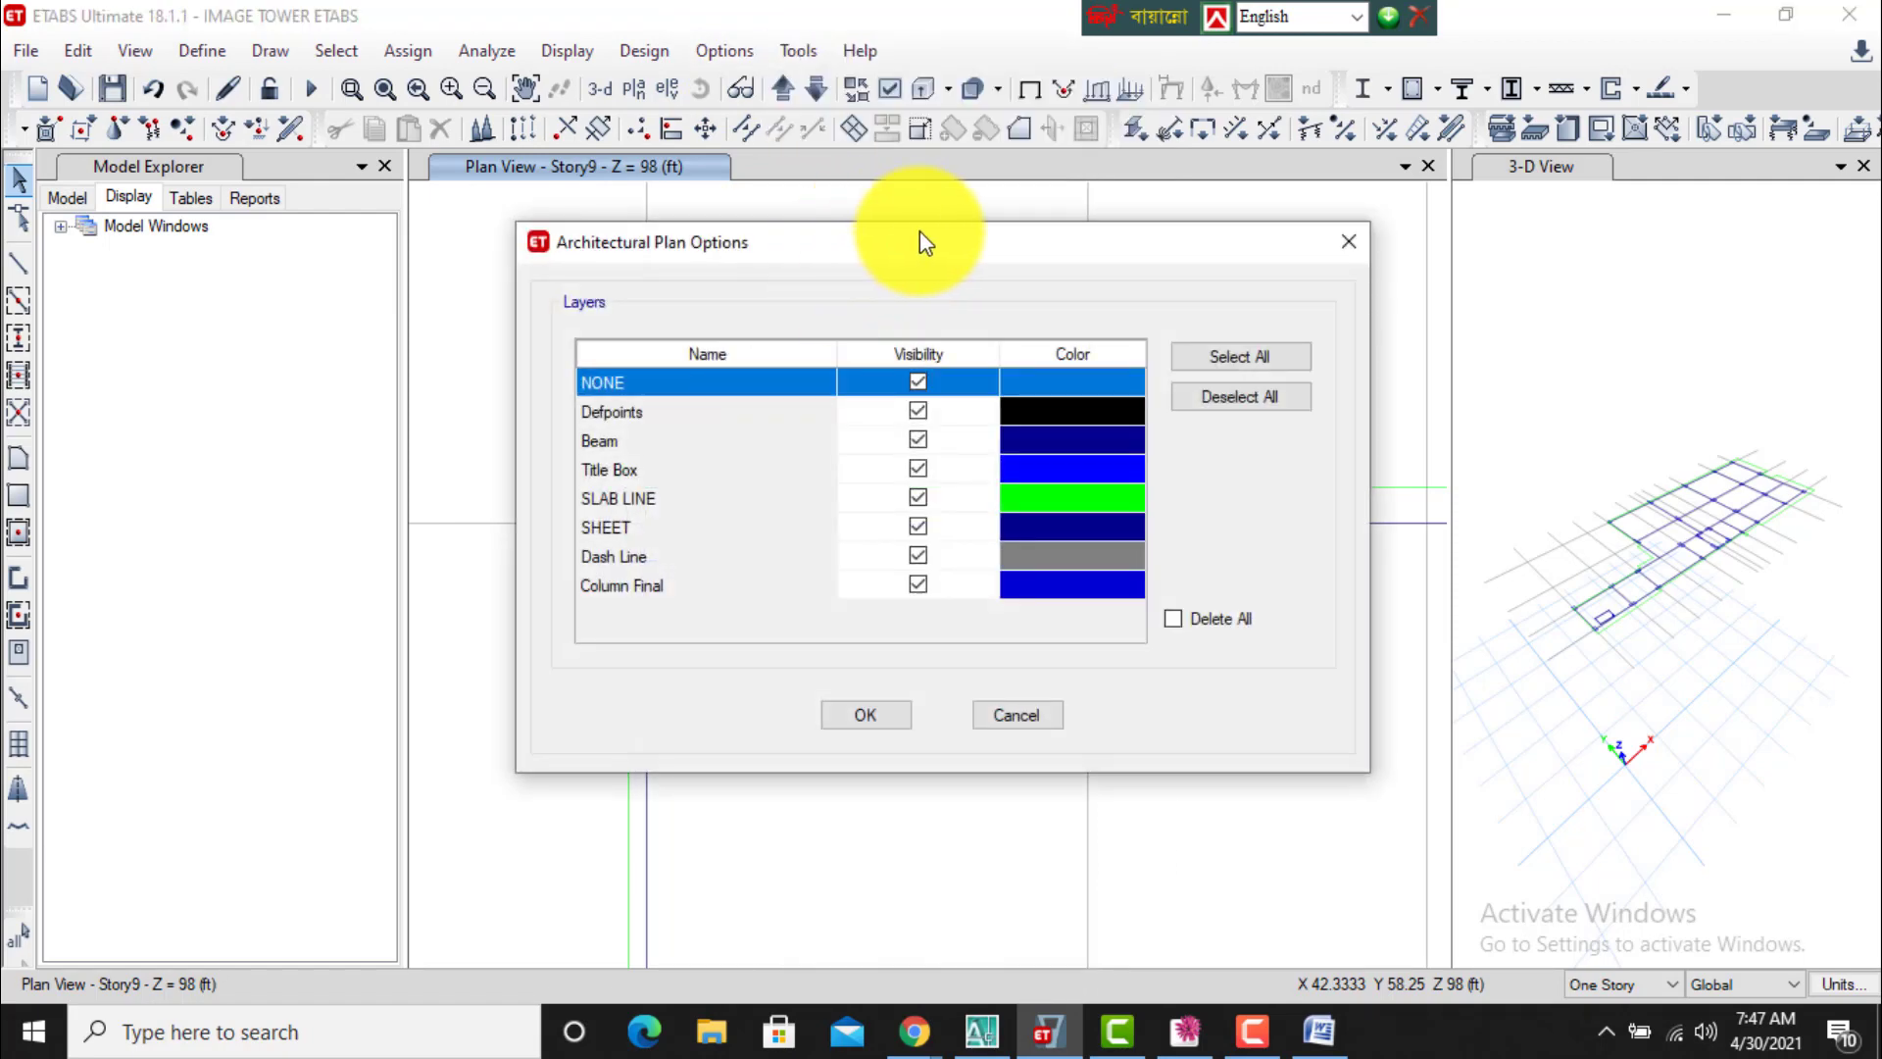
drag(922, 235, 1225, 147)
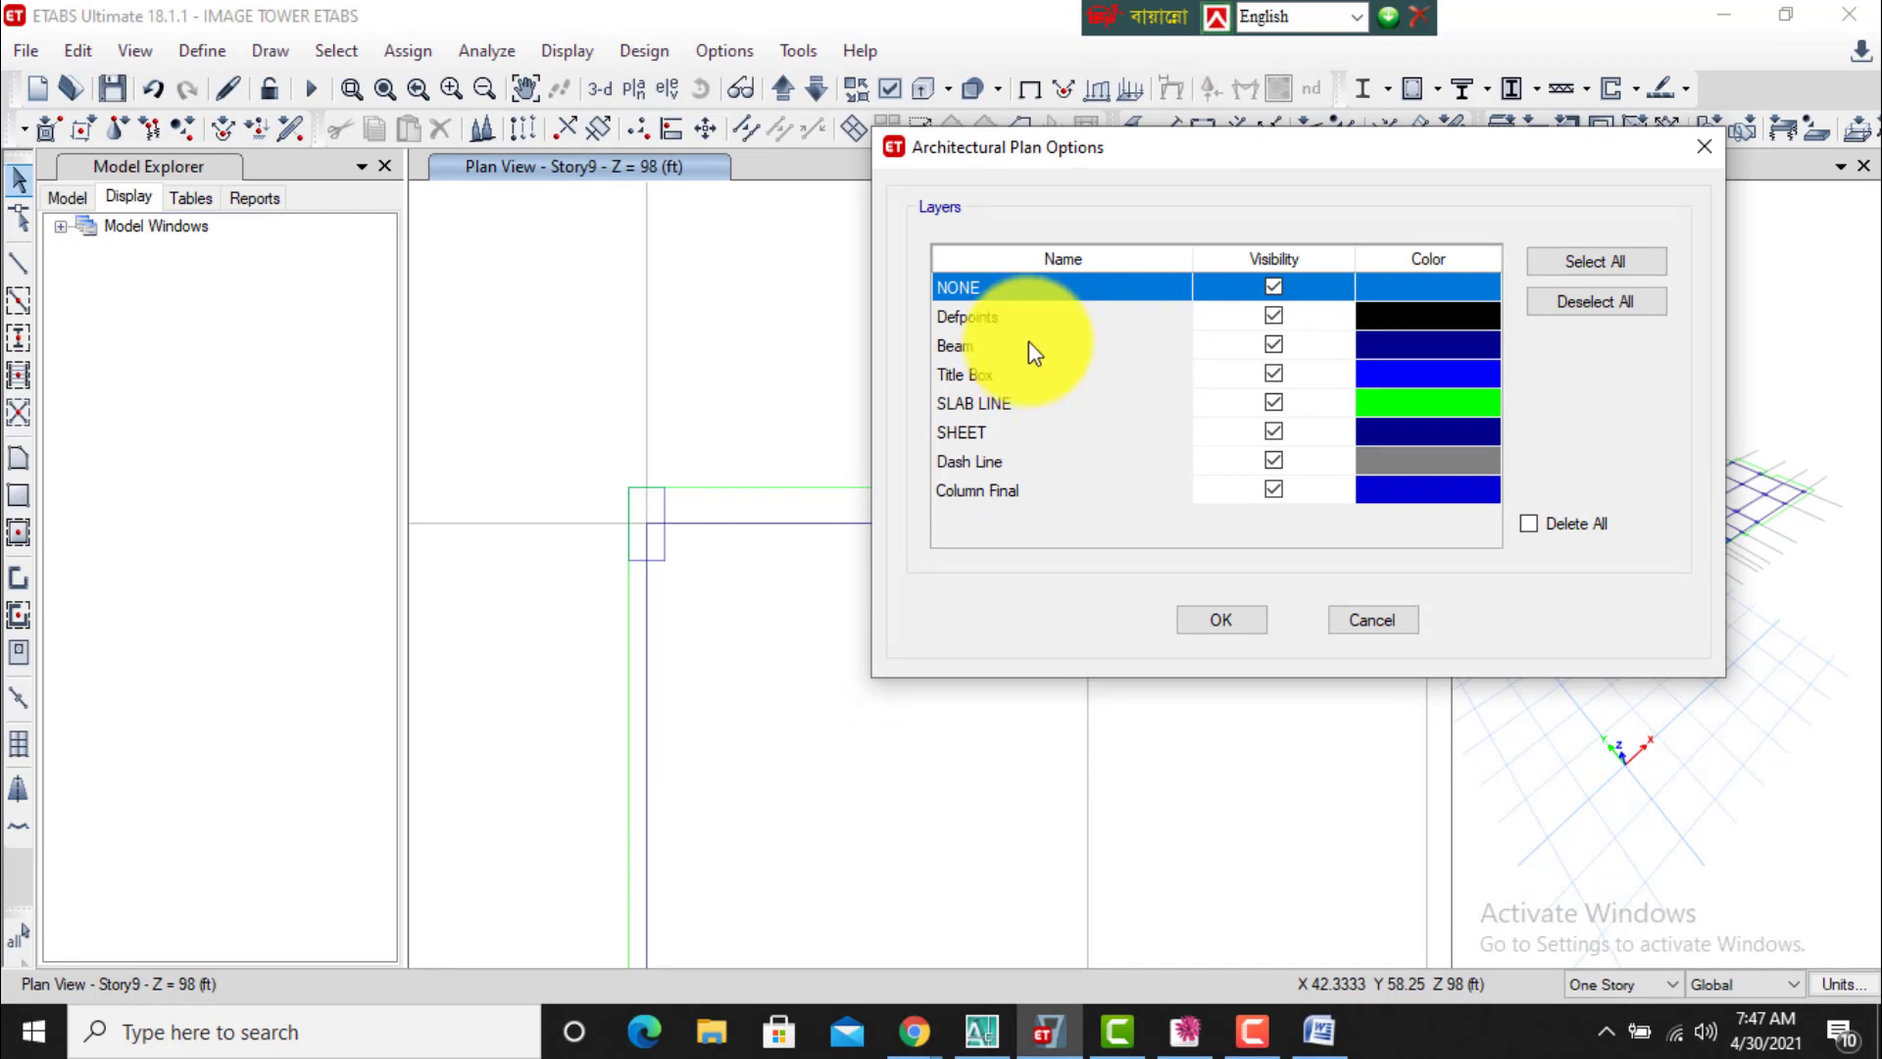
click(996, 490)
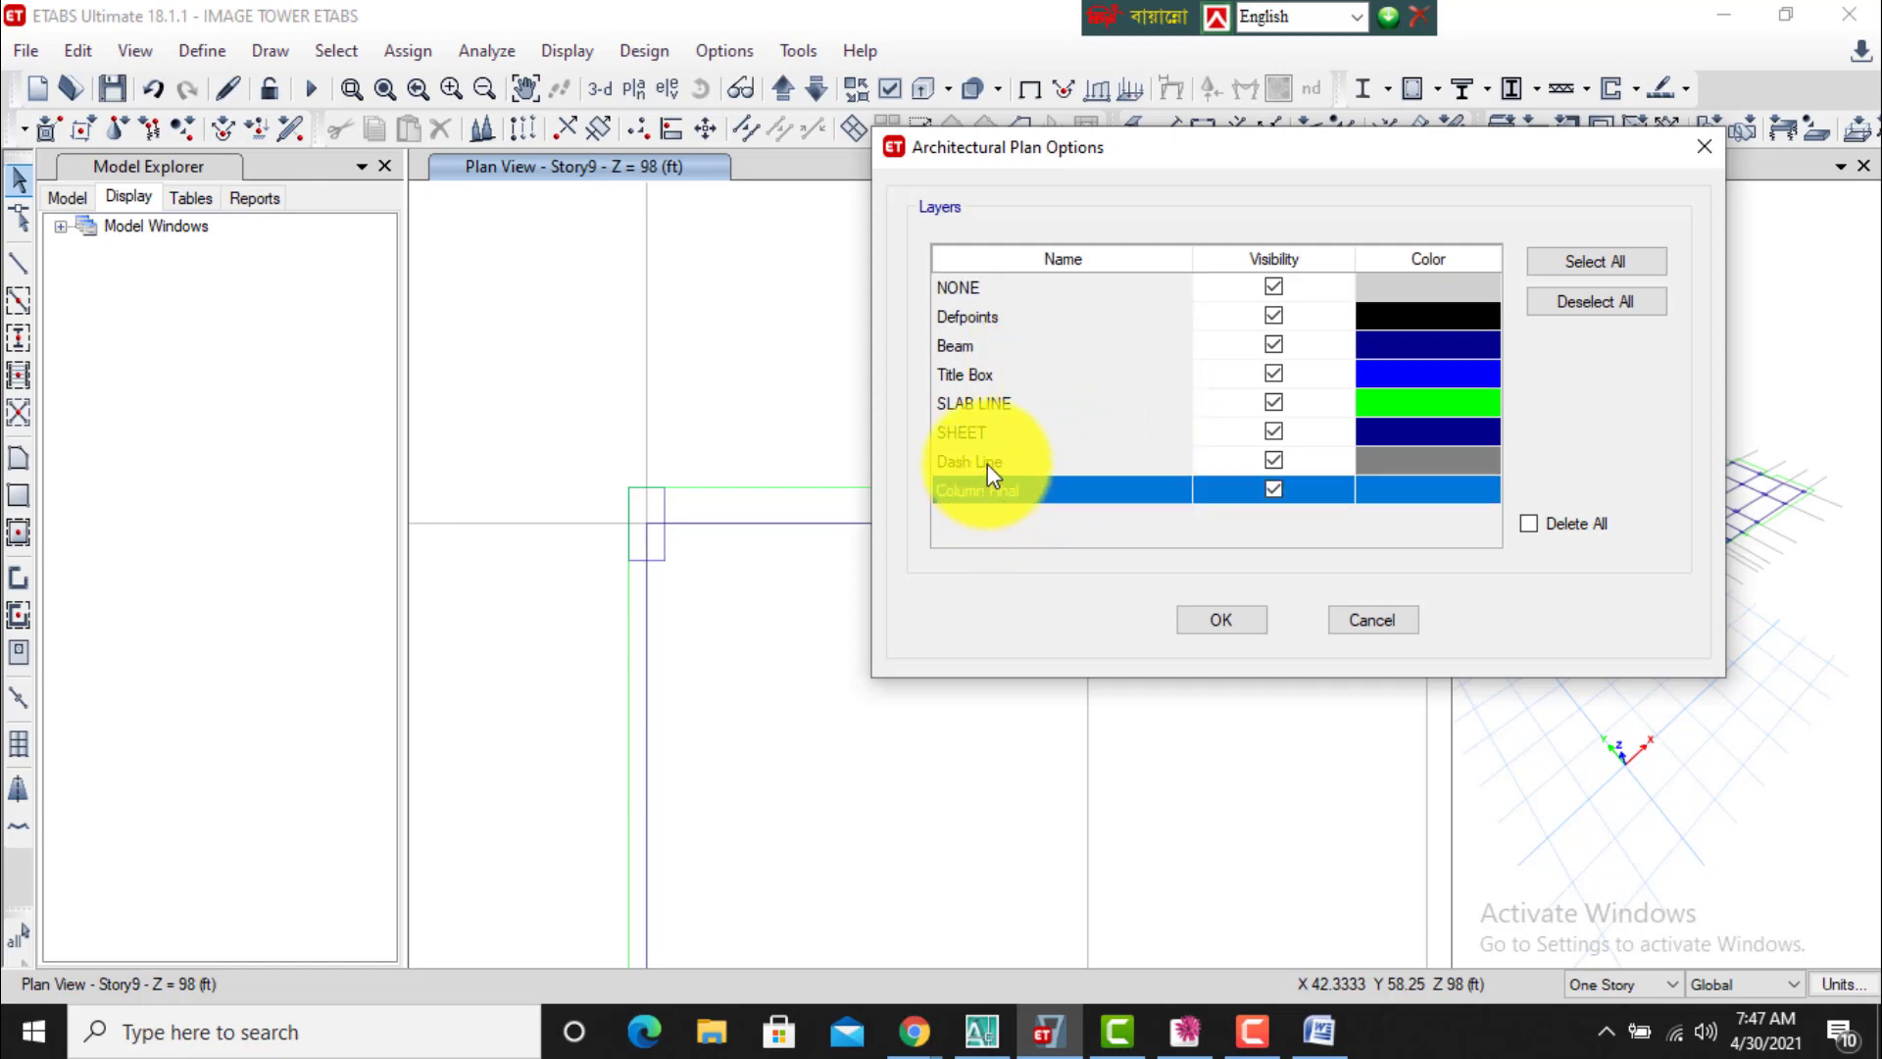
click(986, 463)
click(978, 433)
click(991, 402)
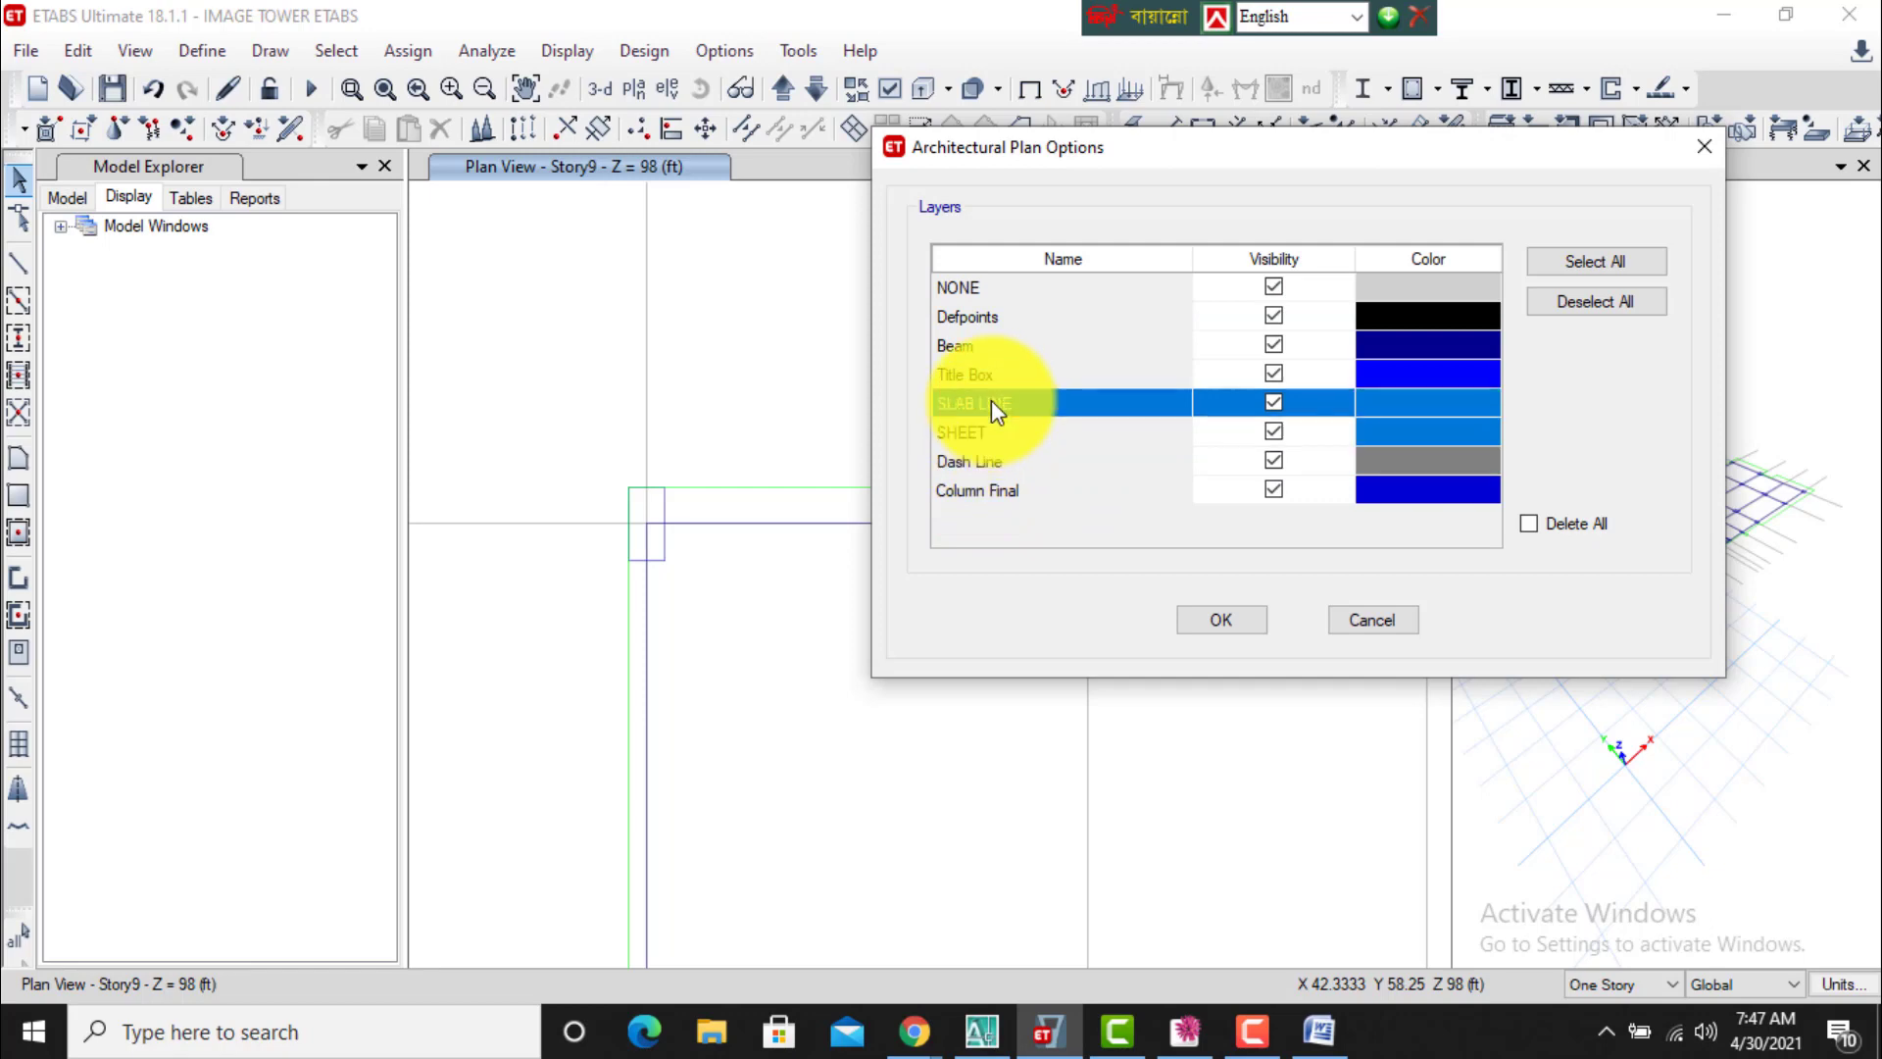
click(991, 345)
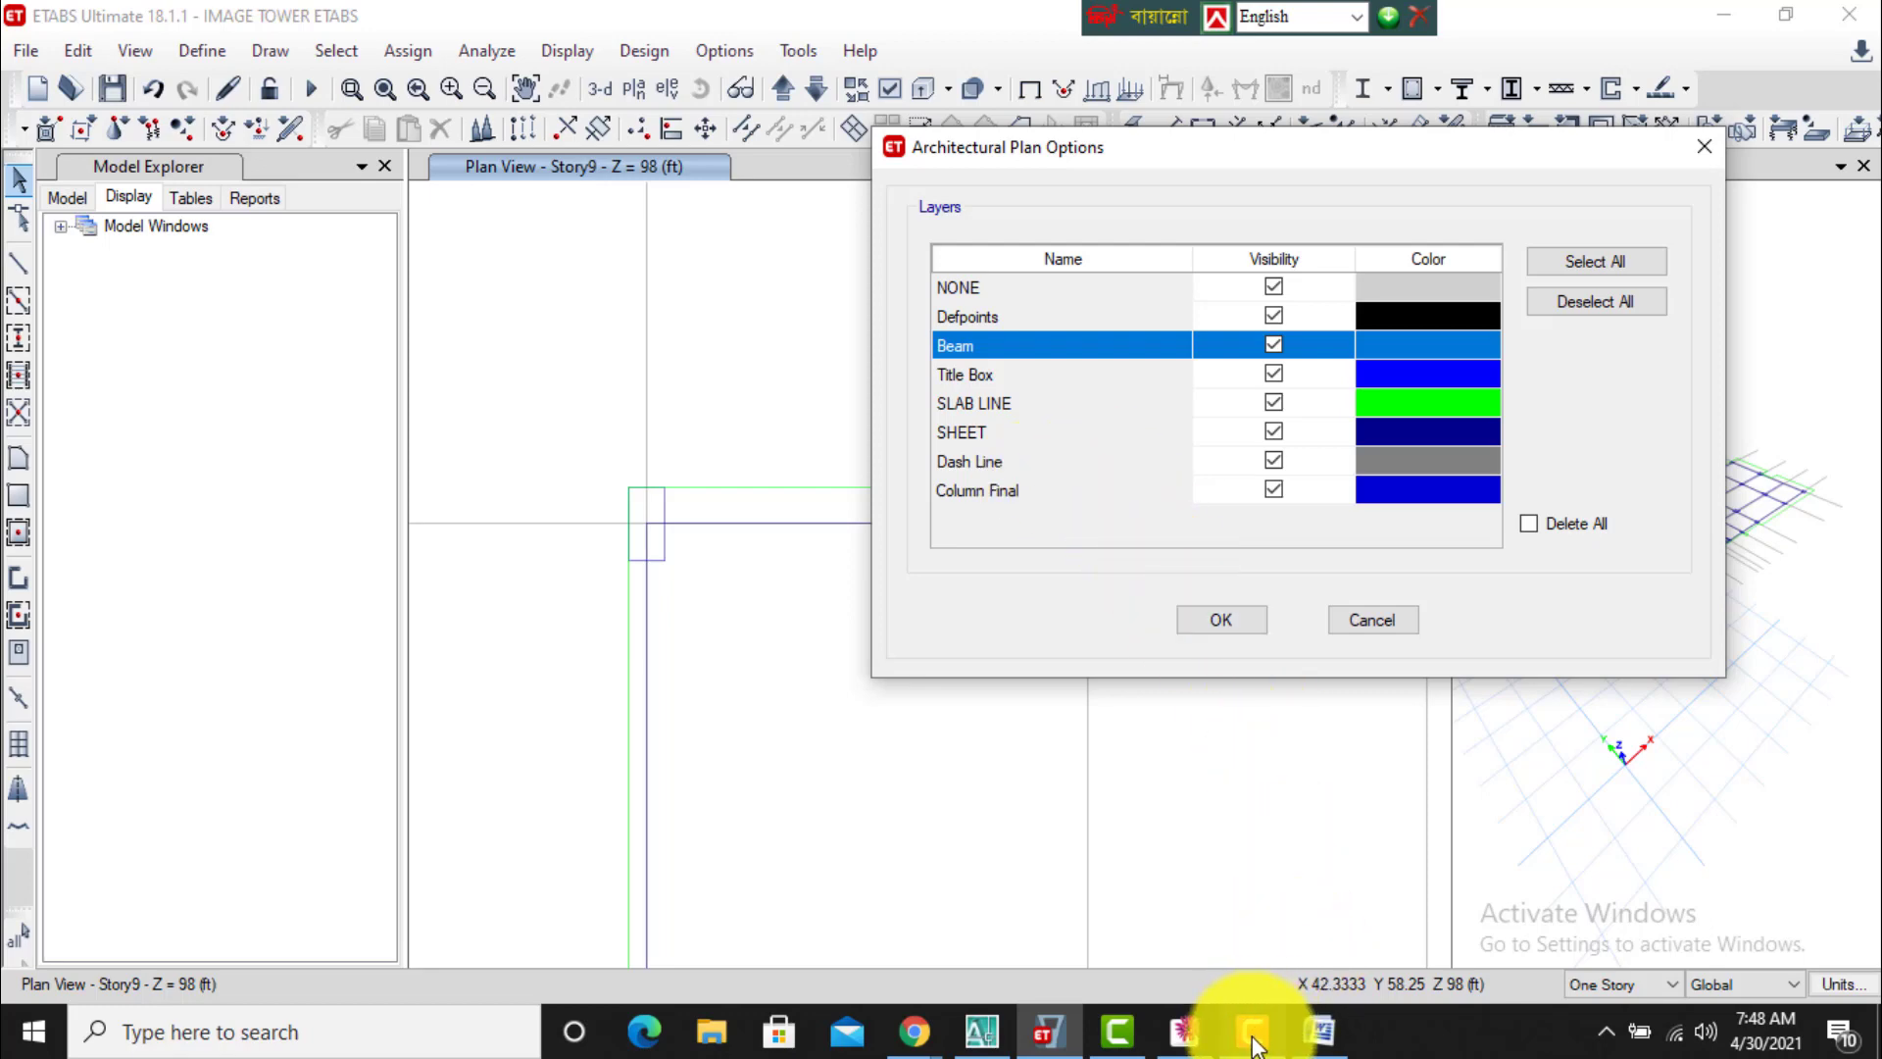
mouse_move(1251, 1045)
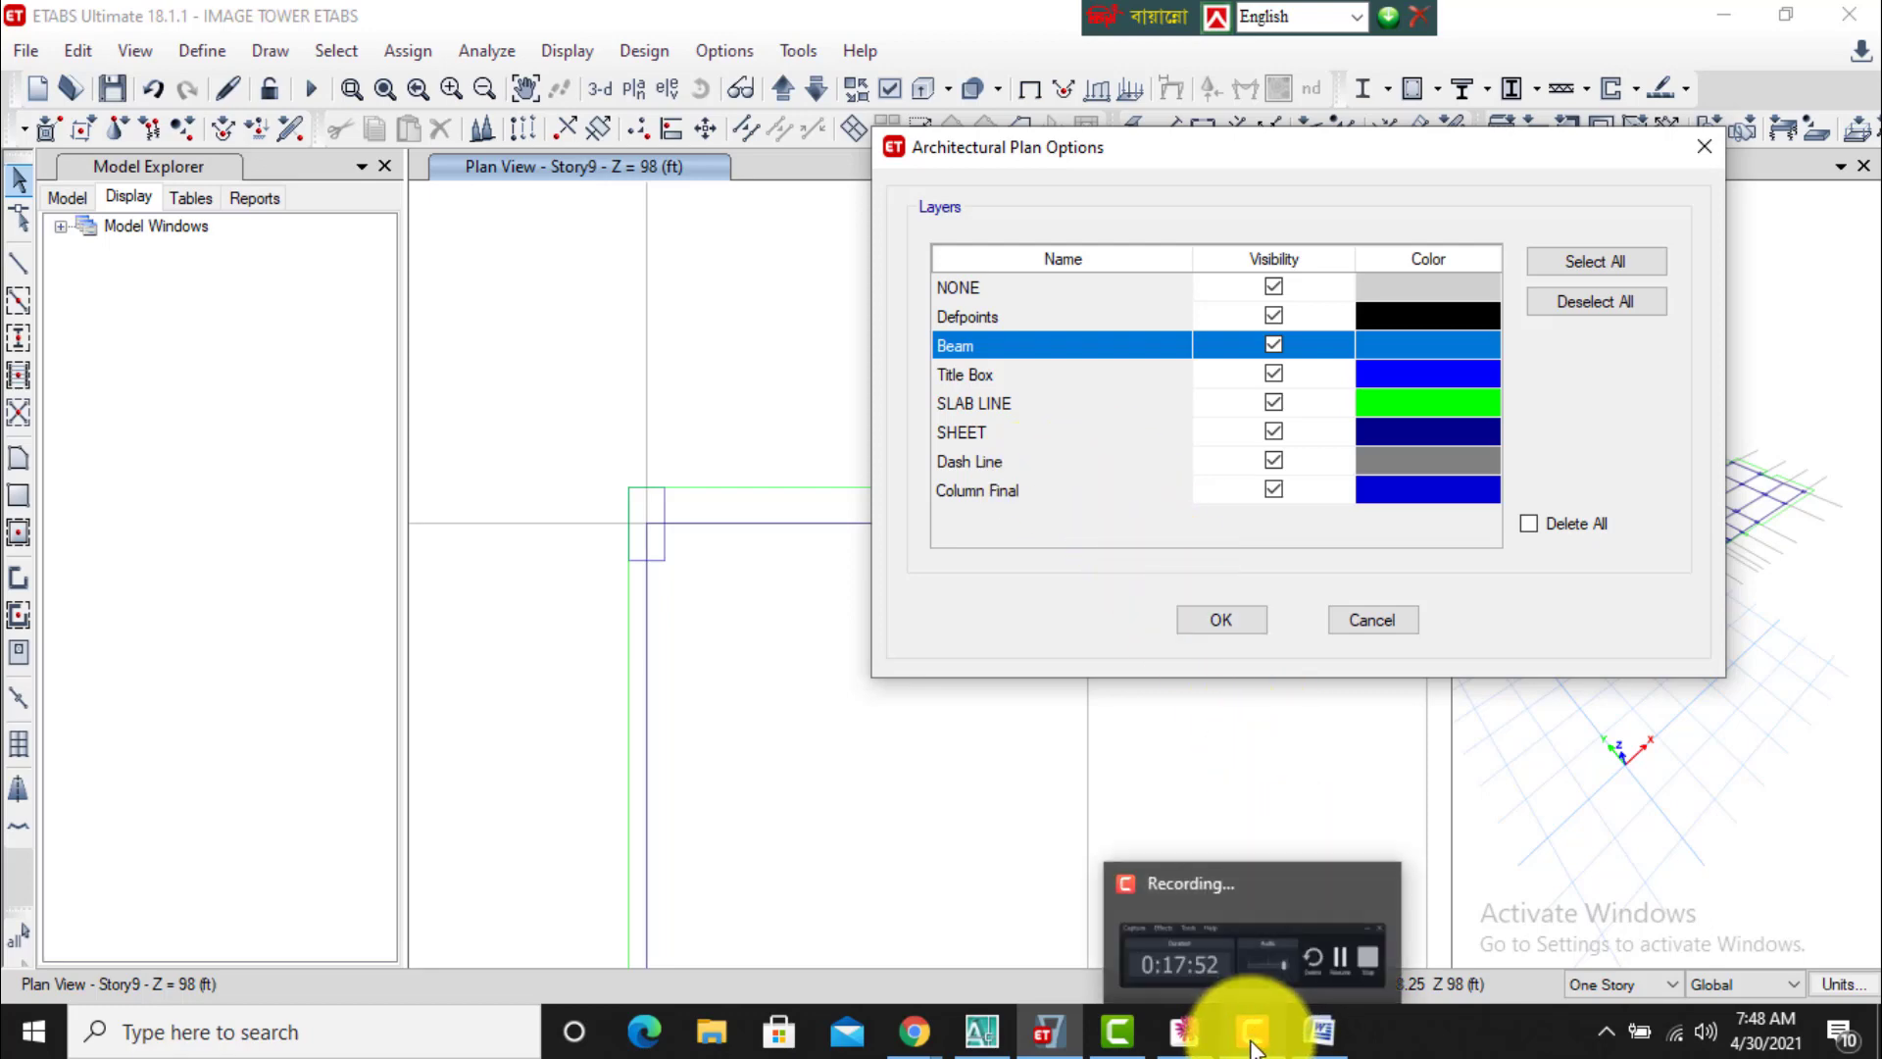
click(1251, 1045)
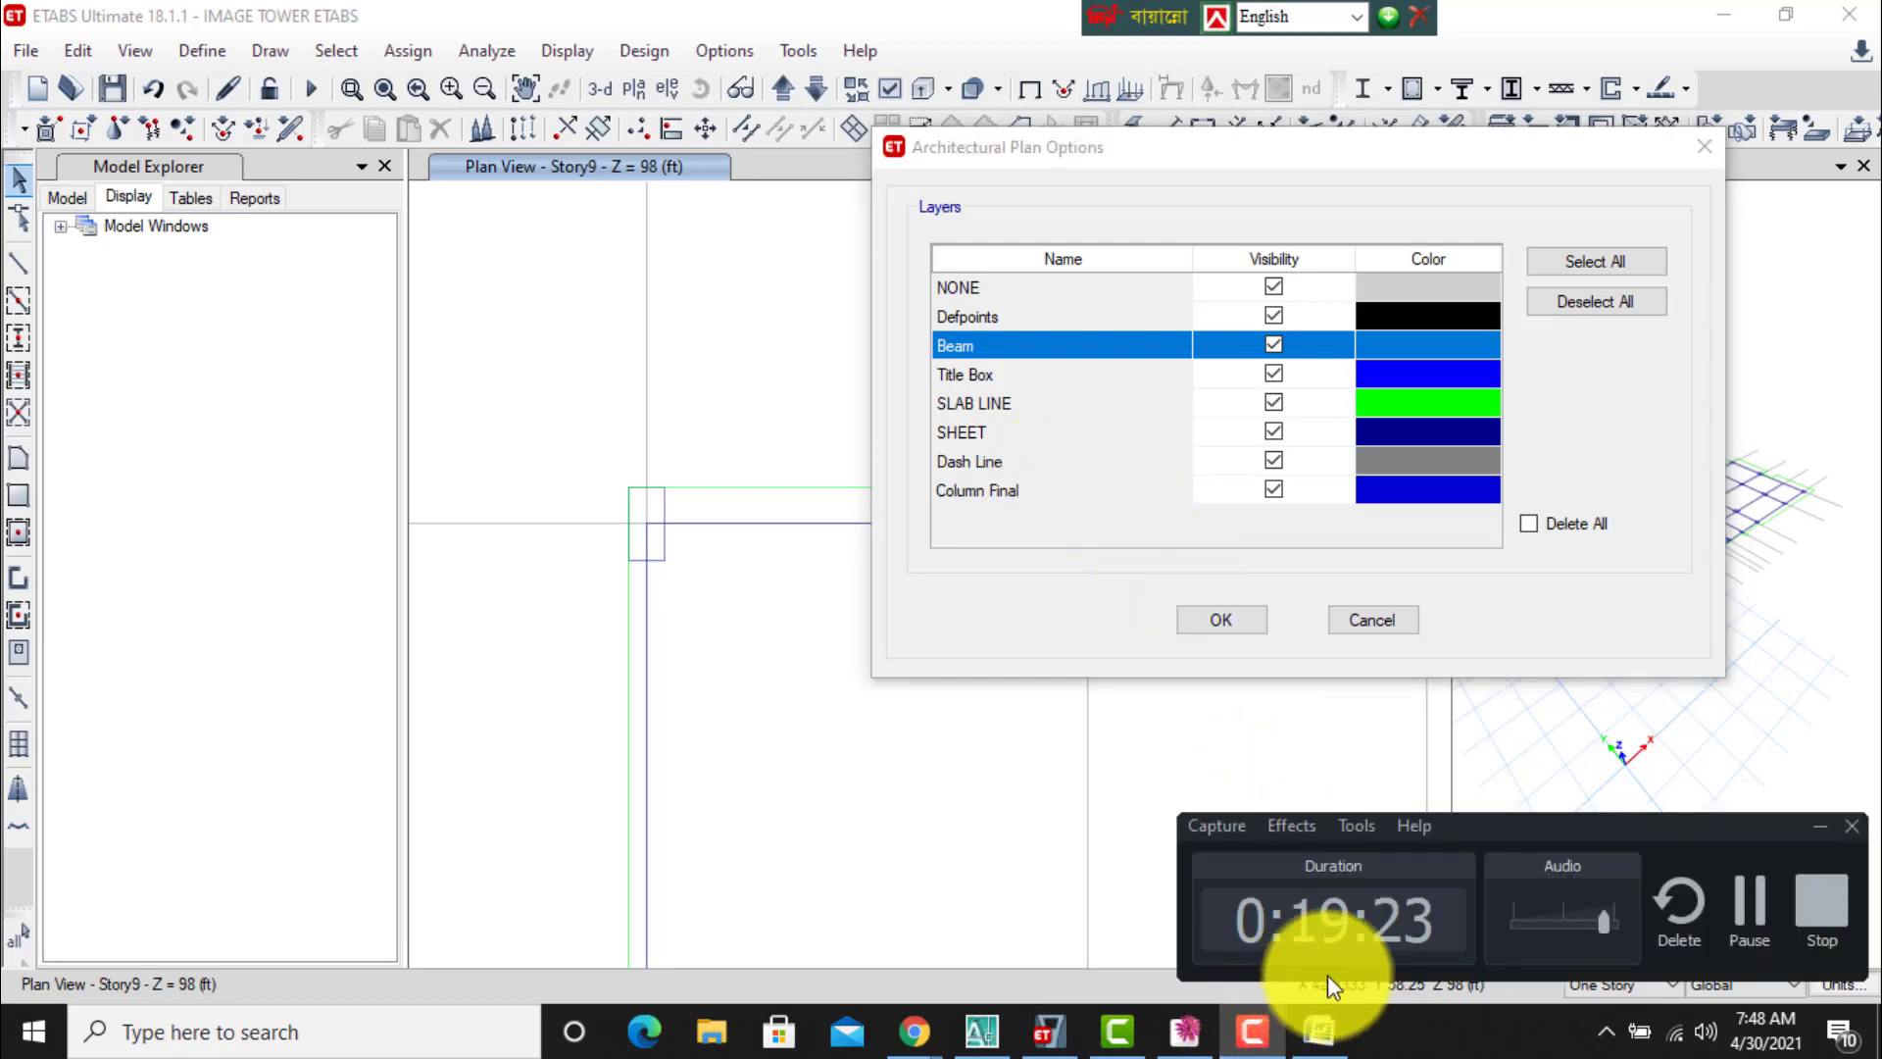
click(1750, 908)
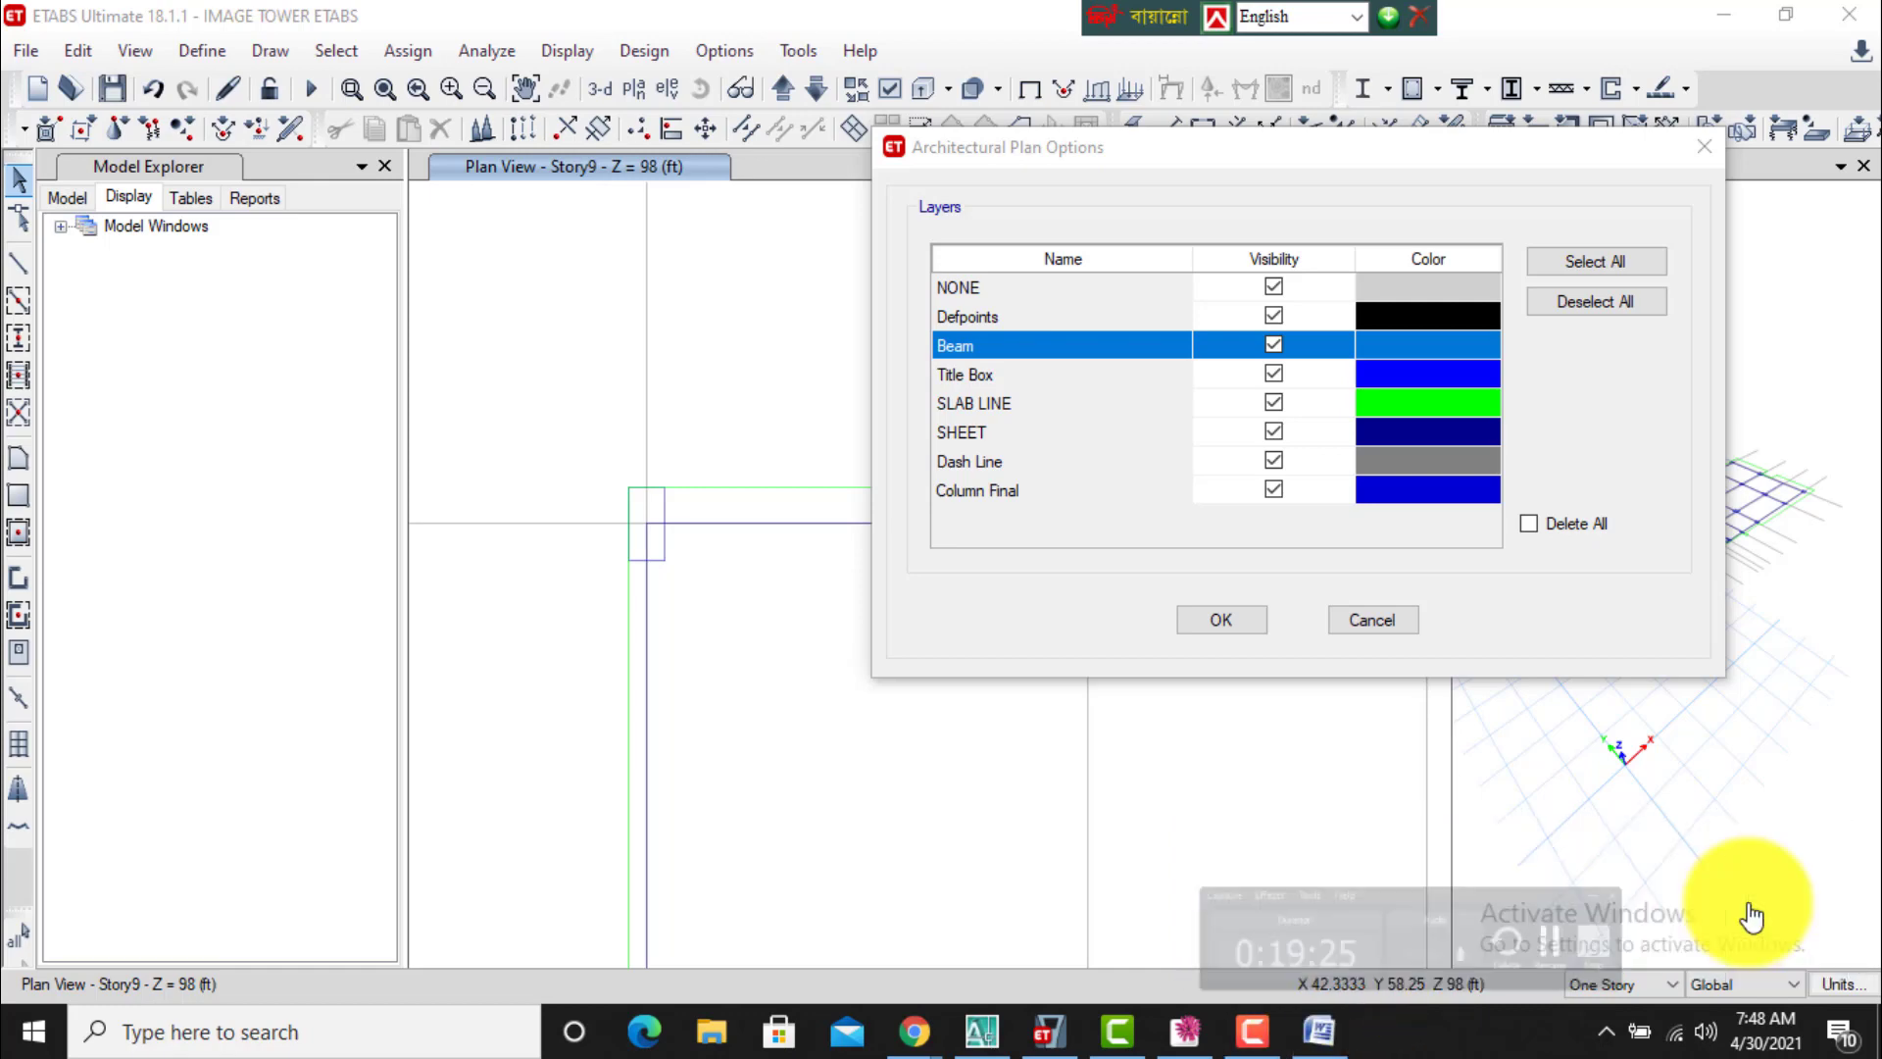
mouse_move(1314, 1029)
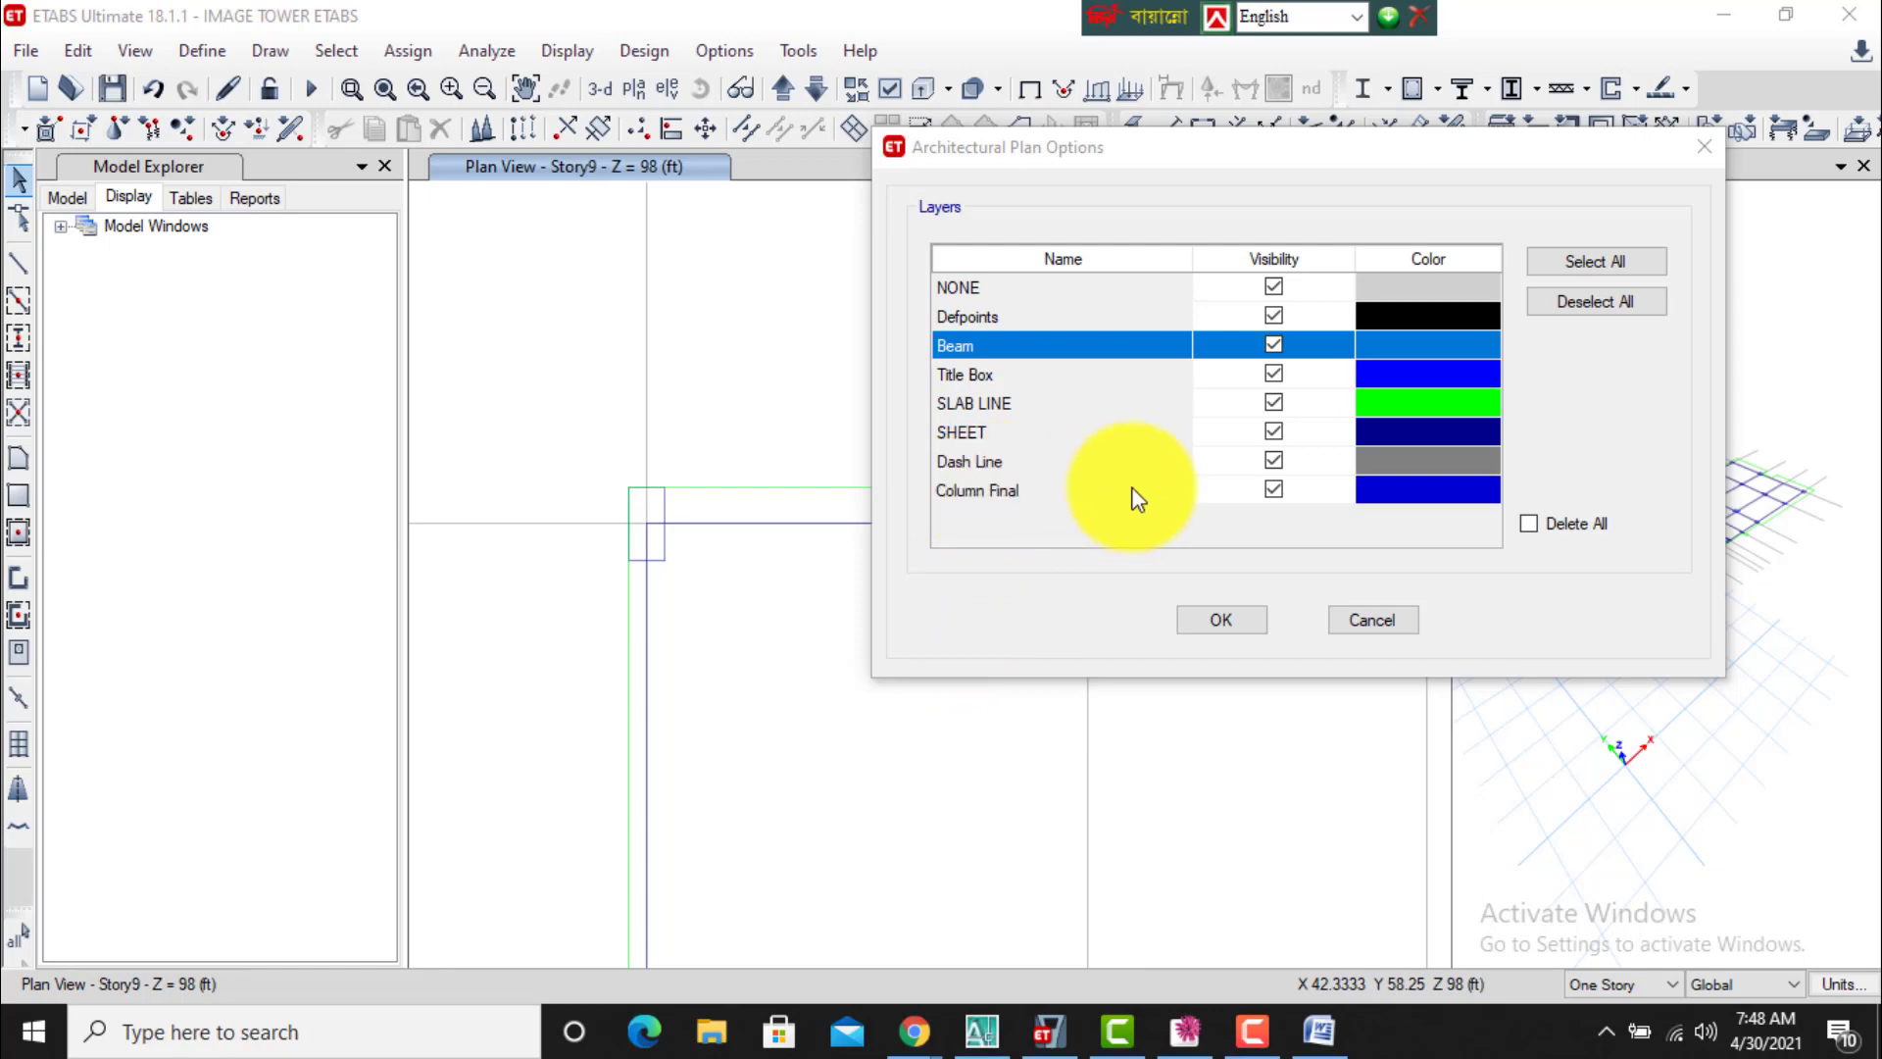
Hide the NONE, Defpoints, Title Box and SHEET layers of the architectural plan.
click(1274, 286)
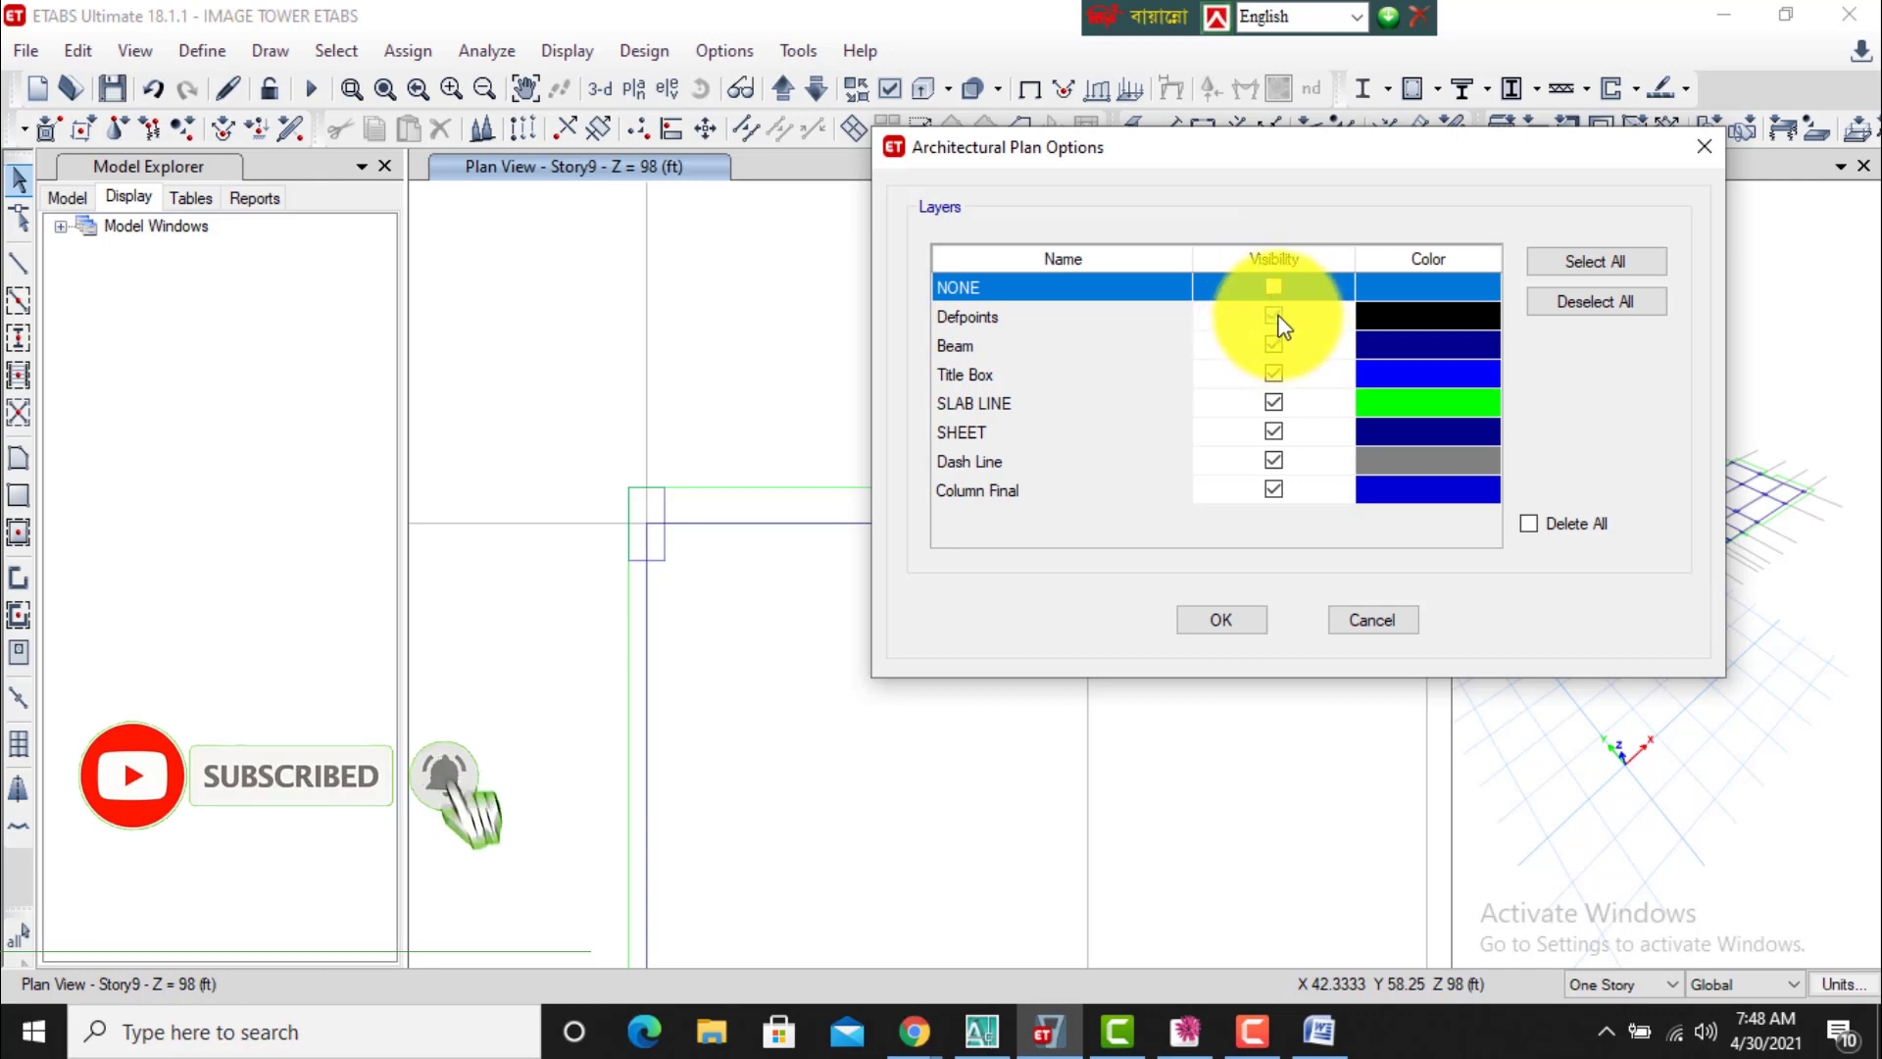
click(1276, 318)
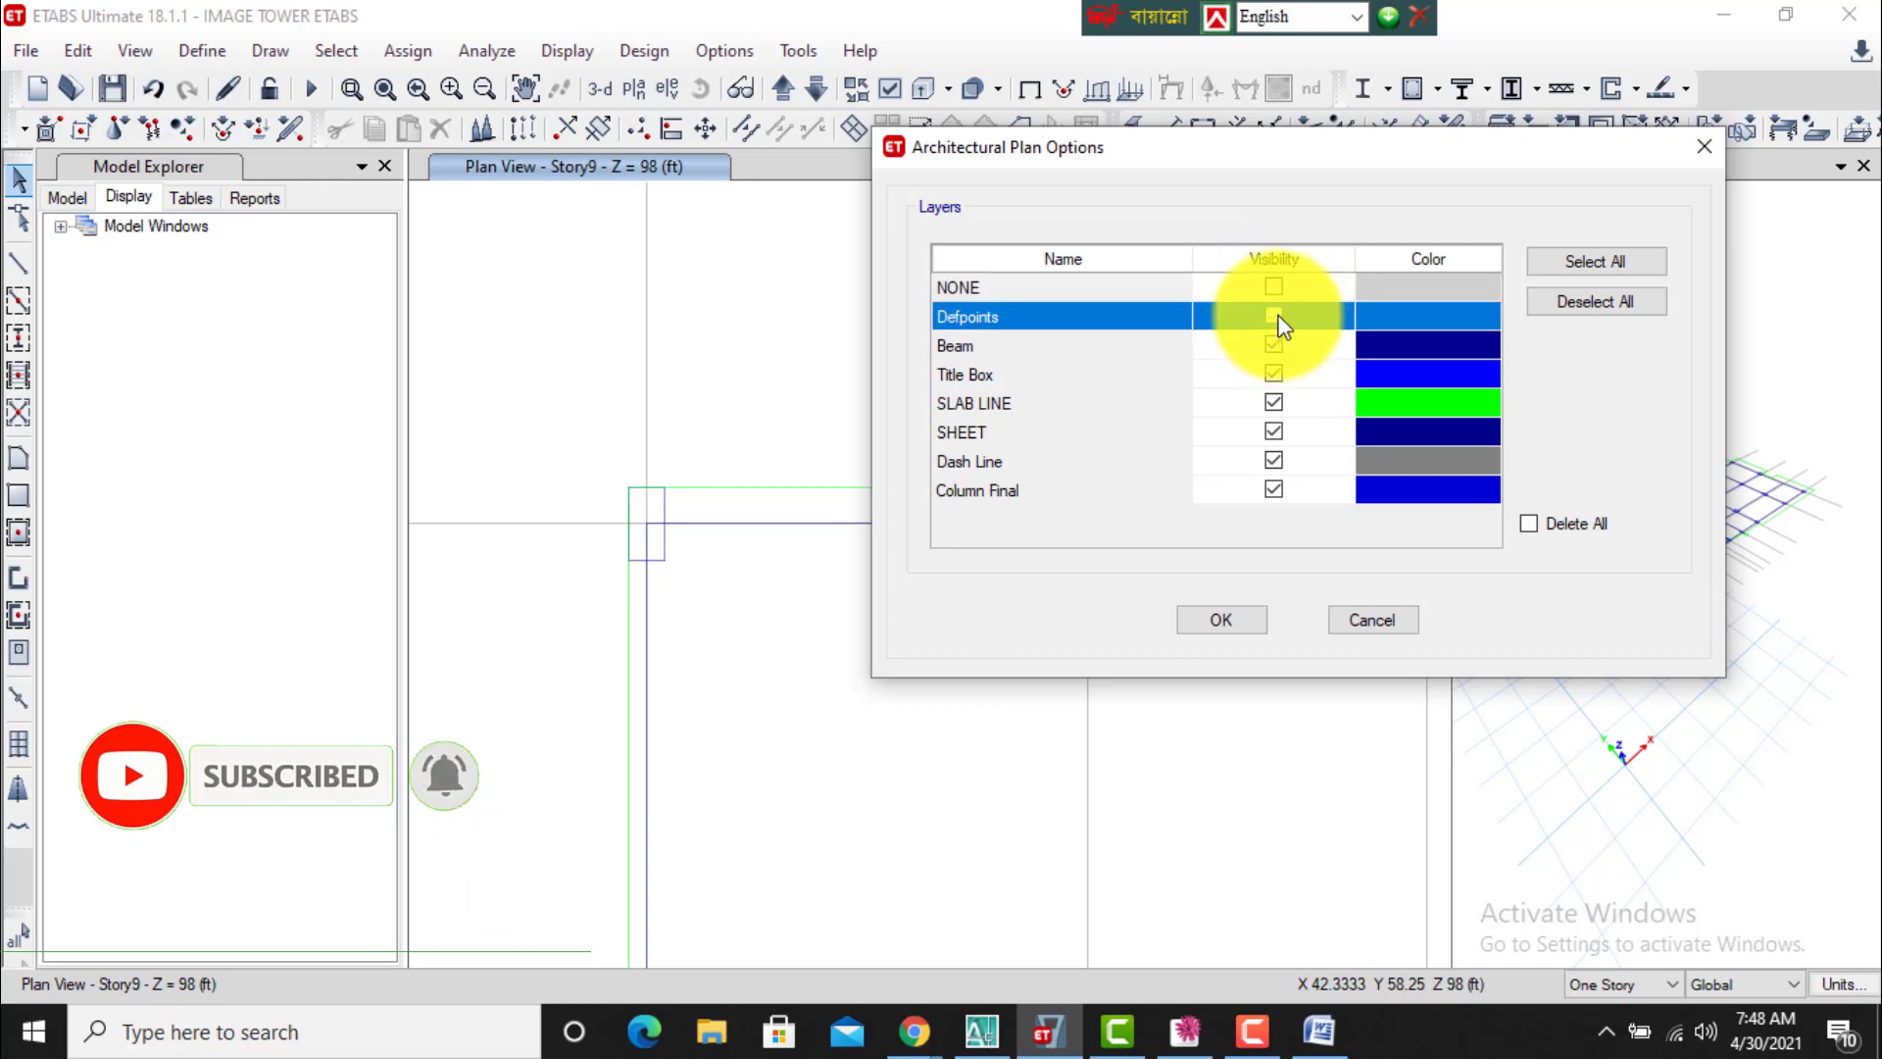
click(1274, 377)
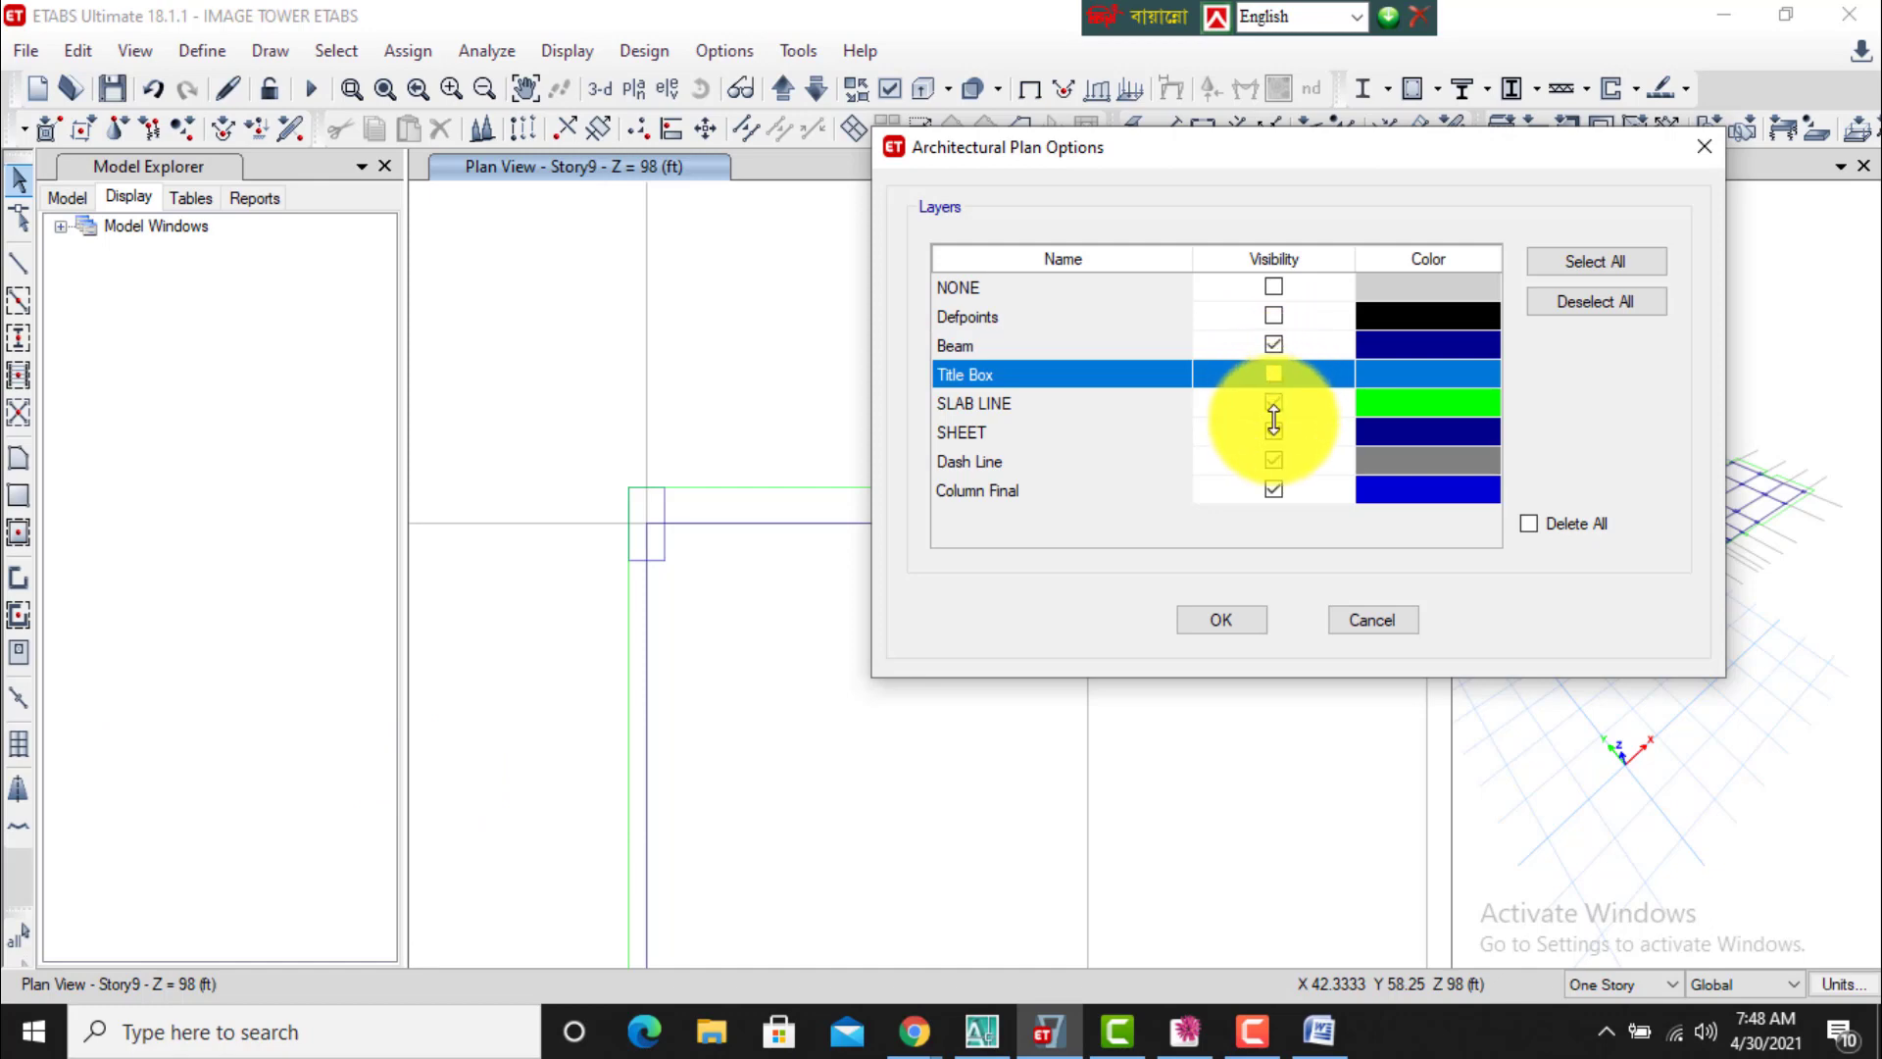
click(1274, 434)
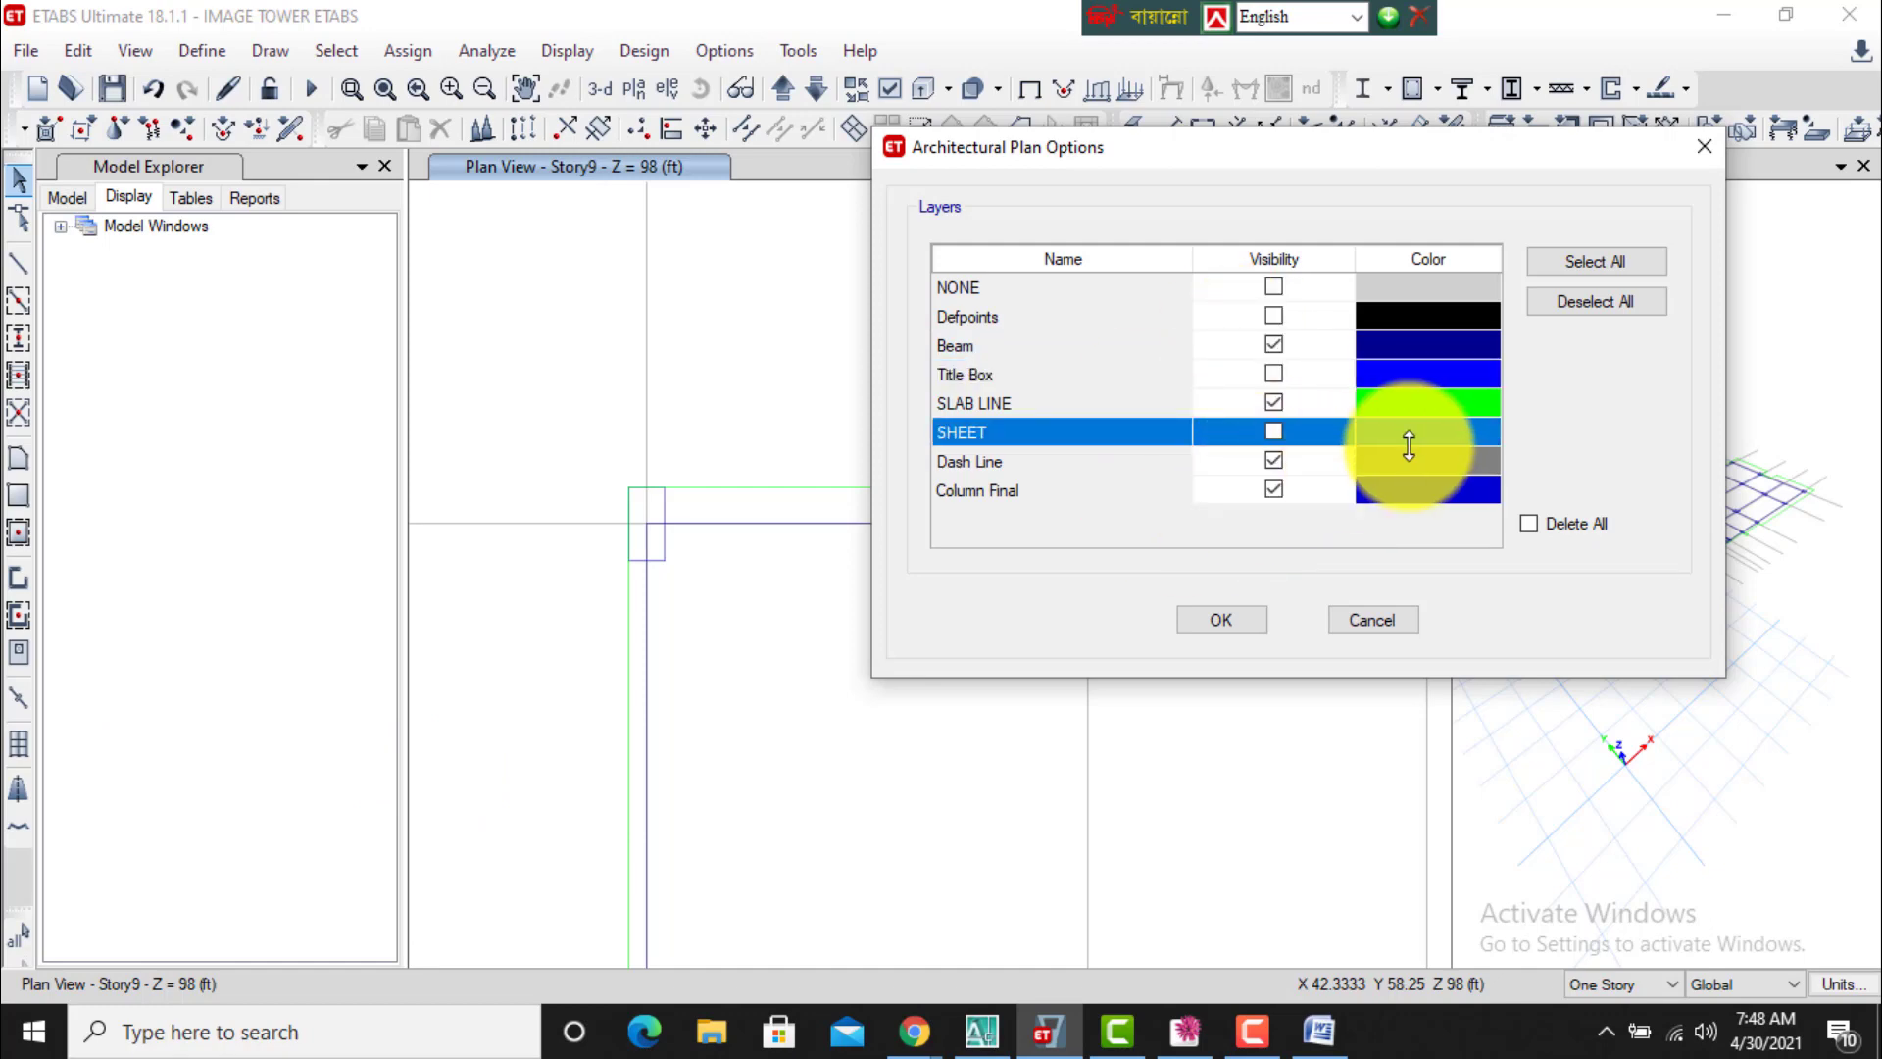
click(1221, 619)
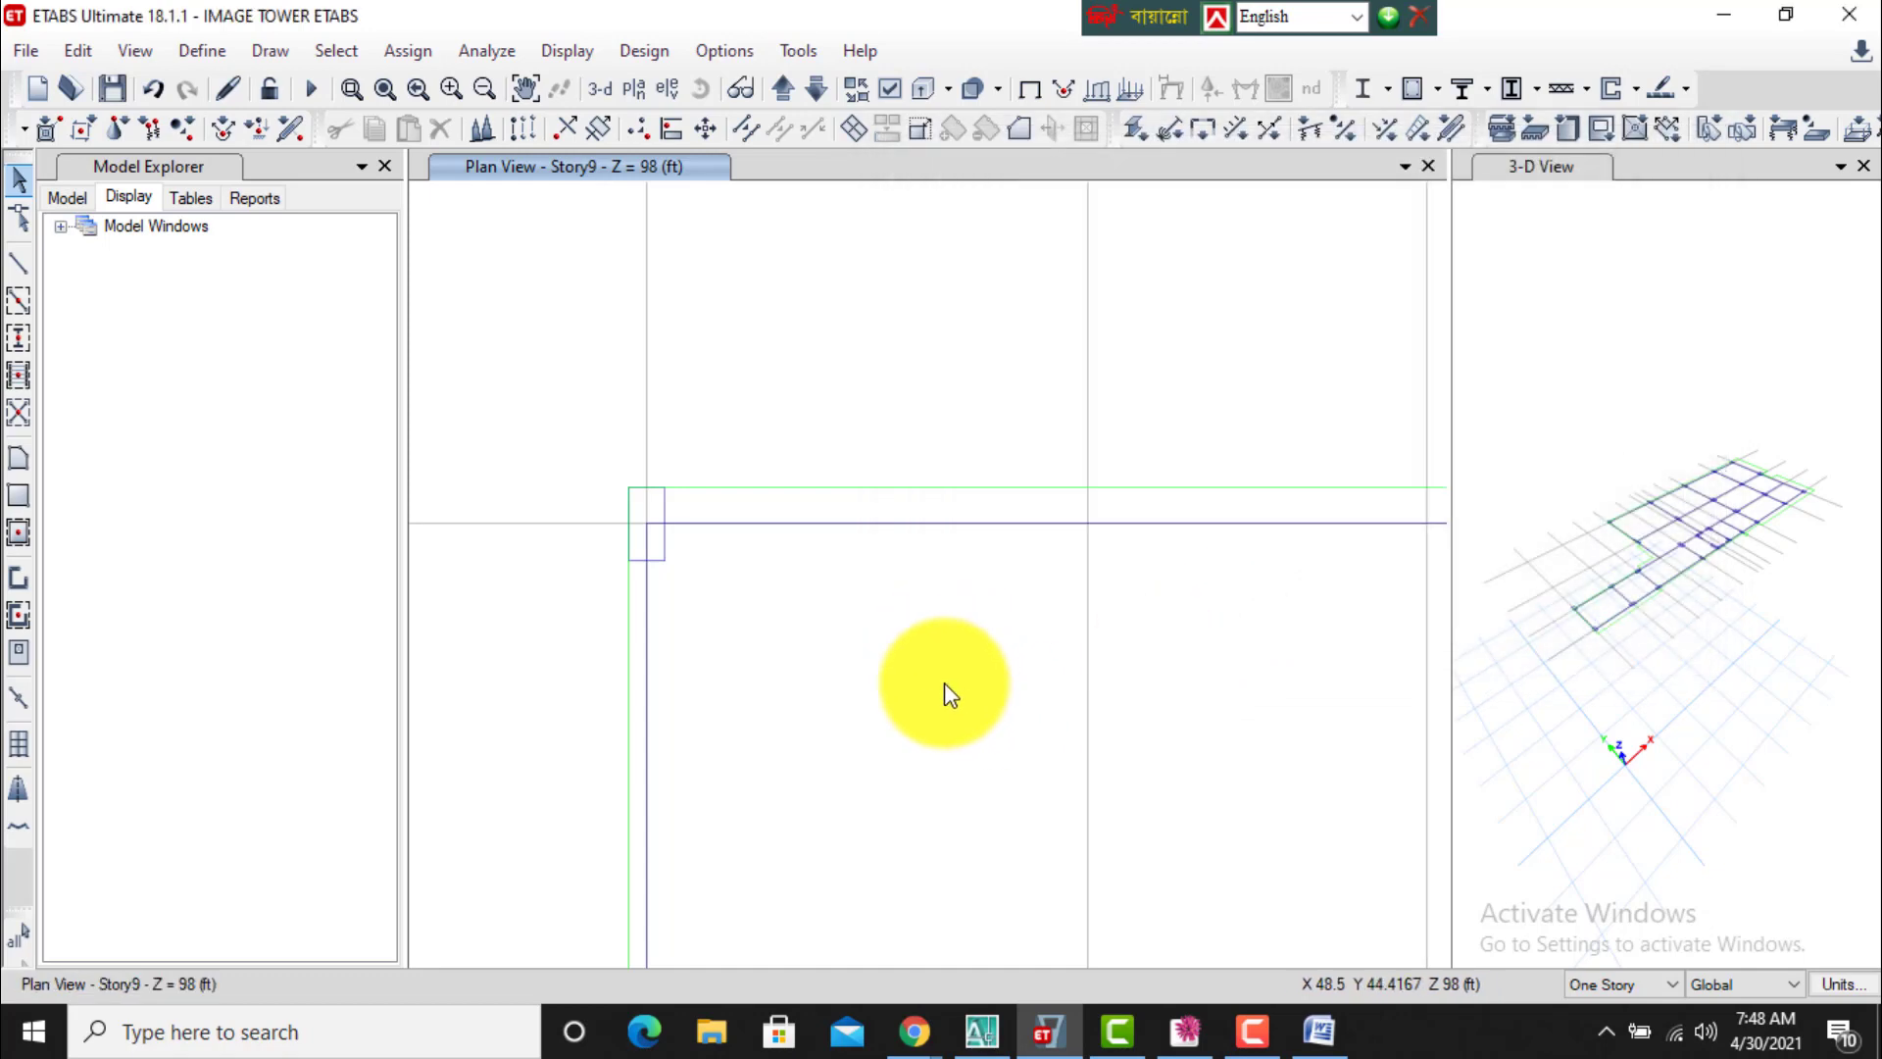
scroll(1073, 583, down, 3)
middle_drag(1075, 582, 824, 408)
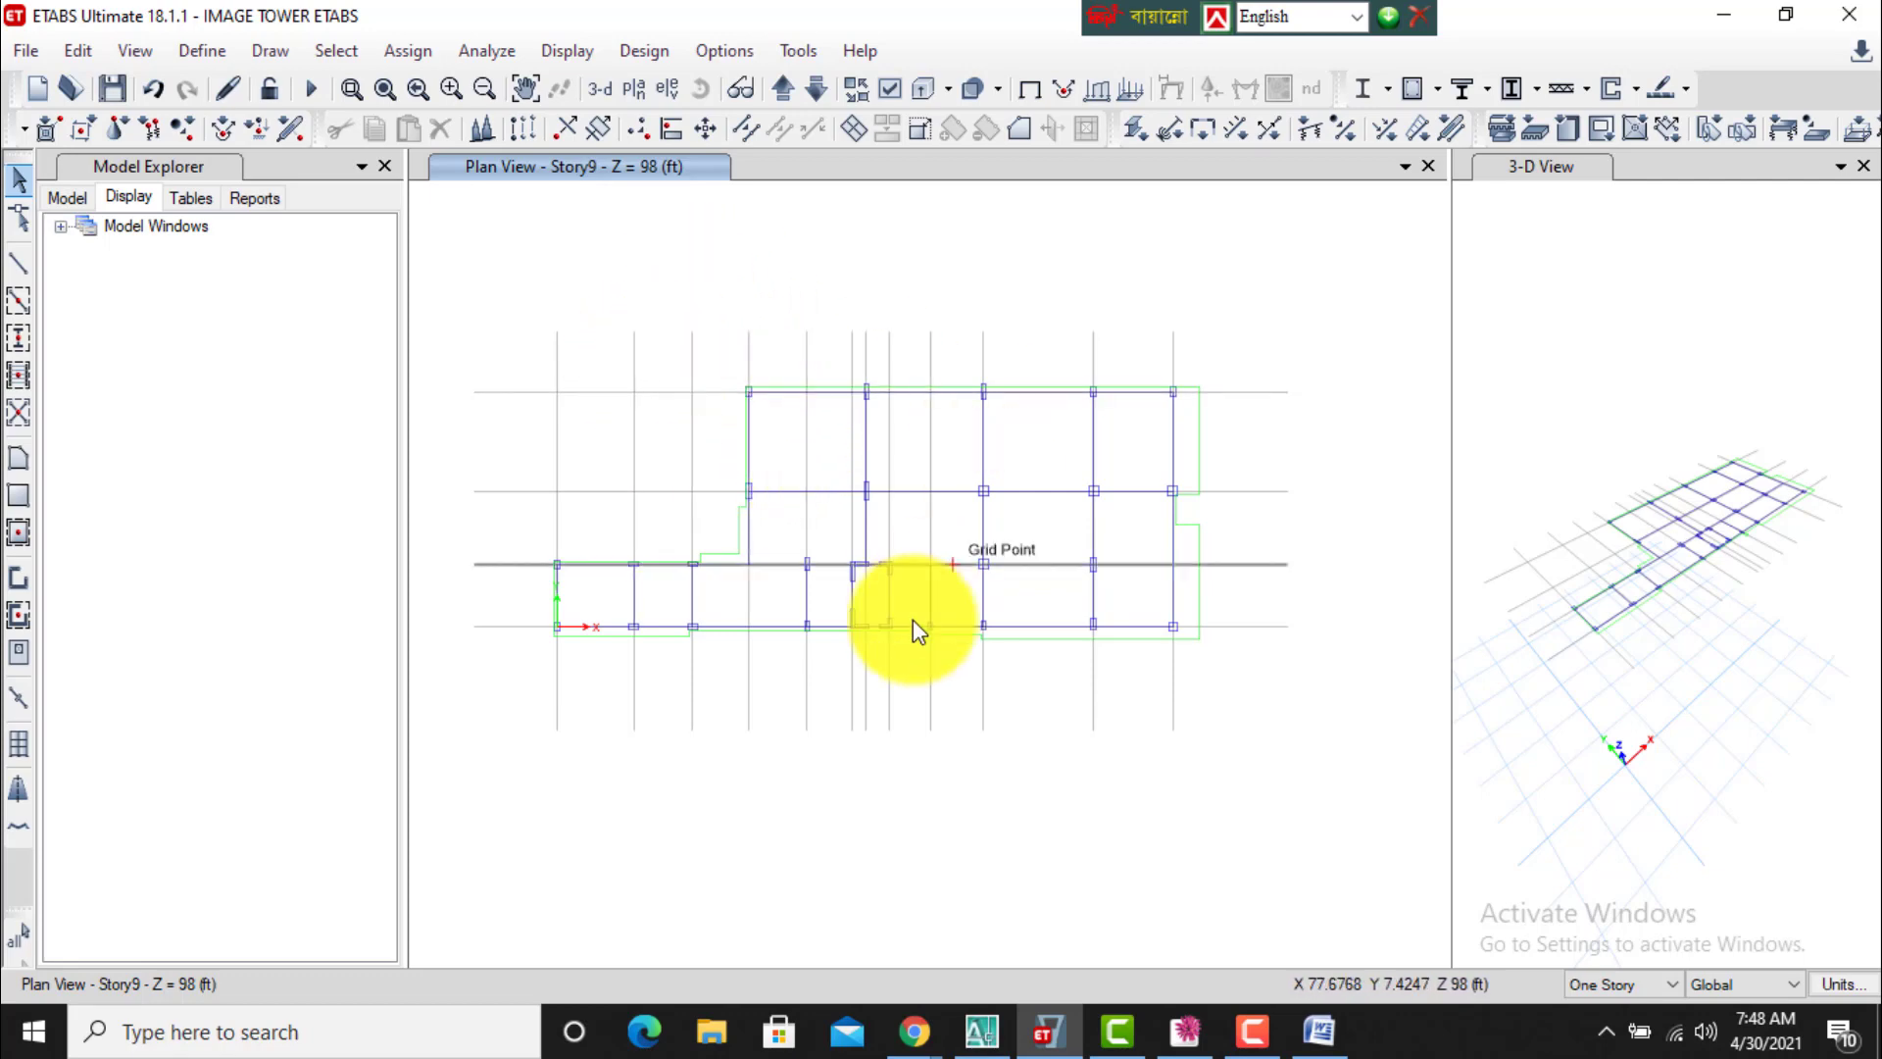
List the open model windows in the Model Explorer's display tree.
click(902, 590)
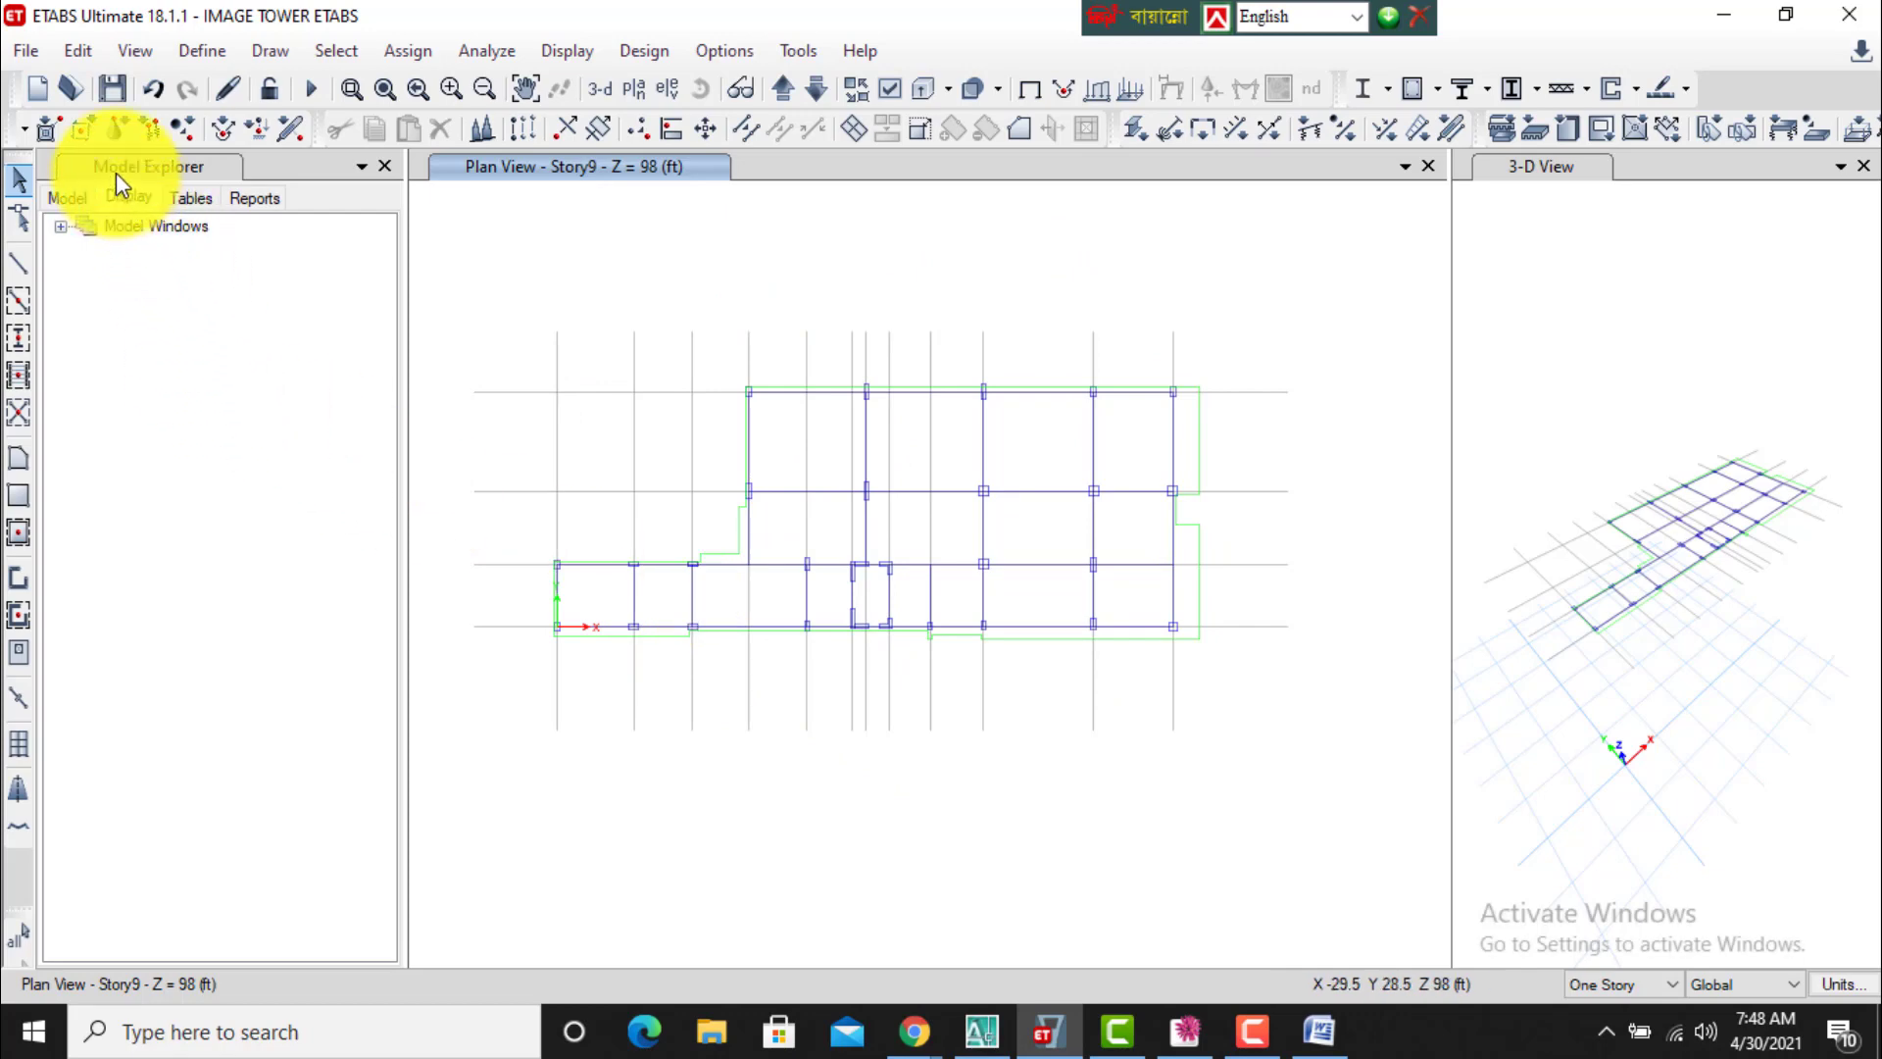
click(142, 195)
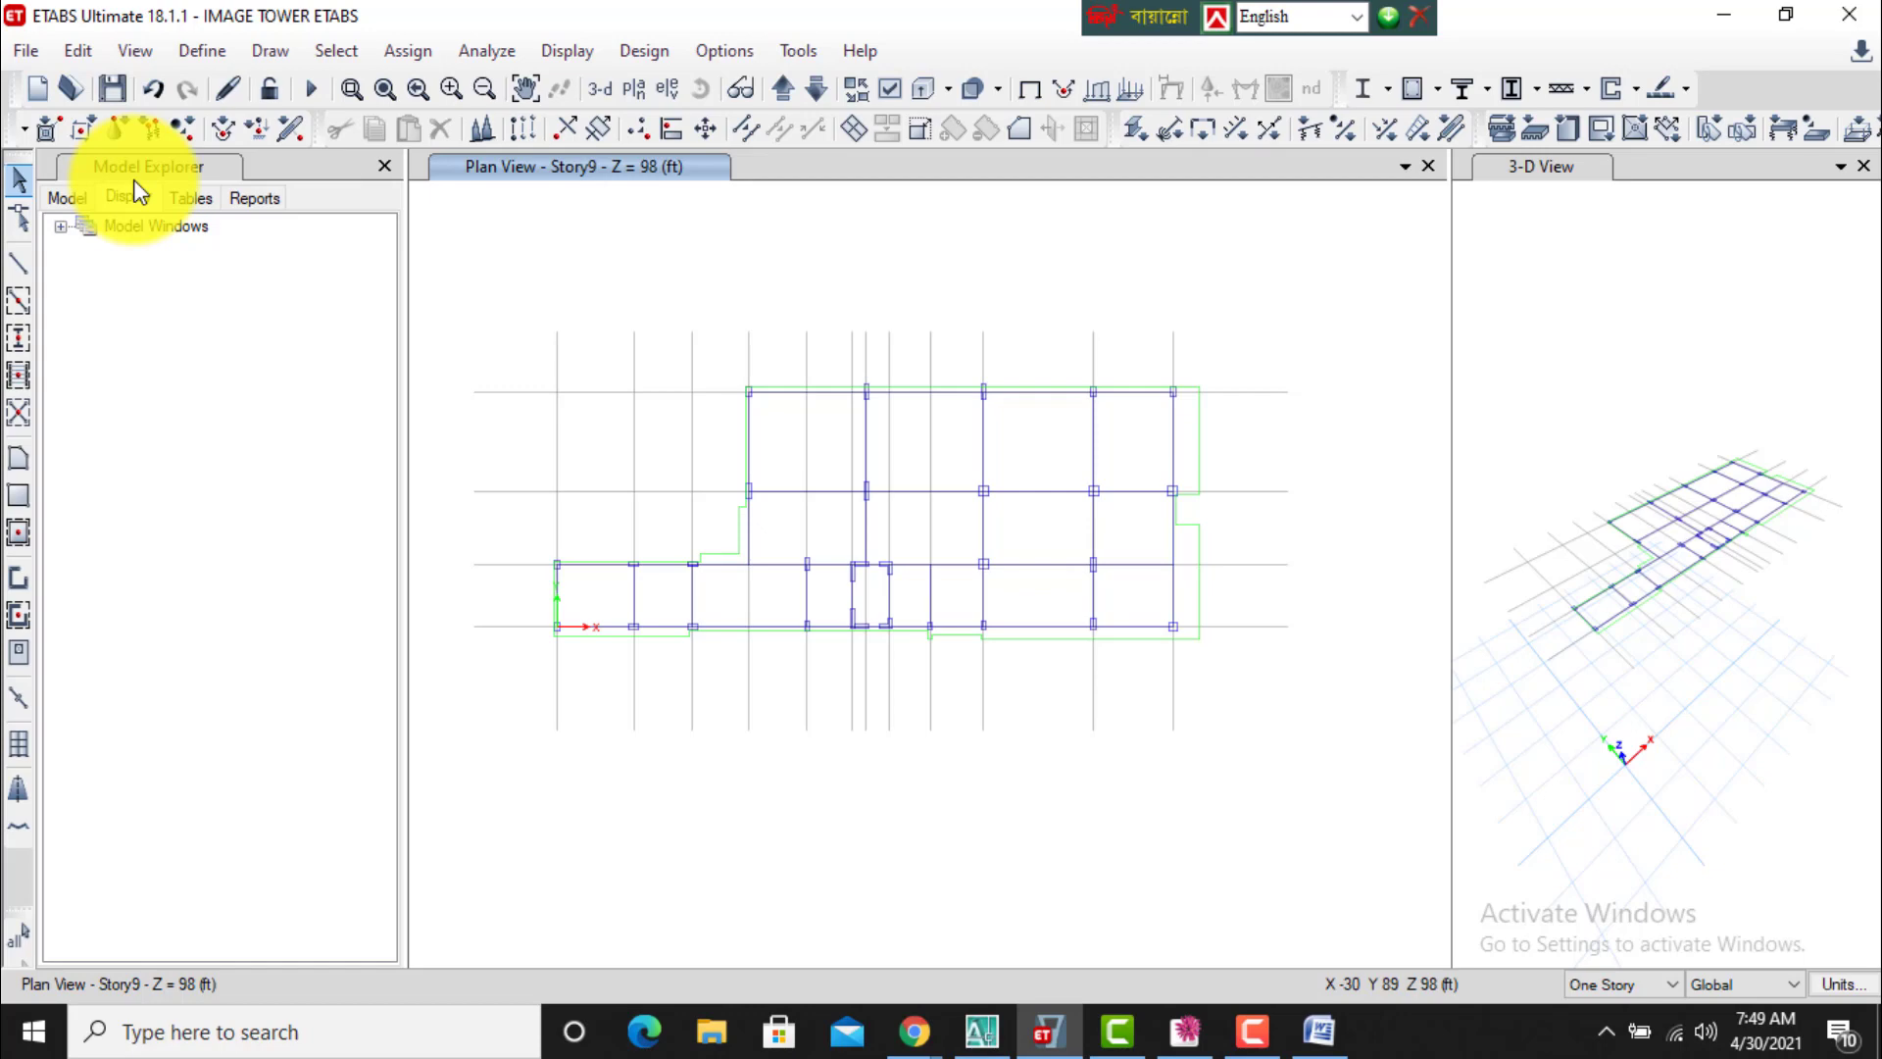
click(59, 227)
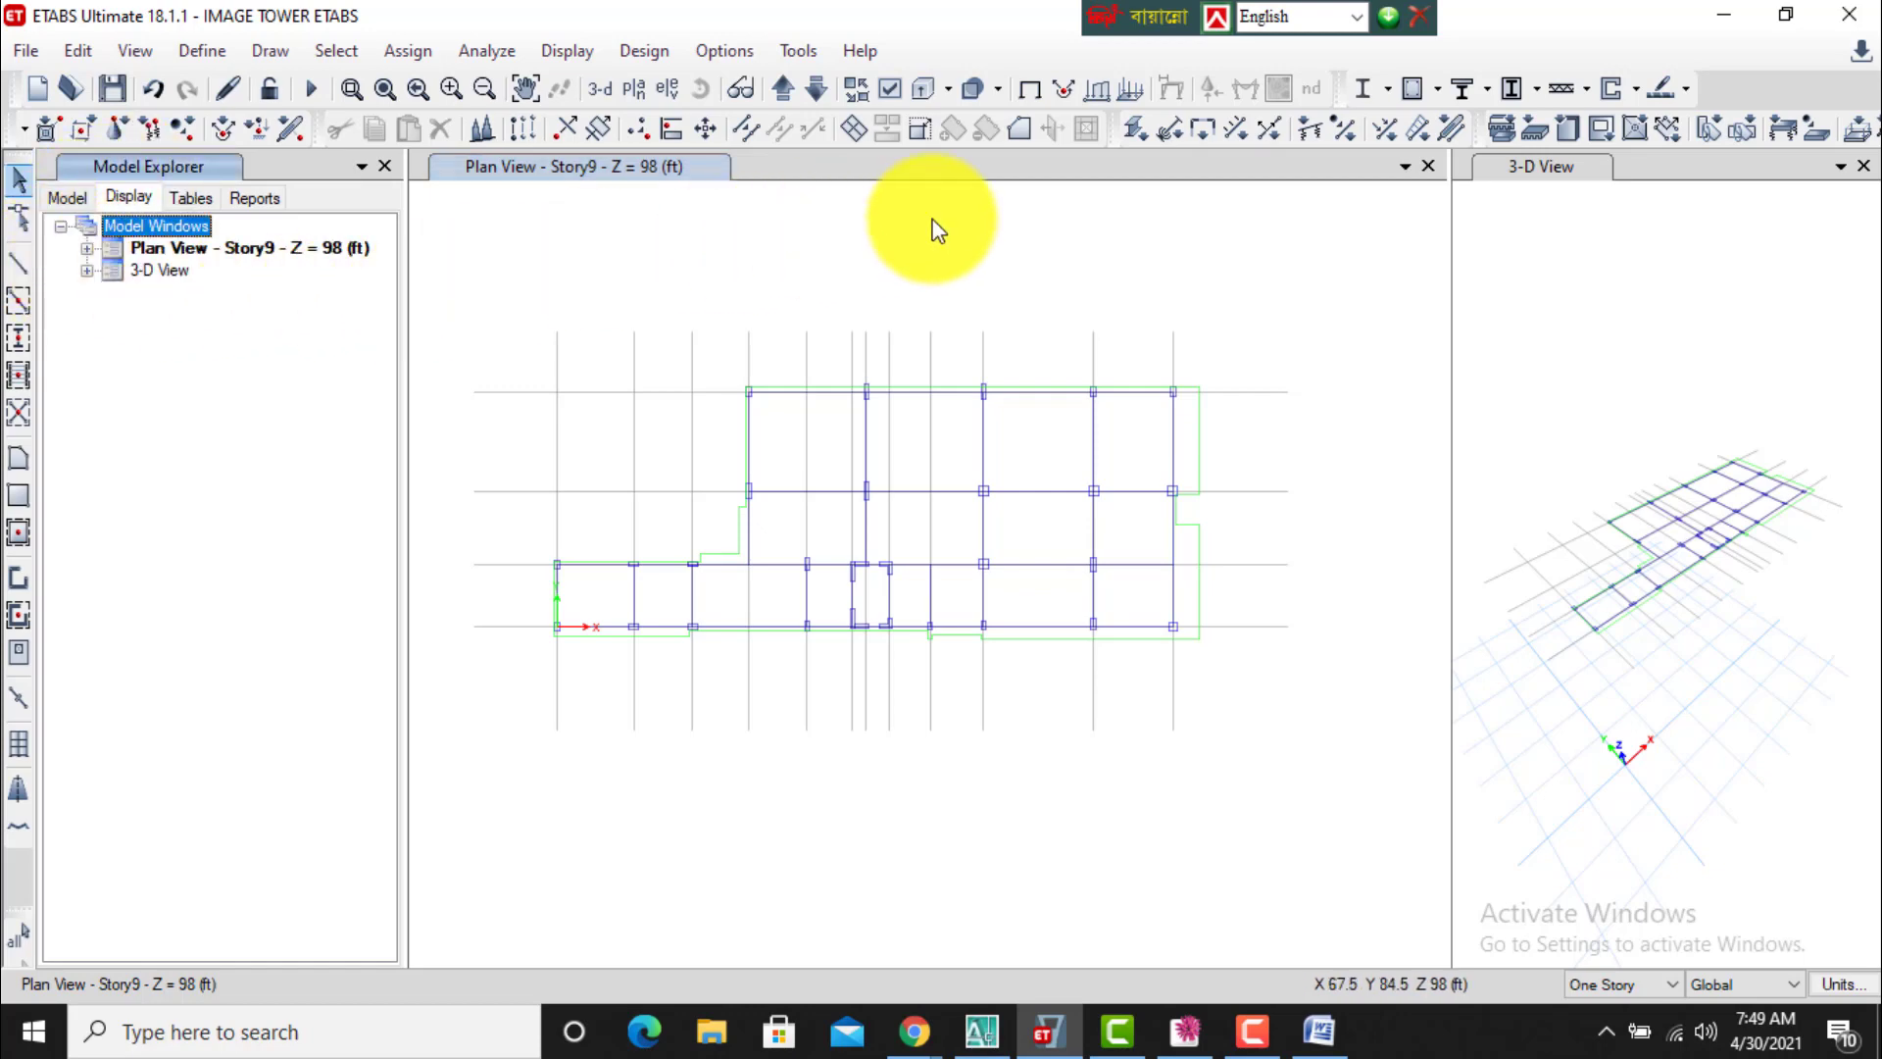
drag(1339, 285, 489, 853)
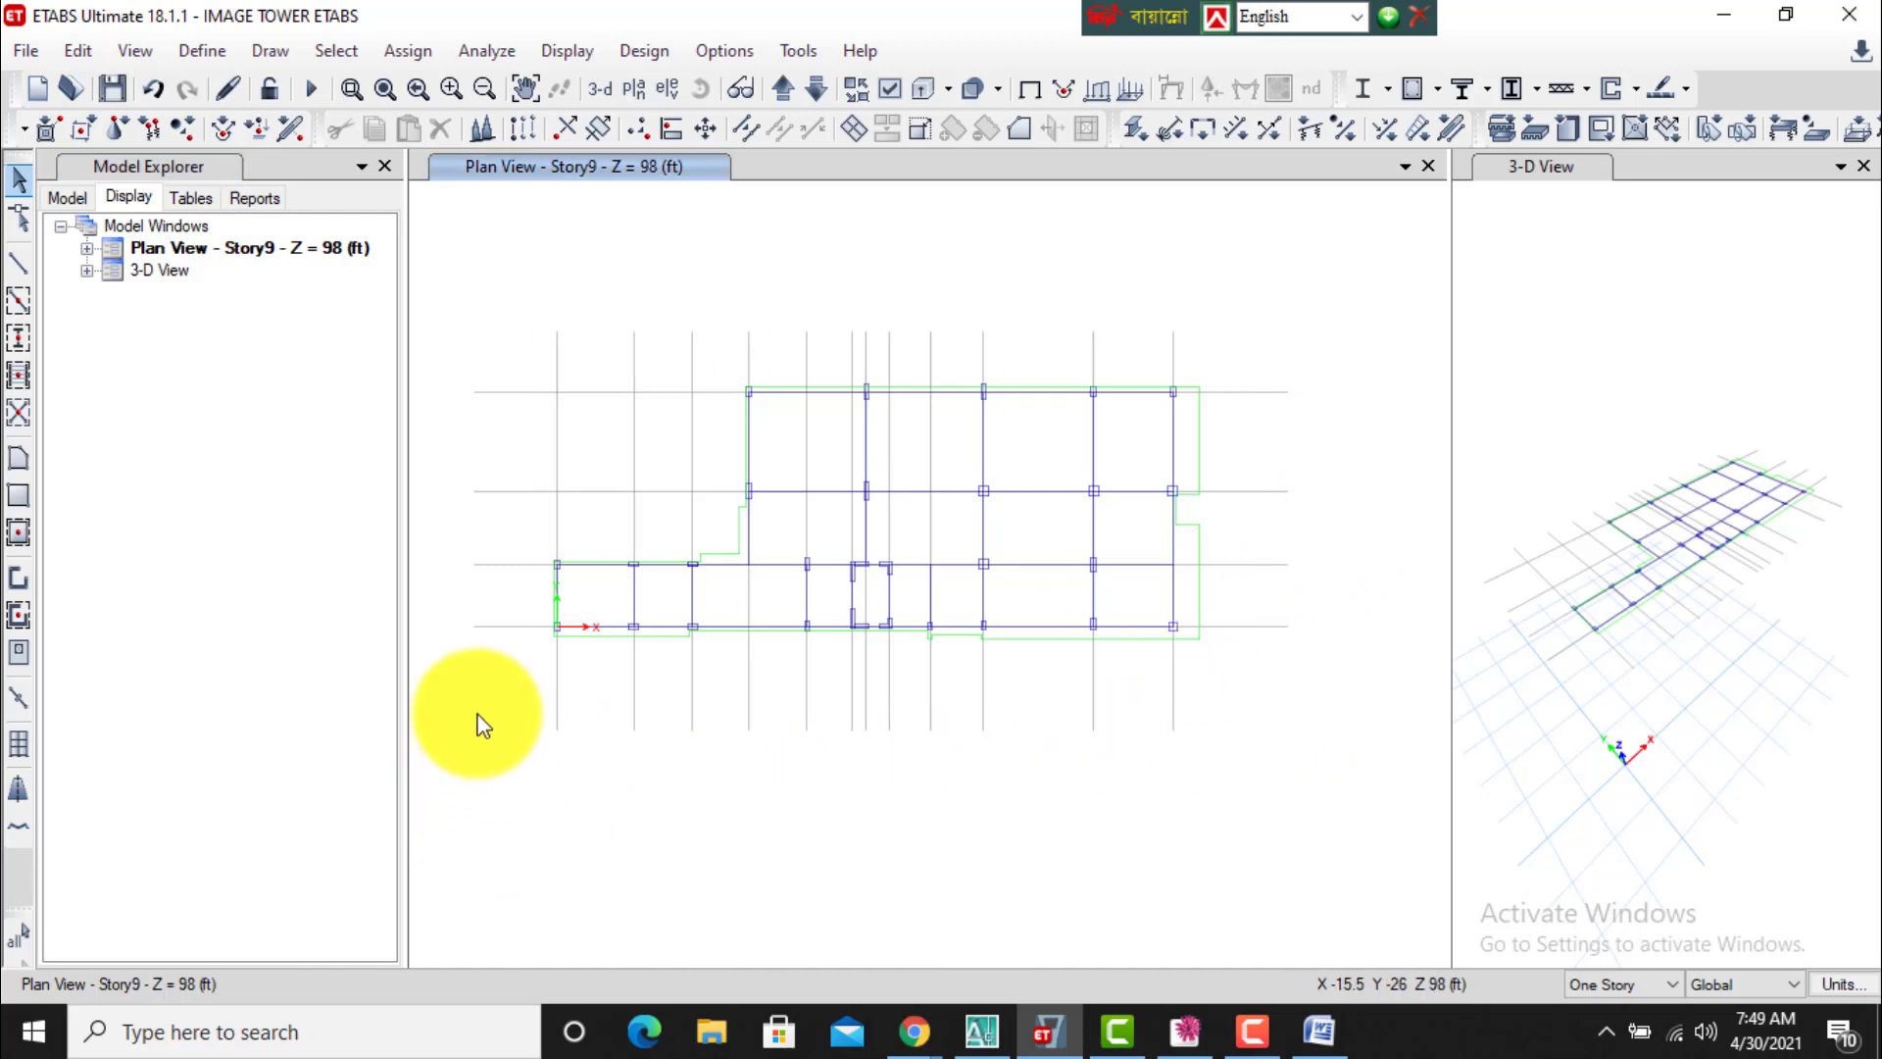
click(162, 255)
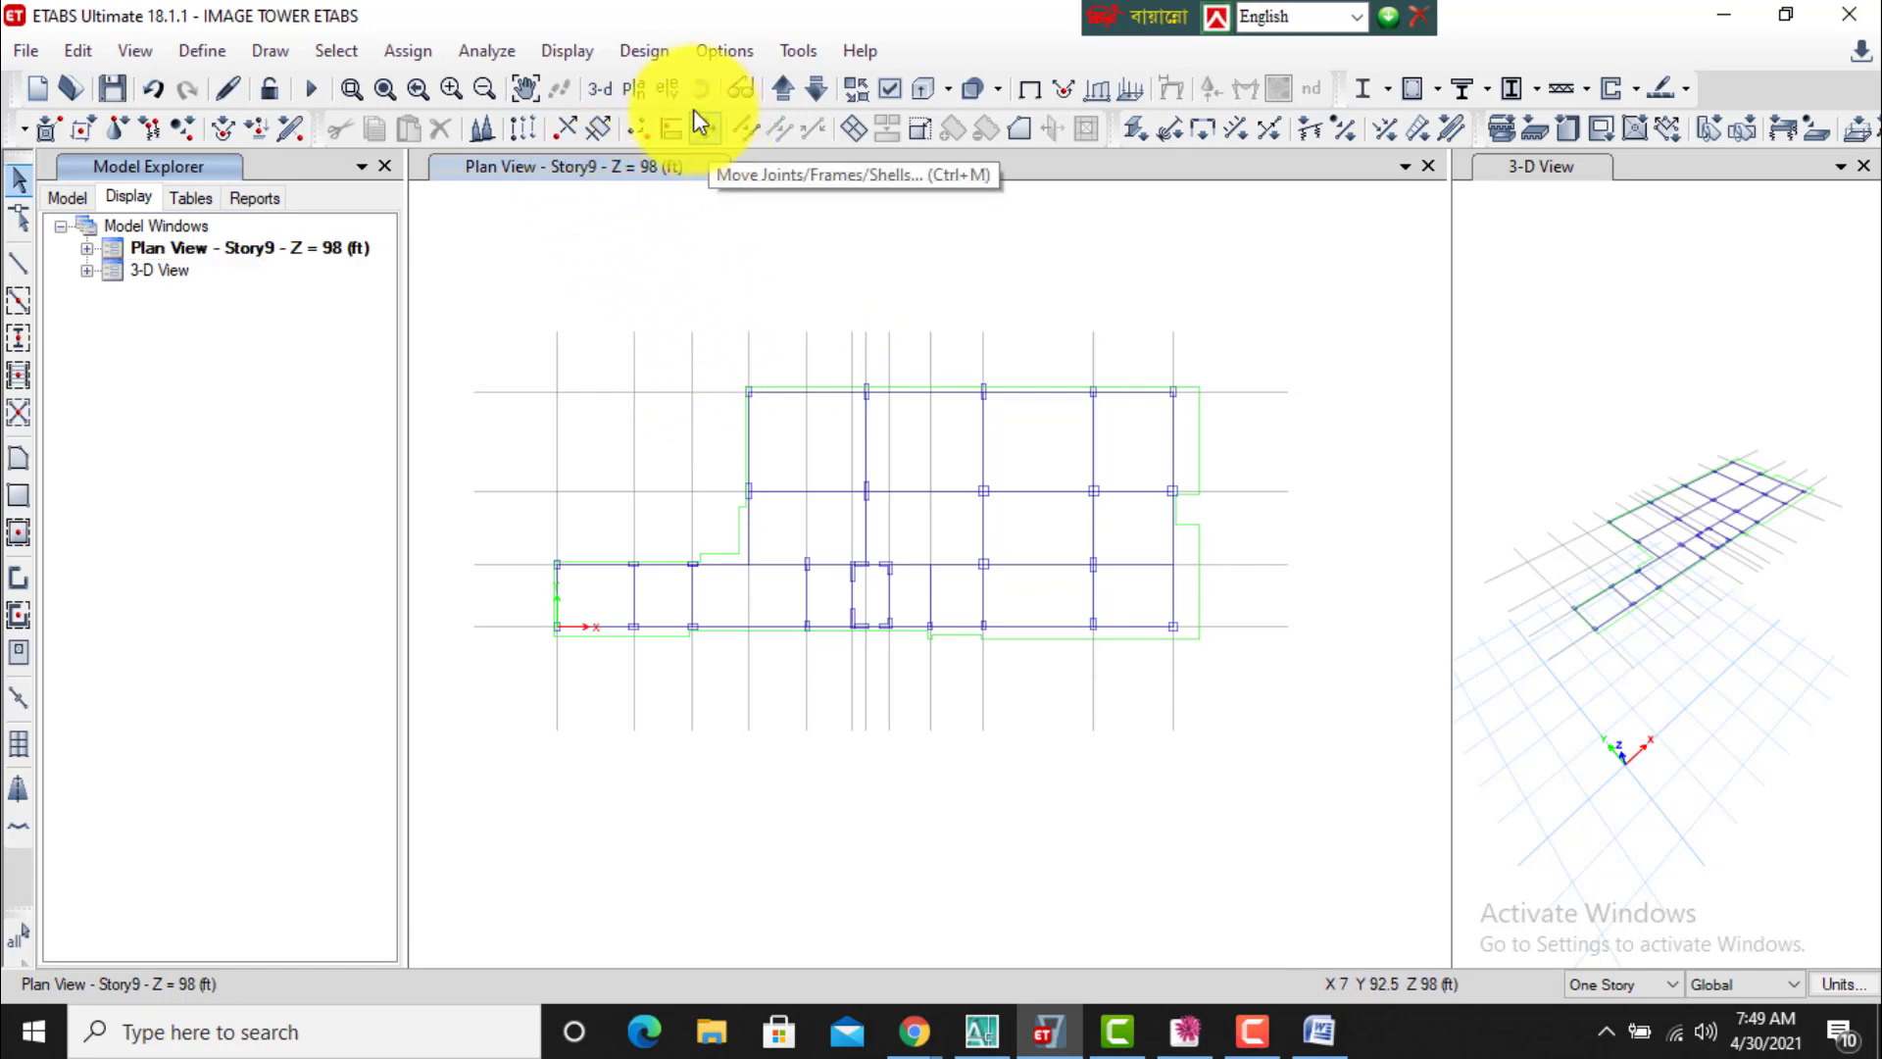
Switch the plan view to the Story1 level.
click(637, 95)
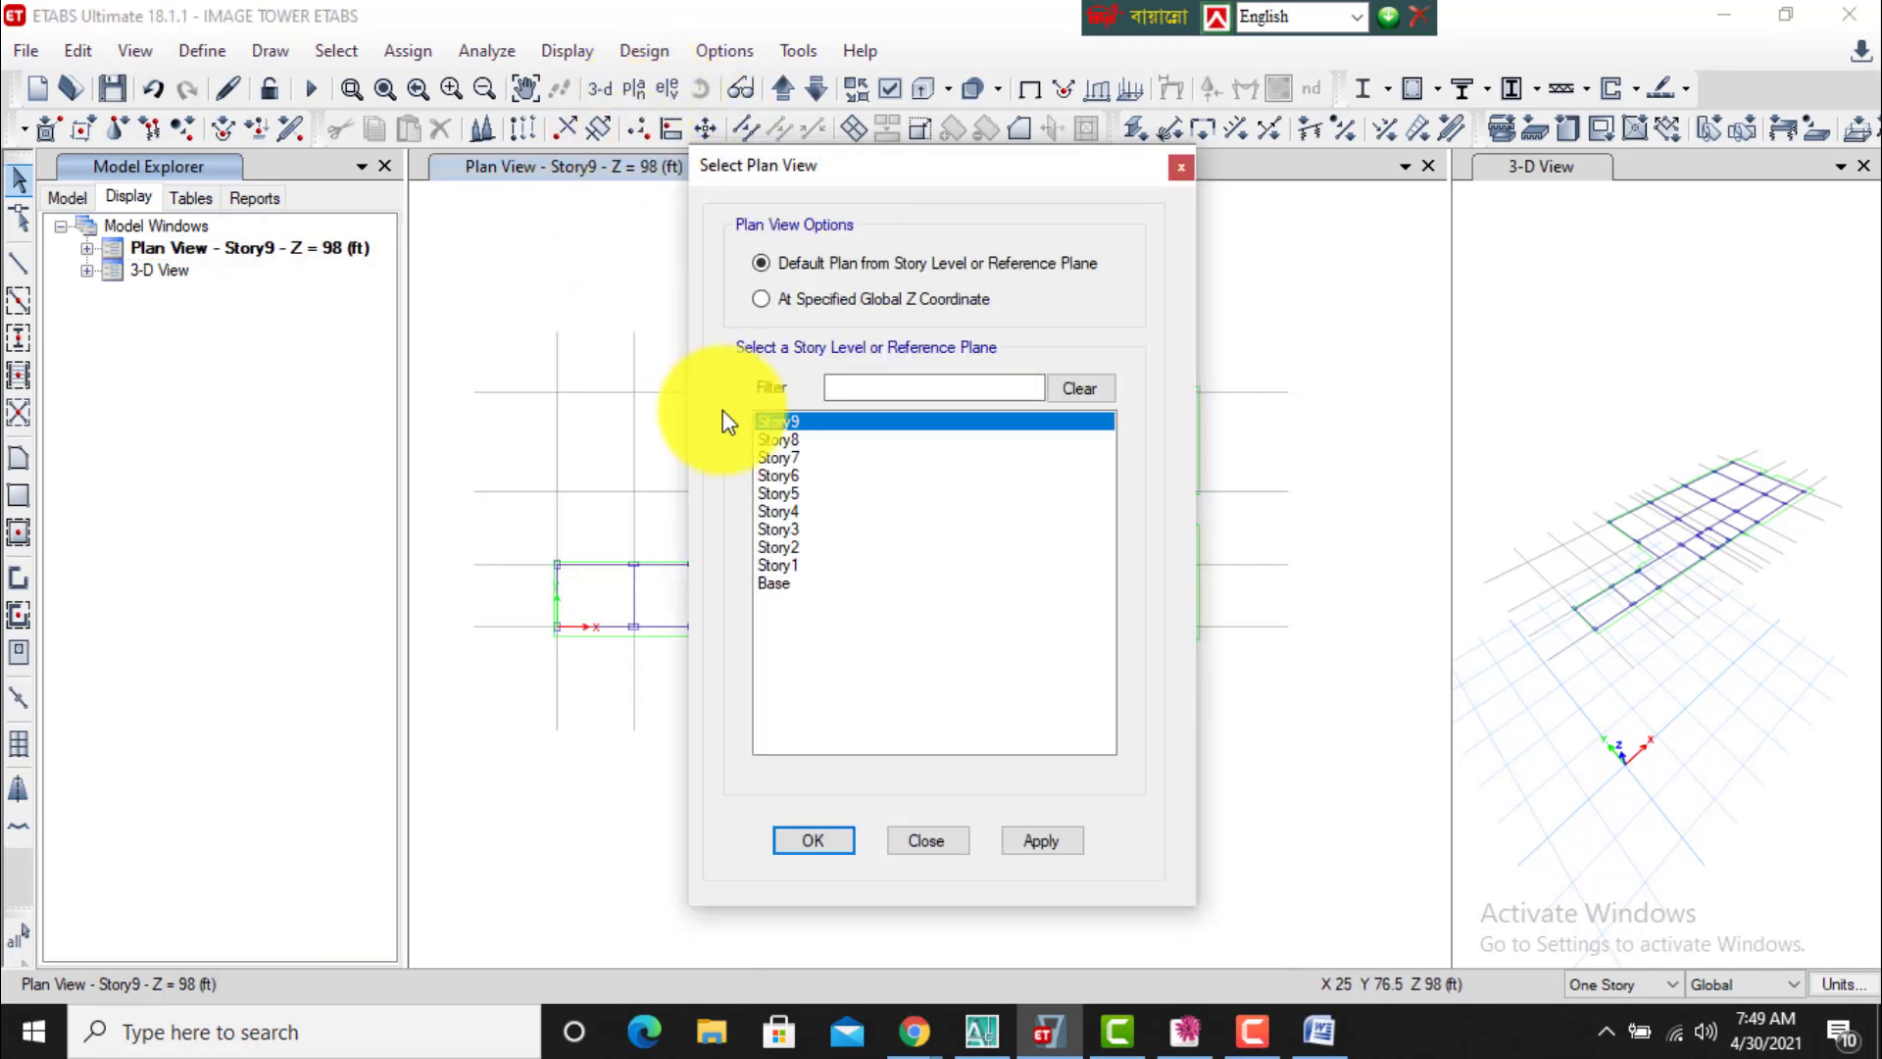
click(774, 565)
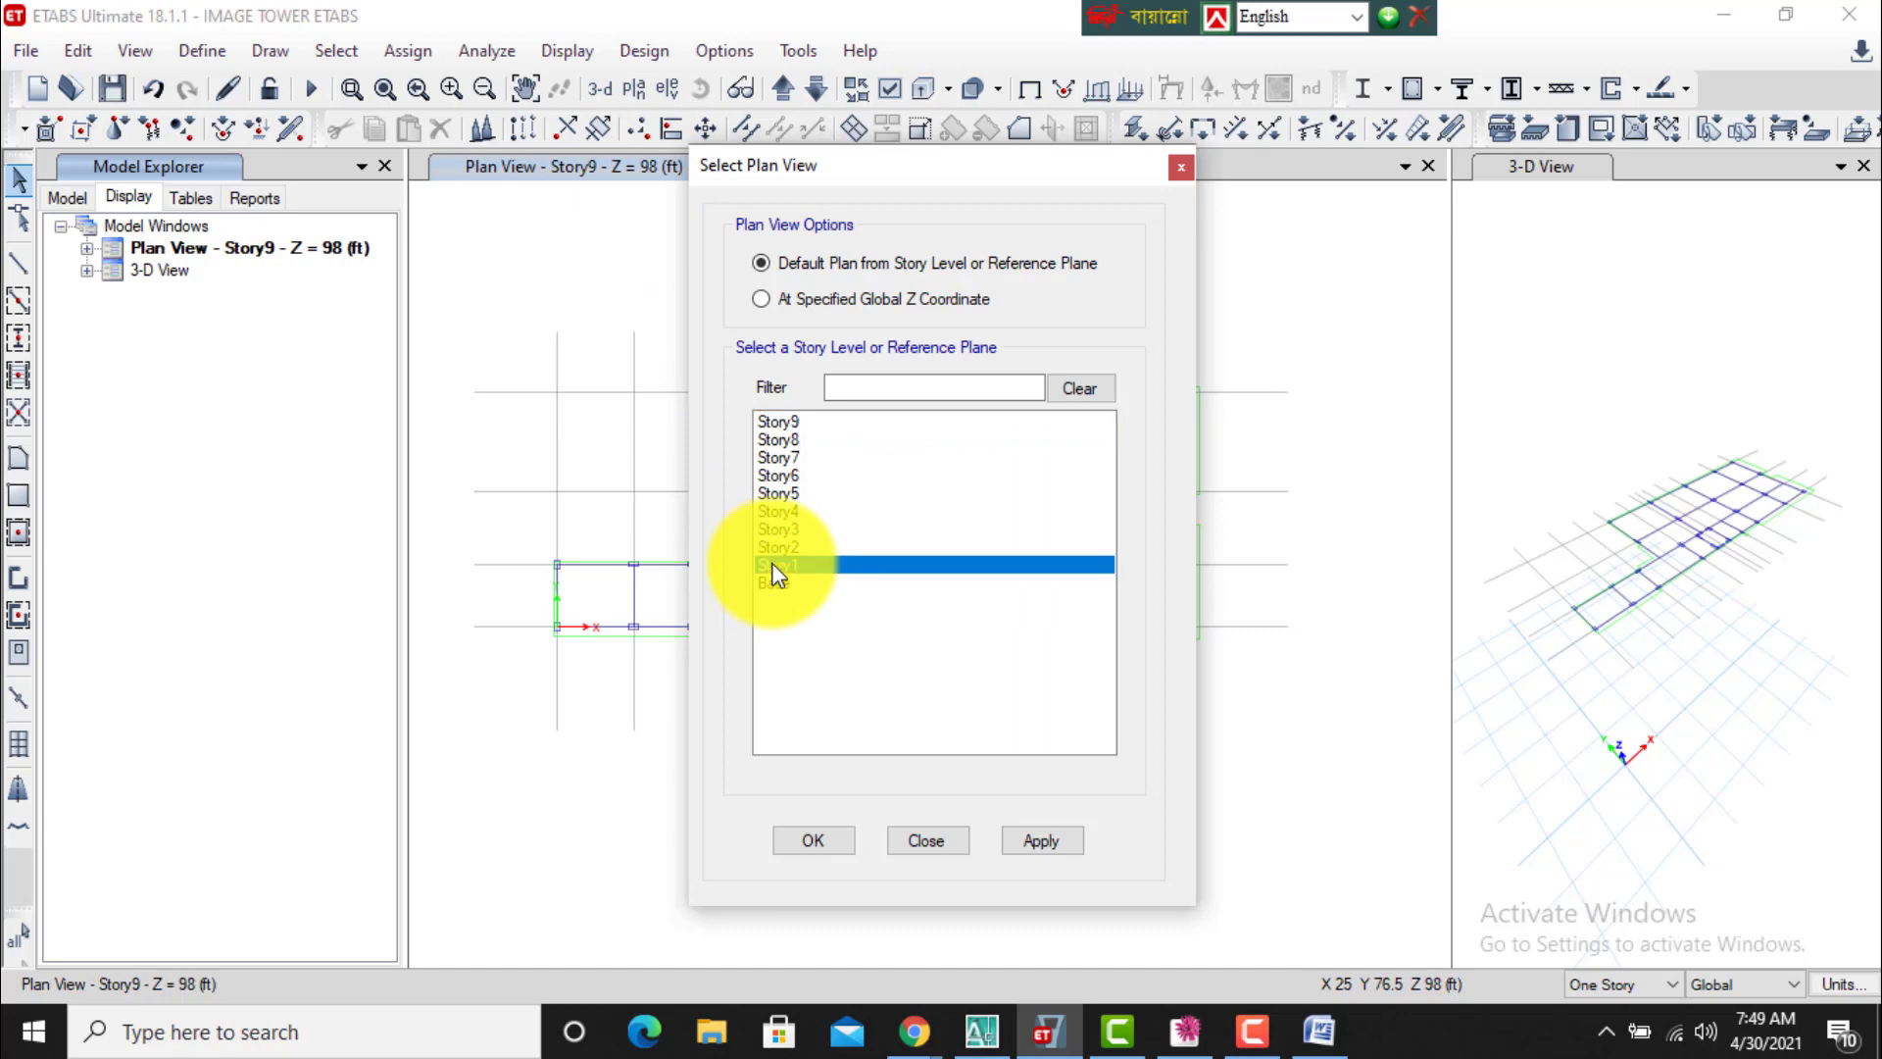
click(821, 845)
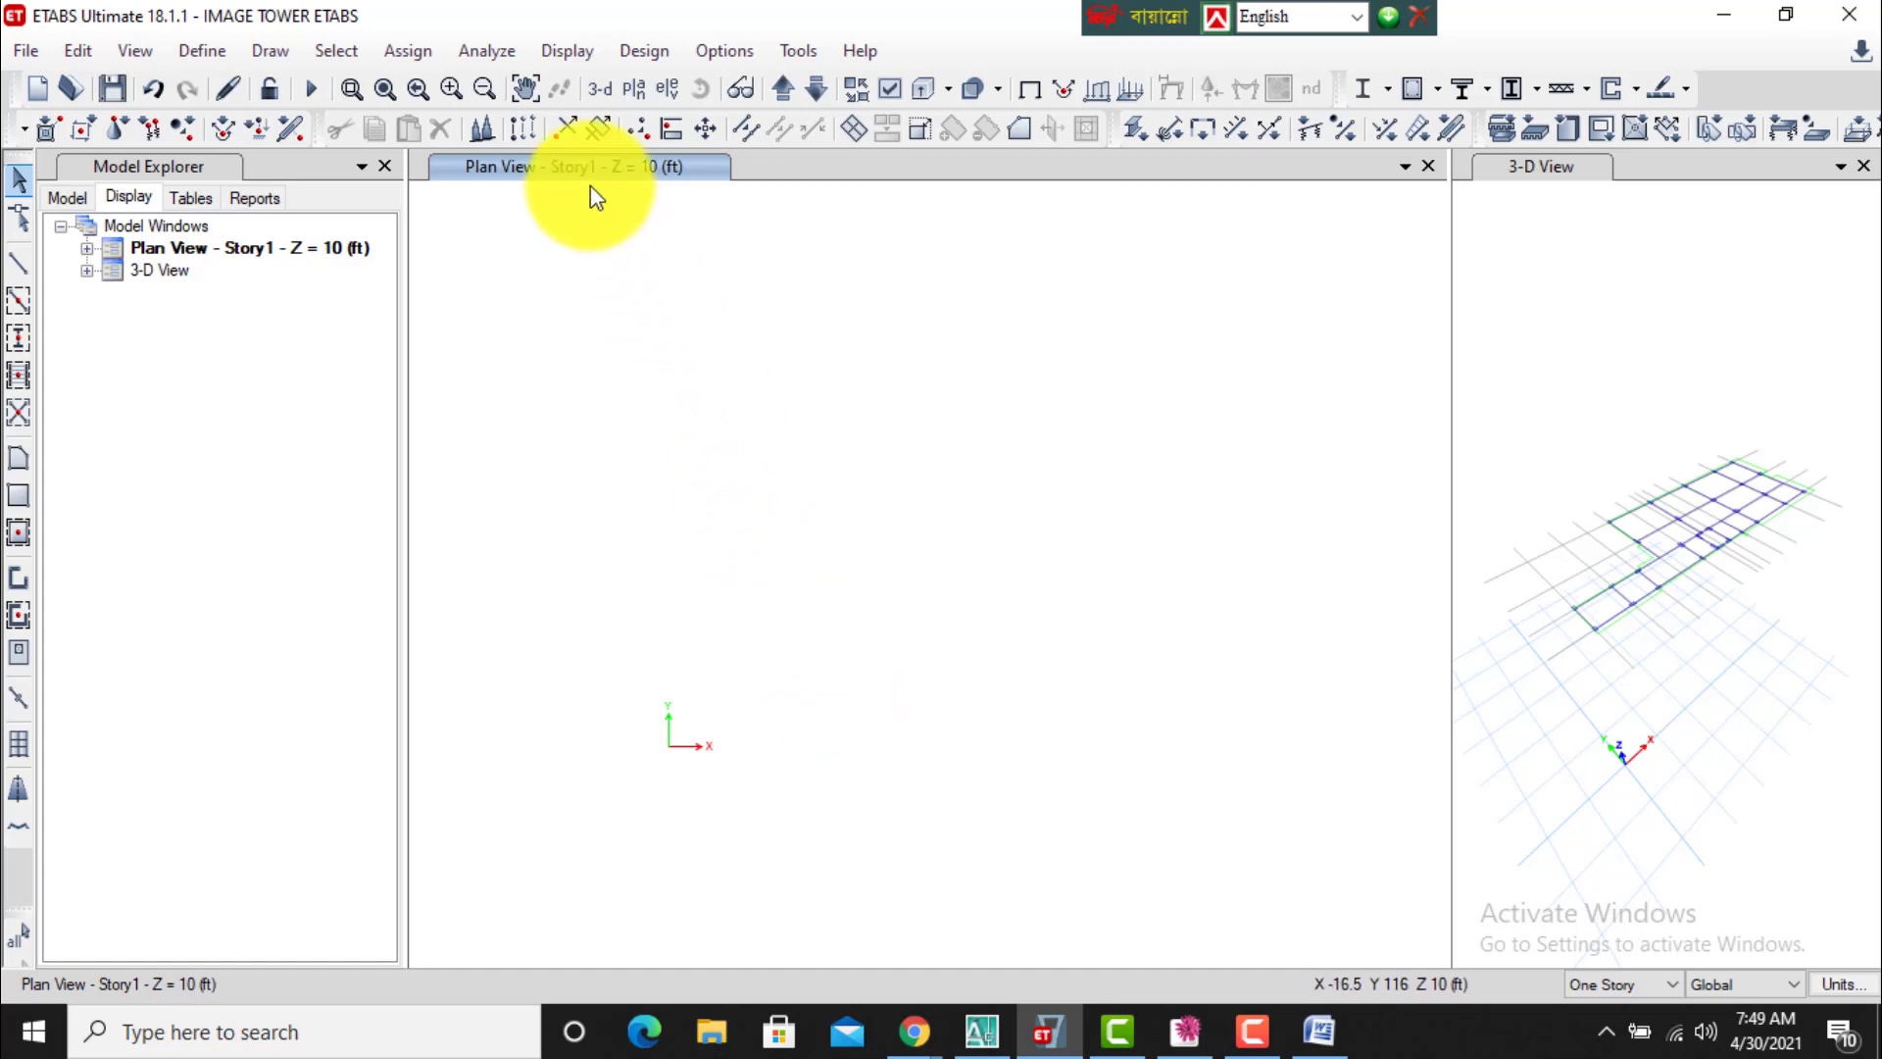
Close the current model and start a new one using built-in settings with U.S. Customary units, AISC14, AISC 360-10 and ACI 318-08.
click(31, 51)
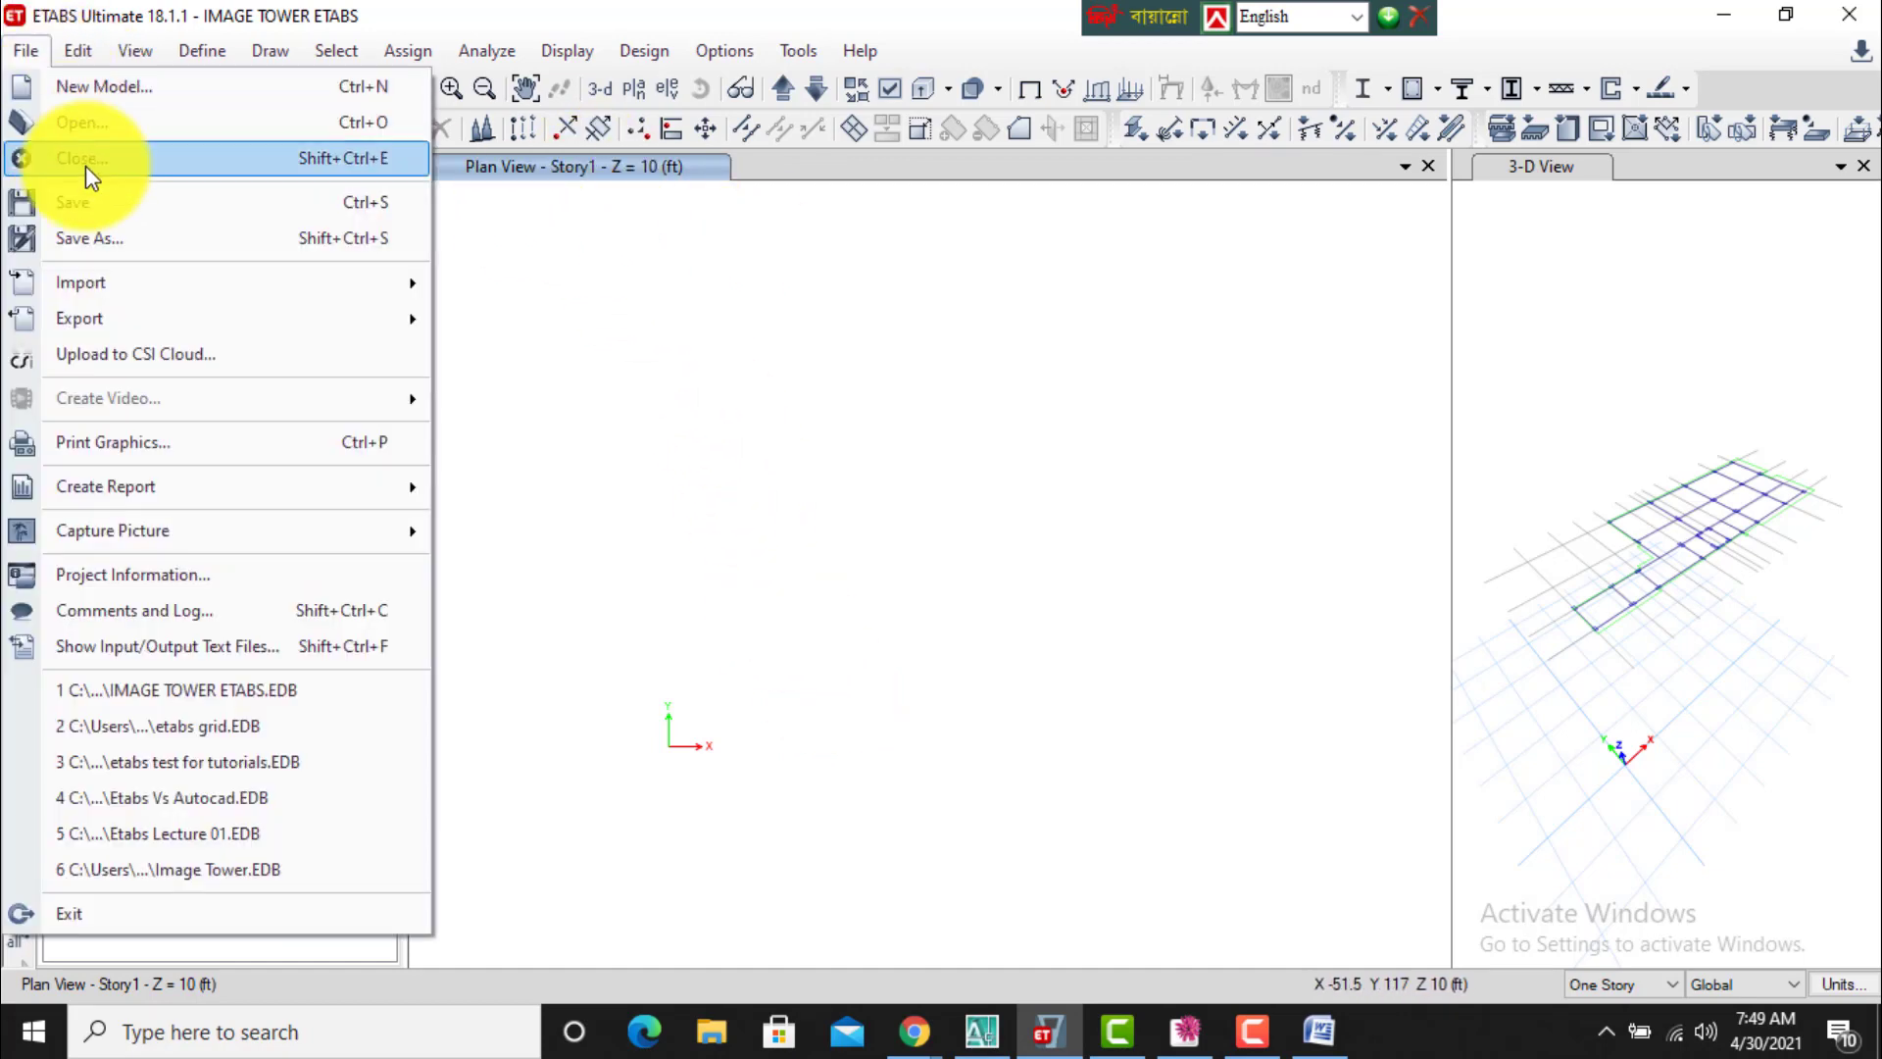
click(85, 166)
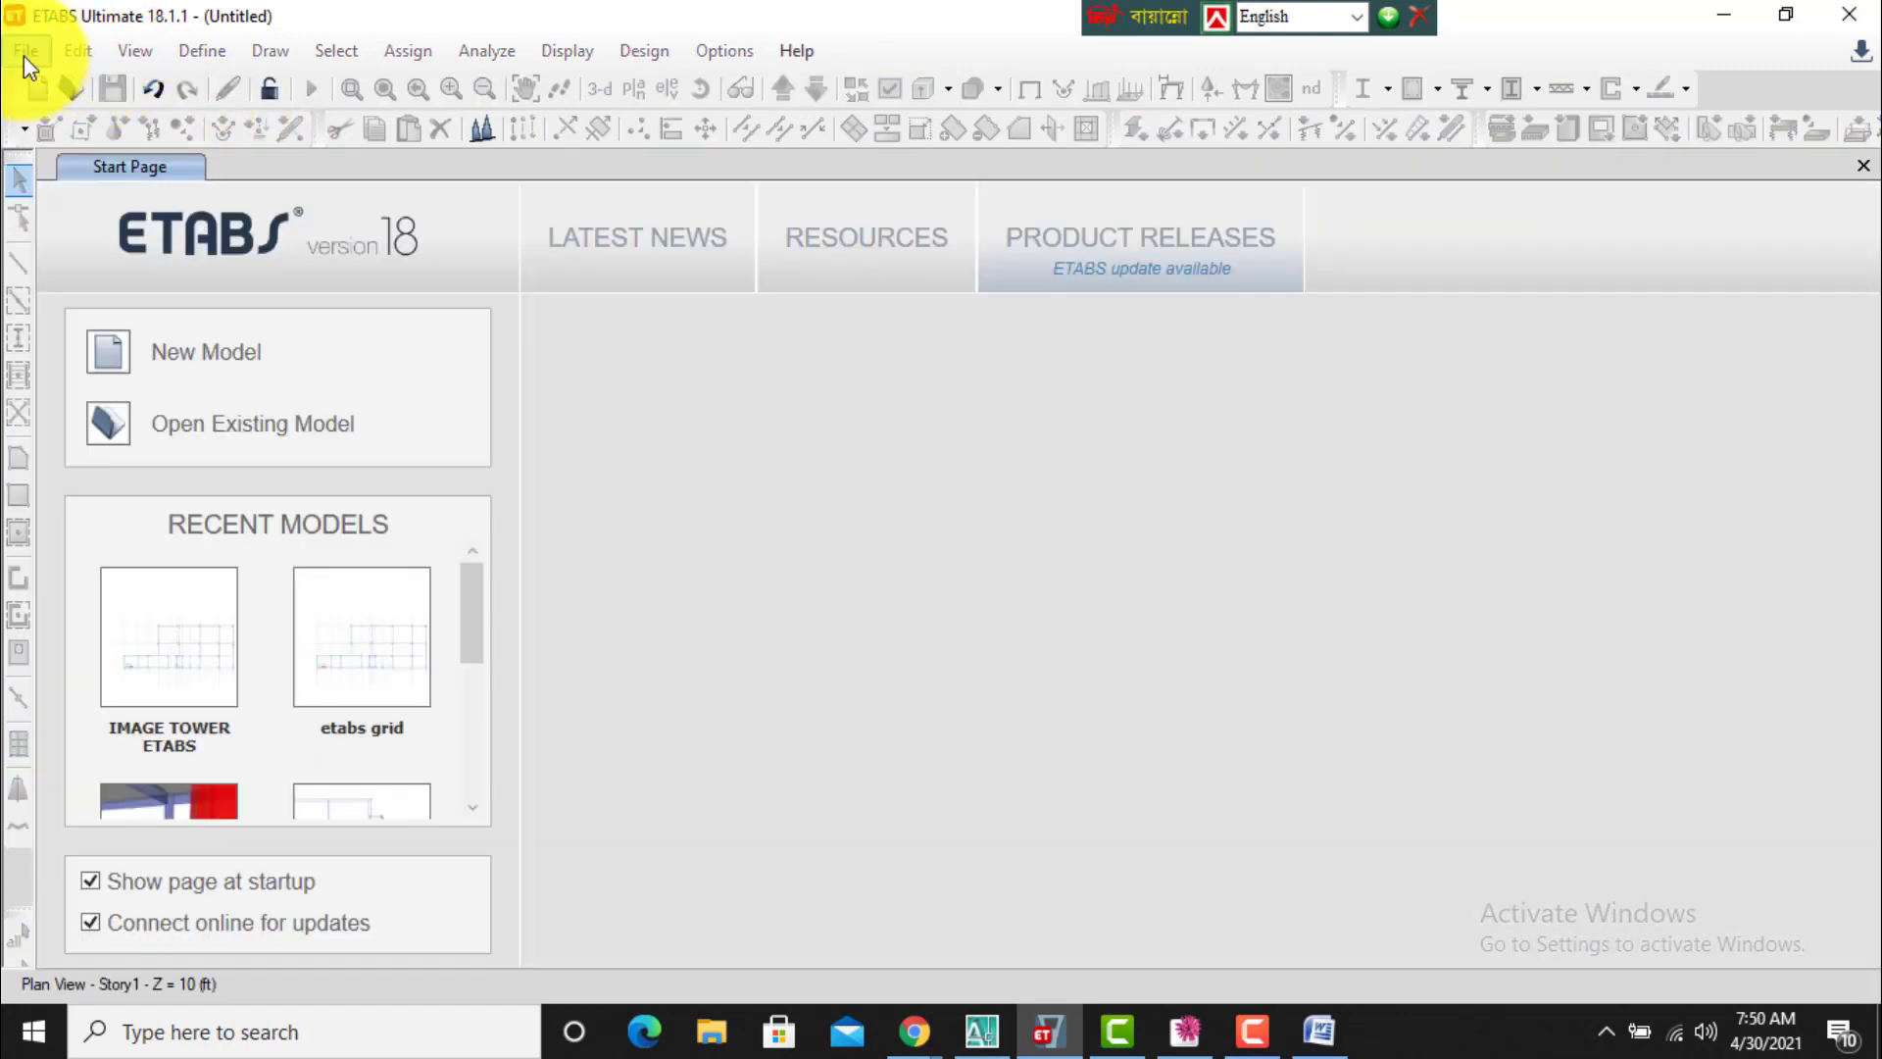
click(171, 378)
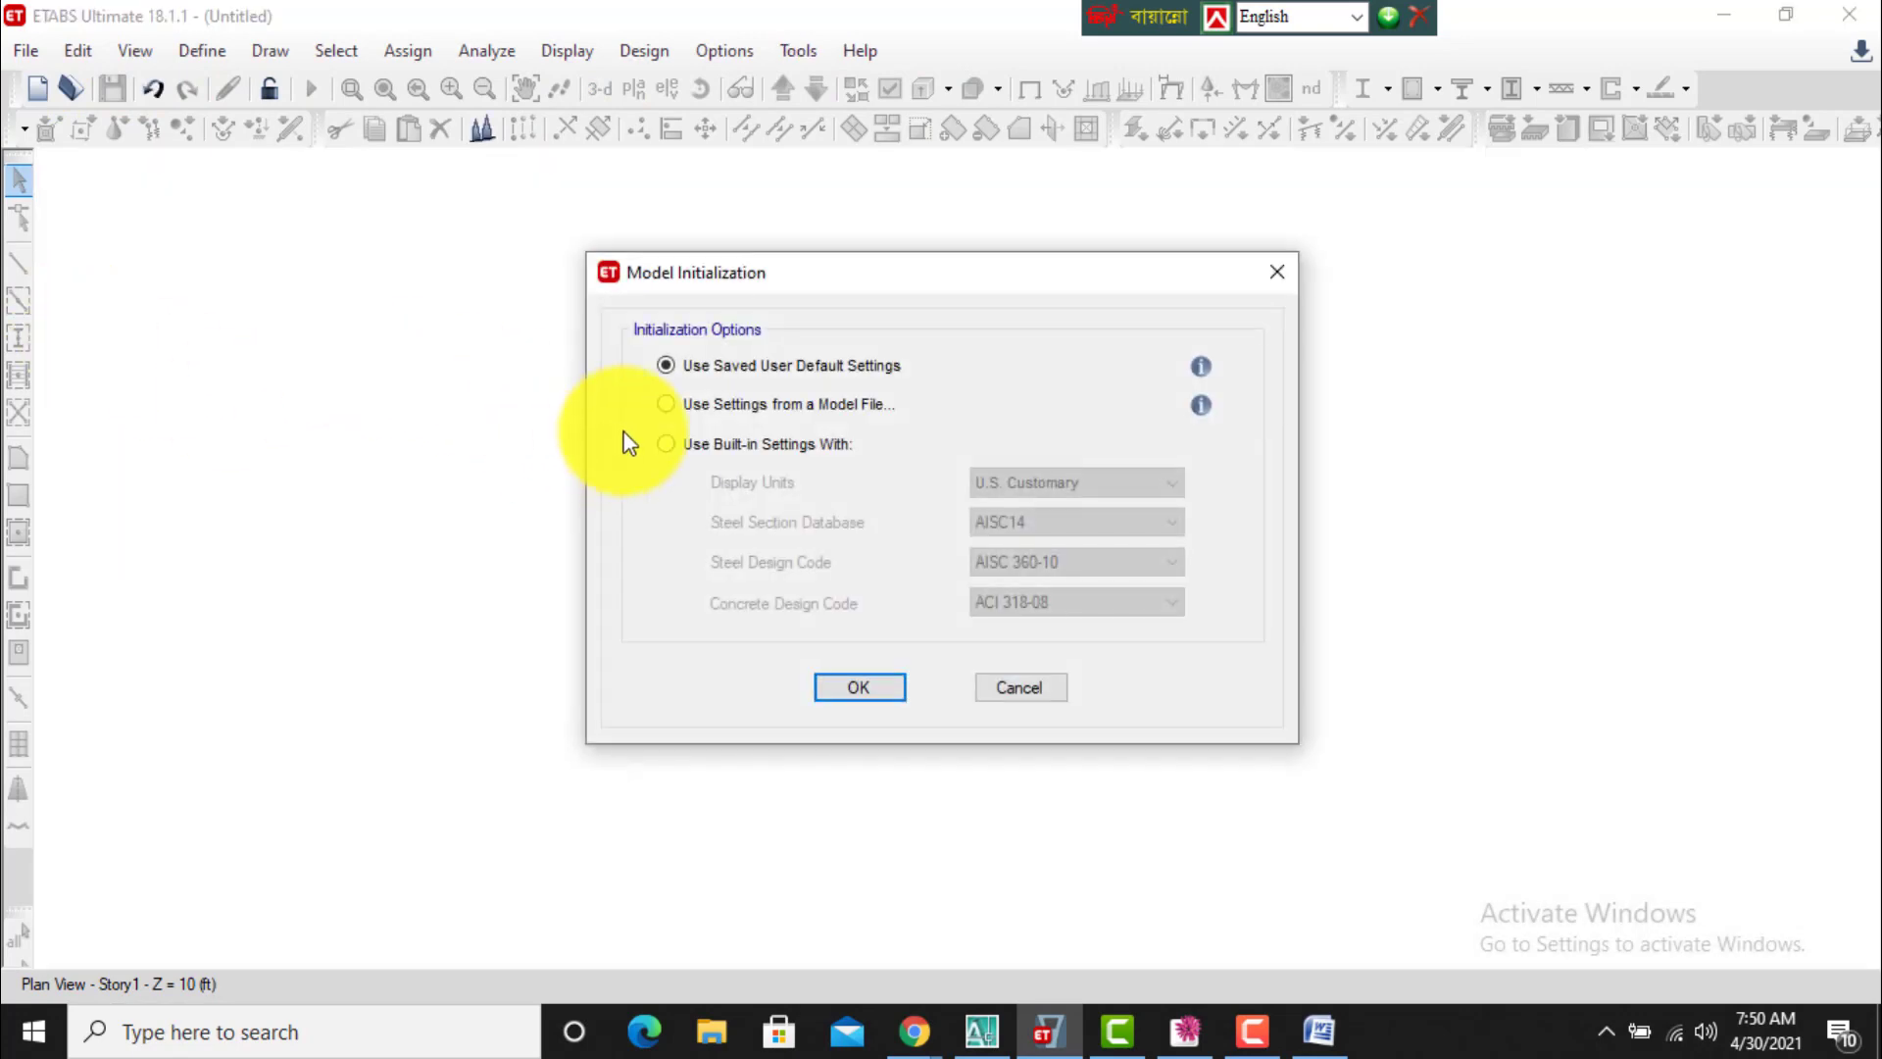
click(744, 445)
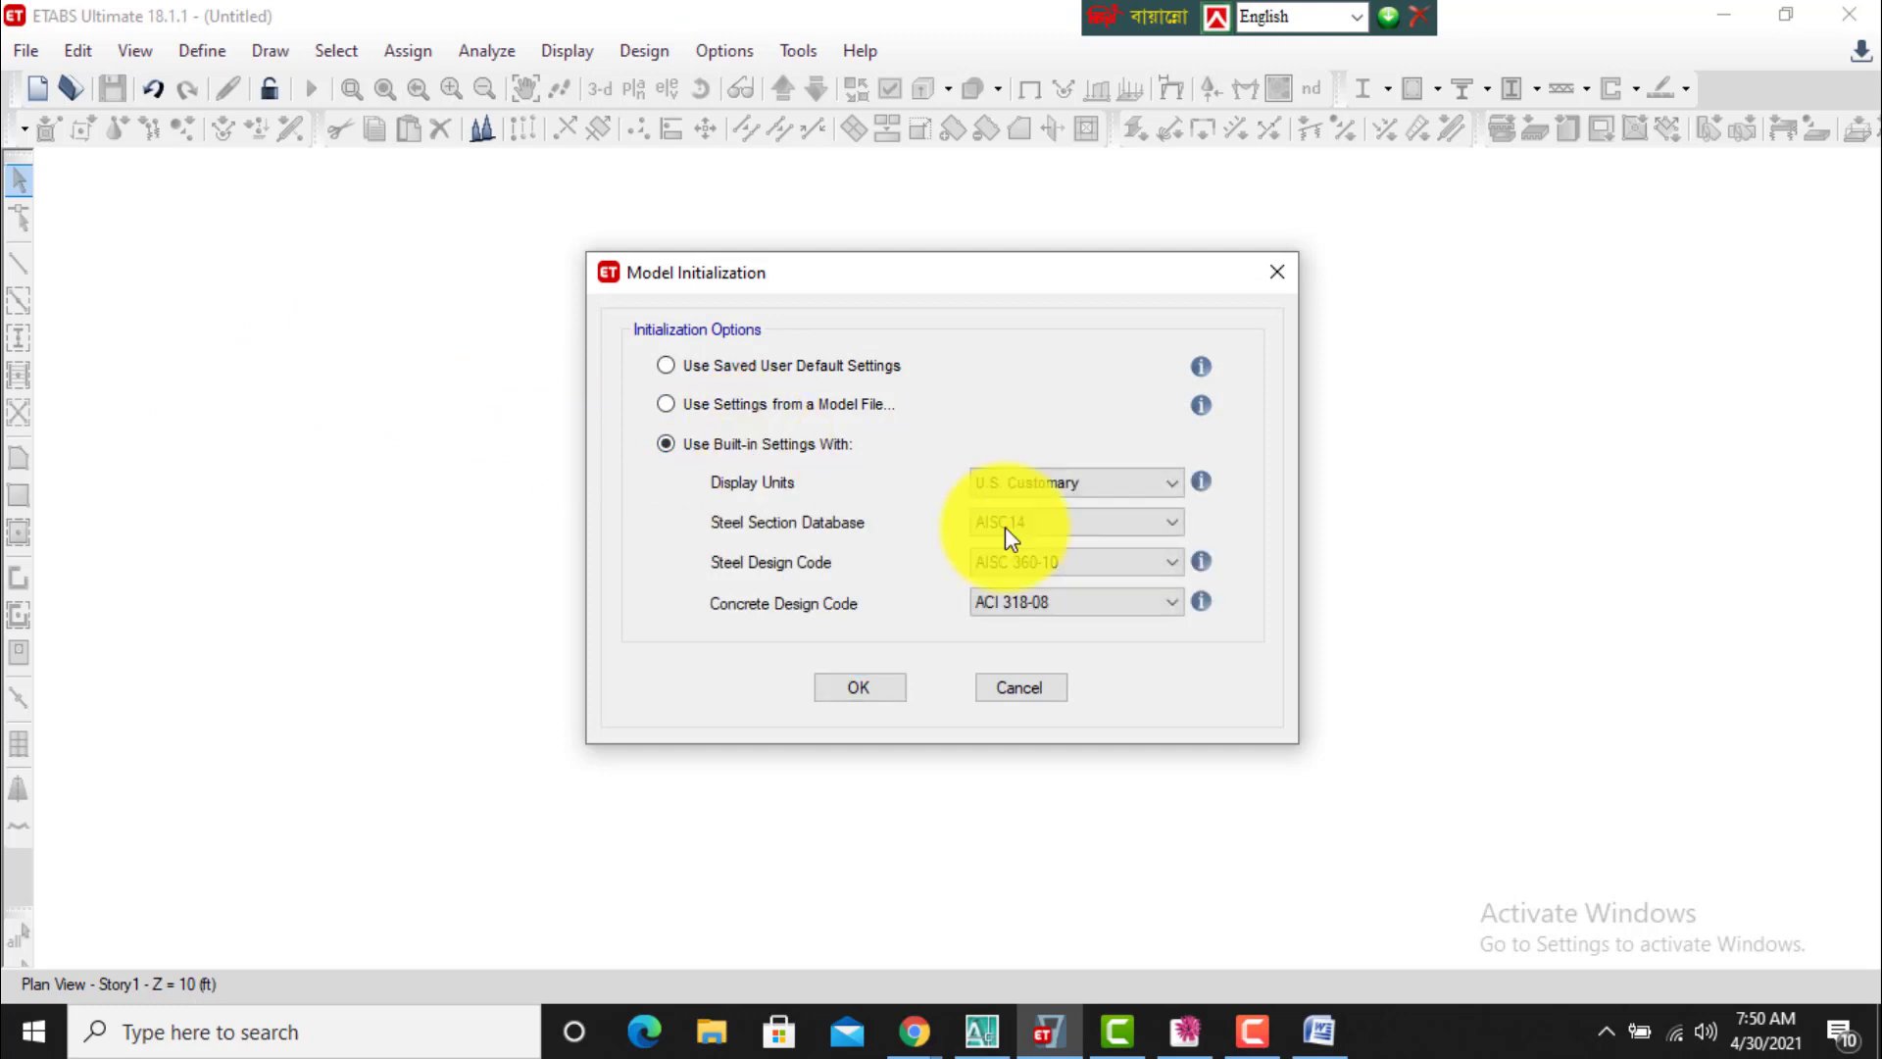
click(863, 688)
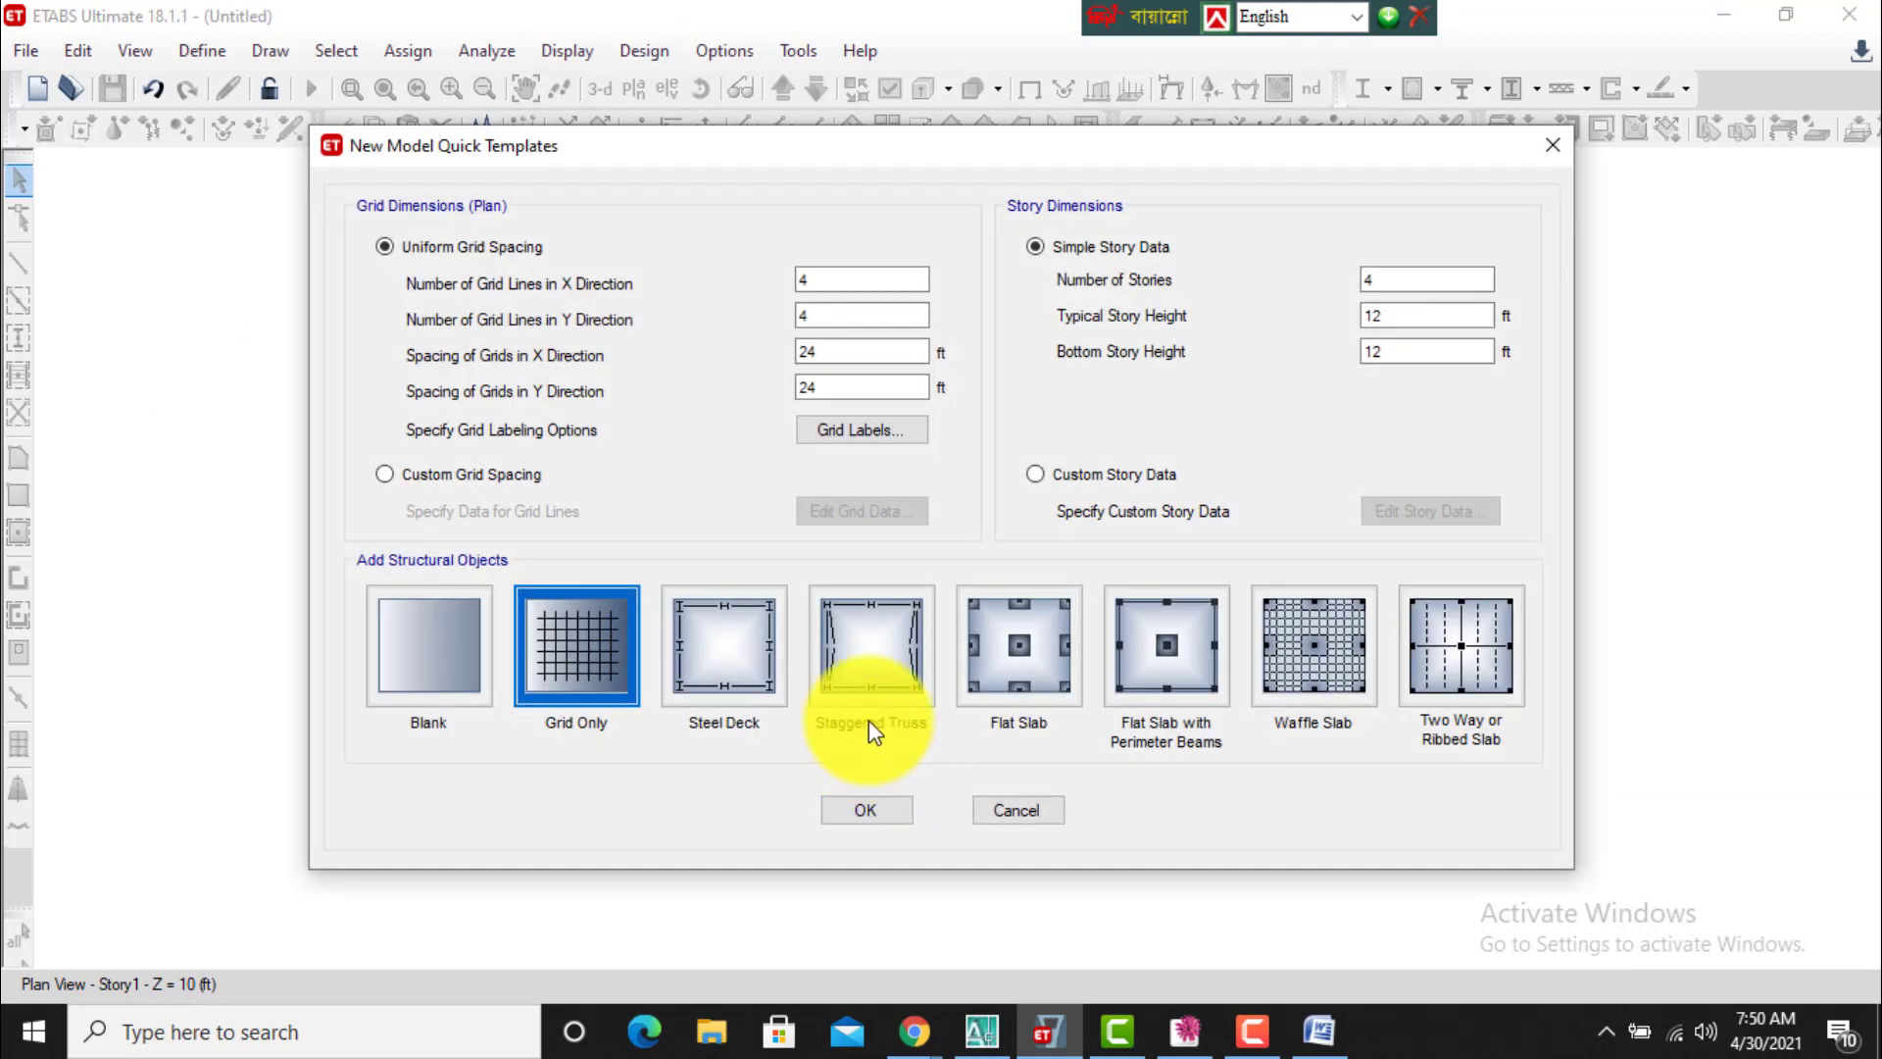
Create the model from the Blank template with 9 stories and a typical story height of 11 ft.
double_click(1386, 282)
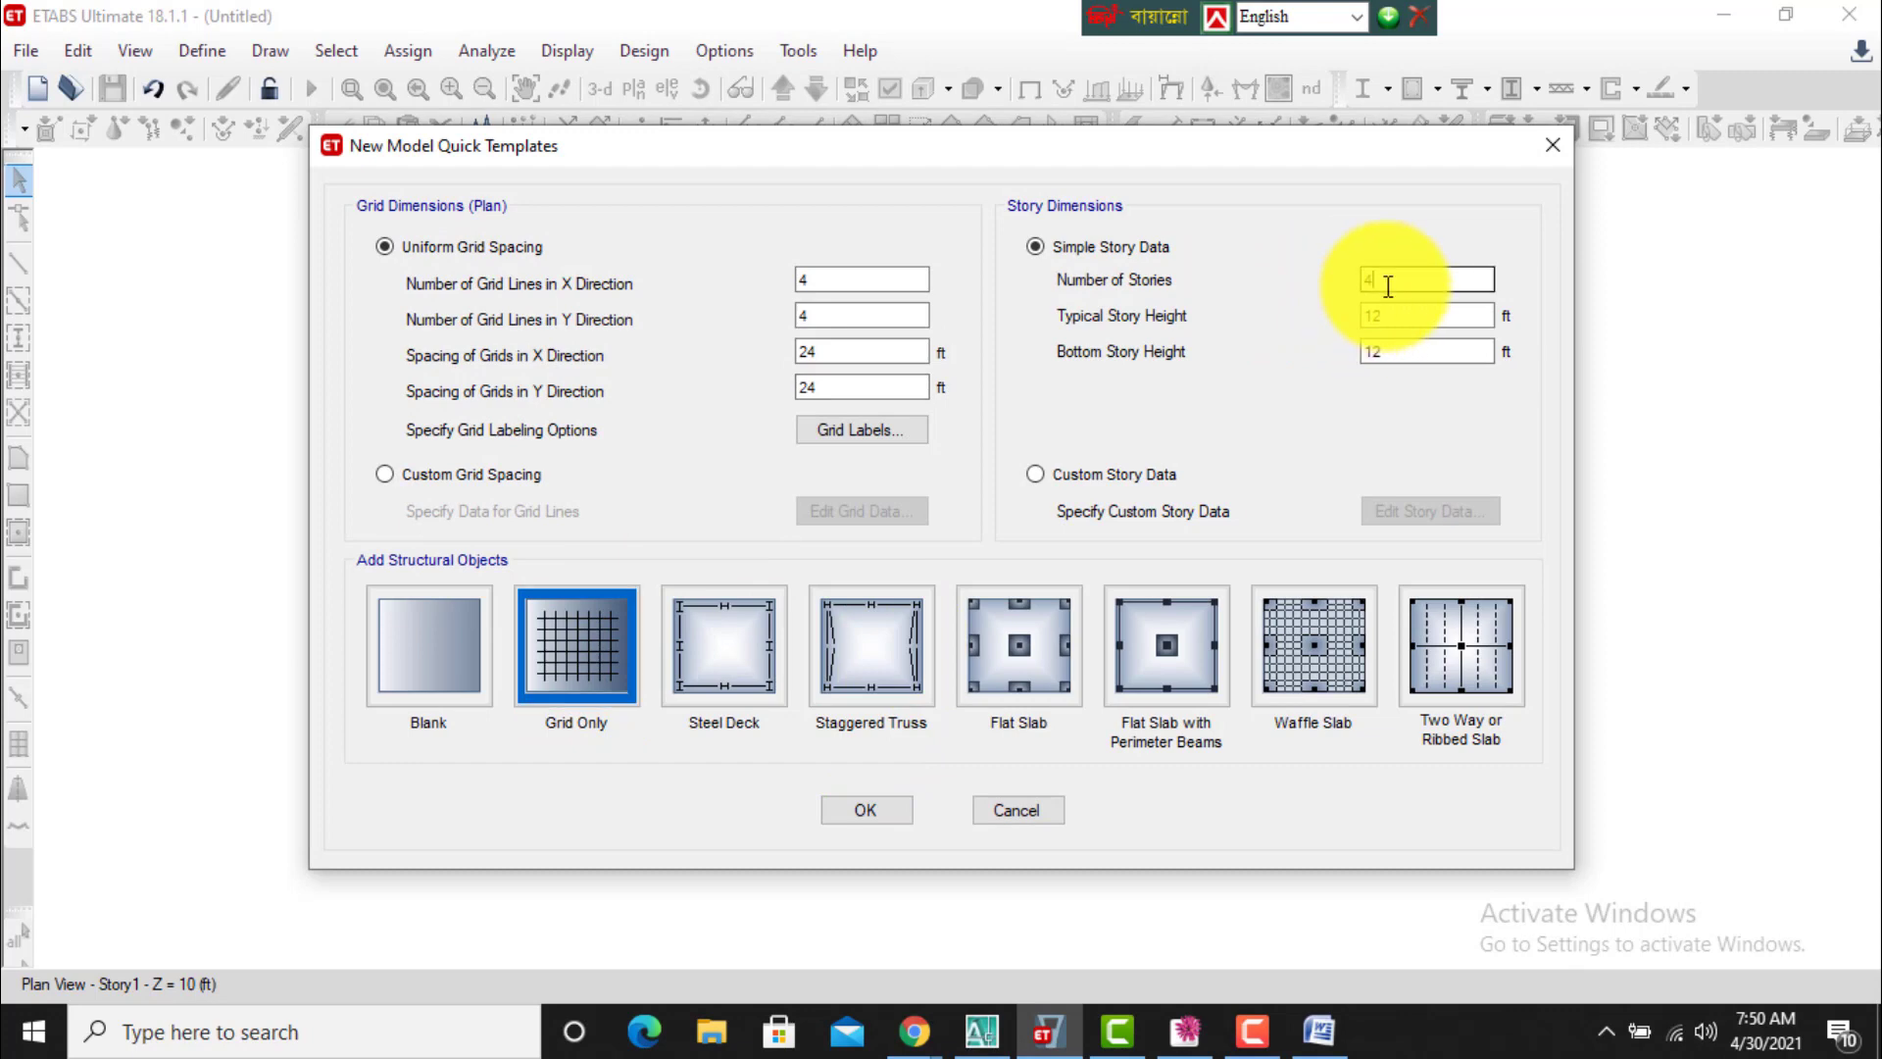
text(9)
key(Tab)
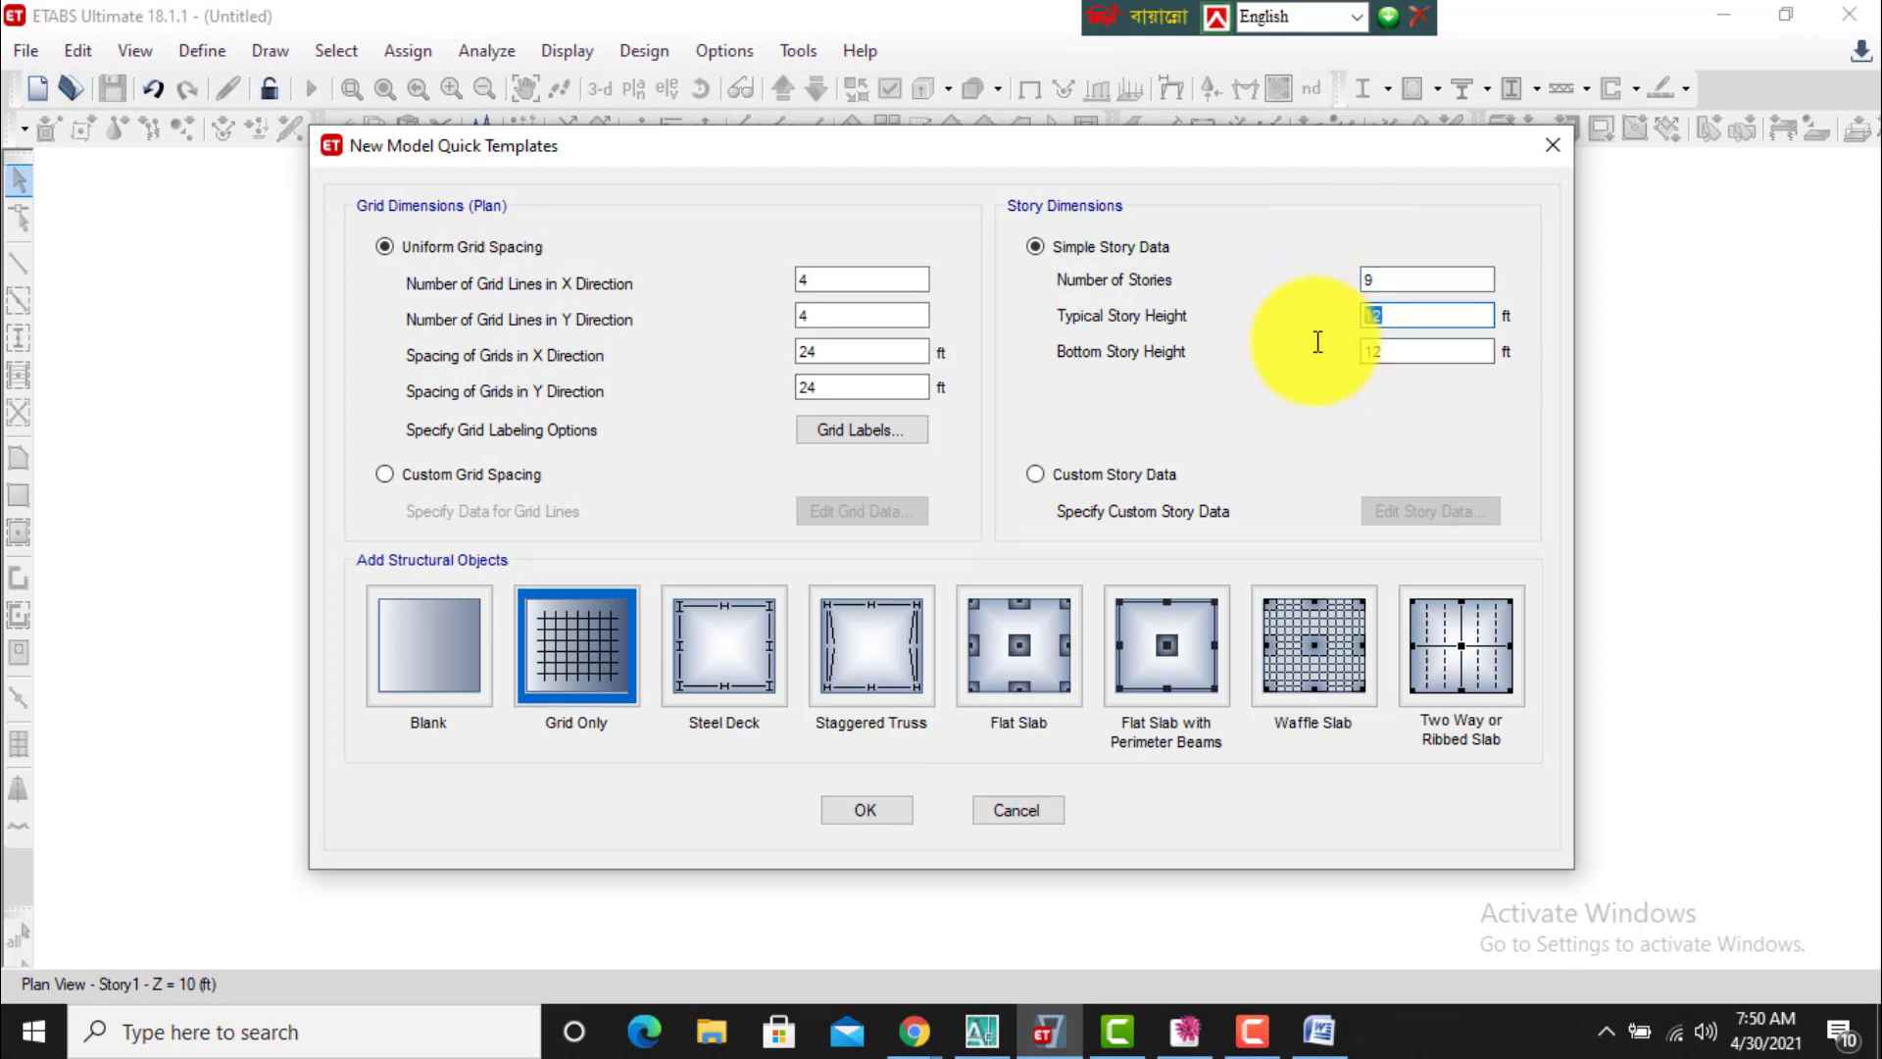
text(11)
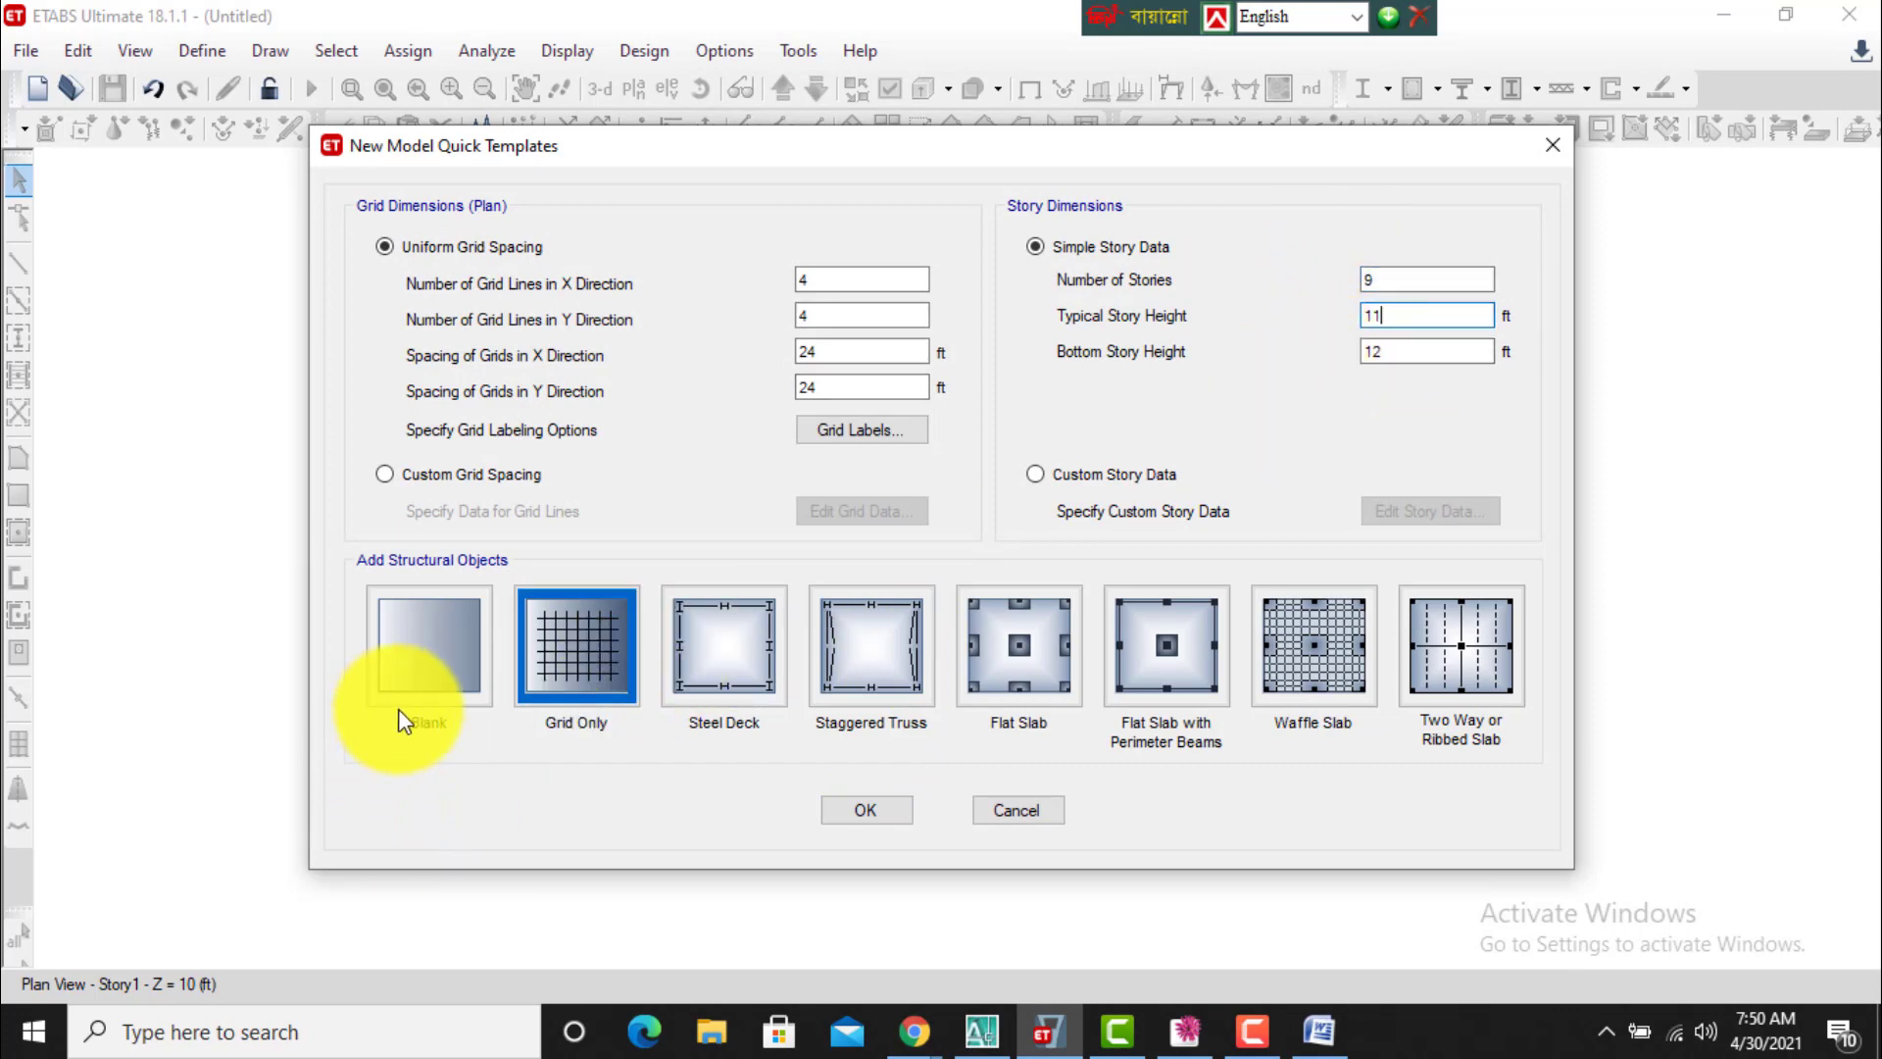
click(418, 623)
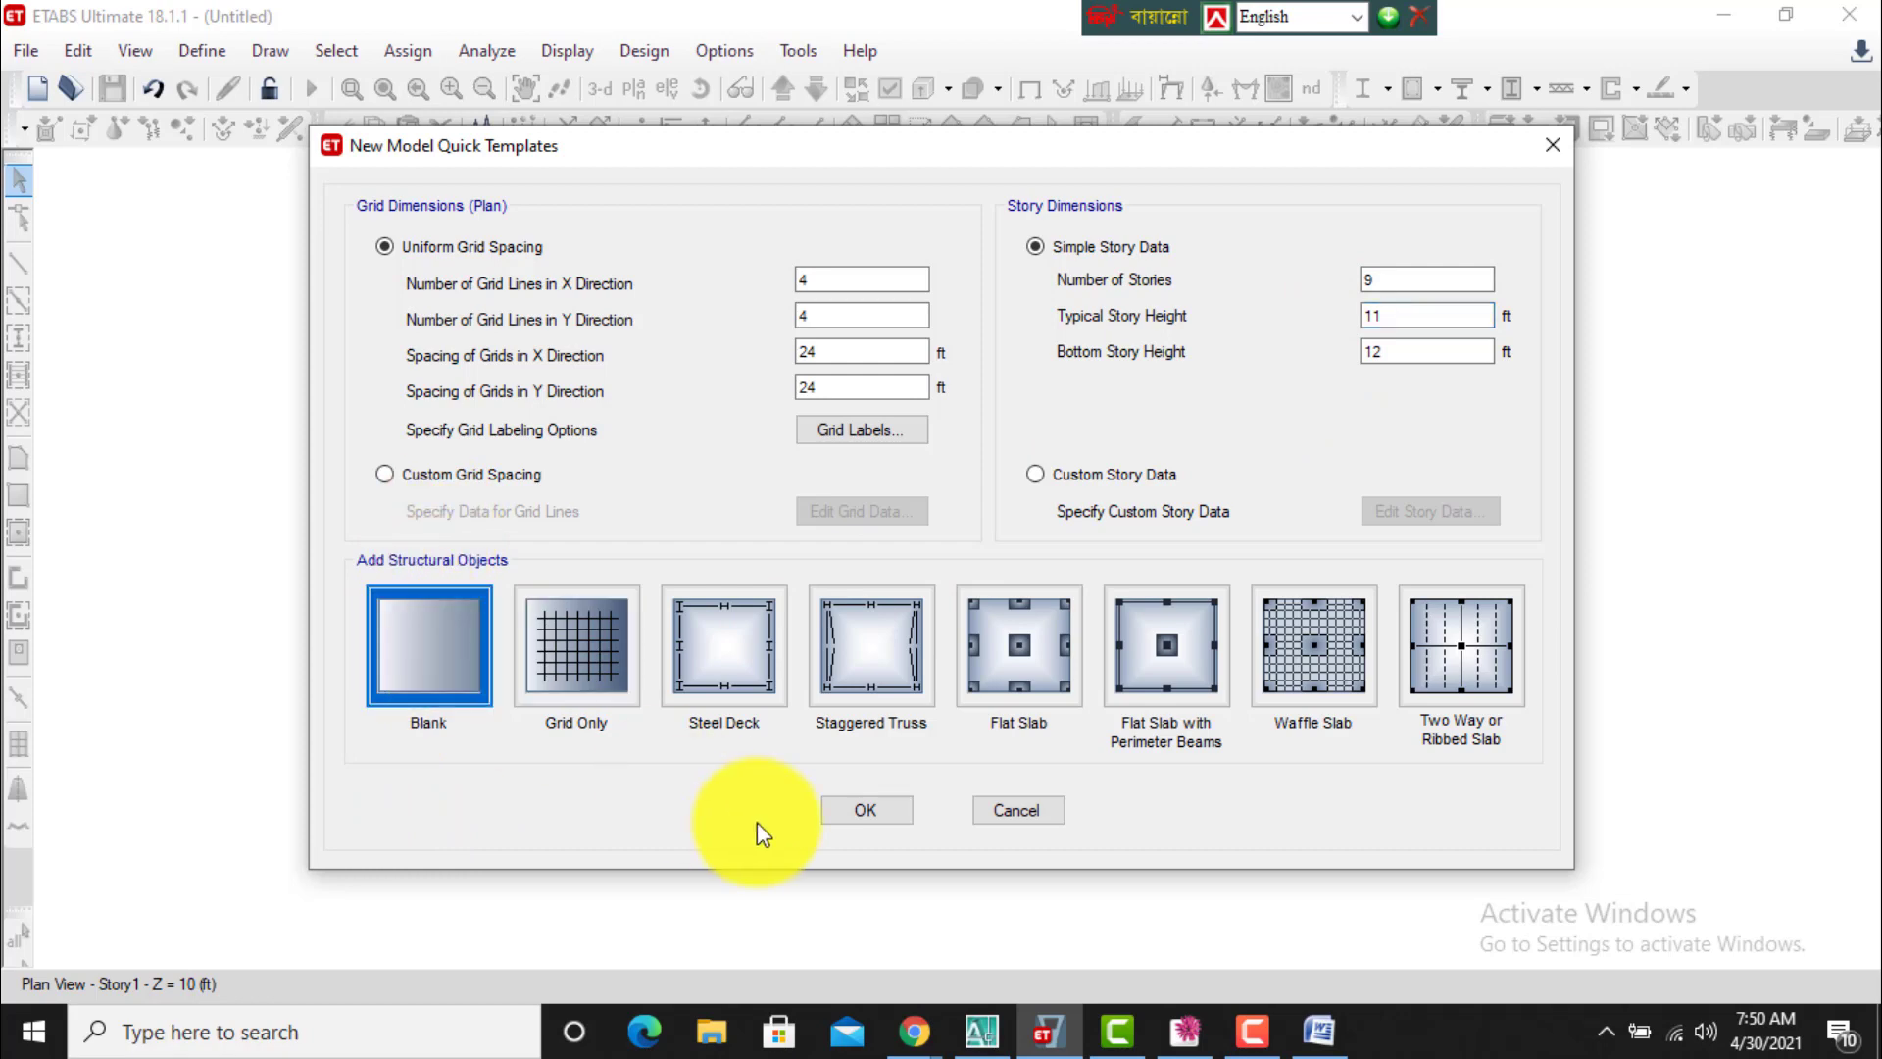
click(873, 811)
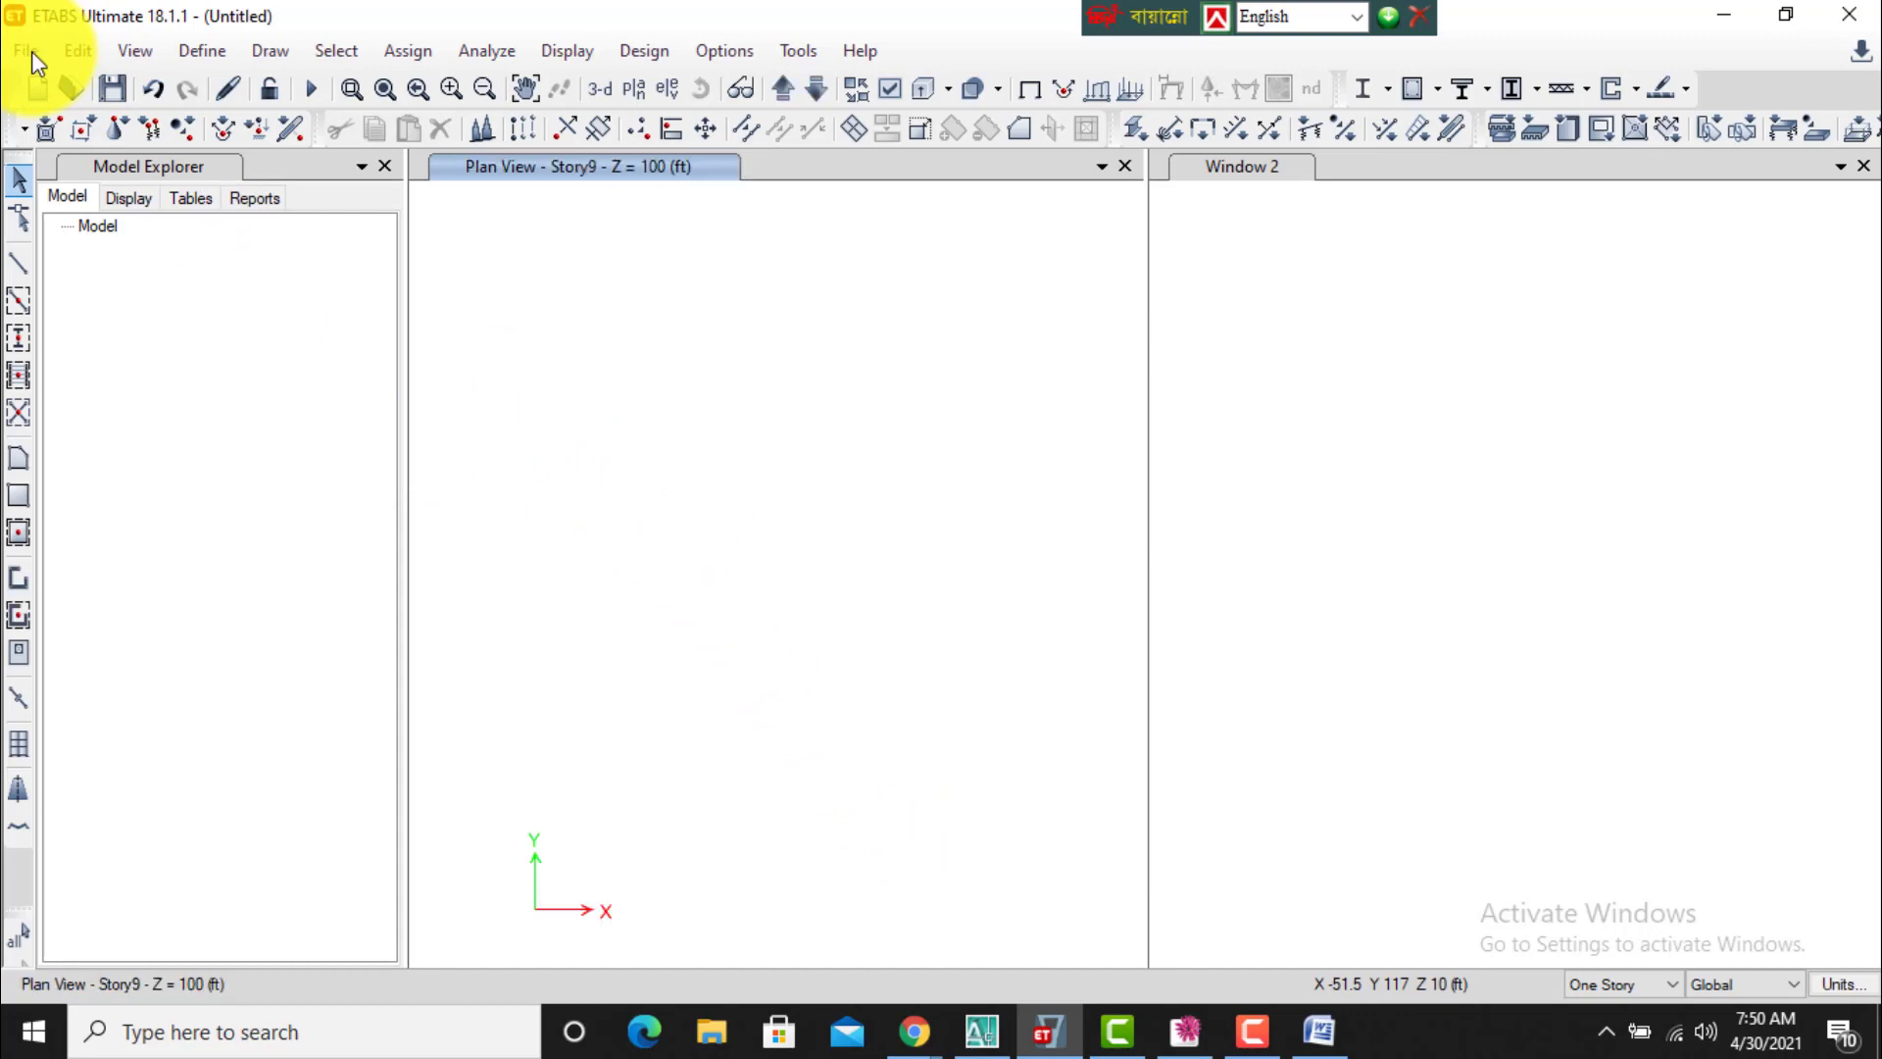
Set the new model's plan view to Story1.
click(29, 51)
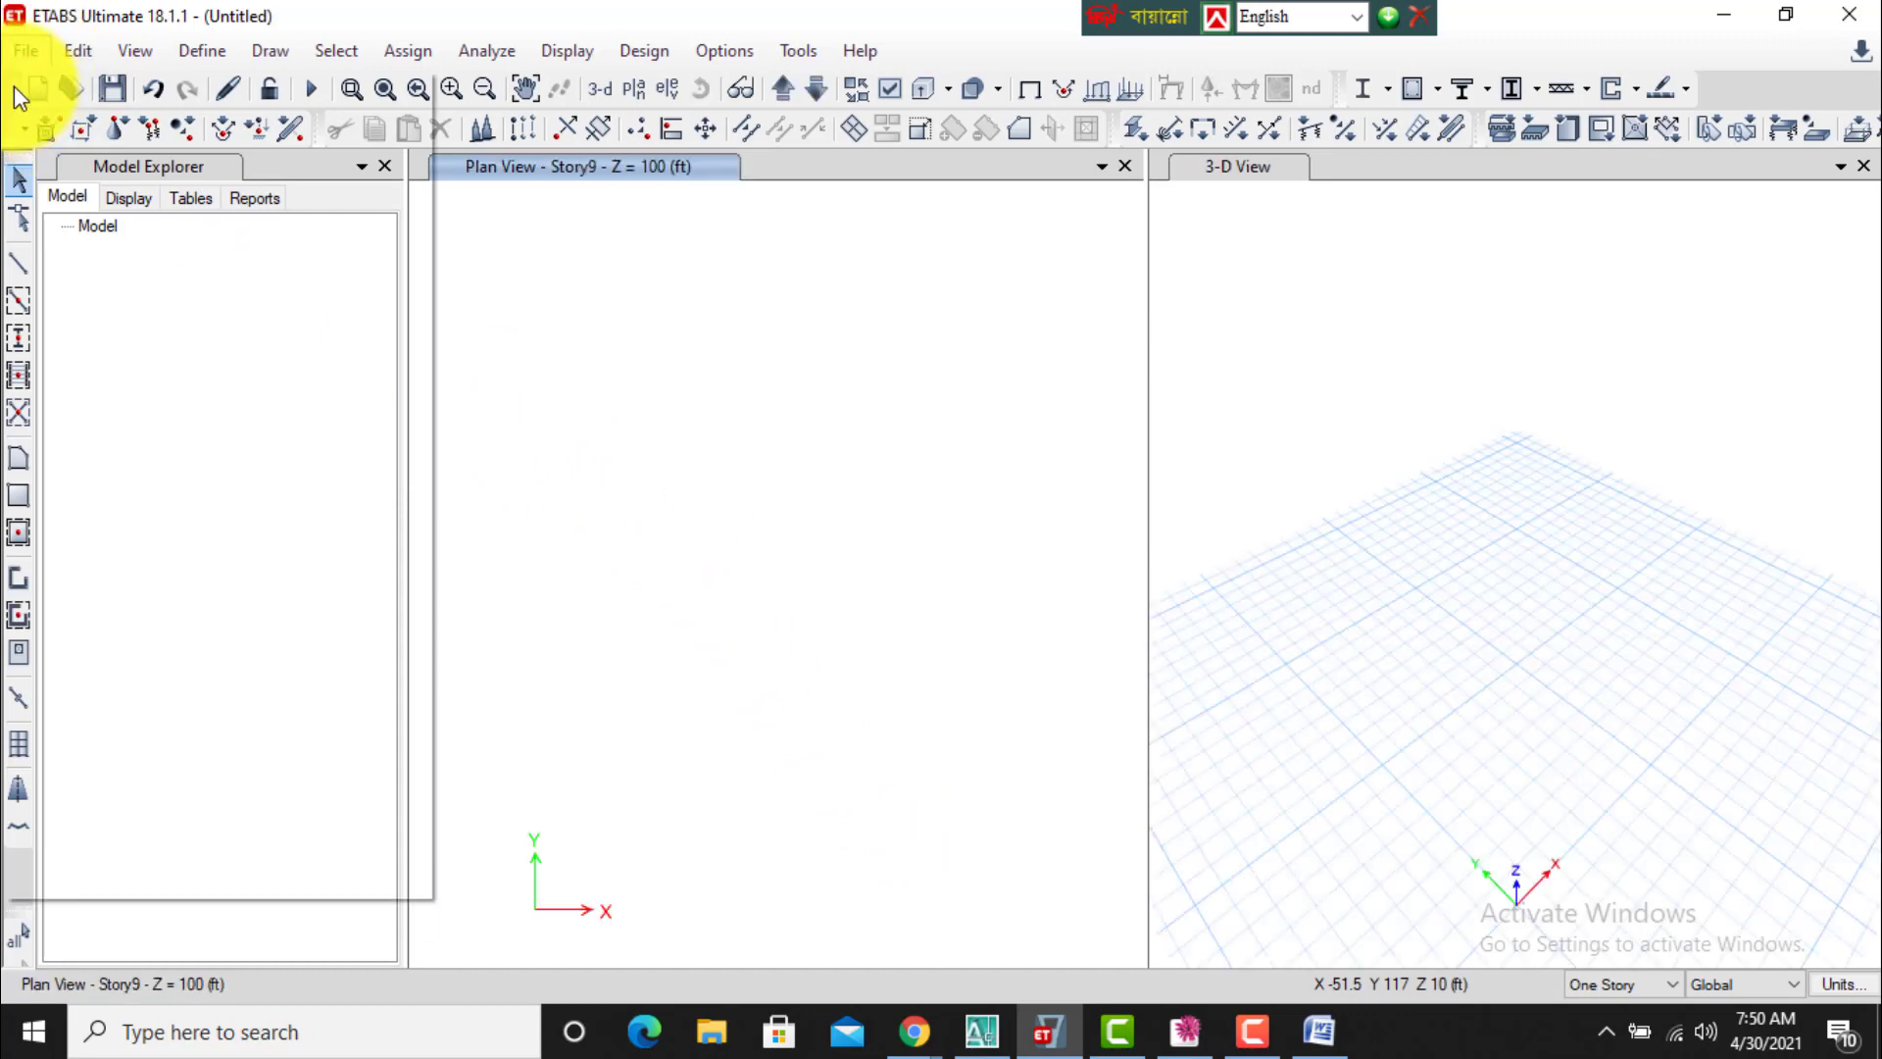
click(514, 298)
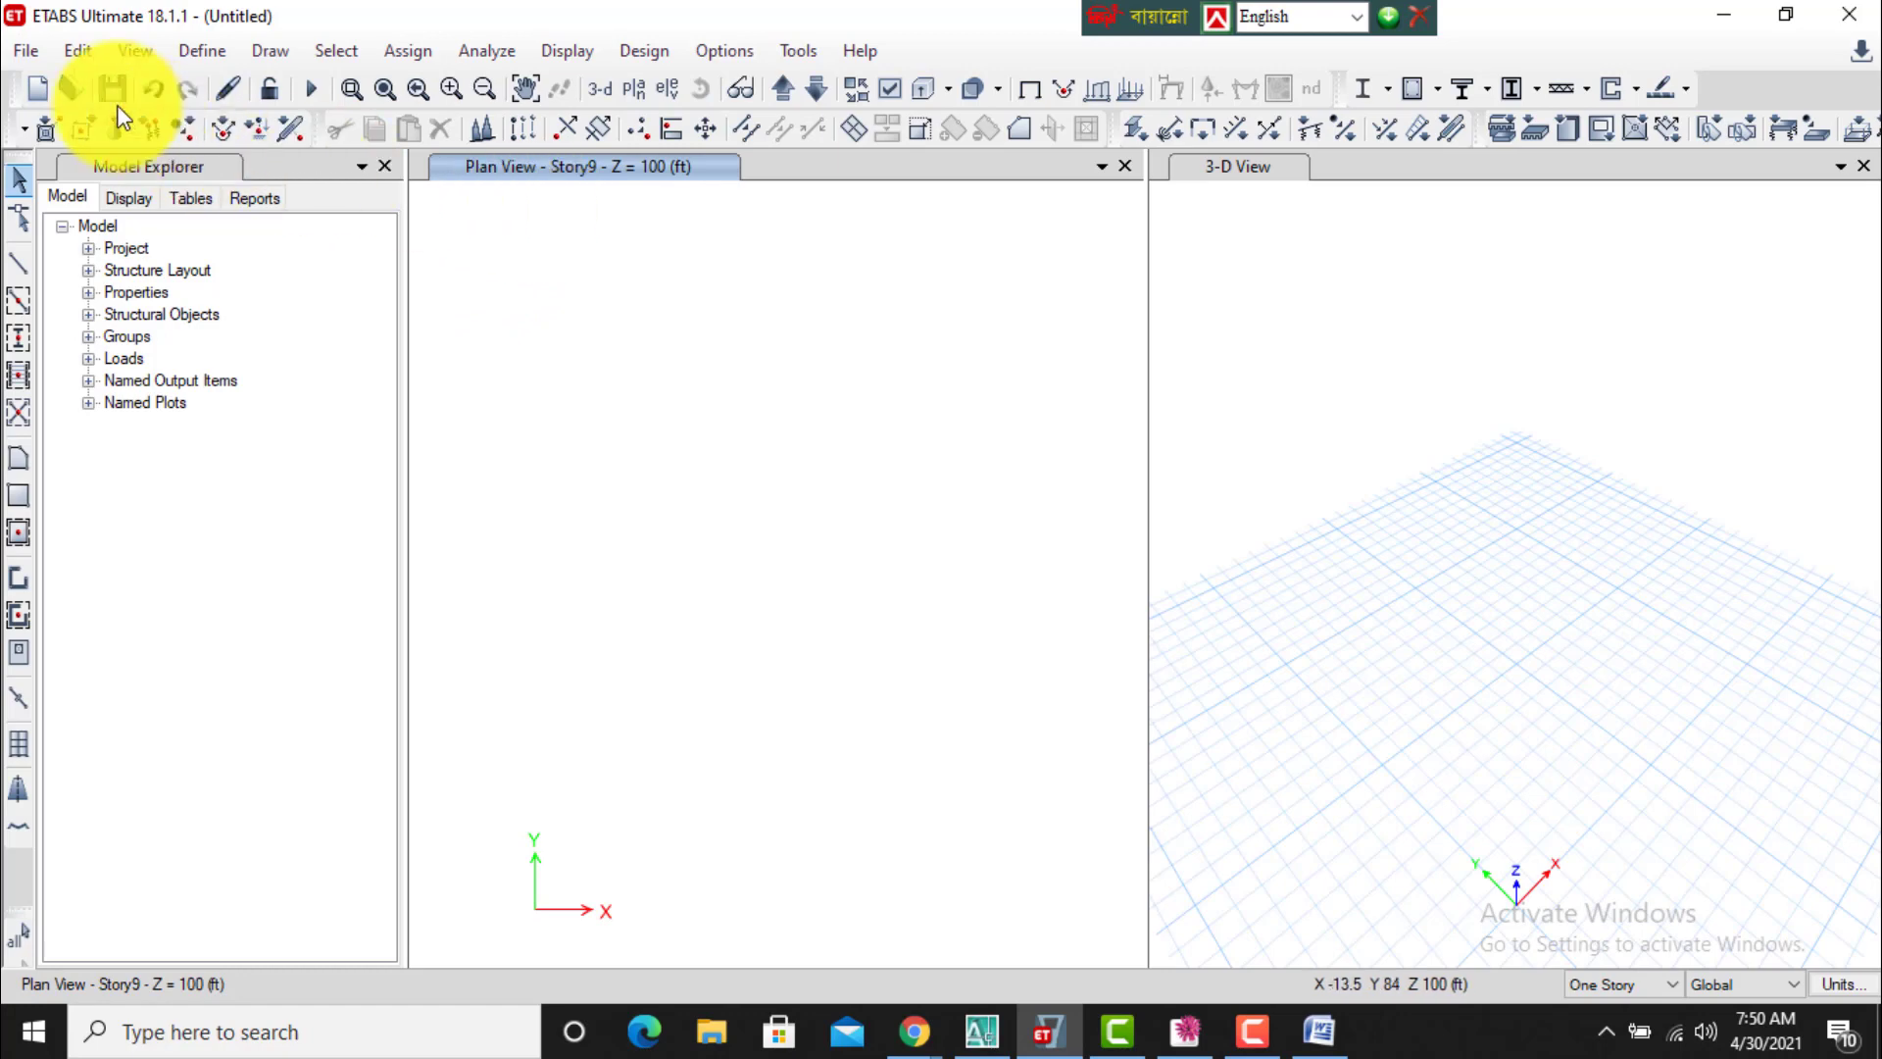
click(627, 86)
click(780, 565)
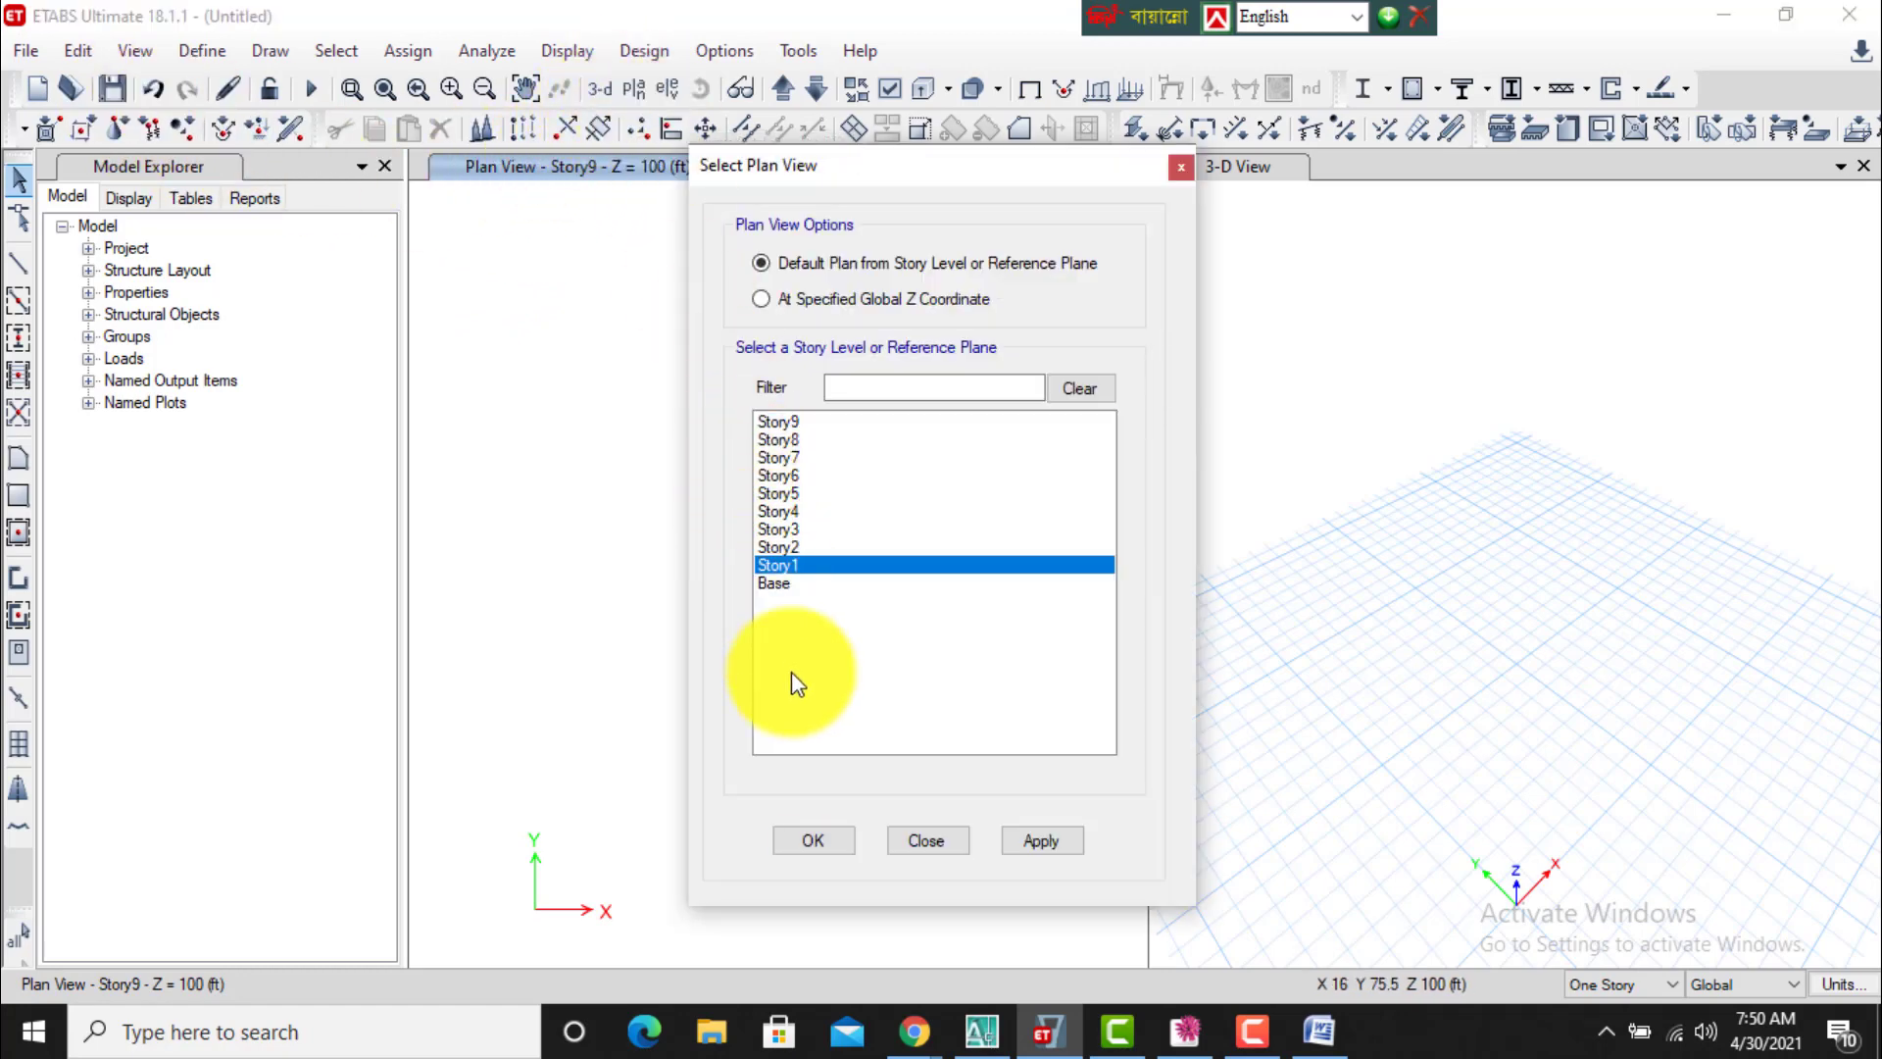
click(796, 840)
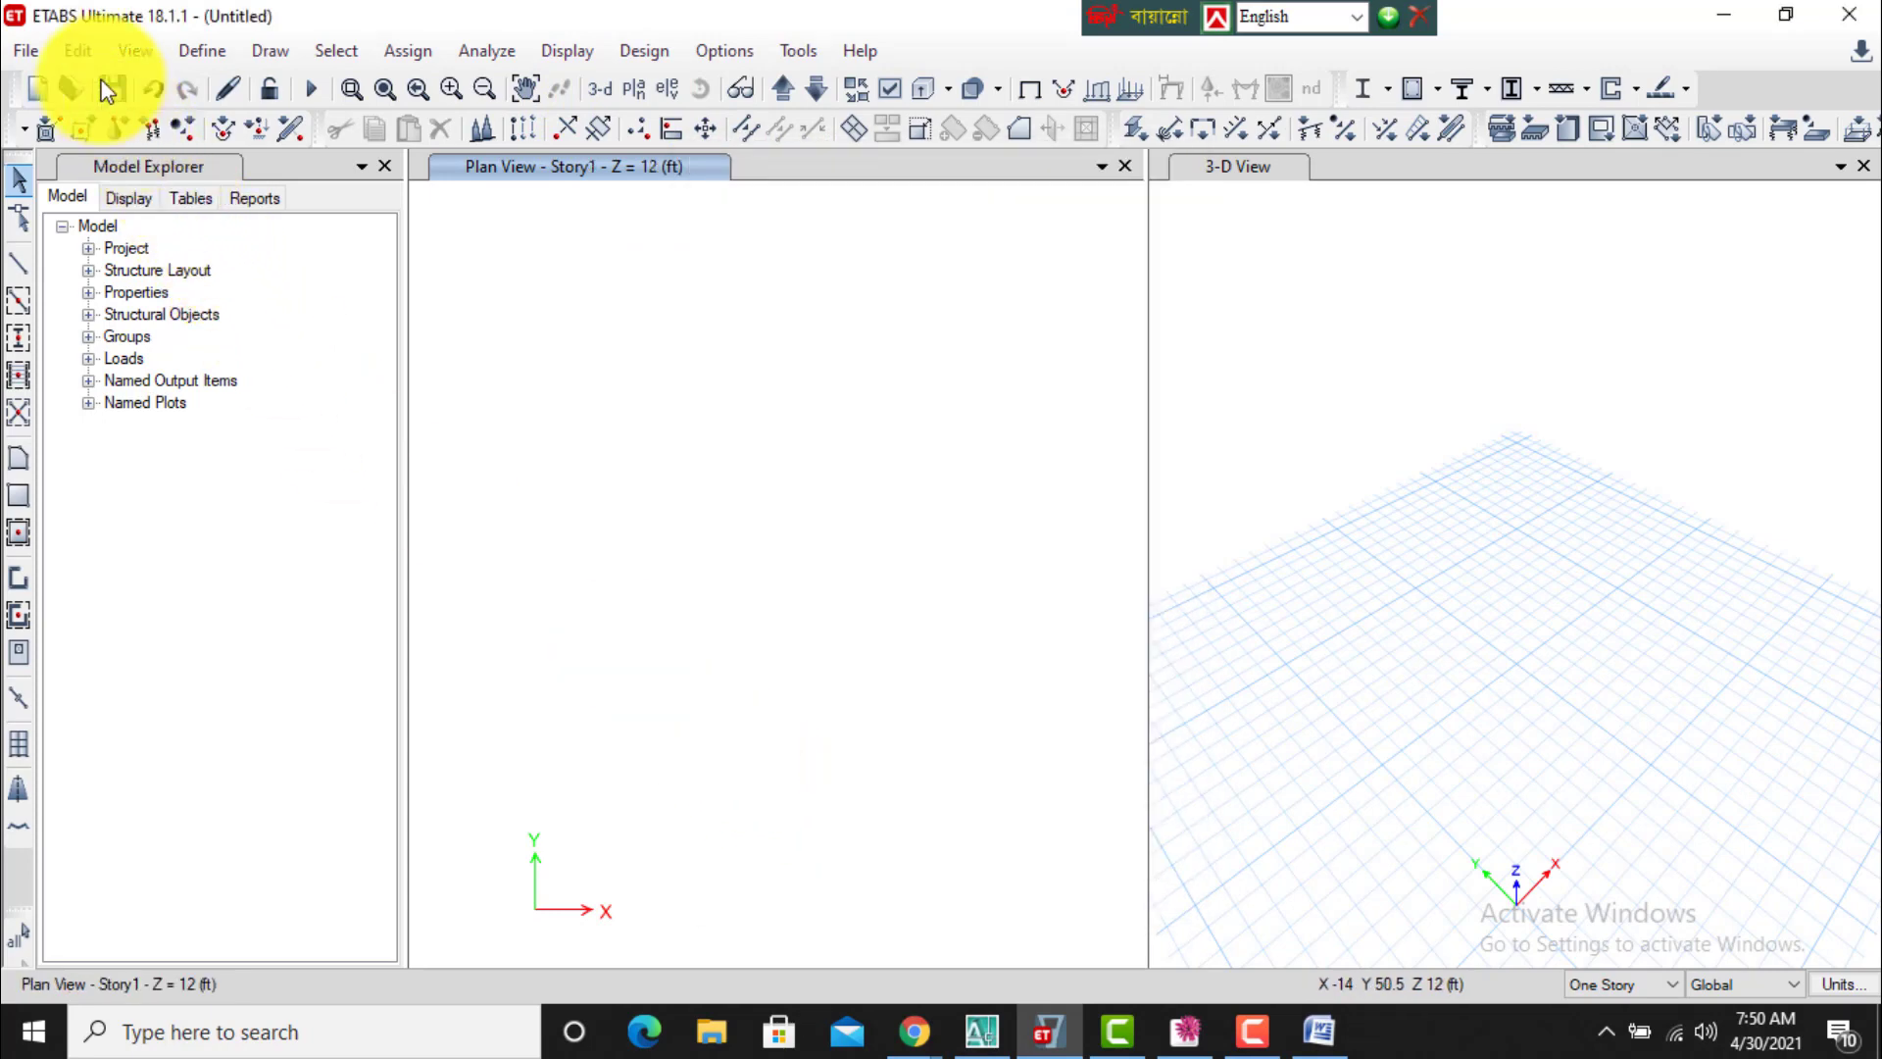
Import etabs grid.dxf as an architectural plan on Story1, with inches as drawing units and center line creation turned off.
click(27, 51)
mouse_move(92, 294)
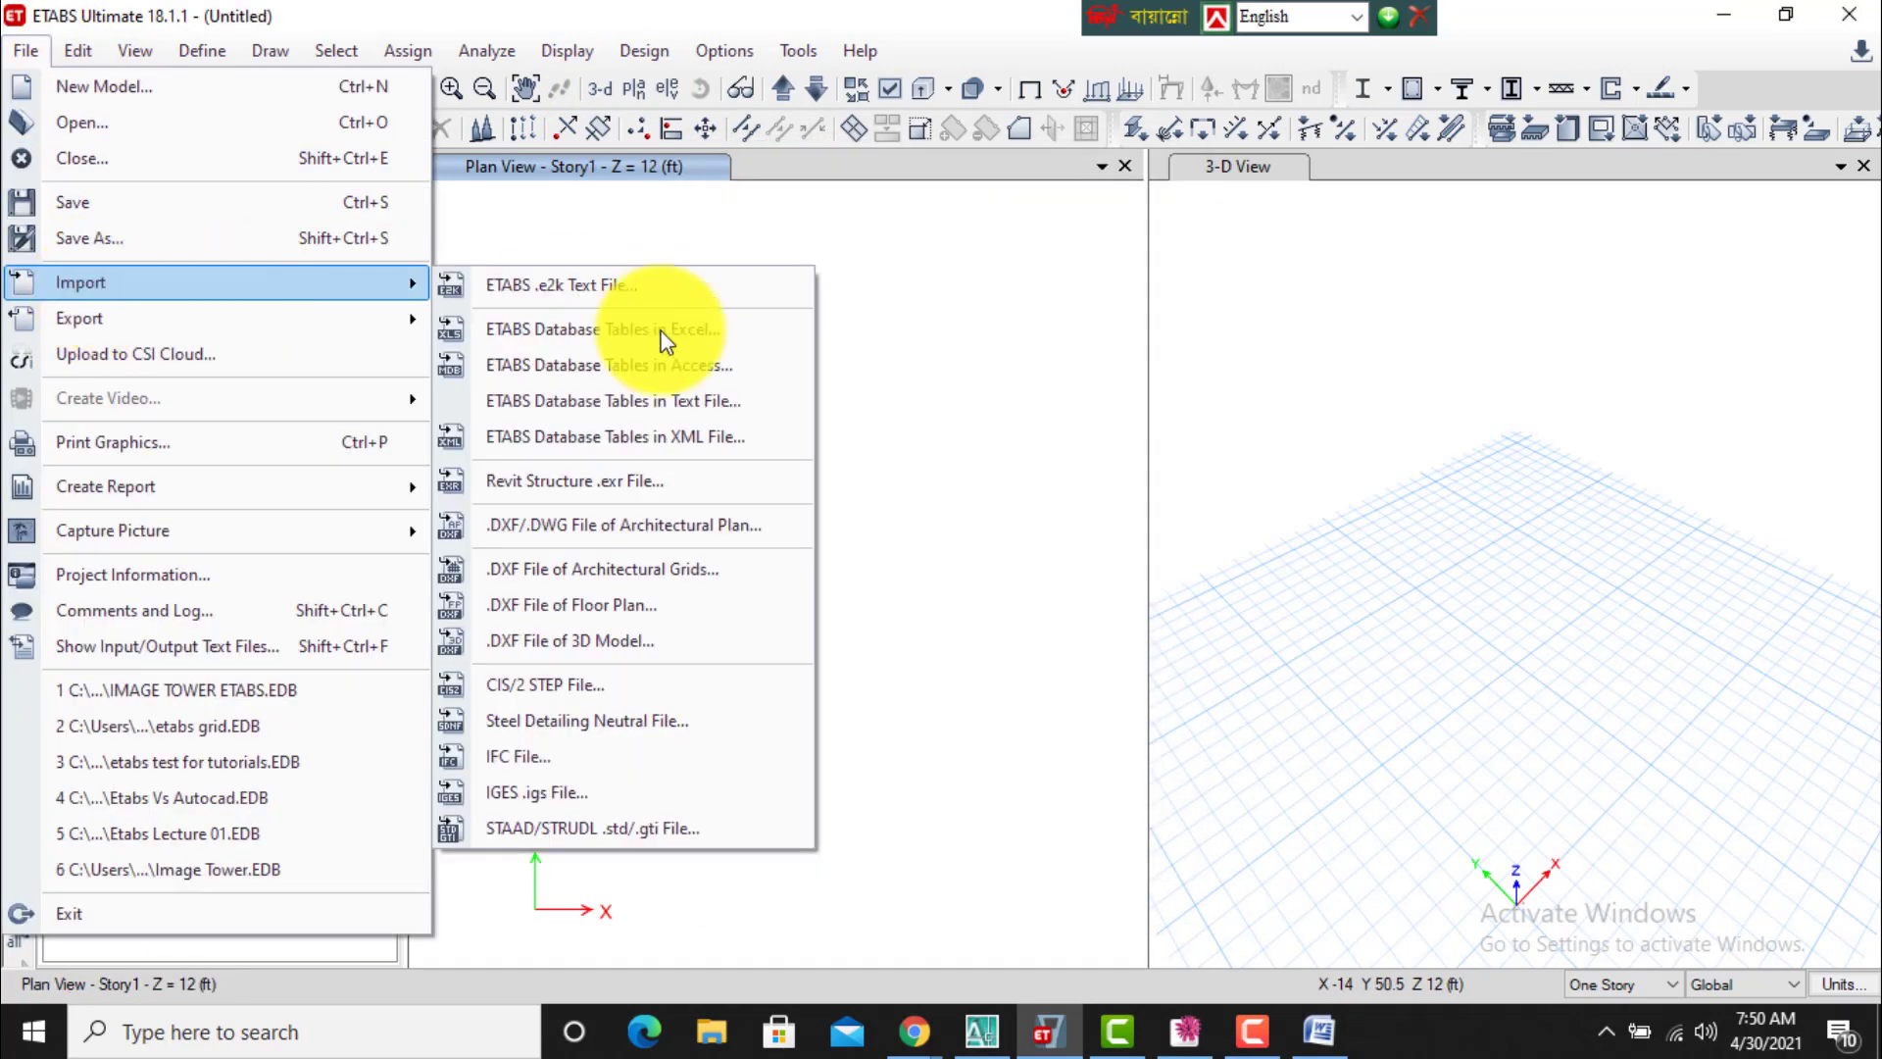
click(673, 533)
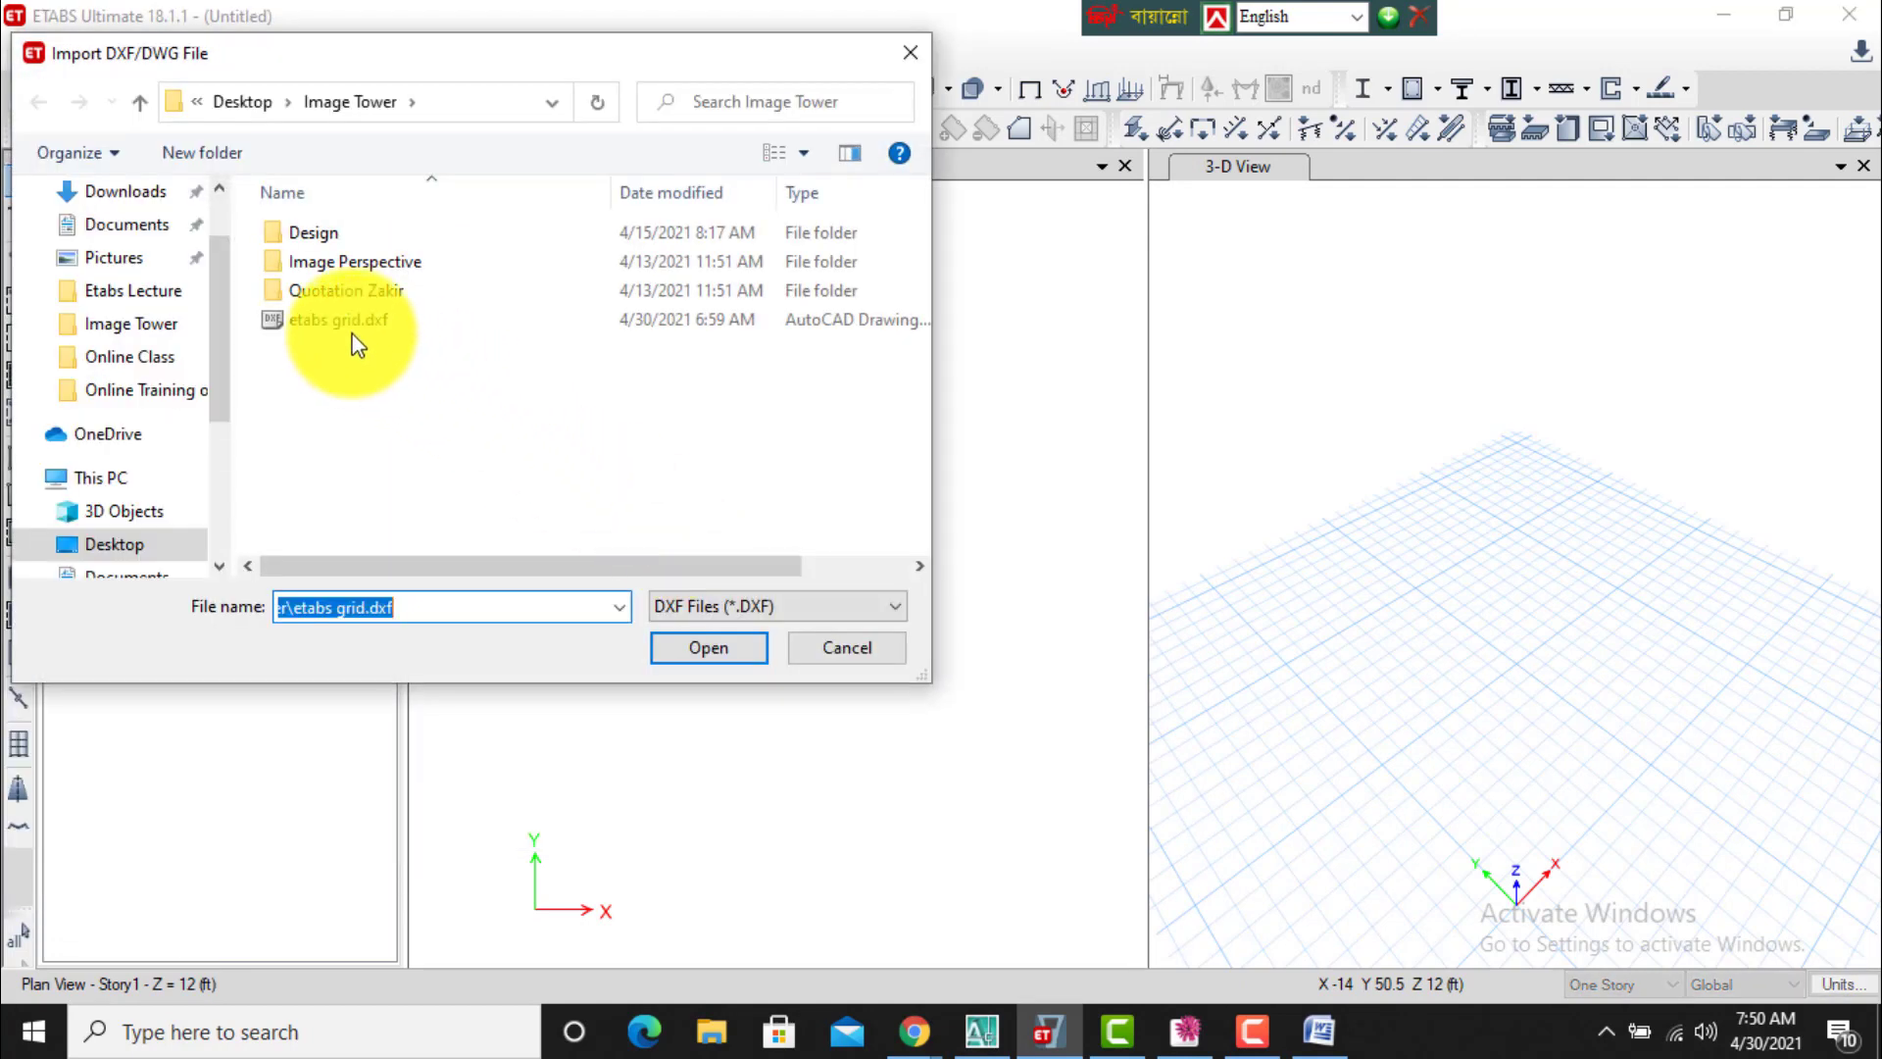
double_click(356, 324)
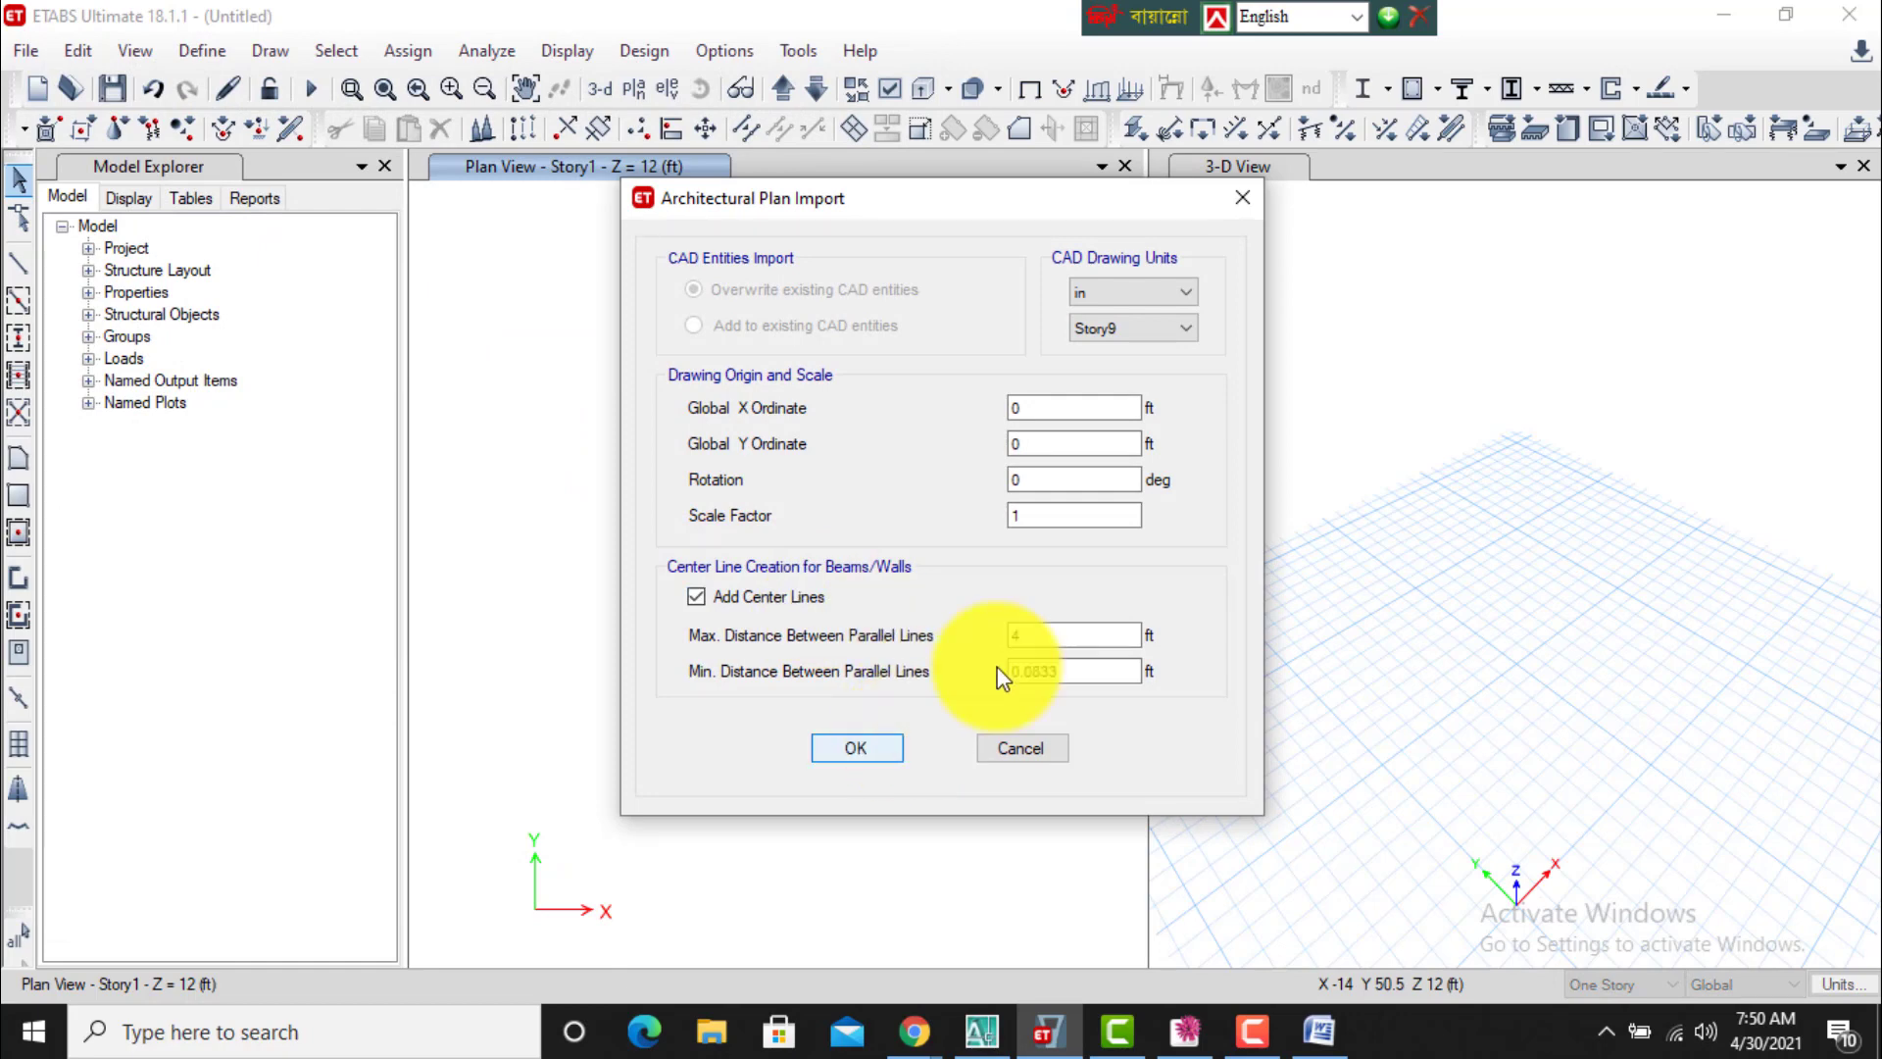
click(1127, 334)
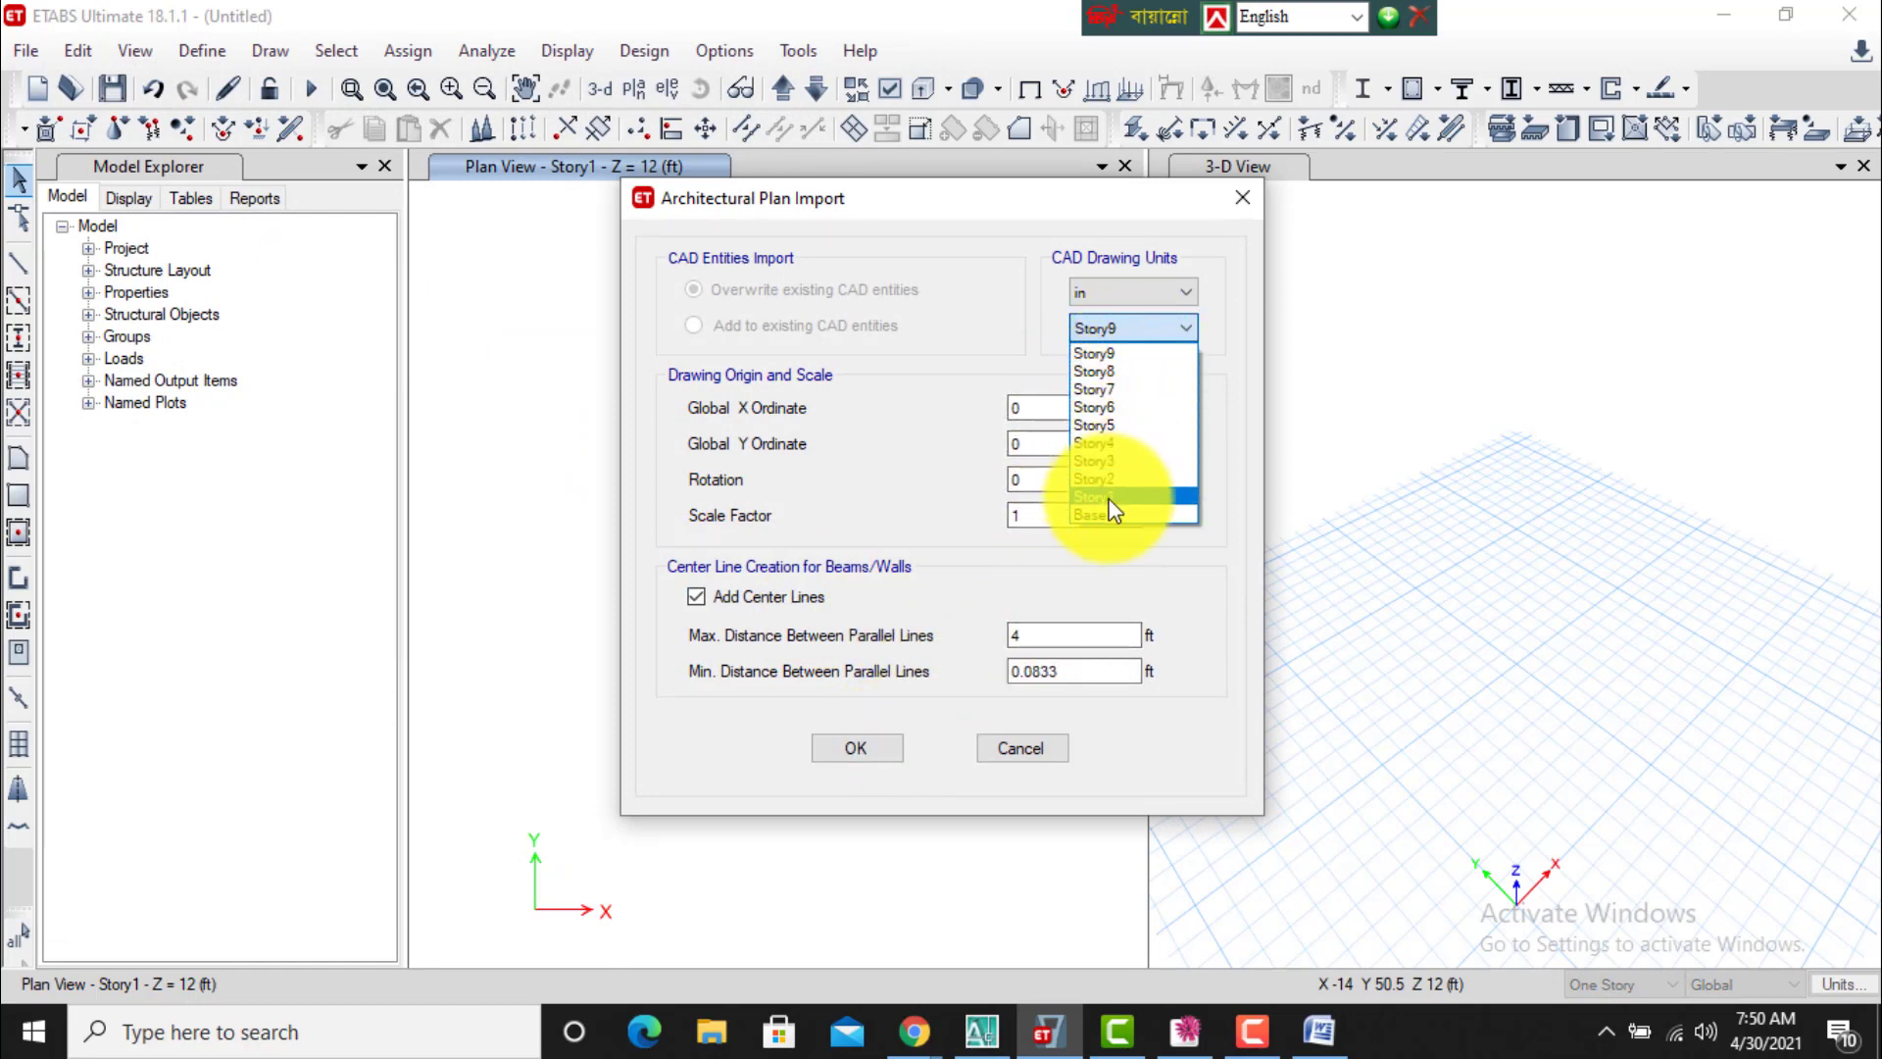
click(1106, 496)
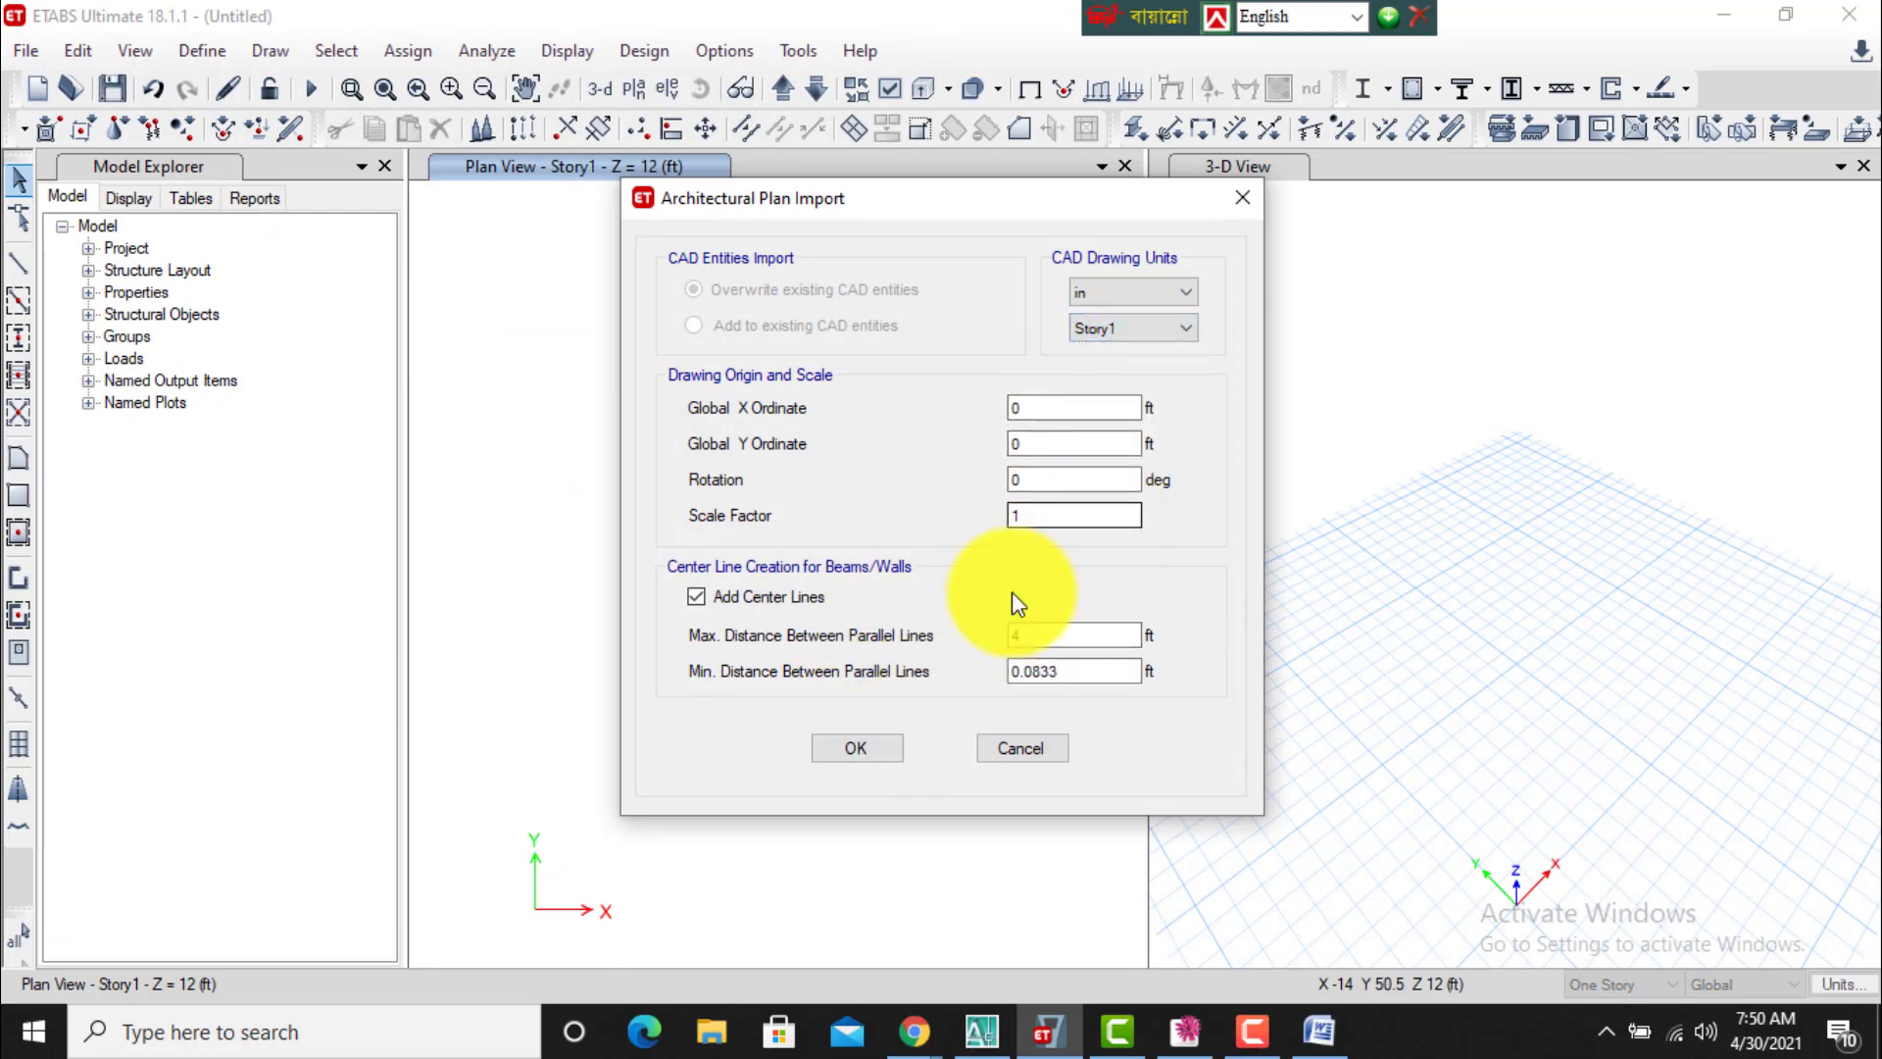
click(697, 596)
click(855, 749)
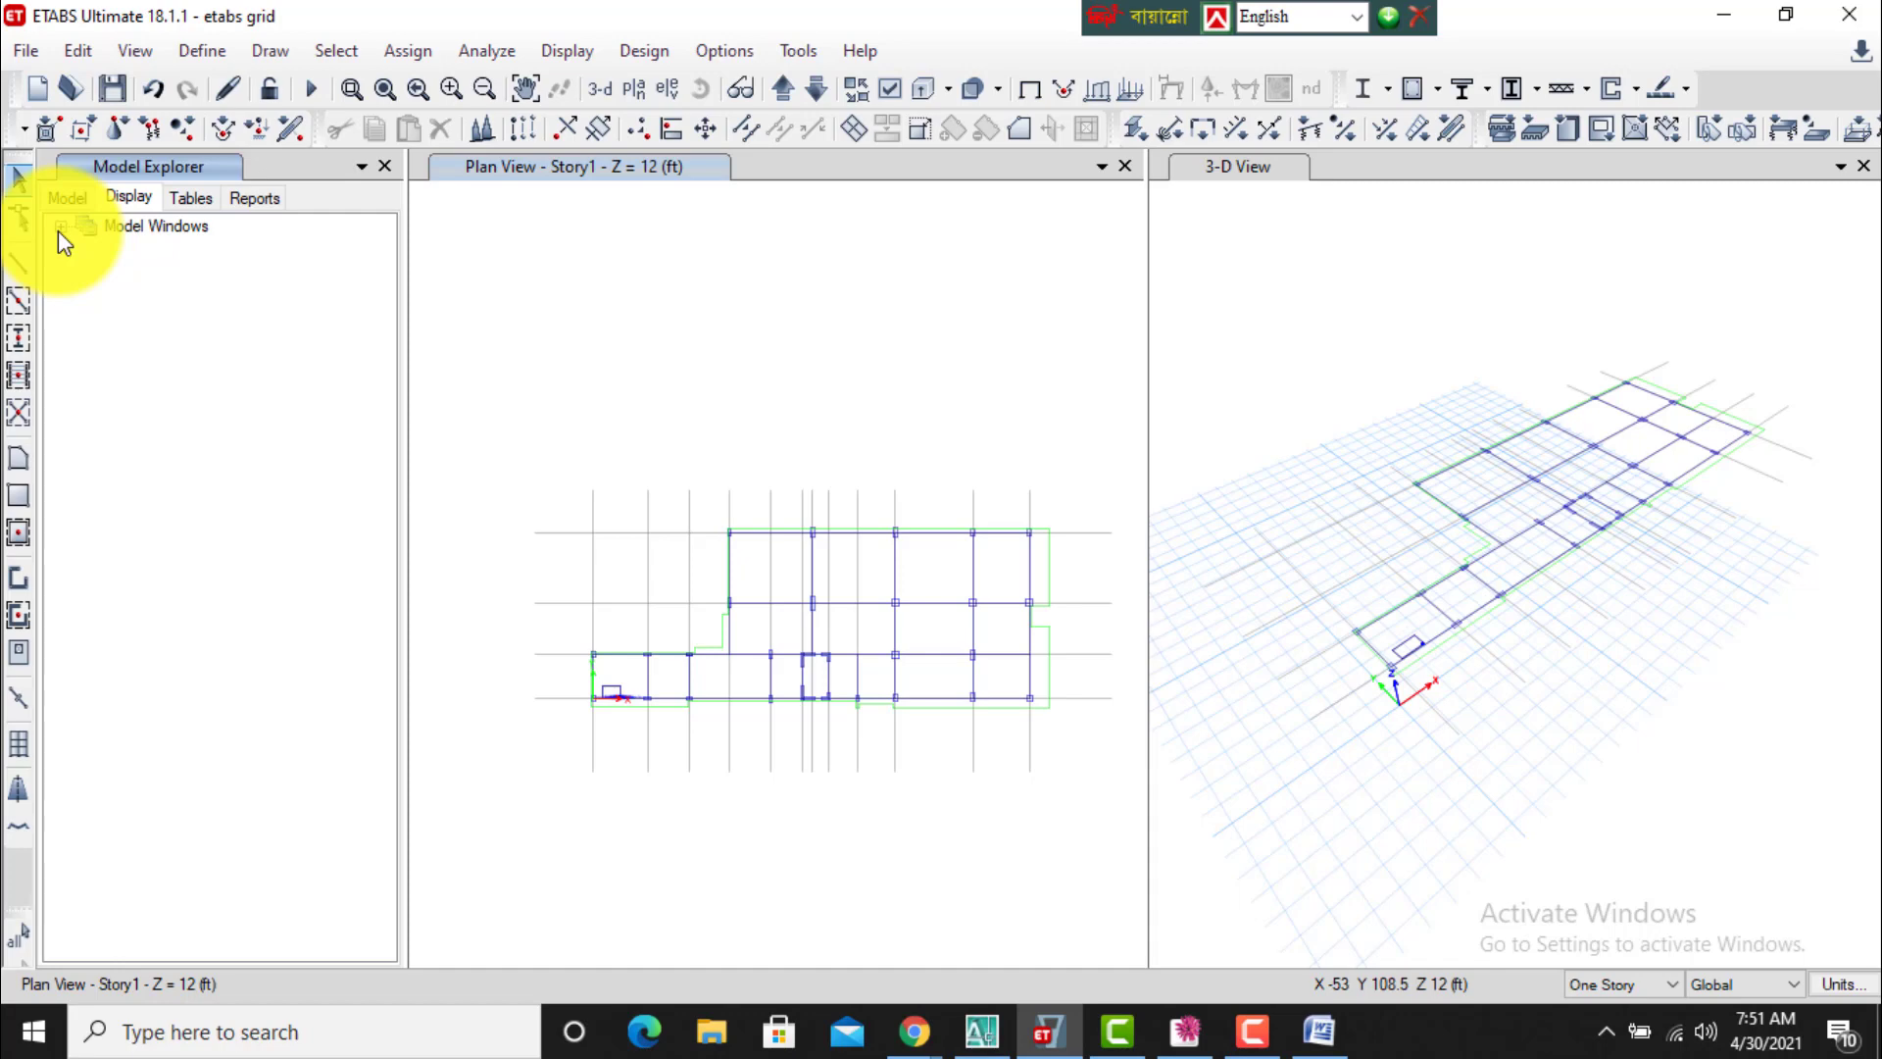
Expand the architectural layers of the Story1 plan view and select the Column Final layer.
click(59, 228)
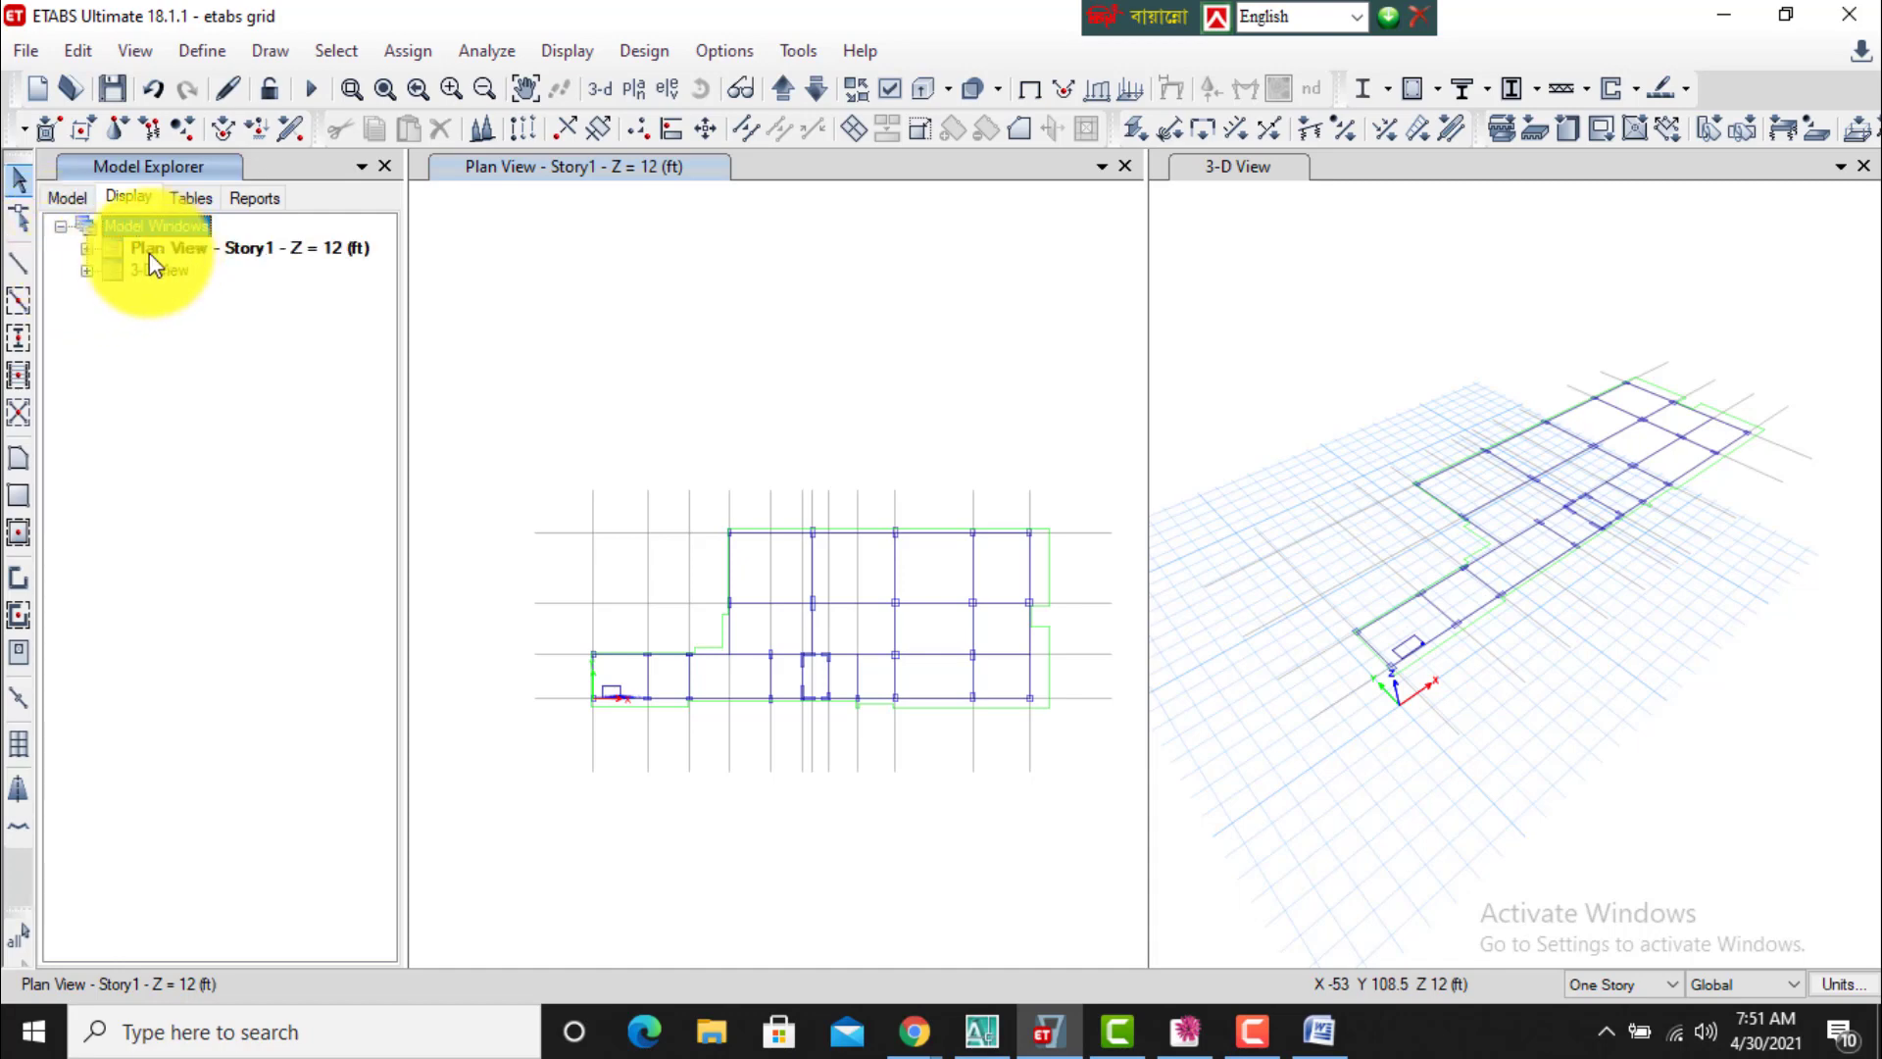
click(88, 249)
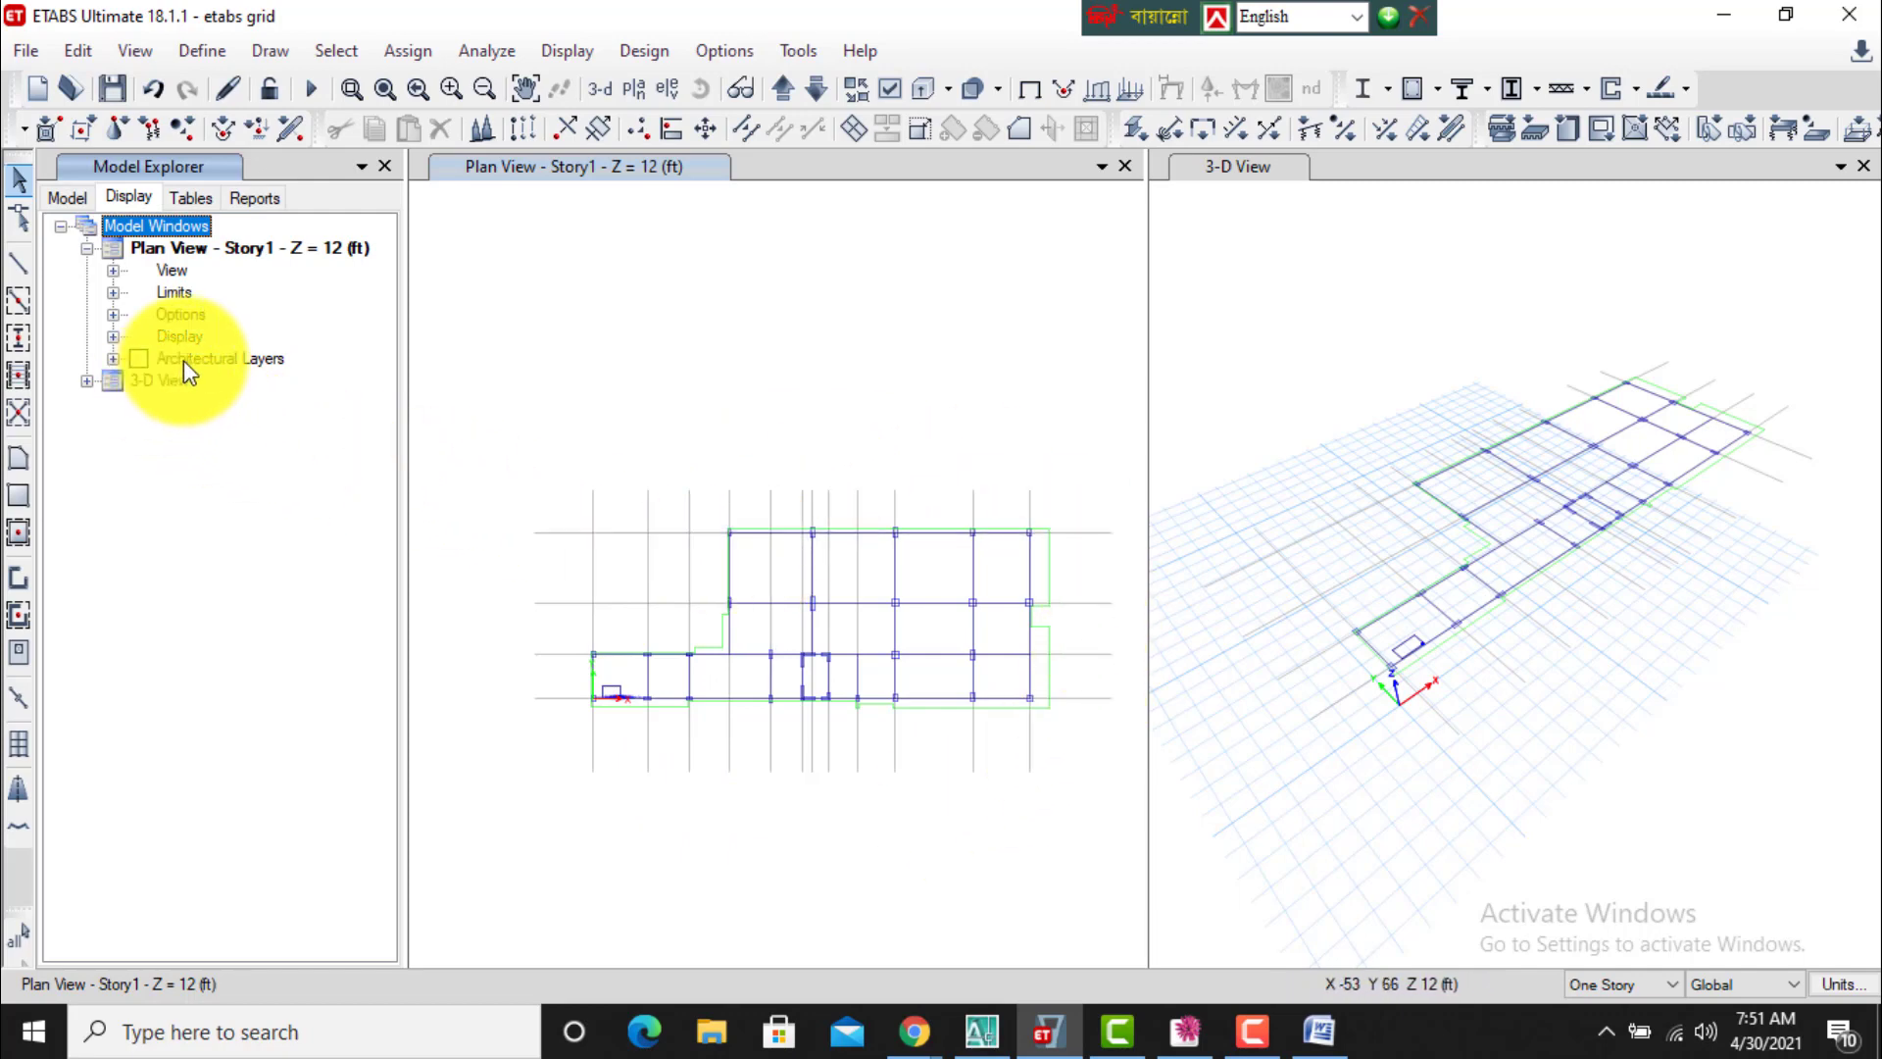
click(143, 366)
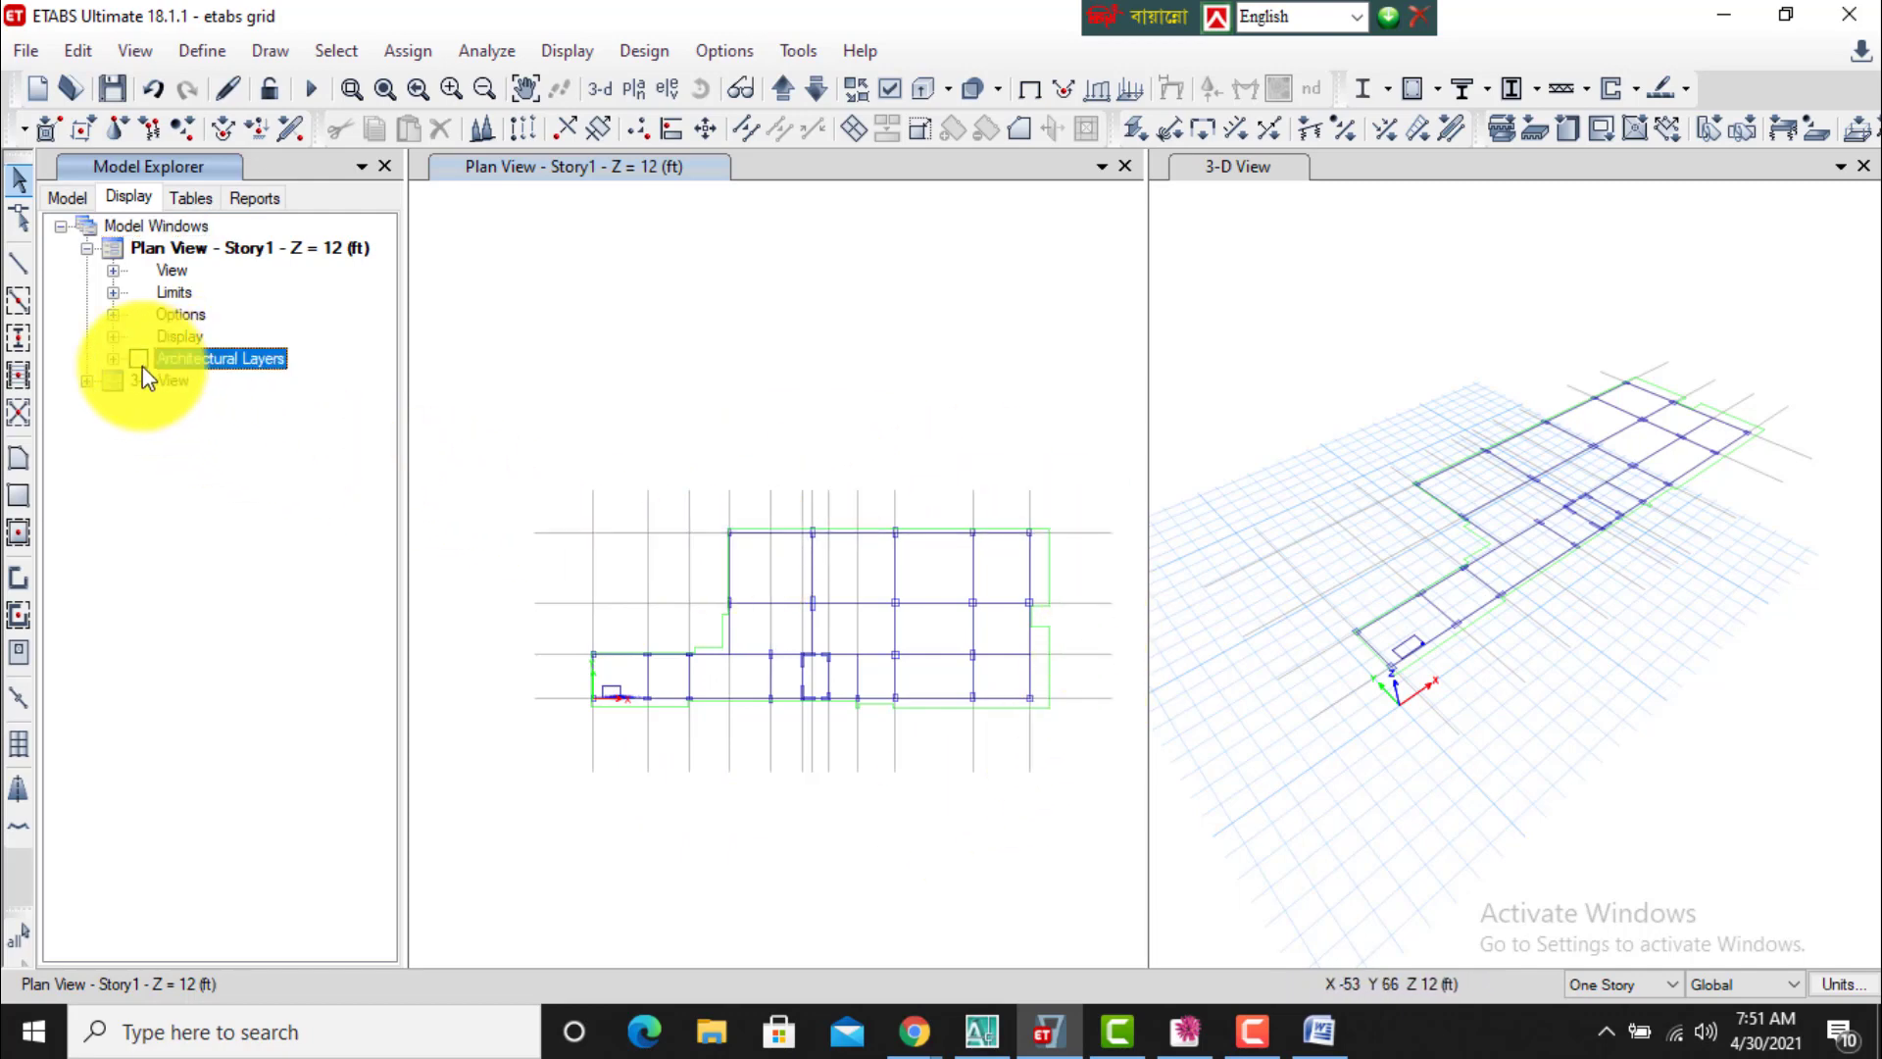
click(114, 359)
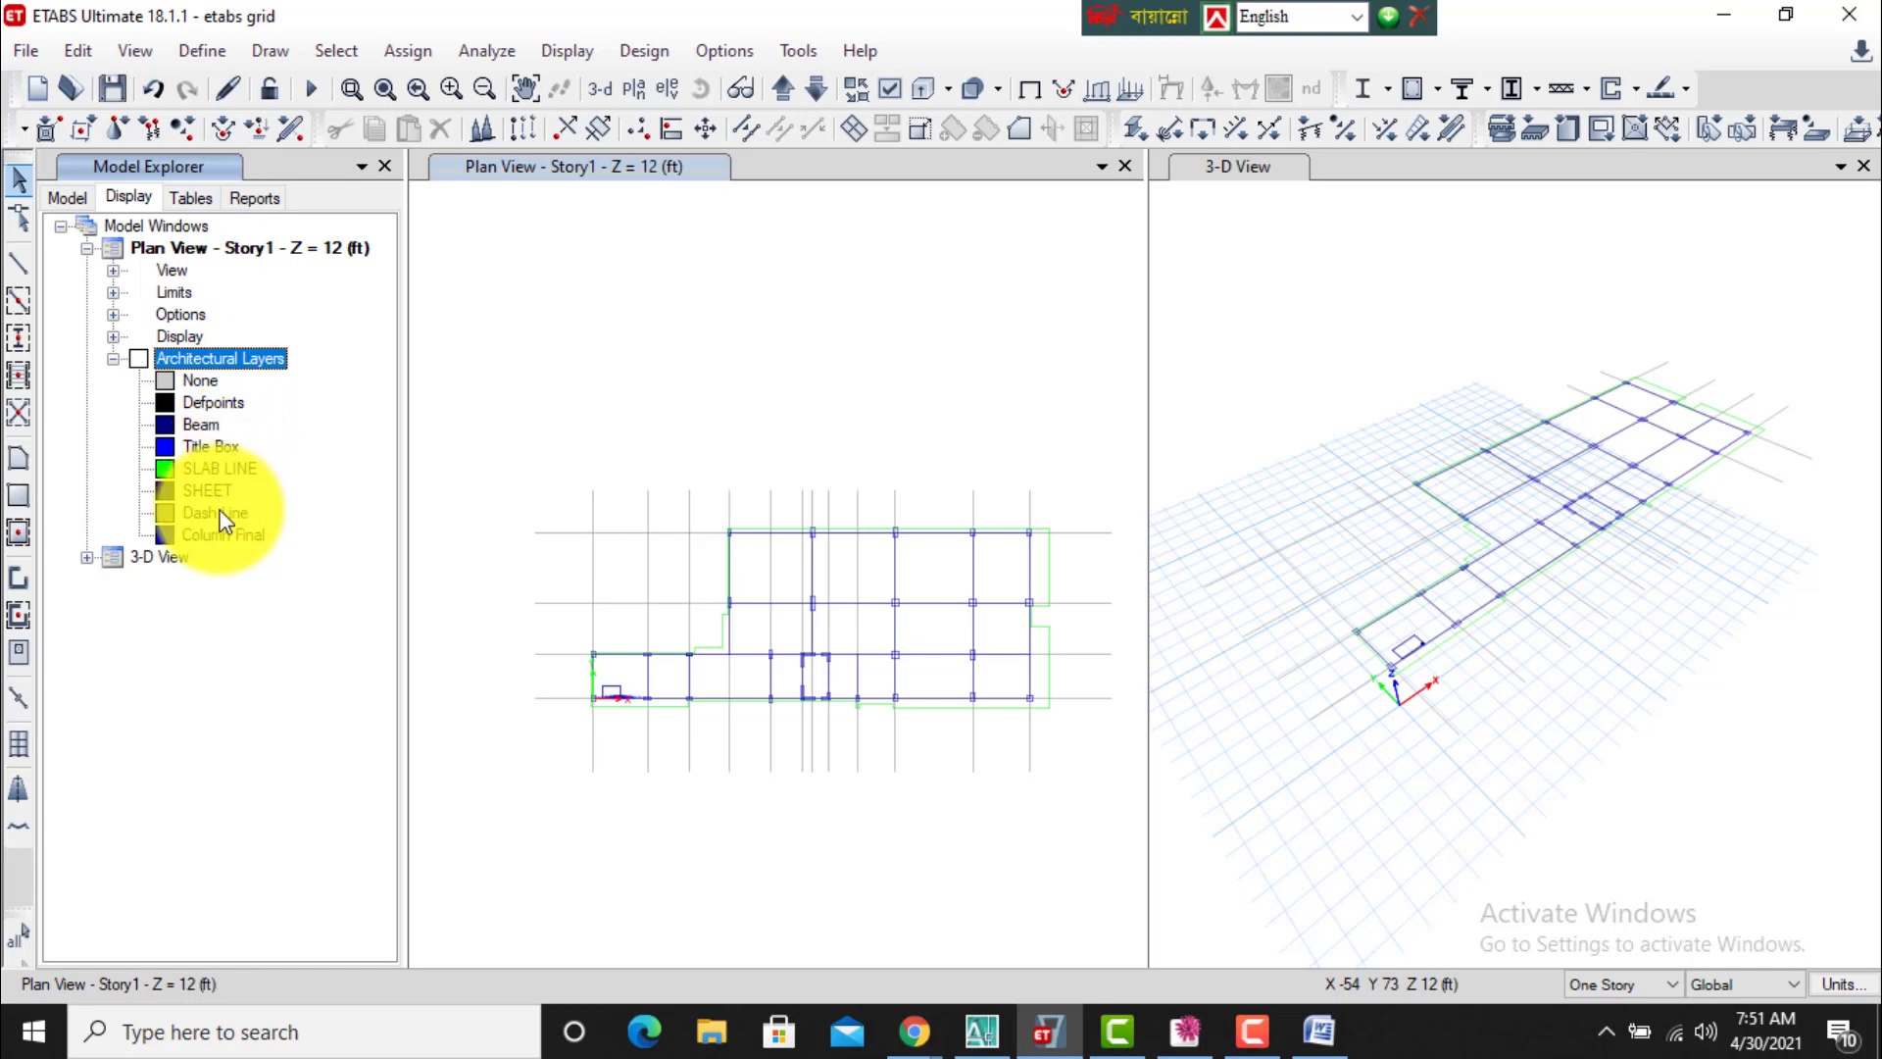
click(203, 535)
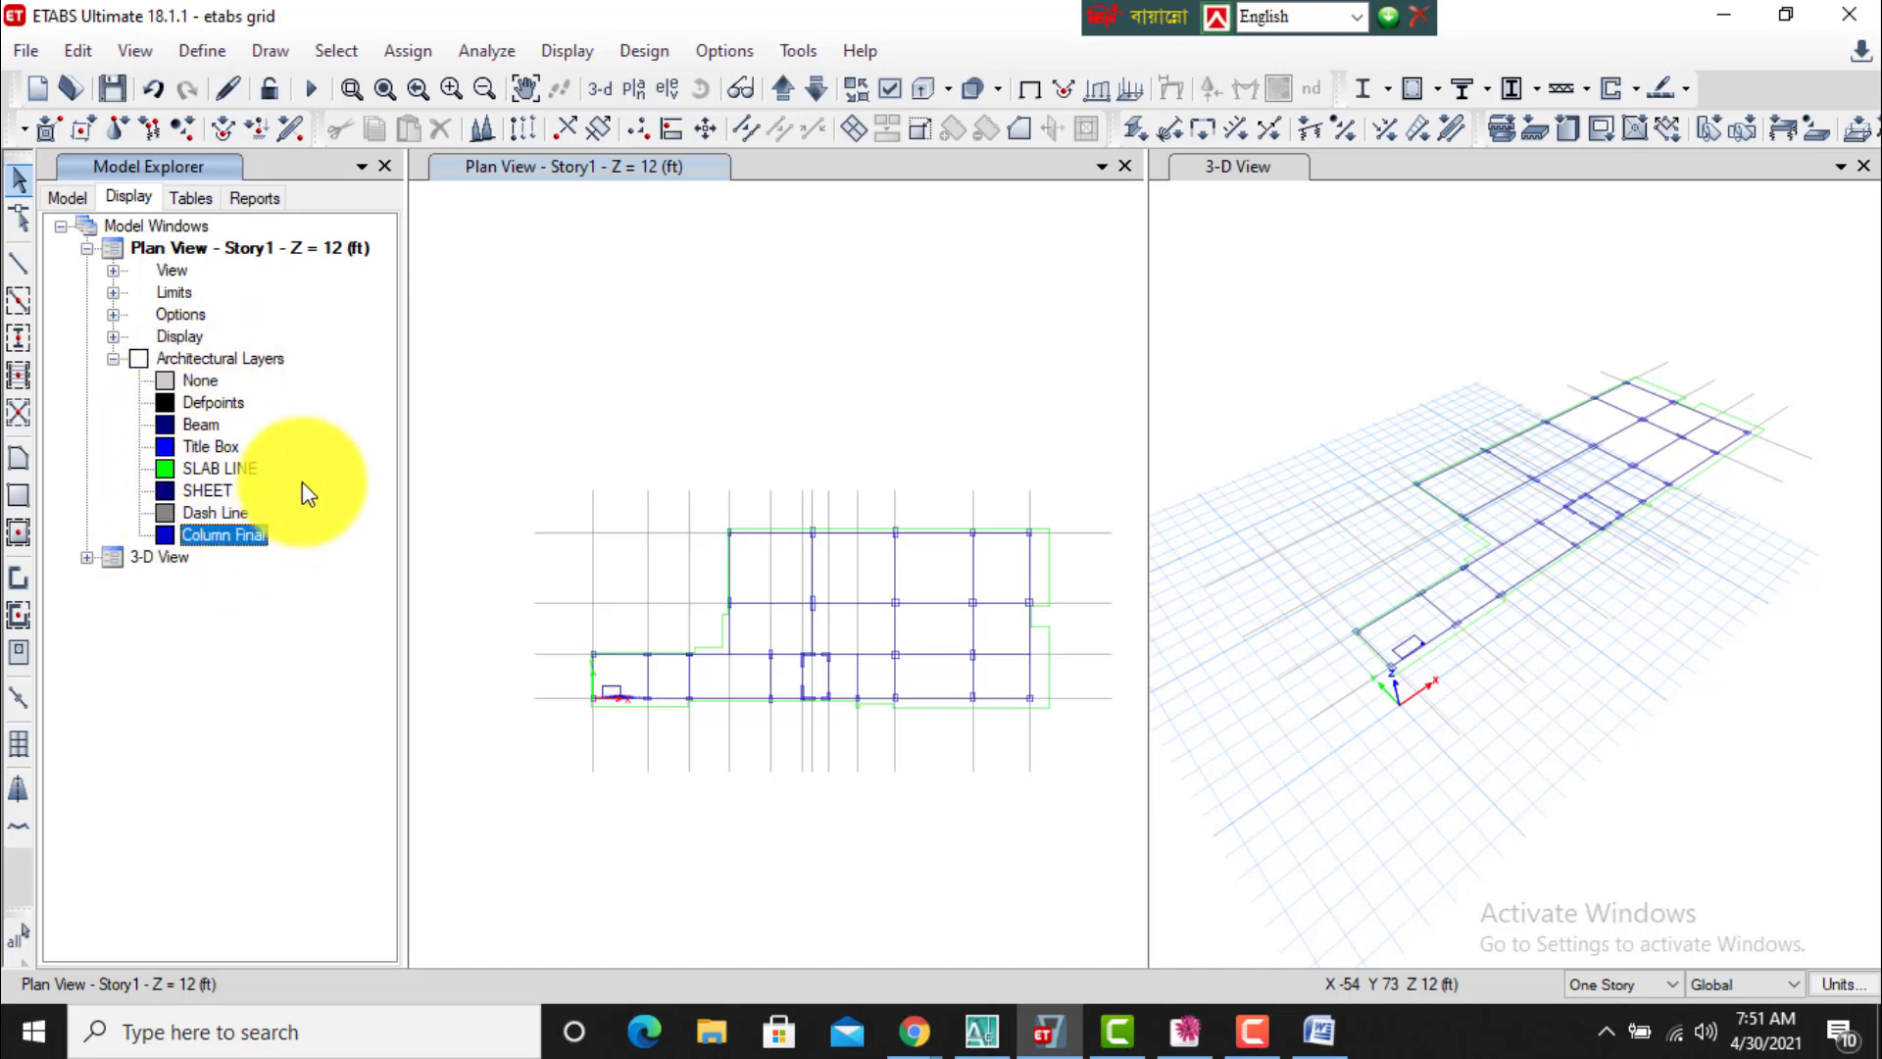
Turn off the visibility of all architectural layers in the architectural plan options.
click(725, 51)
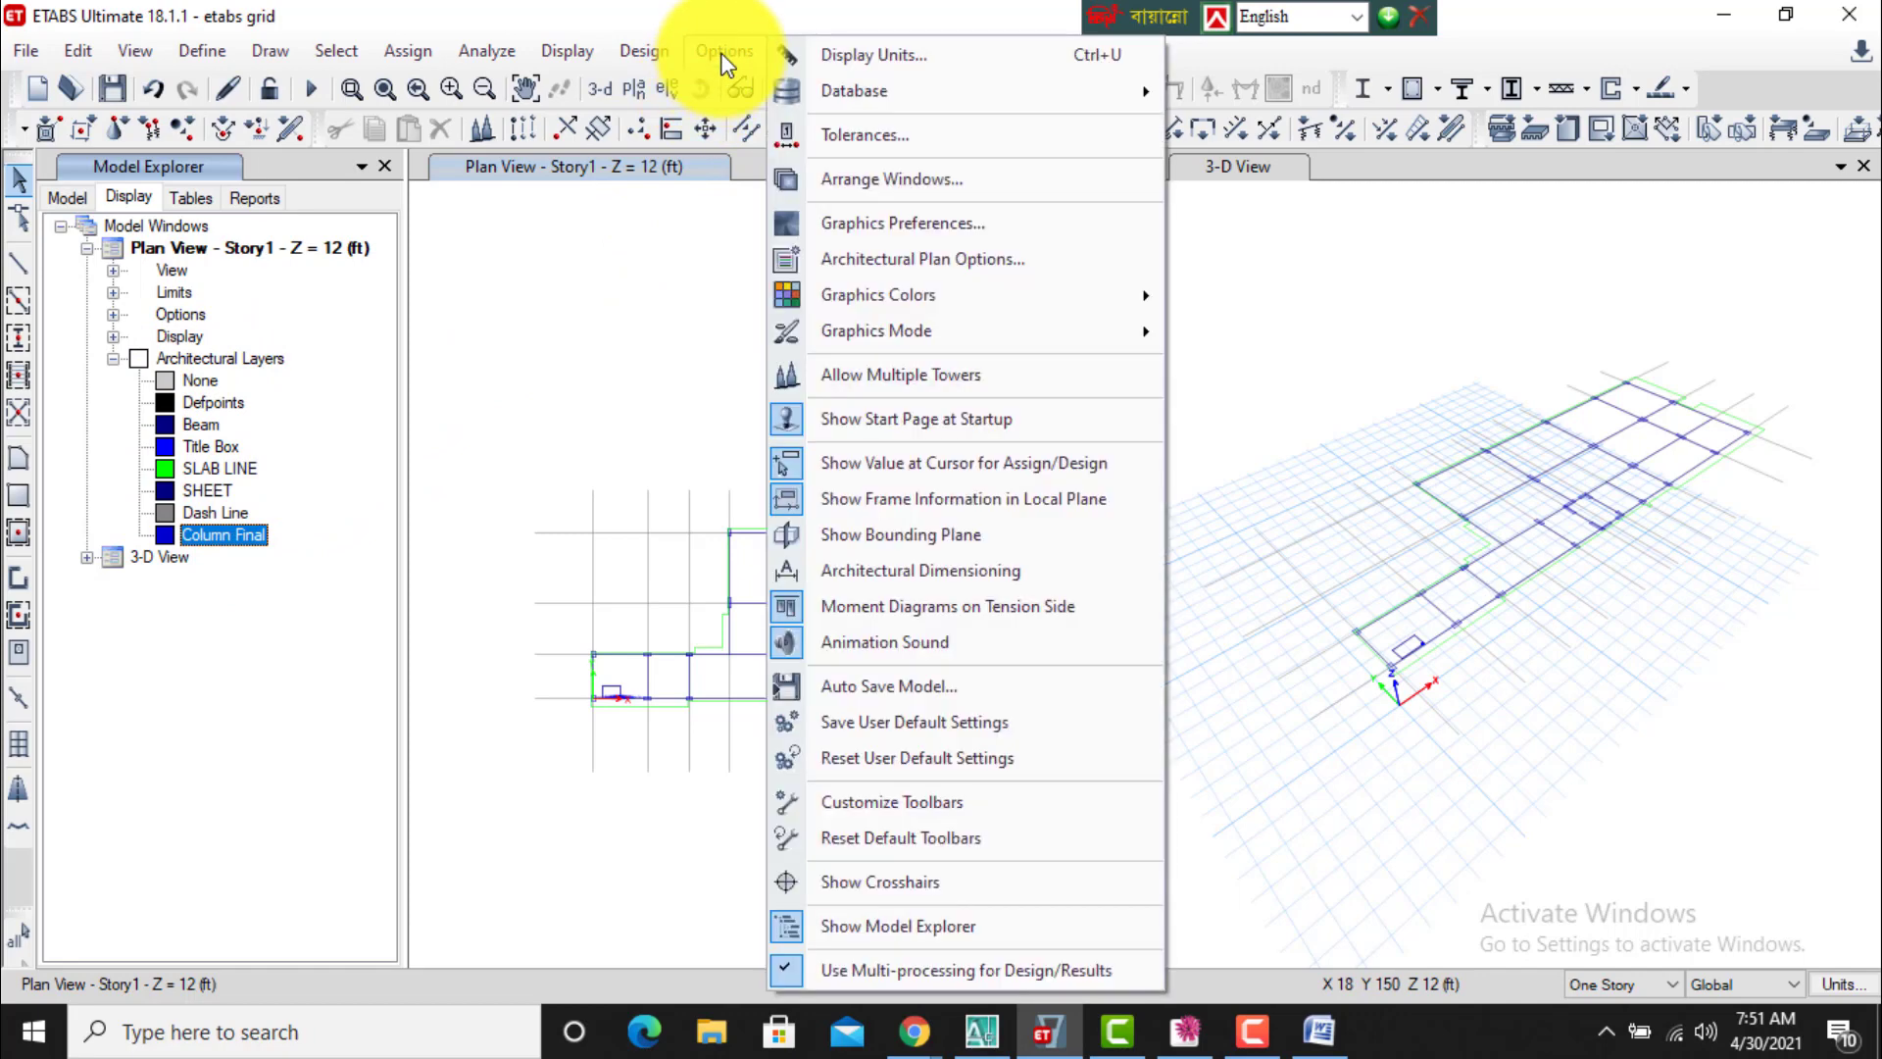
click(885, 256)
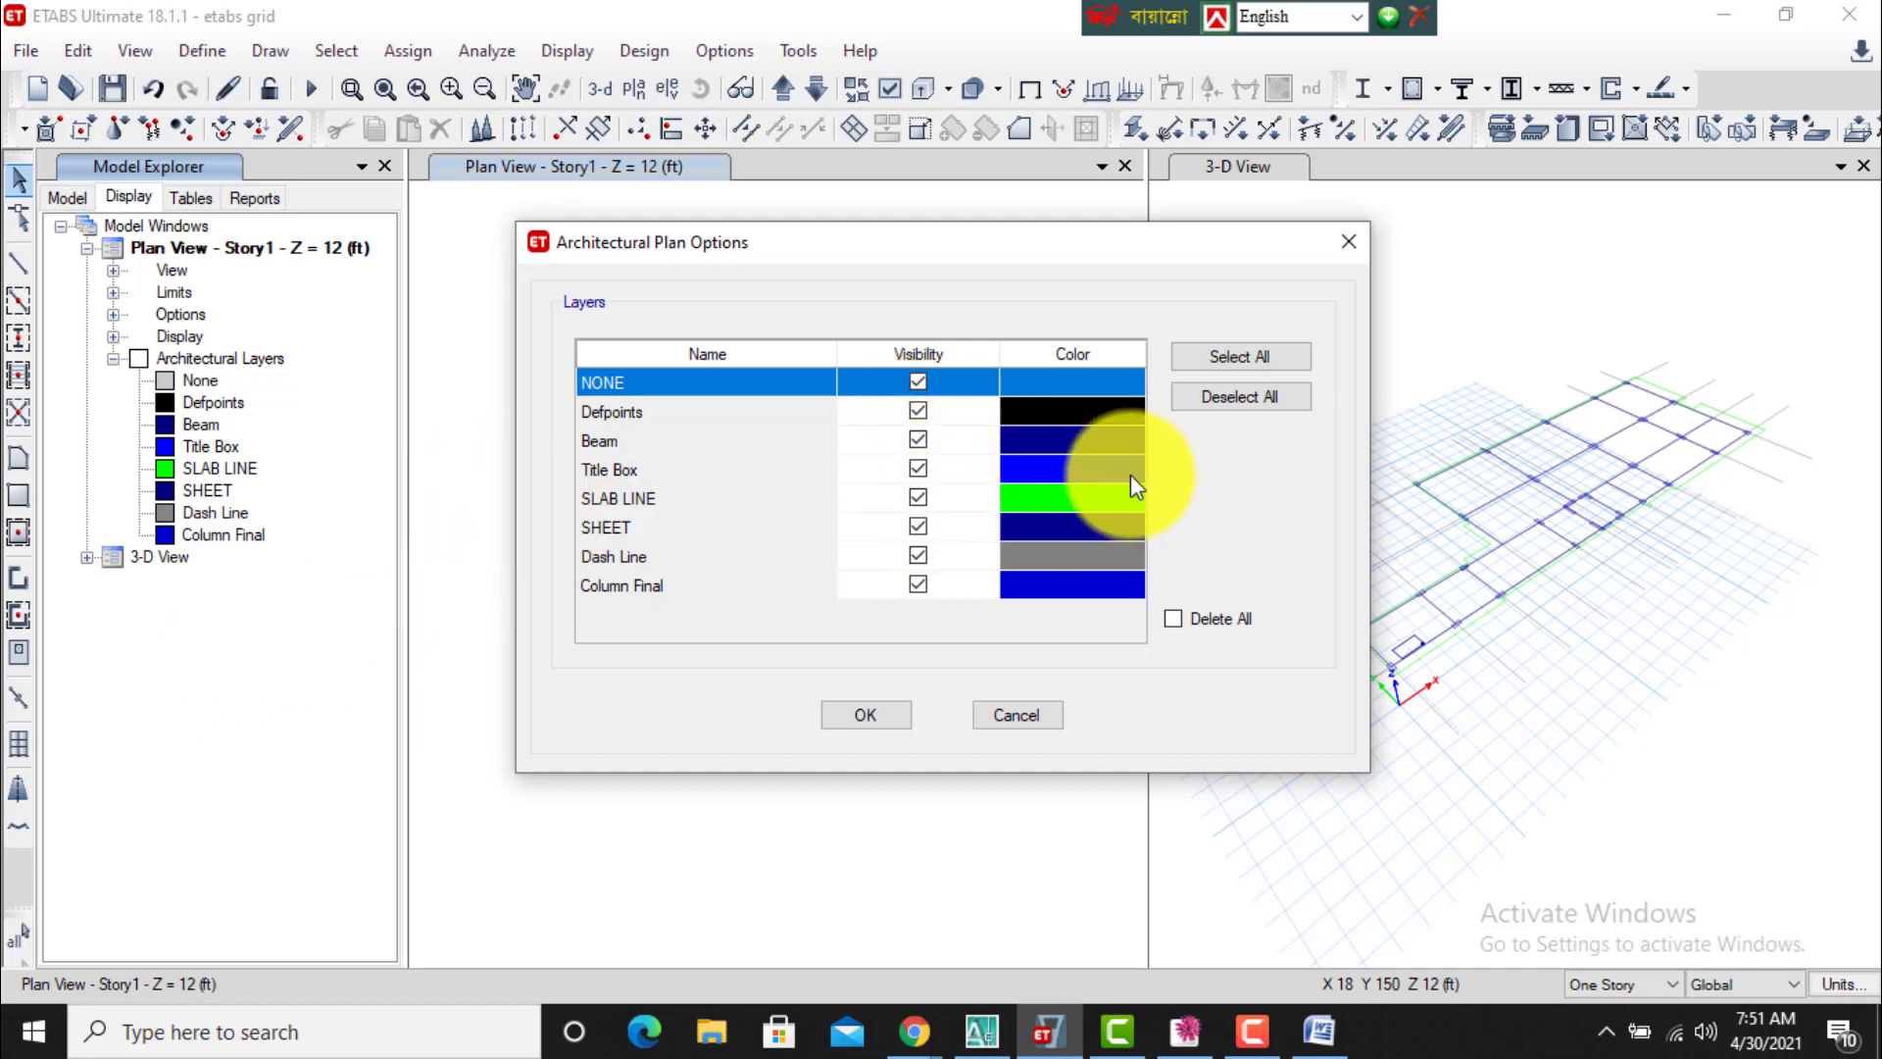
click(1227, 402)
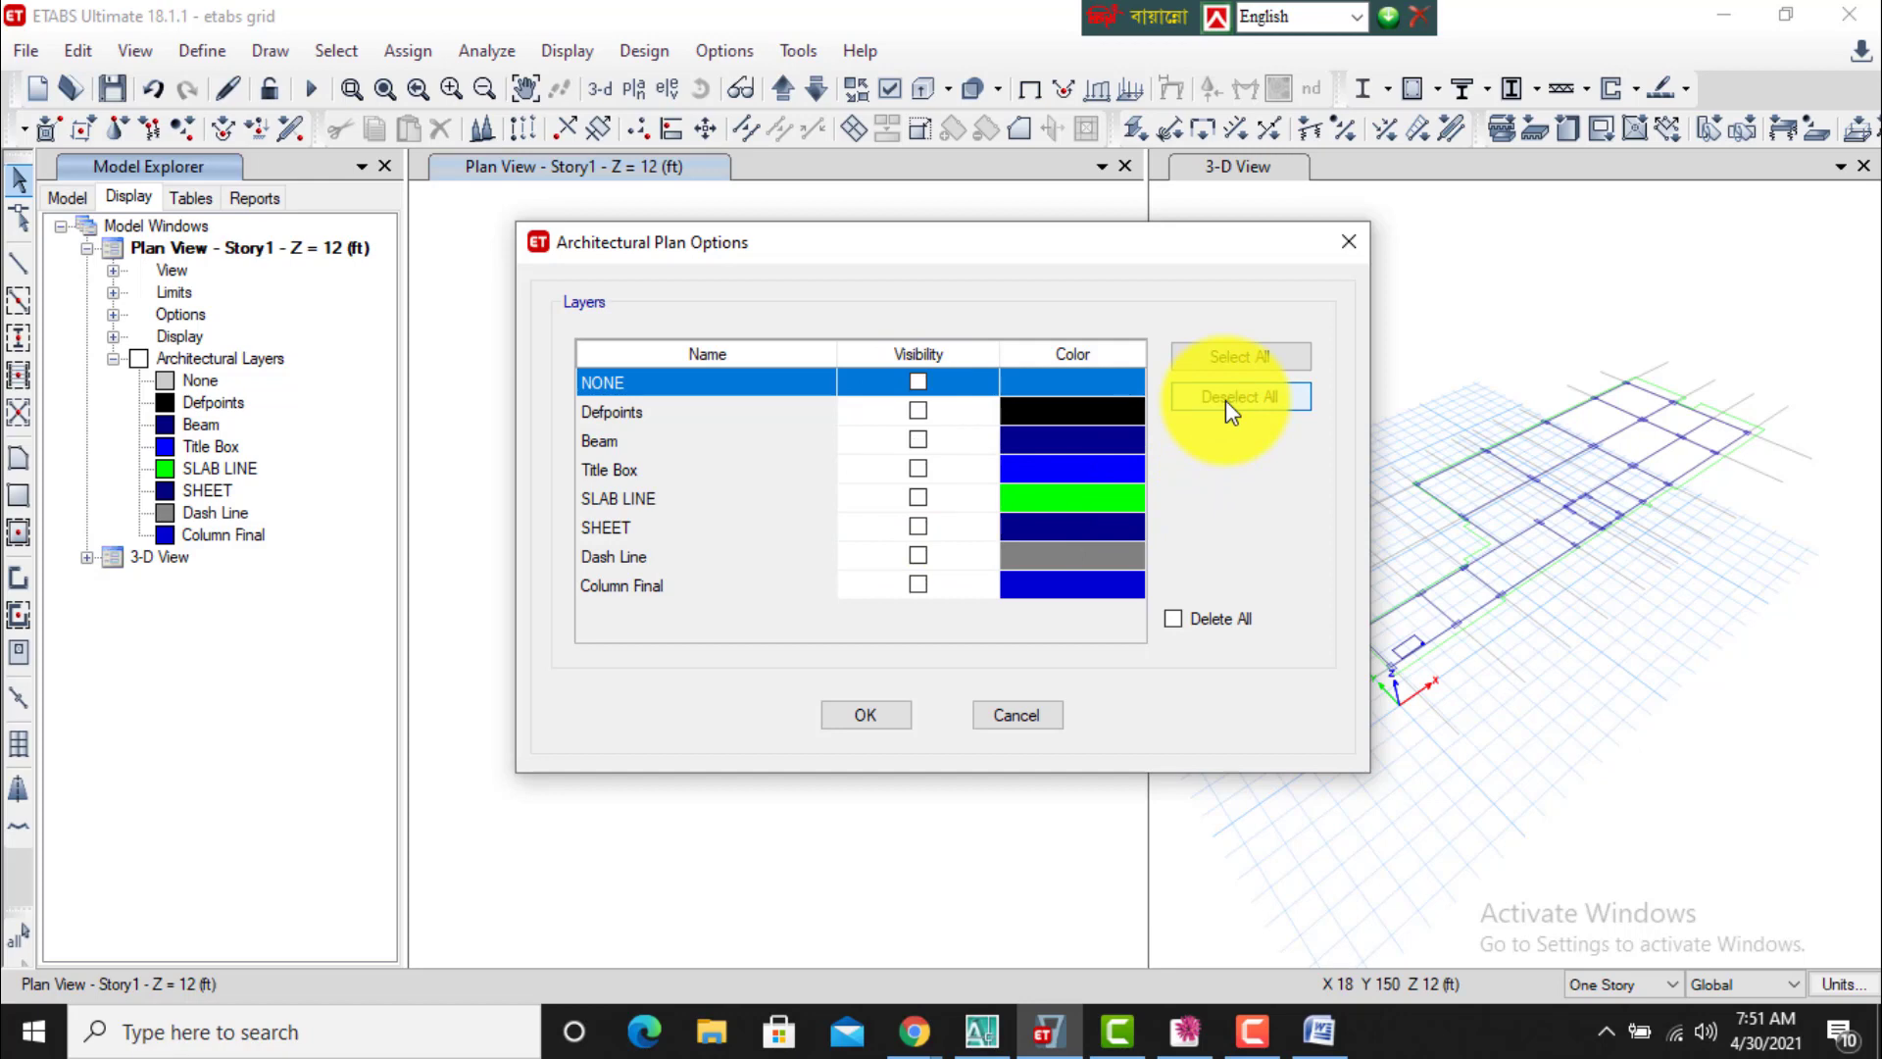
click(847, 716)
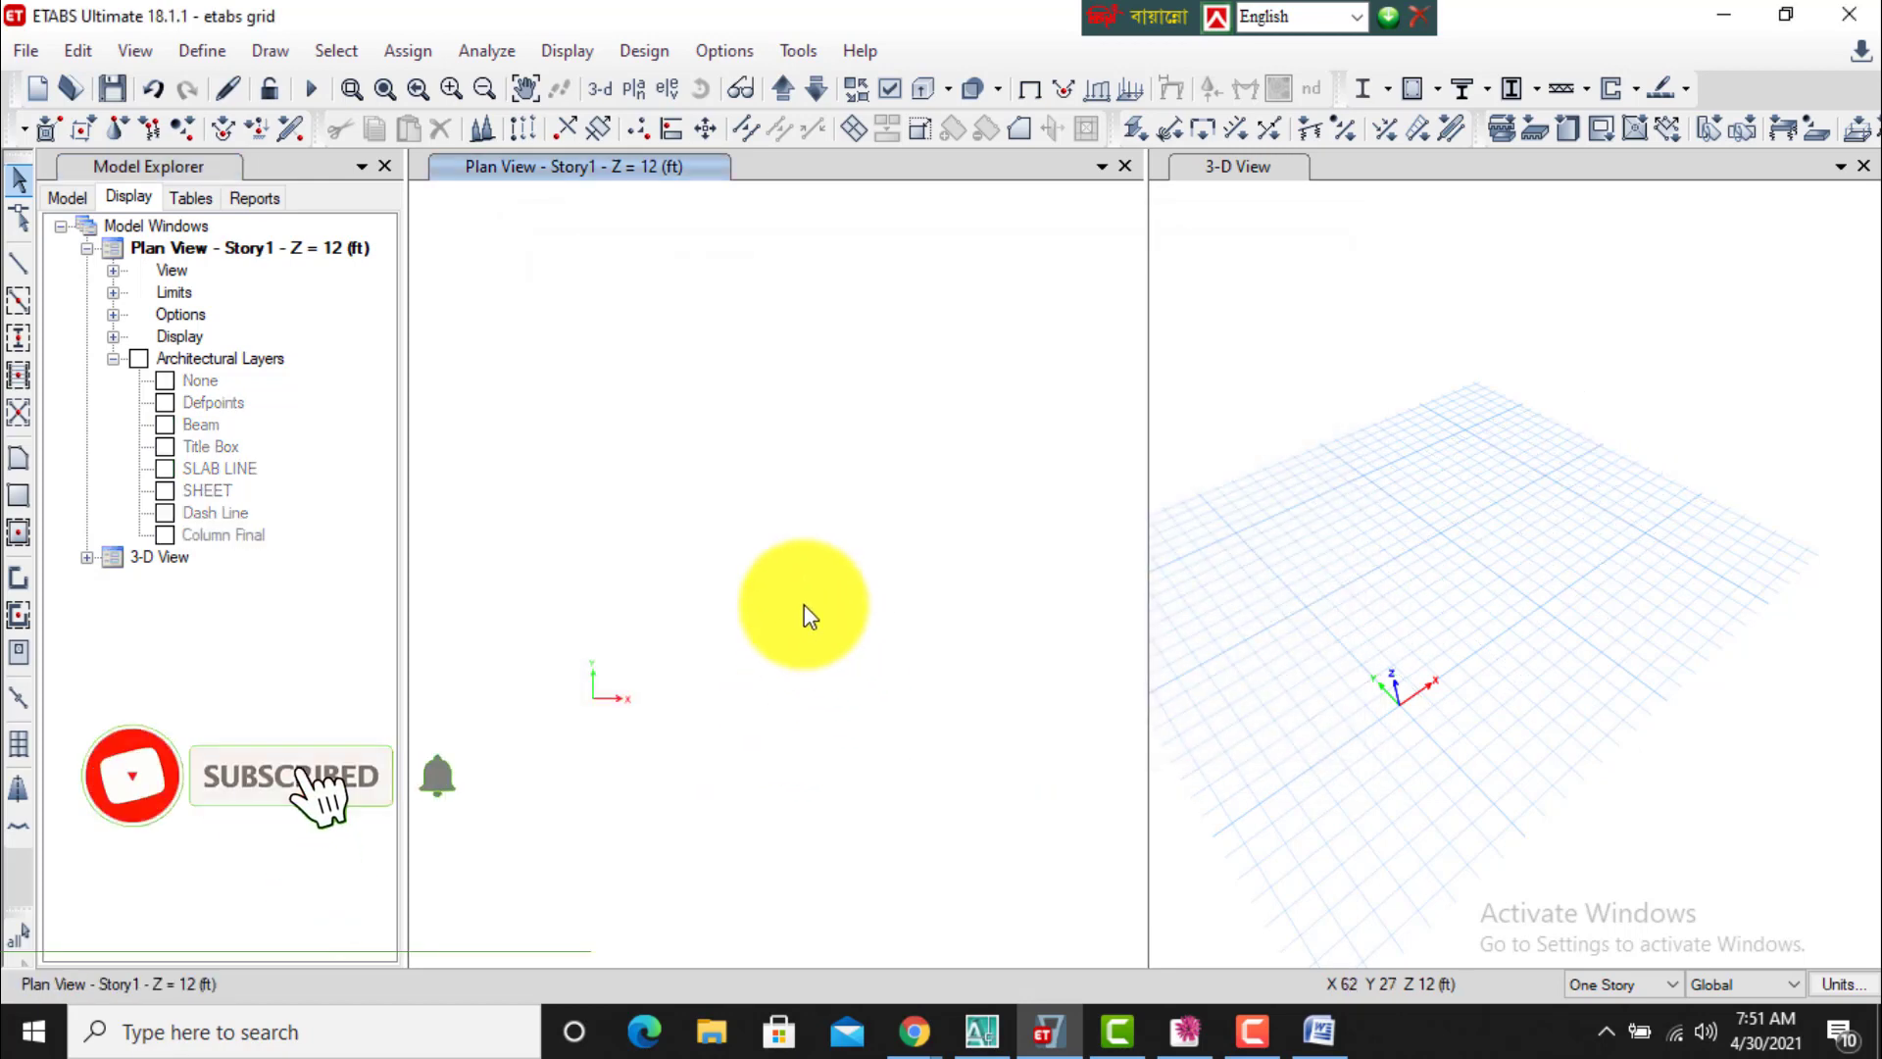
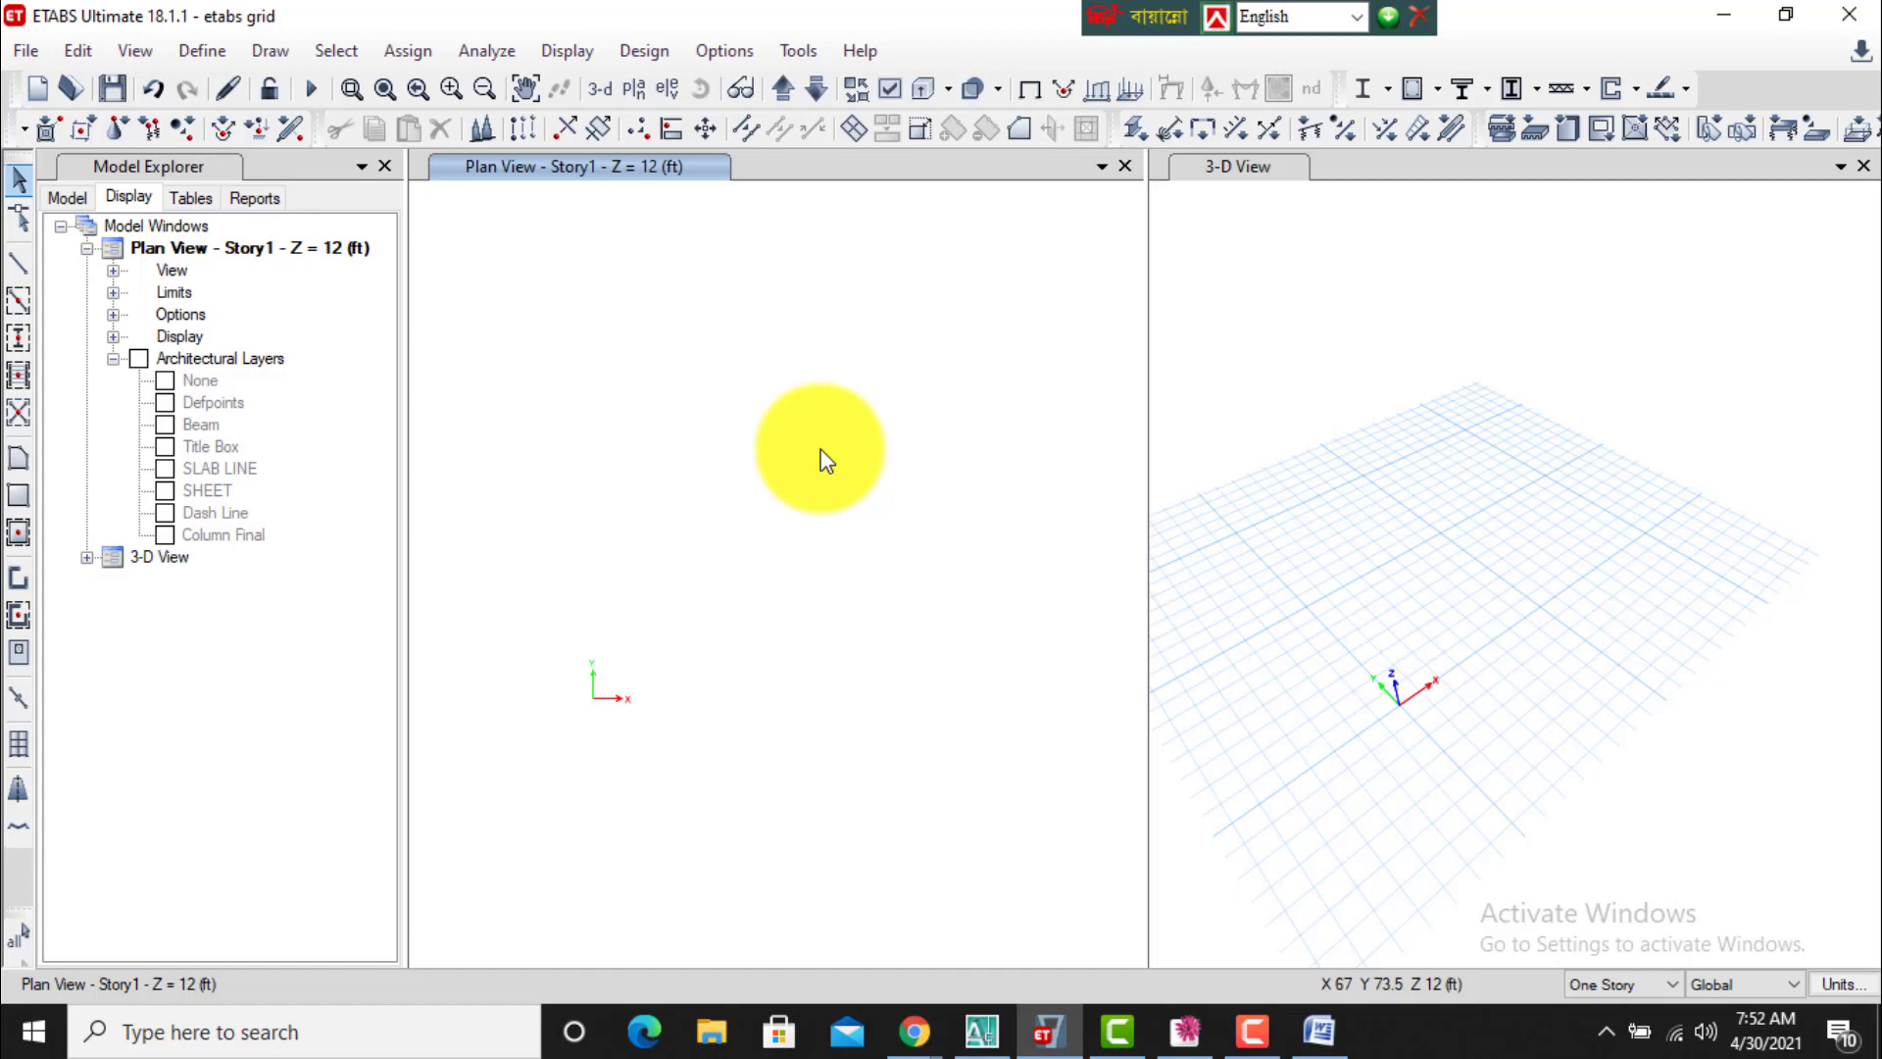
Turn on the visibility of only the Column Final layer in the architectural plan options.
click(724, 50)
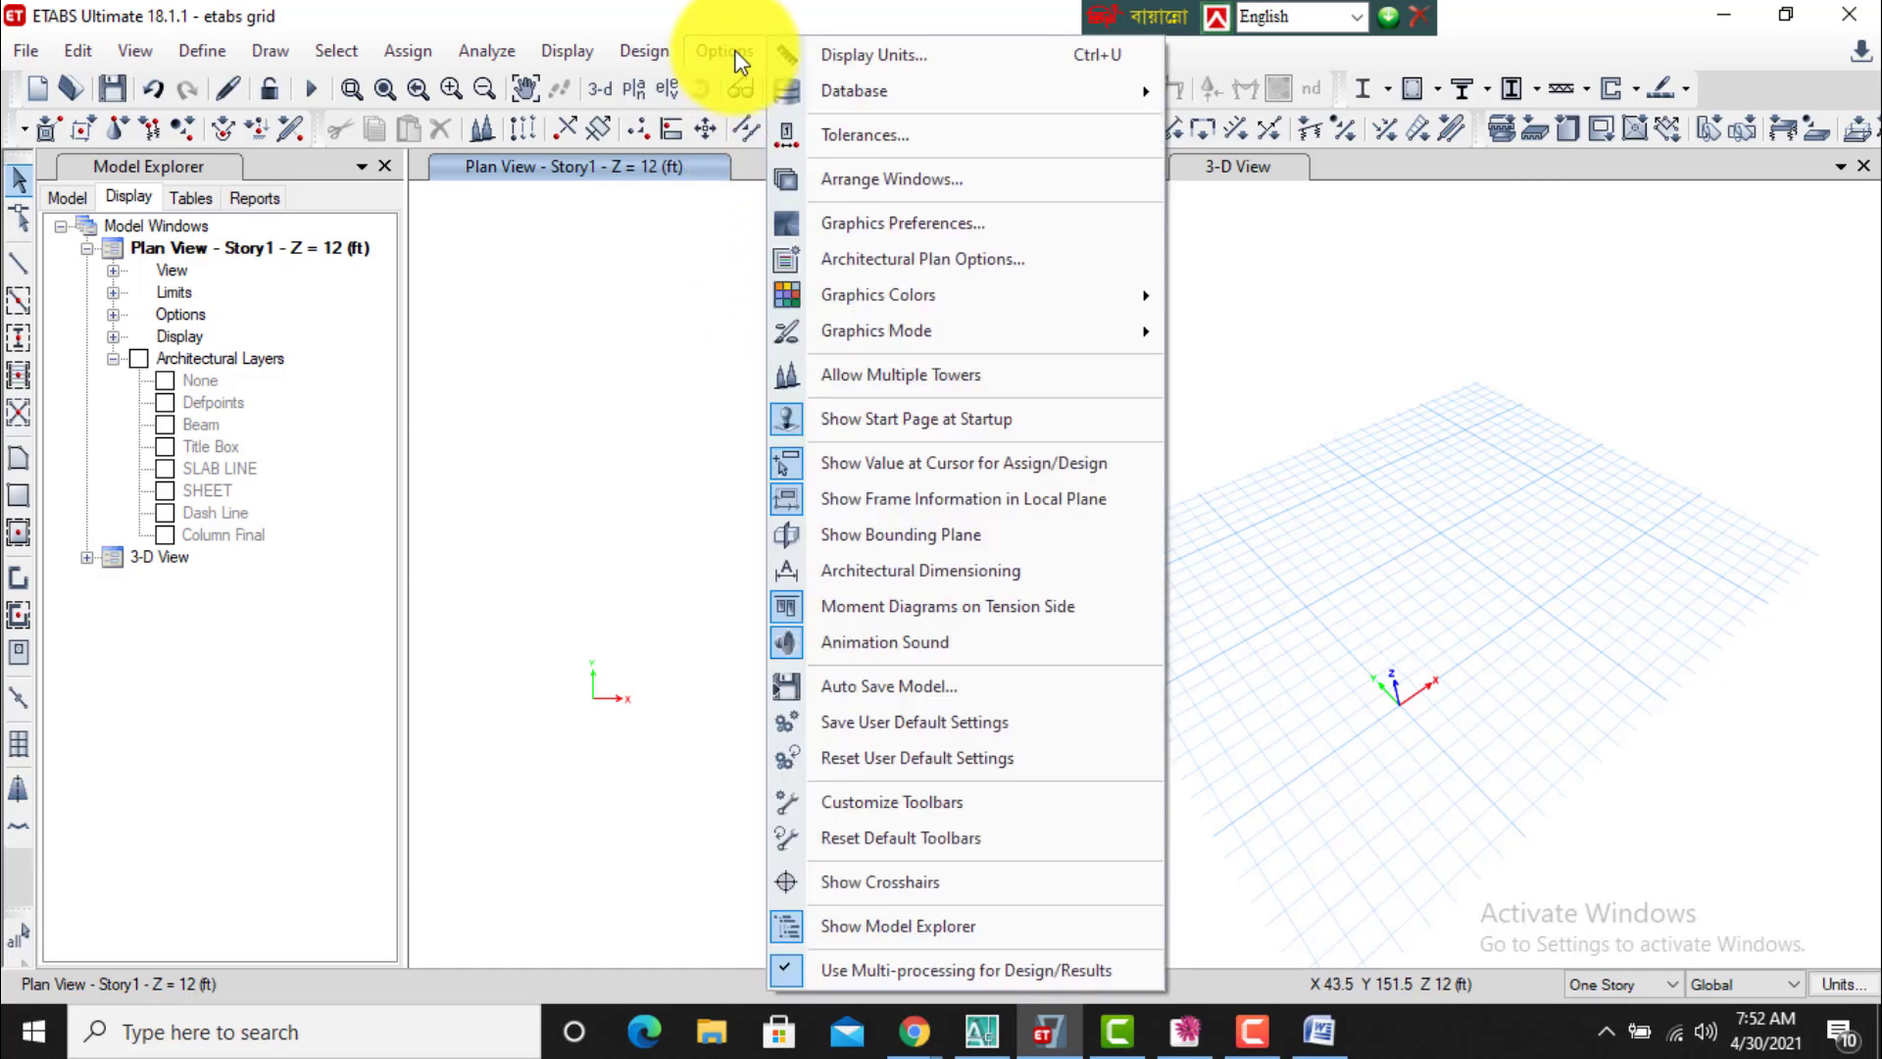
click(858, 260)
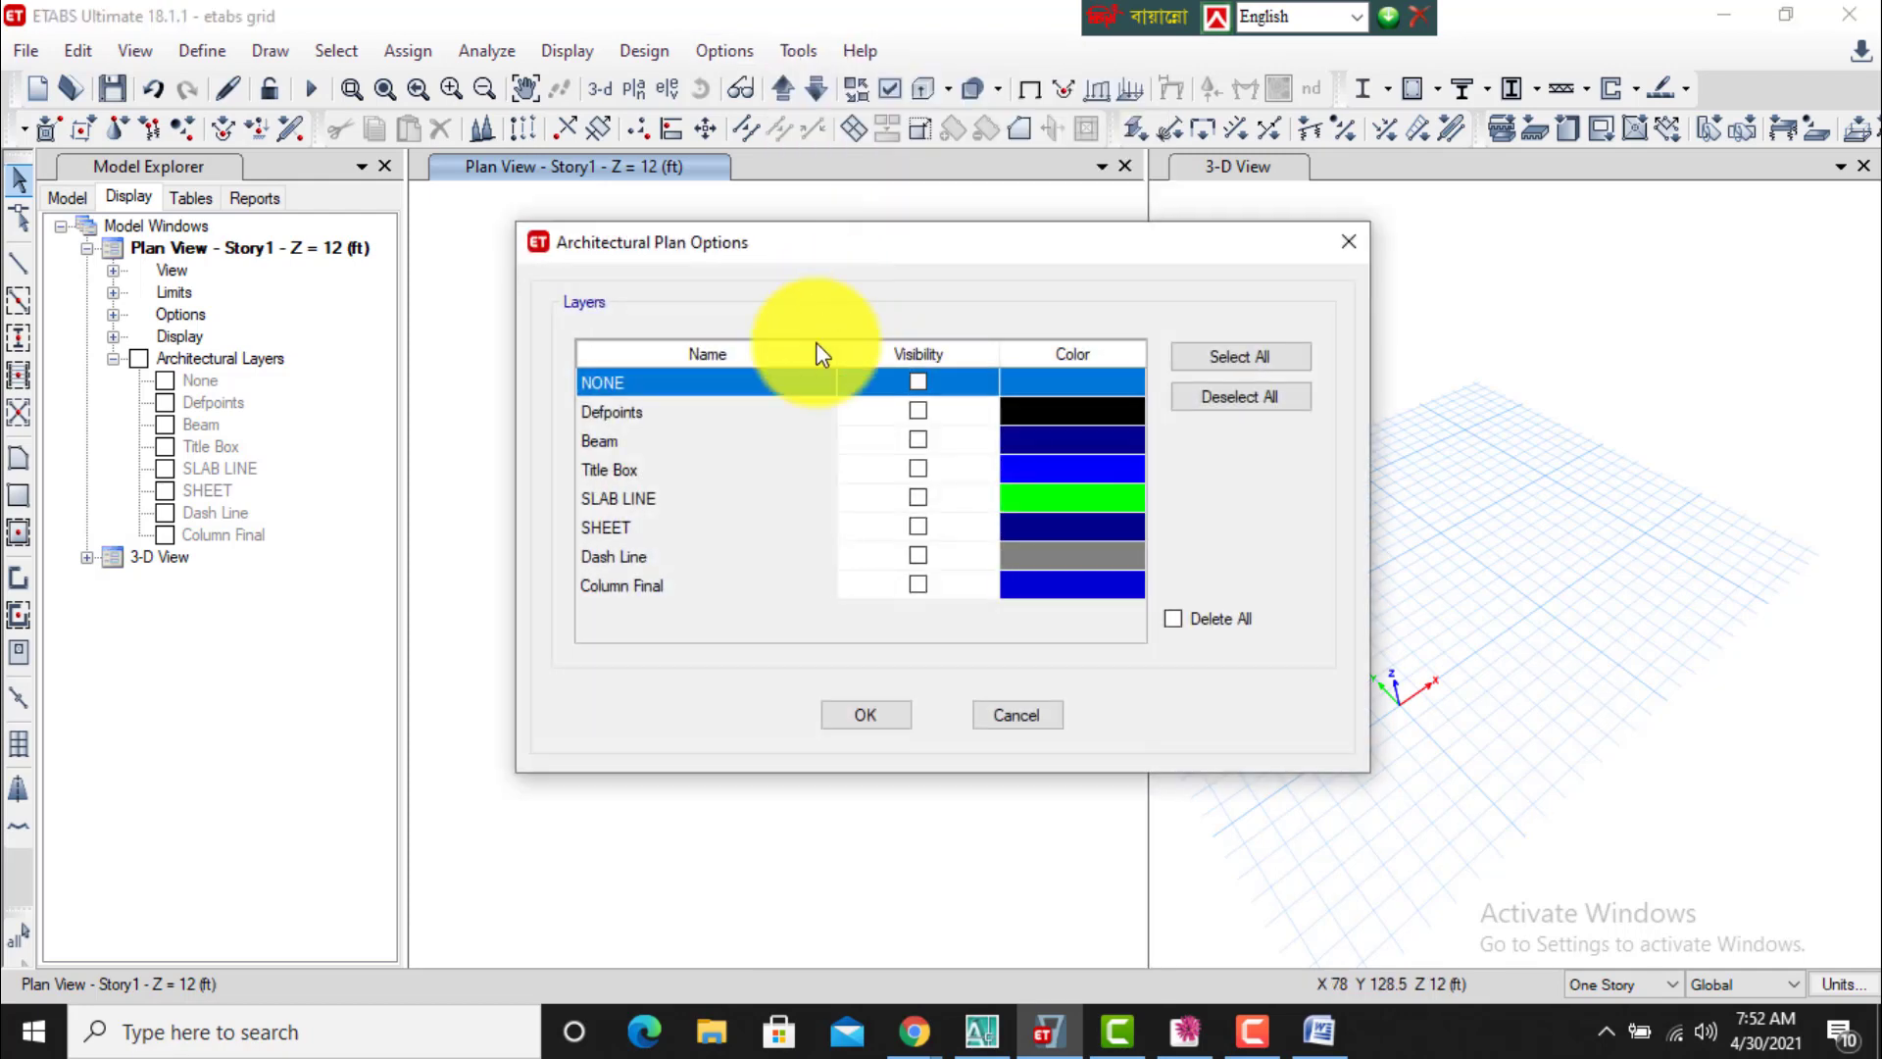
click(627, 584)
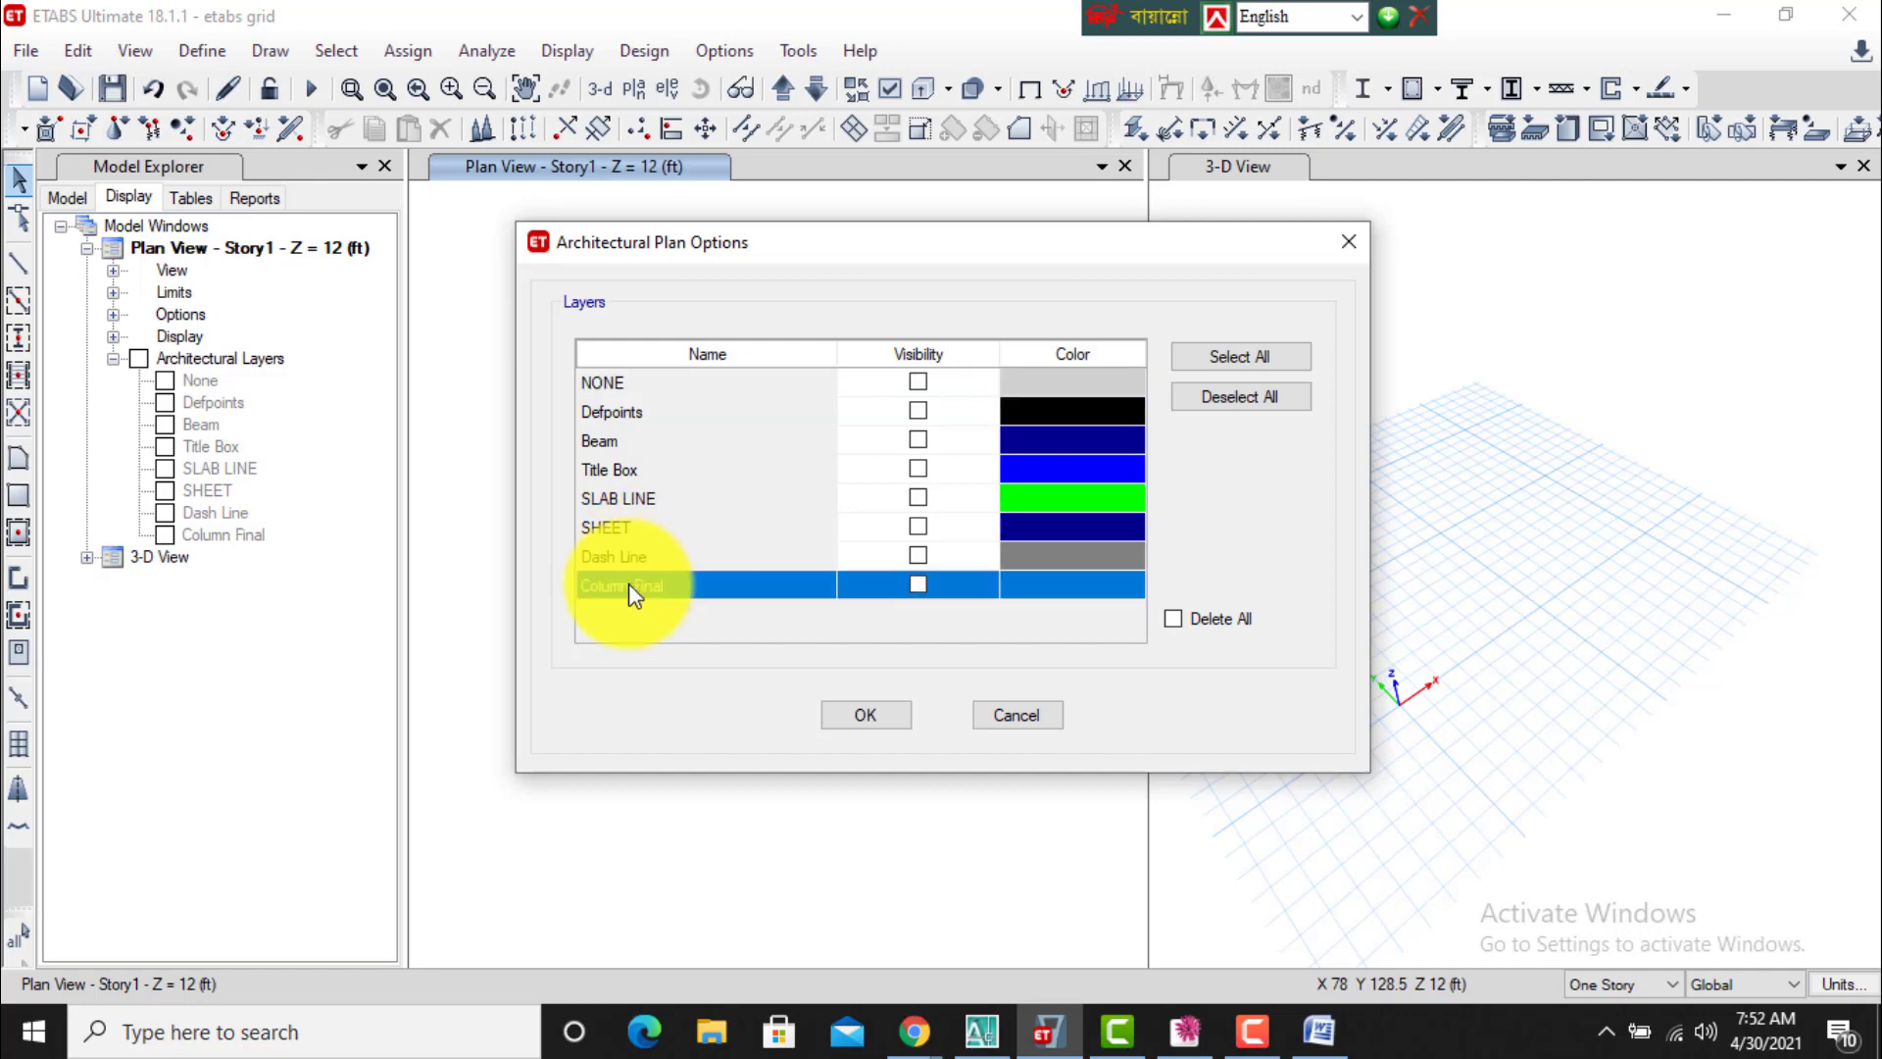
click(920, 585)
click(863, 716)
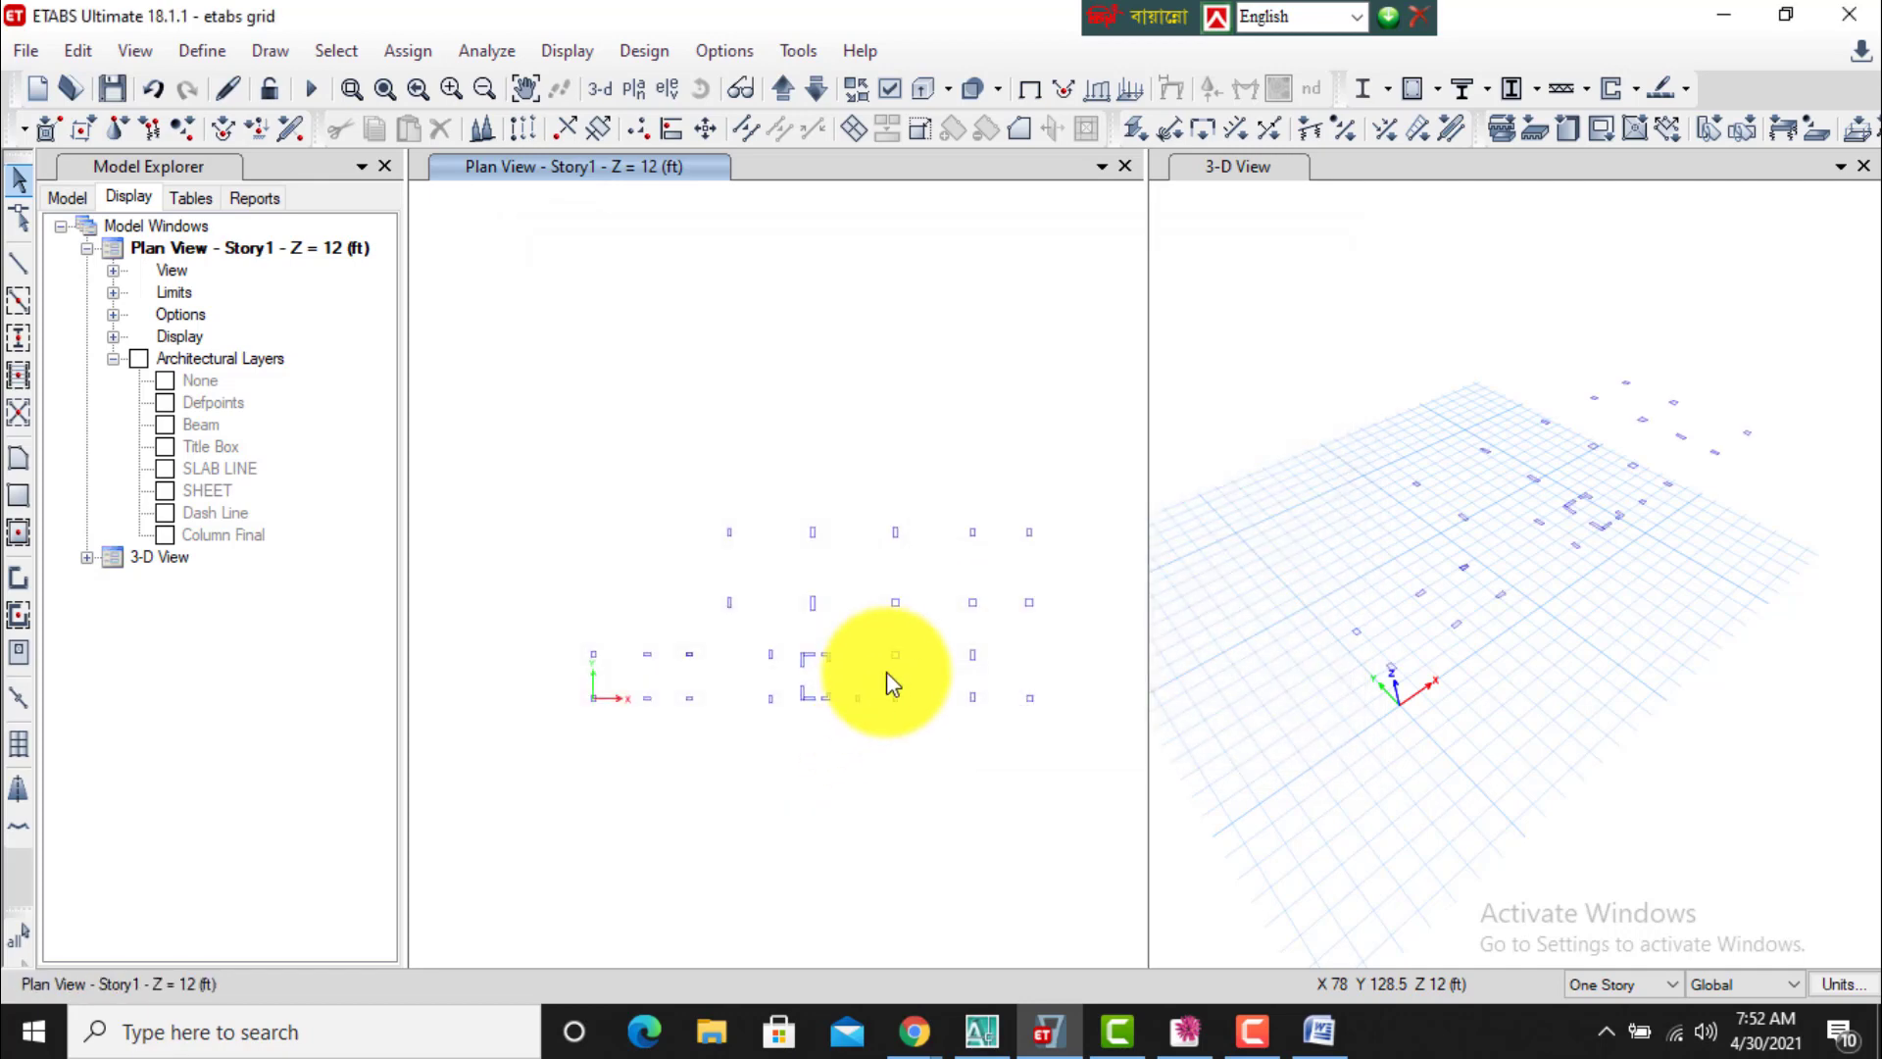
scroll(1025, 596, up, 3)
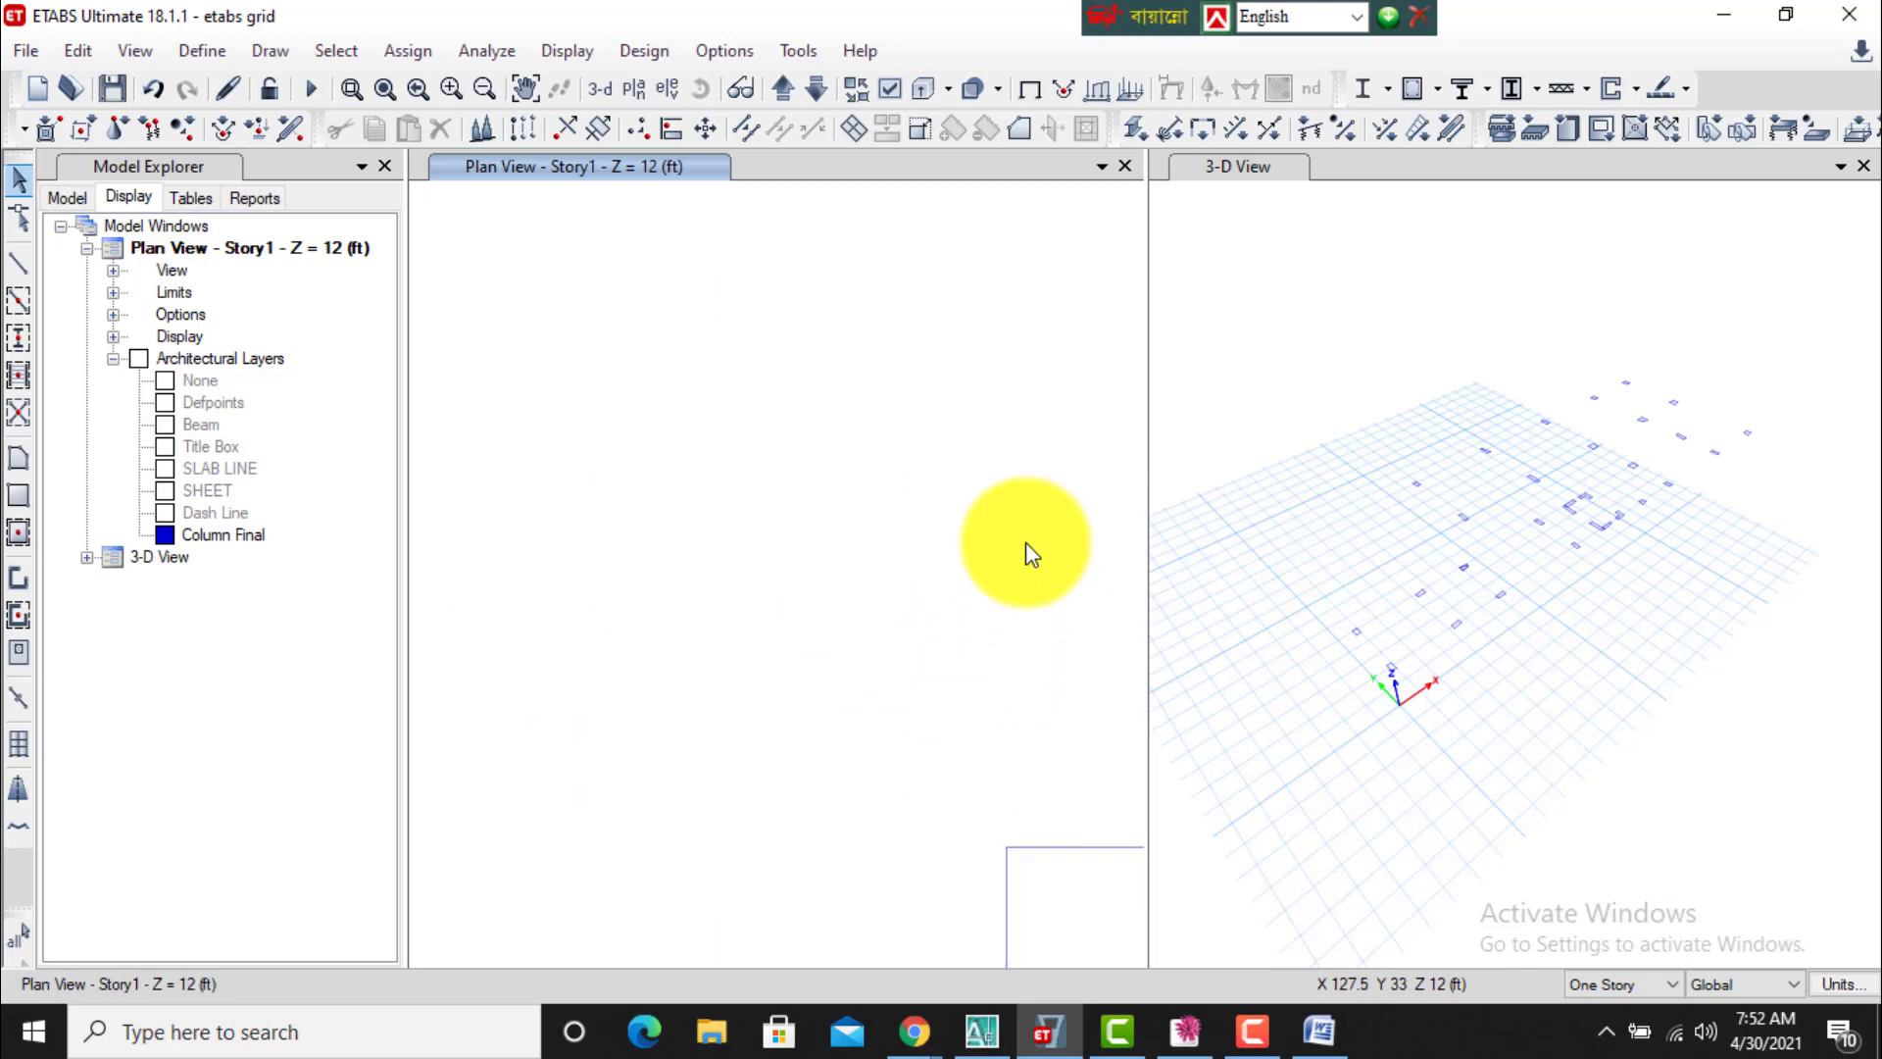
scroll(1025, 541, down, 3)
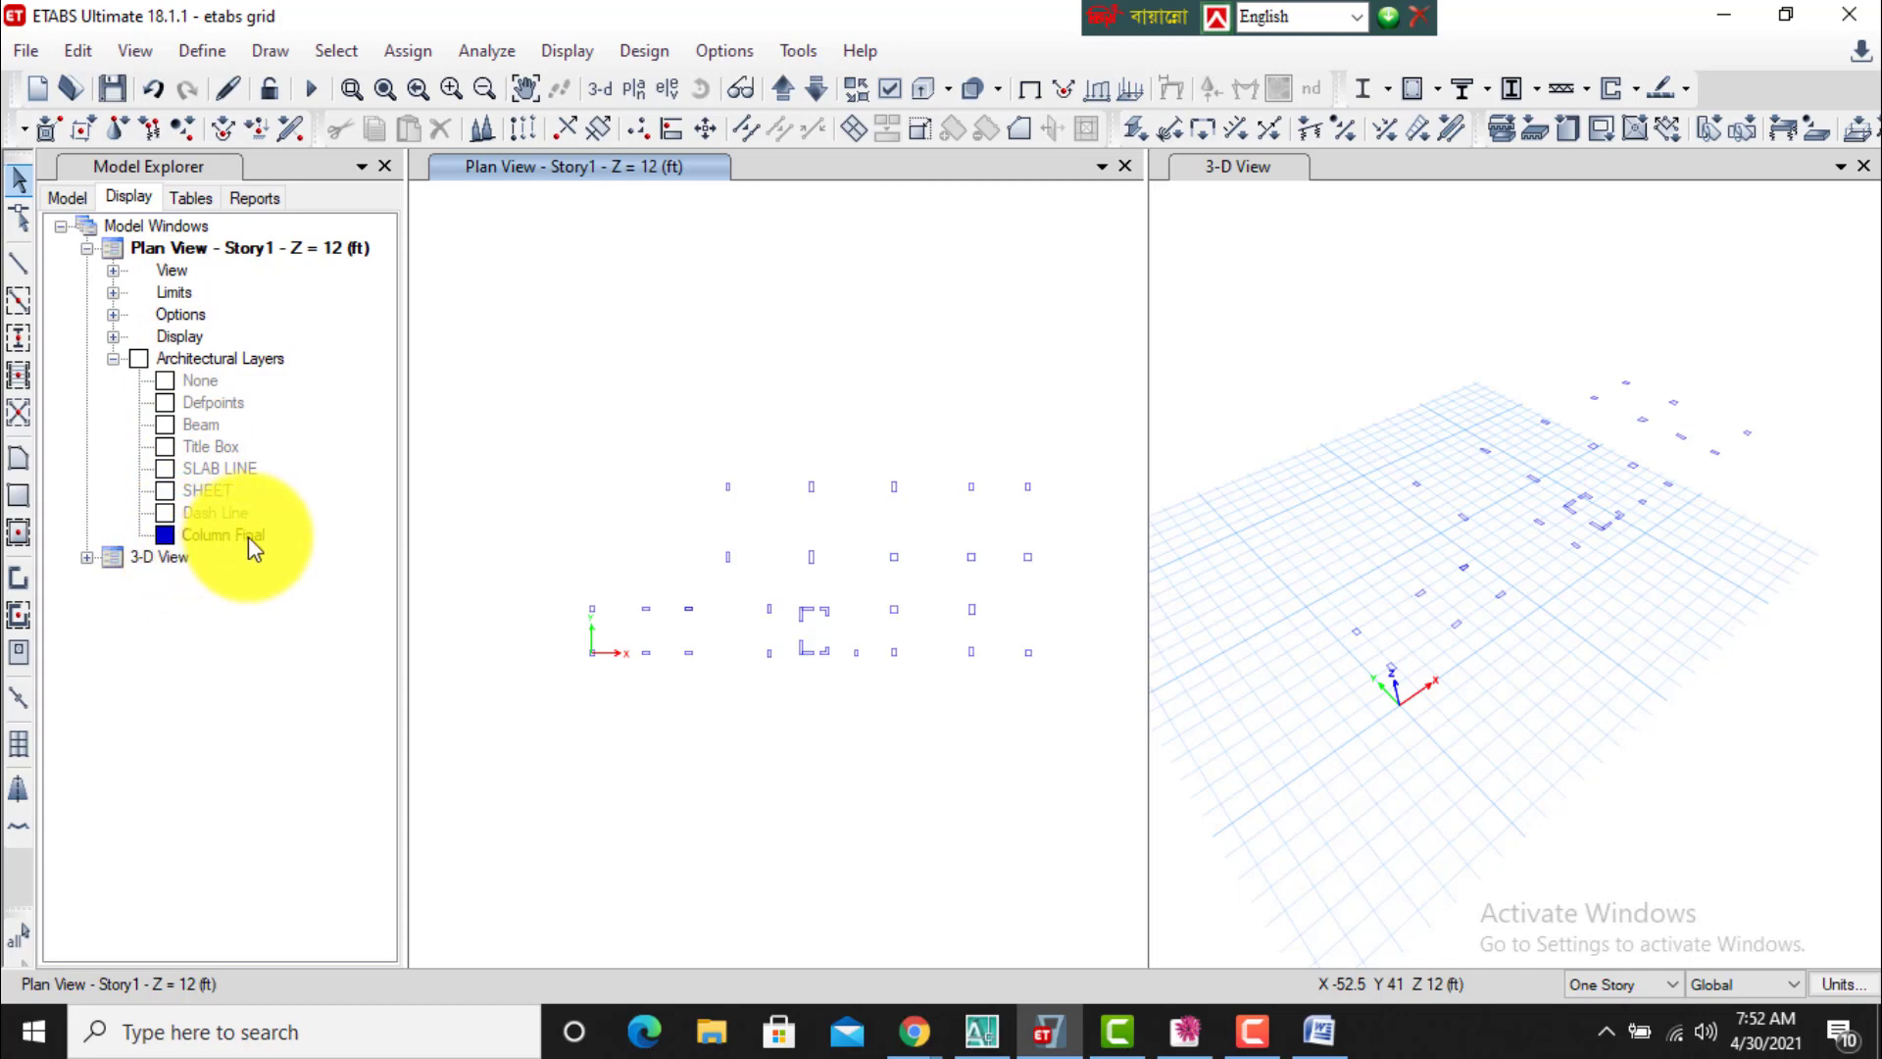
Turn off the visibility of the Column Final layer in the architectural plan options.
right_click(163, 539)
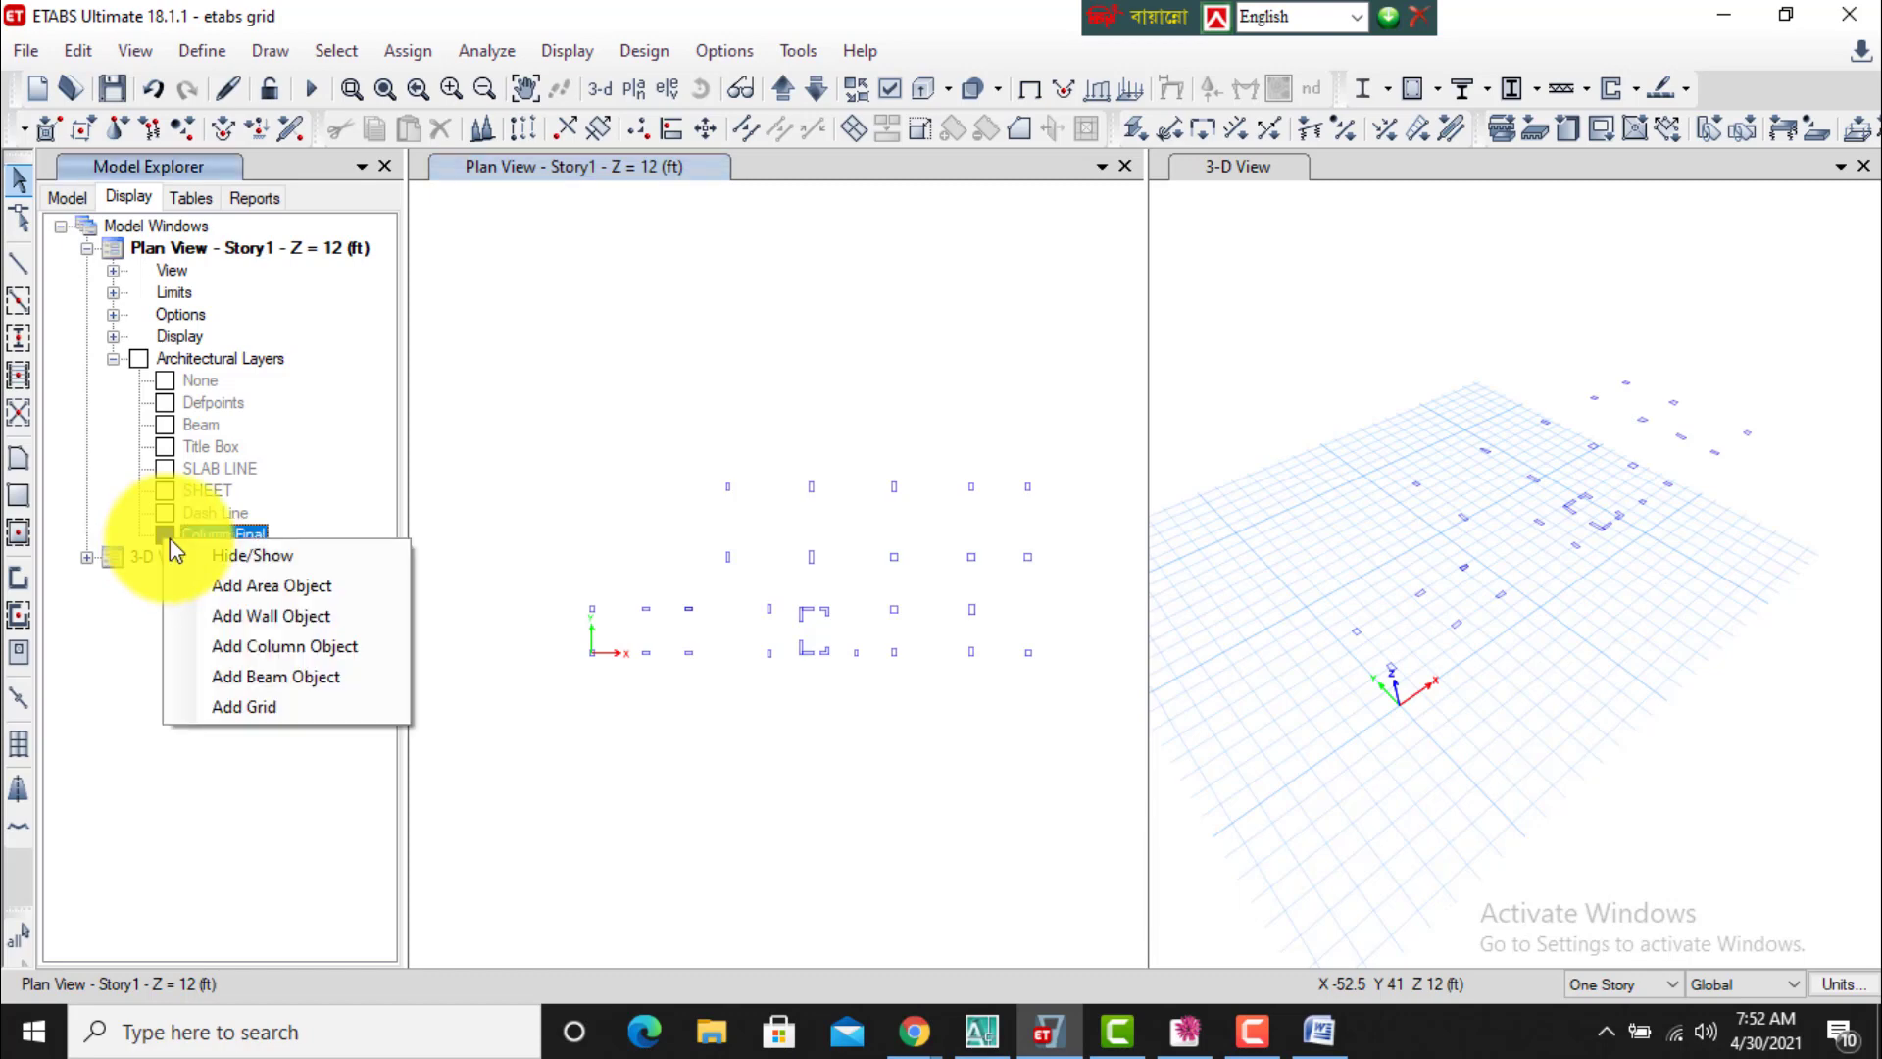
click(273, 496)
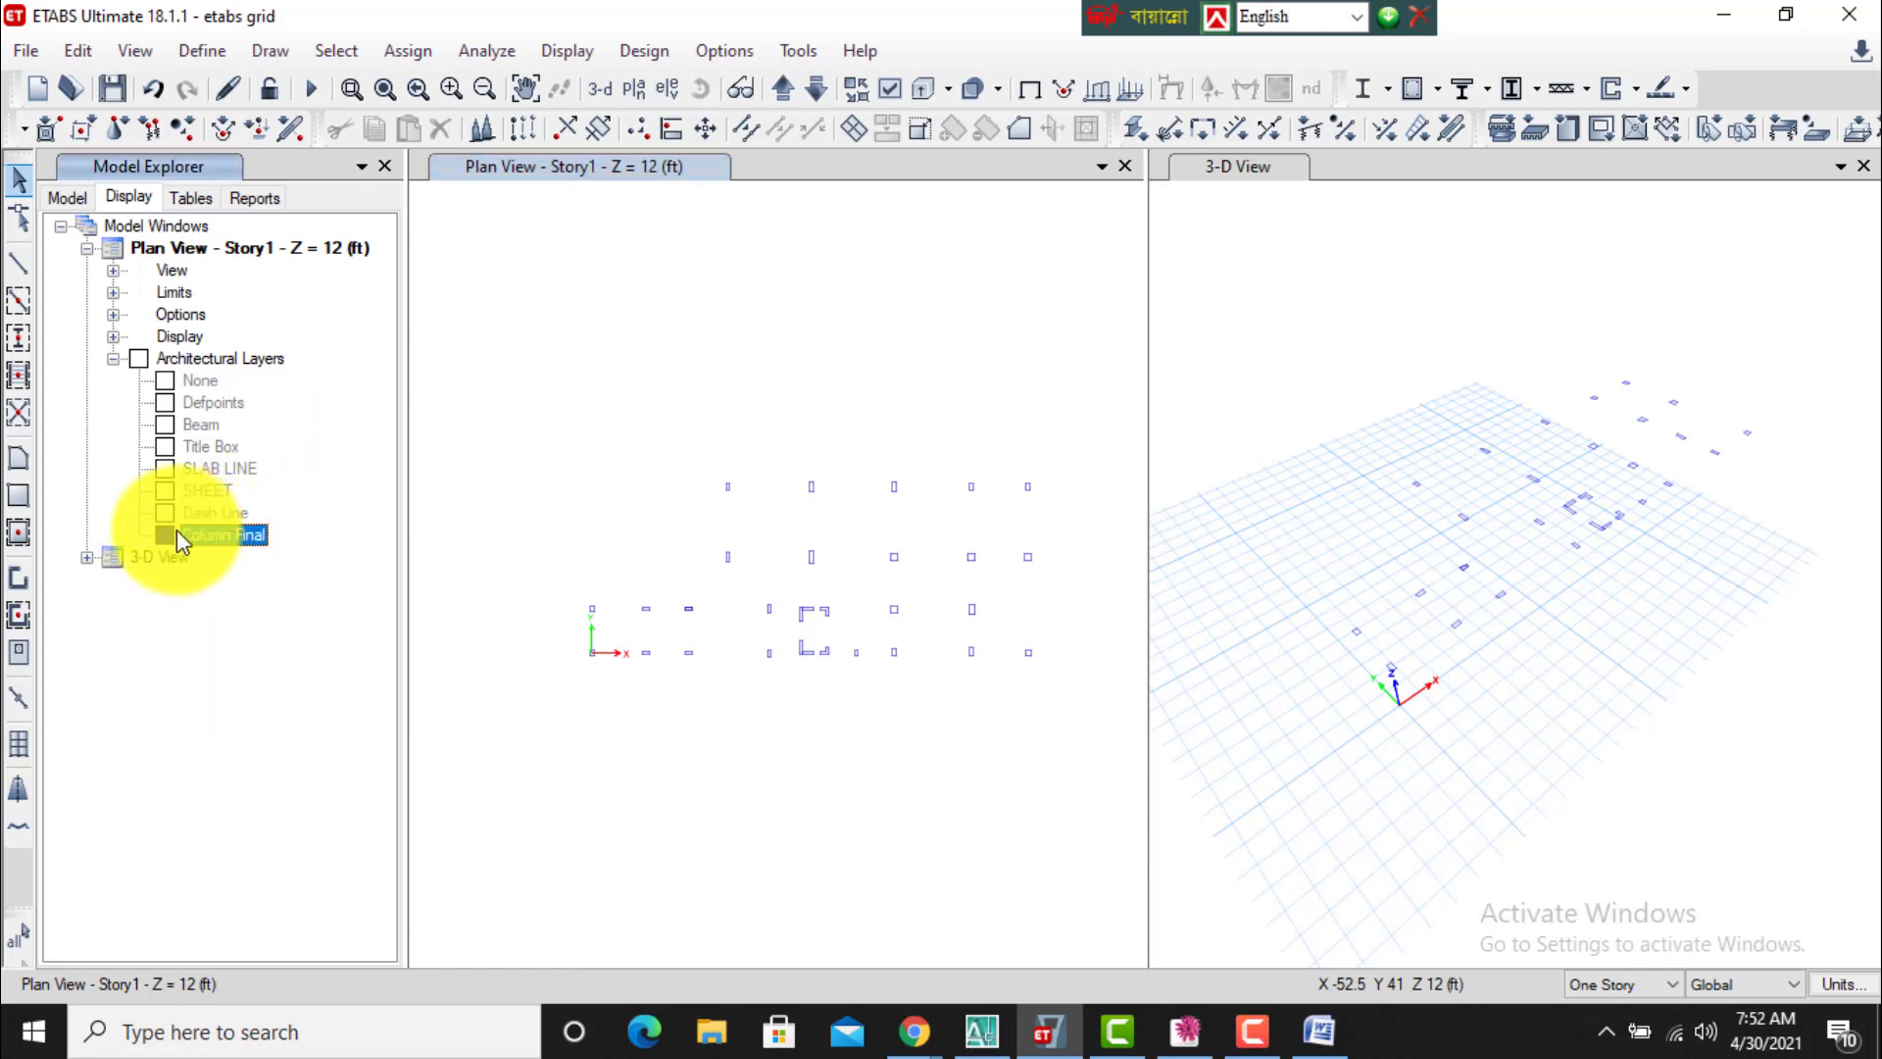
click(725, 49)
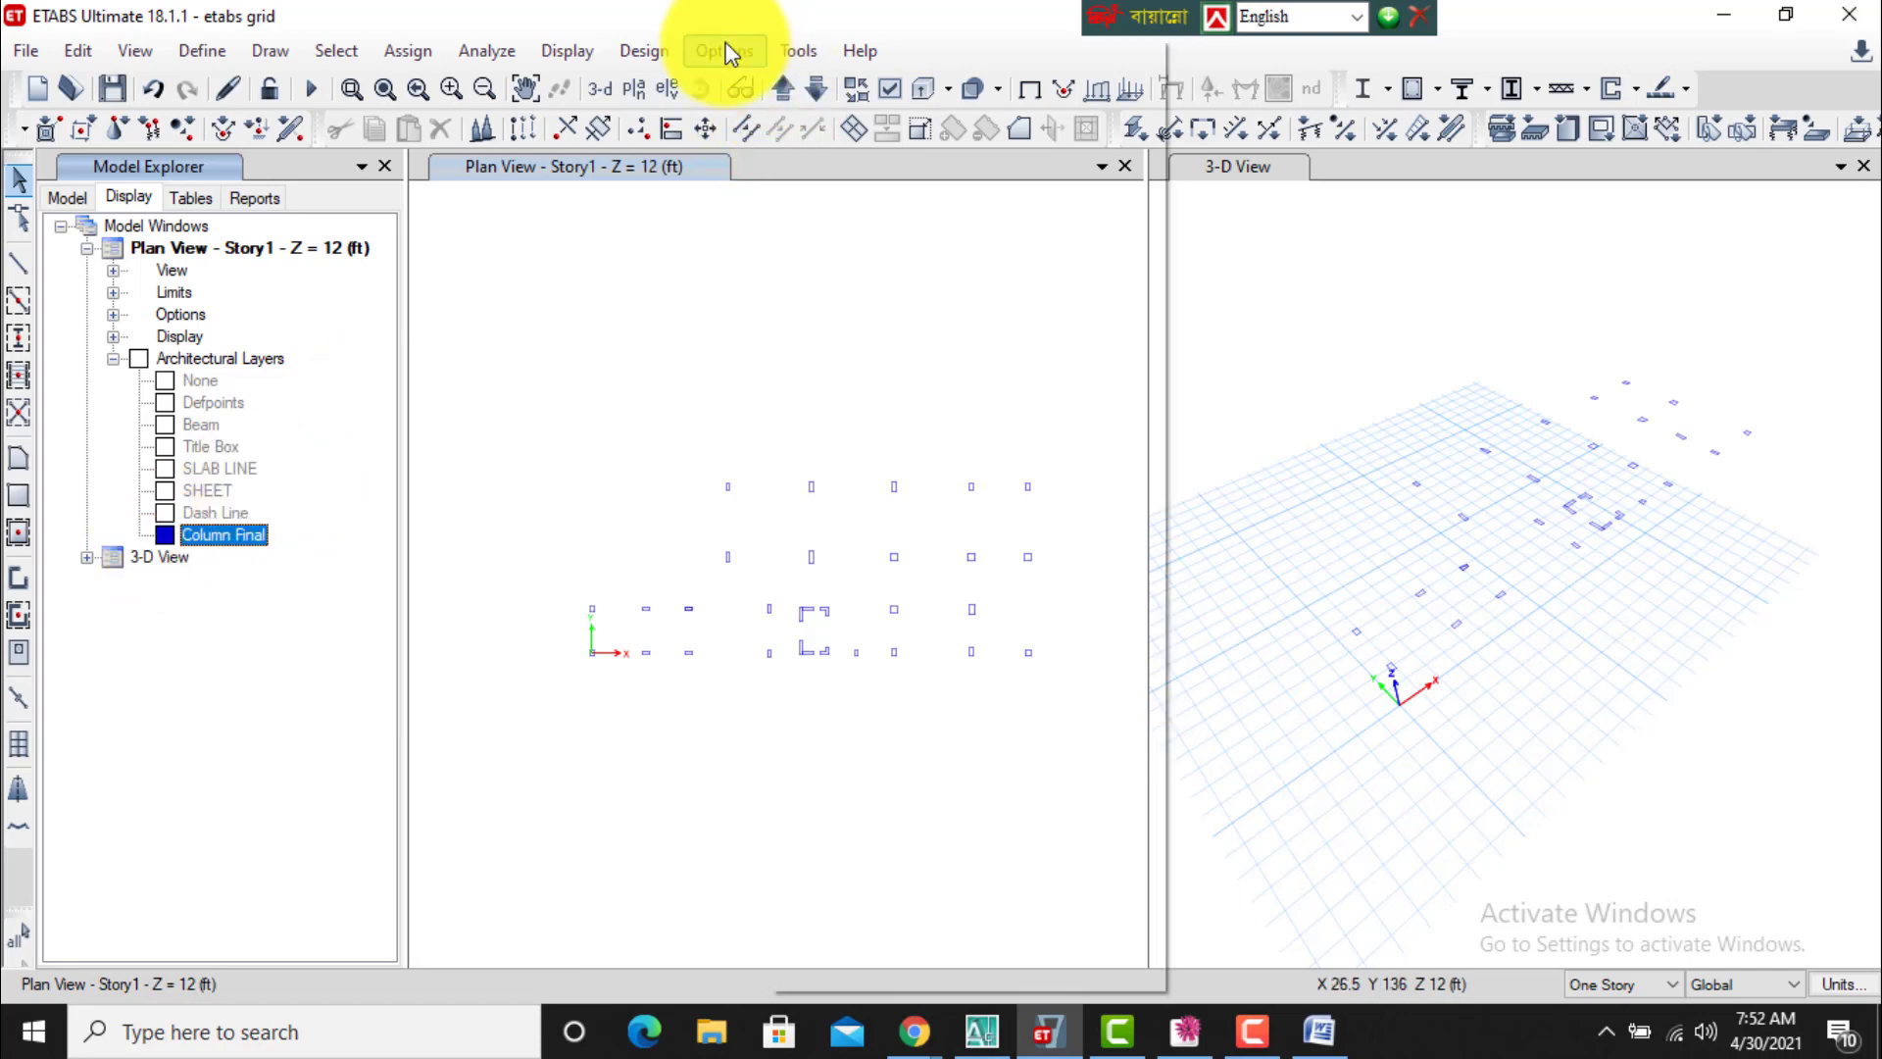
click(856, 262)
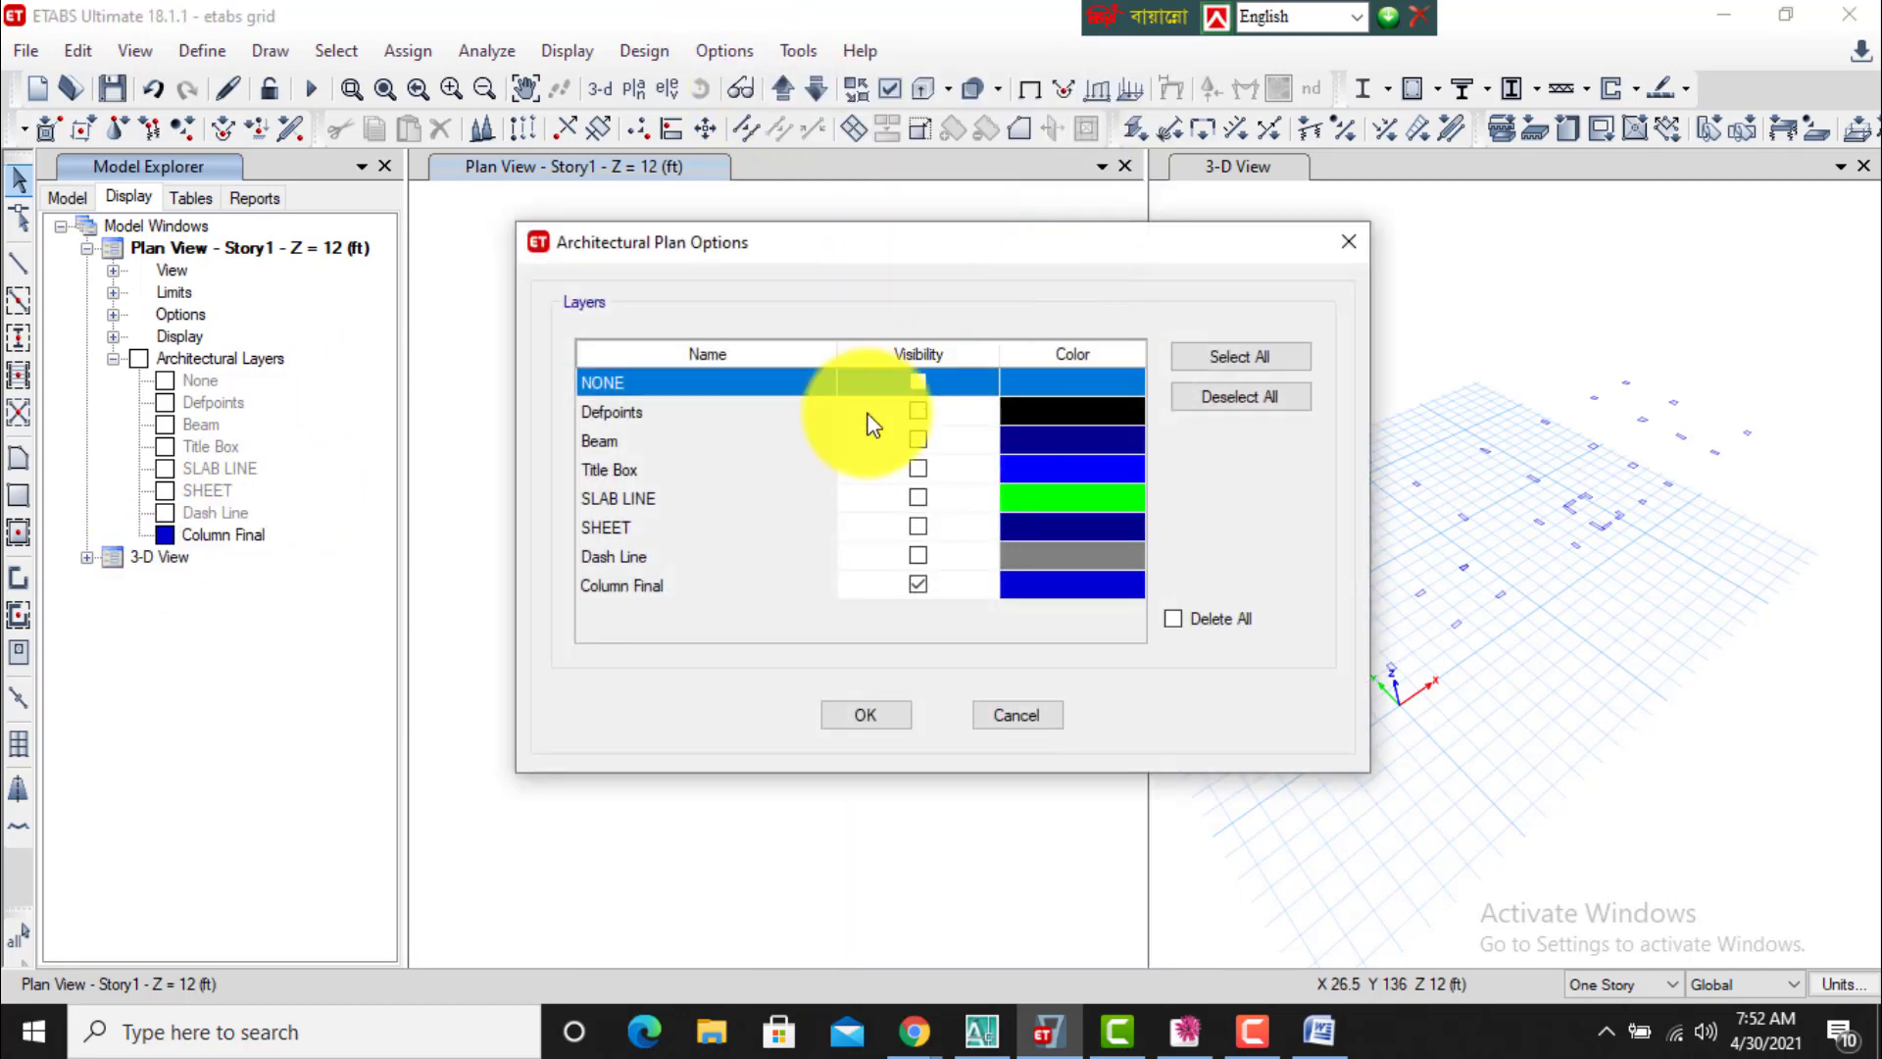
click(918, 584)
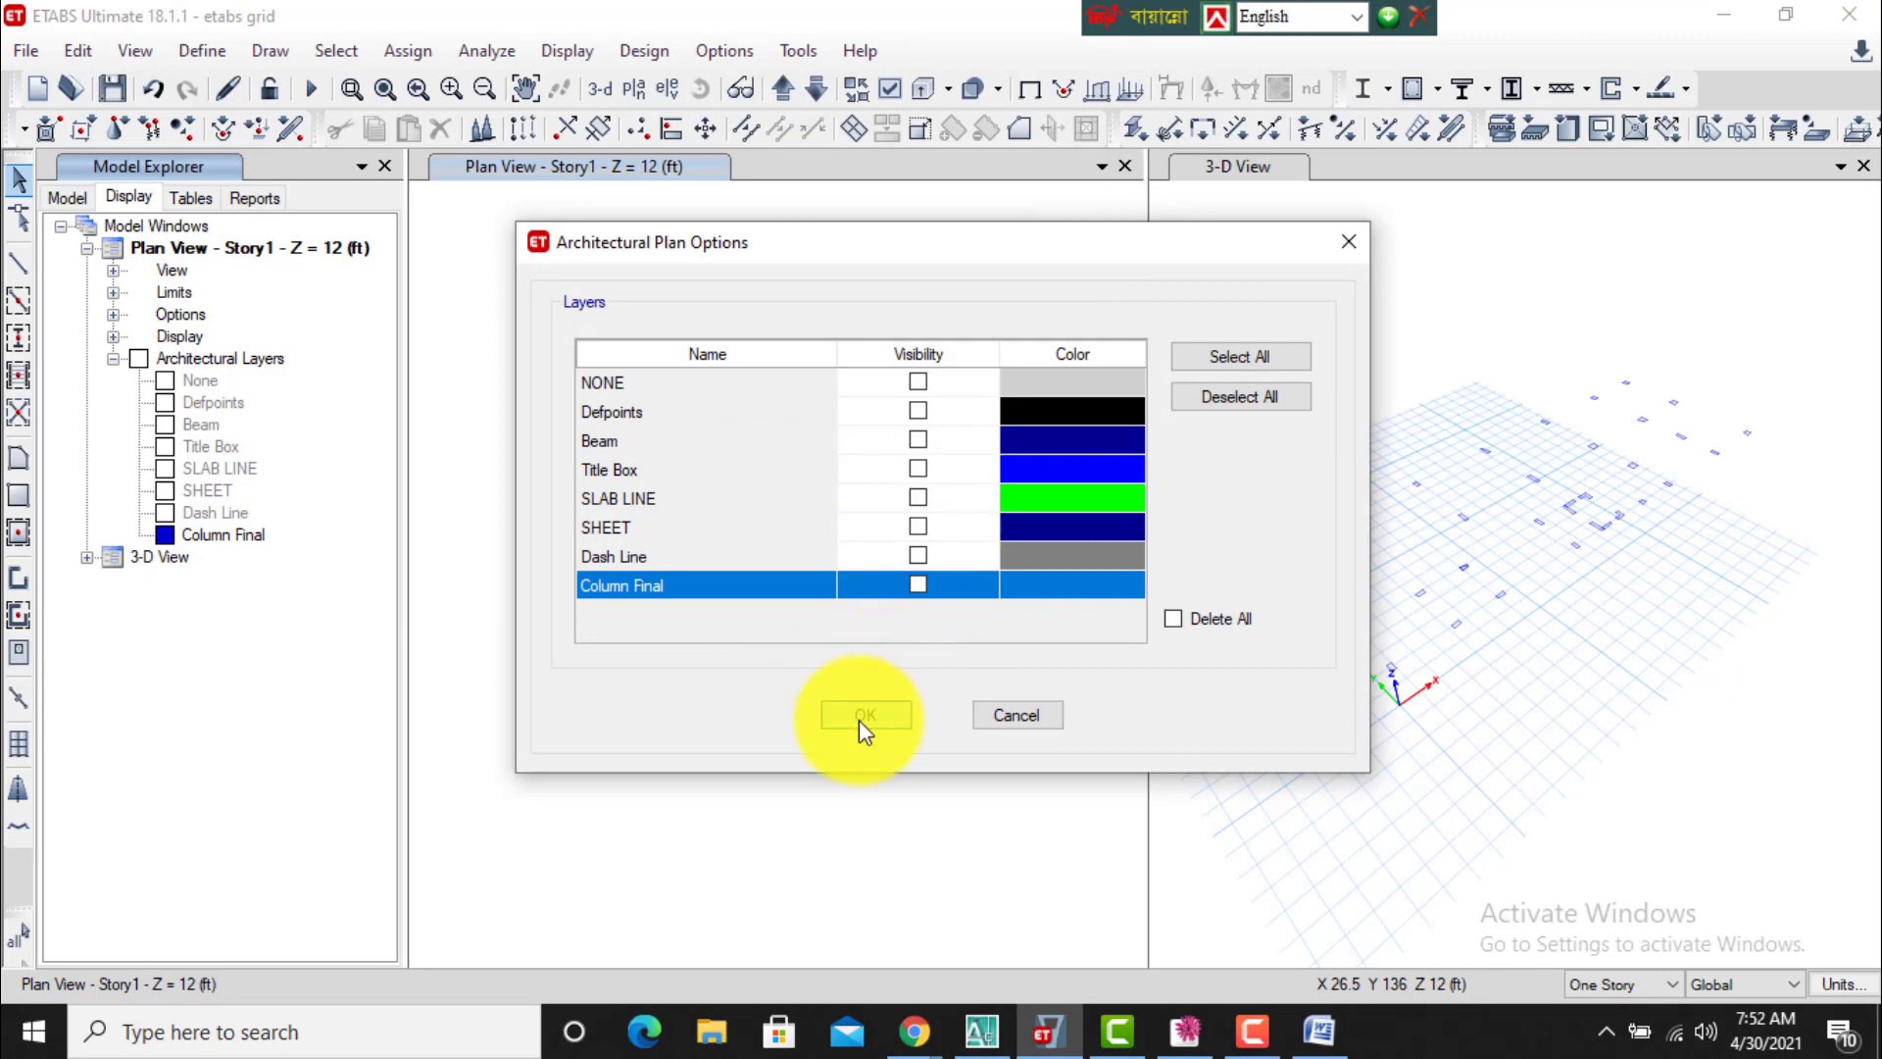
click(862, 714)
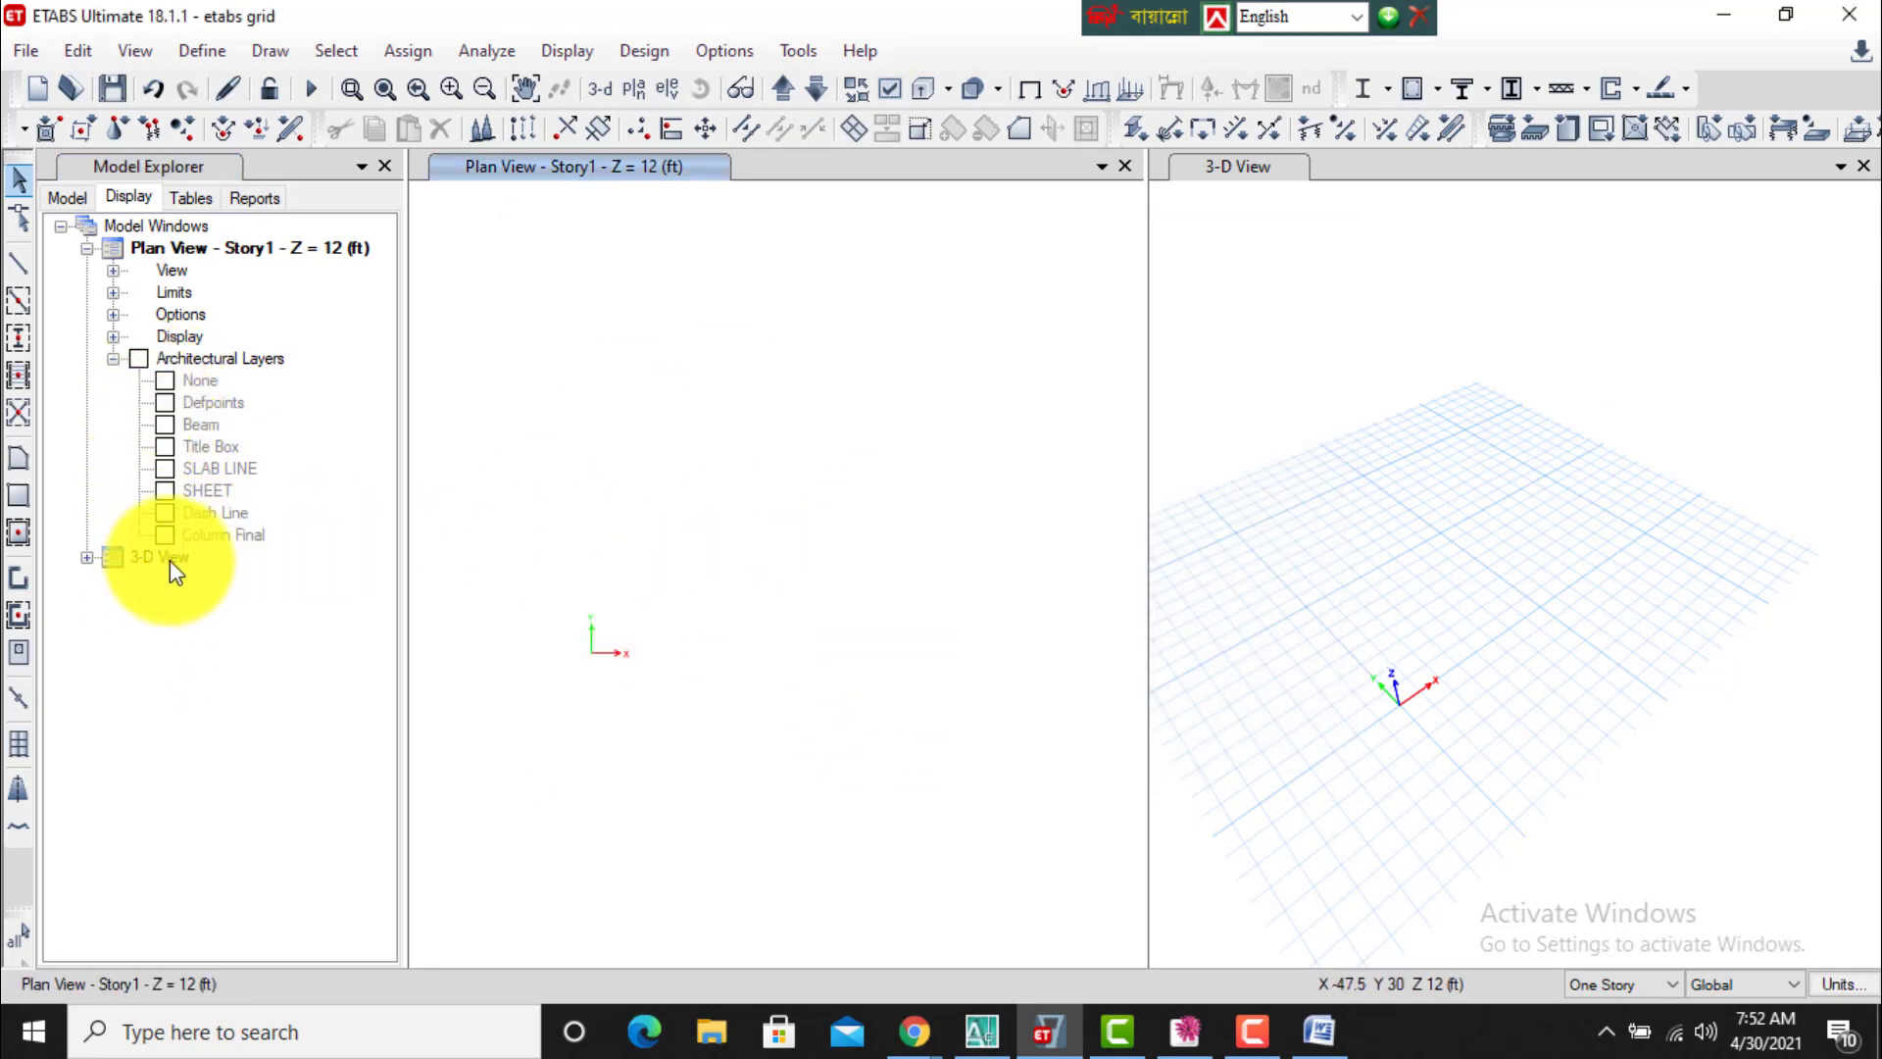
Show the Column Final layer using Hide/Show on its entry under the Story1 plan view's architectural layers.
click(166, 535)
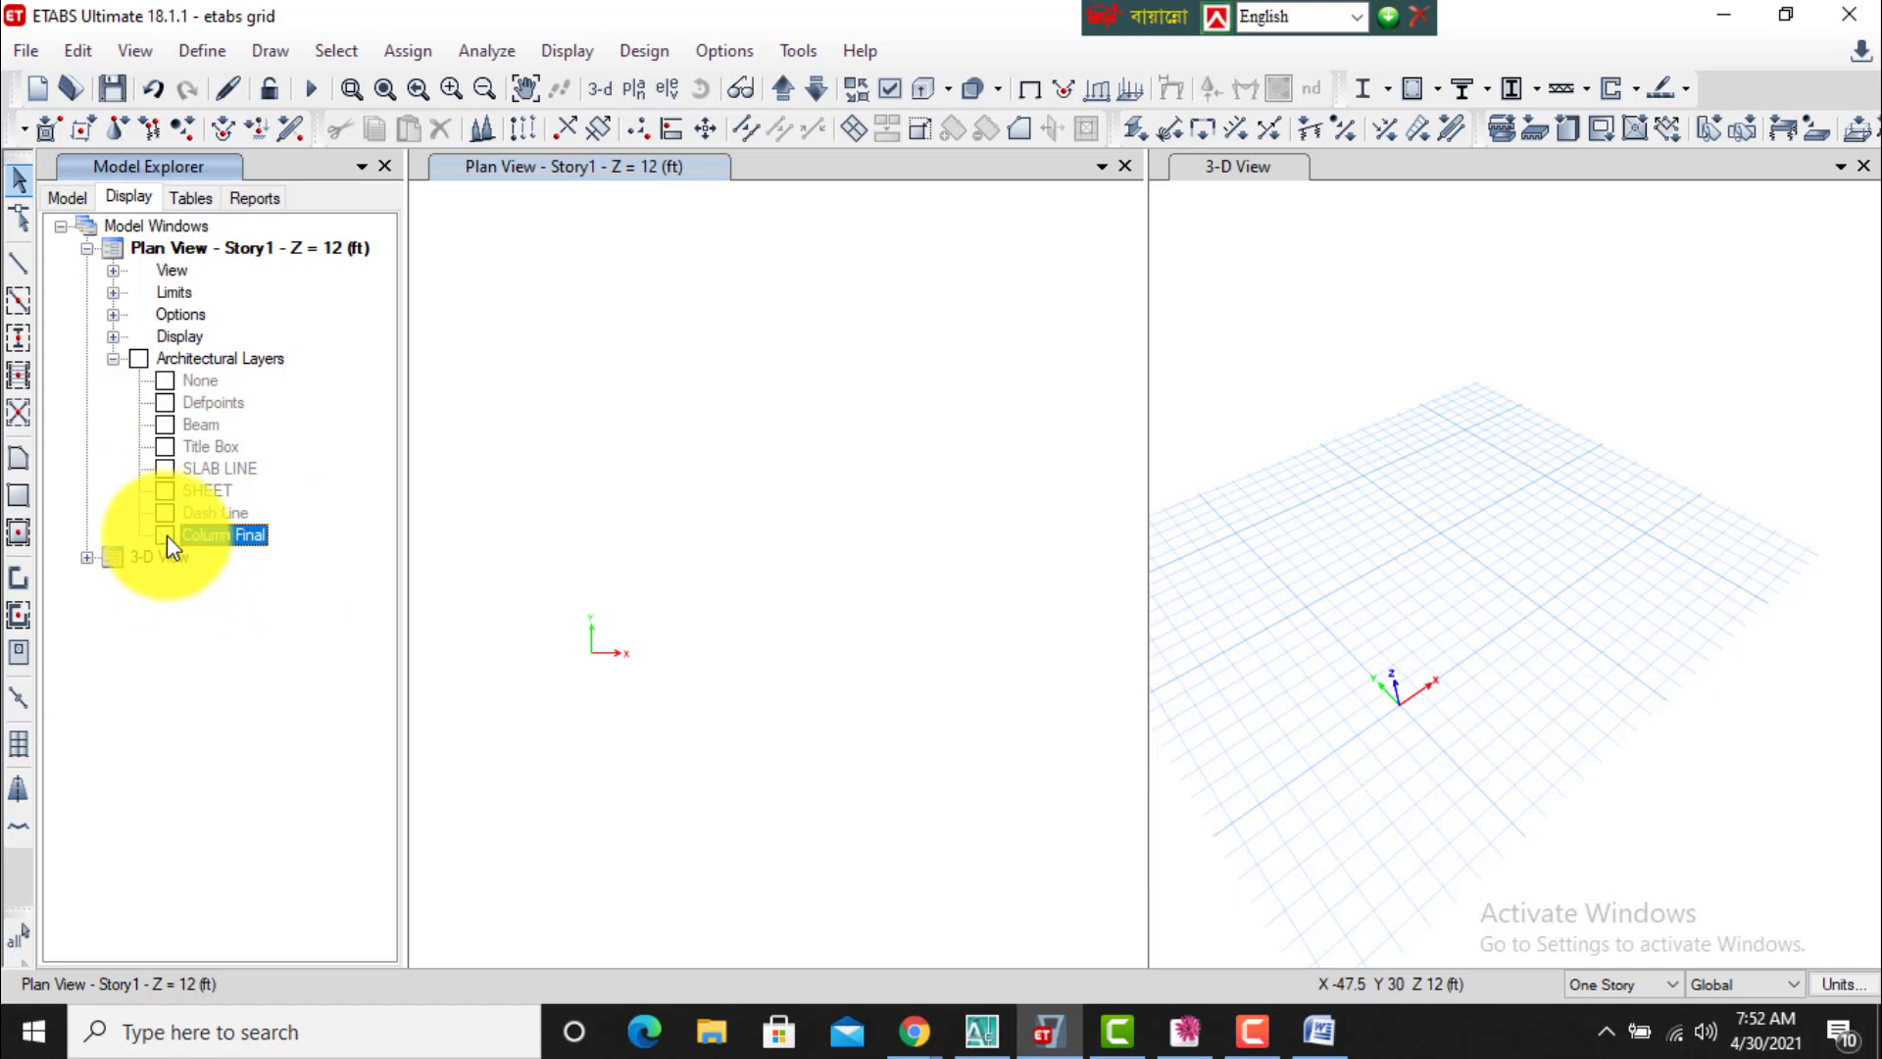
right_click(167, 535)
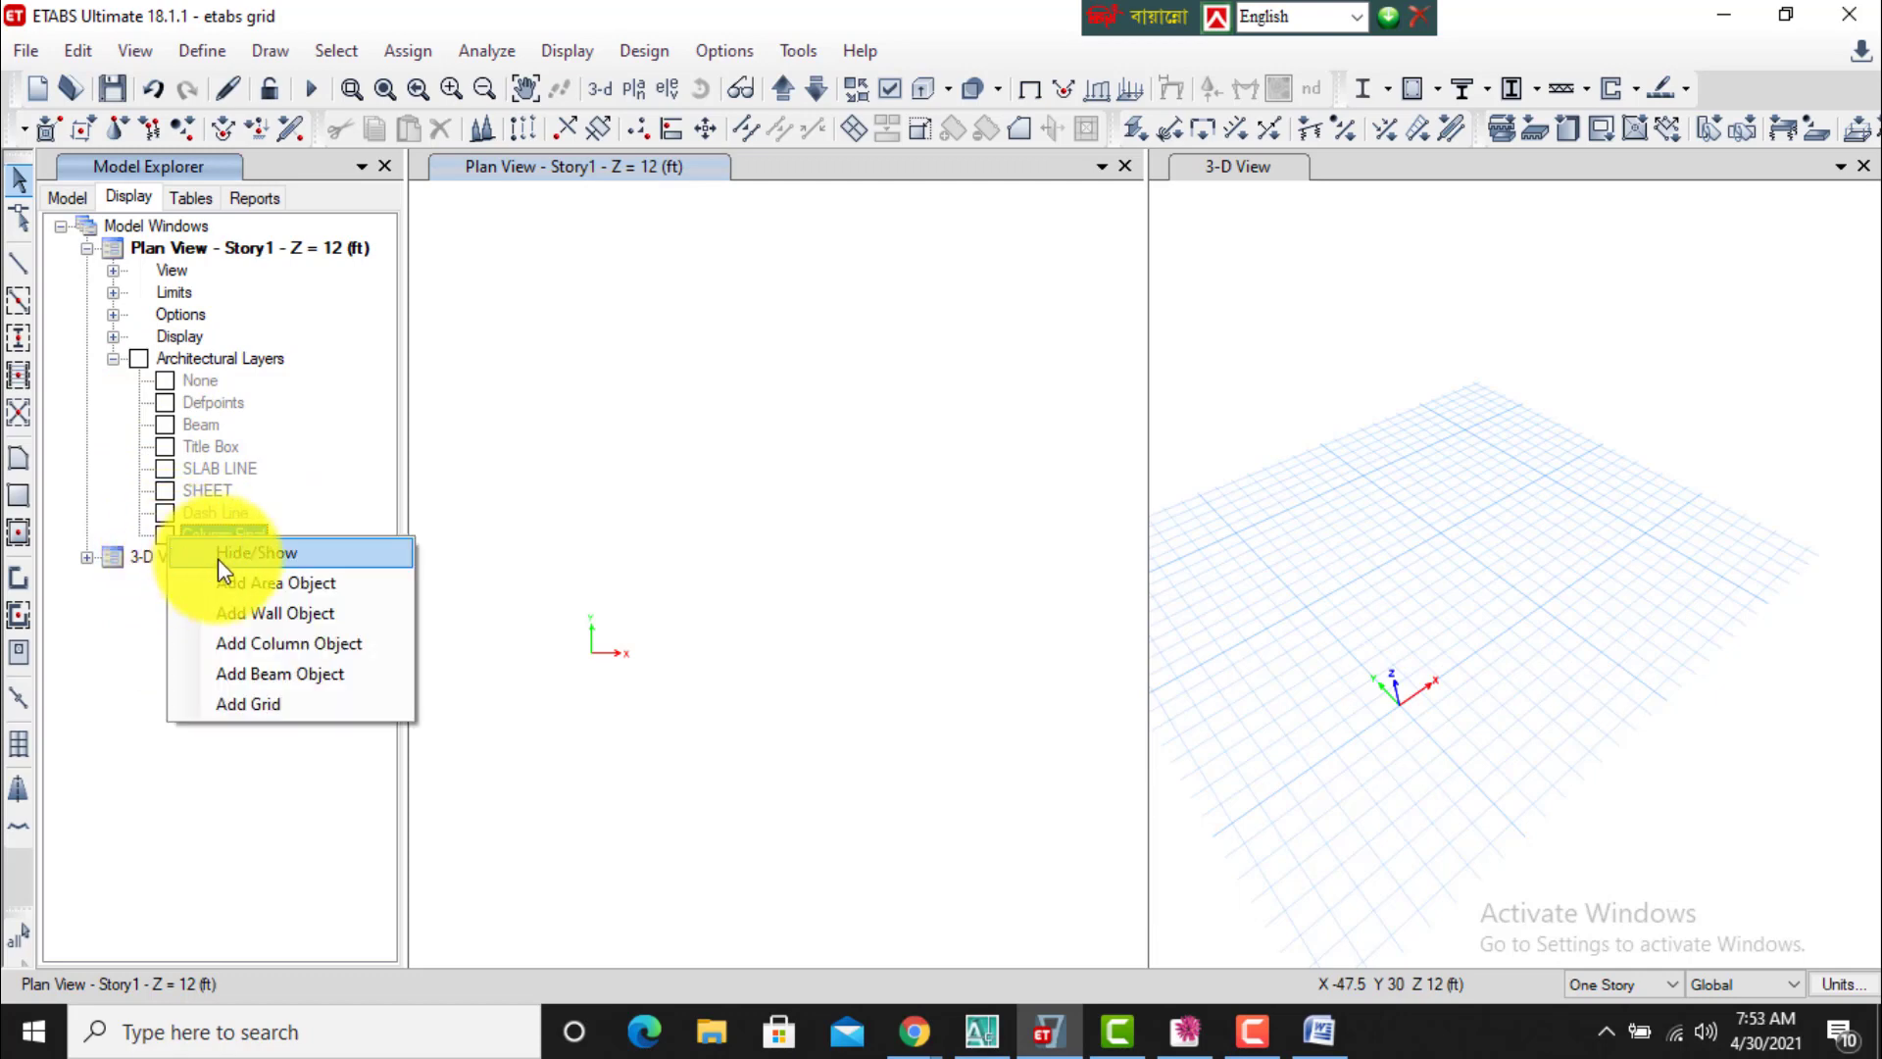
click(285, 561)
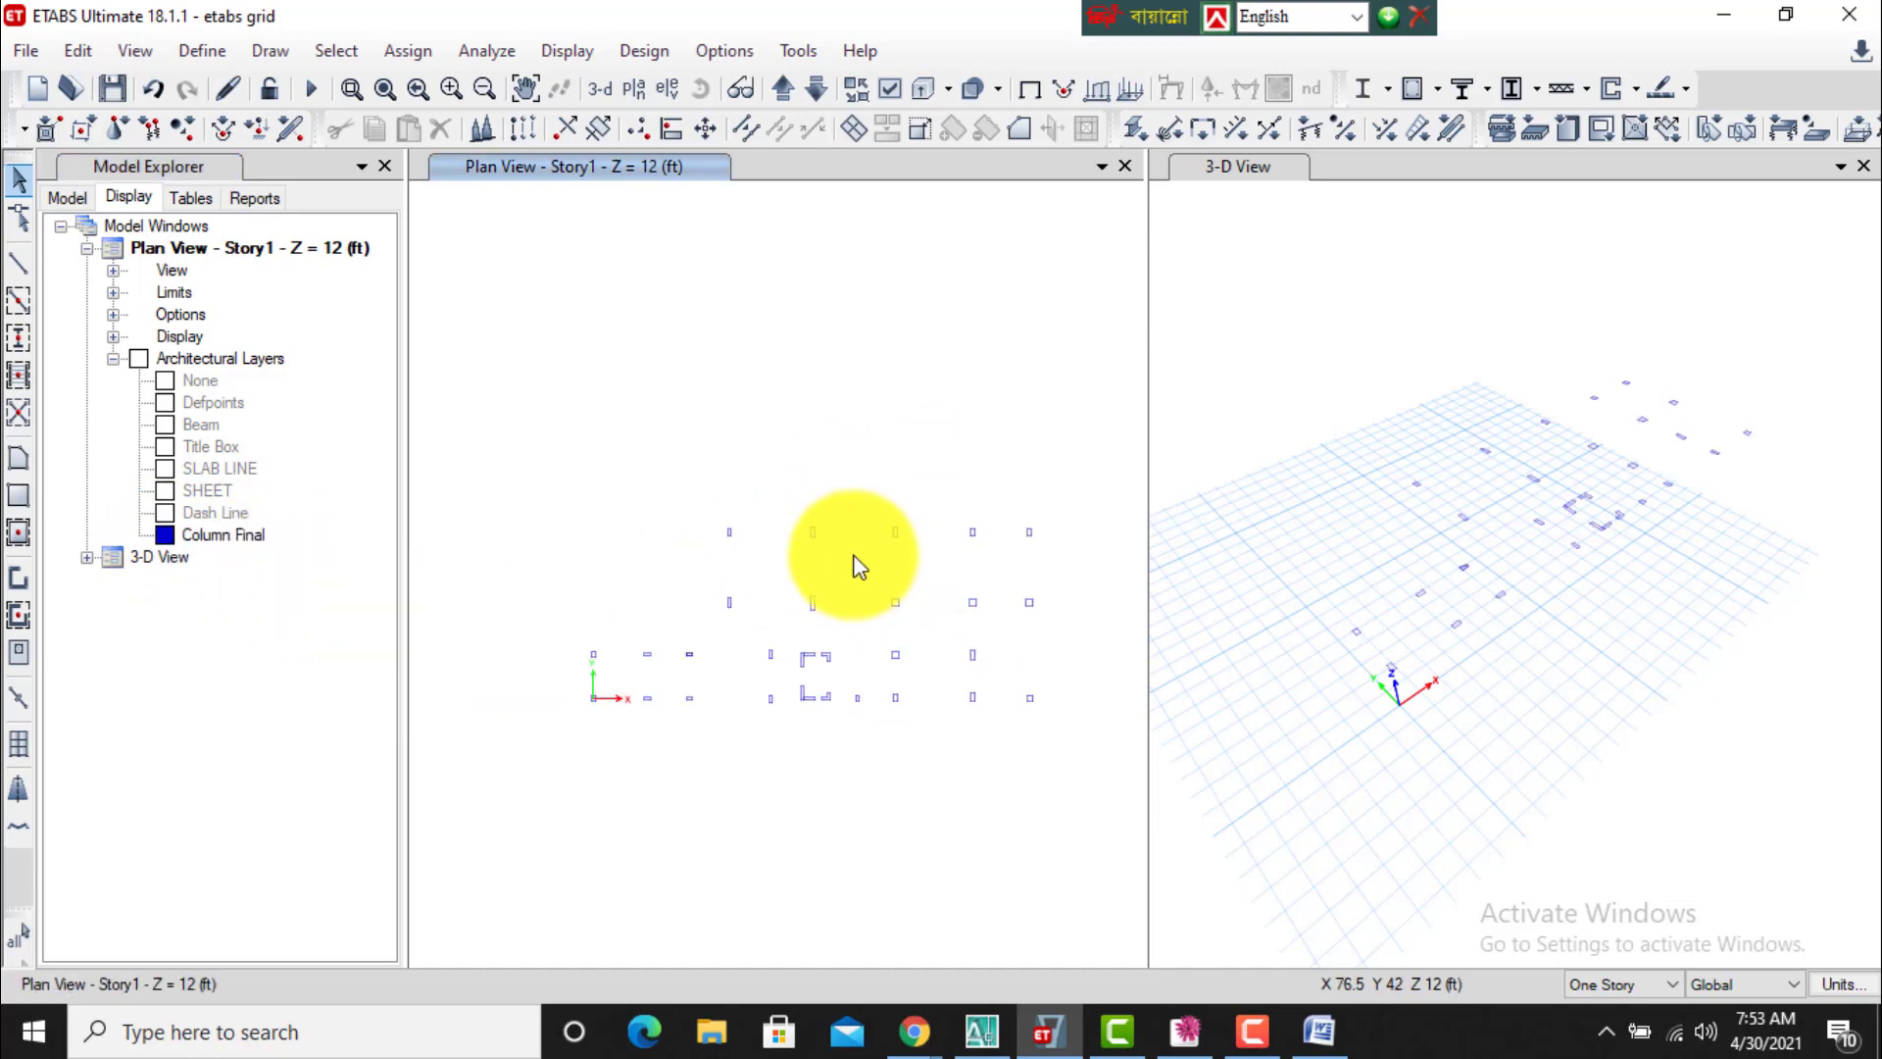
click(724, 52)
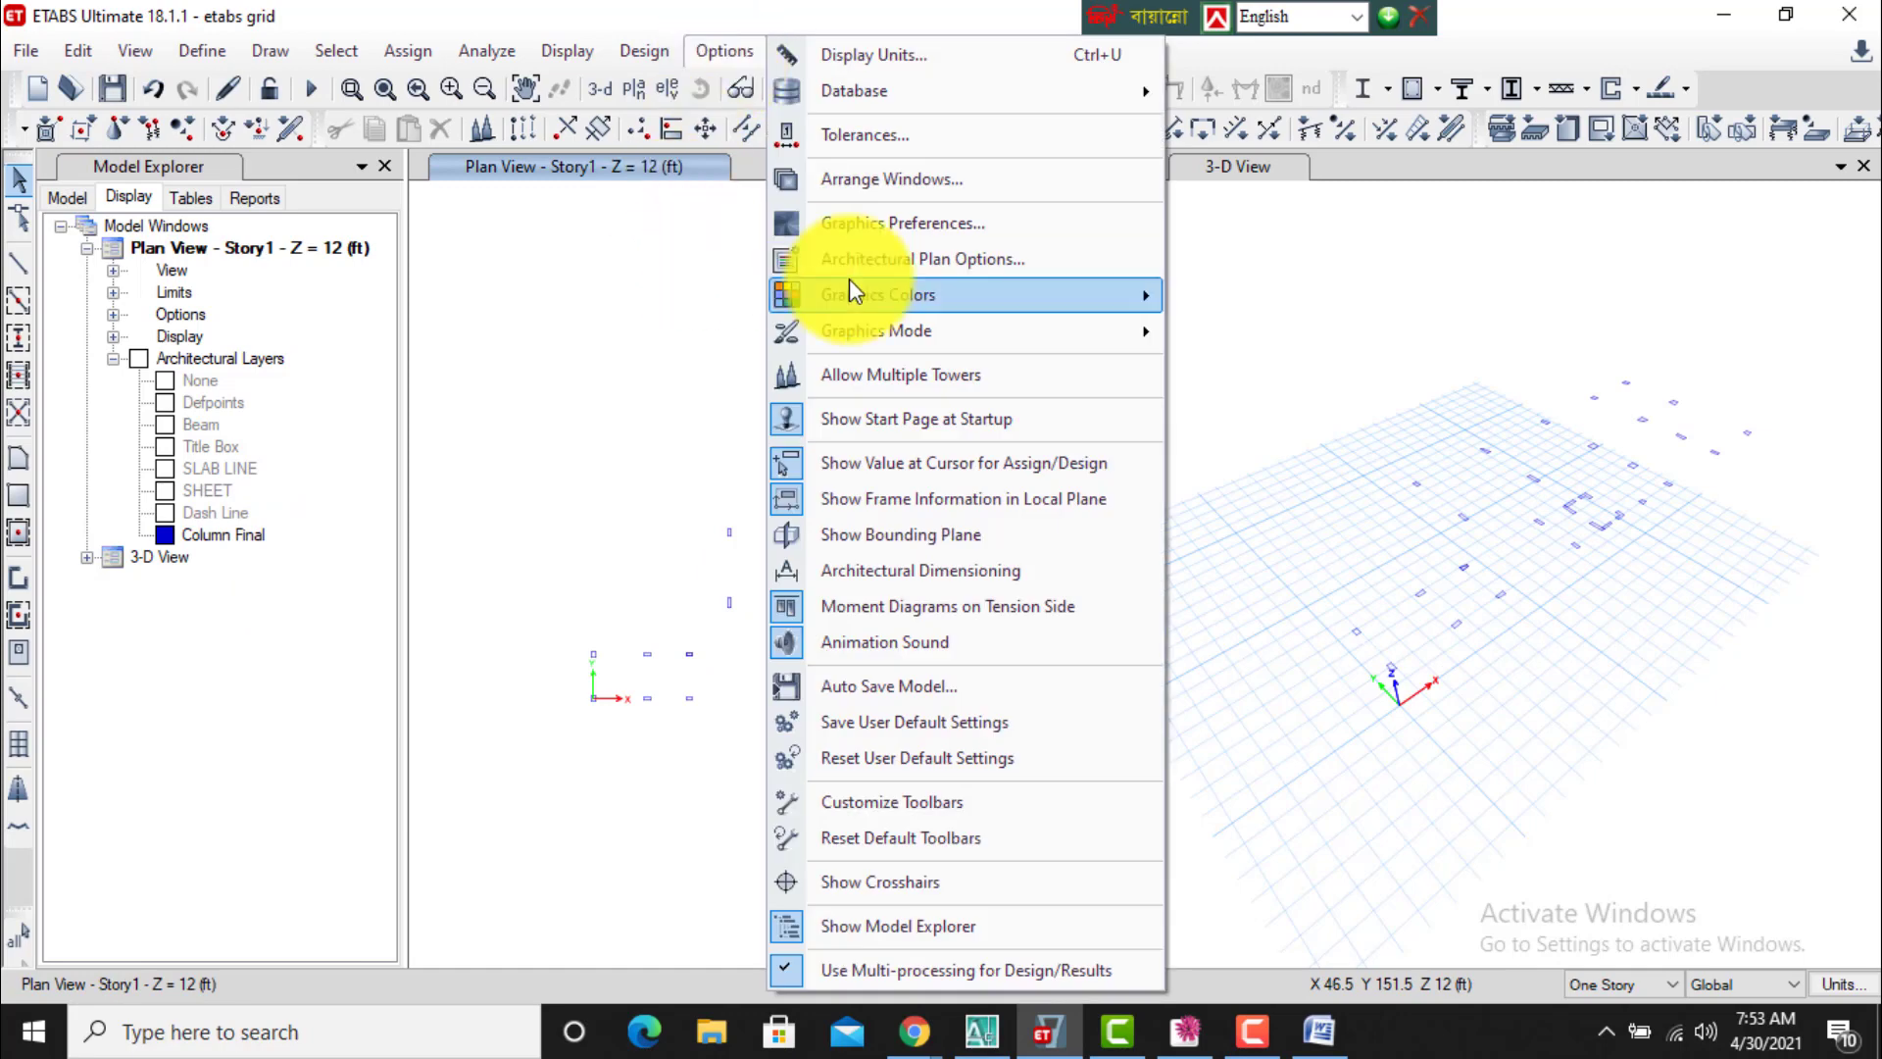
click(647, 459)
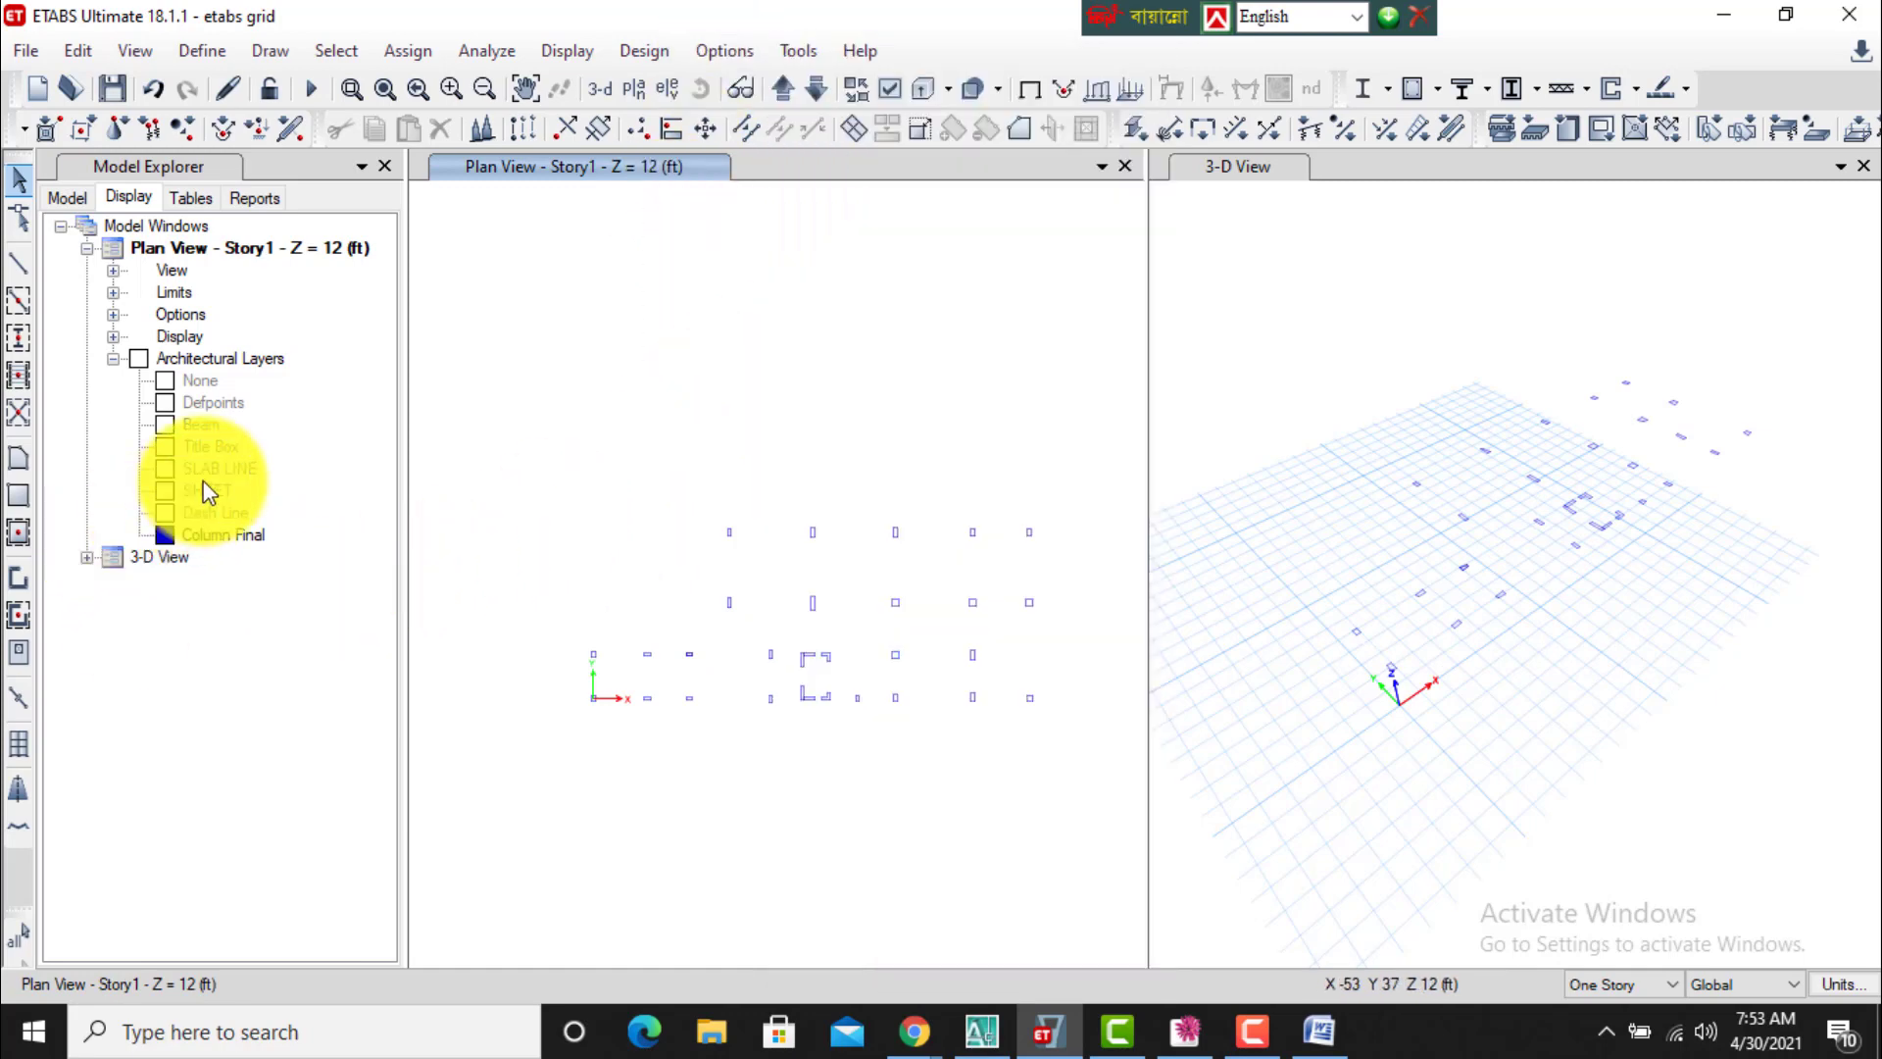
Show the Beam layer of the Story1 plan view alongside the column layer.
click(202, 423)
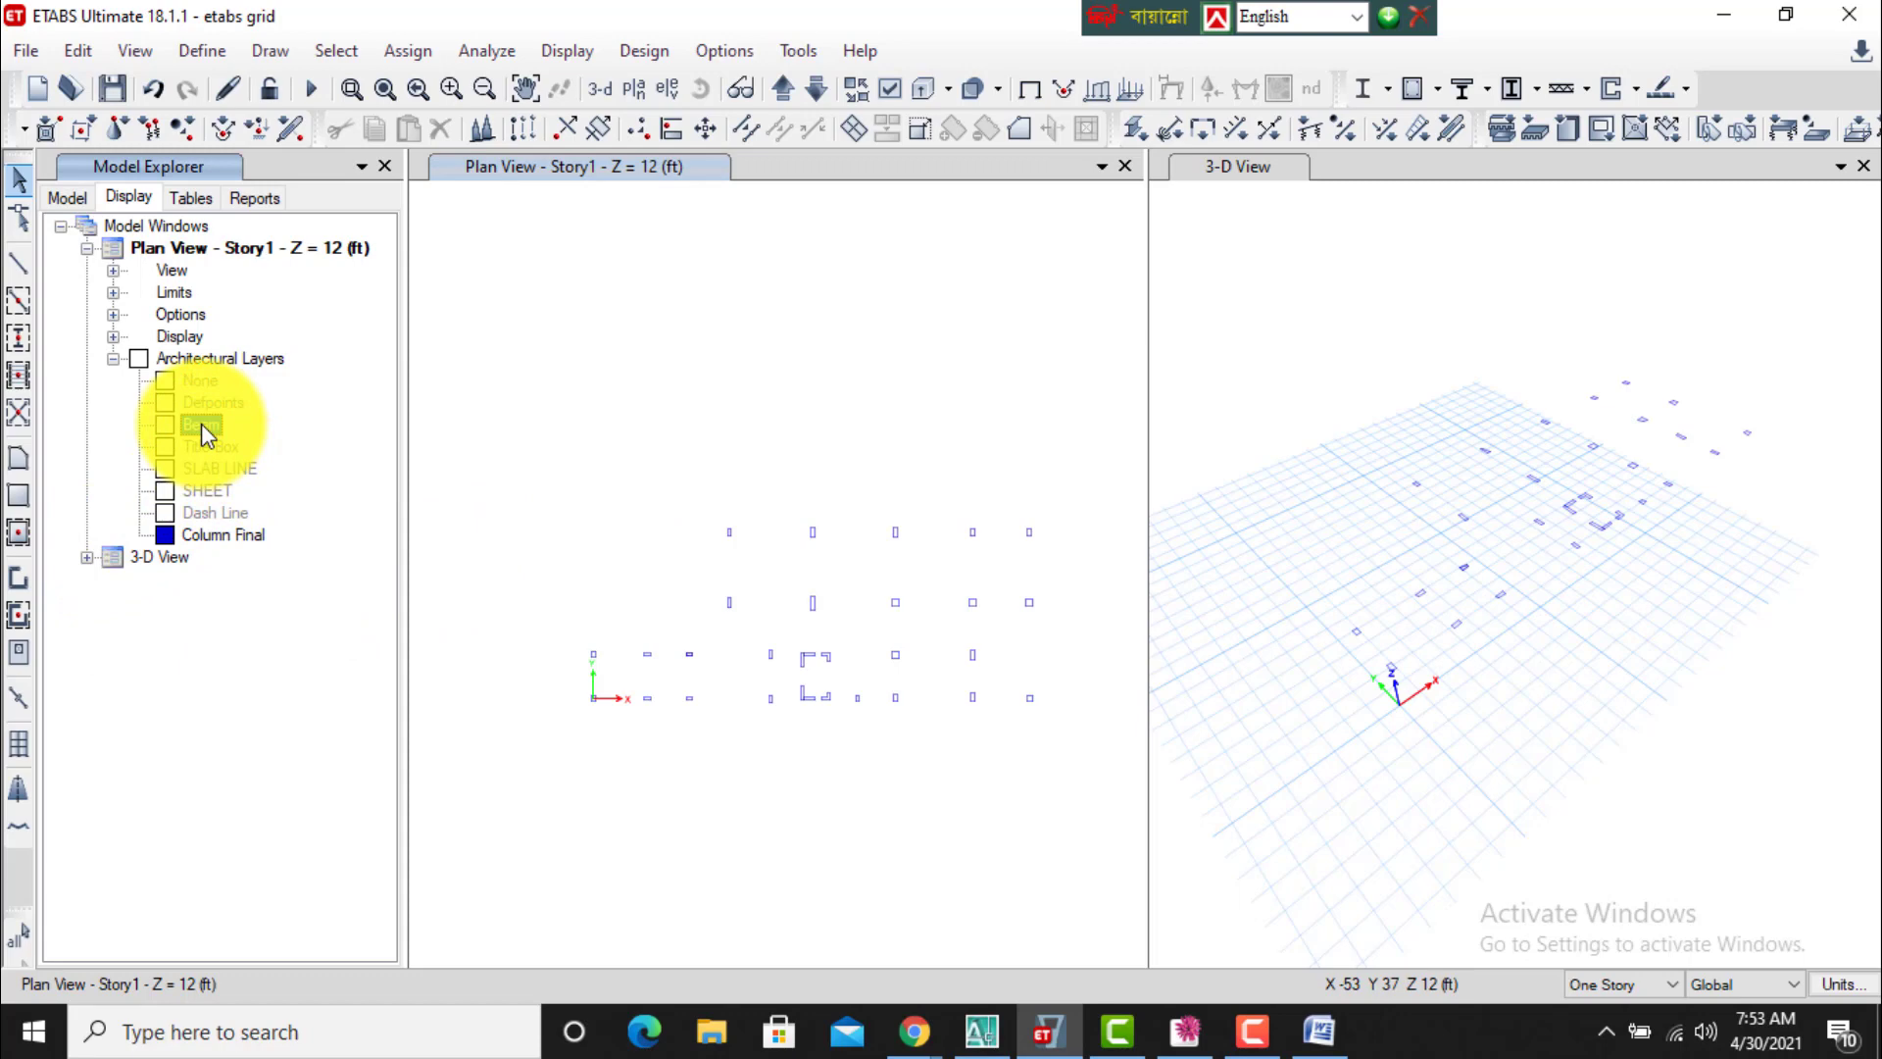
right_click(202, 423)
click(244, 438)
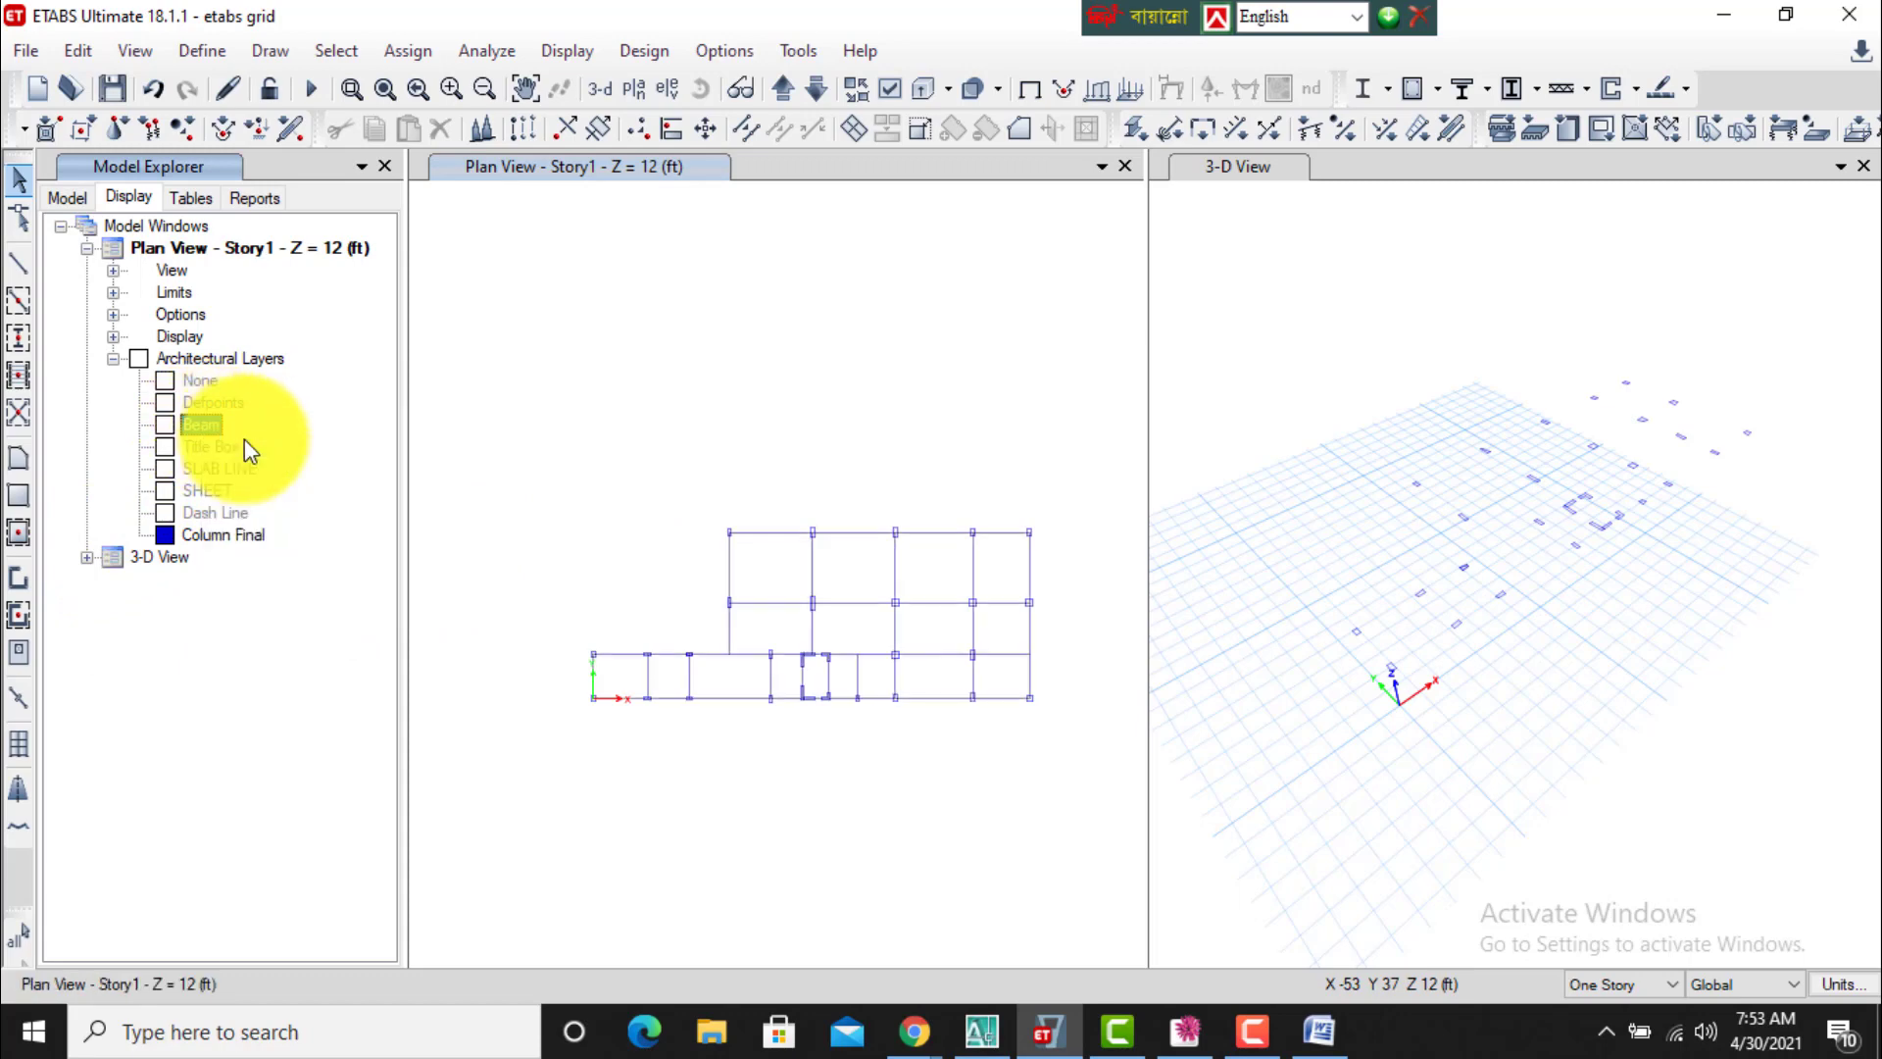
scroll(974, 532, up, 2)
scroll(797, 561, down, 3)
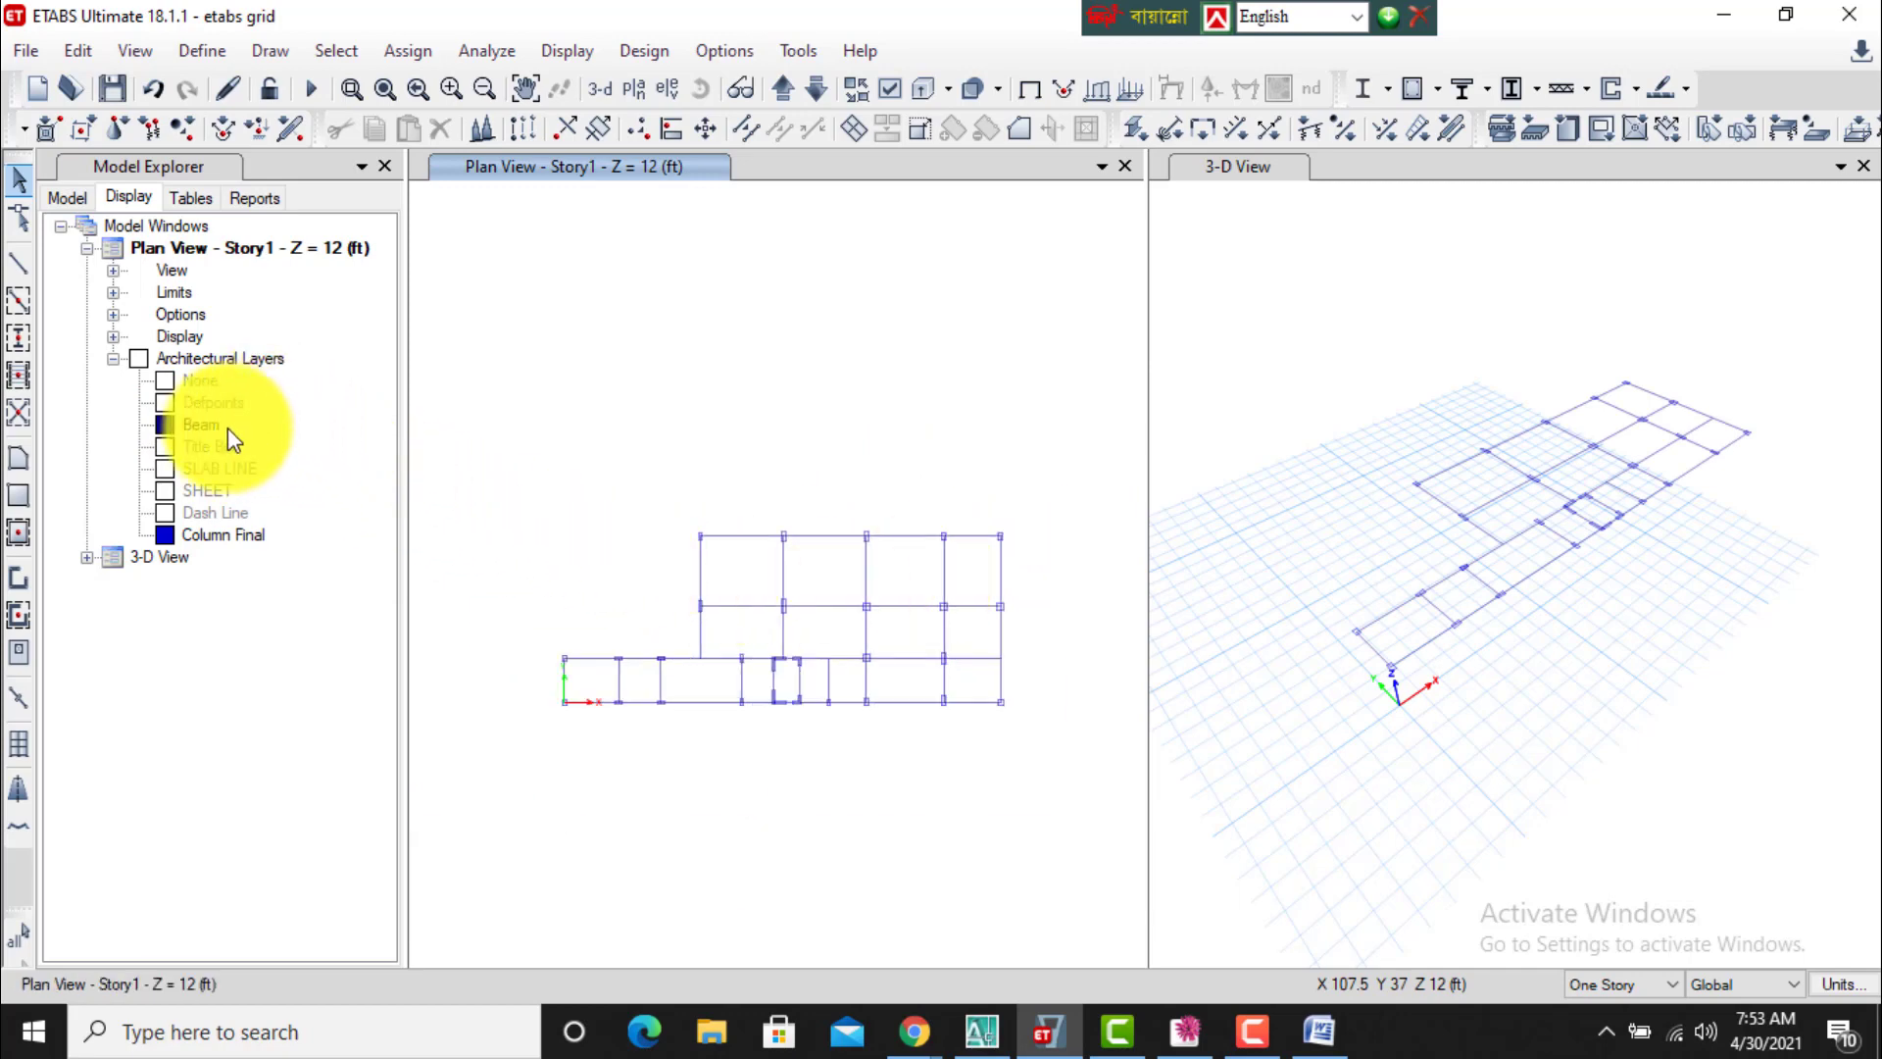
Show the Dash Line and SLAB LINE architectural layers in the Story1 plan view.
right_click(166, 510)
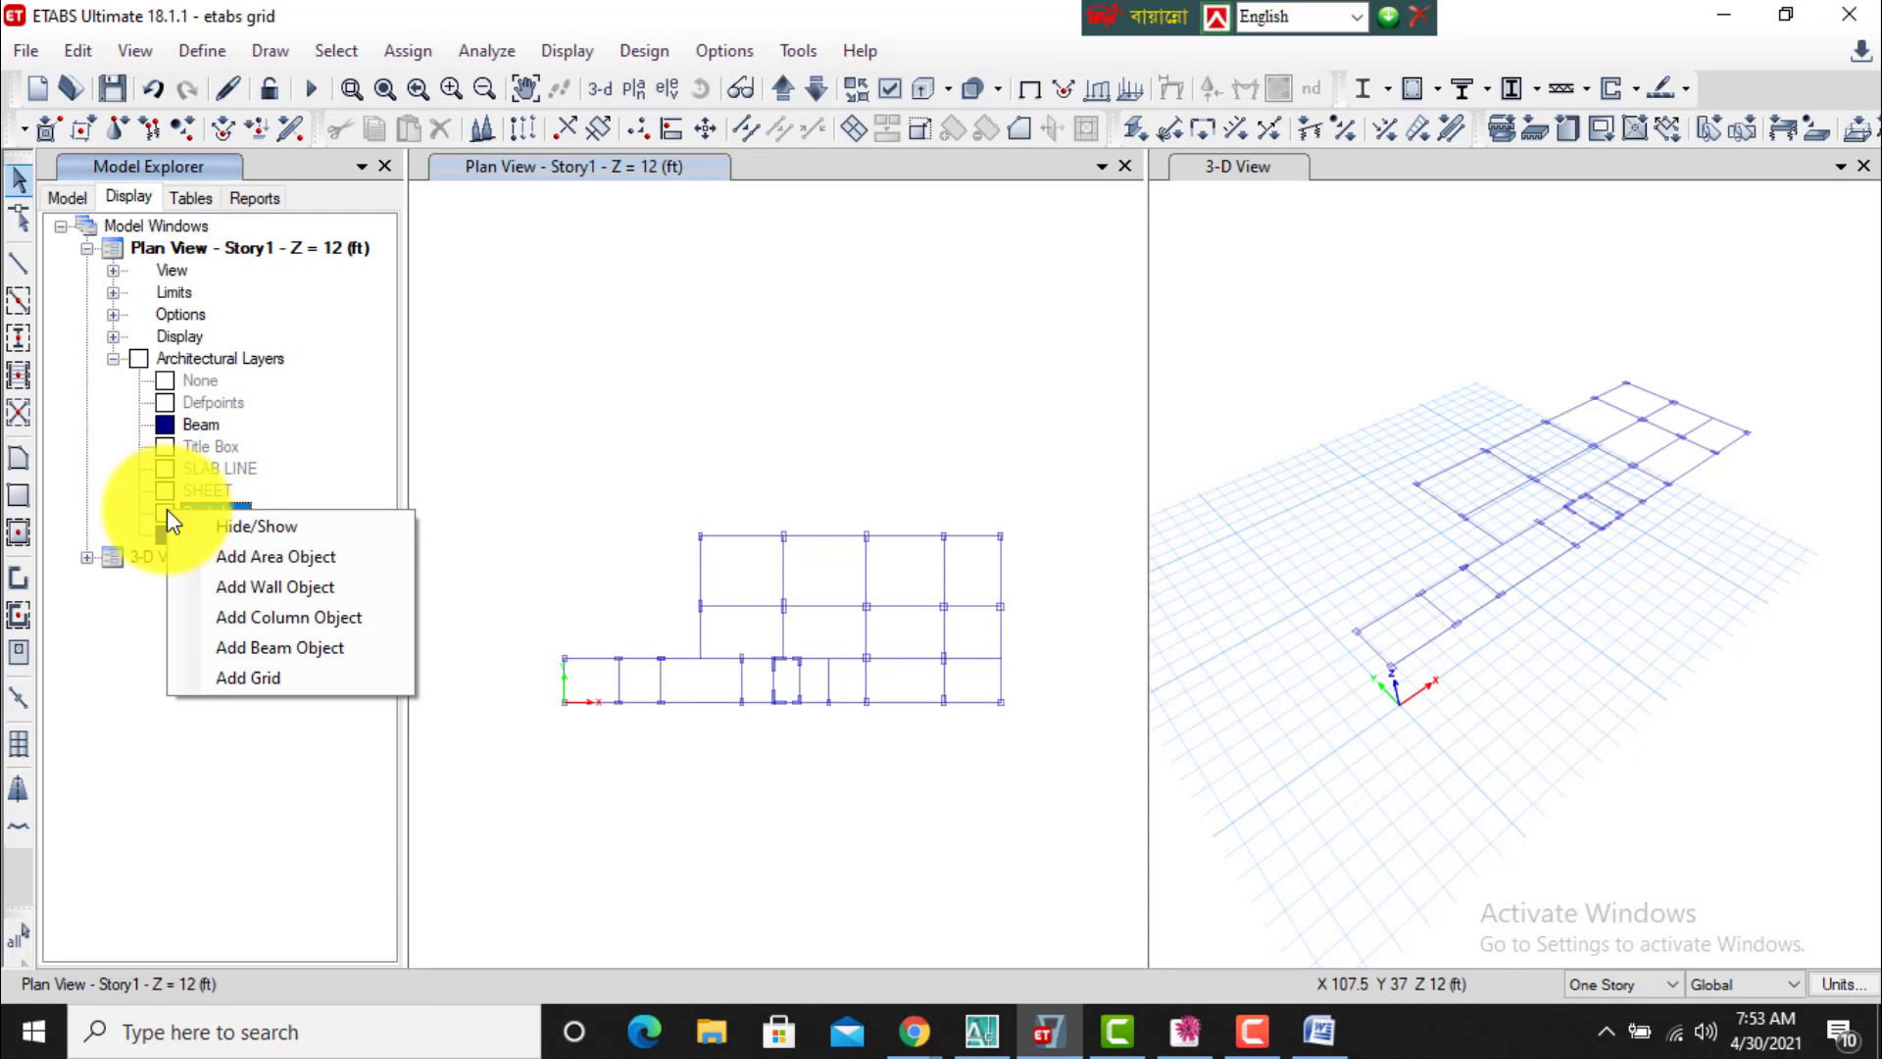
click(255, 537)
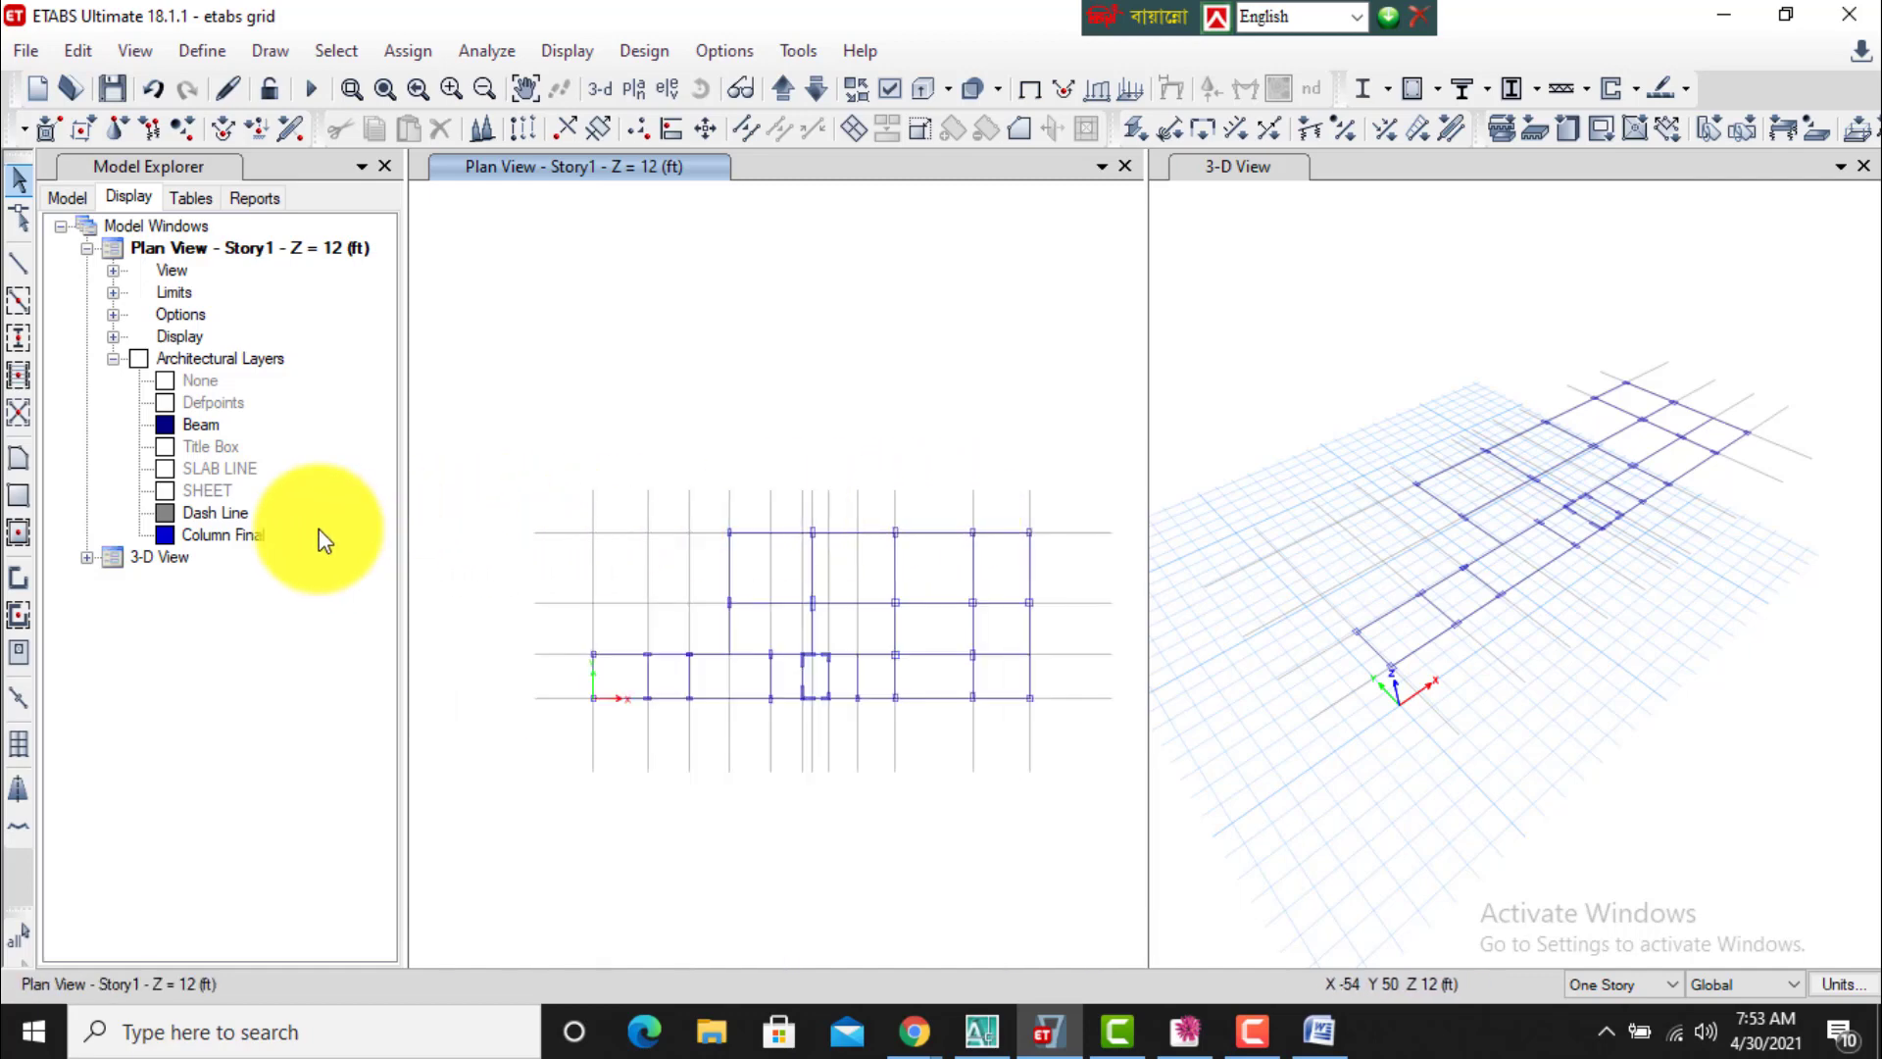
click(168, 475)
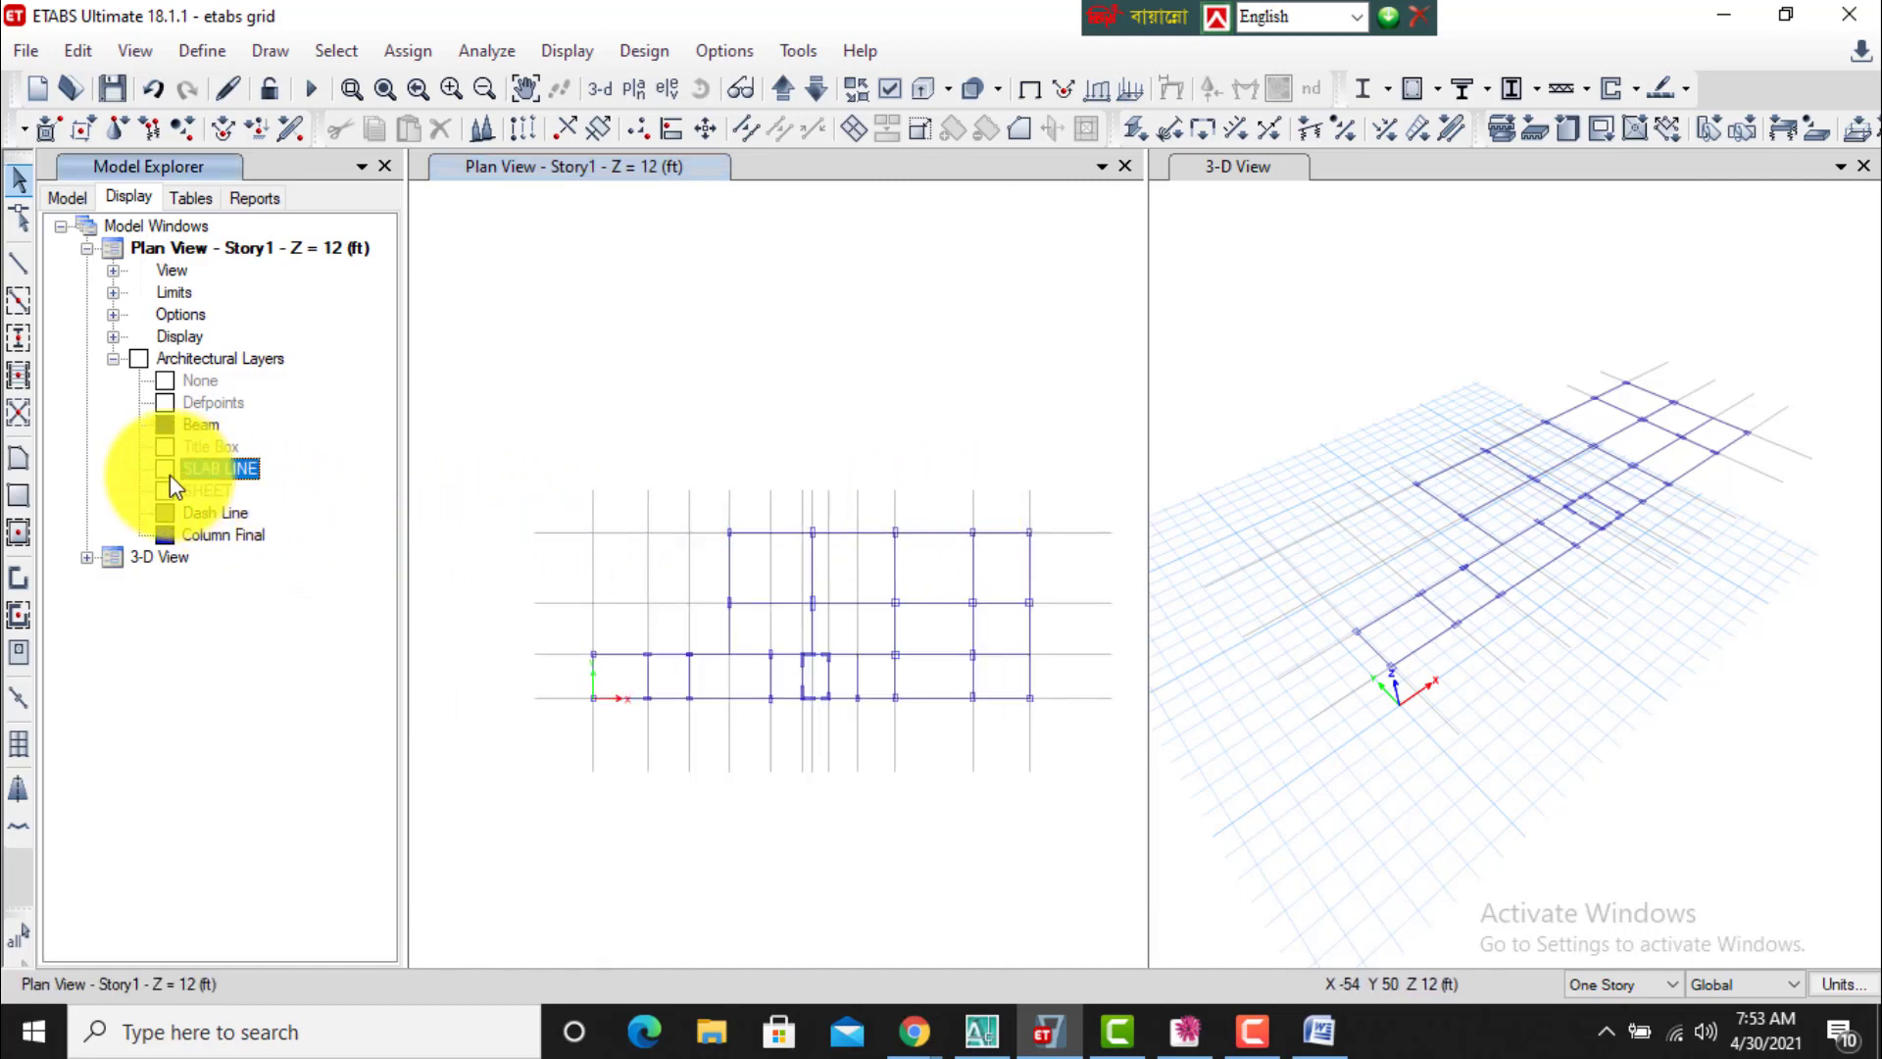
right_click(170, 471)
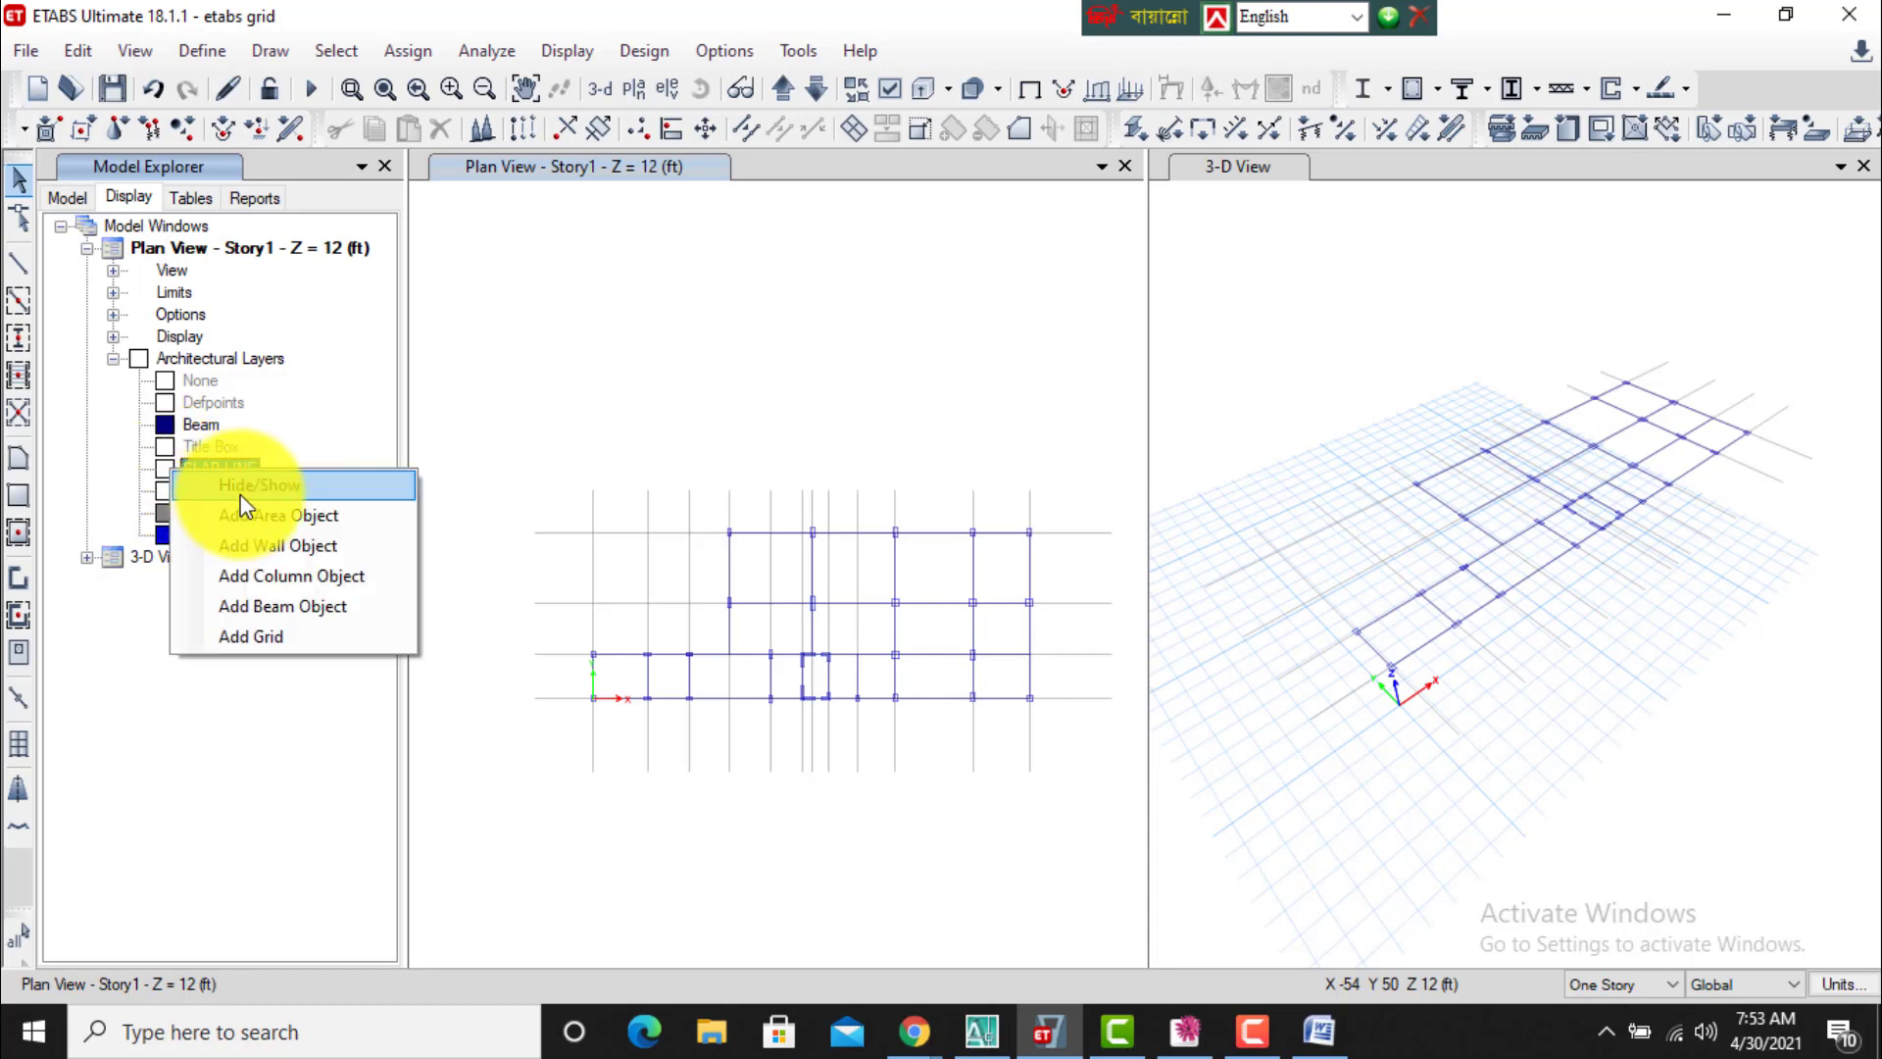
click(244, 490)
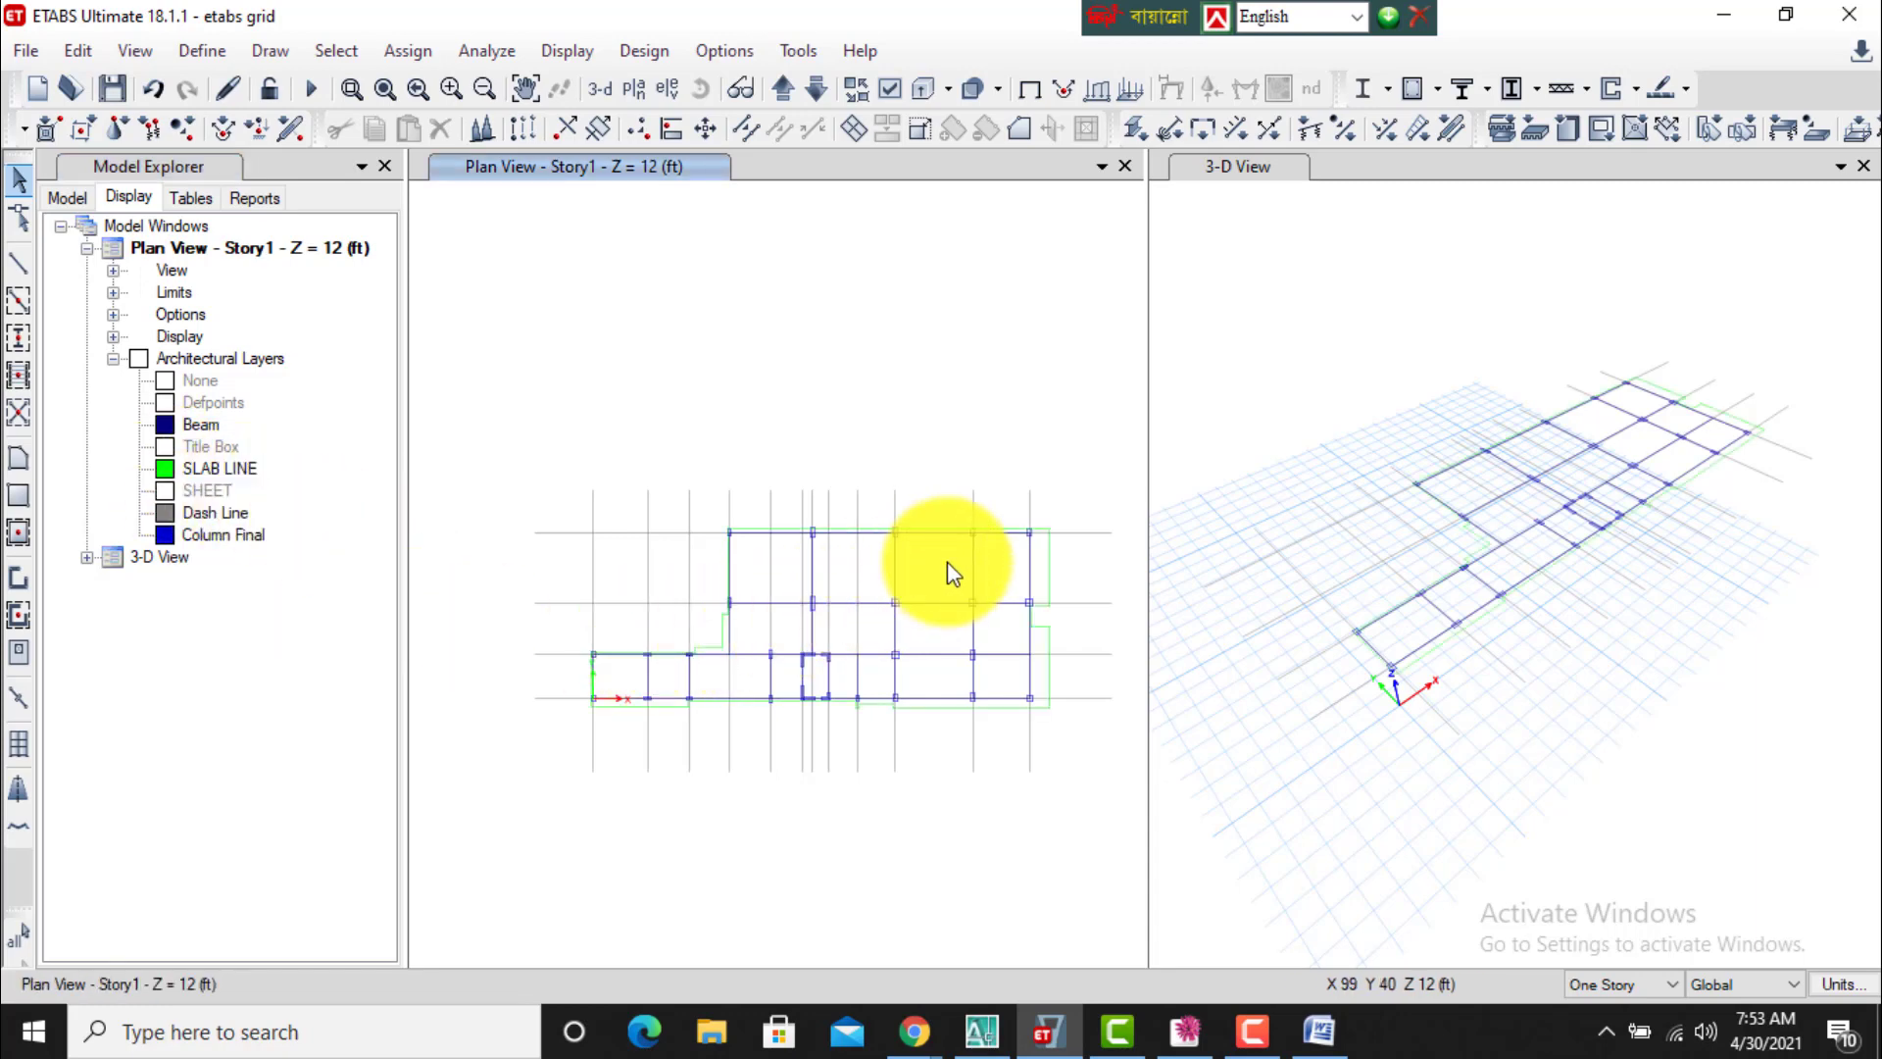
scroll(1080, 565, up, 5)
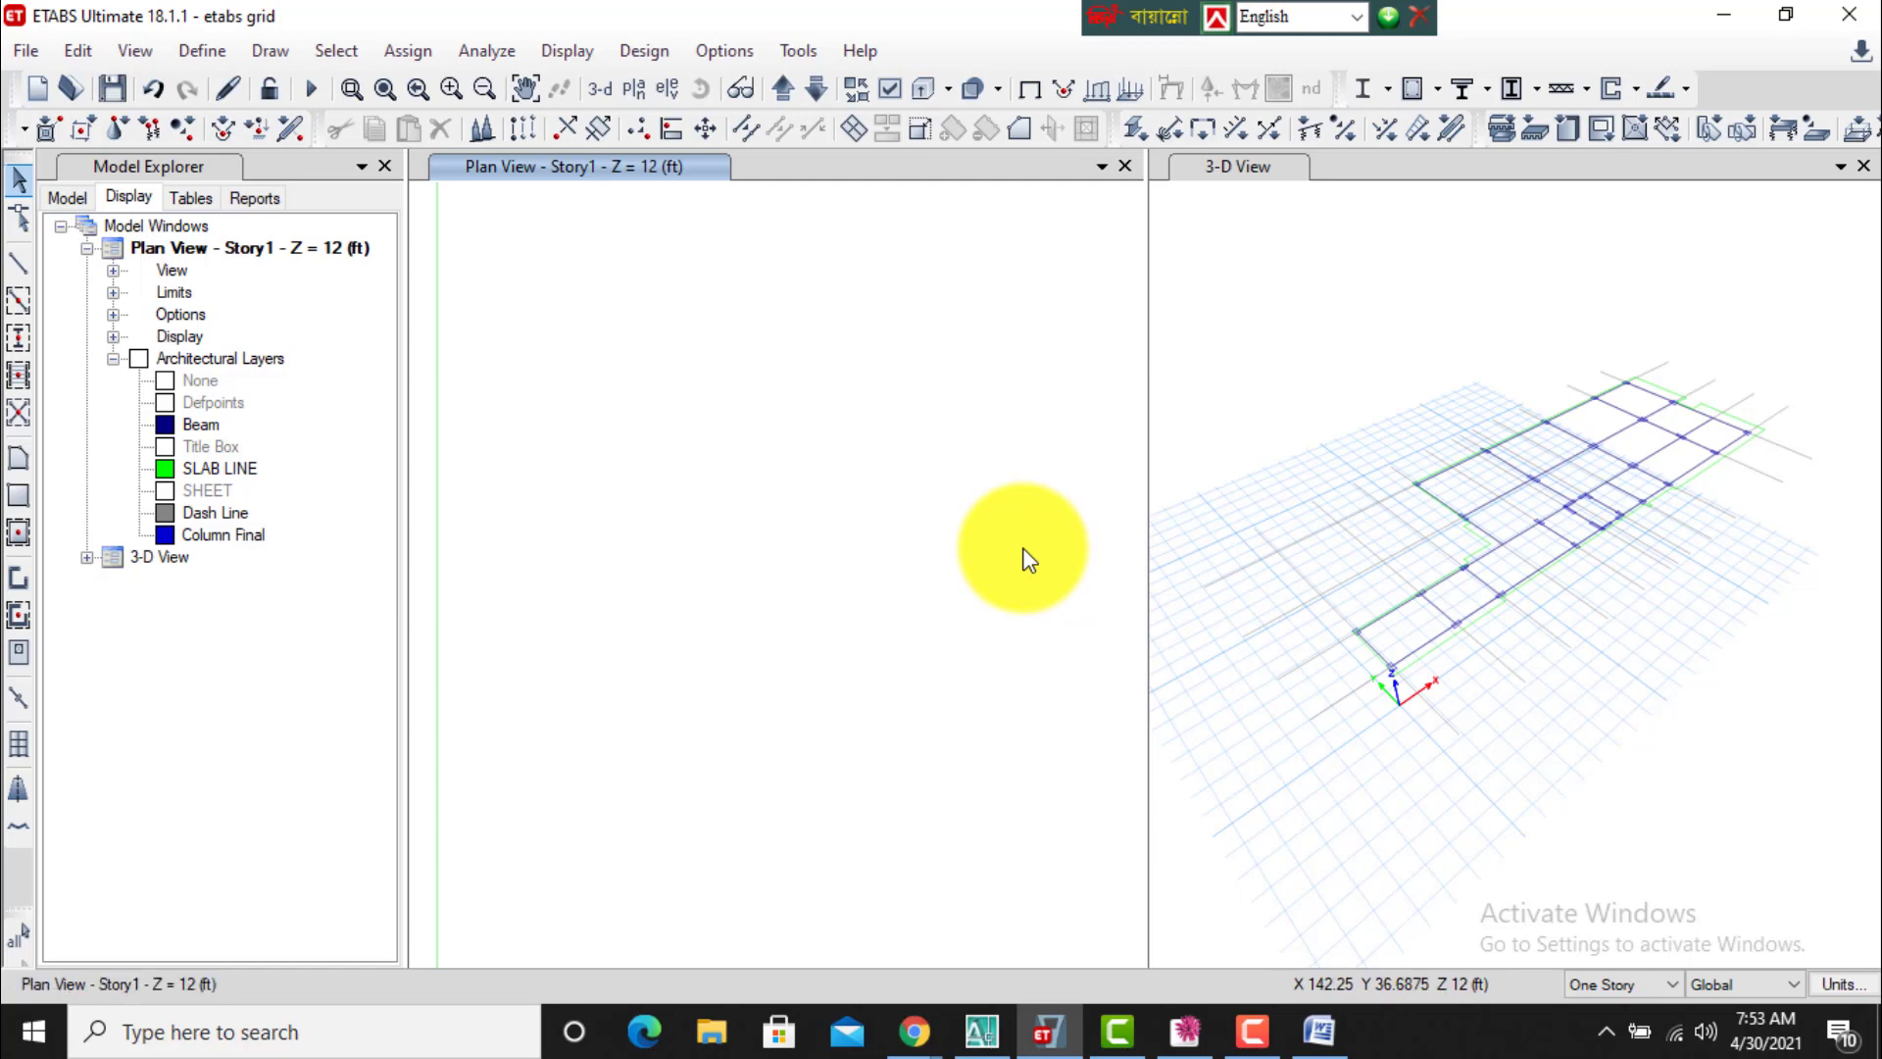
scroll(1024, 554, down, 3)
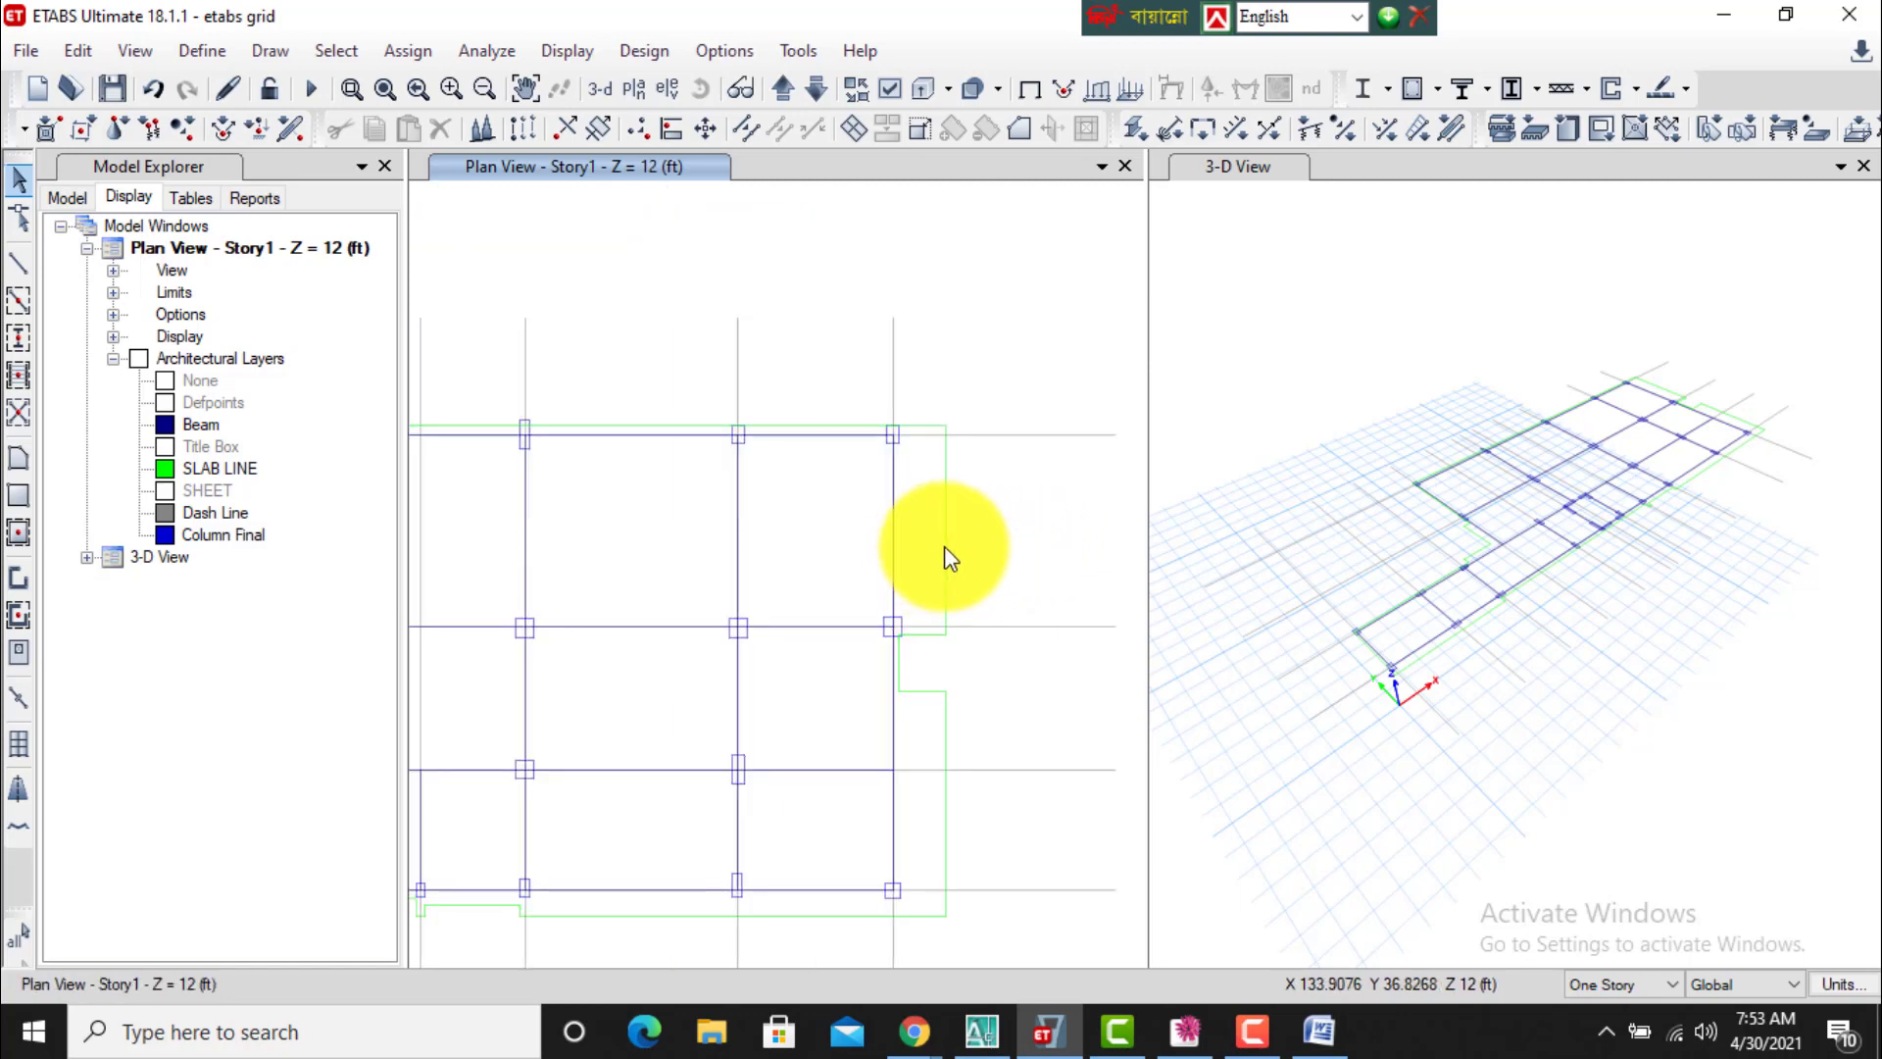
Review the display color, transparency and darkness settings, and close them without applying changes.
click(730, 54)
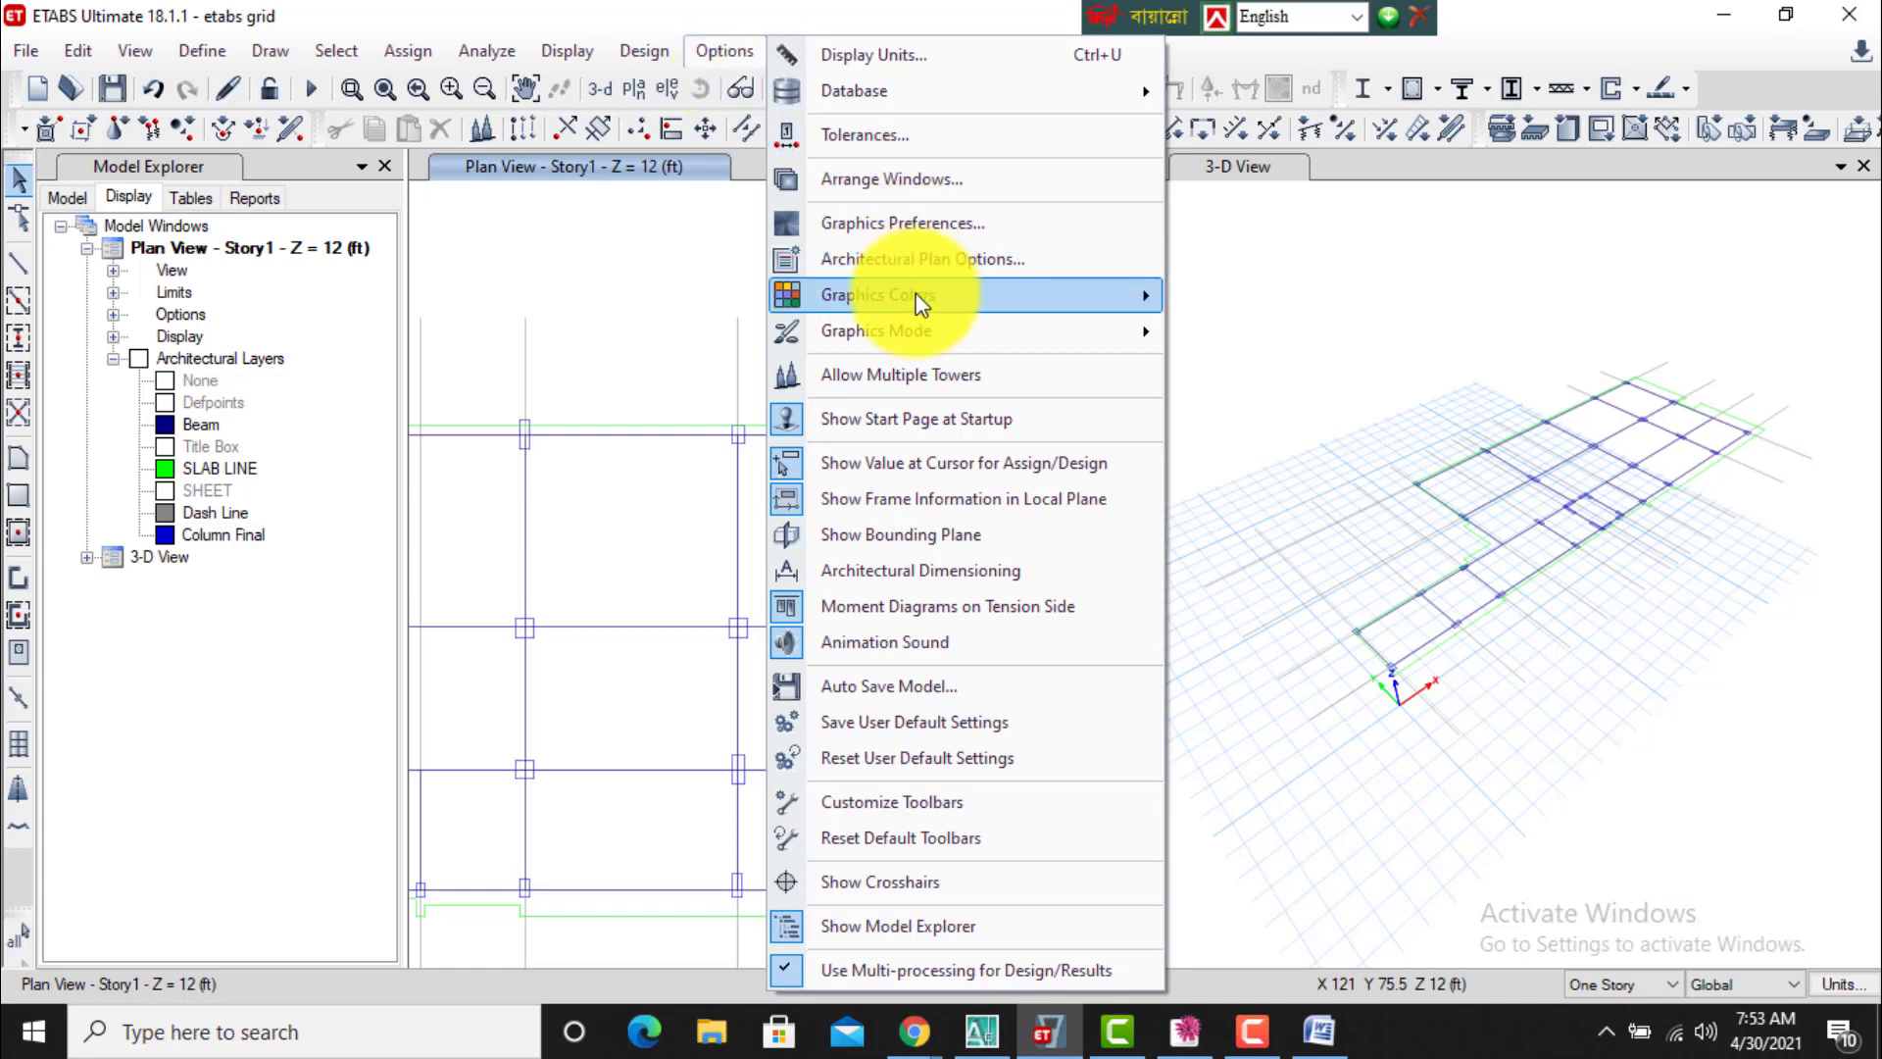
mouse_move(916, 294)
click(1189, 294)
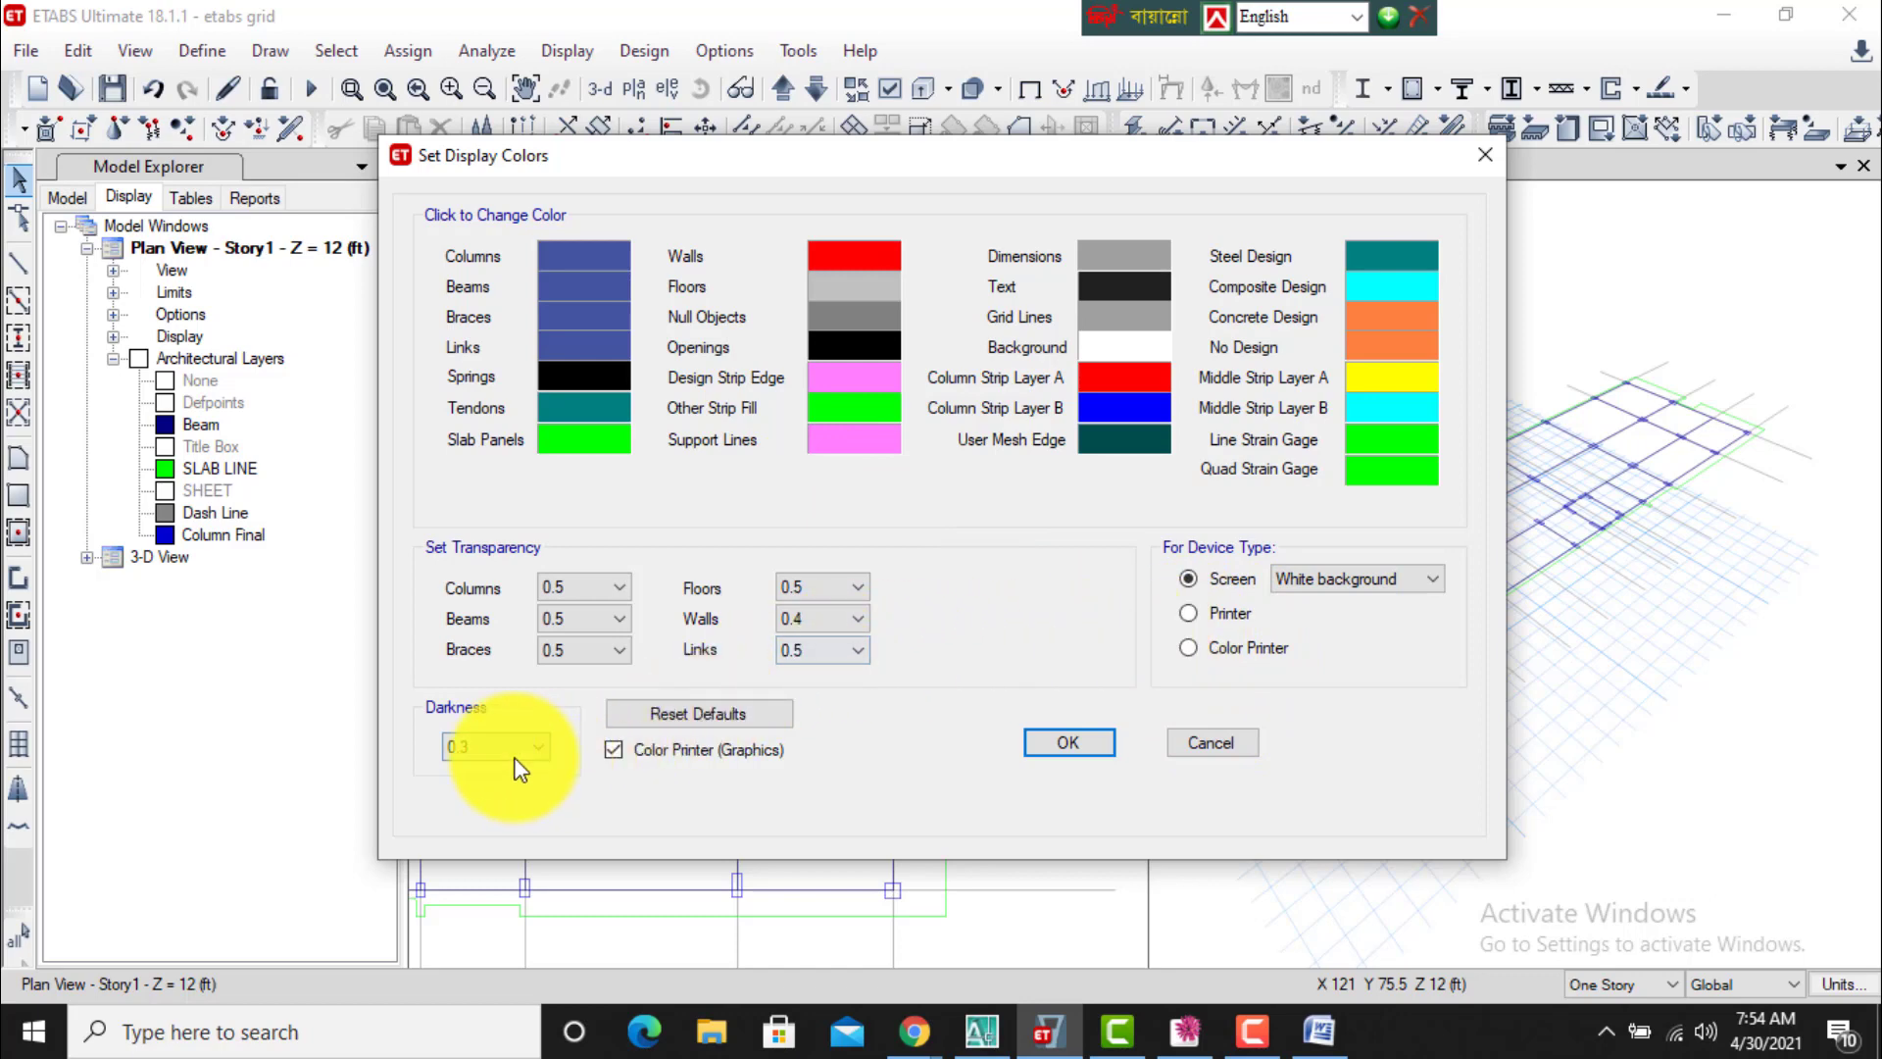
click(1228, 748)
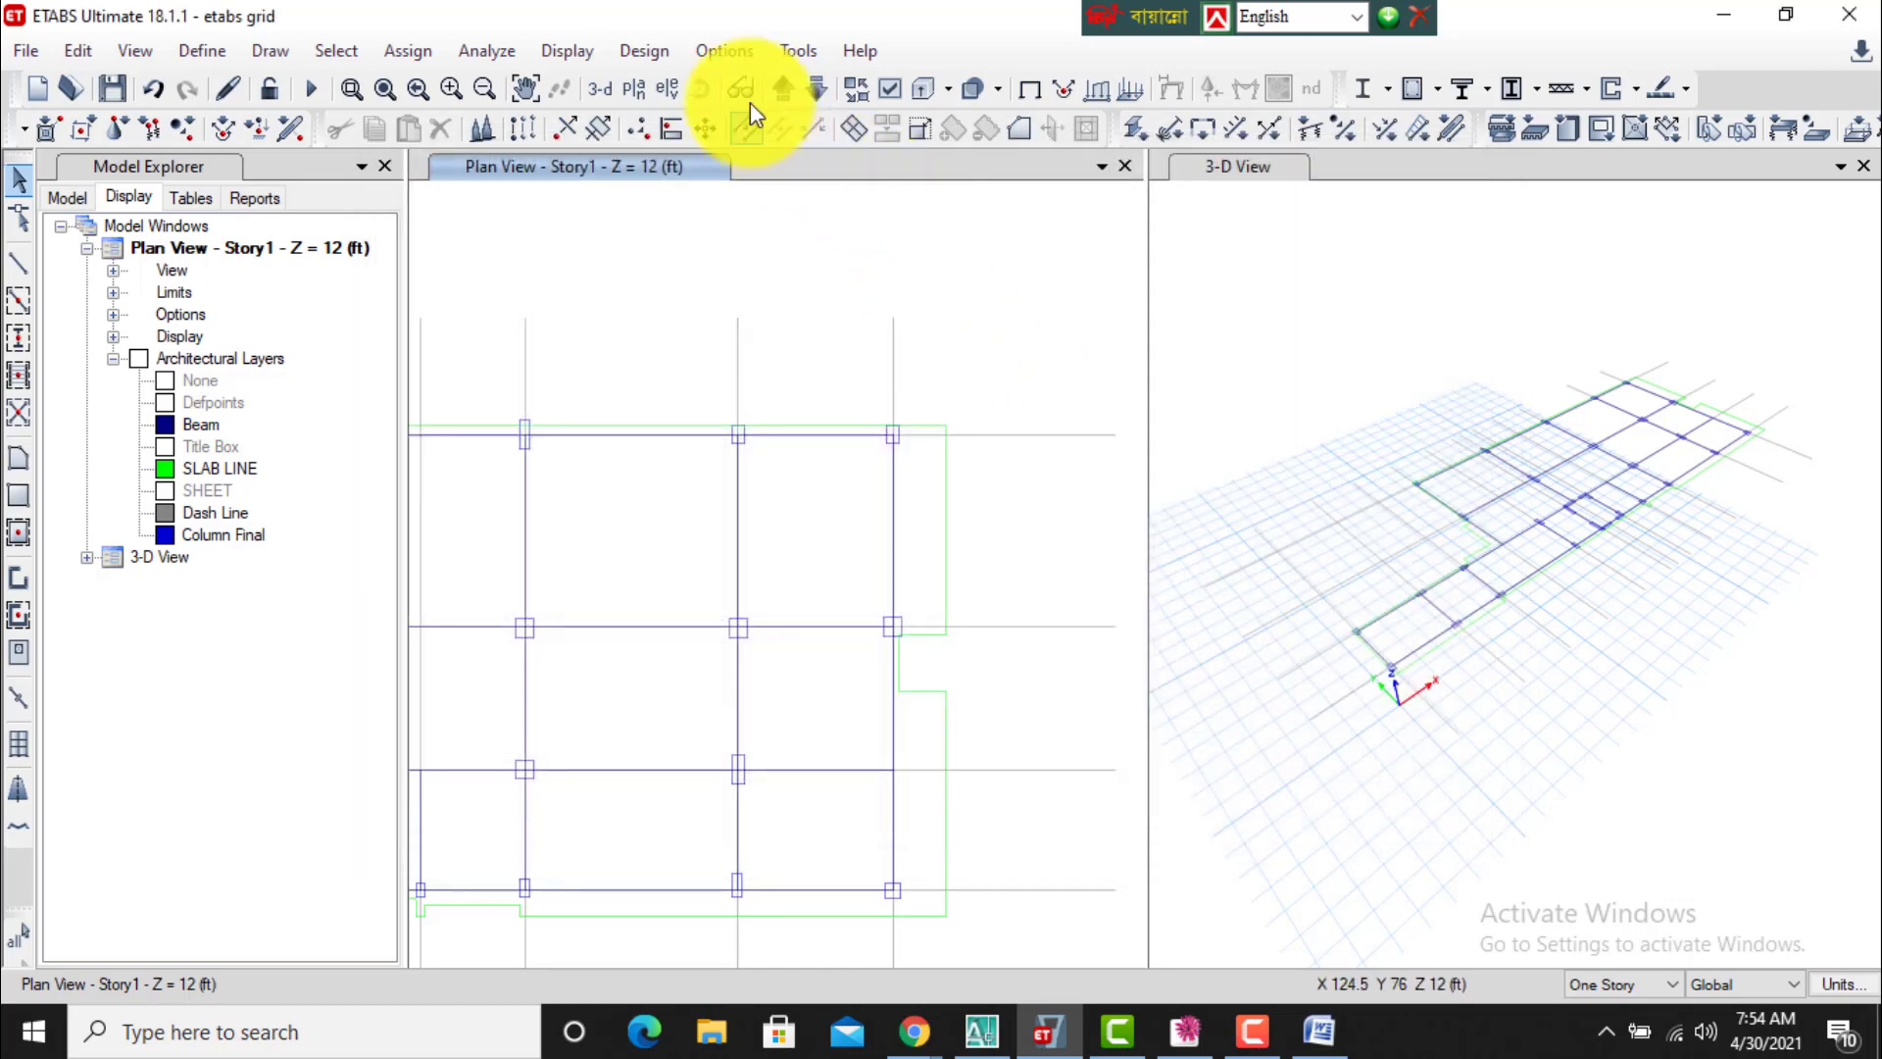
Review the model tolerances and the graphics preferences, closing both without changes.
click(799, 57)
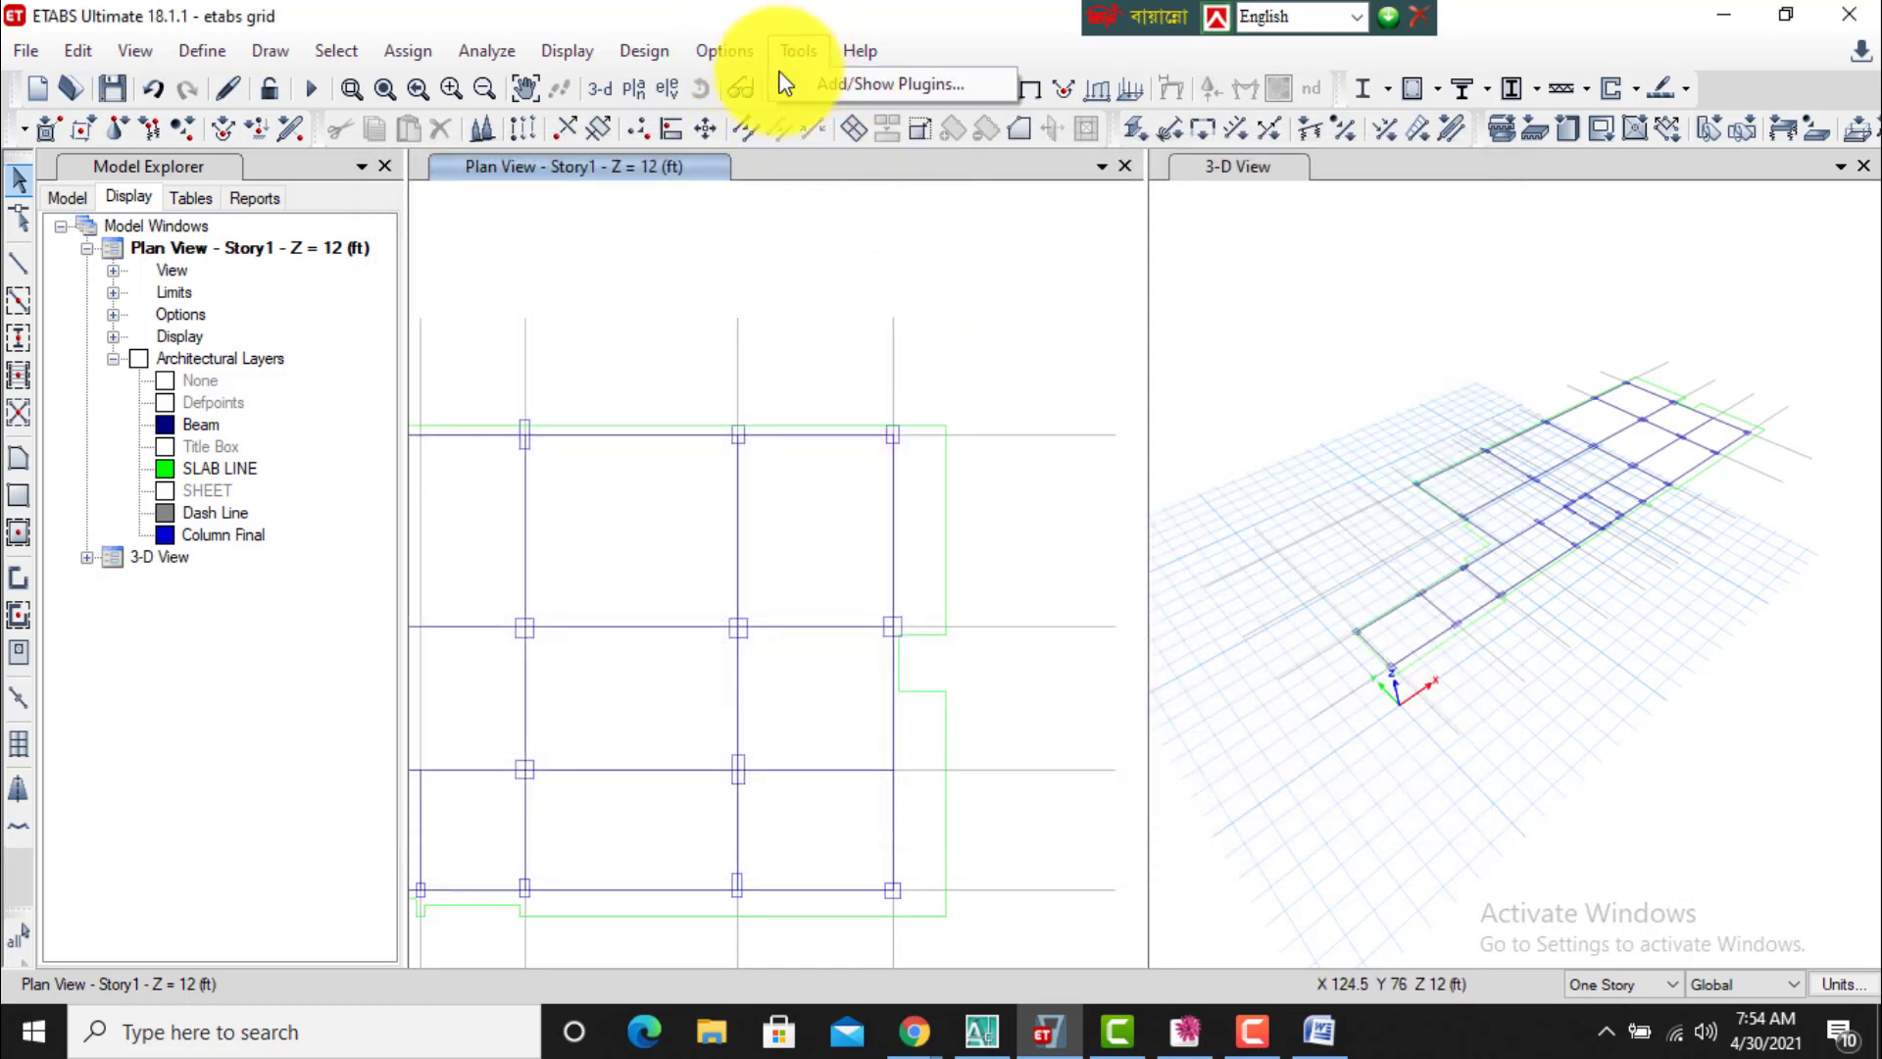
mouse_move(720, 59)
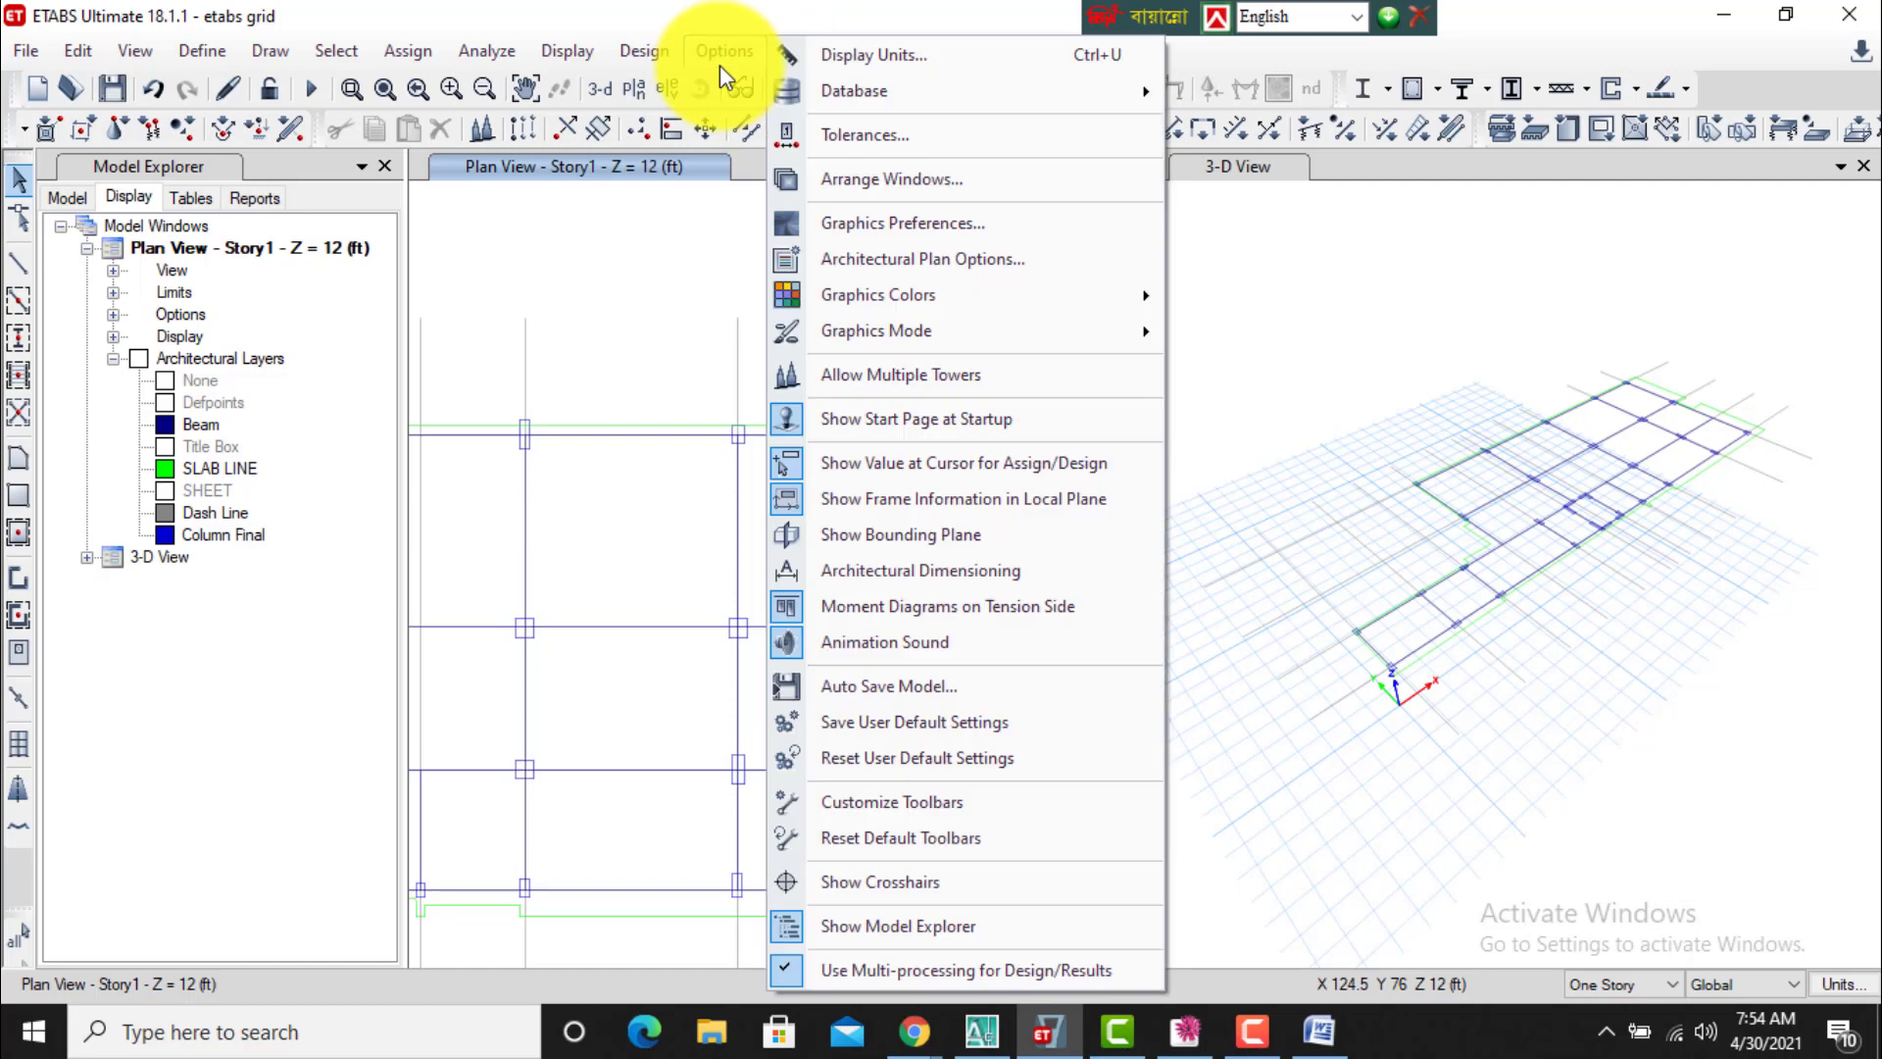
click(898, 137)
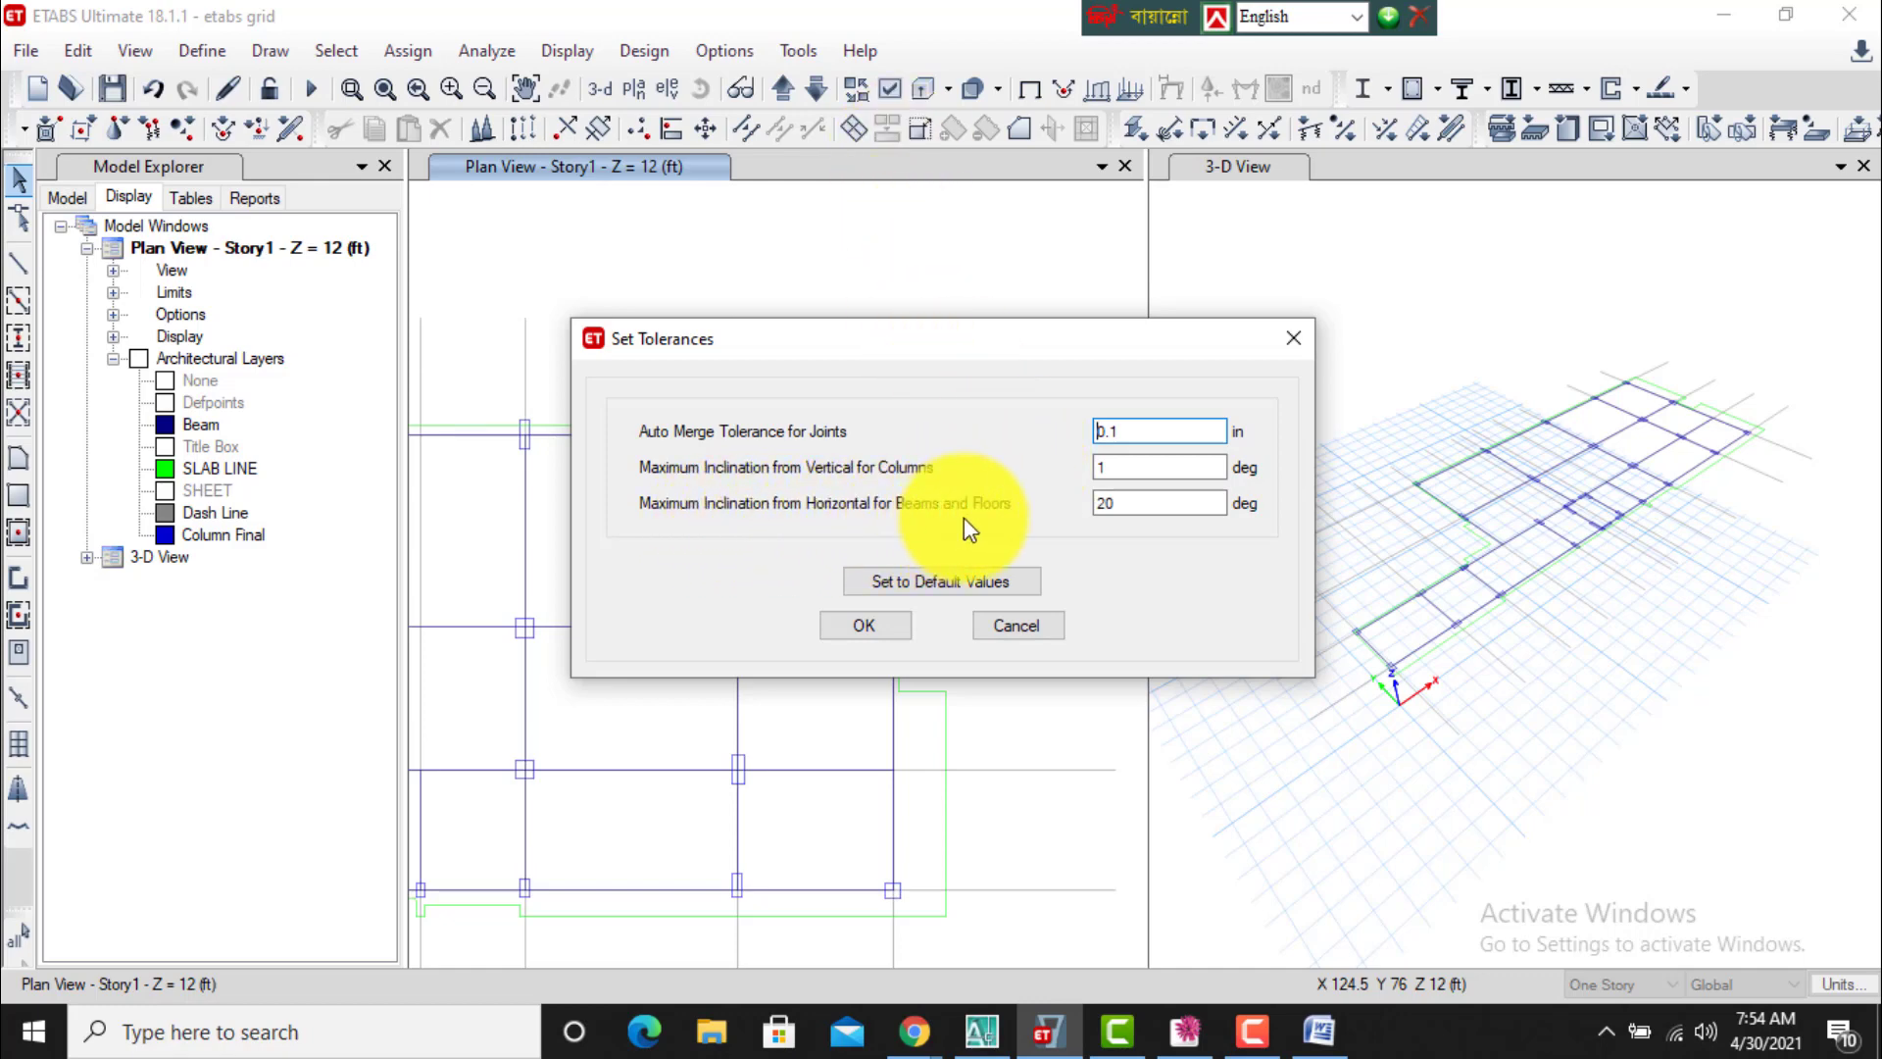
click(1014, 626)
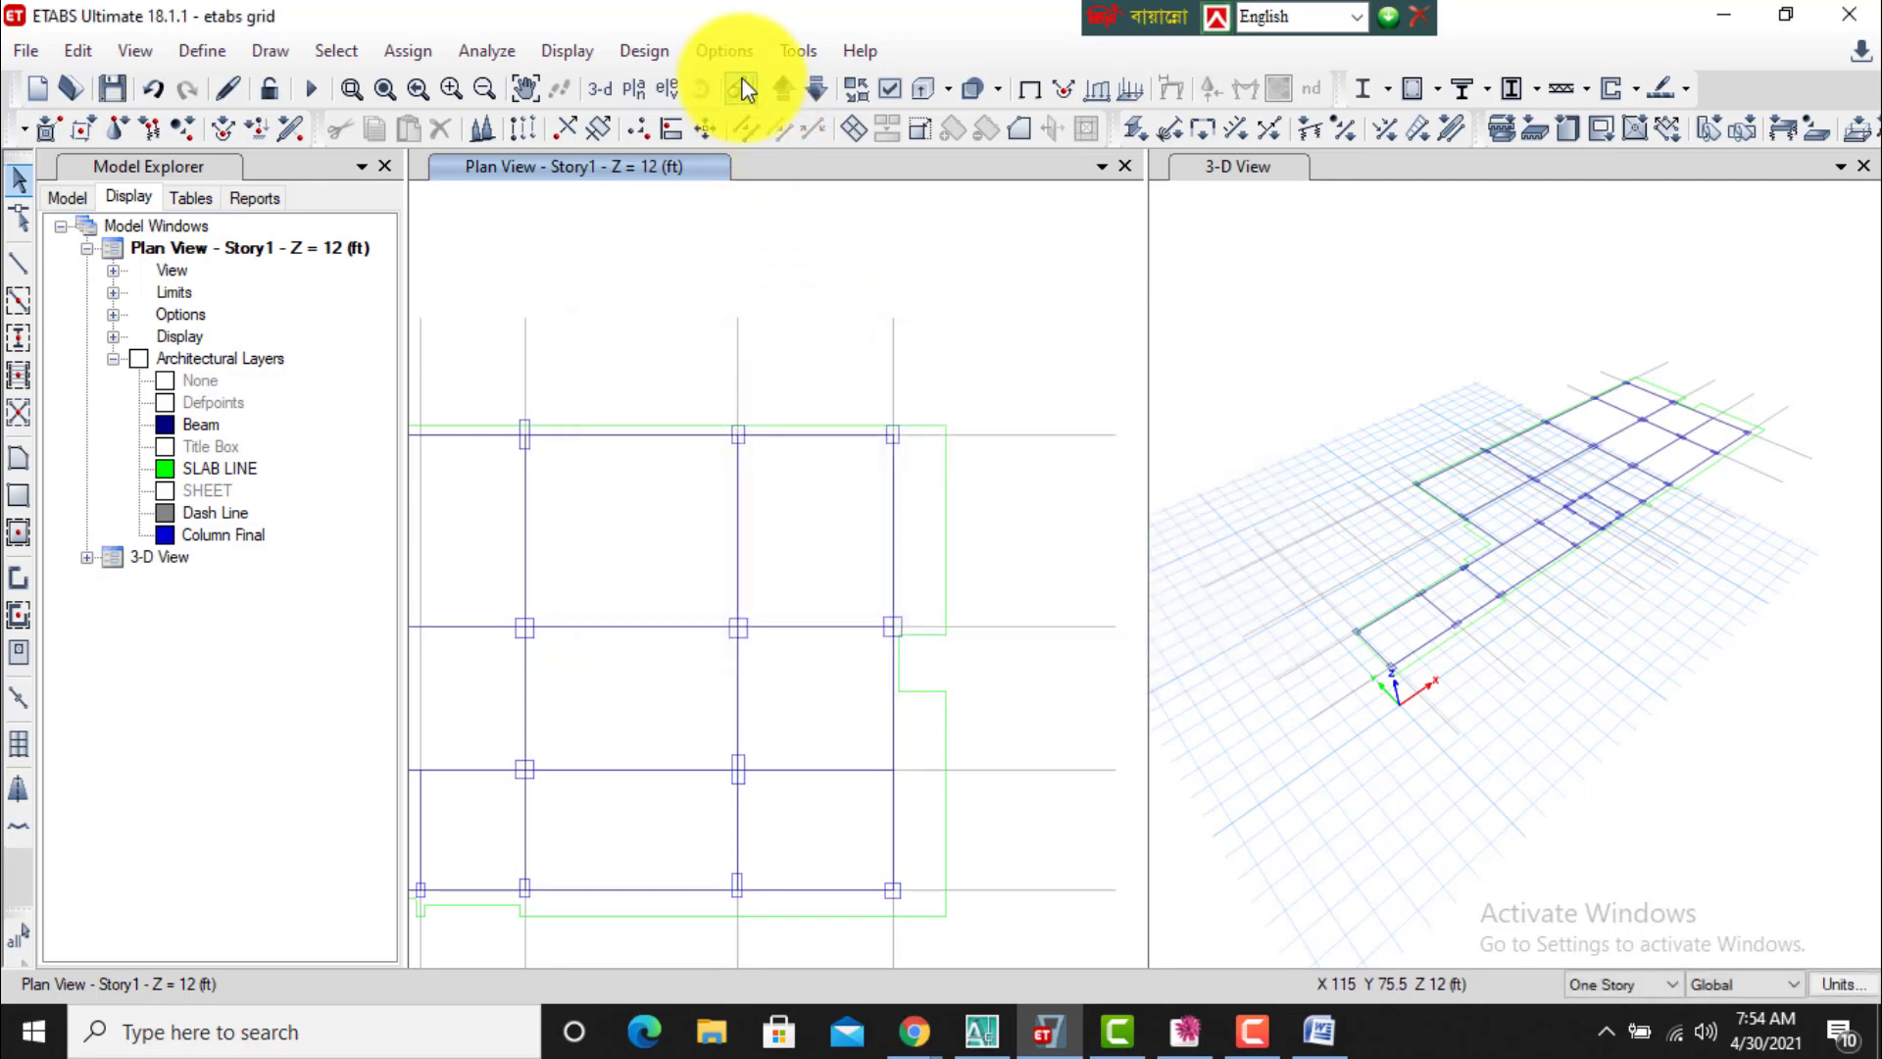
click(733, 53)
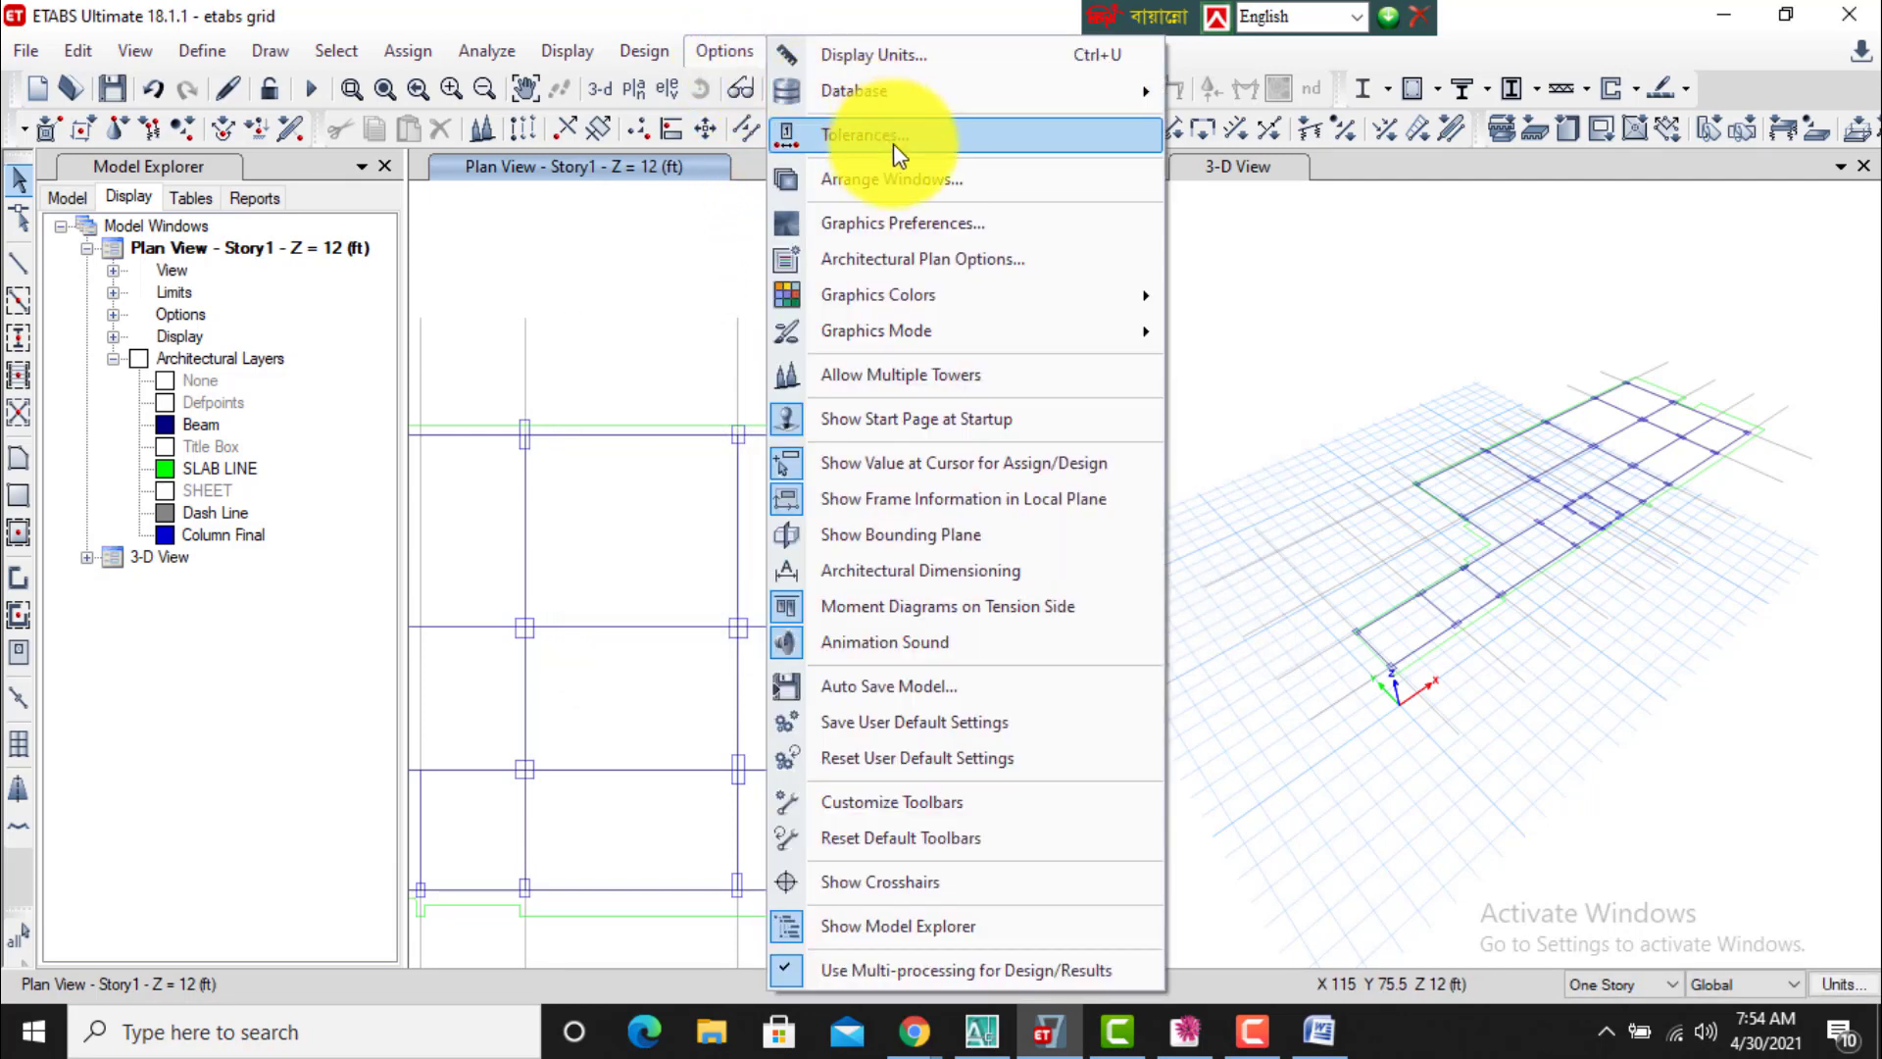
click(978, 225)
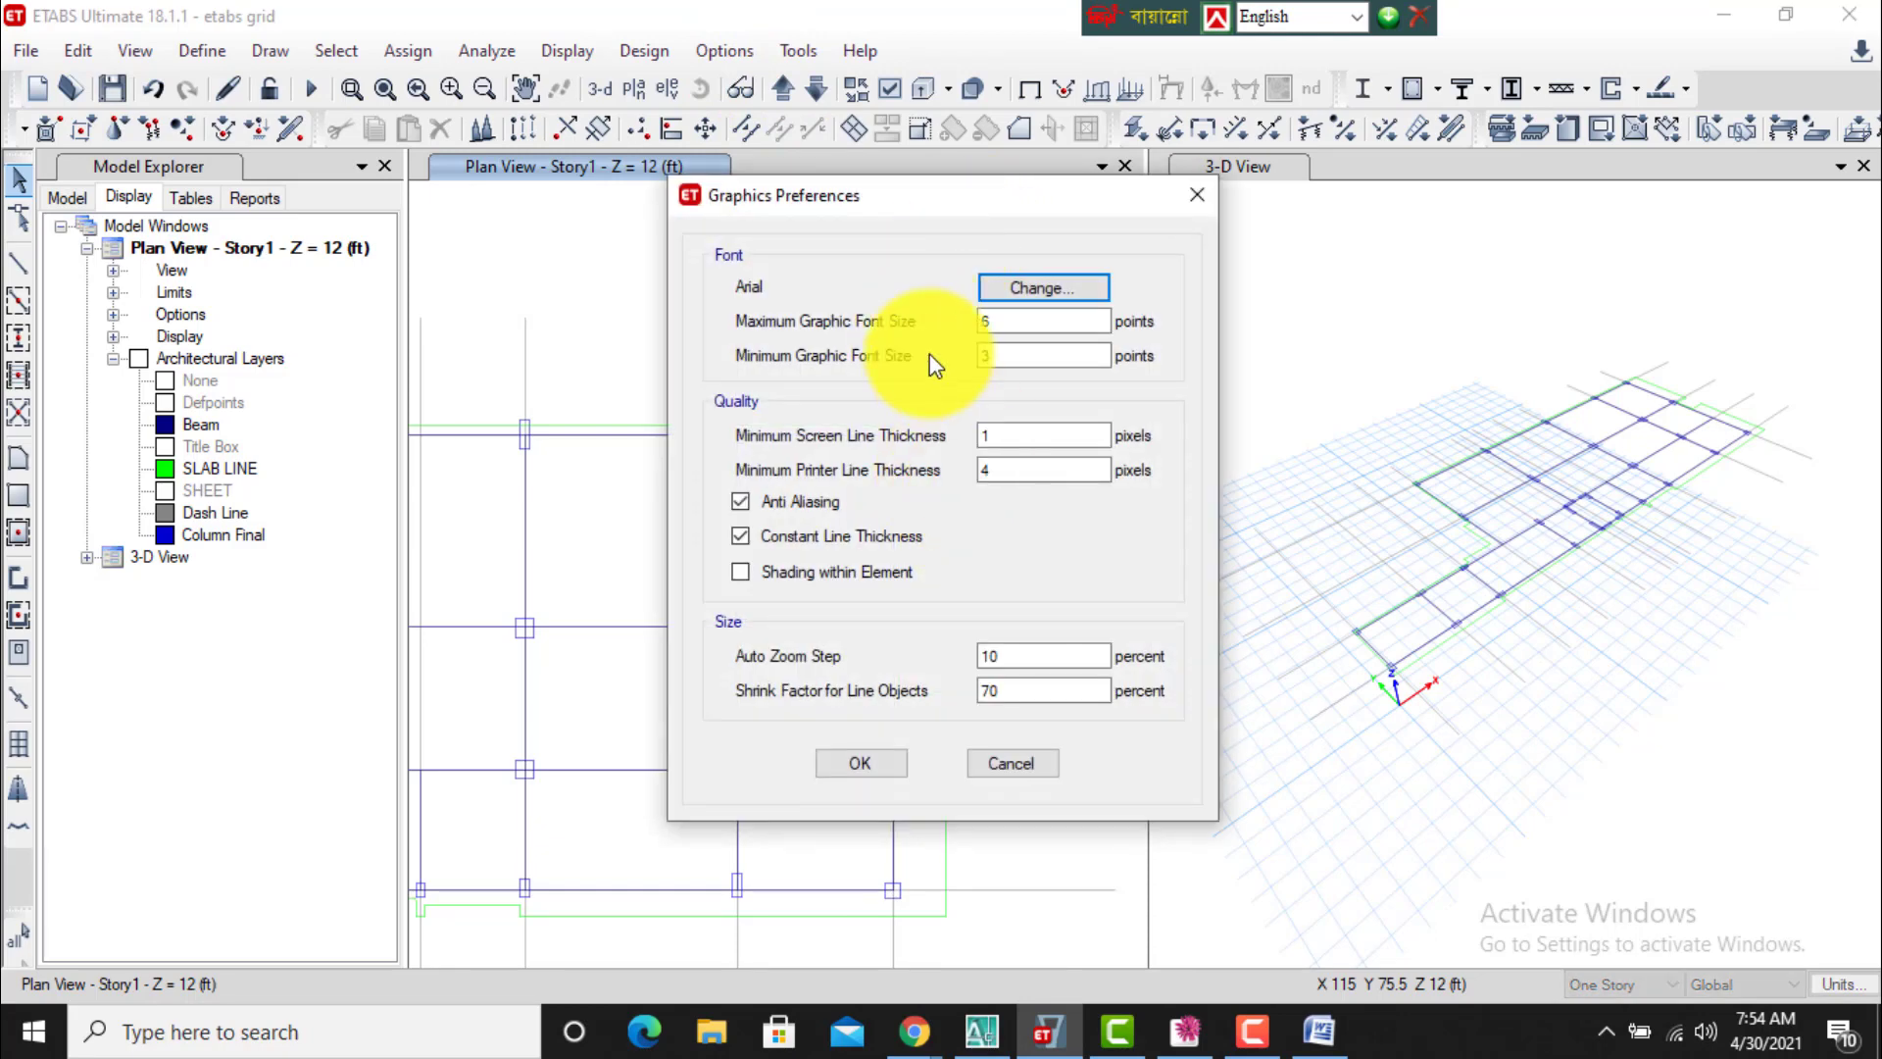
click(1019, 763)
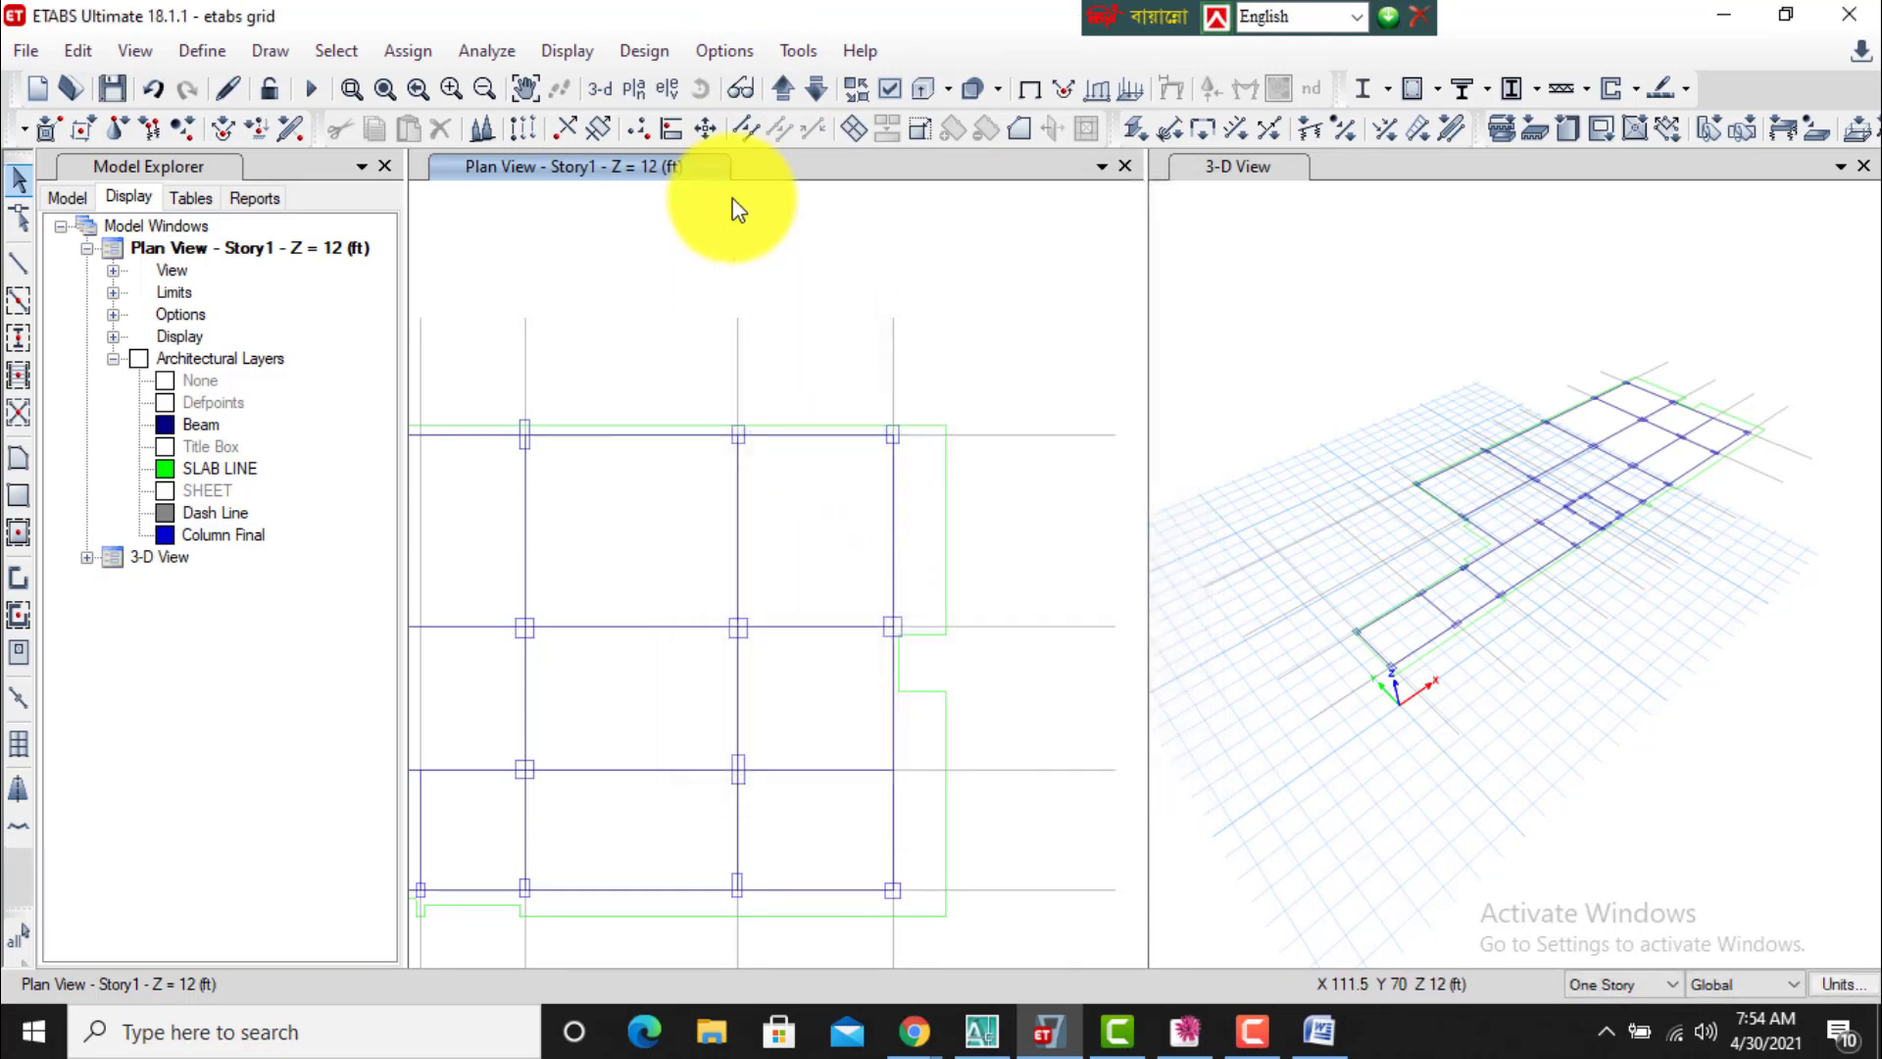
Examine how coarsely the Story1 plan view zooms in and out with the current zoom increment.
scroll(674, 512, down, 3)
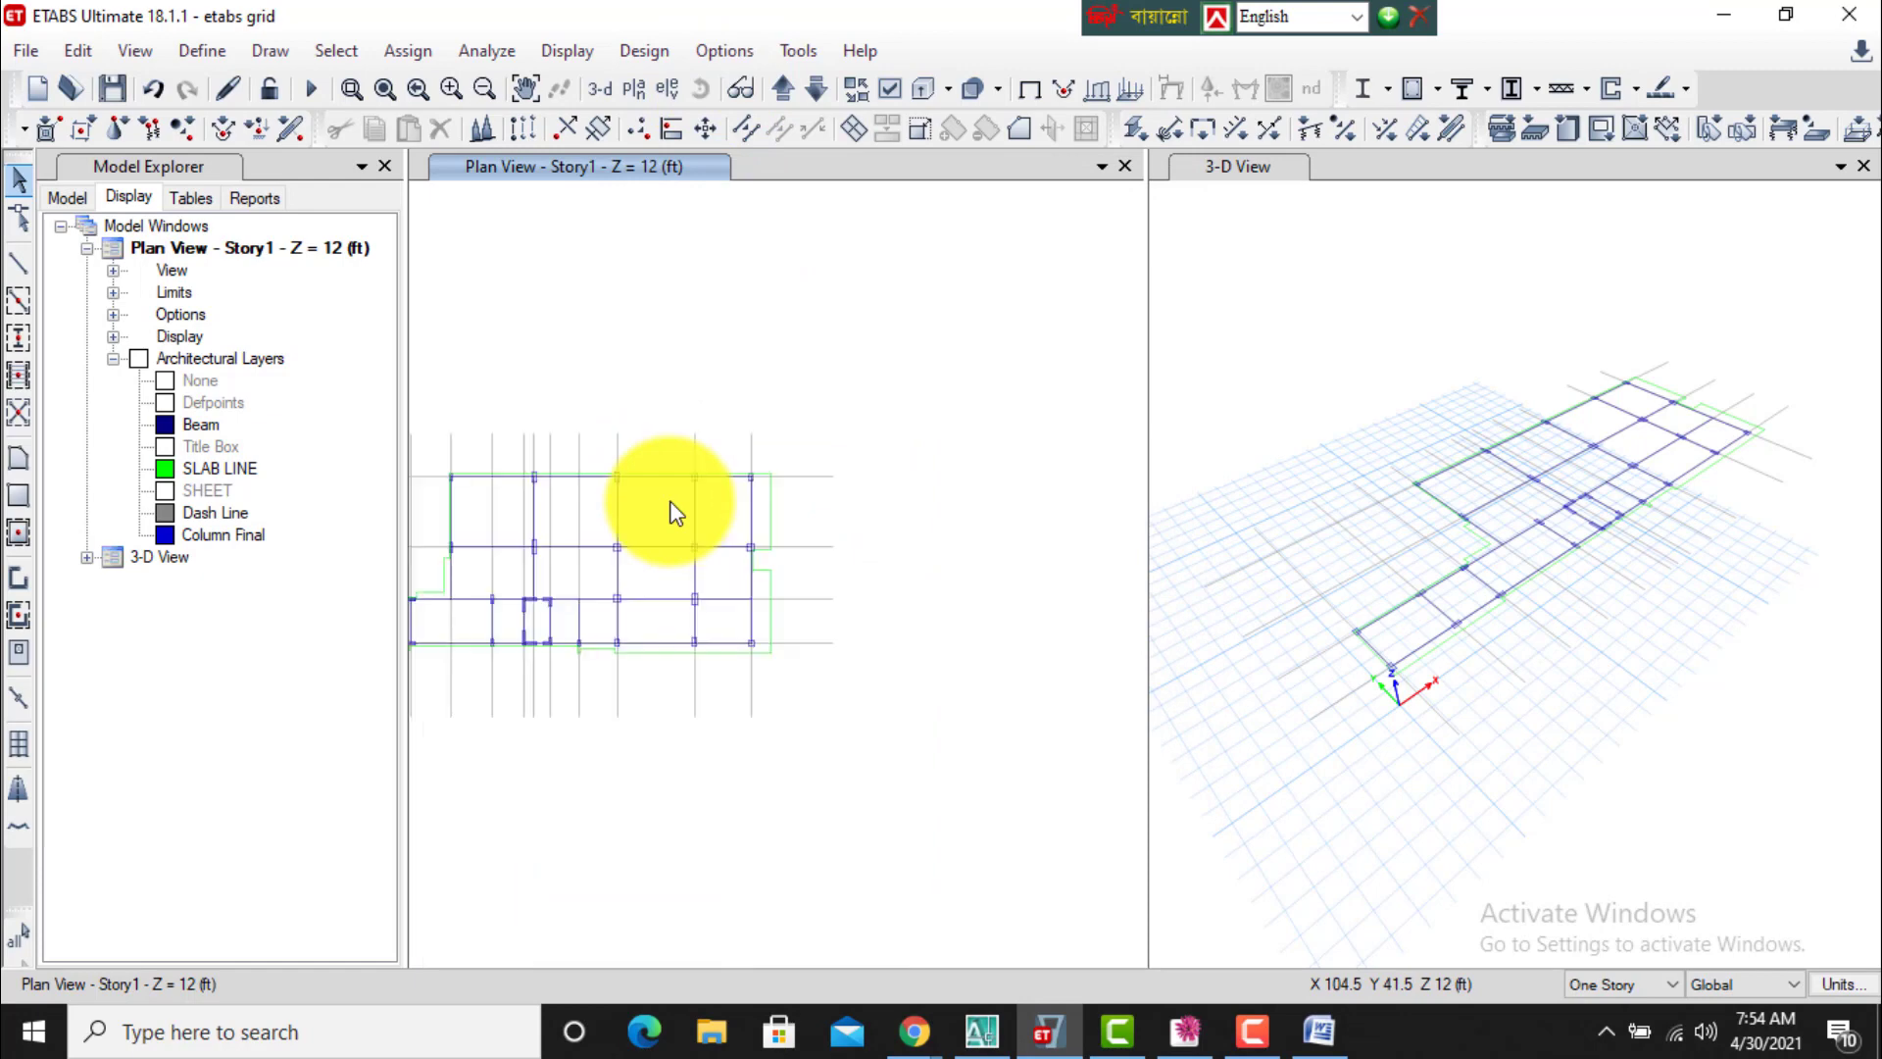
scroll(882, 518, up, 3)
scroll(921, 501, up, 3)
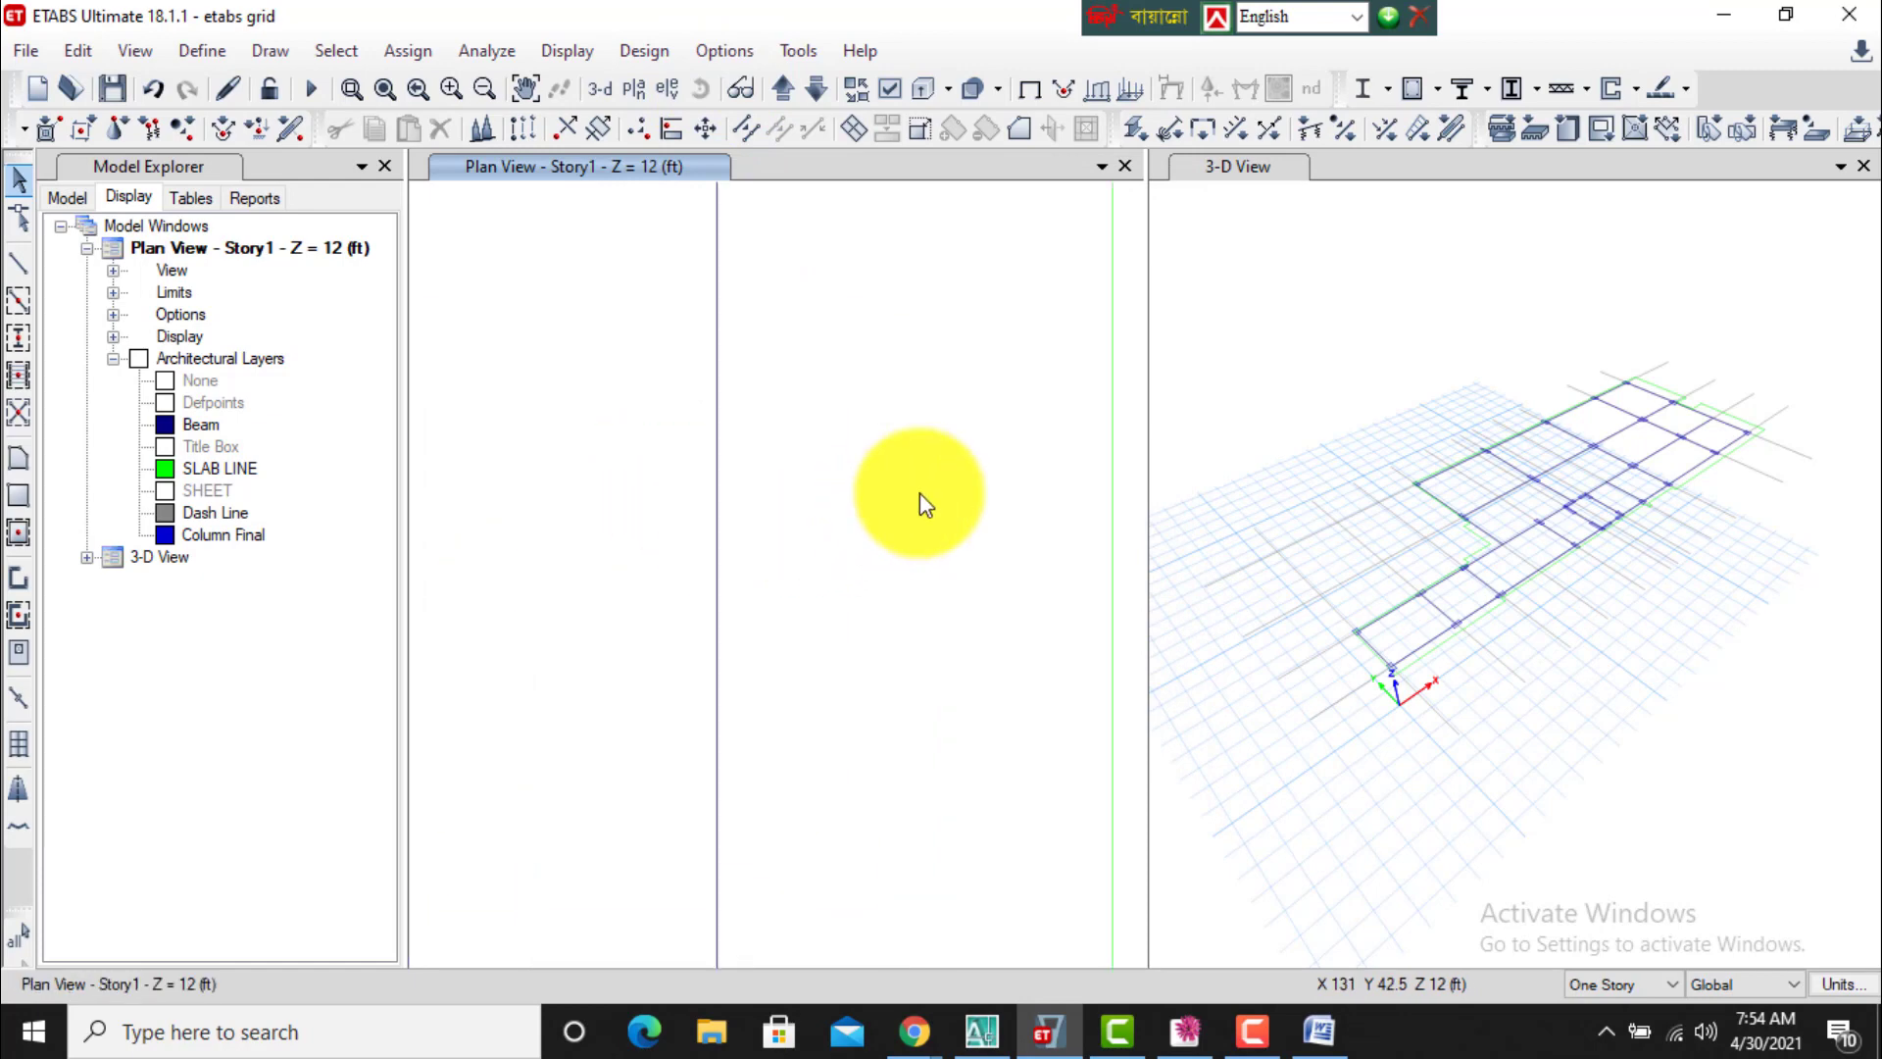
scroll(919, 502, down, 3)
scroll(882, 510, down, 5)
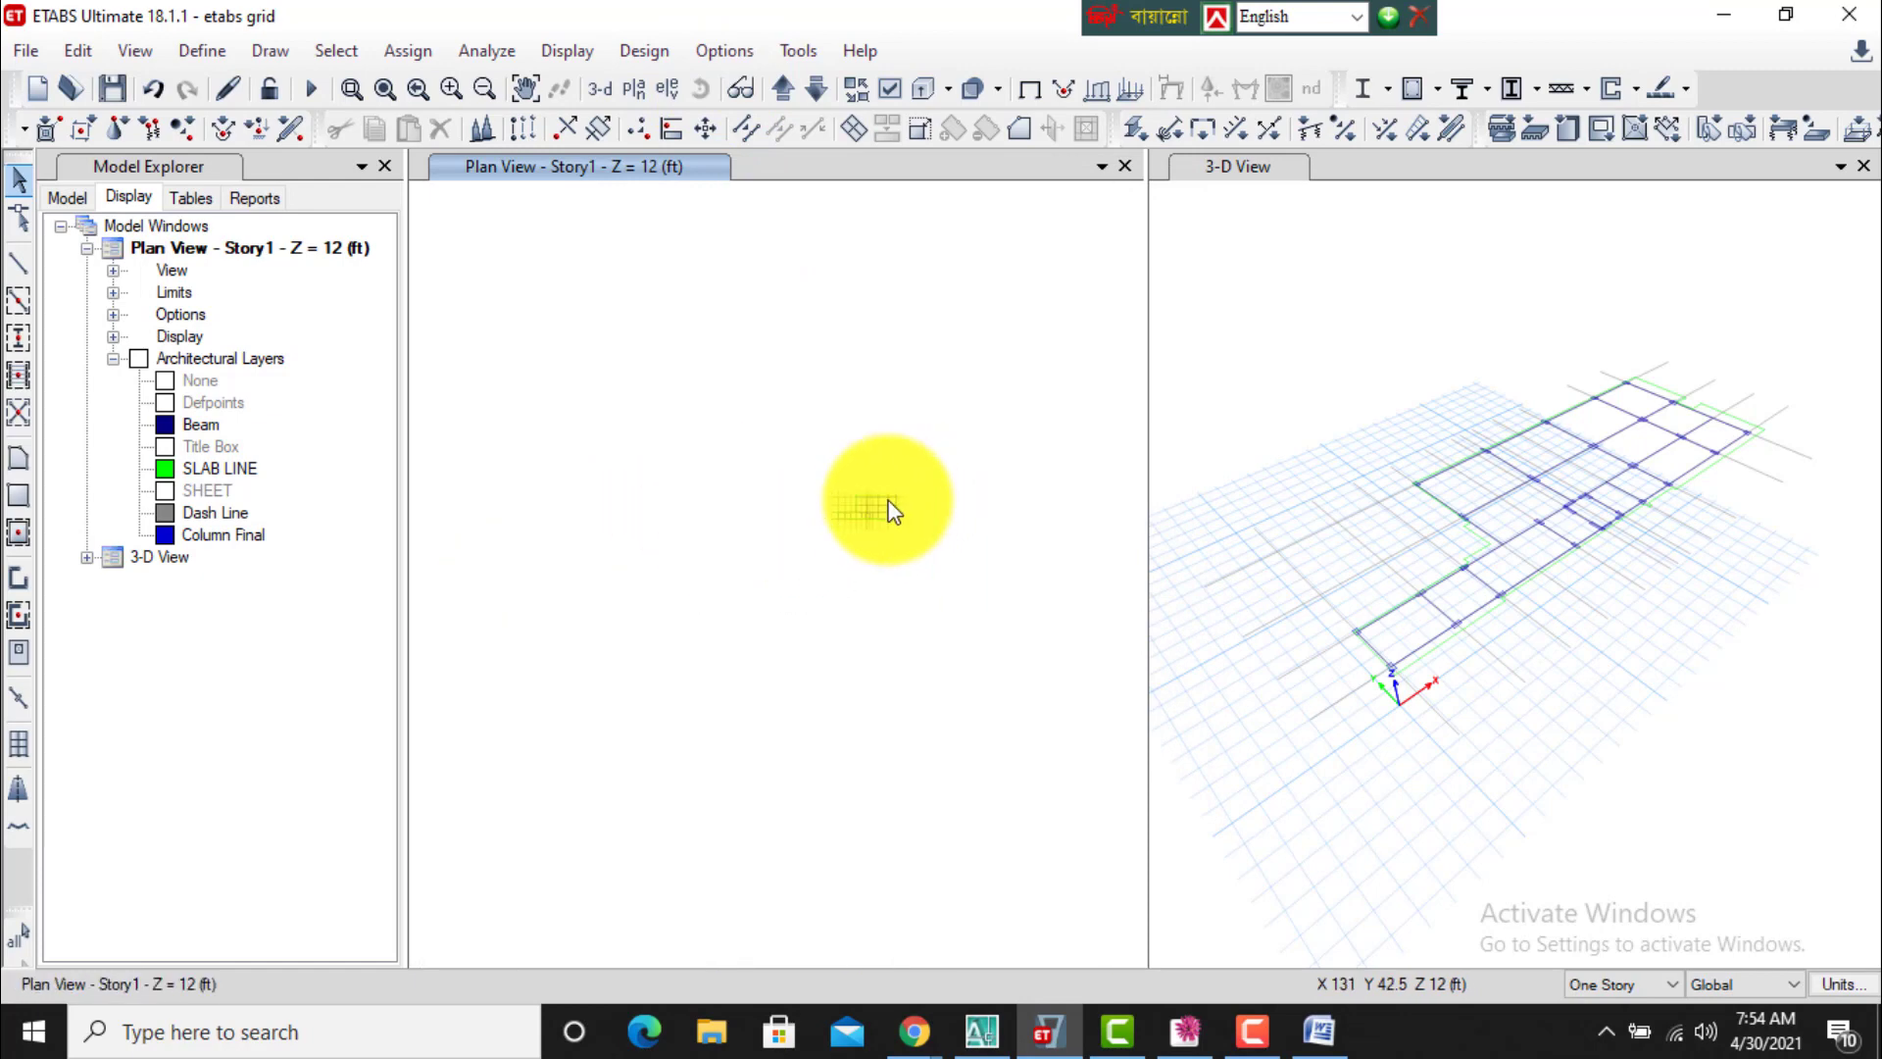
scroll(877, 507, up, 8)
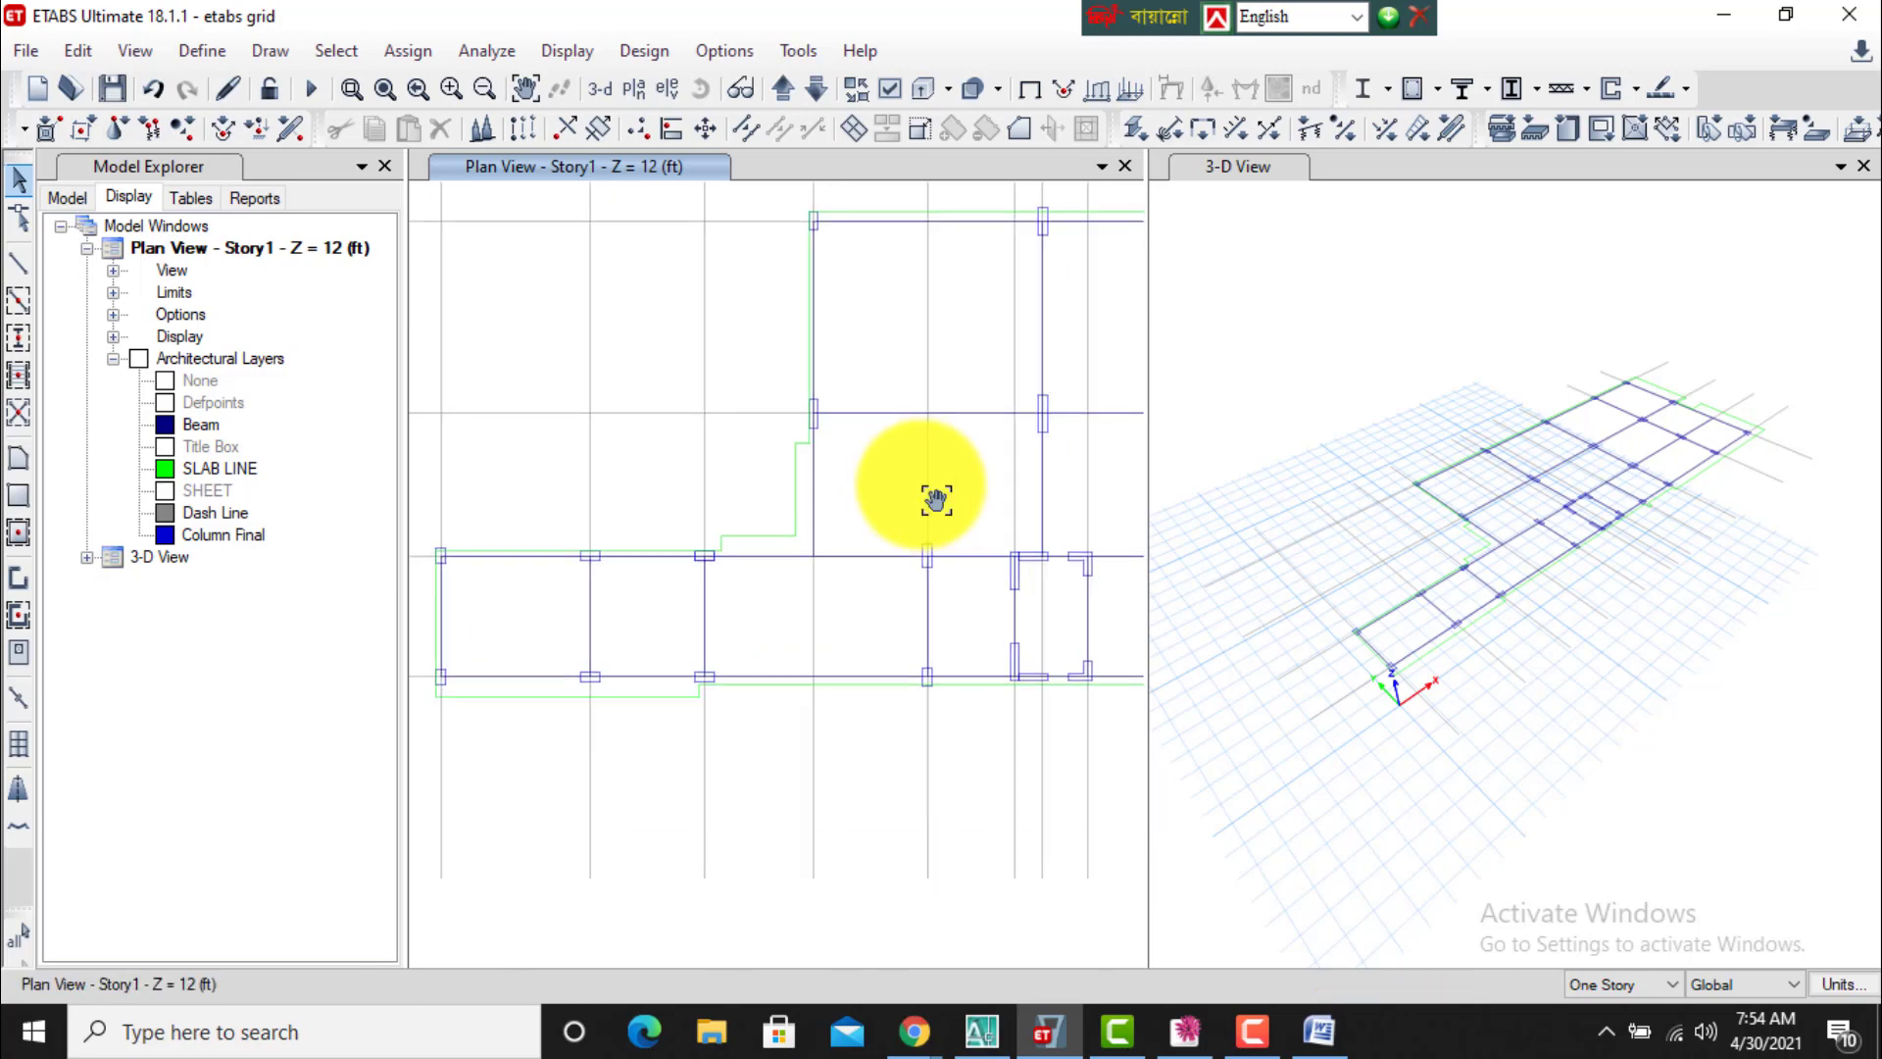
scroll(928, 509, down, 2)
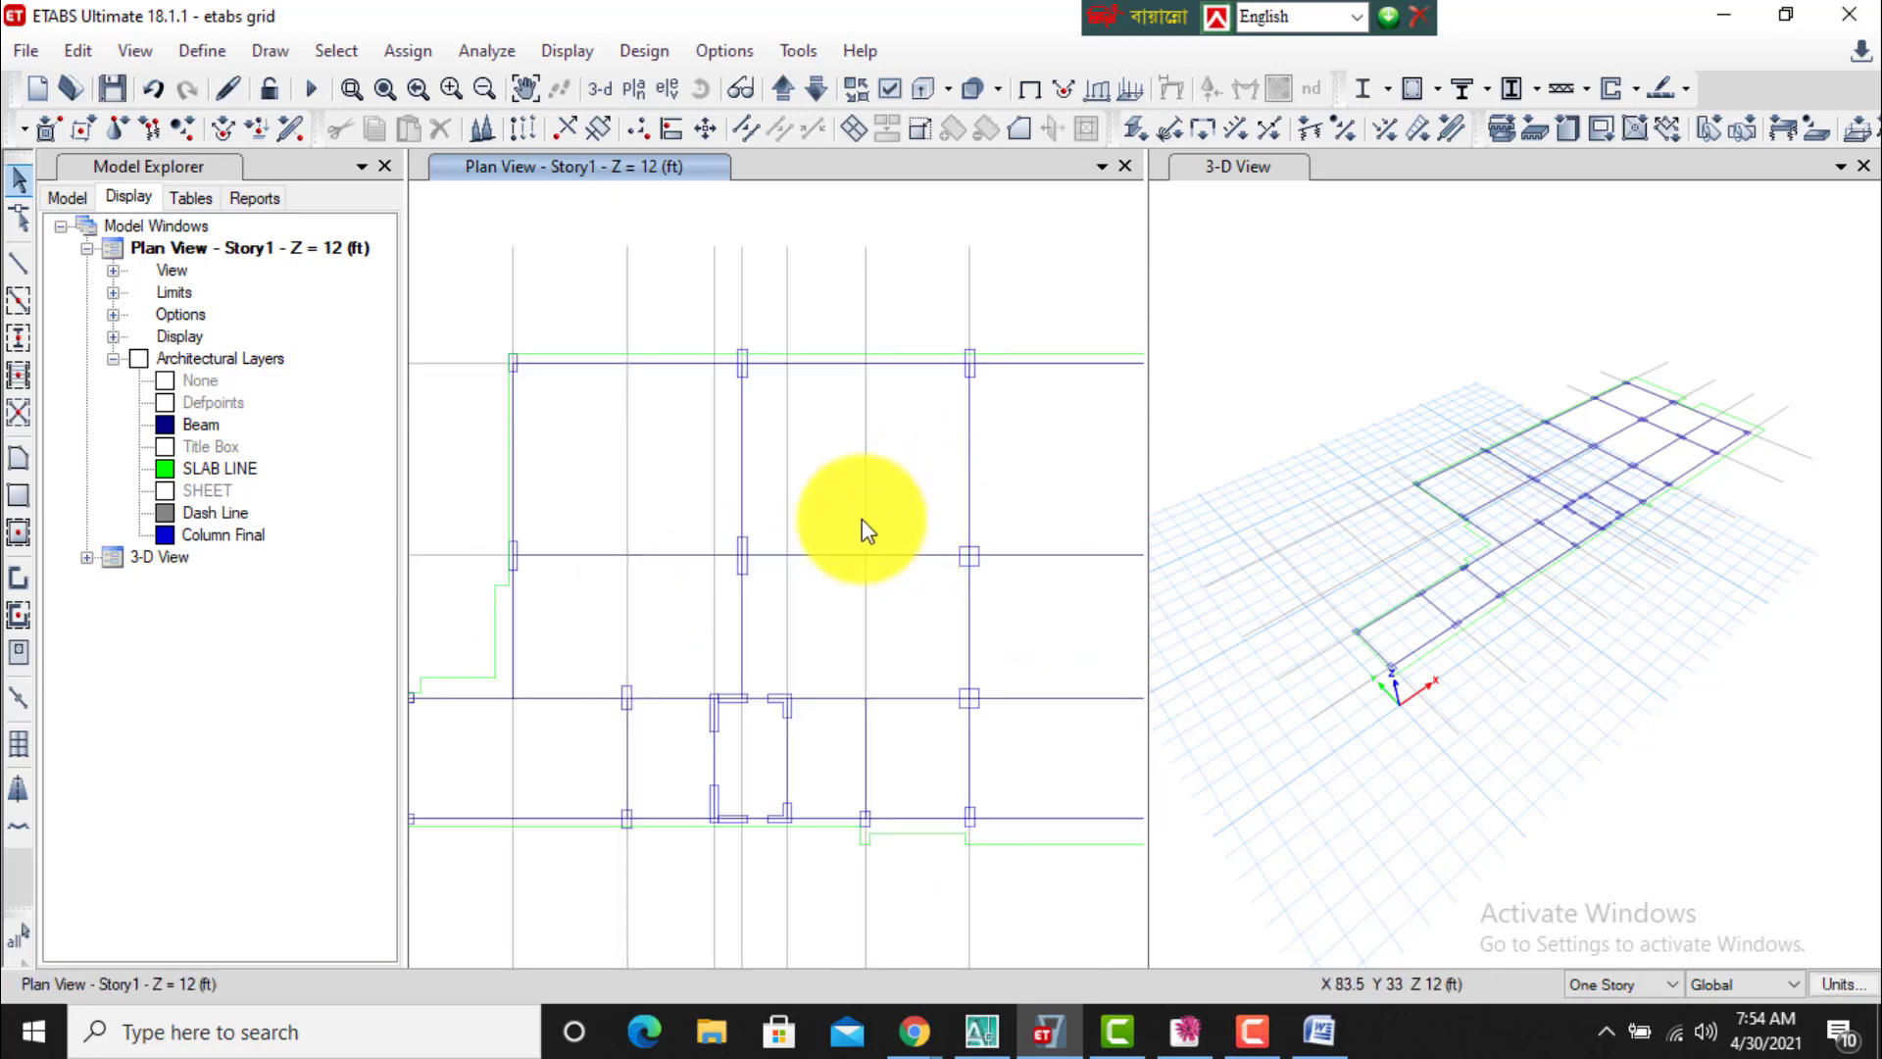
scroll(861, 526, down, 2)
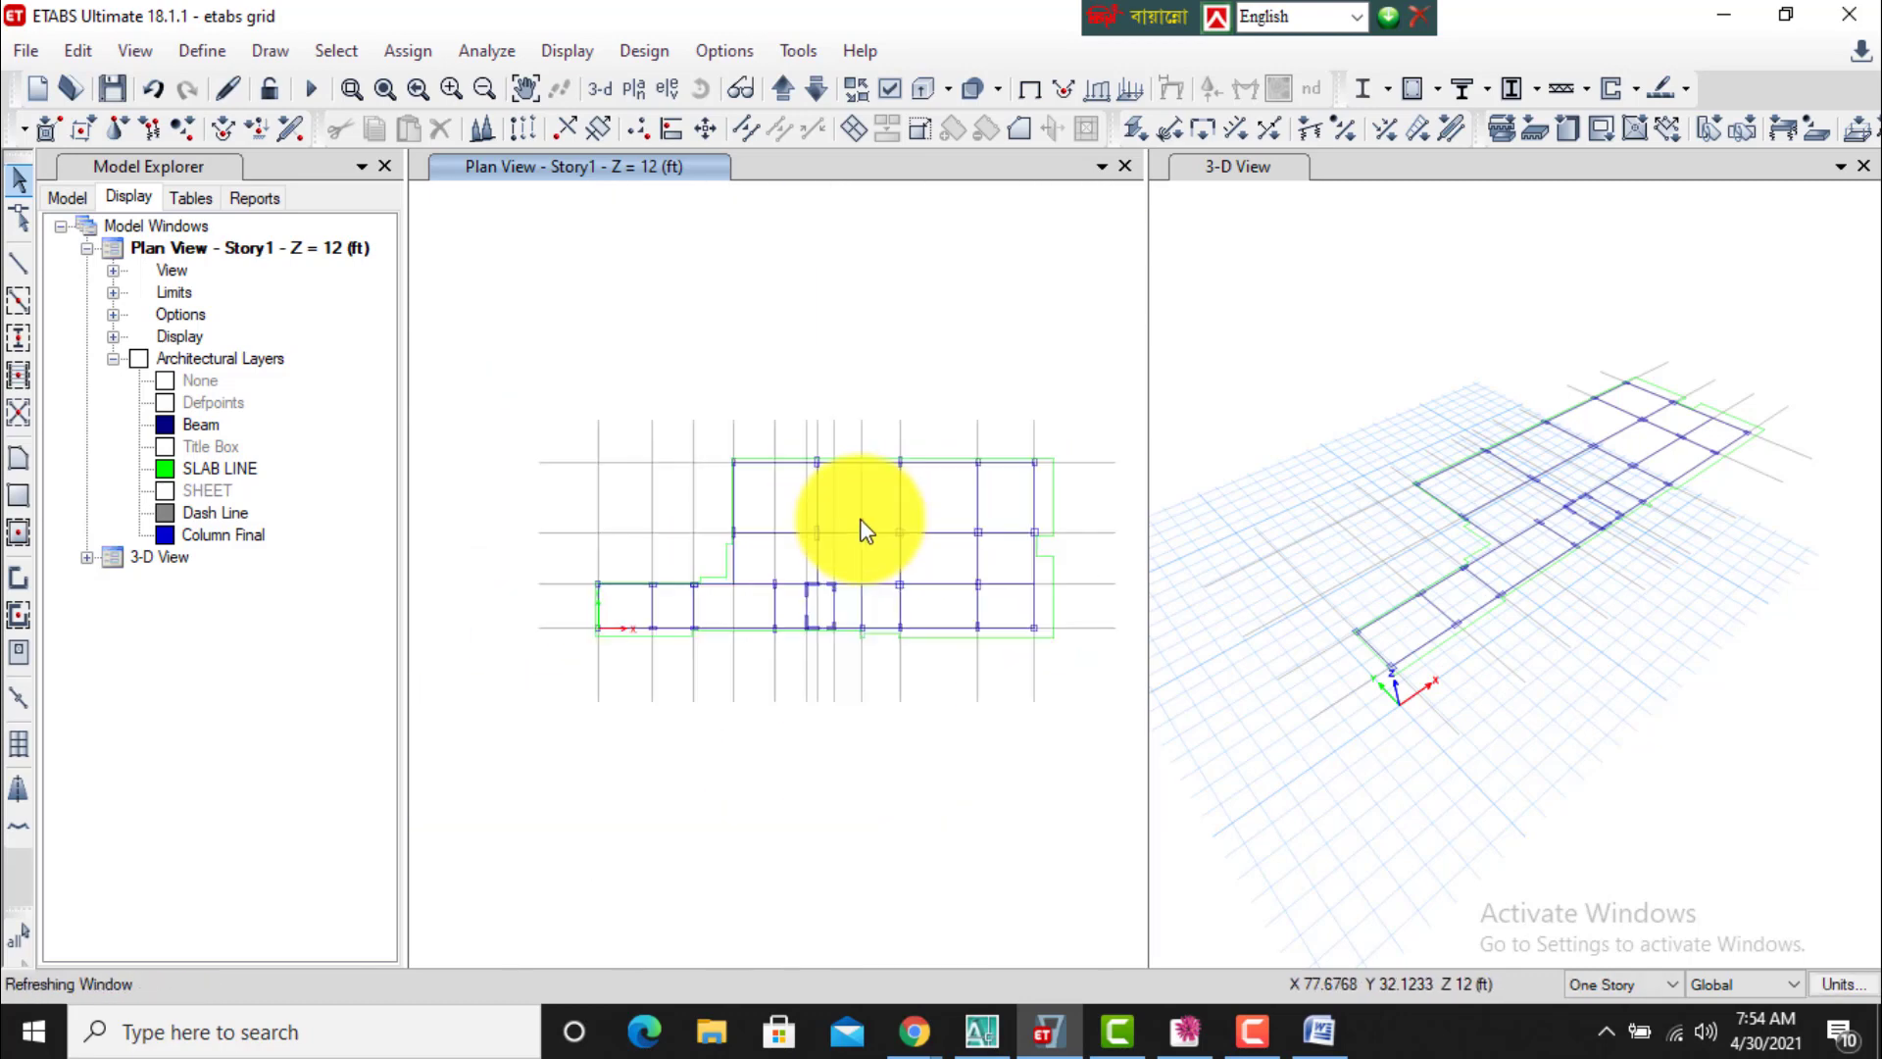
Set the auto zoom step to 2 percent in the graphics preferences and try the zooming in the Story1 plan view.
click(726, 51)
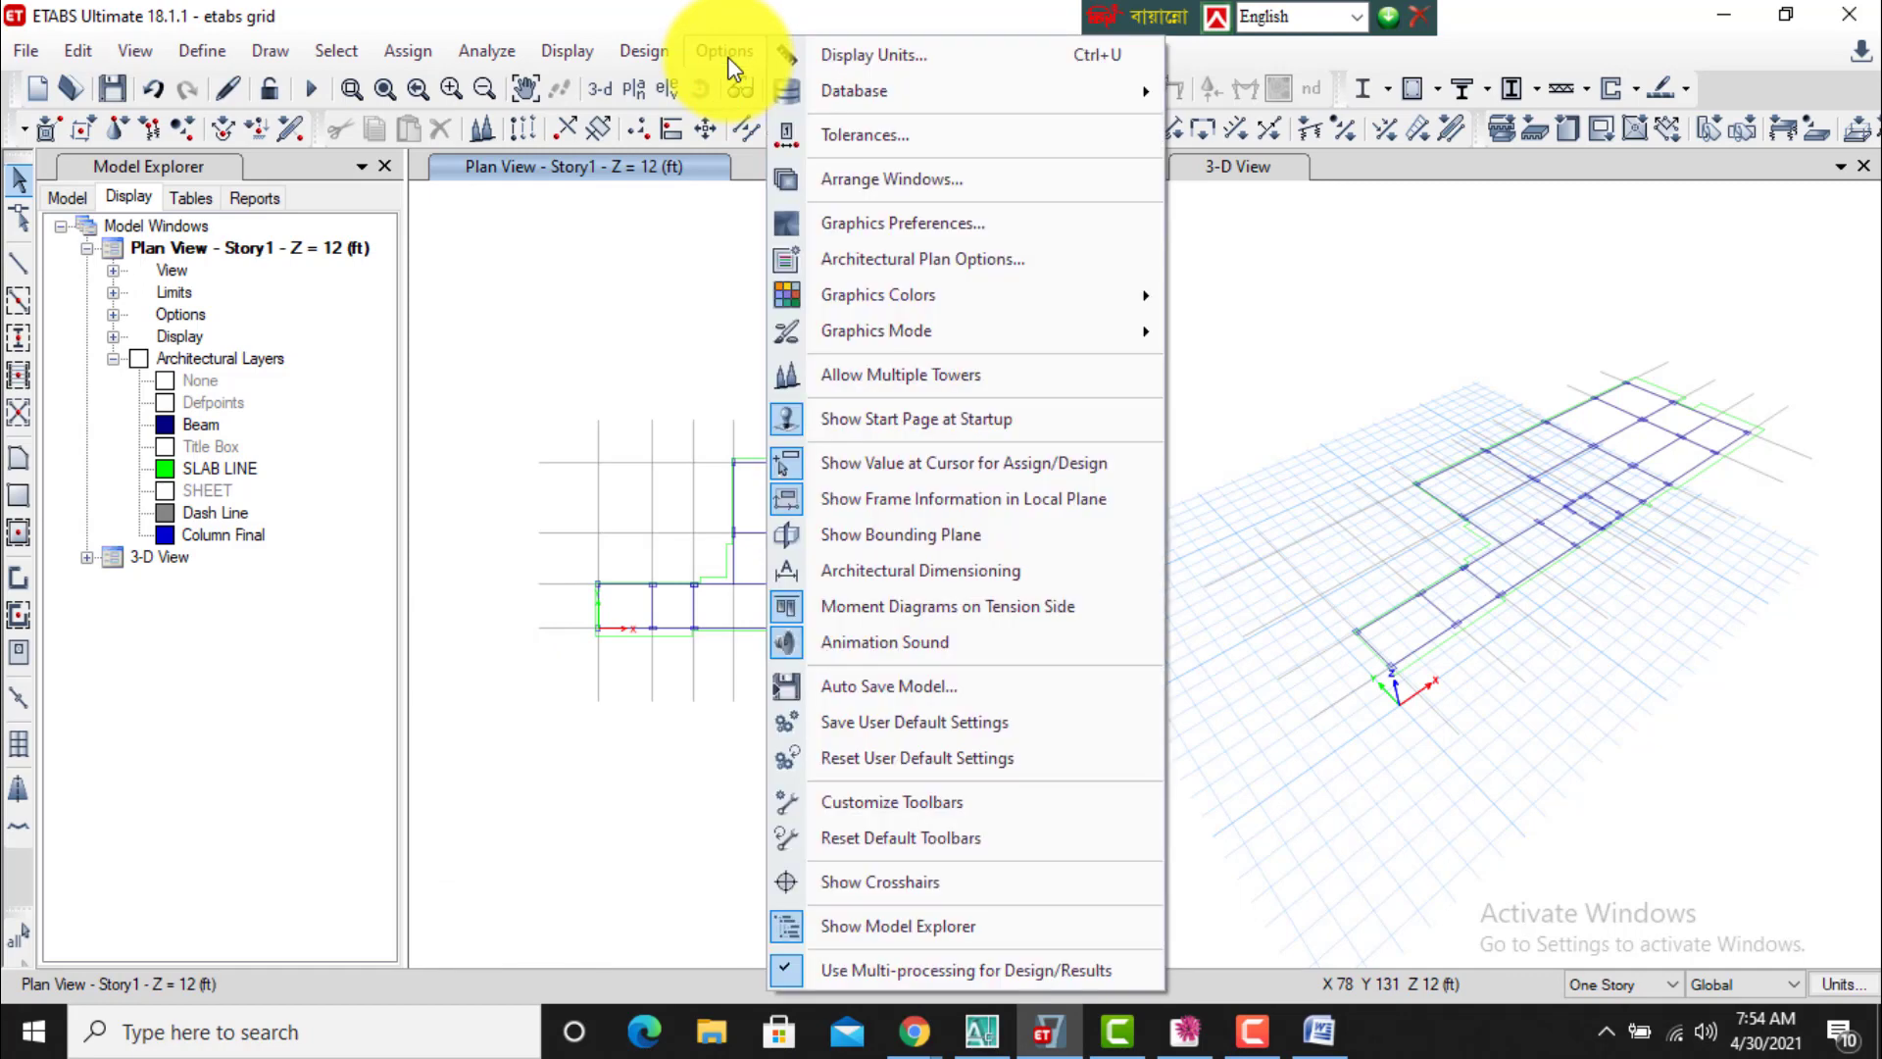
click(840, 226)
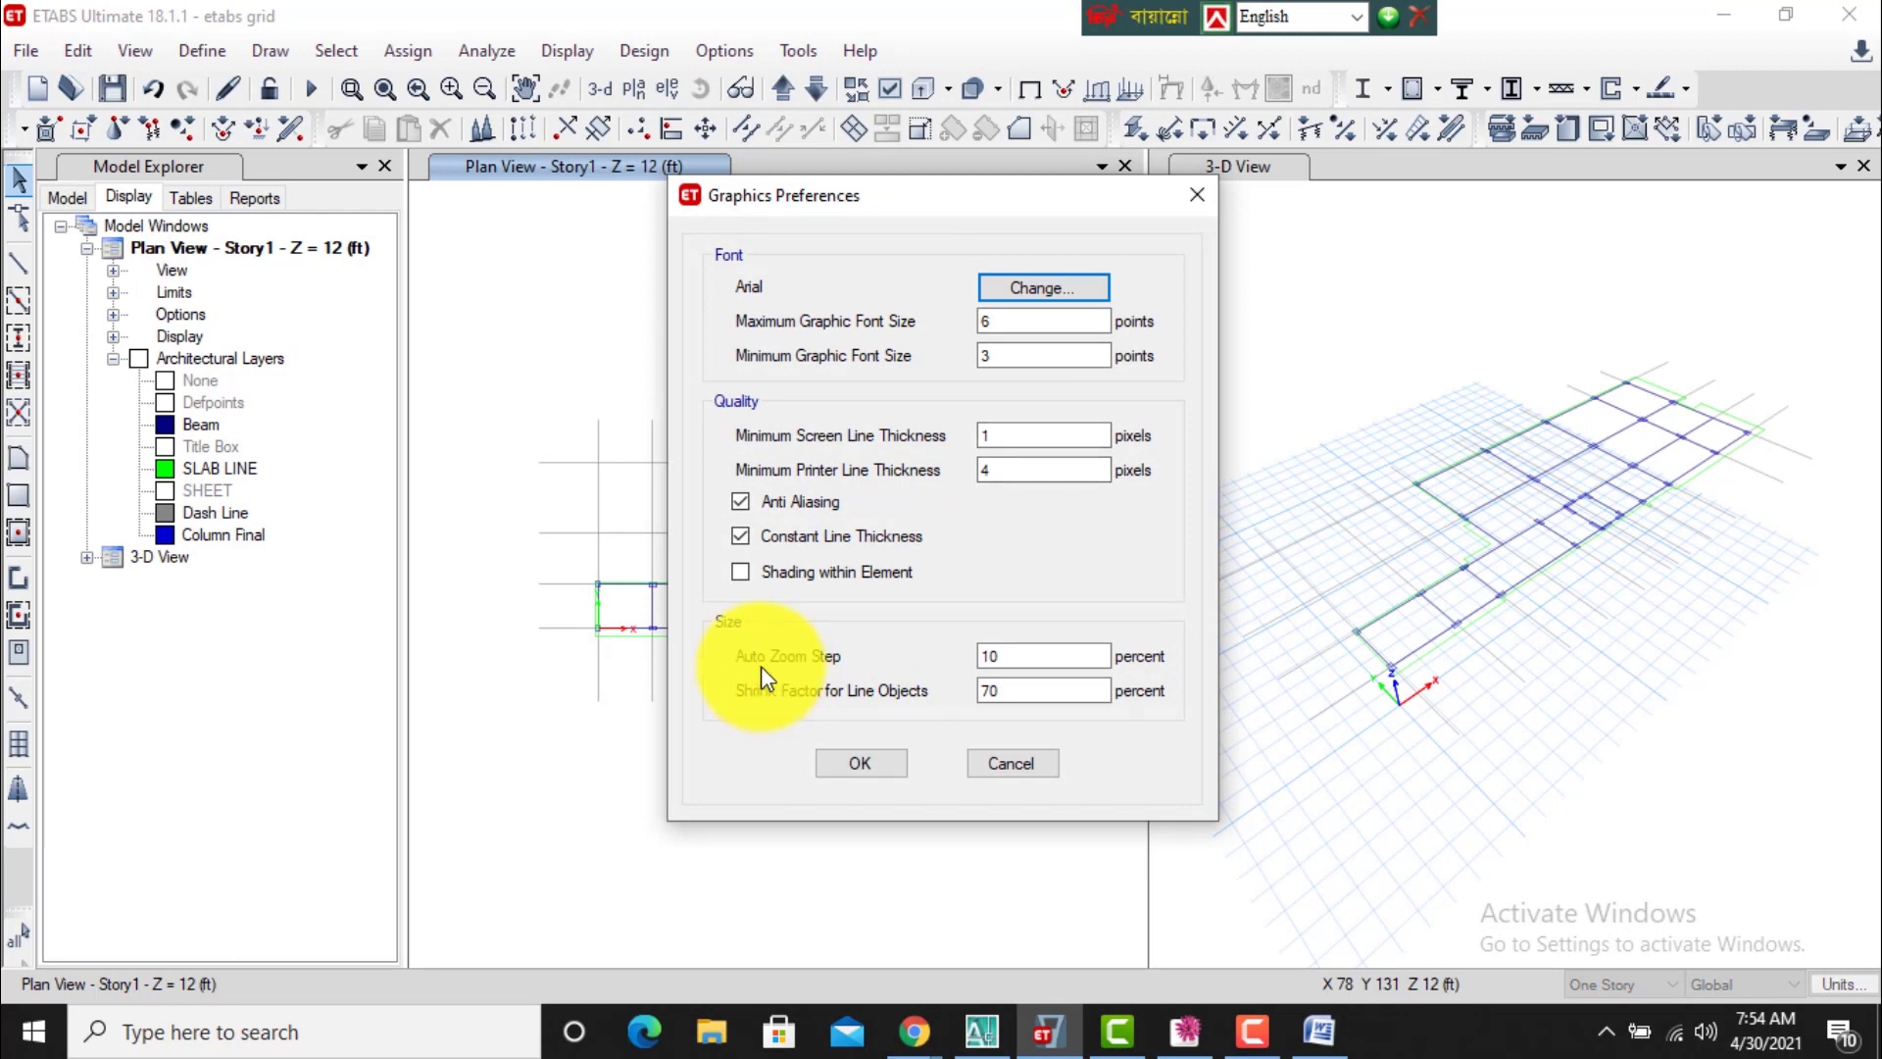
double_click(1021, 655)
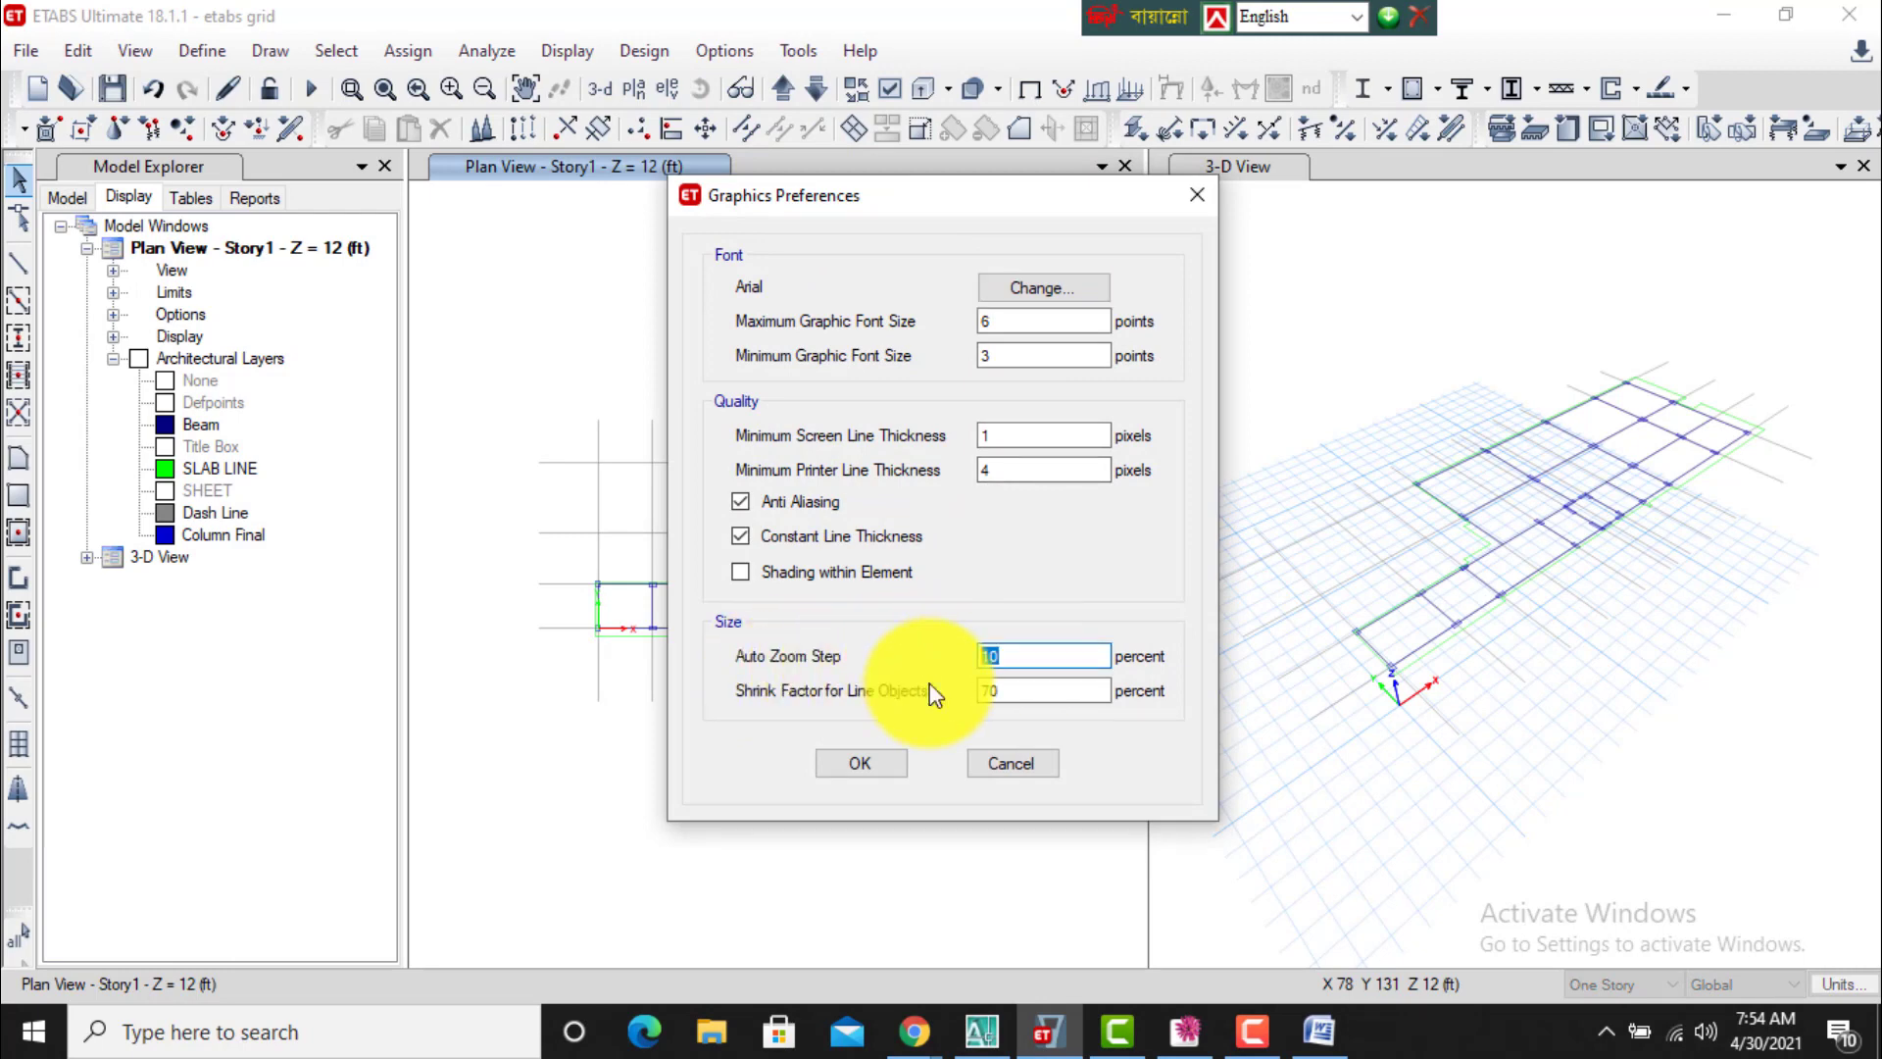
text(2)
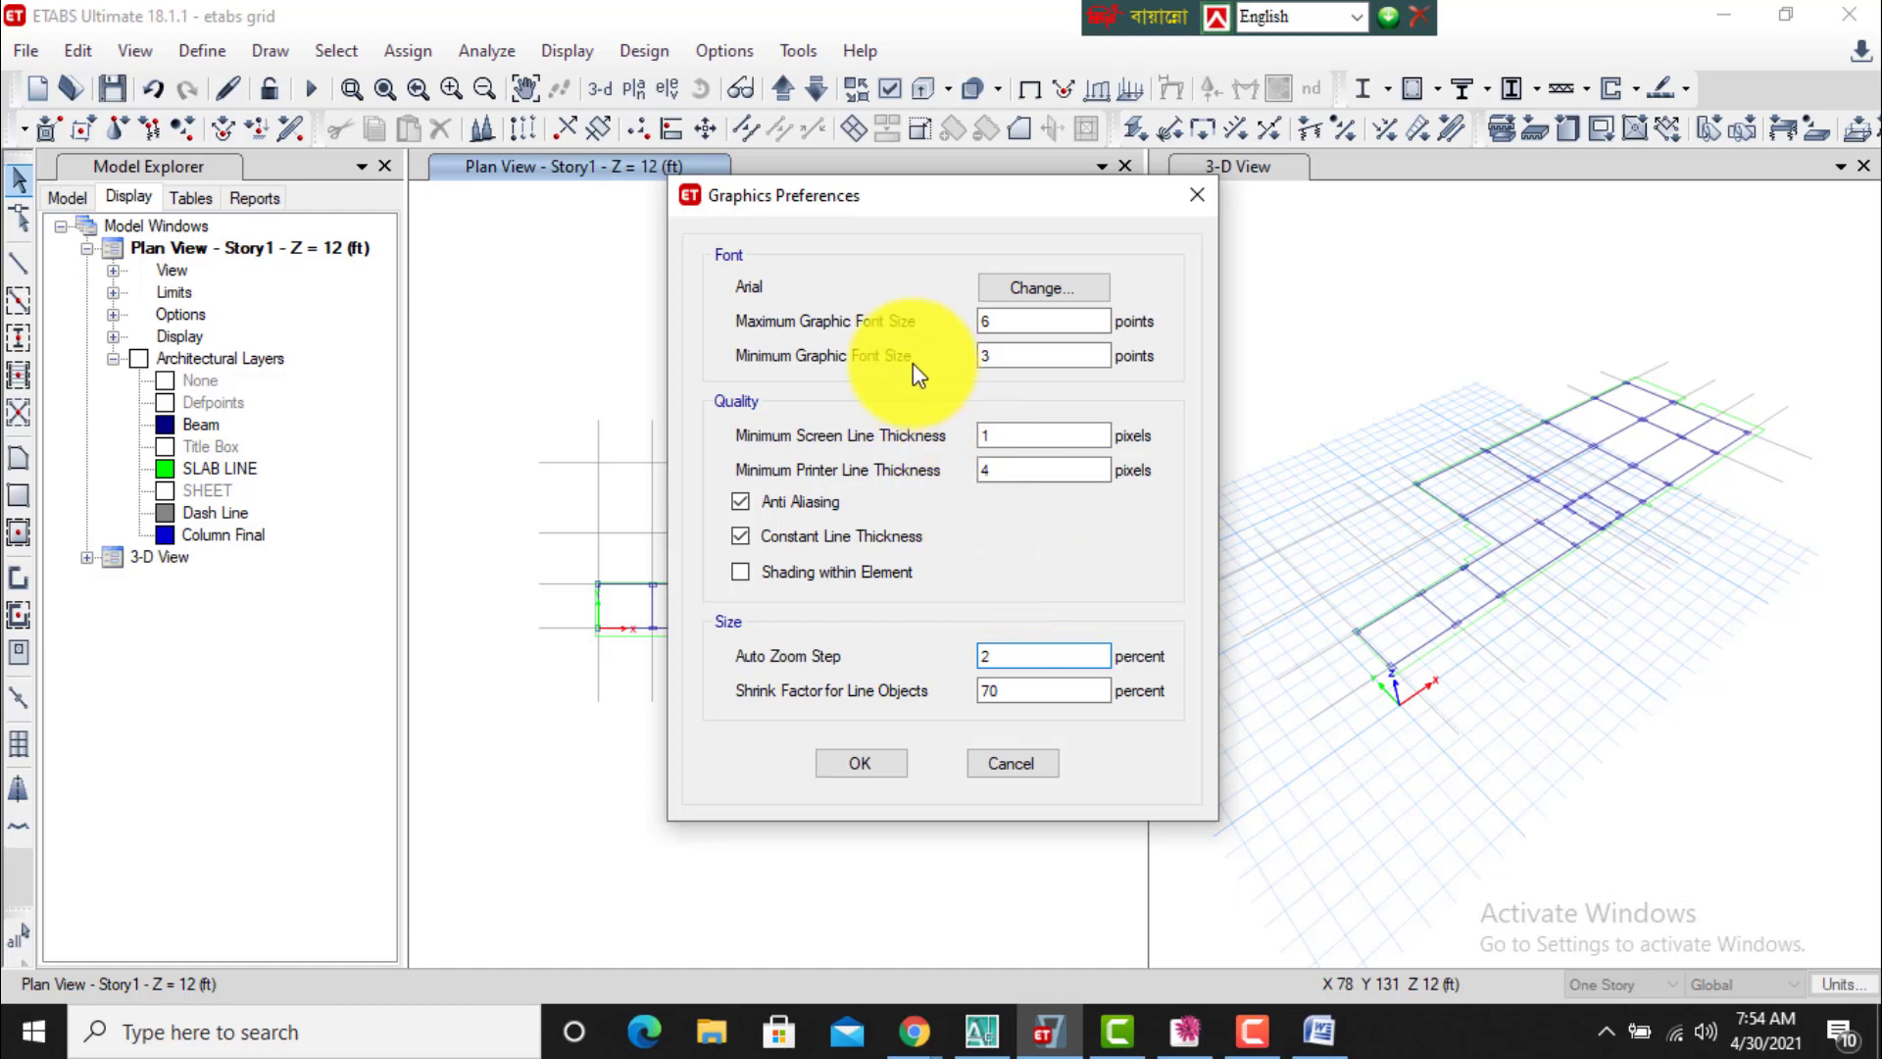
click(841, 765)
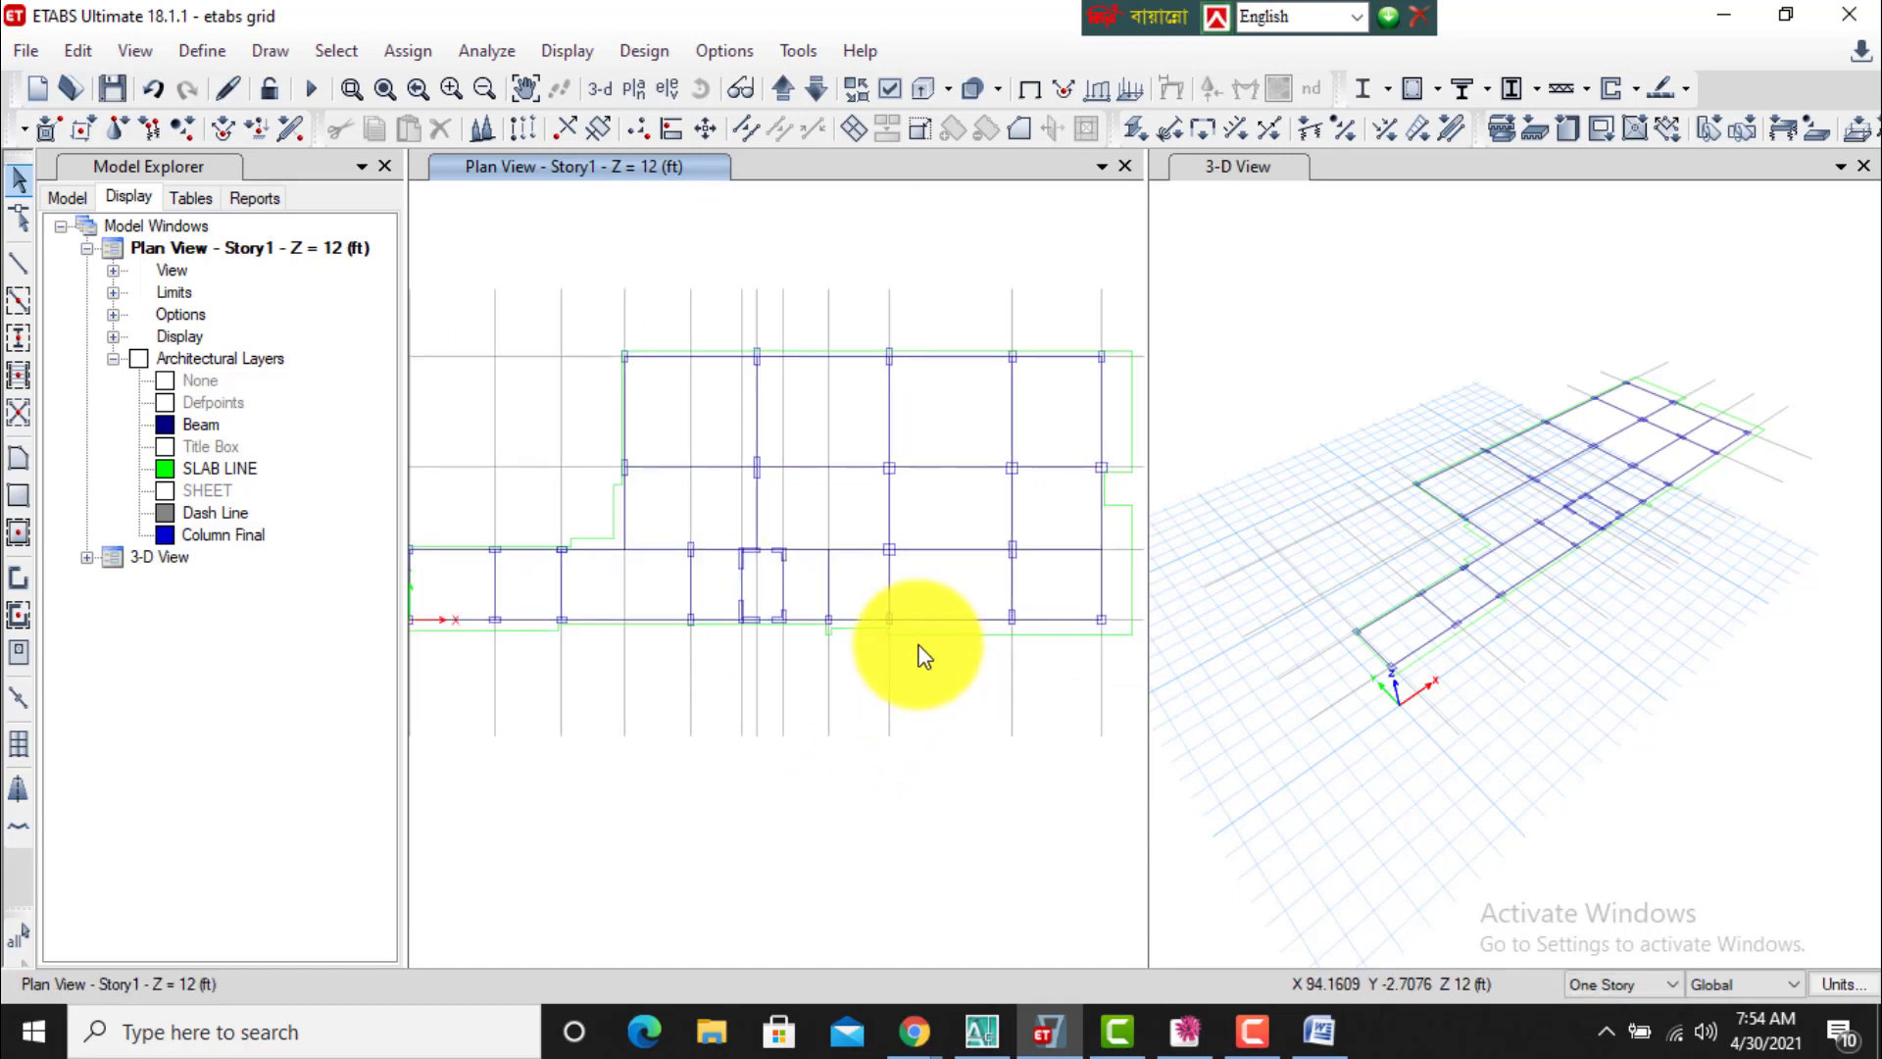
scroll(1055, 588, up, 1)
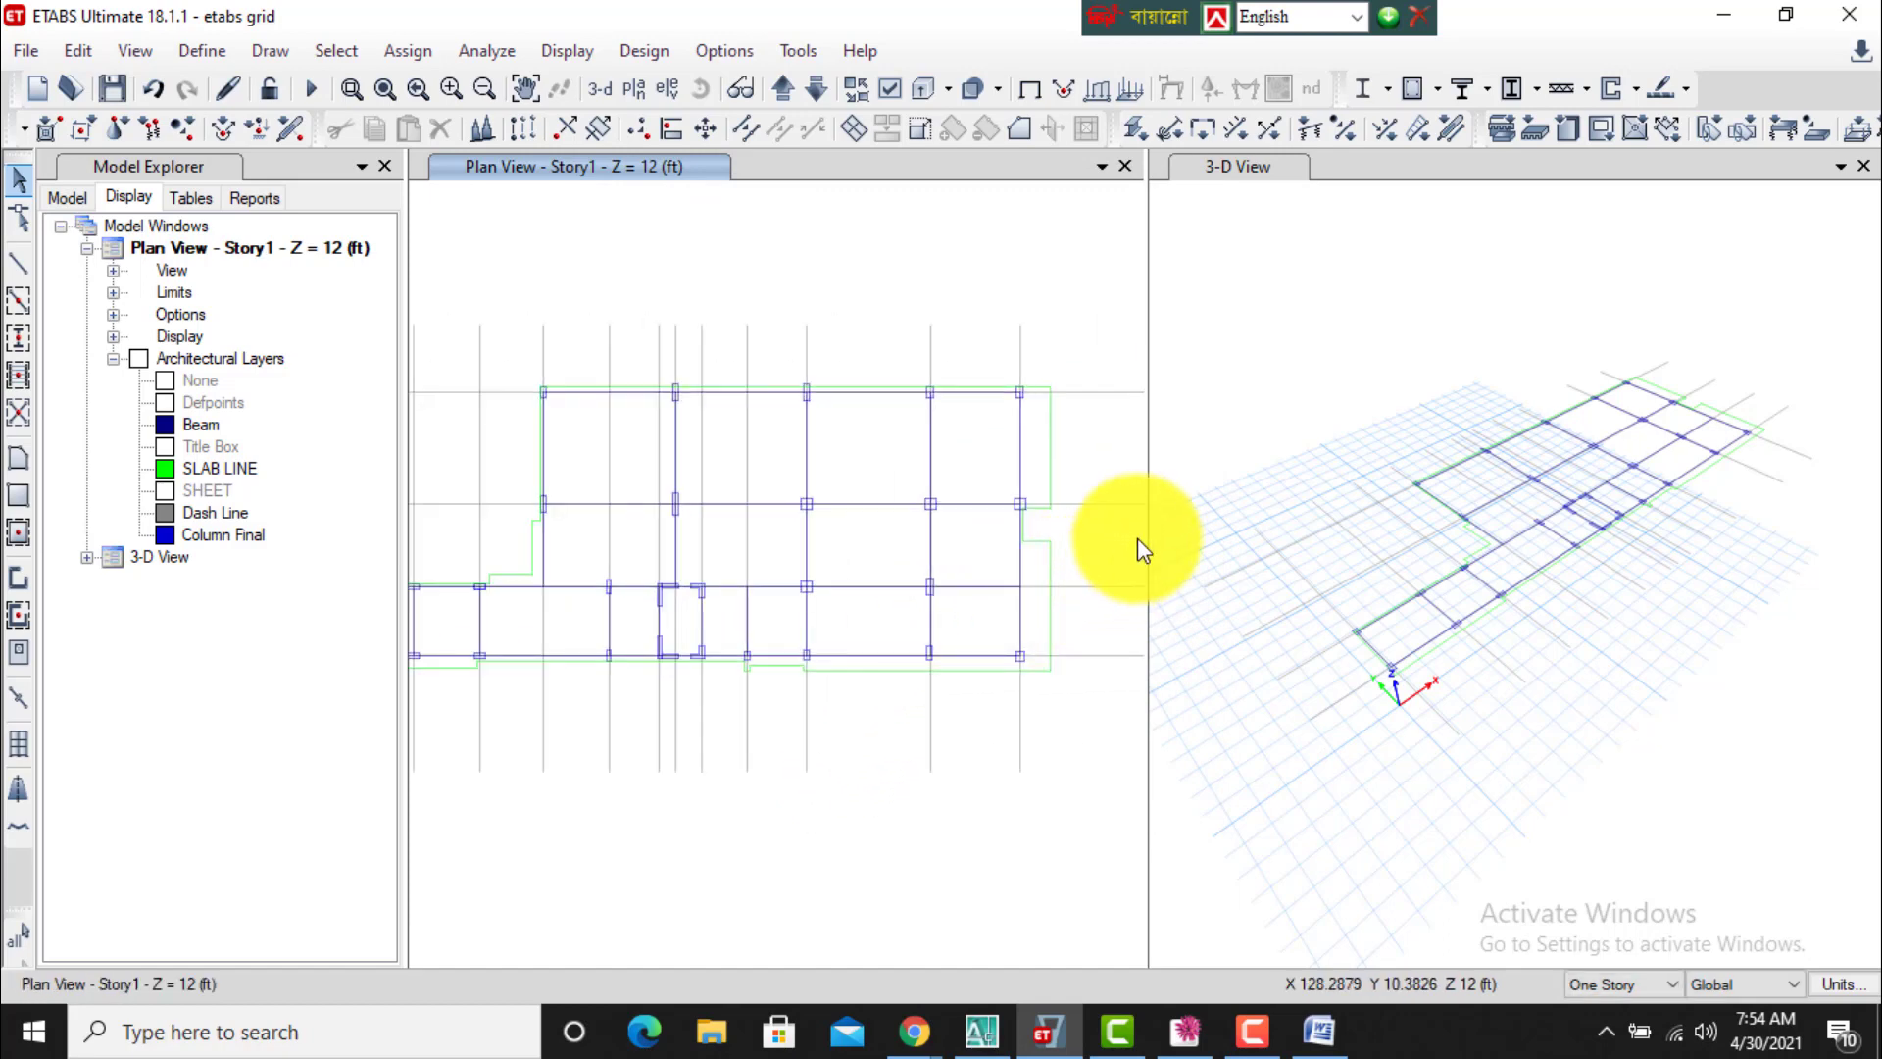
scroll(1137, 538, up, 1)
Widen the Story1 plan view at the expense of the 3-D view, and inspect the plan's columns and slab edge.
drag(1149, 527, 1193, 528)
click(1425, 513)
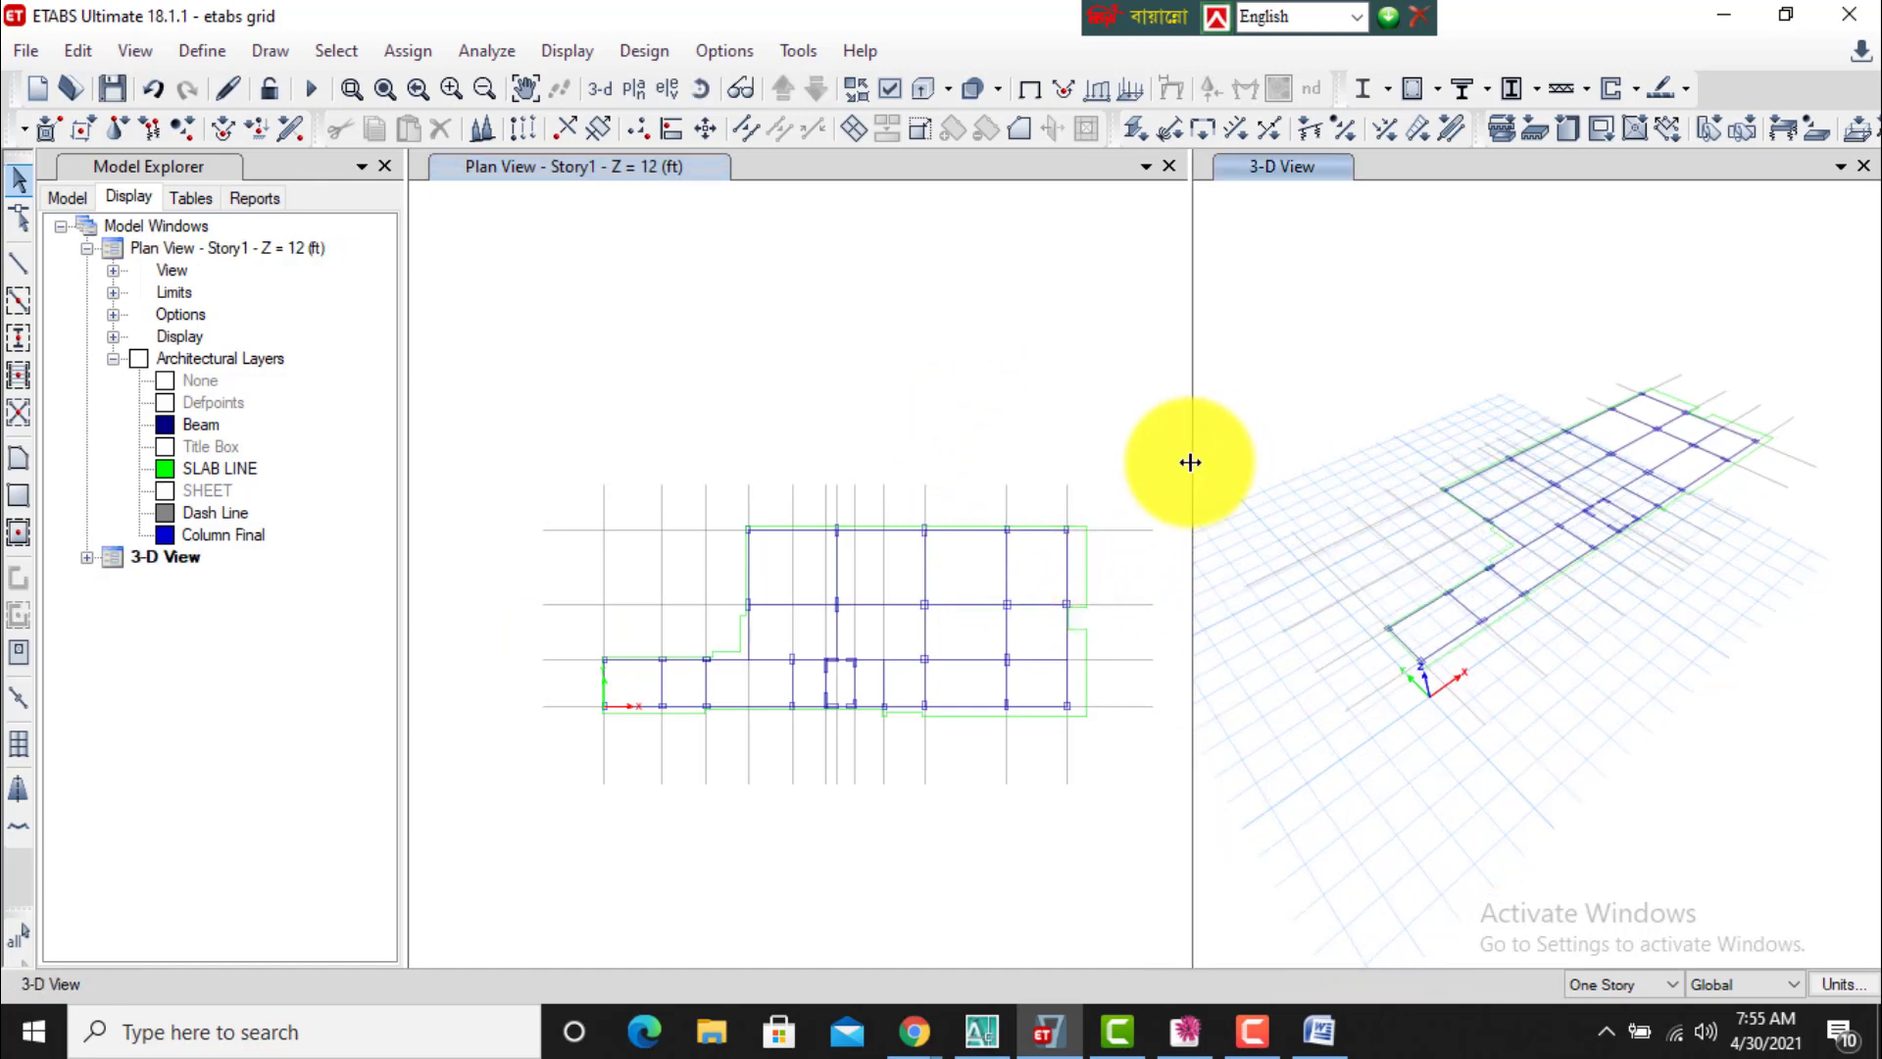
drag(1191, 463, 1433, 462)
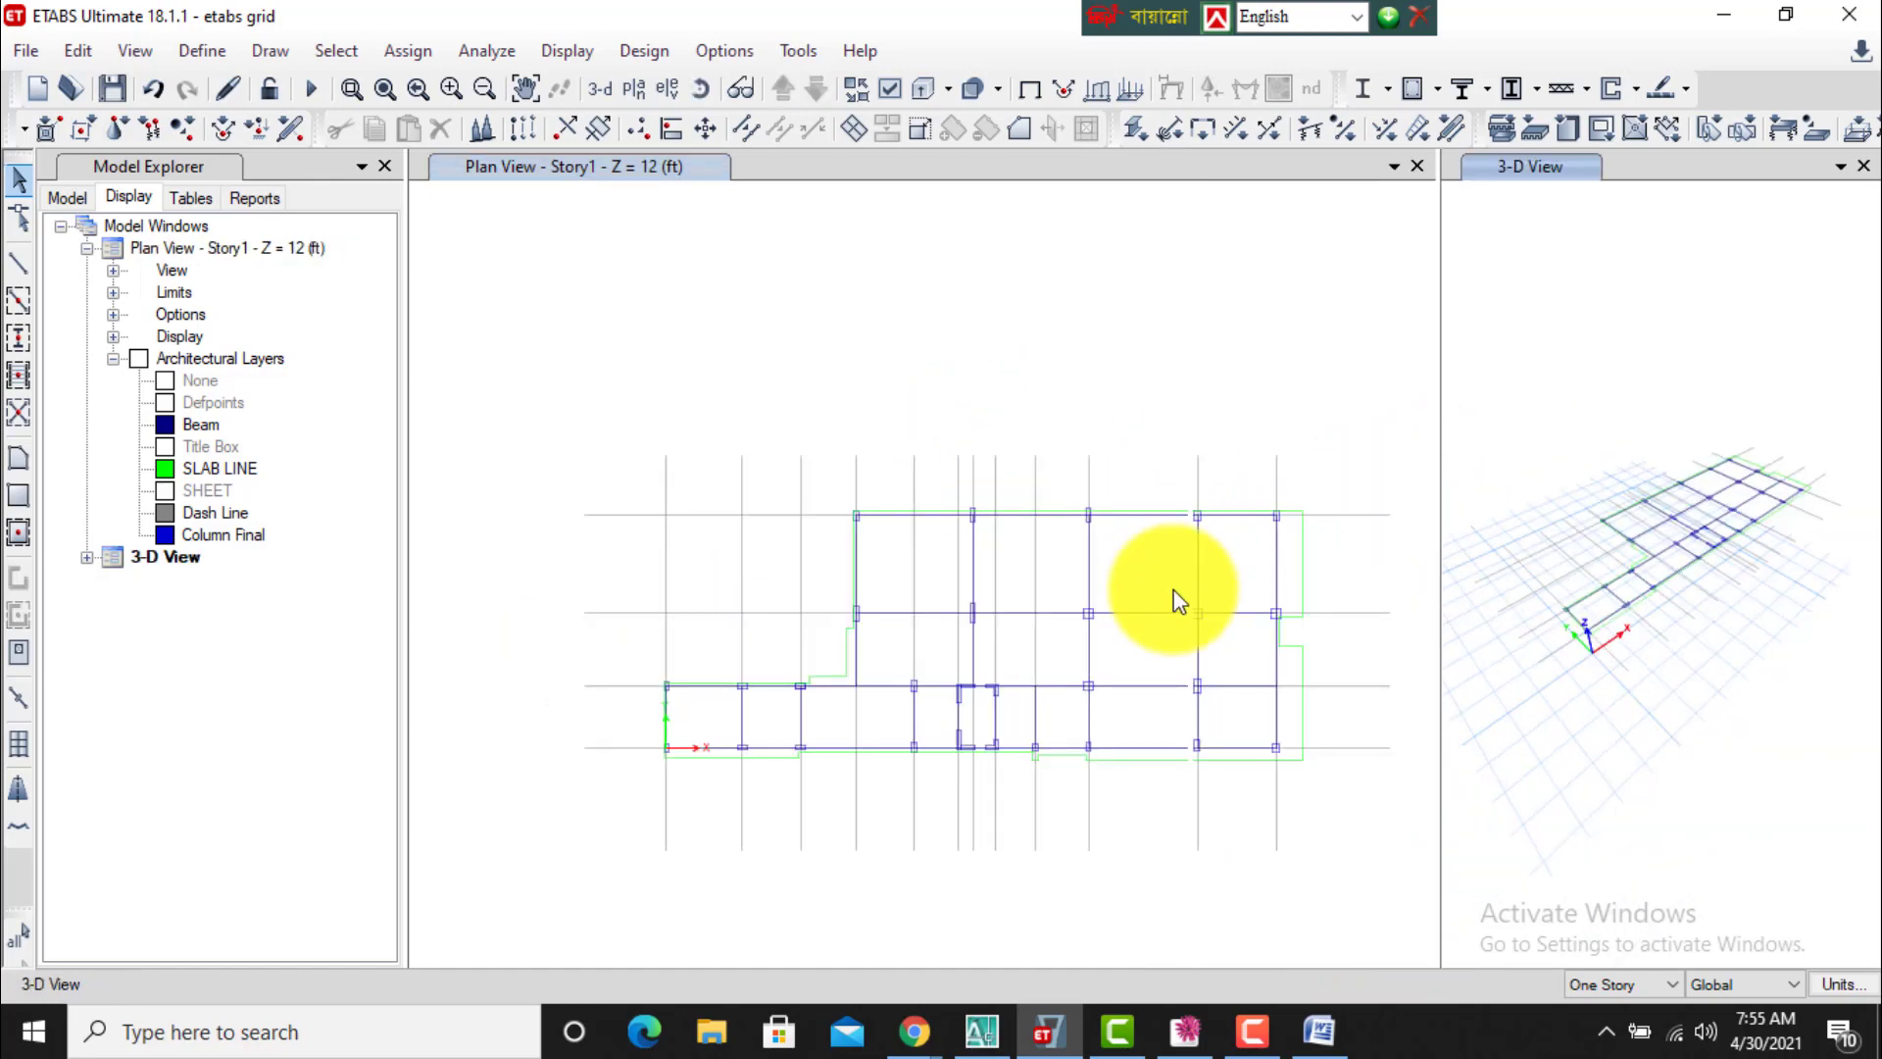
click(1120, 468)
scroll(1374, 563, up, 2)
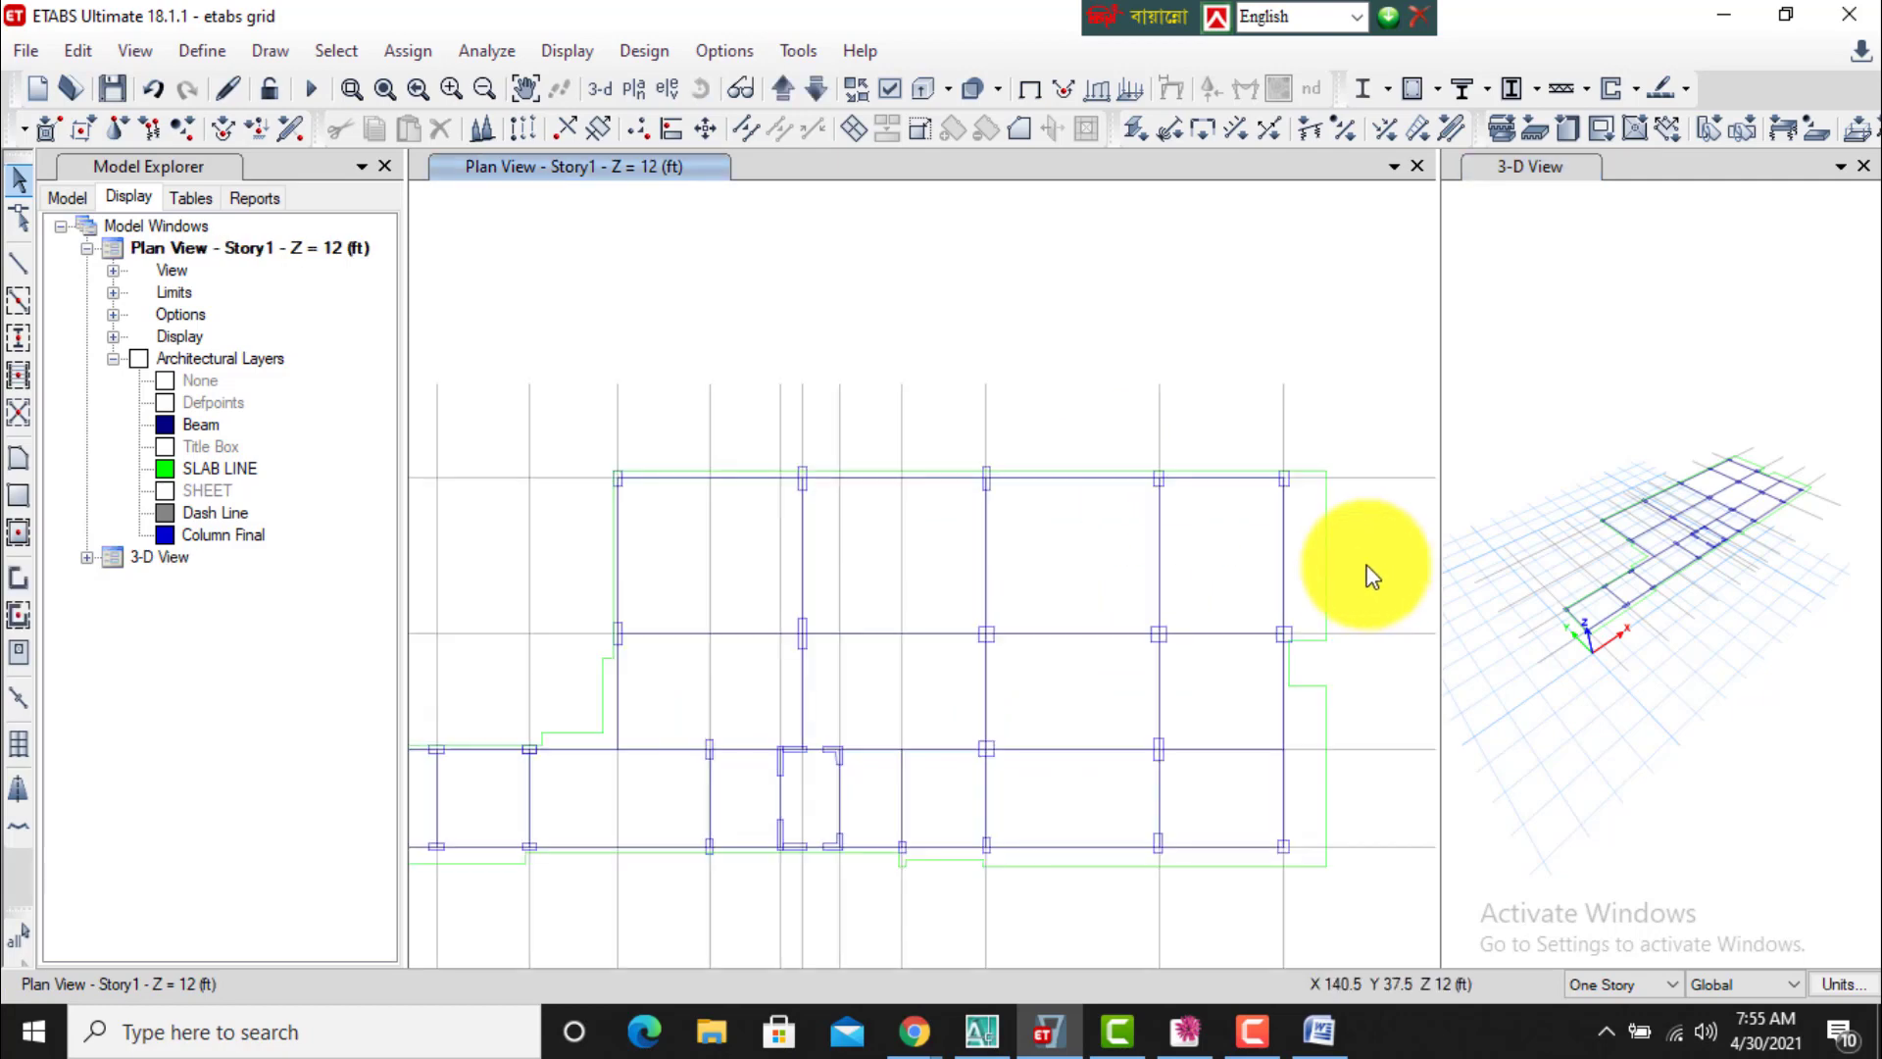
scroll(1335, 529, up, 1)
scroll(1333, 510, up, 2)
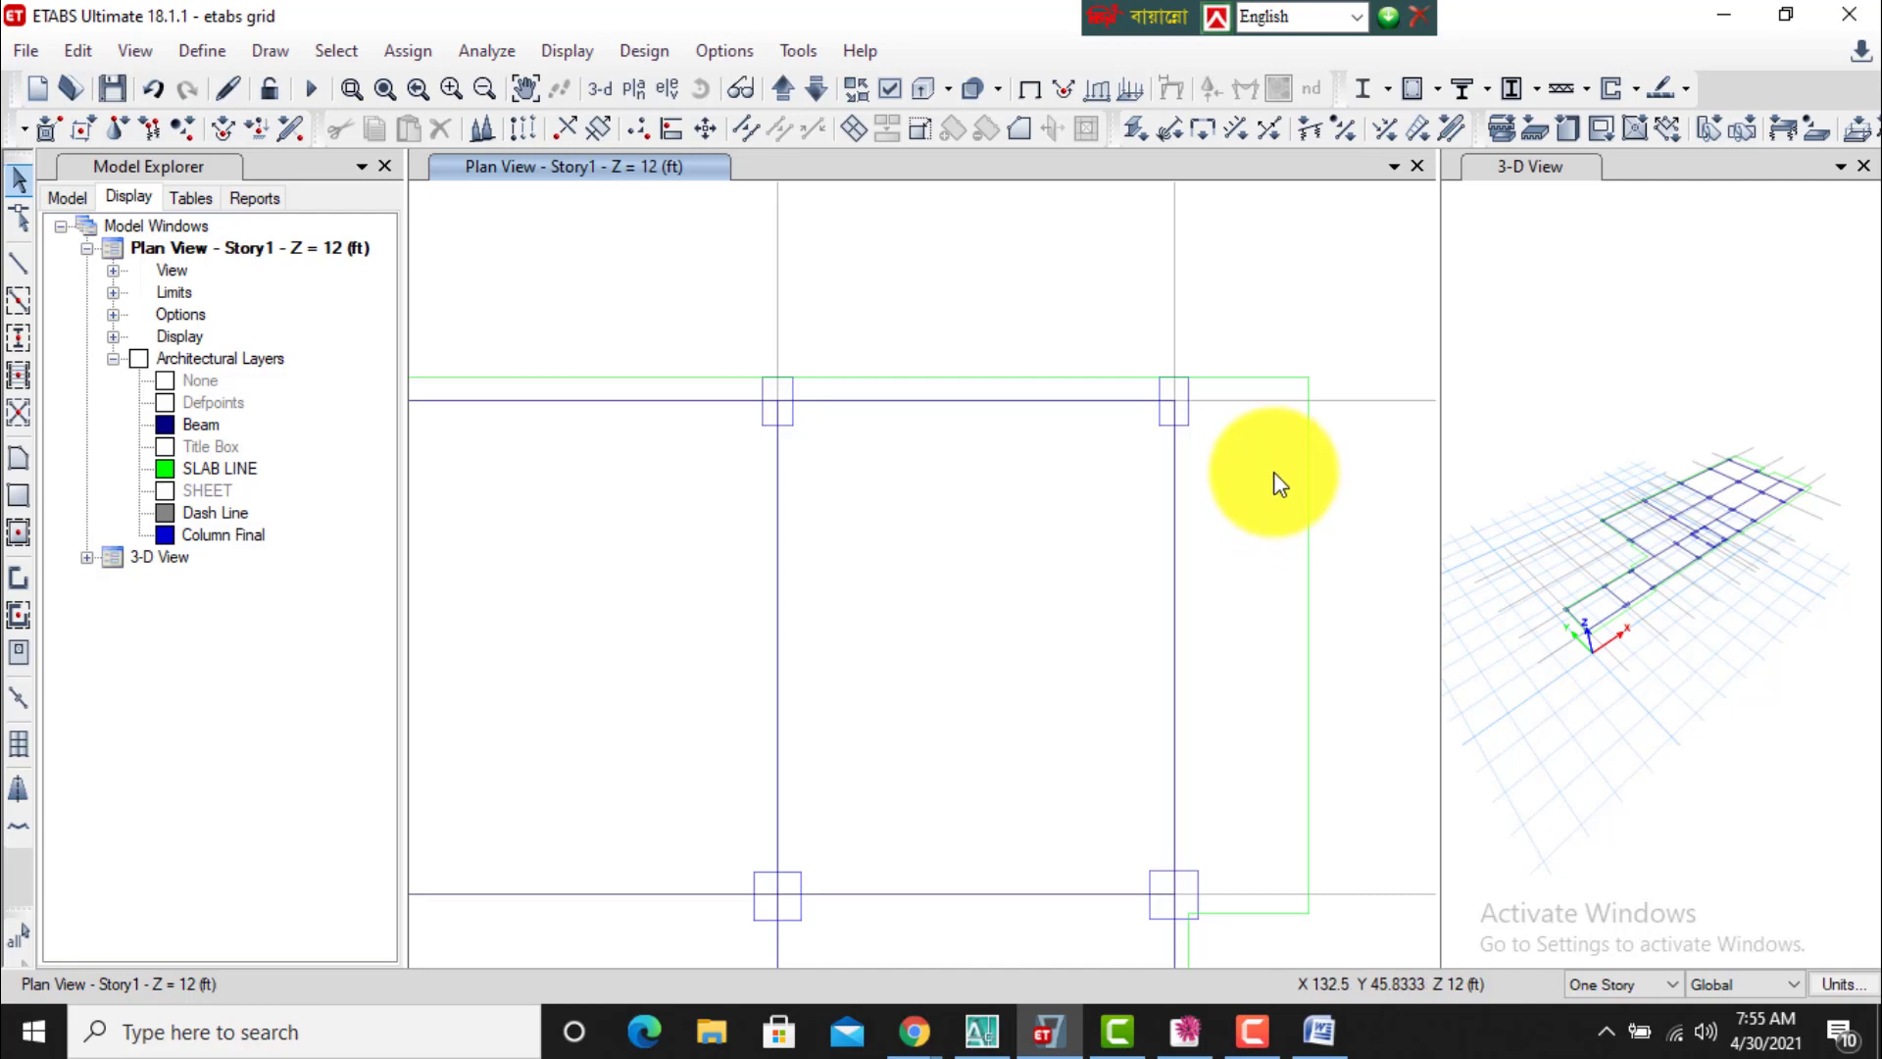
scroll(1176, 472, down, 2)
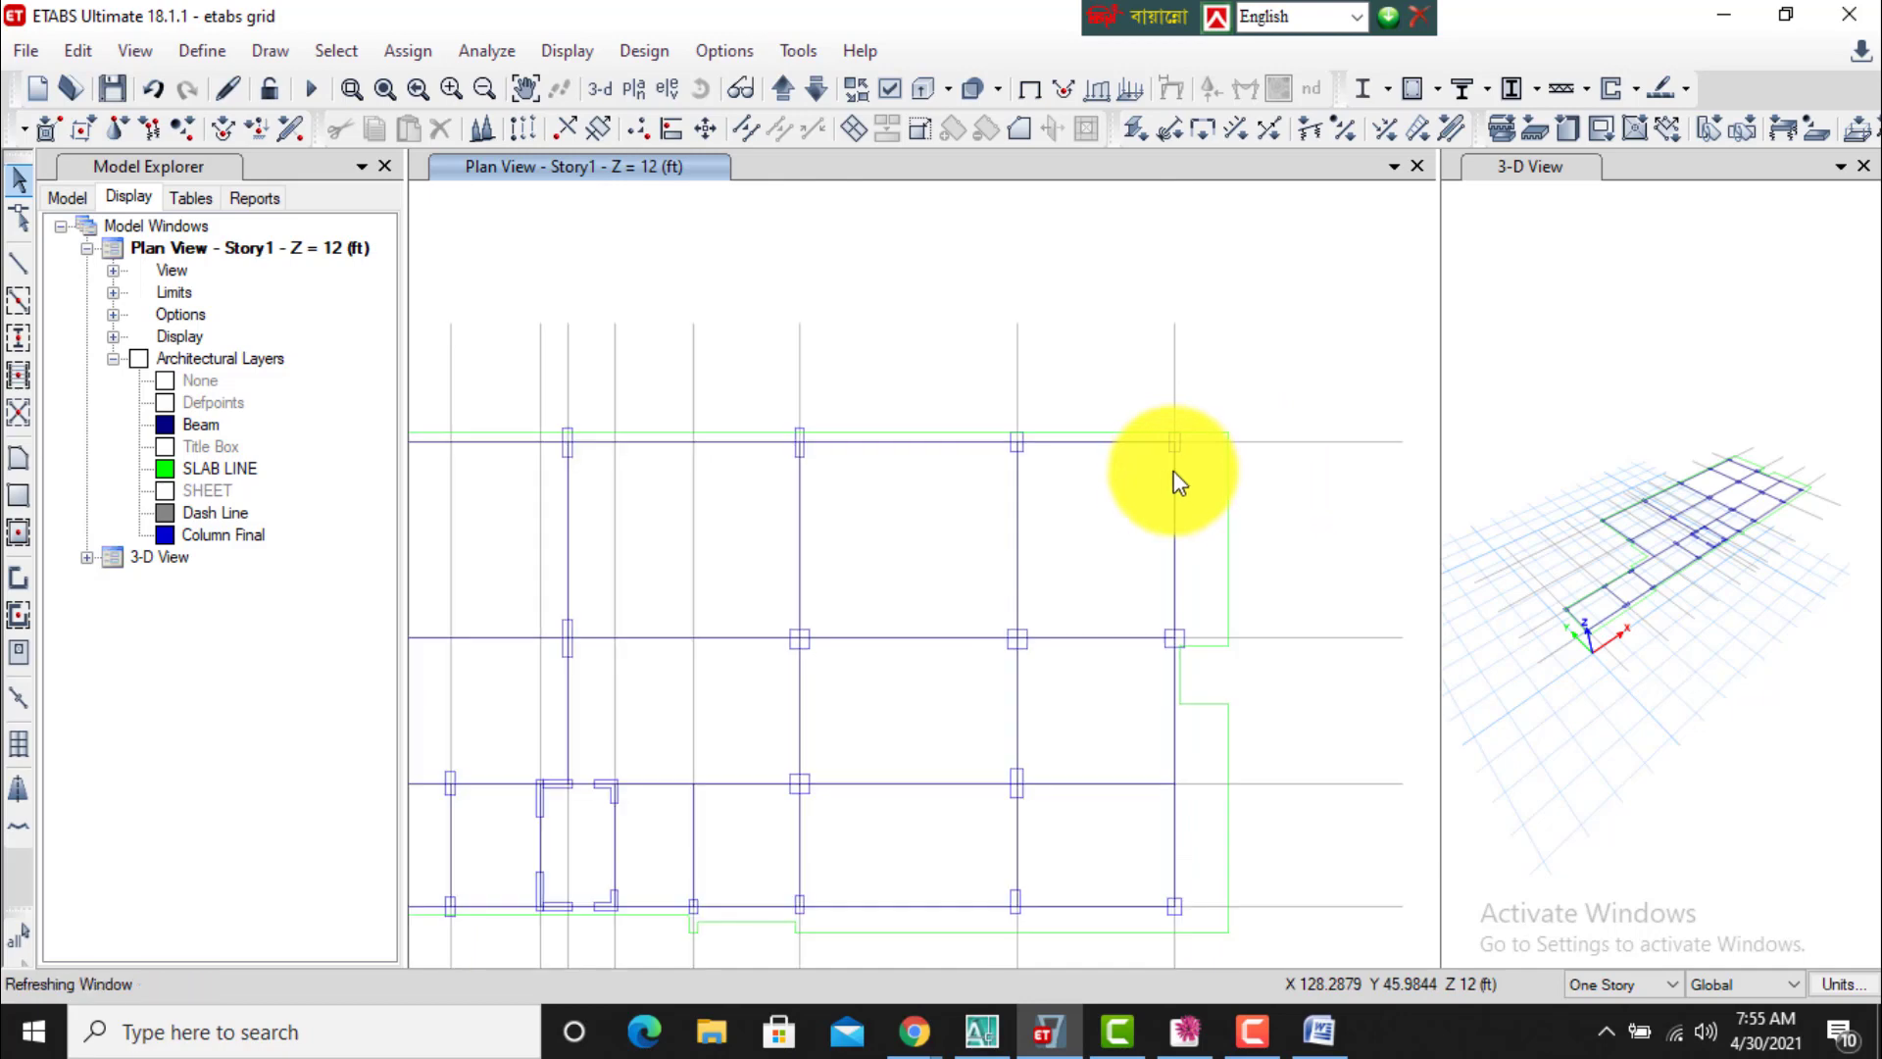
scroll(1104, 474, down, 1)
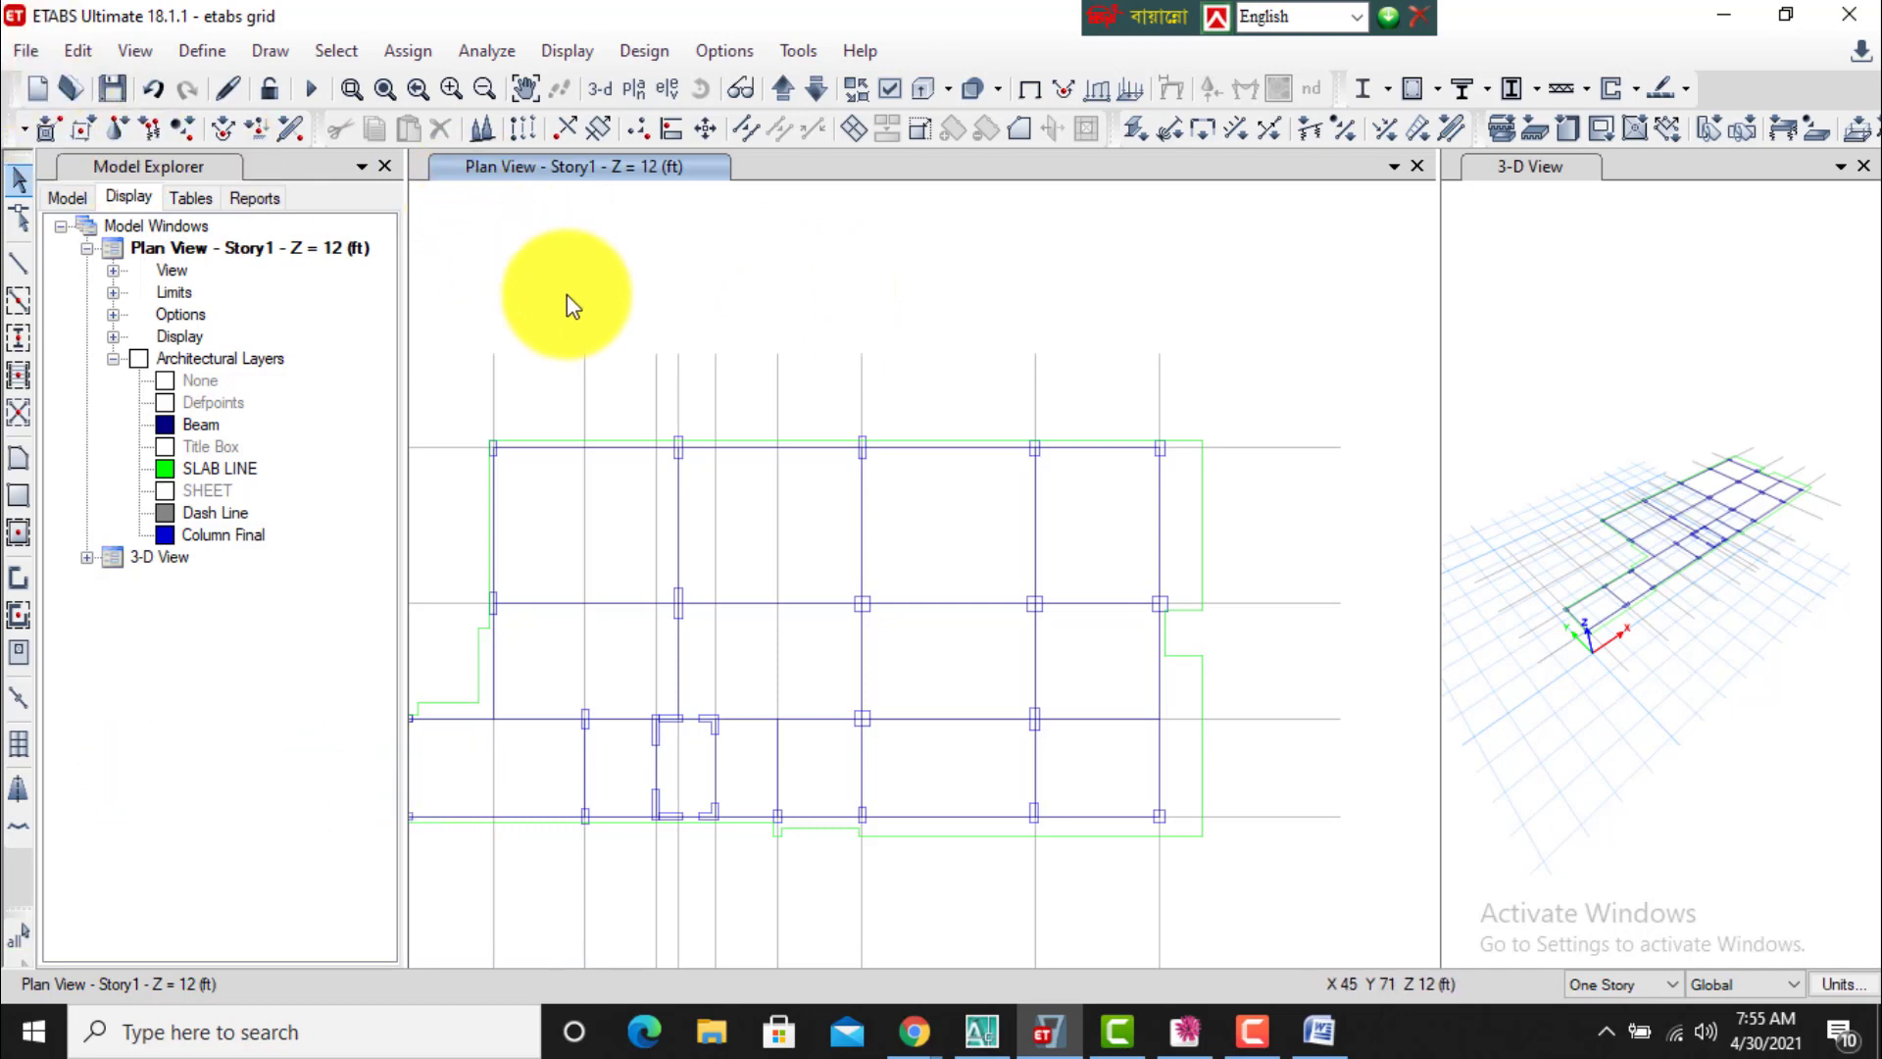
Open the story data from the grid editing settings and rename Story1 as GF and Story2 as 1F.
right_click(602, 270)
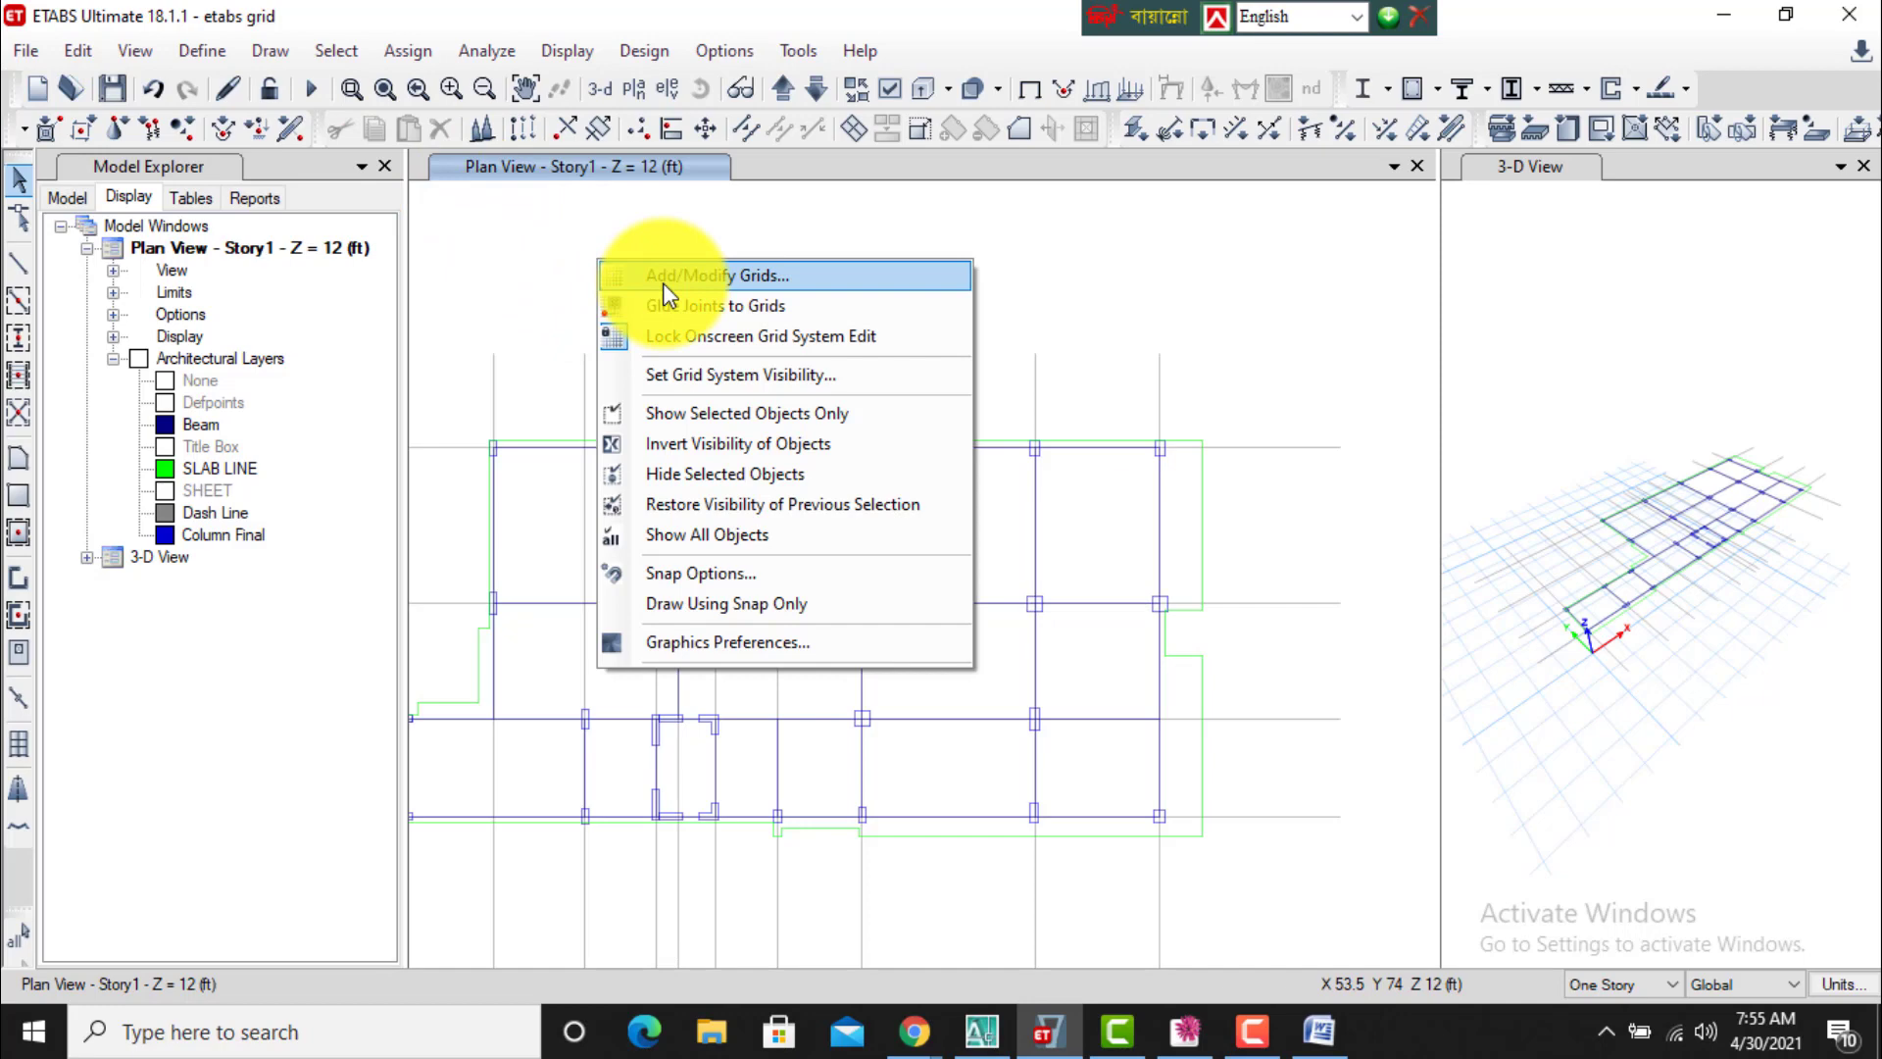
click(663, 281)
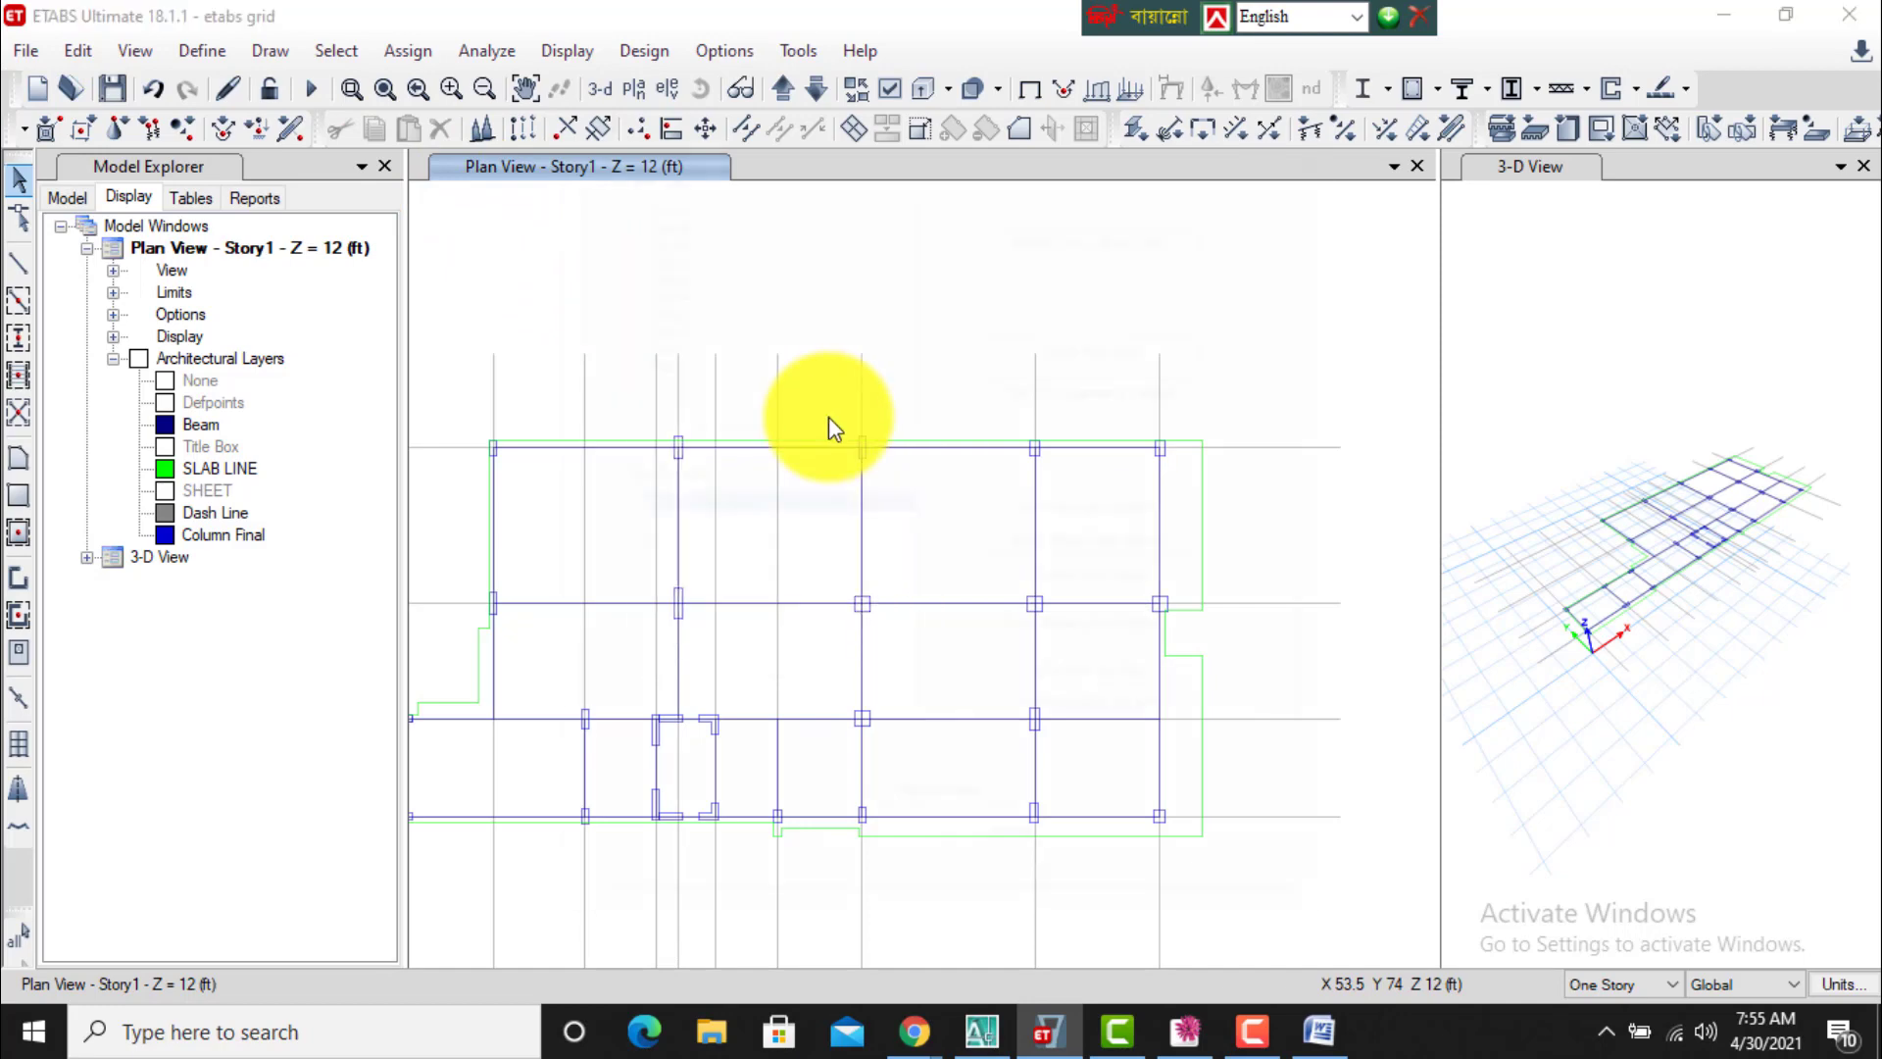
click(1121, 227)
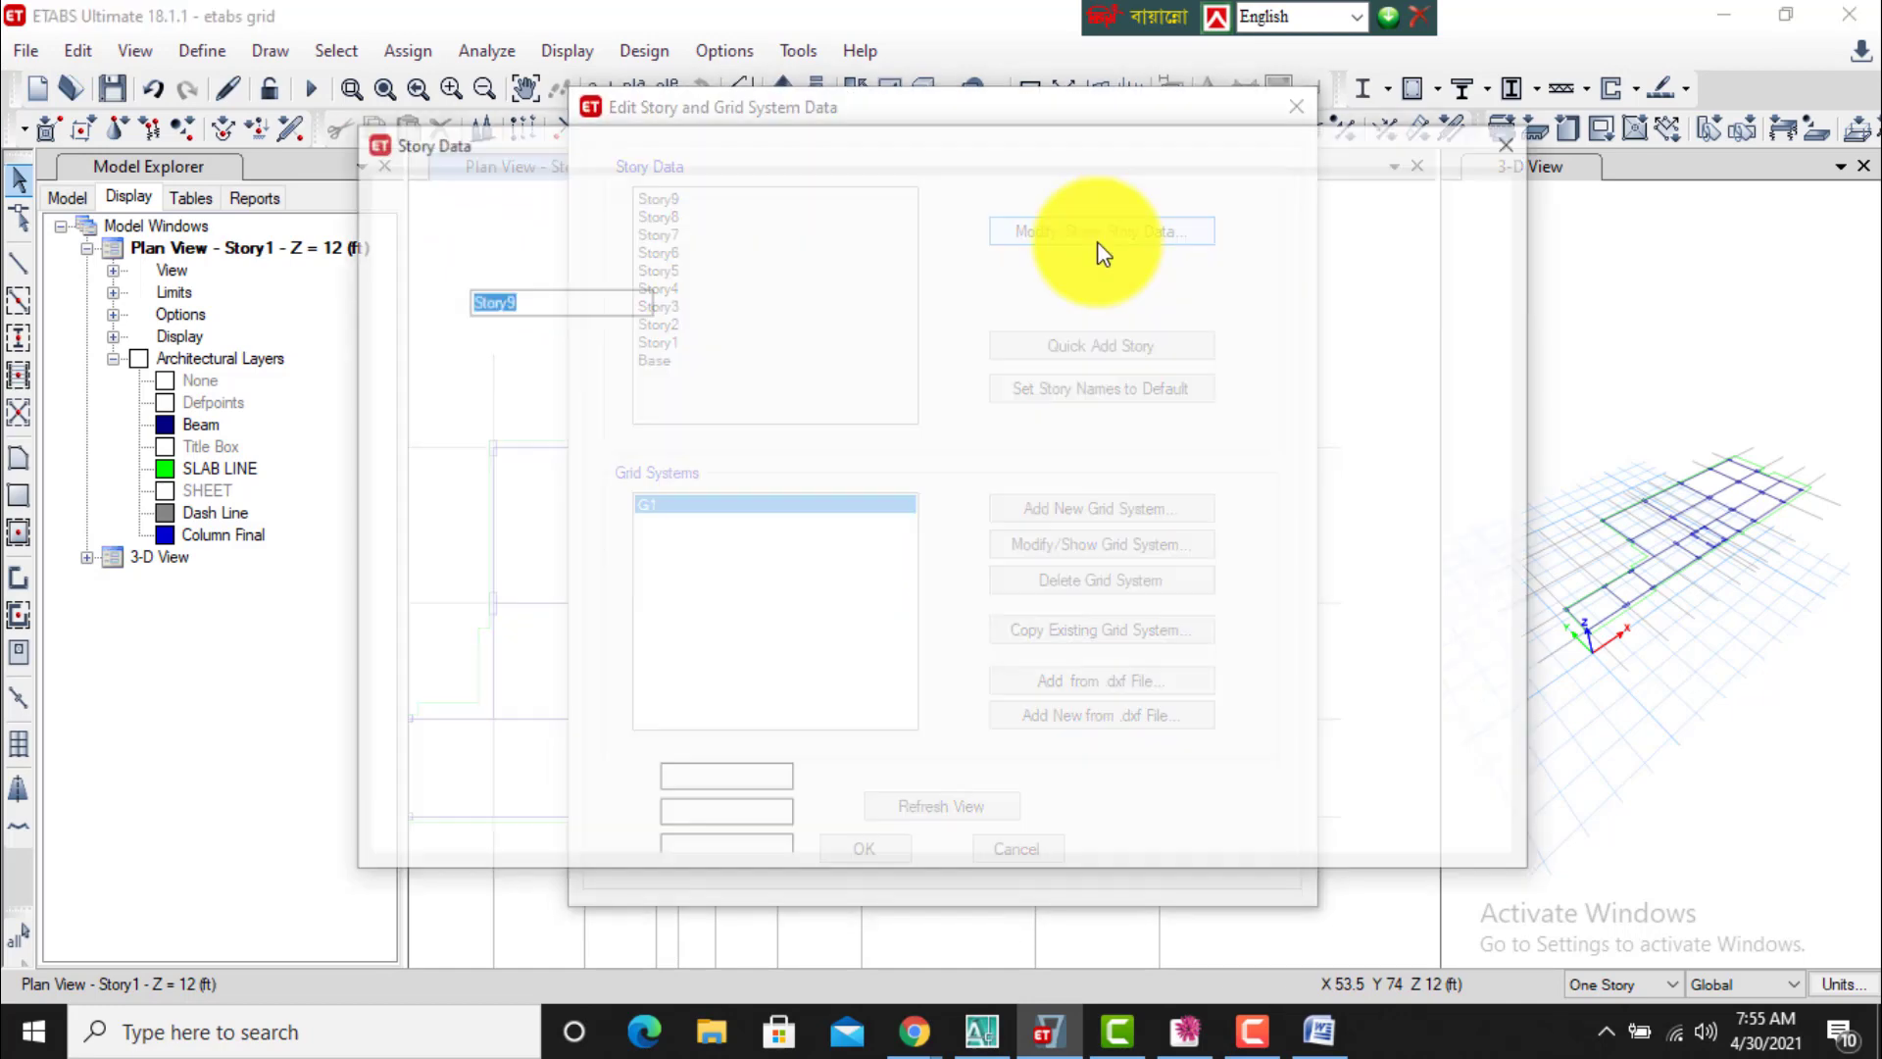
double_click(576, 542)
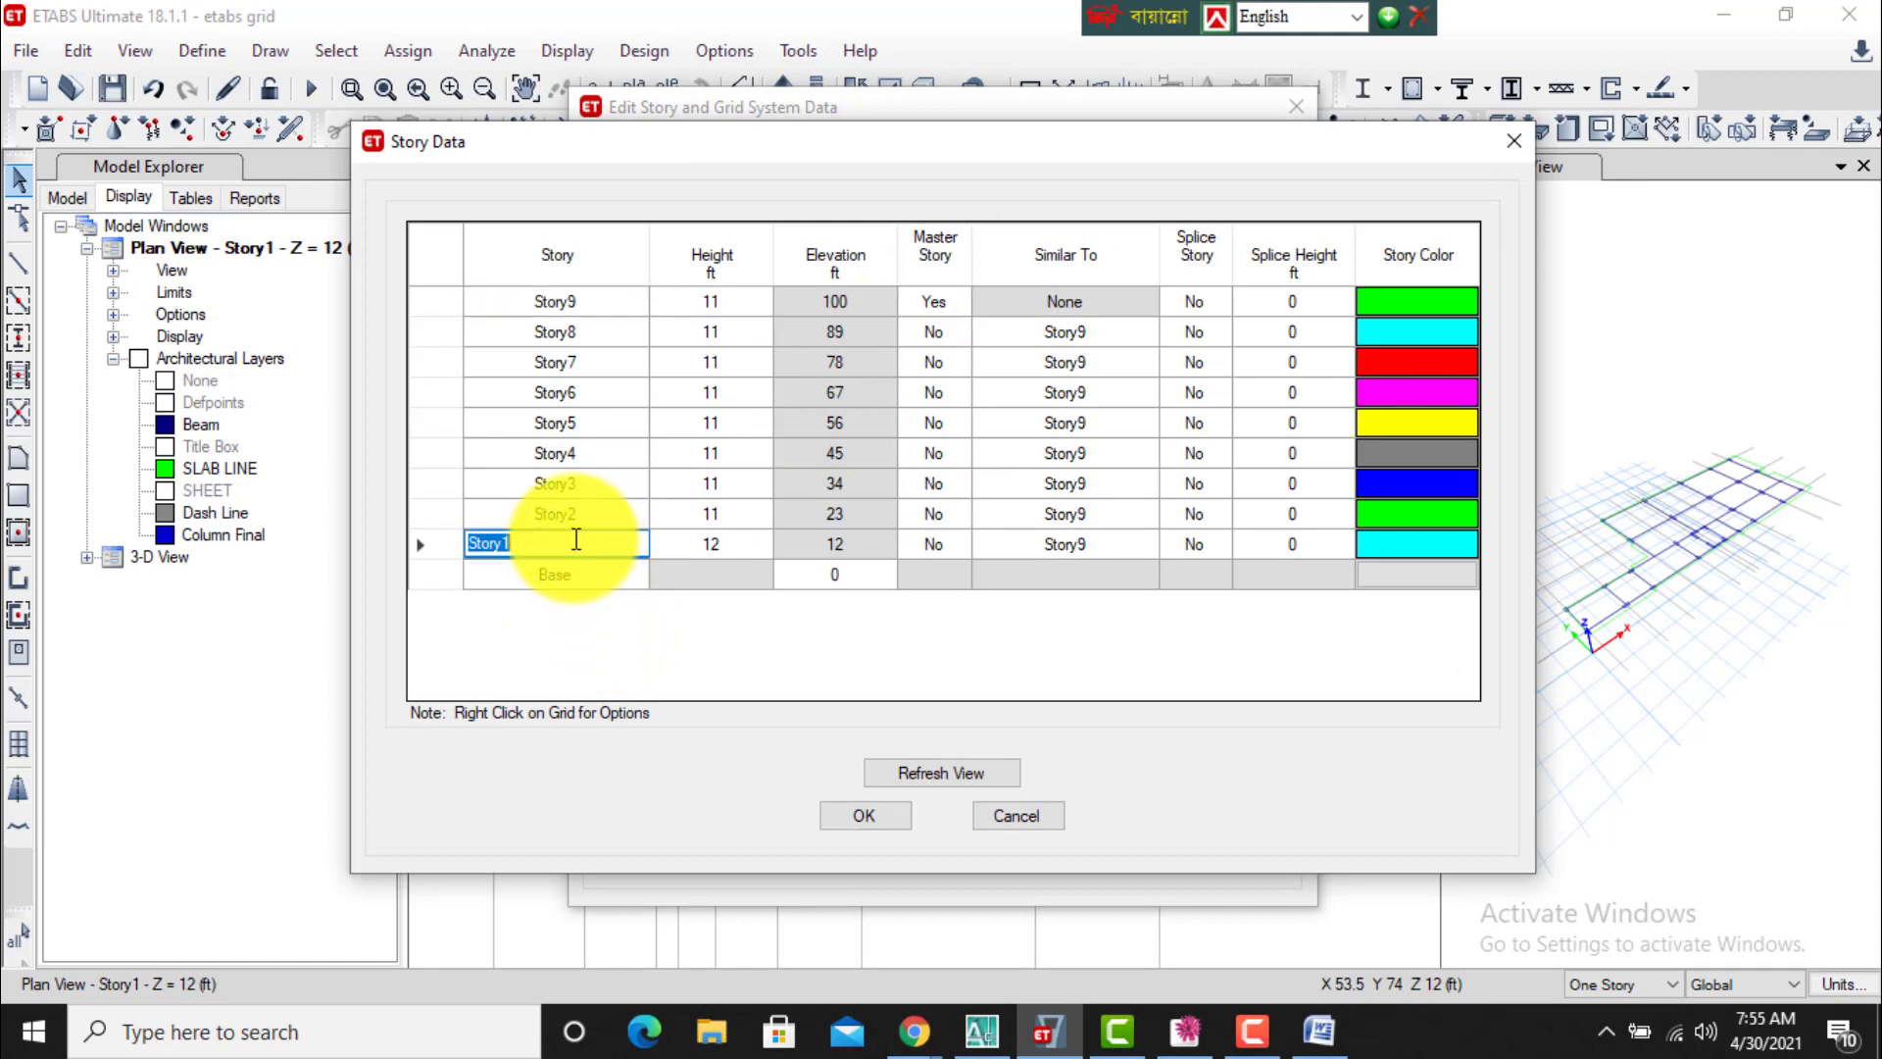
text(GF)
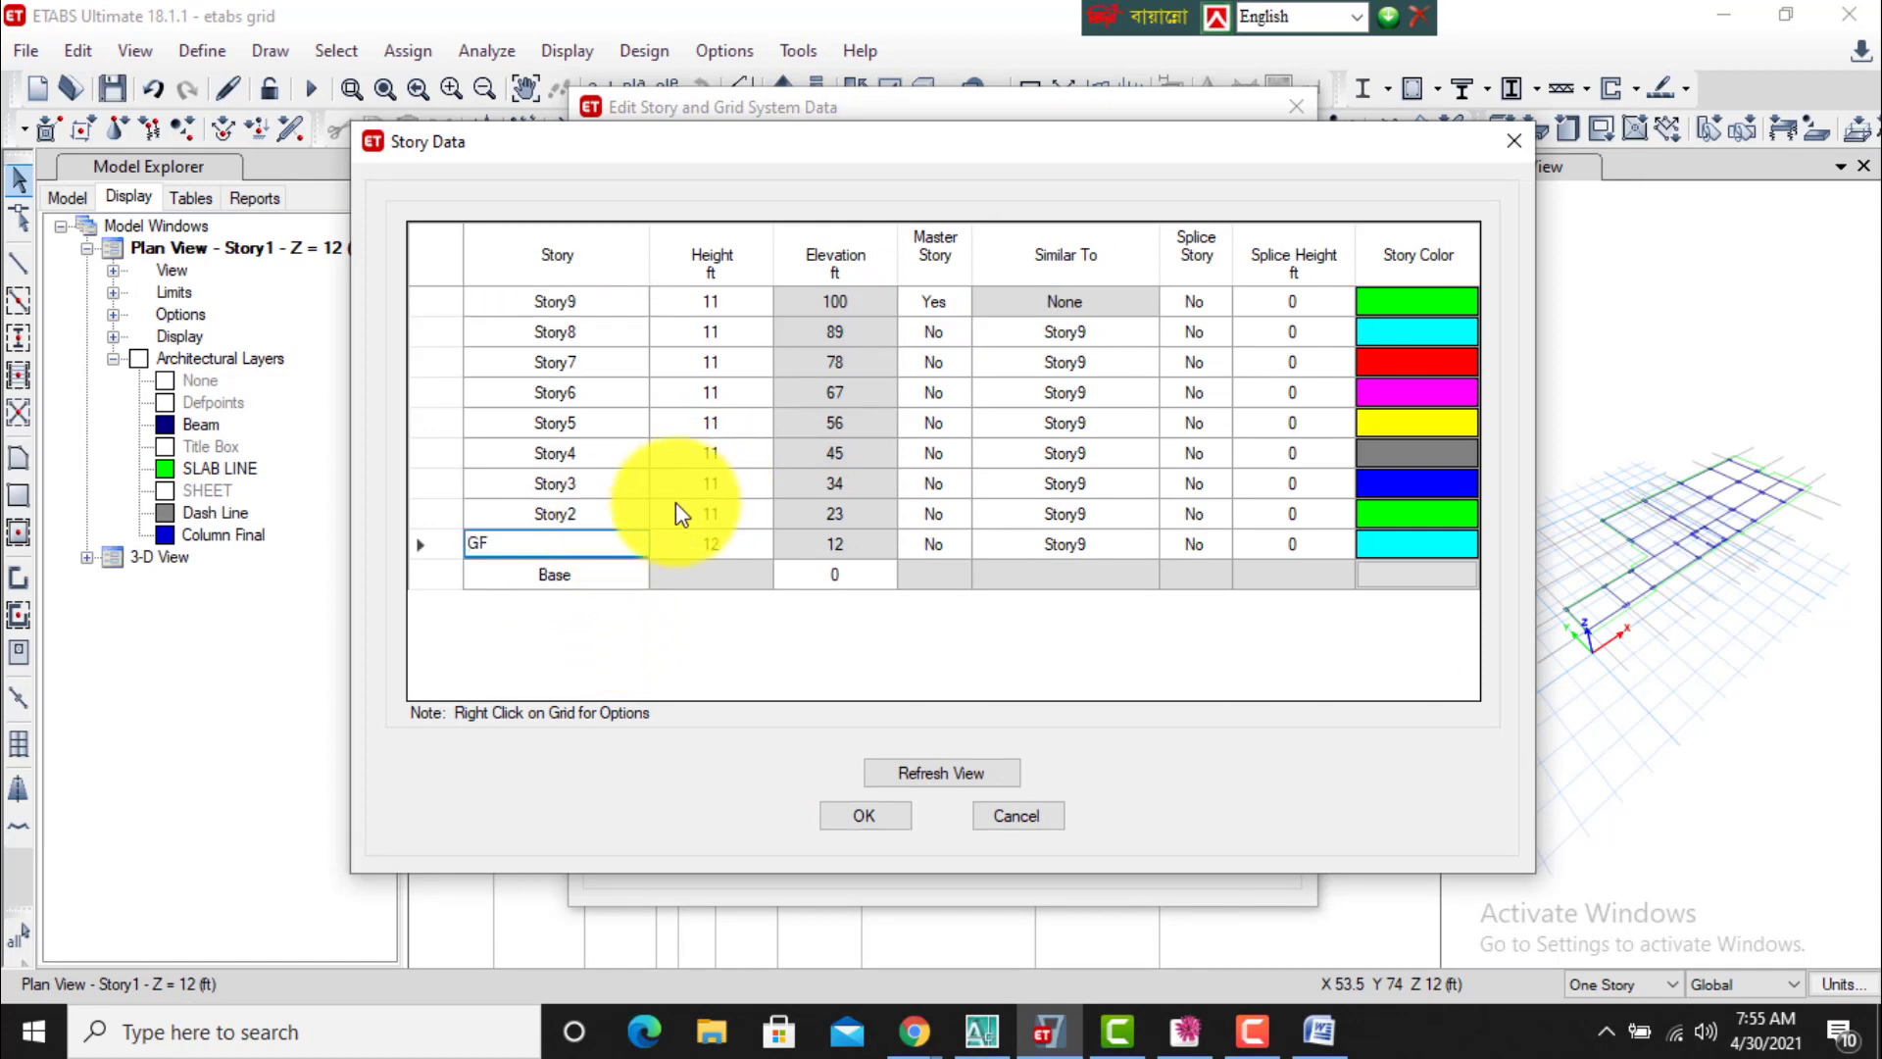
double_click(616, 517)
text(1F)
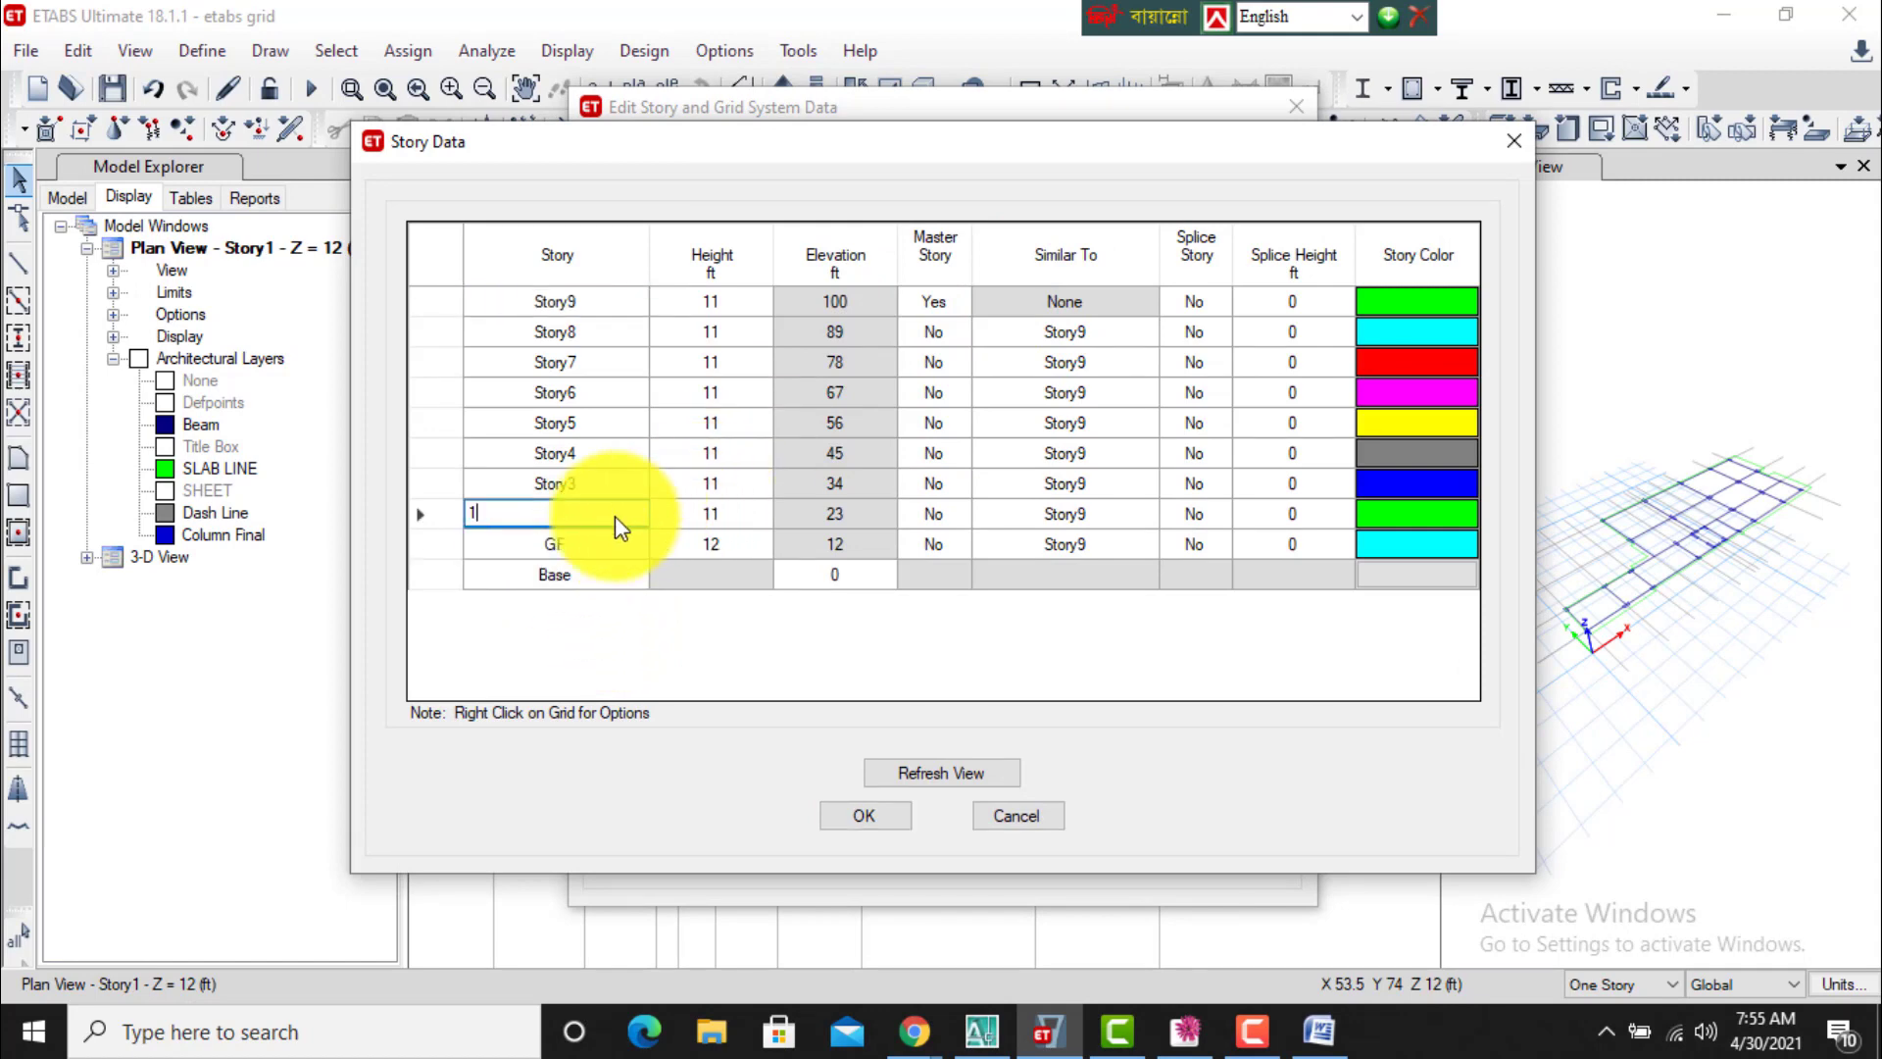
Rename Story3 as 2F, Story4 as 3F and Story5 as 4F in the story data.
double_click(645, 485)
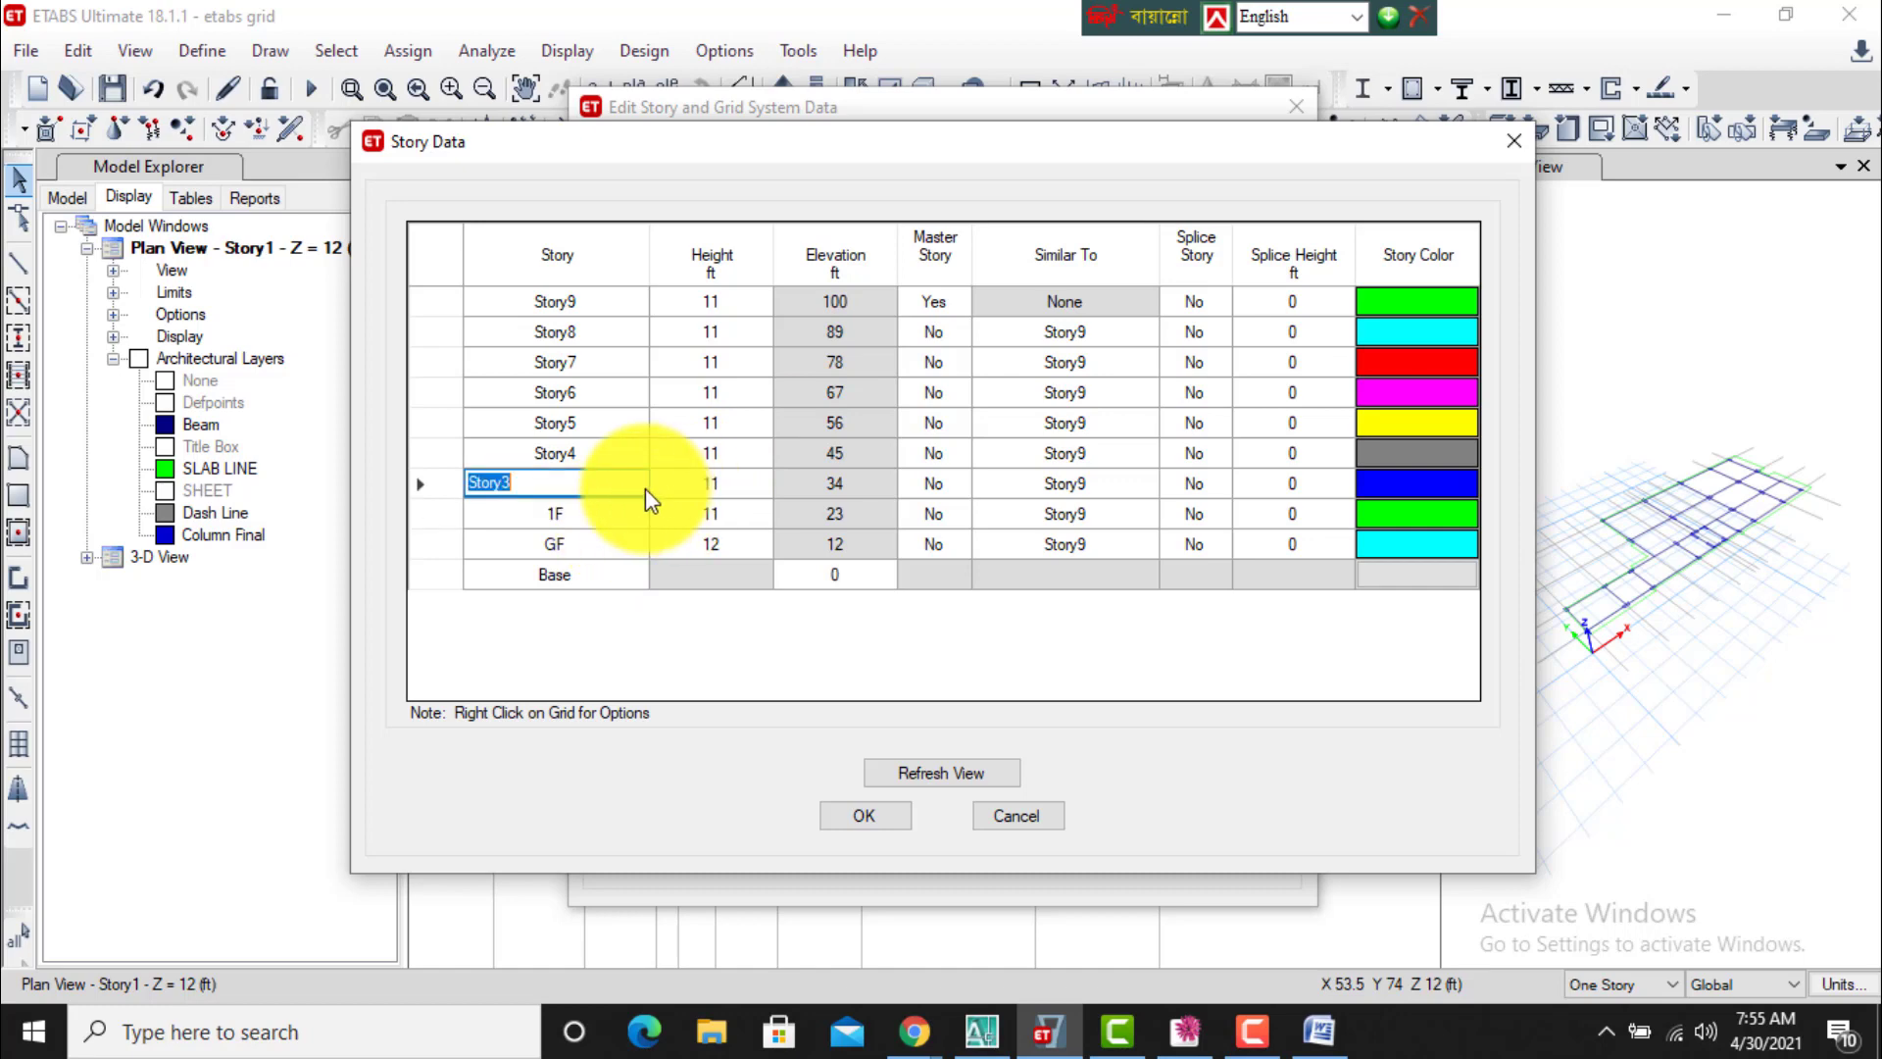
text(2F)
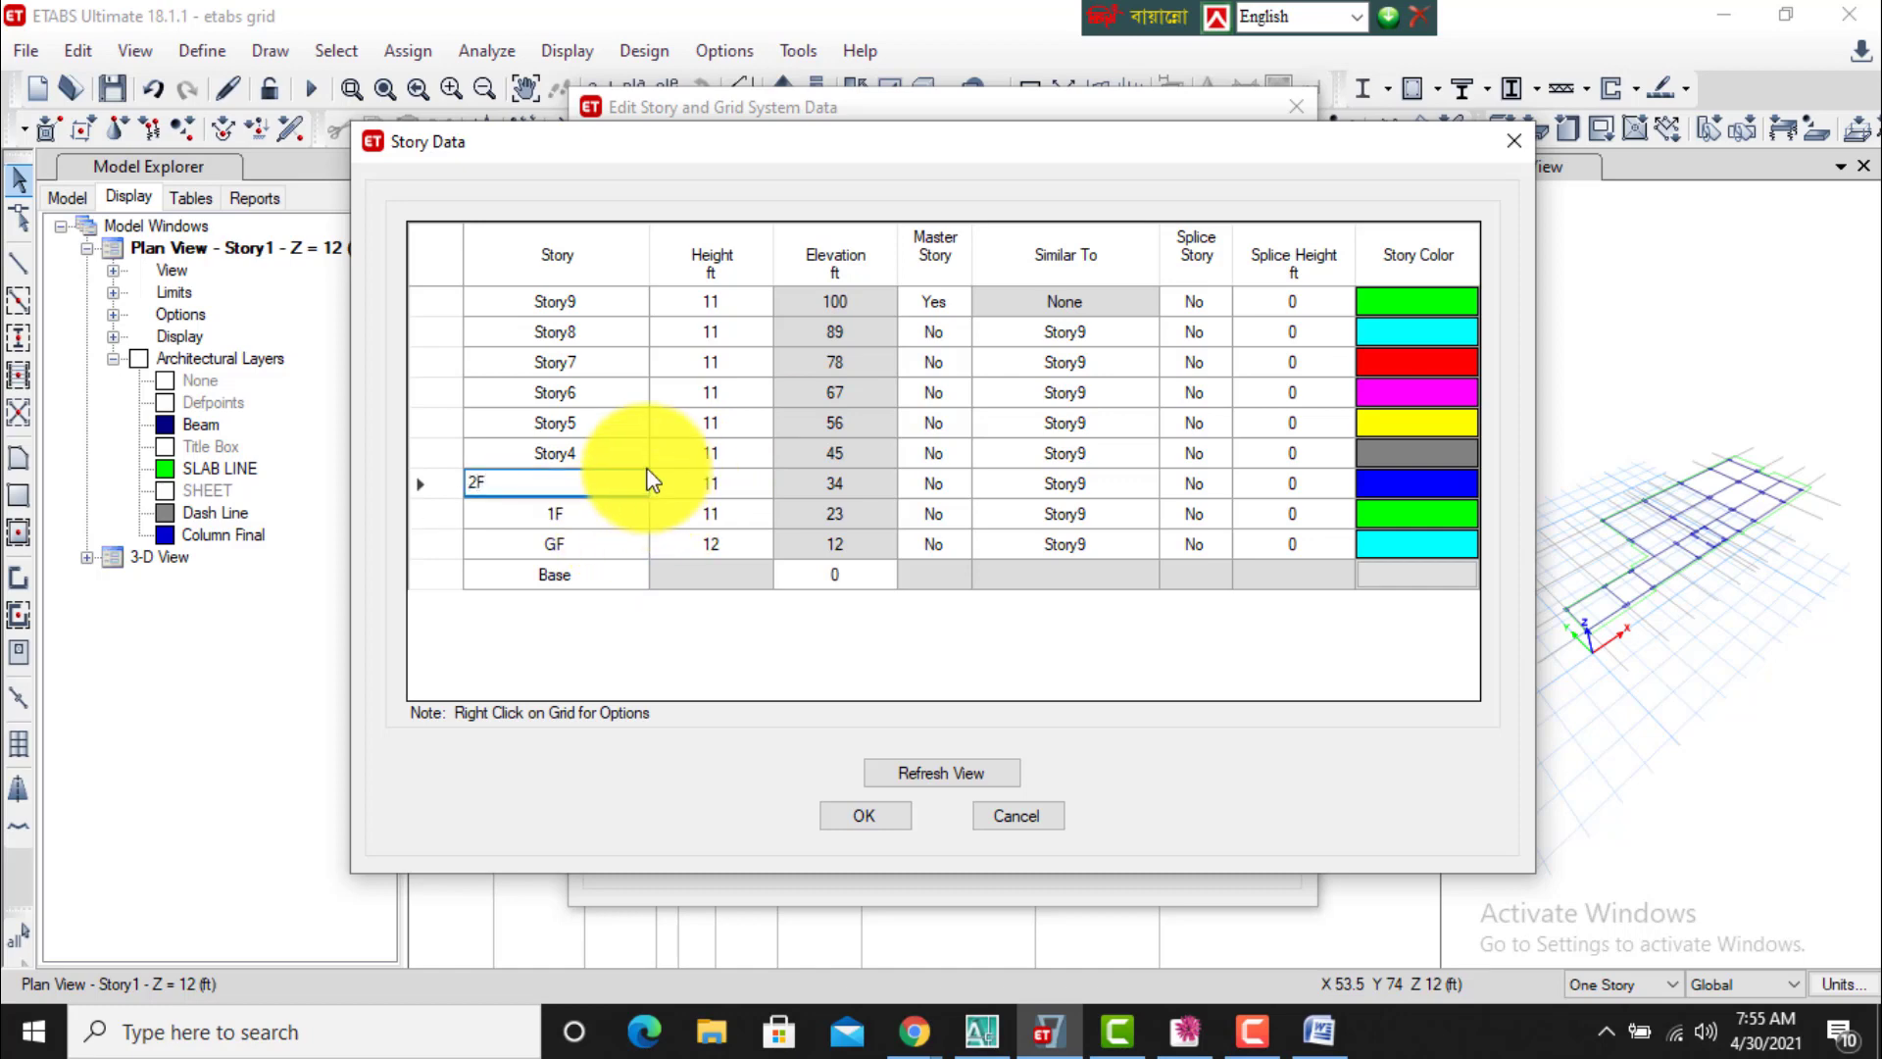
double_click(609, 455)
text(3F)
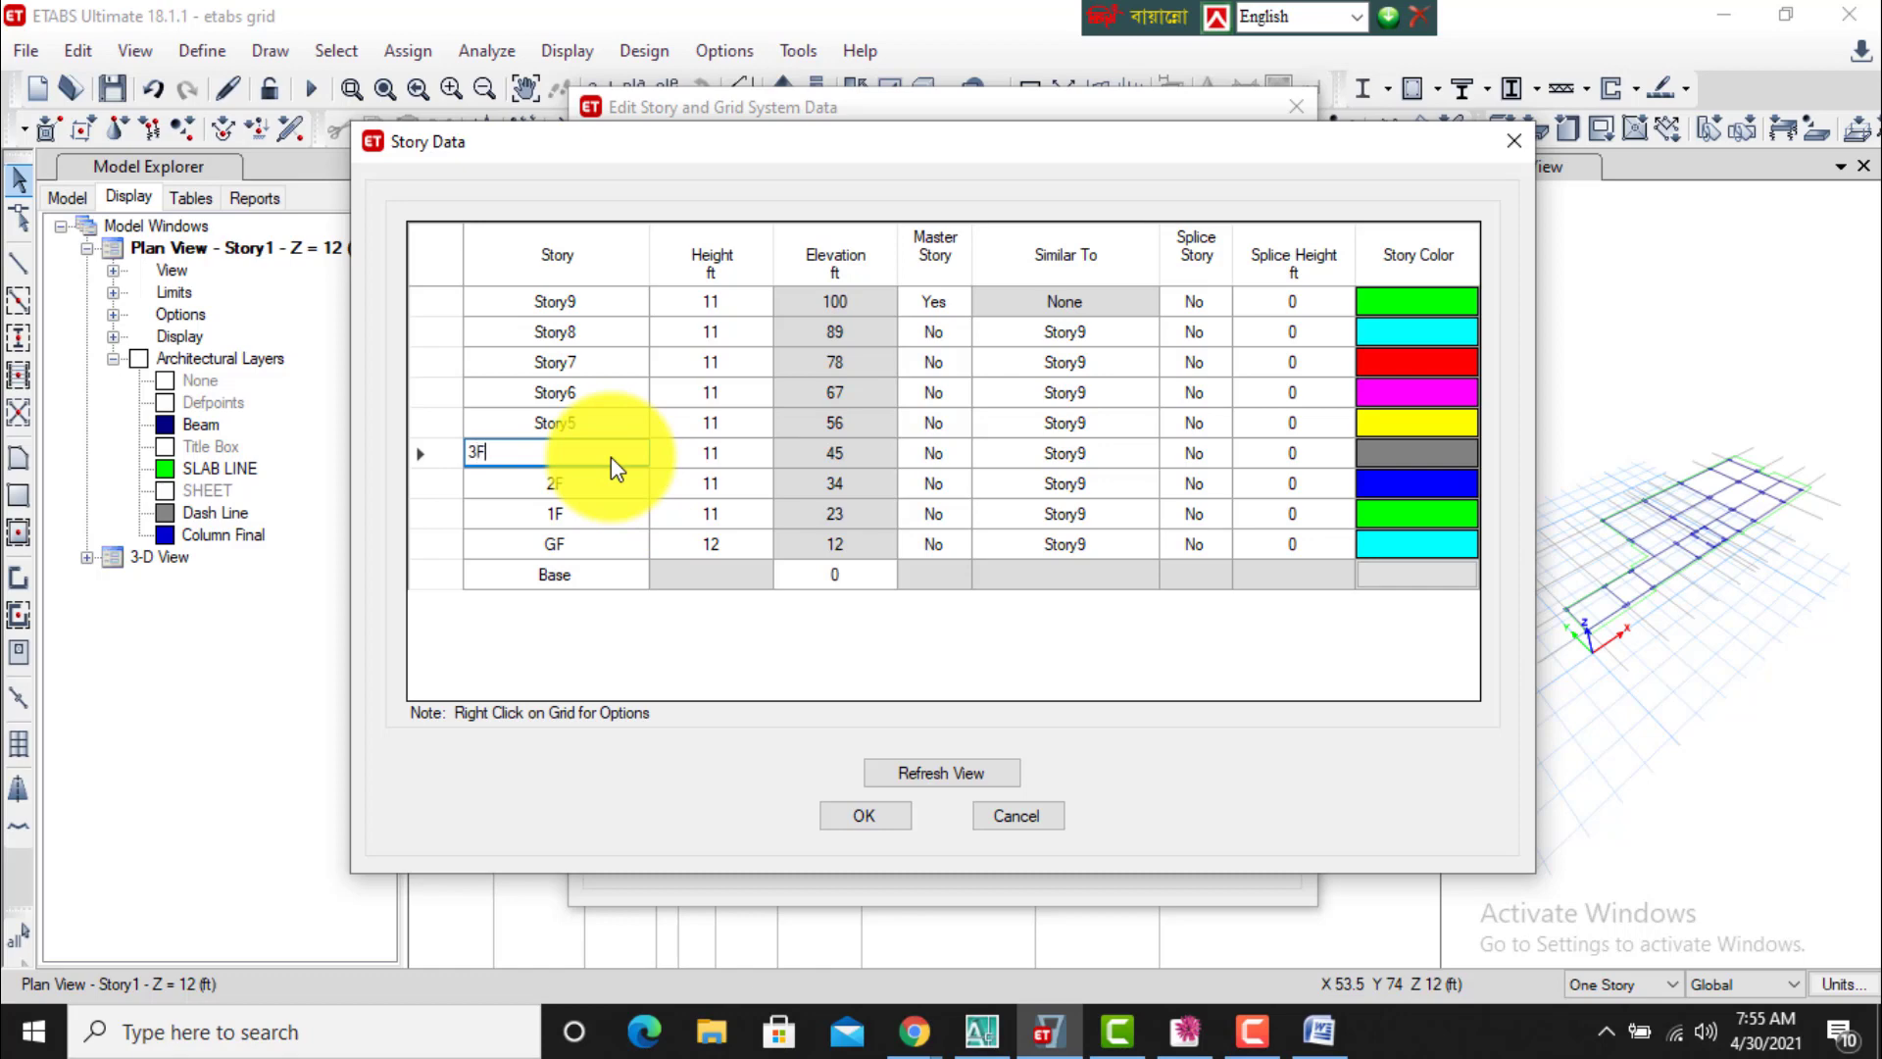
double_click(527, 431)
text(4)
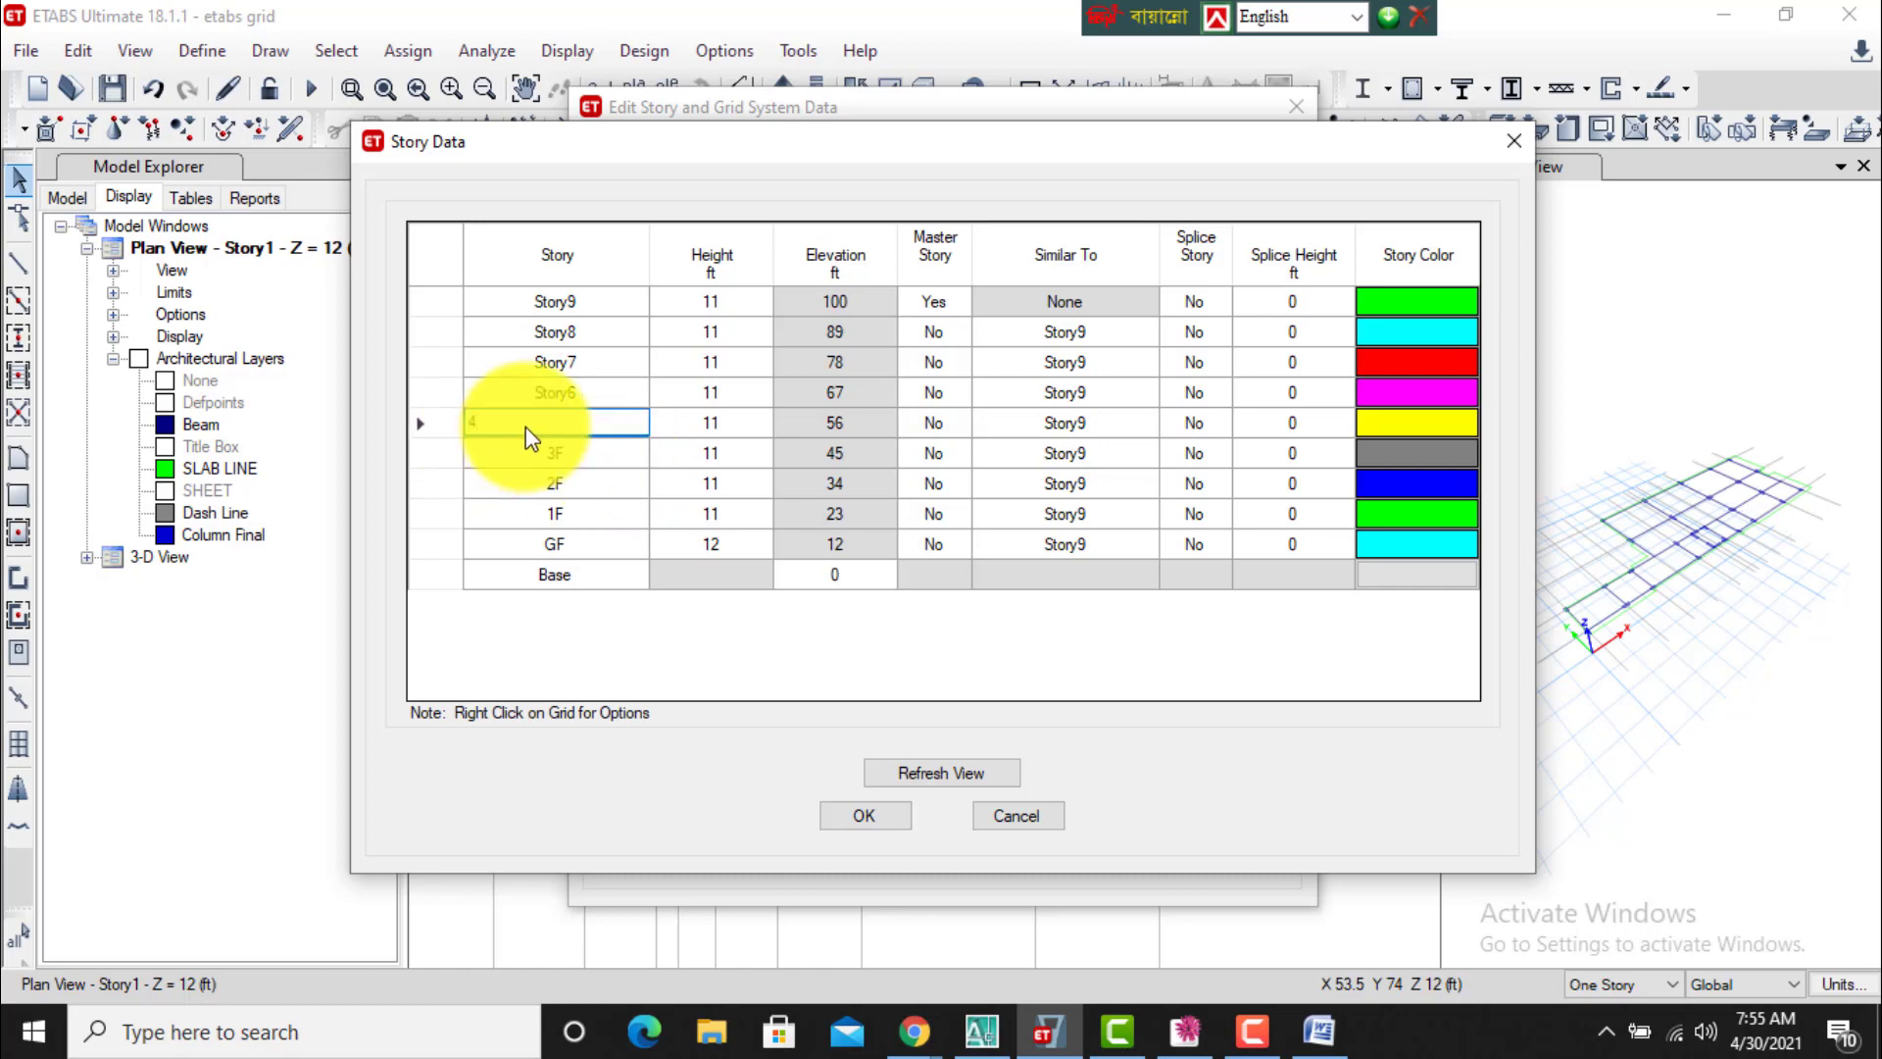
text(F)
Rename Story6 as 6F, Story7 as 7F, Story8 as 8F and Story9 as 9F, and refresh the view.
double_click(629, 397)
text(6)
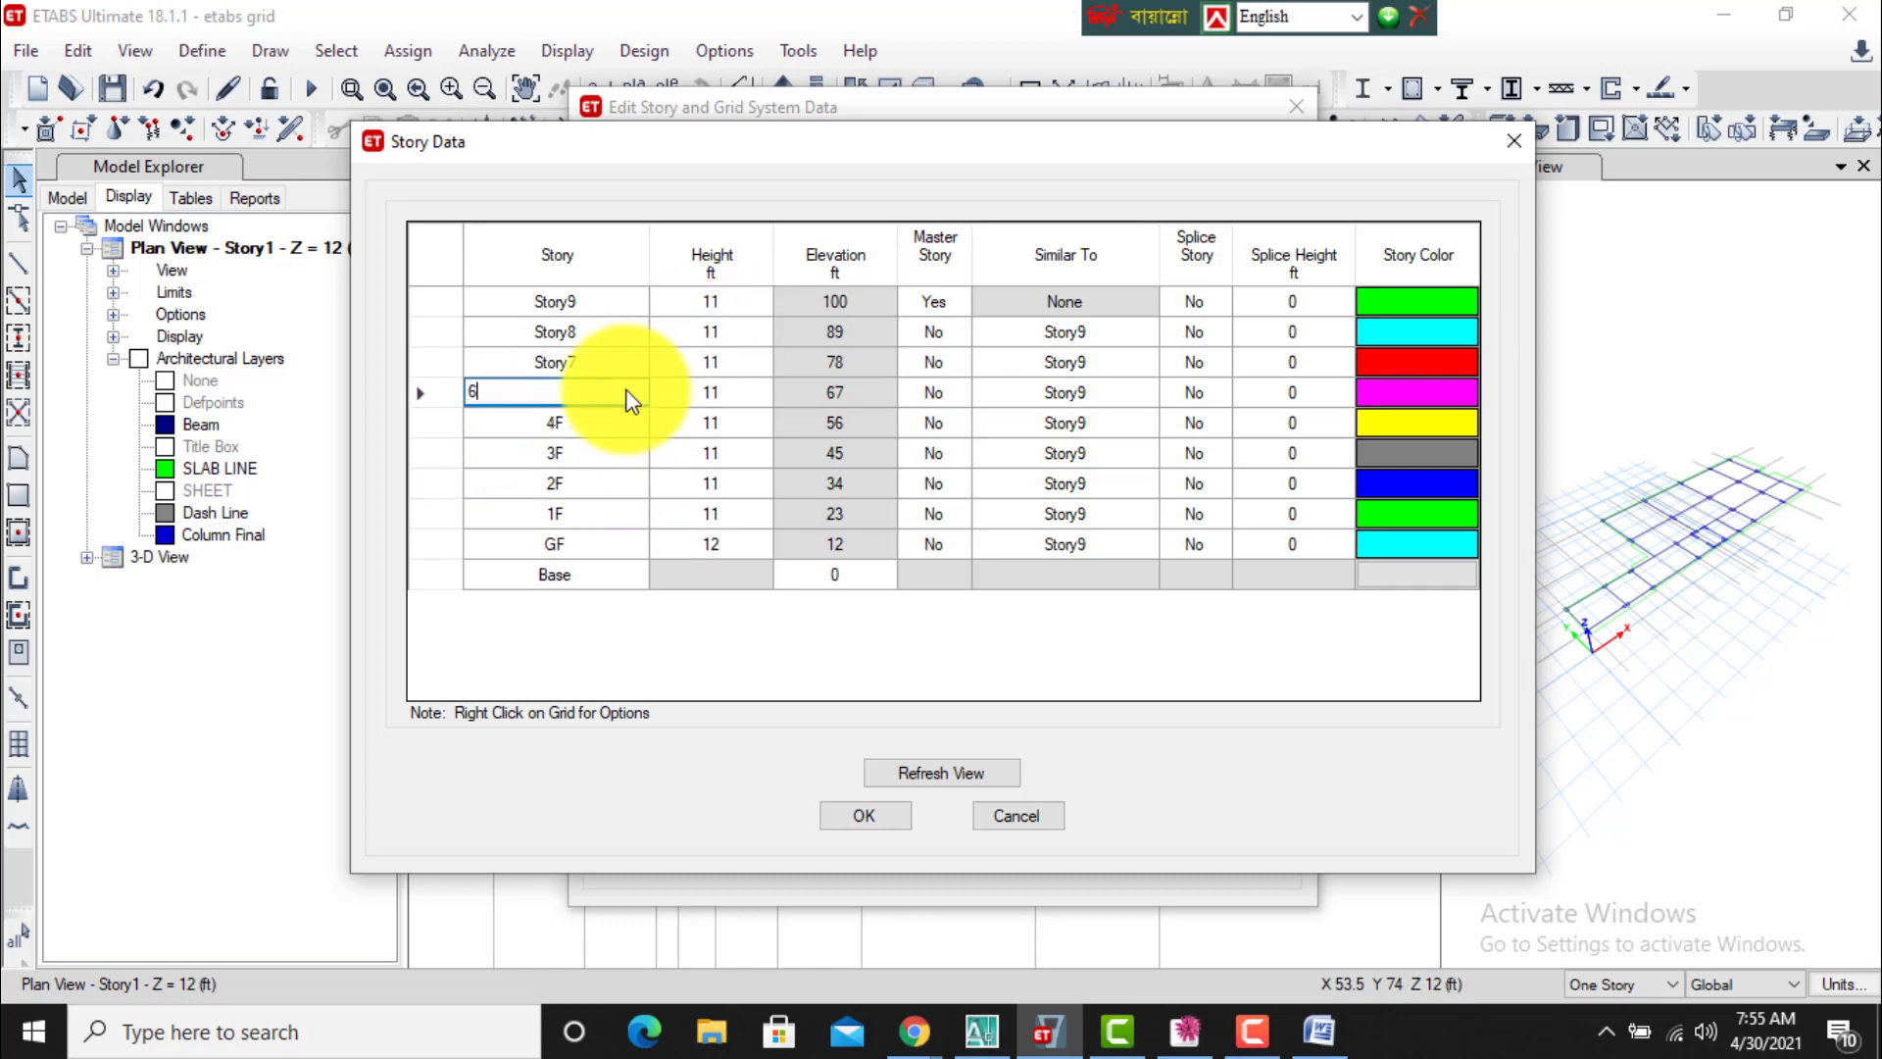
double_click(613, 369)
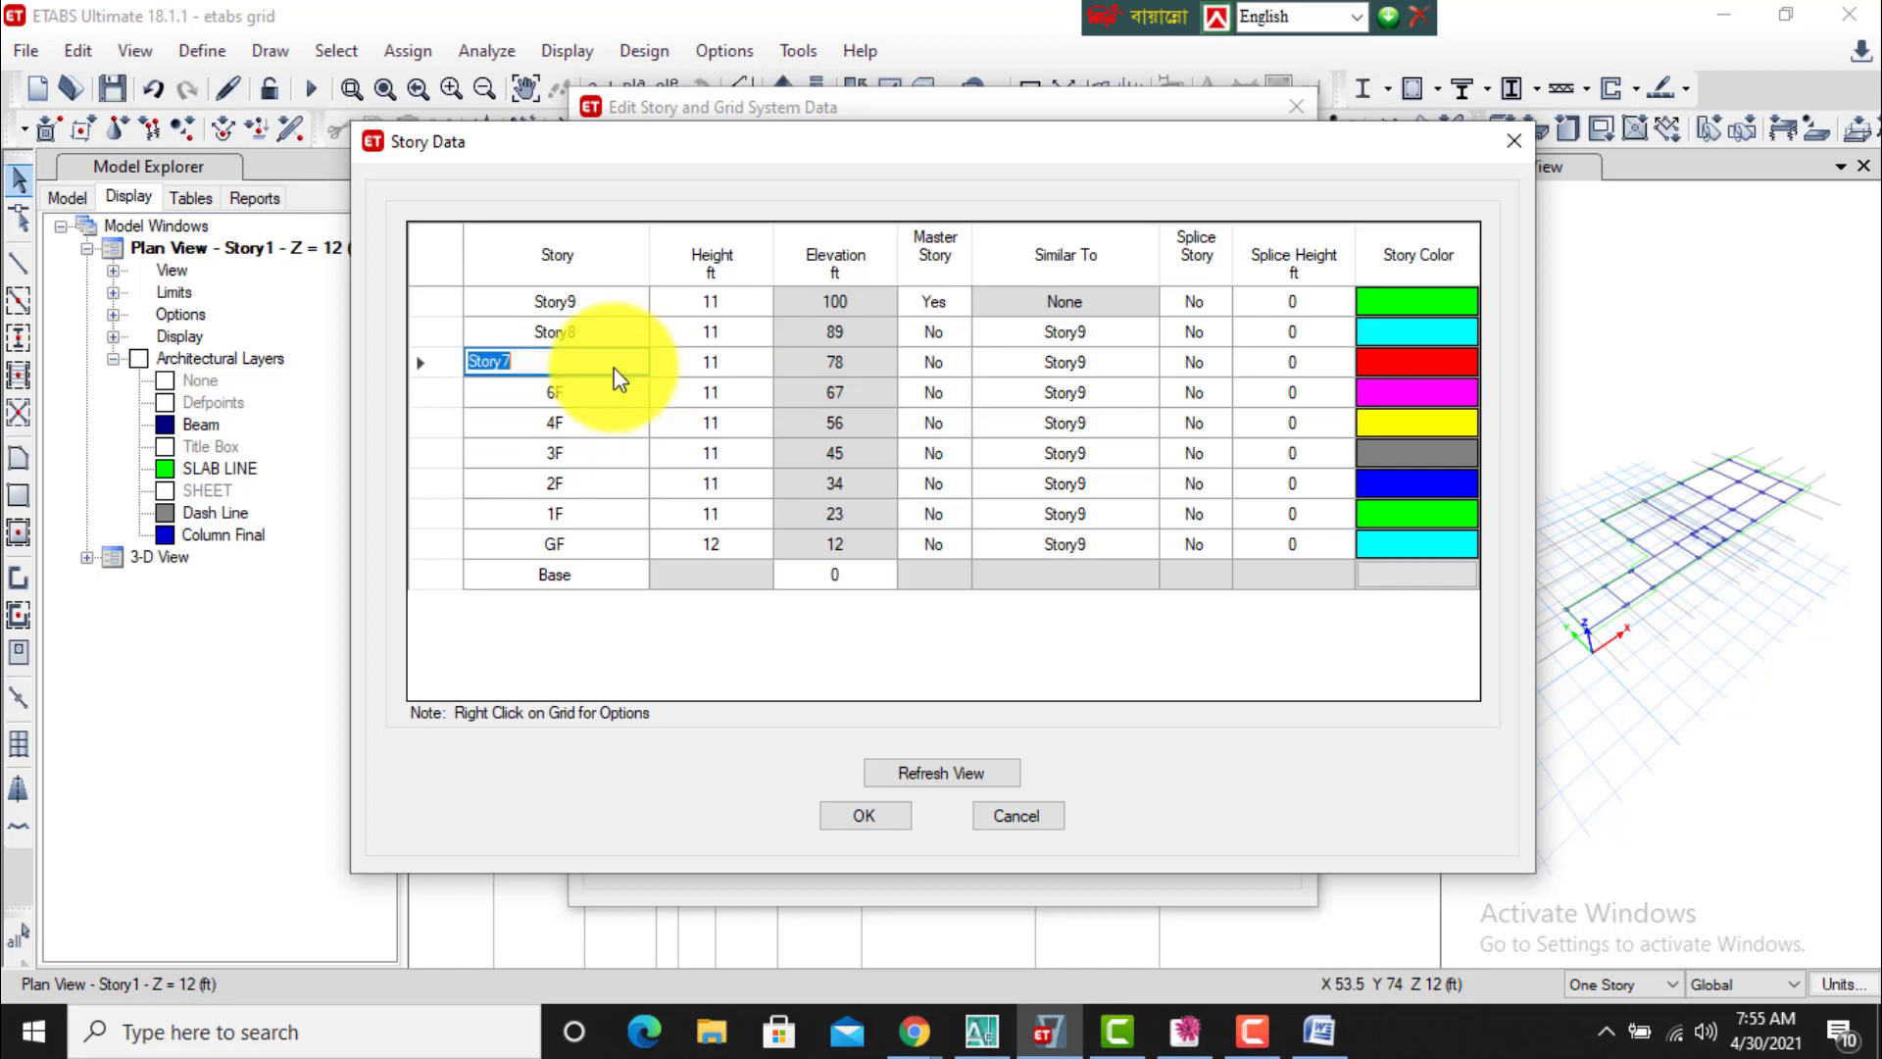
text(7F)
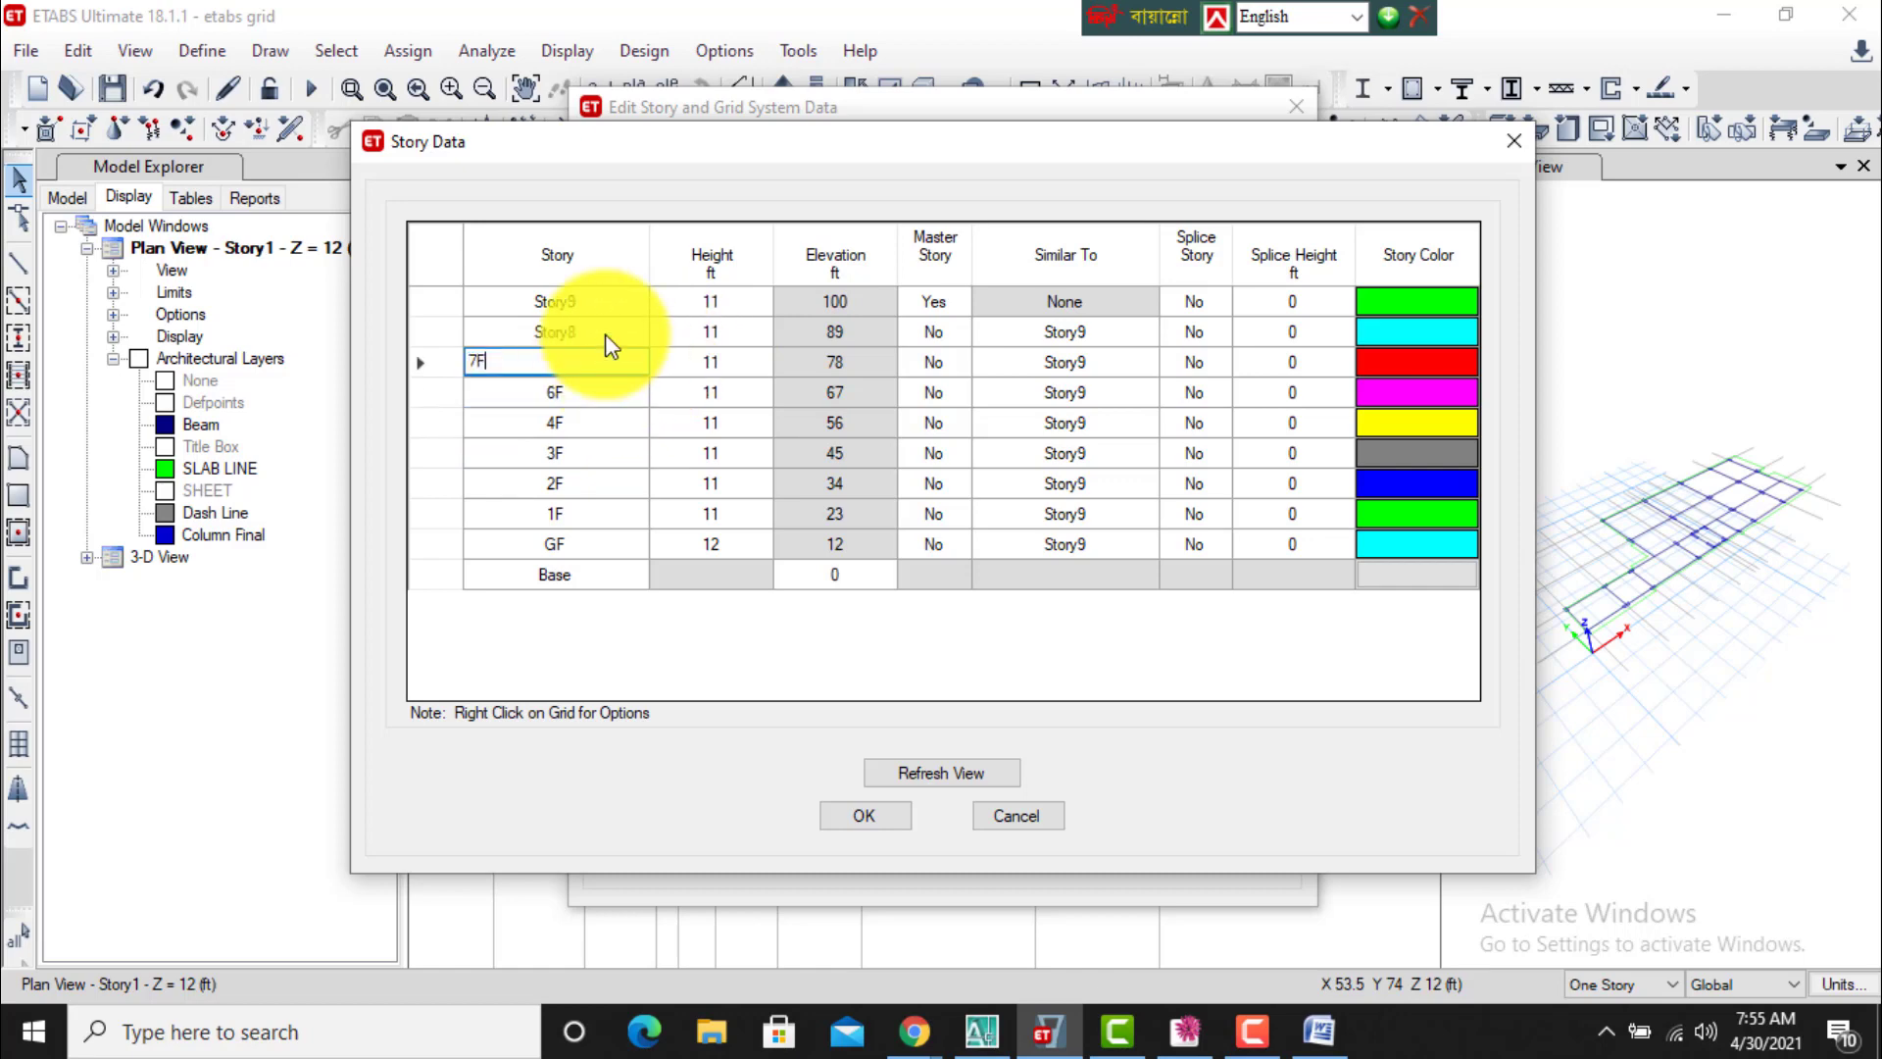
double_click(606, 333)
text(8F)
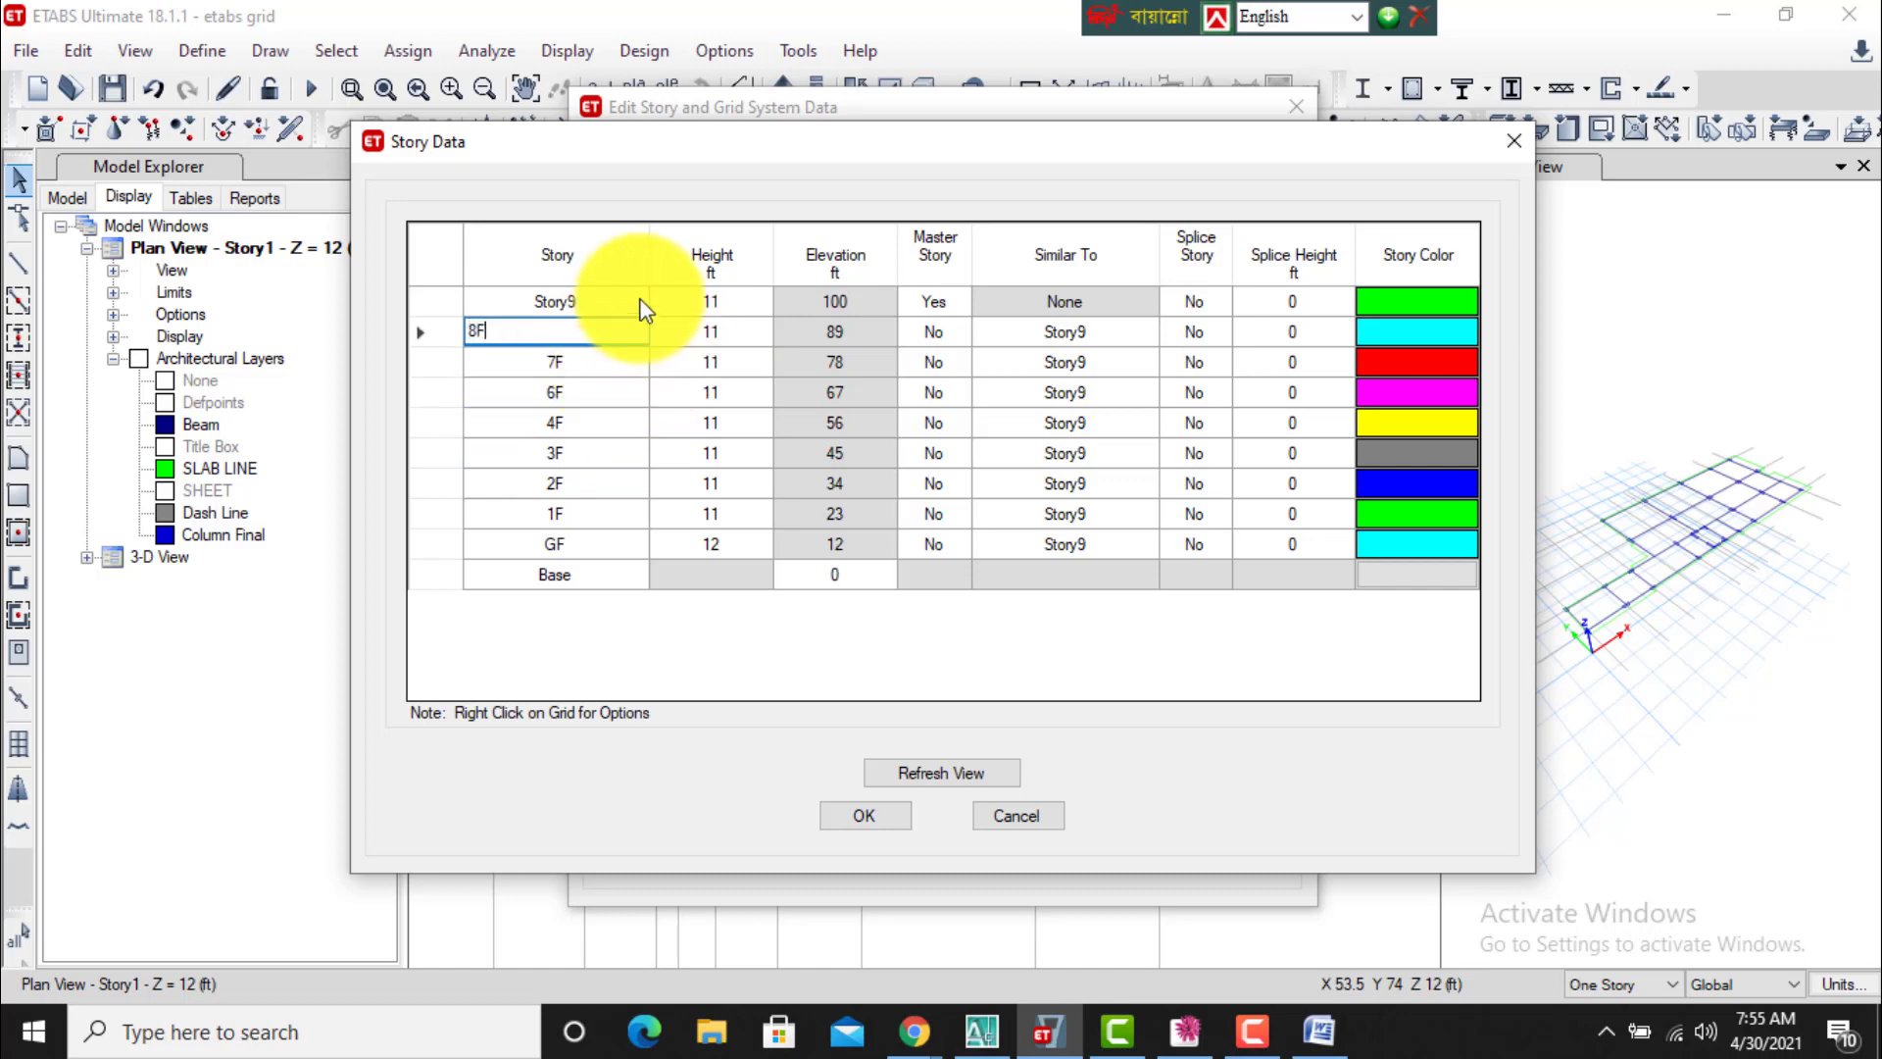
double_click(639, 303)
text(9)
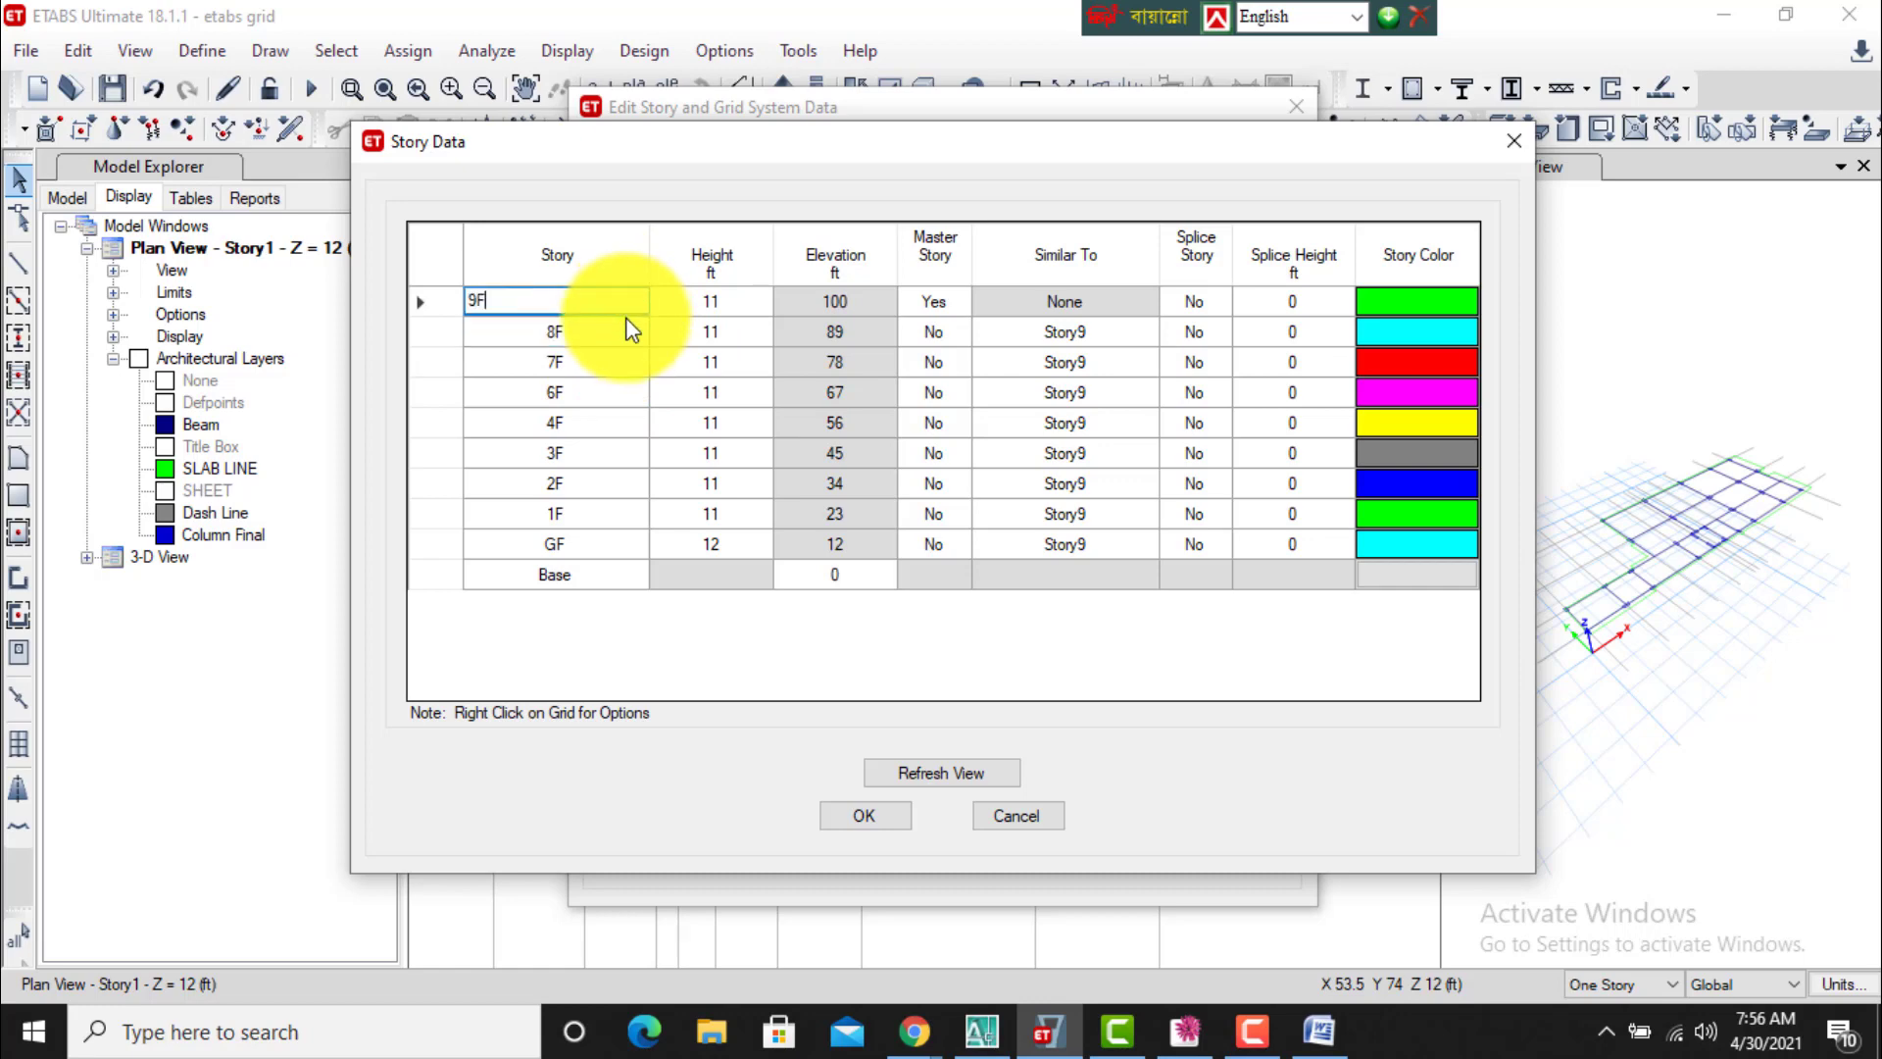
text(F)
click(919, 773)
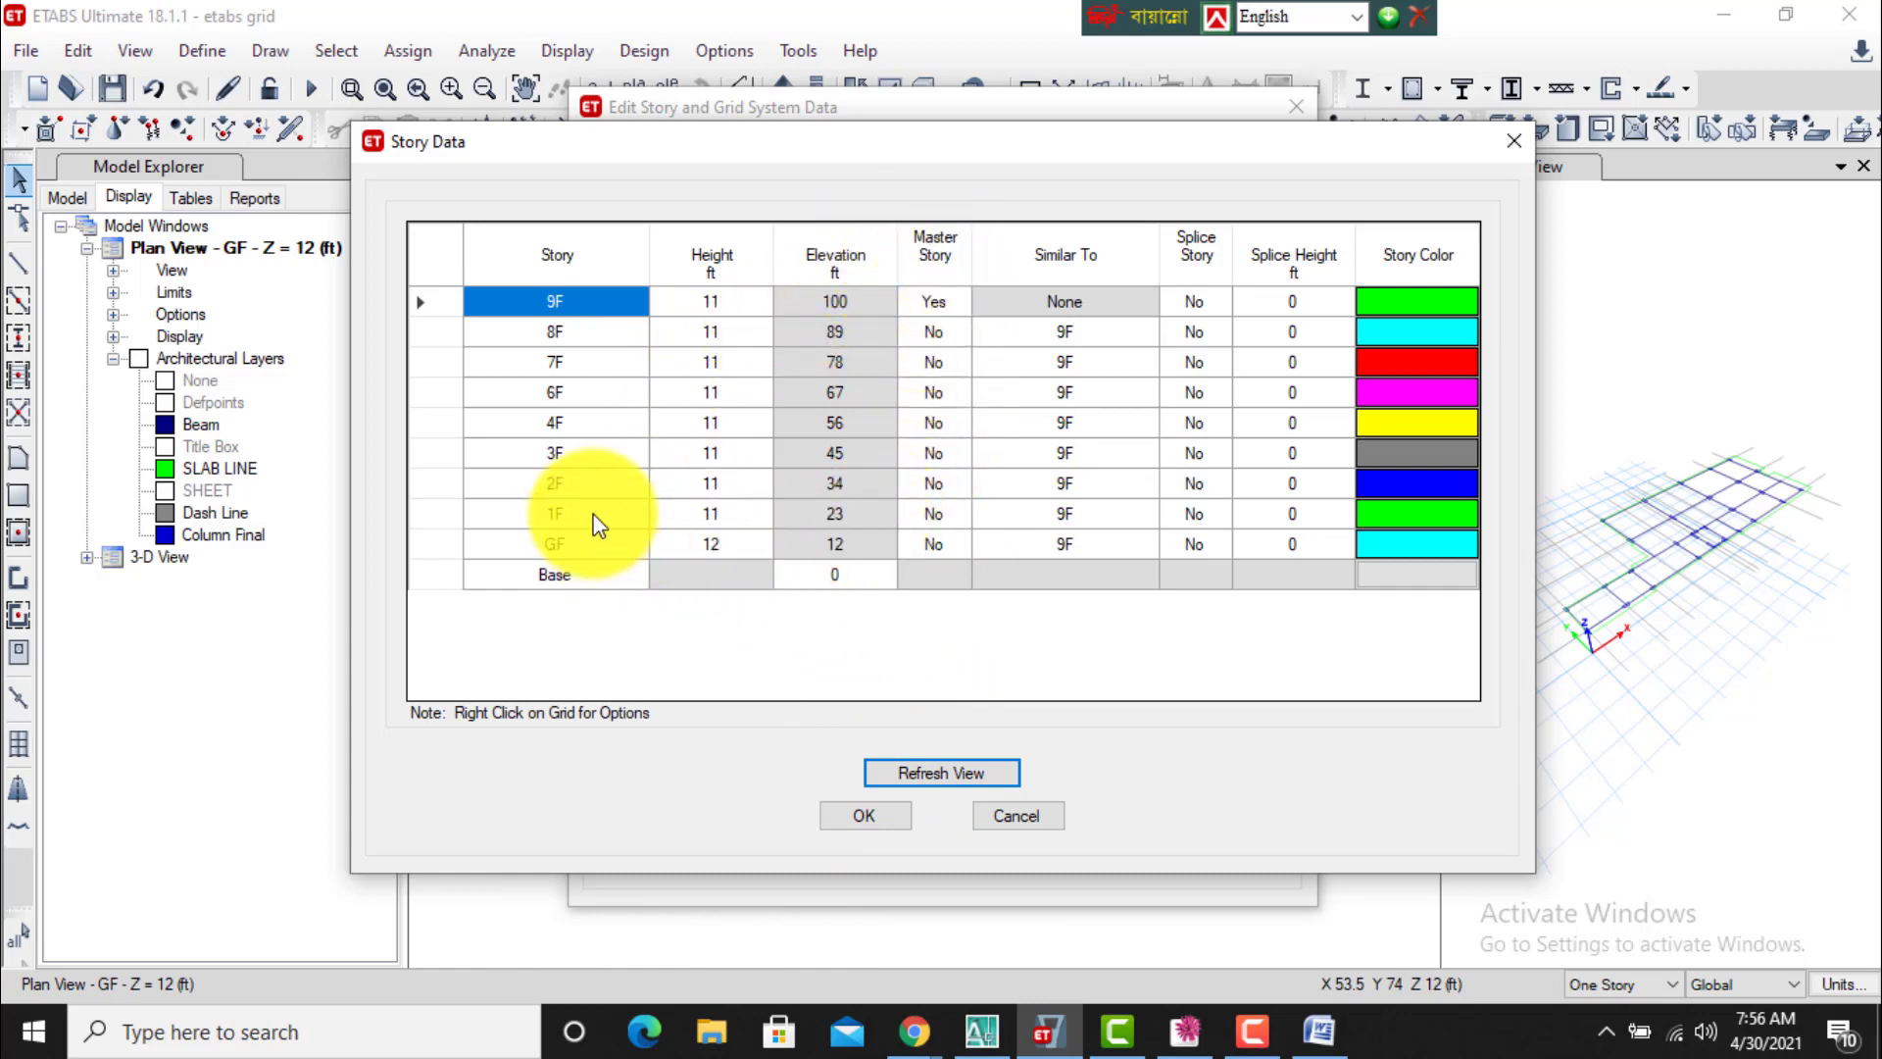
Make the GF story a master story in the story data.
click(589, 544)
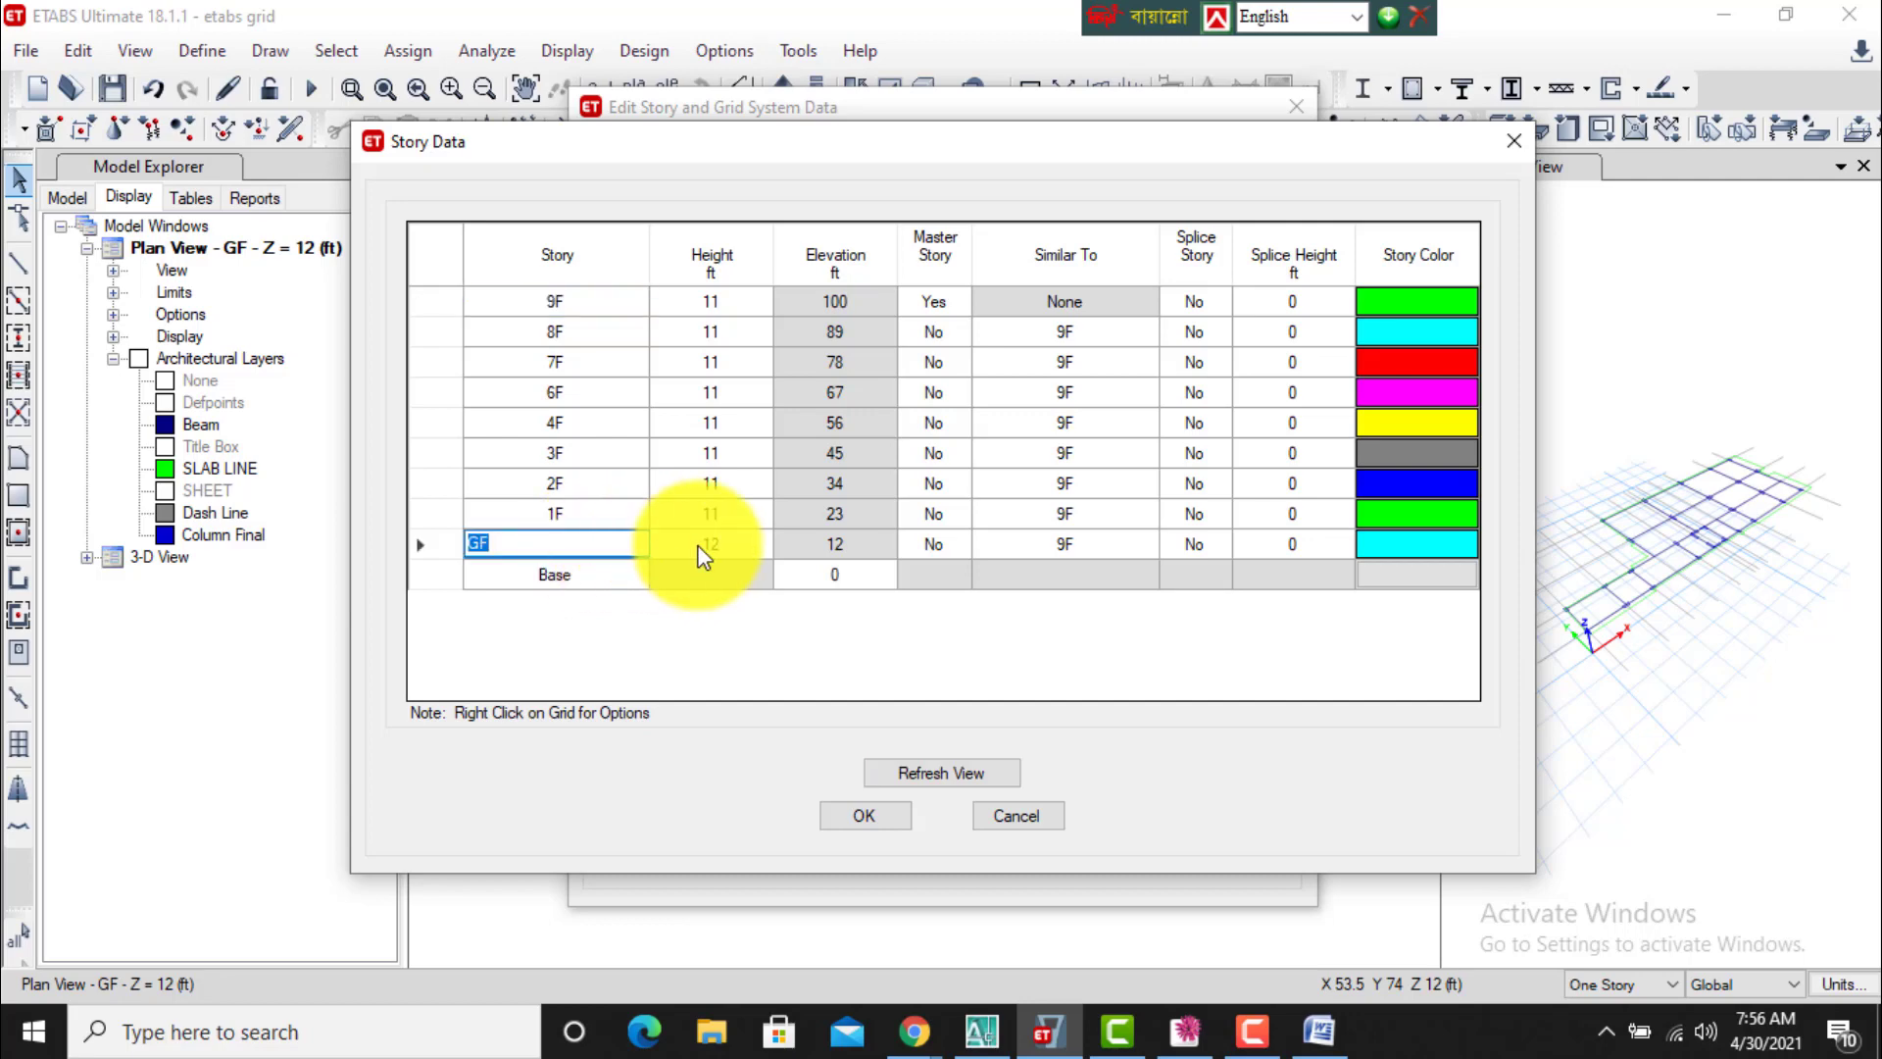
click(924, 541)
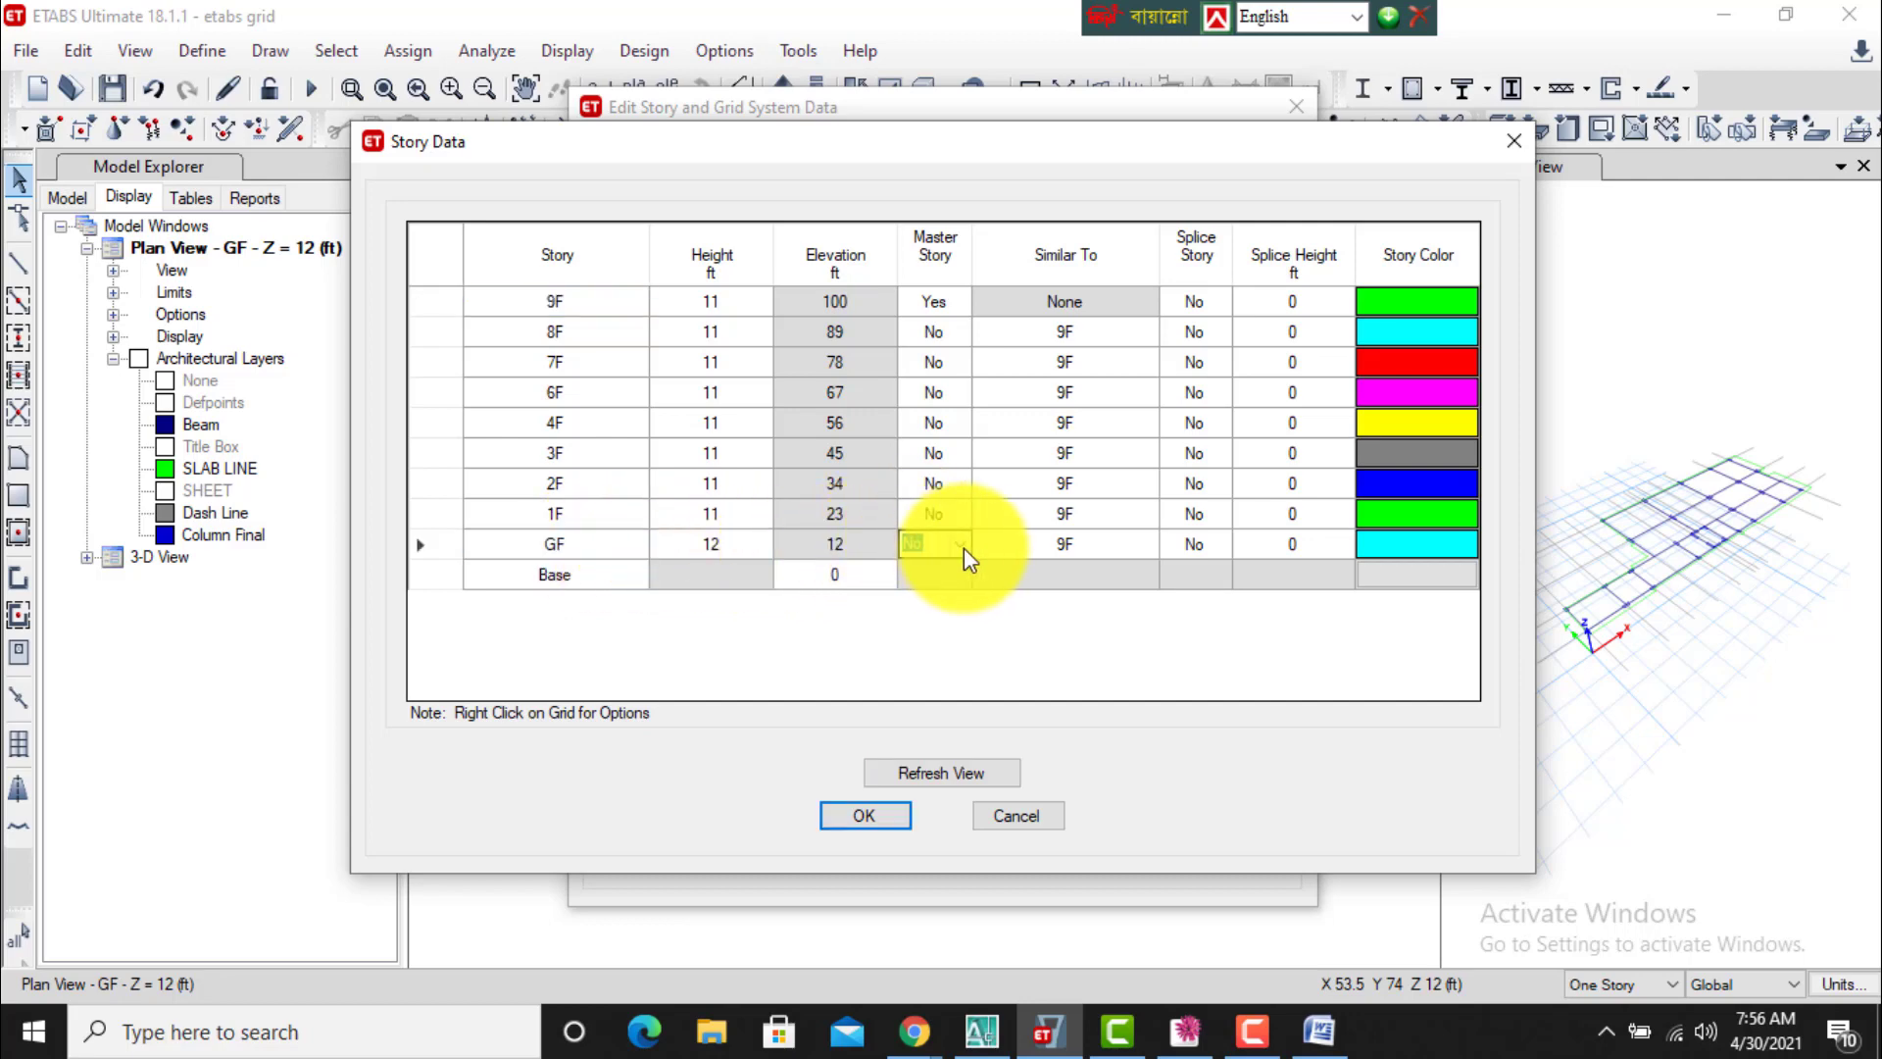
click(963, 547)
click(937, 575)
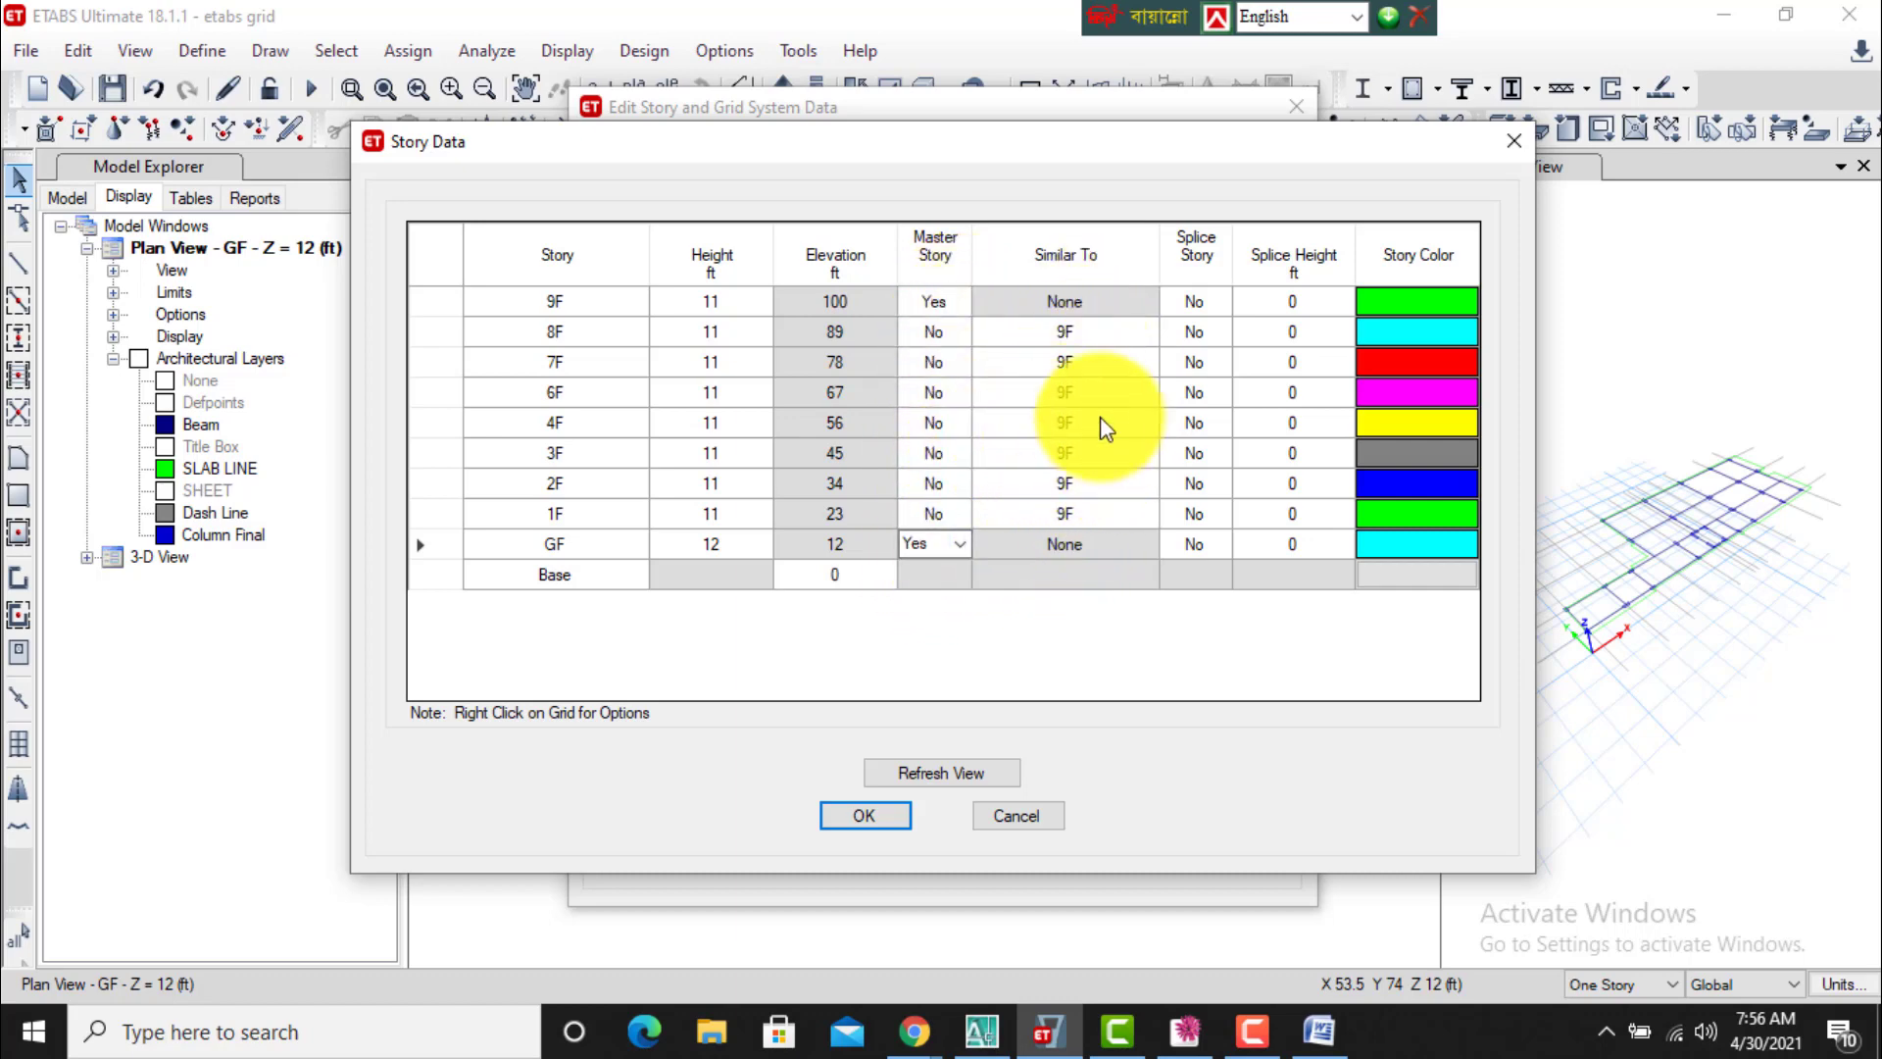
Set stories 1F, 2F and 3F as similar to GF in the story data.
click(1092, 516)
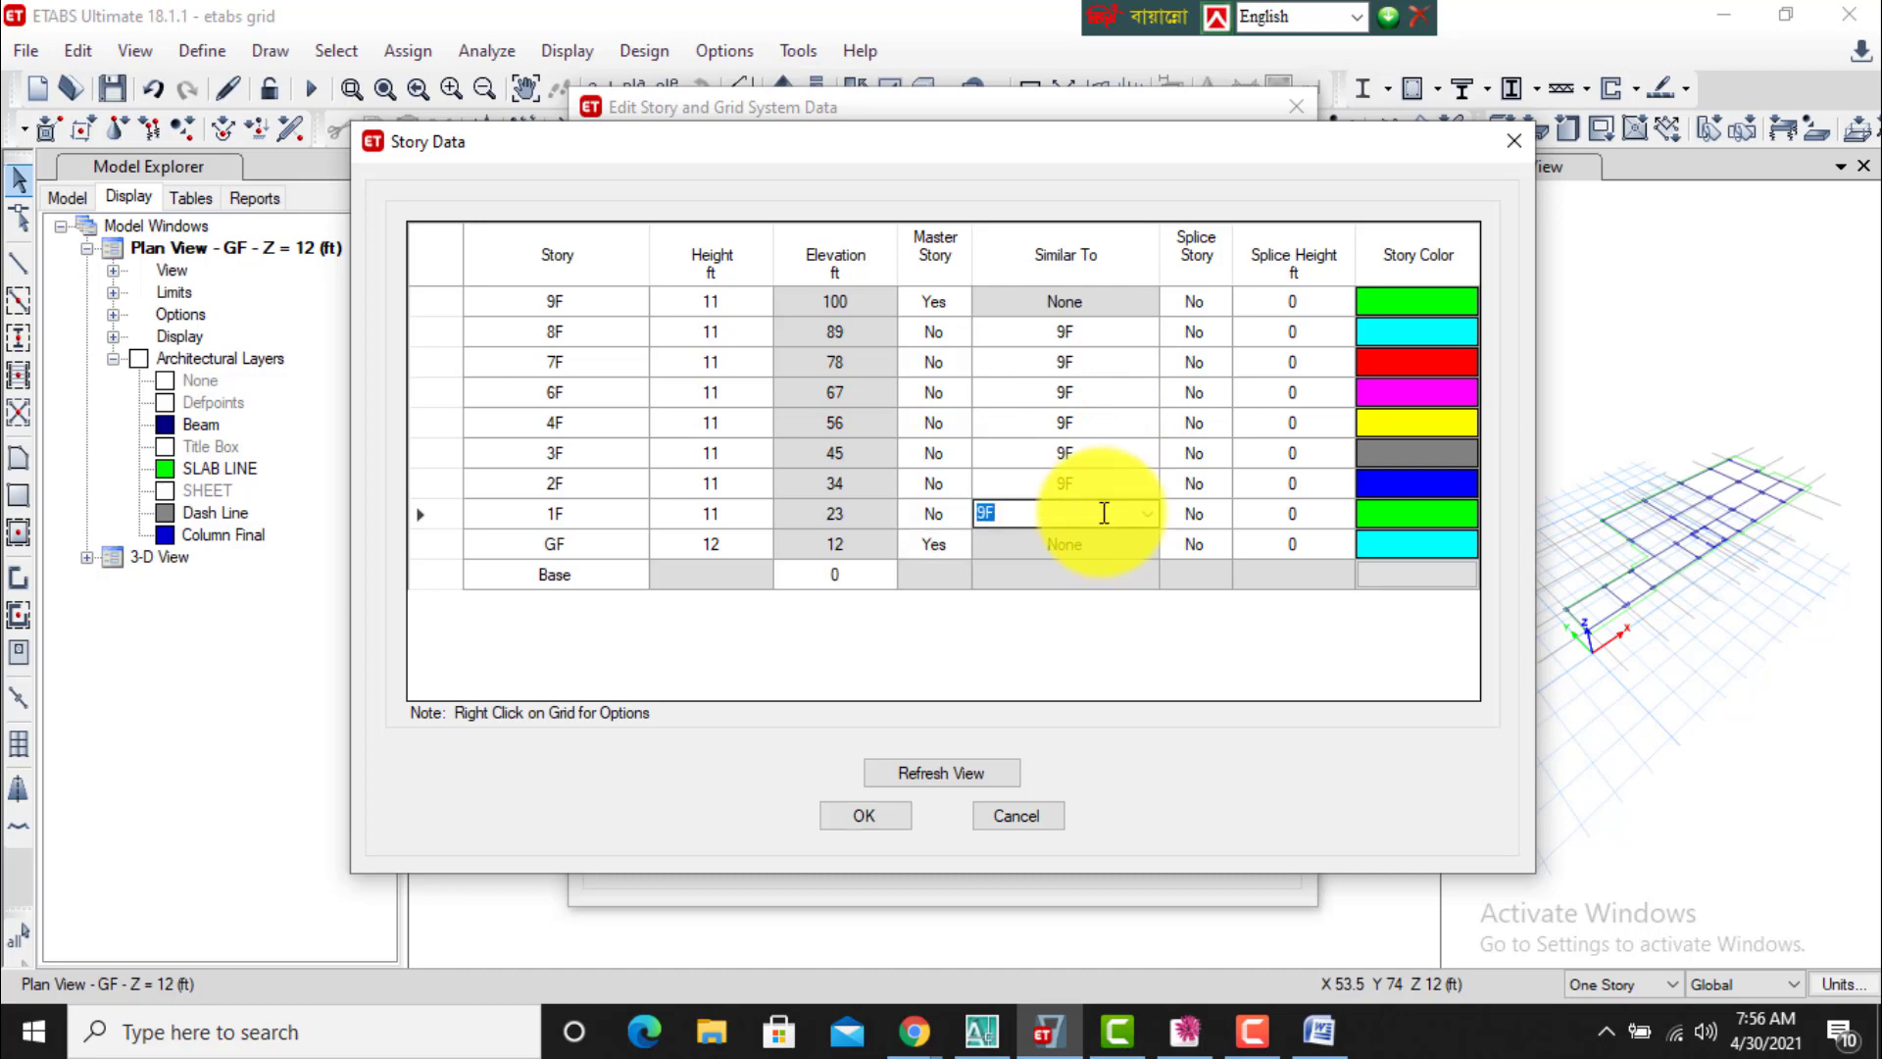
click(1144, 510)
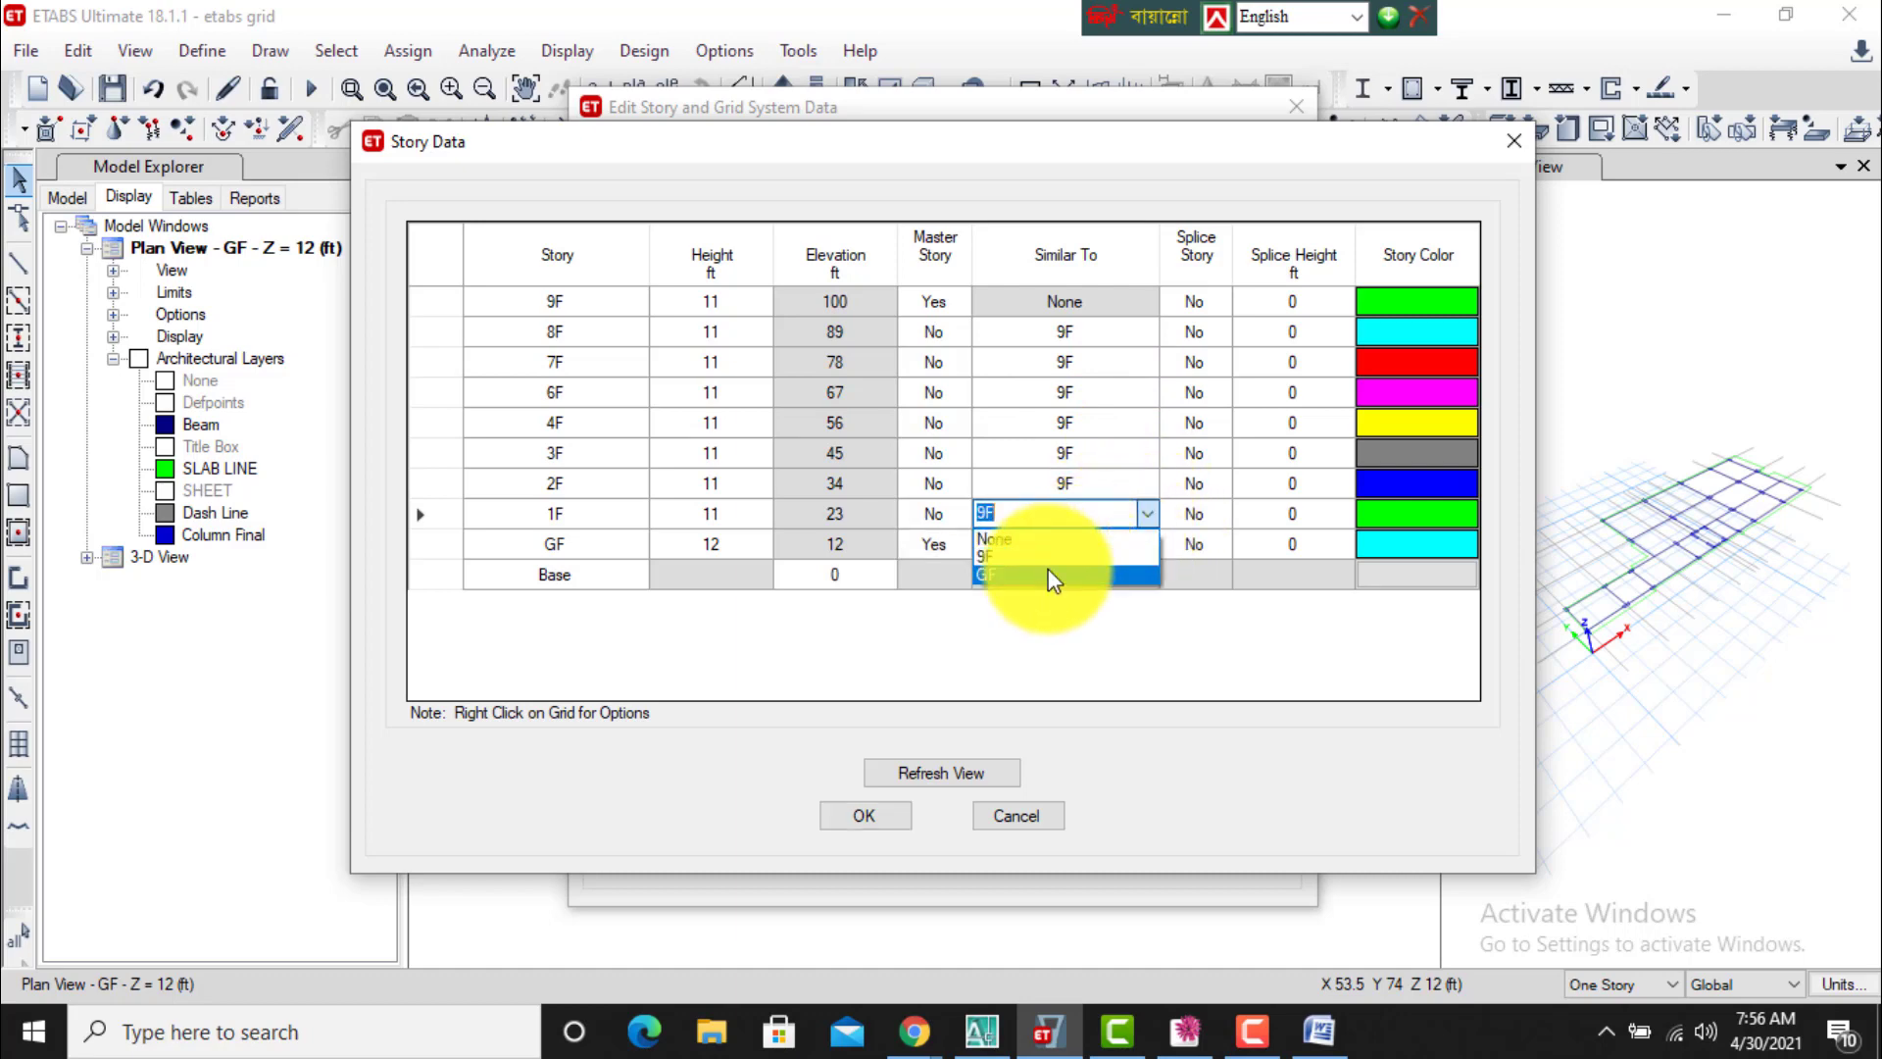
click(1052, 578)
click(1133, 487)
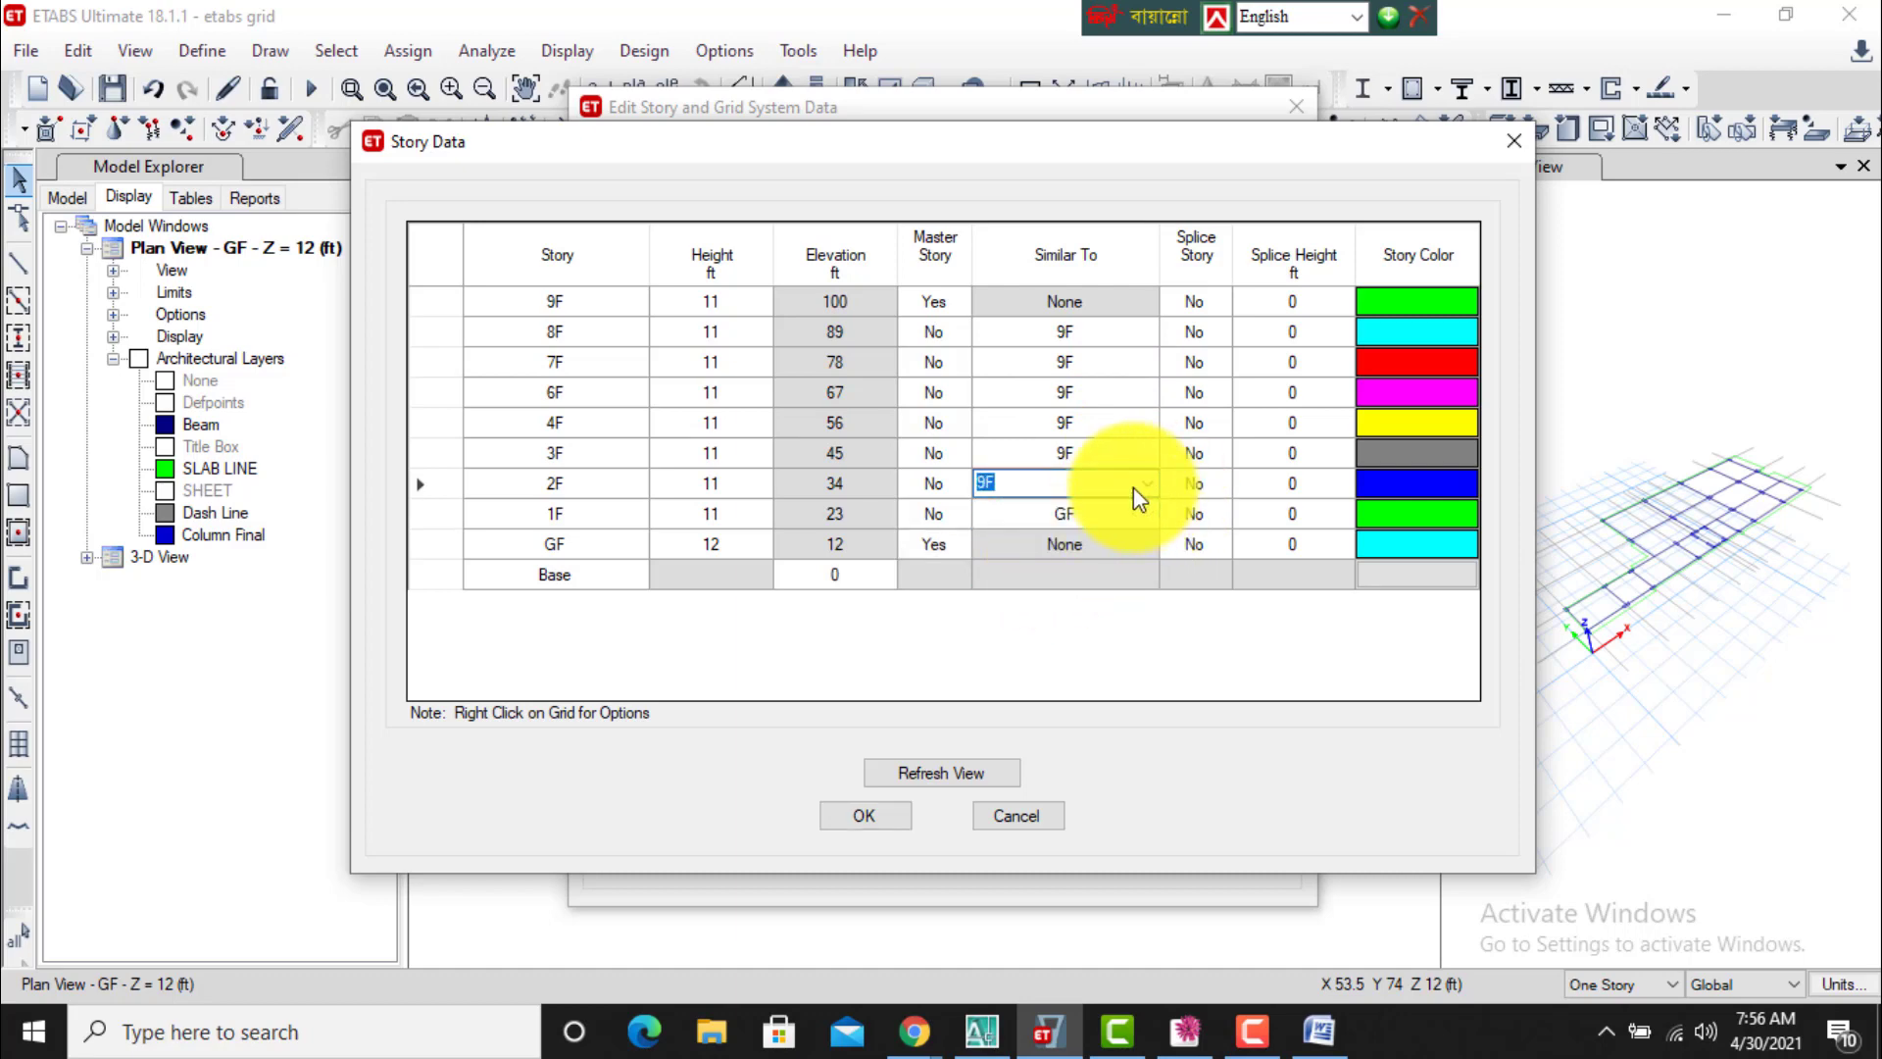
click(1147, 487)
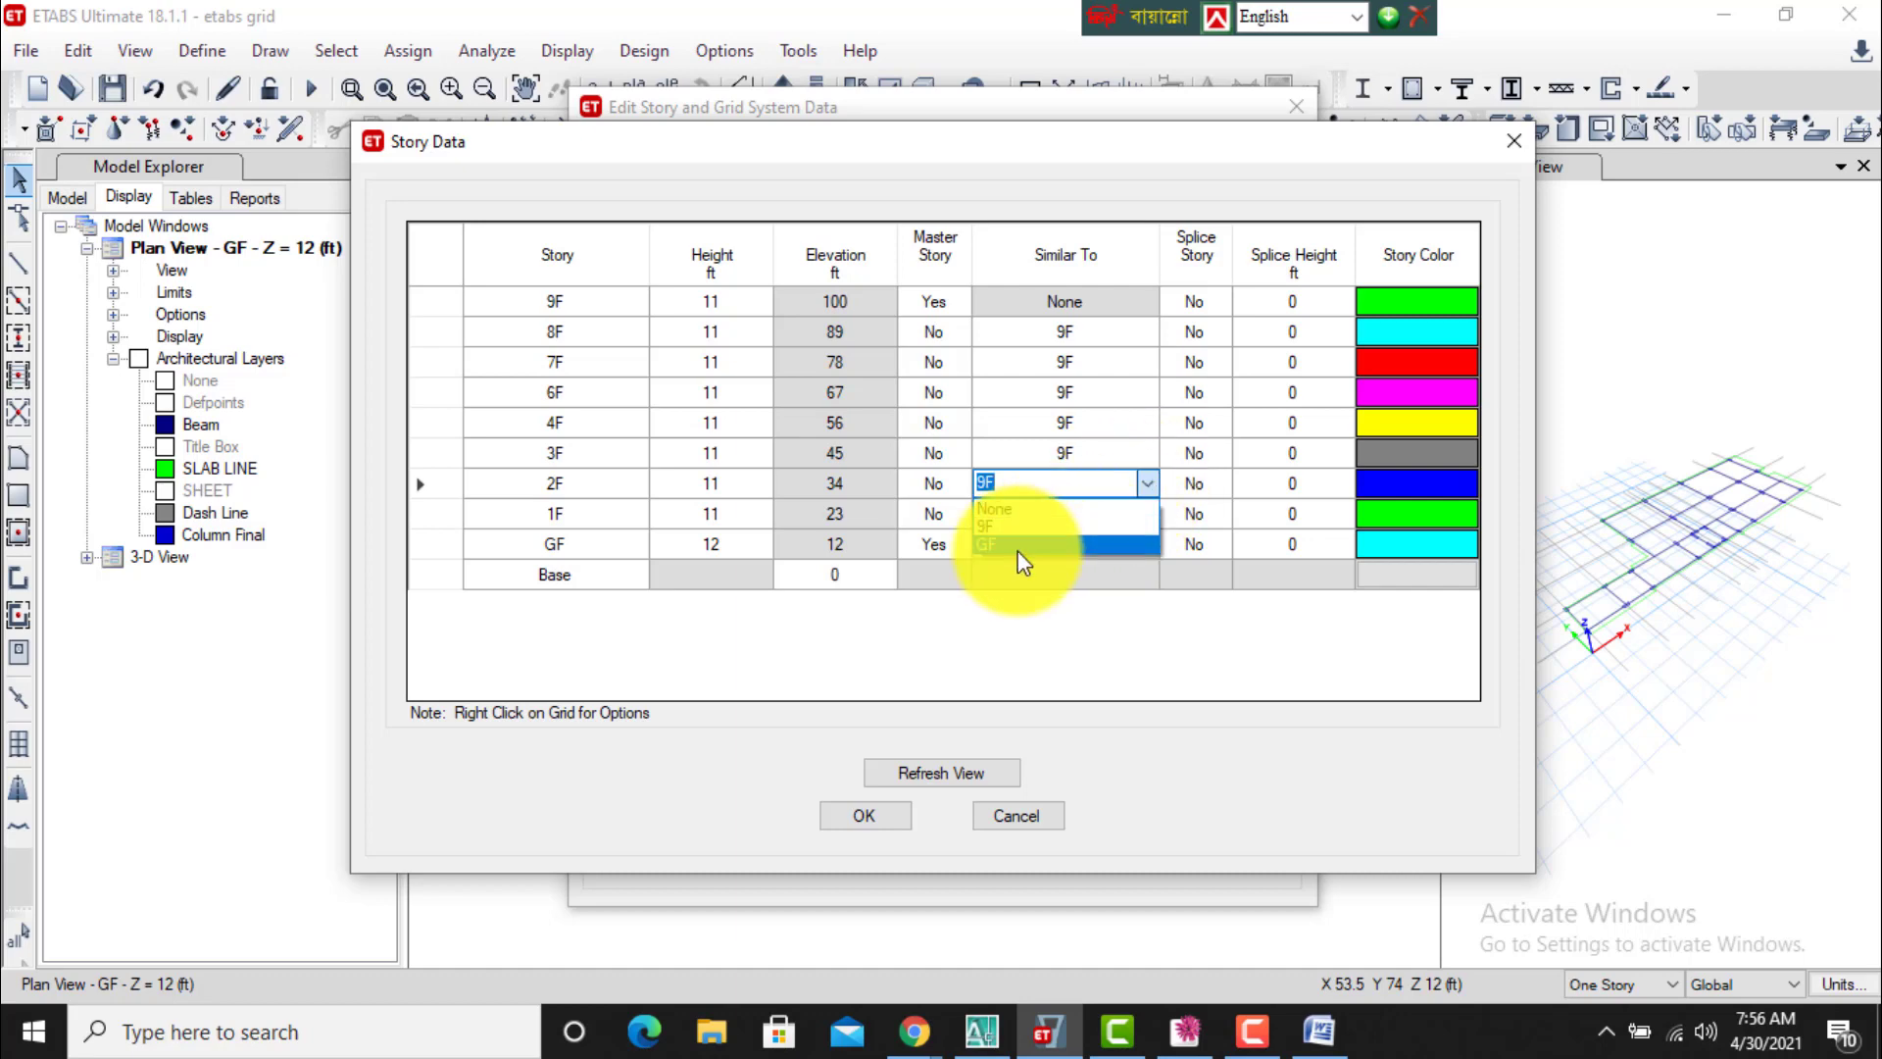
click(1018, 550)
click(1154, 455)
click(1149, 453)
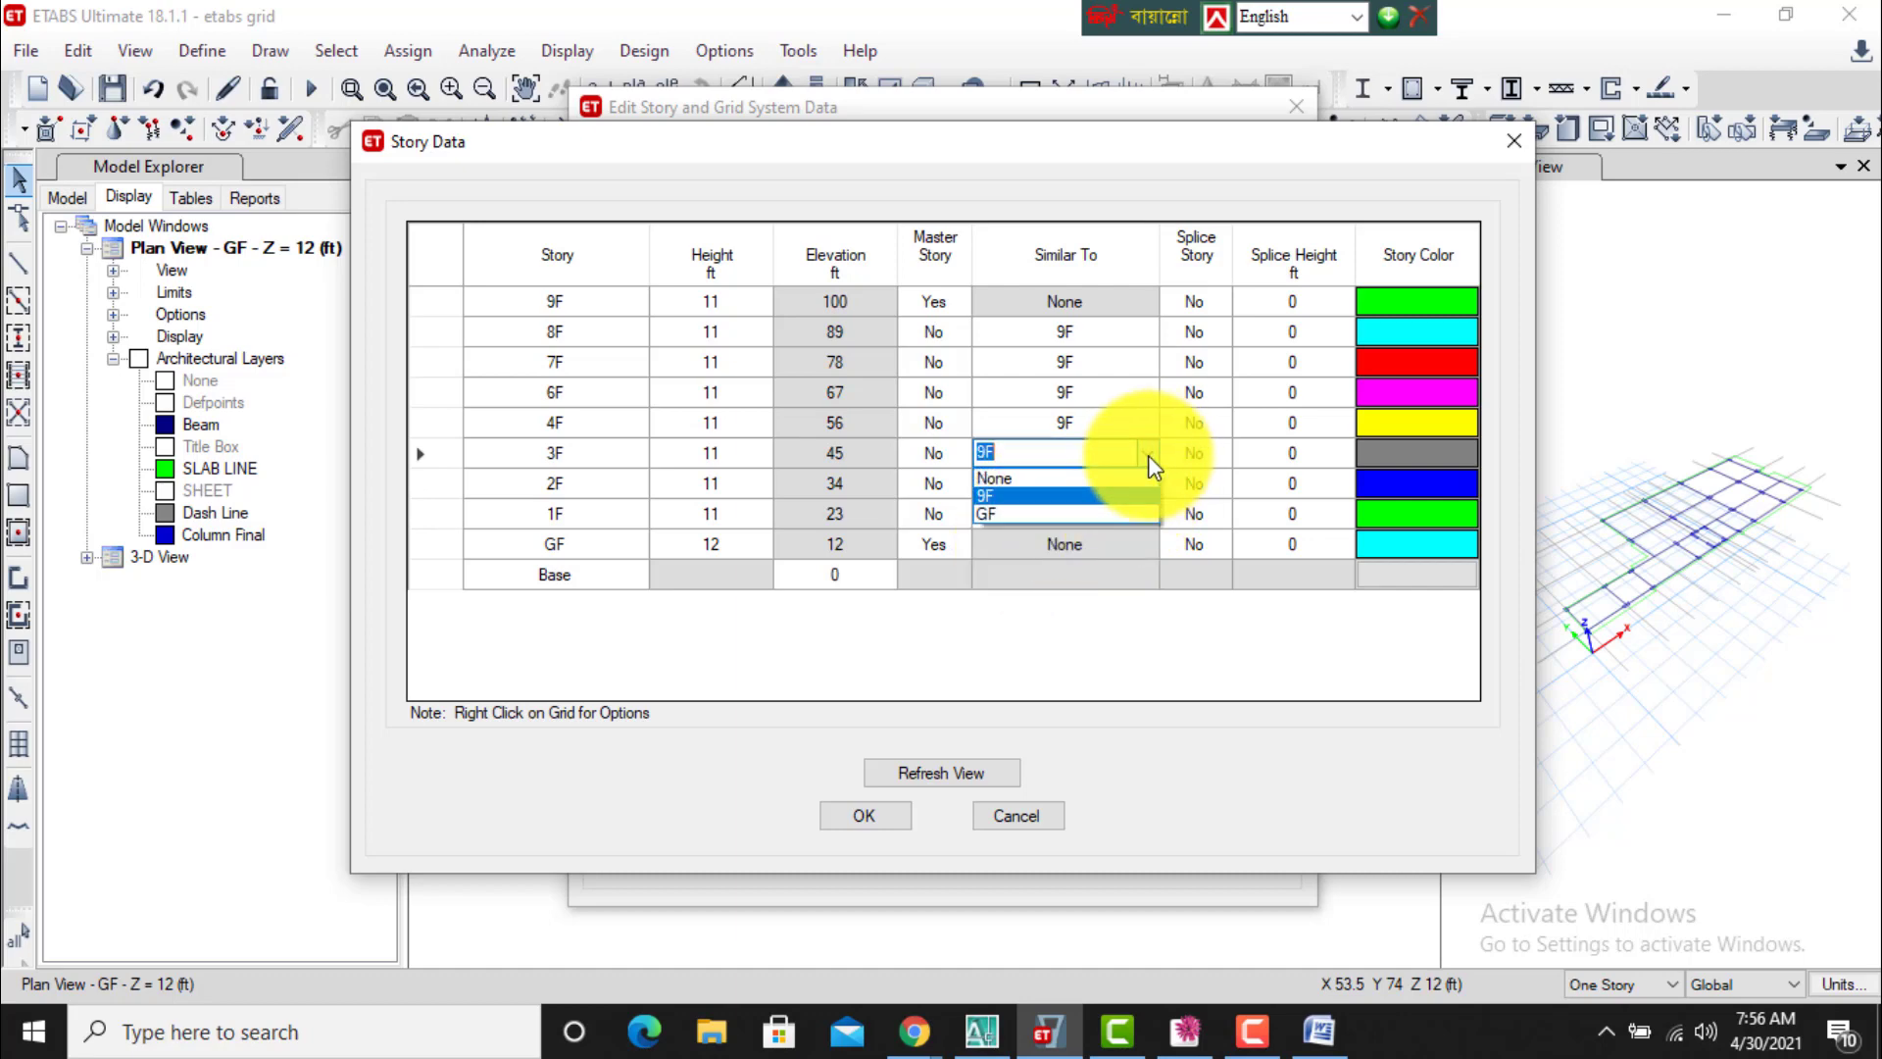
click(1063, 516)
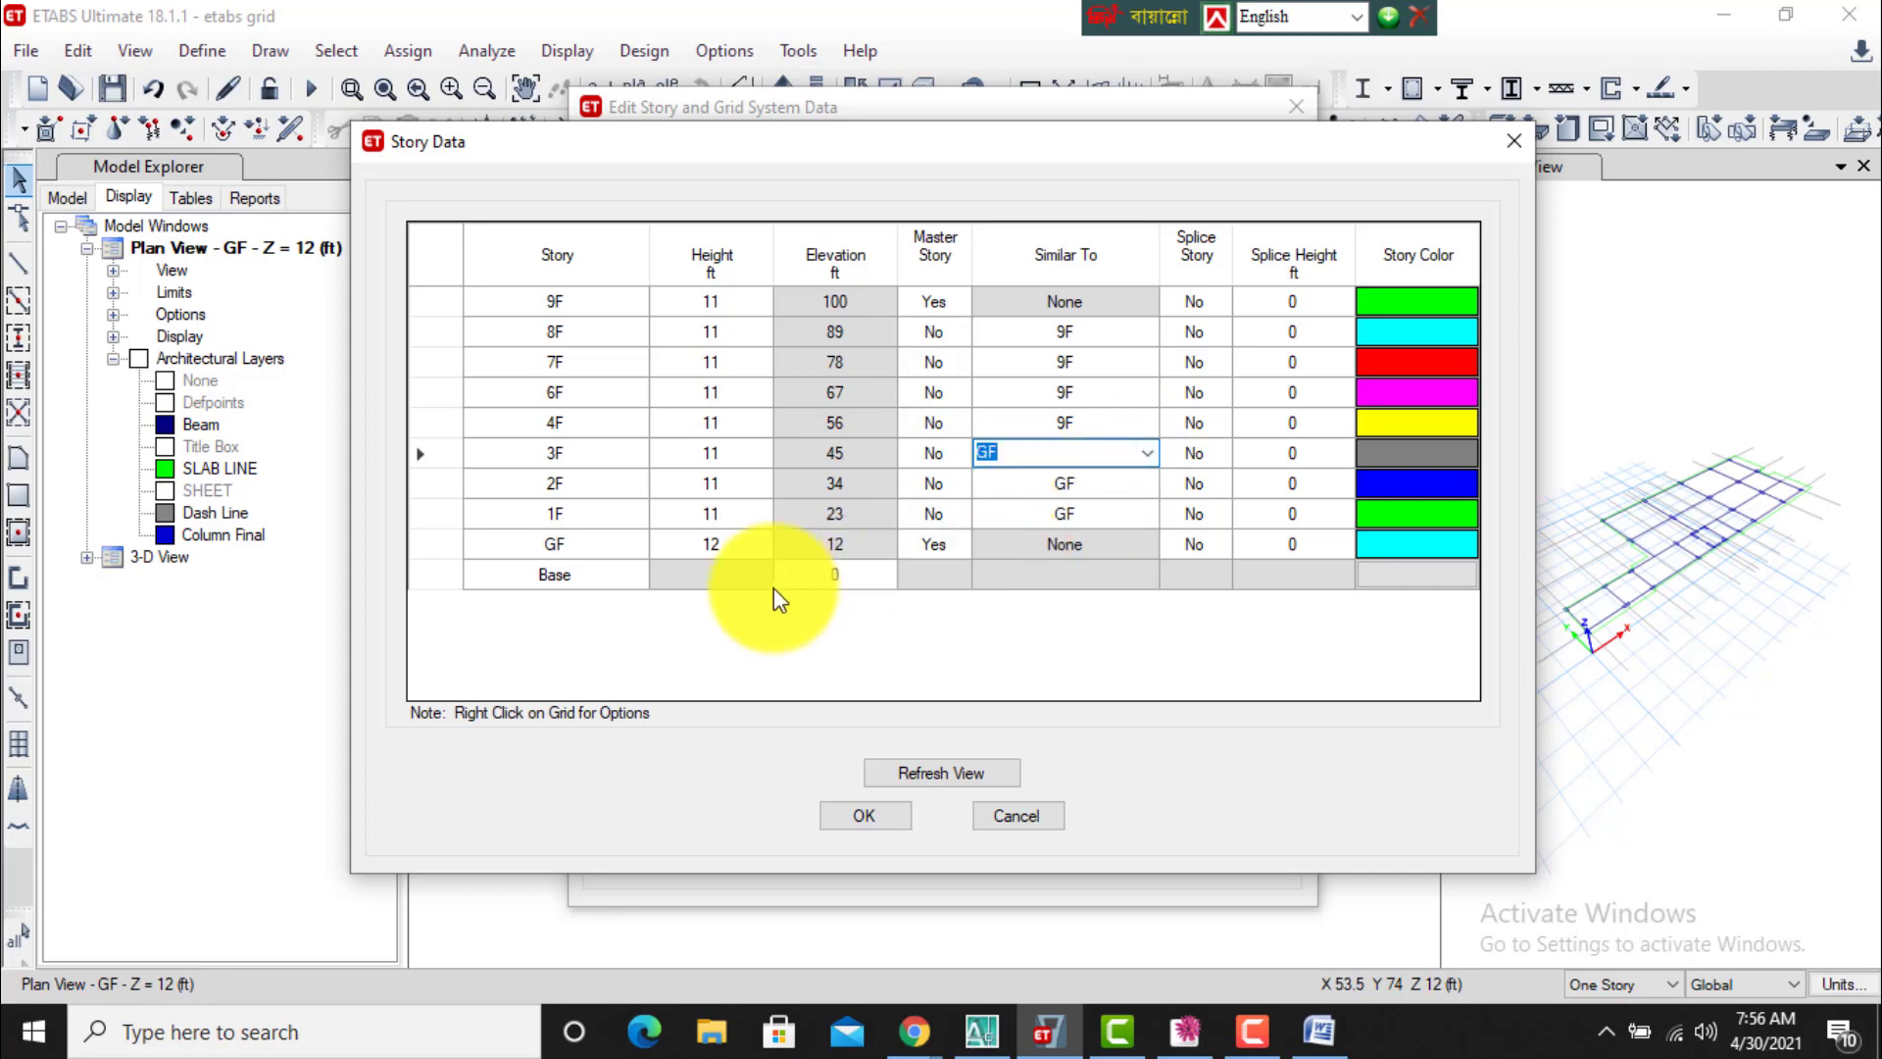
Set the master story option of GF back to No.
click(588, 520)
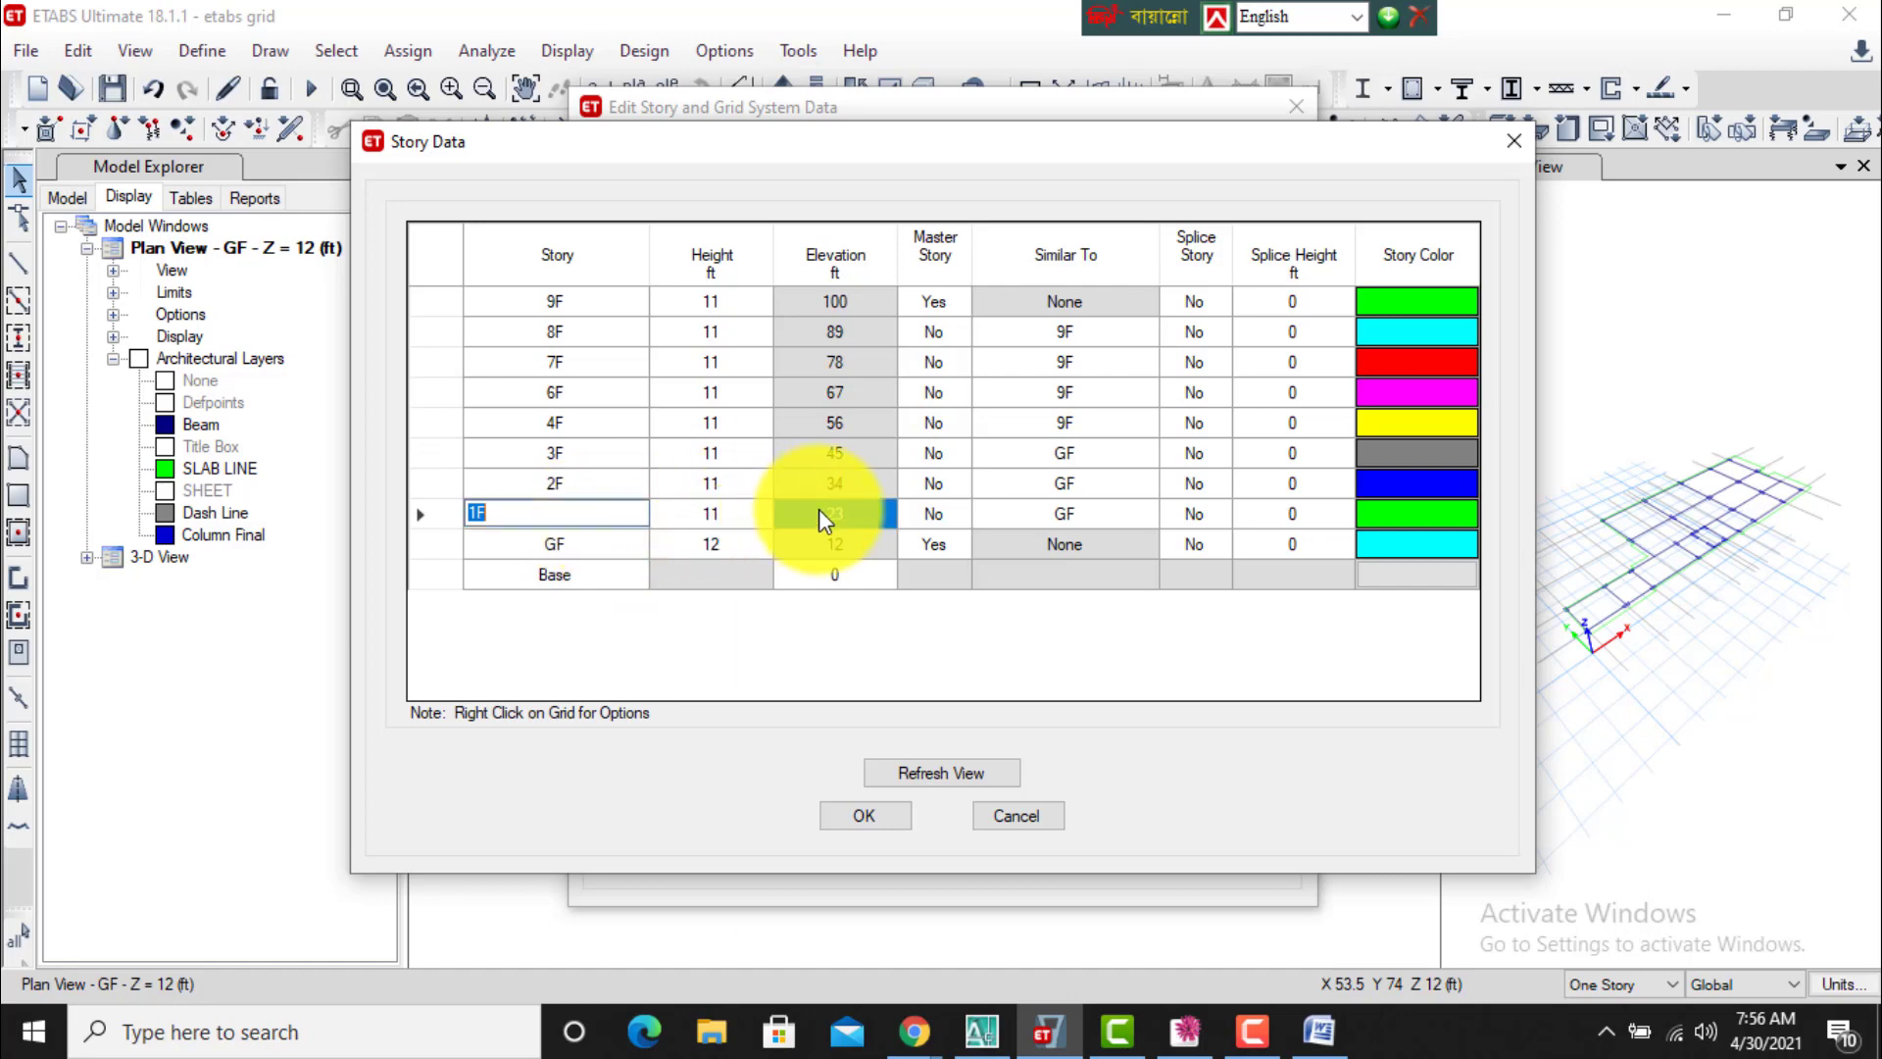
click(936, 545)
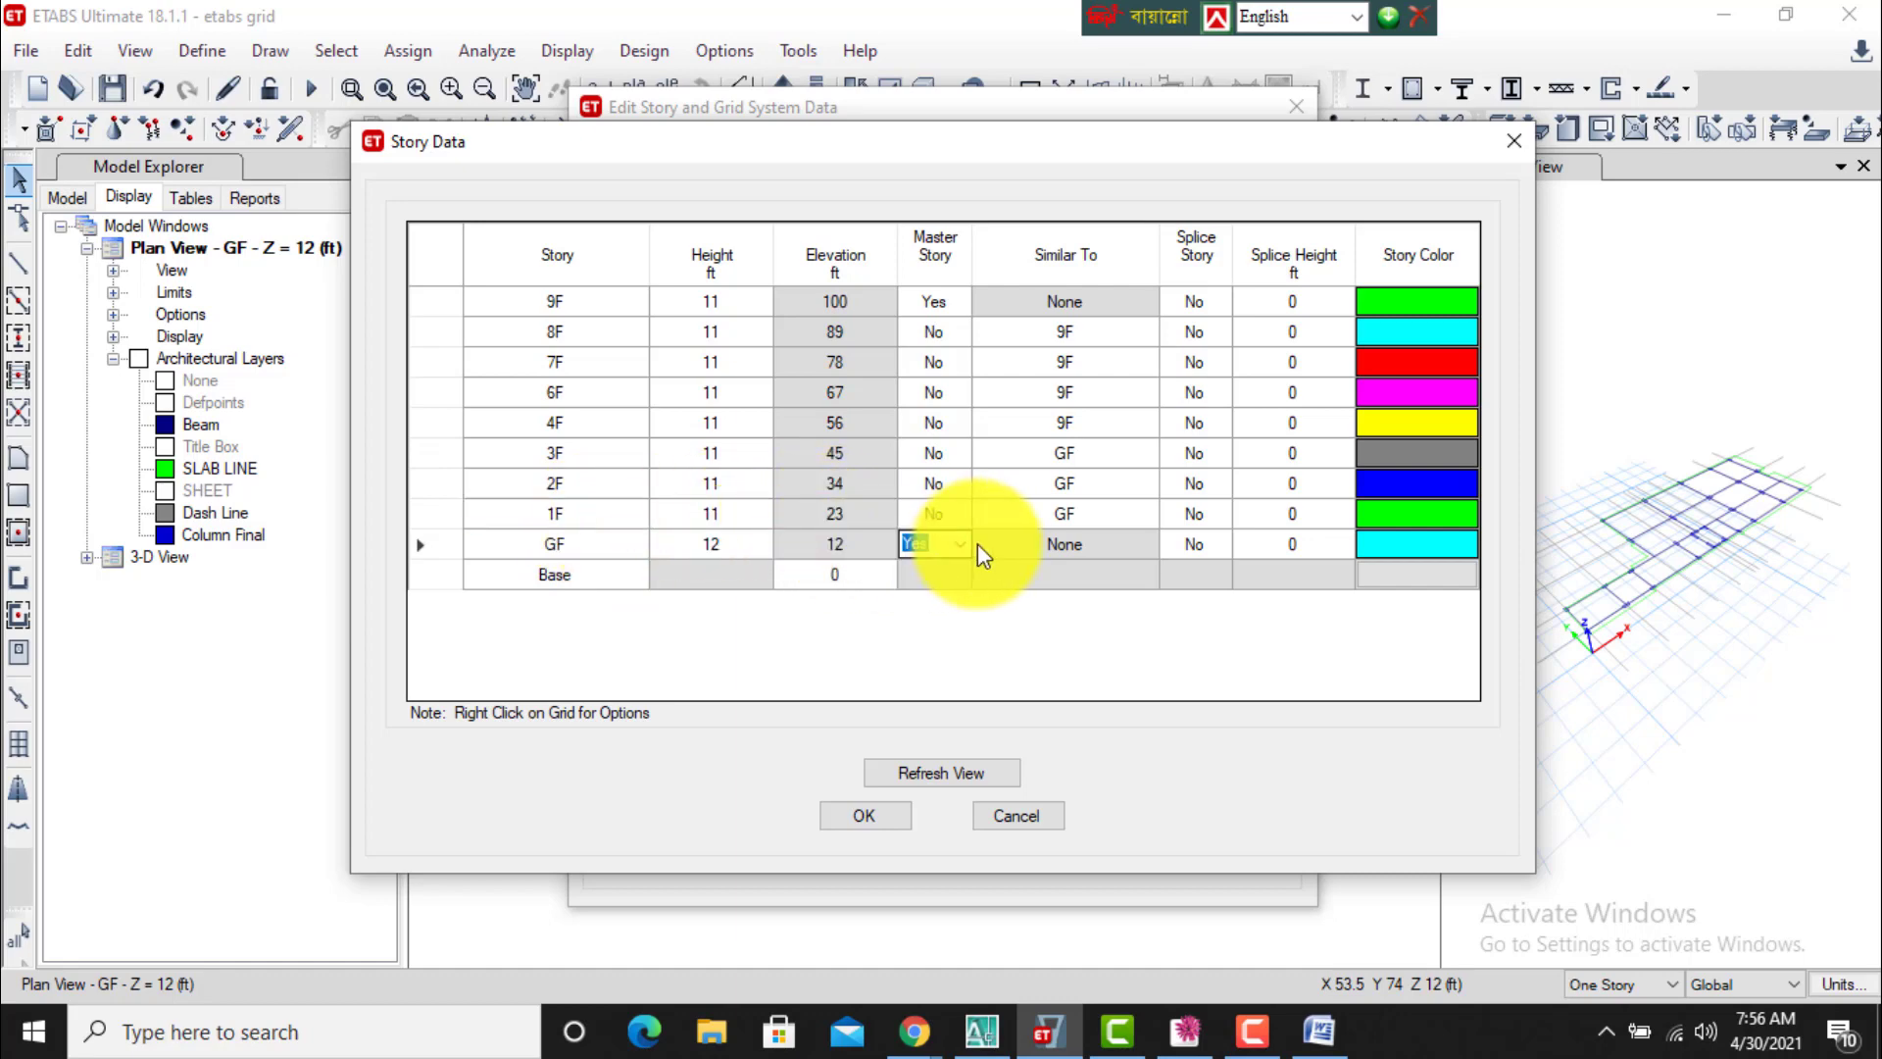
click(961, 545)
click(914, 591)
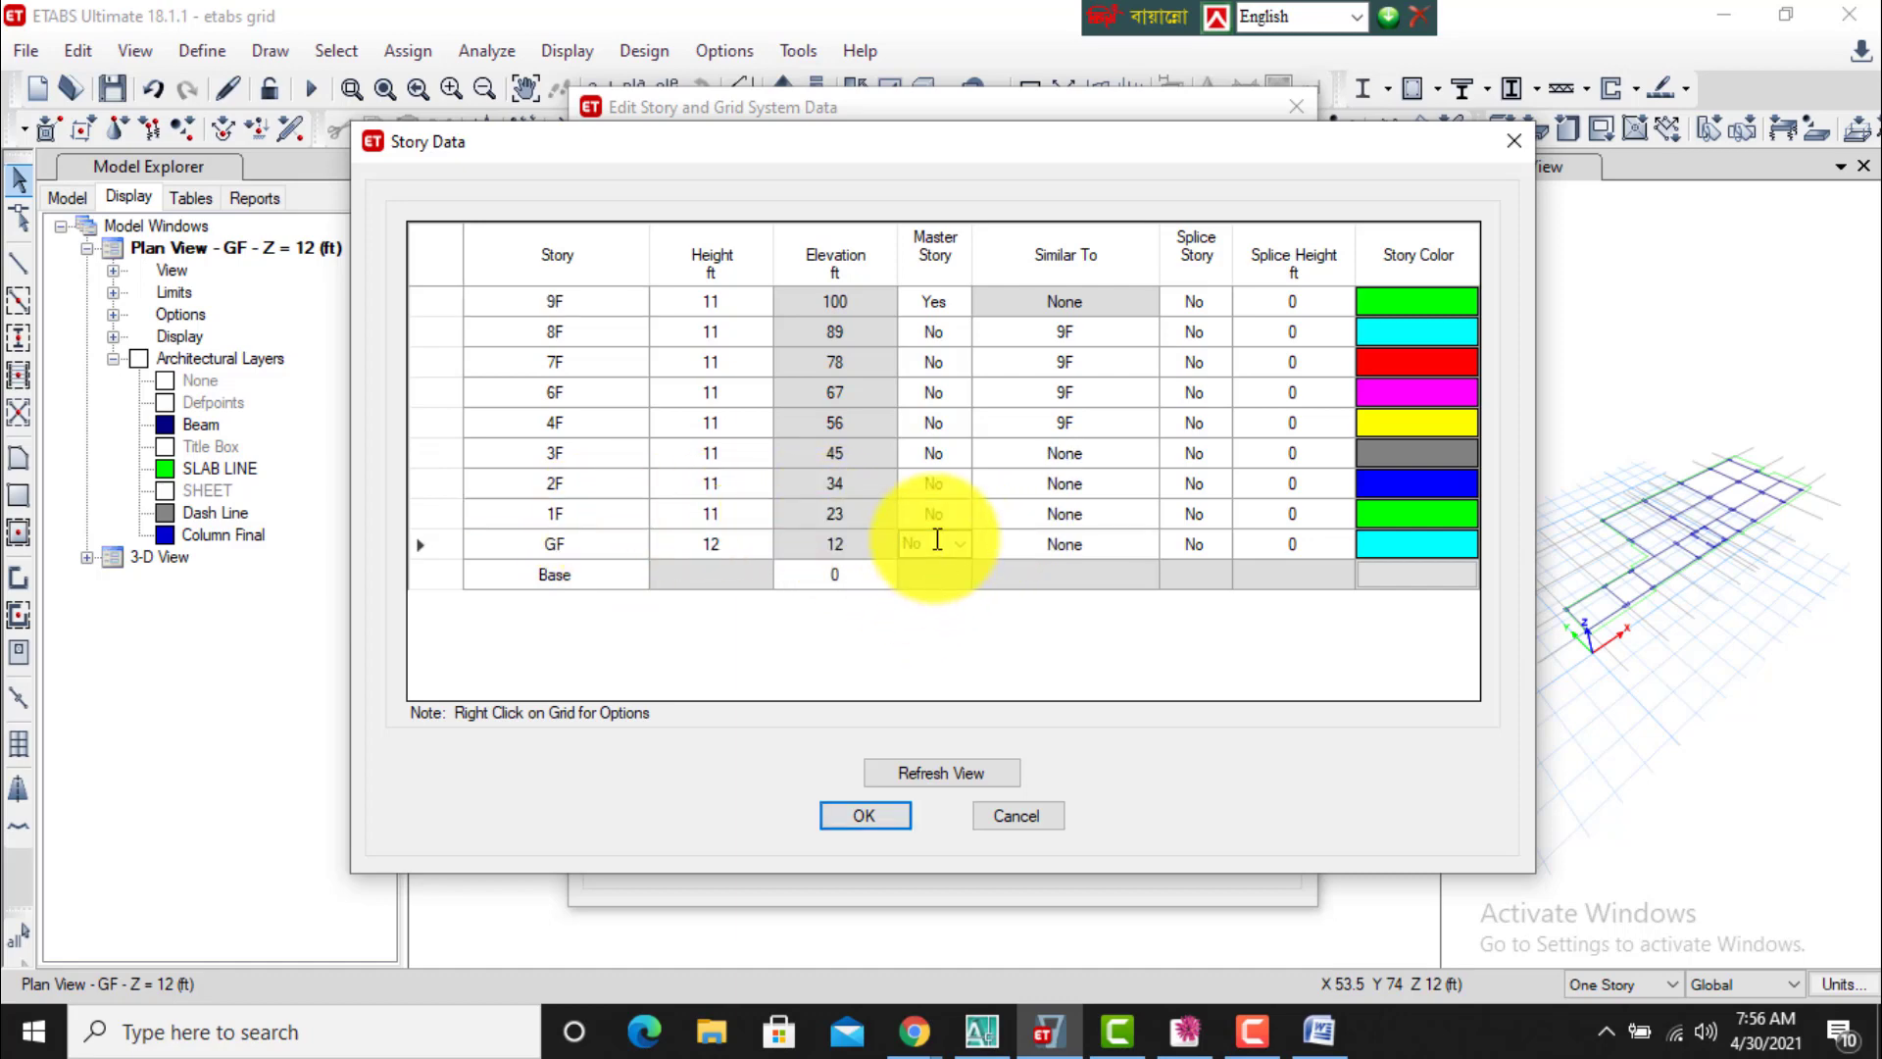
Make the 1F story a master story by setting its master story option to Yes.
click(941, 517)
click(958, 514)
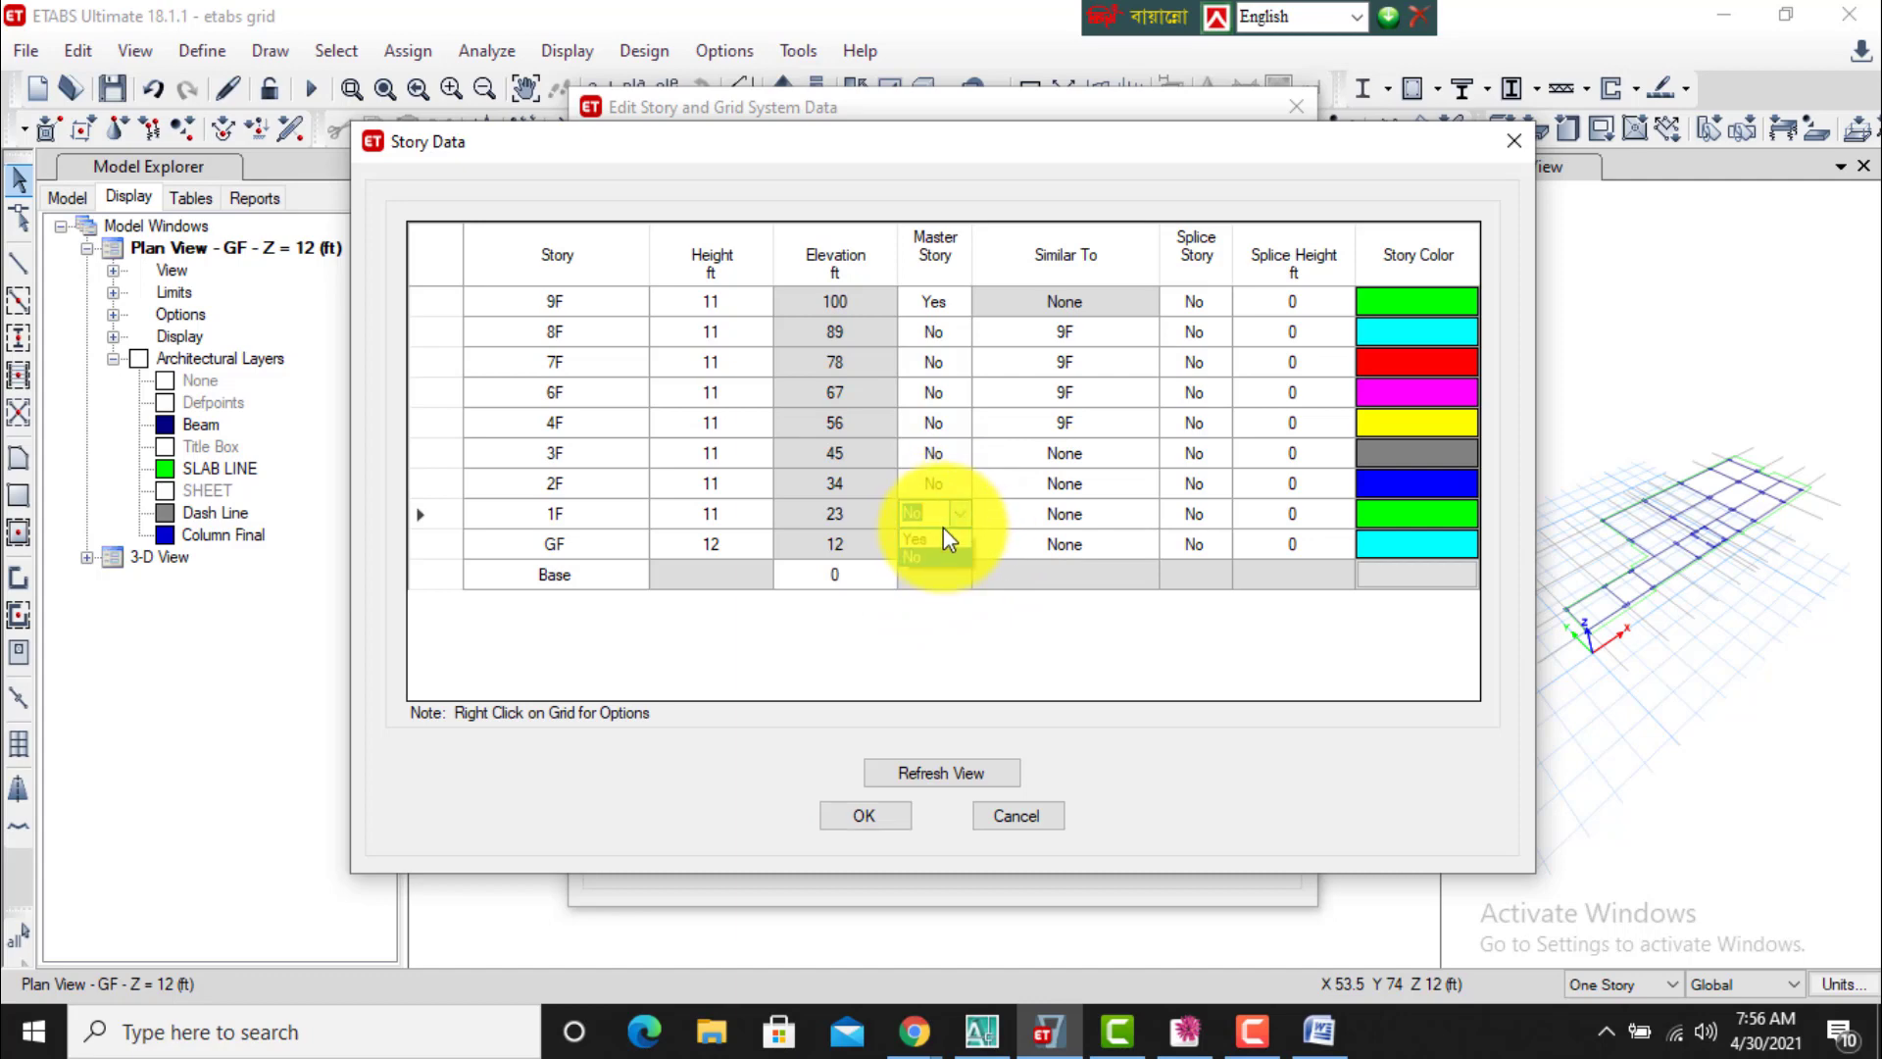
click(943, 537)
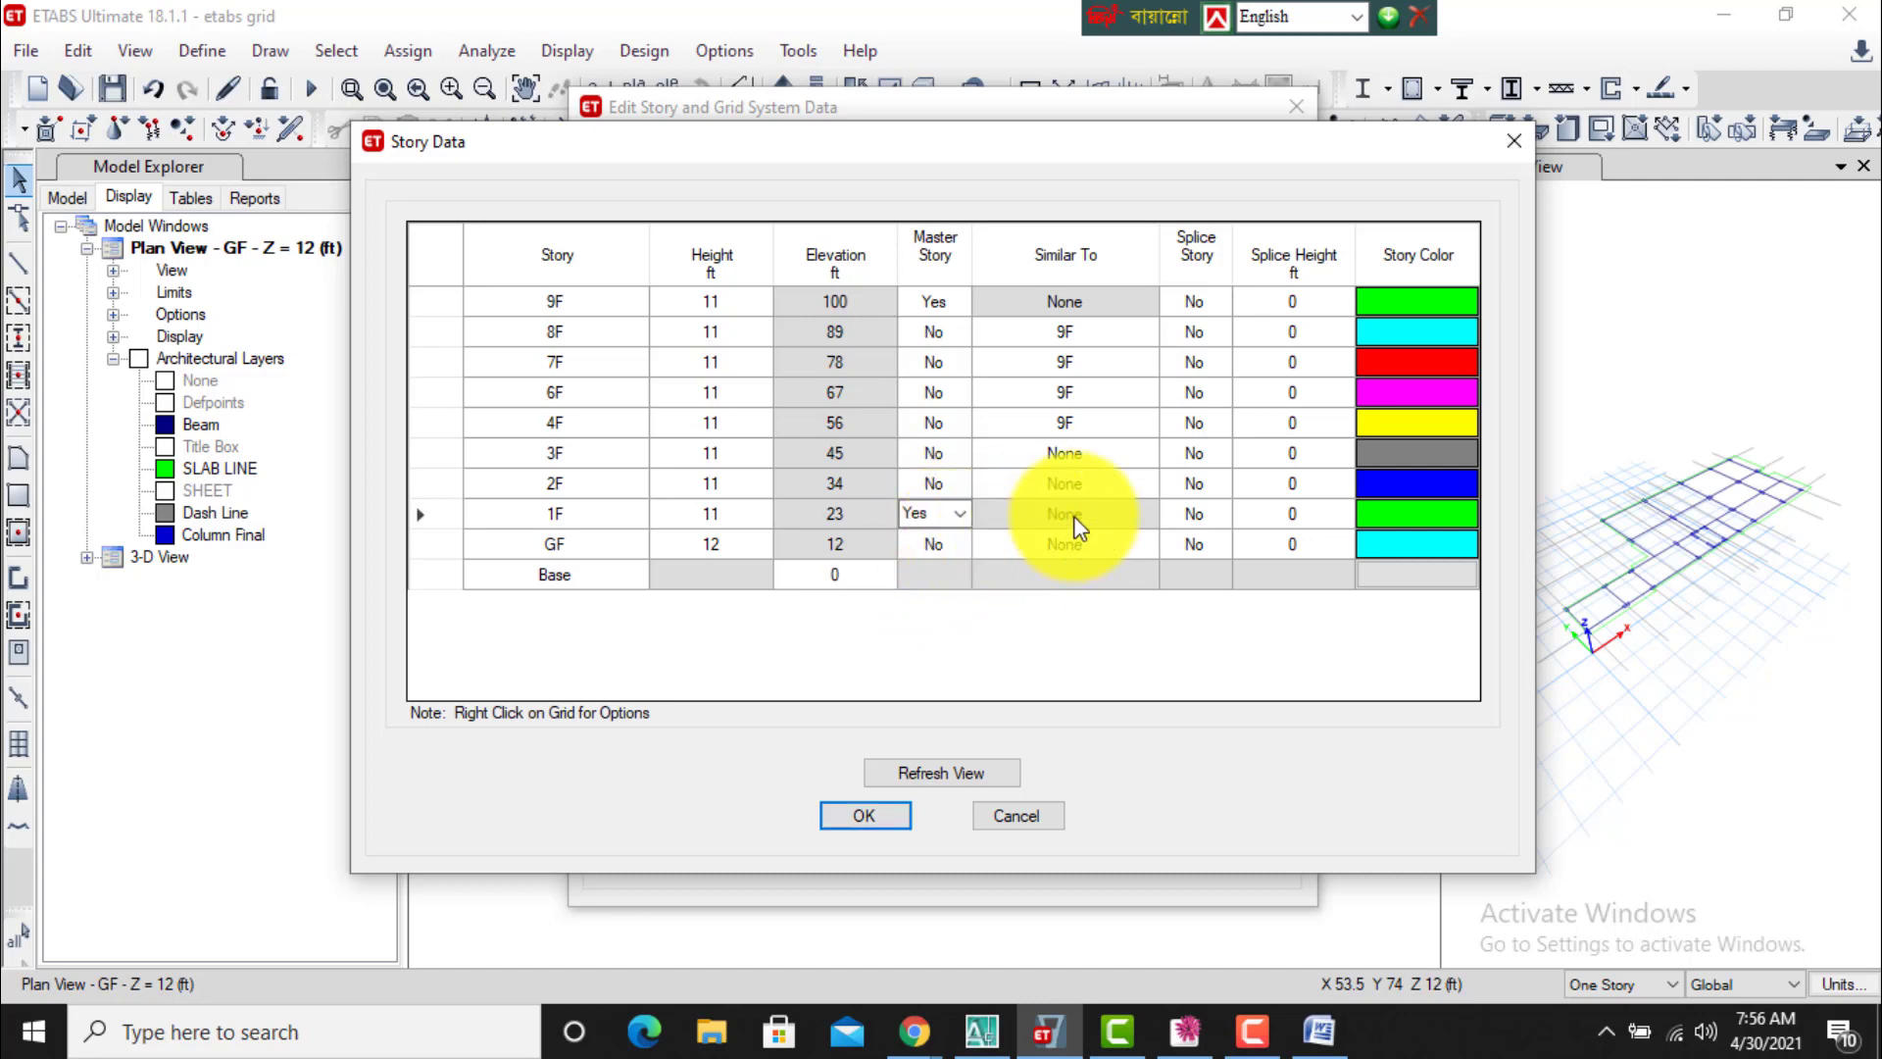
Set stories 2F, 3F and 4F as similar to the 1F master story.
click(1088, 486)
click(1148, 482)
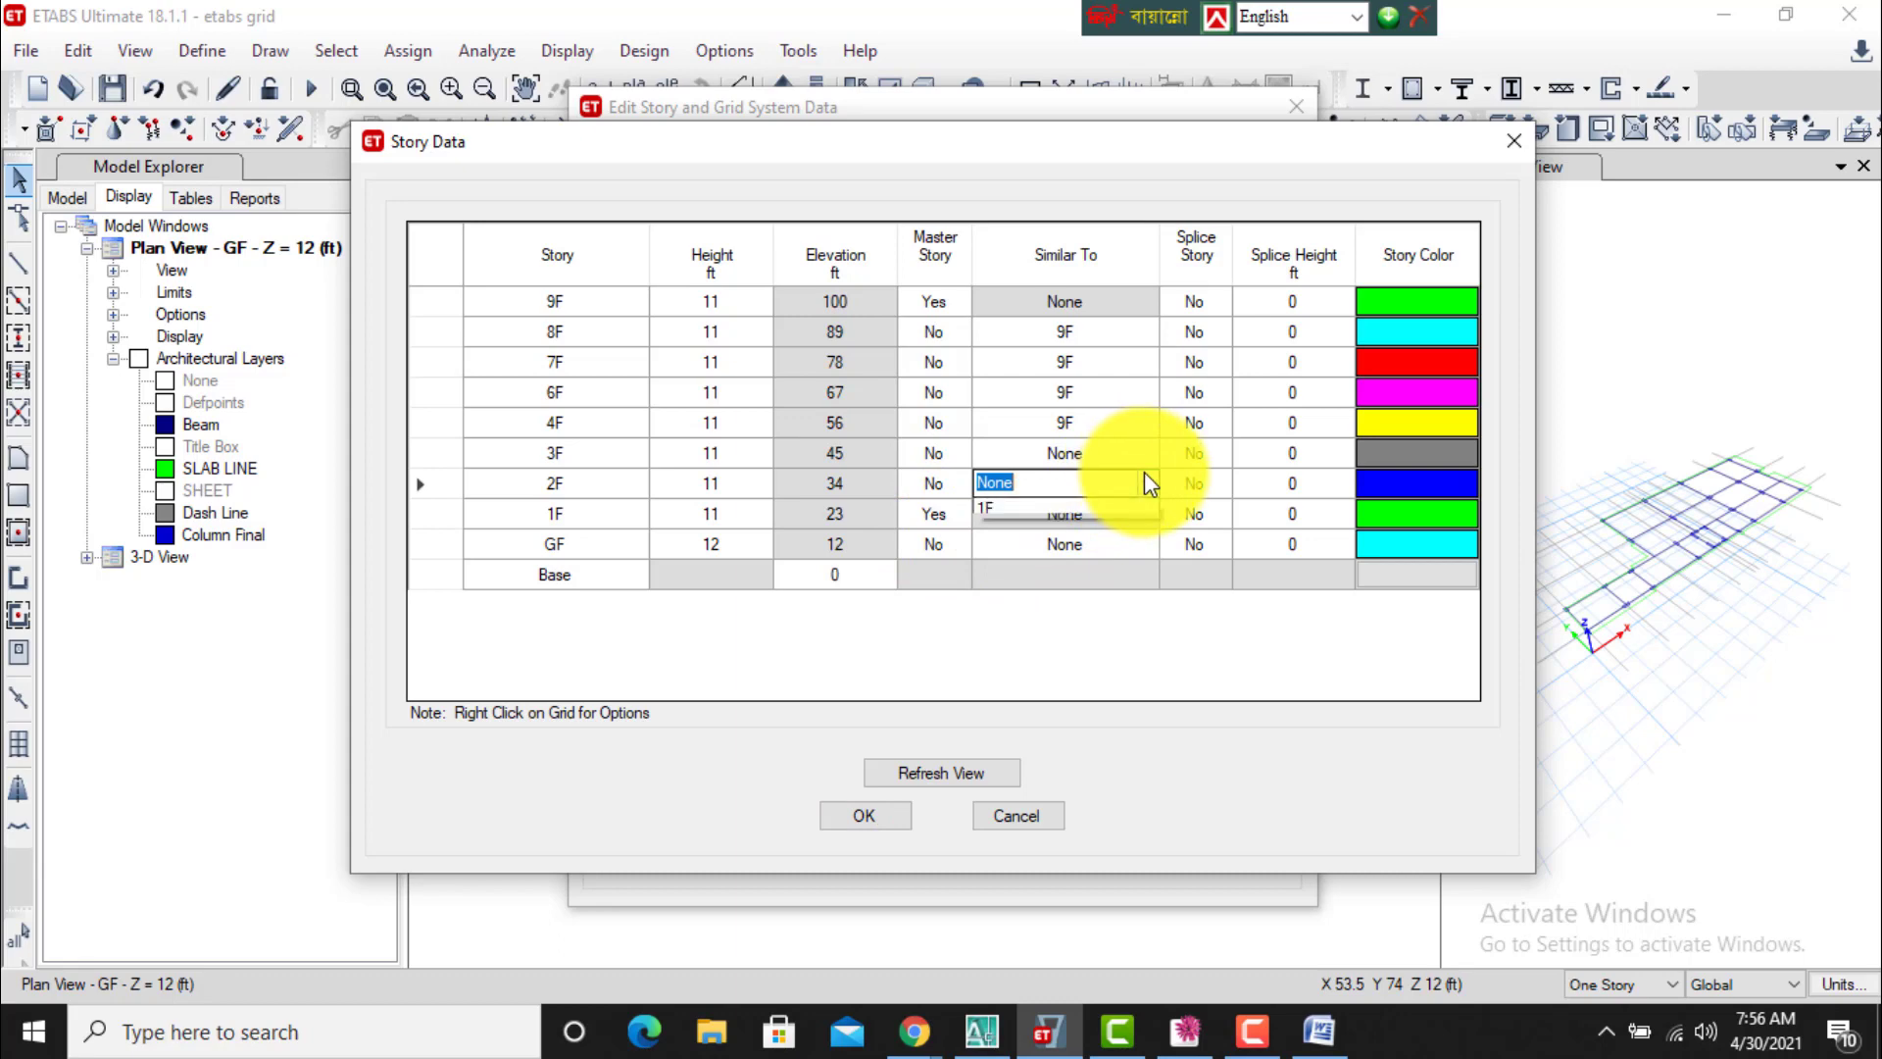
click(1023, 532)
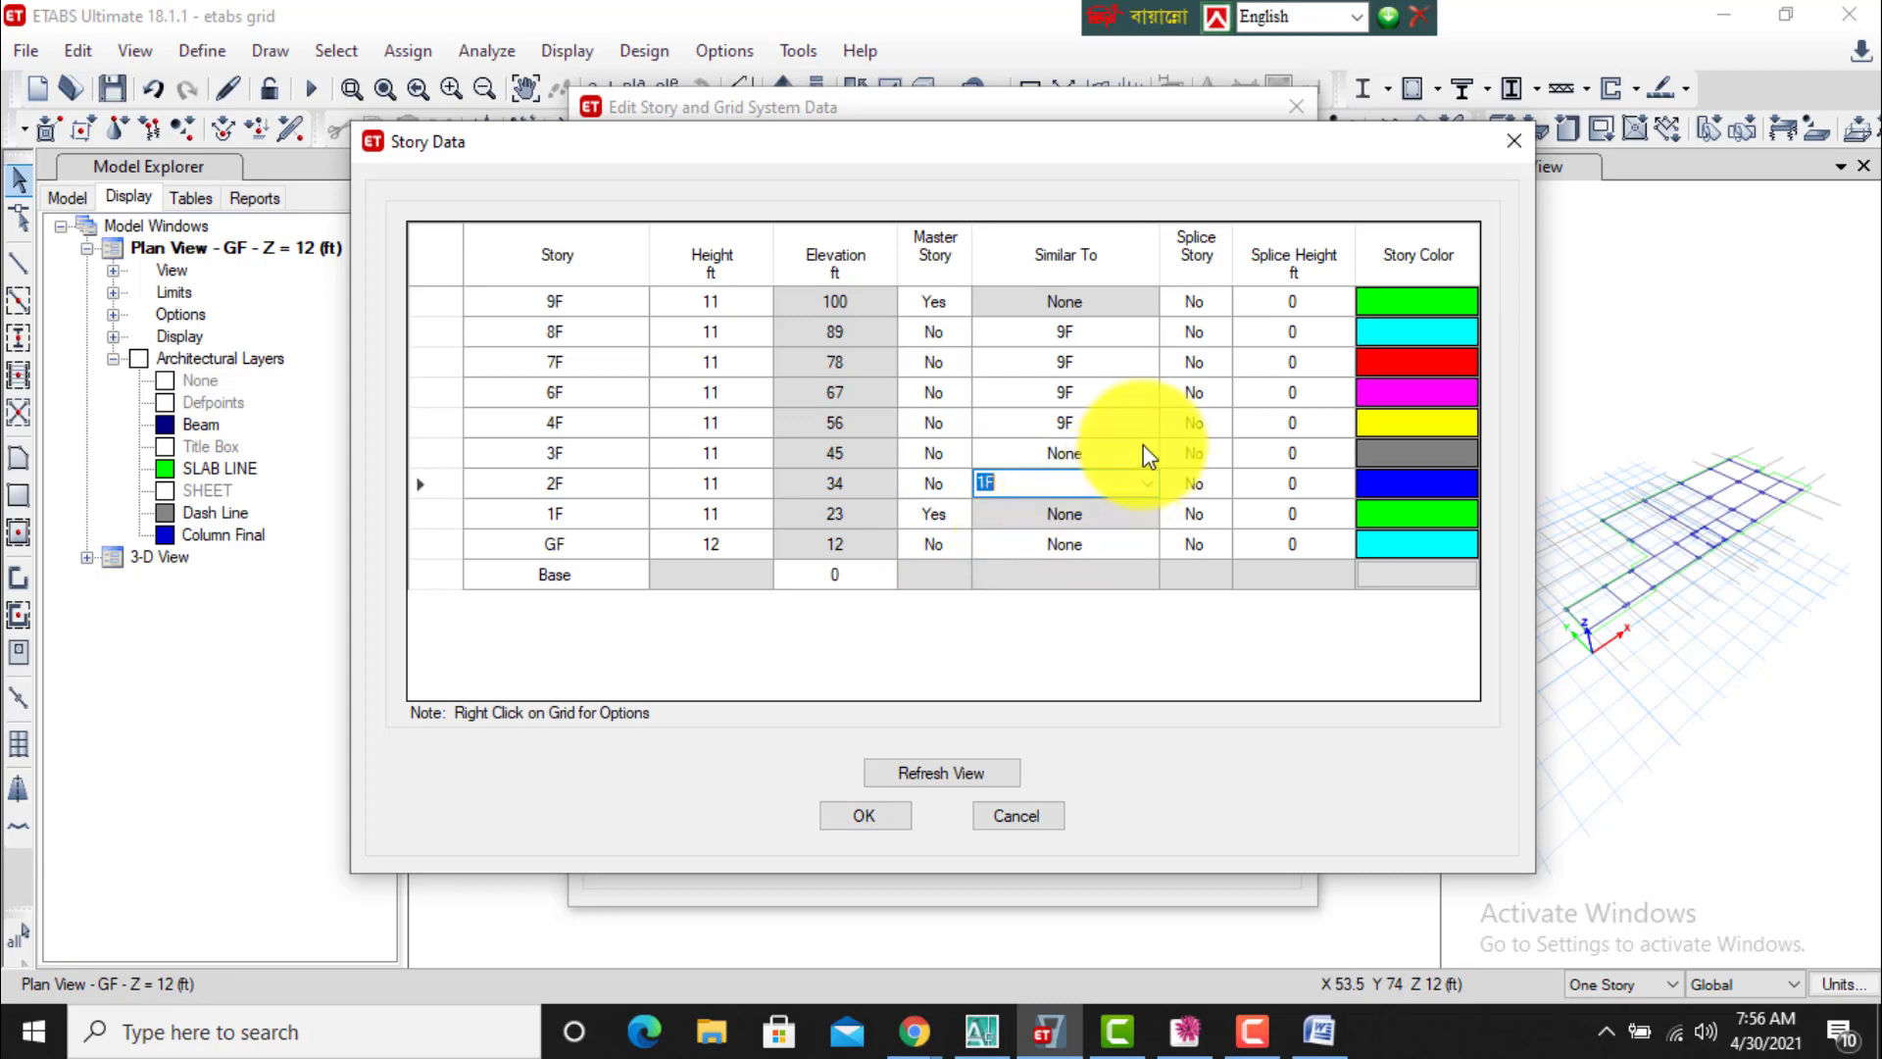
click(1144, 452)
click(1147, 451)
click(1039, 515)
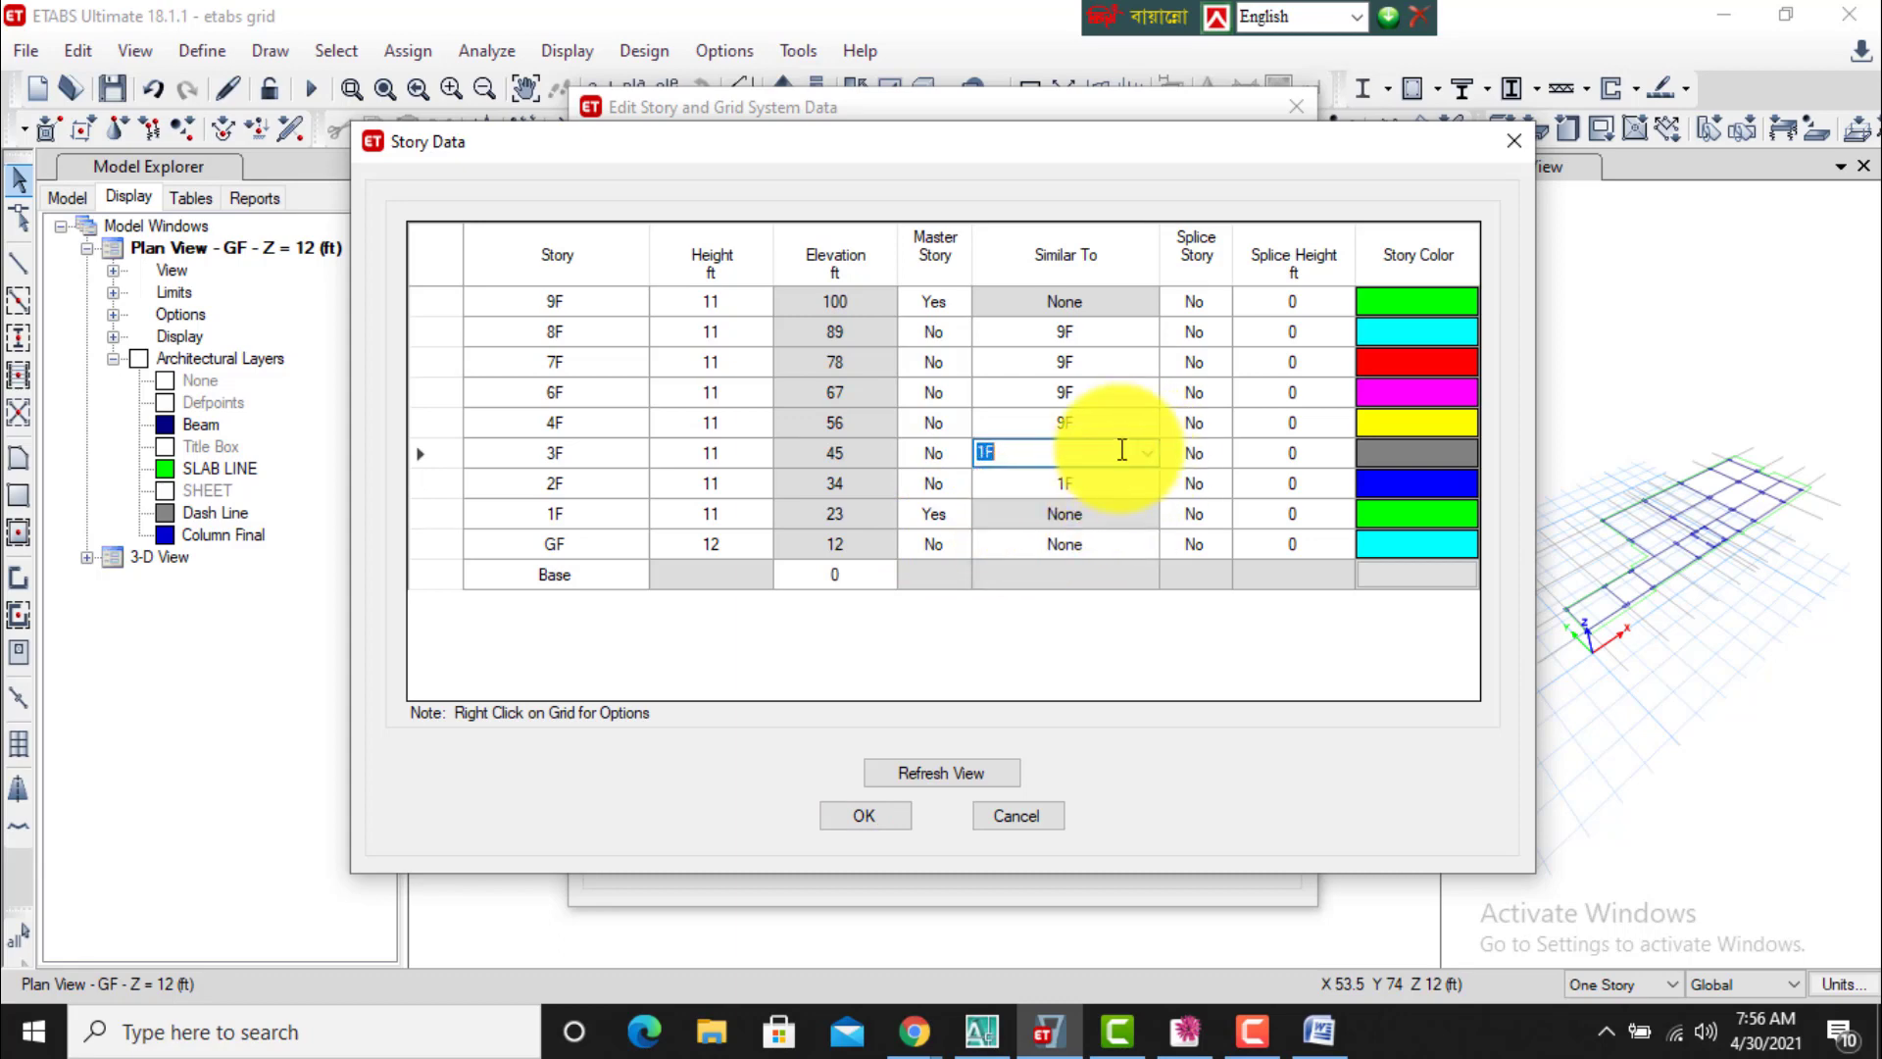
click(1139, 419)
click(1144, 422)
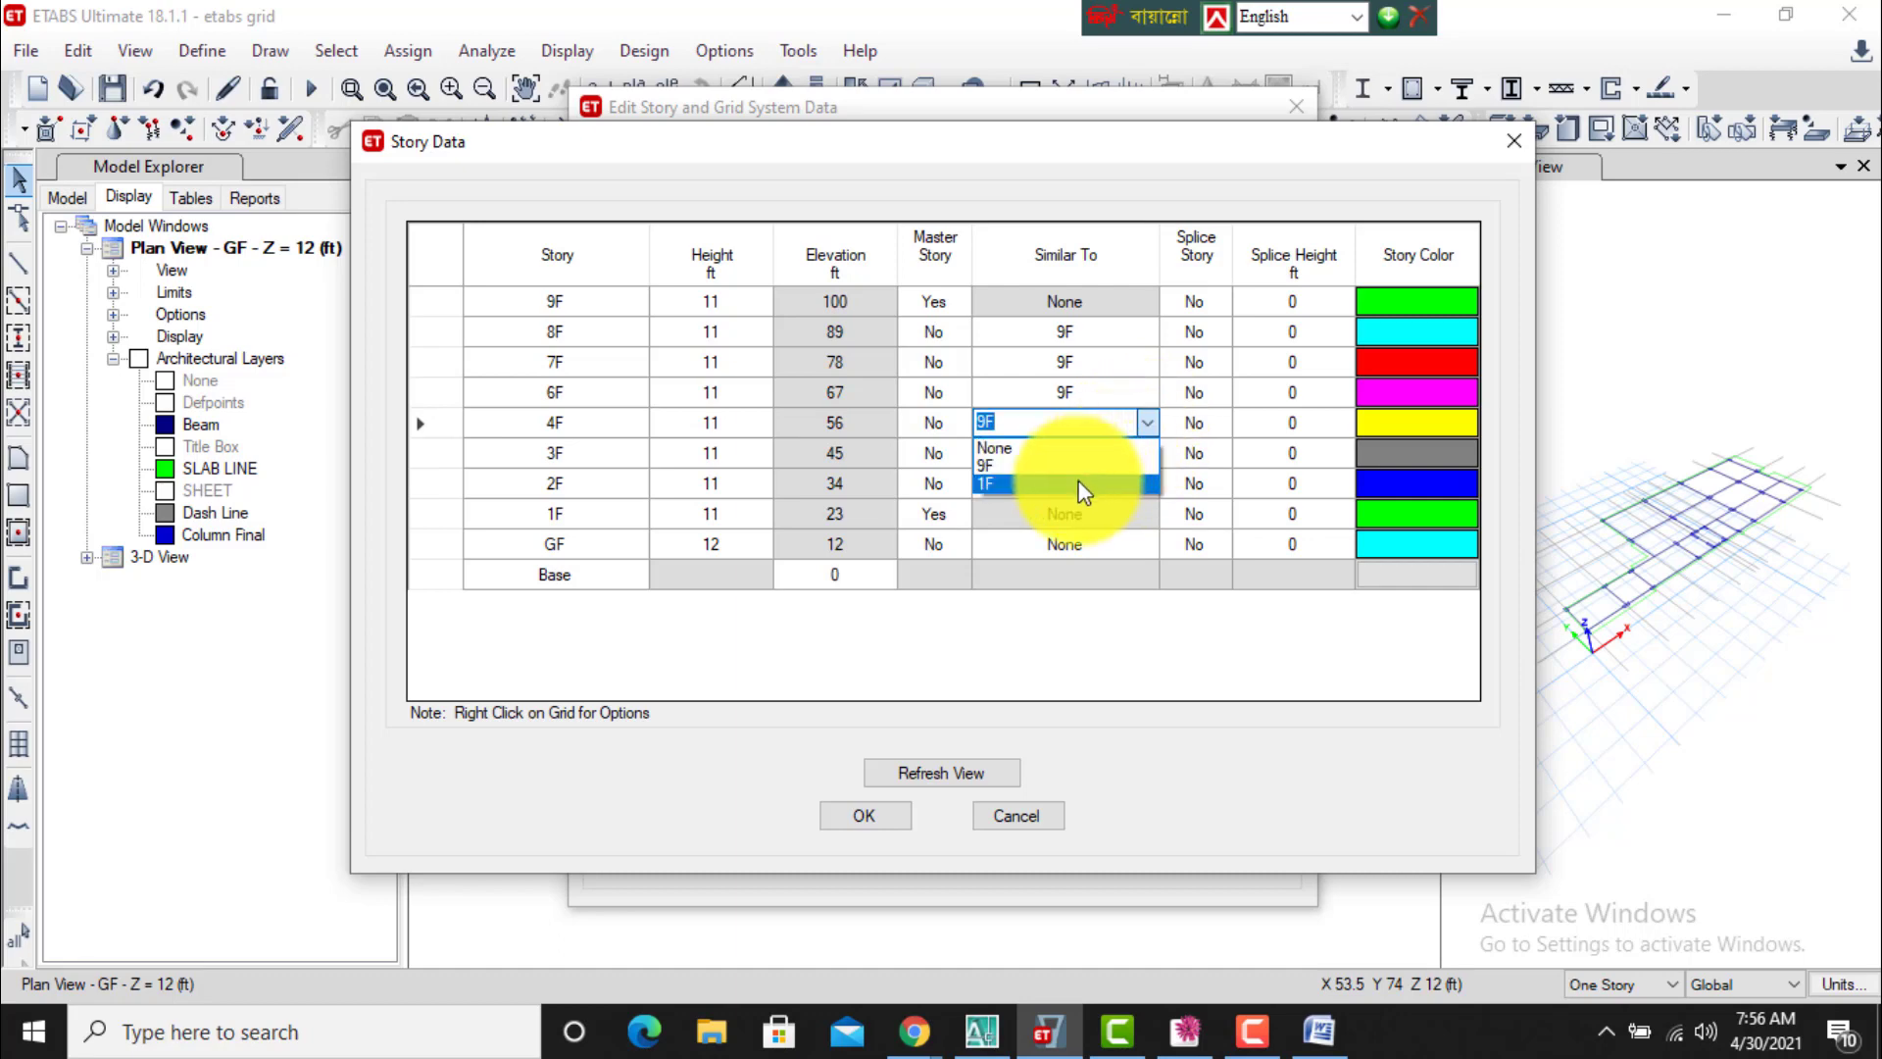
click(1083, 490)
Set stories 6F, 7F and 8F as similar to the 1F master story, and refresh the view.
click(1150, 396)
click(1149, 396)
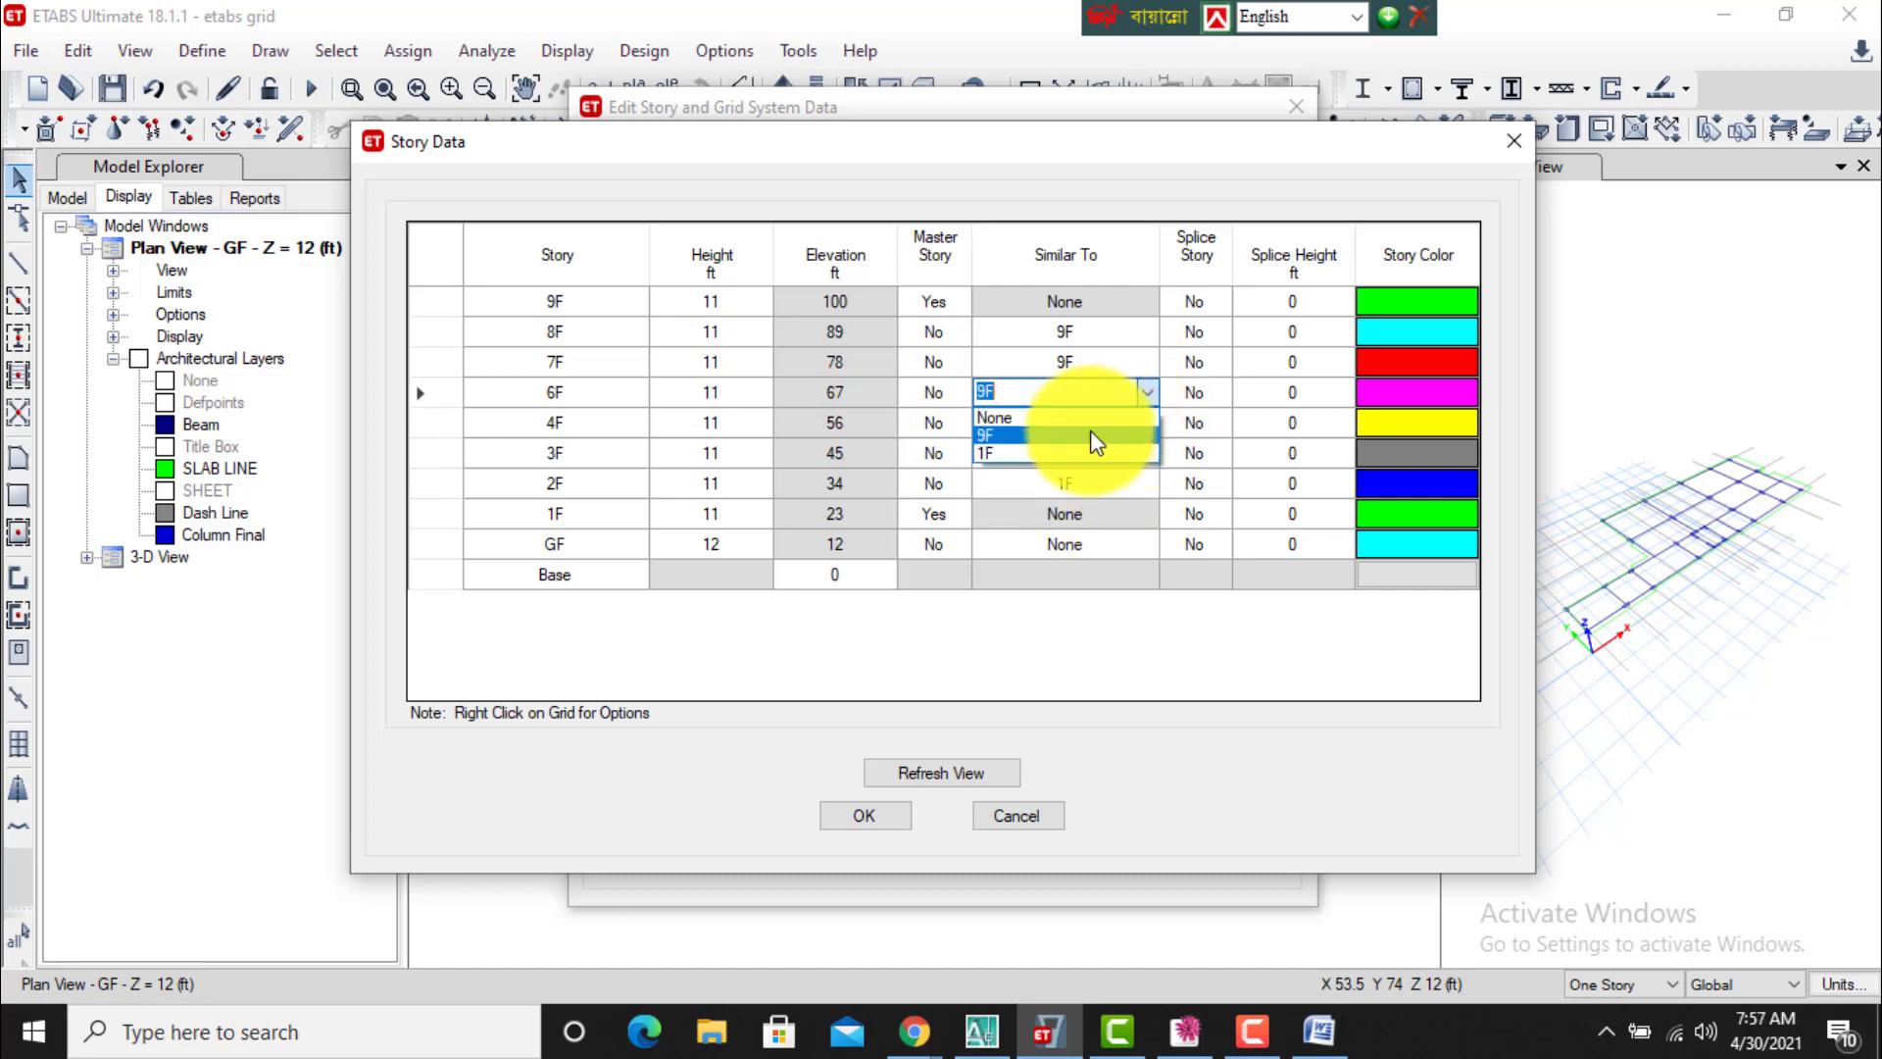
click(1071, 453)
click(1147, 362)
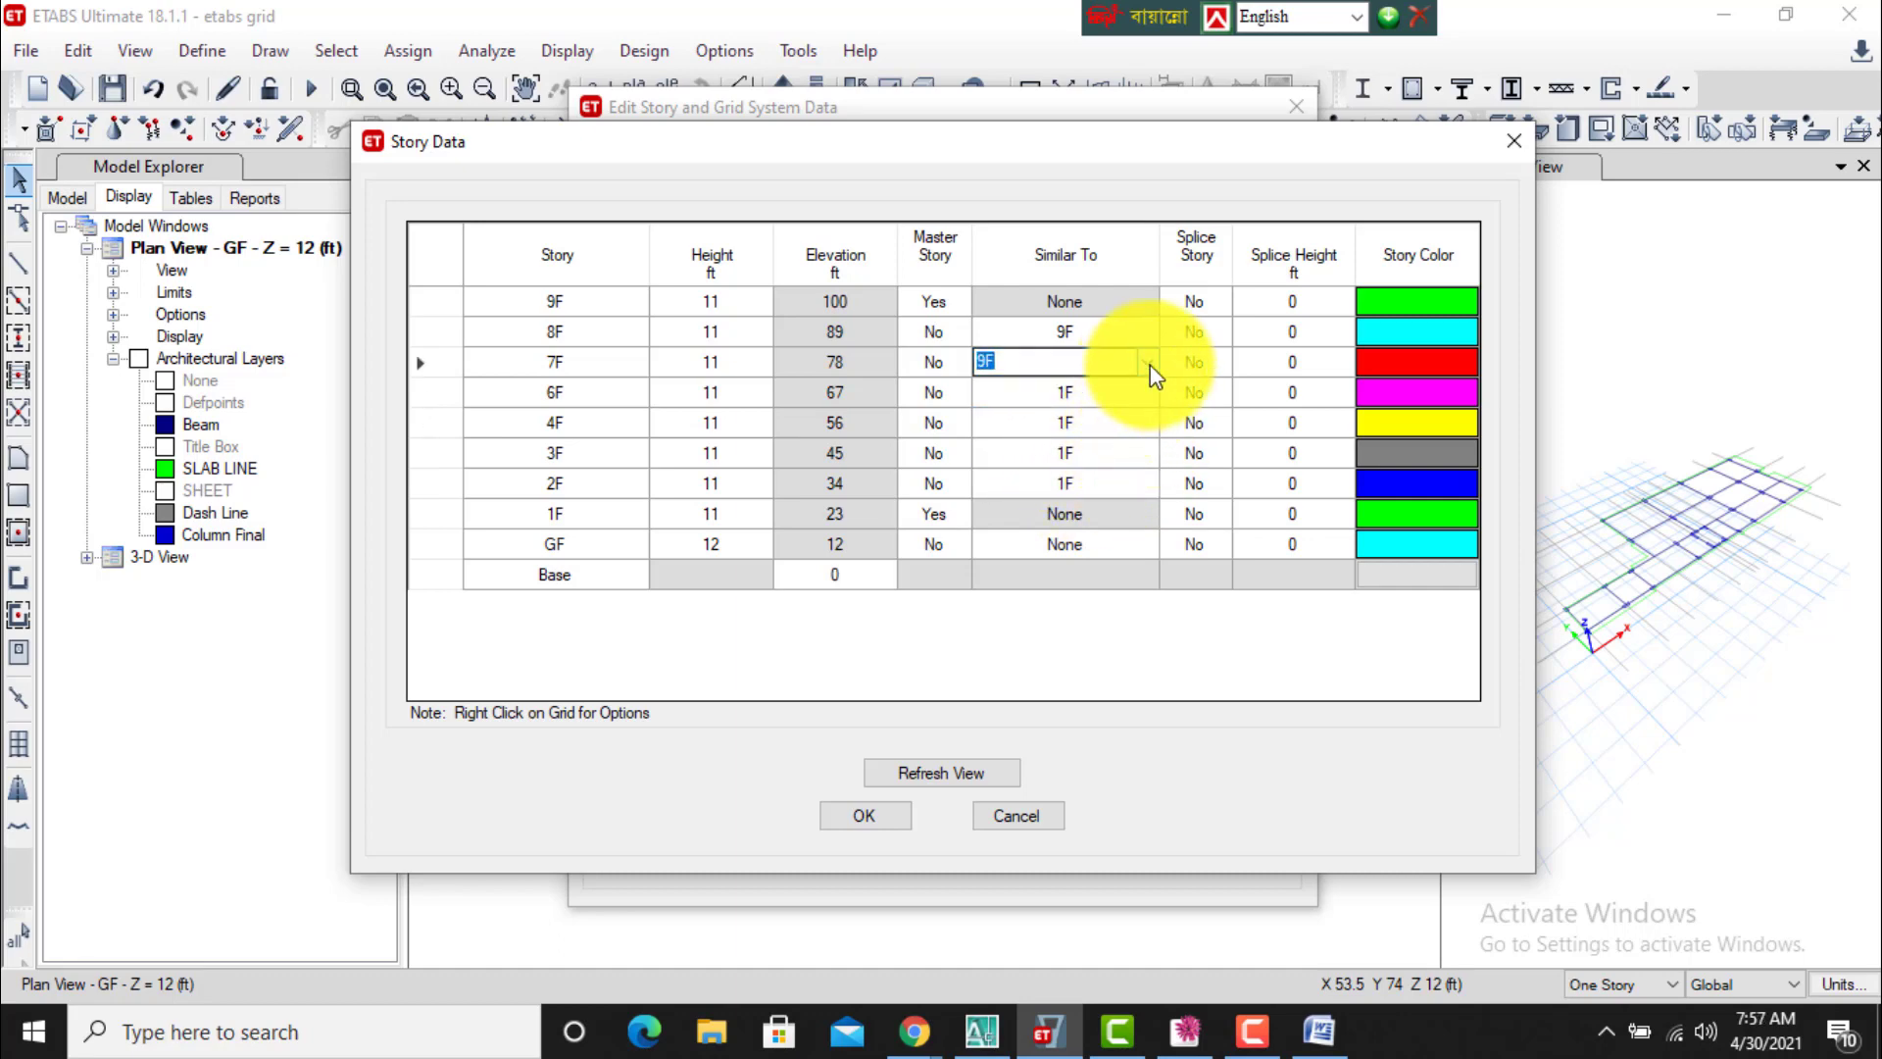
click(1147, 363)
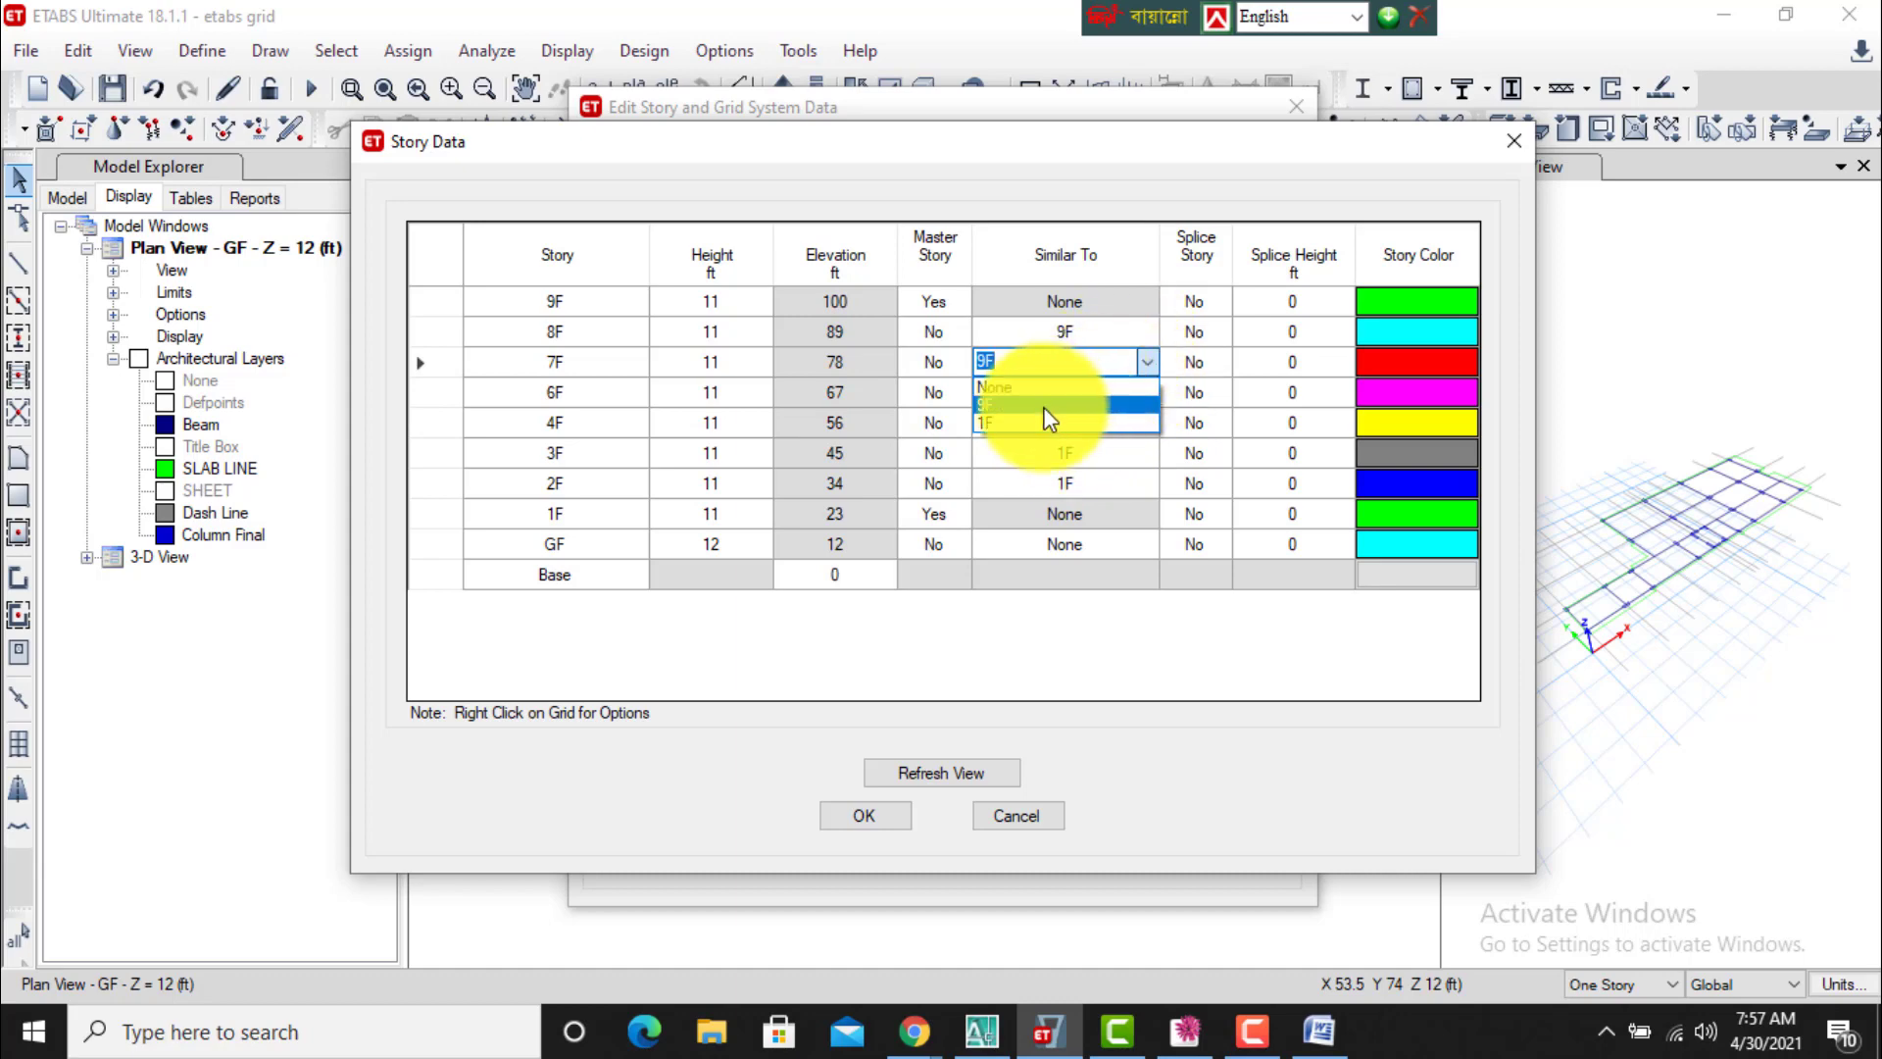
click(1049, 419)
click(1103, 333)
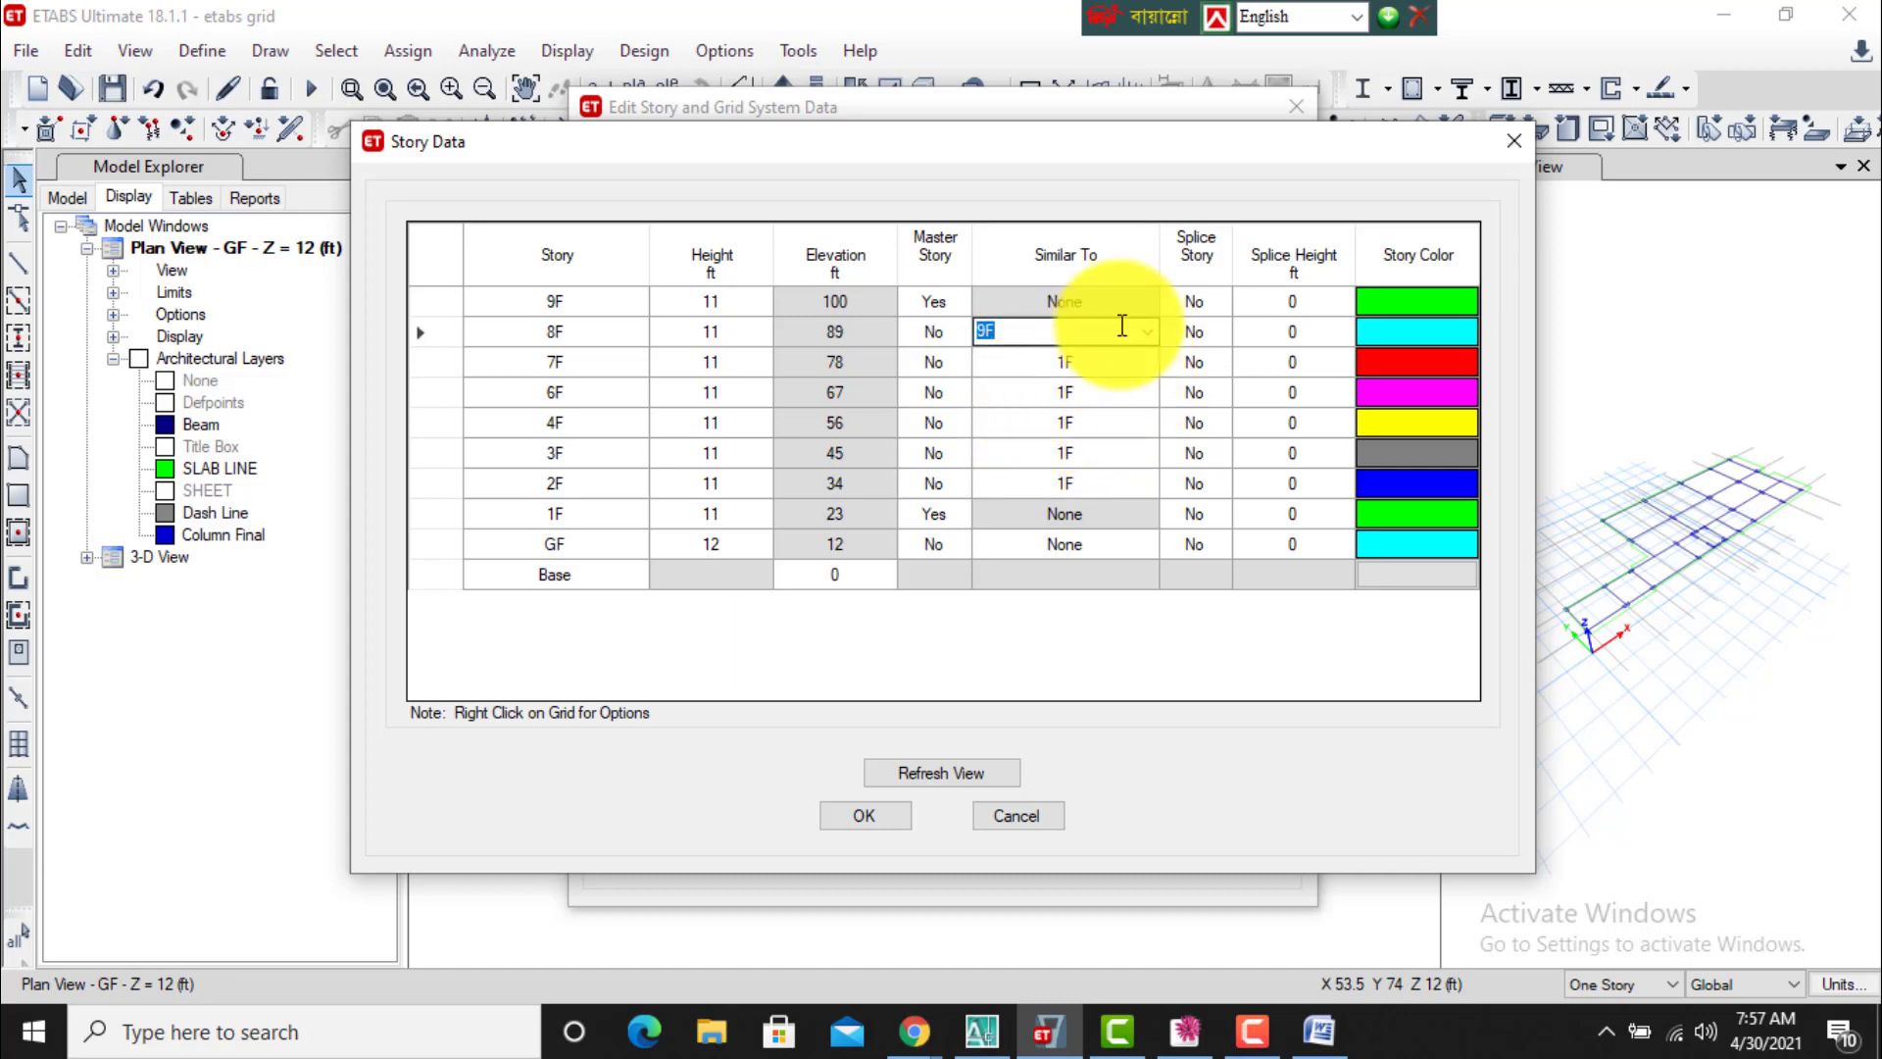
click(1145, 331)
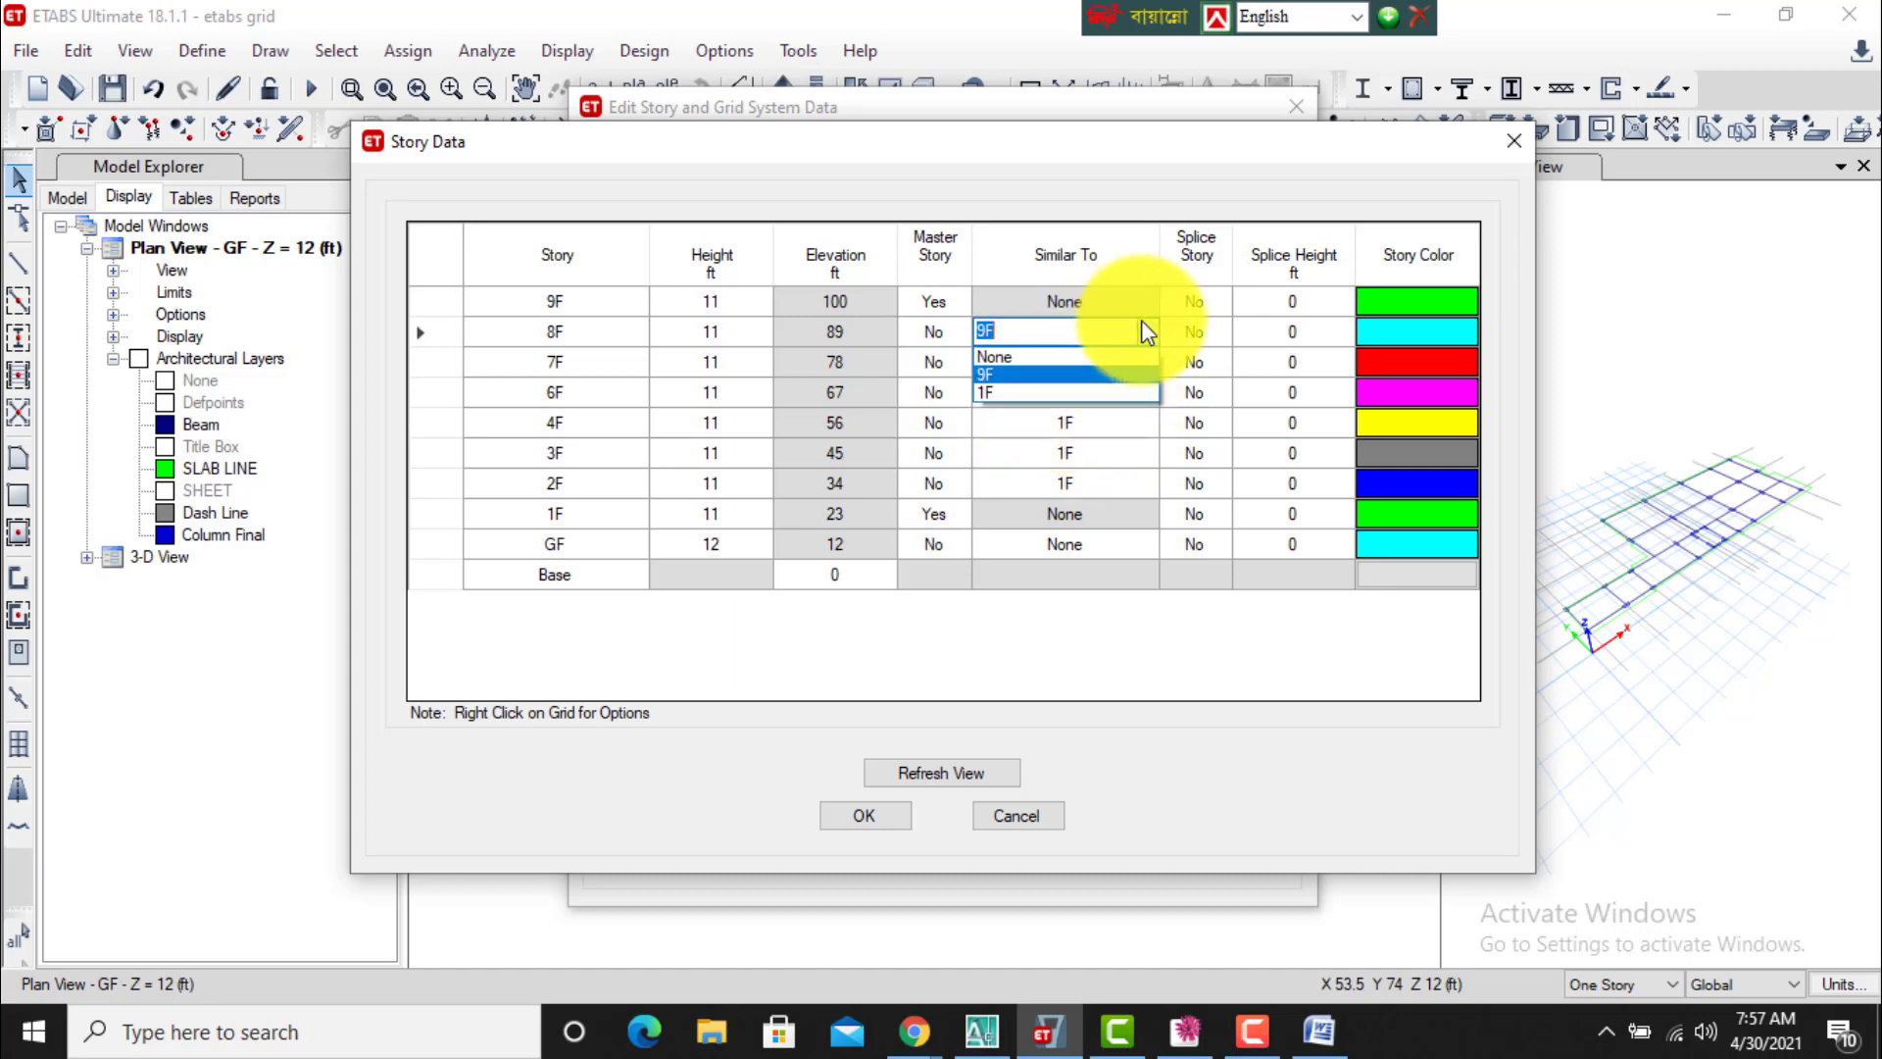
click(1056, 393)
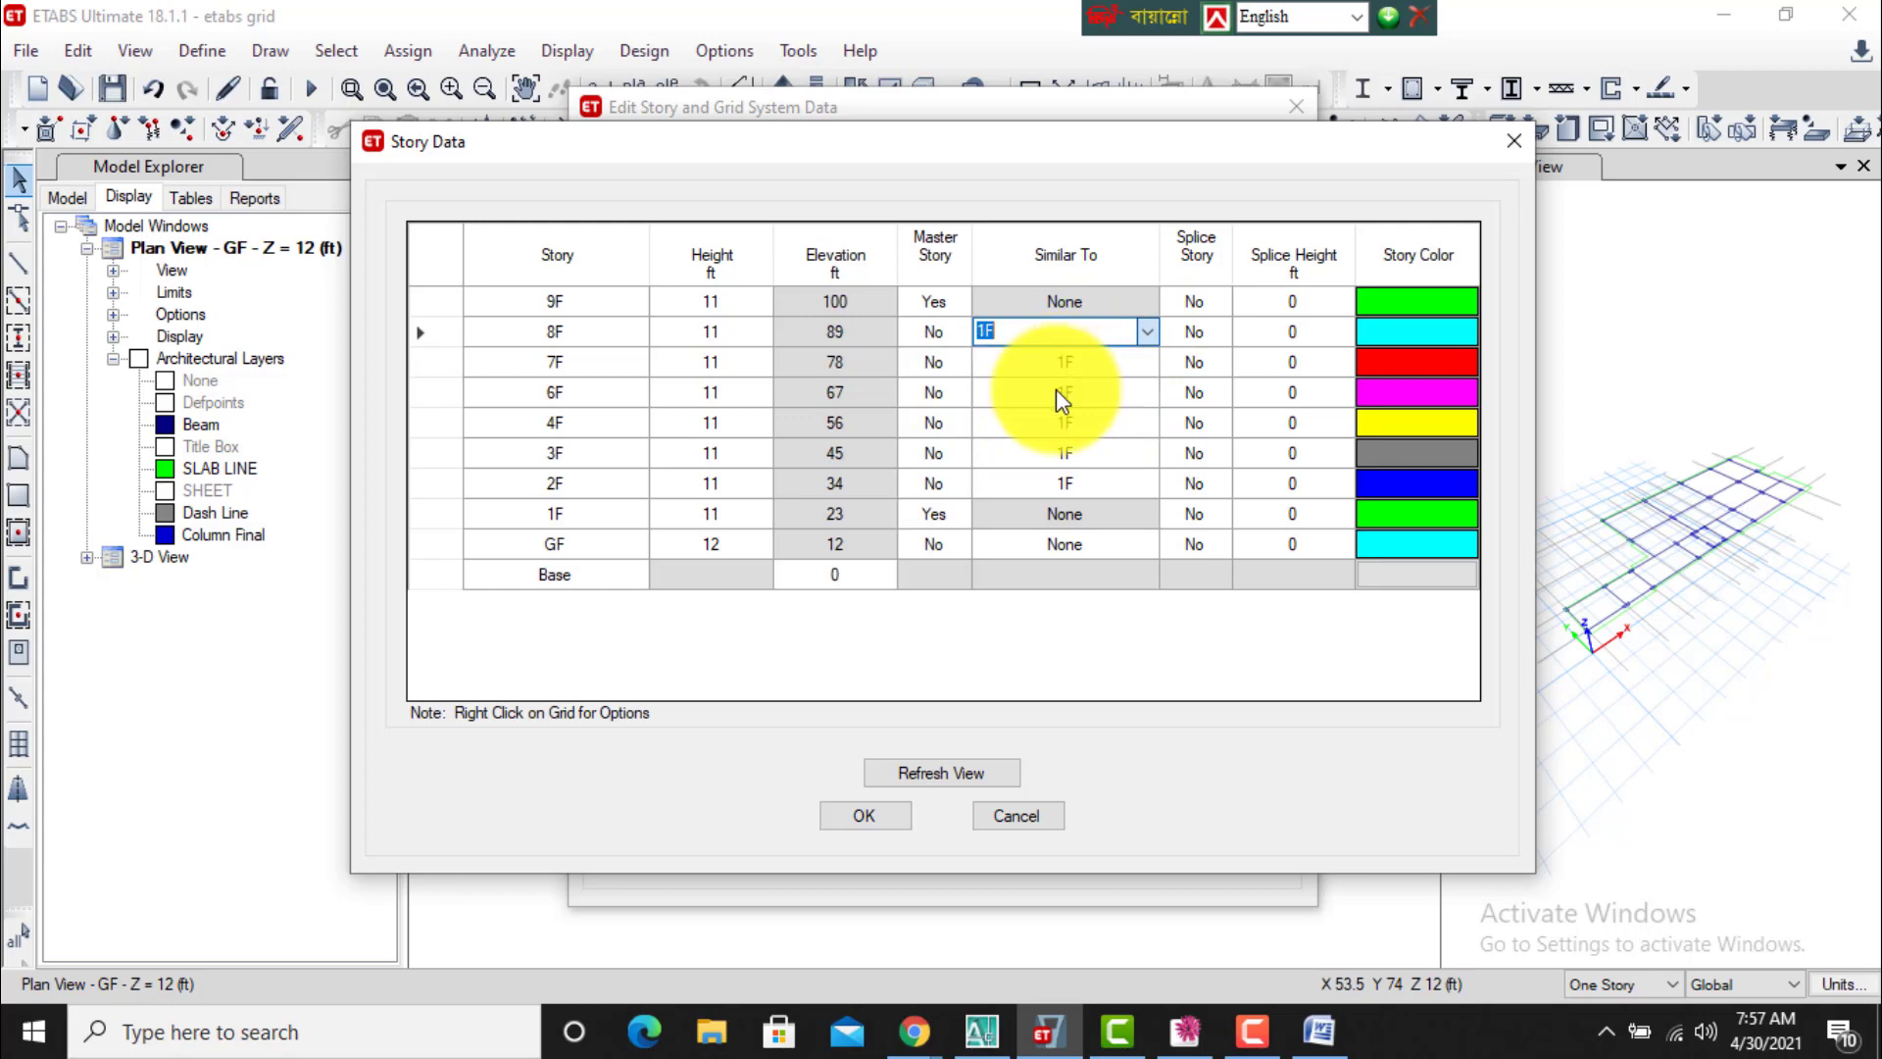
click(943, 773)
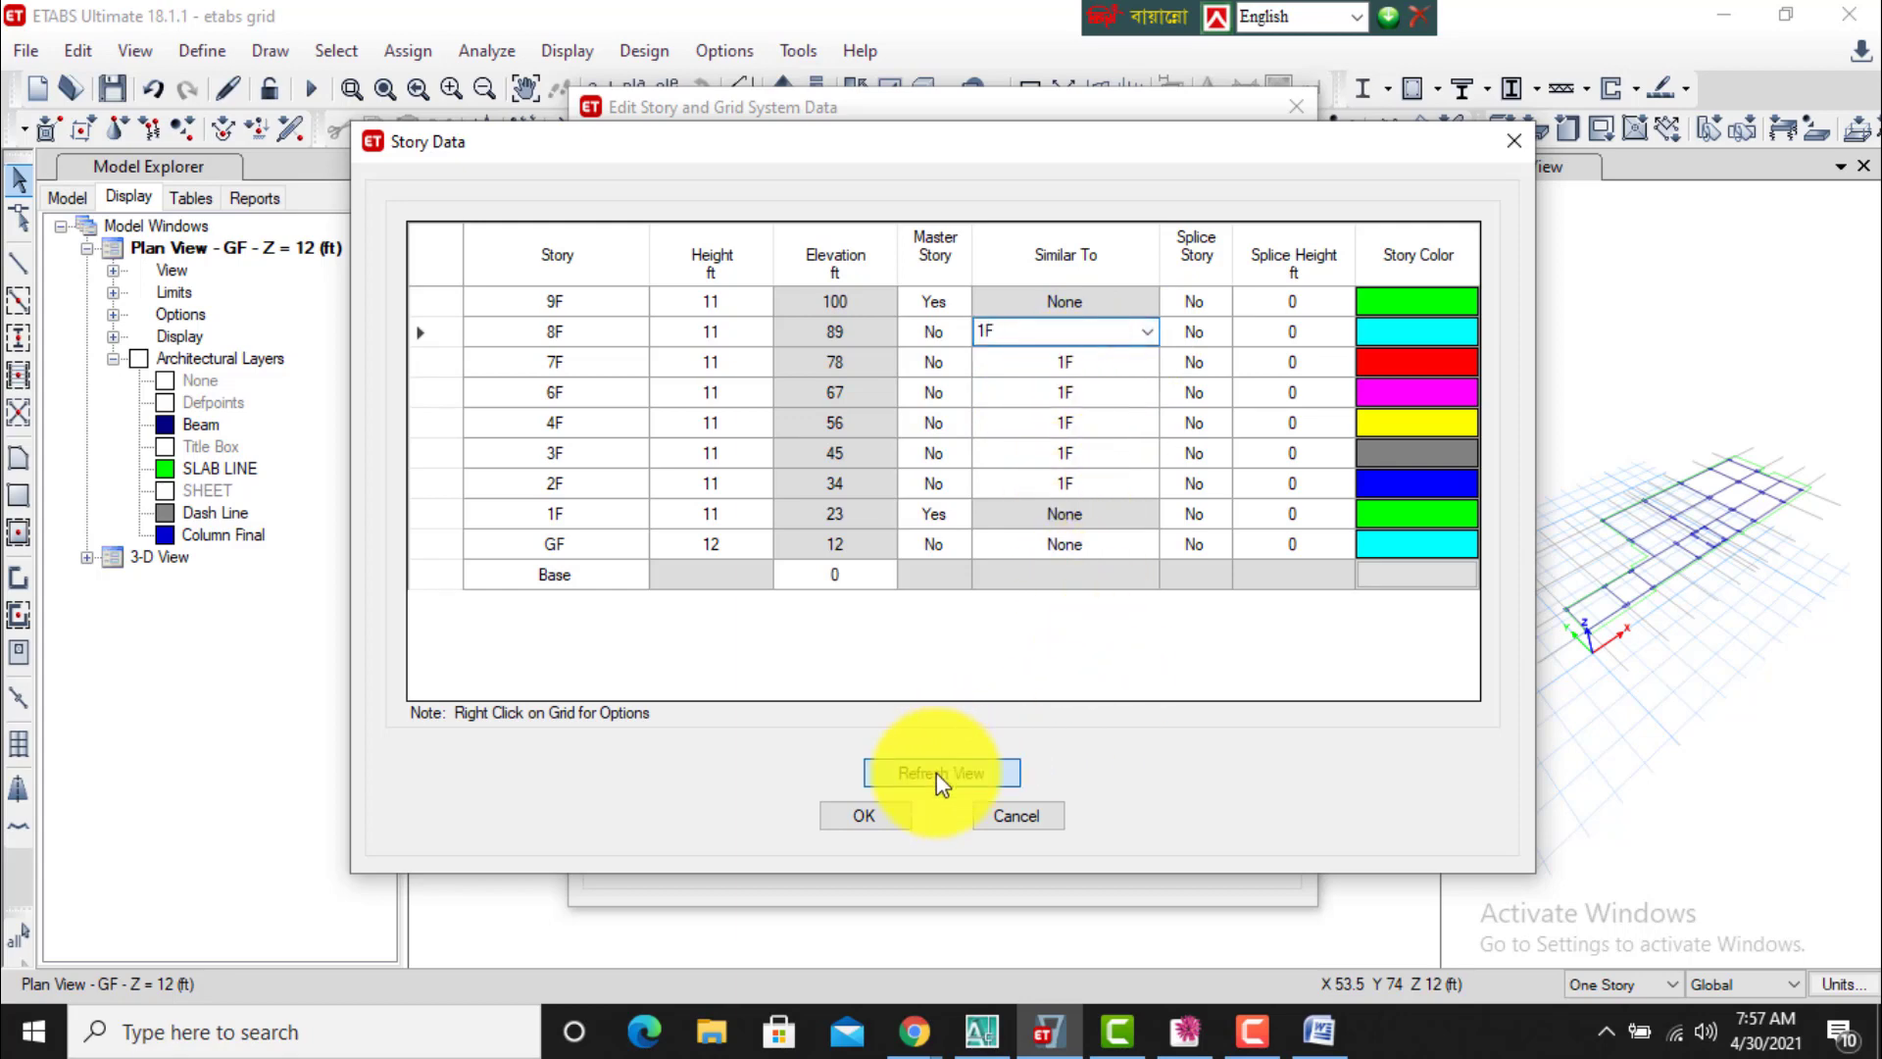
Accept the story data and load etabs grid.dxf for adding its grid lines to grid system G1.
click(863, 820)
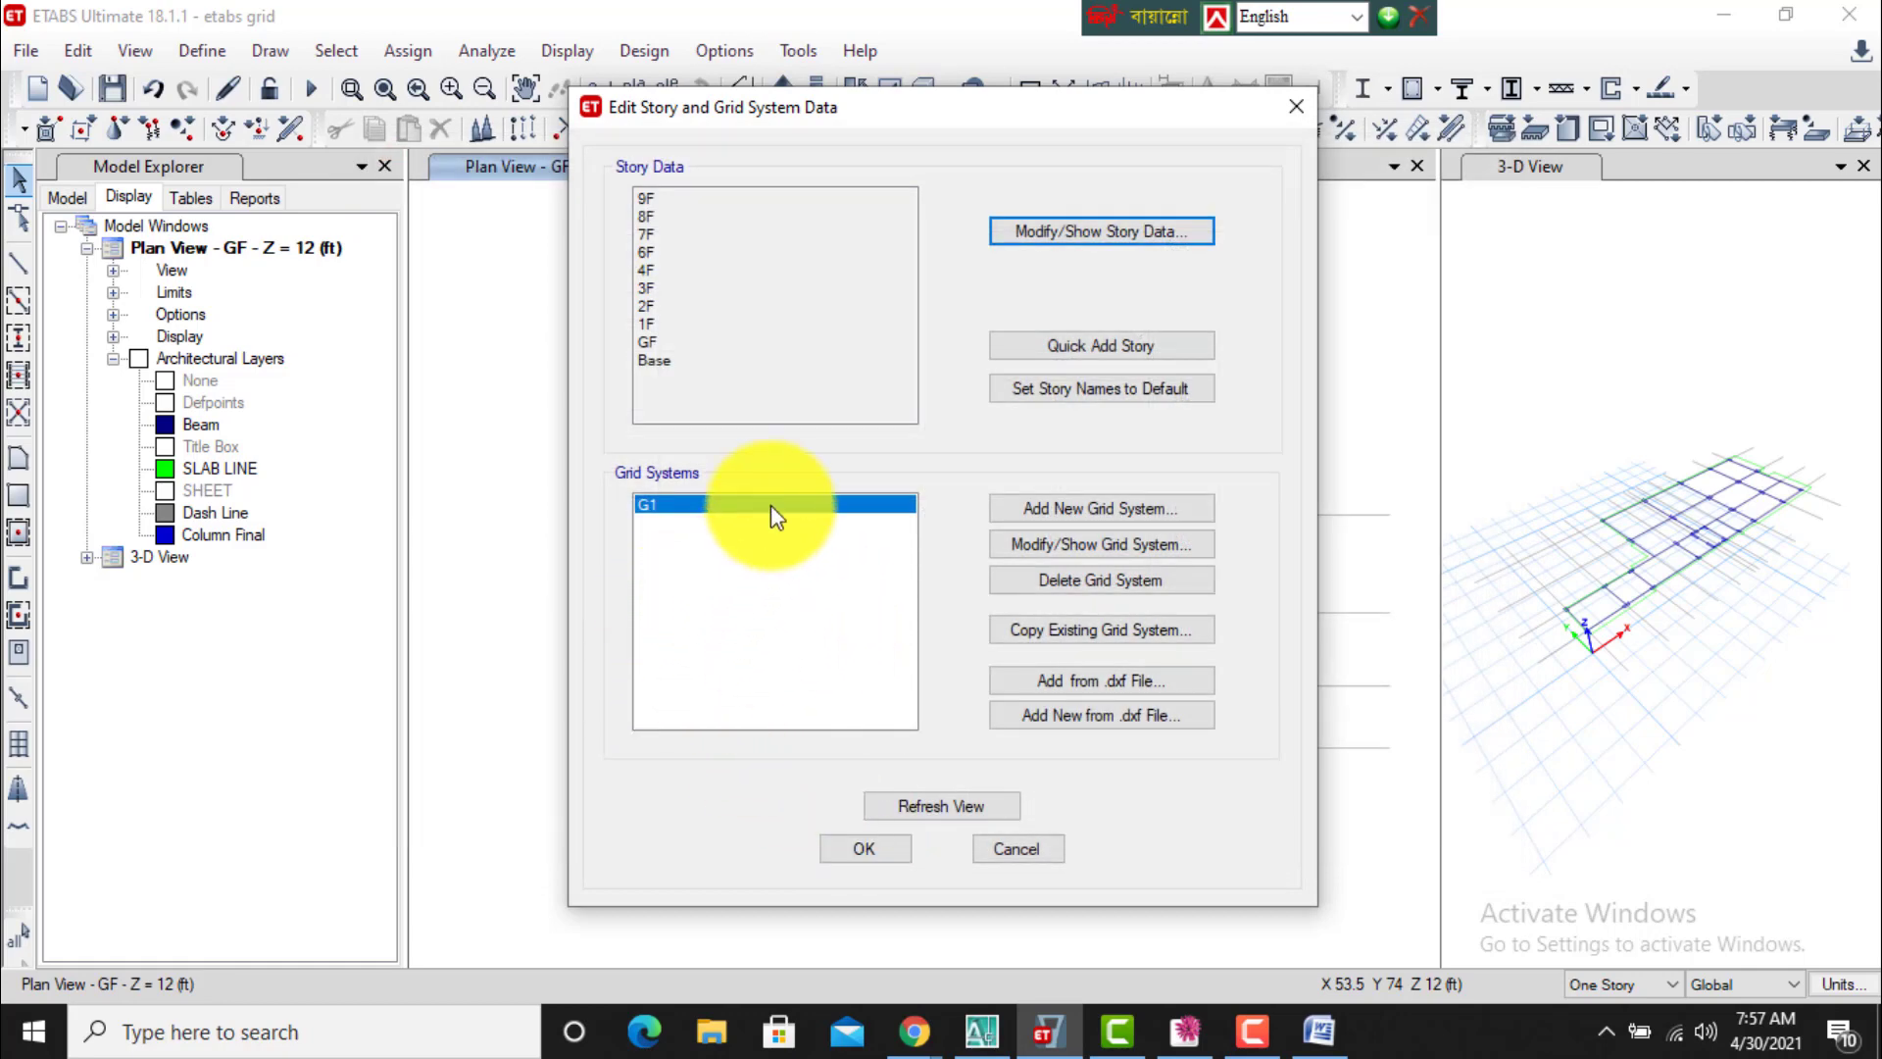
click(1125, 693)
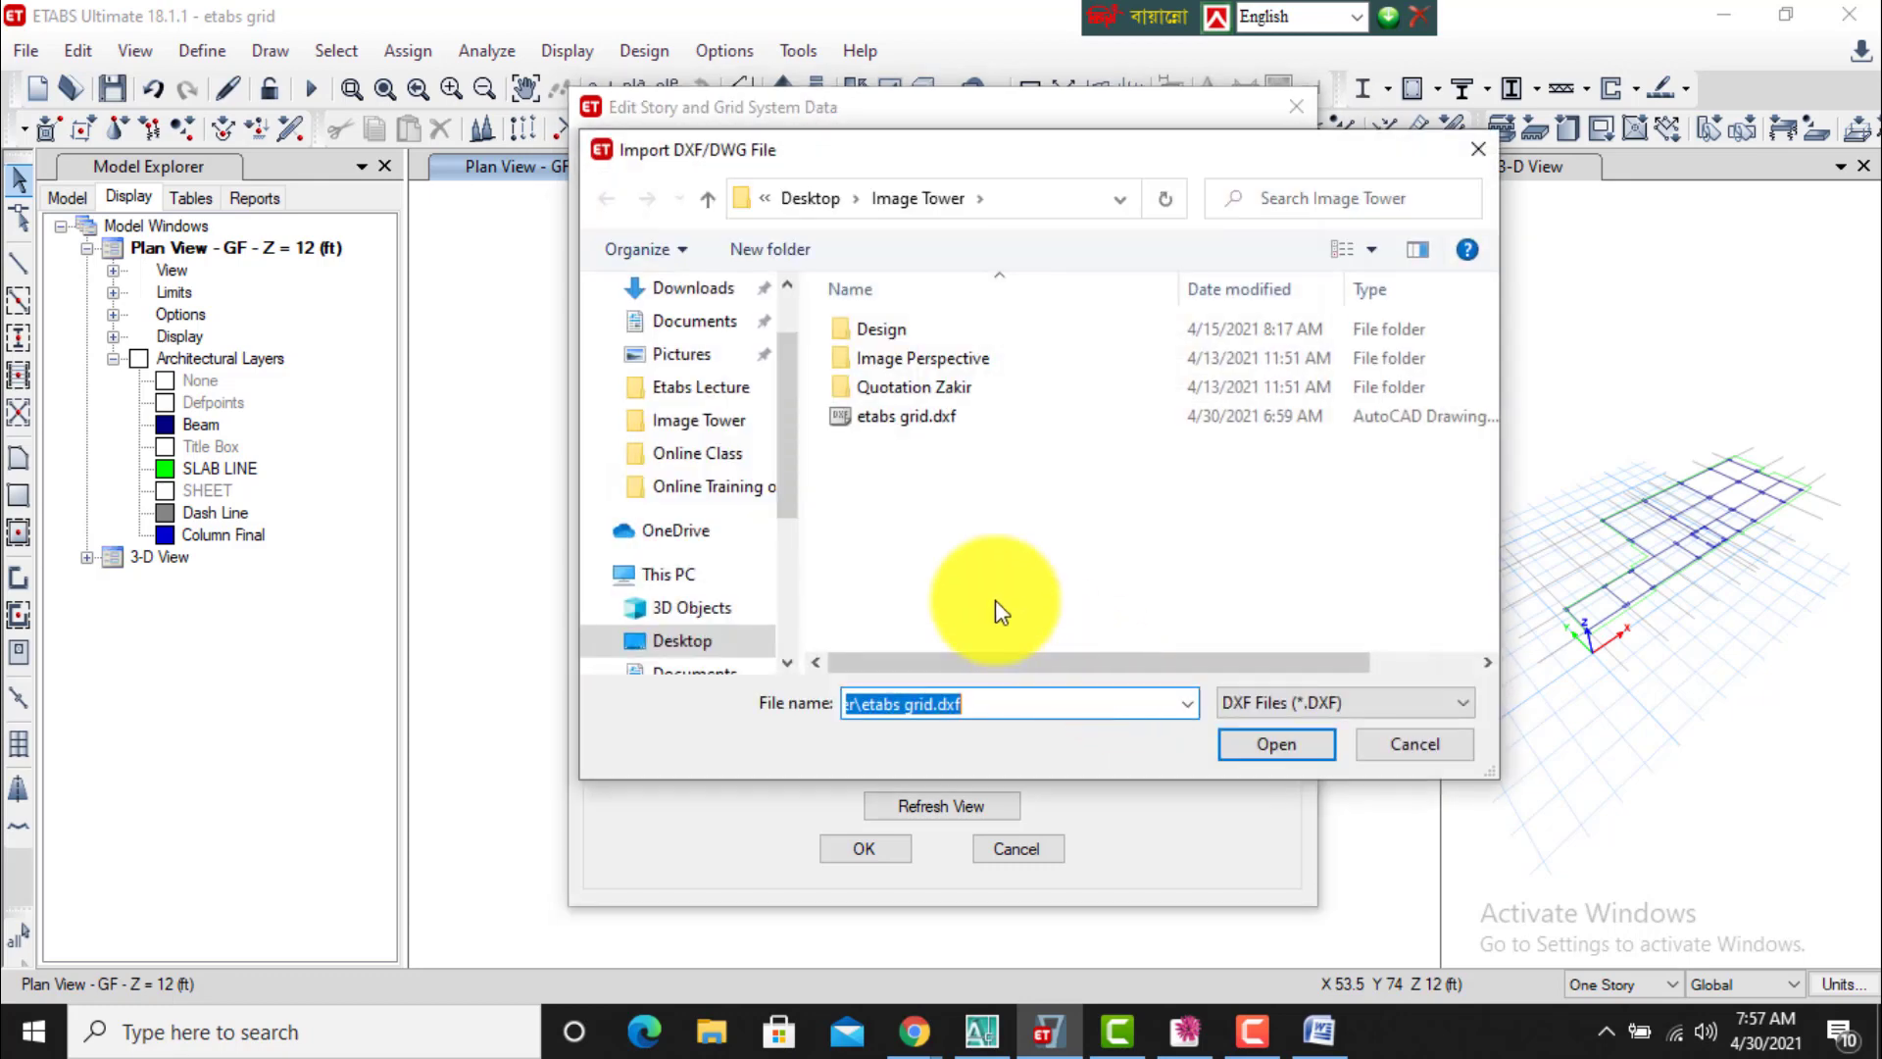
double_click(896, 432)
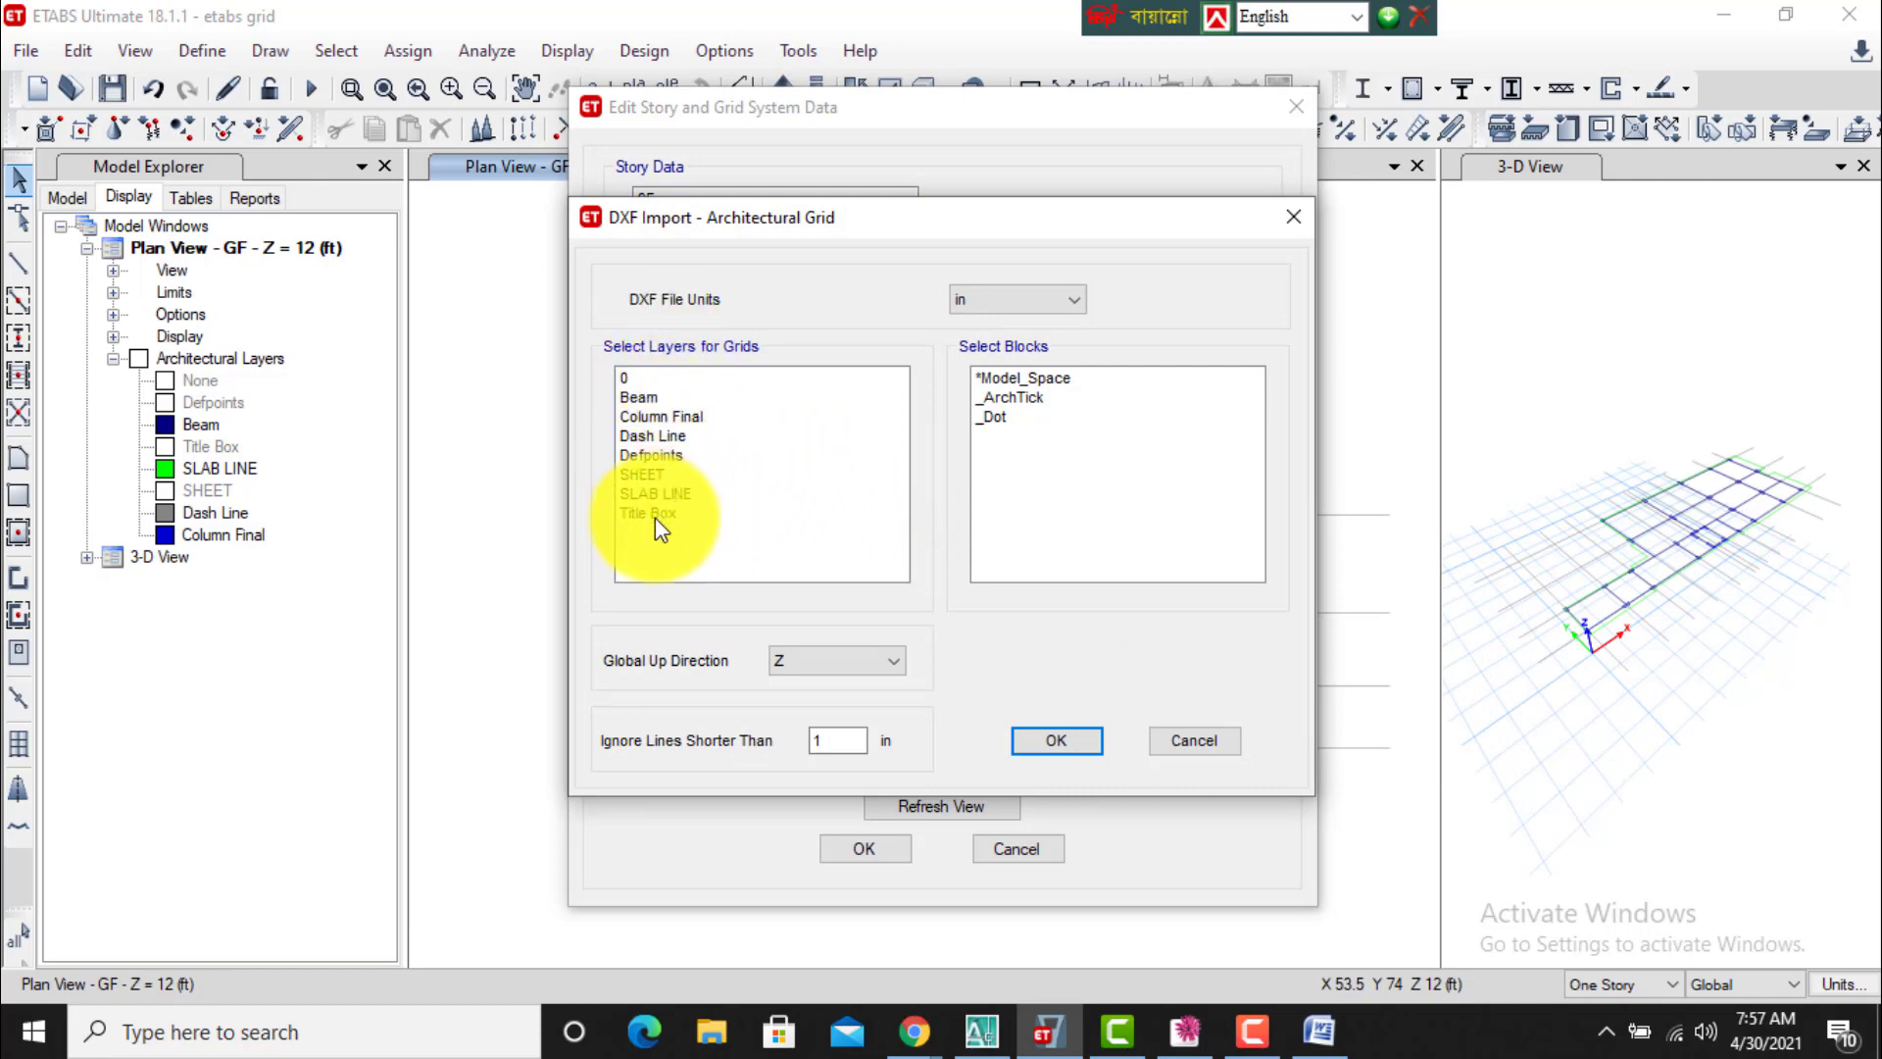
Import the Dash Line layer with the _Dot block selected as architectural grids, and apply the story and grid system changes.
click(632, 436)
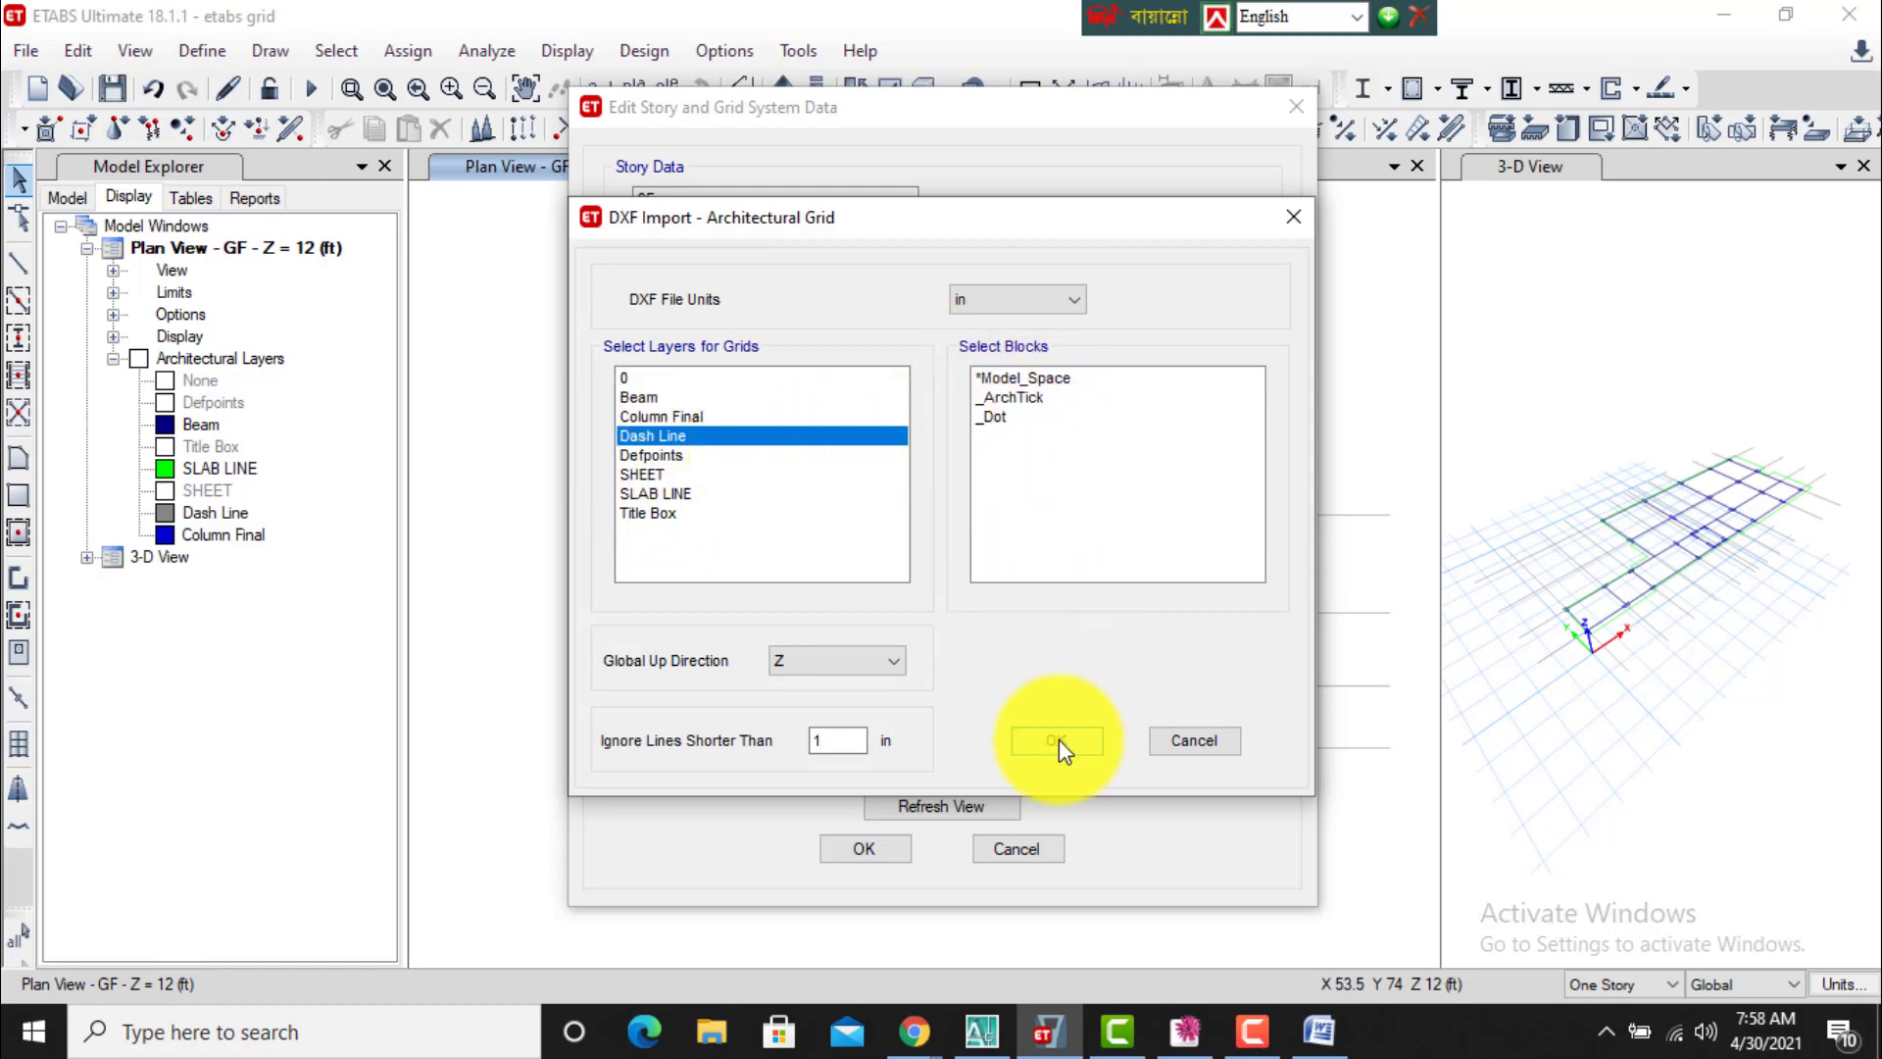
click(896, 656)
click(896, 656)
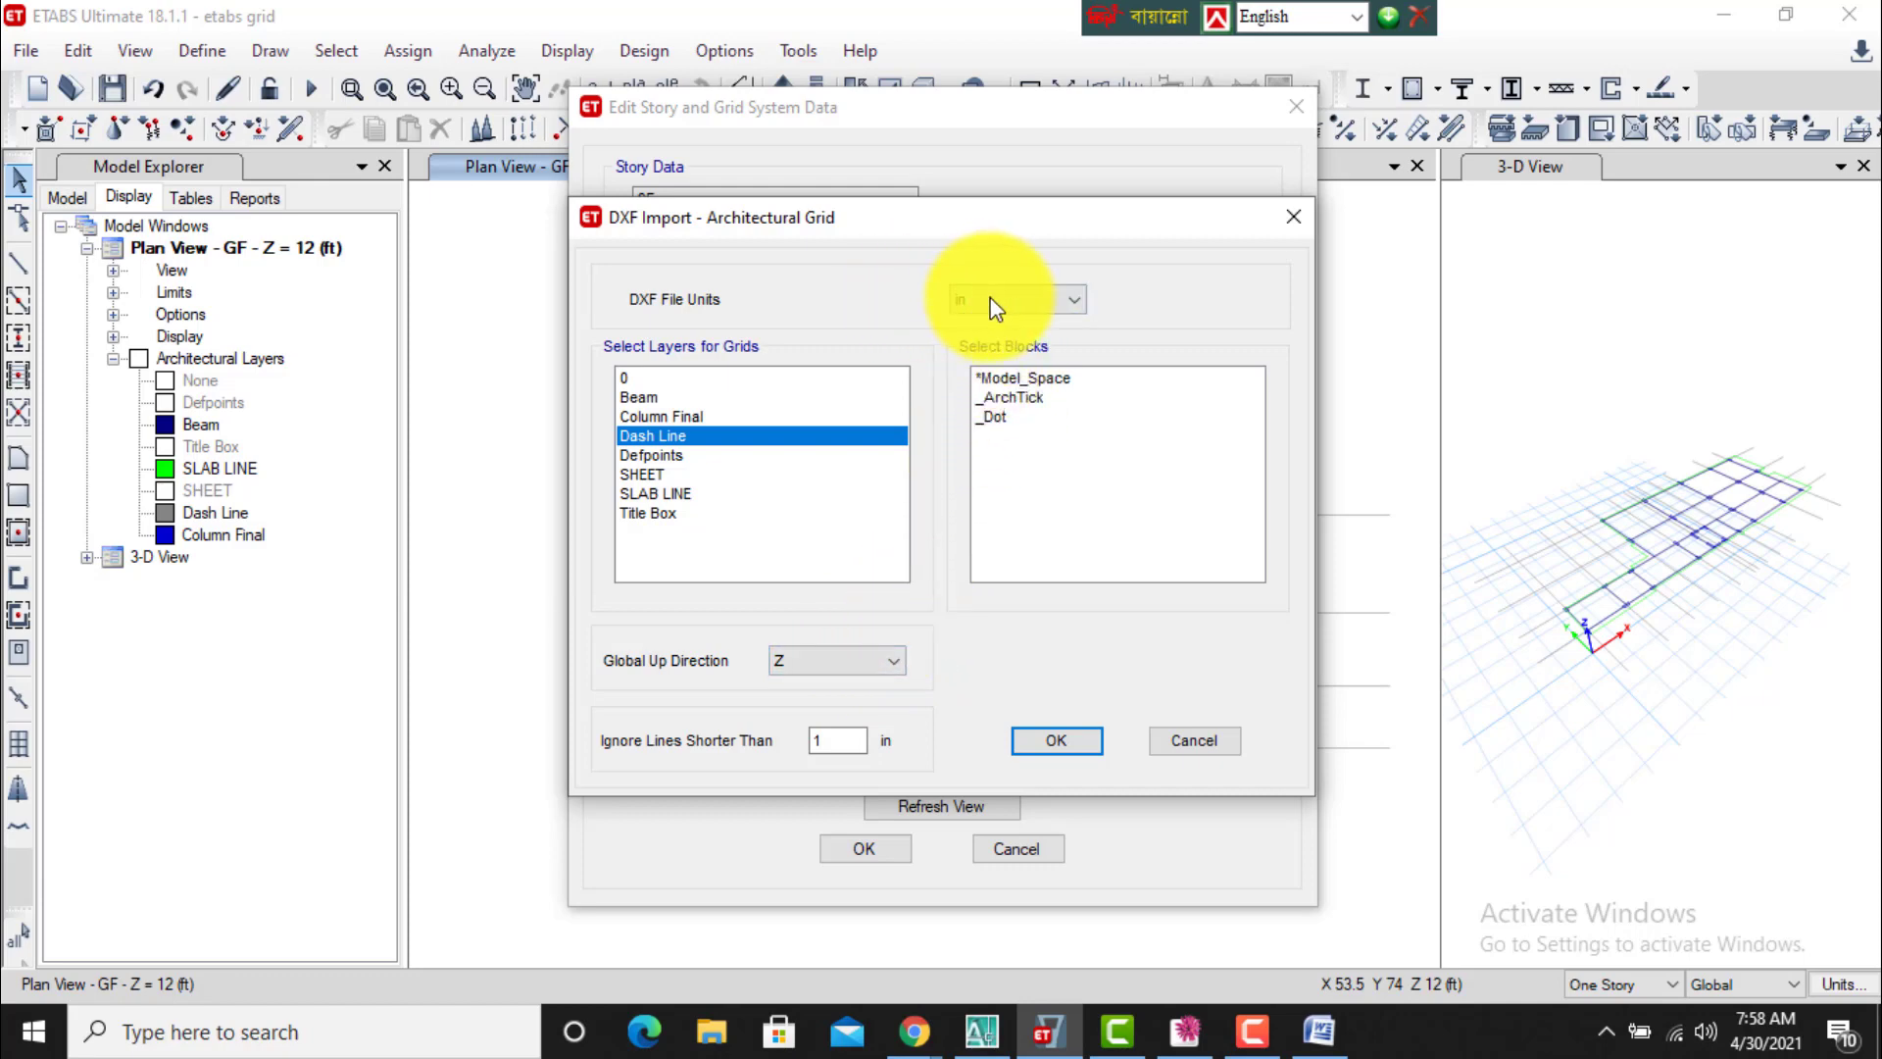
click(1022, 383)
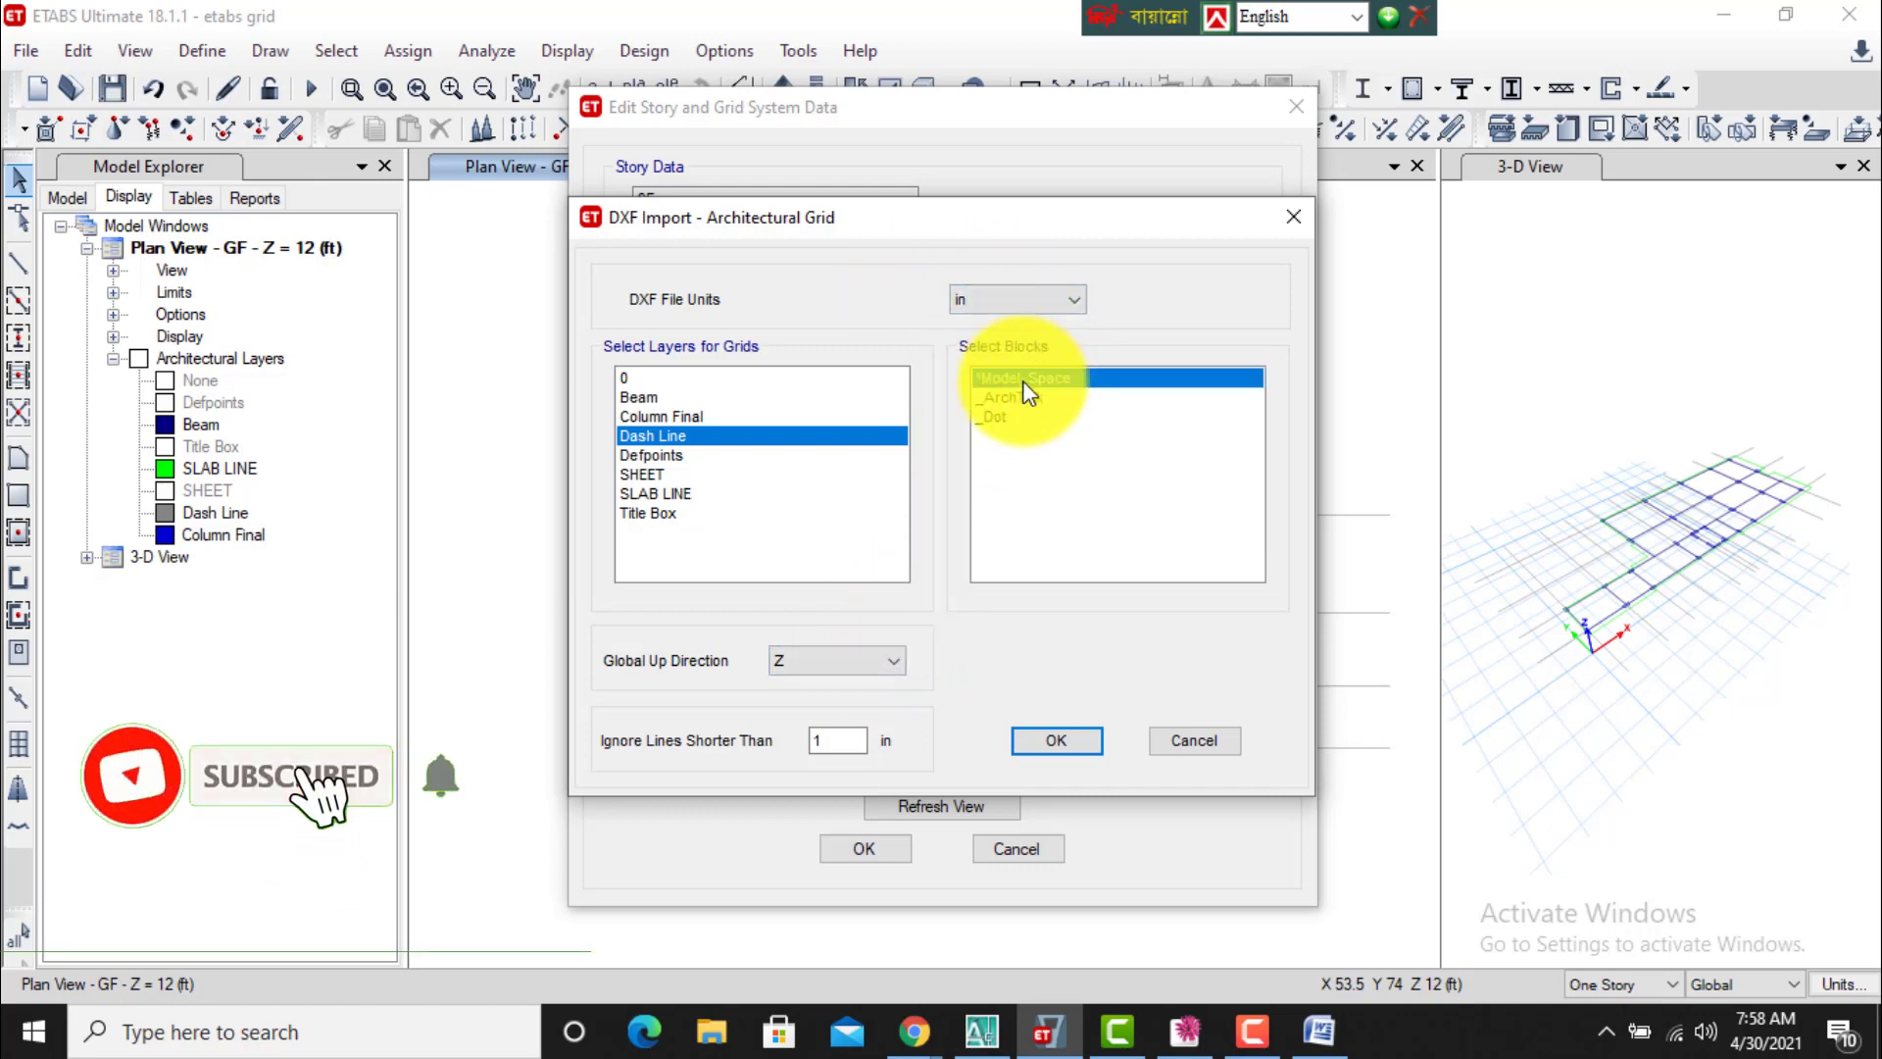
click(1020, 397)
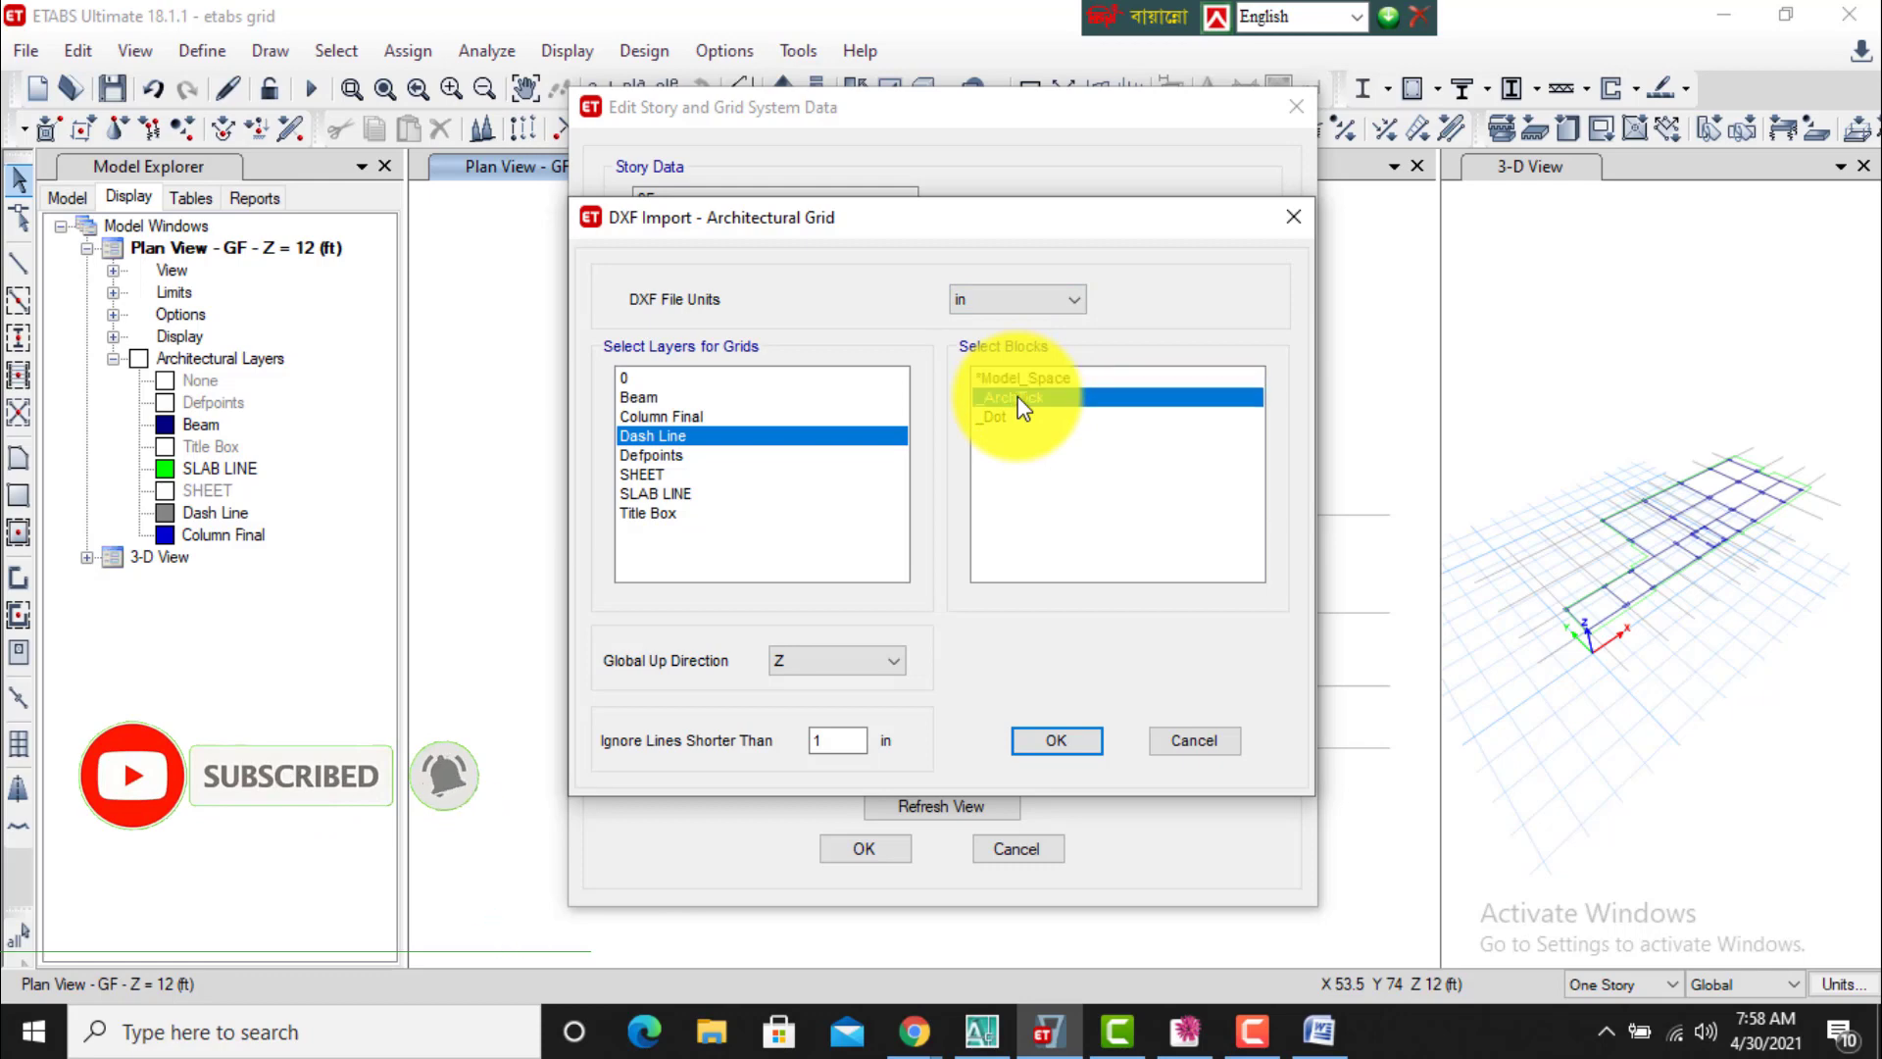
click(995, 420)
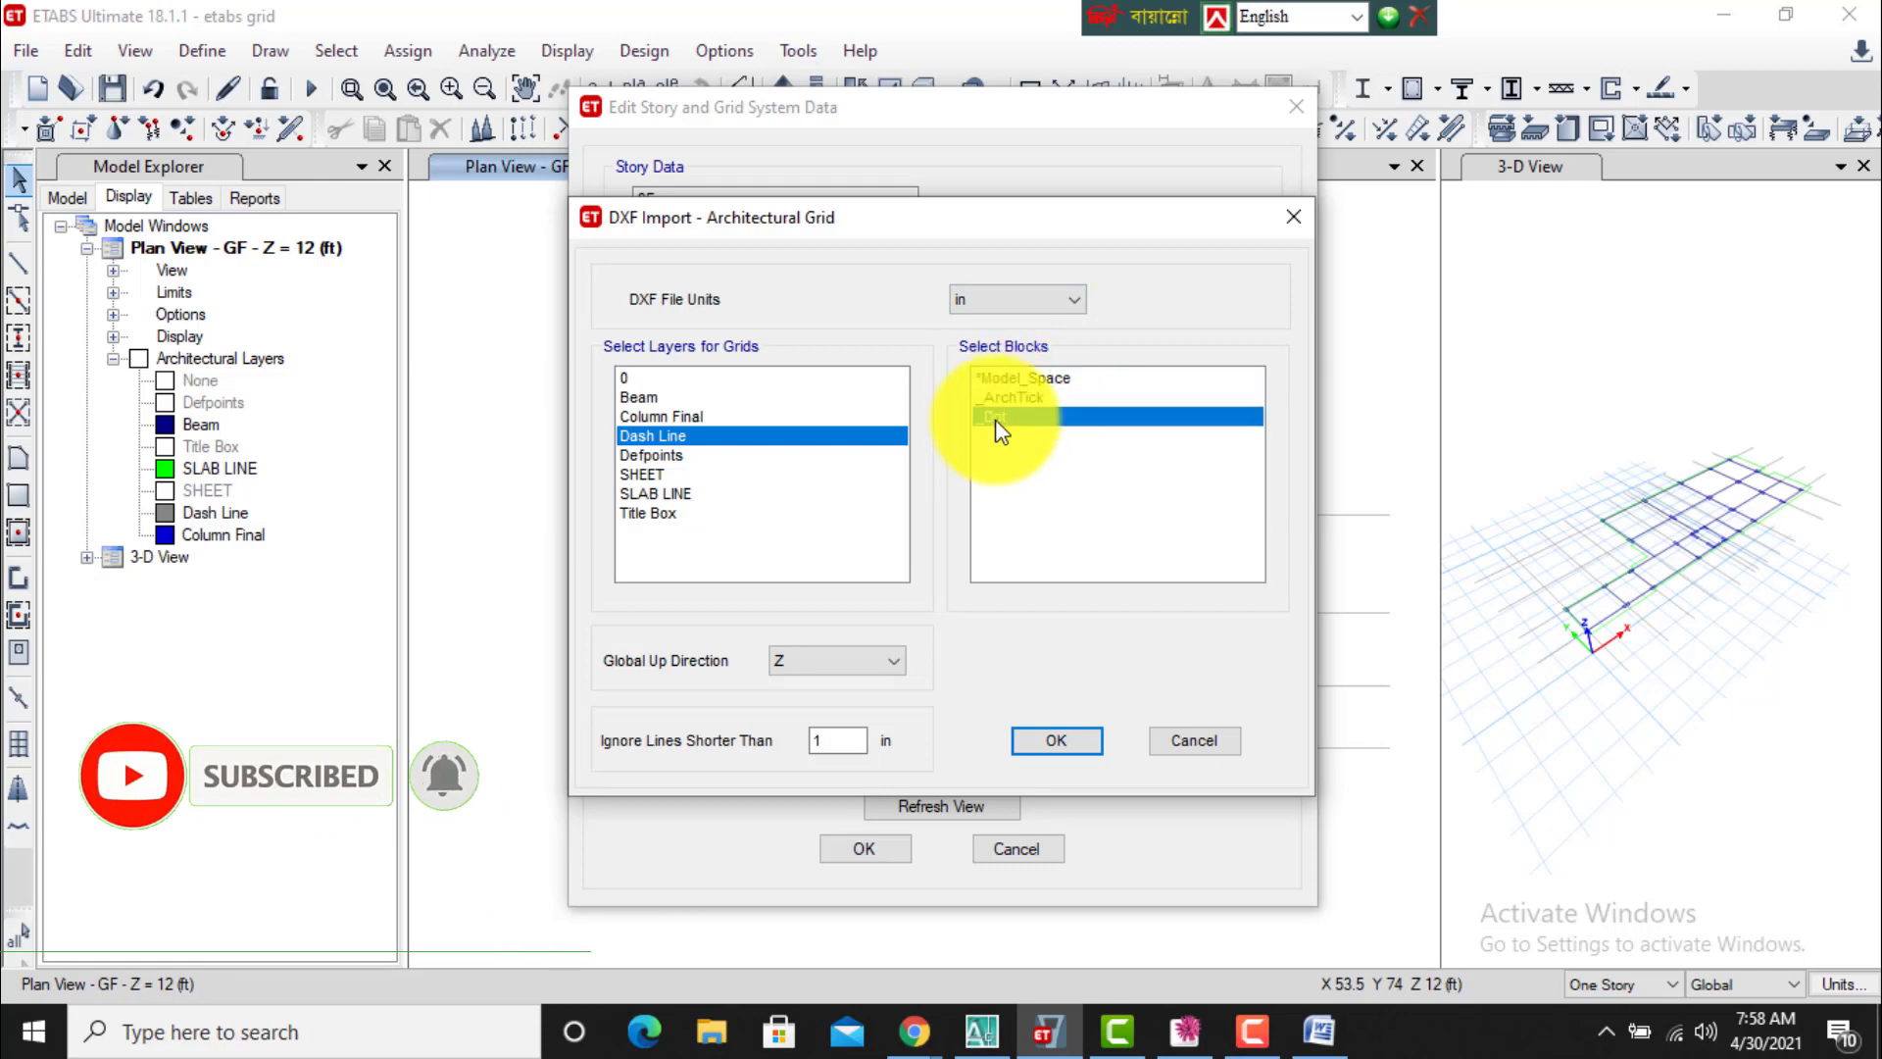
click(1055, 743)
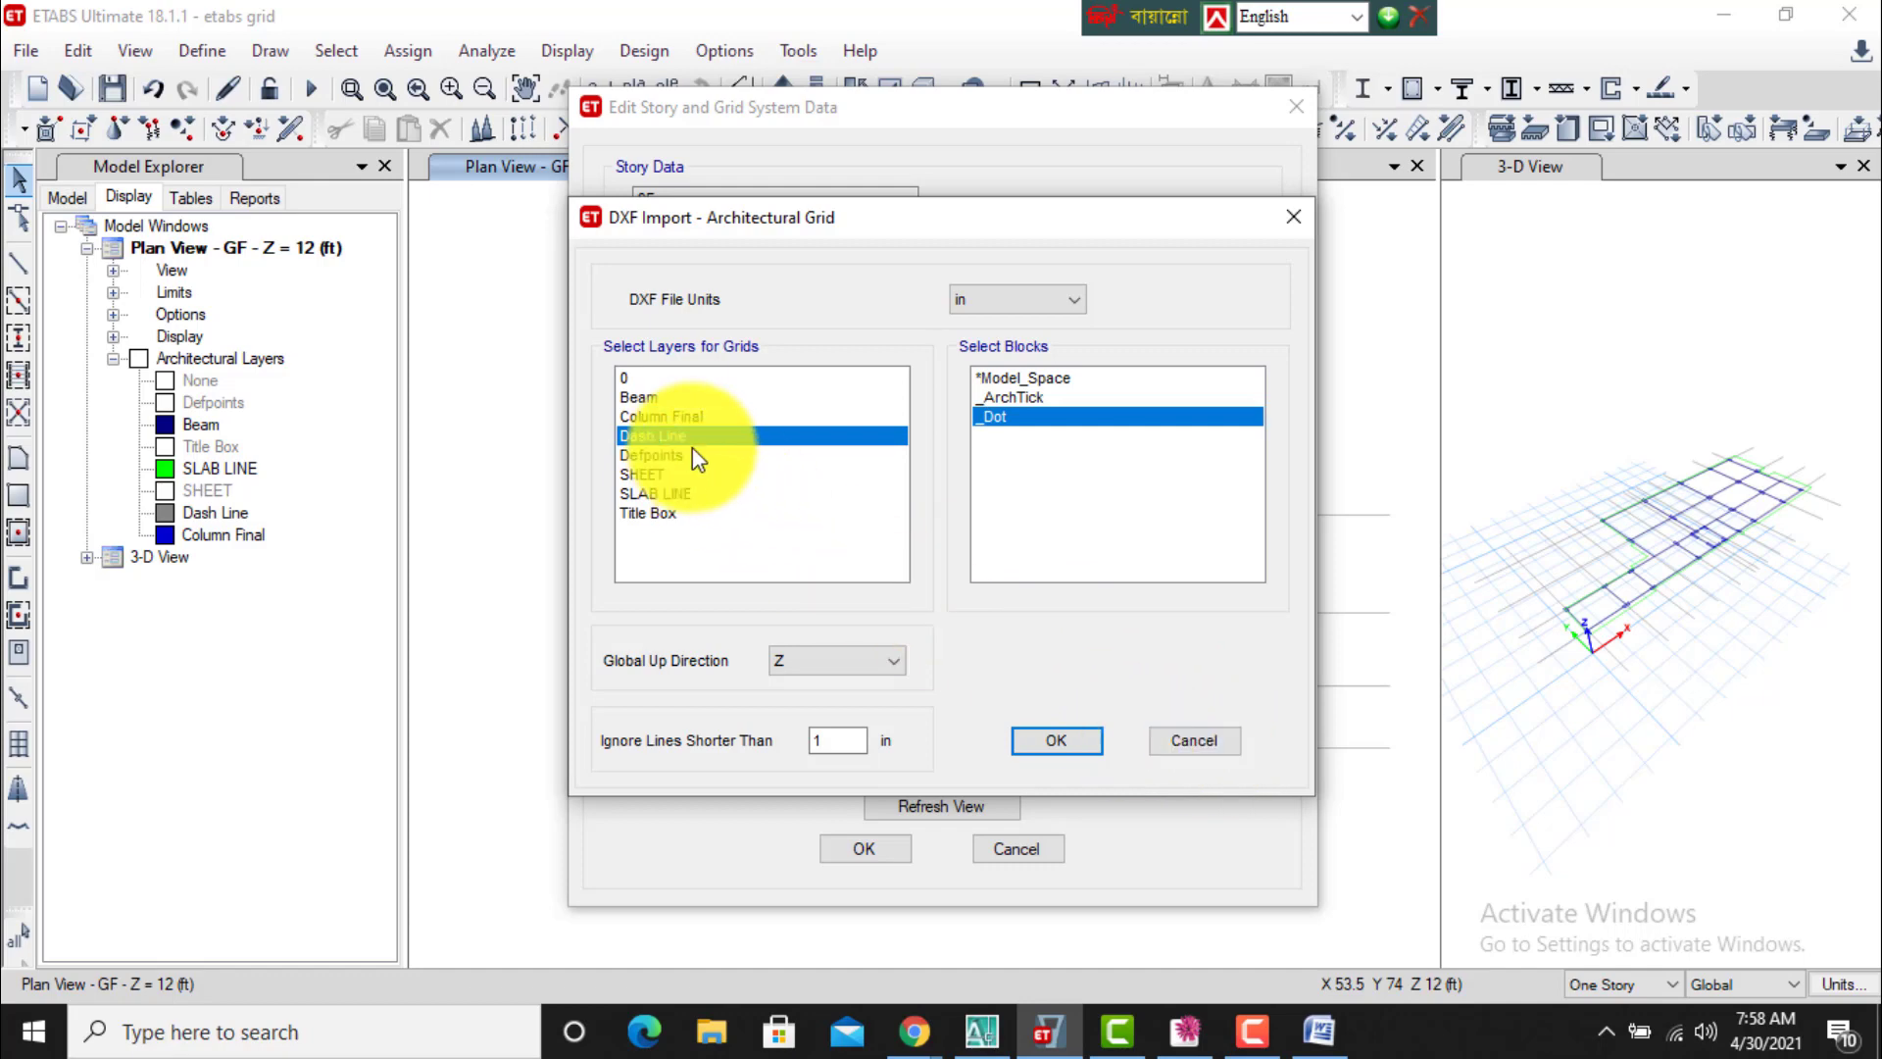
click(1032, 740)
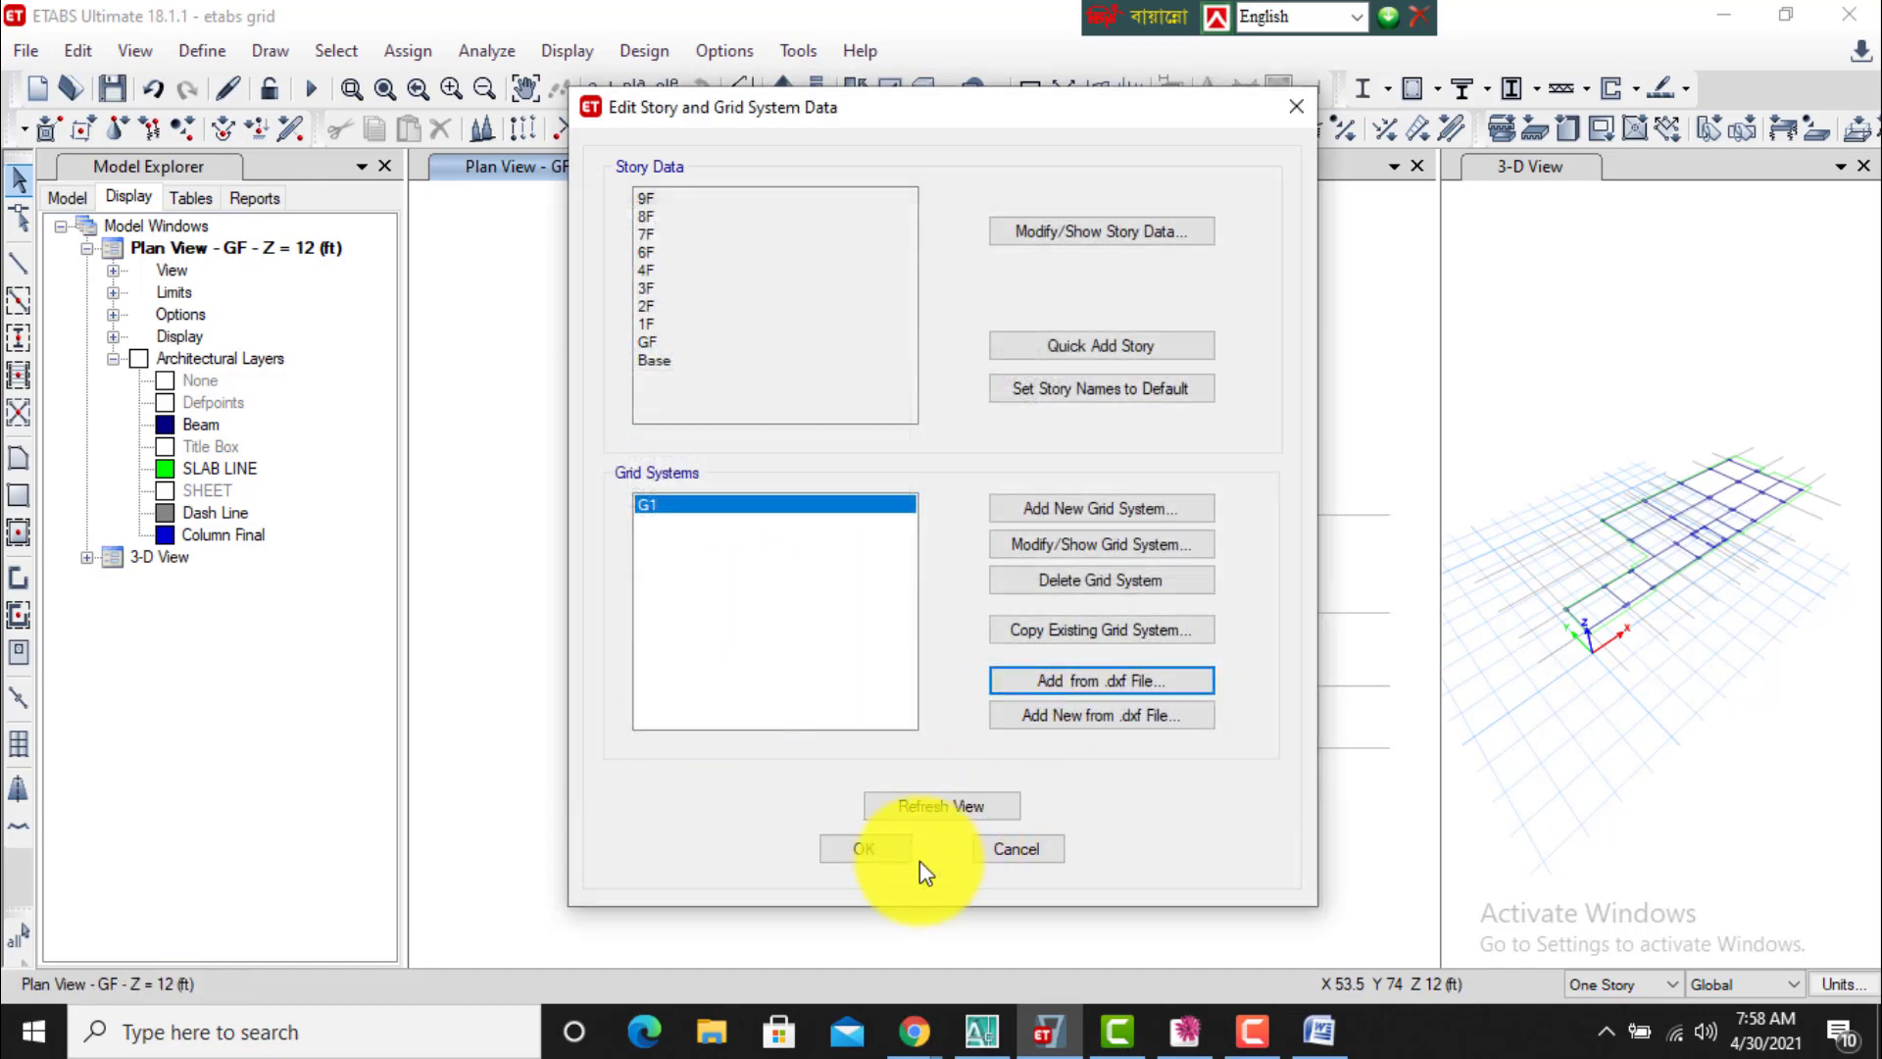
click(896, 853)
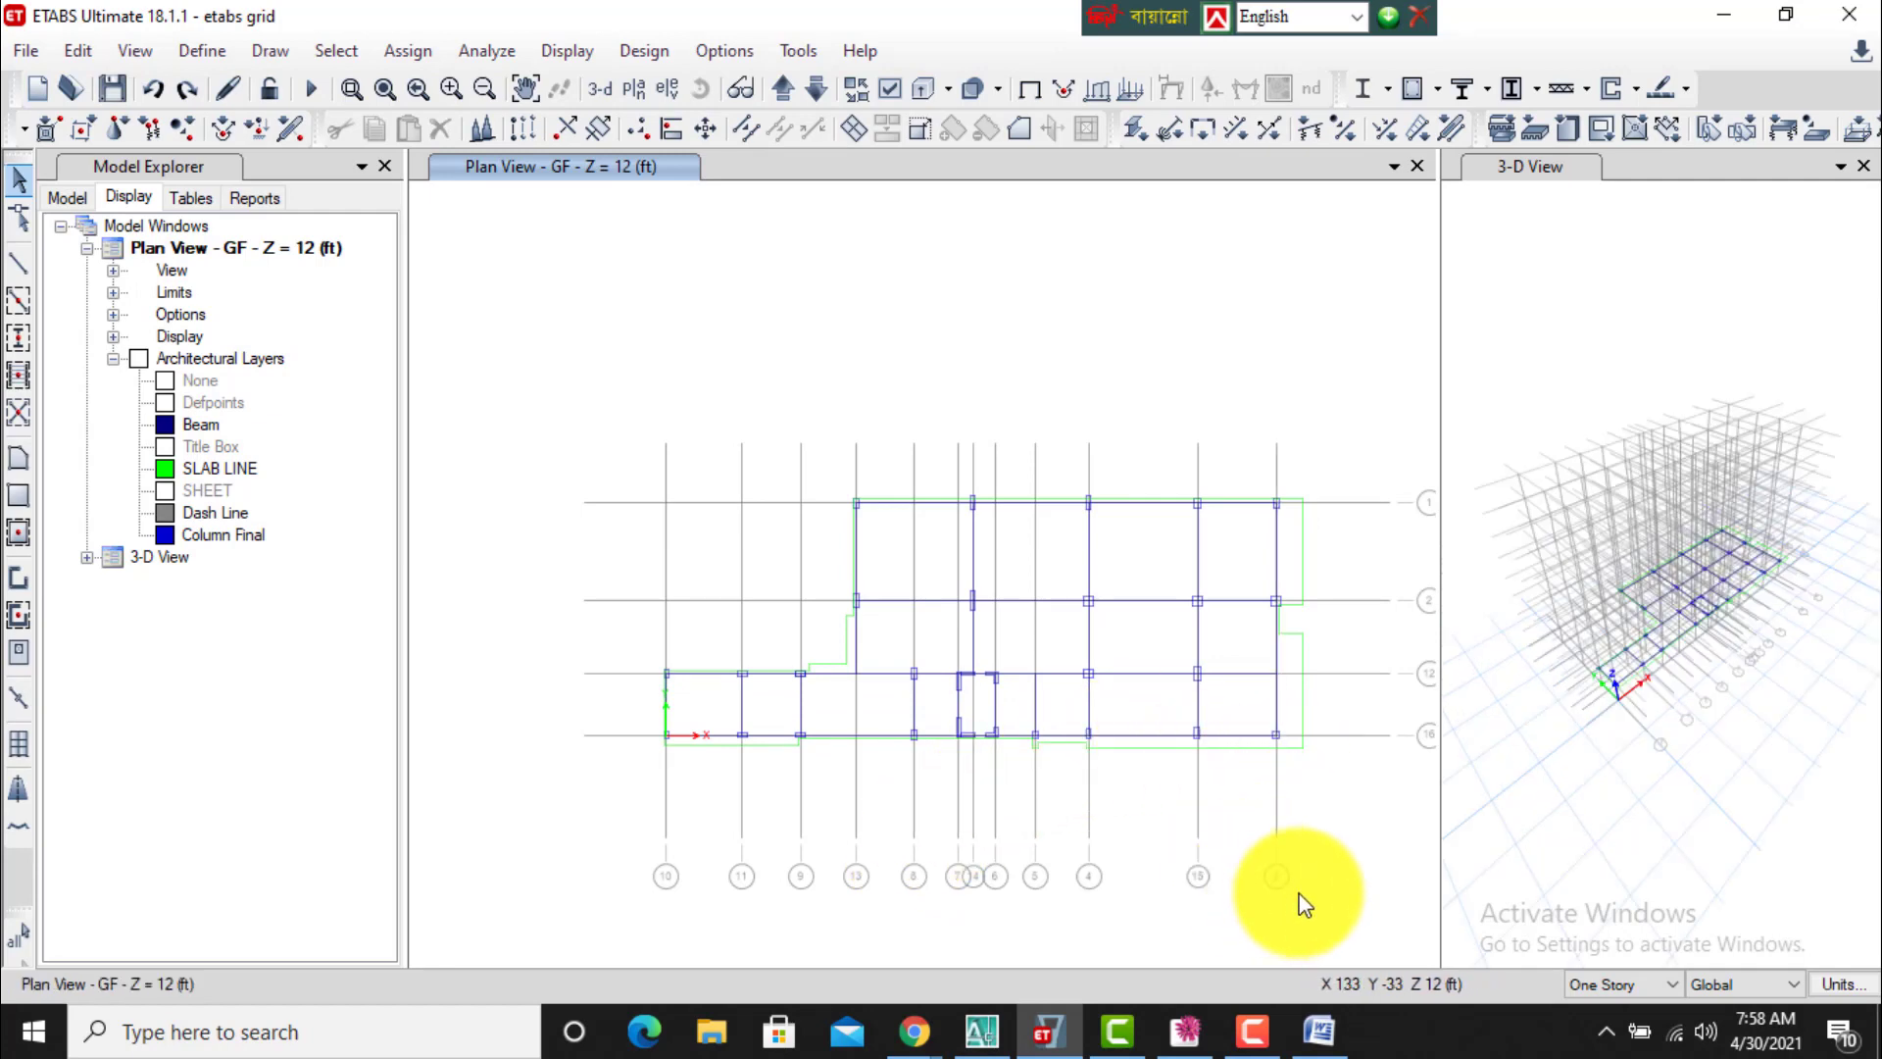
Examine the imported grid lines and the numbering of their bubbles along both directions of the GF plan.
scroll(737, 475, up, 1)
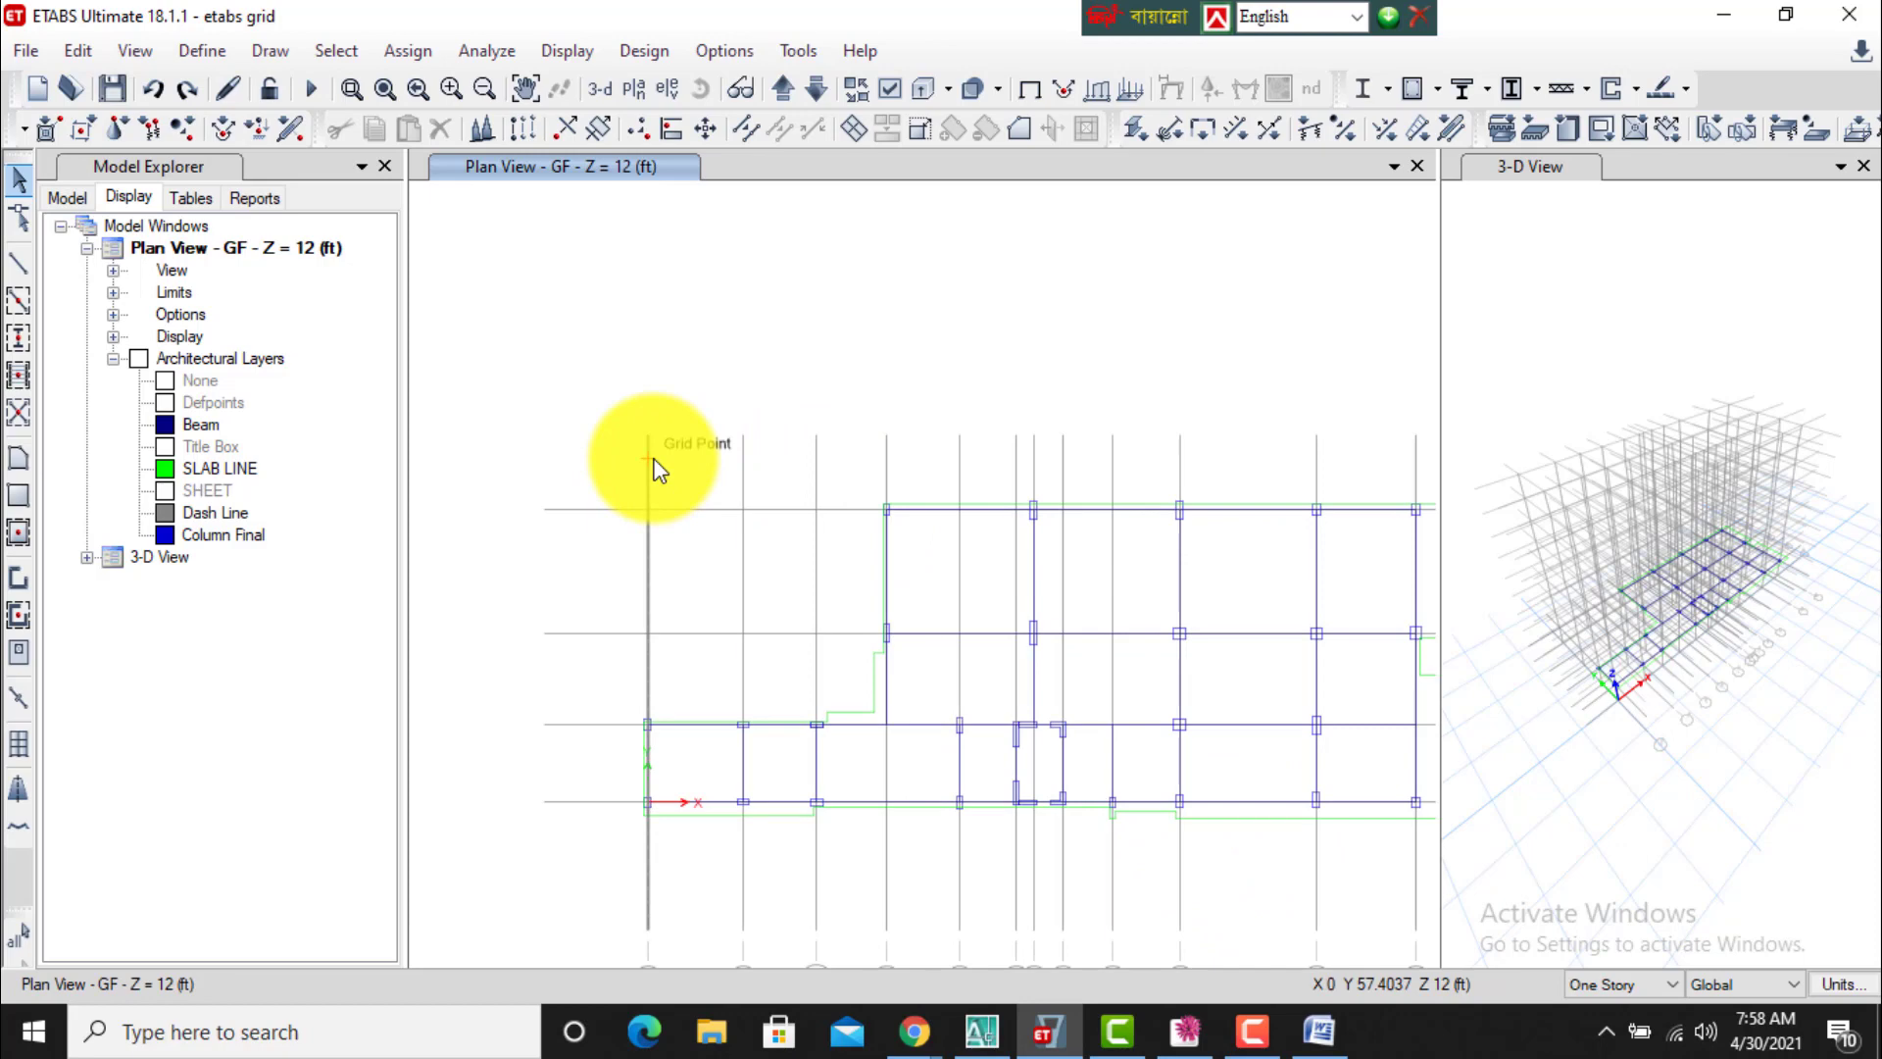
scroll(651, 459, down, 3)
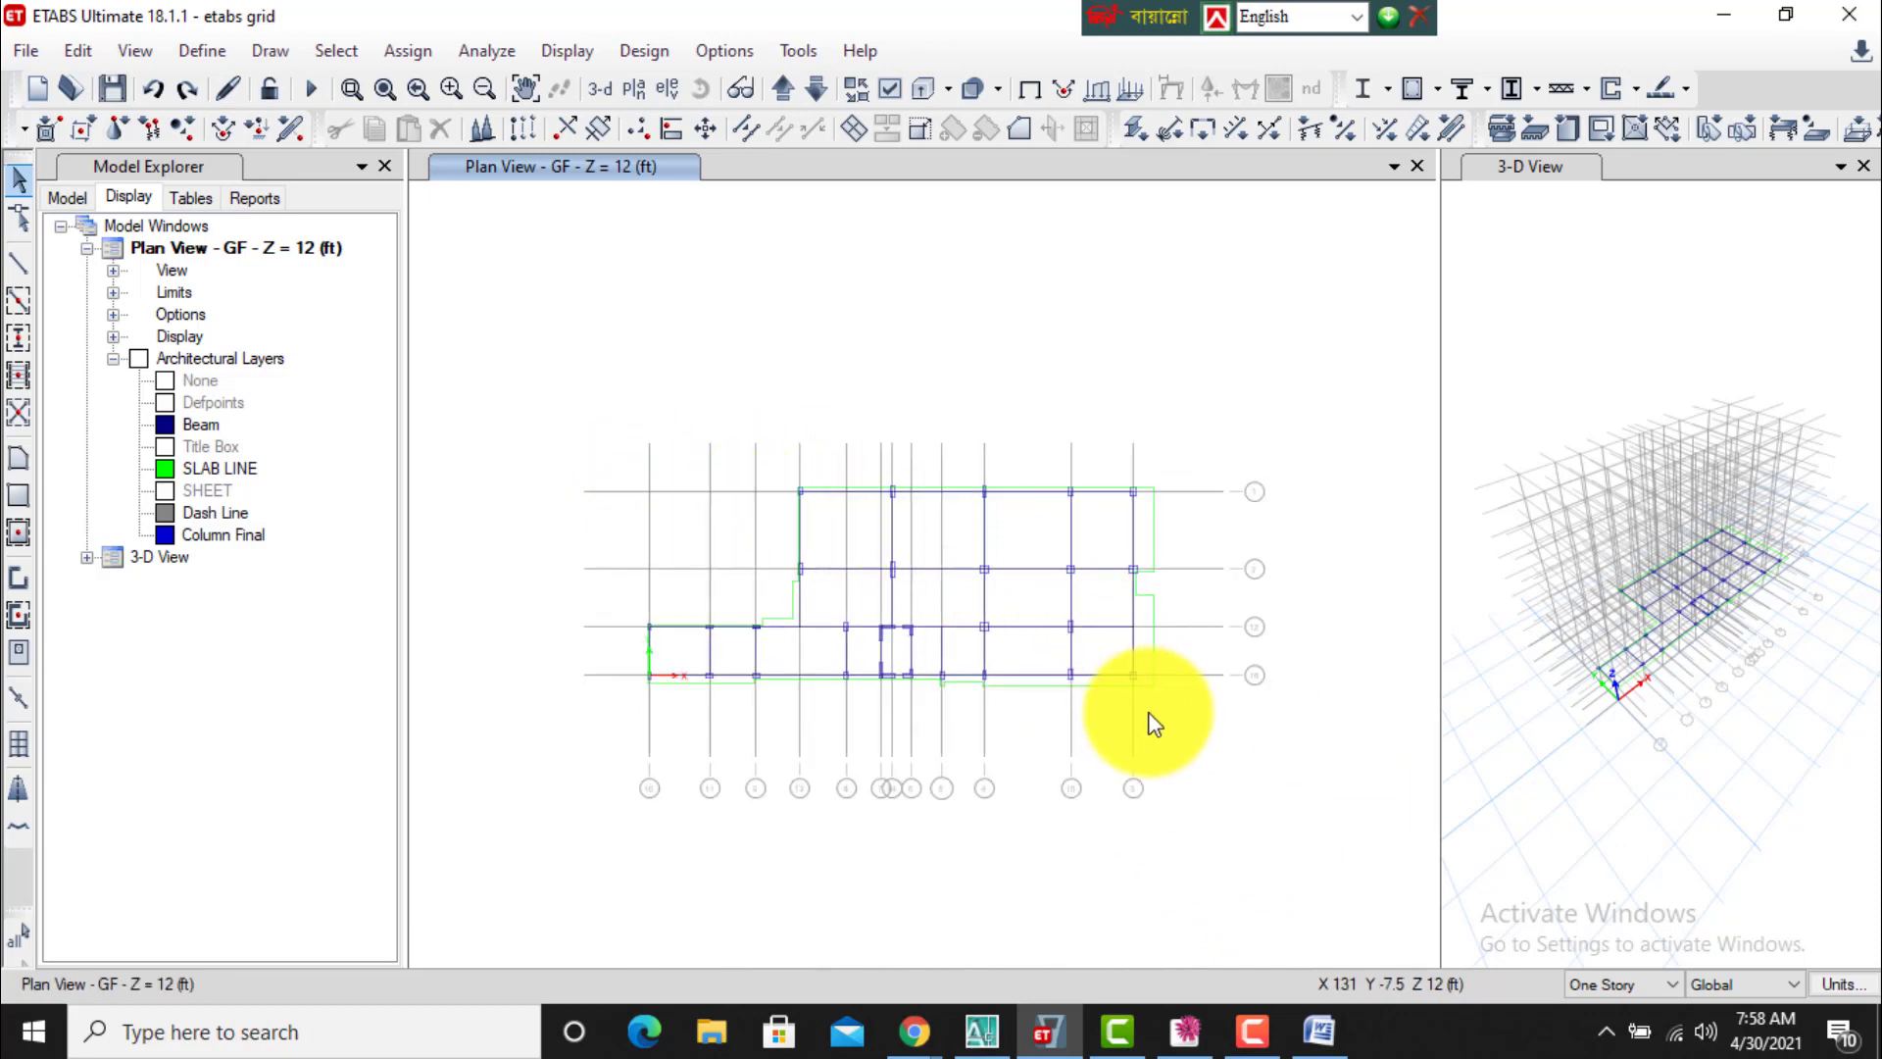
drag(1227, 459, 1323, 761)
drag(599, 755, 1215, 847)
scroll(1138, 776, up, 3)
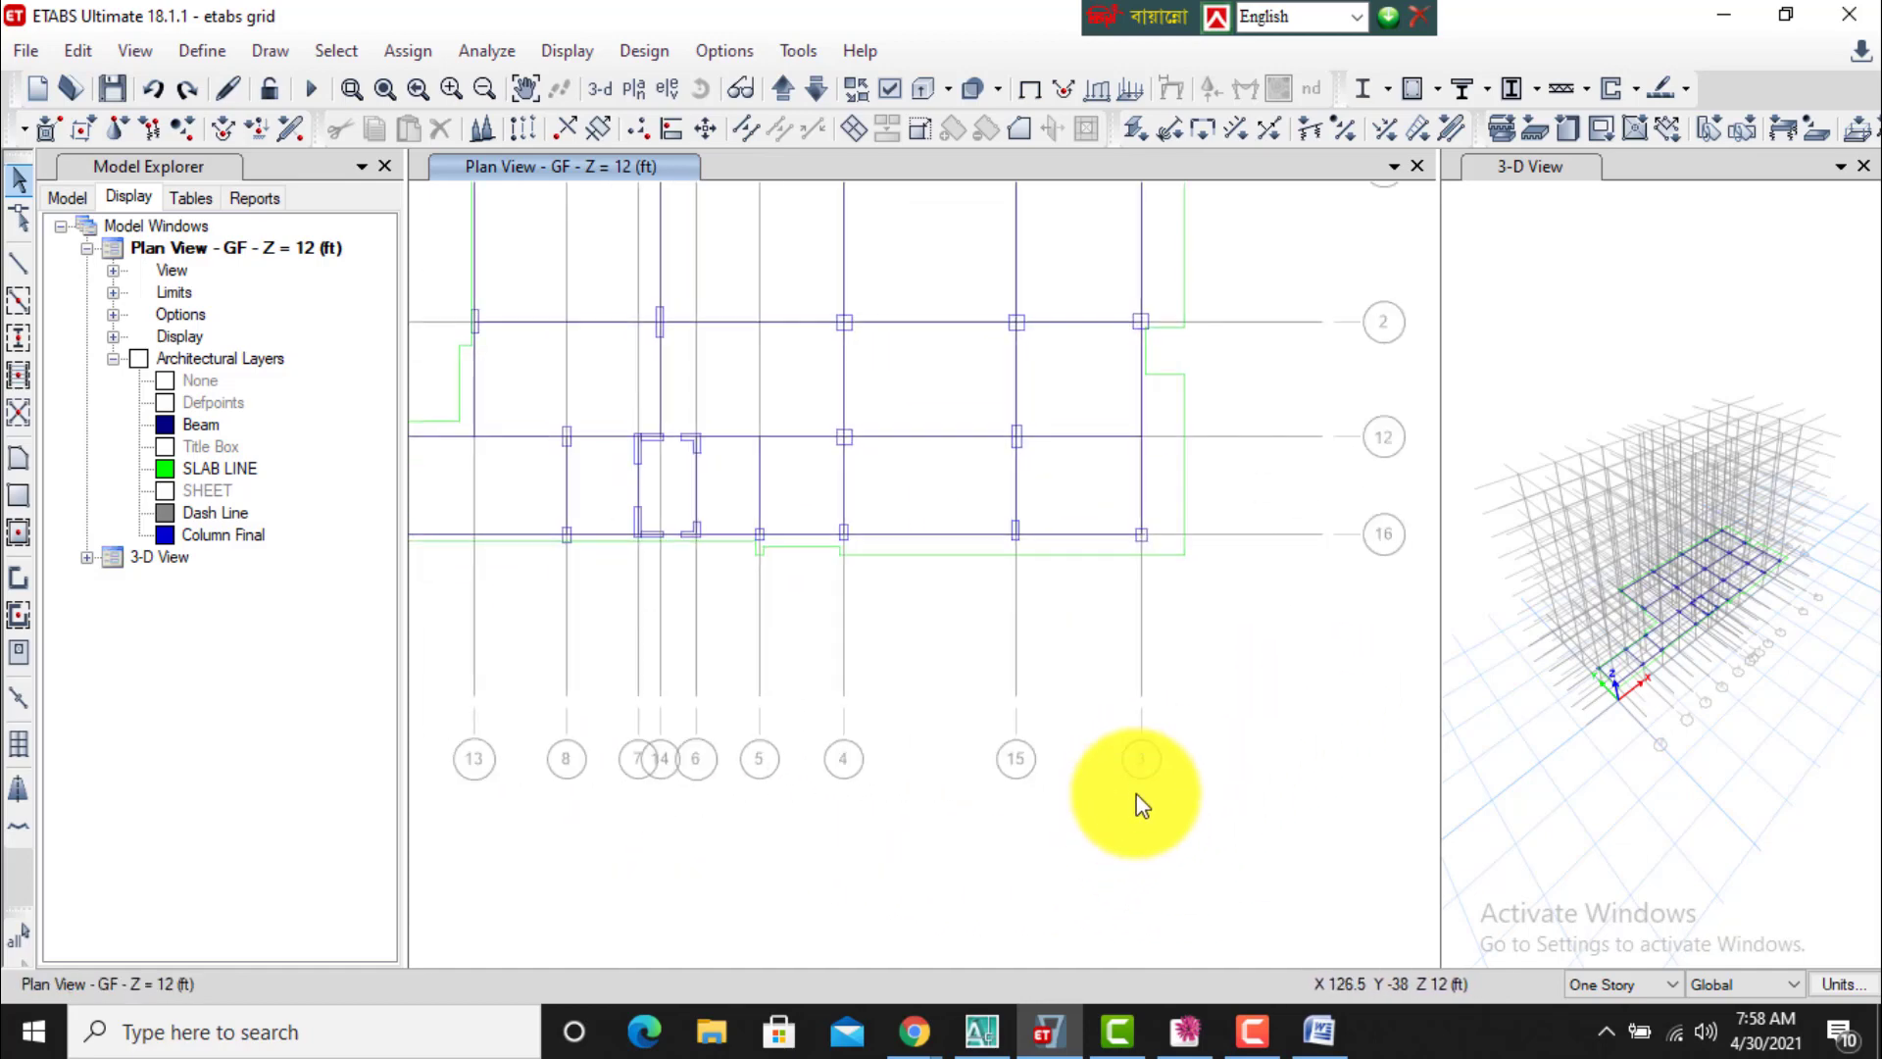
scroll(1157, 757, up, 2)
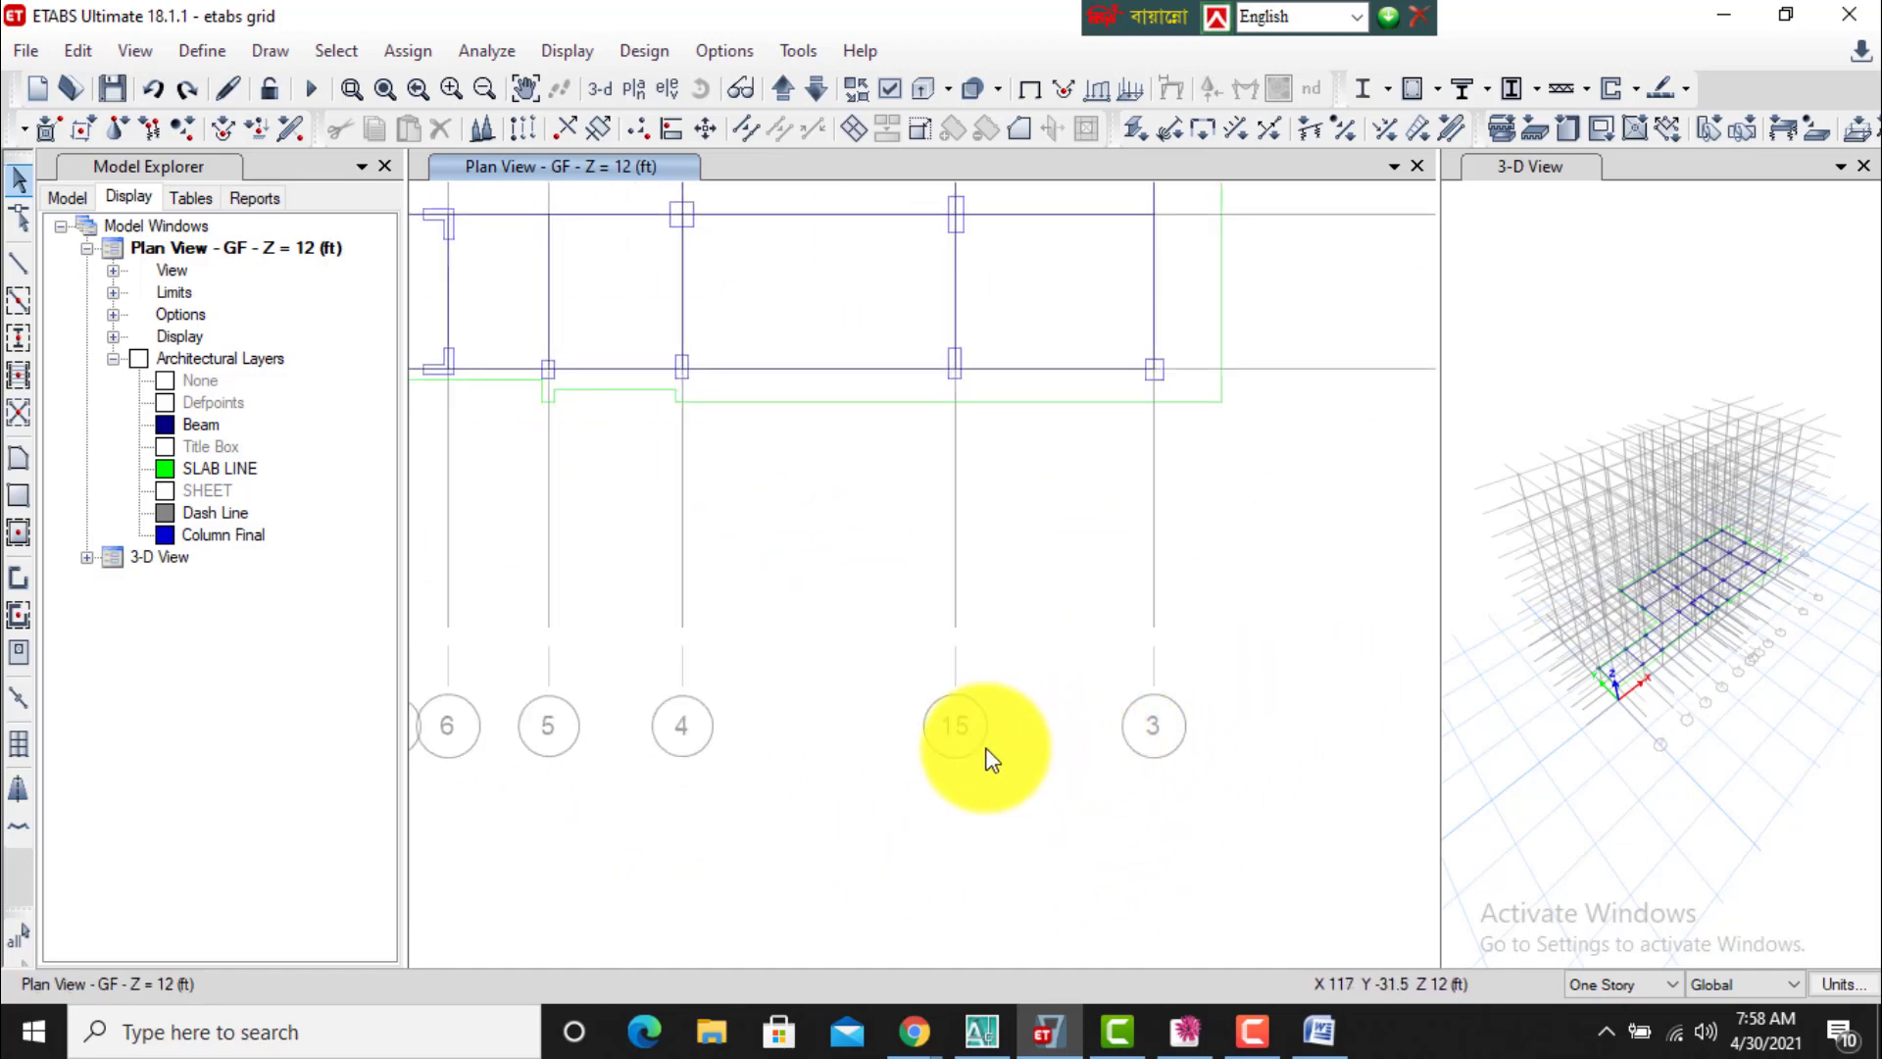
scroll(814, 790, down, 1)
scroll(819, 794, down, 1)
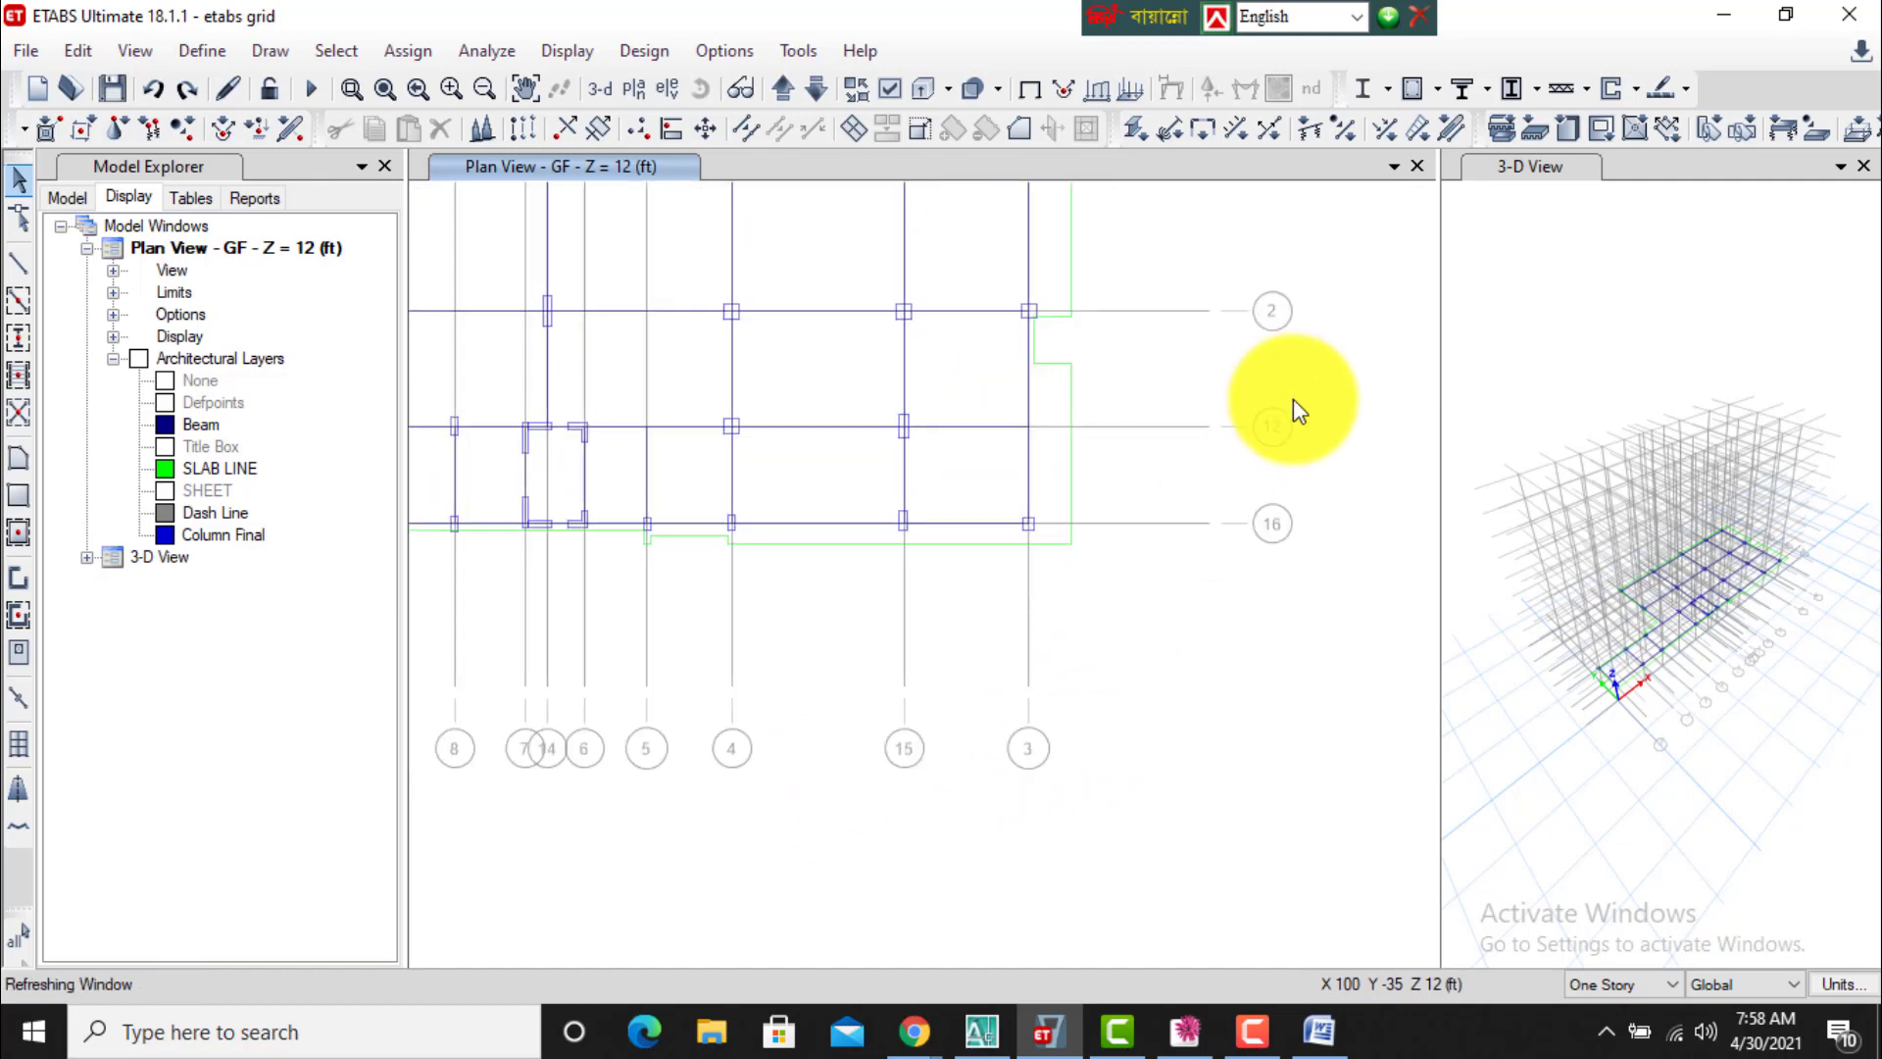
middle_drag(1286, 362, 1252, 601)
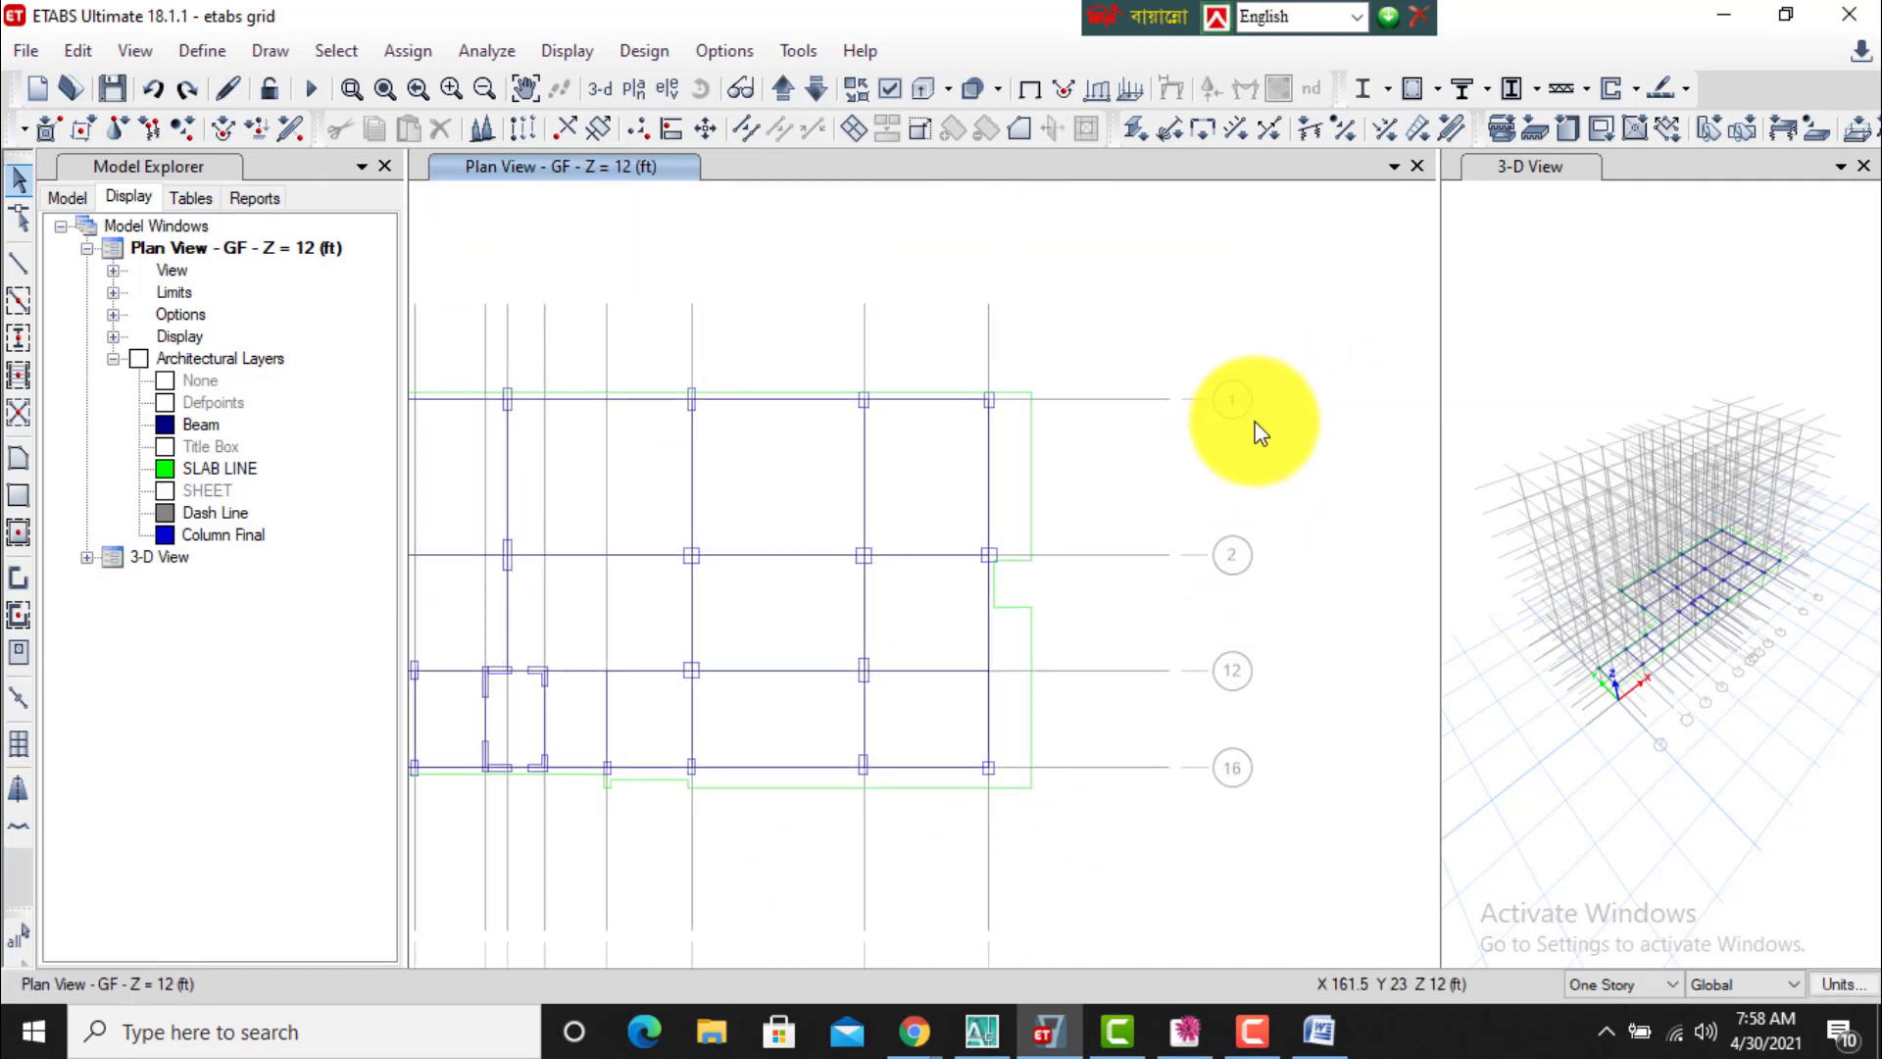
middle_drag(940, 703, 1225, 495)
scroll(967, 692, up, 1)
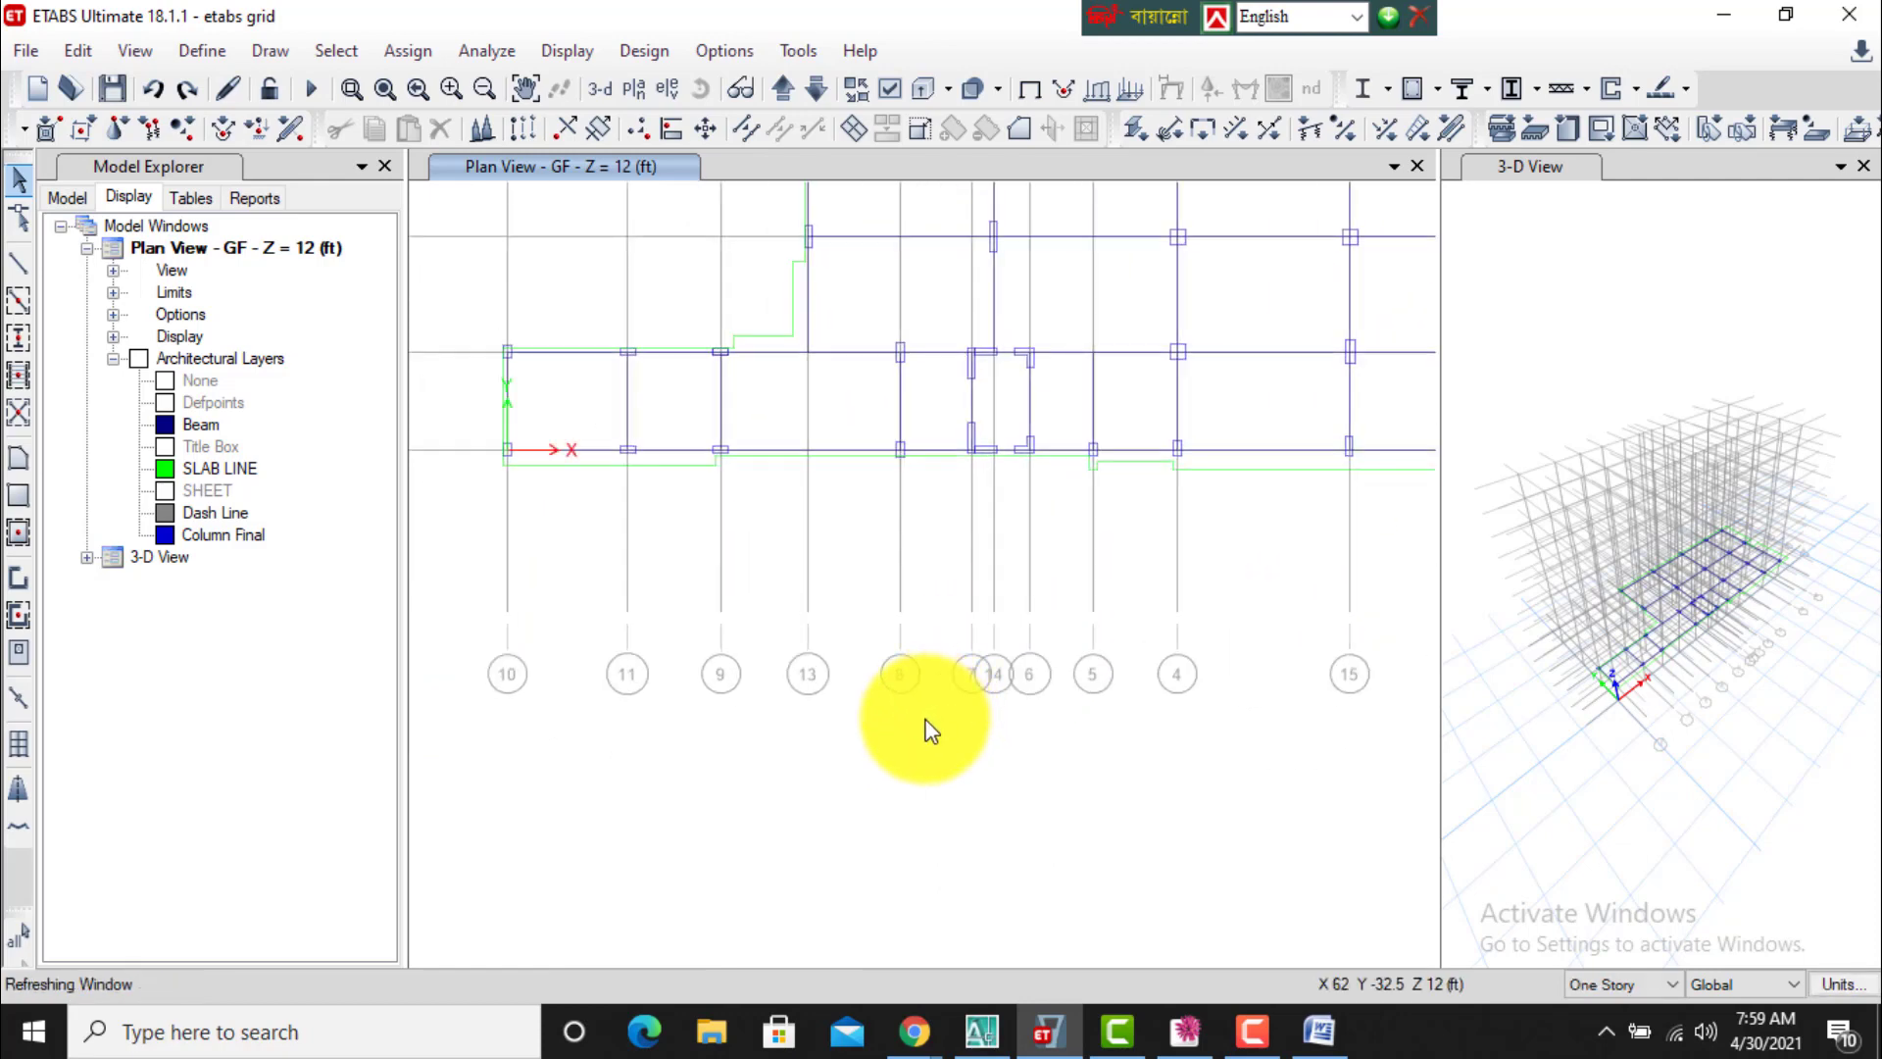
scroll(985, 720, down, 2)
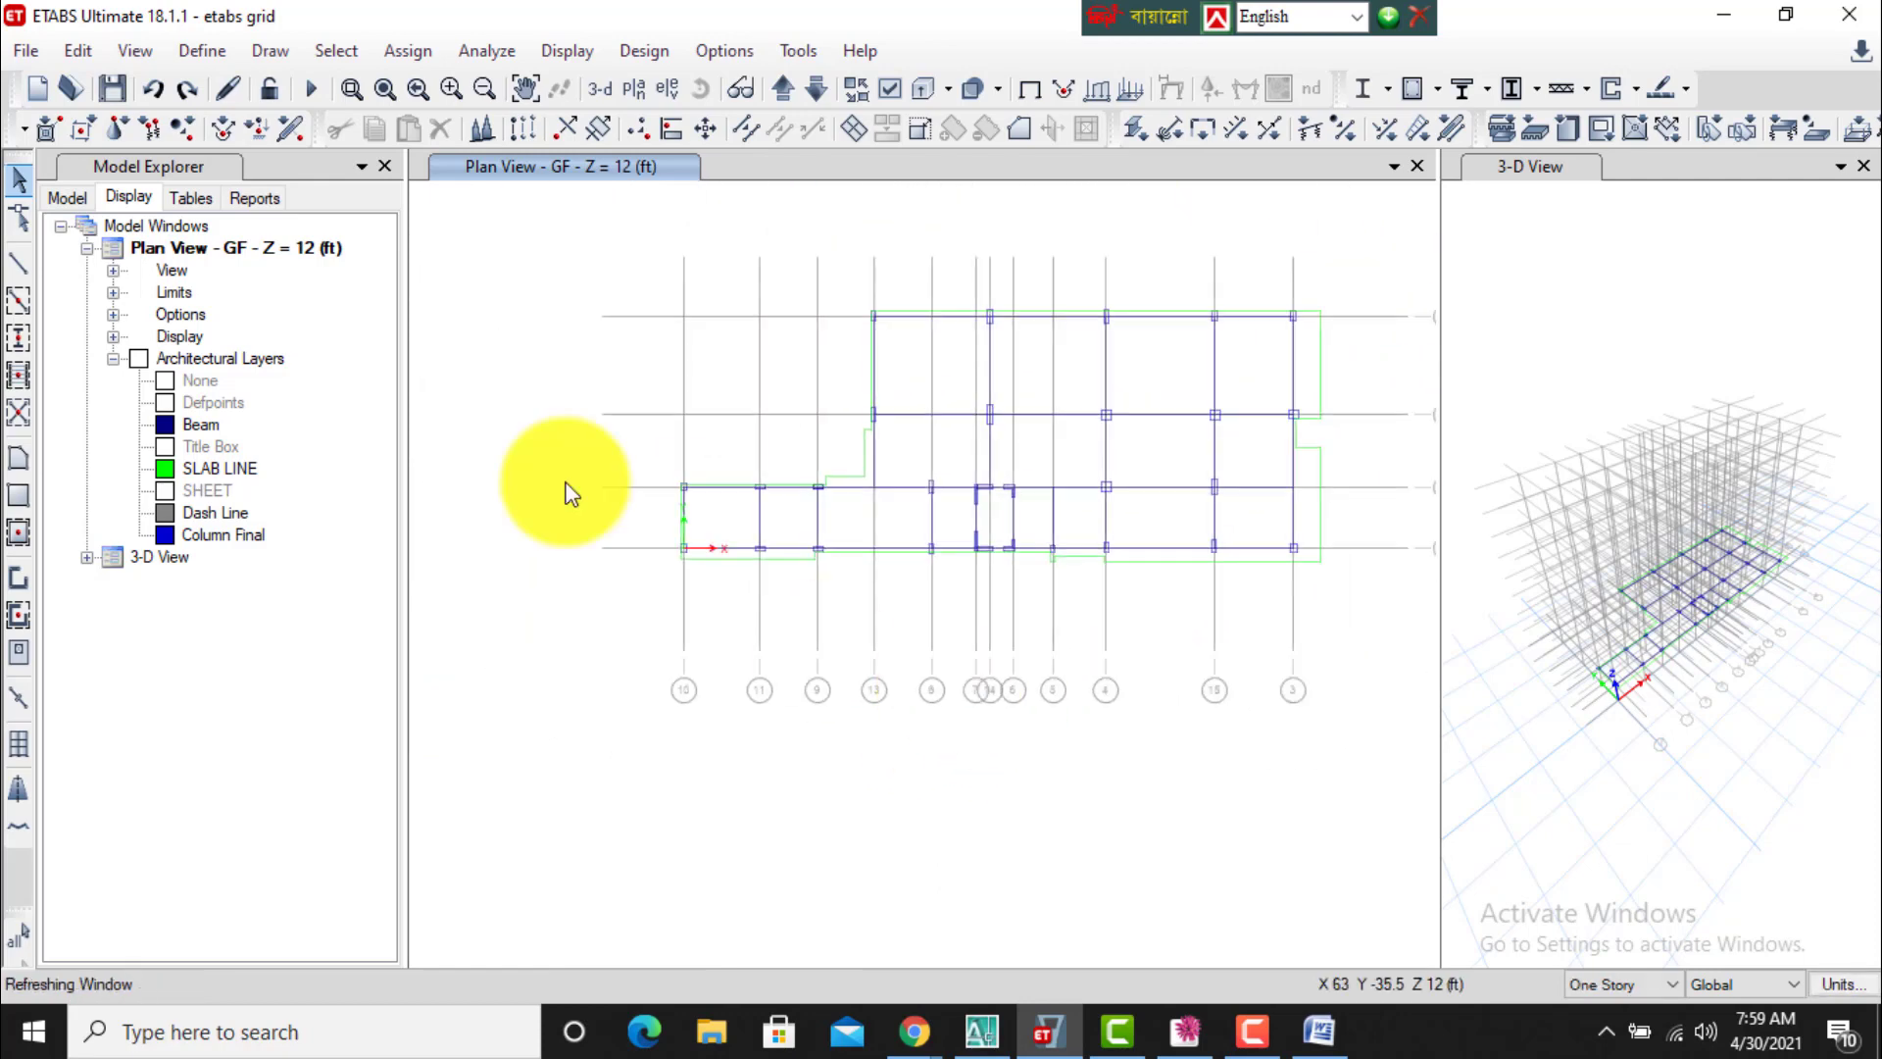
click(27, 57)
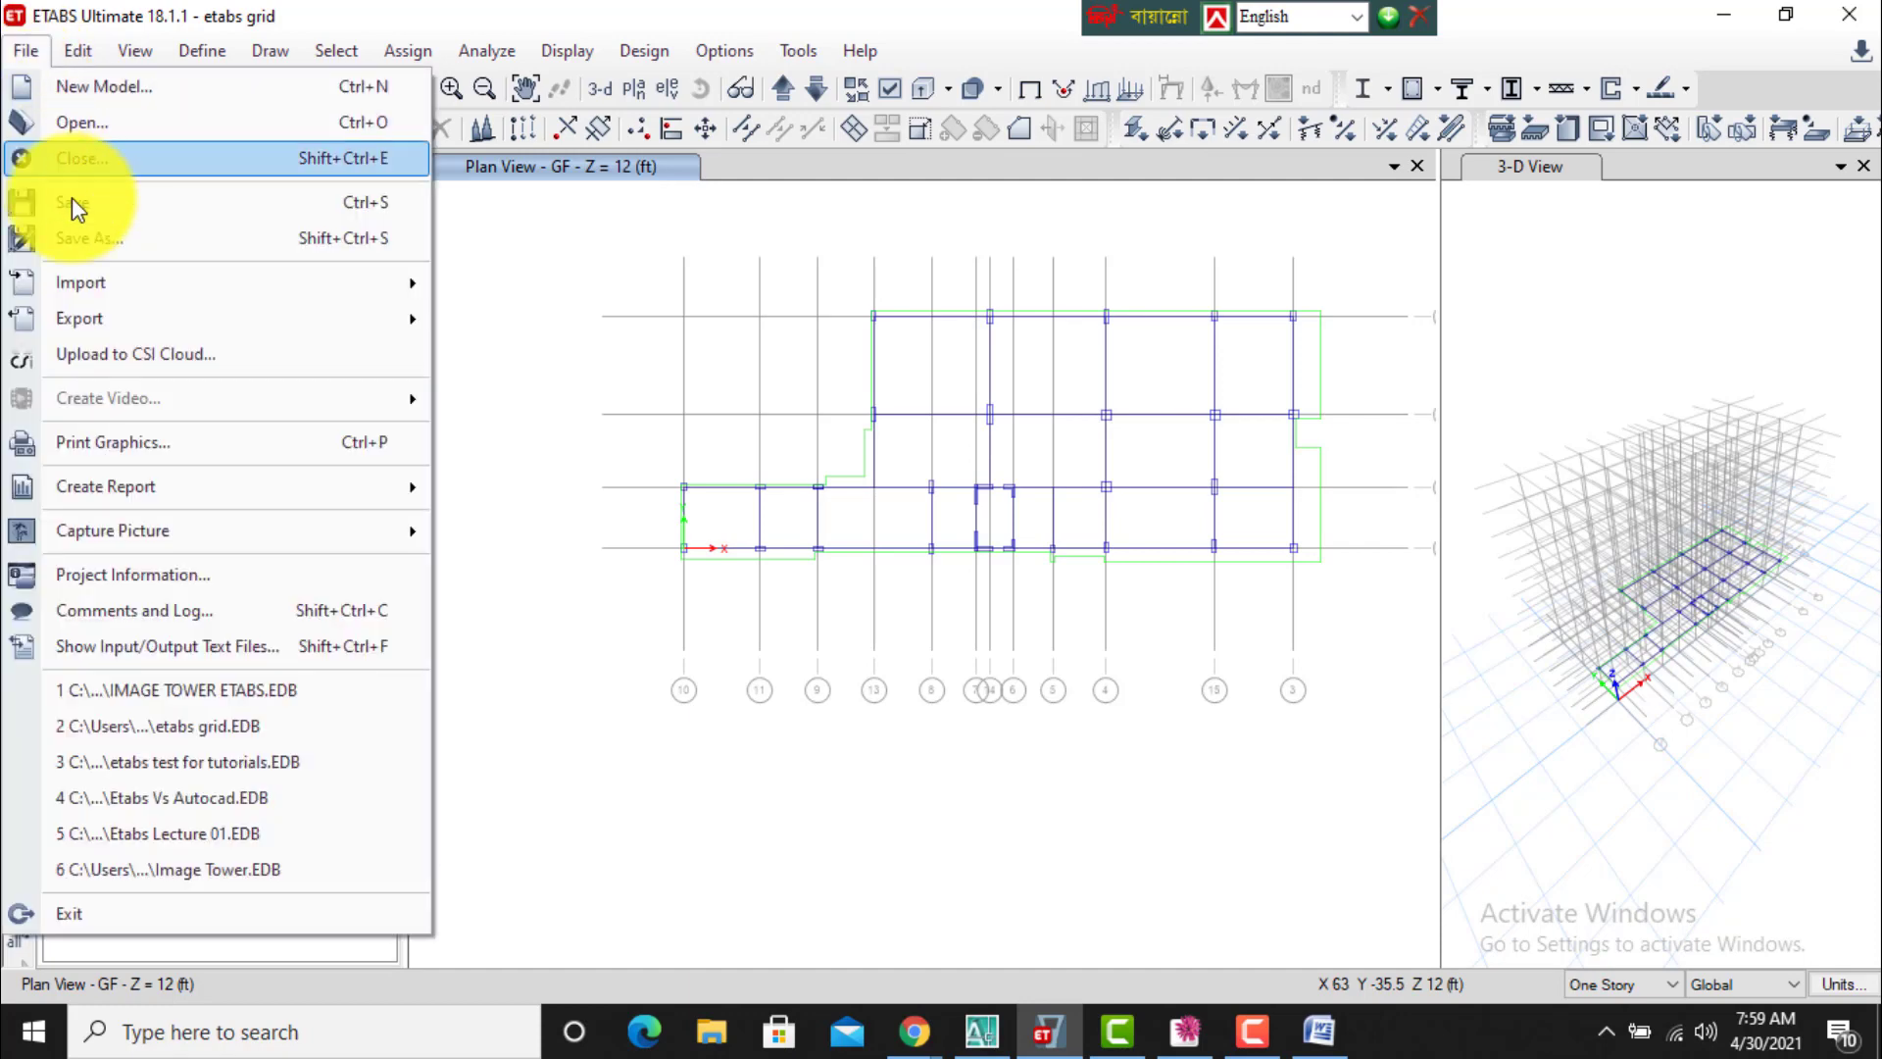
mouse_move(114, 284)
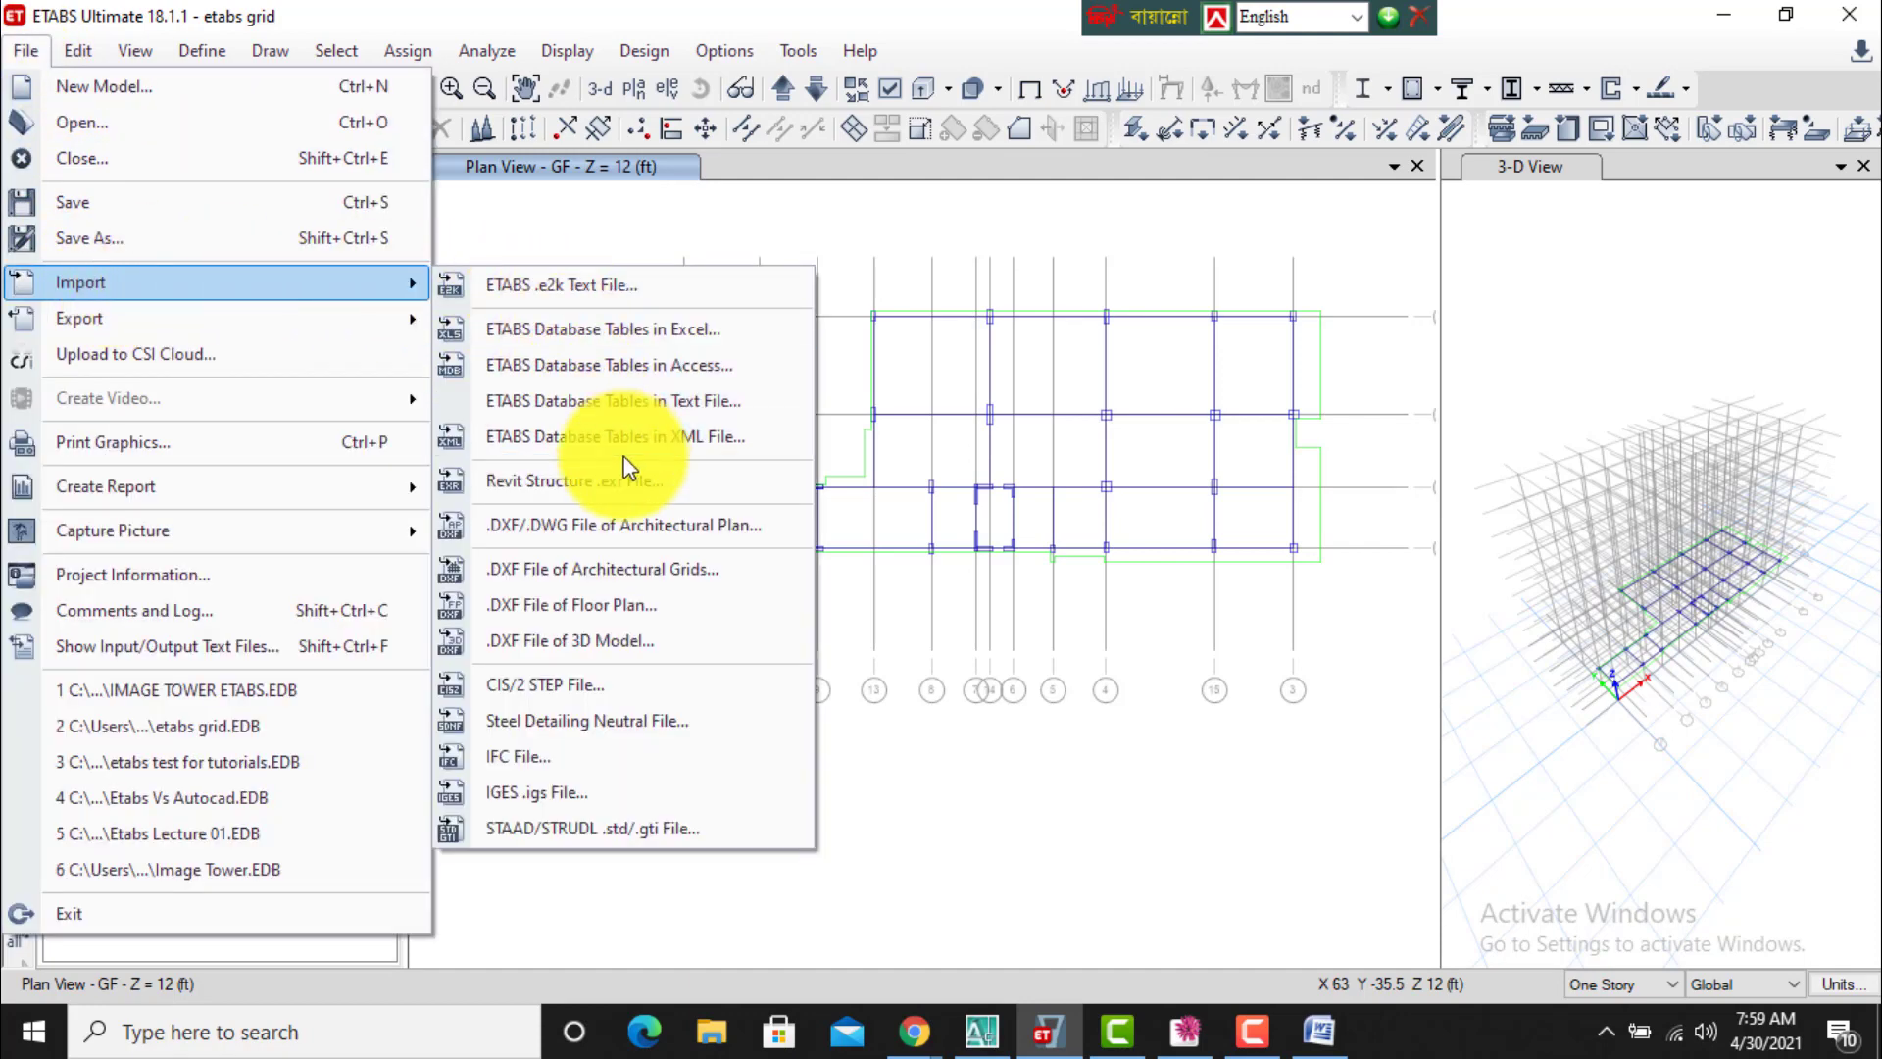
click(1124, 221)
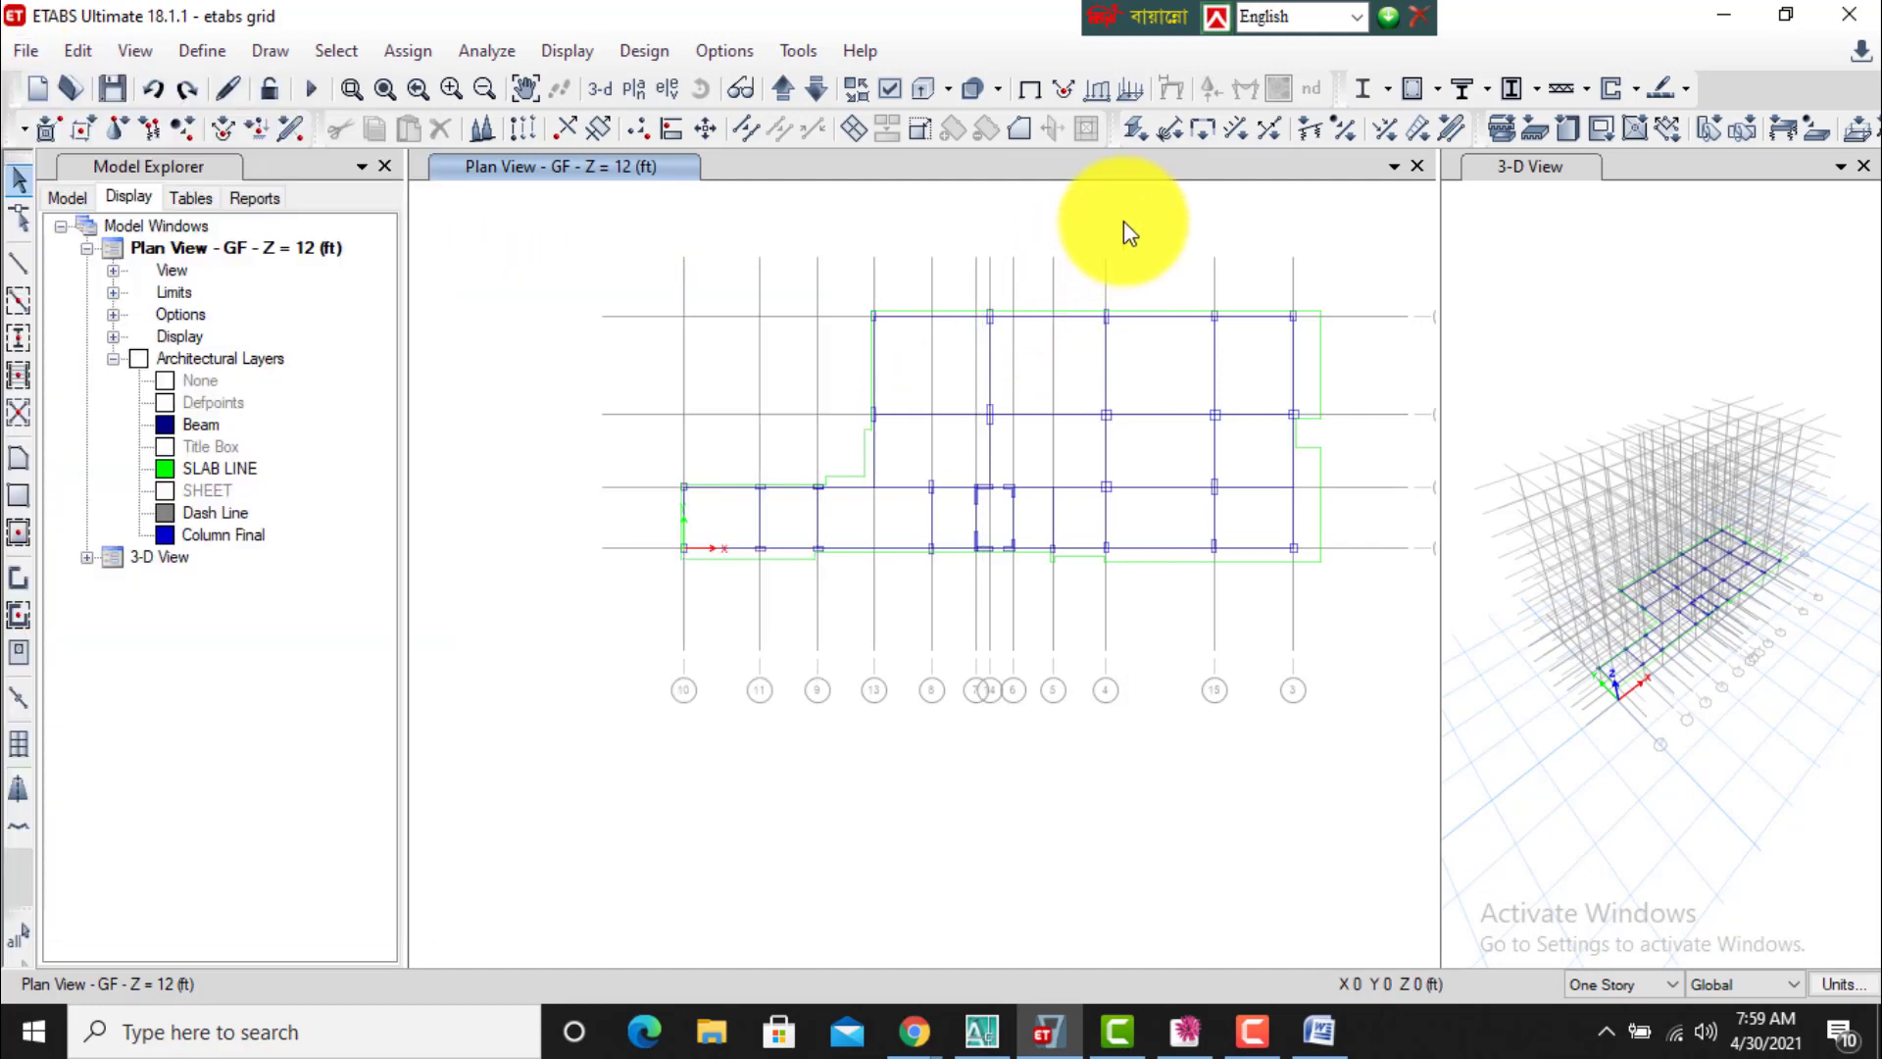
Reopen the story and grid system data and review the architectural grid import options for etabs grid.dxf.
right_click(1125, 225)
click(1188, 239)
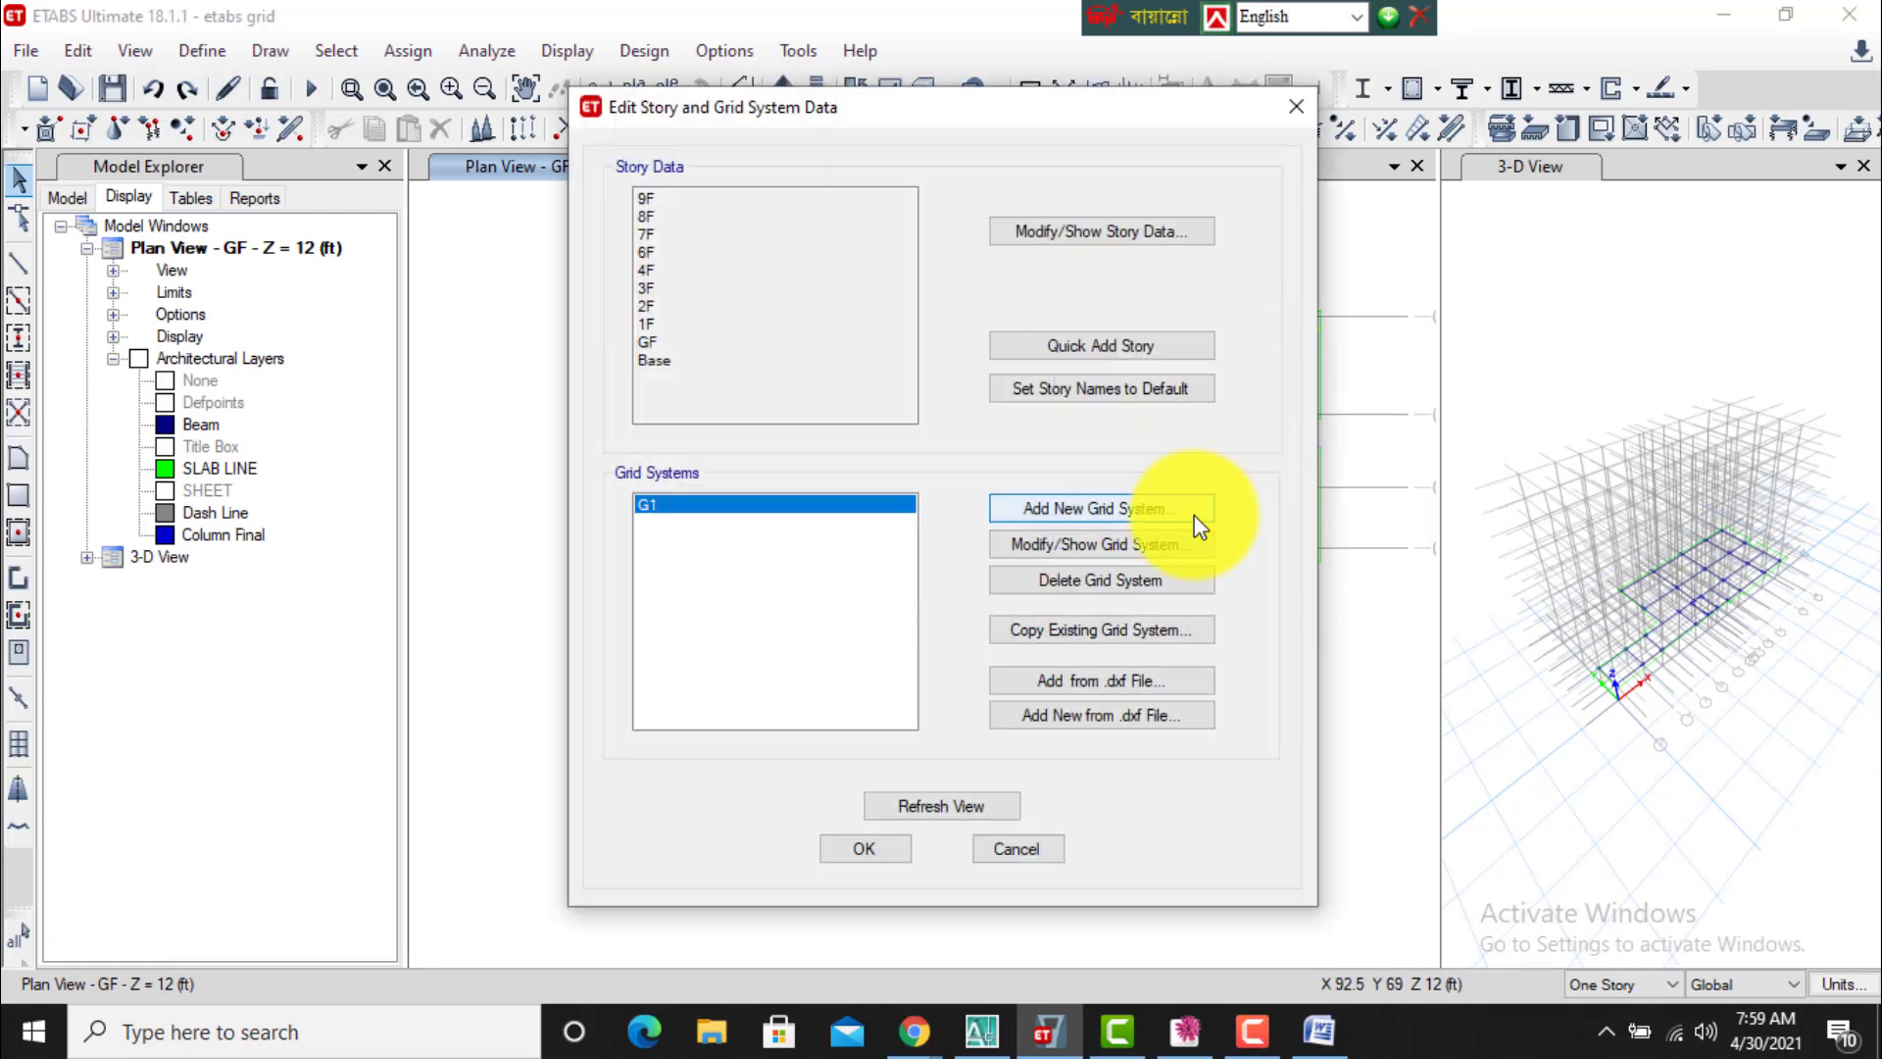
click(1164, 686)
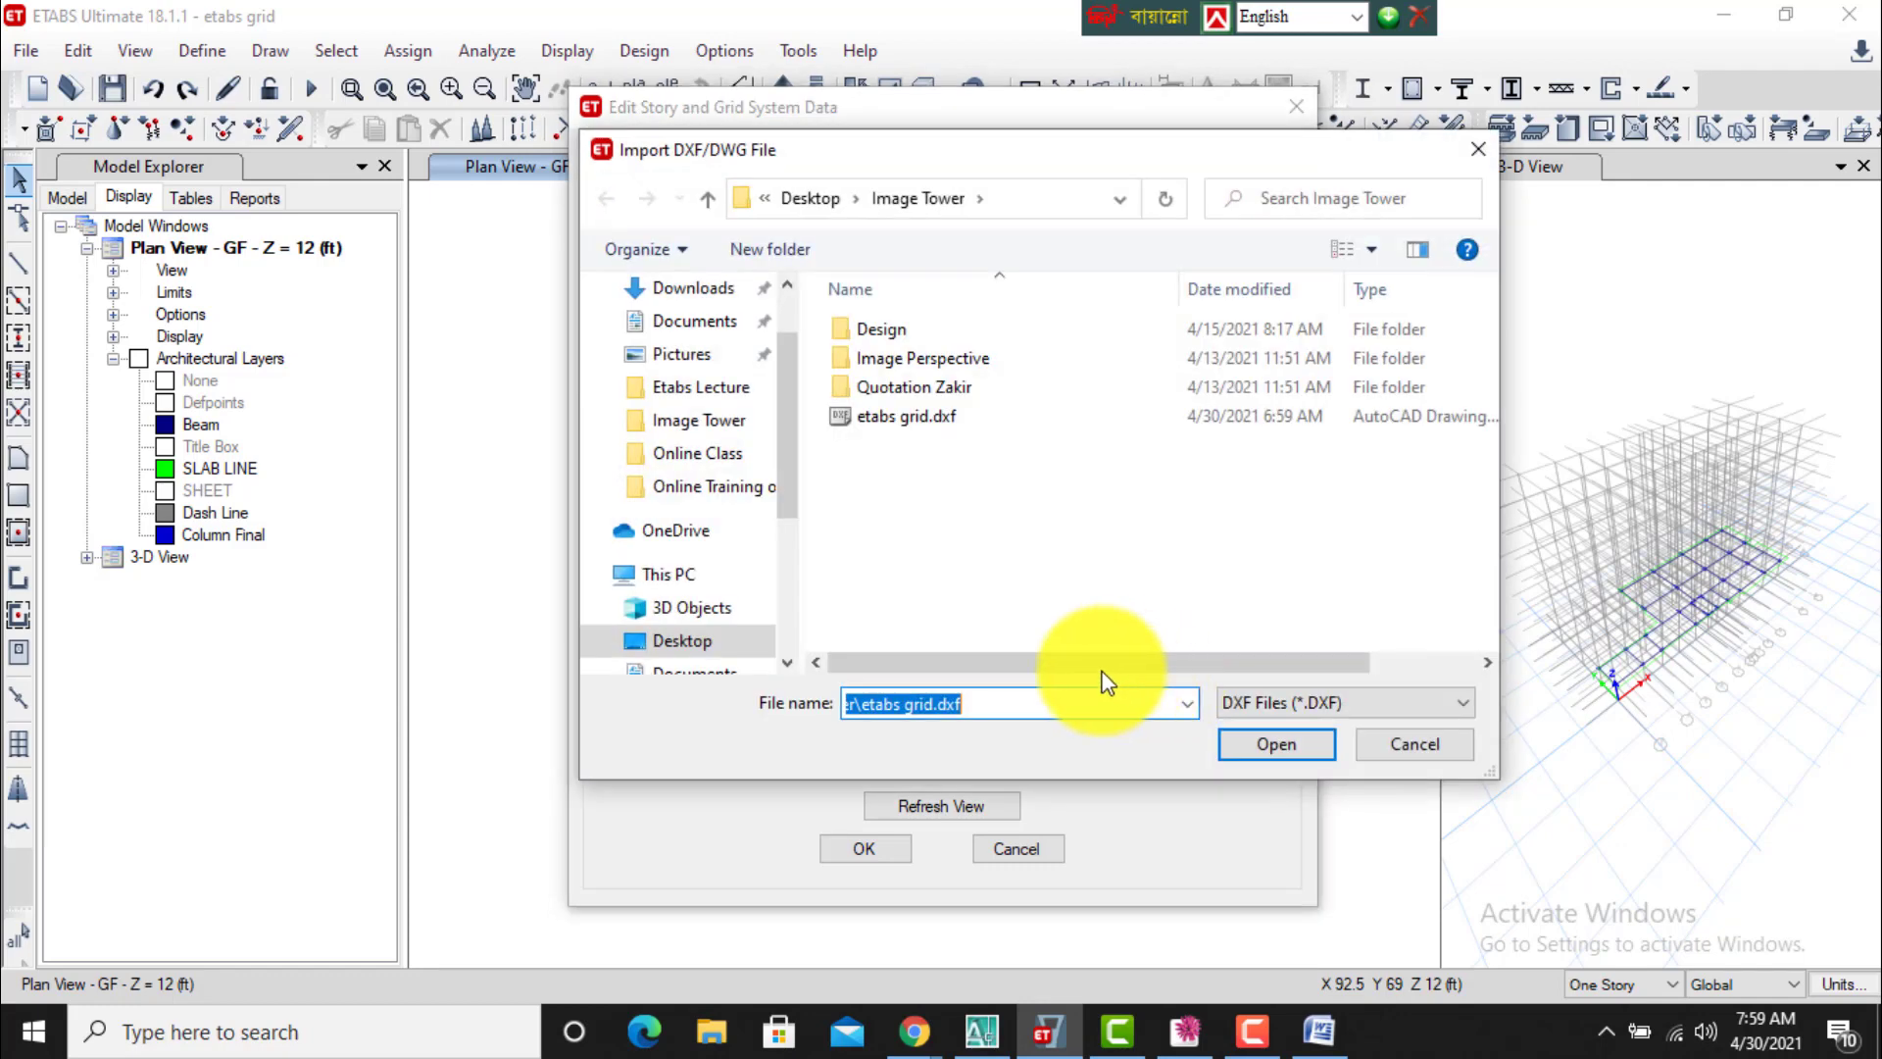
click(1265, 747)
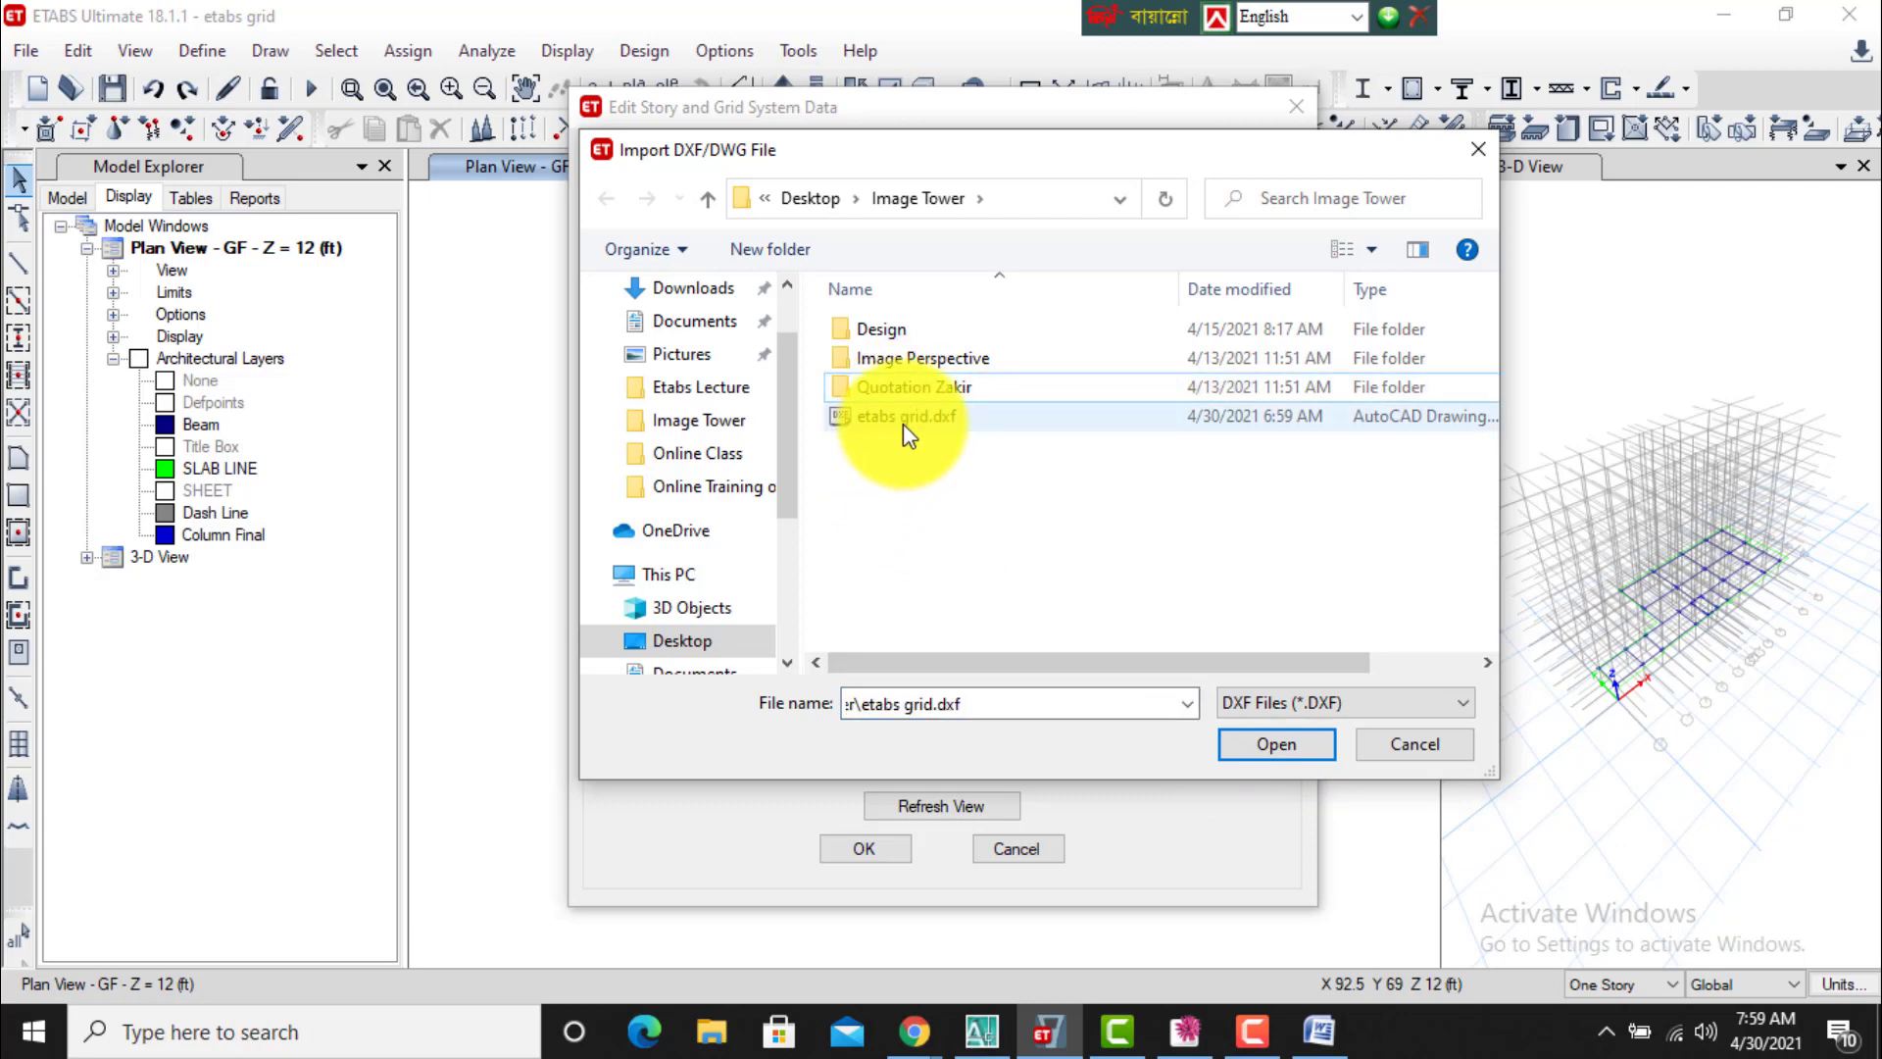
click(1250, 740)
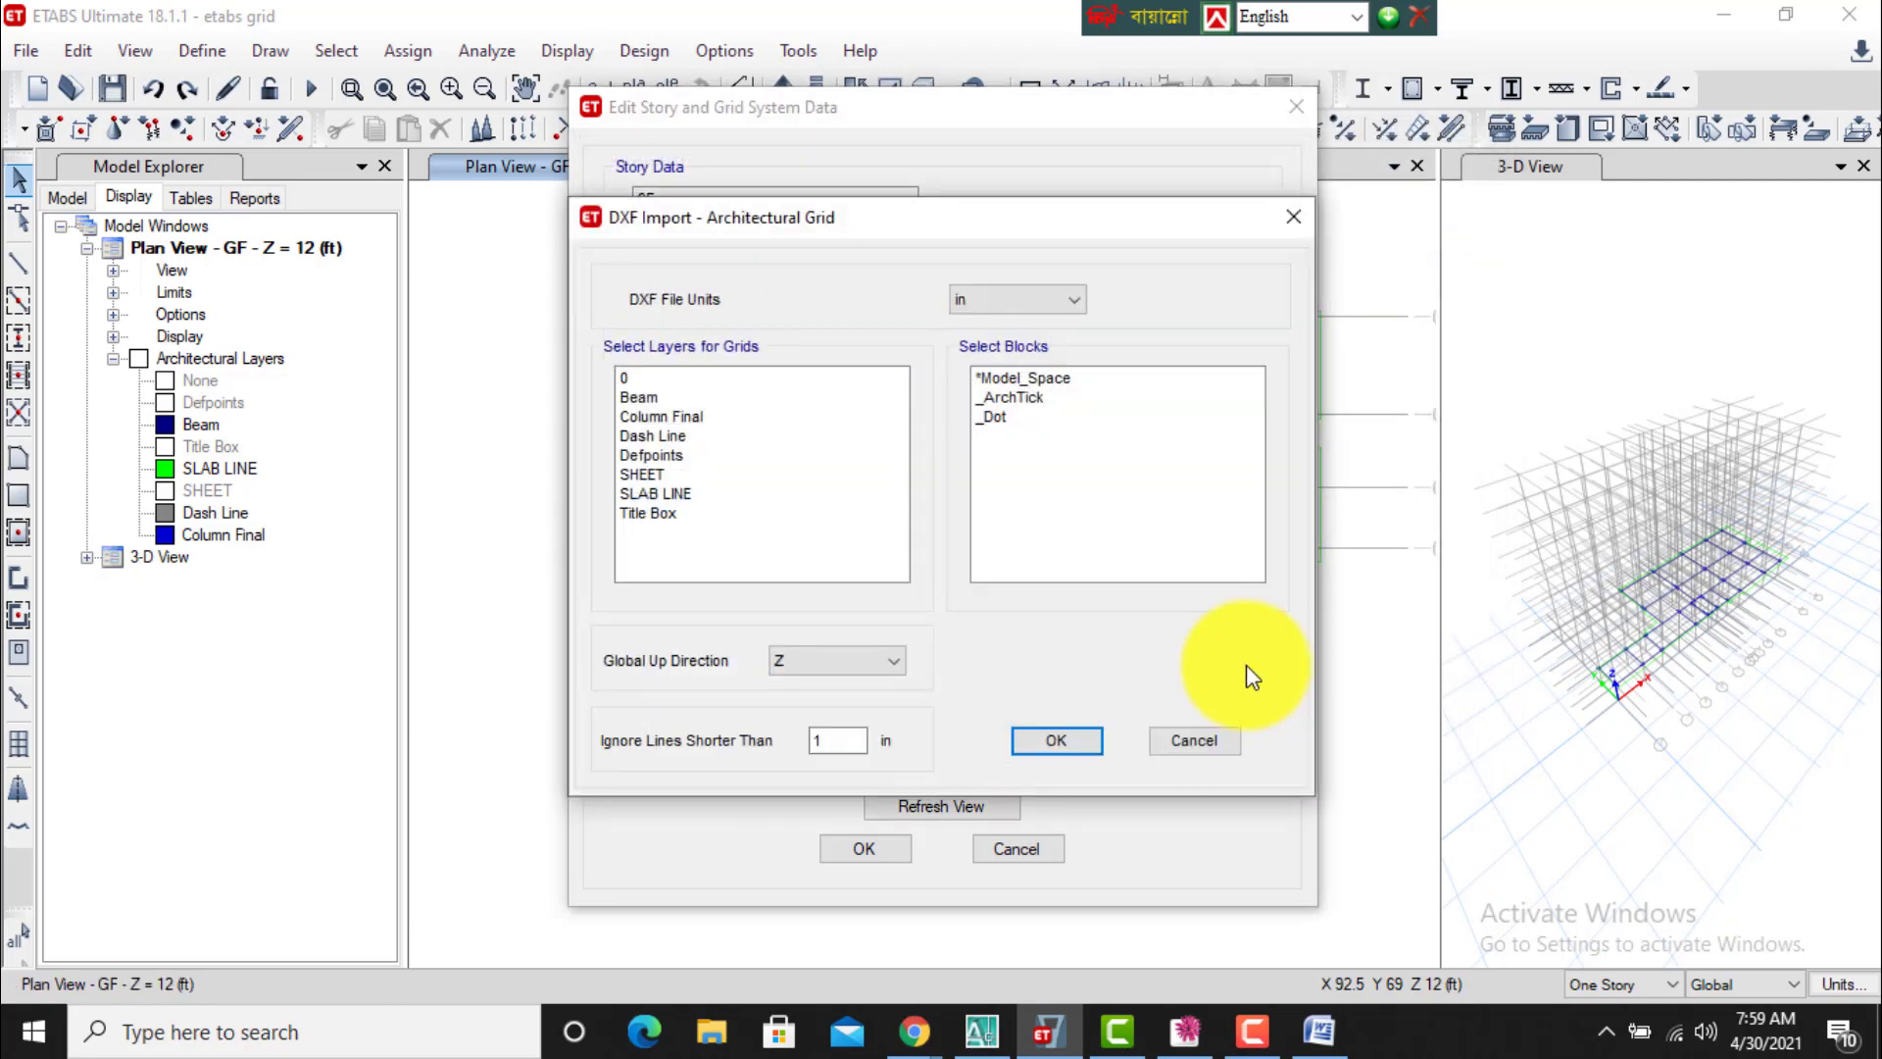
click(1034, 750)
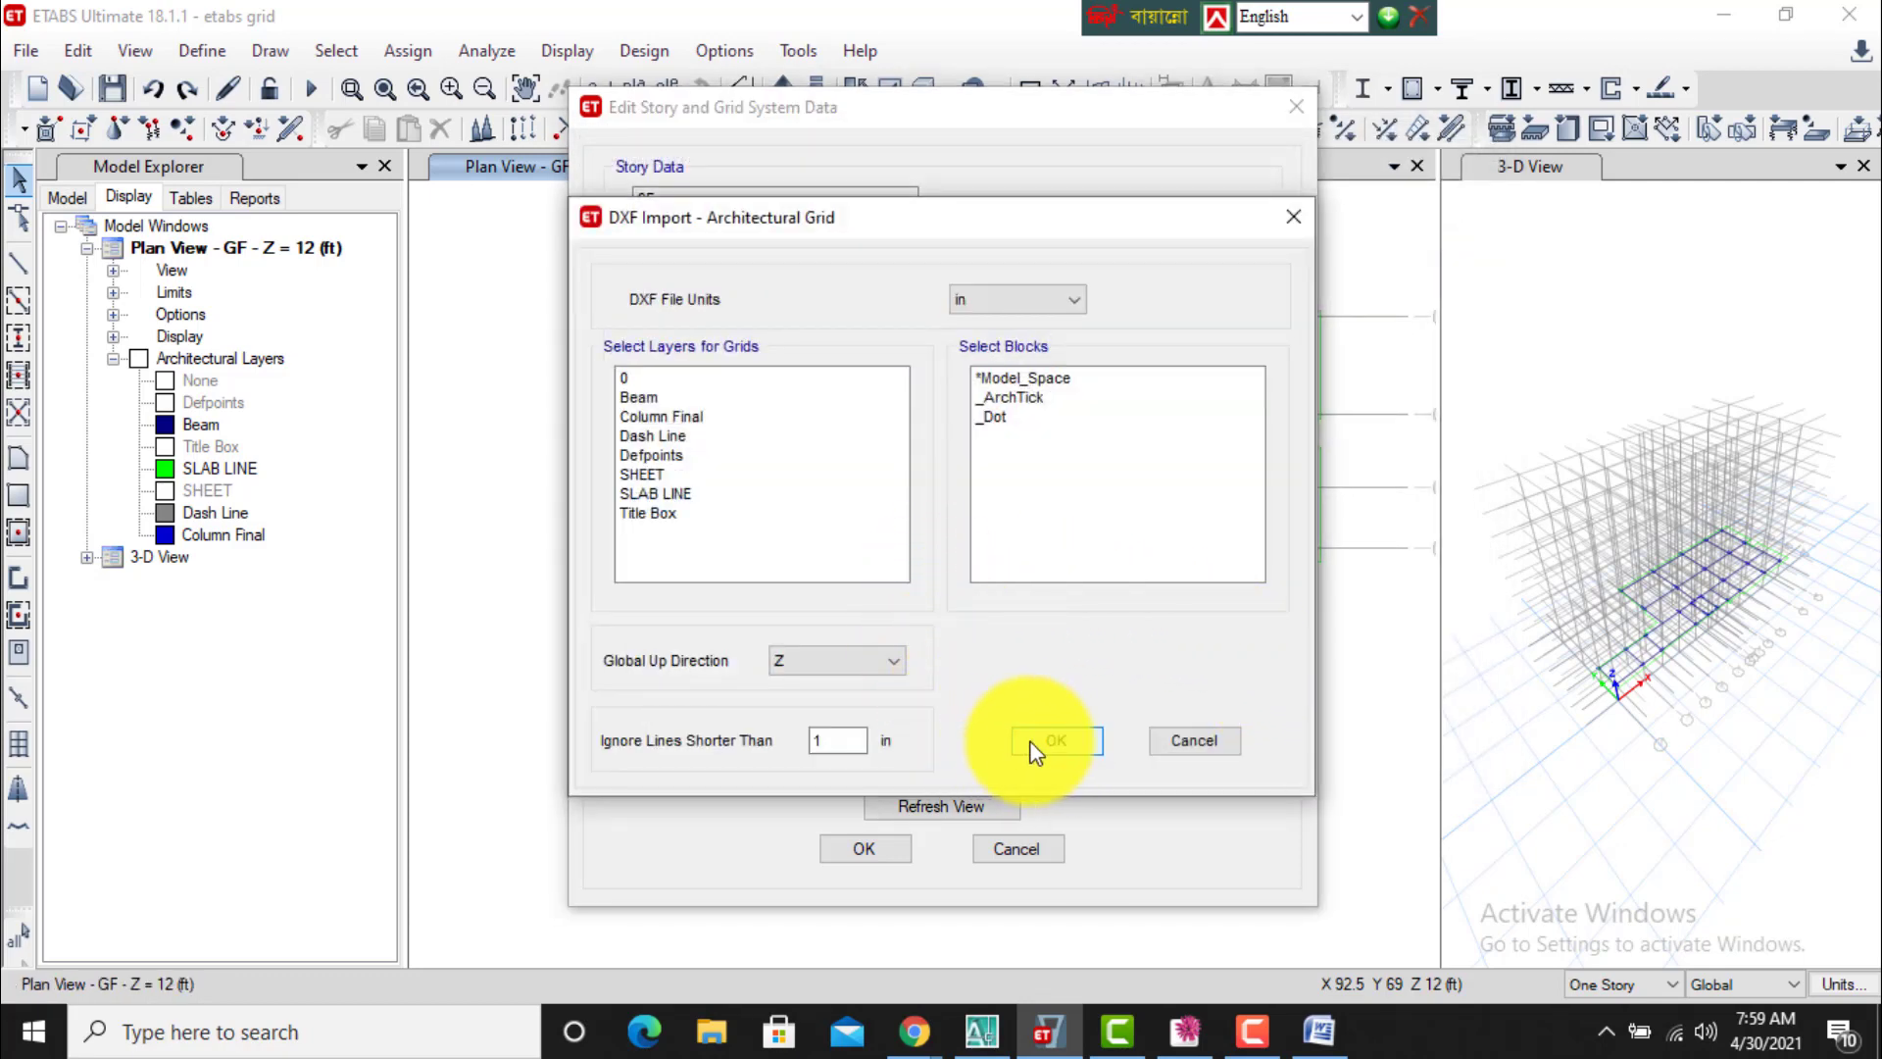
drag(1002, 236, 1339, 285)
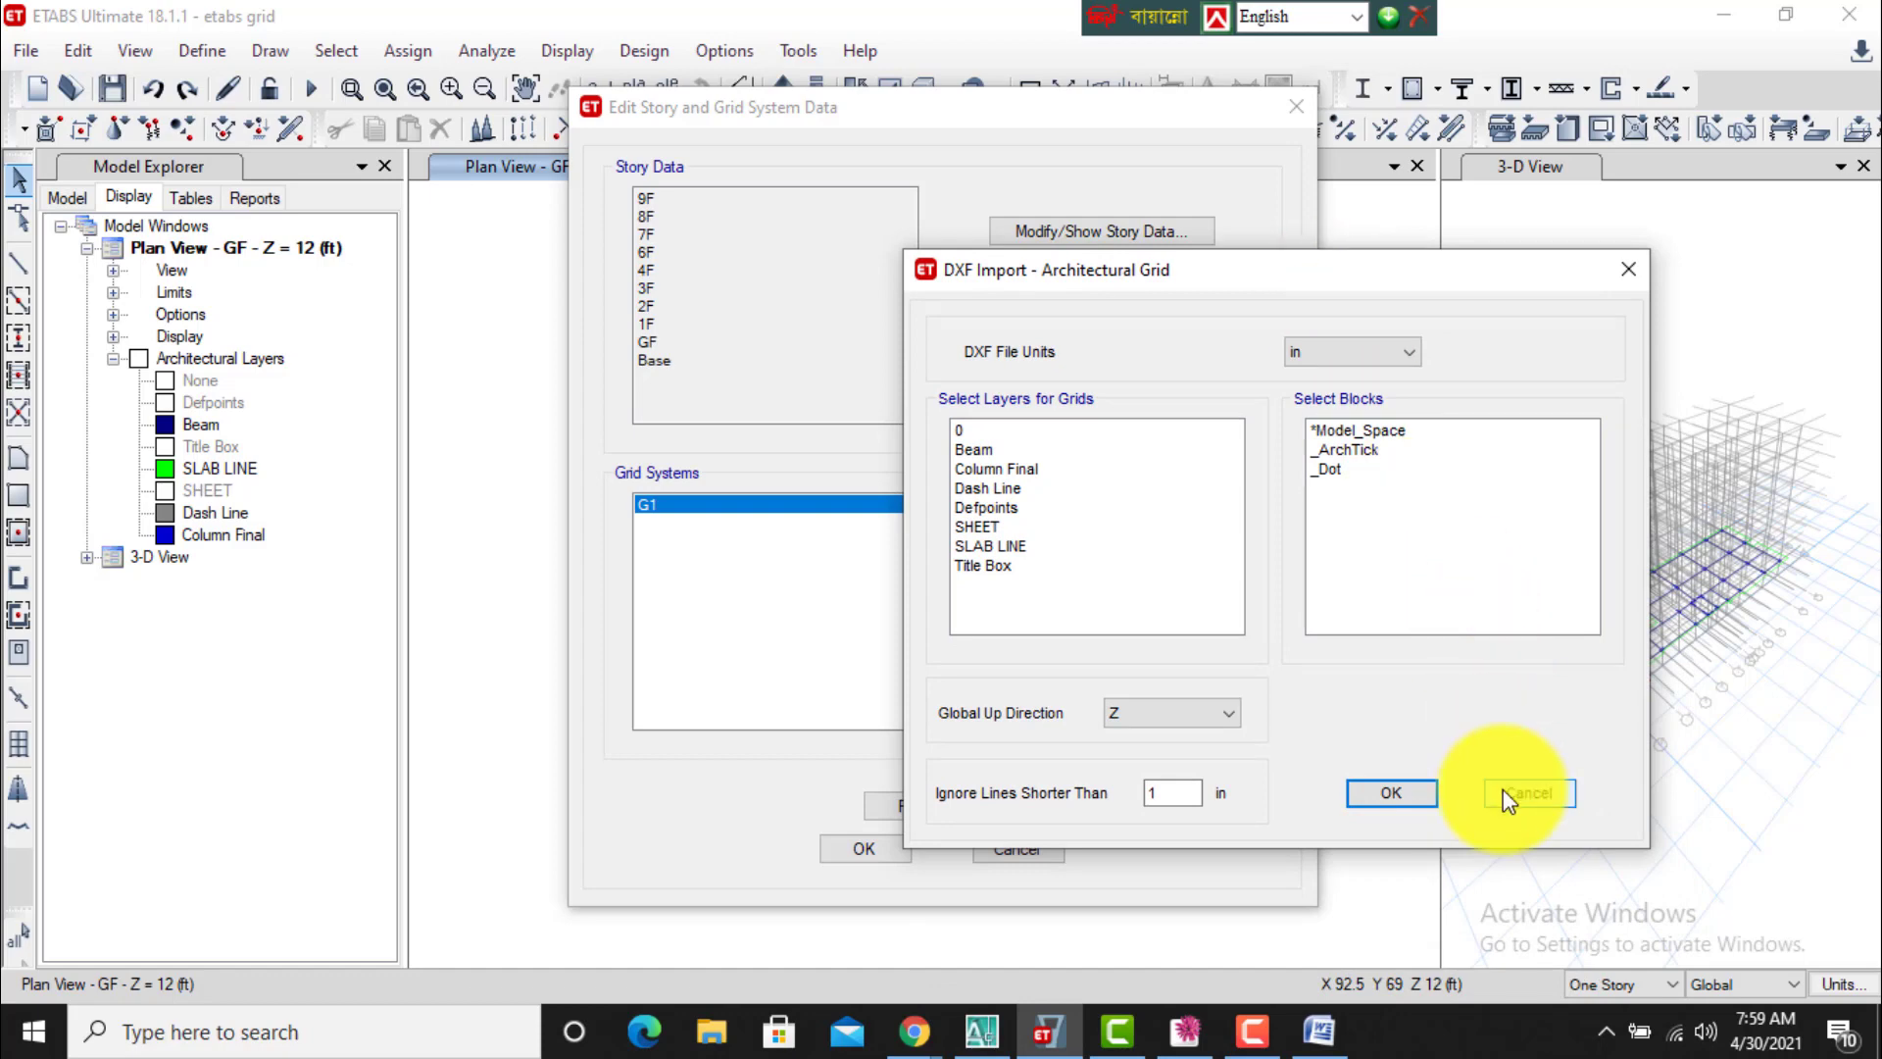
click(1384, 794)
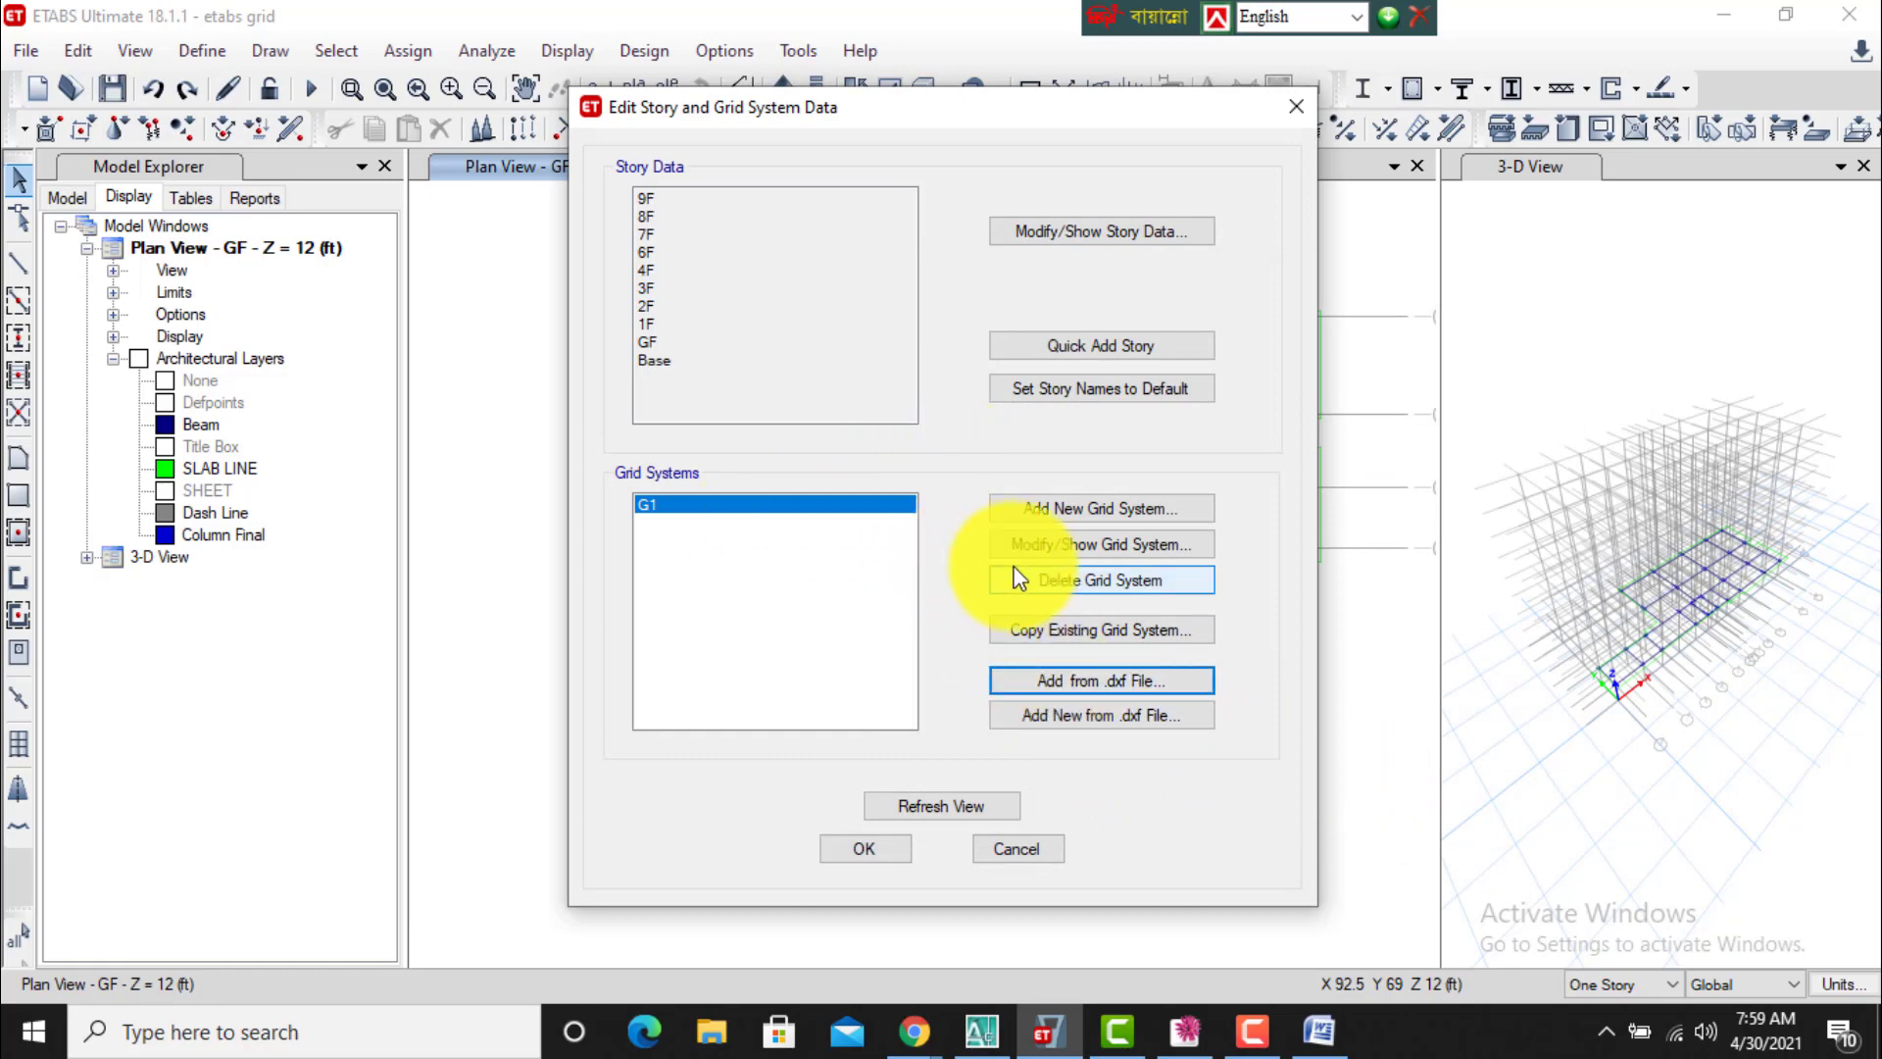
Open grid system G1 for modification and set its bubble size to 10 in.
click(1045, 543)
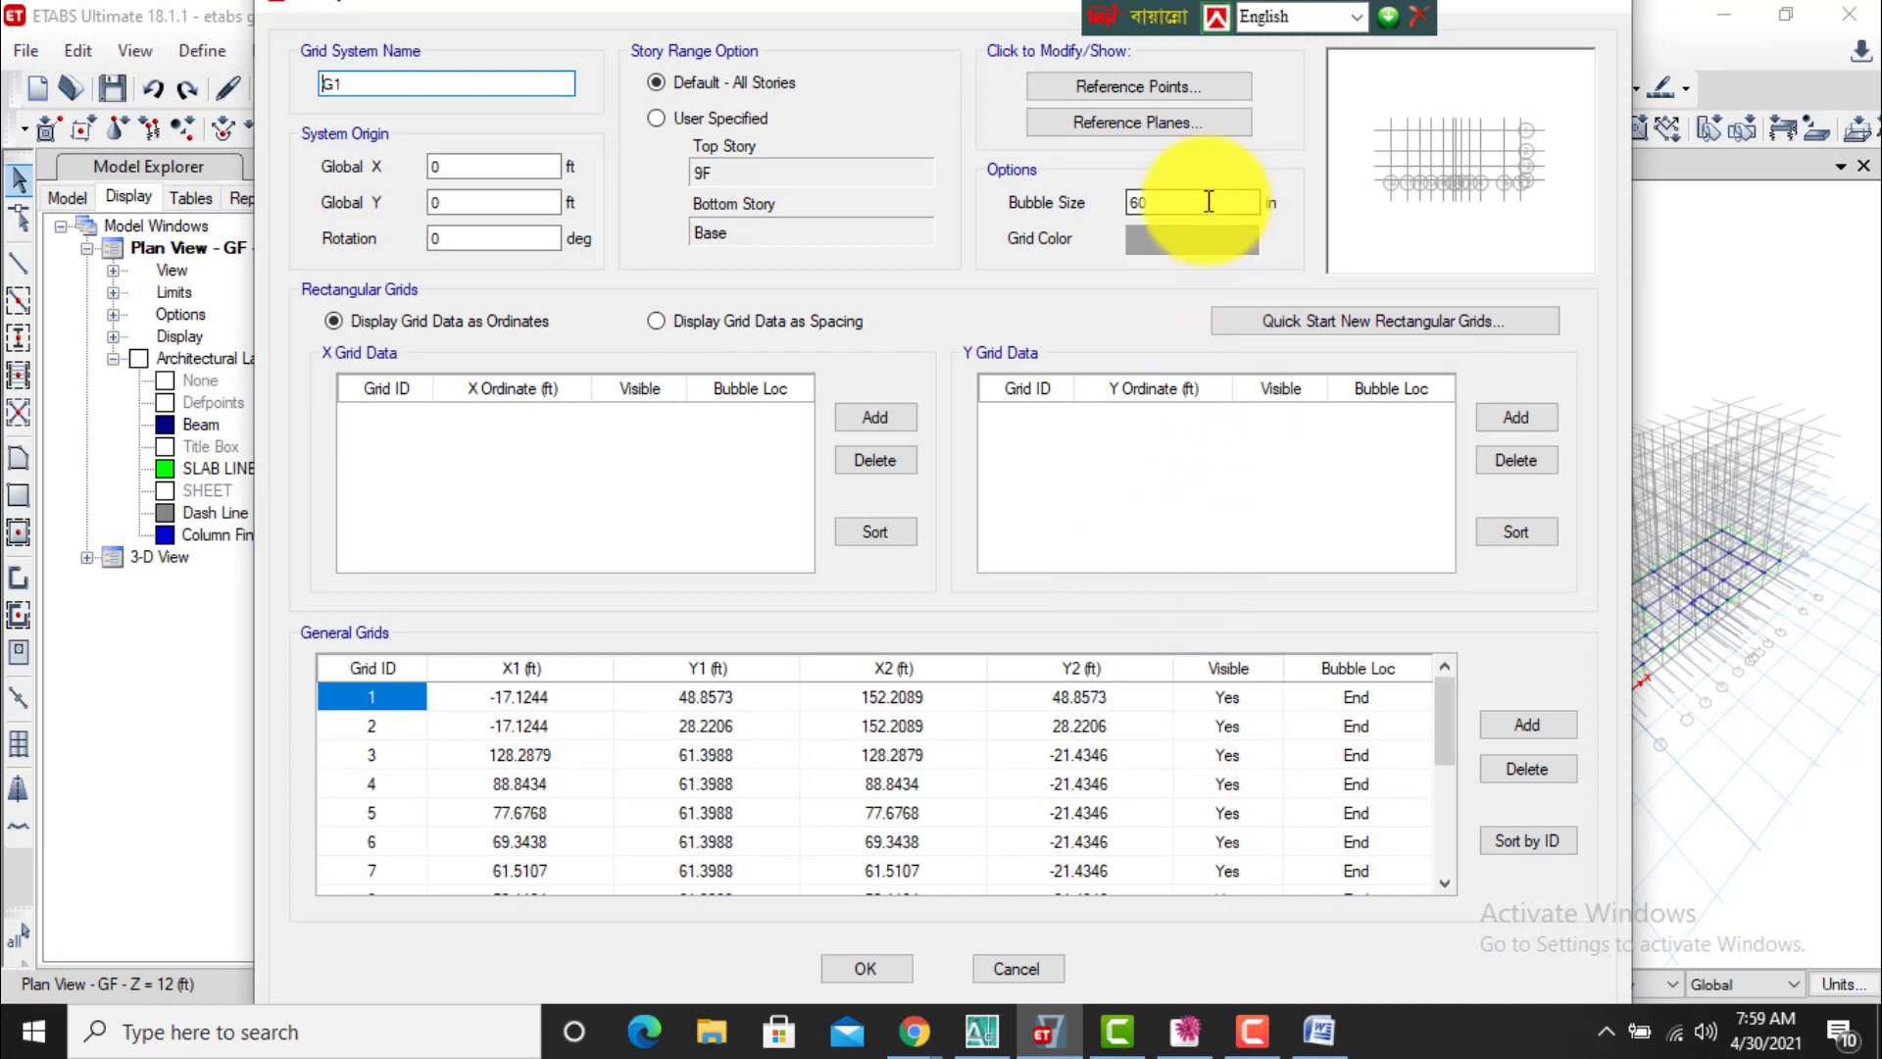
click(1208, 202)
double_click(1209, 202)
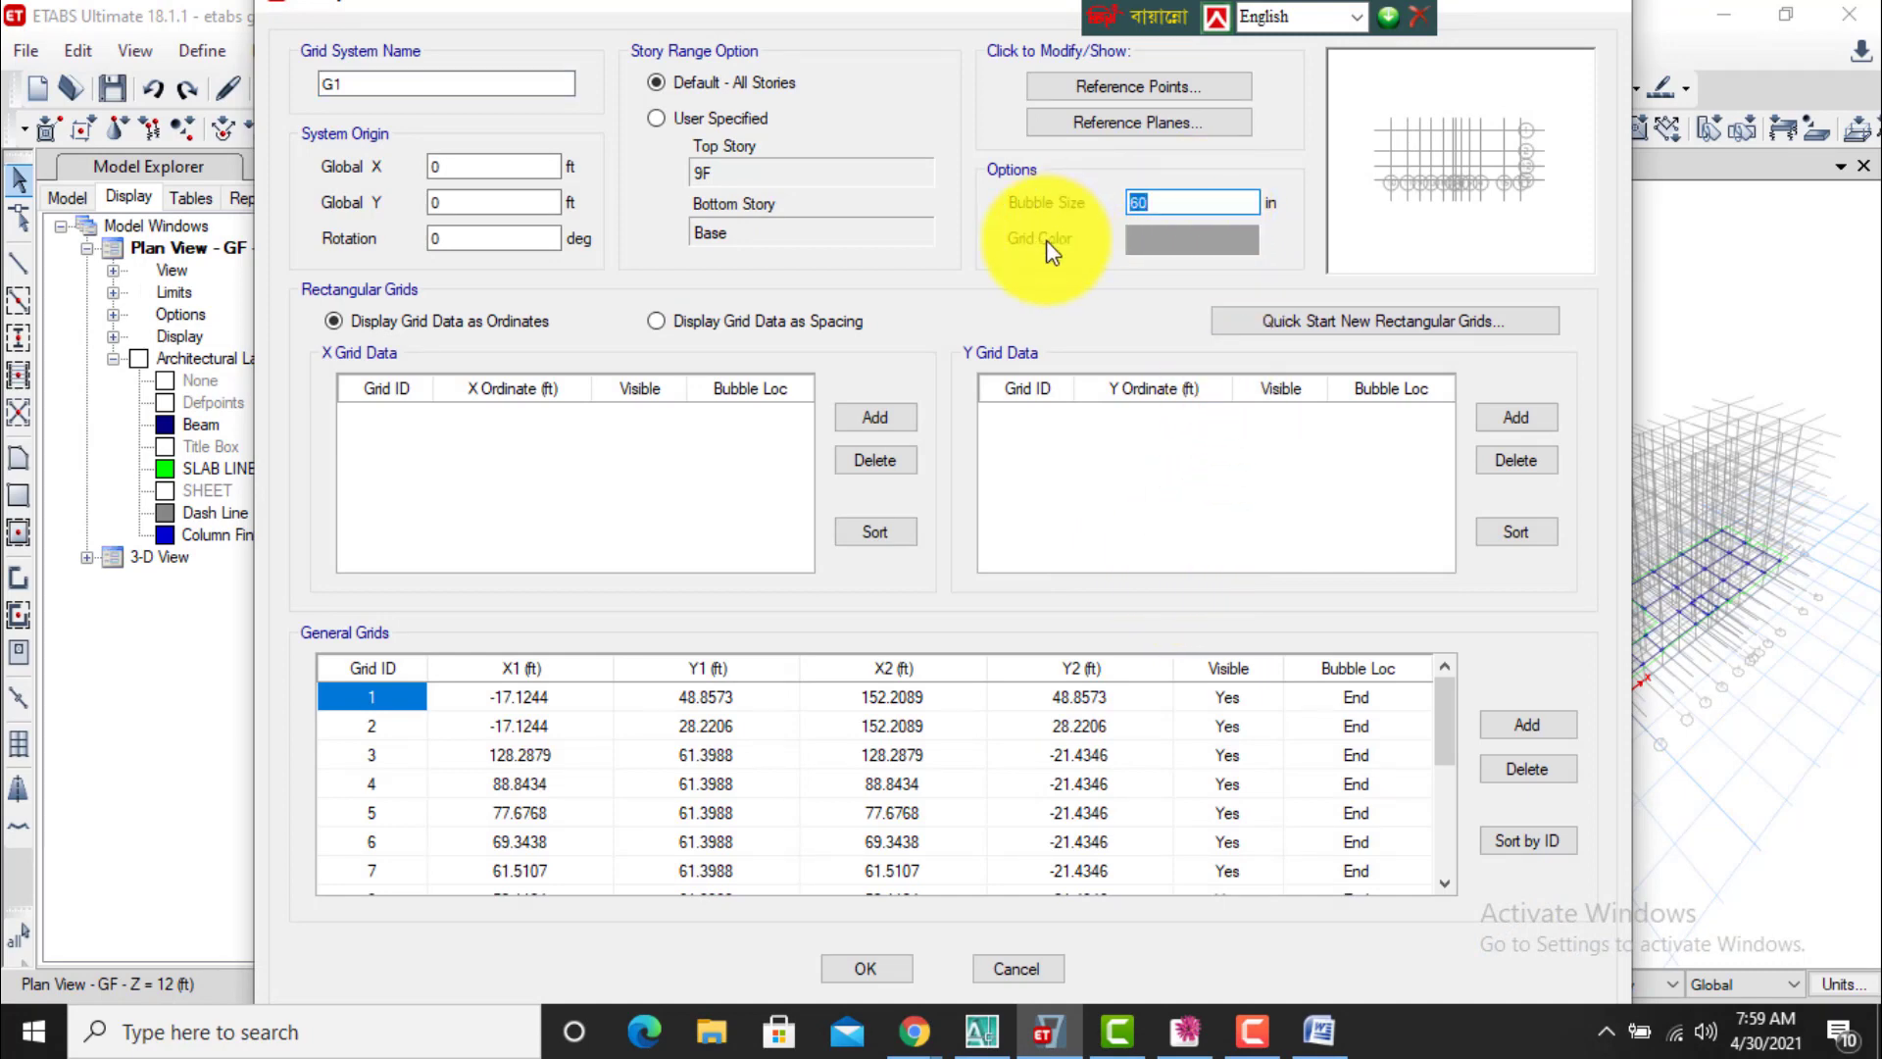
text(10)
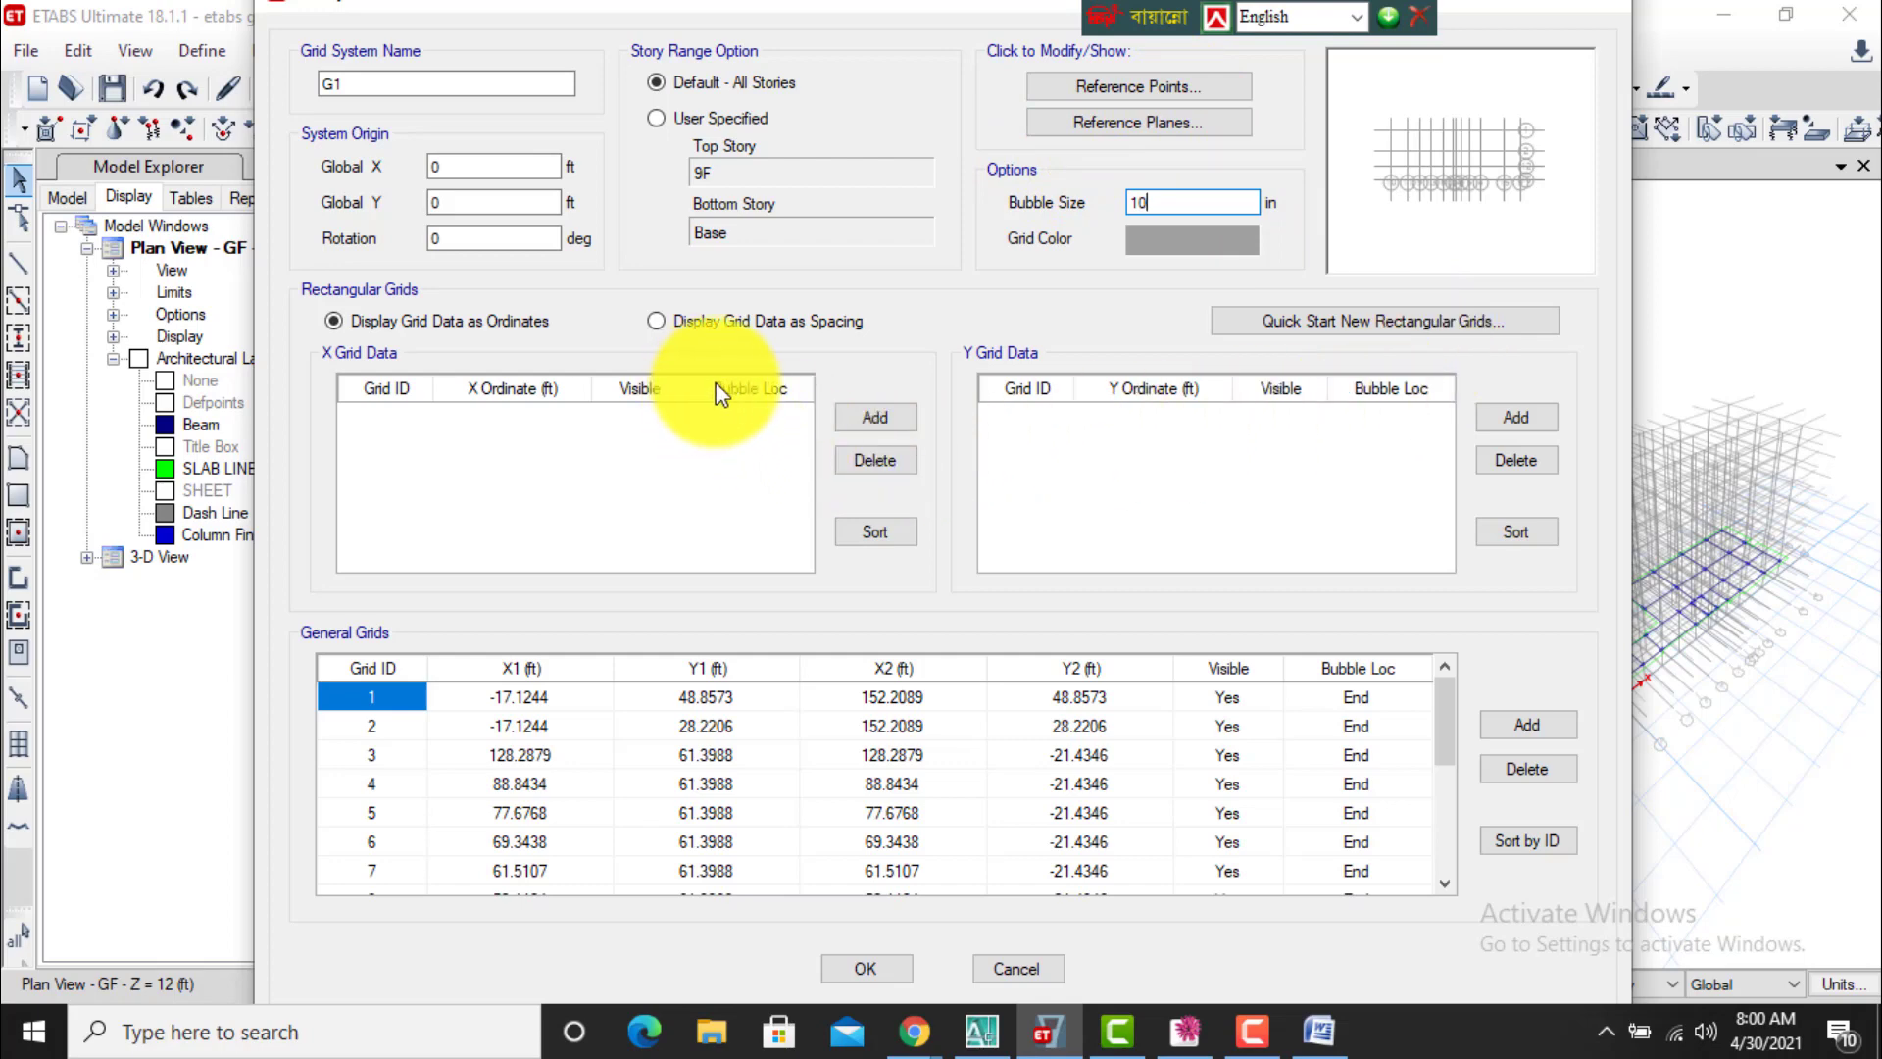
Review the grid data display options and the general grid lines of grid system G1.
click(670, 327)
click(434, 324)
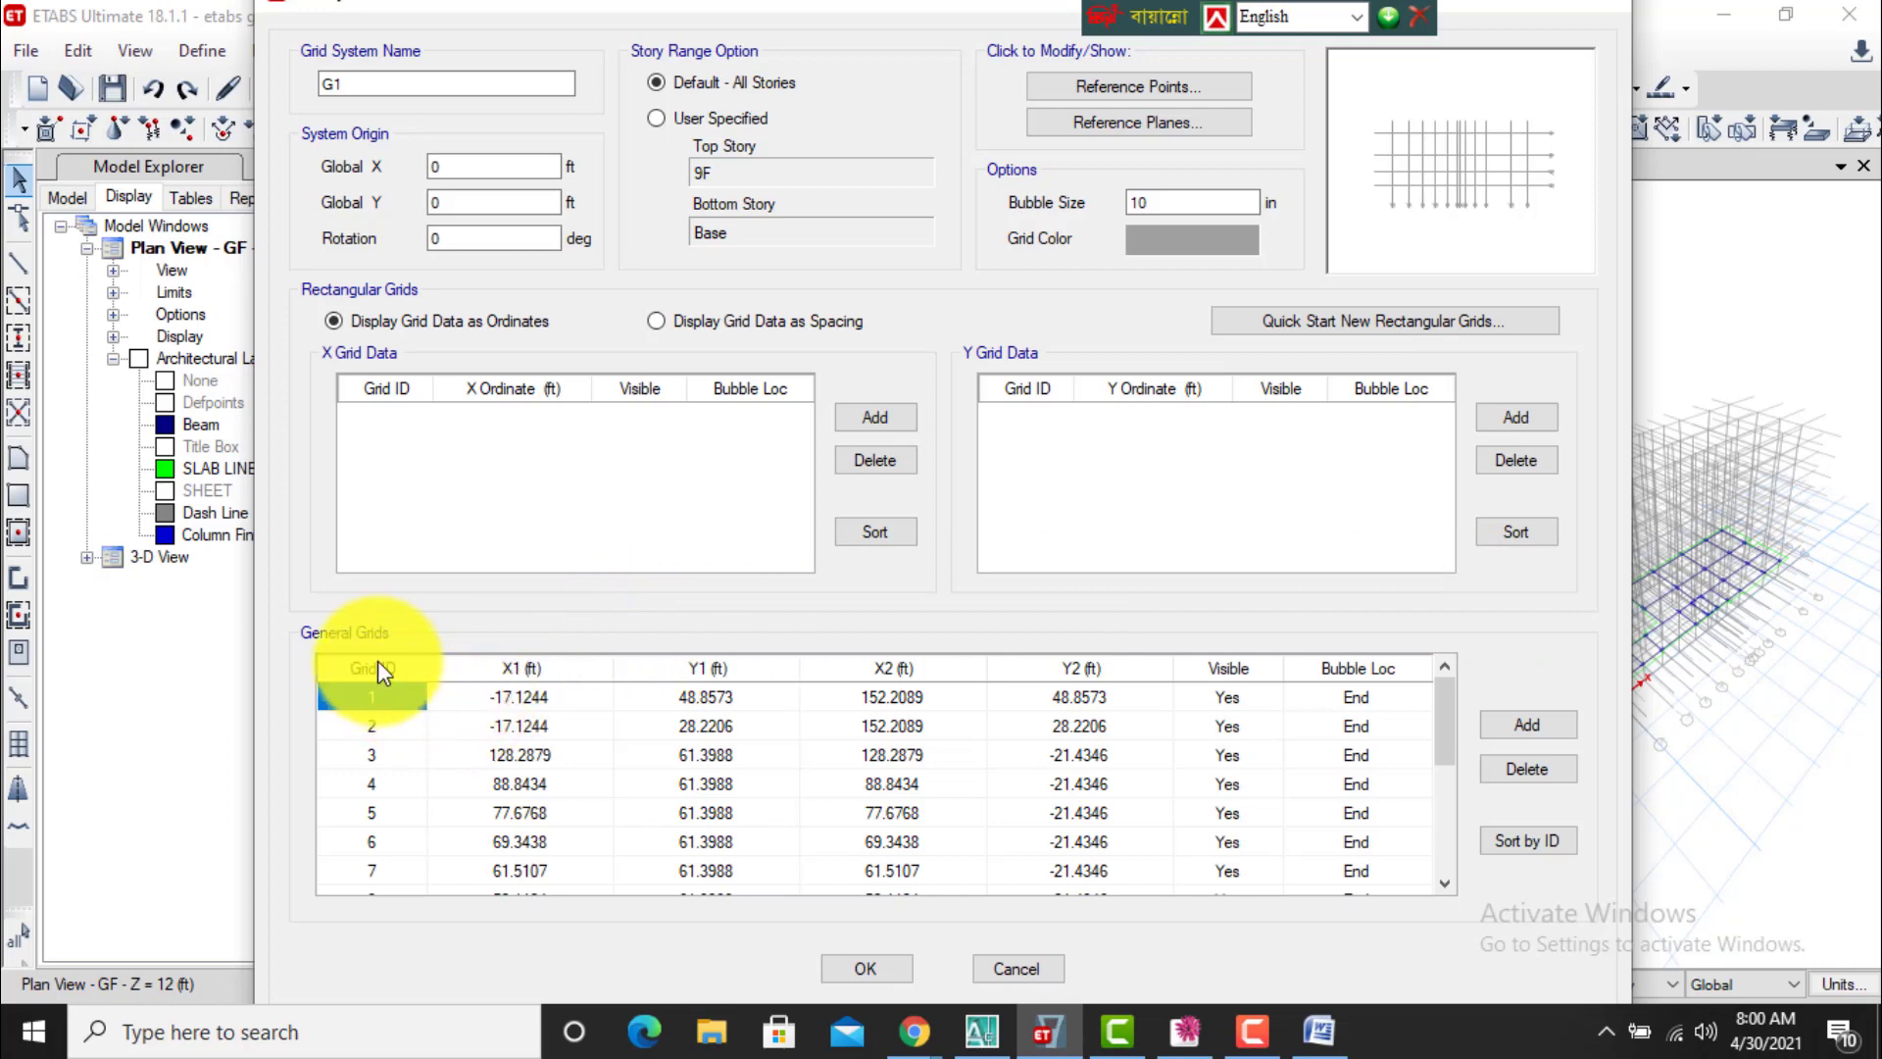
scroll(371, 723, down, 3)
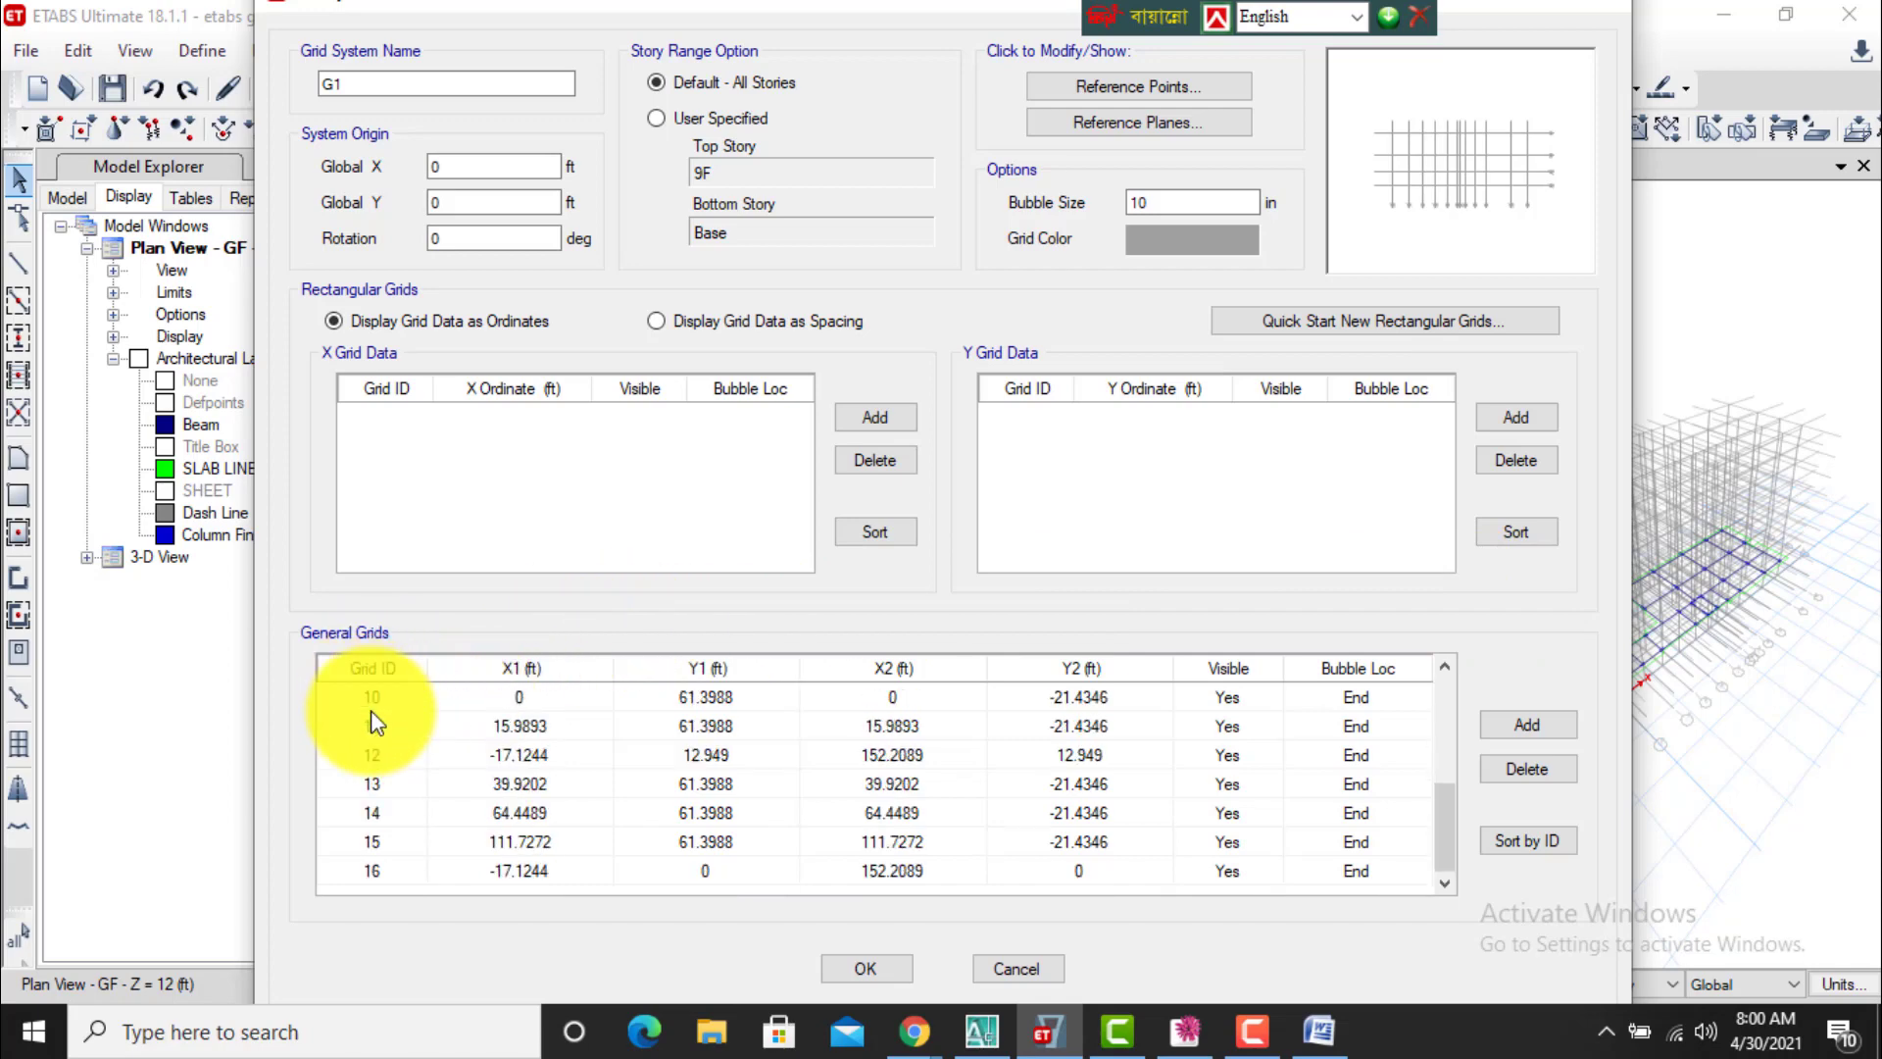
scroll(392, 824, up, 3)
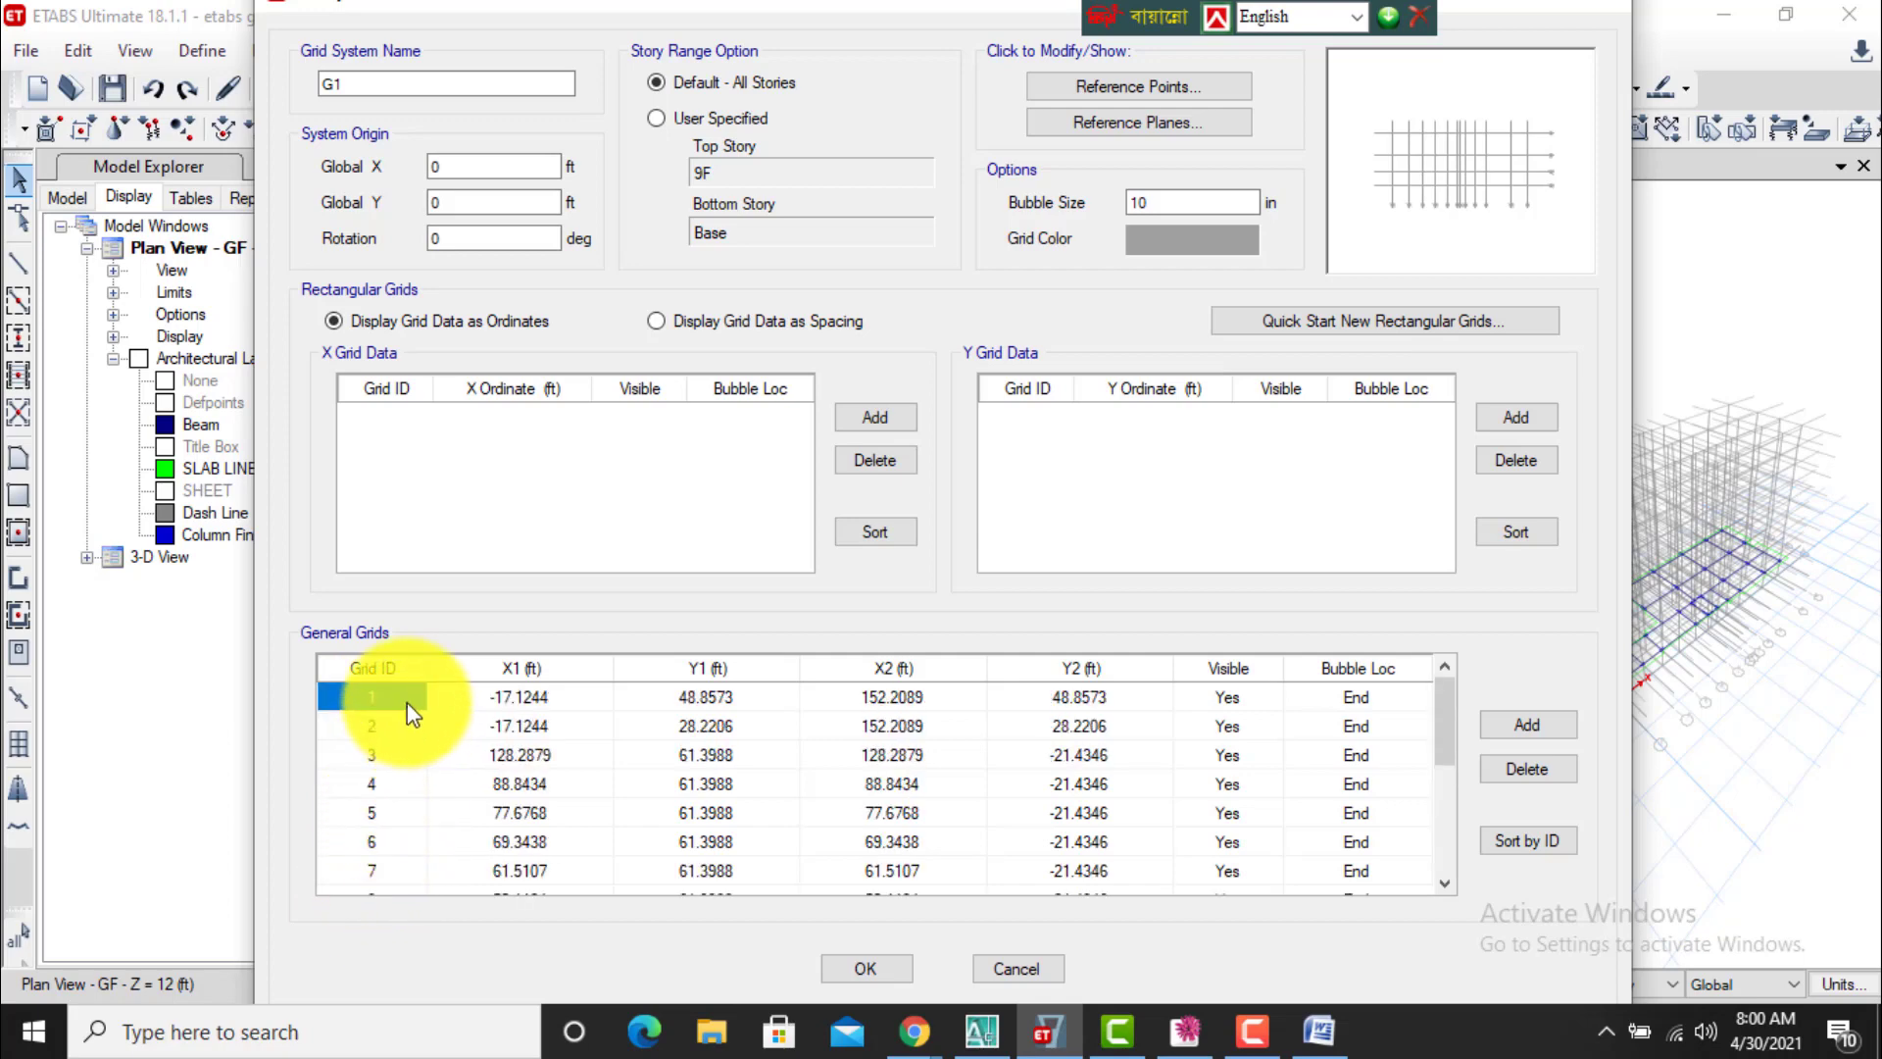
Review grid system G1's general grid list and bubble location options, and close the story and grid data without applying changes.
scroll(367, 789, down, 3)
scroll(365, 796, up, 3)
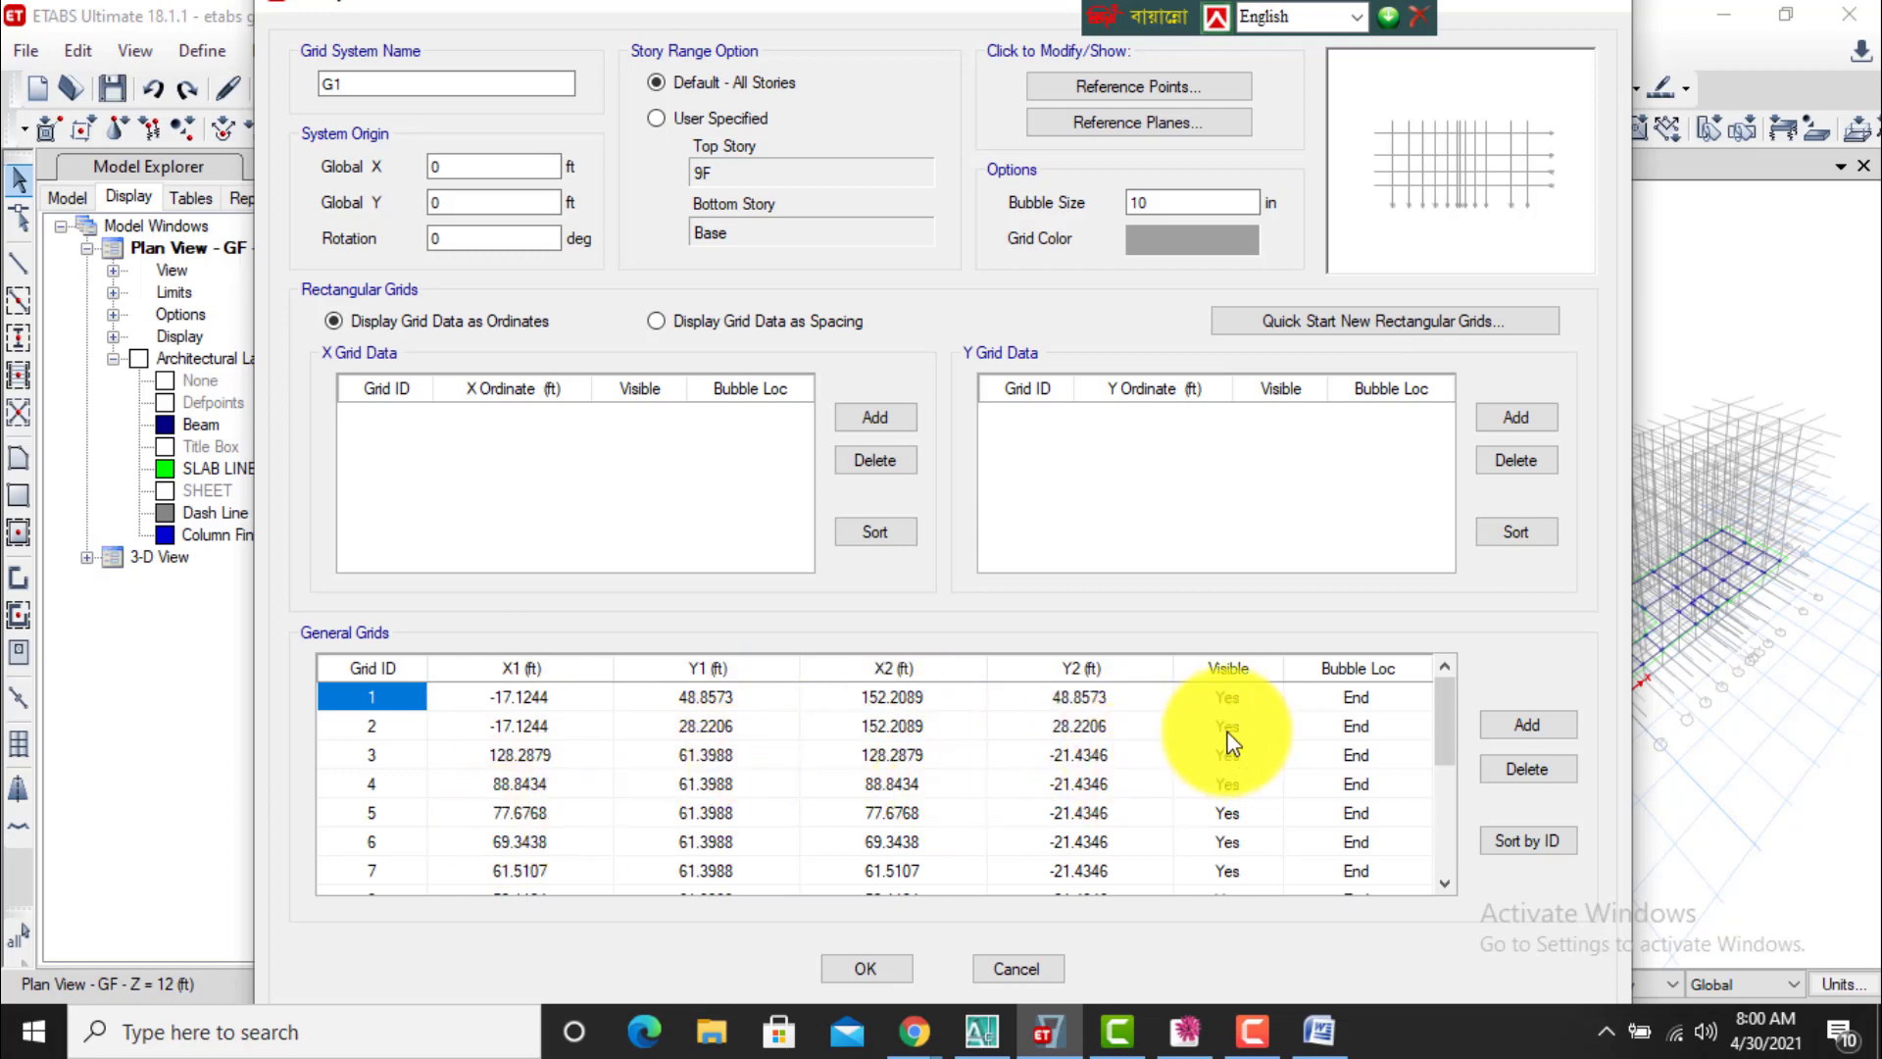
click(1373, 698)
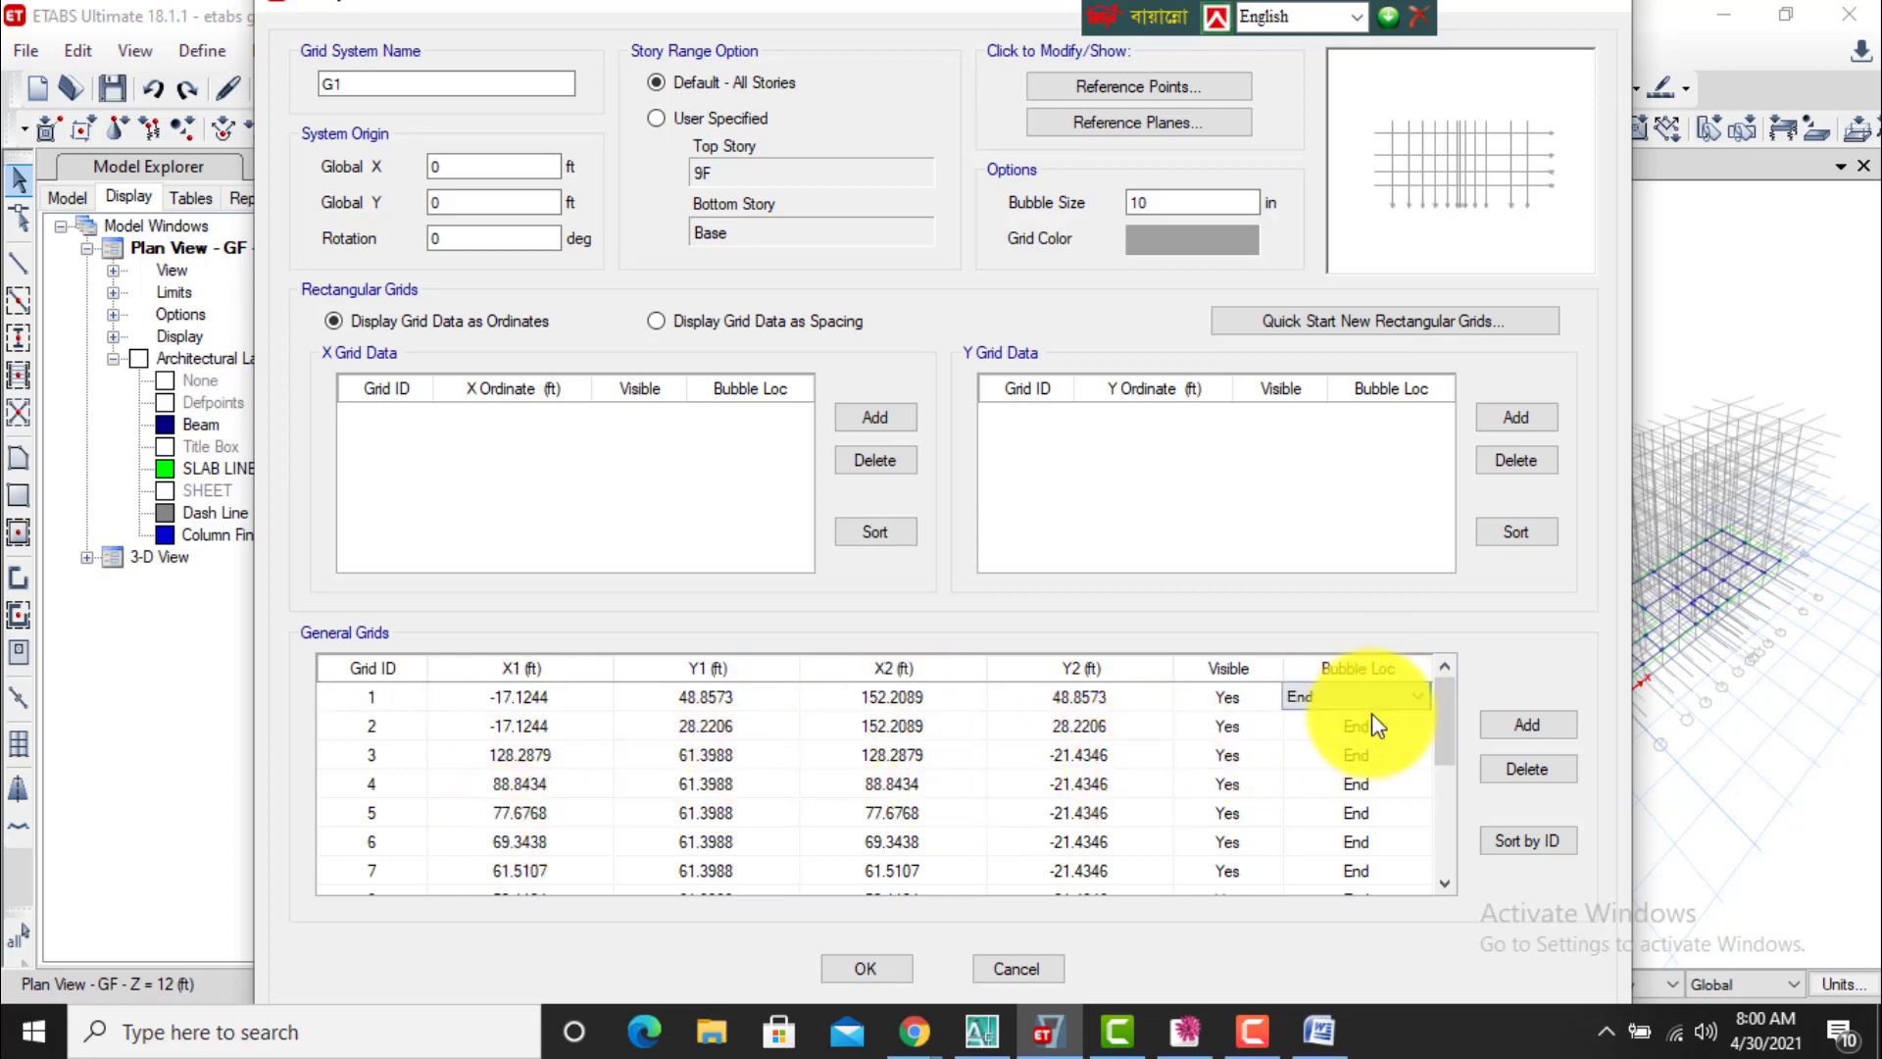
click(1416, 698)
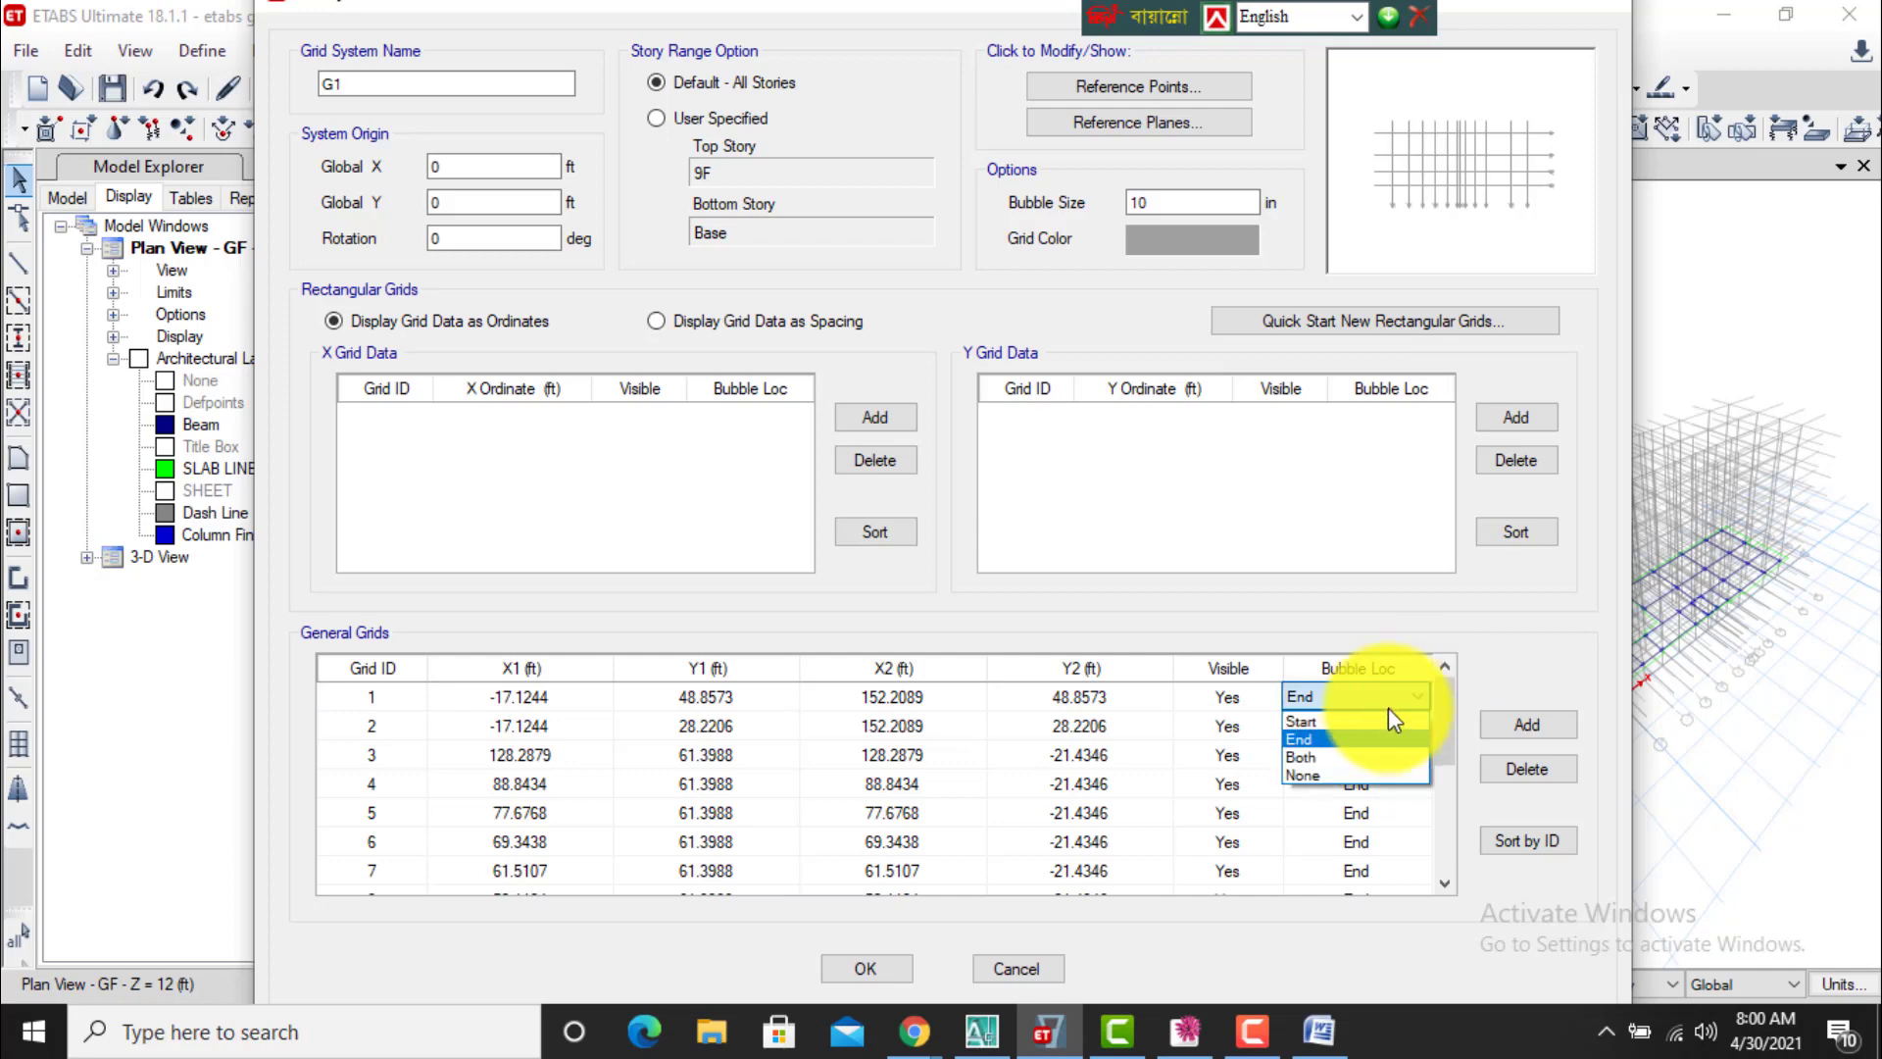
click(1495, 617)
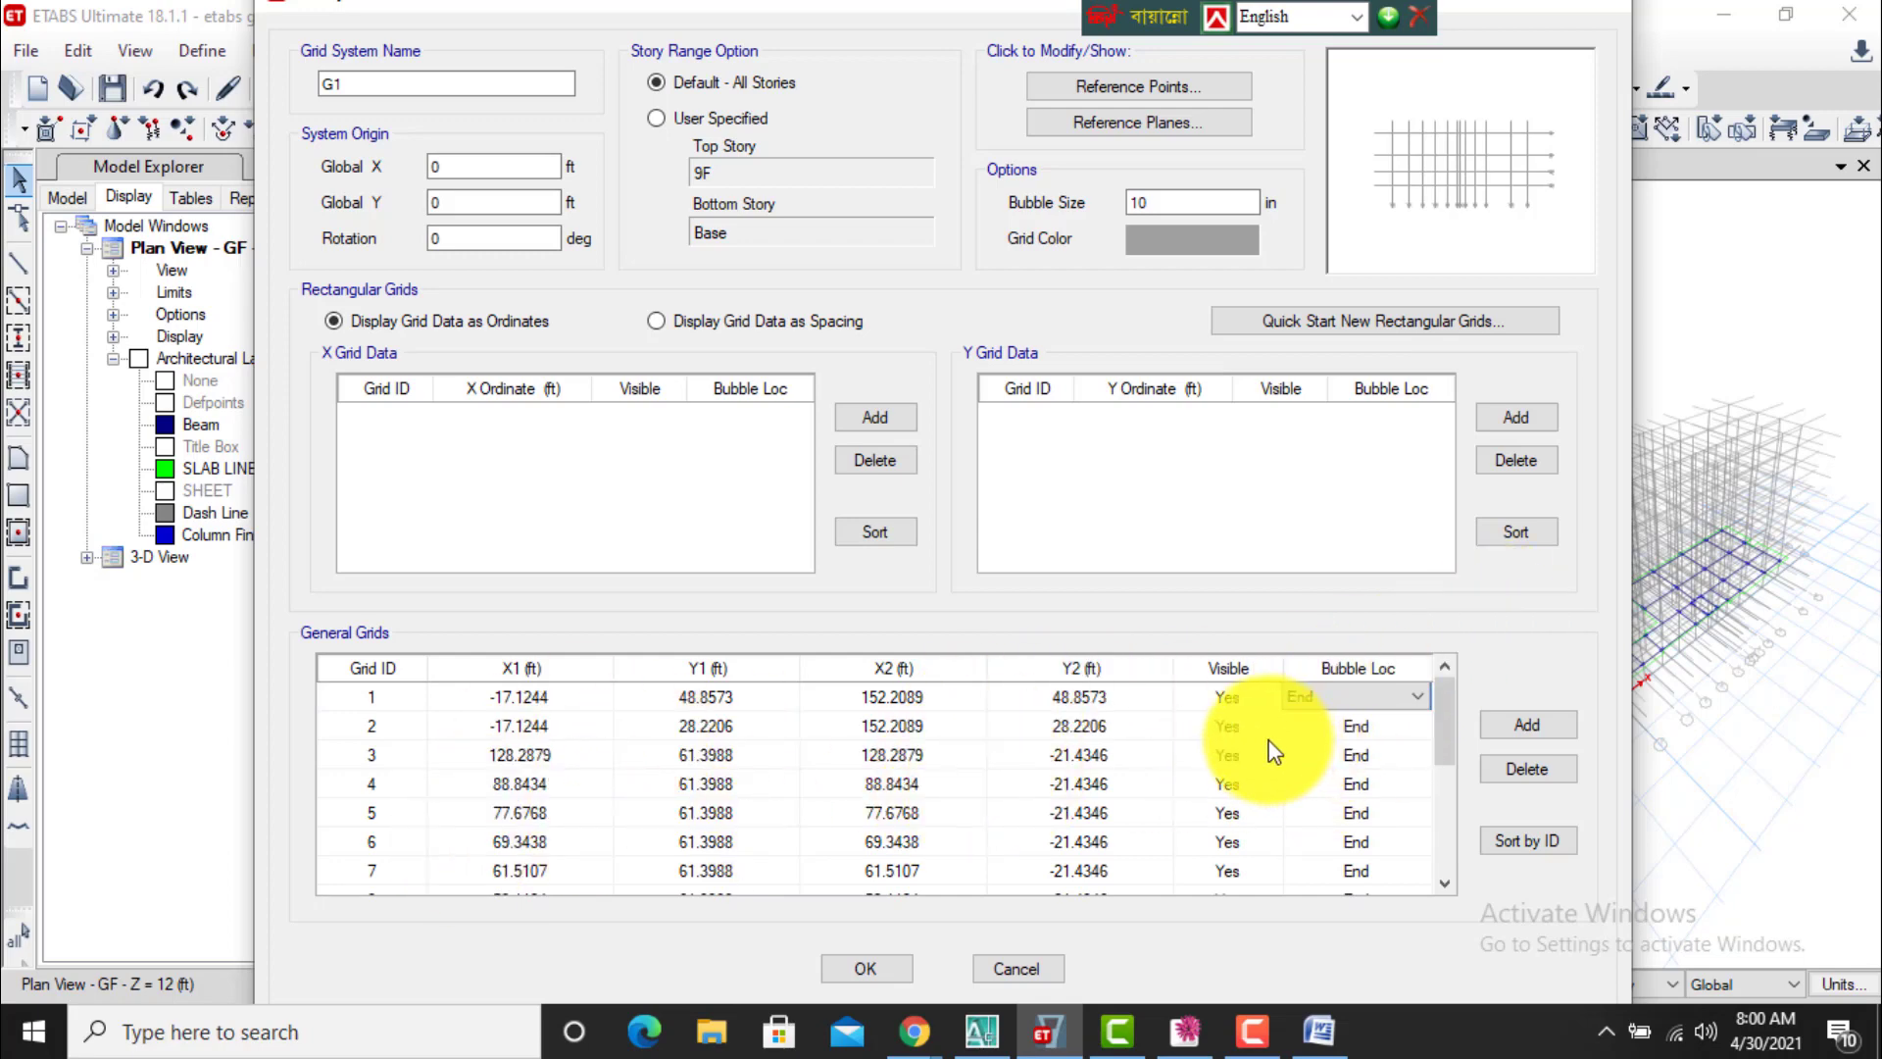
scroll(1313, 750, down, 3)
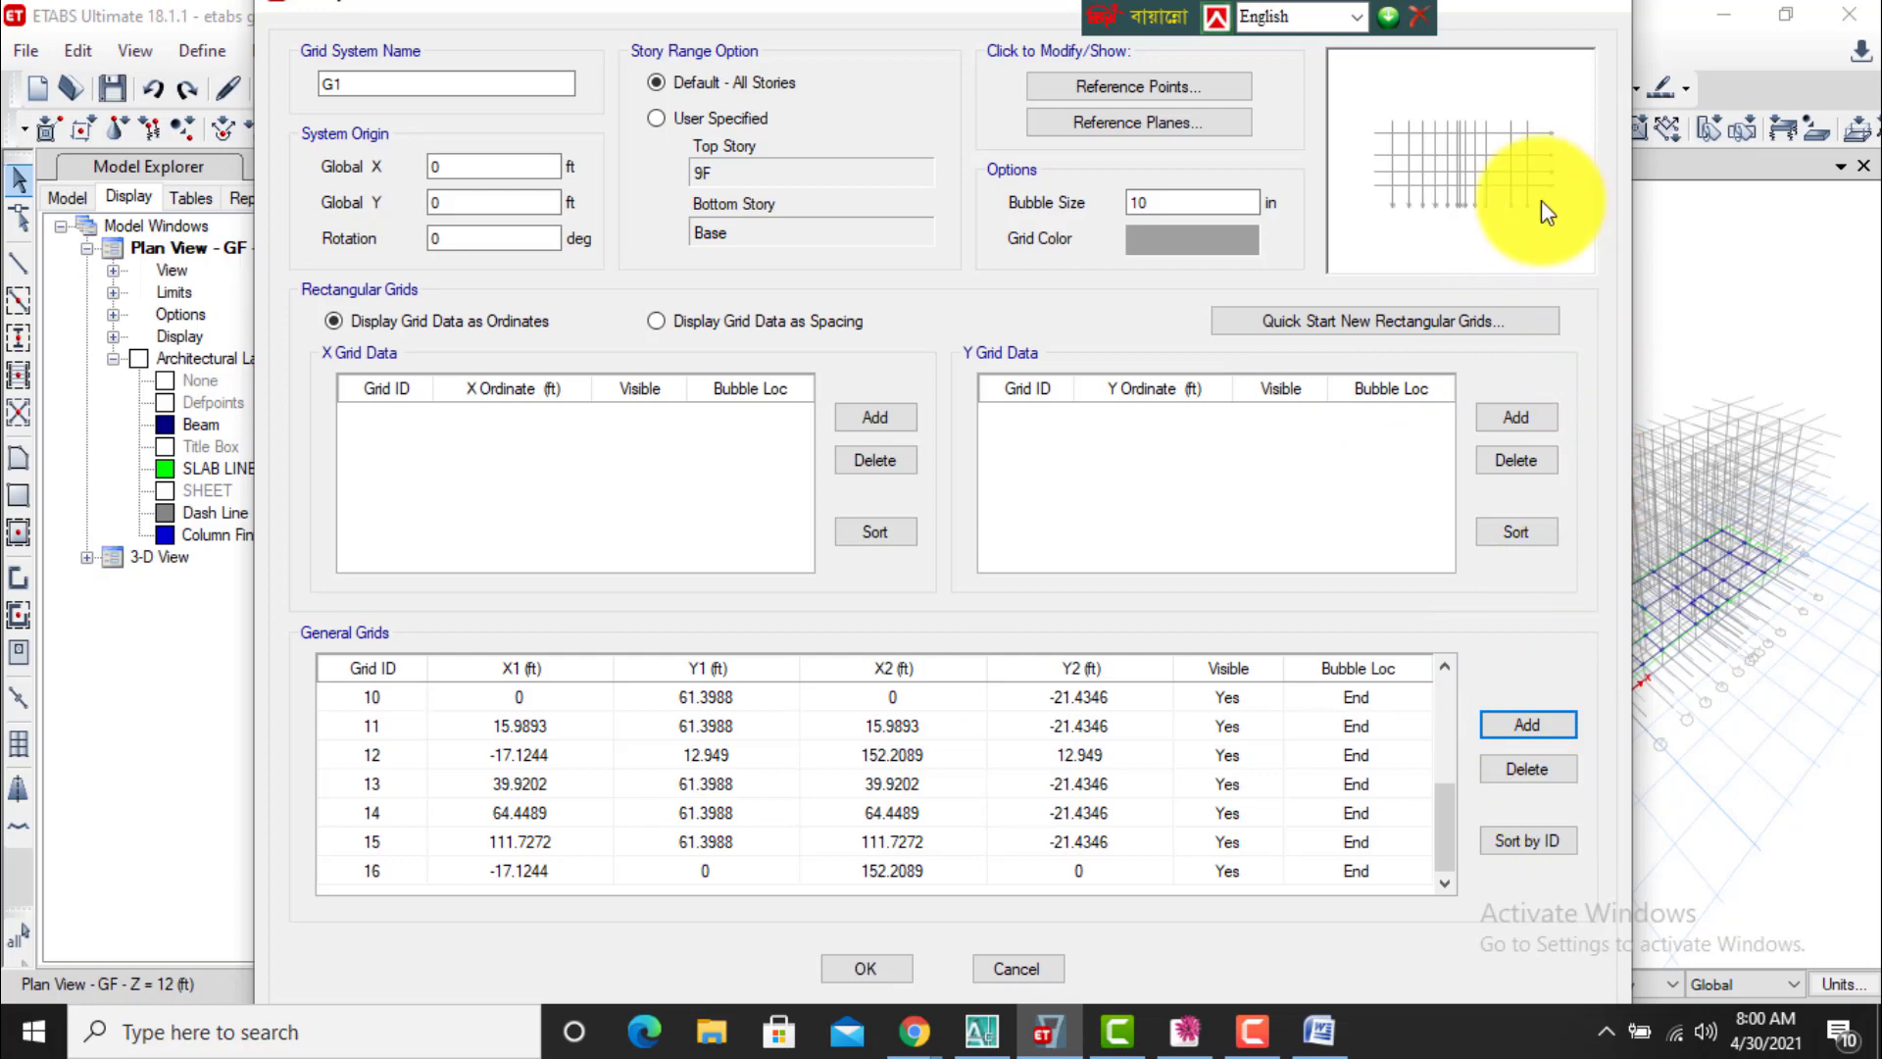
right_click(275, 12)
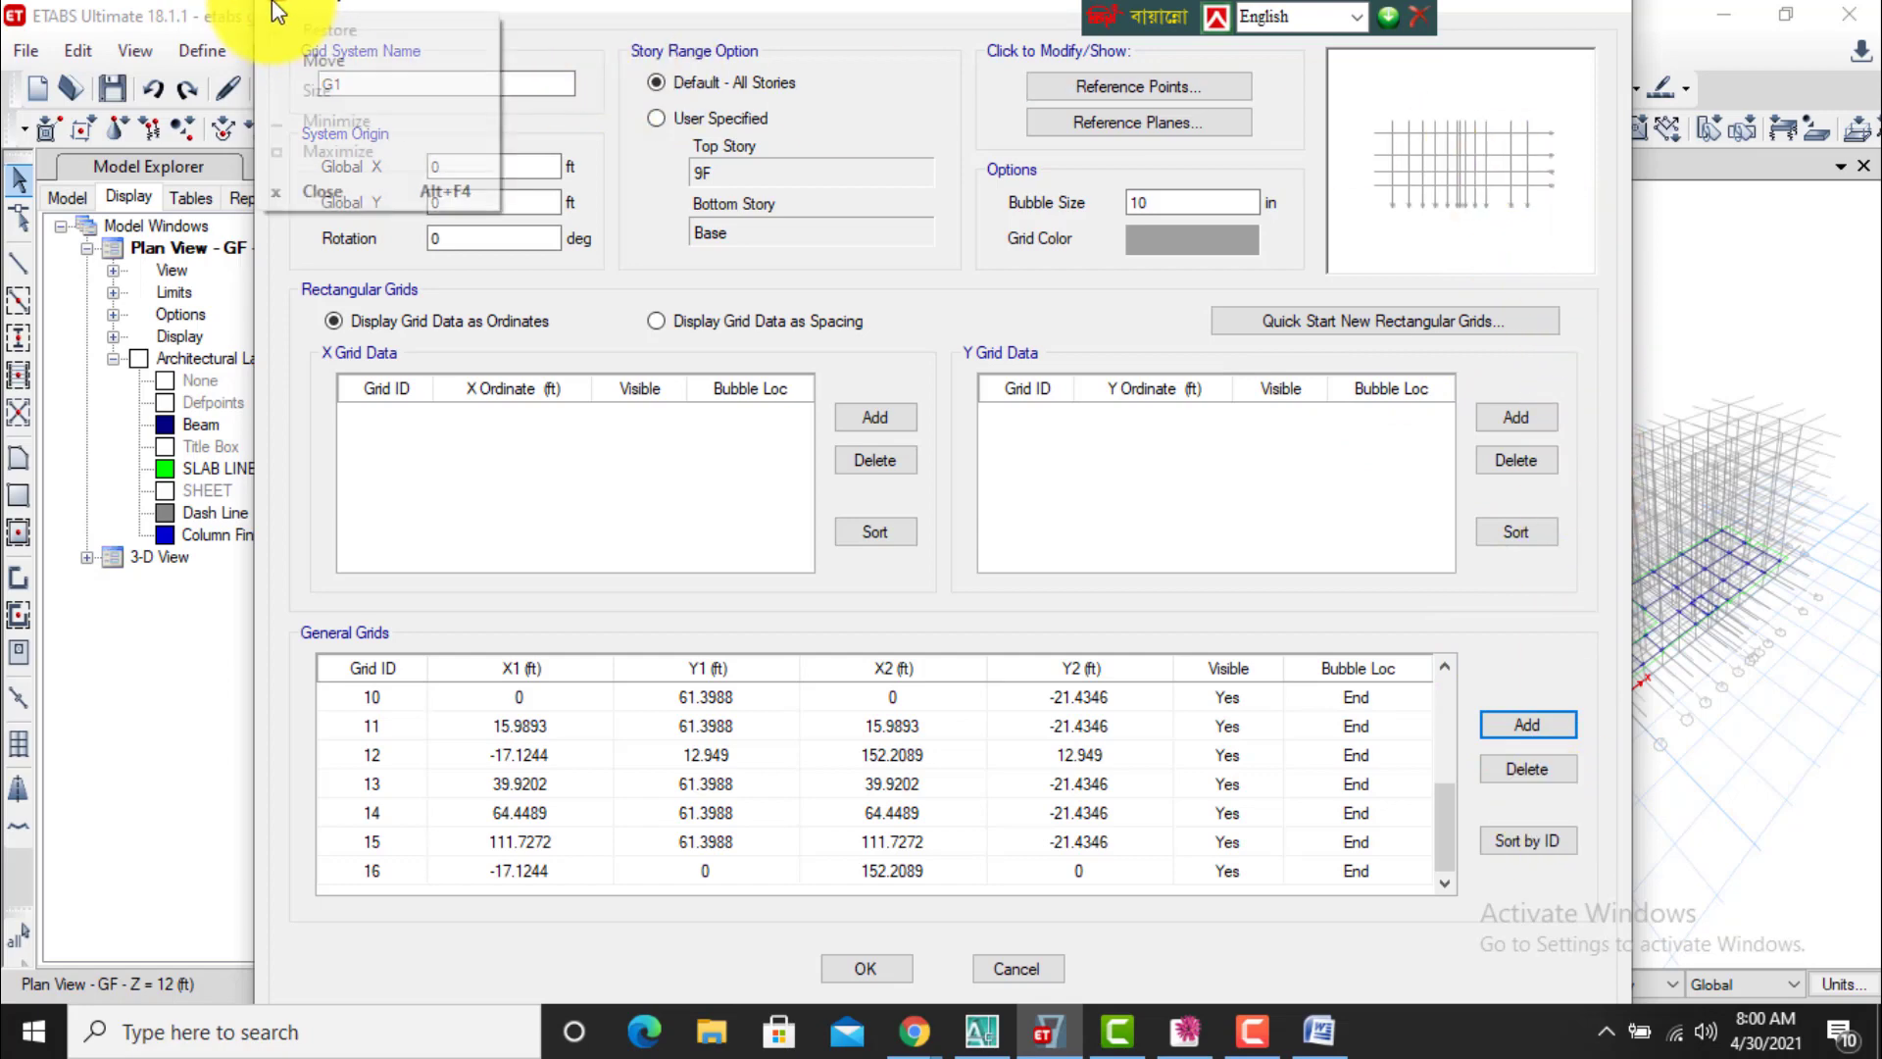
click(312, 185)
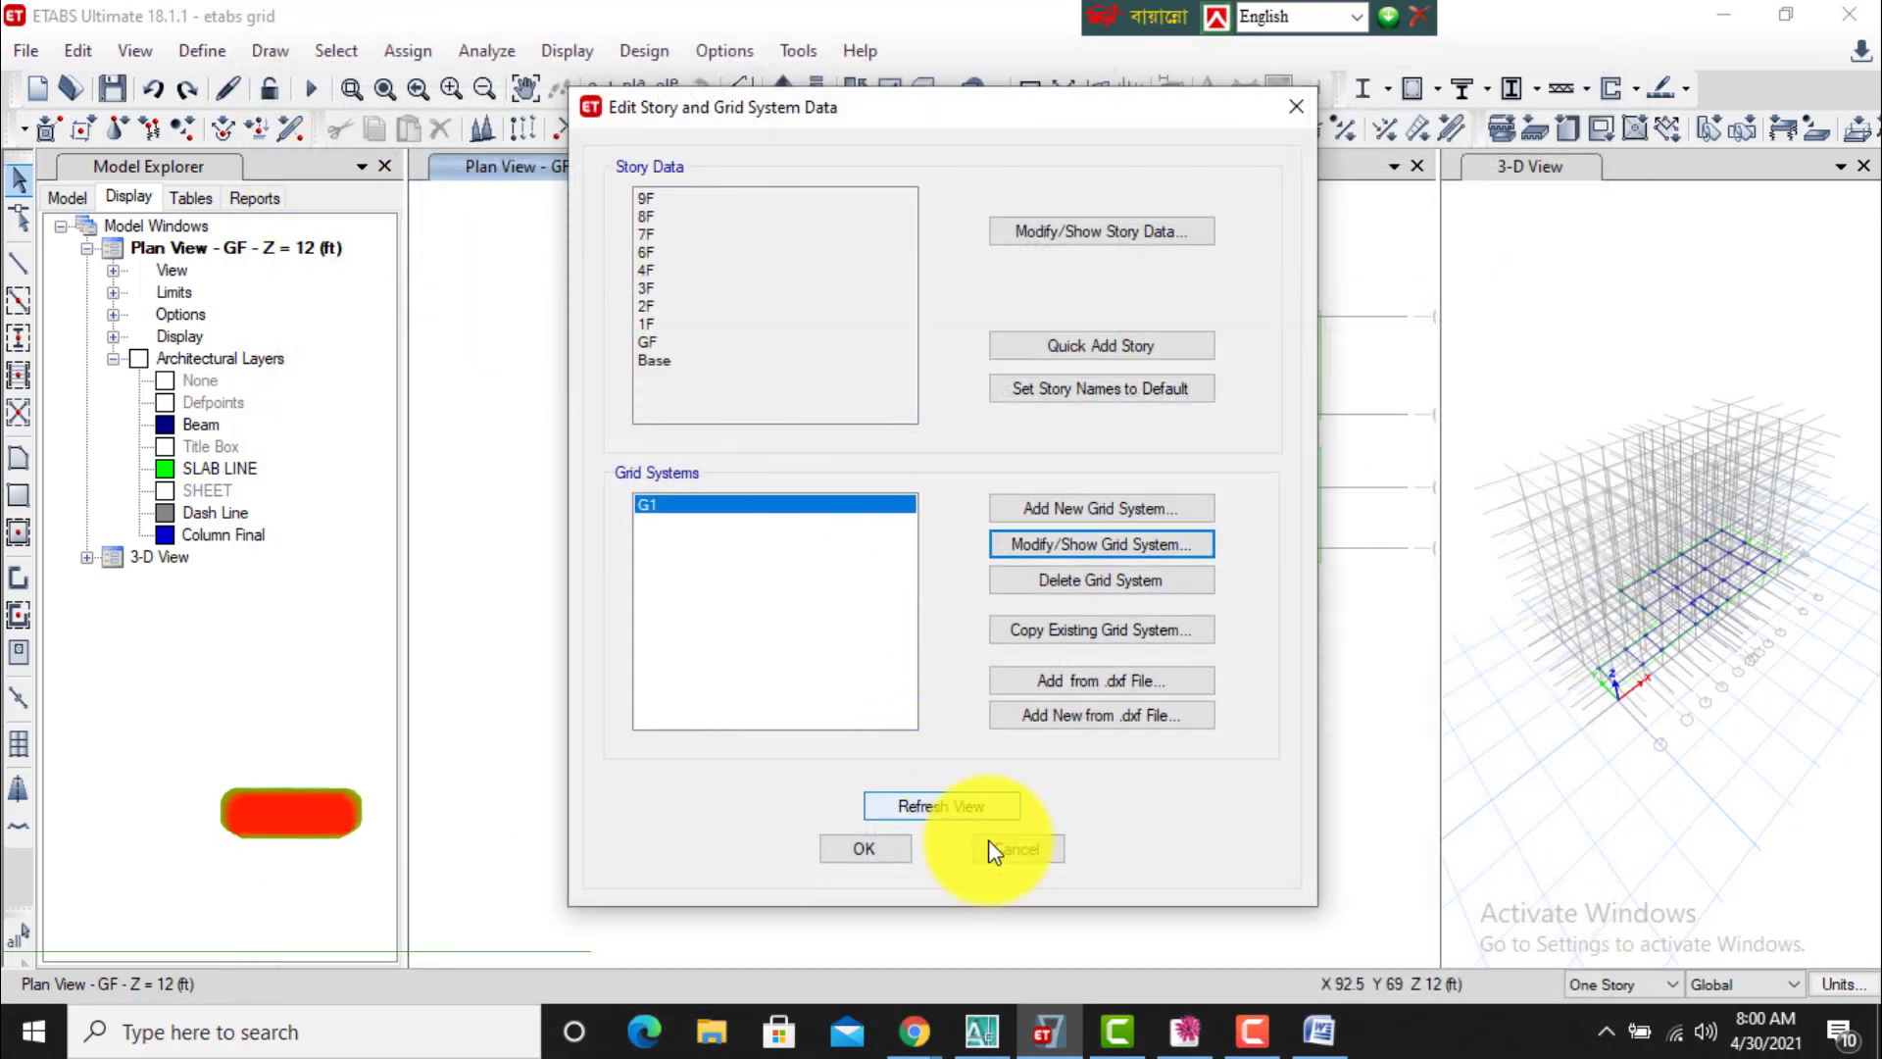
click(1012, 851)
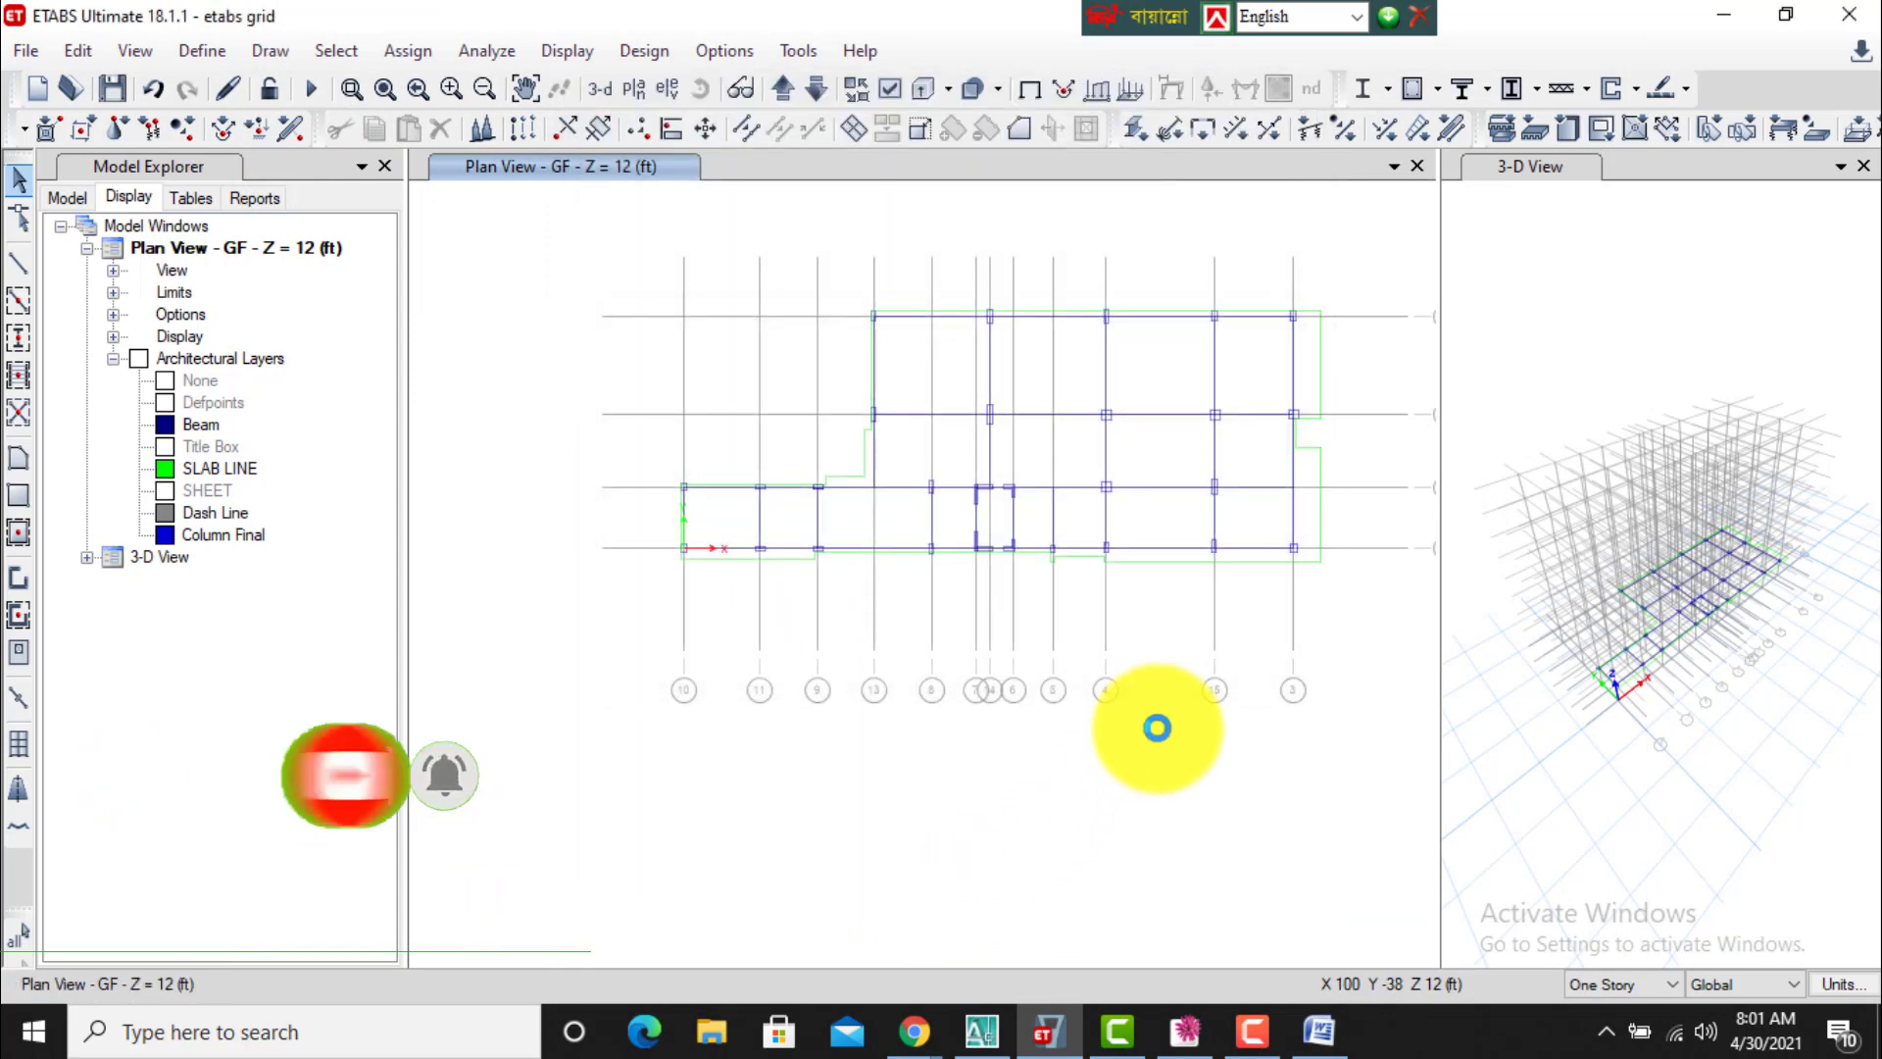
Examine the architectural column, beam and slab outlines against the grid lines in the GF plan.
middle_drag(1162, 597, 1071, 597)
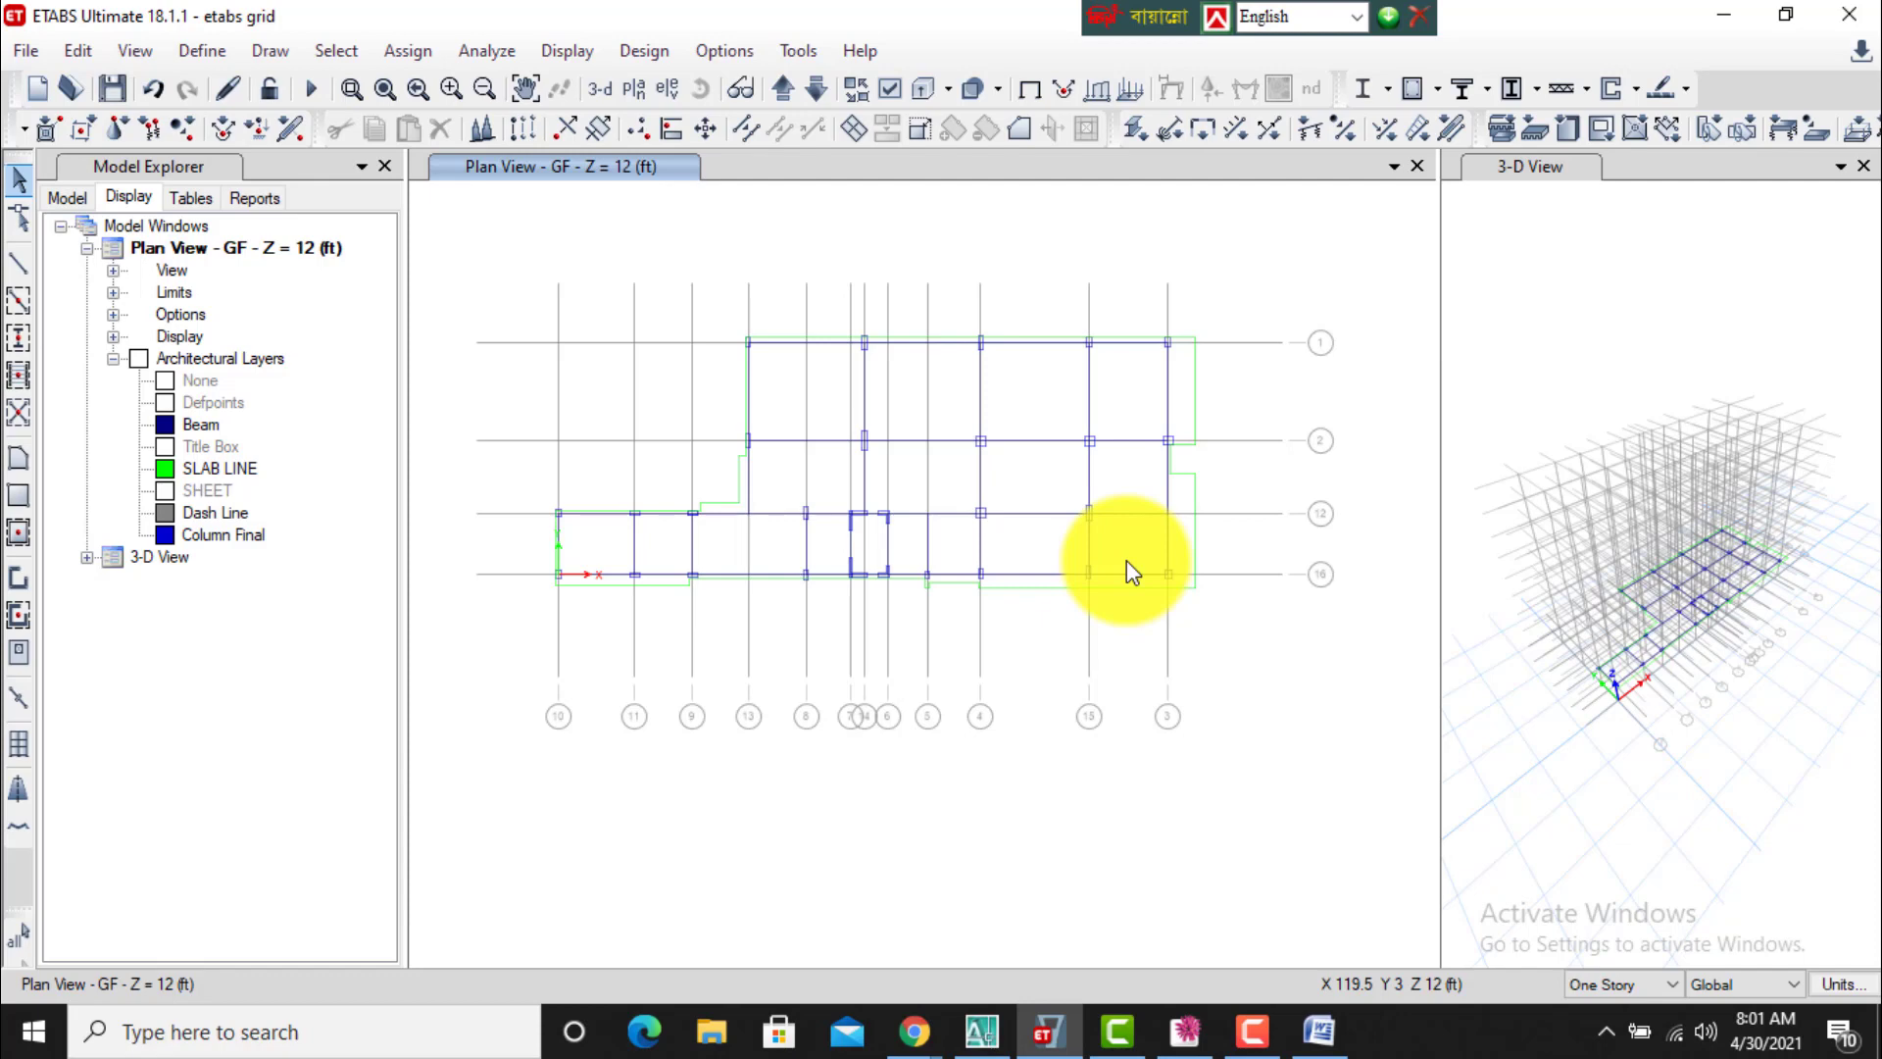
scroll(756, 421, up, 2)
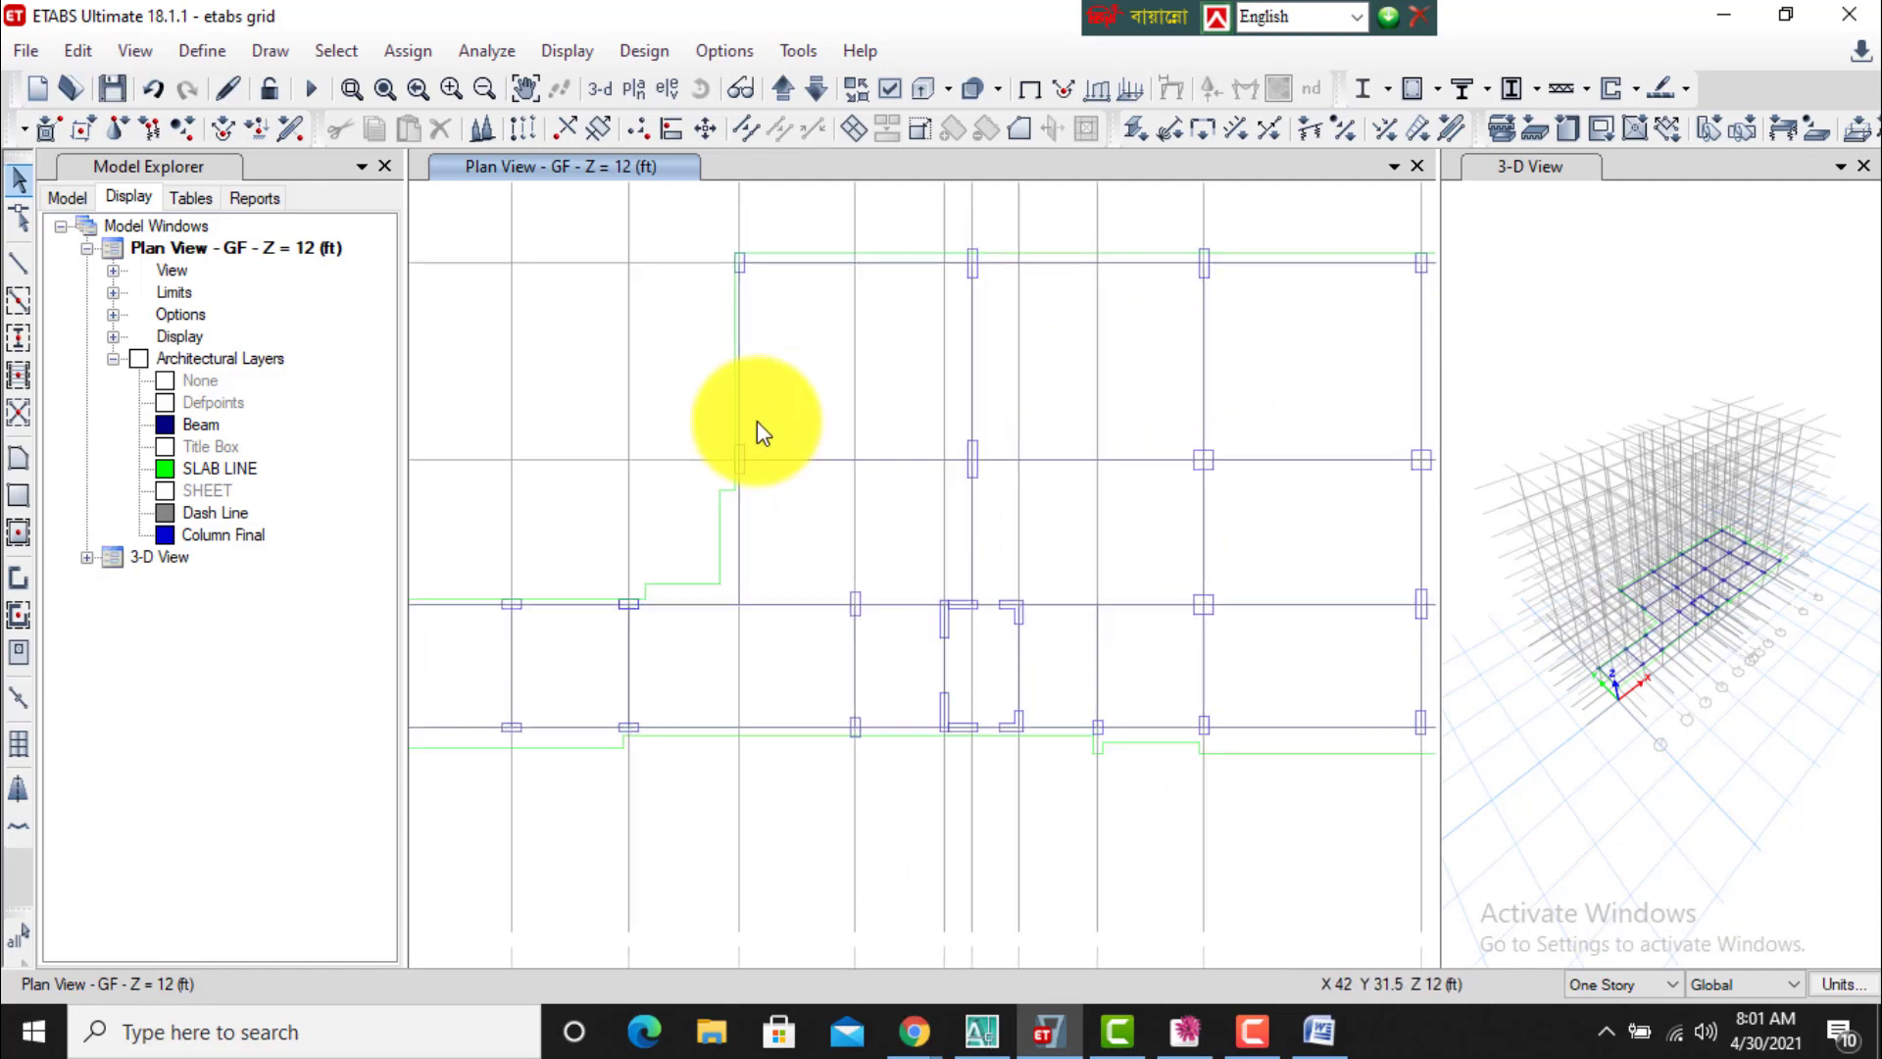
scroll(744, 461, up, 1)
scroll(700, 500, up, 1)
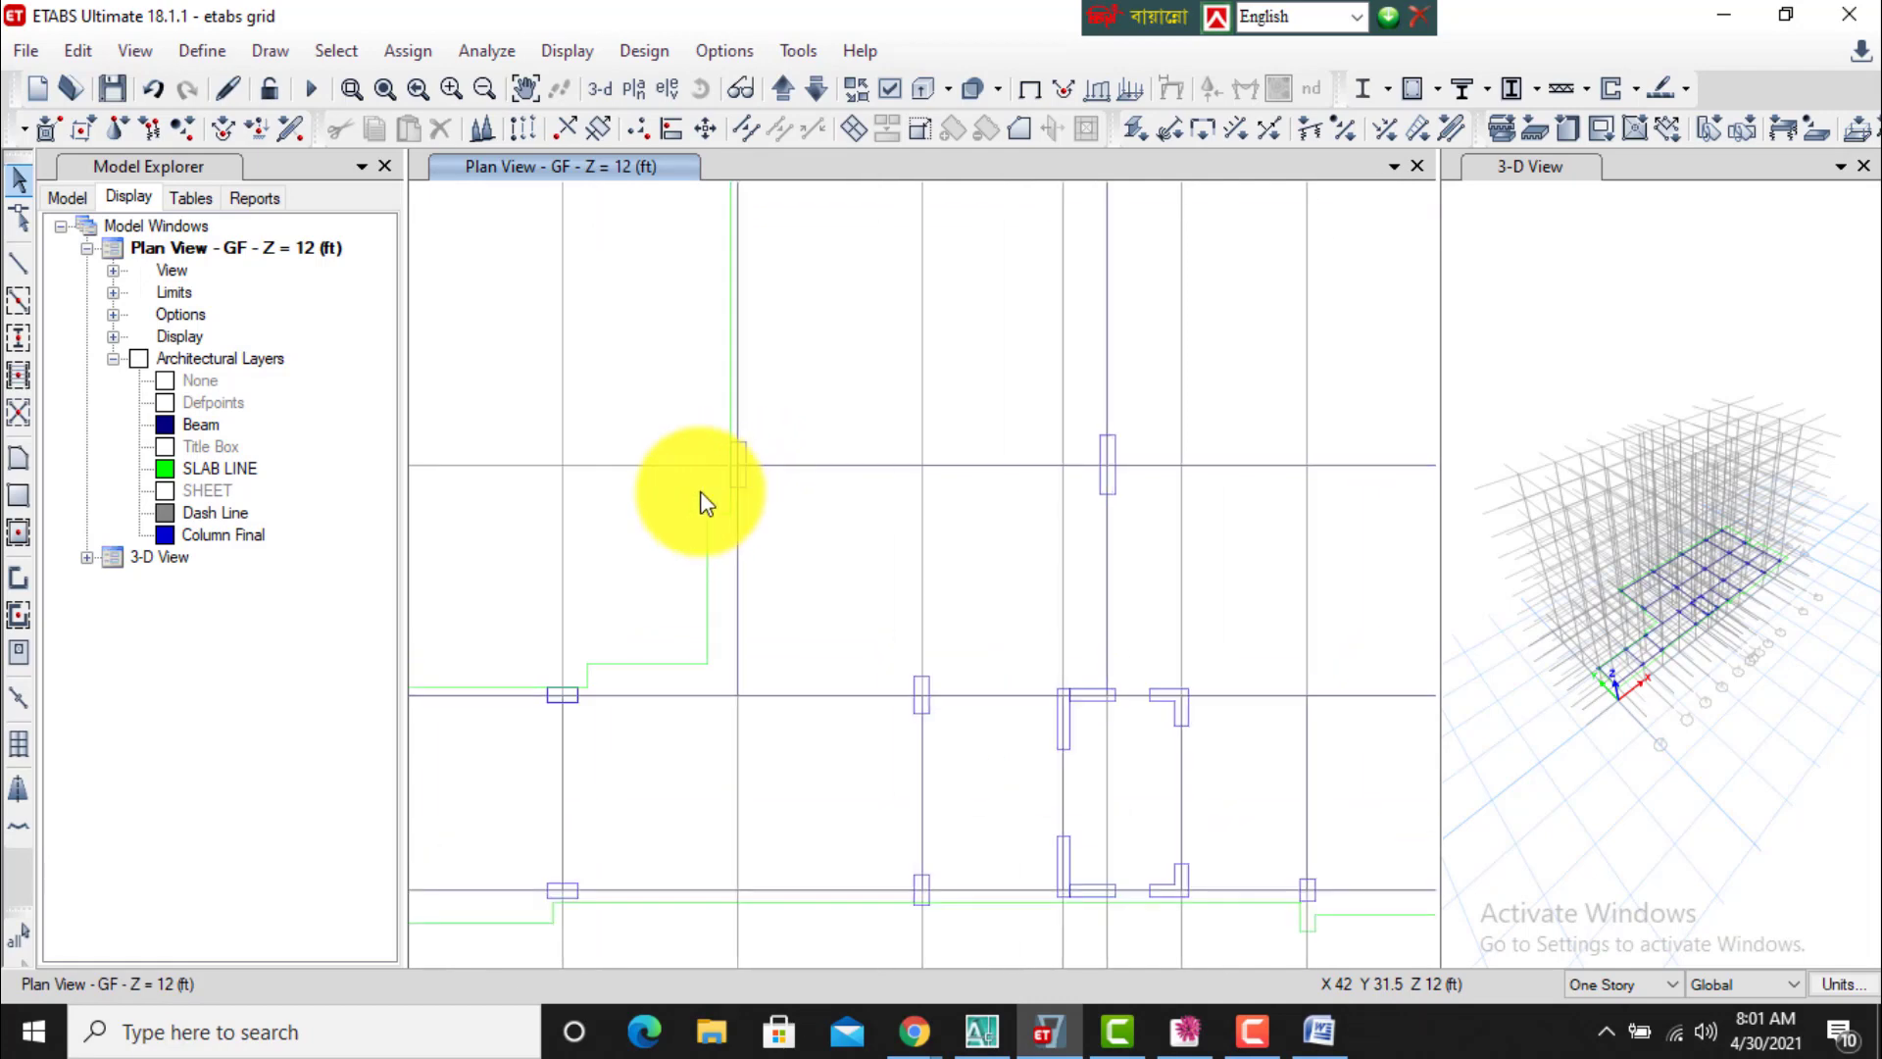
scroll(700, 502, down, 3)
scroll(835, 512, down, 1)
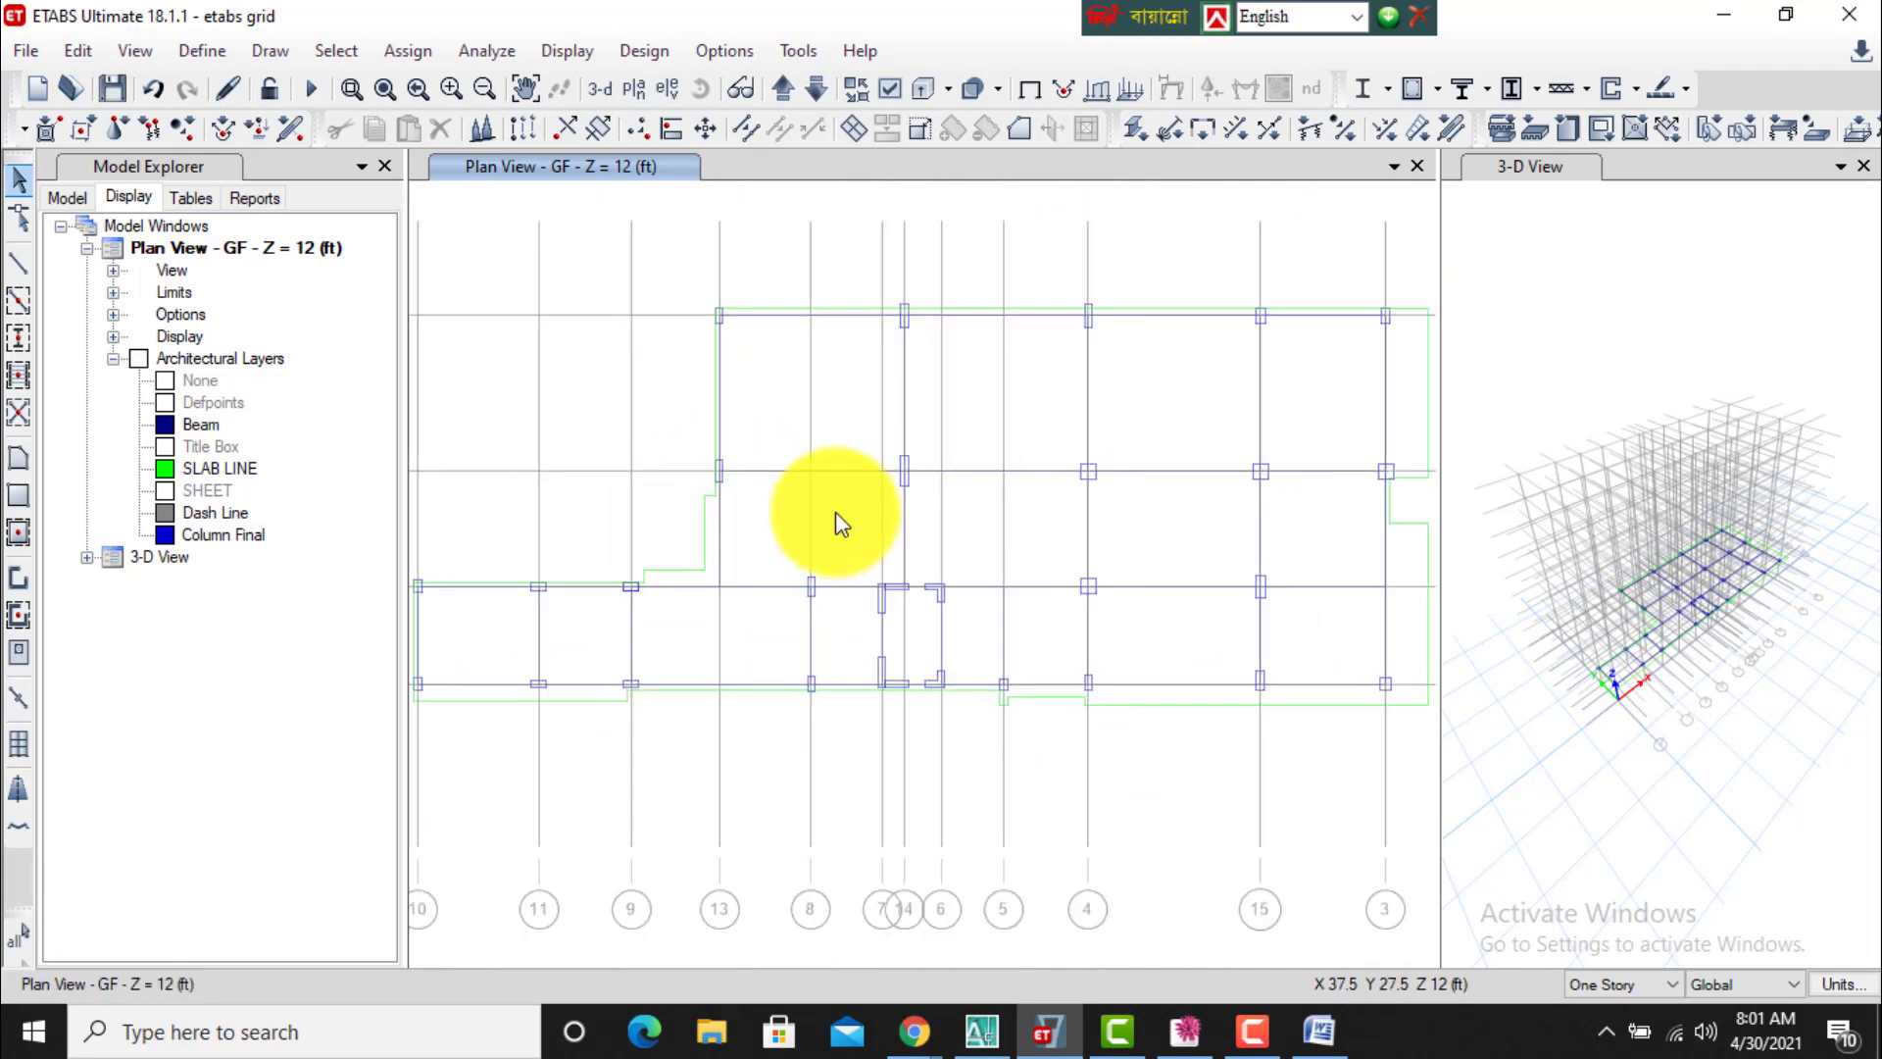
scroll(867, 471, down, 1)
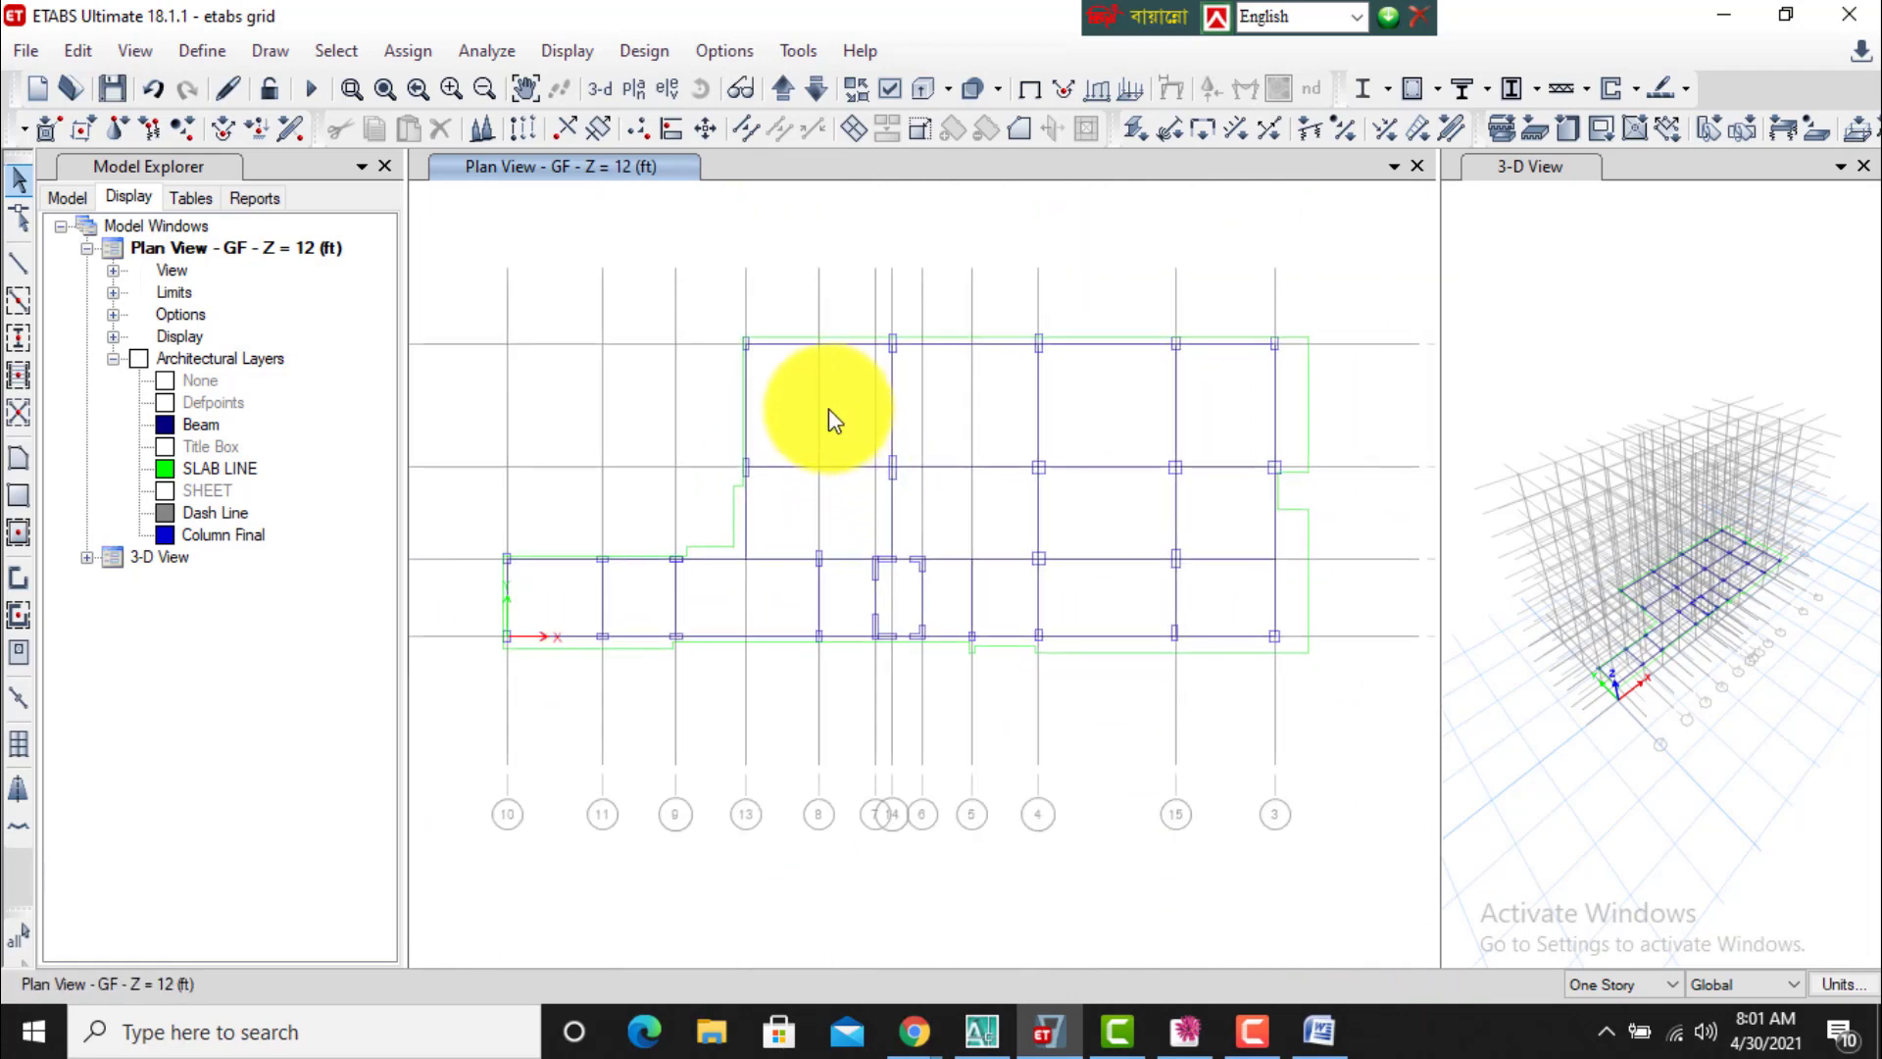
Try adding column objects from the Column Final architectural layer with the story setting at One Story.
click(222, 539)
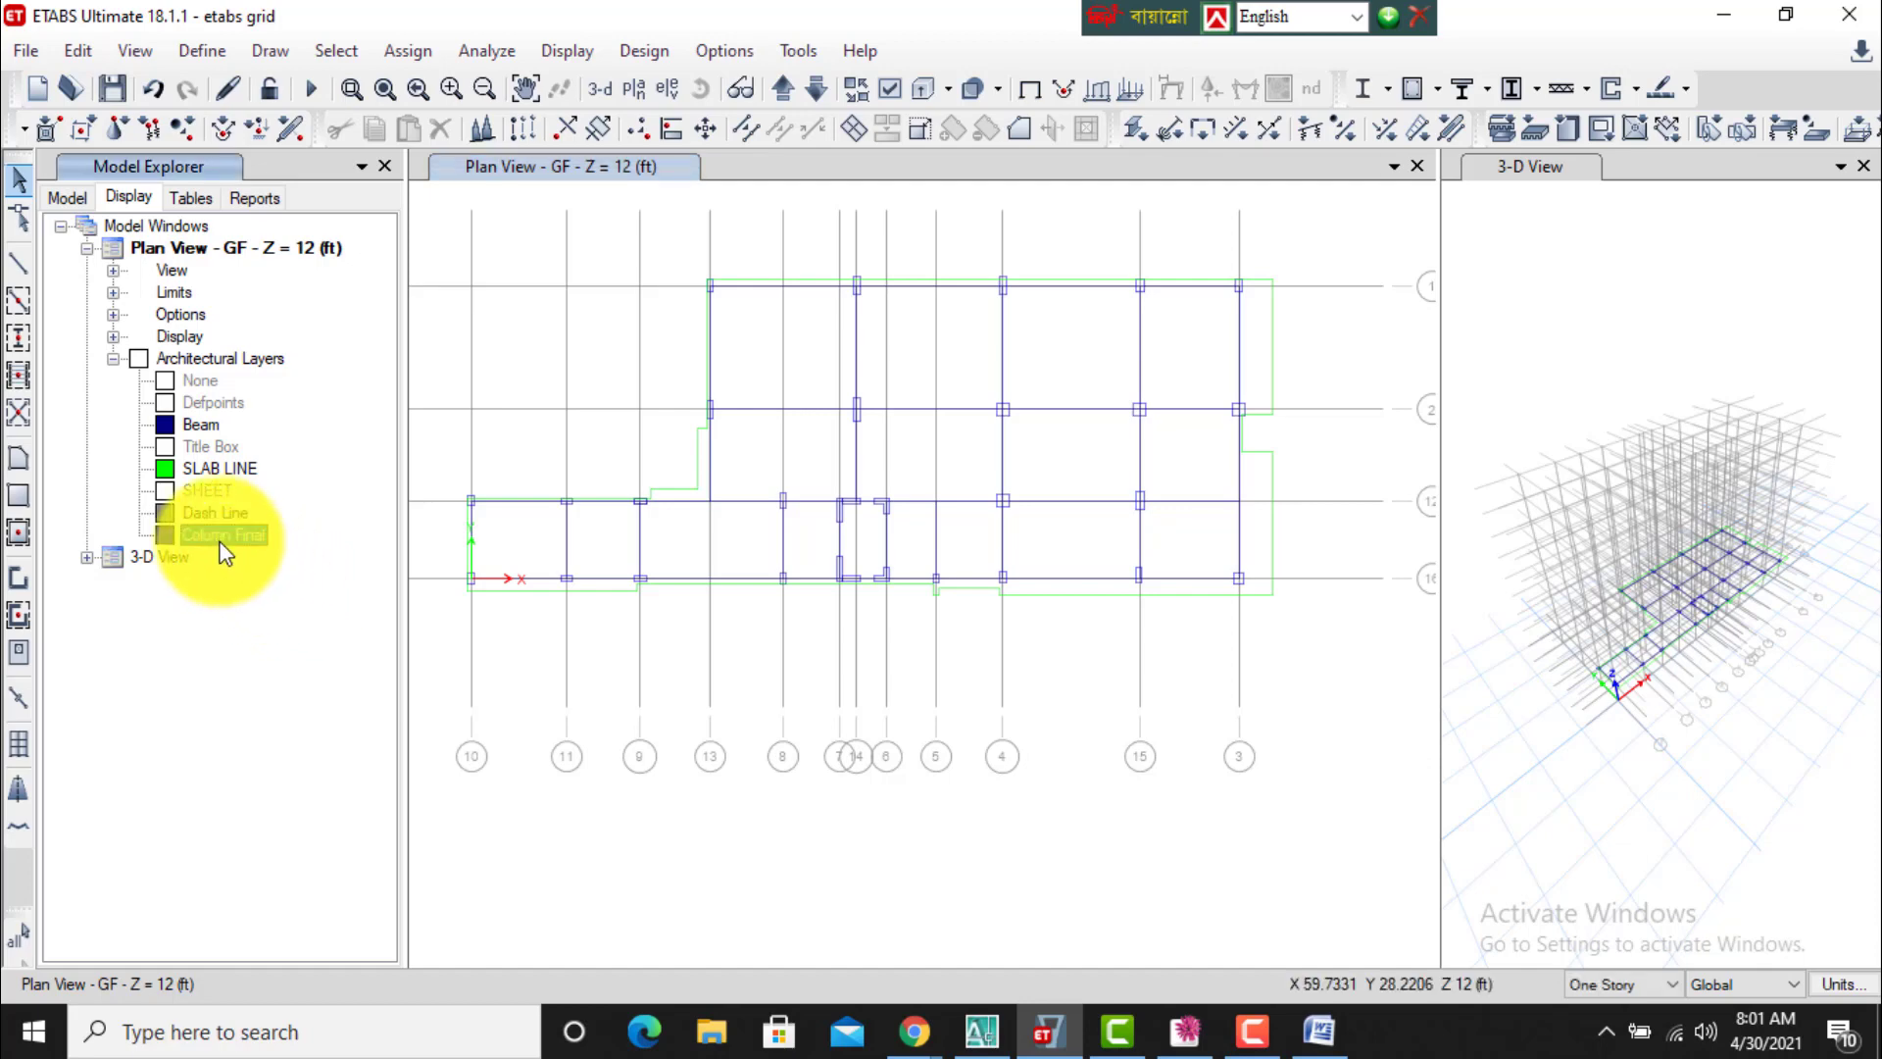
right_click(223, 552)
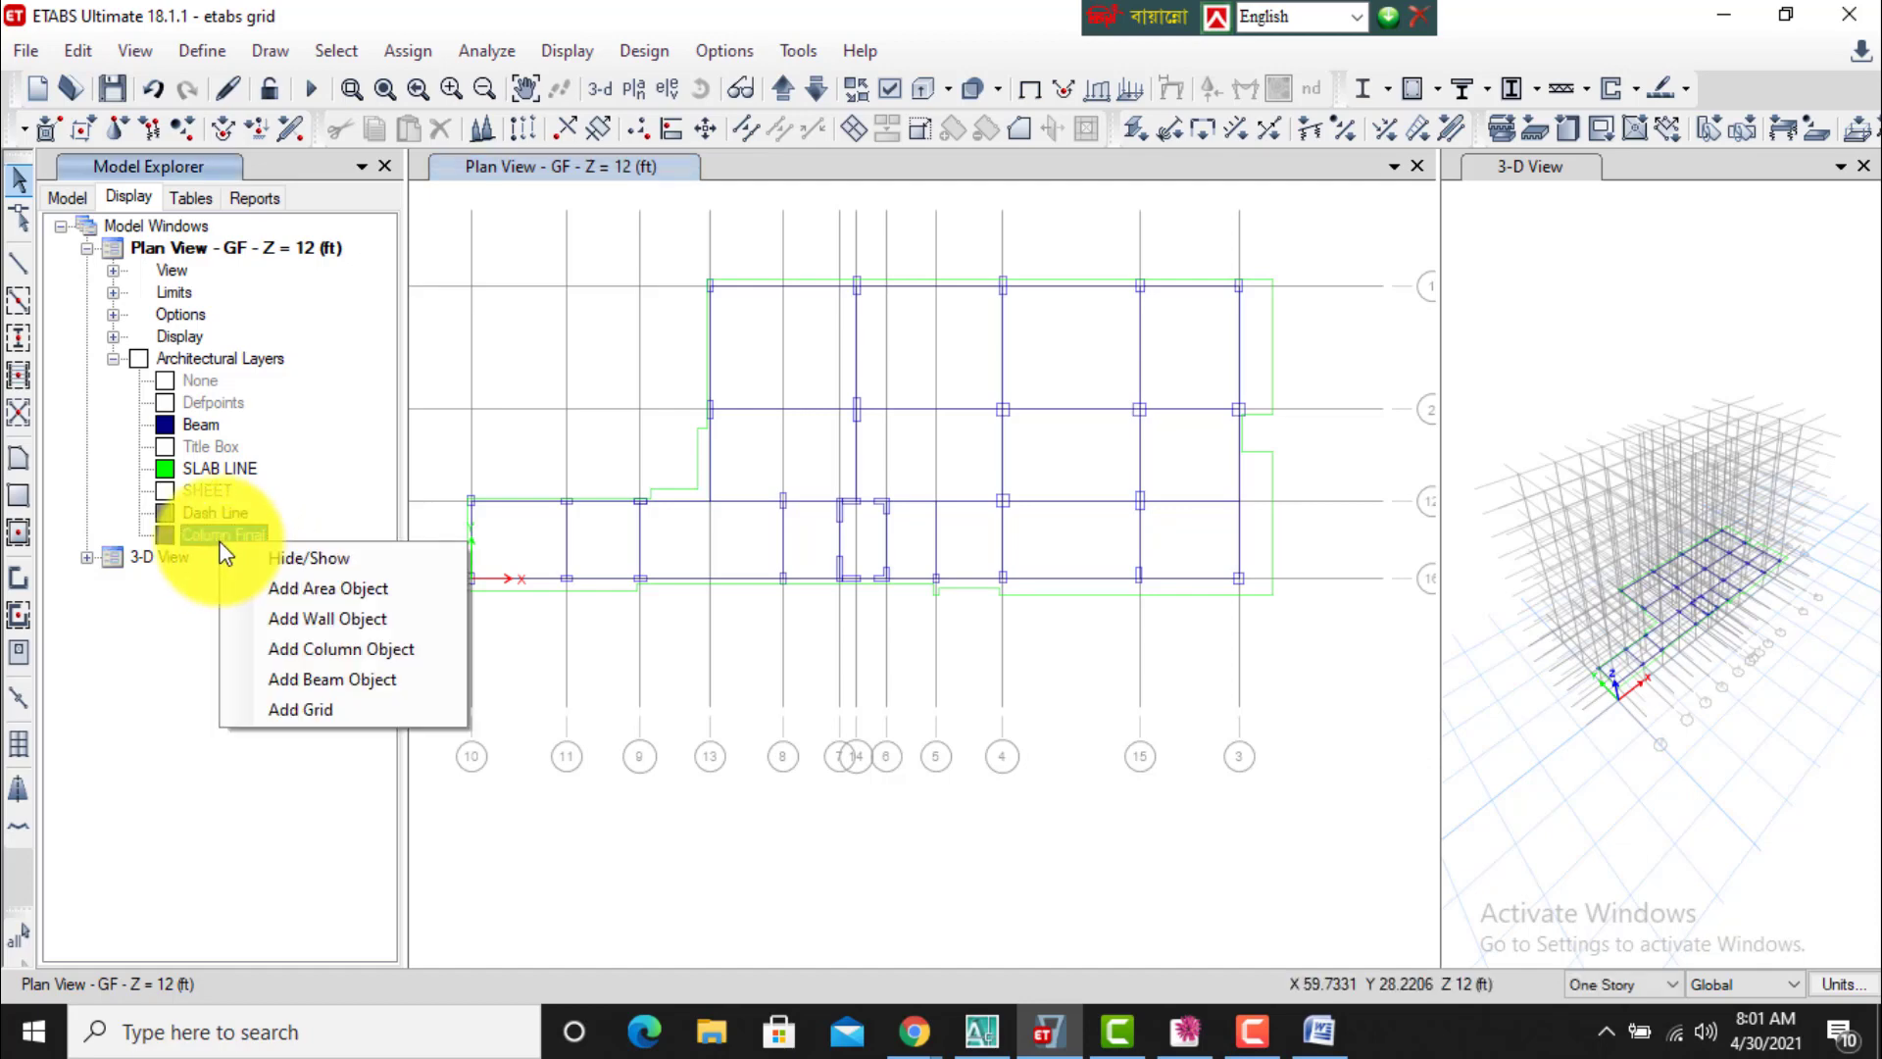
click(339, 655)
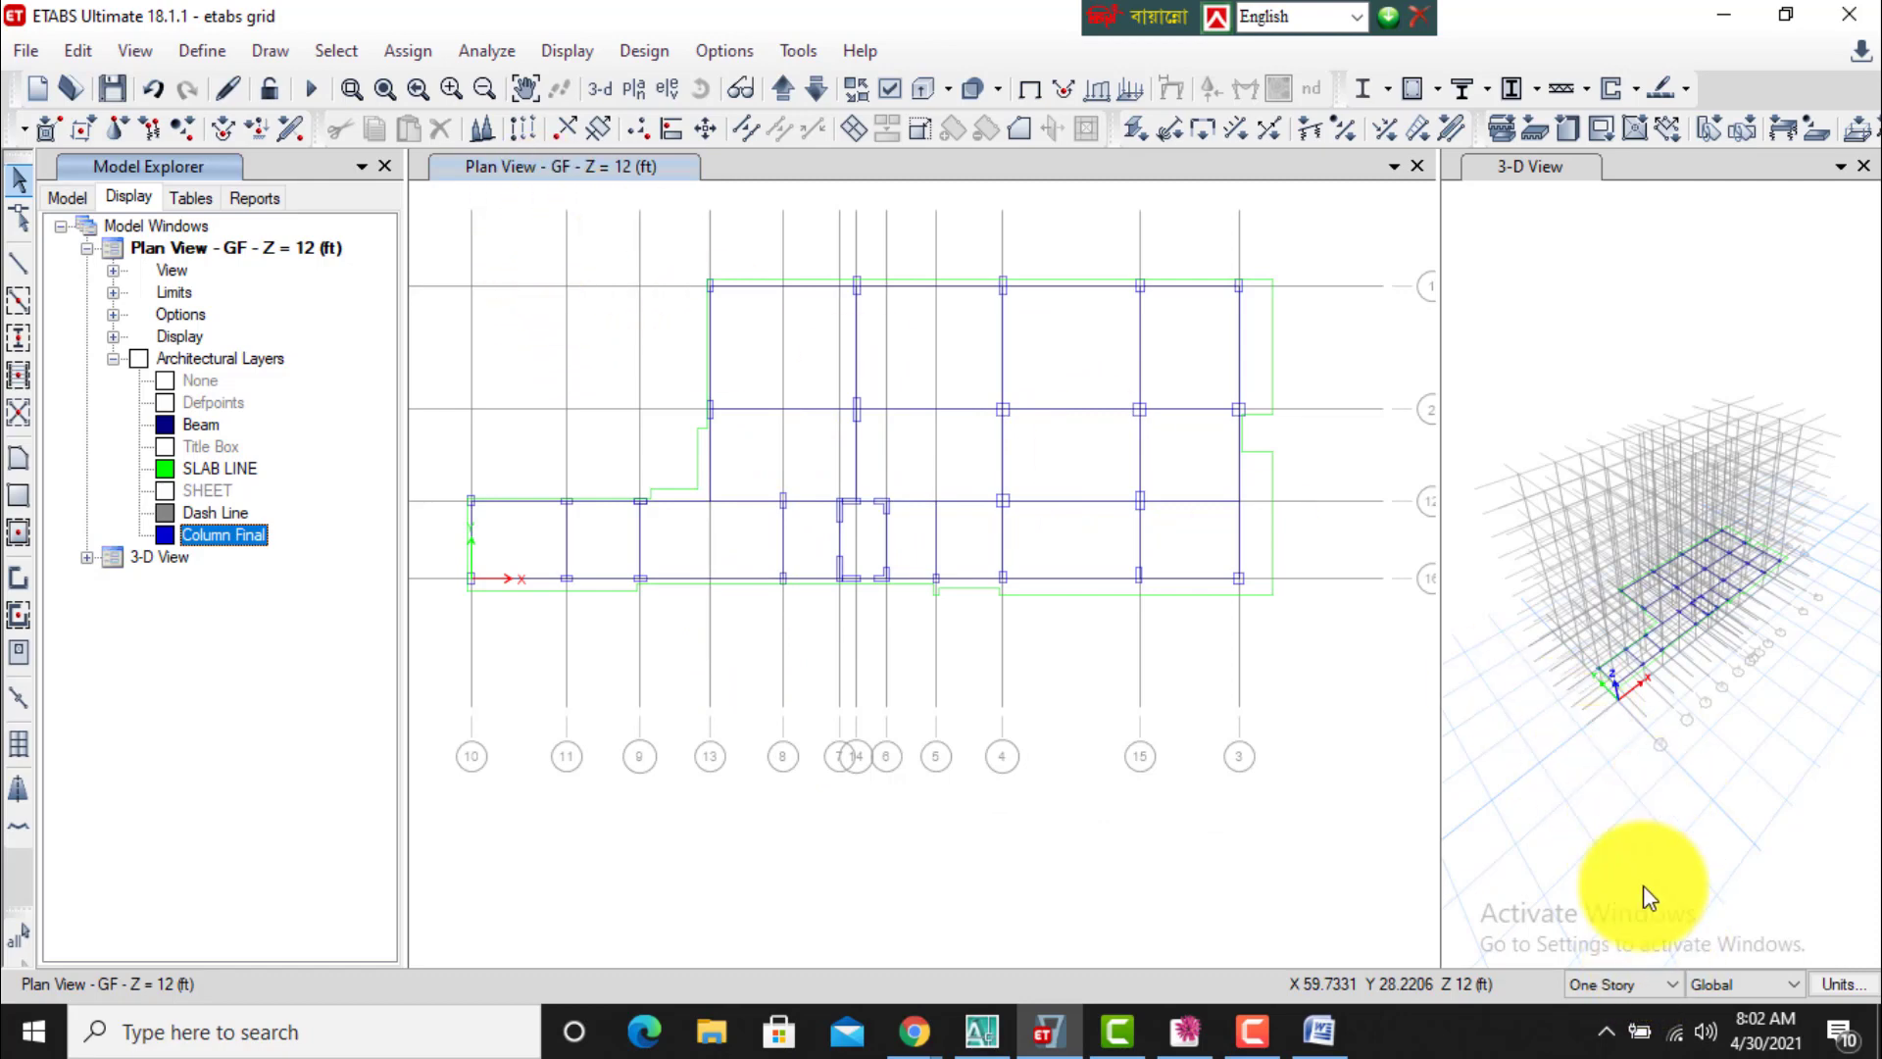
click(880, 491)
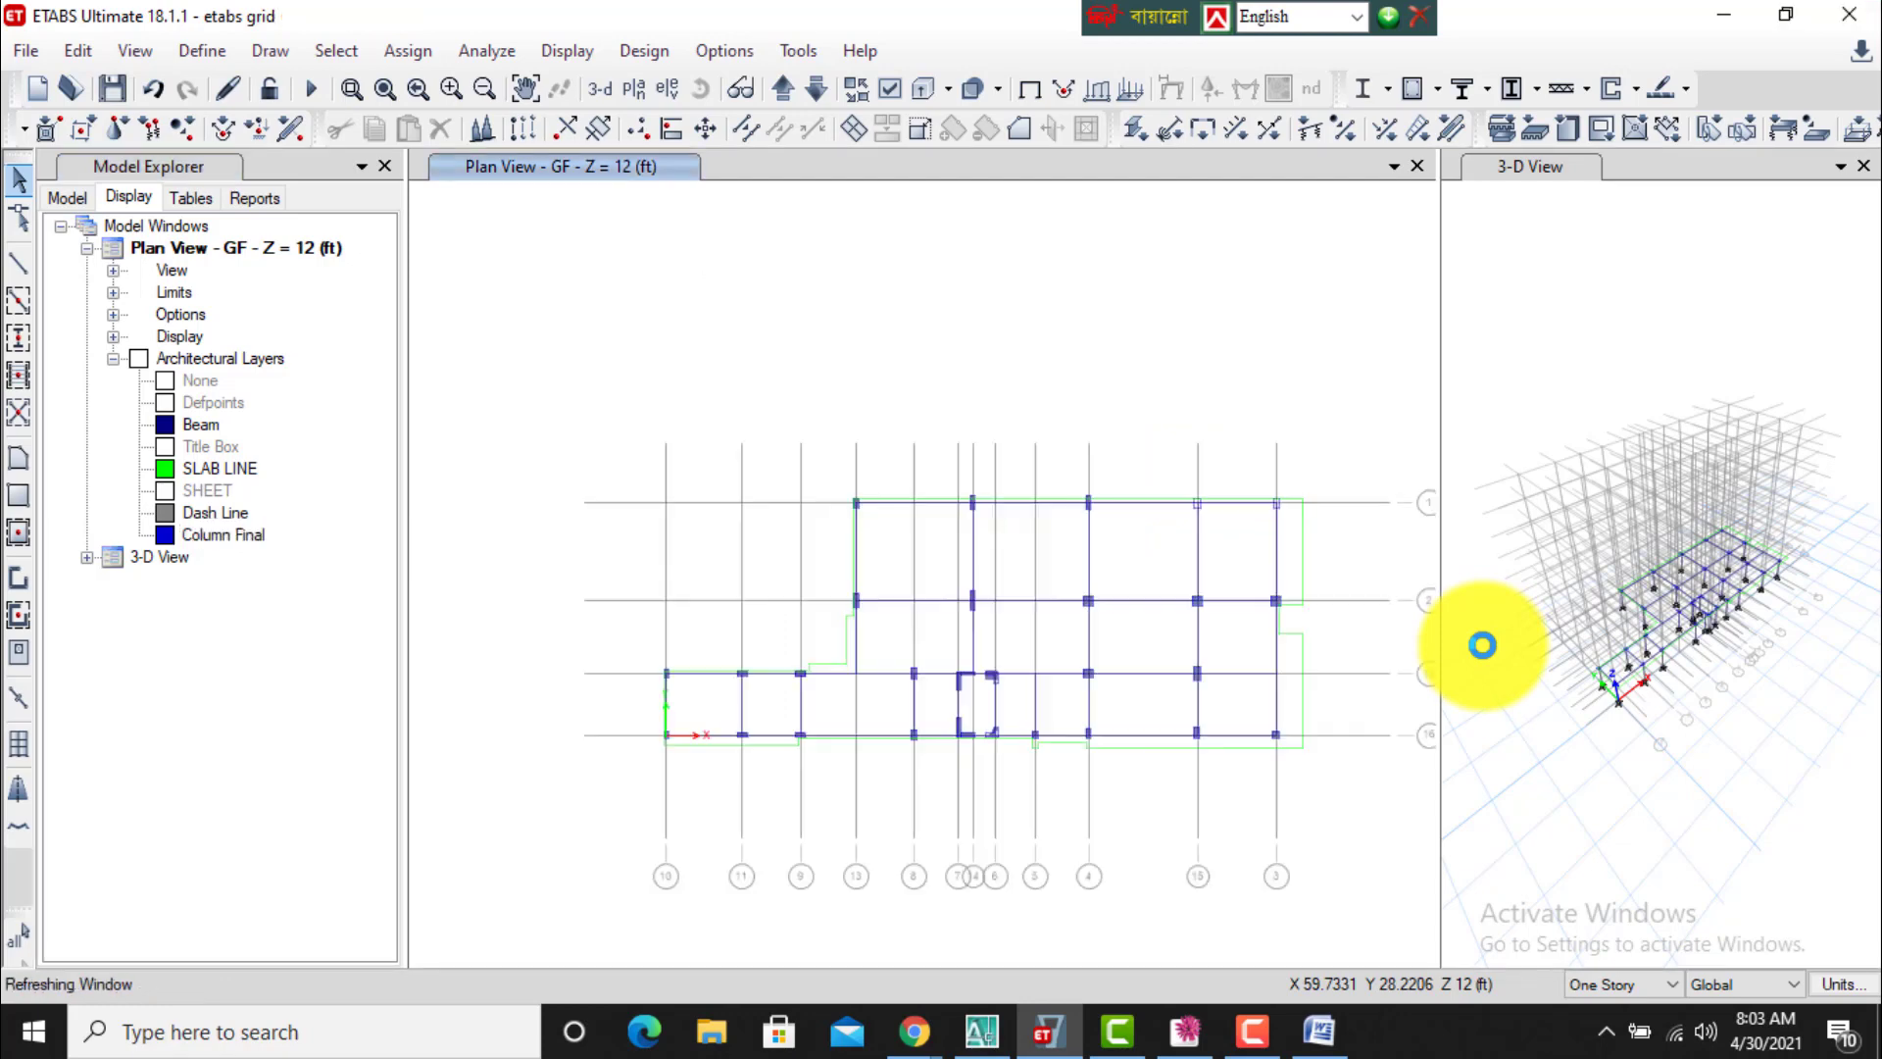
Inspect the added columns in the 3-D view and undo their creation.
click(1483, 645)
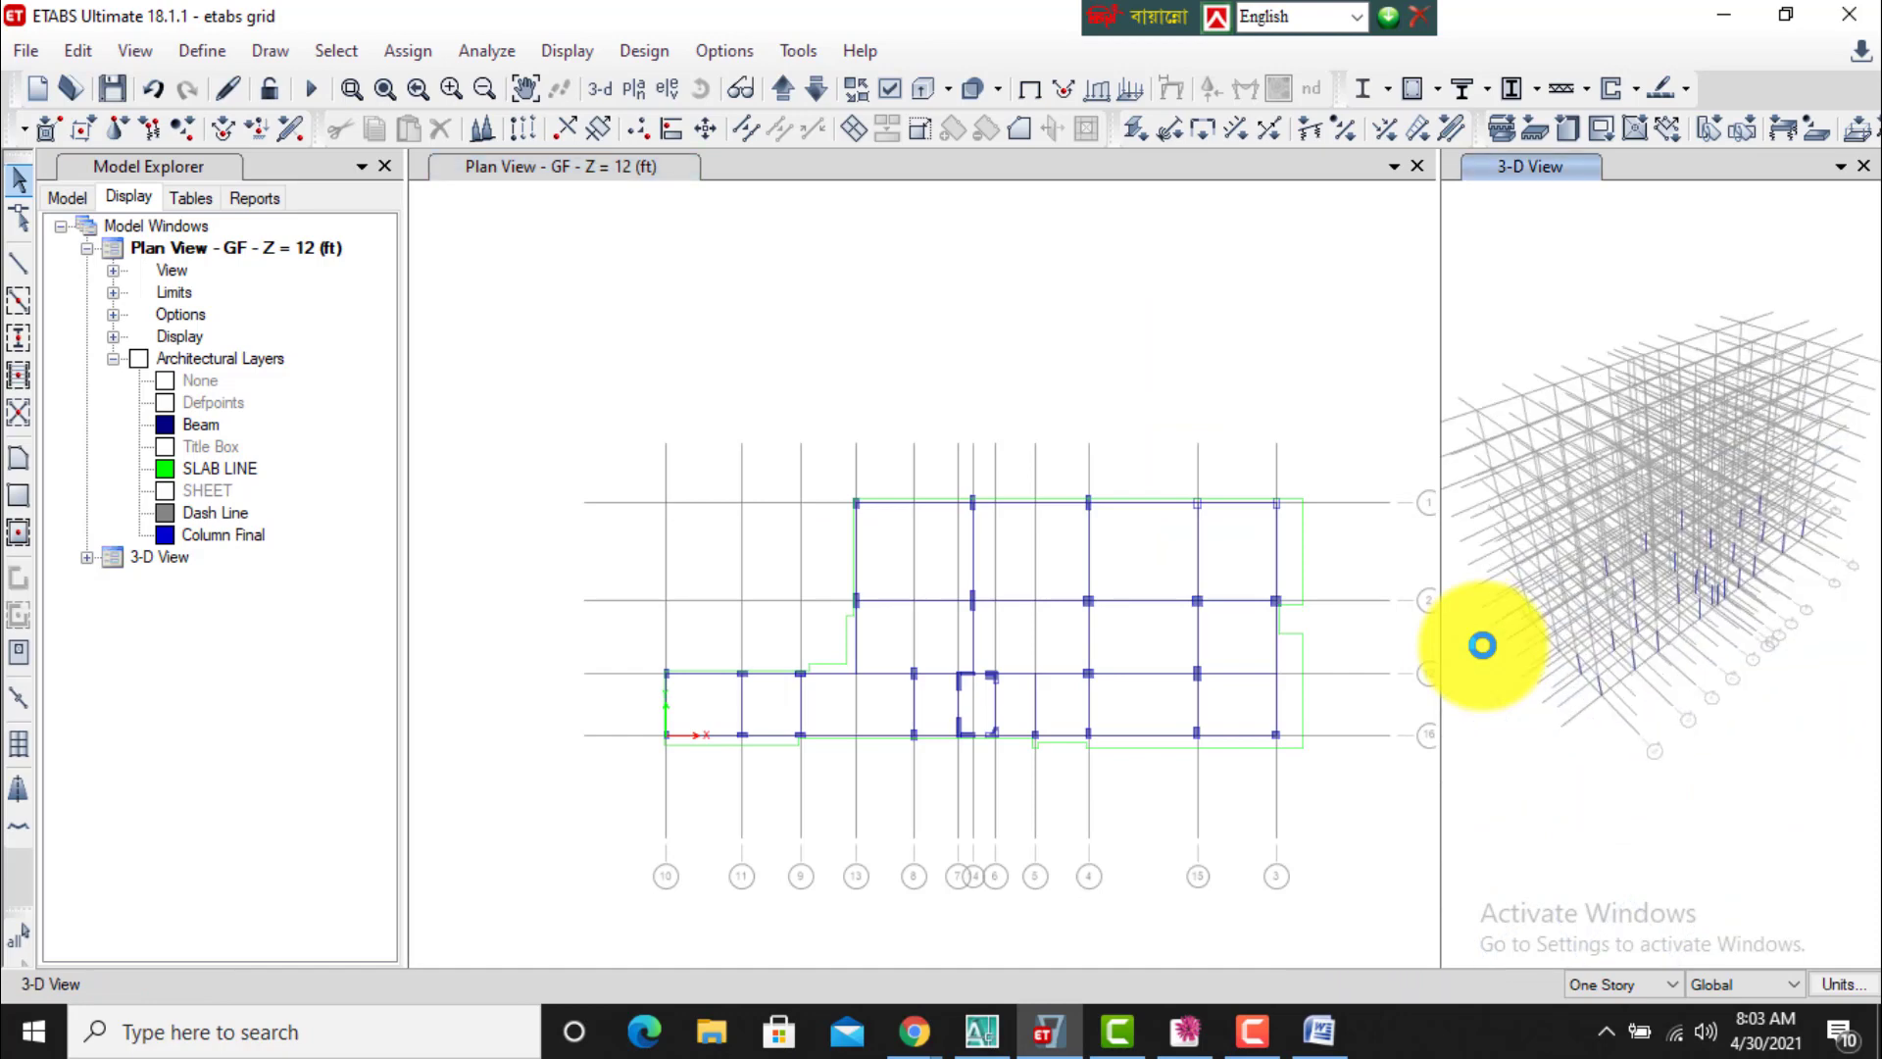
scroll(1723, 706, up, 2)
scroll(1728, 673, up, 3)
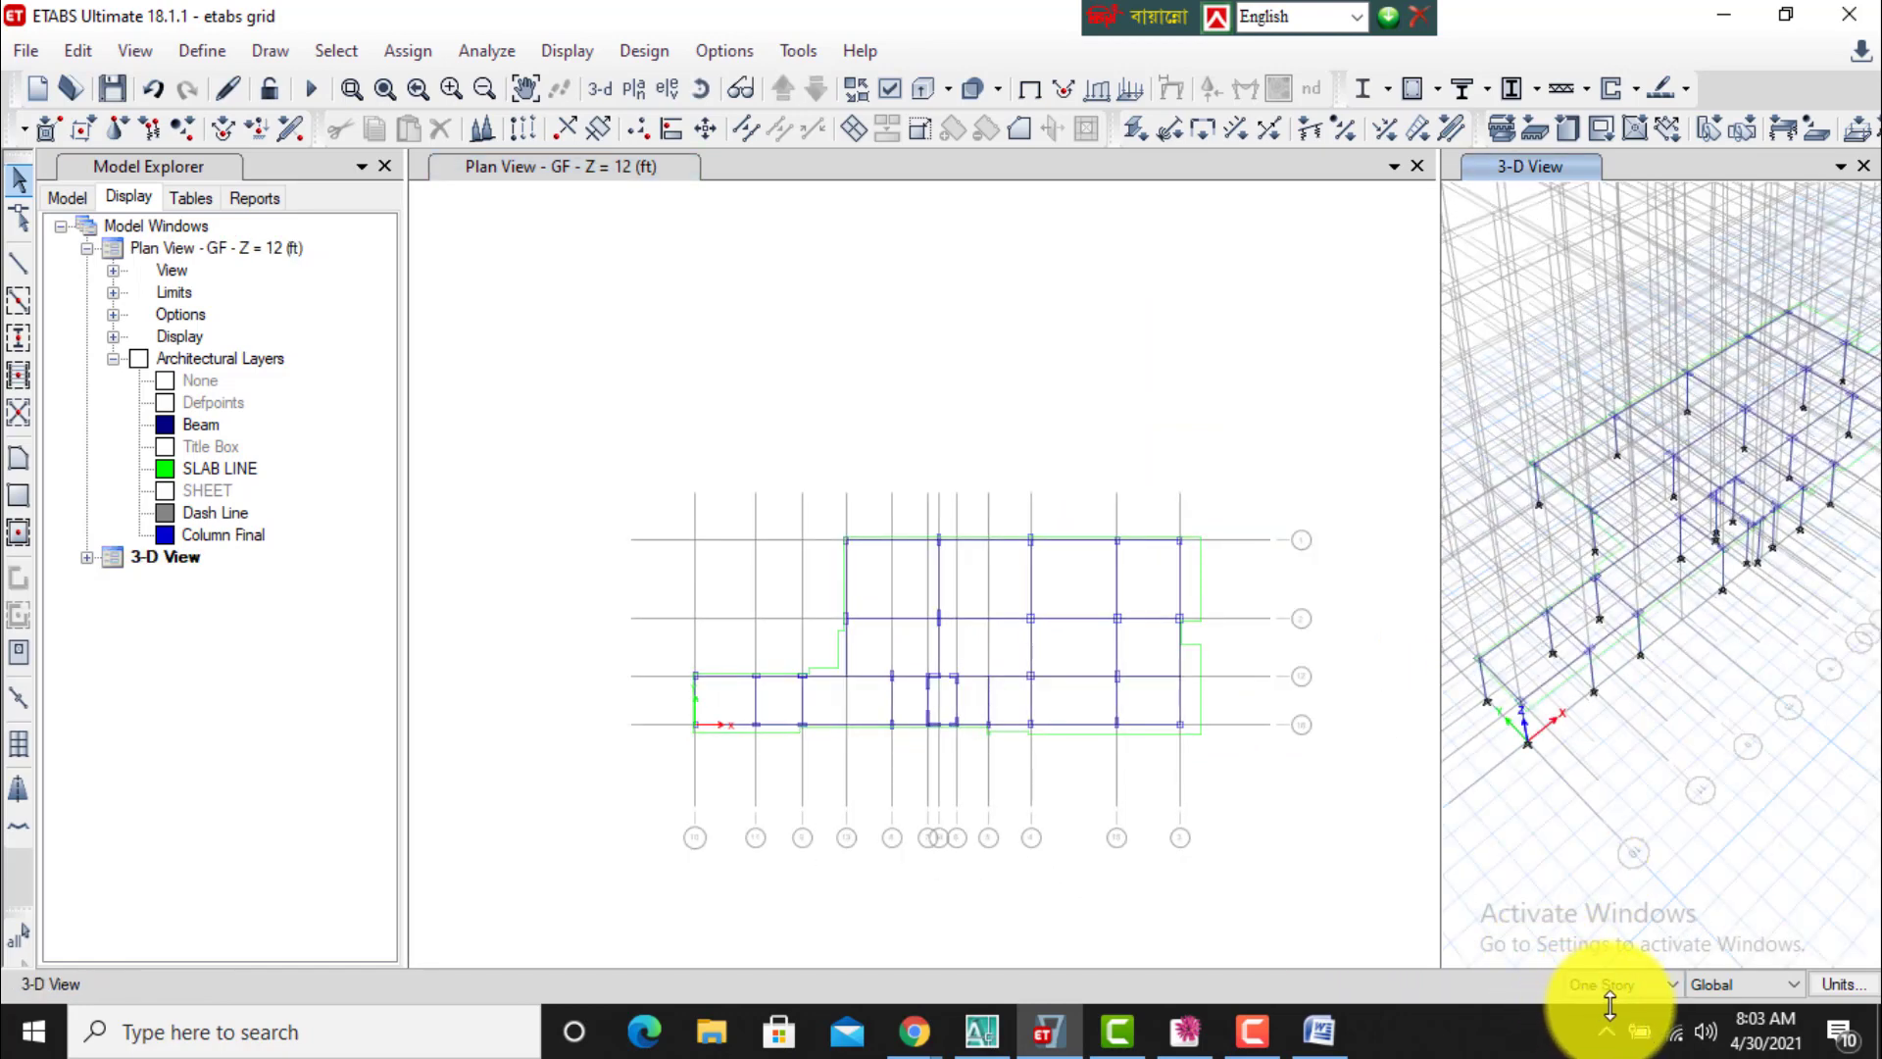
click(608, 462)
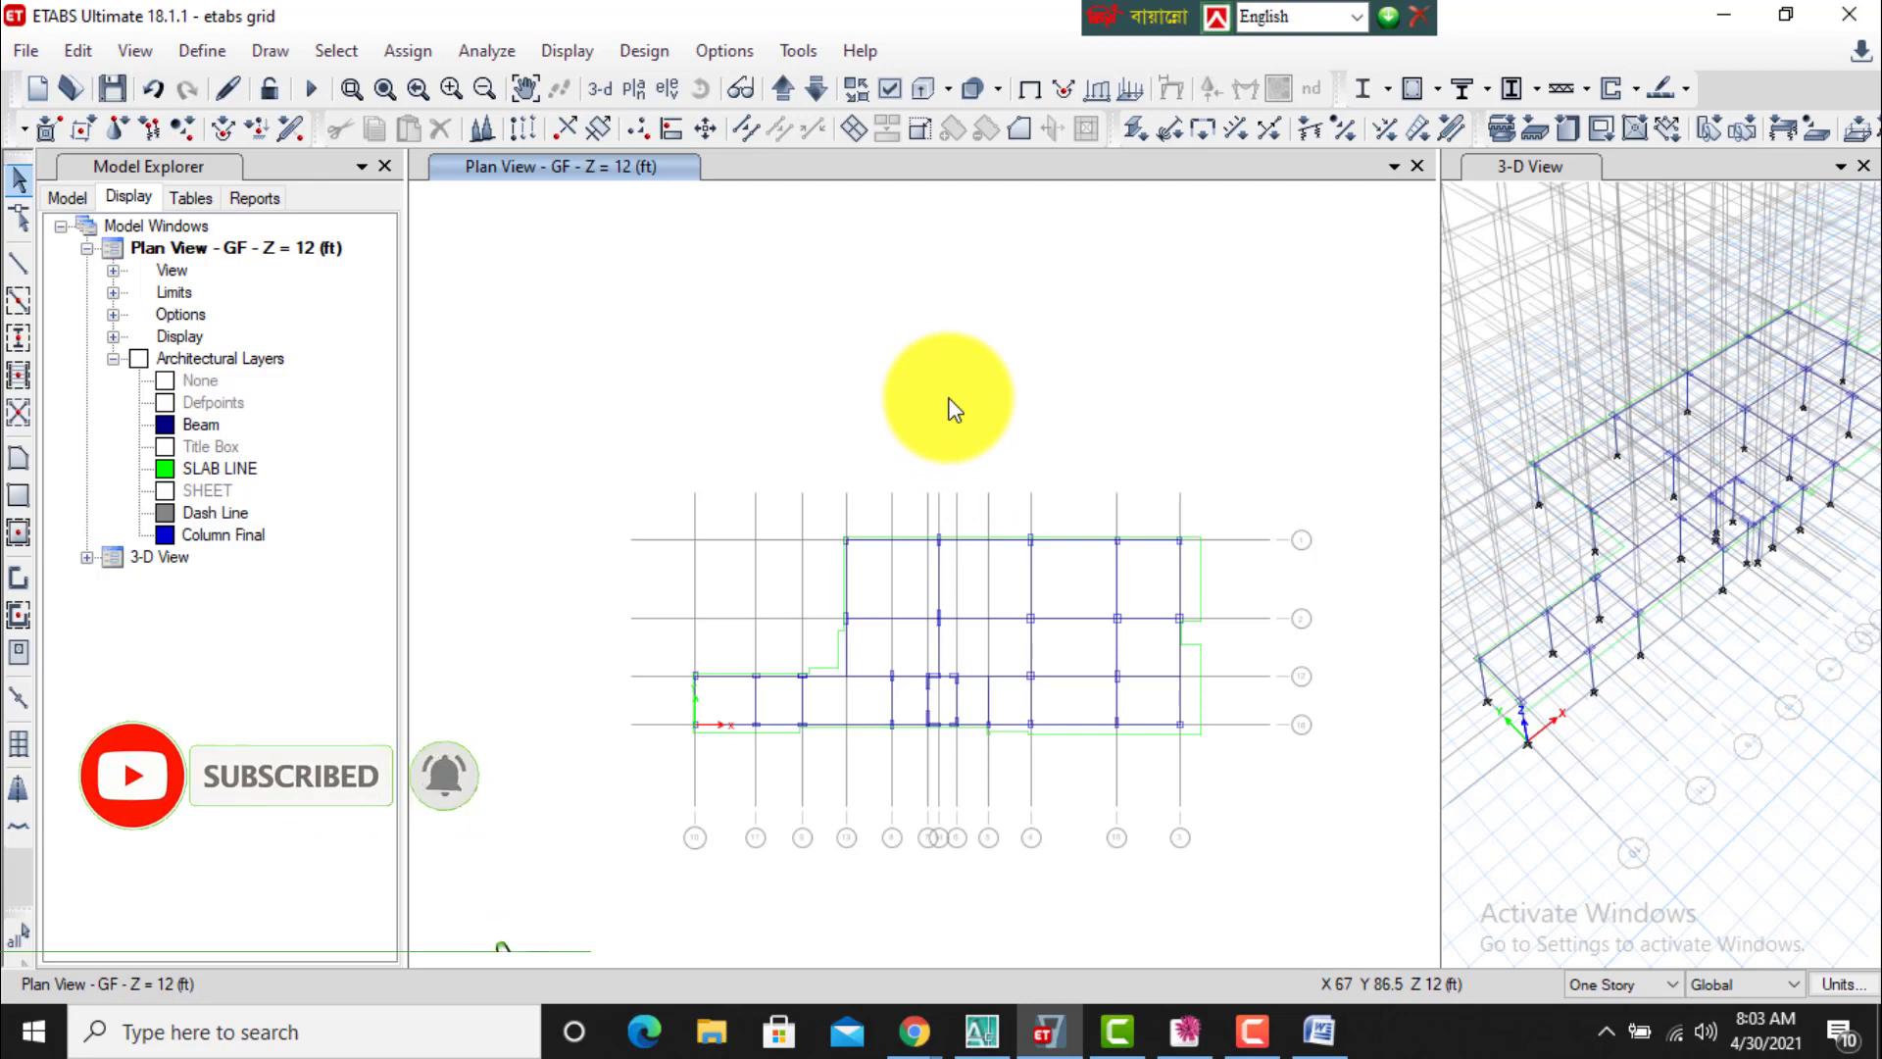
key(ctrl+z)
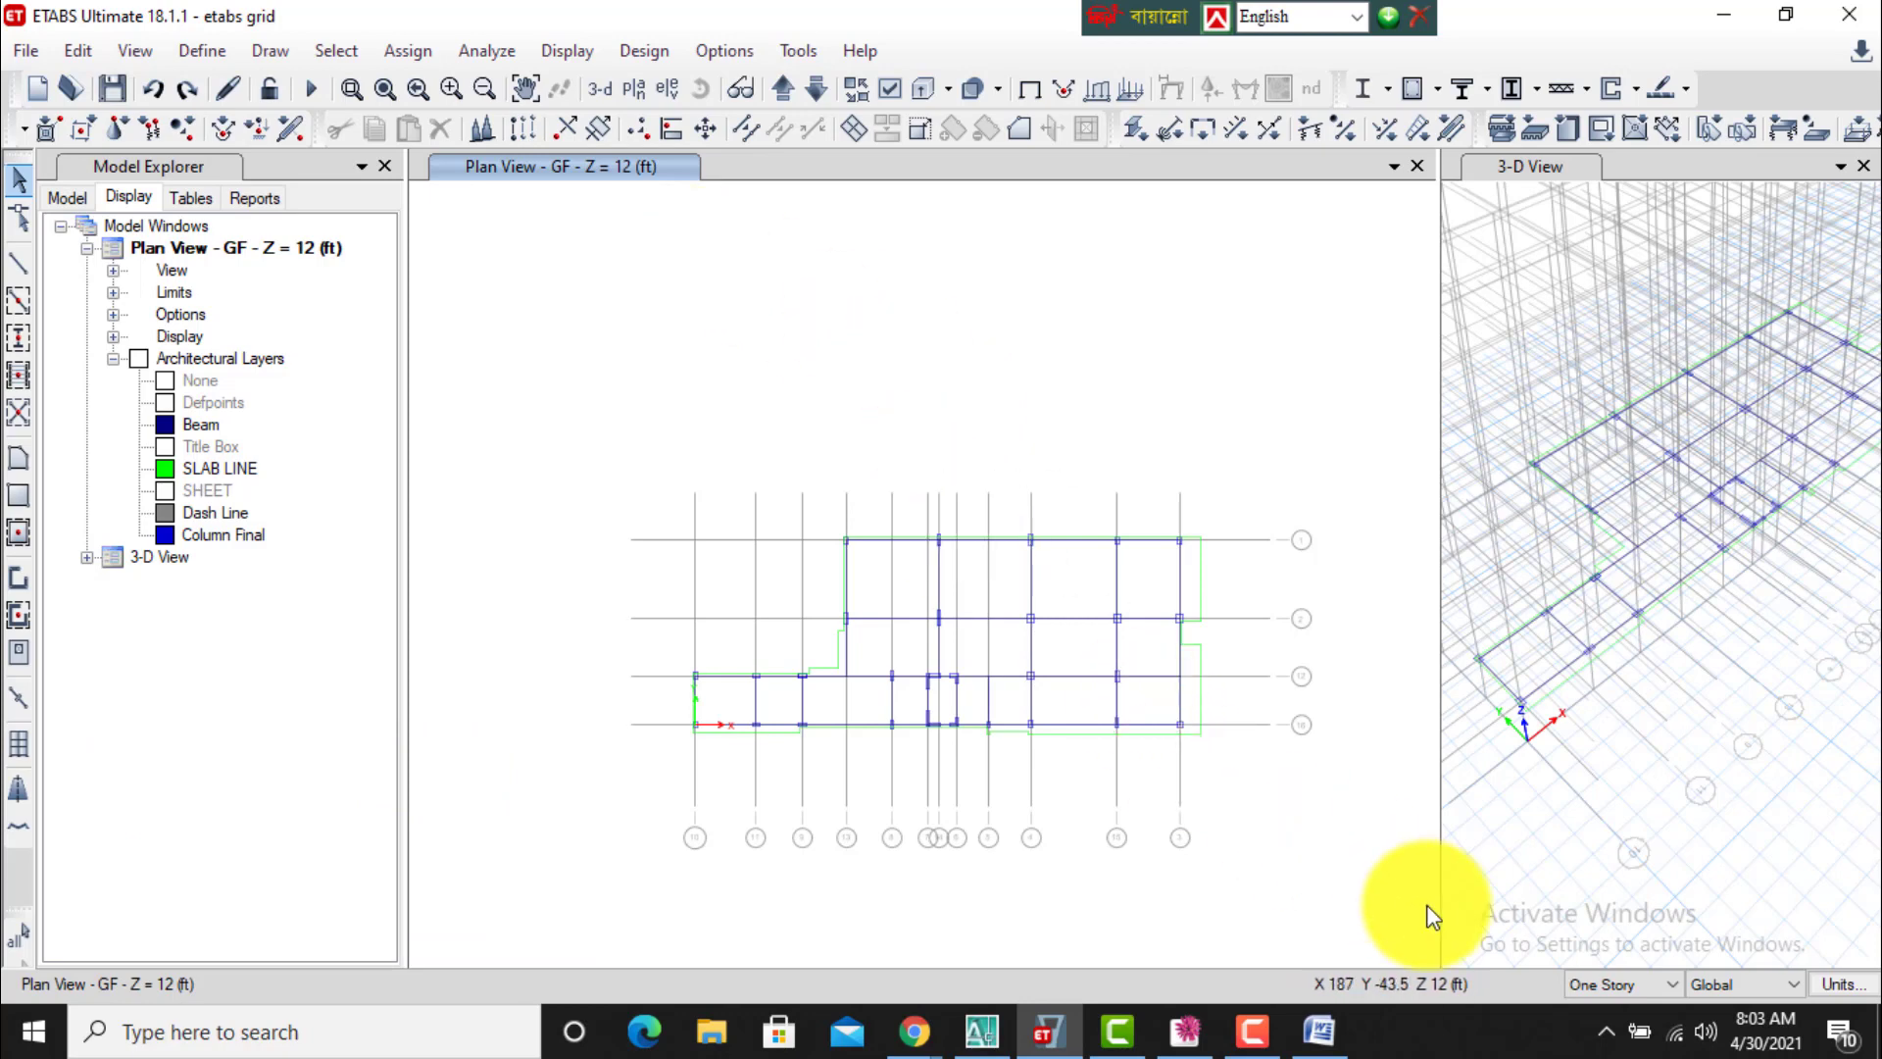
Set the story option to All Stories and add column objects from the Column Final architectural layer.
click(1588, 986)
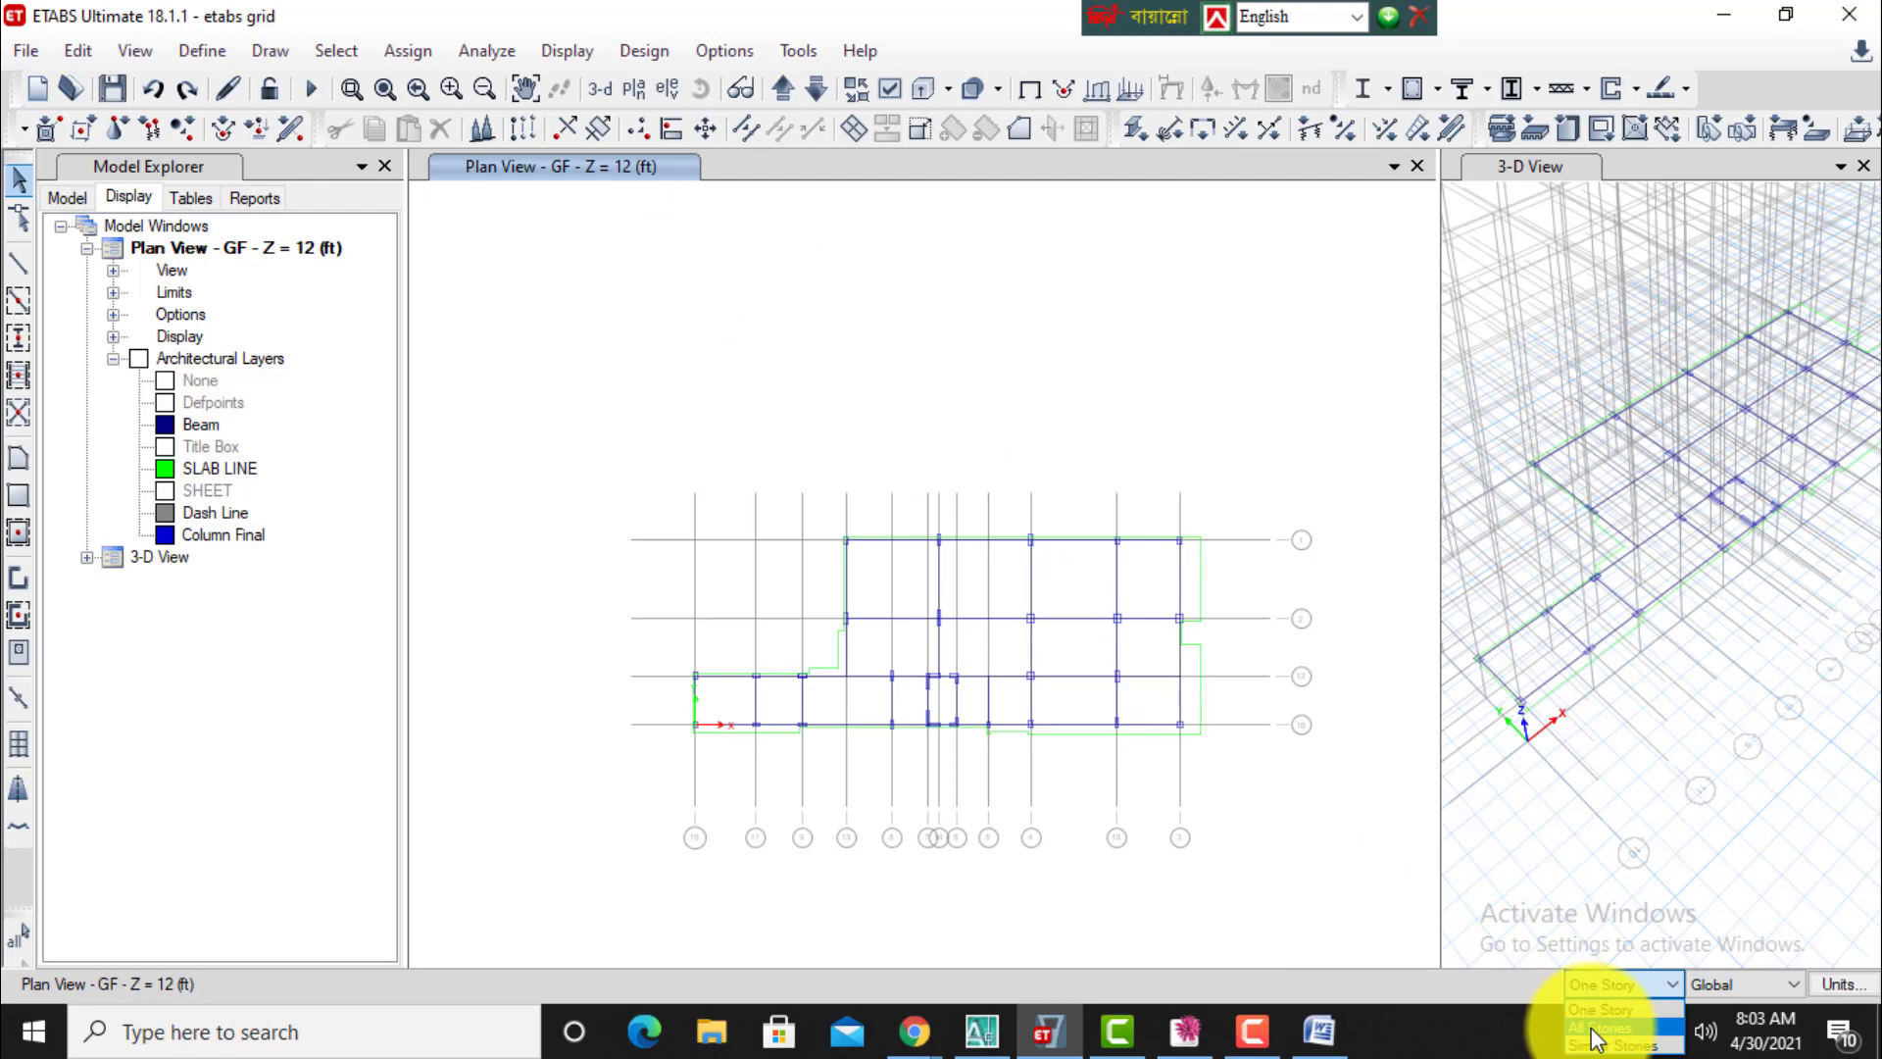
click(1591, 1027)
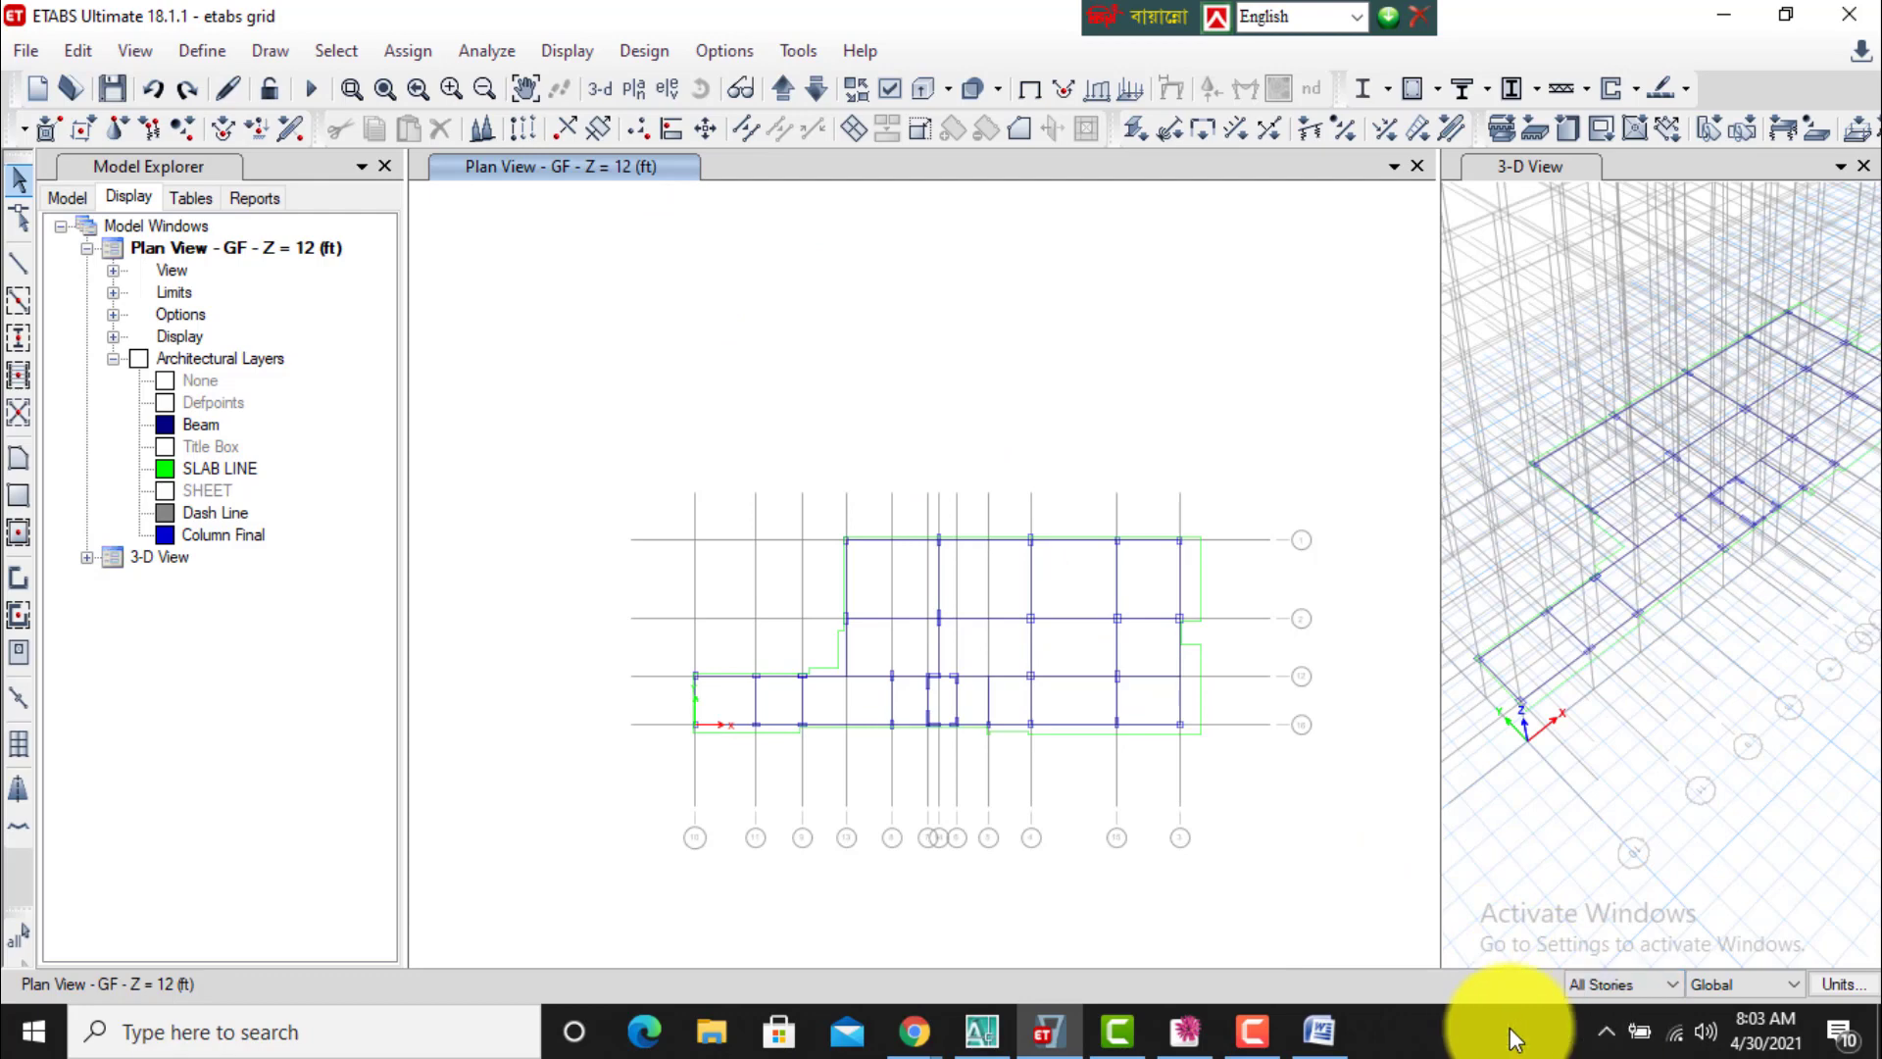
right_click(237, 543)
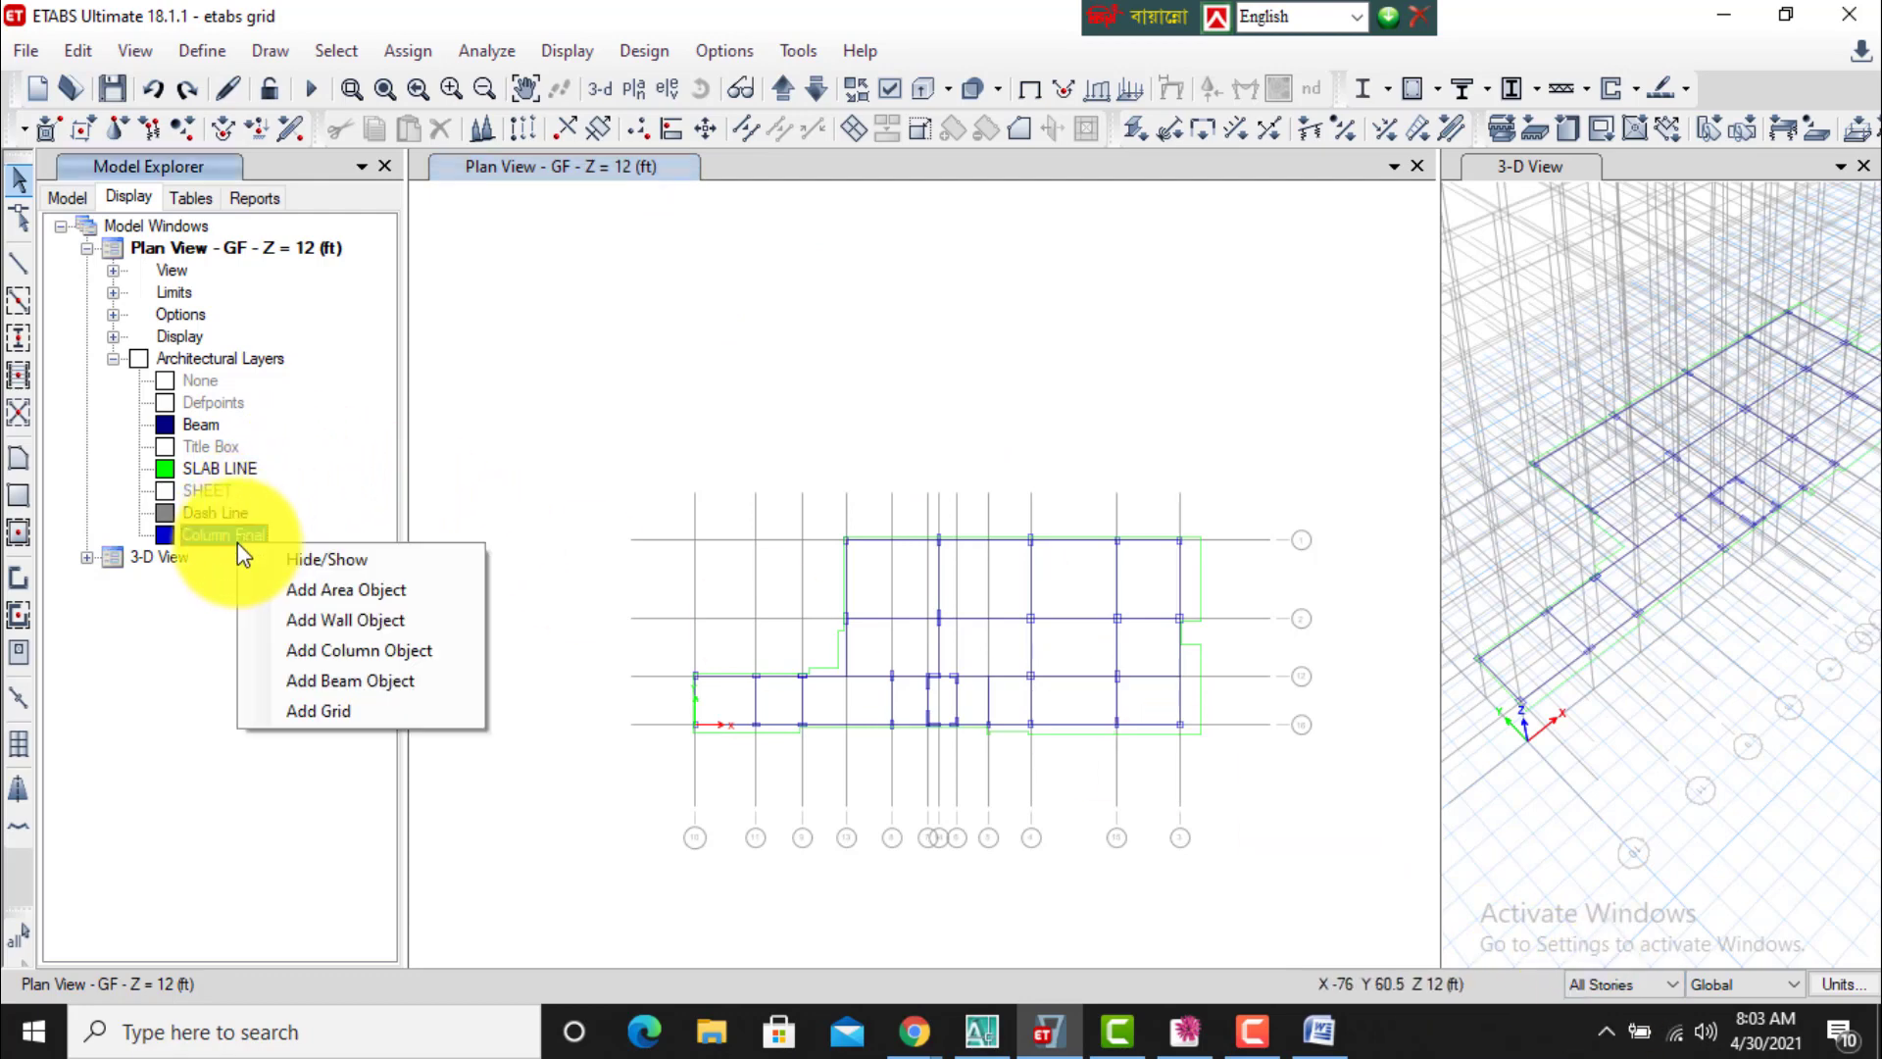
click(384, 652)
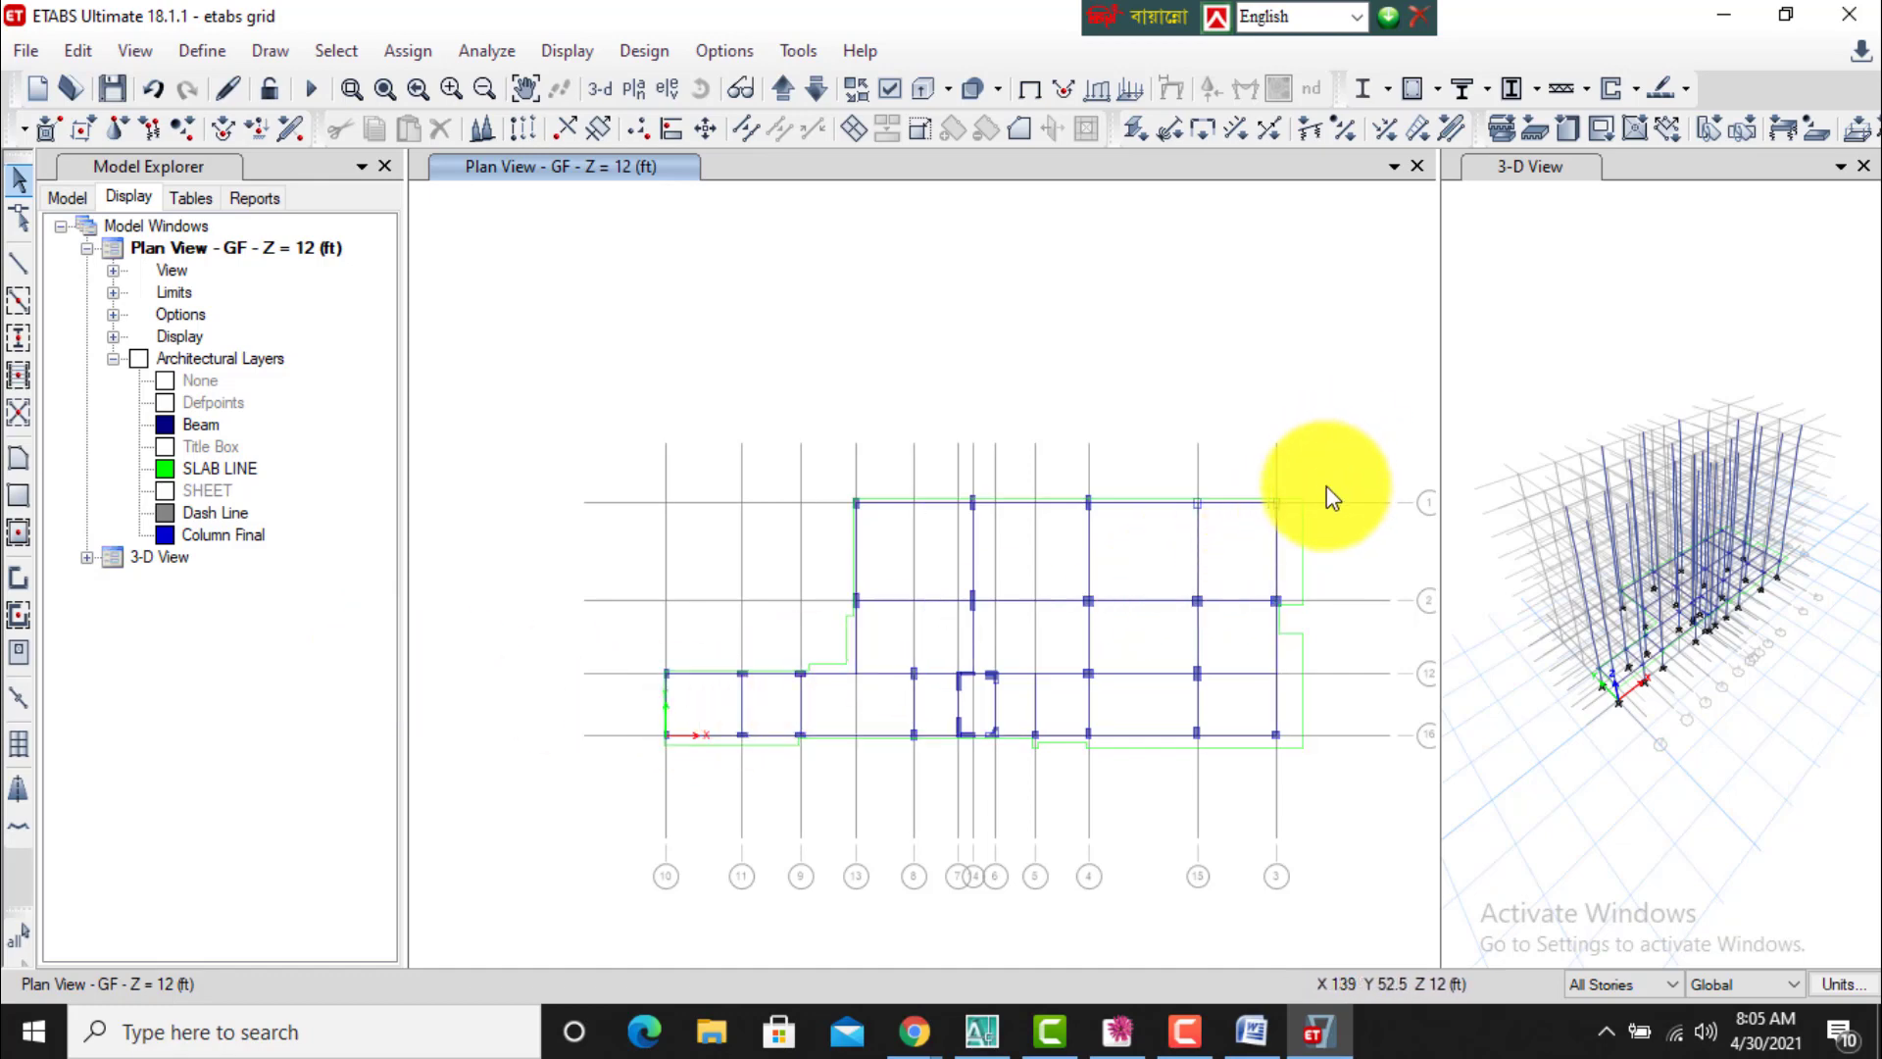
Examine the generated columns against the architectural outlines in the GF plan, including the core area and grid line 1.
scroll(1329, 488, up, 1)
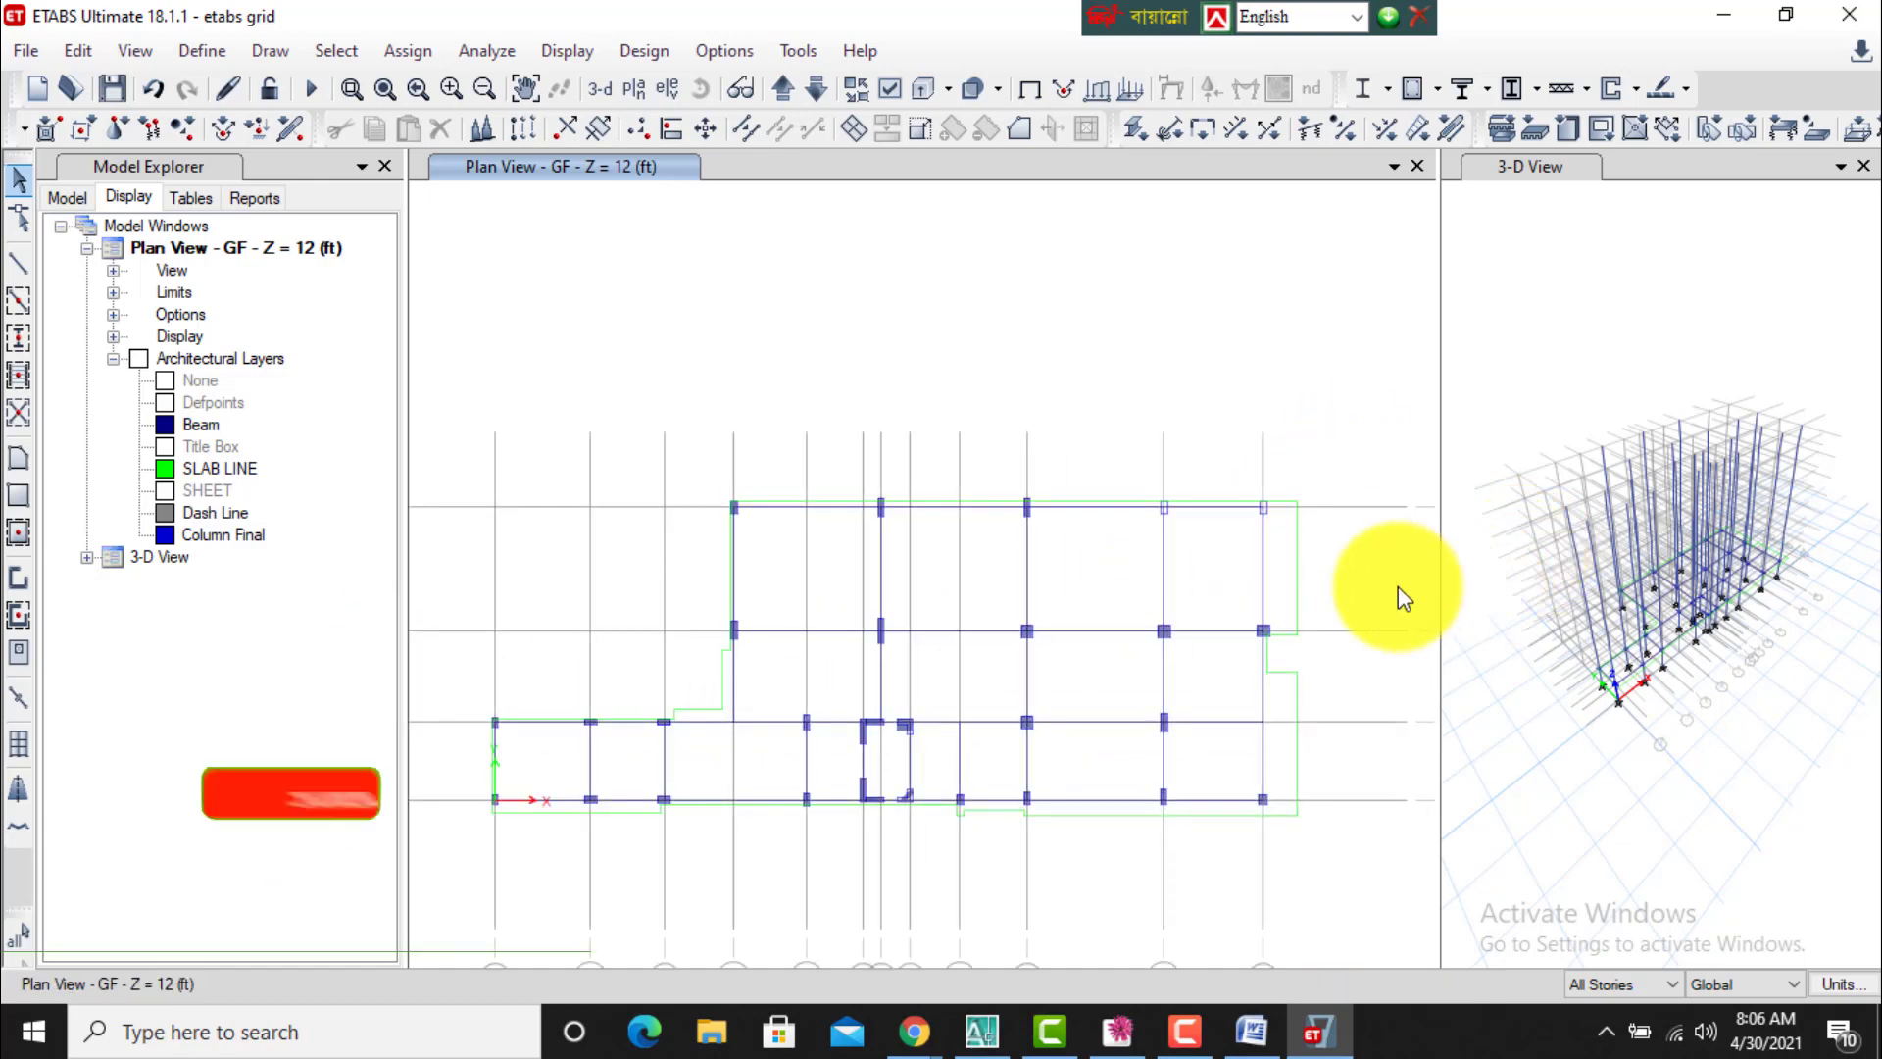
scroll(1269, 520, up, 4)
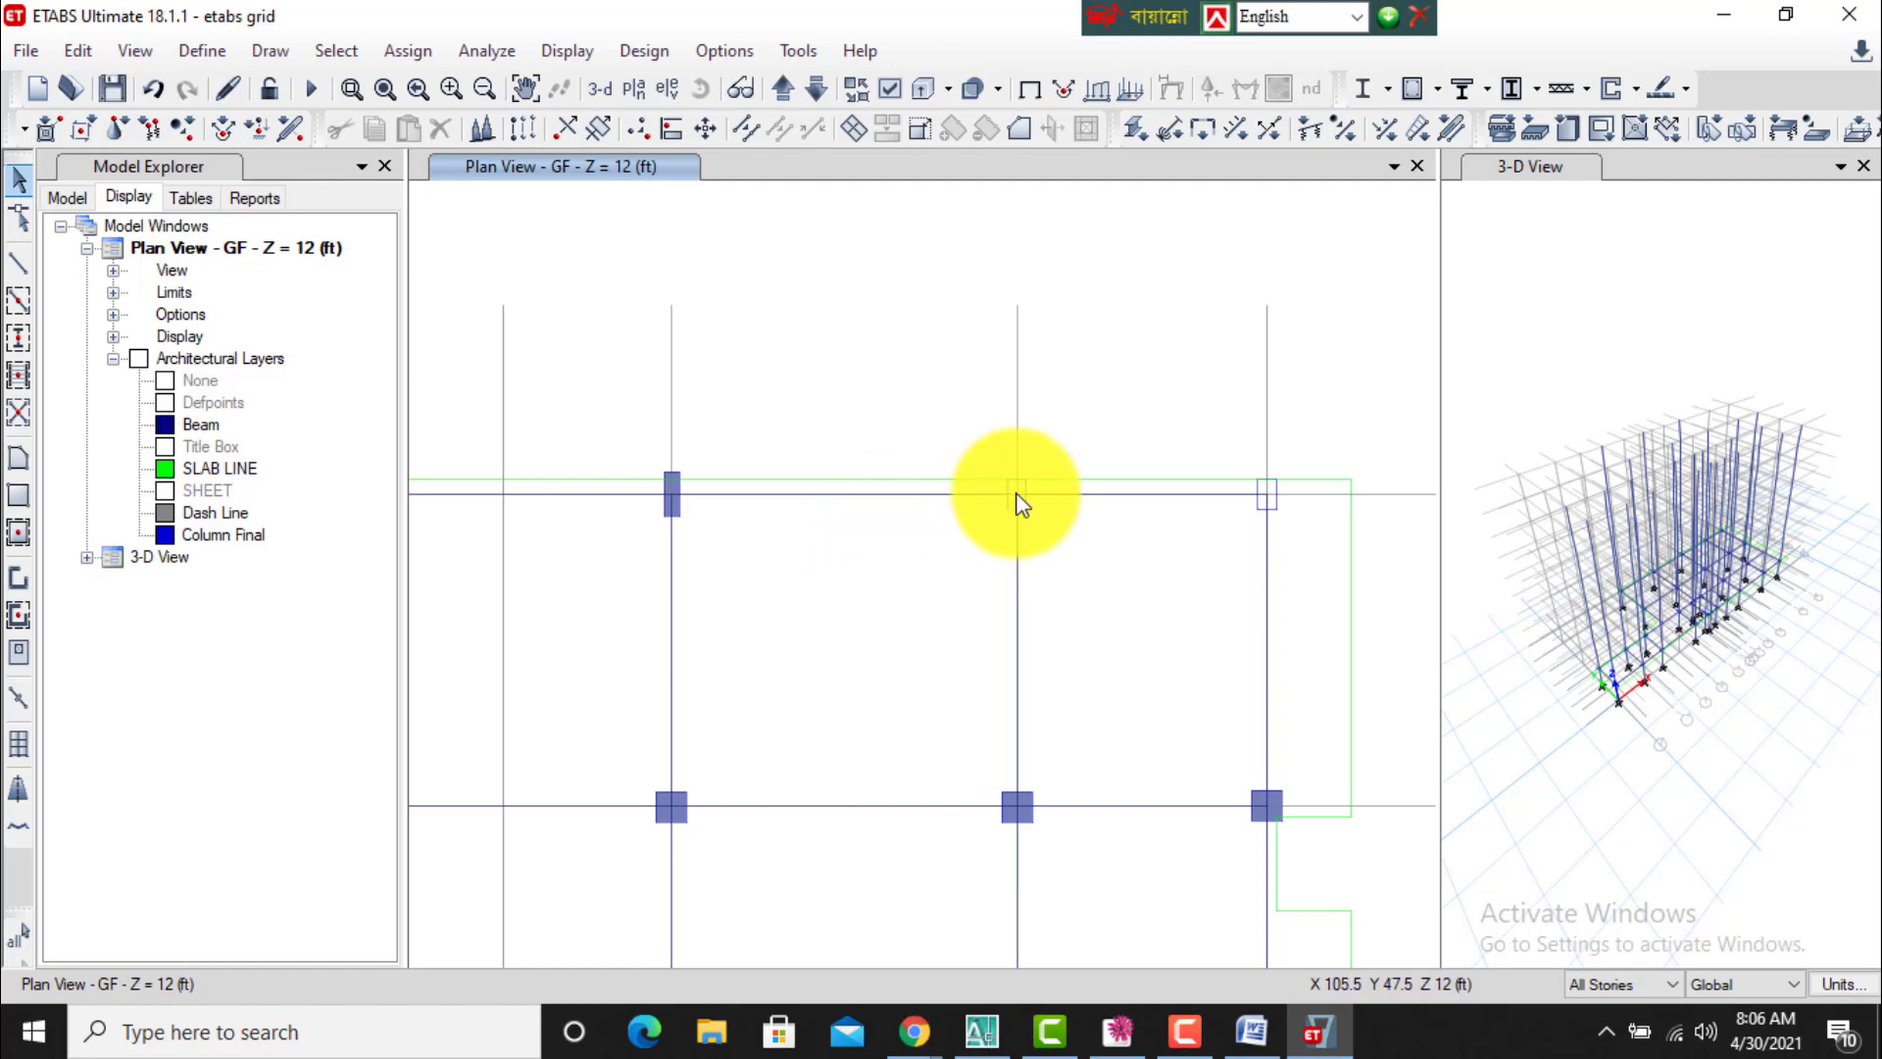
scroll(1079, 474, down, 4)
scroll(685, 748, up, 5)
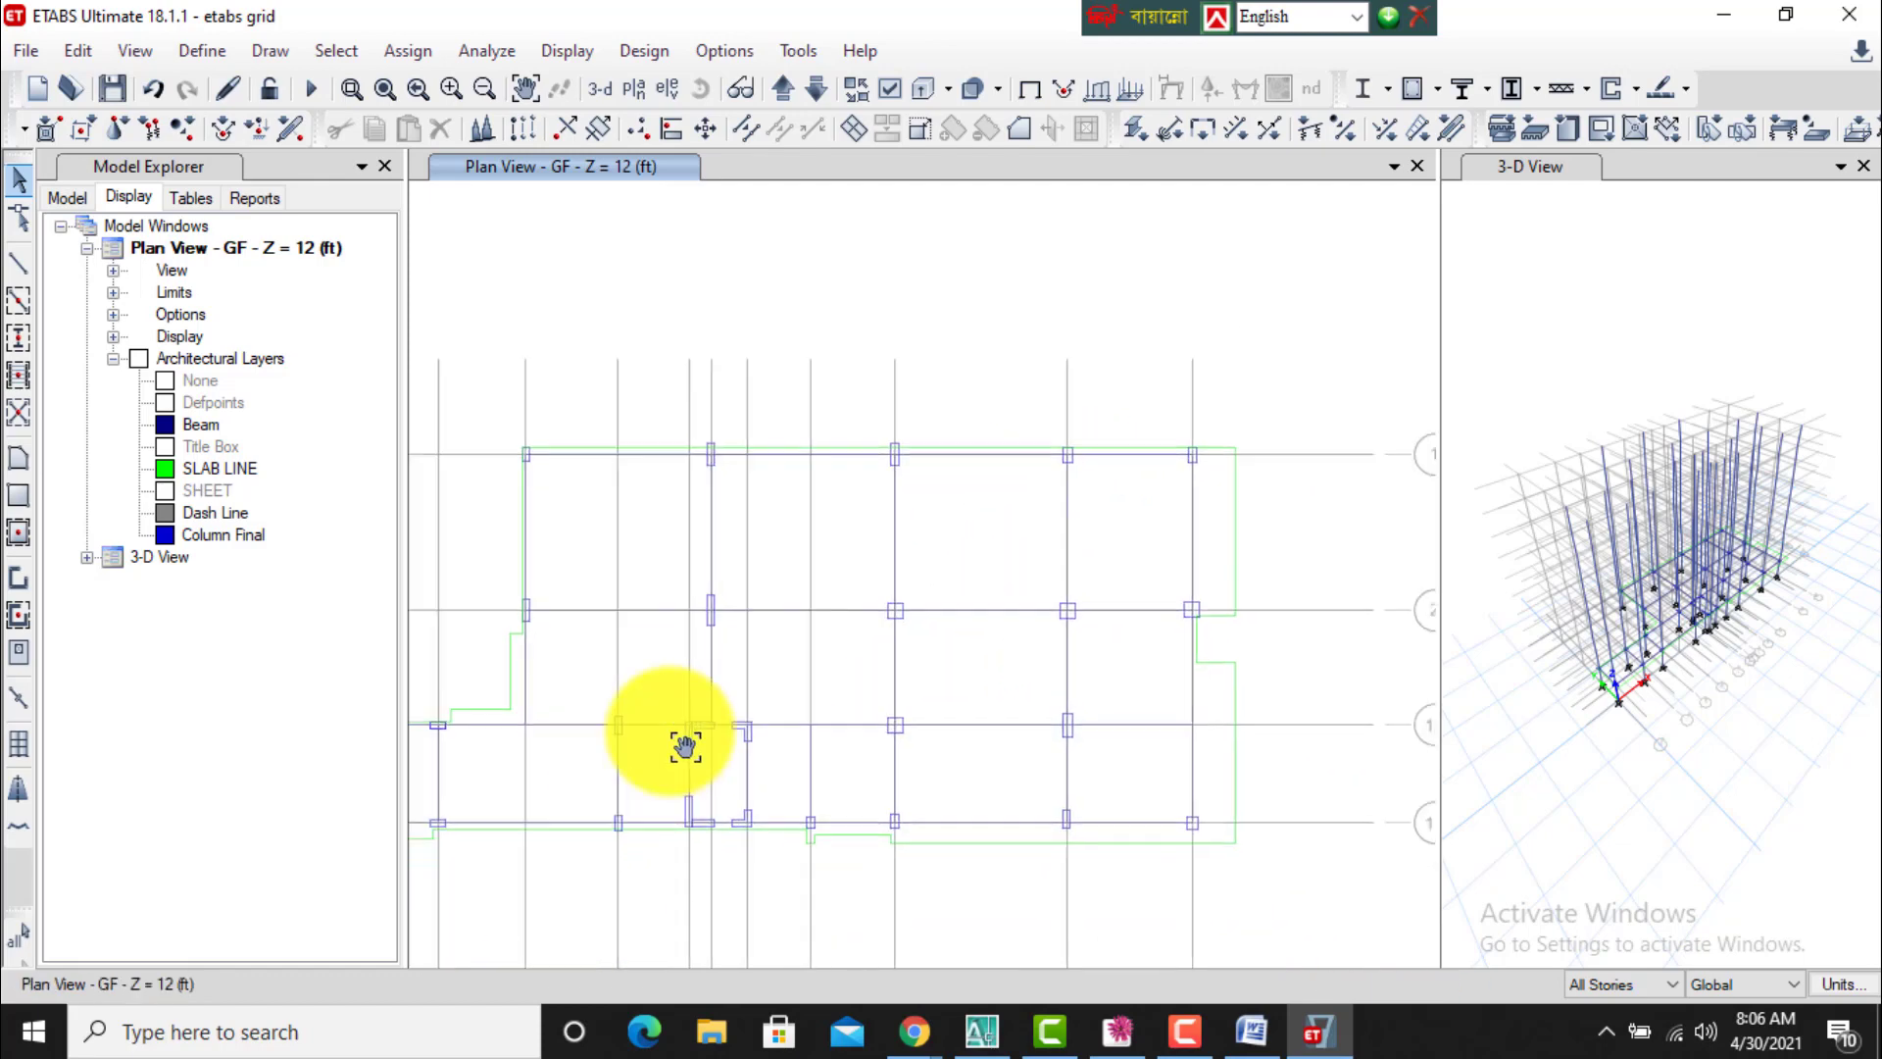
scroll(492, 663, up, 1)
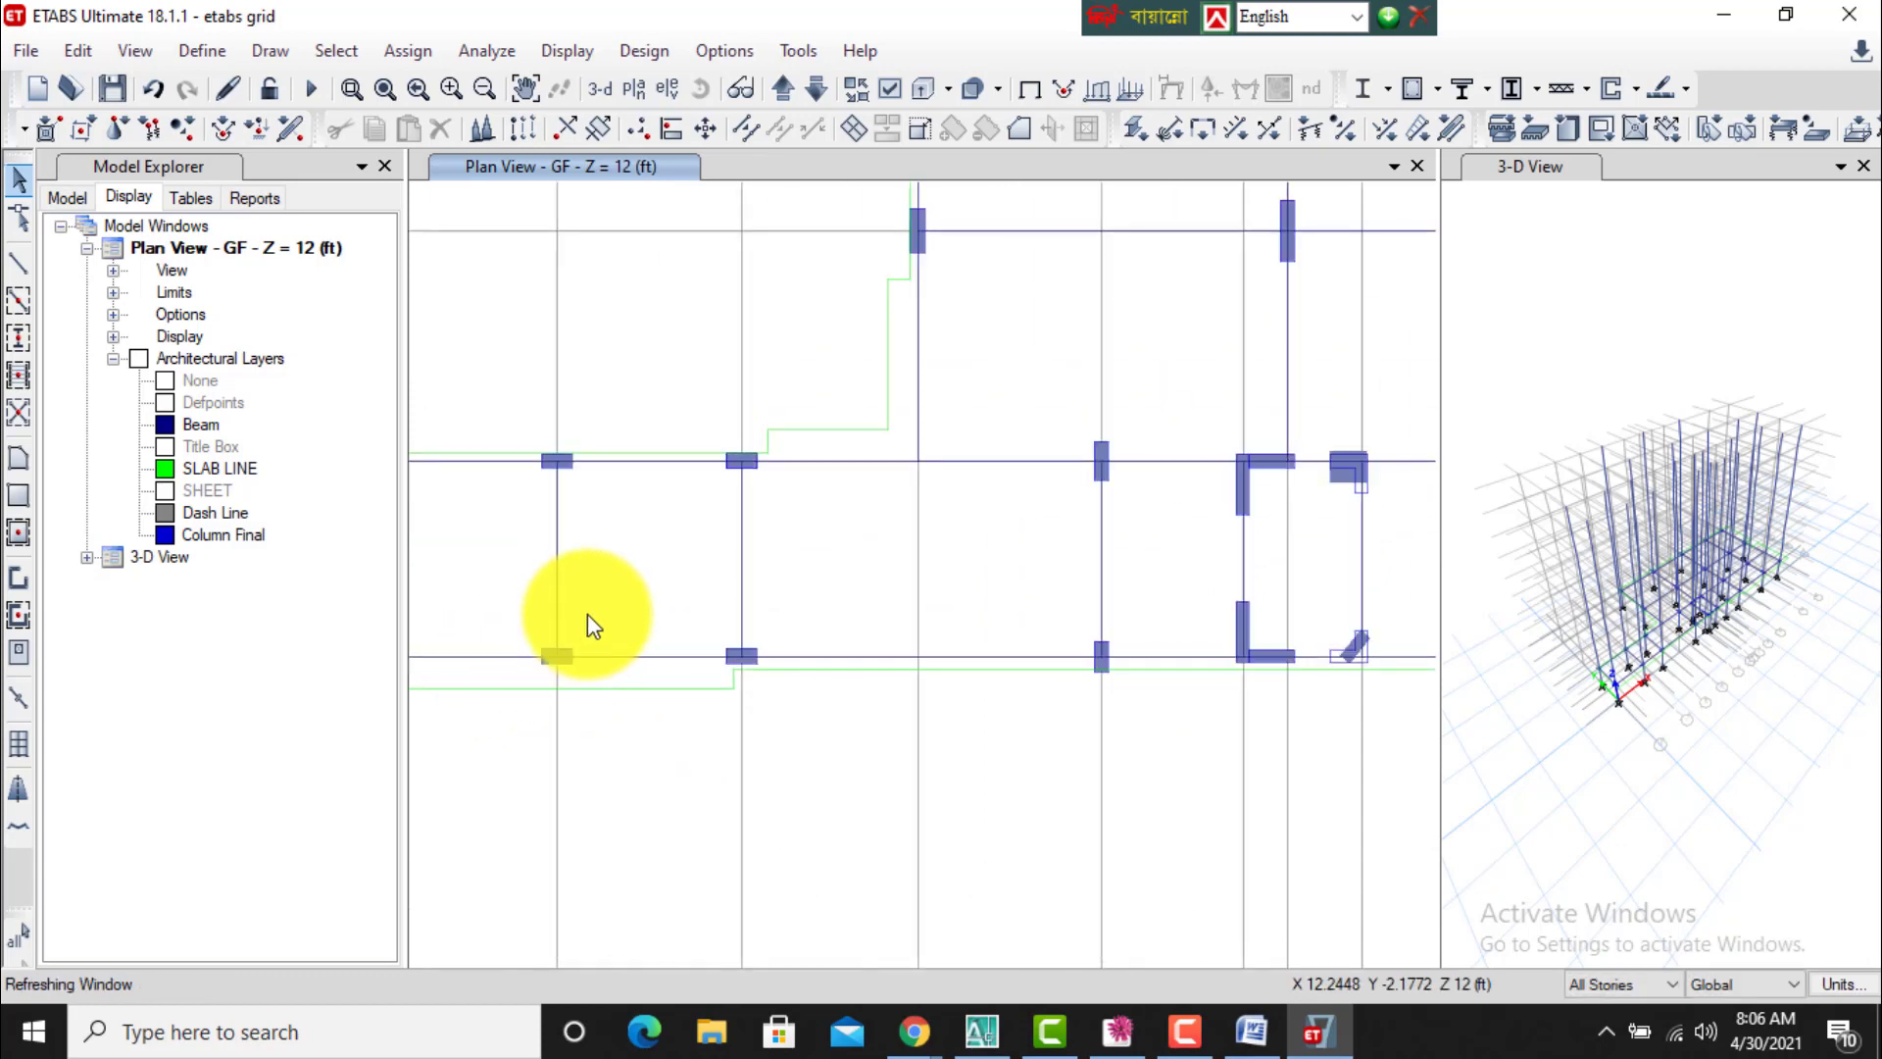
middle_drag(1205, 340, 633, 688)
middle_drag(1184, 434, 517, 746)
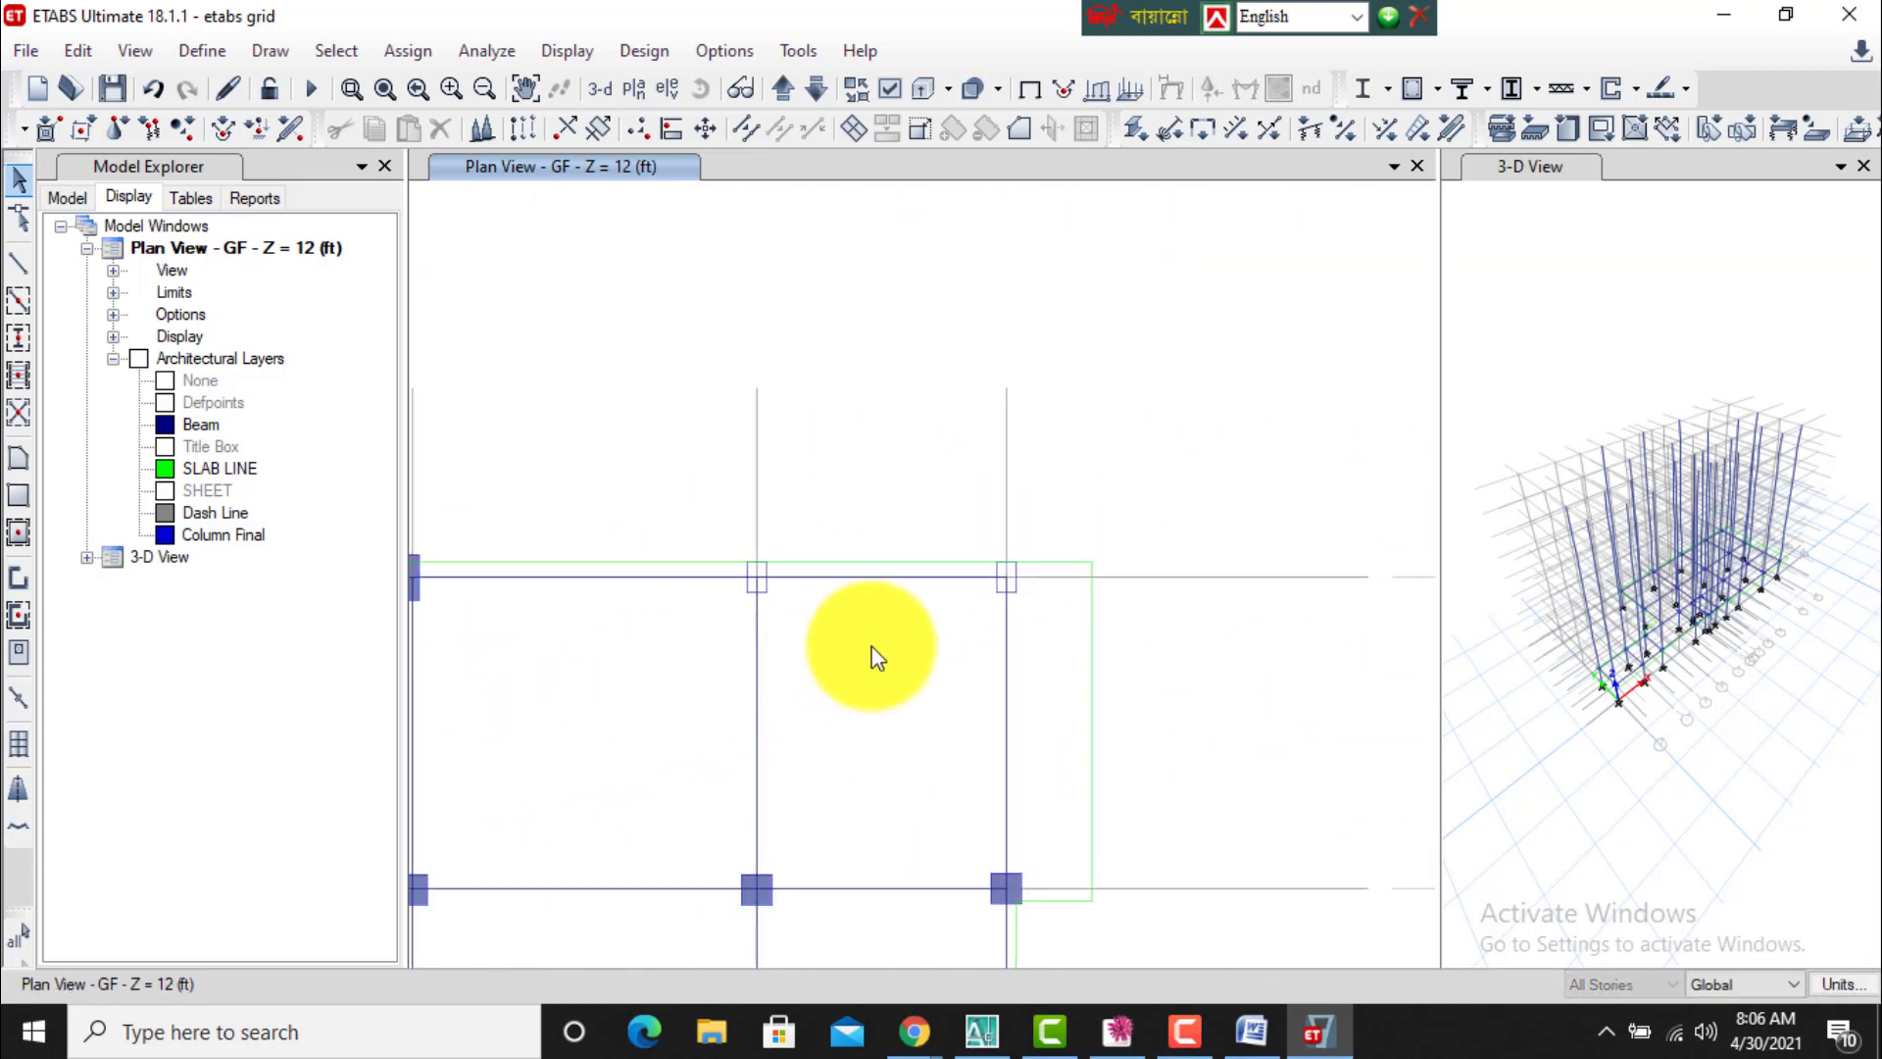
scroll(989, 598, up, 2)
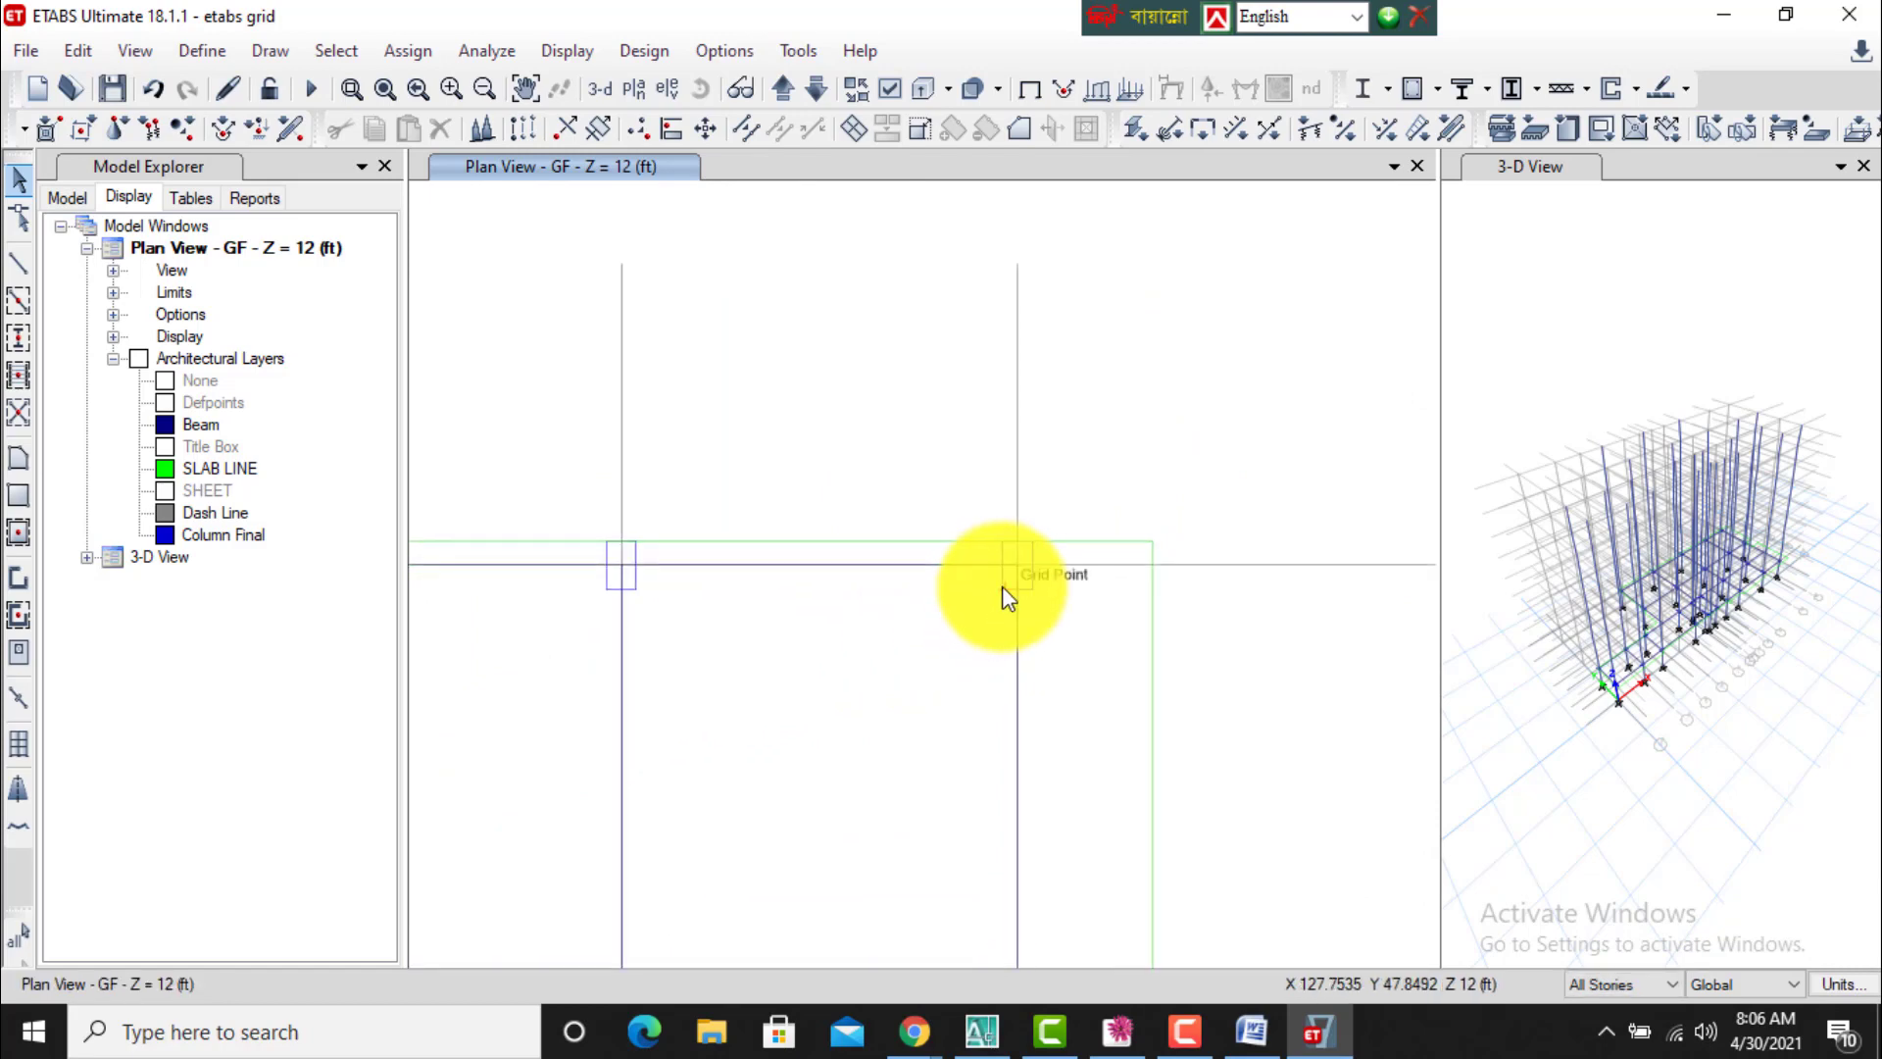
scroll(1002, 586, down, 2)
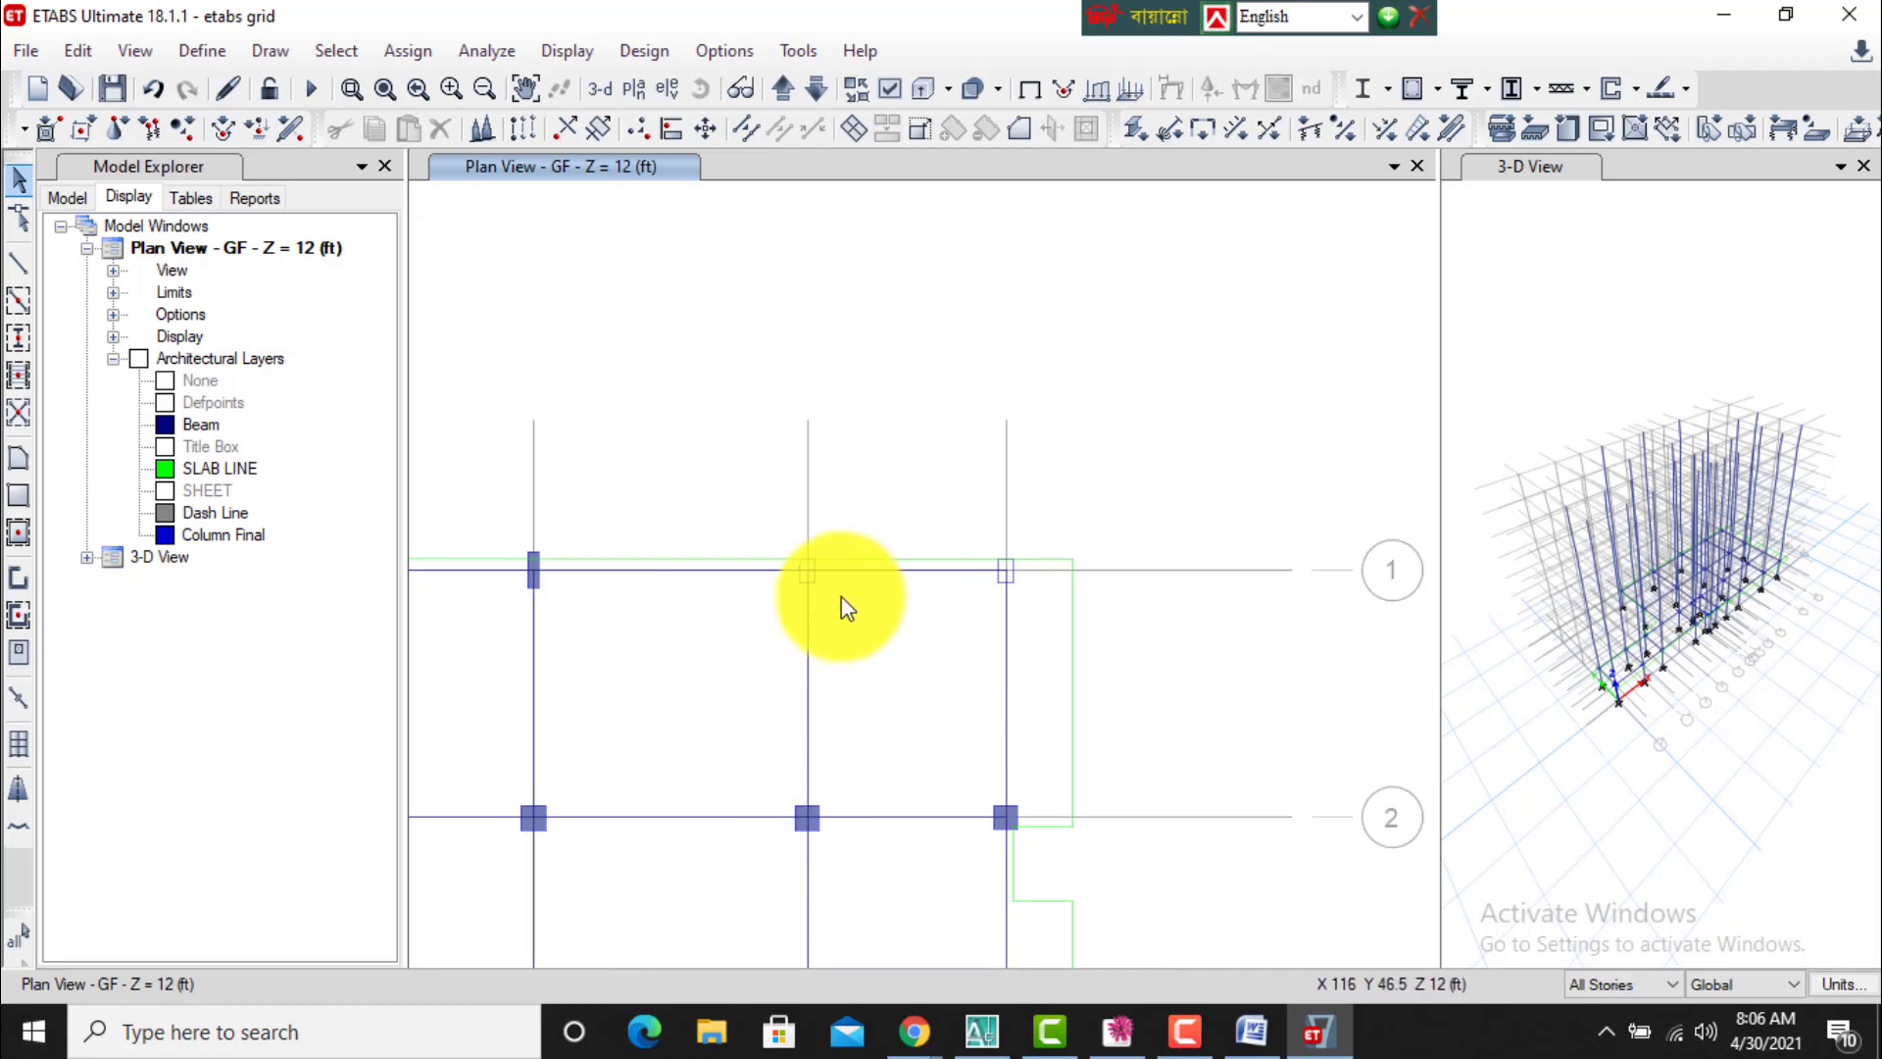